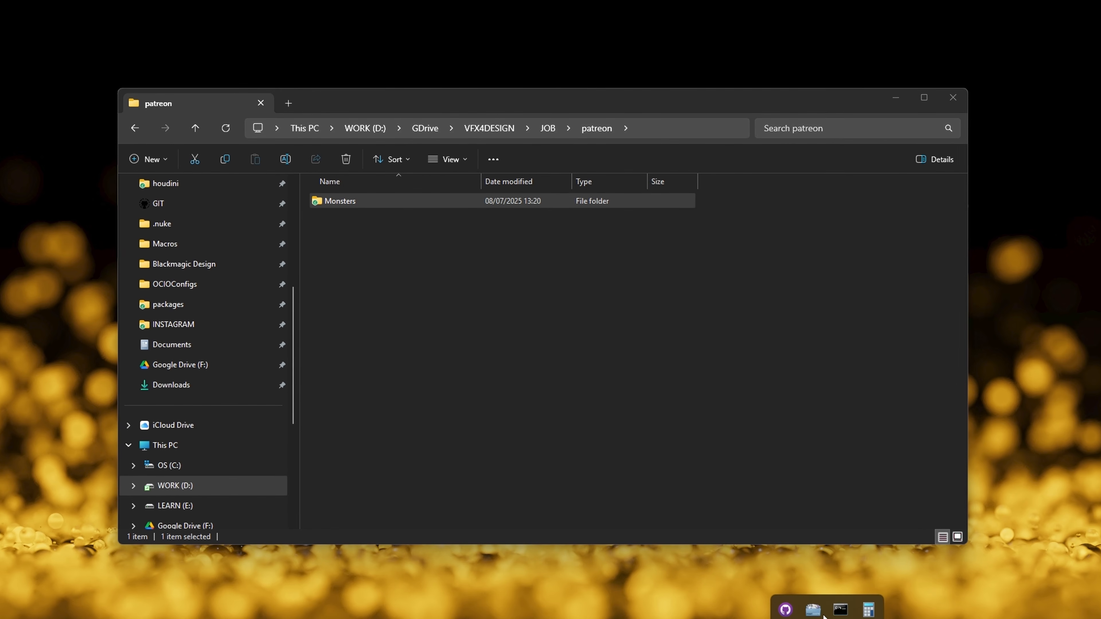
Open Post Haste, review the folder structure of its Motion Graphics Template, and close the program.
click(813, 610)
drag(90, 11, 377, 34)
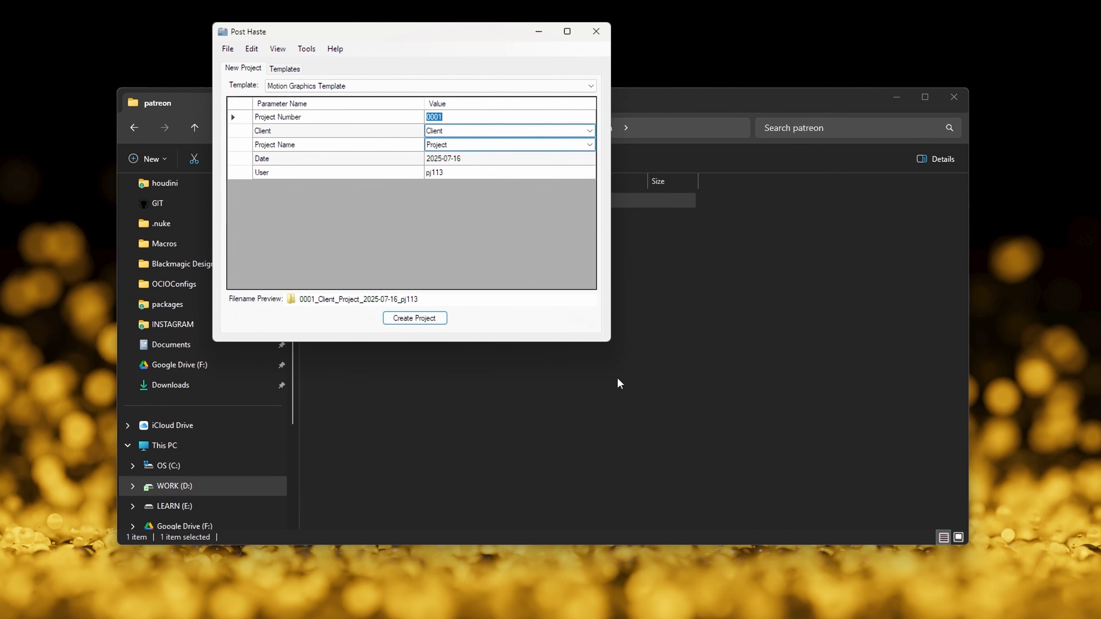
click(283, 68)
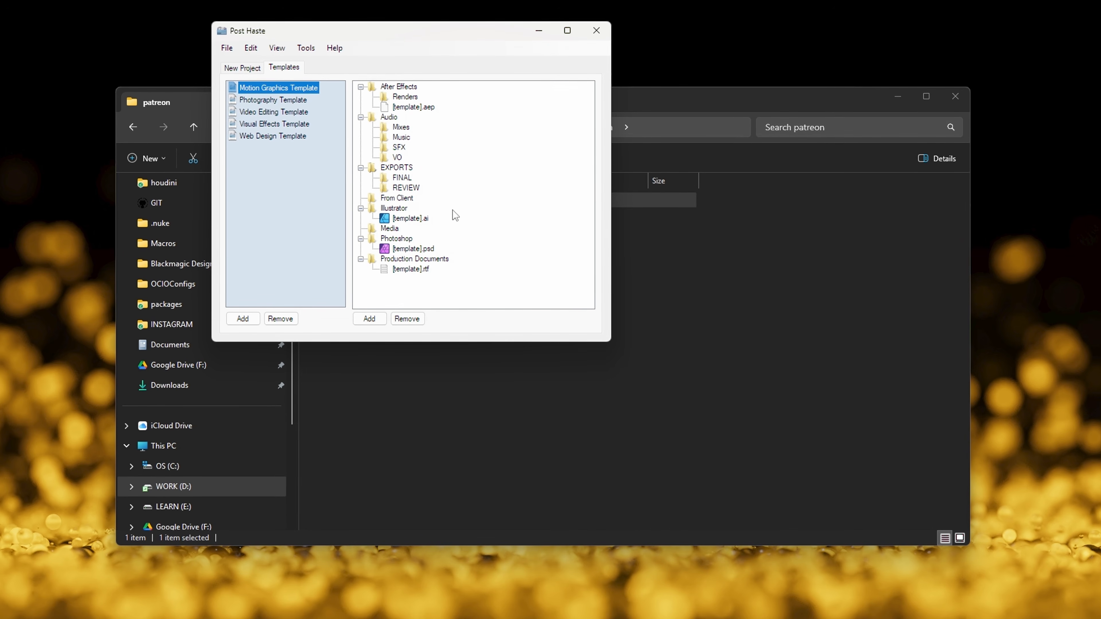
drag(322, 37, 389, 79)
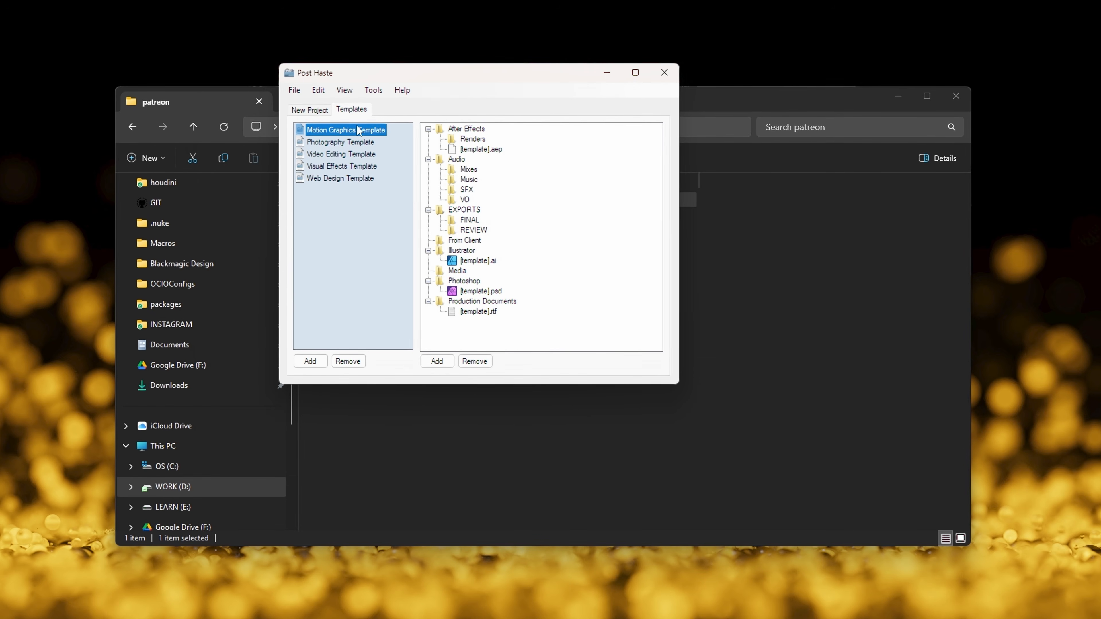
click(665, 73)
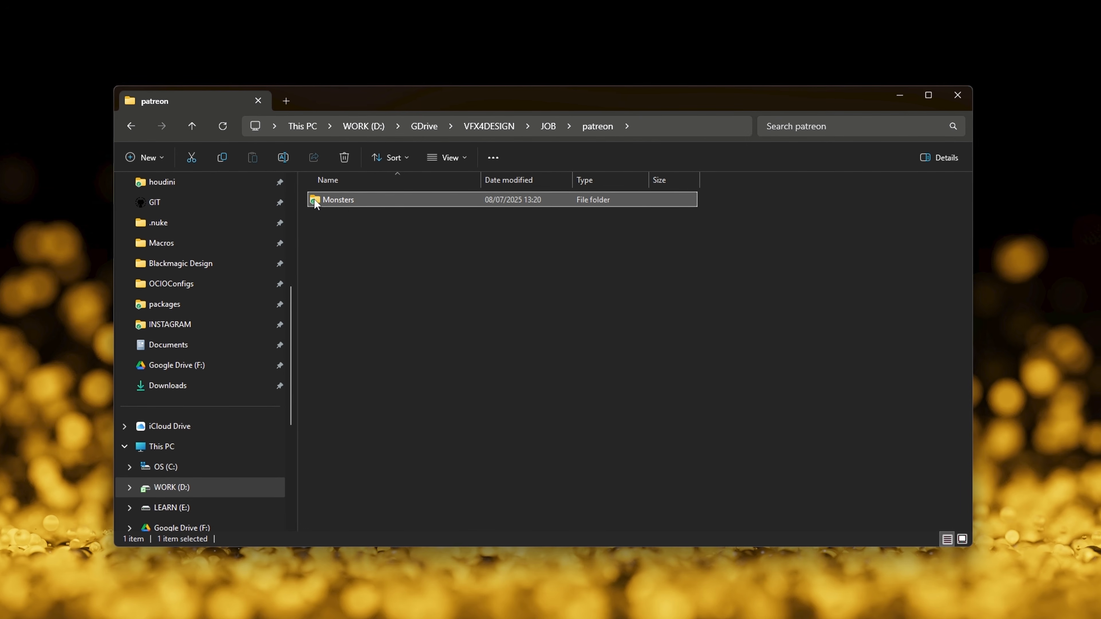
Open the Monsters project folder and go into assets and its Monster folder.
mouse_move(337, 202)
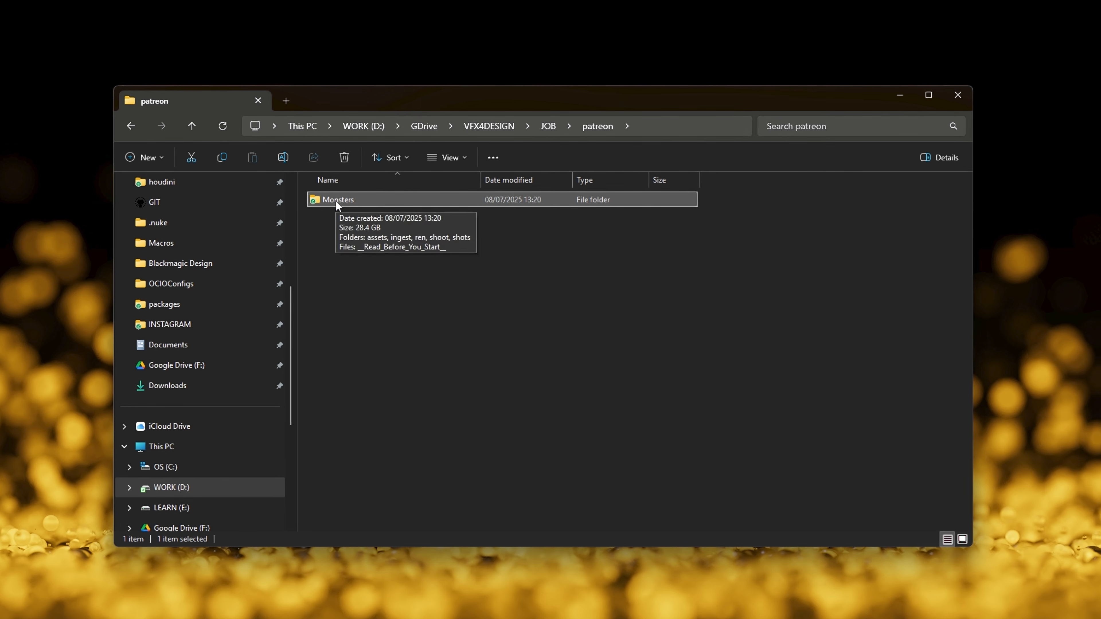
double_click(313, 199)
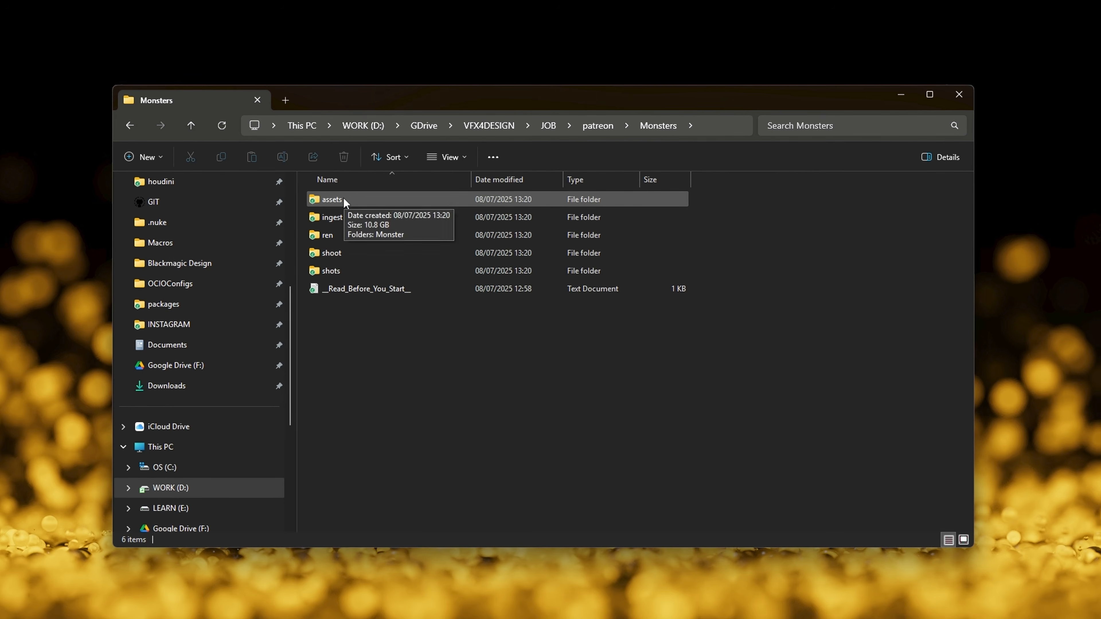
click(323, 200)
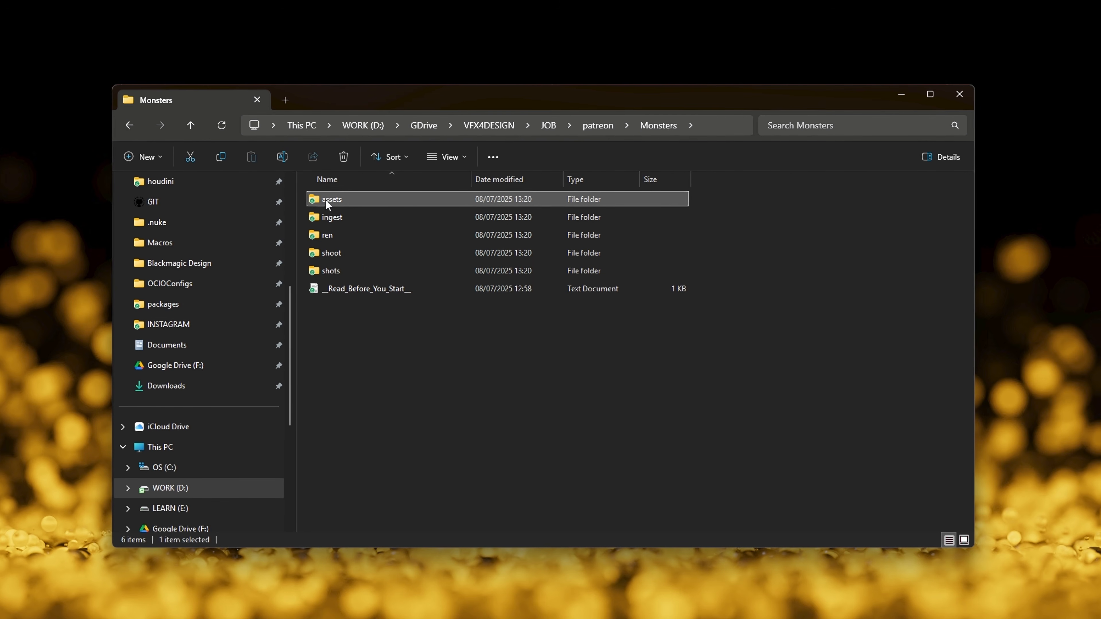
double_click(320, 202)
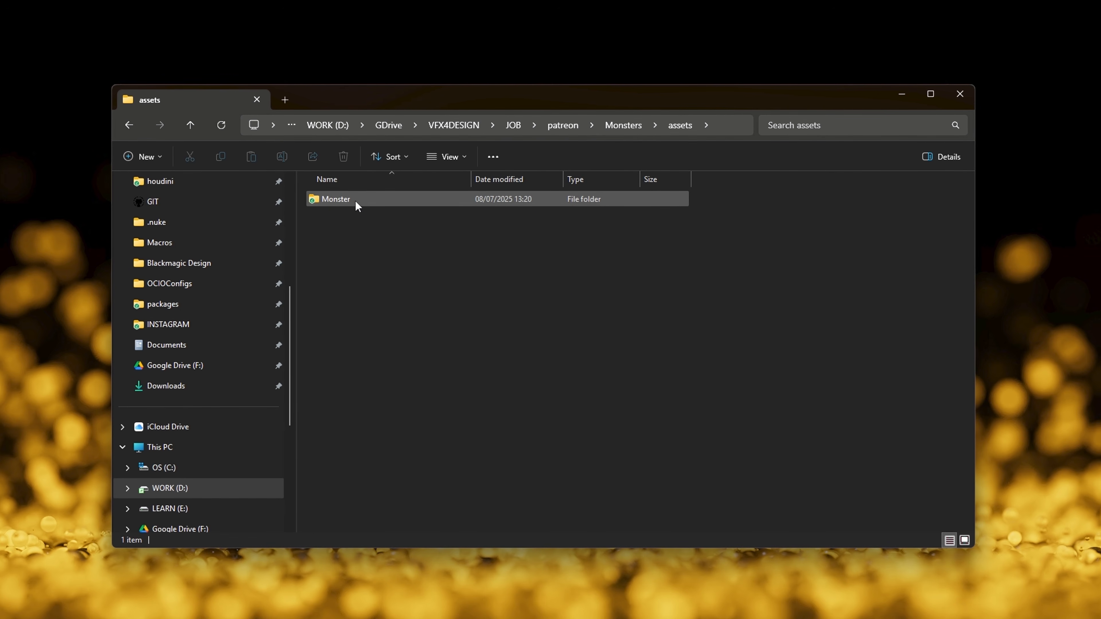
mouse_move(347, 208)
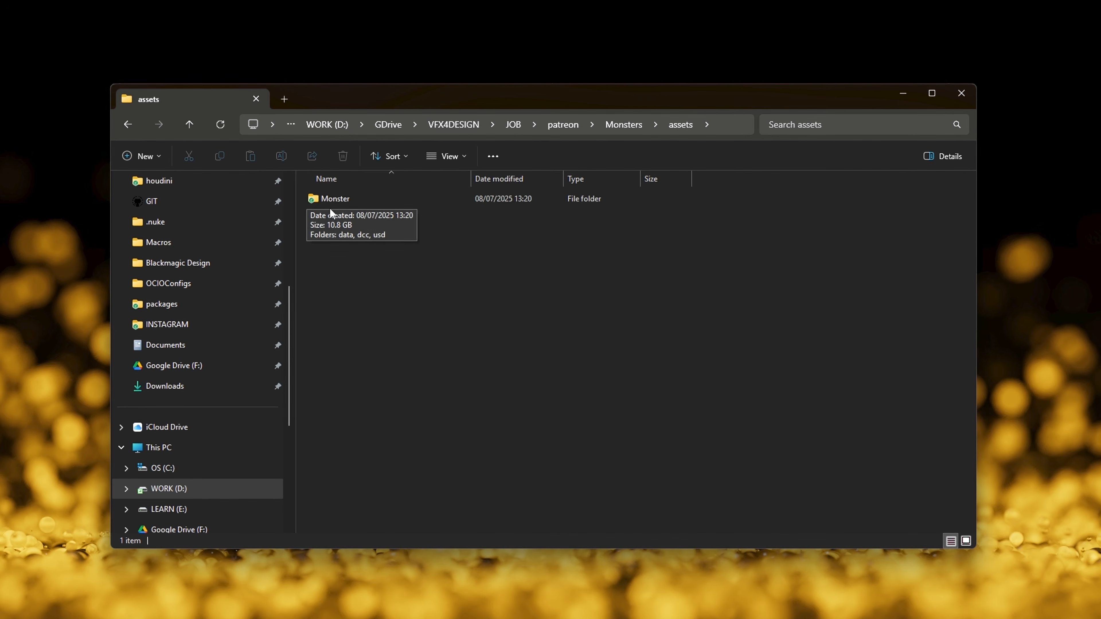
double_click(312, 199)
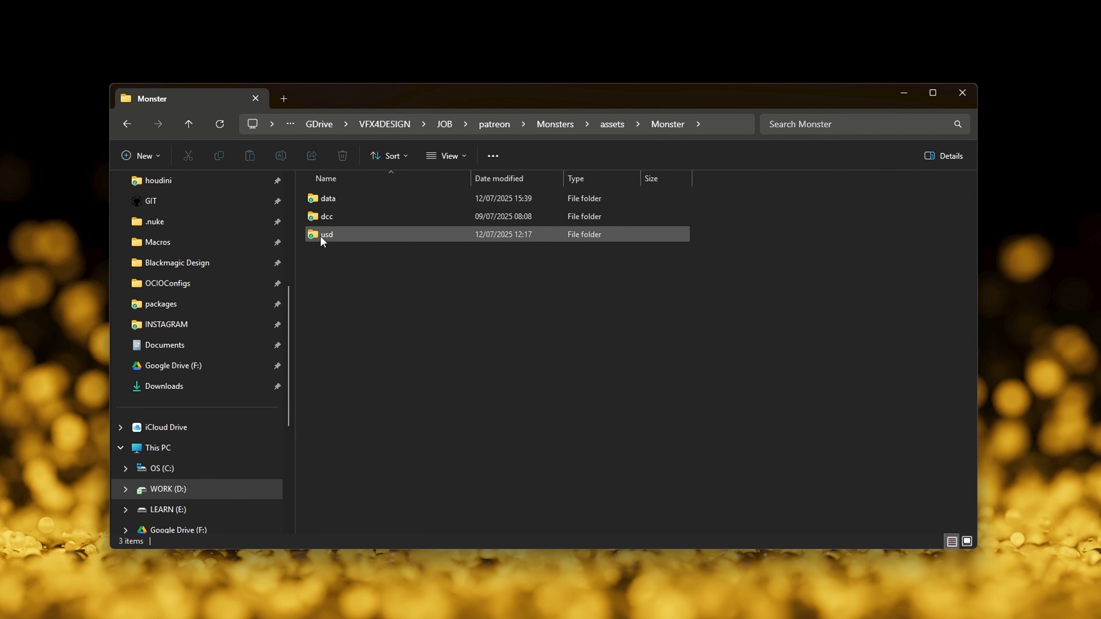
Open the Monster asset's dcc folder and look inside its Houdini and Nuke subfolders.
click(348, 218)
double_click(314, 218)
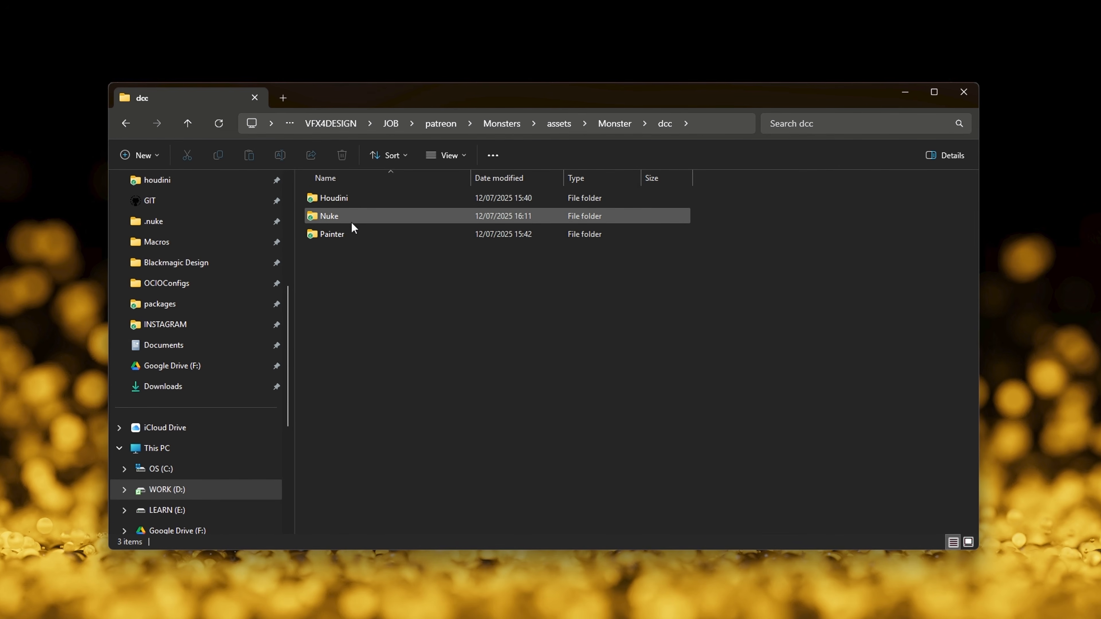
double_click(340, 198)
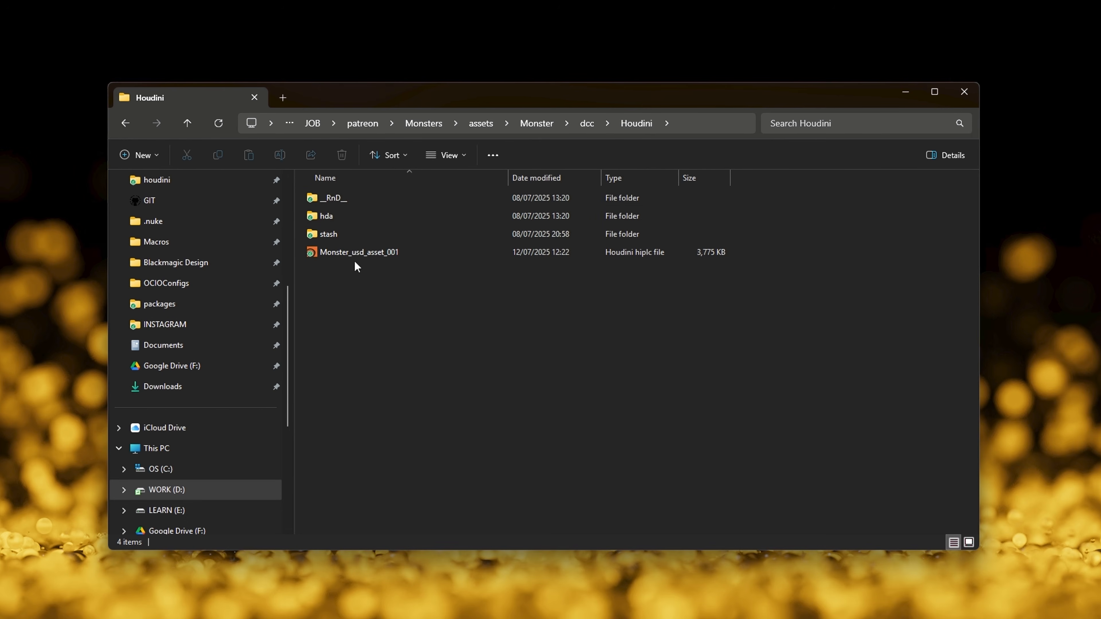
click(189, 126)
double_click(349, 215)
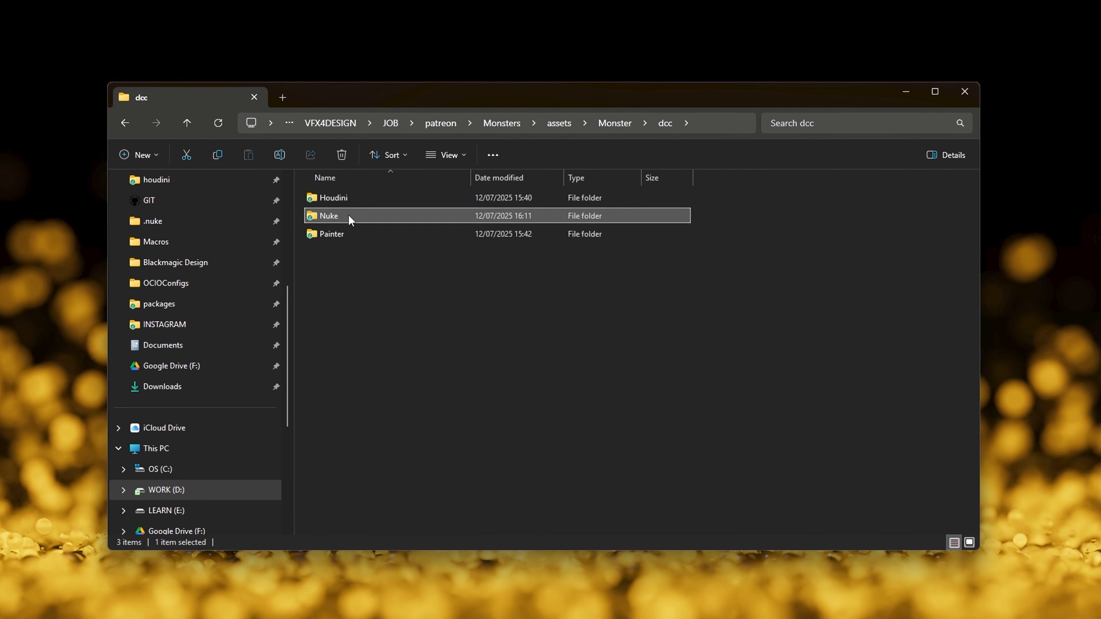
click(187, 124)
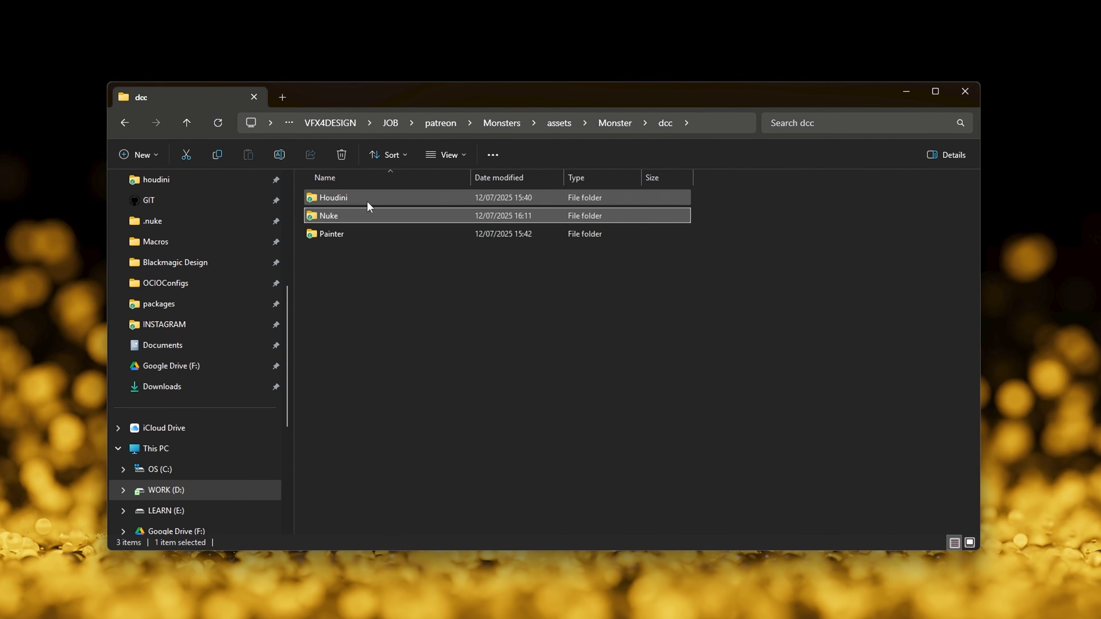
Look at the Painter files in the Monster_A folder and return to the Monster asset folder.
double_click(359, 233)
double_click(337, 198)
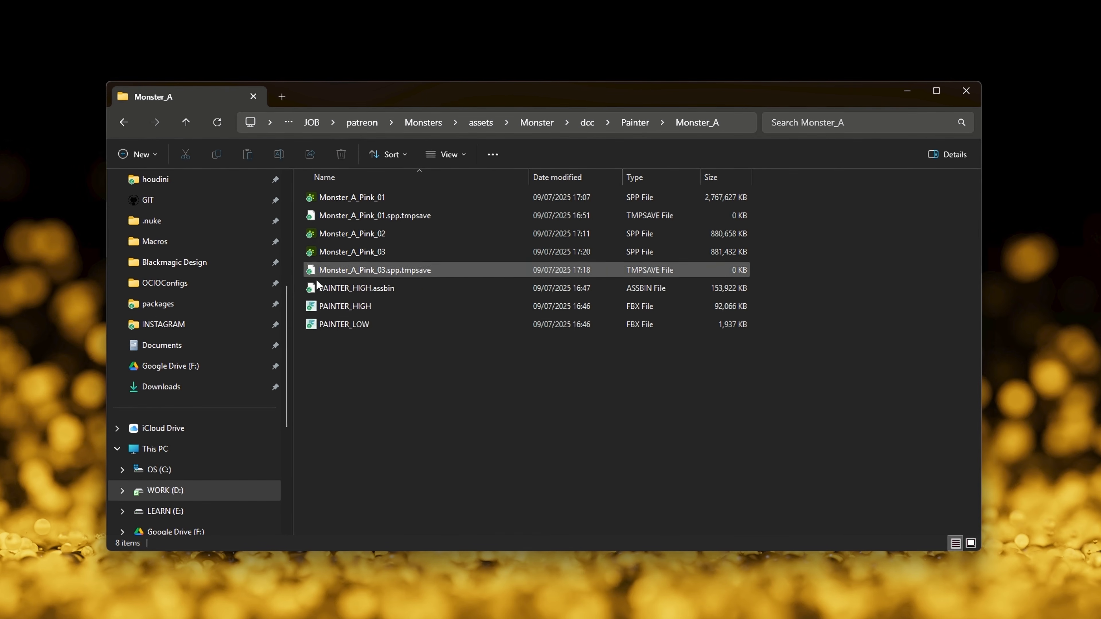
click(185, 124)
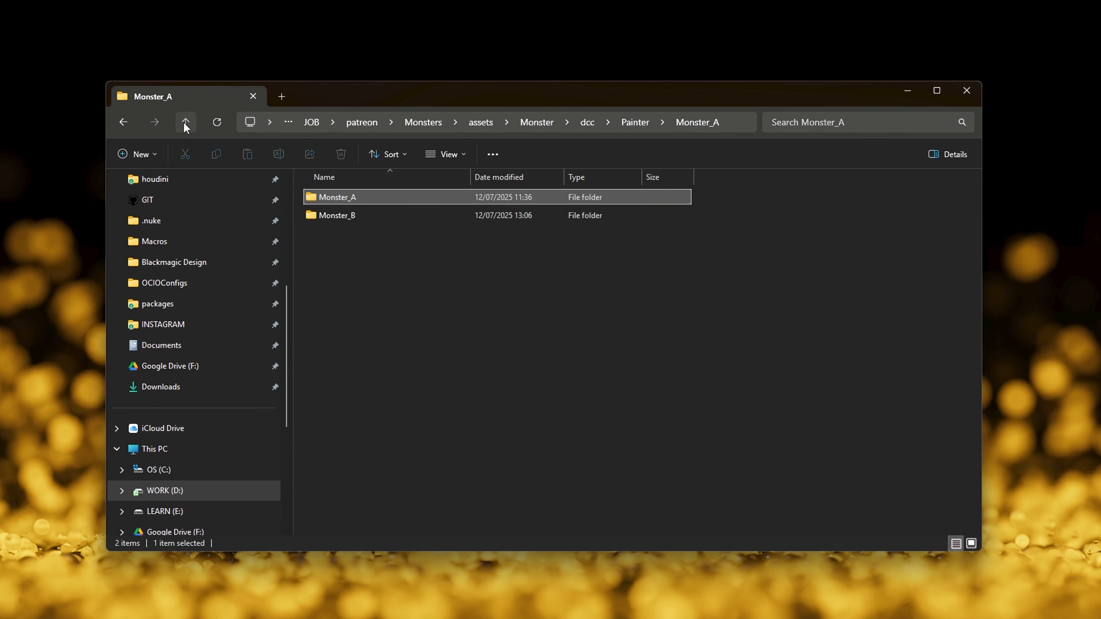
click(185, 124)
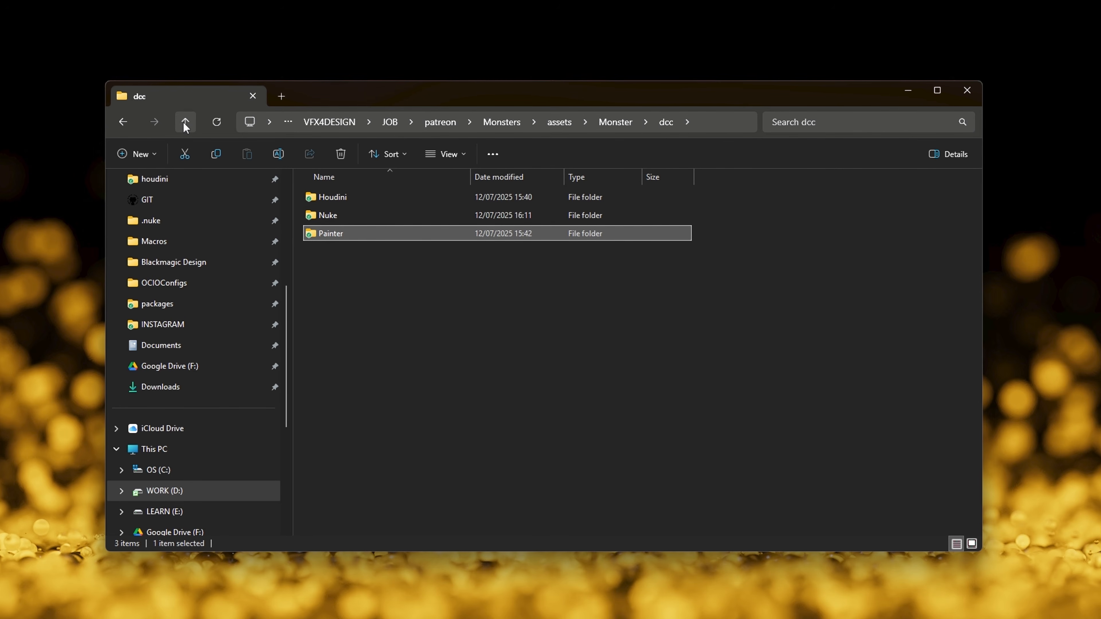
click(186, 124)
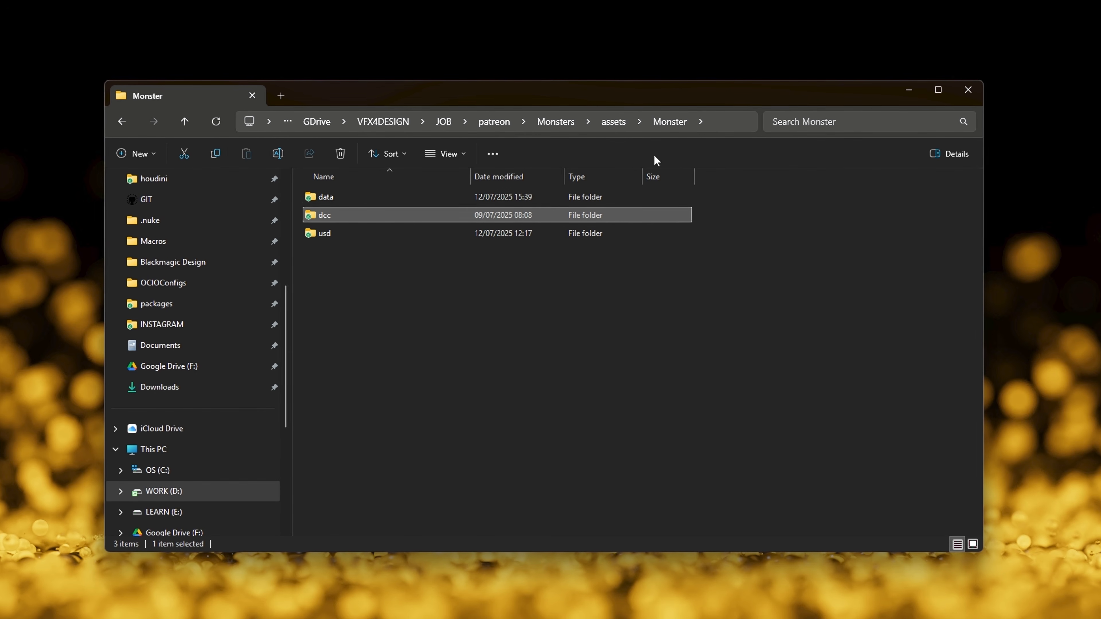
Examine the Monster asset's data folder, including its modeling and textures subfolders, and return to the Monster folder.
double_click(343, 198)
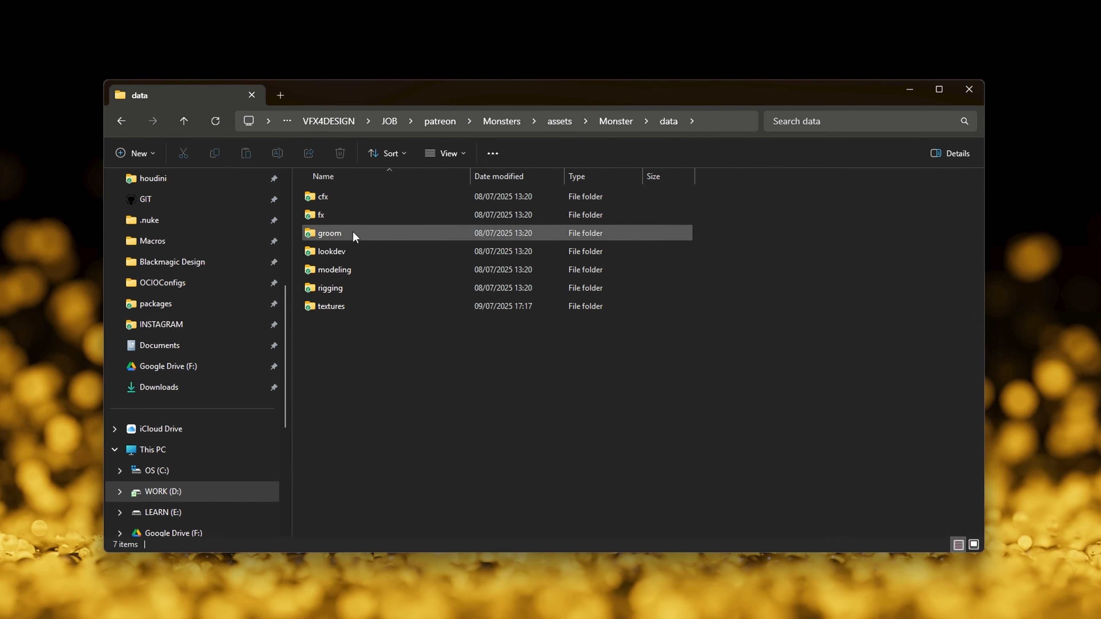
click(360, 271)
click(376, 307)
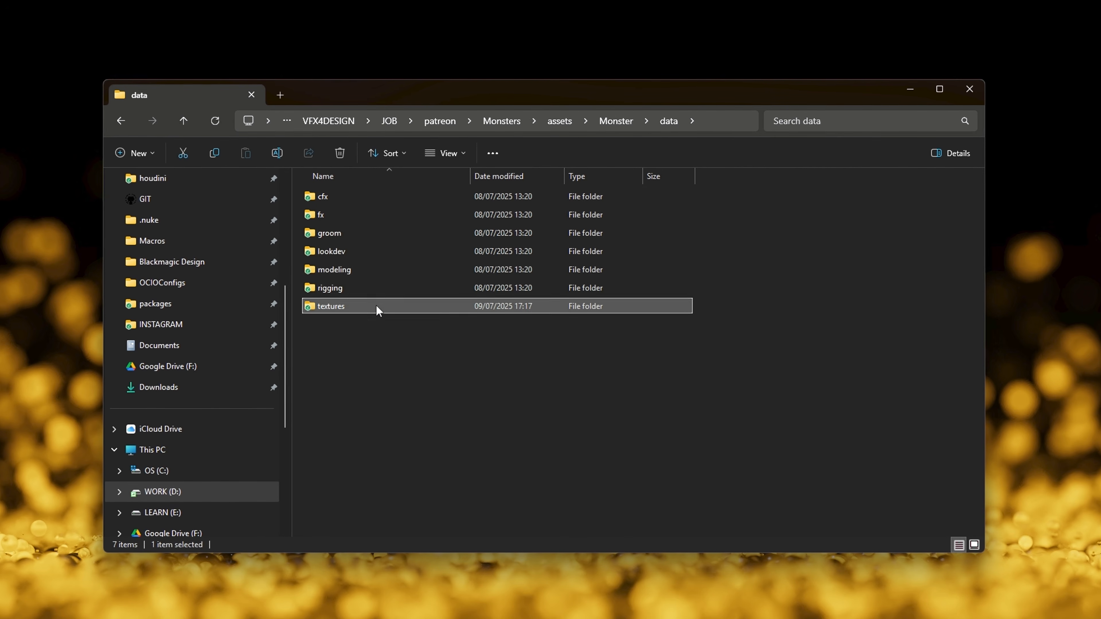
double_click(375, 306)
click(181, 123)
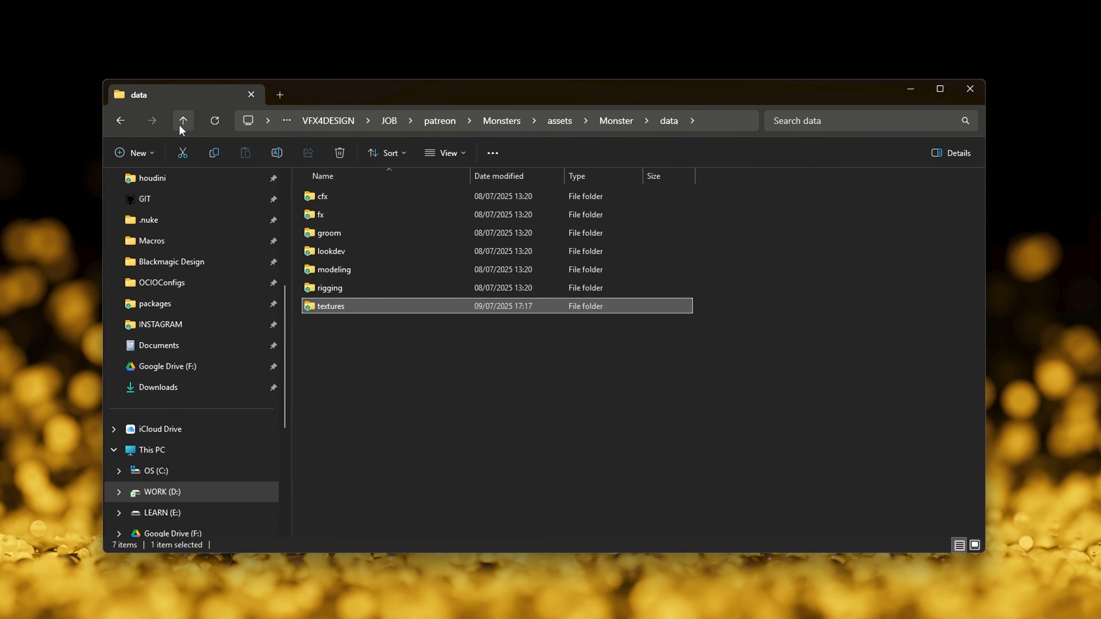
click(180, 125)
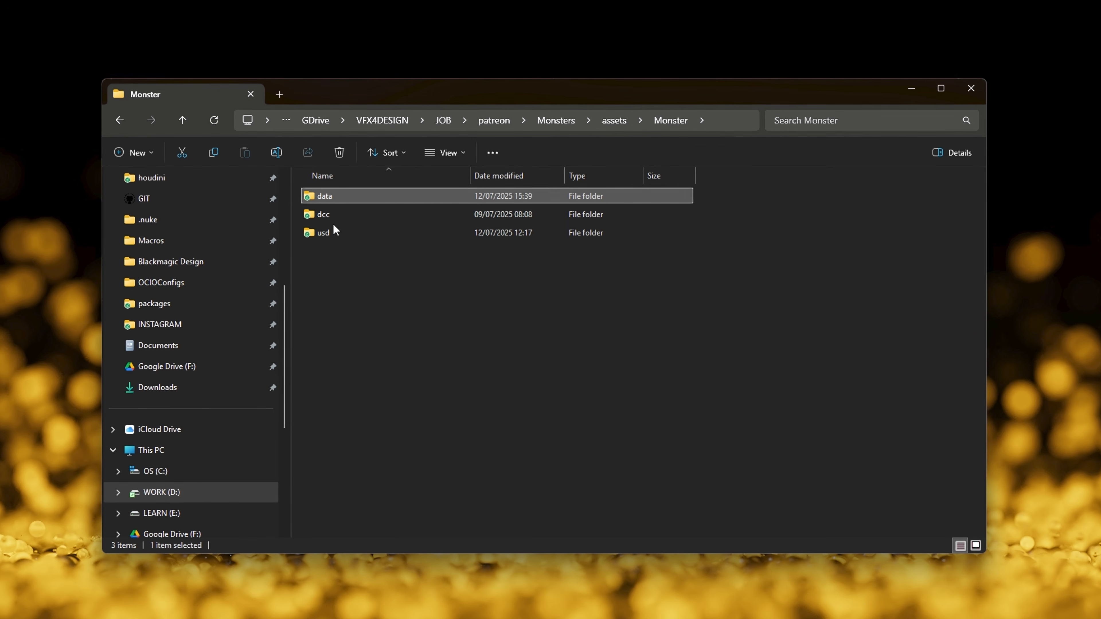
Look inside the Monster asset's usd folder and go back up to the Monsters project folder.
double_click(333, 235)
click(181, 120)
click(182, 119)
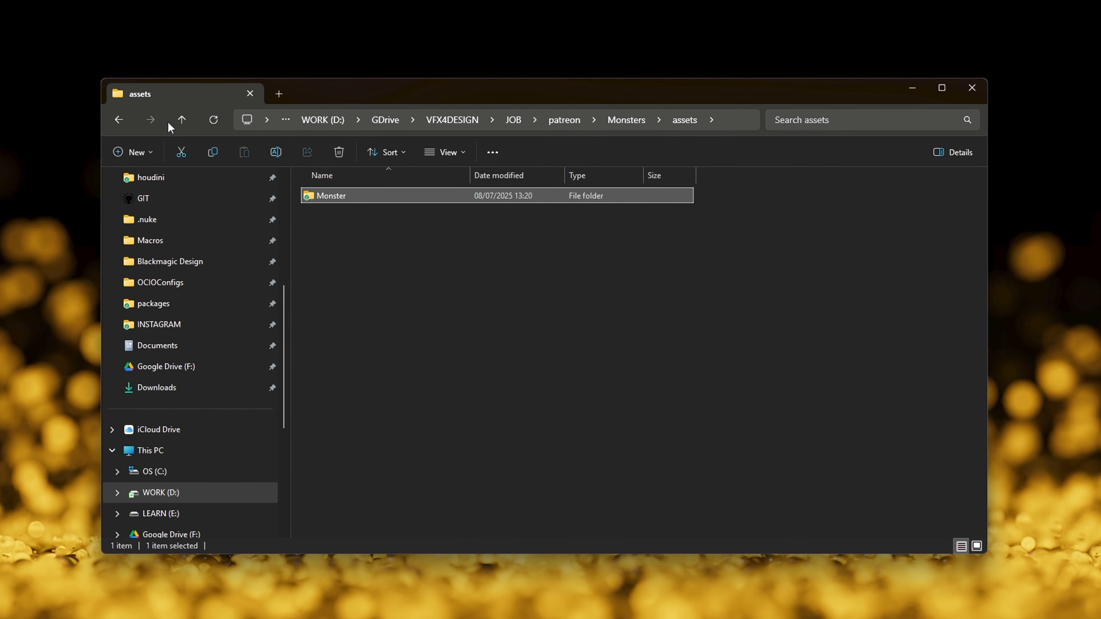
click(181, 120)
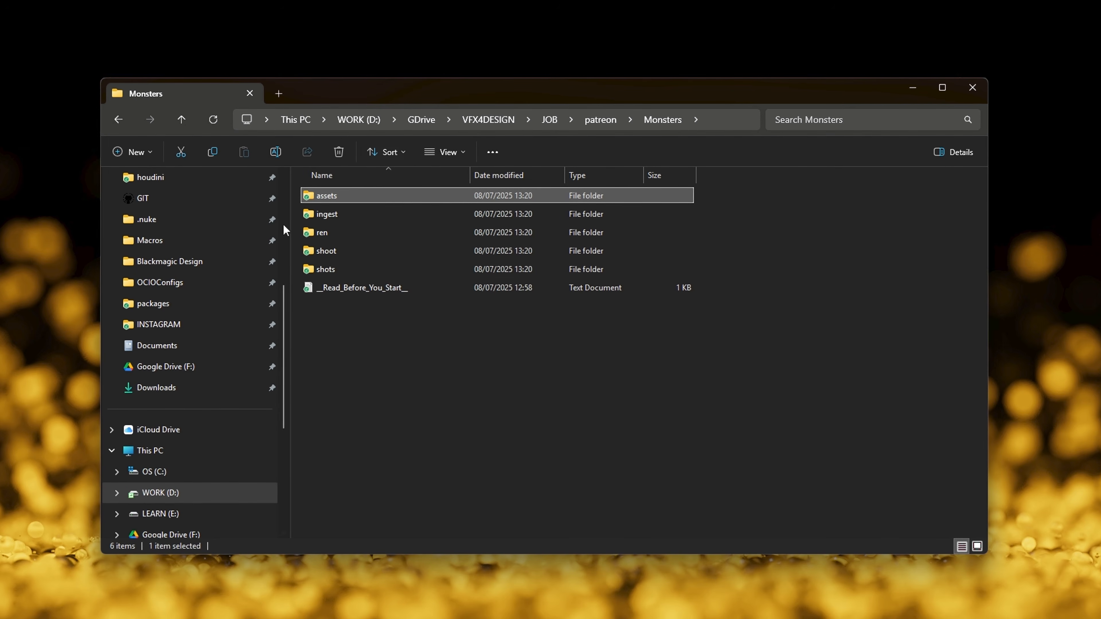
Reopen the assets folder to look at the Monster entry and return to the Monsters project folder.
double_click(307, 196)
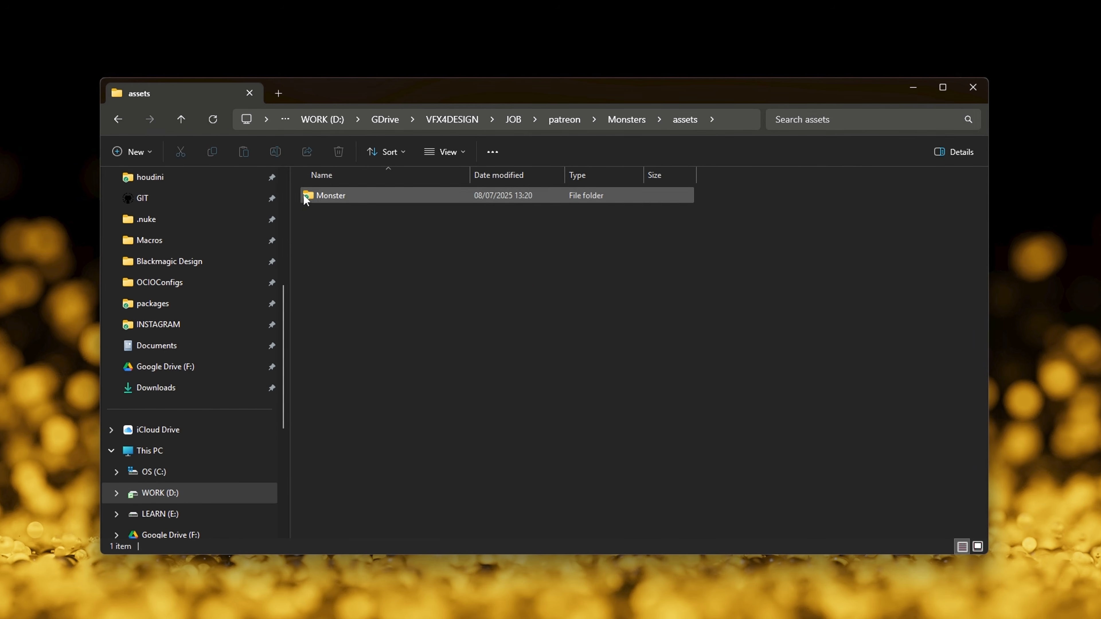
click(307, 196)
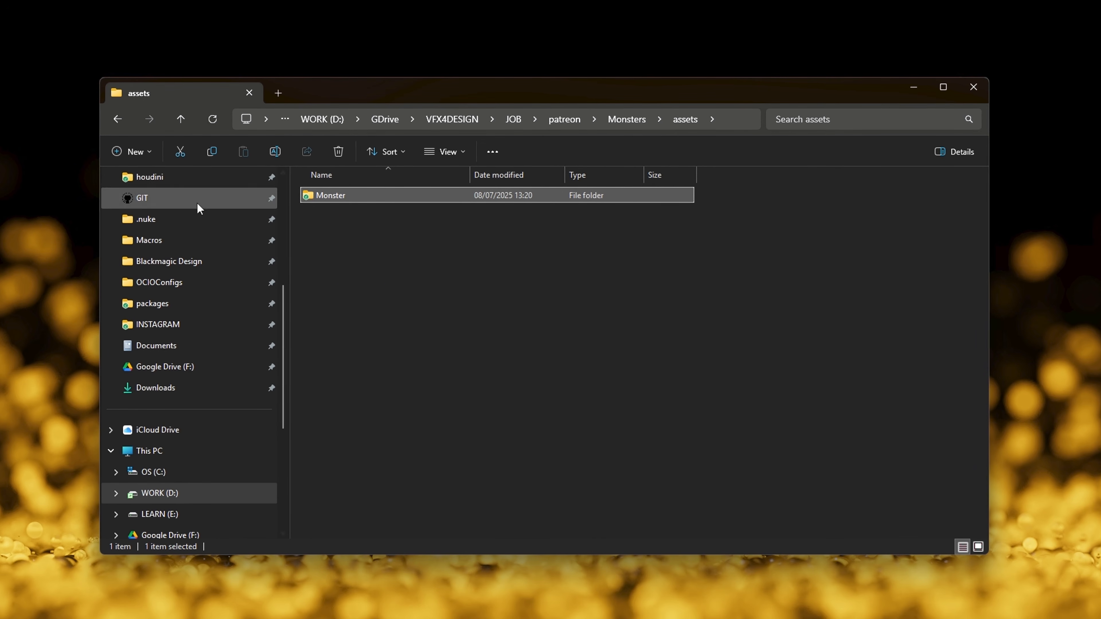
click(186, 116)
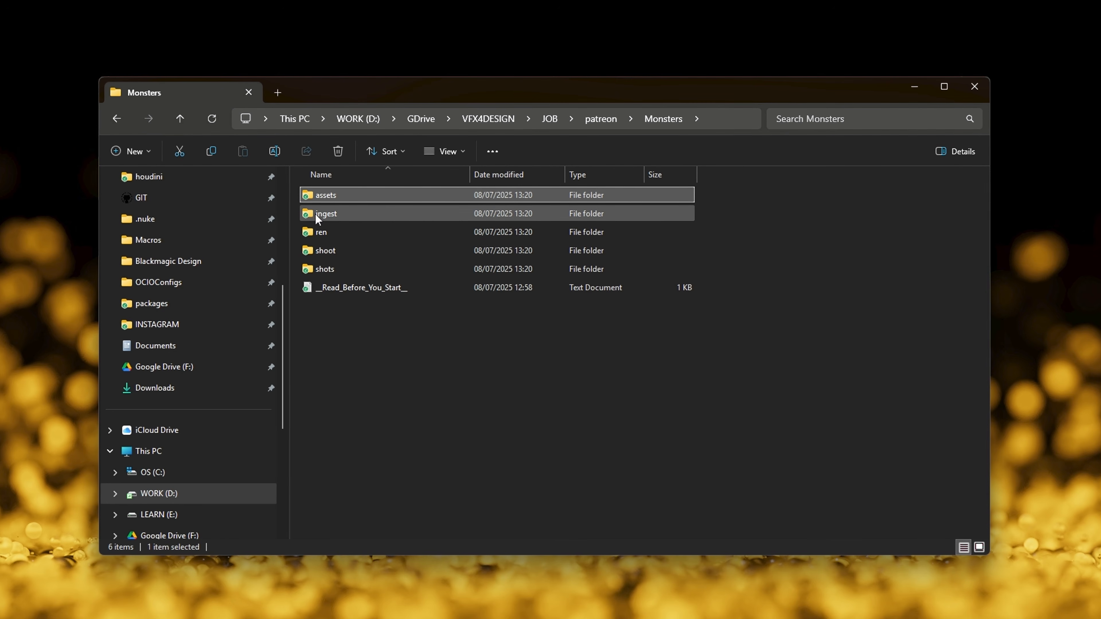
Open the project's ingest folder, examine its subfolders by file type, and go into hdri.
click(308, 214)
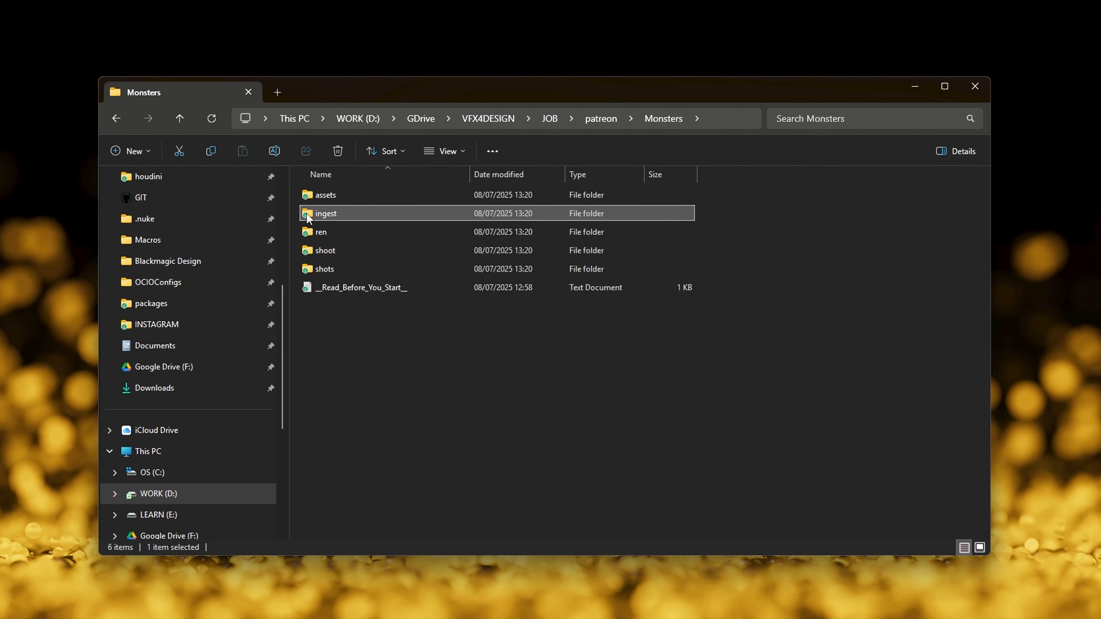
double_click(307, 213)
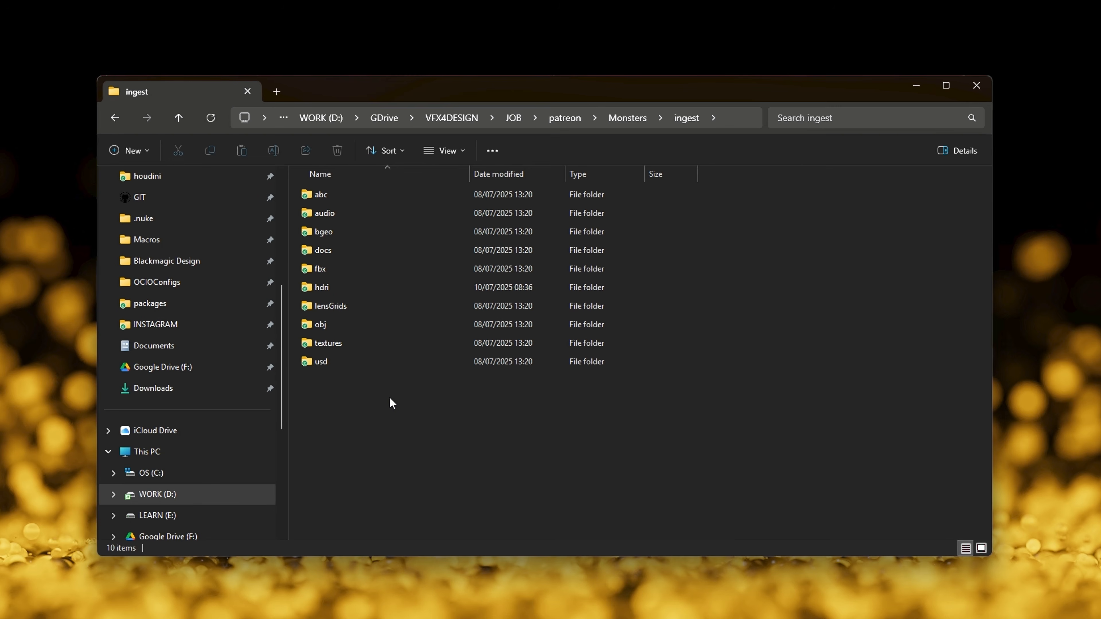
mouse_move(359, 213)
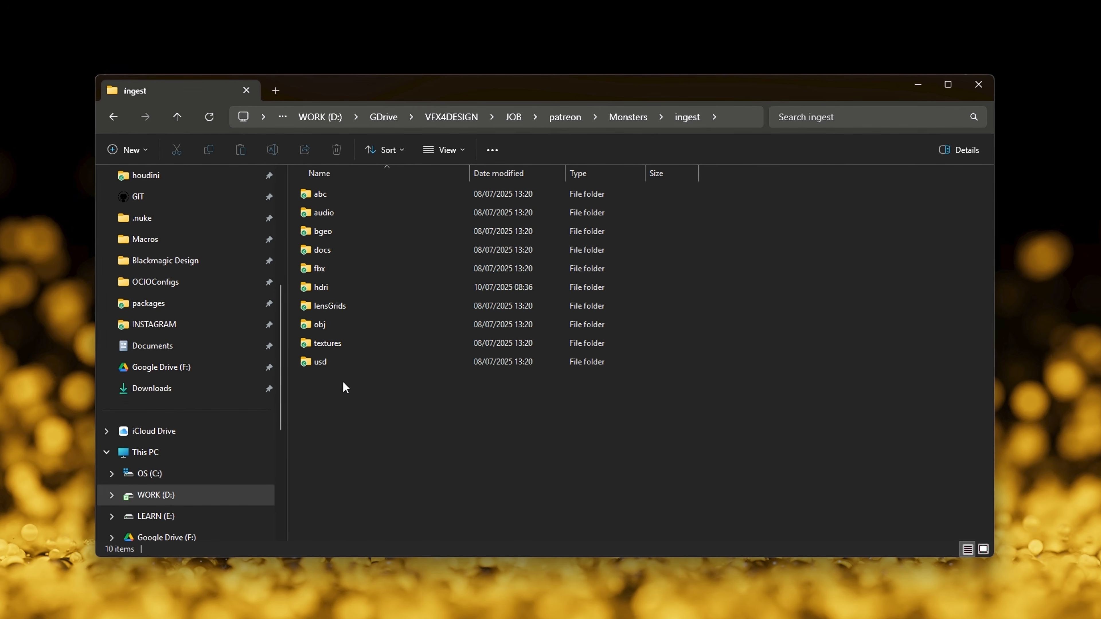
click(348, 365)
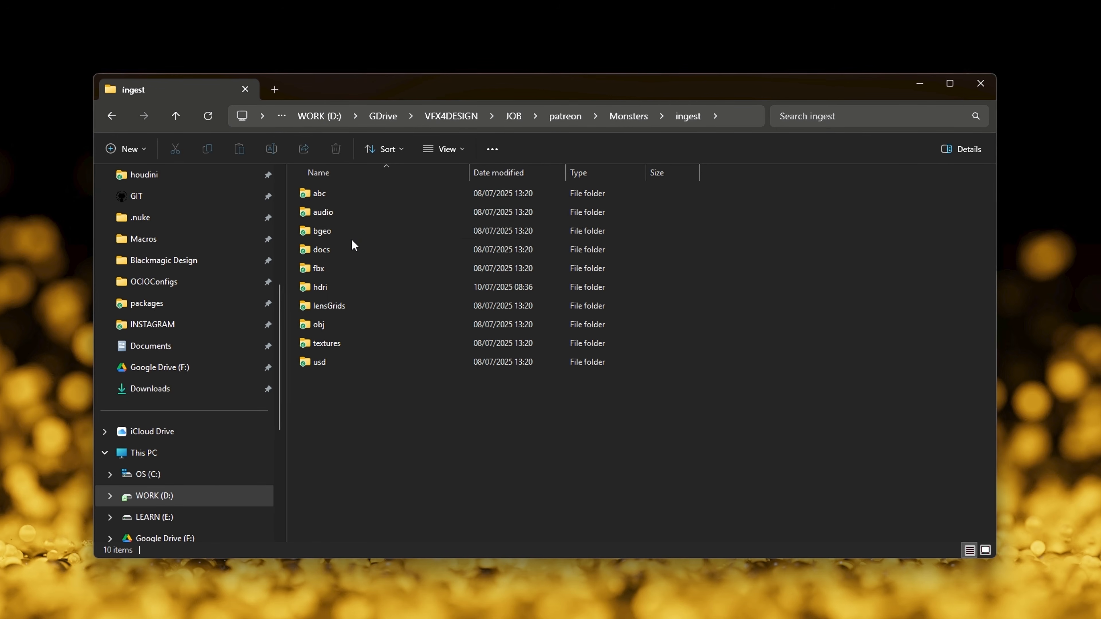
mouse_move(338, 232)
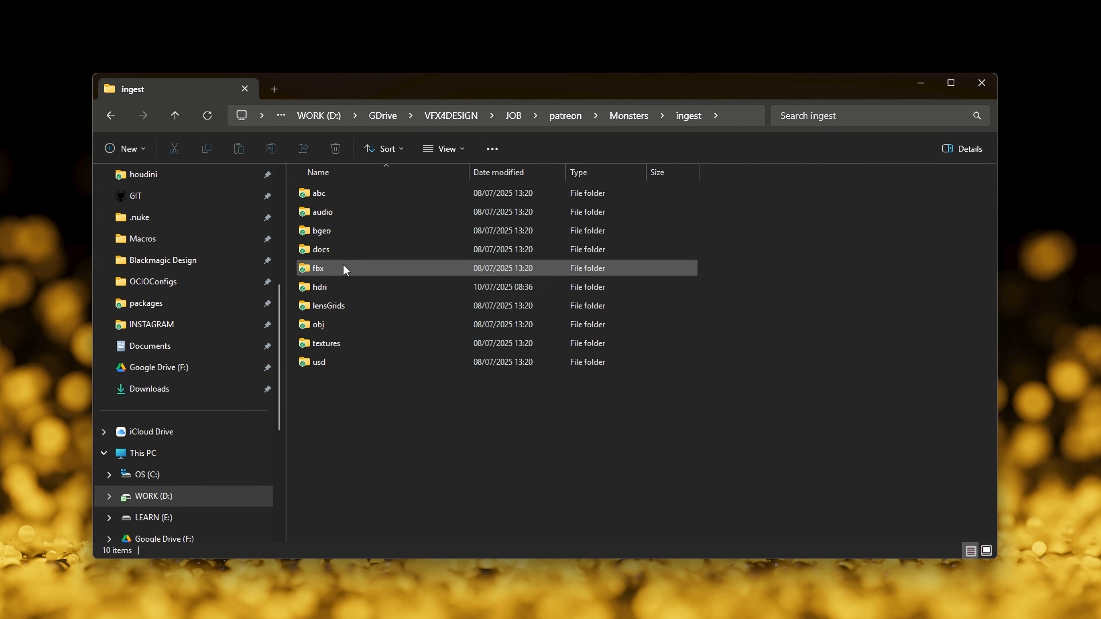
mouse_move(342, 272)
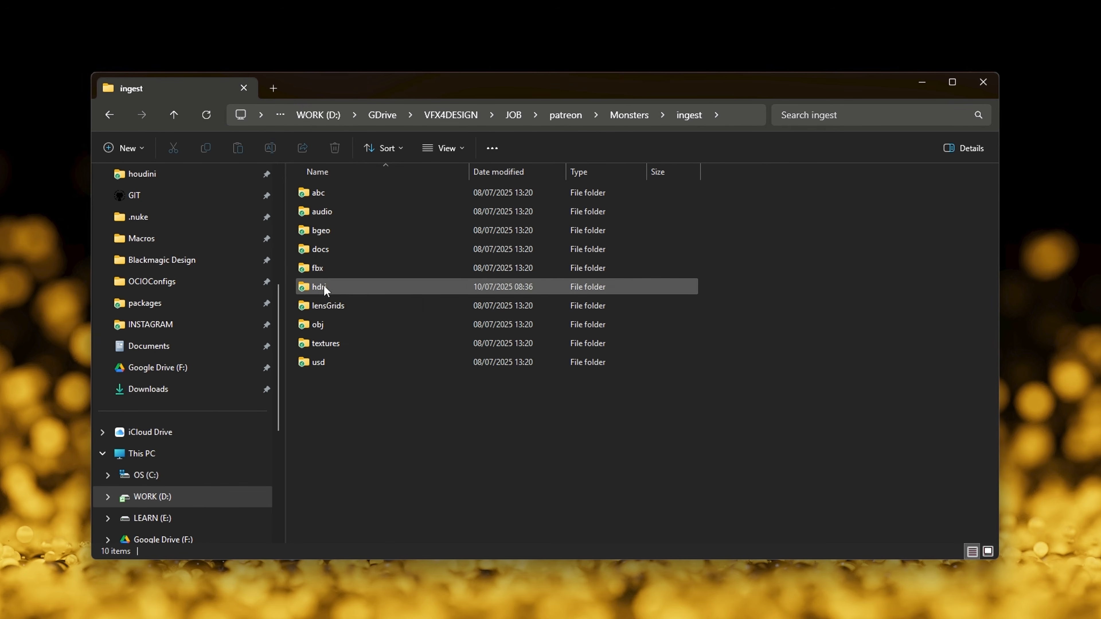
mouse_move(314, 290)
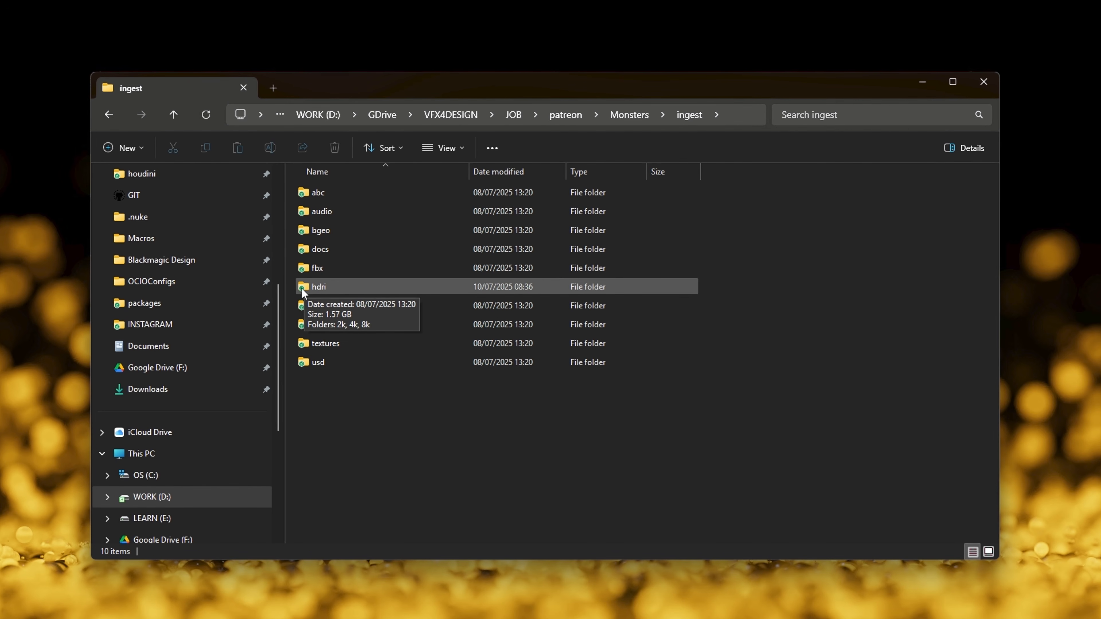
double_click(312, 286)
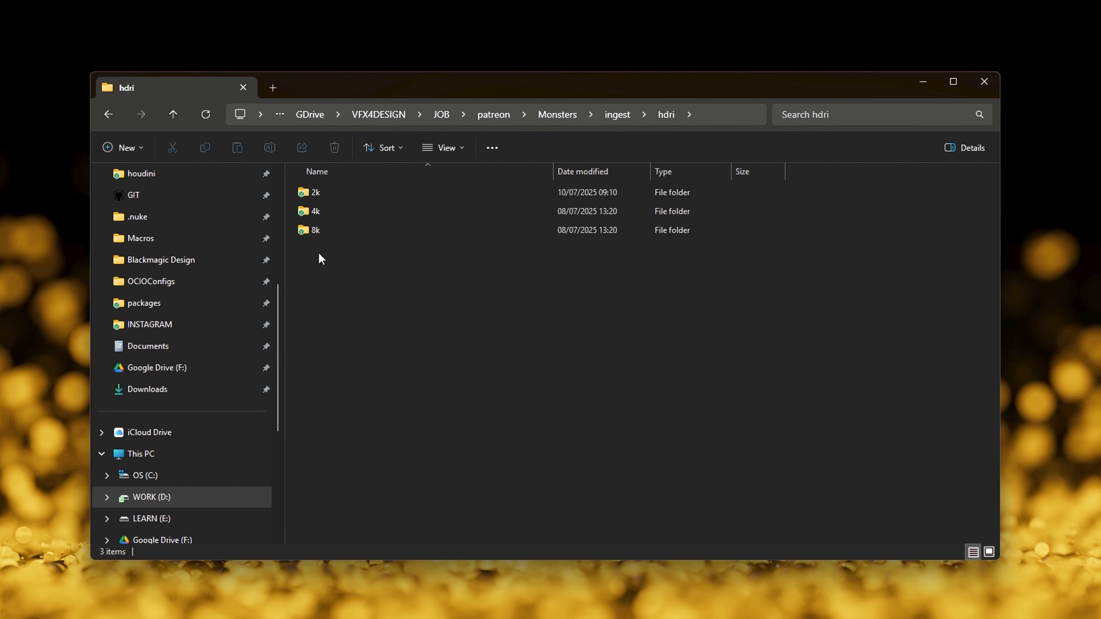
Examine the HDRI files in the 2k subfolder and go back up to the ingest folder.
double_click(319, 192)
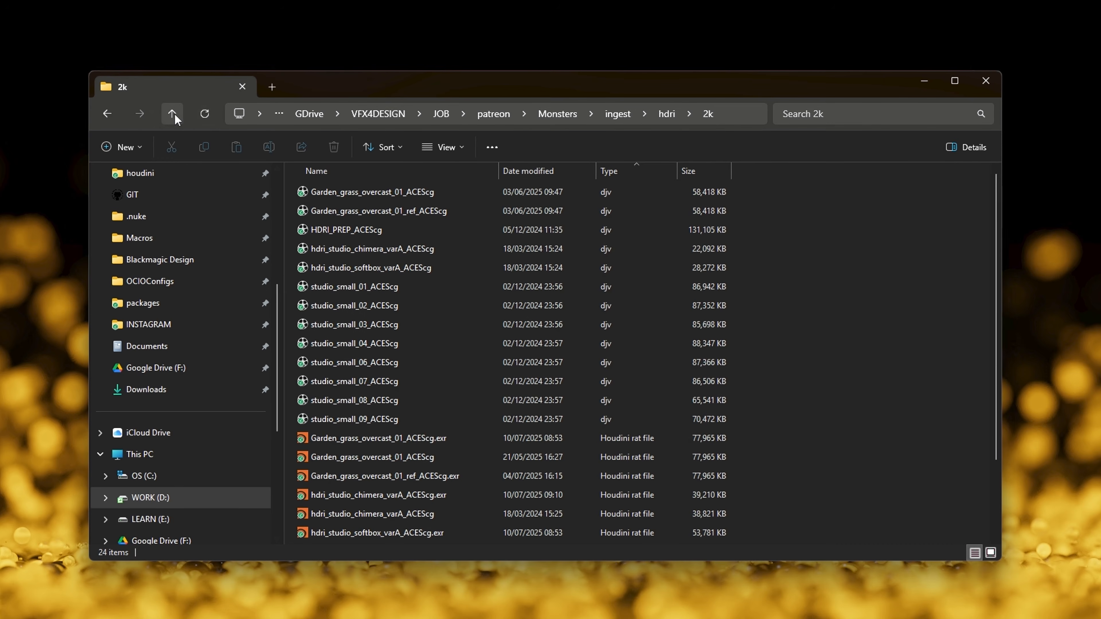
click(173, 113)
double_click(308, 195)
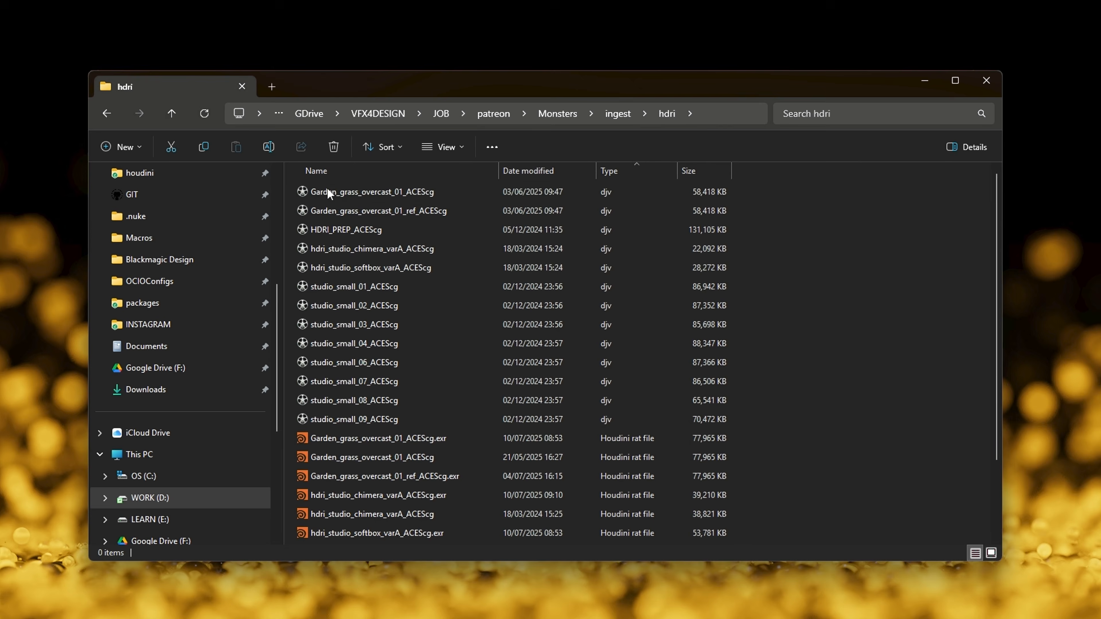
click(175, 112)
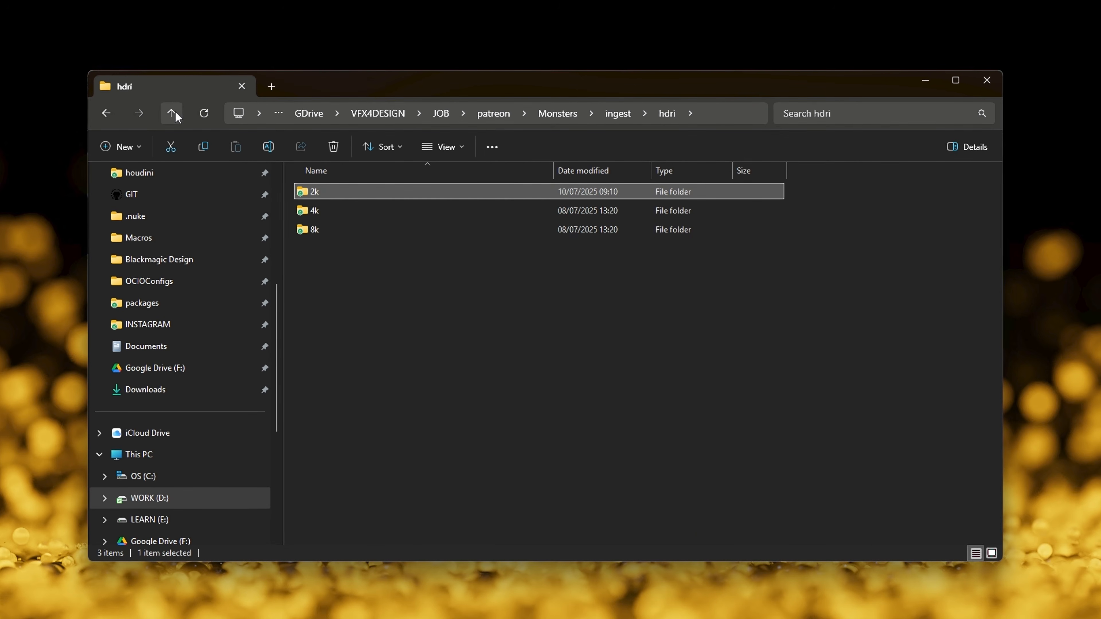
click(175, 111)
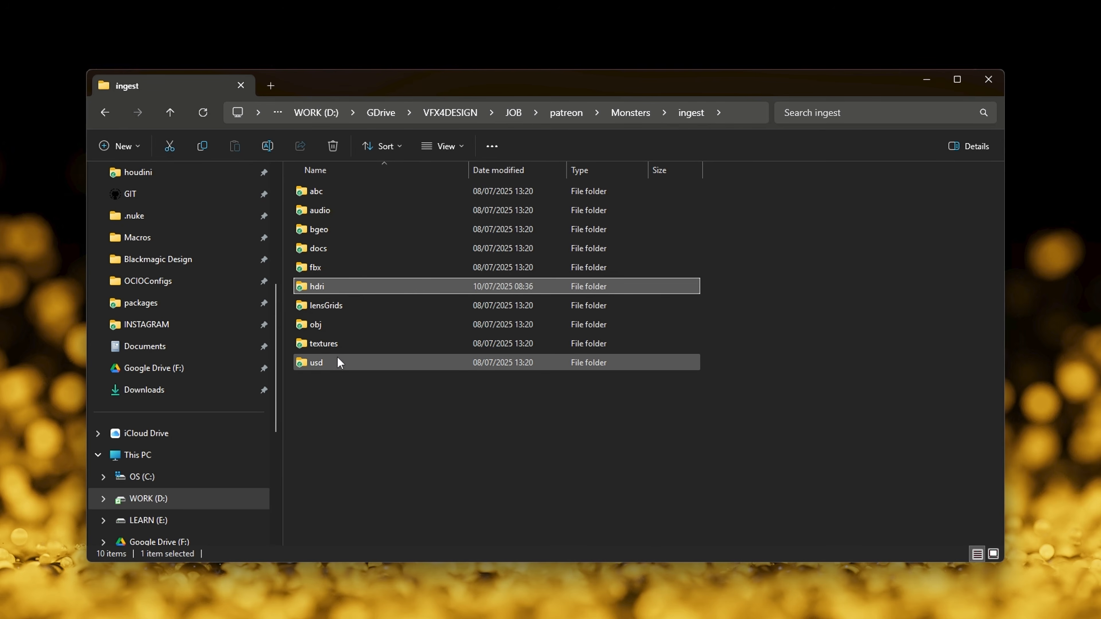
Look inside the ingest usd folder and its LIGHTING_REF subfolder, and return to the Monsters project folder.
mouse_move(330, 362)
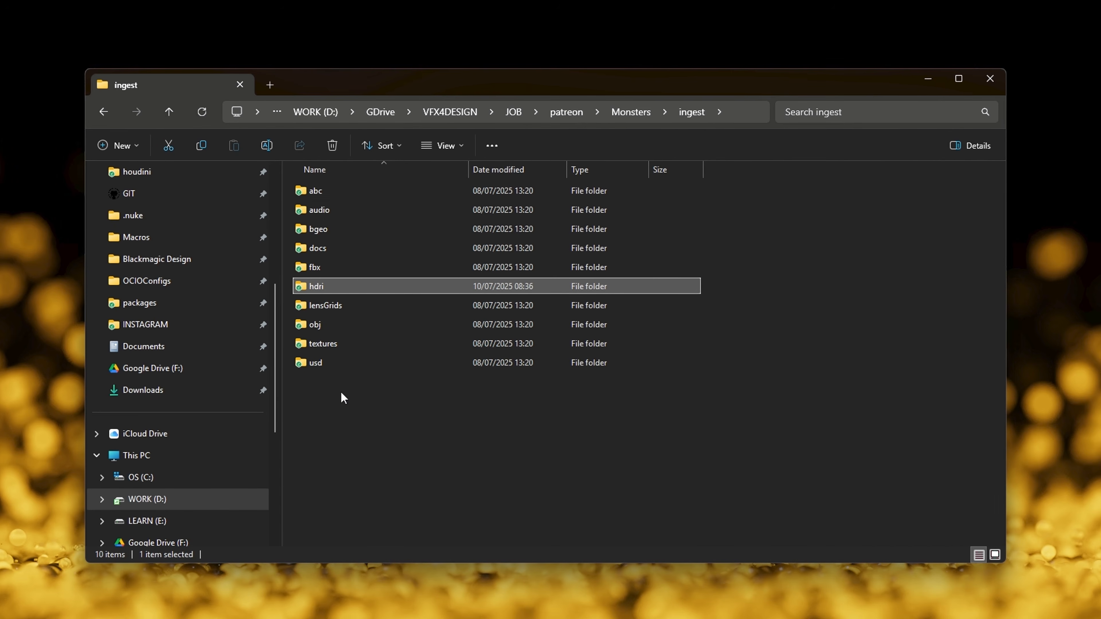
click(313, 364)
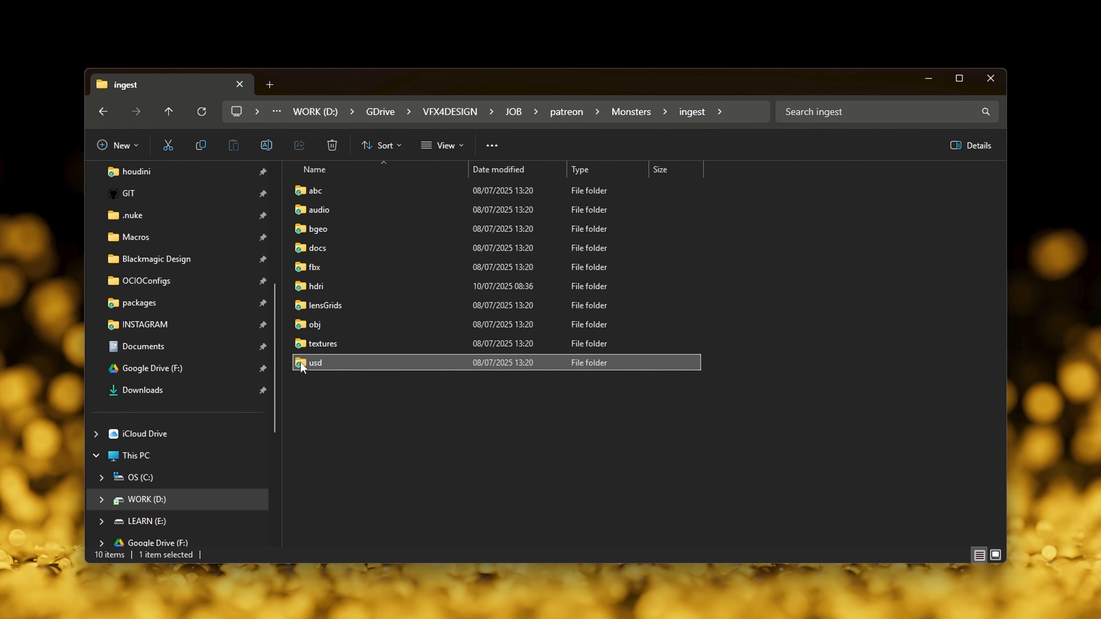
double_click(302, 365)
double_click(302, 192)
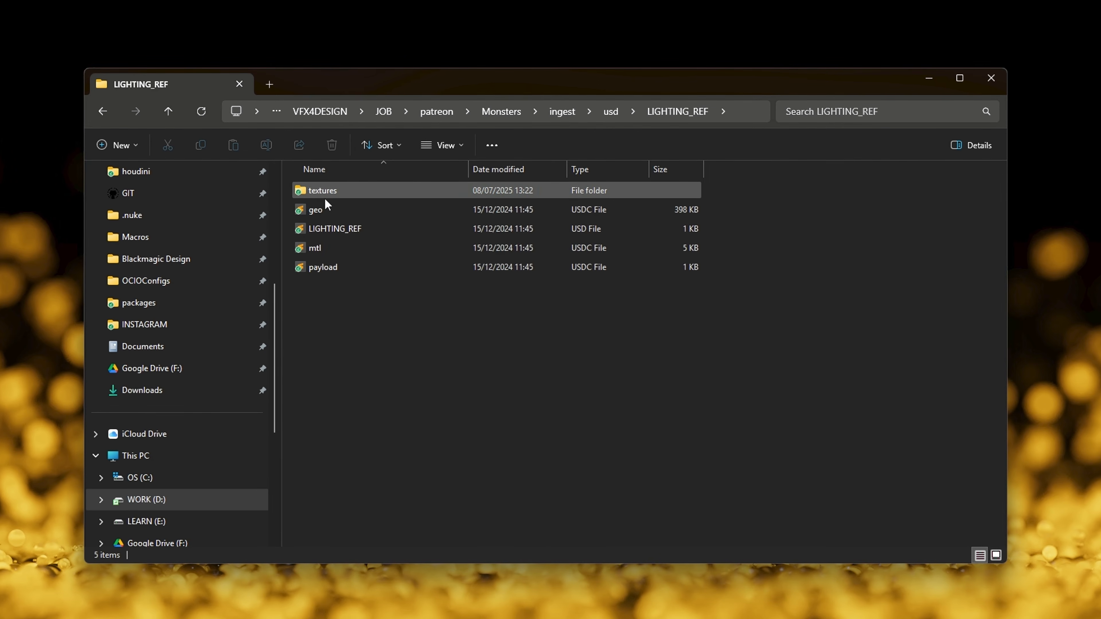
click(168, 111)
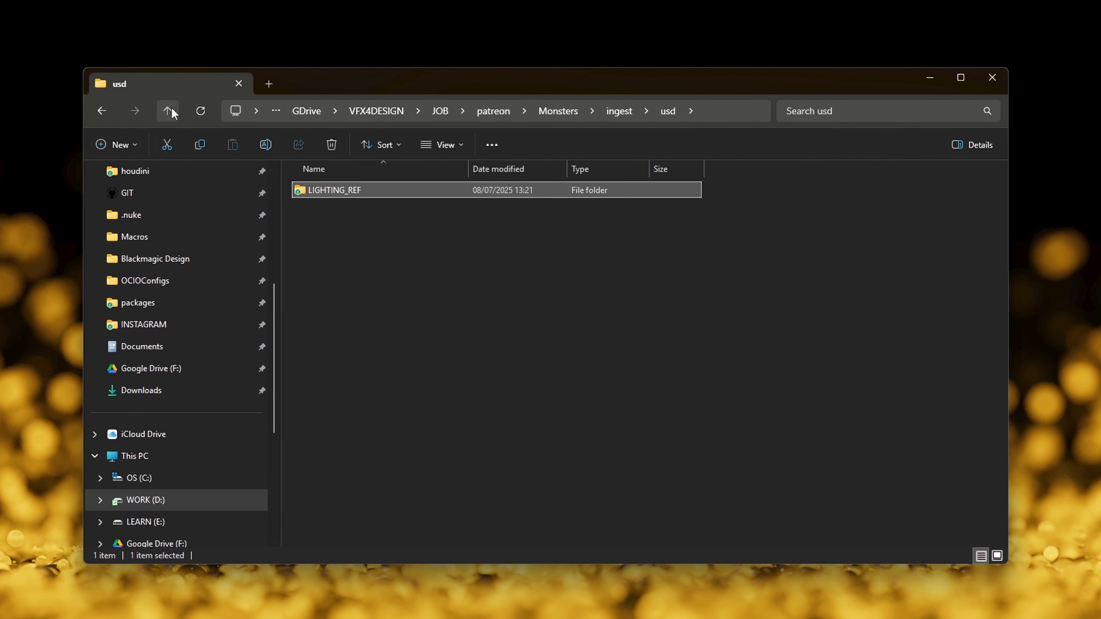
click(169, 111)
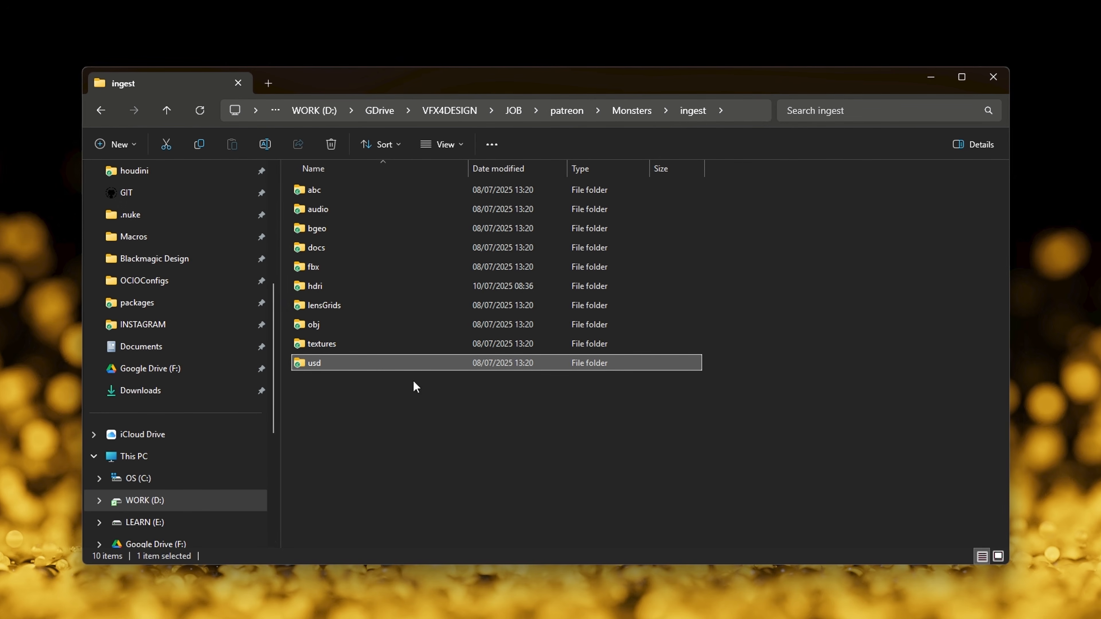
click(170, 111)
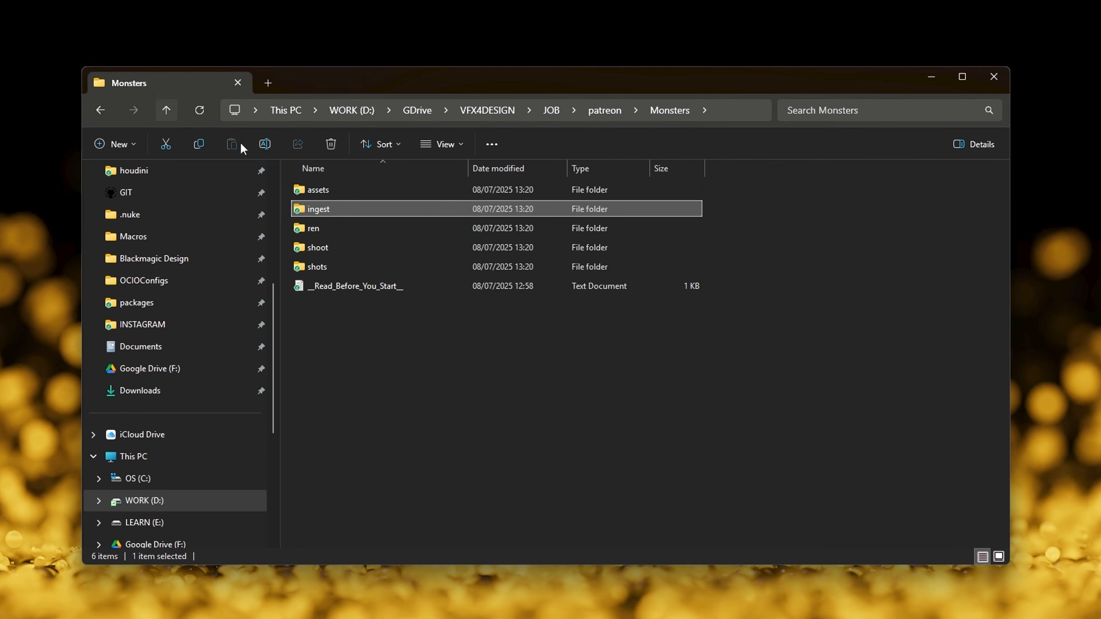
Open the project's ren folder and look over its asset and shot_000 subfolders.
click(338, 229)
double_click(338, 232)
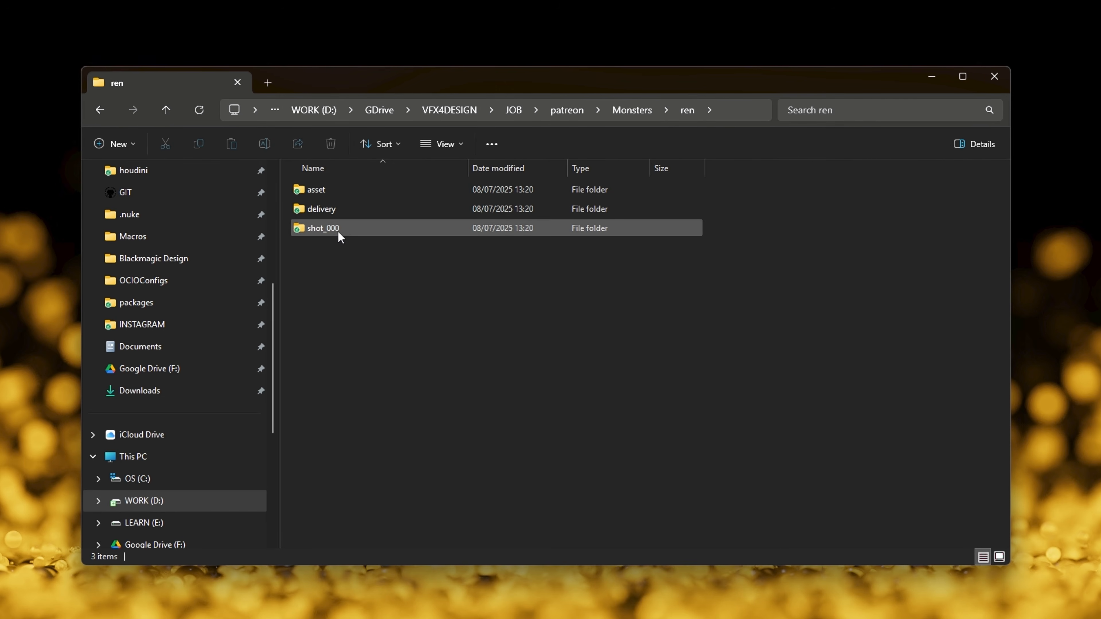
click(330, 189)
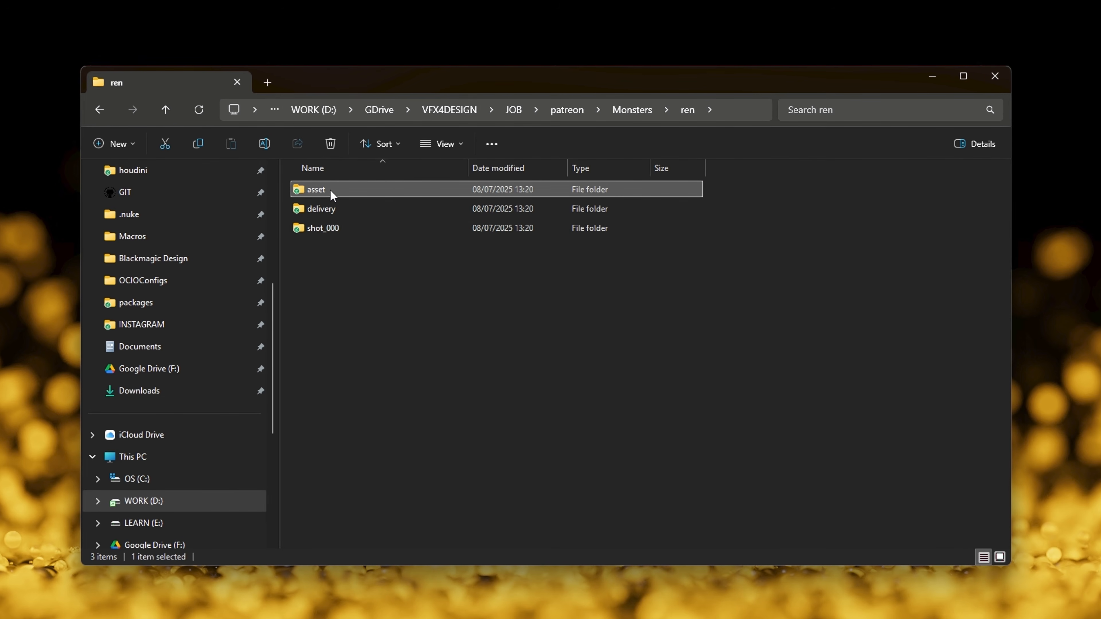
click(352, 229)
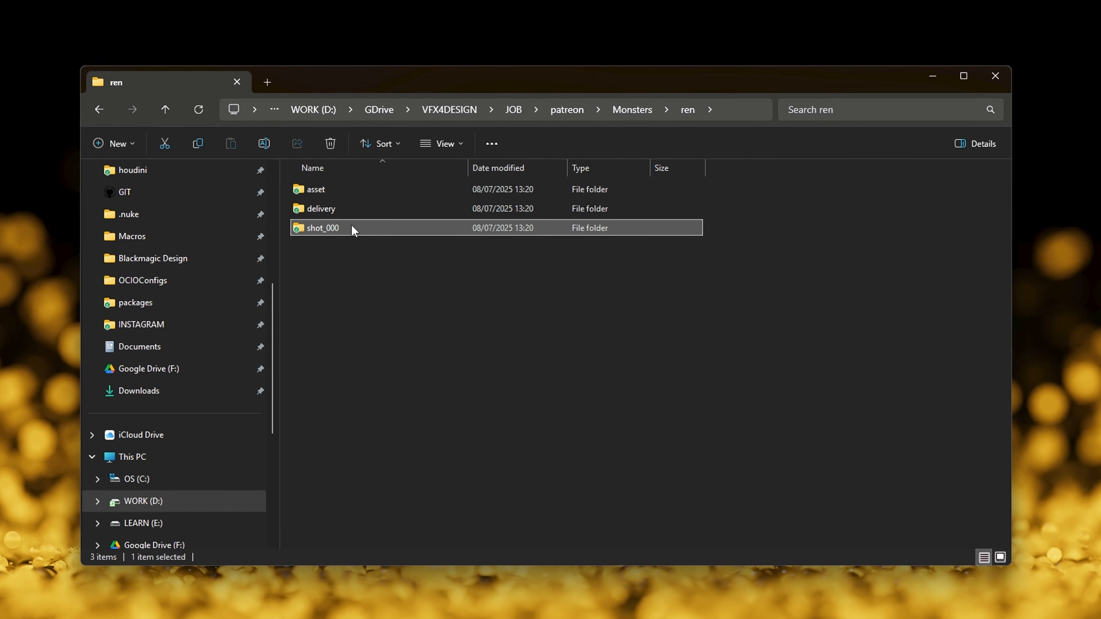
Examine the Hou and Nuke render folders of shot_000 and return to the ren folder.
double_click(297, 232)
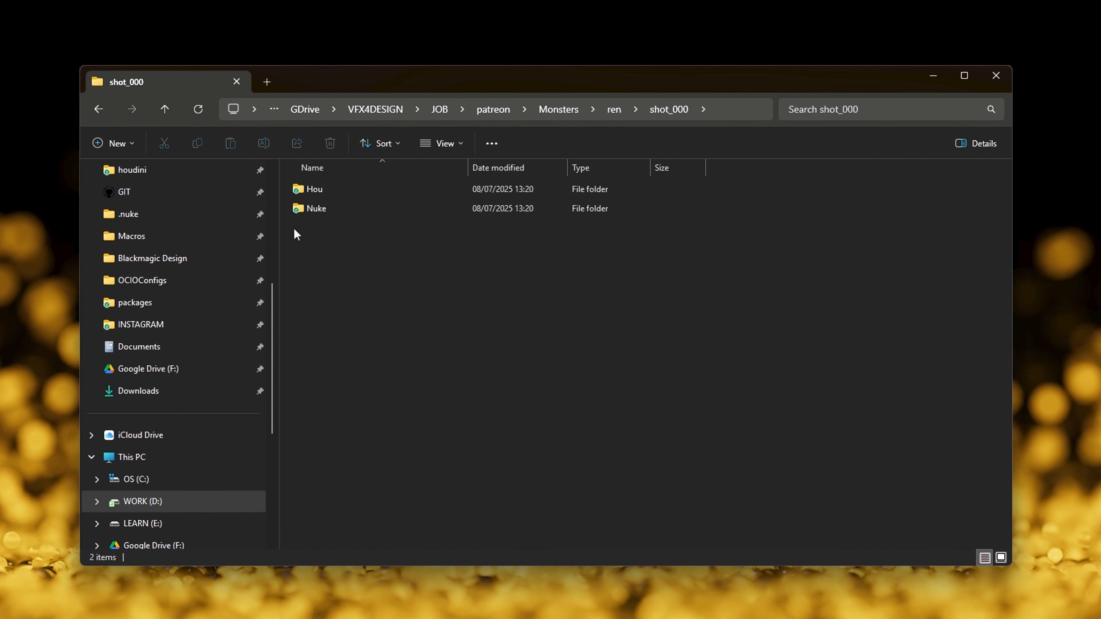
double_click(298, 190)
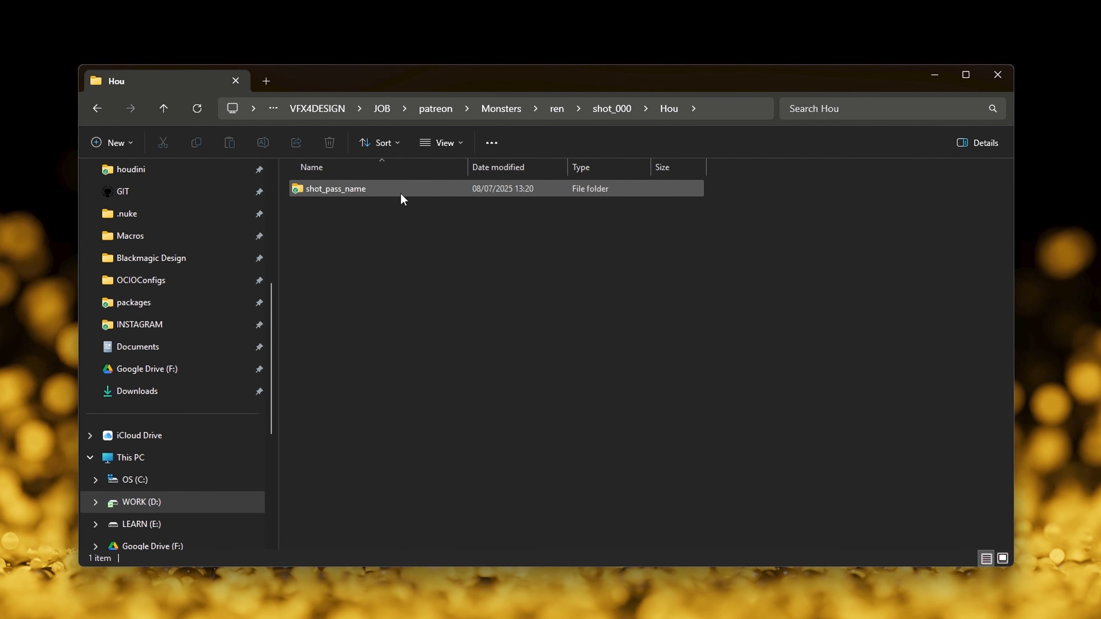
click(164, 108)
double_click(312, 206)
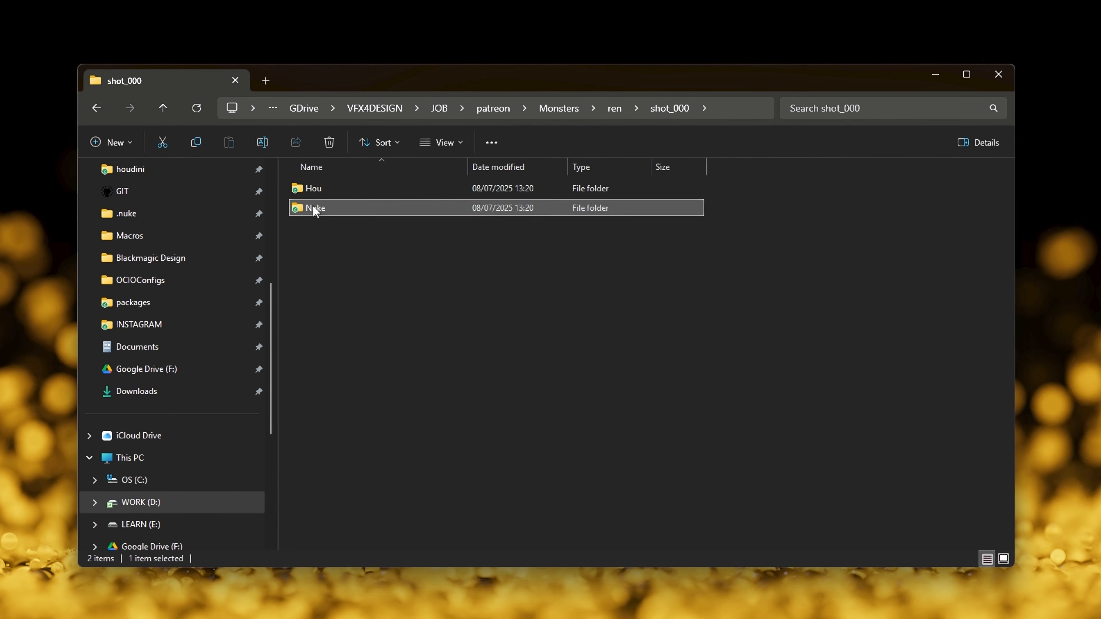
click(158, 107)
click(158, 107)
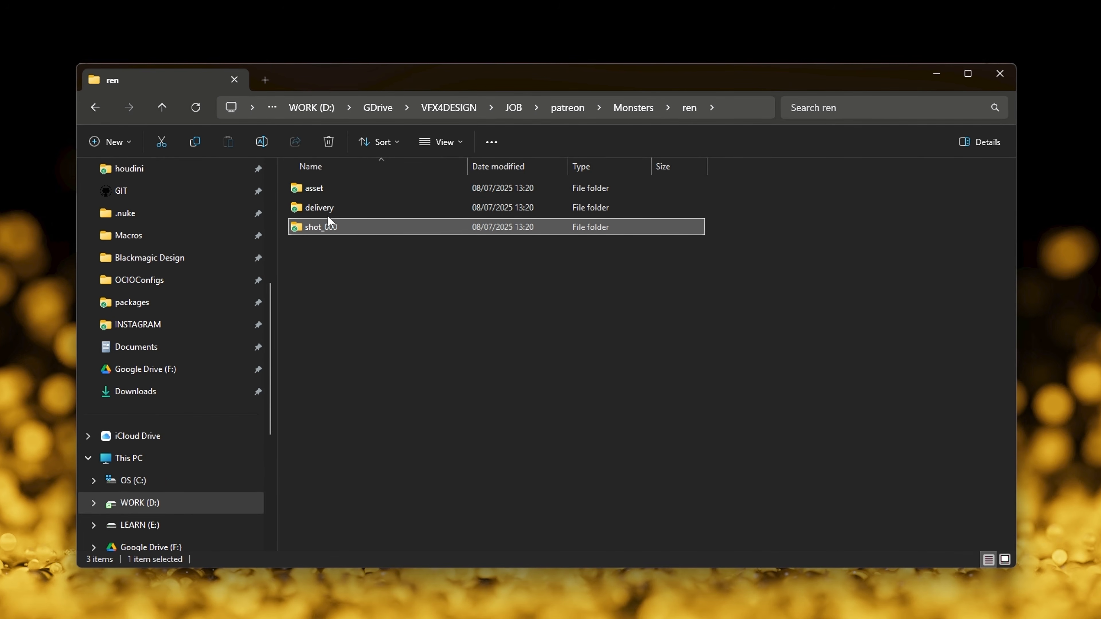
Open the ren asset folder, examine the Monster render folders inside Hou, and go back up to asset.
double_click(298, 190)
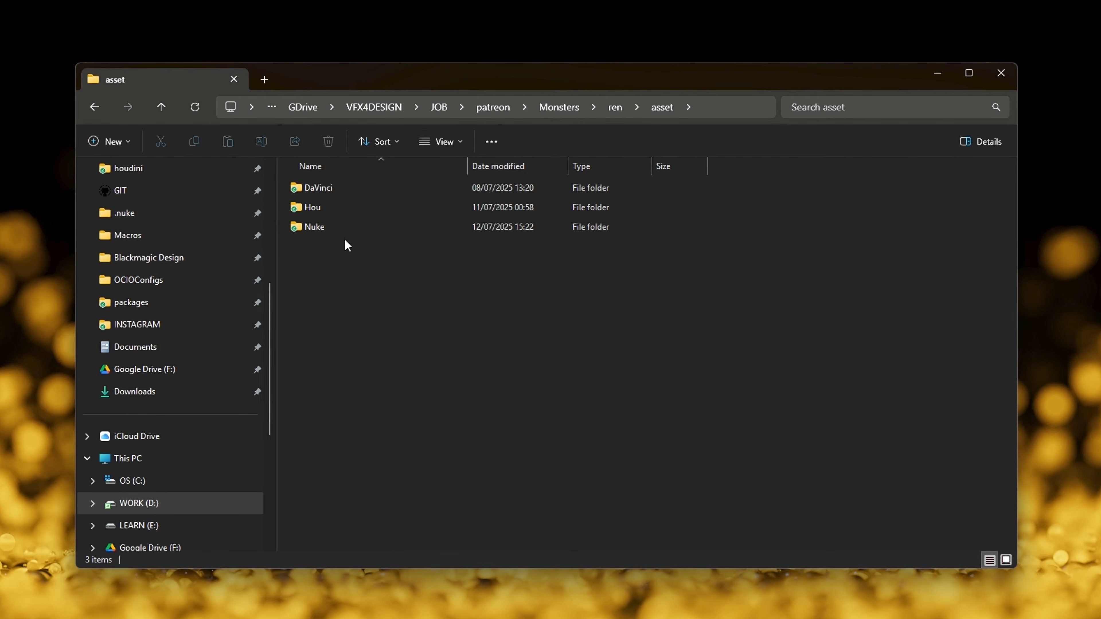
click(305, 206)
mouse_move(366, 211)
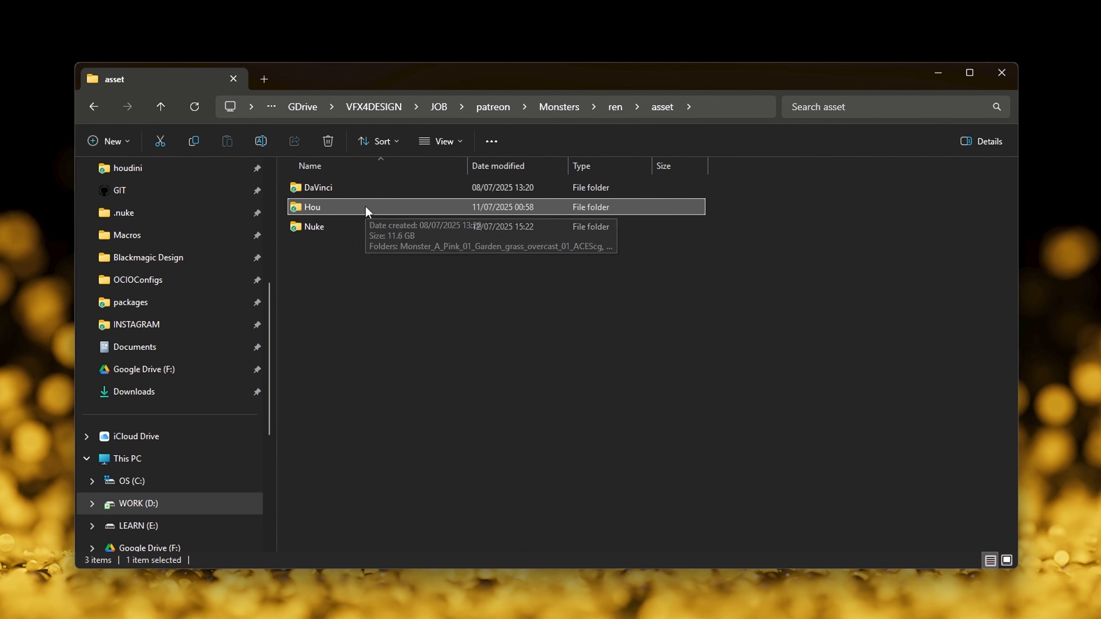
click(326, 233)
double_click(313, 209)
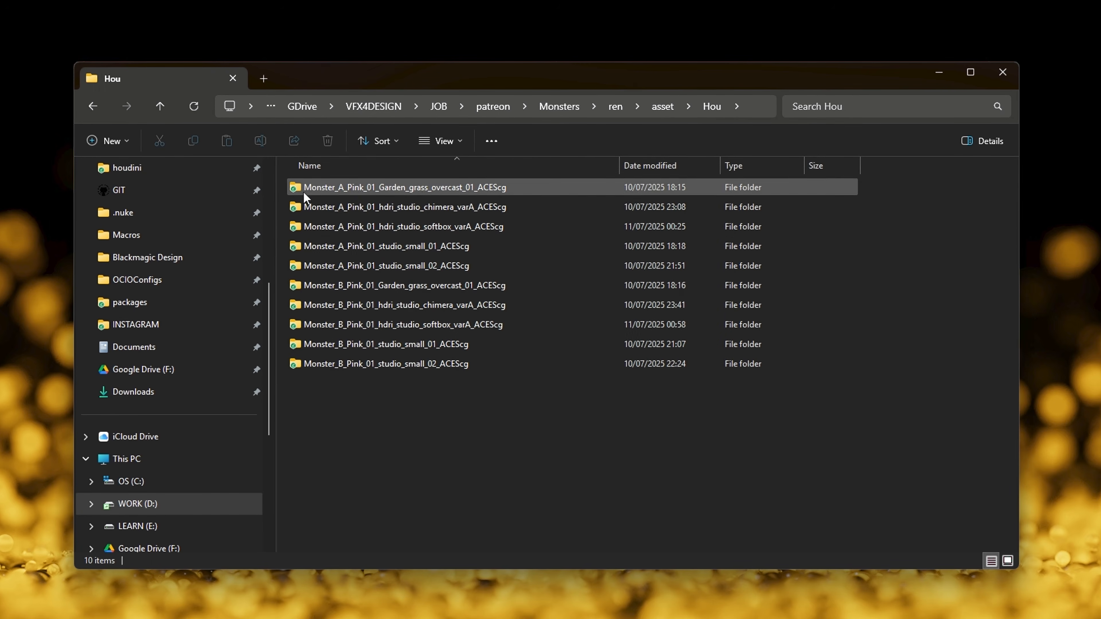
click(159, 105)
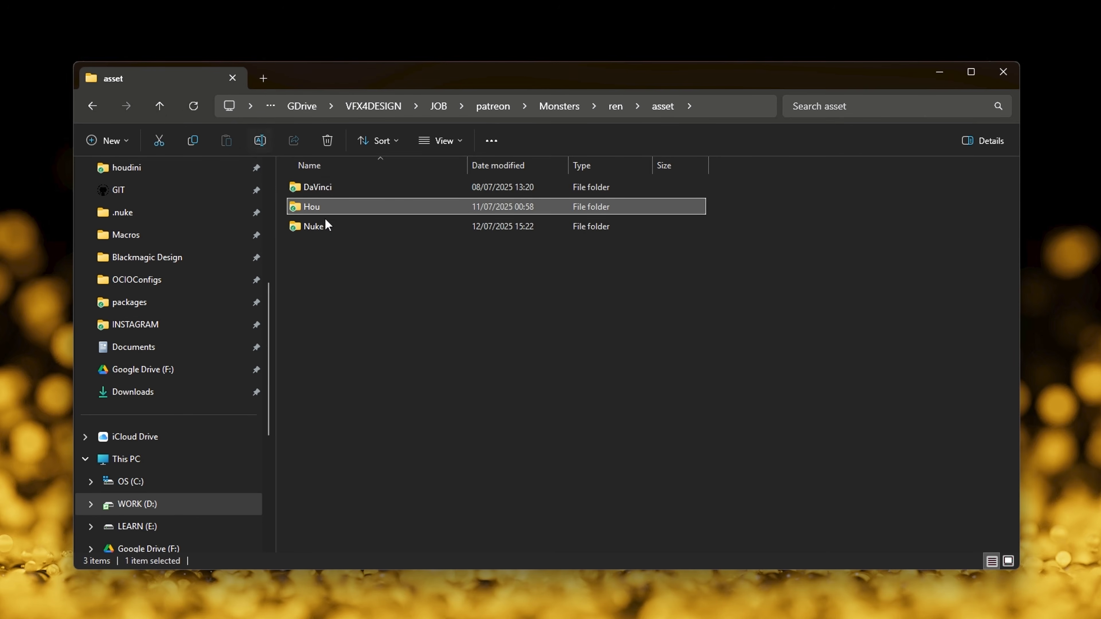
Examine the QuickTime renders in Nuke's Monster mov folder and return to the asset folder.
double_click(327, 227)
double_click(310, 185)
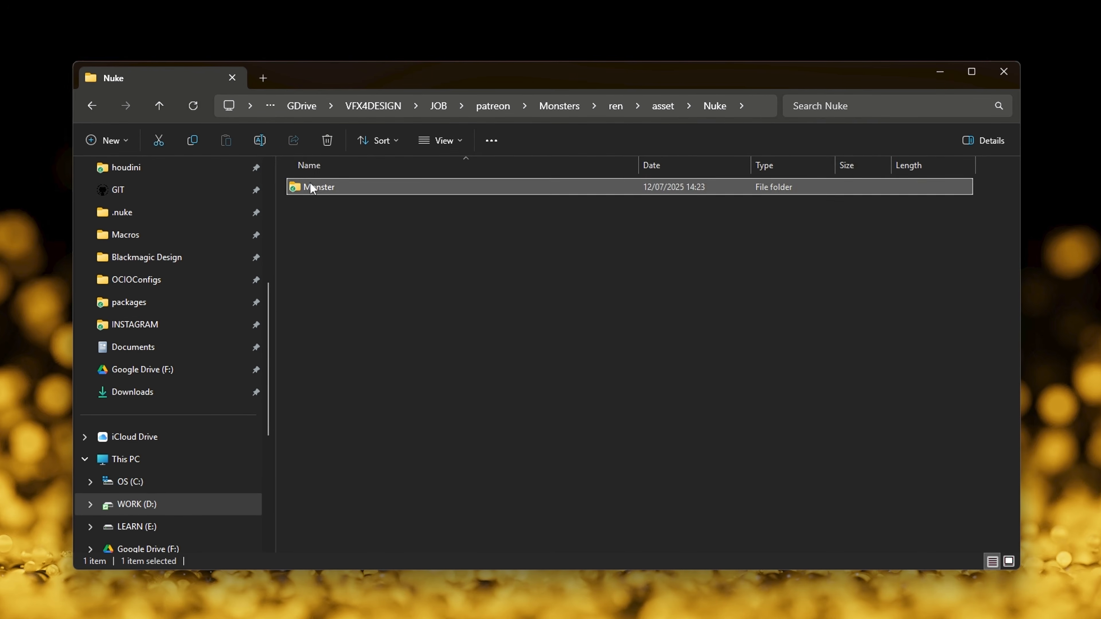
double_click(305, 188)
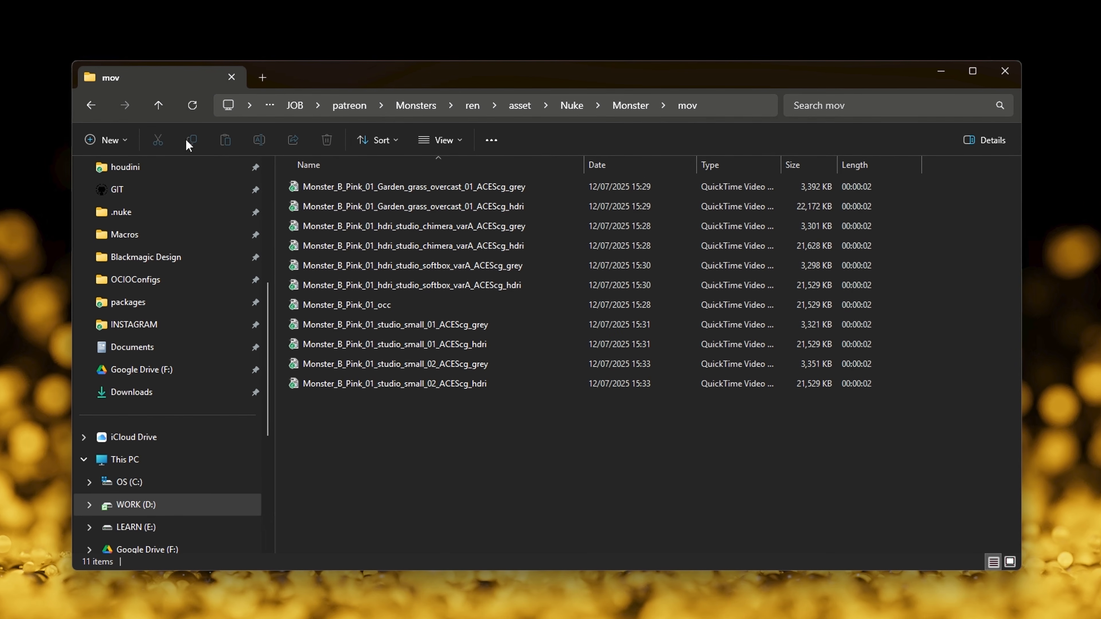
click(156, 105)
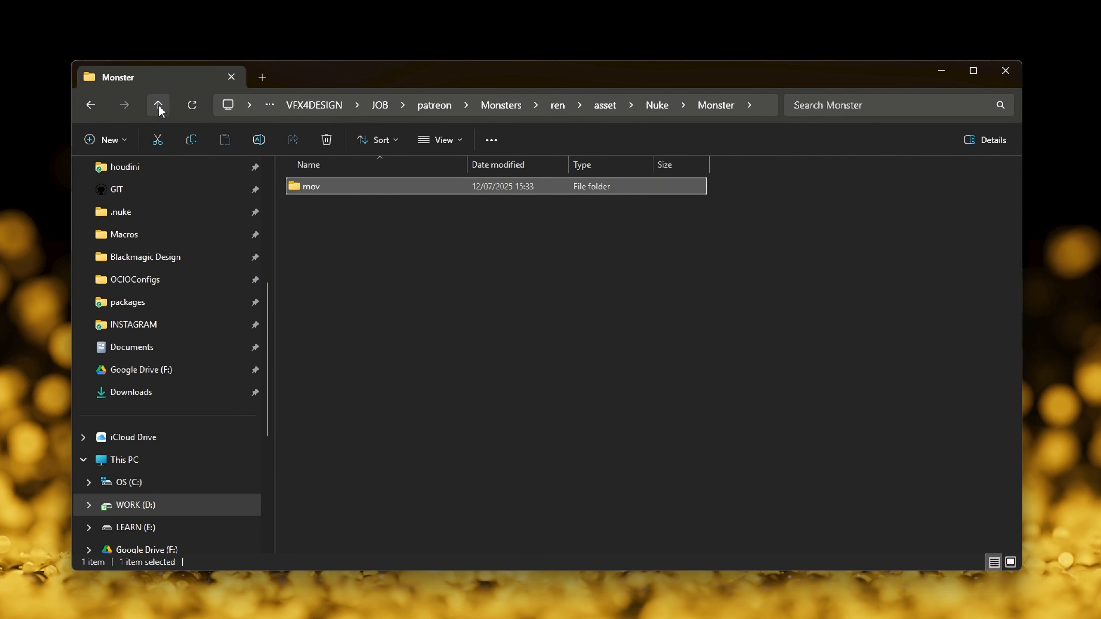
click(157, 105)
click(157, 106)
Look inside the asset renders' DaVinci folder and go back up to the Monsters project folder.
double_click(317, 187)
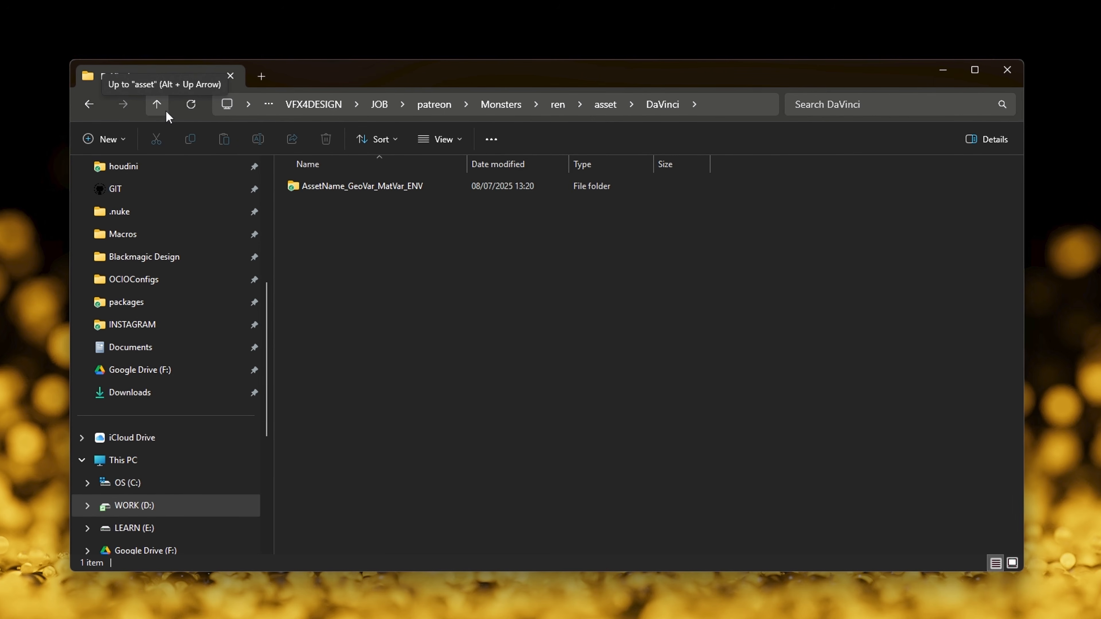
click(156, 105)
click(156, 105)
click(156, 107)
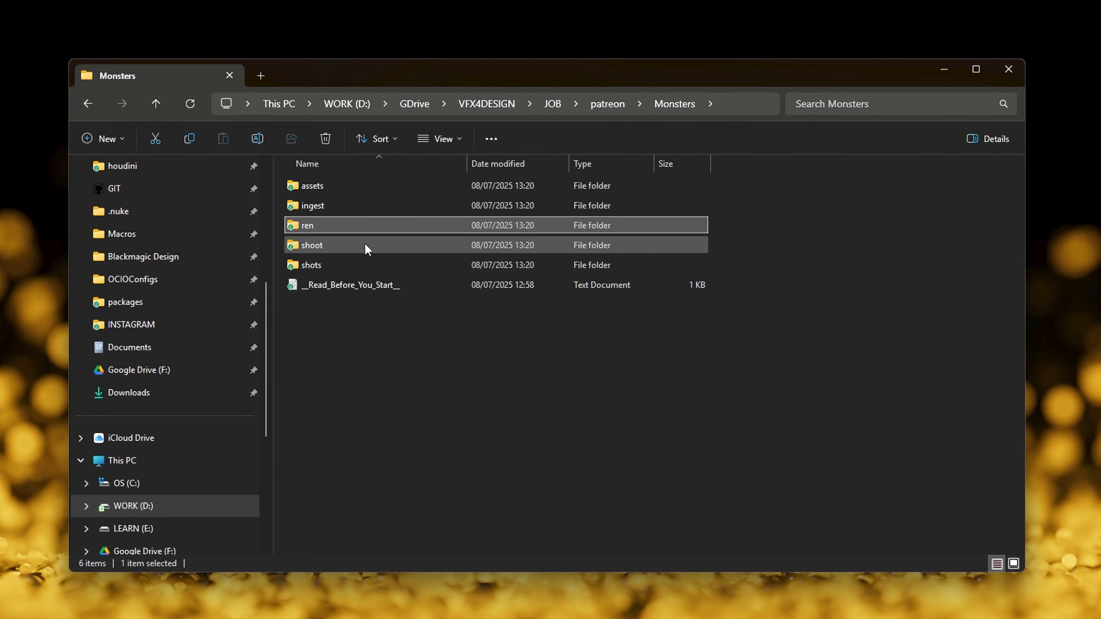
Reopen ren to look at shot_000 once more and return to the Monsters project folder.
double_click(306, 227)
double_click(326, 228)
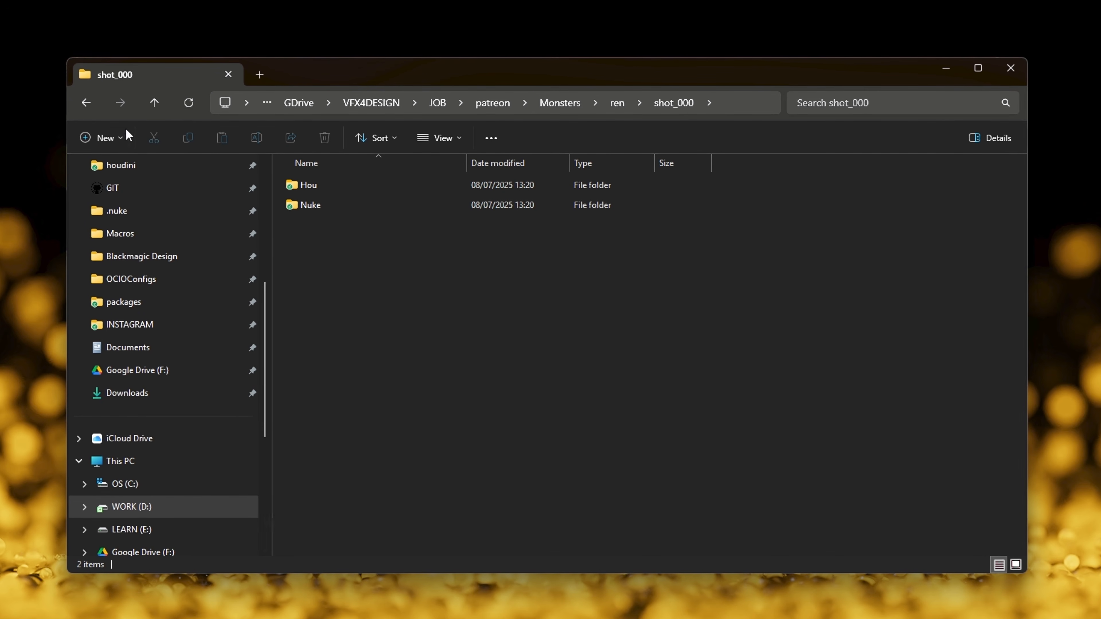
click(154, 107)
click(154, 106)
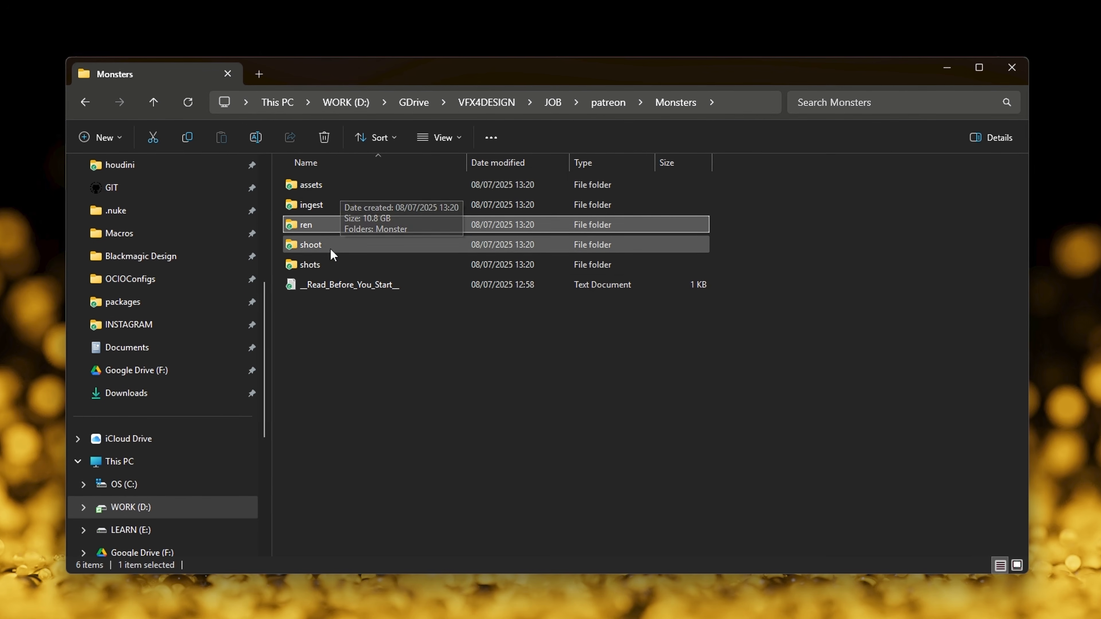
Open the shoot folder, examine the subfolders of __shot_000__ from footage to Tracking, and return to the Monsters project folder.
click(346, 247)
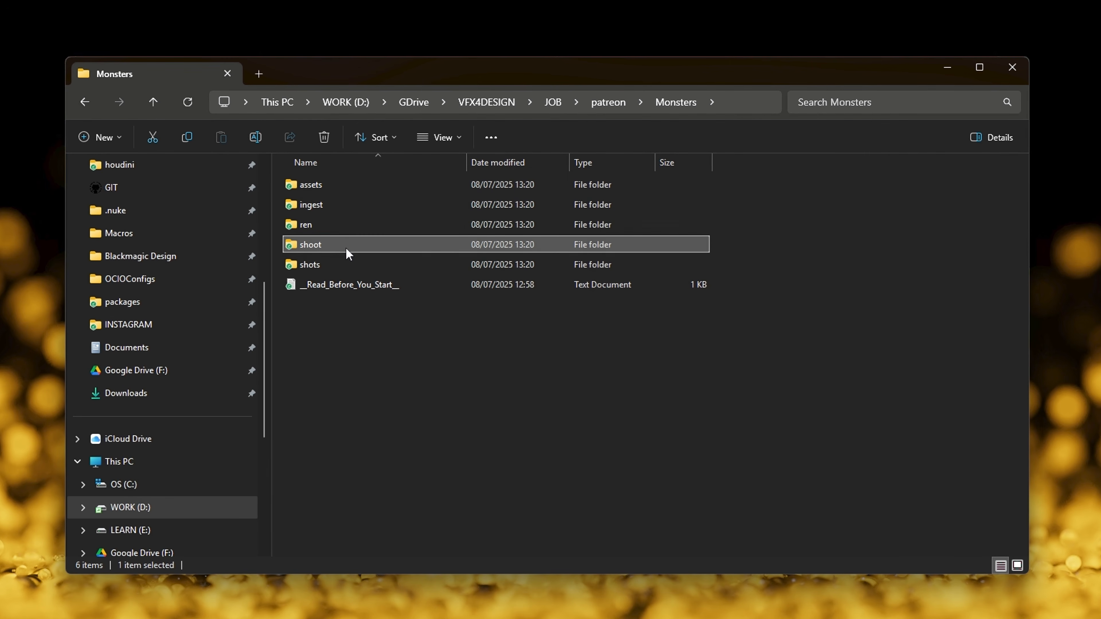
double_click(293, 244)
double_click(293, 185)
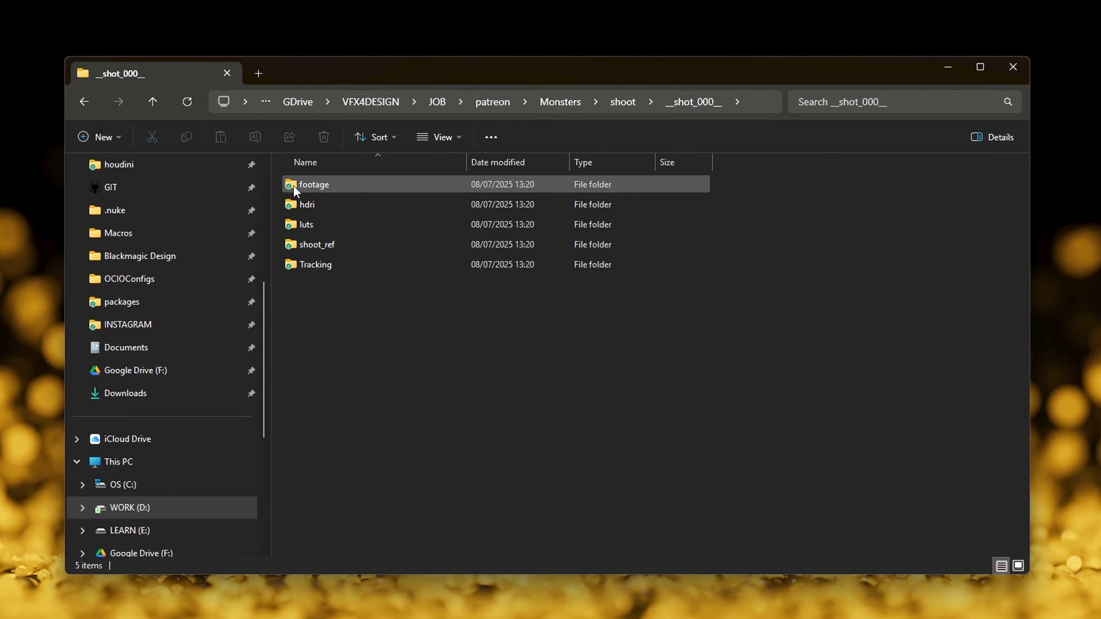
click(332, 187)
click(350, 225)
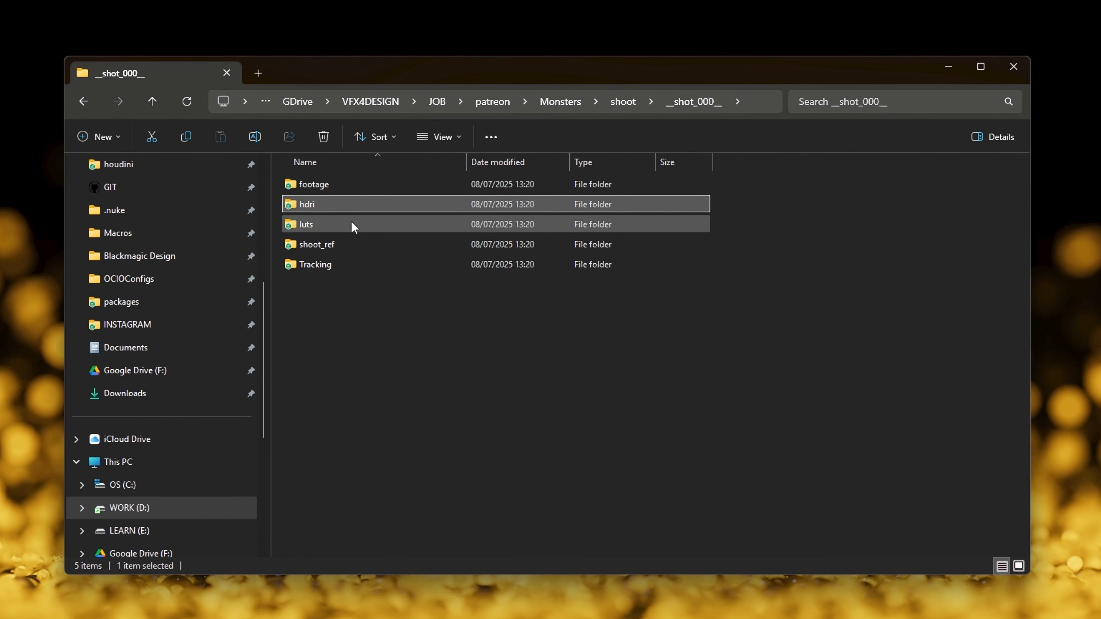
click(360, 246)
click(338, 264)
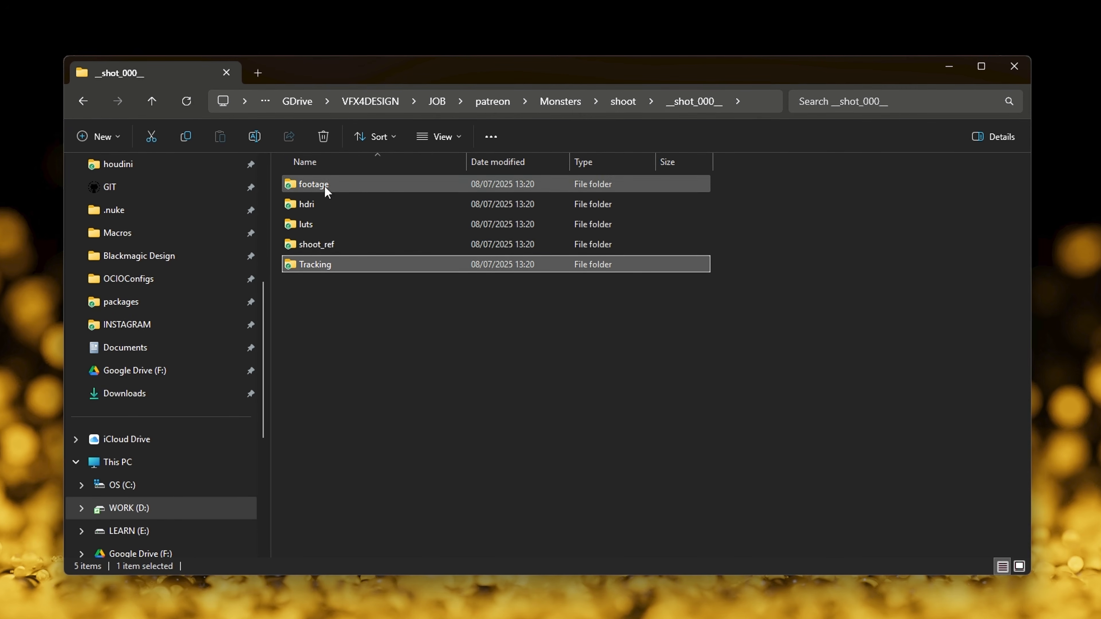
click(157, 108)
click(158, 109)
click(158, 109)
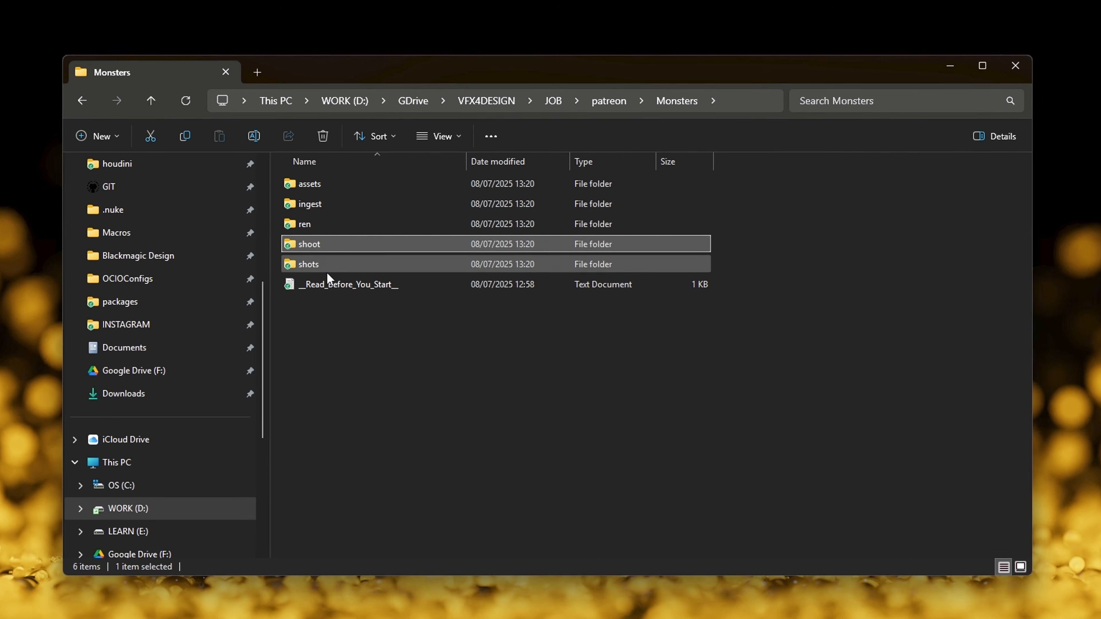
Open the project's shots folder and go into its hips subfolder.
double_click(318, 268)
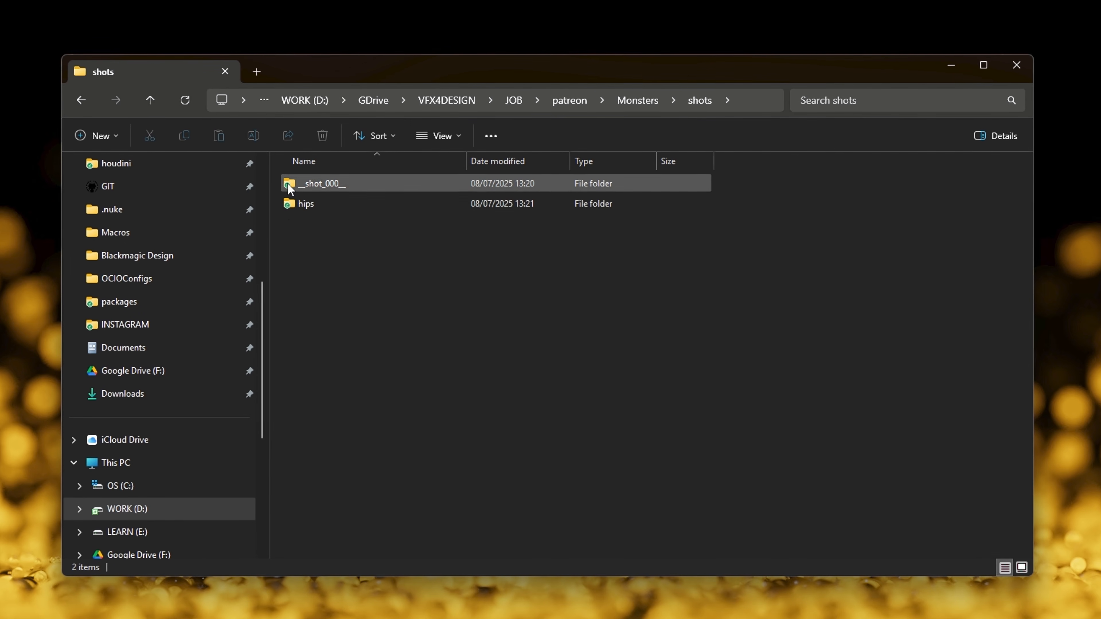
click(292, 210)
double_click(293, 210)
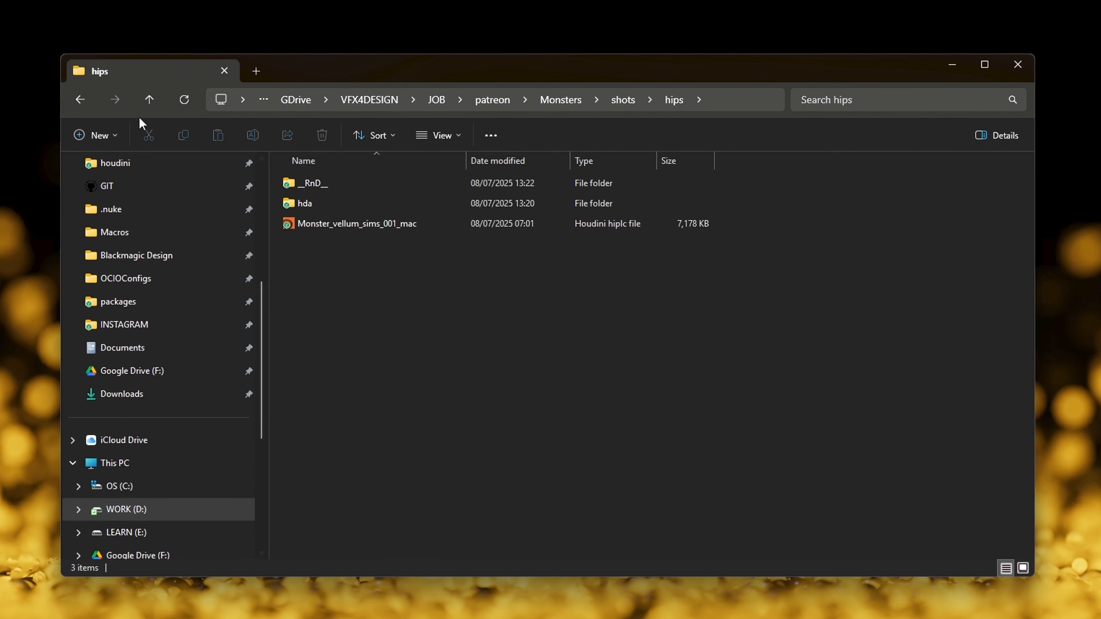
Go back to shots, examine the dcc and data subfolders of __shot_000__, and return to the Monsters project folder.
click(149, 101)
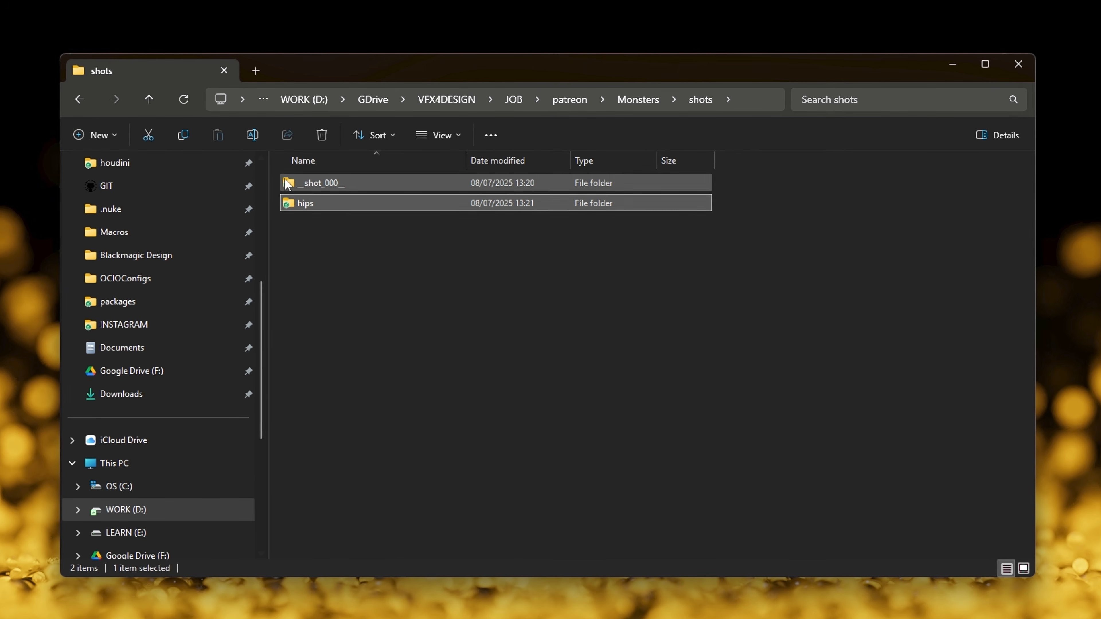
double_click(314, 183)
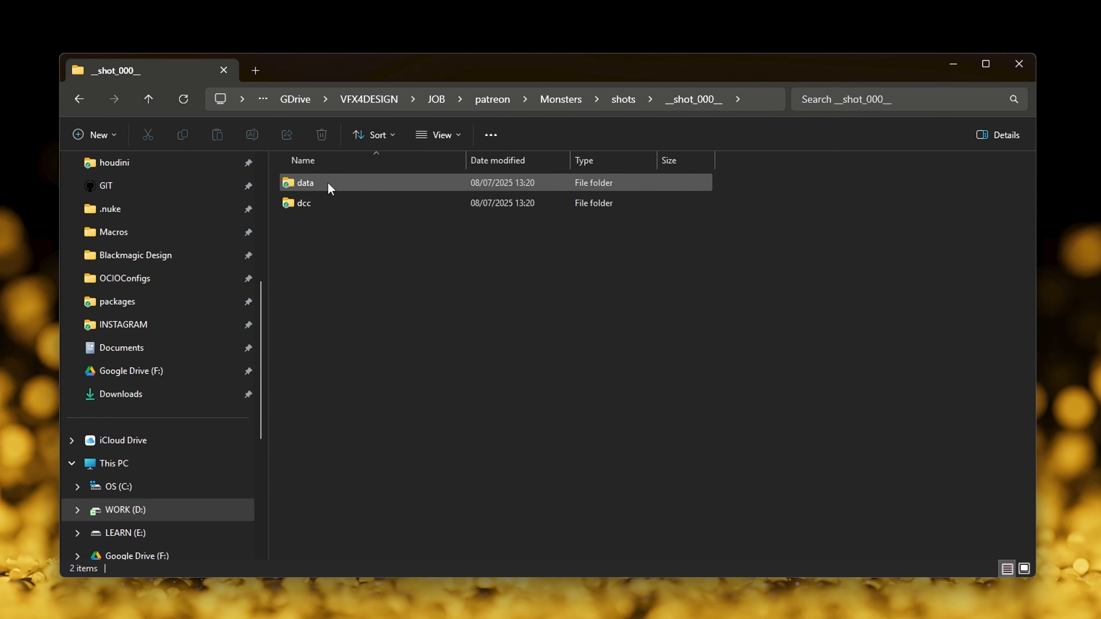
double_click(312, 203)
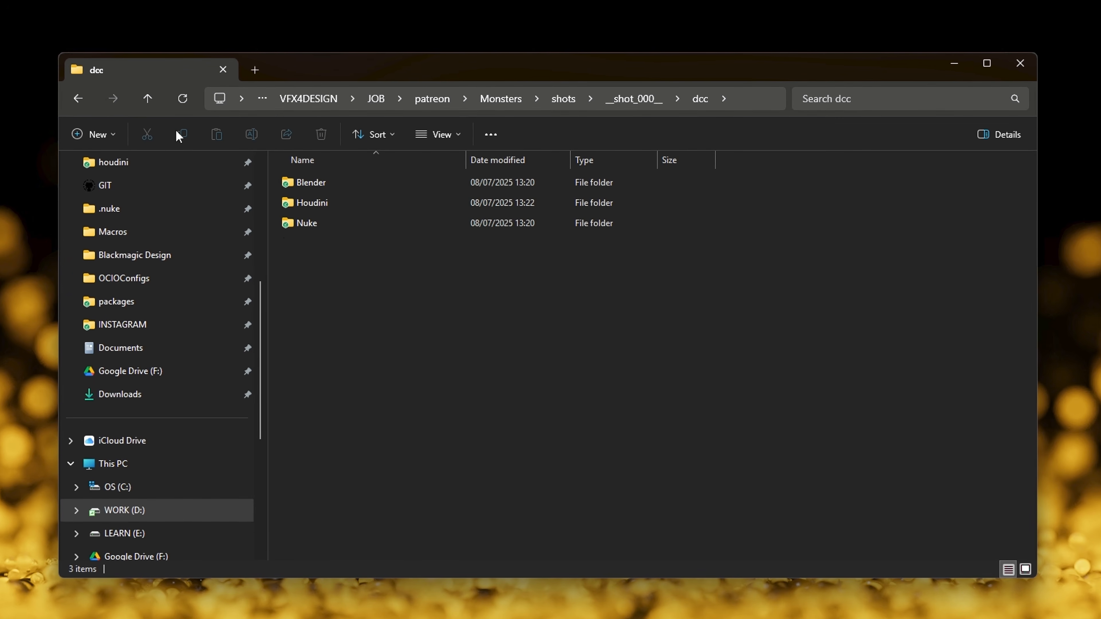
click(148, 100)
double_click(332, 182)
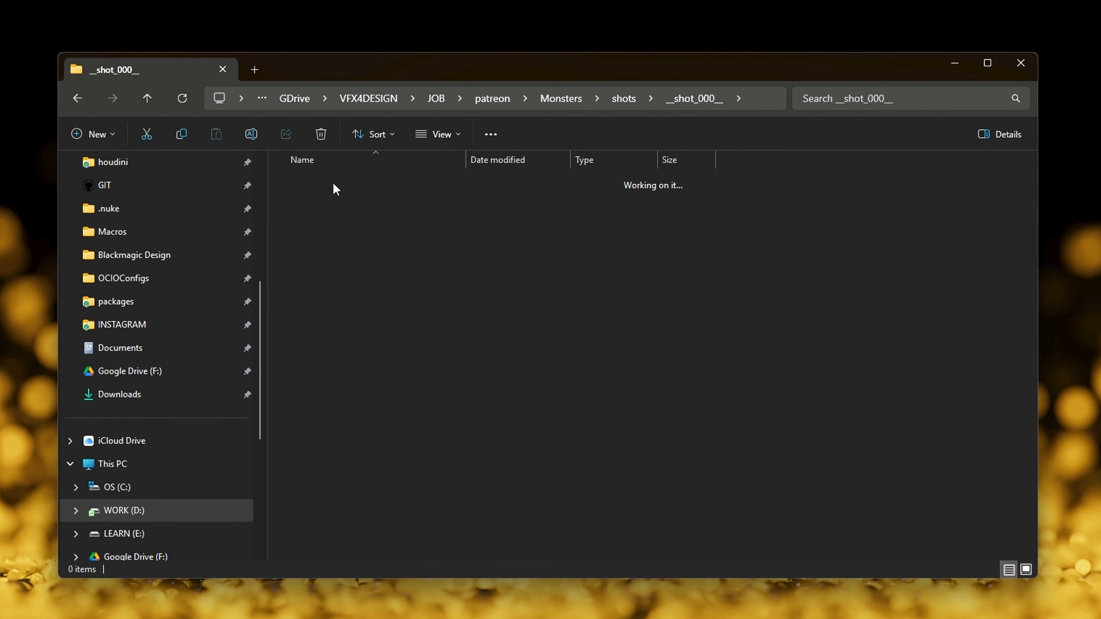
click(147, 104)
click(147, 102)
click(146, 101)
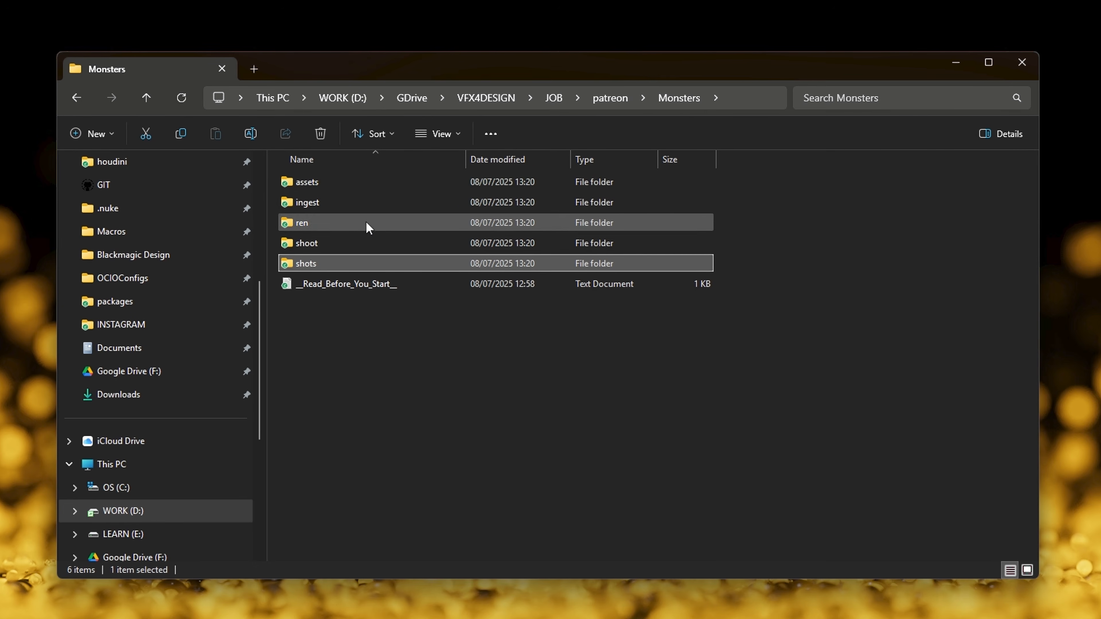
click(310, 180)
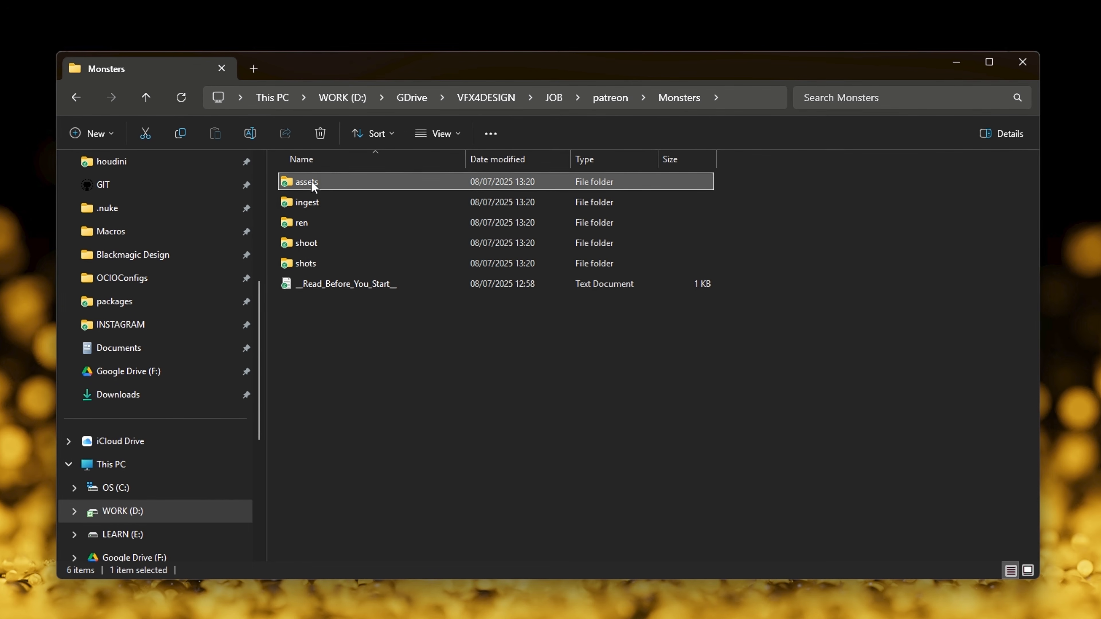
ctrl+click(318, 204)
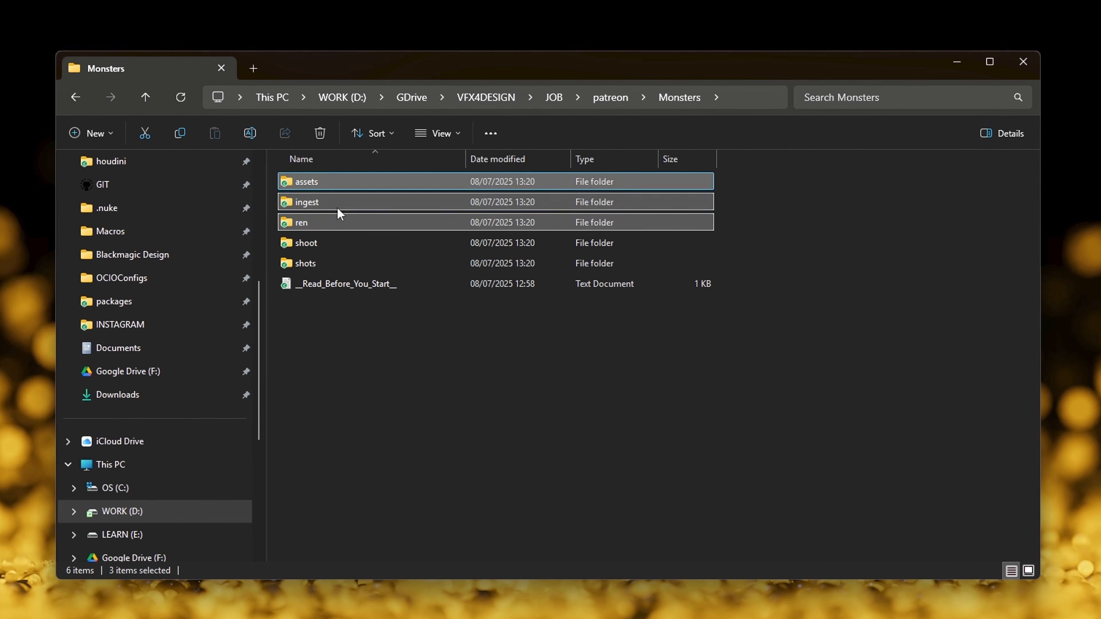
click(415, 394)
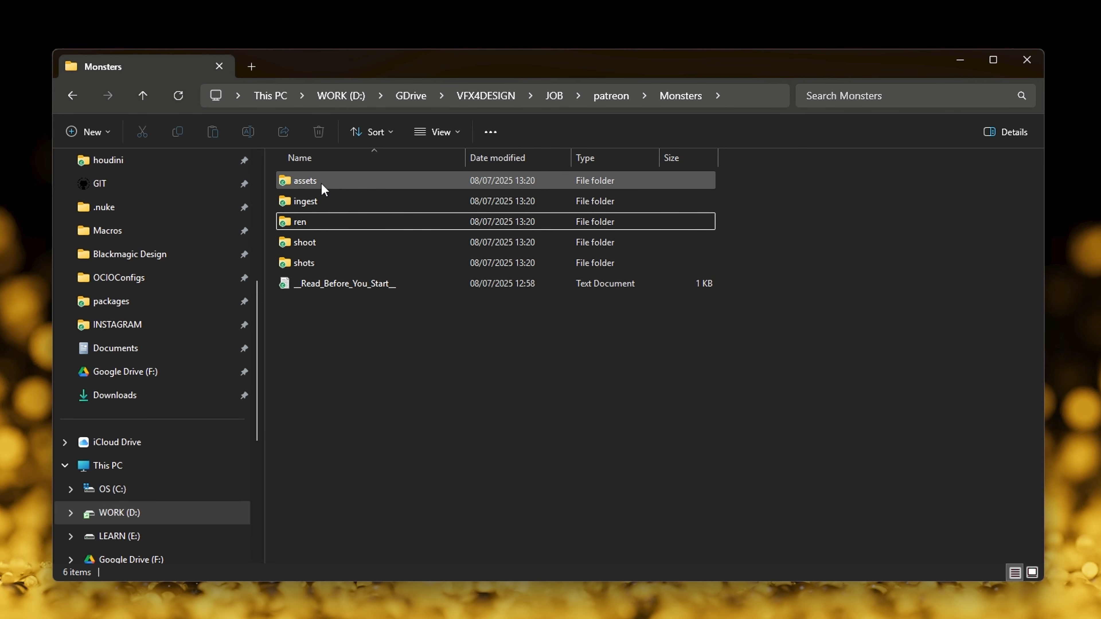
click(330, 208)
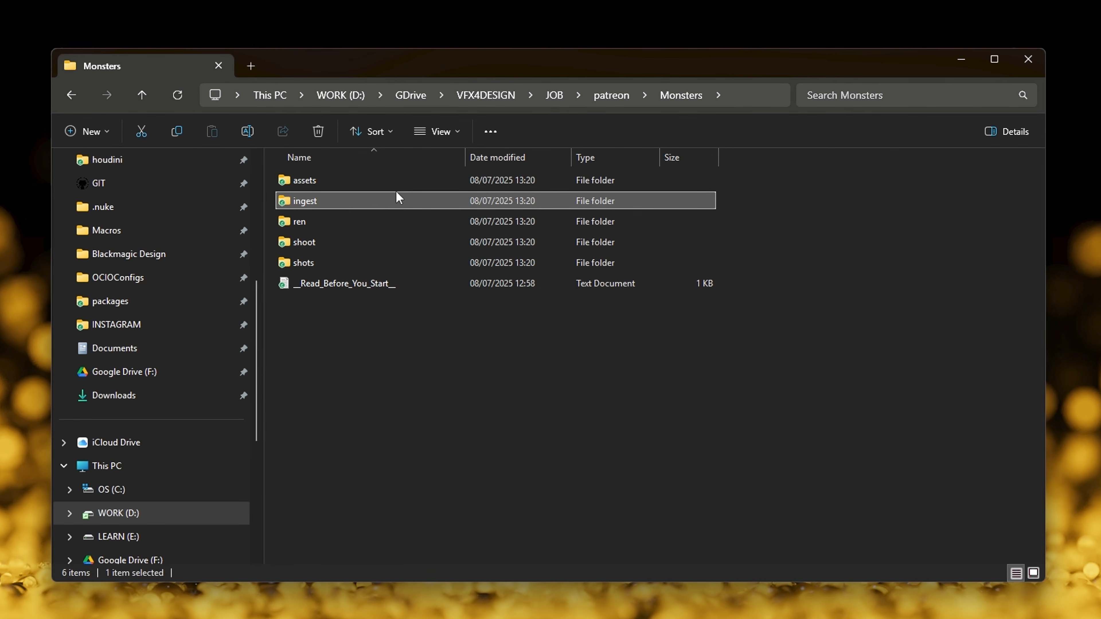
click(320, 185)
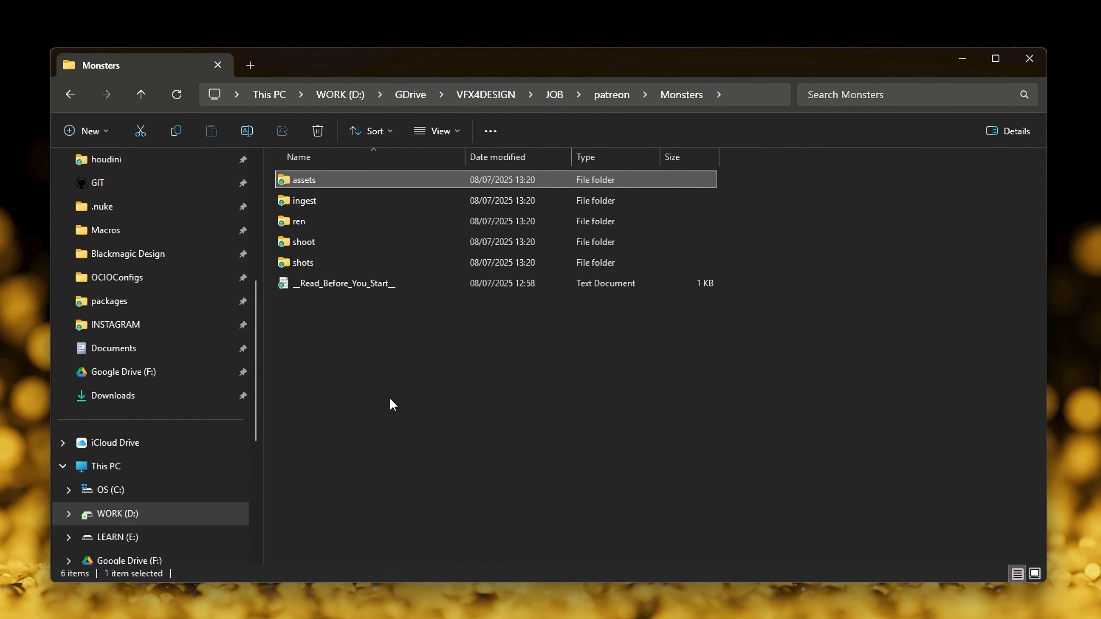
click(419, 414)
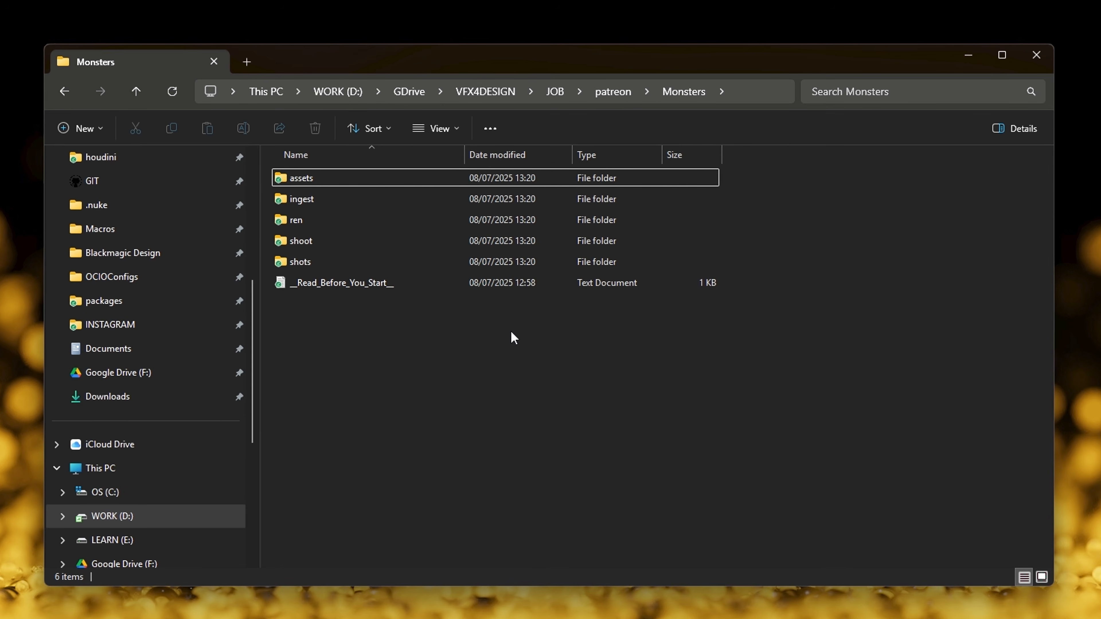
Reopen Monsters from the patreon folder, look inside its ren folder and return to the project folder.
click(624, 92)
double_click(301, 180)
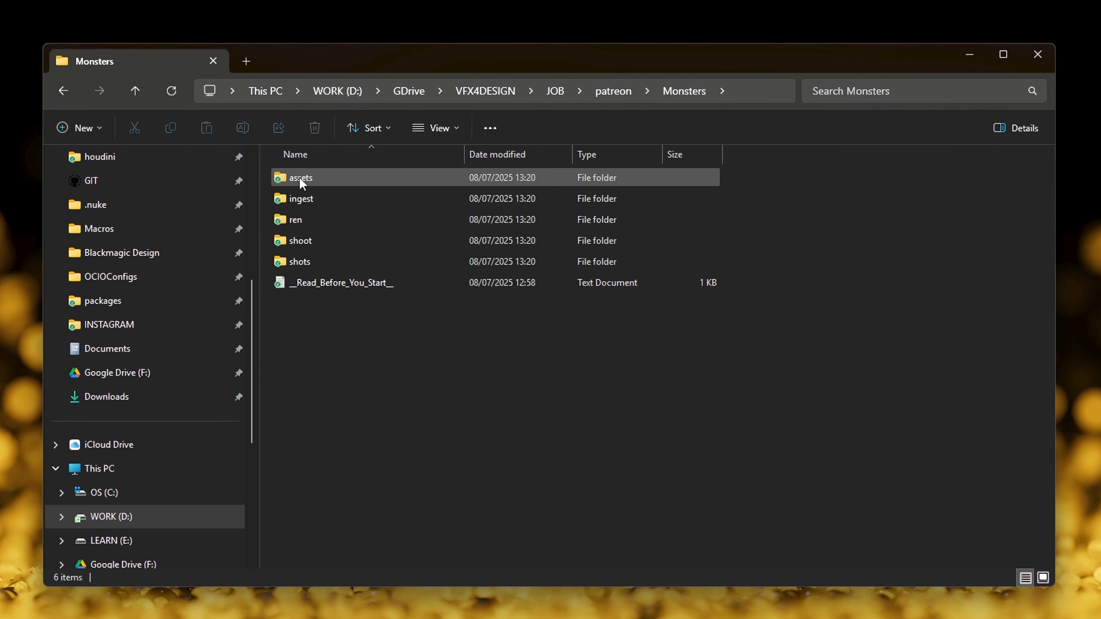
double_click(289, 221)
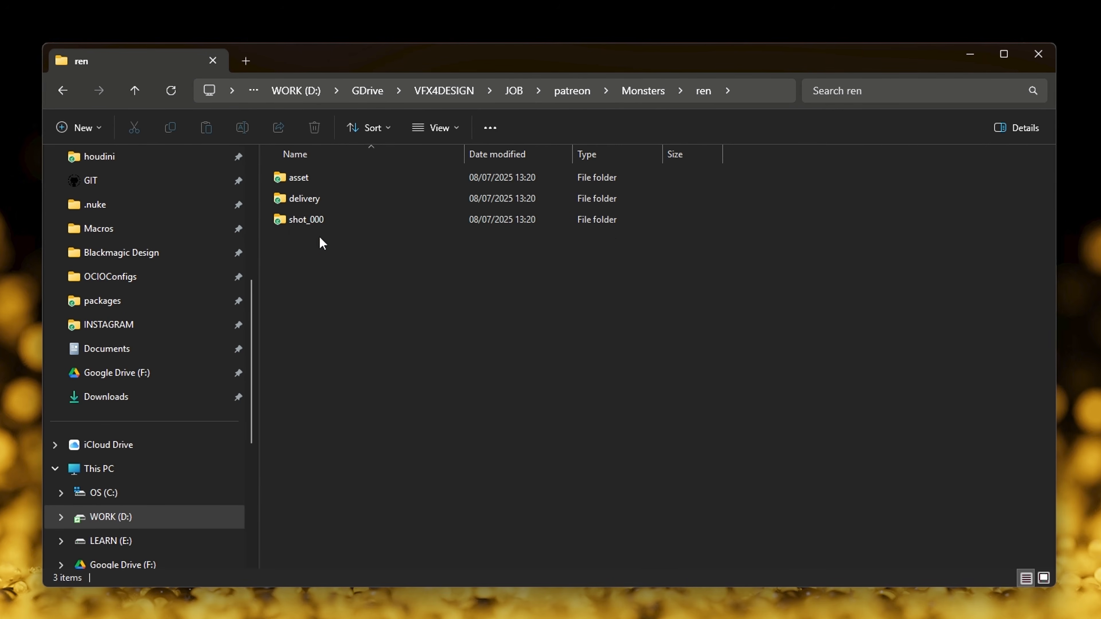
click(135, 90)
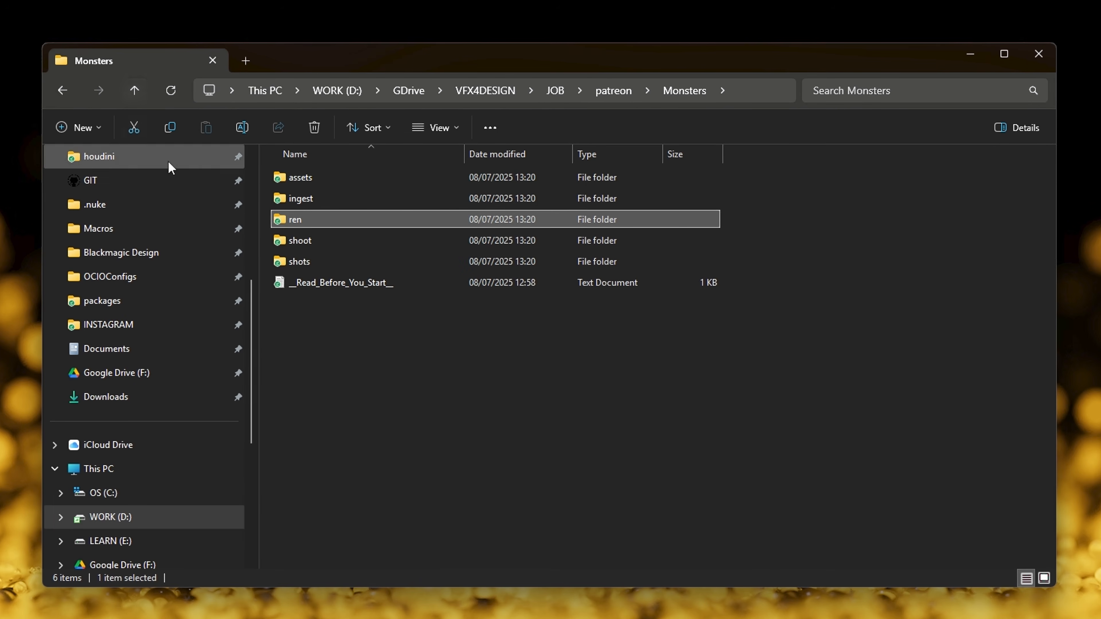
Open the assets folder and look inside its Monster asset subfolder.
click(295, 183)
double_click(279, 181)
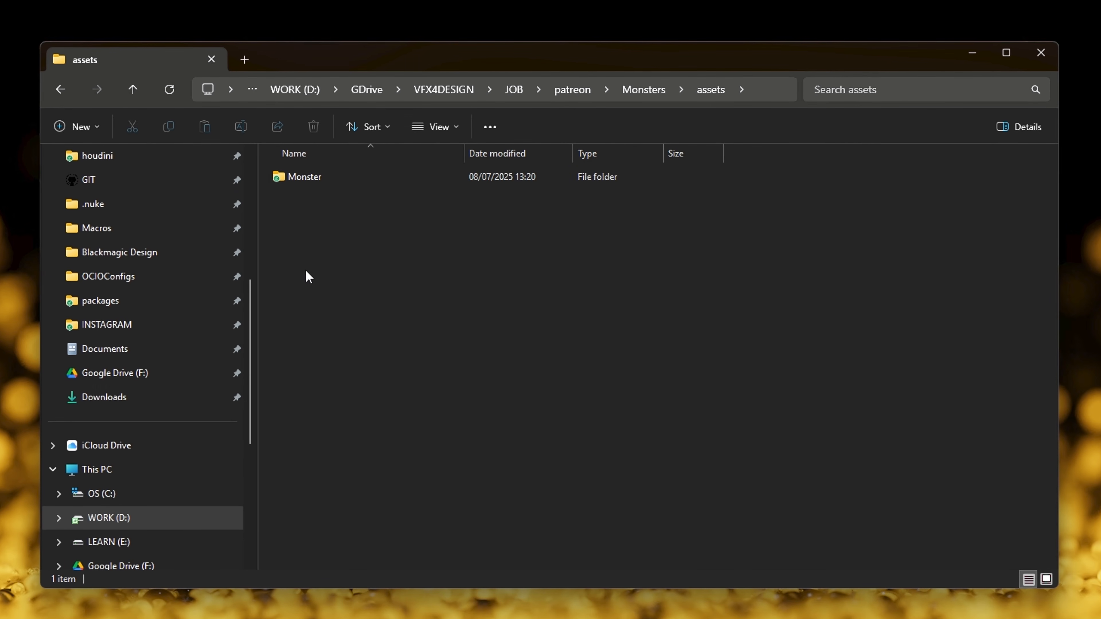
click(288, 177)
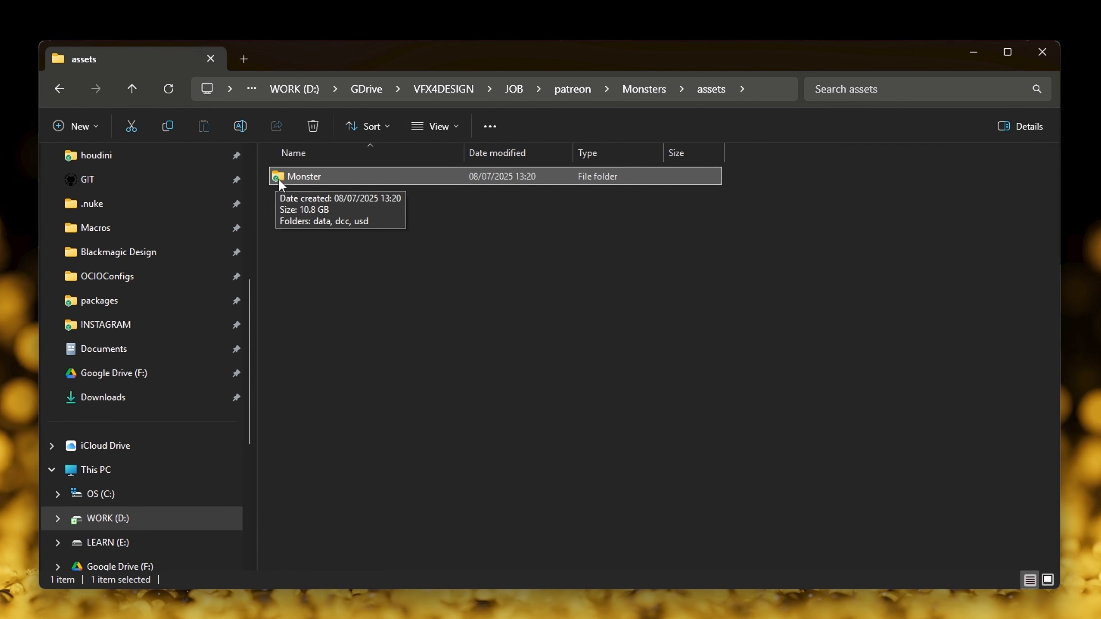
double_click(278, 178)
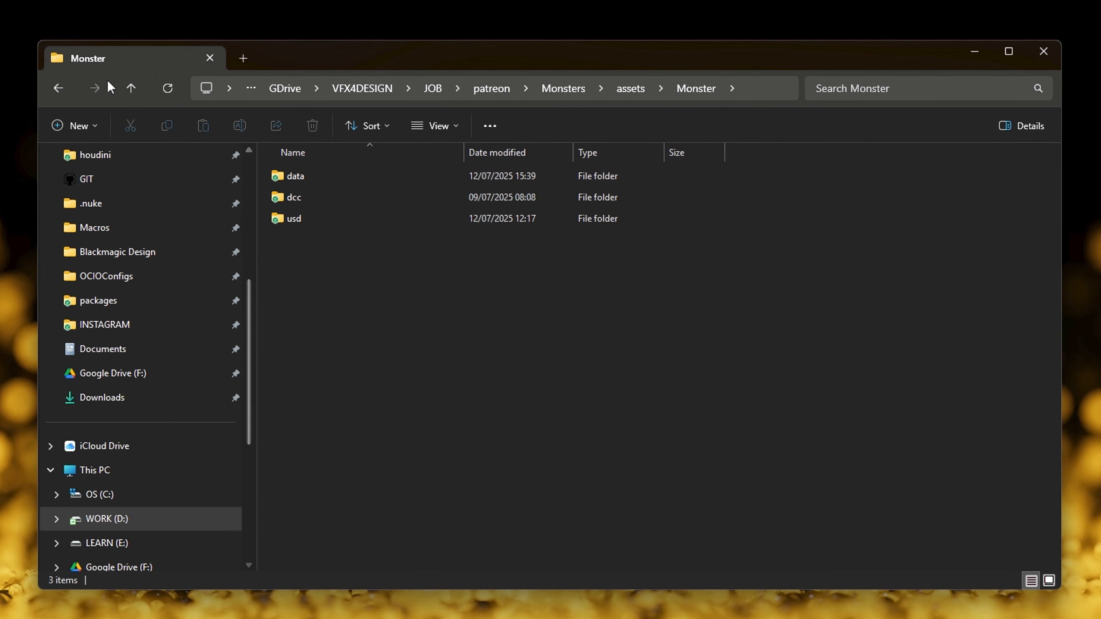
click(131, 92)
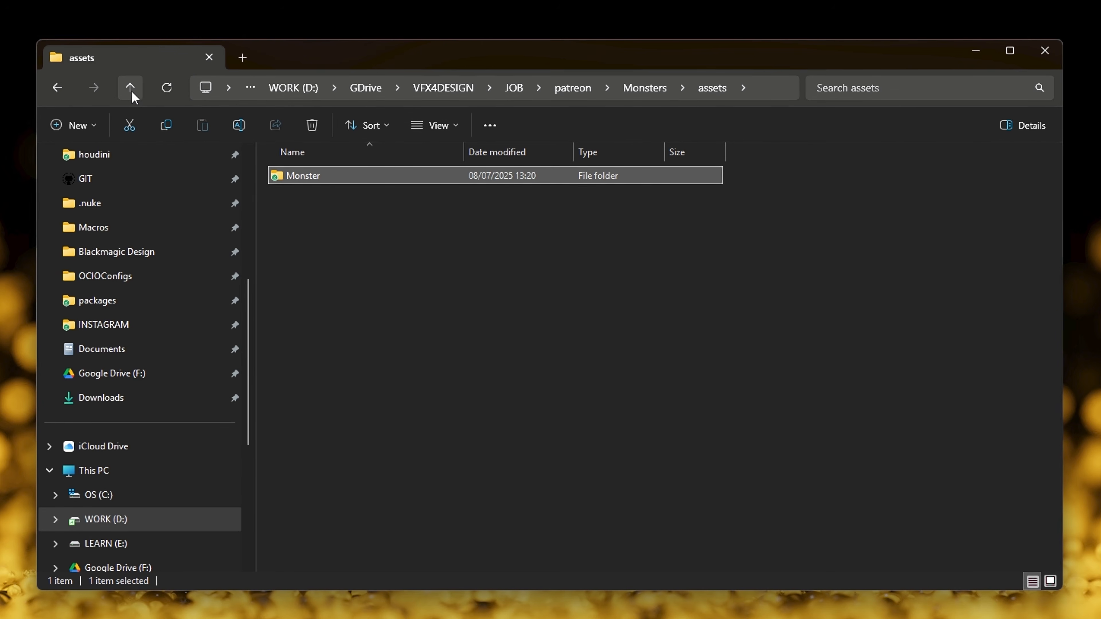
double_click(278, 176)
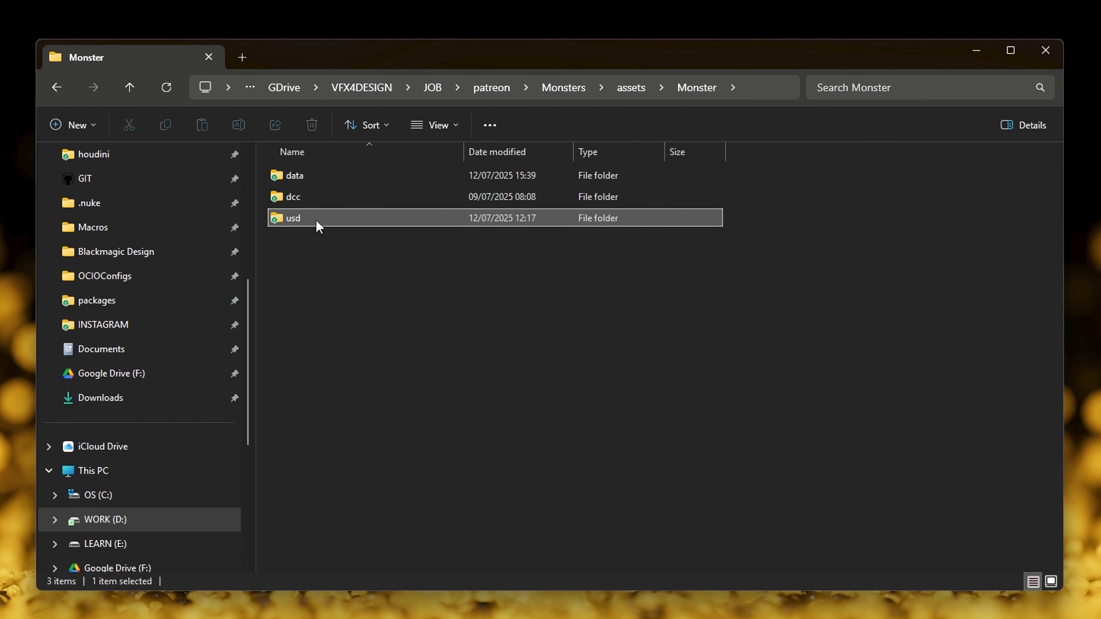
Examine version 002 in the Monster asset's usd folder, including its textures, and return to the Monsters project folder.
double_click(285, 220)
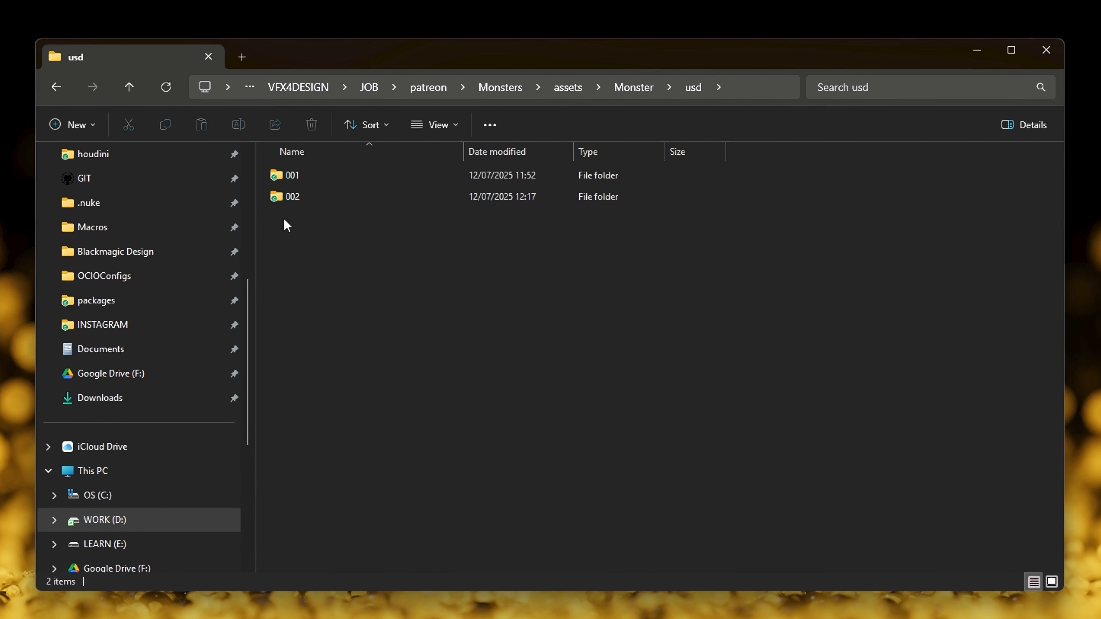
double_click(284, 197)
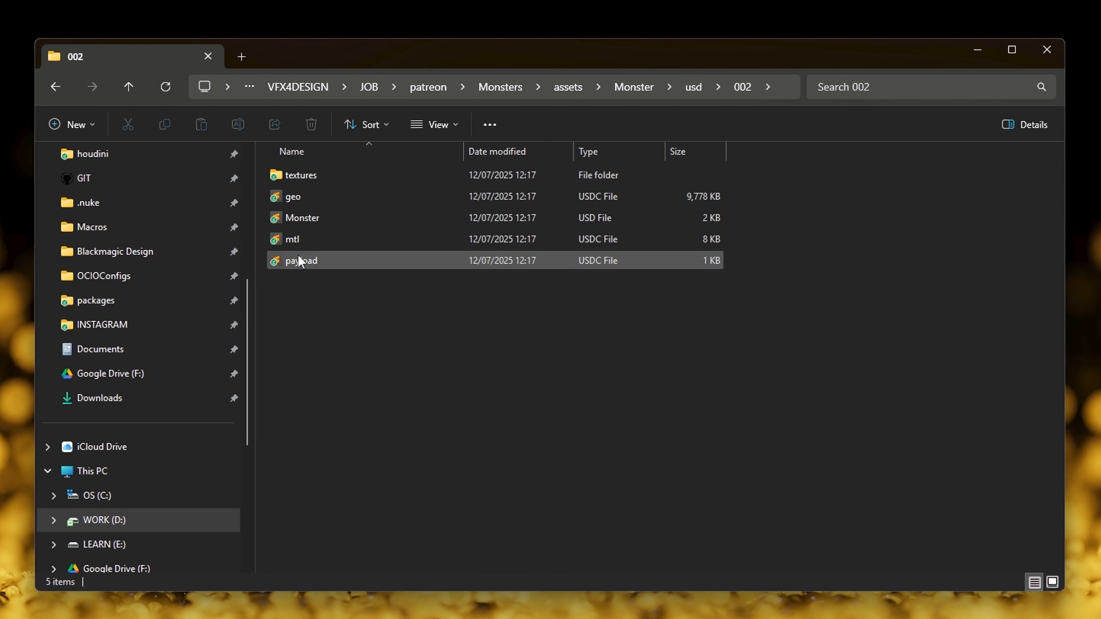
click(309, 180)
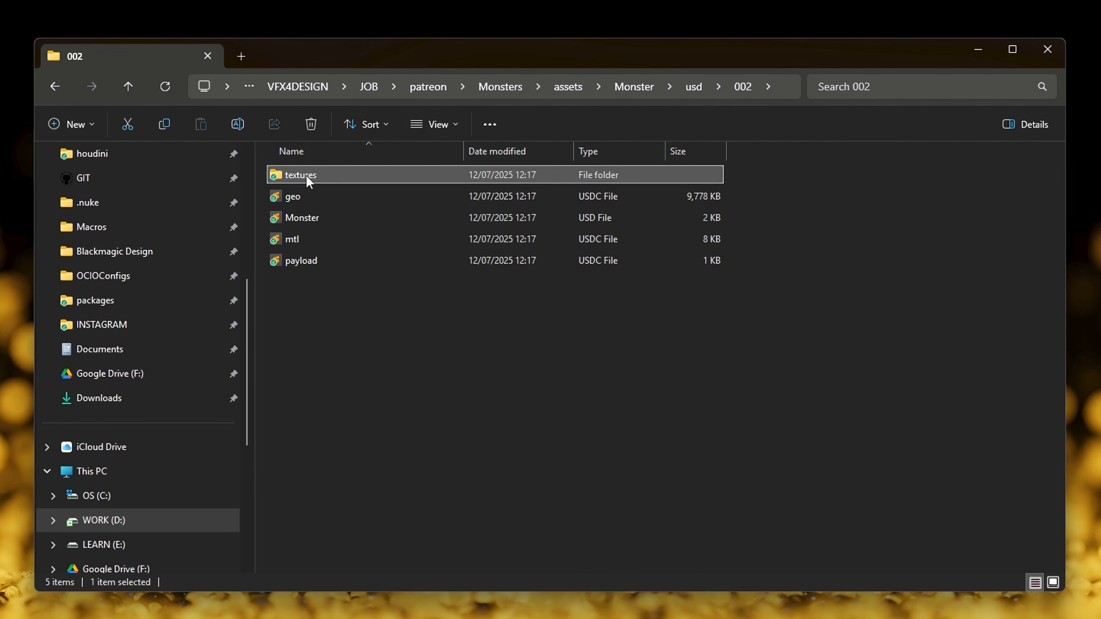
double_click(309, 180)
click(129, 88)
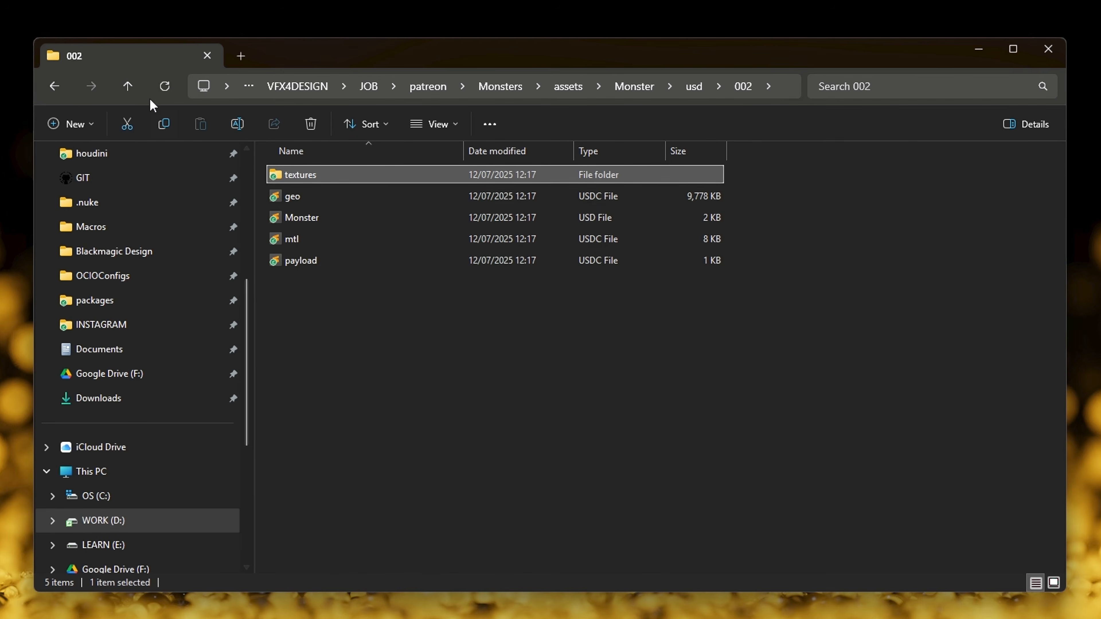
click(134, 87)
click(123, 87)
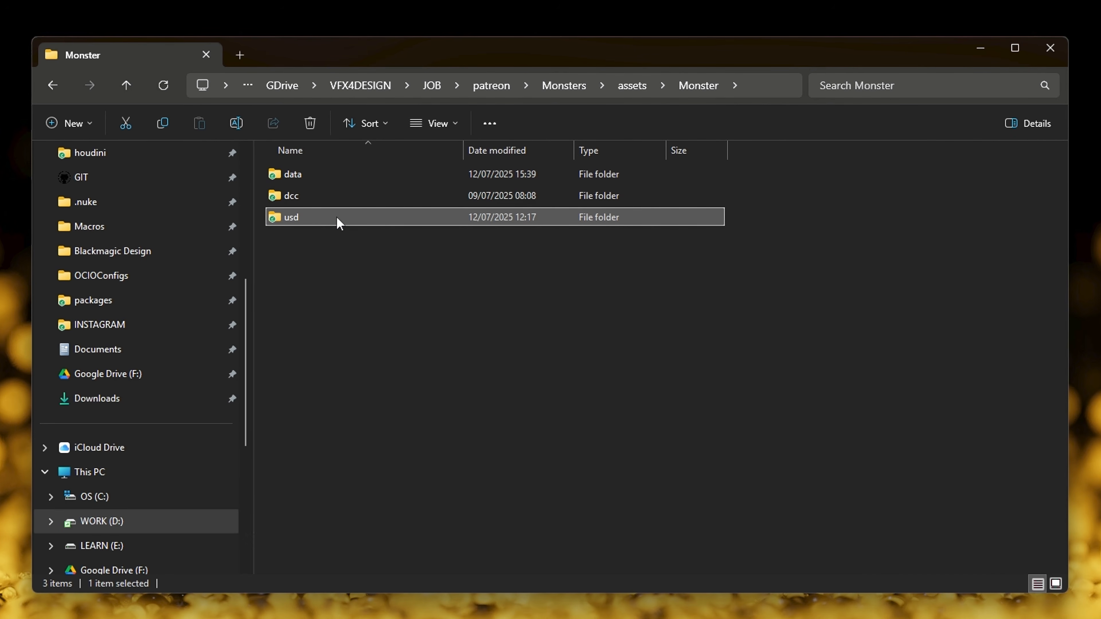
click(126, 87)
click(126, 87)
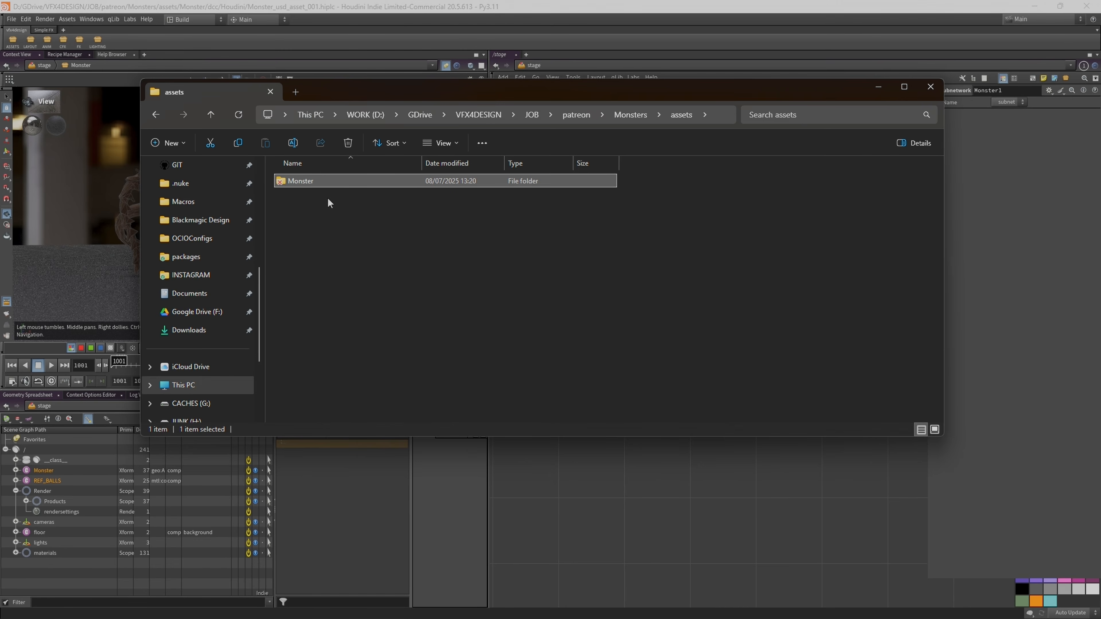
click(631, 115)
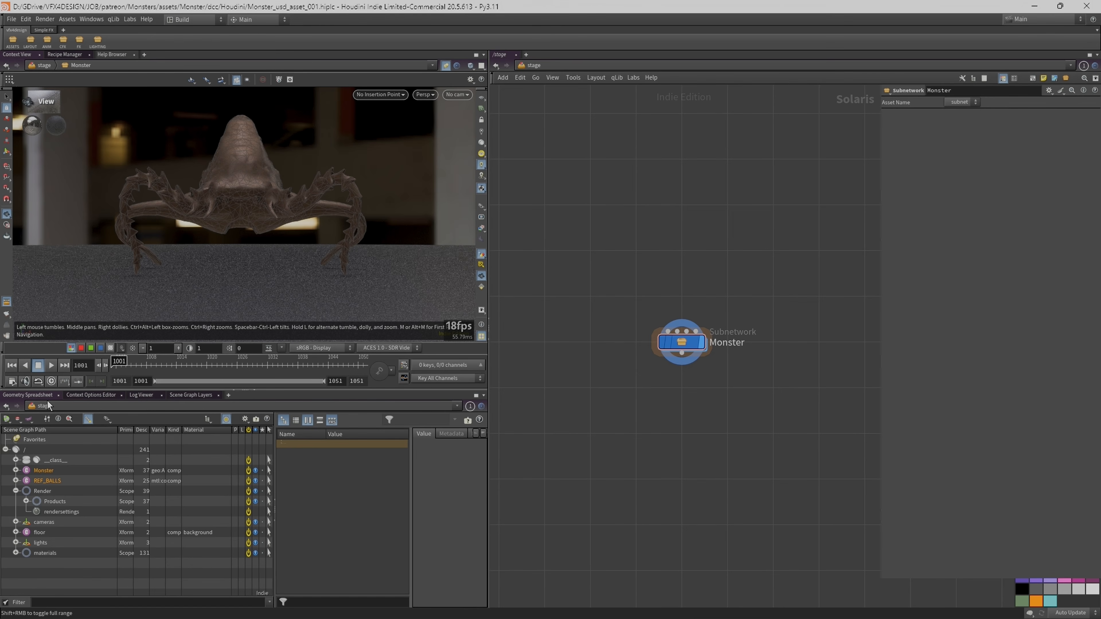
Switch to Houdini and look through the pane types available for a new tab beside Scene Graph Layers.
click(229, 395)
mouse_move(244, 416)
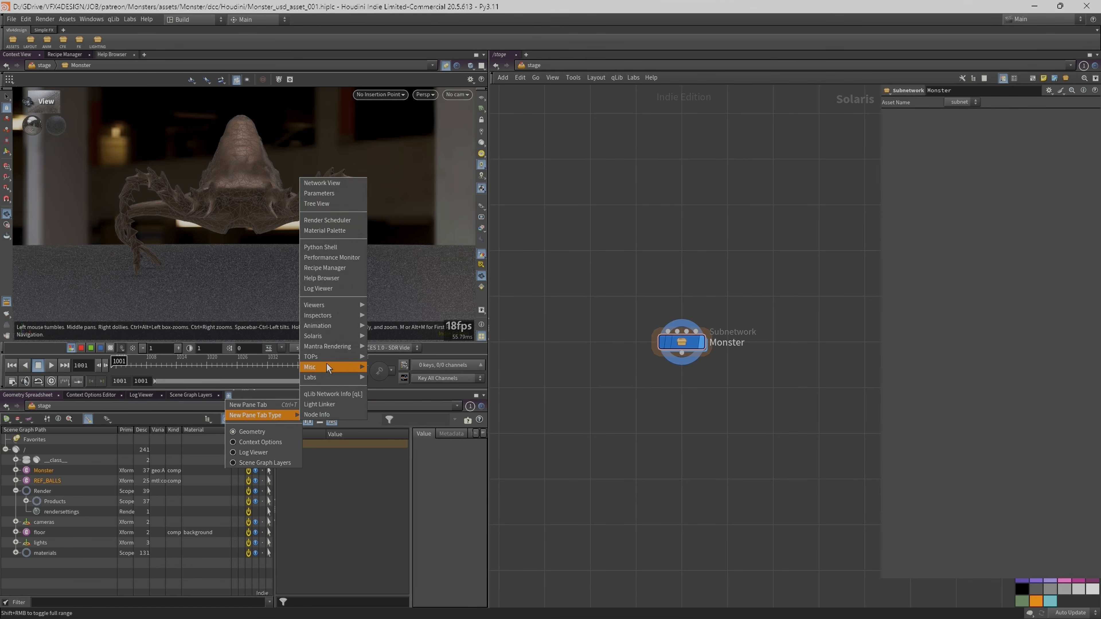
mouse_move(332, 326)
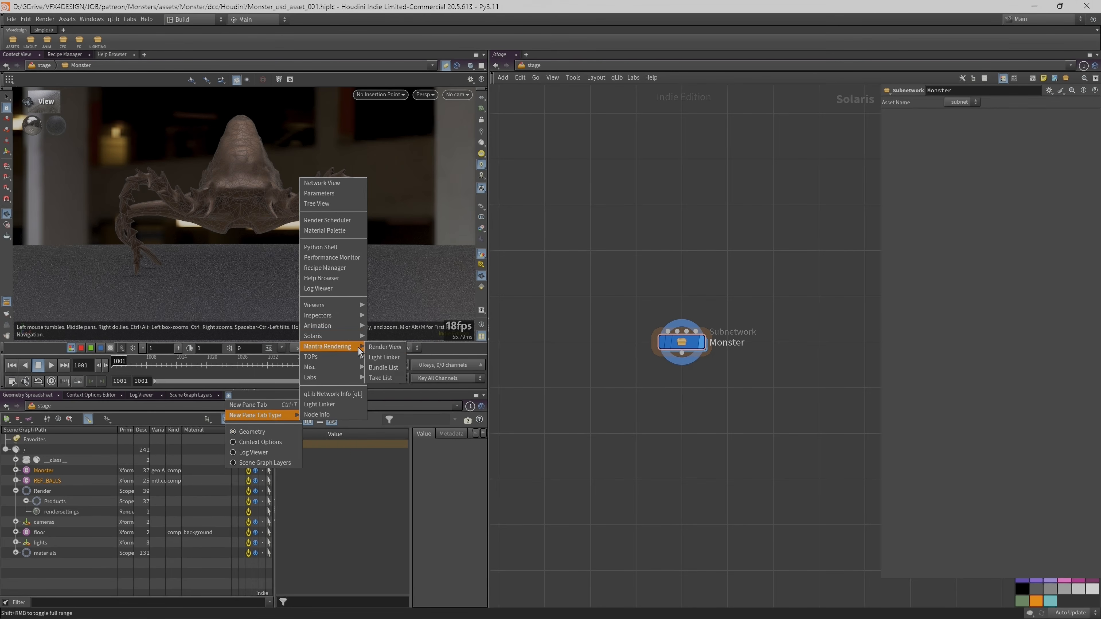
click(22, 401)
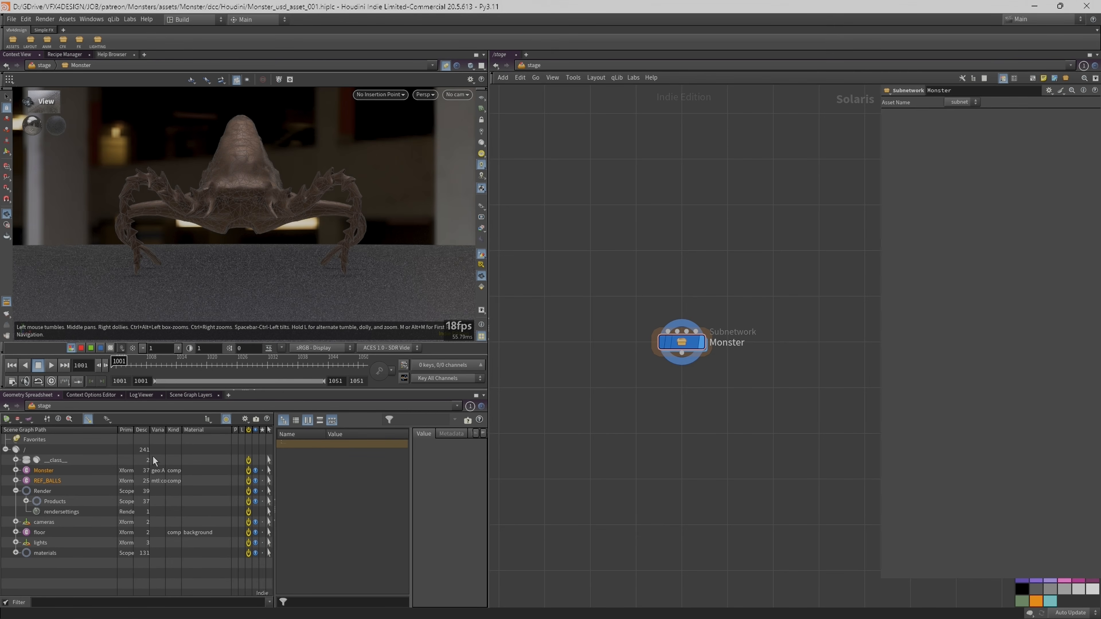
View the Context Options Editor, Log Viewer and Scene Graph Layers panes and return to the Geometry Spreadsheet.
click(101, 395)
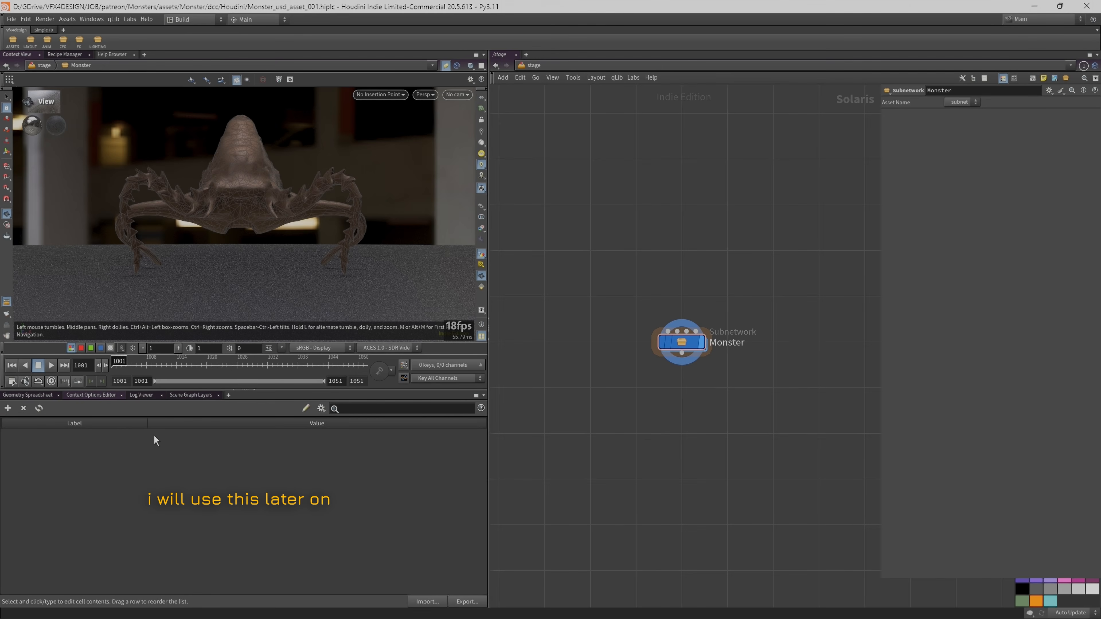
click(137, 395)
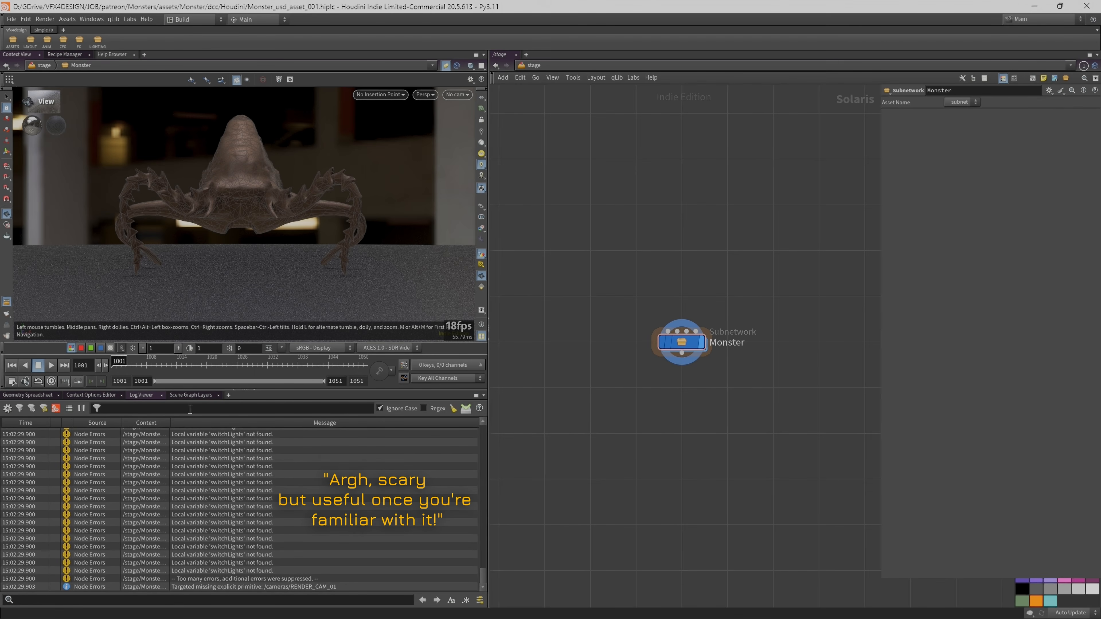
click(188, 396)
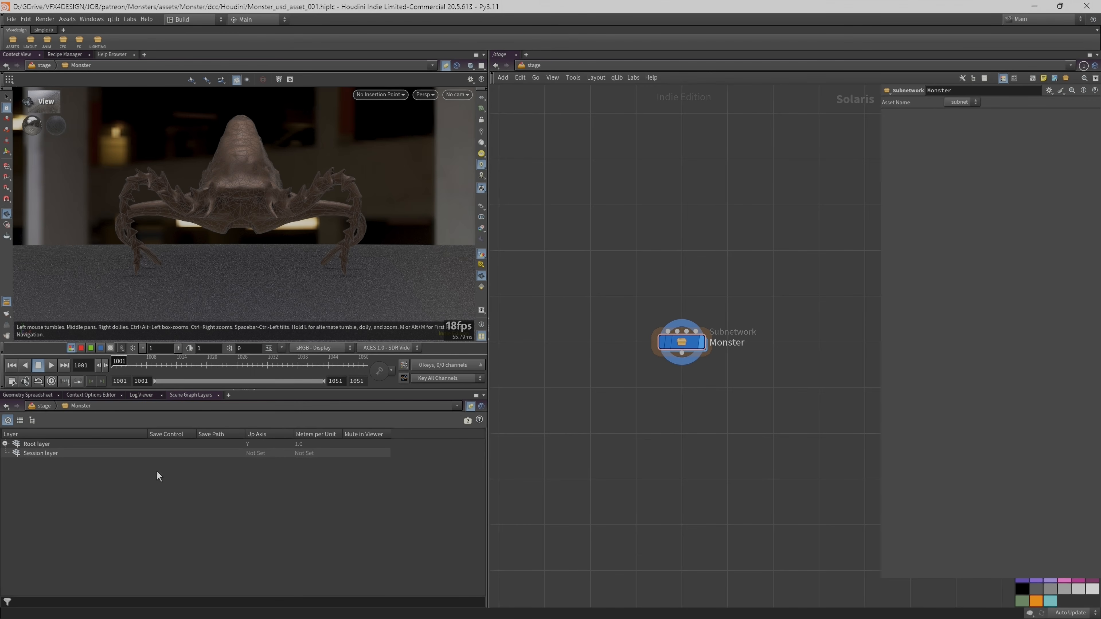
click(24, 396)
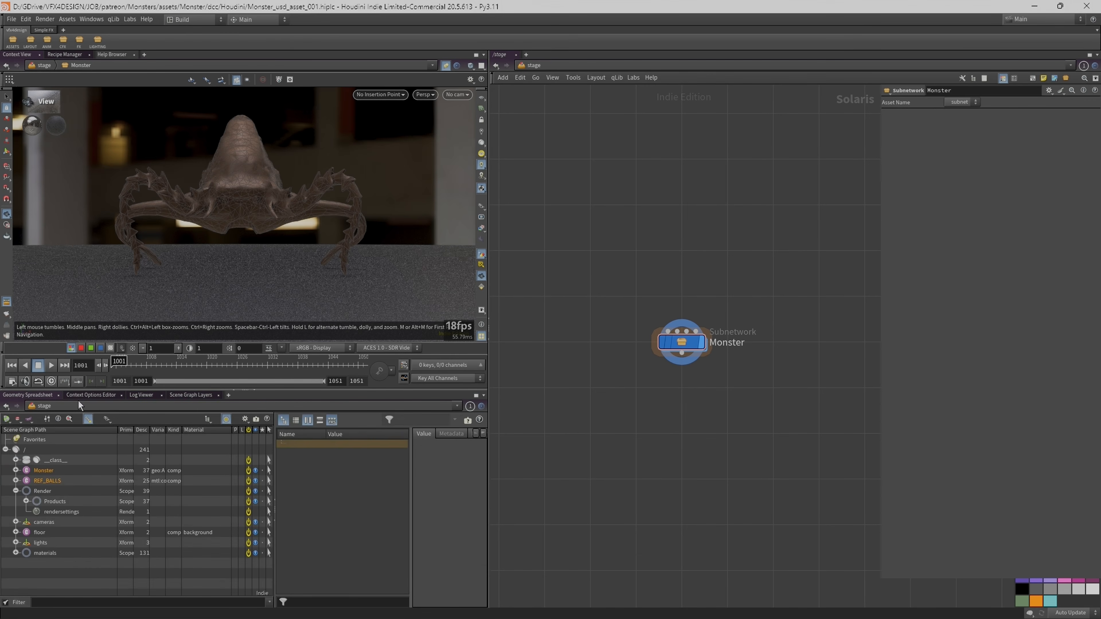
click(229, 396)
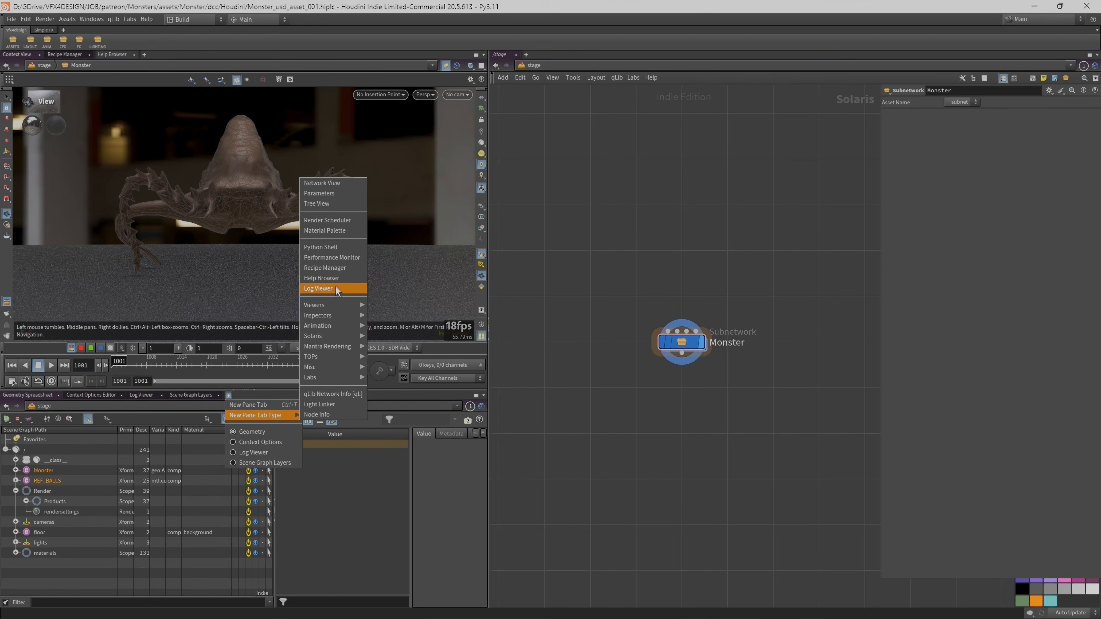
click(642, 287)
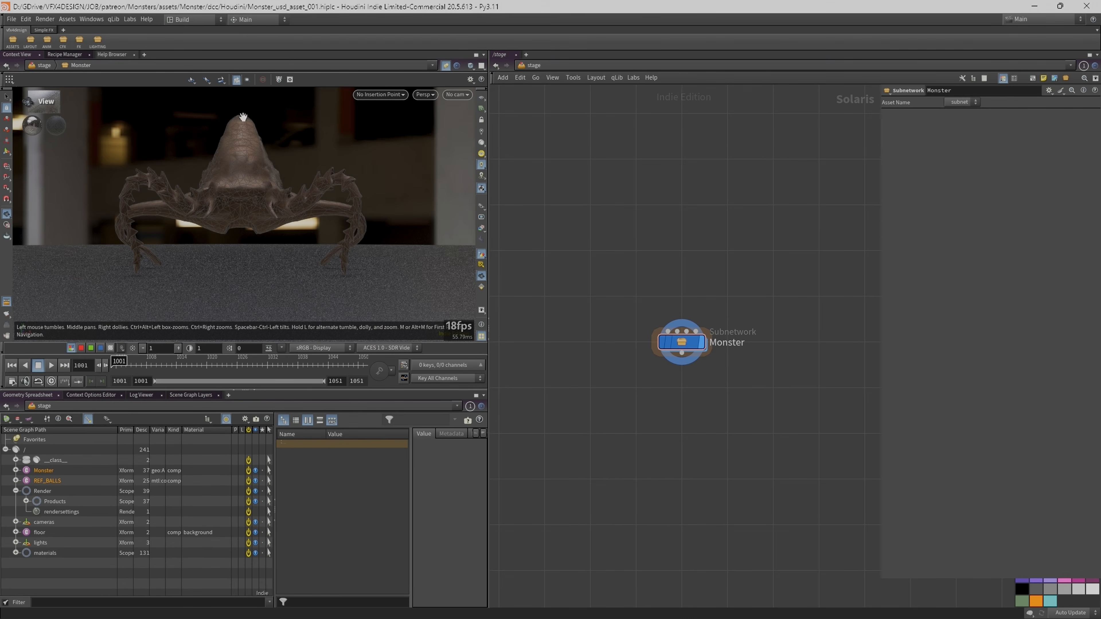
Look through the available desktop layouts and the options for saving the current desktop.
click(185, 20)
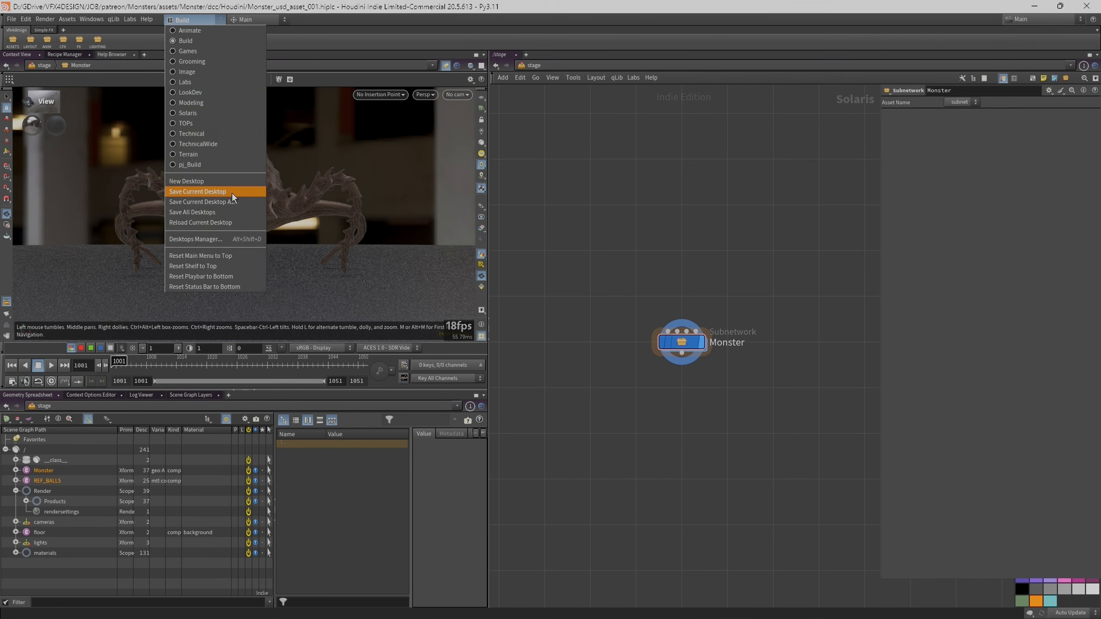
click(666, 205)
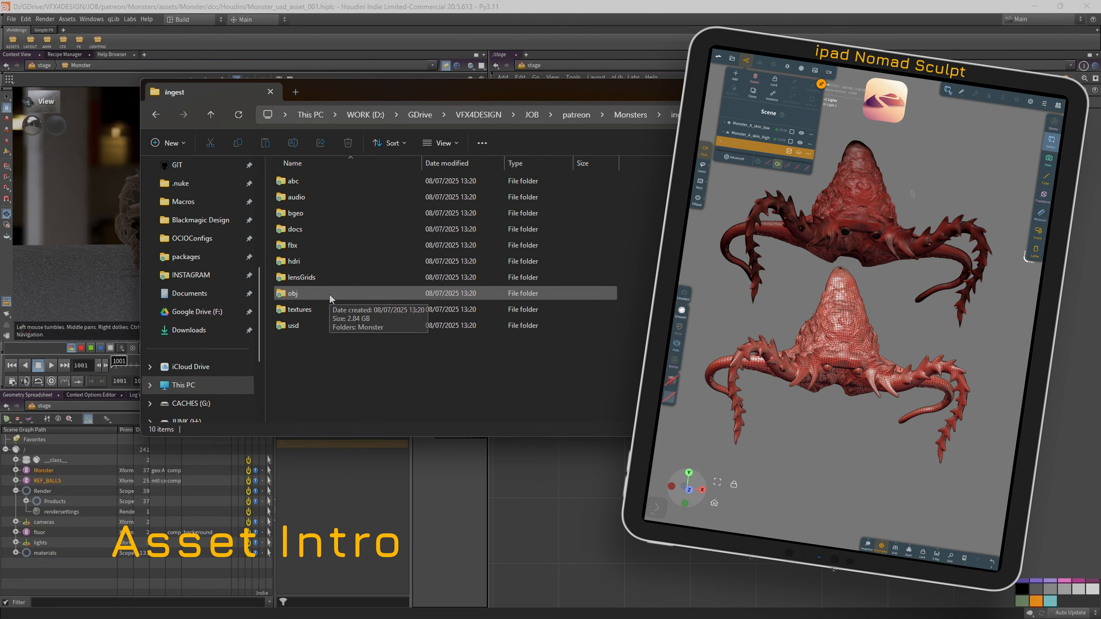
Open the Monster subfolder inside the ingest folder's obj directory.
double_click(329, 294)
click(309, 182)
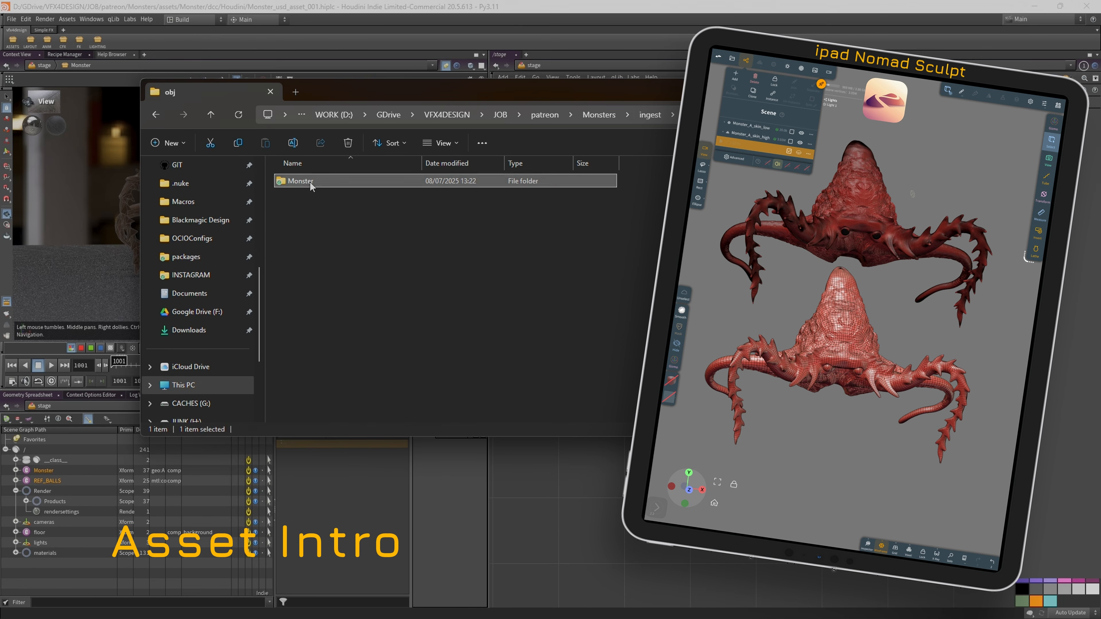
double_click(309, 182)
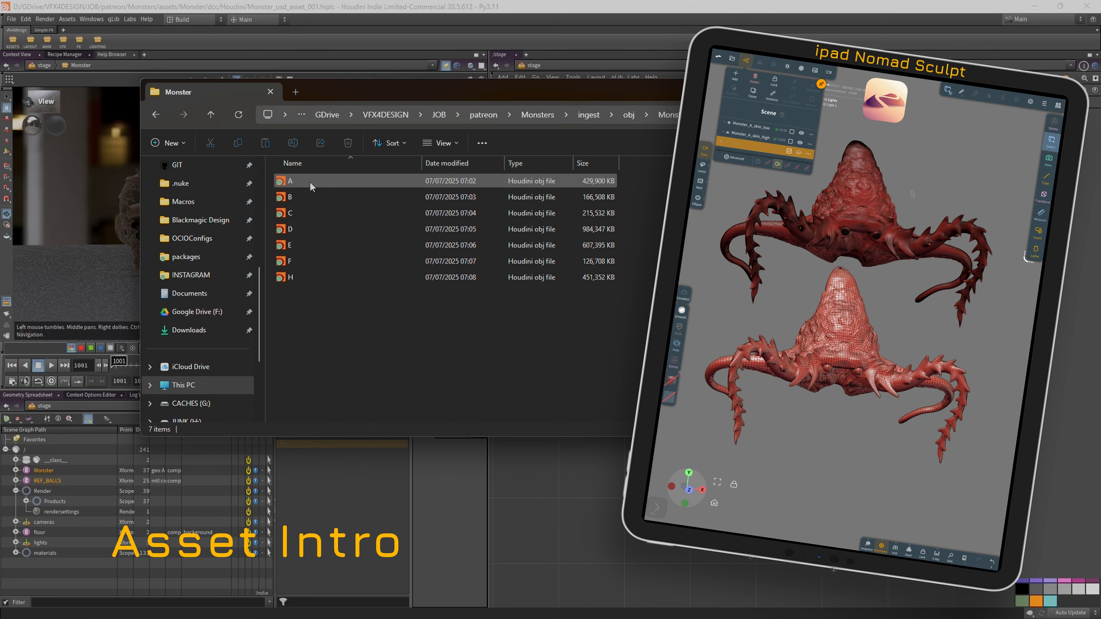
Open the A obj file from the Monster folder in GPlay.
right_click(295, 182)
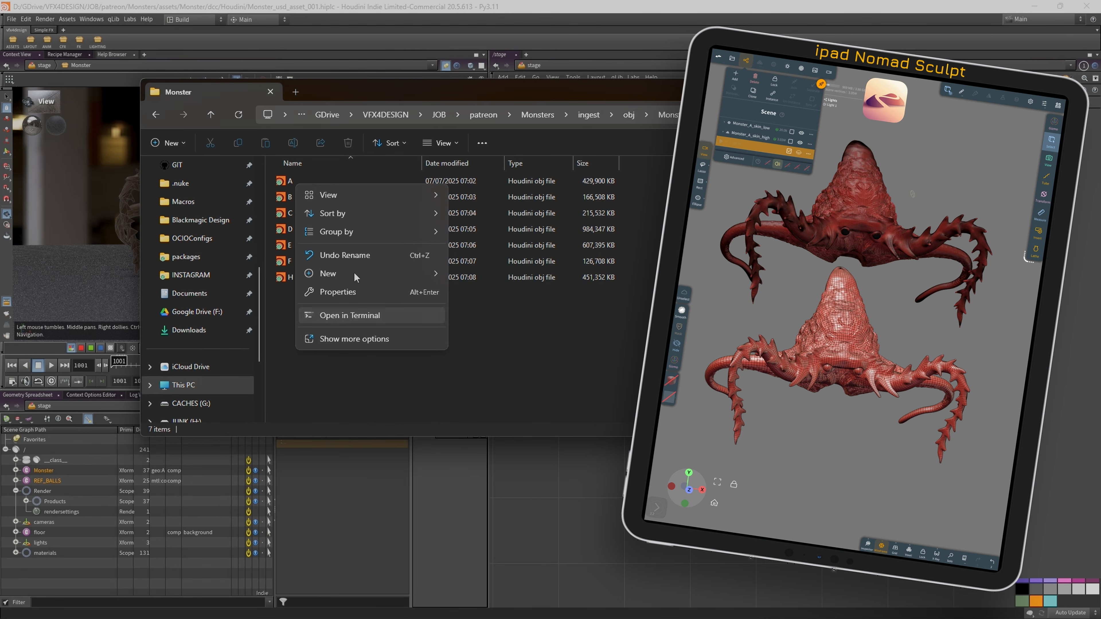
click(286, 181)
right_click(283, 182)
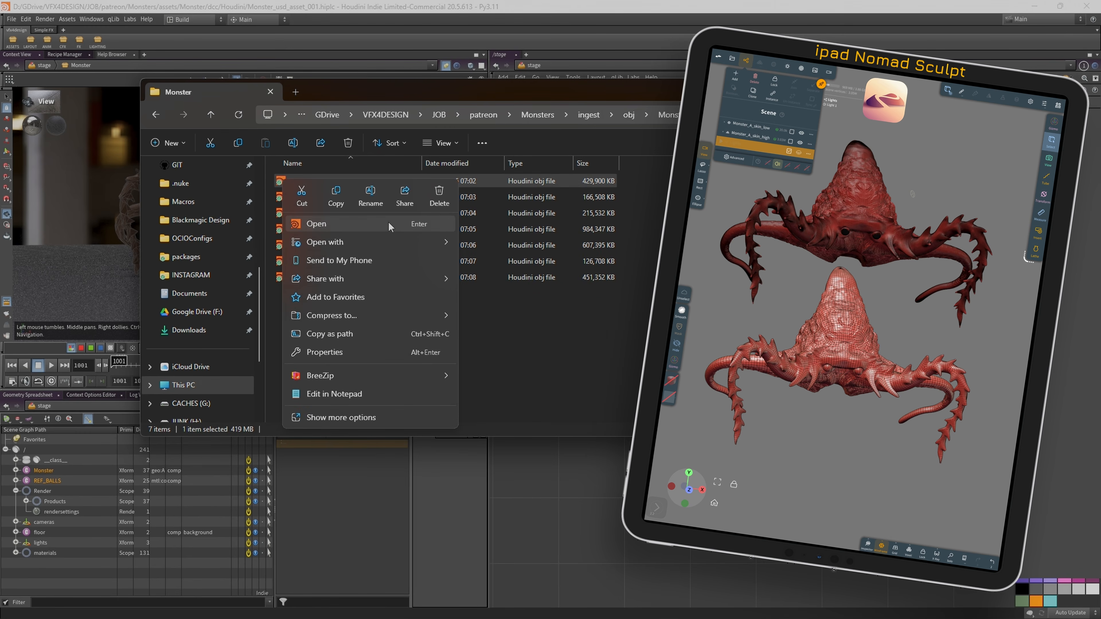
click(412, 226)
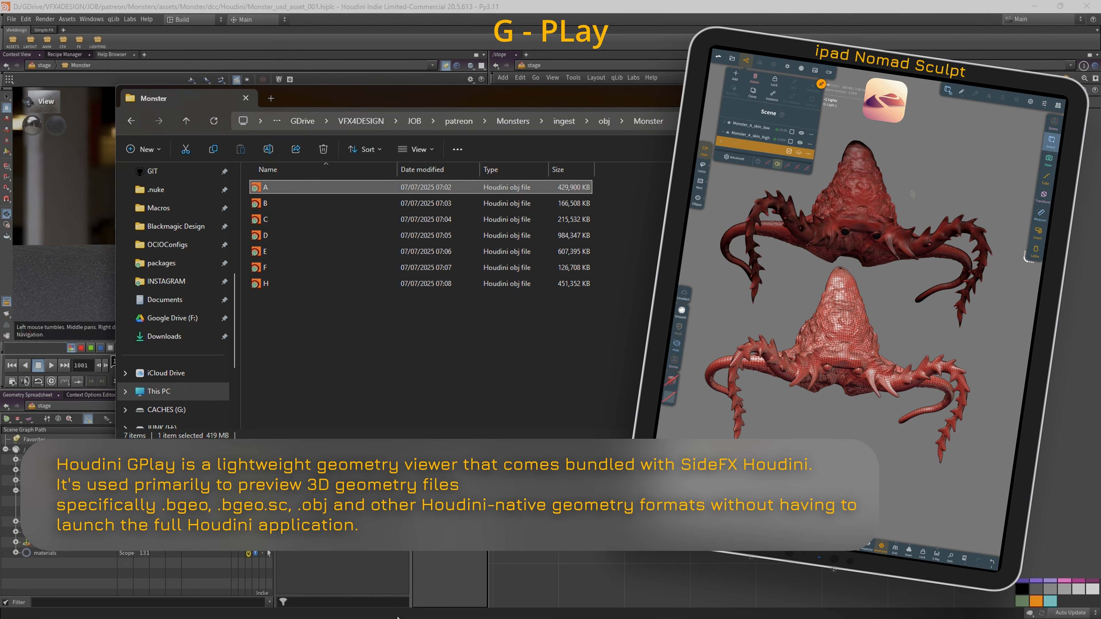
mouse_move(397, 616)
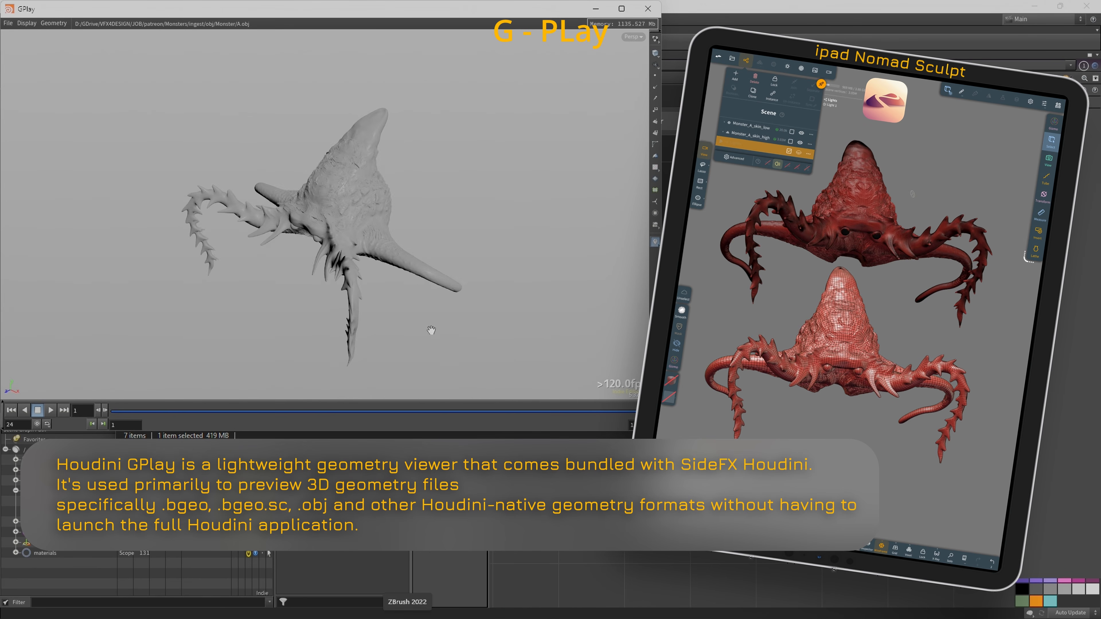
Inspect the A monster from several angles, check its mesh in wireframe up close, and close the viewer.
drag(432, 331, 425, 131)
drag(265, 15, 514, 77)
mouse_move(536, 216)
mouse_down()
mouse_move(588, 231)
mouse_move(466, 265)
mouse_move(563, 265)
mouse_move(601, 243)
mouse_move(567, 260)
mouse_move(563, 237)
mouse_move(598, 217)
mouse_move(470, 218)
mouse_up()
key(shift+w)
scroll(563, 236, up, 5)
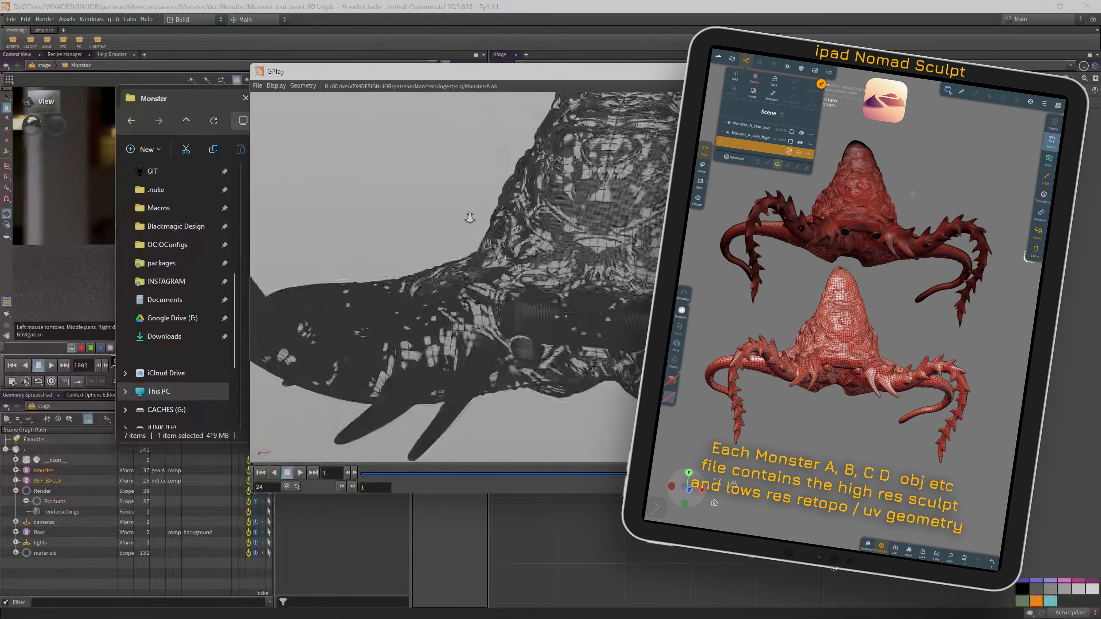
right_drag(470, 218, 655, 214)
key(shift+w)
mouse_move(655, 215)
mouse_down()
mouse_move(494, 206)
mouse_move(523, 191)
mouse_up()
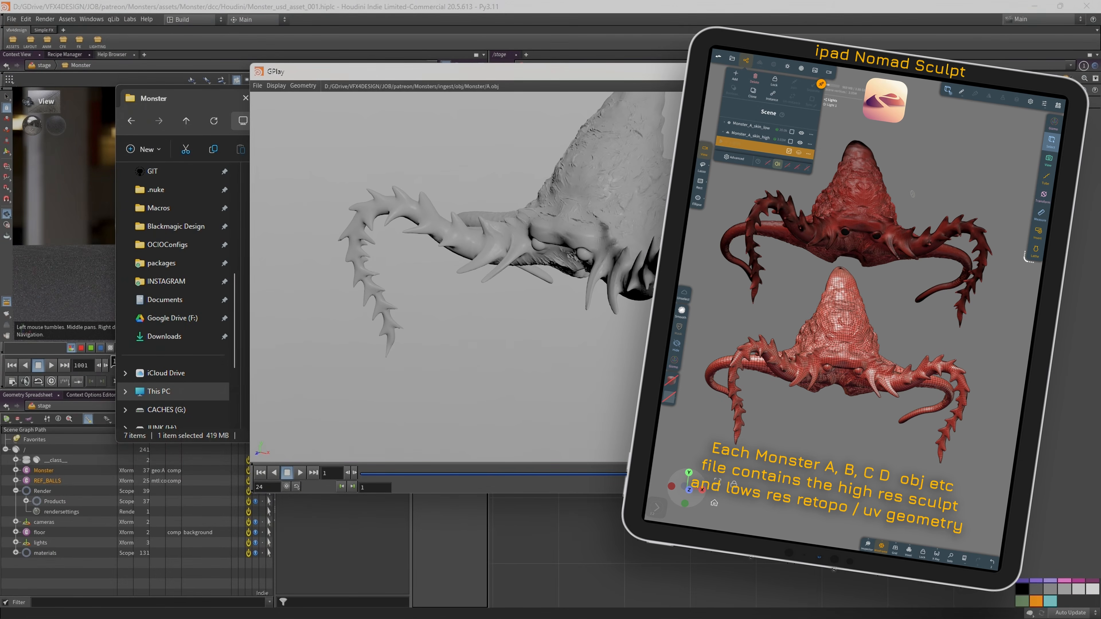
key(alt+F4)
Open the B obj file, examine the monster shaded and in wireframe from all around, and close the viewer.
click(295, 201)
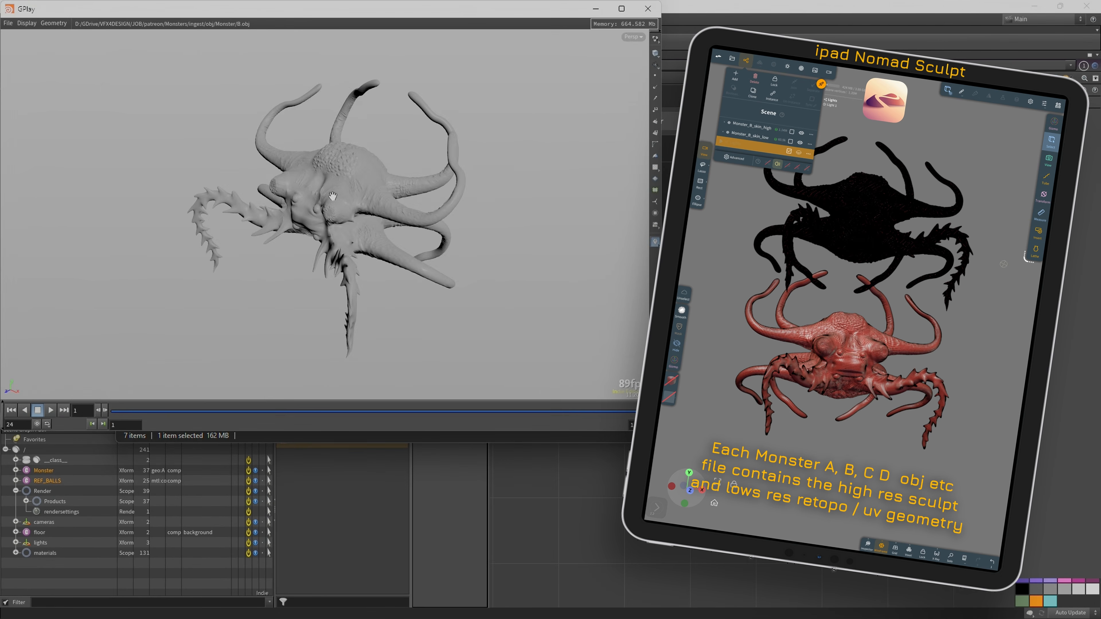
drag(298, 191, 477, 169)
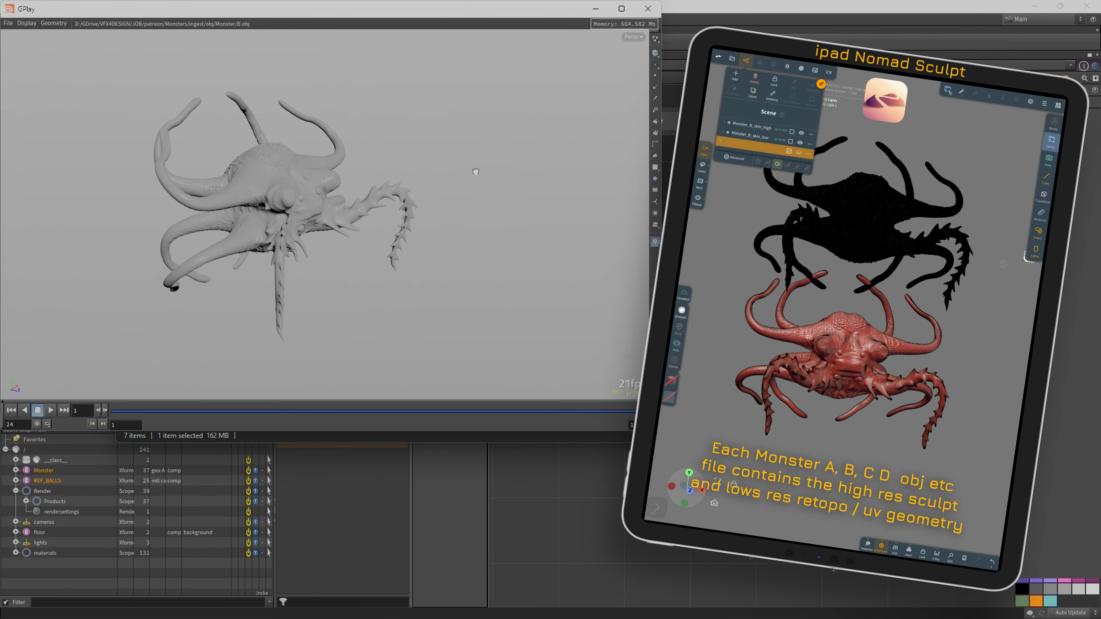
right_drag(481, 169, 459, 167)
drag(459, 167, 293, 172)
middle_drag(293, 172, 403, 161)
drag(403, 161, 352, 153)
right_drag(352, 152, 408, 186)
drag(408, 185, 338, 183)
key(shift+w)
mouse_move(337, 182)
right_down()
mouse_move(477, 143)
mouse_move(361, 162)
mouse_move(252, 156)
right_up()
key(shift+w)
drag(403, 137, 352, 143)
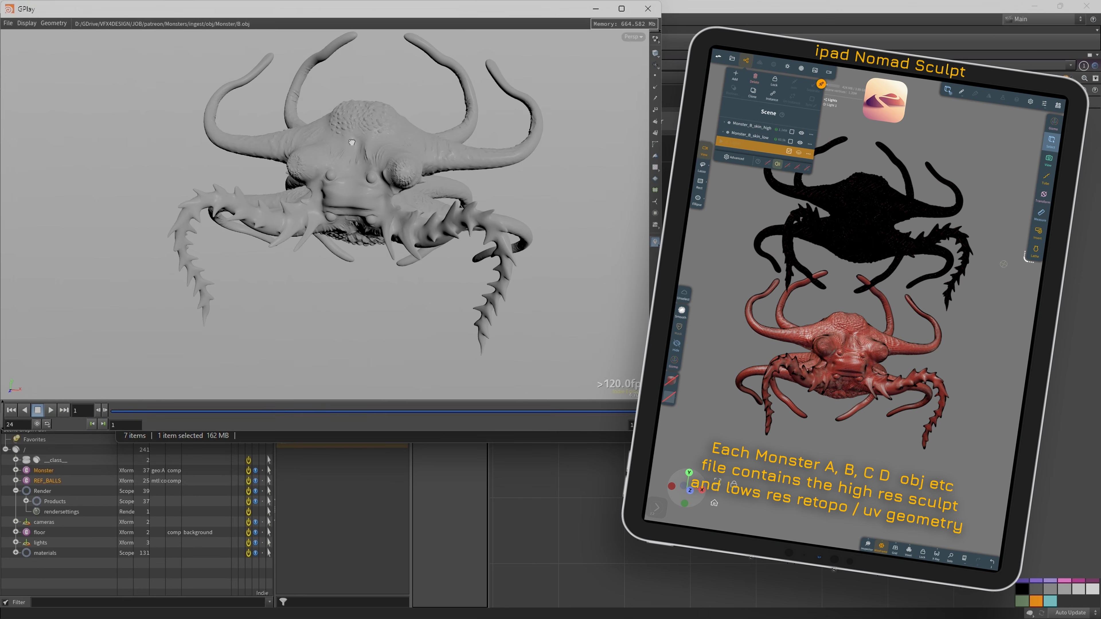
right_drag(439, 143, 387, 152)
drag(387, 152, 314, 187)
click(648, 8)
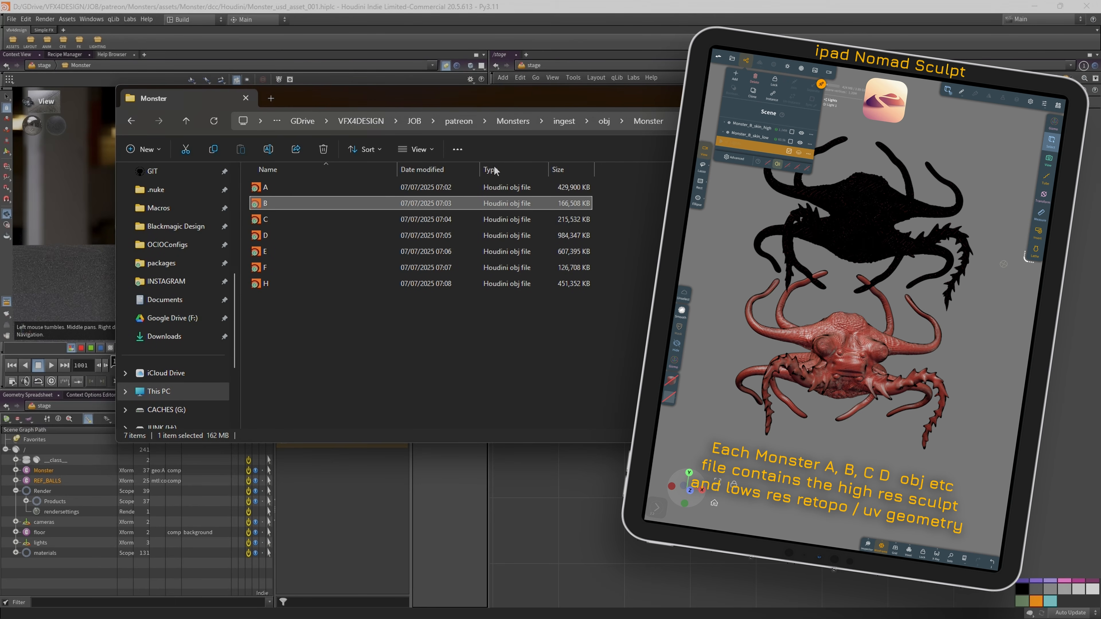
Open the C obj file in GPlay, look around the model, and close the viewer.
click(266, 219)
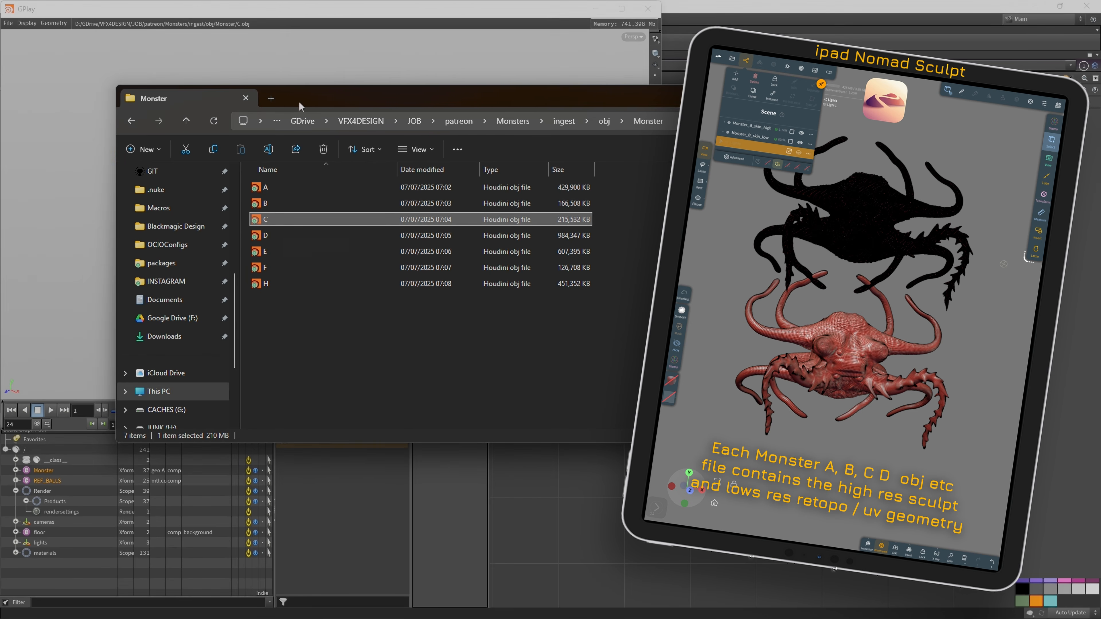
click(338, 57)
mouse_move(319, 144)
mouse_down()
mouse_move(451, 122)
mouse_move(272, 169)
mouse_move(268, 133)
mouse_move(364, 187)
mouse_move(441, 149)
mouse_up()
click(648, 10)
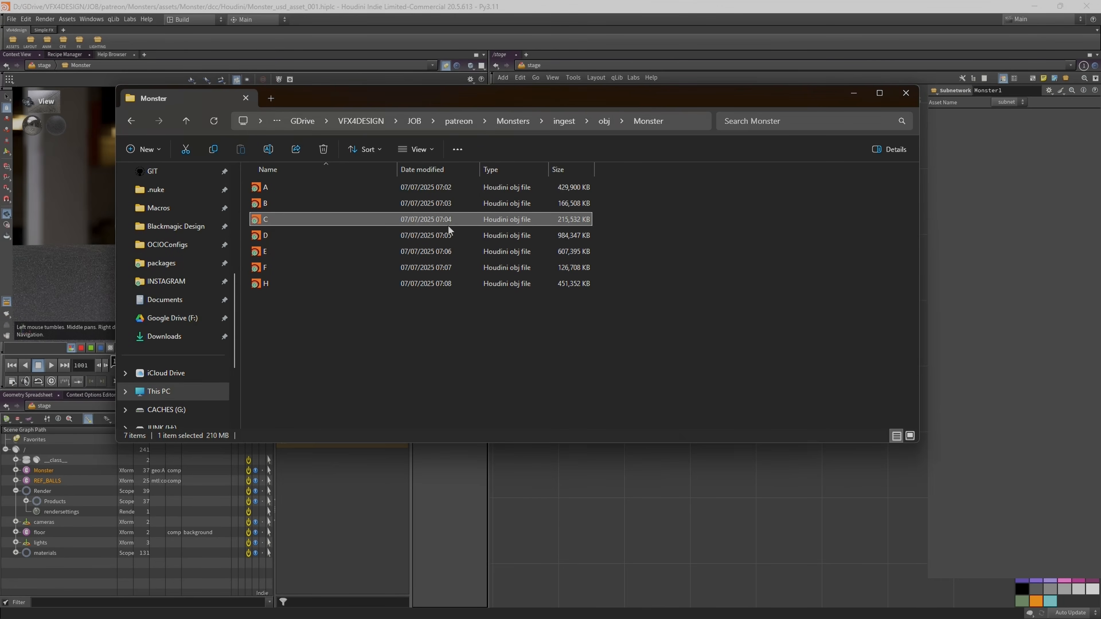
Open the D obj file, inspect its body and long spiked limbs, including the wireframe, and close the viewer.
click(267, 237)
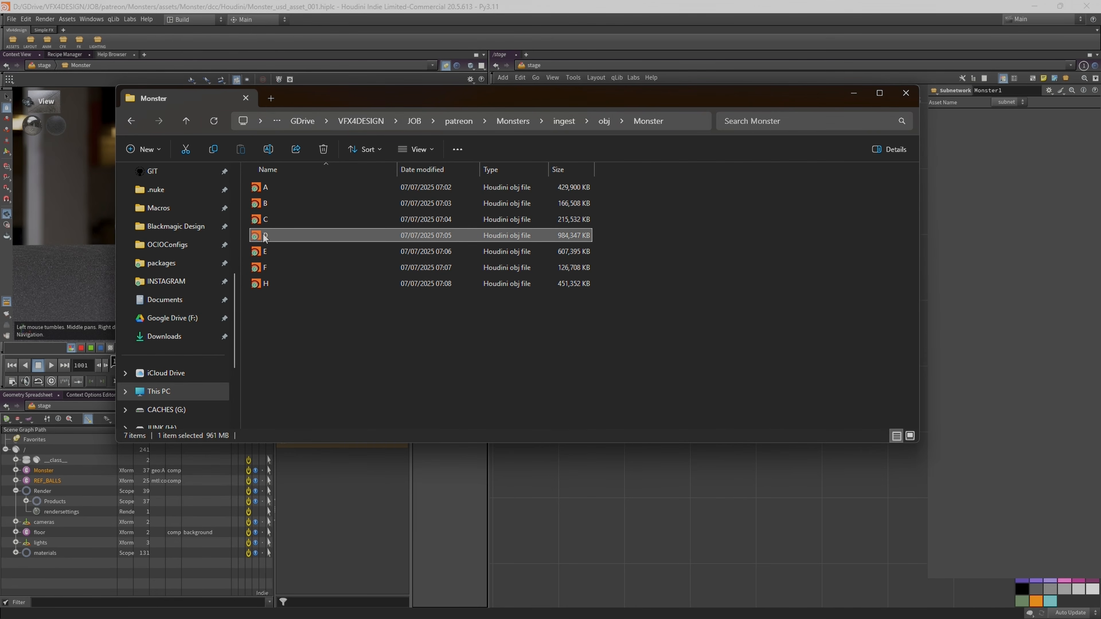
drag(322, 101, 406, 131)
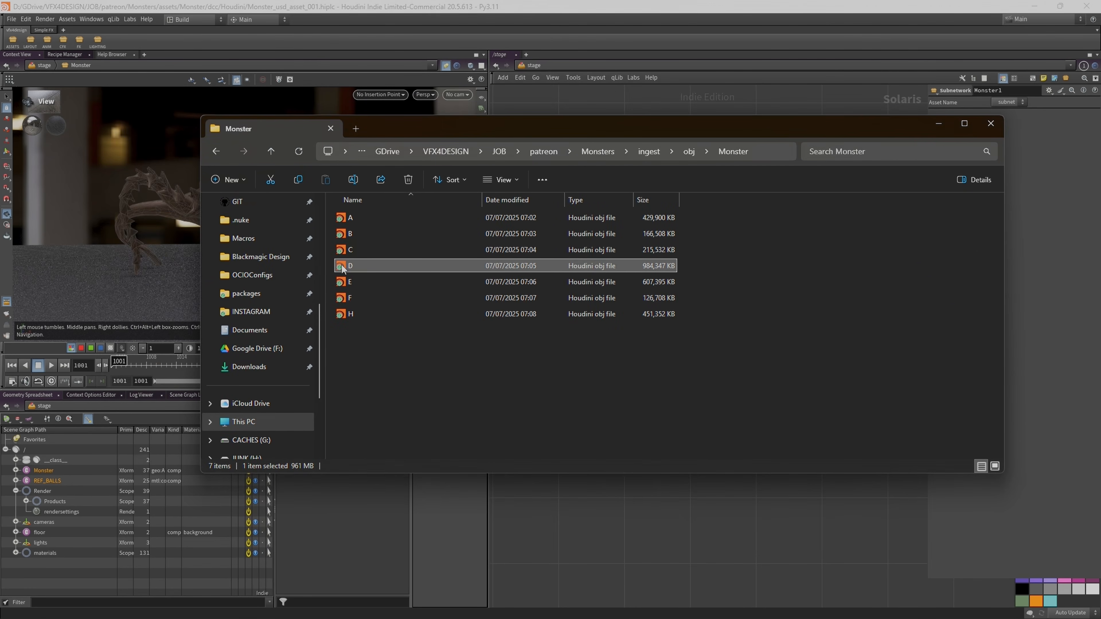
double_click(342, 266)
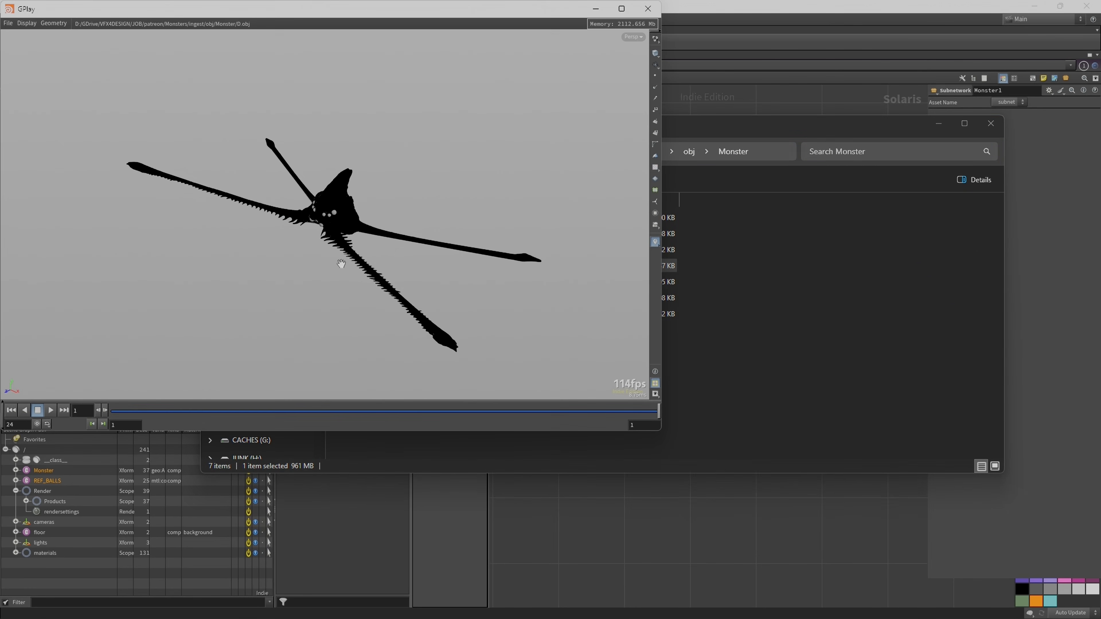
right_drag(295, 196, 545, 170)
mouse_move(426, 201)
mouse_down()
mouse_move(364, 208)
mouse_move(429, 163)
mouse_move(465, 154)
mouse_move(480, 168)
mouse_up()
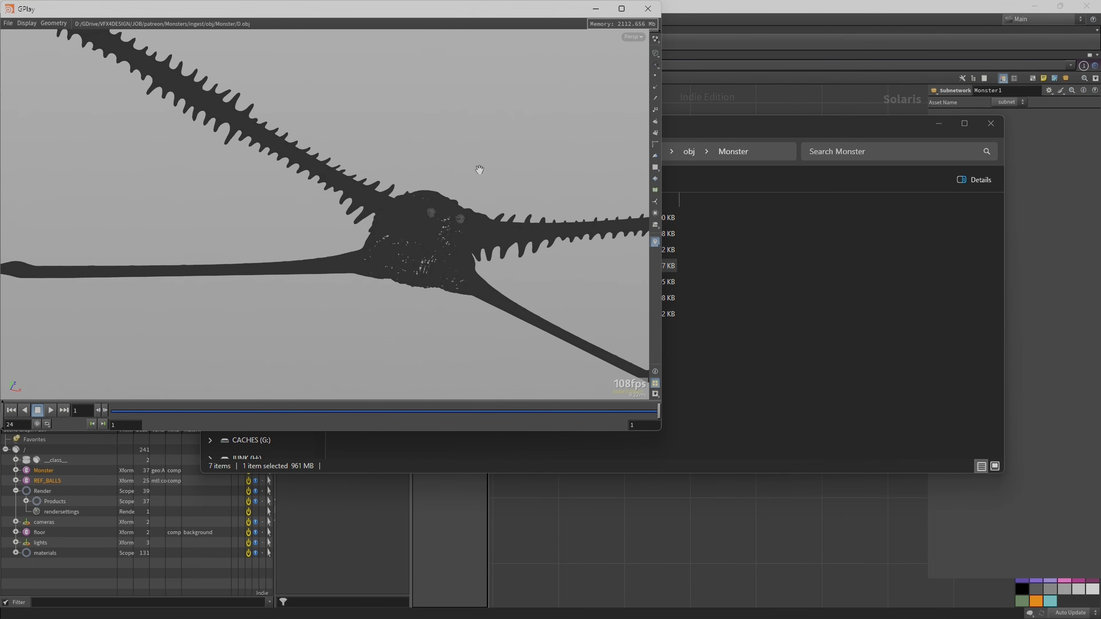
key(shift+w)
right_drag(483, 170, 715, 163)
drag(479, 228, 410, 223)
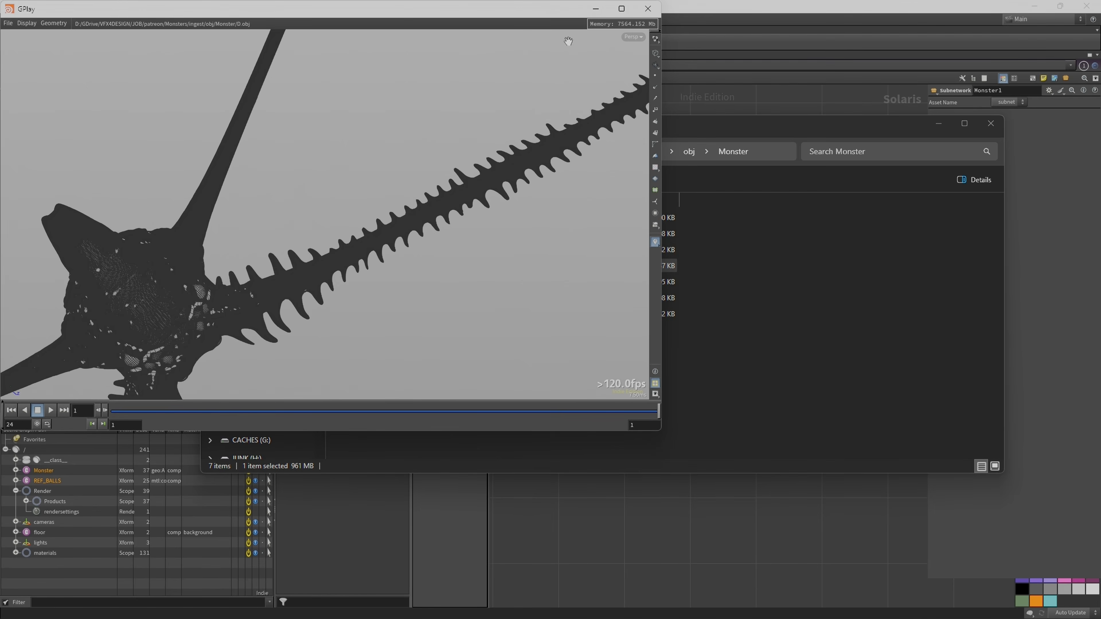
click(648, 11)
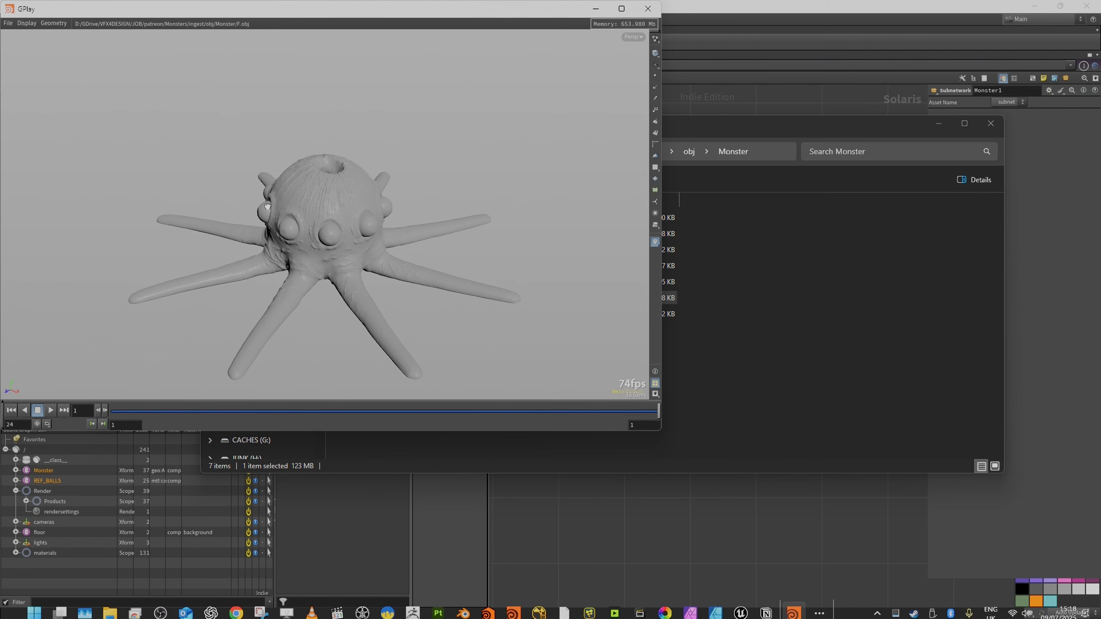
Examine the F and E monsters in separate GPlay windows arranged for comparison, and close the F viewer.
drag(267, 206, 216, 221)
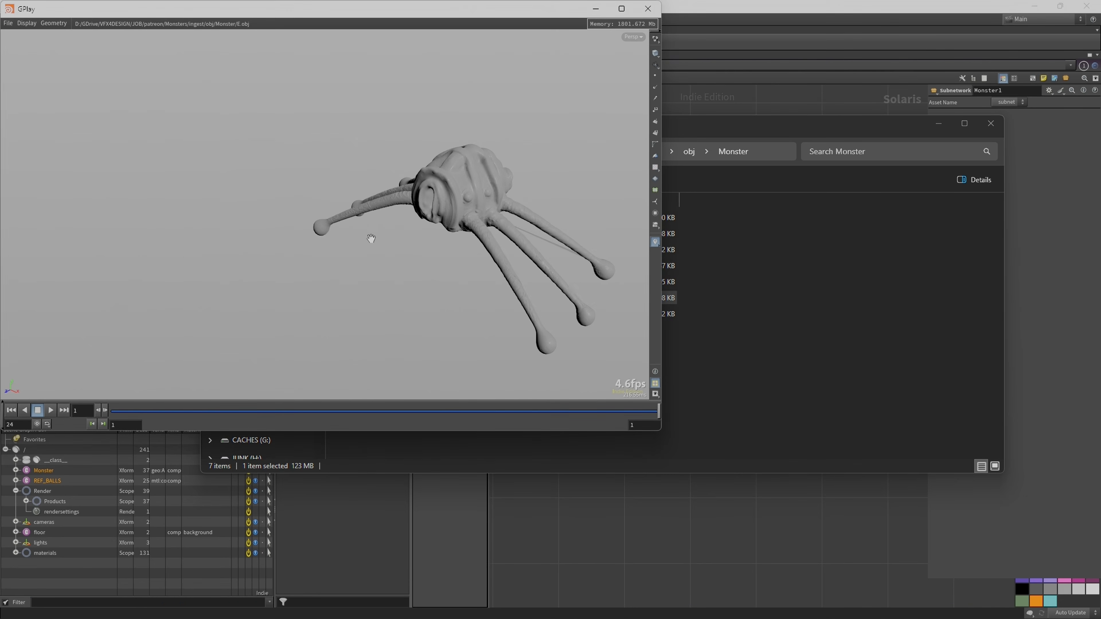
drag(368, 238, 381, 177)
drag(346, 10, 864, 156)
click(349, 185)
drag(349, 185, 340, 209)
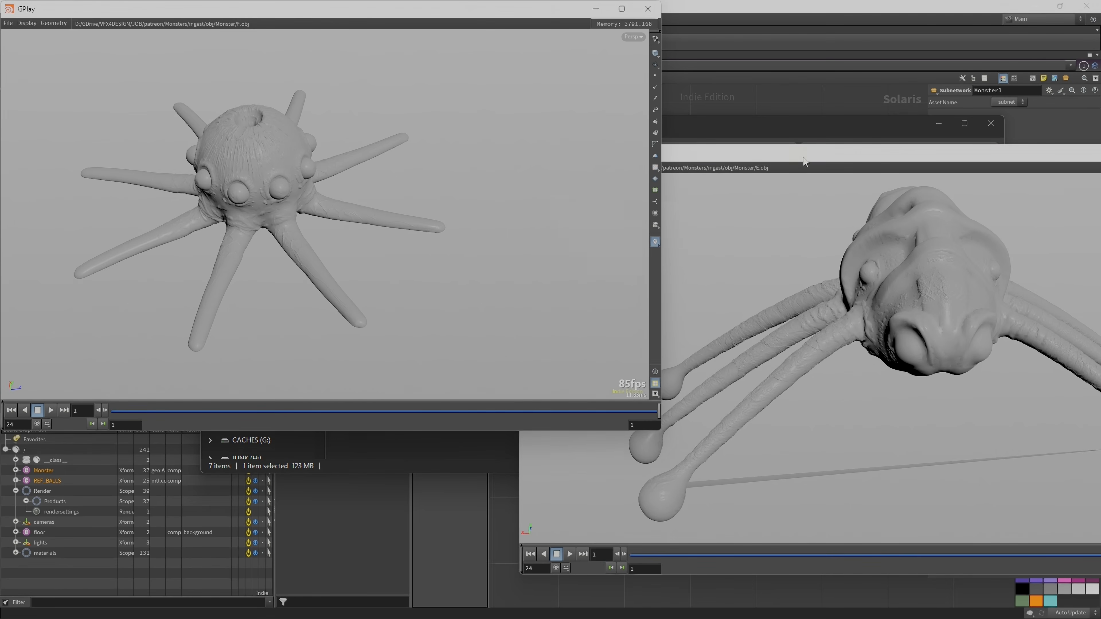
drag(803, 162, 608, 161)
drag(724, 351, 698, 319)
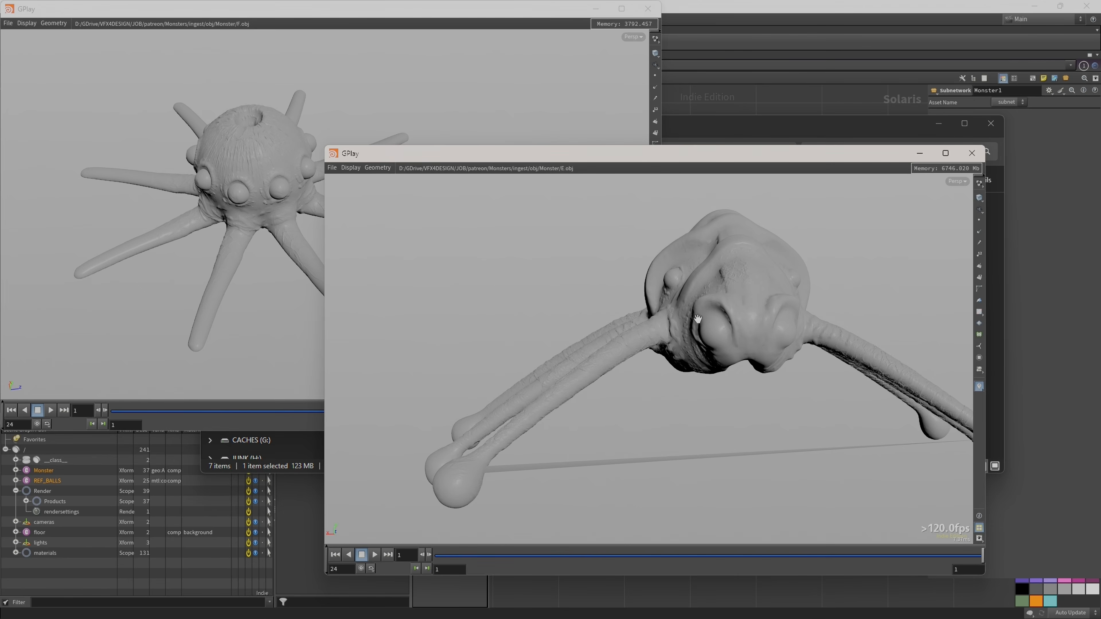
middle_drag(276, 165, 268, 173)
drag(791, 348, 711, 320)
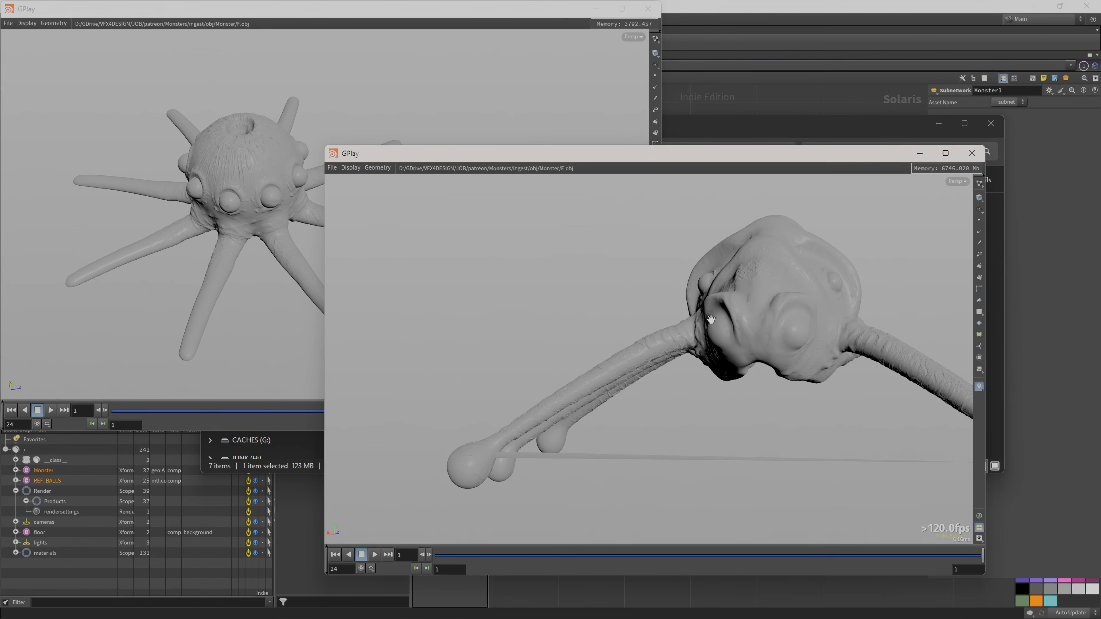
click(647, 8)
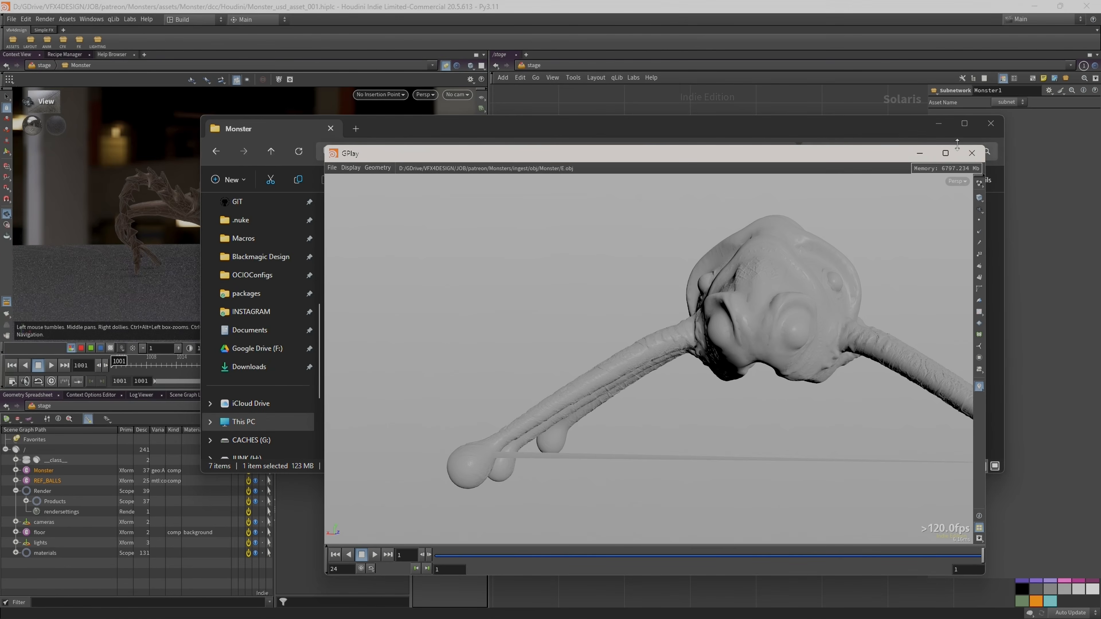
Inspect the E monster's head and bulb-tipped legs from several angles and close its viewer.
drag(625, 352, 676, 359)
middle_drag(581, 471, 572, 451)
drag(764, 386, 873, 367)
drag(723, 359, 561, 423)
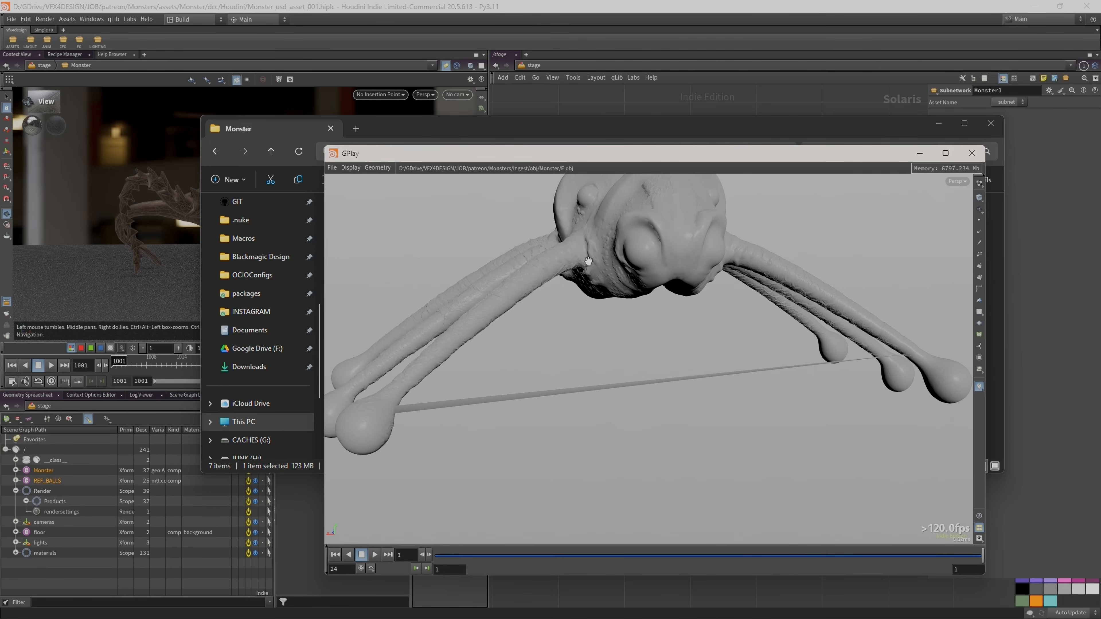
drag(671, 394, 908, 220)
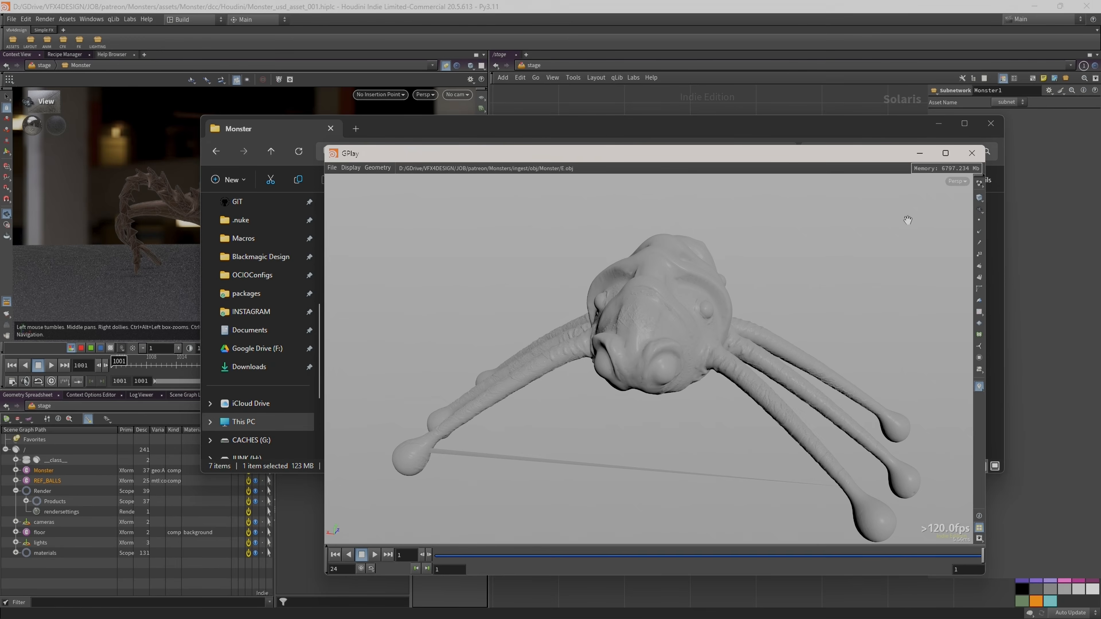
click(976, 155)
Open the H obj file in GPlay, orbit around the monster, and close the viewer.
click(373, 308)
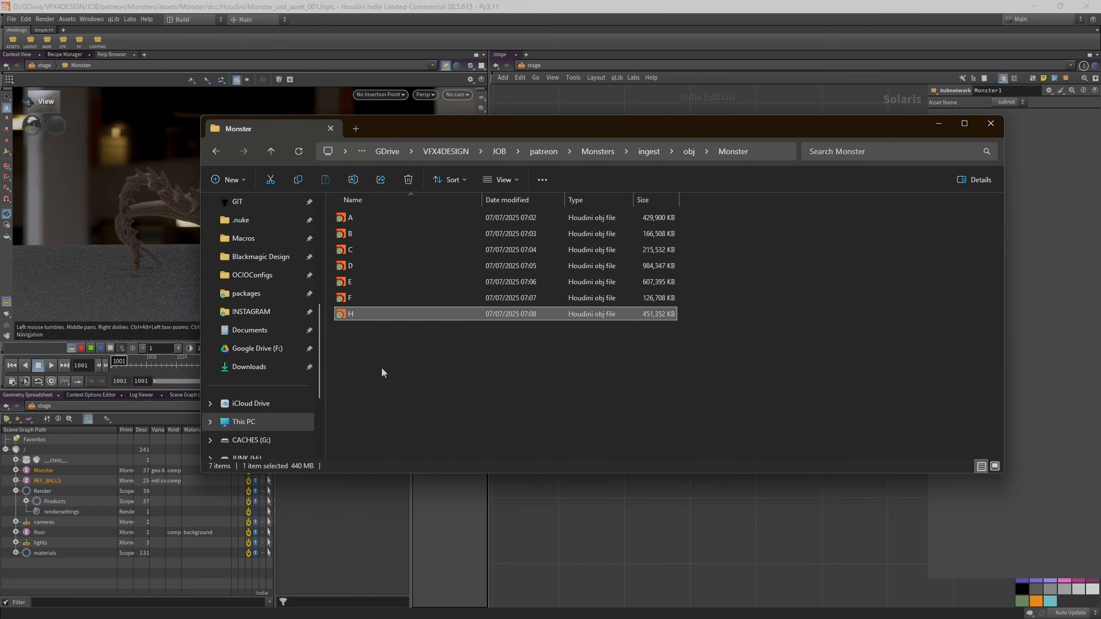
double_click(353, 317)
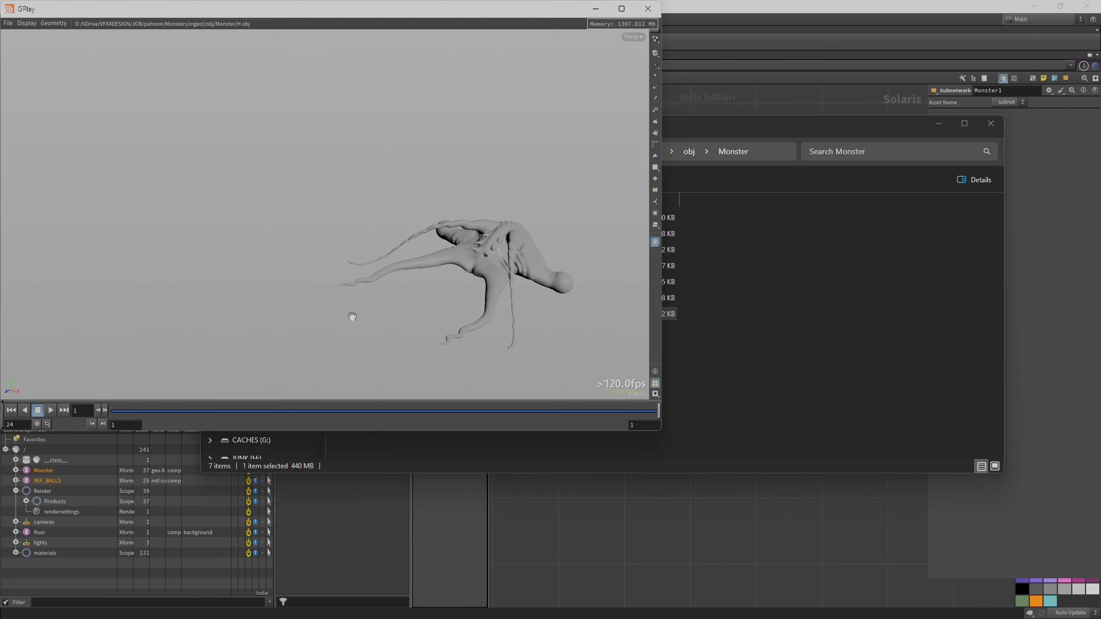
drag(381, 231, 315, 302)
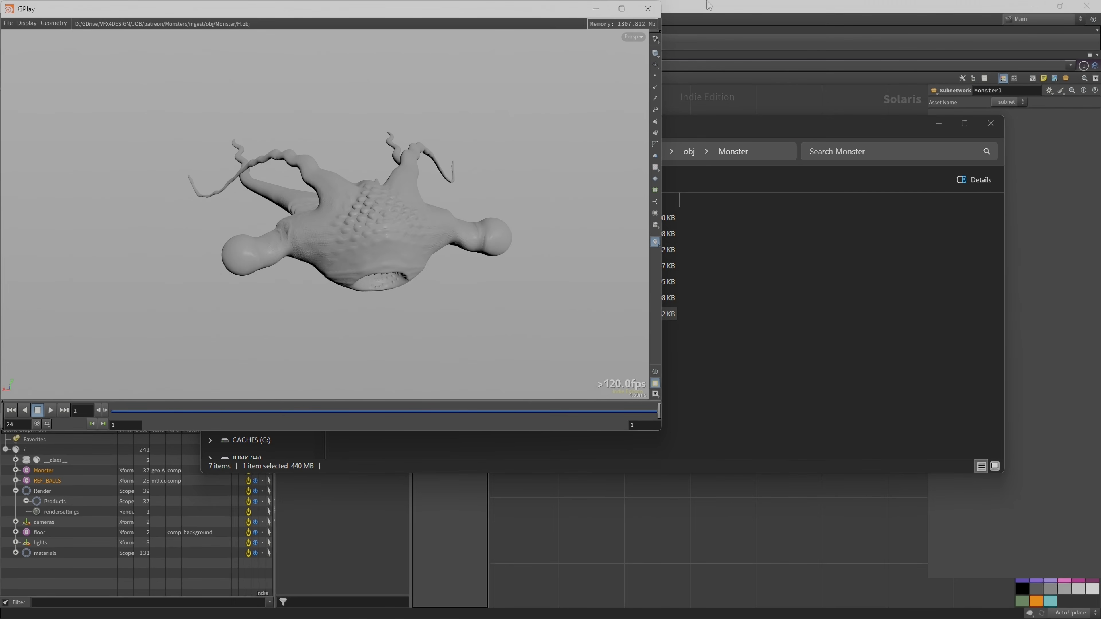
click(645, 9)
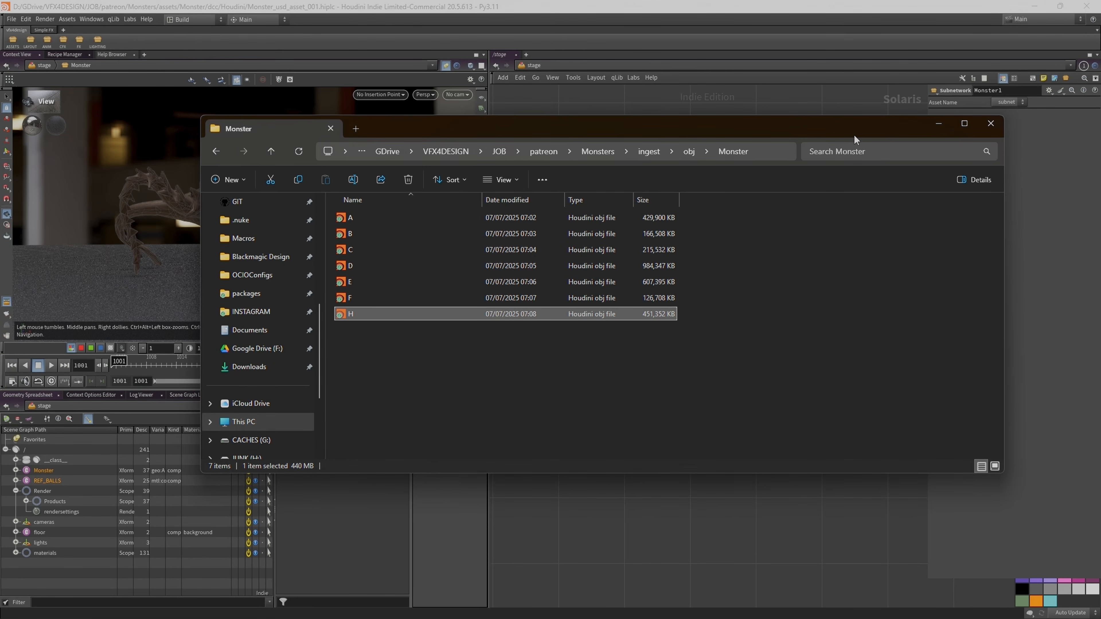
Close the Monster folder window and return to the Monster subnetwork in Houdini's stage network.
drag(815, 132, 766, 240)
click(949, 234)
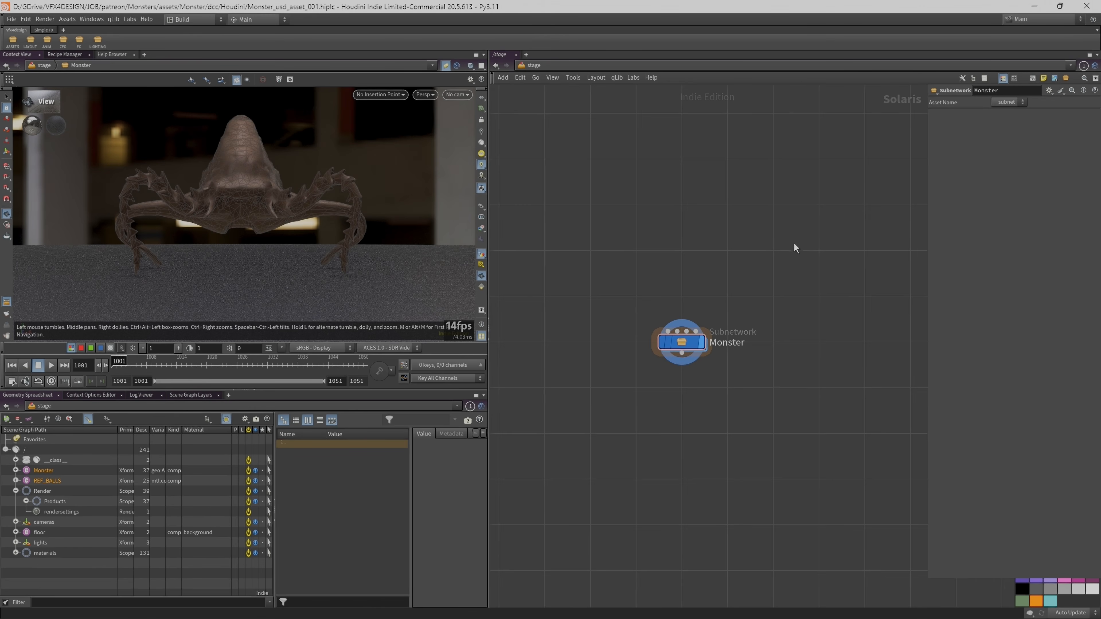
scroll(821, 260, down, 1)
middle_drag(820, 260, 785, 261)
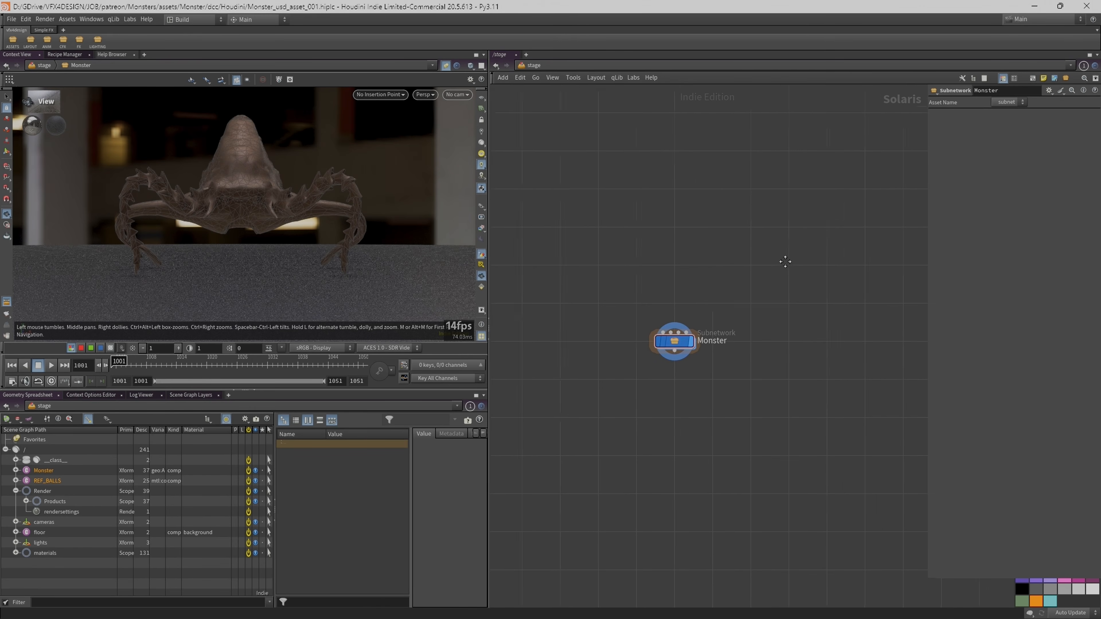
Add the VFX4DESIGN usd ASSETS template node to the stage network in the empty space beside the Monster subnetwork.
middle_drag(789, 307, 633, 296)
middle_drag(652, 247, 651, 203)
scroll(633, 207, down, 1)
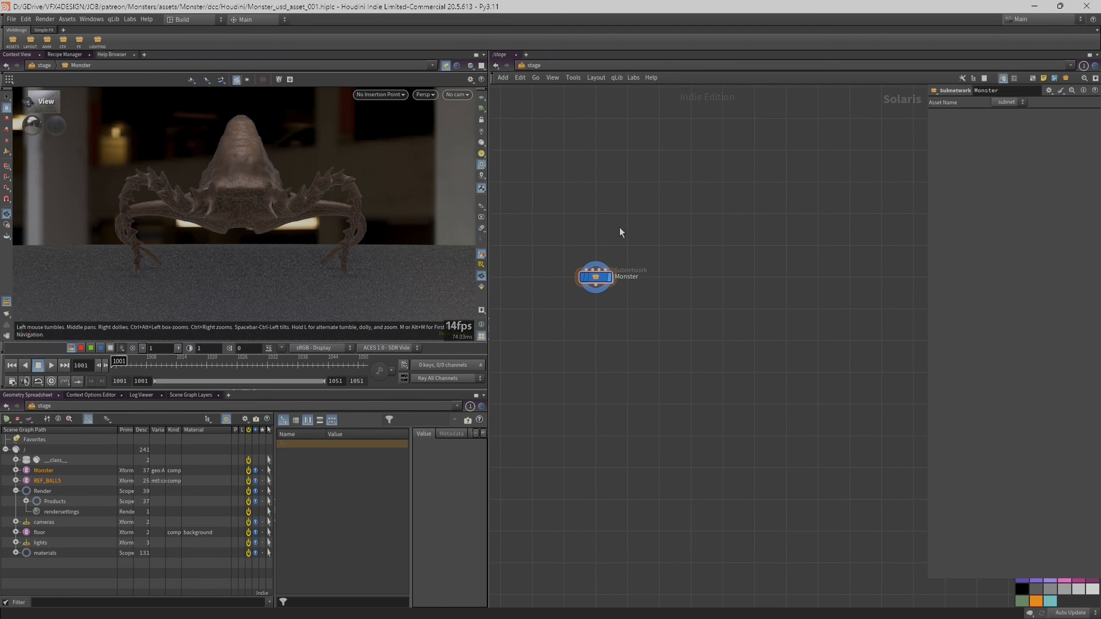
middle_drag(728, 223, 654, 231)
key(Tab)
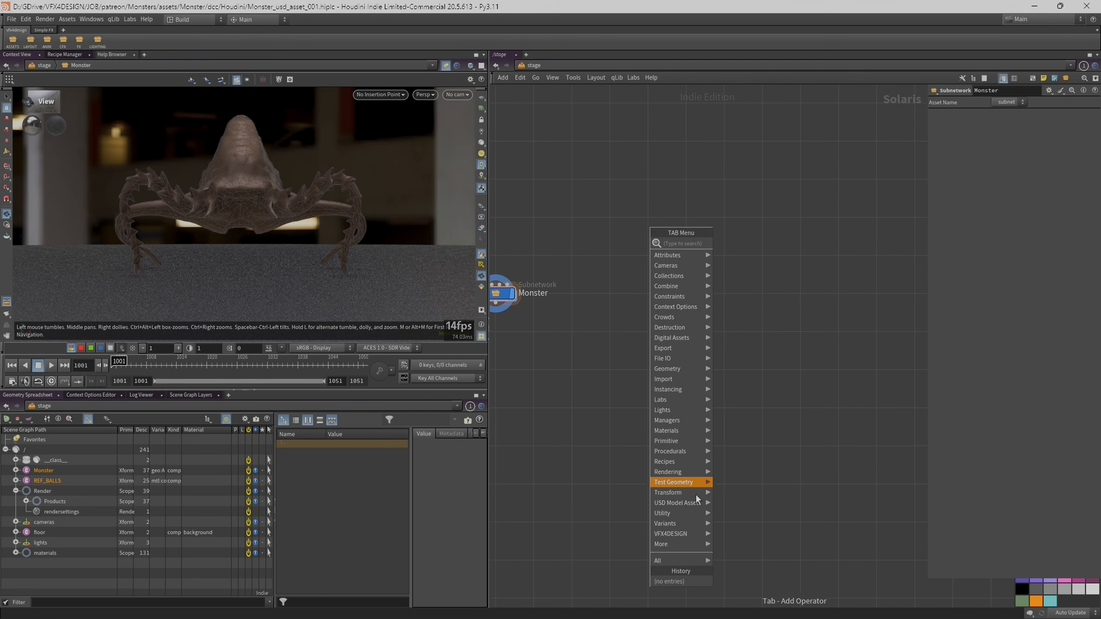
mouse_move(732, 538)
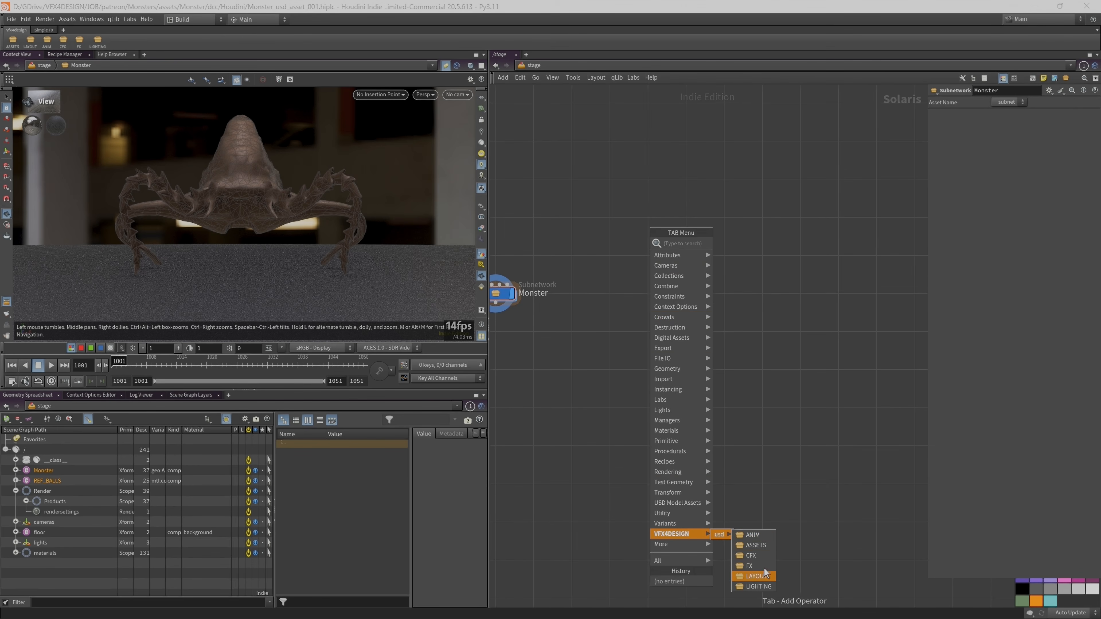
click(757, 545)
click(710, 300)
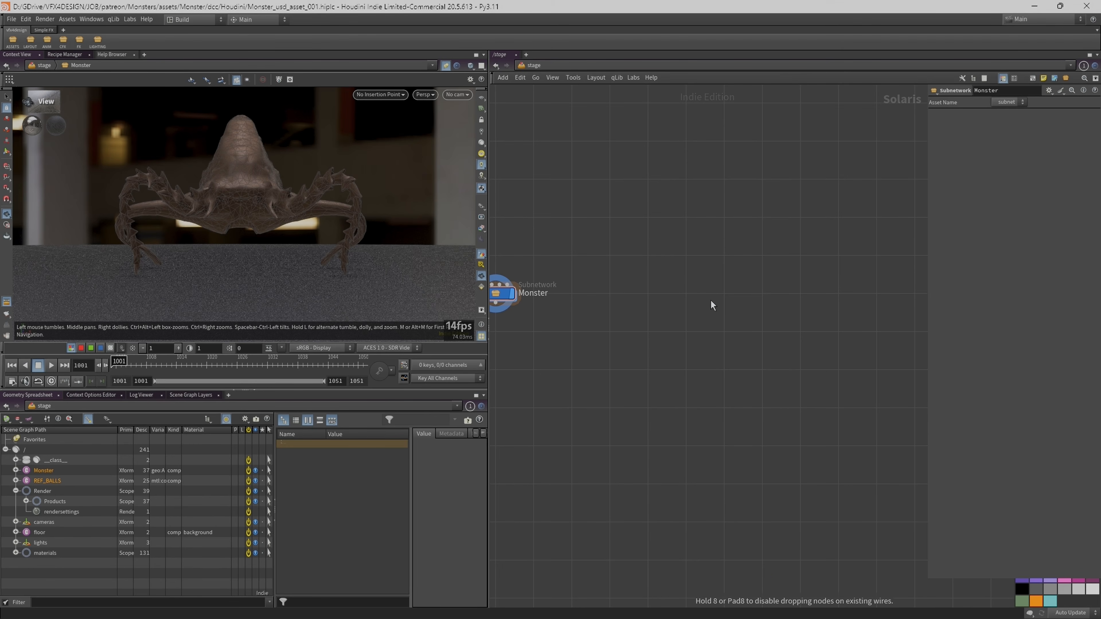
Extract the contents of the new ASSETS node and open the extracted Monster1 subnetwork to view its template network.
right_click(711, 301)
mouse_move(745, 319)
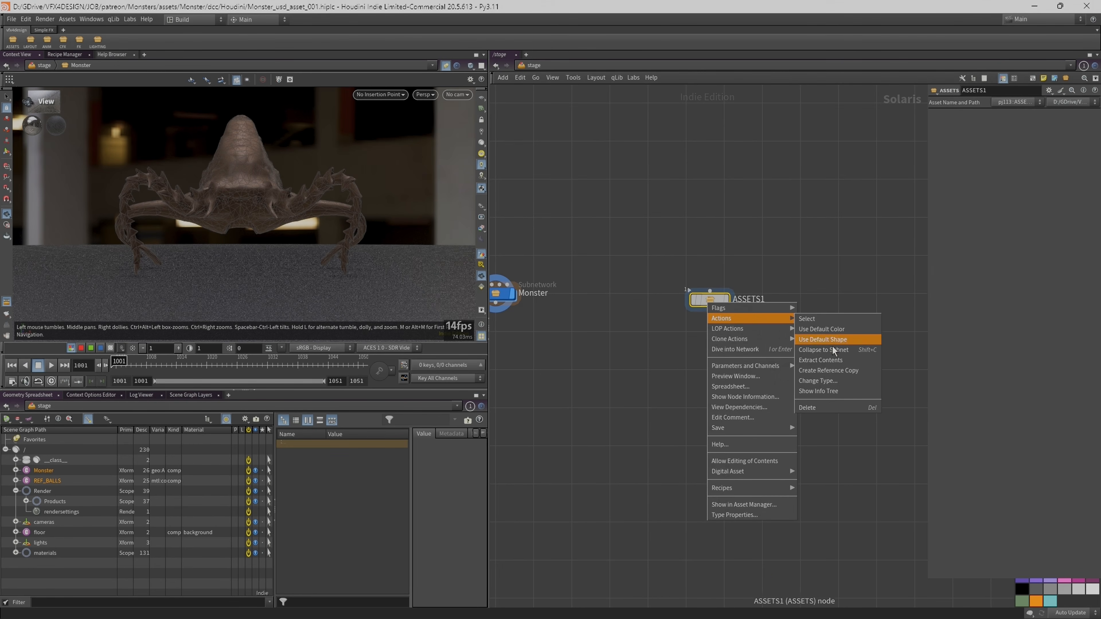
click(832, 360)
double_click(710, 297)
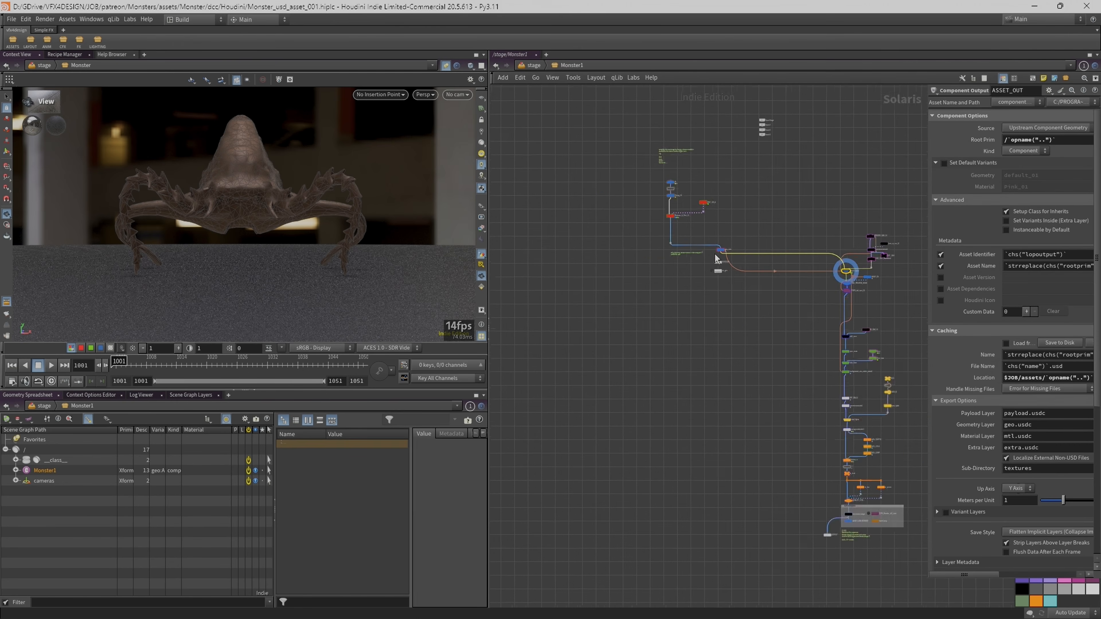
Return to the stage network and delete the extracted Monster1 subnetwork, leaving the original Monster subnetwork framed.
key(u)
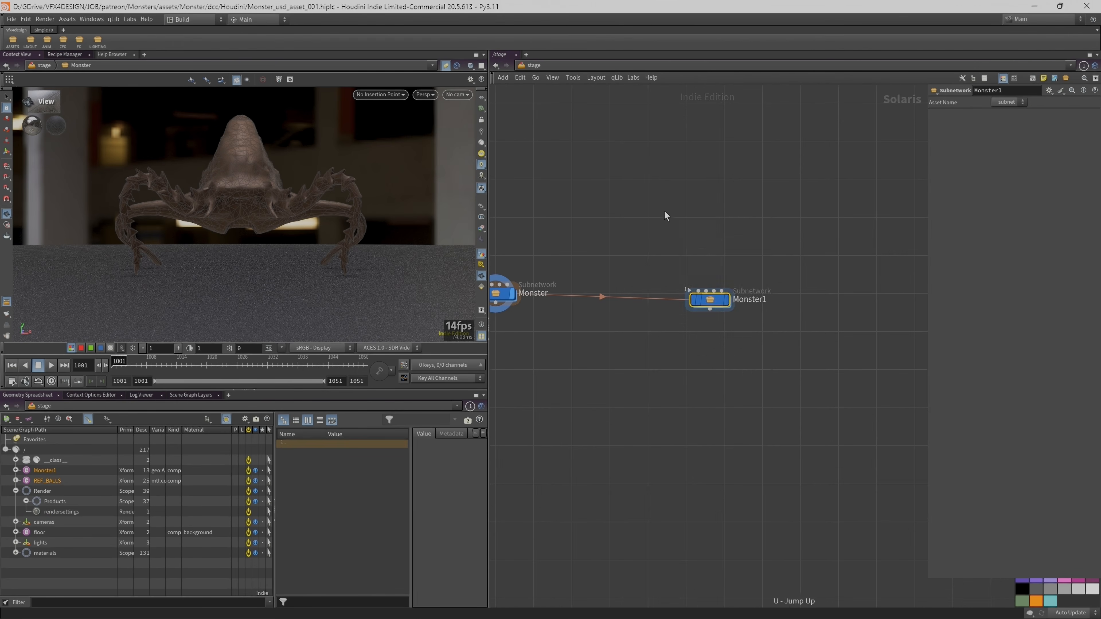
key(Delete)
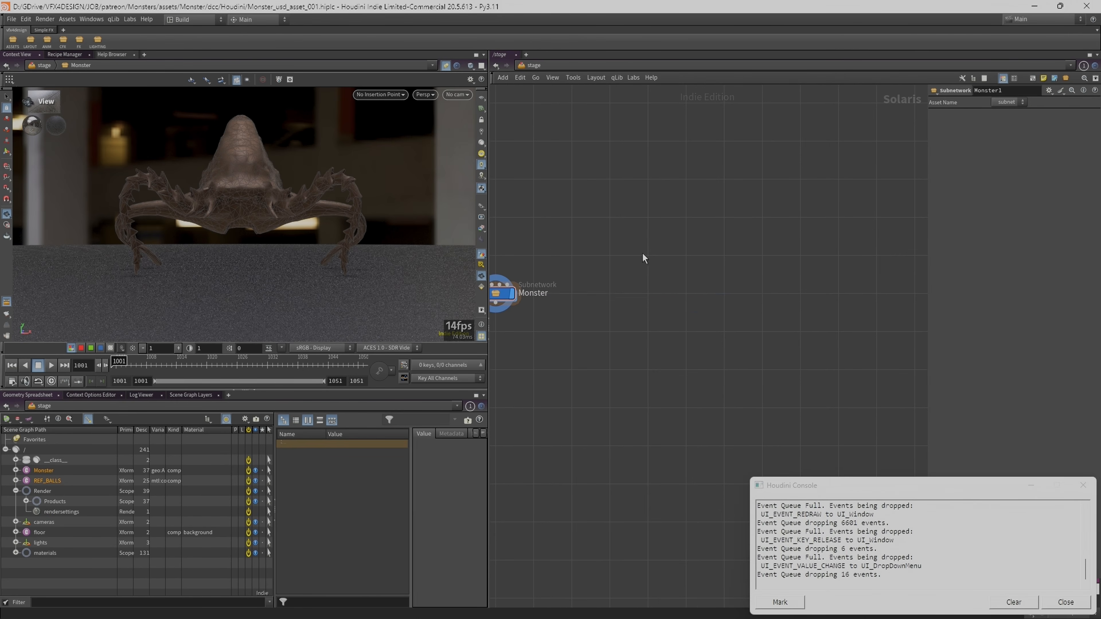
key(h)
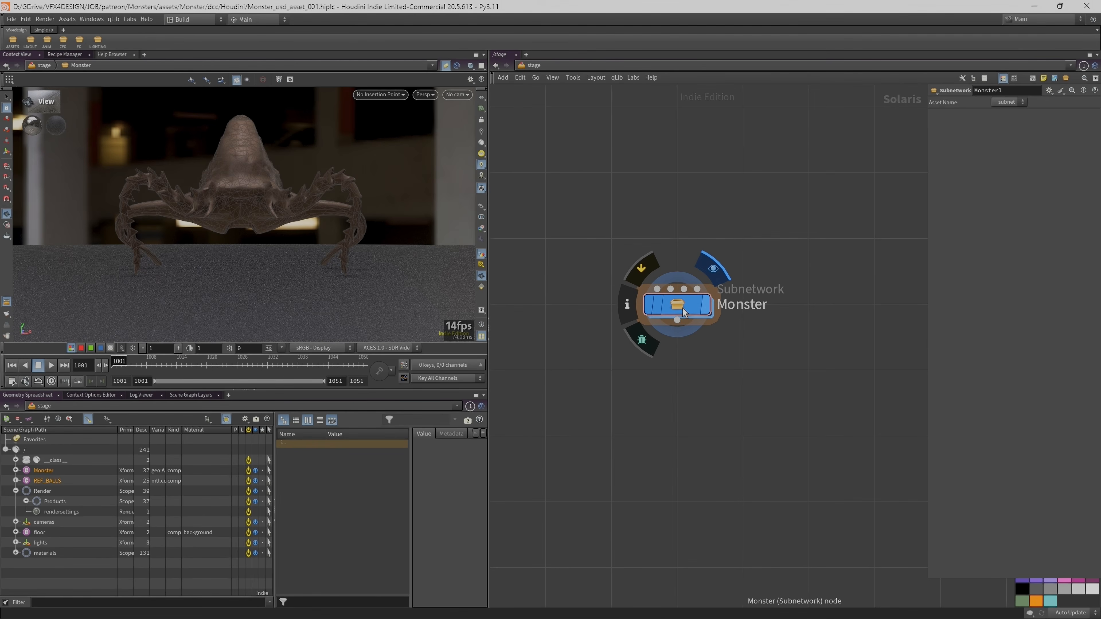
drag(682, 307, 616, 307)
middle_drag(604, 232, 648, 195)
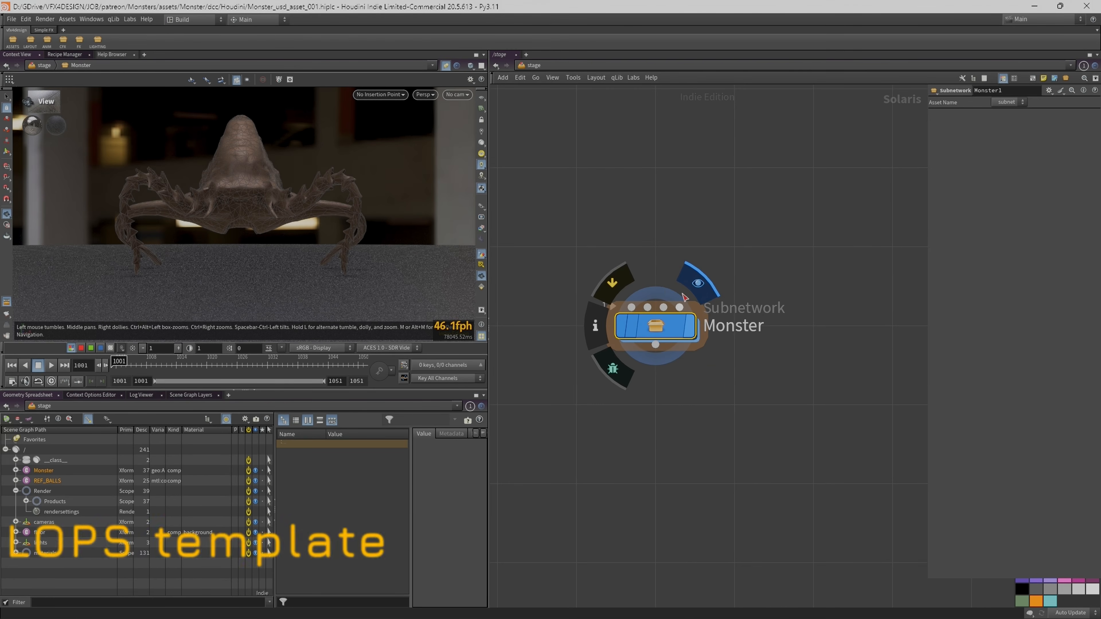
scroll(673, 294, down, 1)
scroll(674, 296, down, 3)
scroll(698, 315, up, 5)
double_click(727, 309)
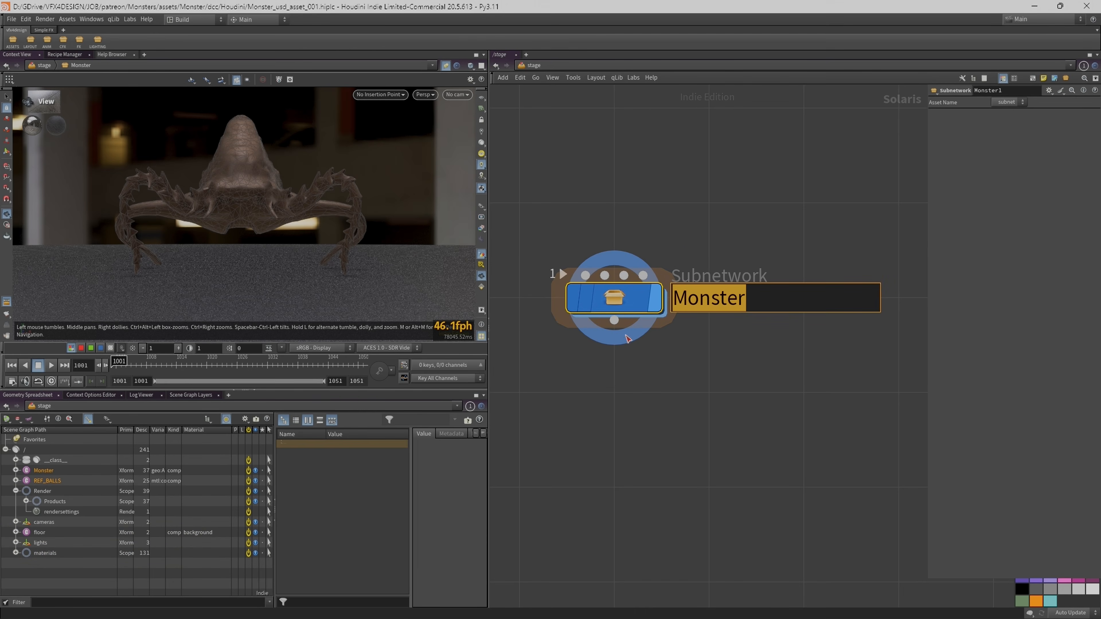
click(677, 383)
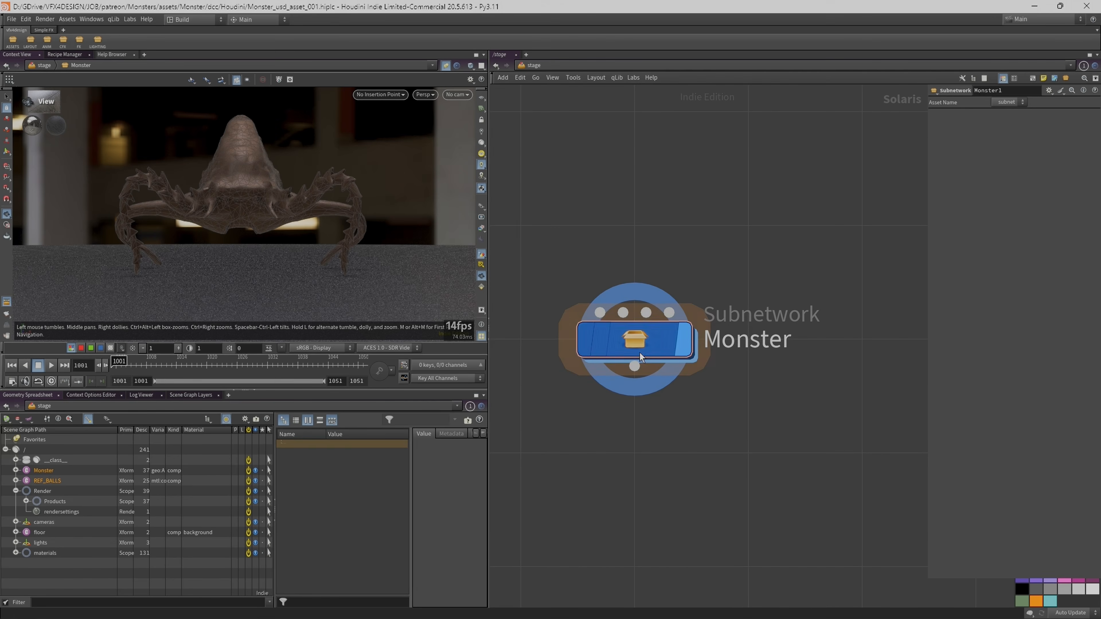
Enter the Monster subnetwork and look over its full layout from the geometry branch down to the lights and rendering nodes.
double_click(641, 352)
scroll(651, 226, down, 5)
middle_drag(684, 414, 651, 326)
scroll(650, 356, up, 2)
scroll(589, 152, up, 3)
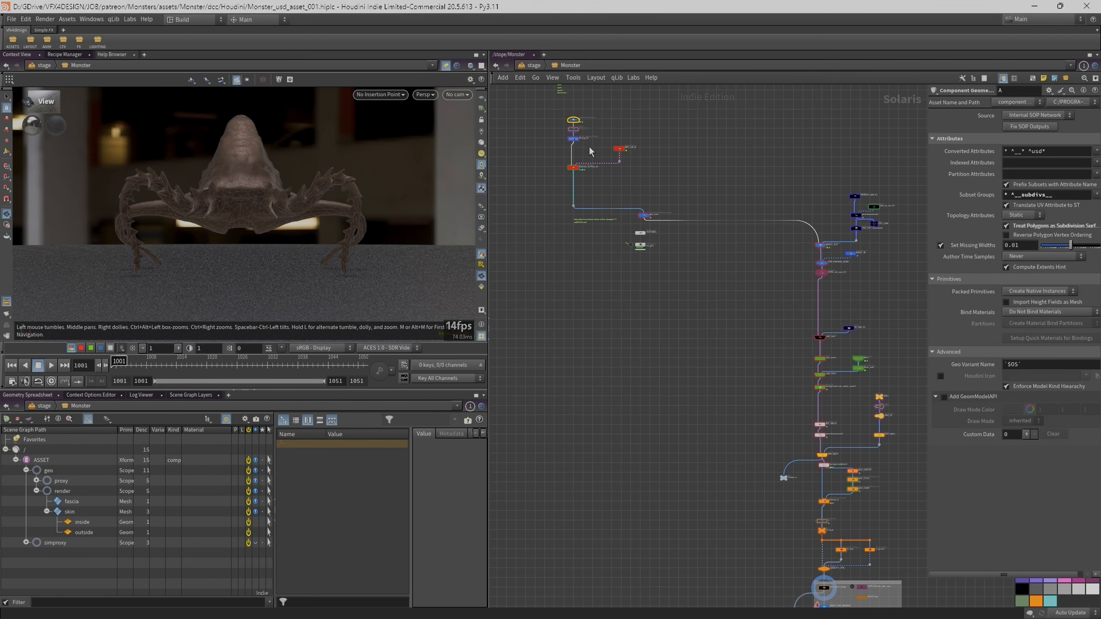
middle_drag(697, 369, 640, 321)
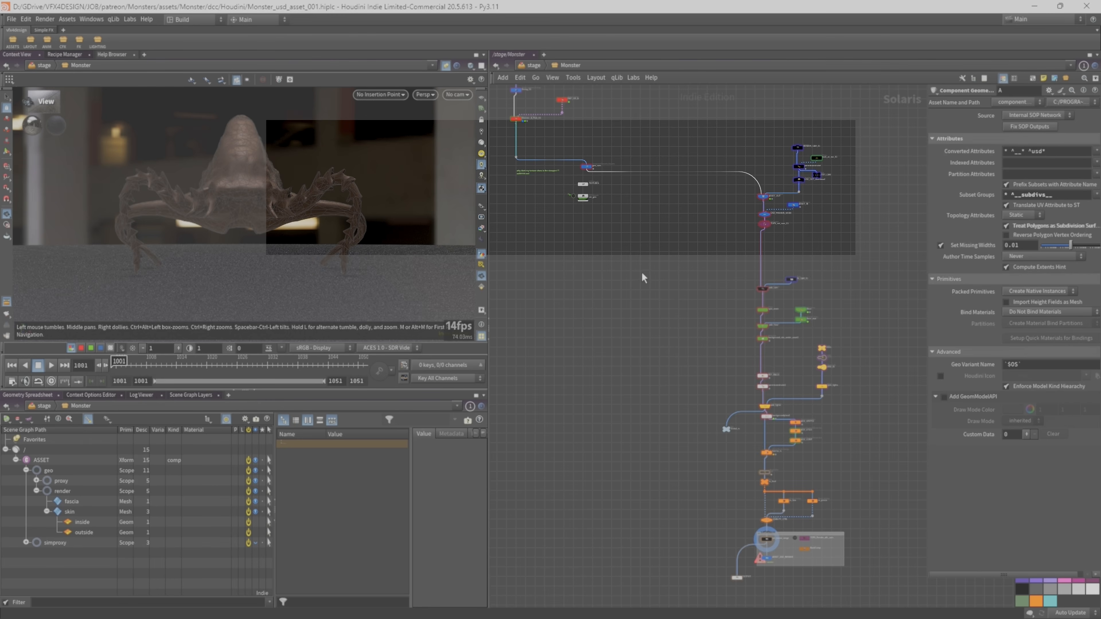
middle_drag(642, 279, 652, 306)
scroll(652, 307, down, 1)
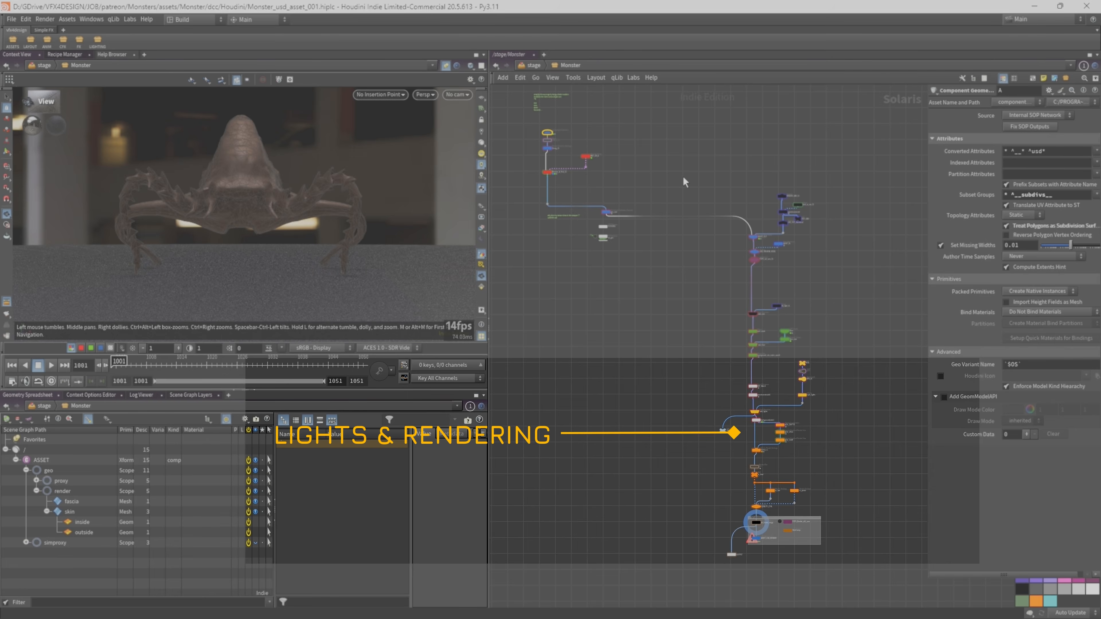
Select the Monster A geometry and material branch, from Component Geometry A through Monster_A_Pink_01 and MAT_LIB_A, and widen the parameter area.
scroll(611, 157, up, 8)
scroll(757, 261, up, 5)
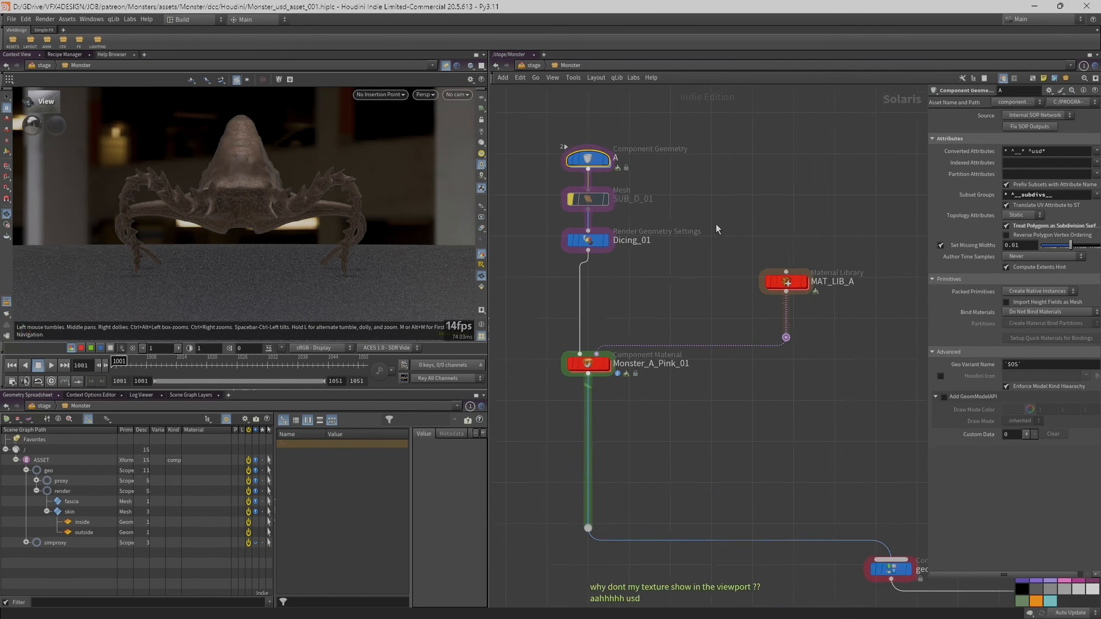
scroll(711, 207, up, 4)
scroll(691, 221, down, 3)
drag(504, 111, 865, 476)
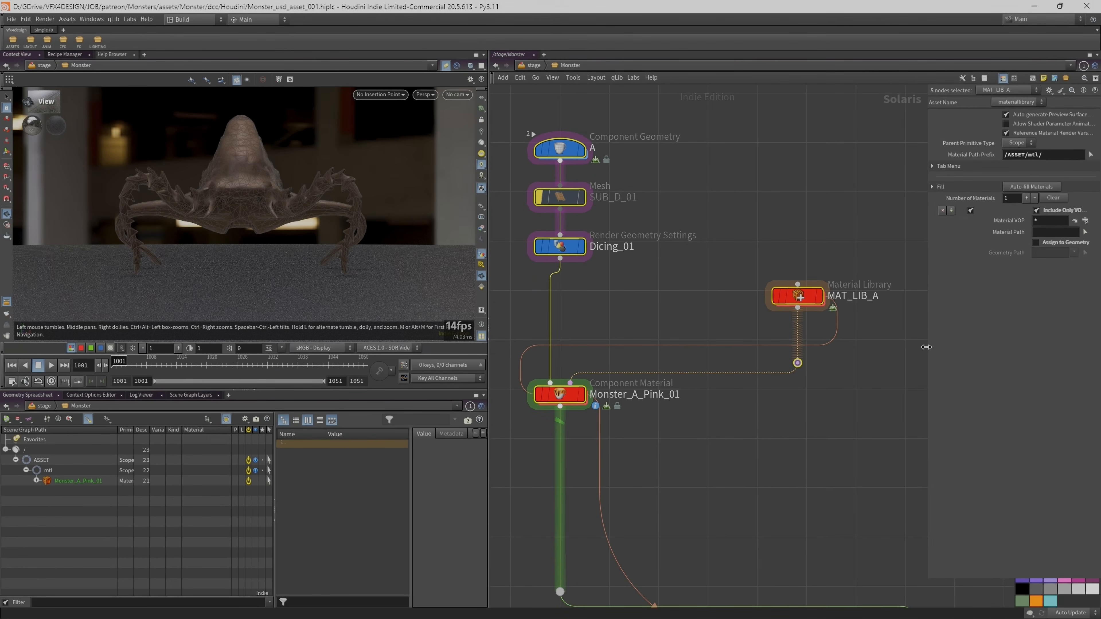
drag(926, 347, 892, 349)
scroll(728, 239, up, 3)
scroll(713, 258, down, 4)
Review the parameters of Component Geometry A, the SUB_D_01 mesh and the Dicing_01 render geometry settings, widening the parameter area further.
click(605, 196)
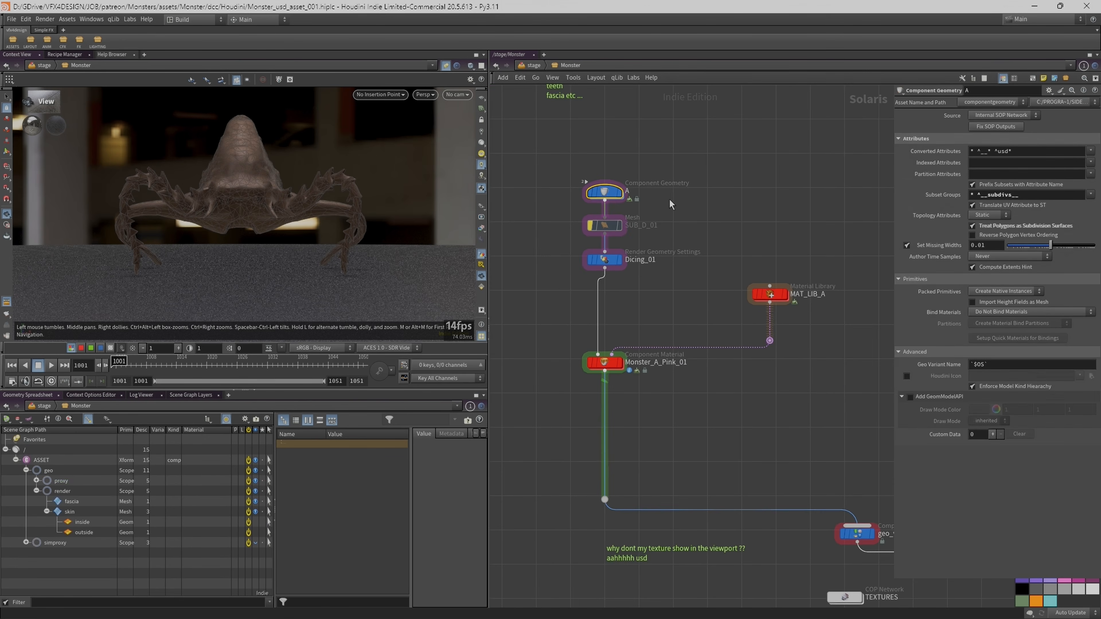
scroll(681, 198, up, 1)
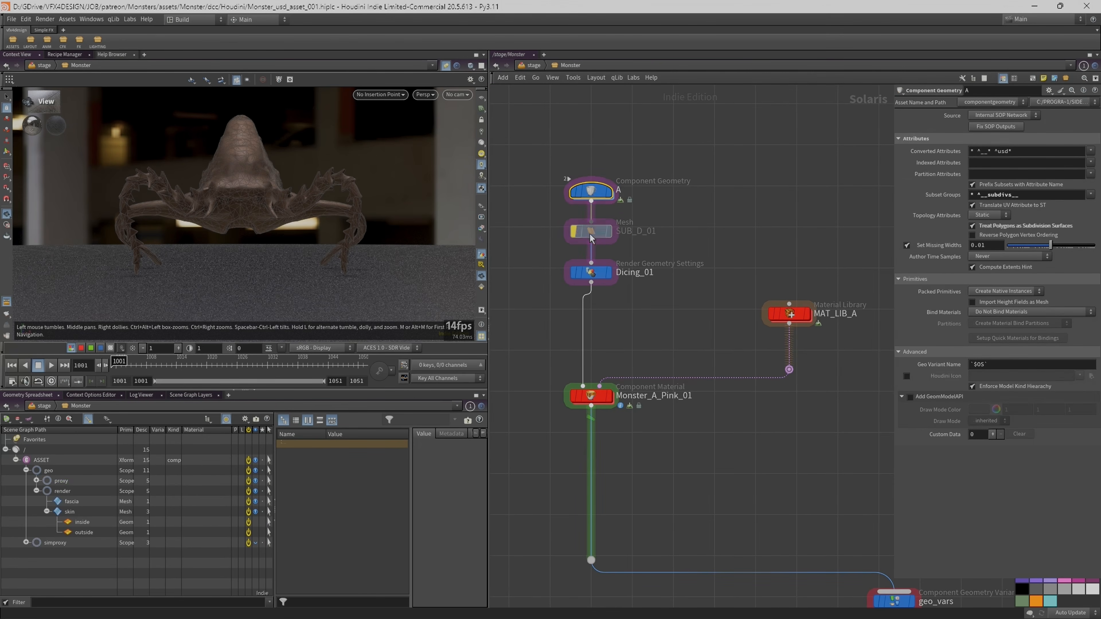
drag(590, 233, 587, 227)
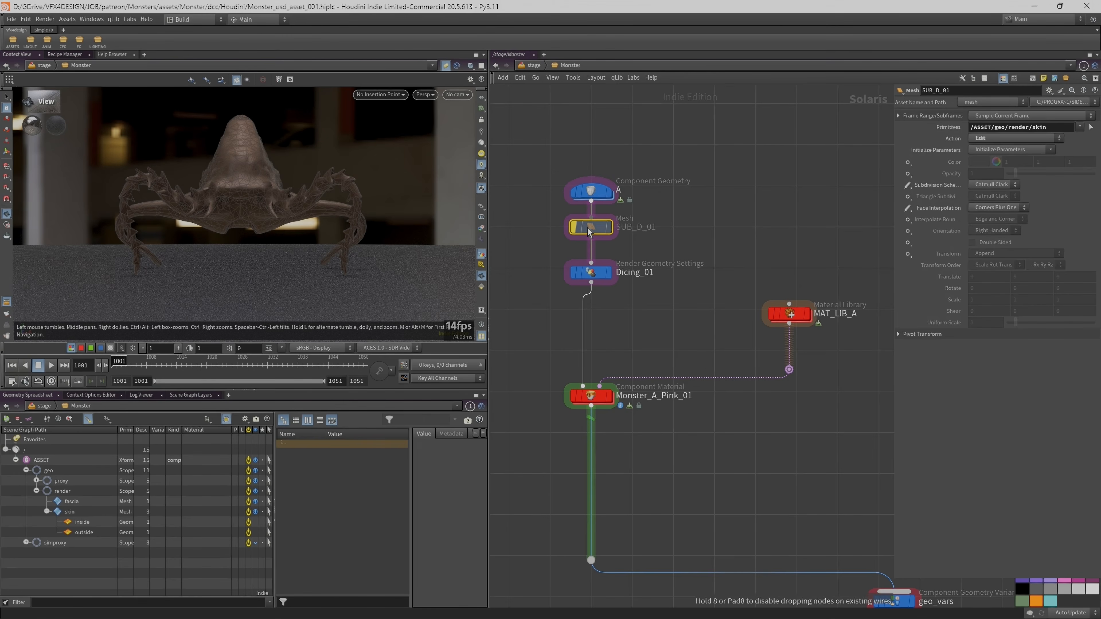
click(593, 272)
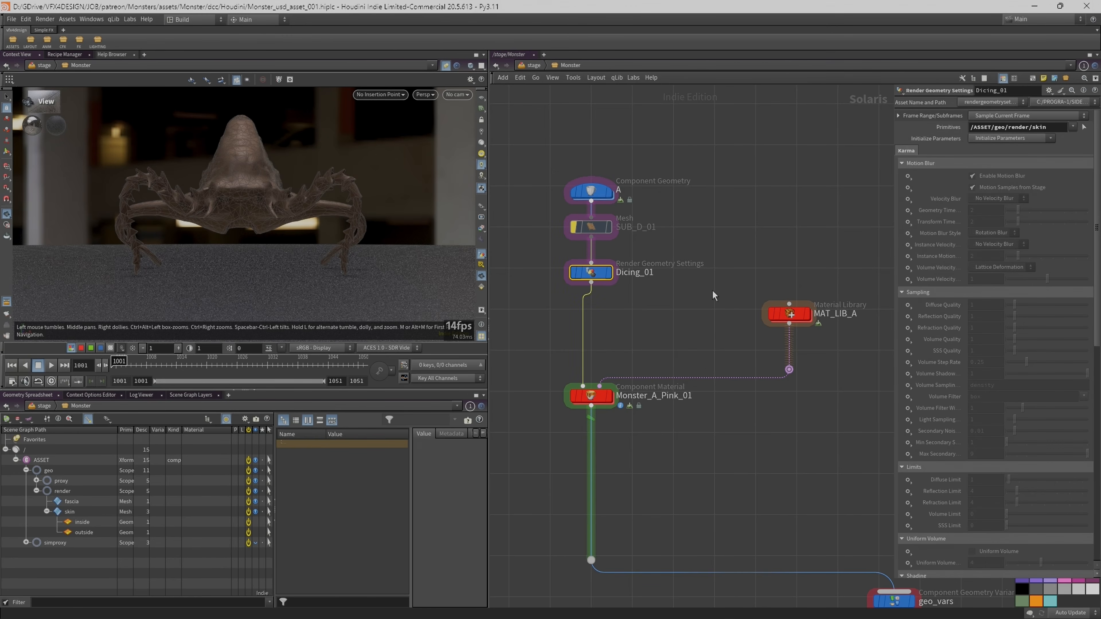
drag(890, 142, 810, 151)
mouse_move(610, 229)
Display Component Geometry A in the viewport and highlight the A, SUB_D_01 and Dicing_01 nodes as a group.
click(592, 192)
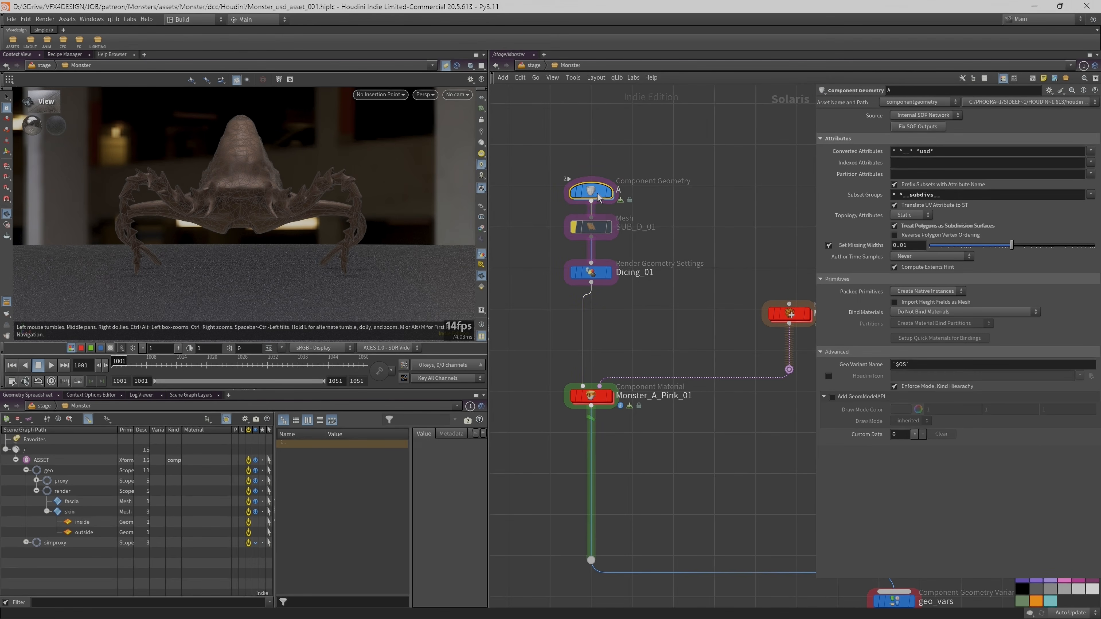
mouse_move(598, 191)
click(618, 170)
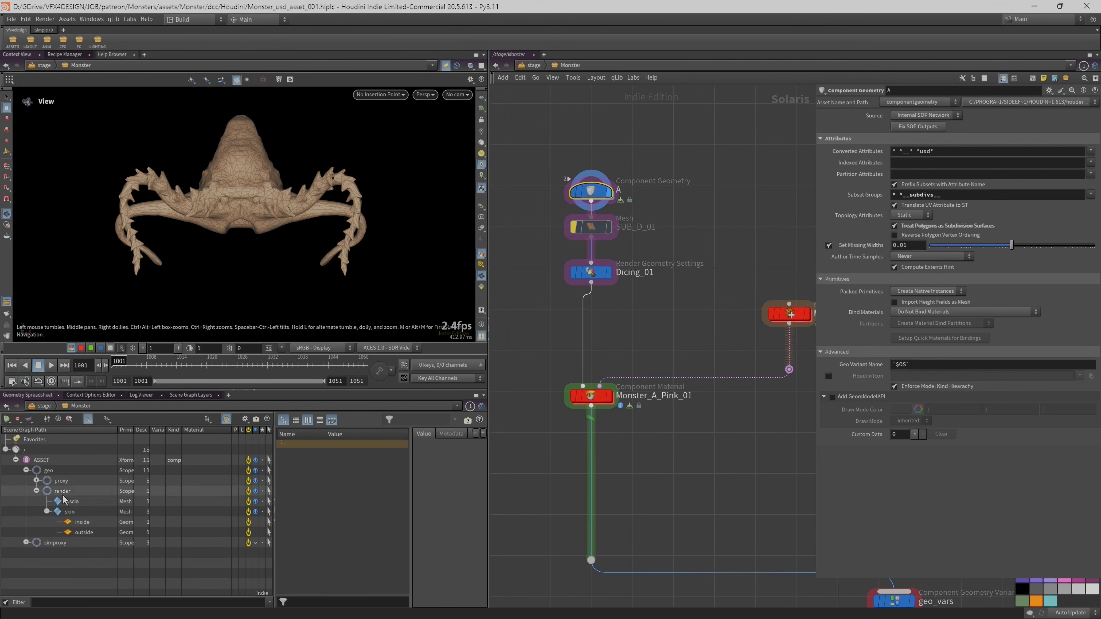
mouse_move(579, 189)
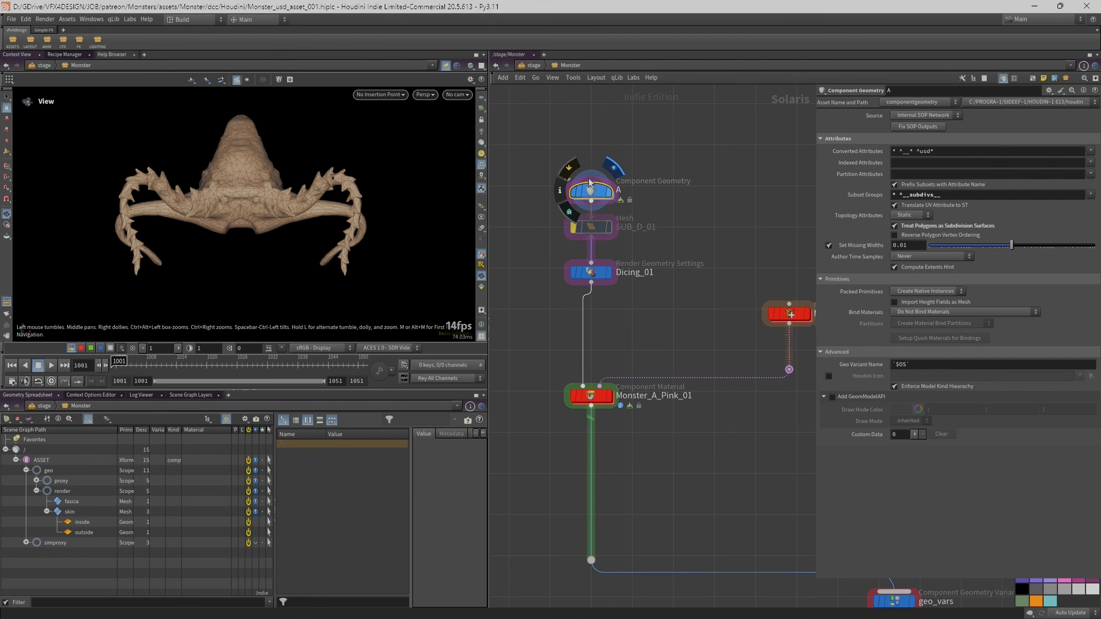
drag(520, 129, 631, 303)
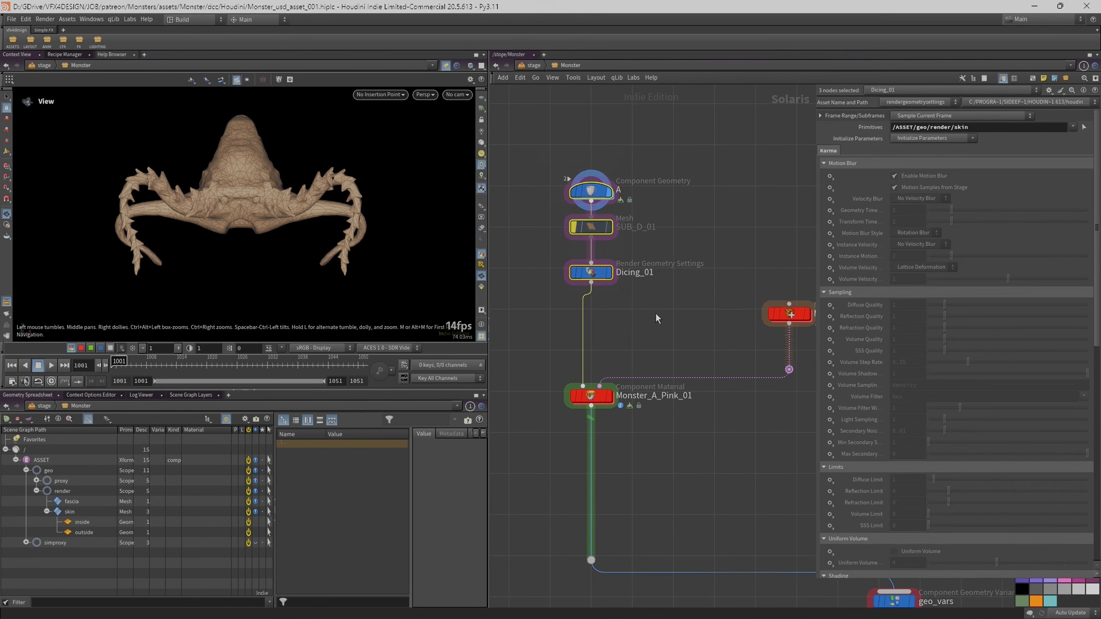
click(626, 309)
mouse_move(580, 265)
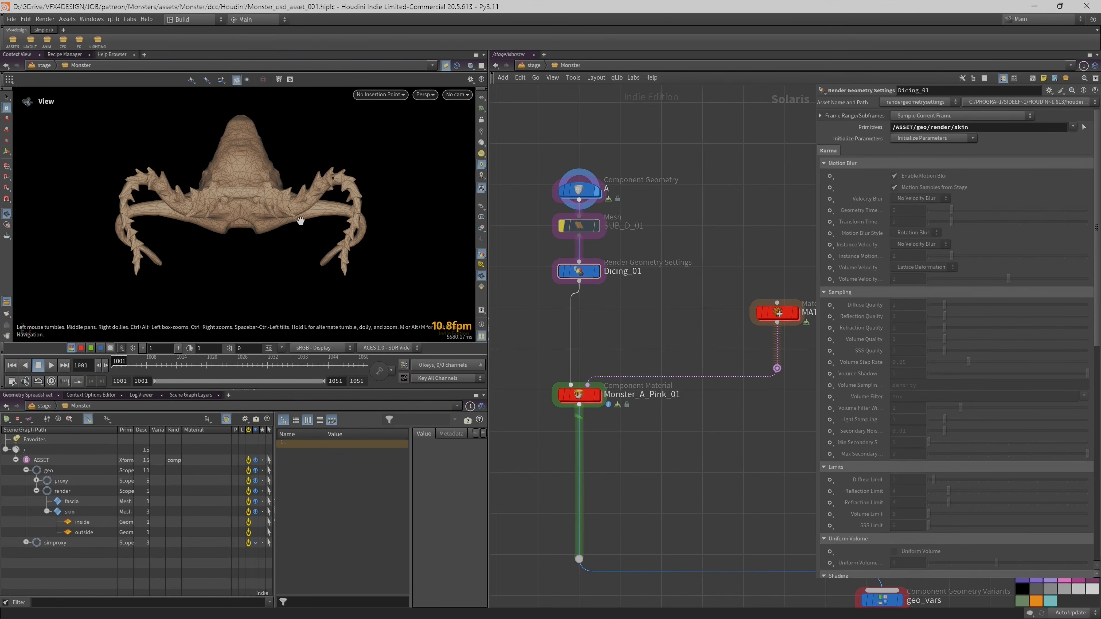
Examine monster A's wireframed body and legs in the viewport from a closer, rotated angle.
drag(228, 170, 275, 185)
scroll(299, 184, up, 4)
middle_drag(305, 184, 271, 201)
scroll(270, 202, up, 3)
right_drag(262, 234, 211, 227)
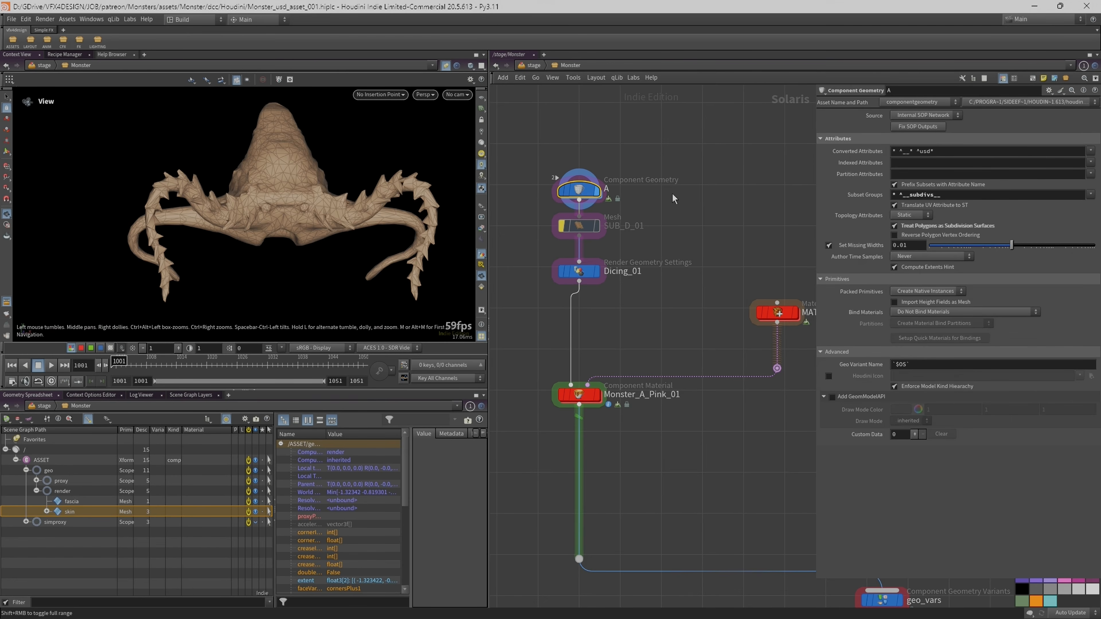
Inside the MAT_LIB_A material library, move Asset_Mat_01_template away from Monster_A_Pink_01 and return to the Monster network.
middle_drag(724, 209, 684, 209)
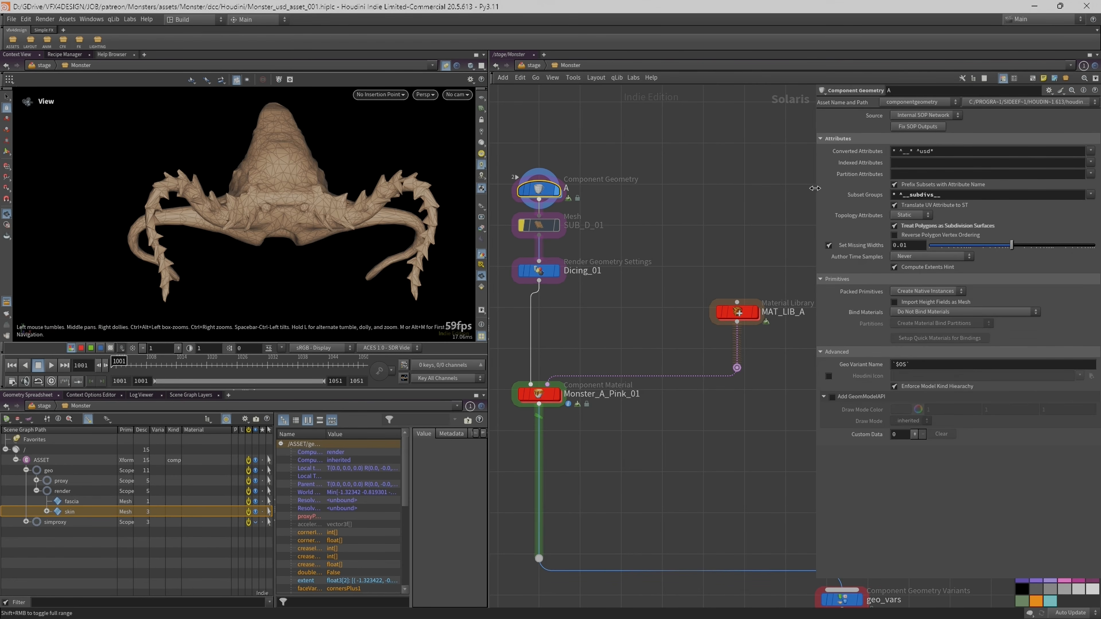
drag(815, 188, 858, 185)
drag(745, 320, 742, 316)
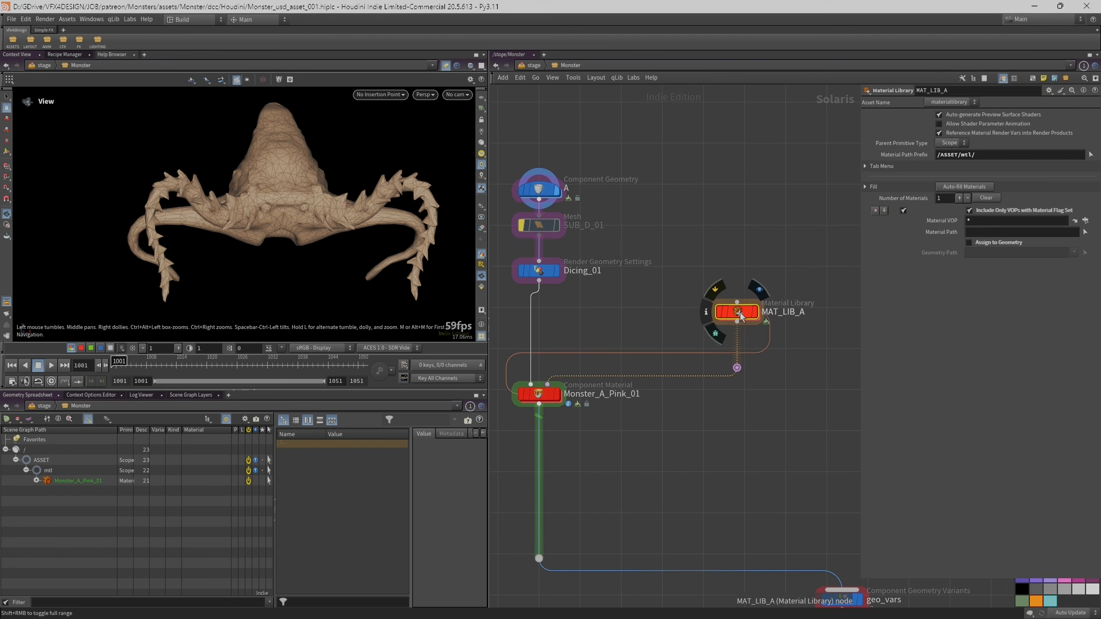
double_click(740, 316)
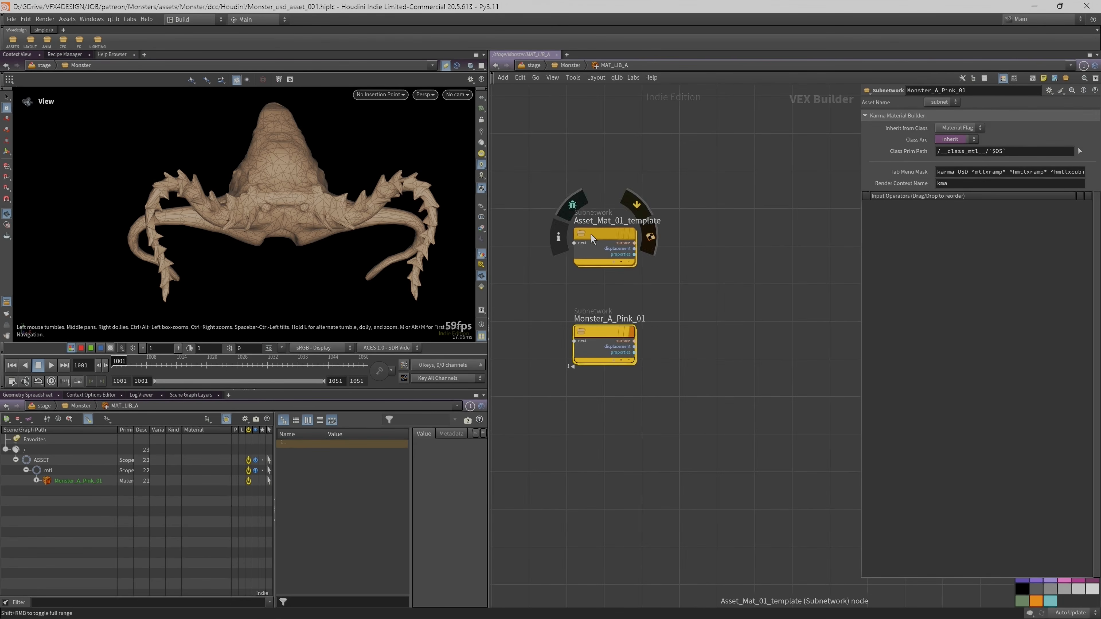
drag(579, 247, 729, 182)
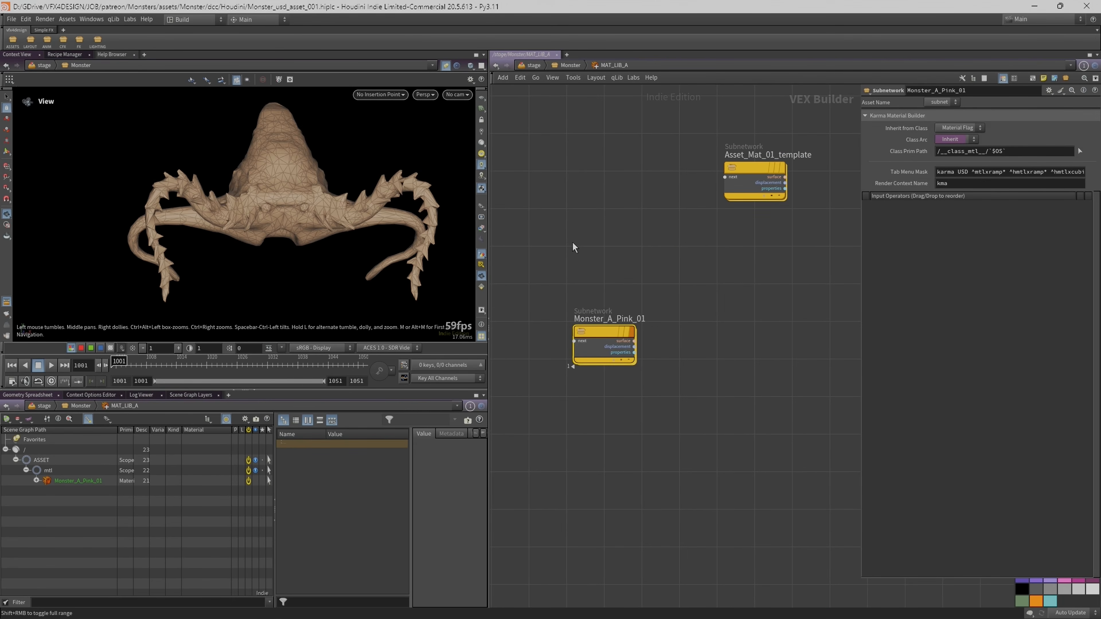
key(u)
Review the Monster_A_Pink_01 component material's assignment settings and follow the network past geo_vars to the camera, background and lighting nodes.
click(544, 399)
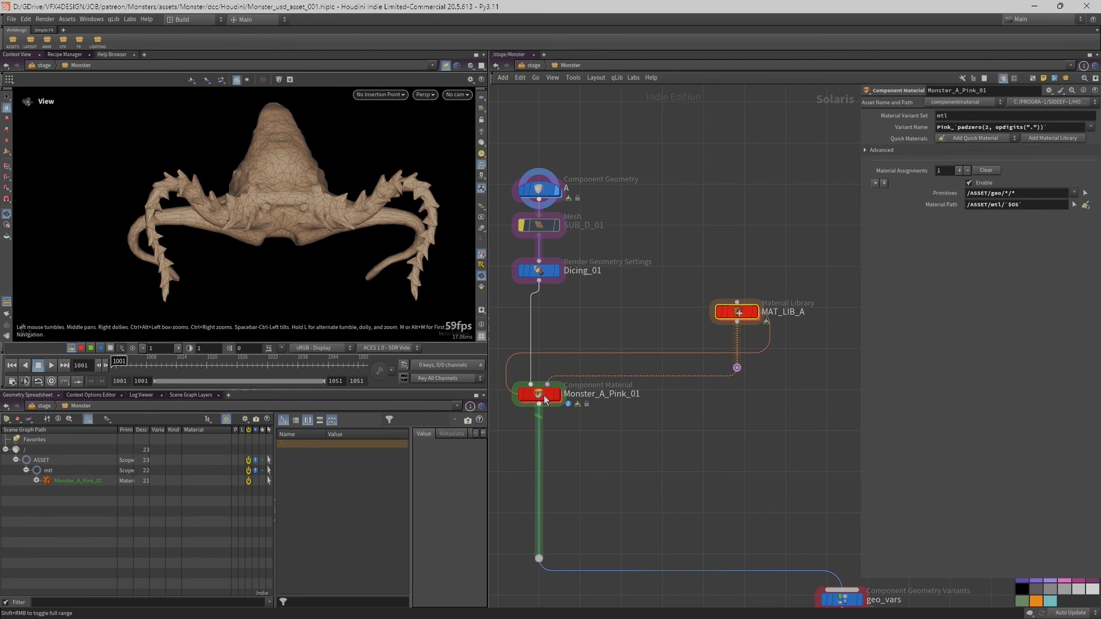
middle_drag(662, 468, 647, 324)
scroll(646, 324, down, 6)
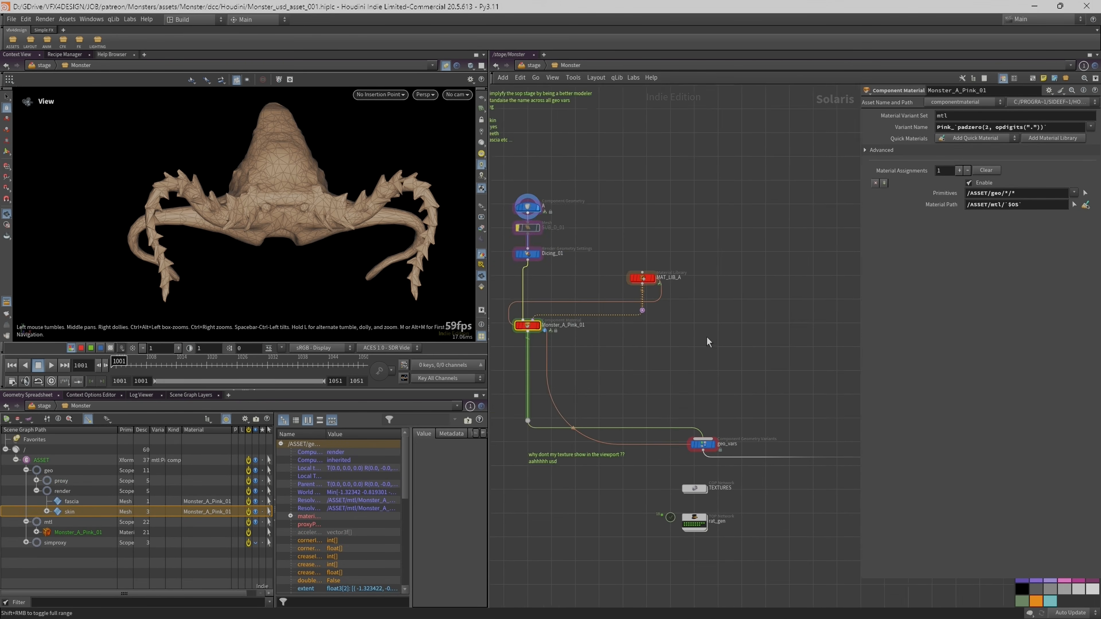
scroll(708, 342, down, 3)
drag(561, 240, 699, 361)
middle_drag(740, 350, 518, 282)
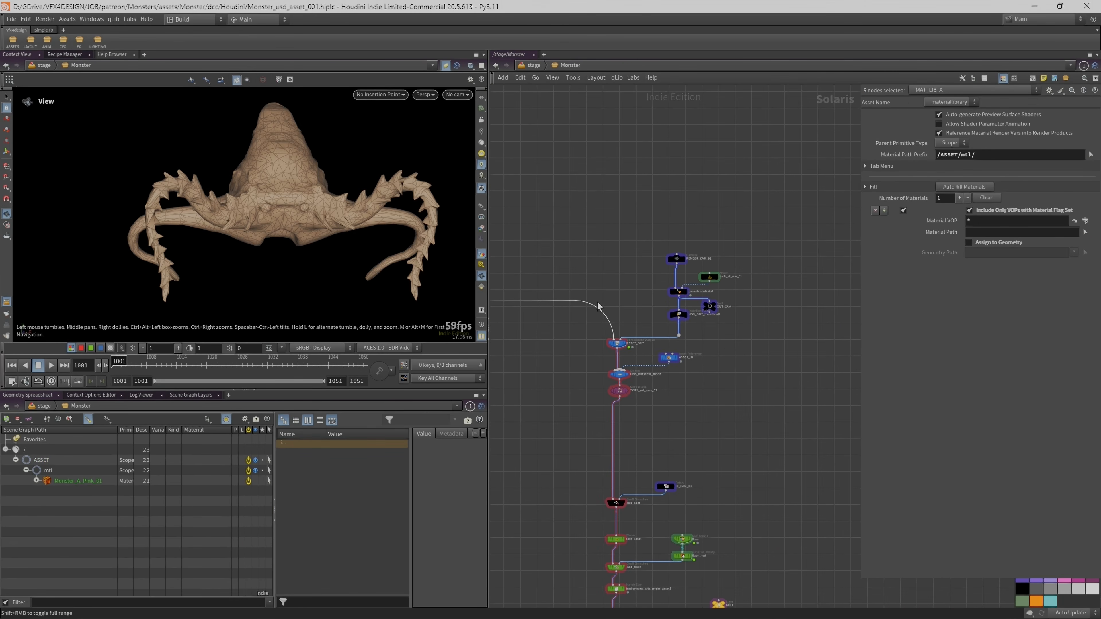
middle_drag(693, 459, 701, 117)
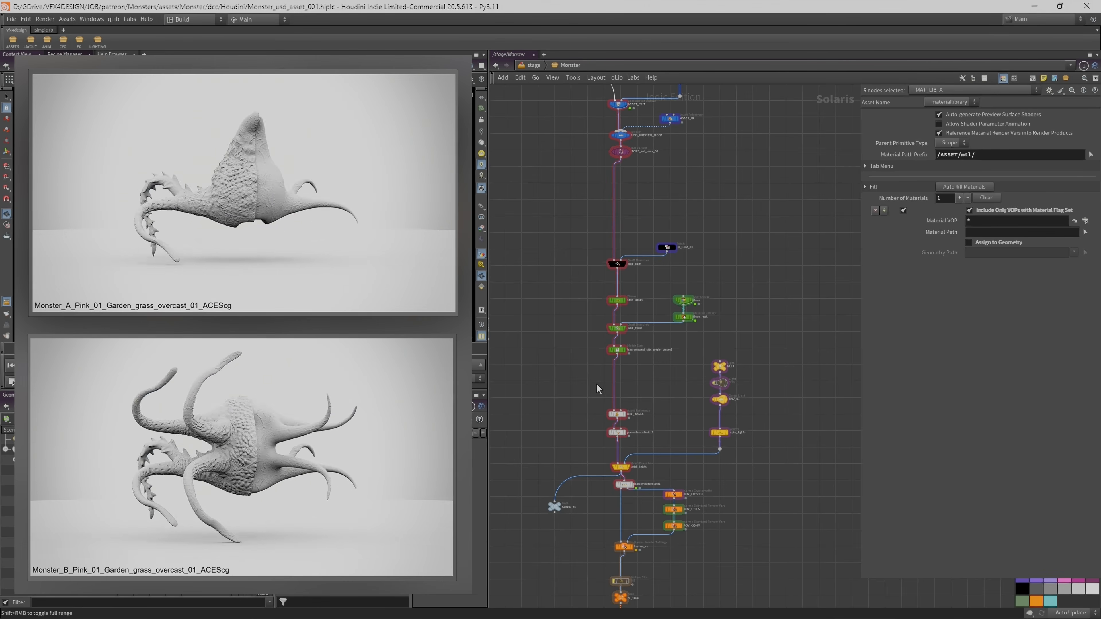
Examine the render section of the Monster network, from the lights and AOV nodes through karma_rs and QUALITY_CTRL to the TOPS RENDERS group.
scroll(622, 291, up, 2)
scroll(763, 468, down, 1)
middle_drag(763, 464, 722, 262)
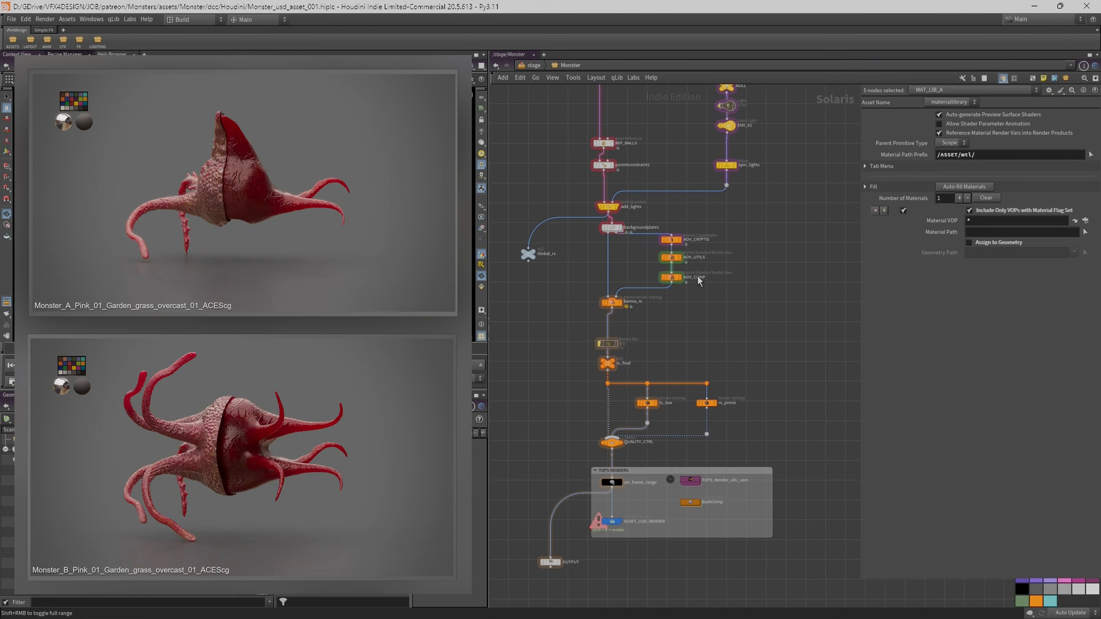
scroll(683, 277, up, 2)
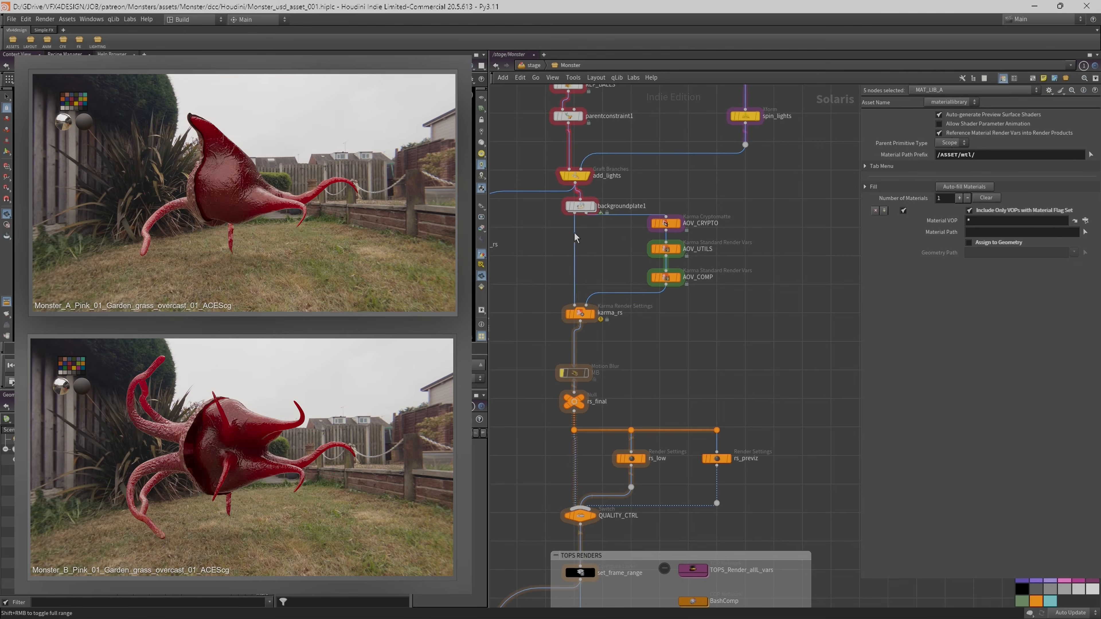
middle_drag(679, 399, 719, 283)
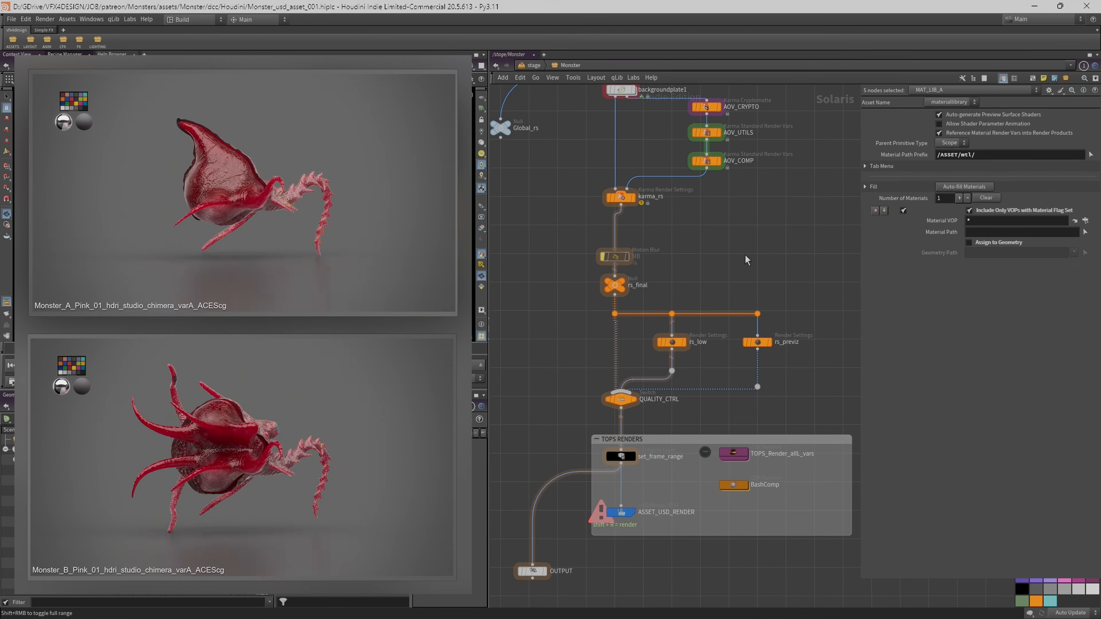
scroll(785, 386, down, 3)
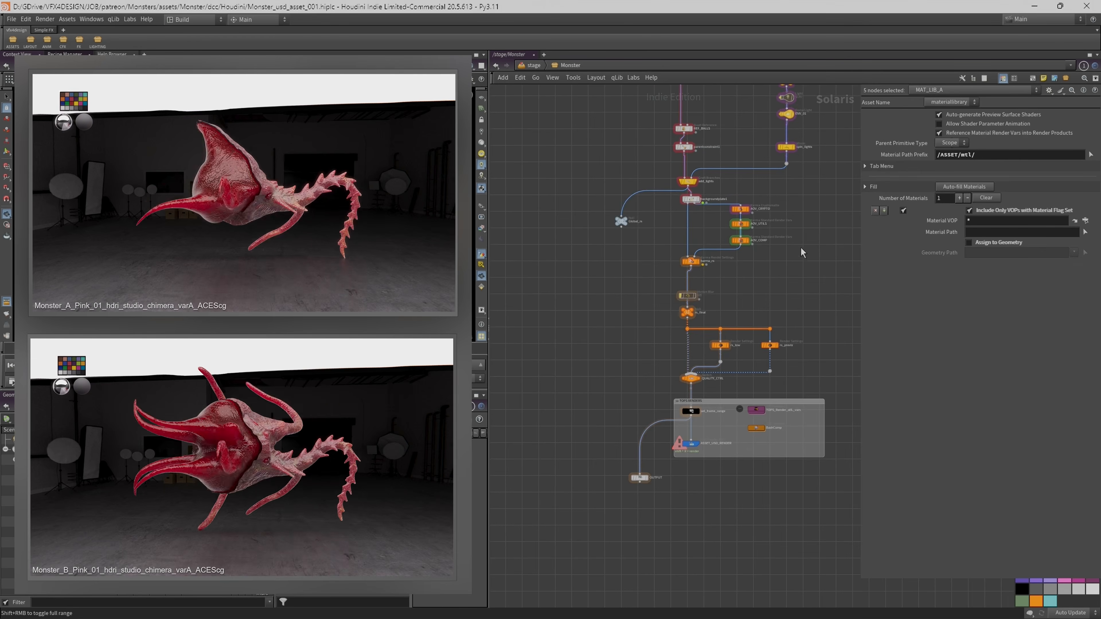
scroll(799, 182, up, 2)
middle_drag(797, 177, 737, 305)
mouse_move(762, 416)
middle_down()
mouse_move(778, 387)
mouse_move(777, 323)
middle_up()
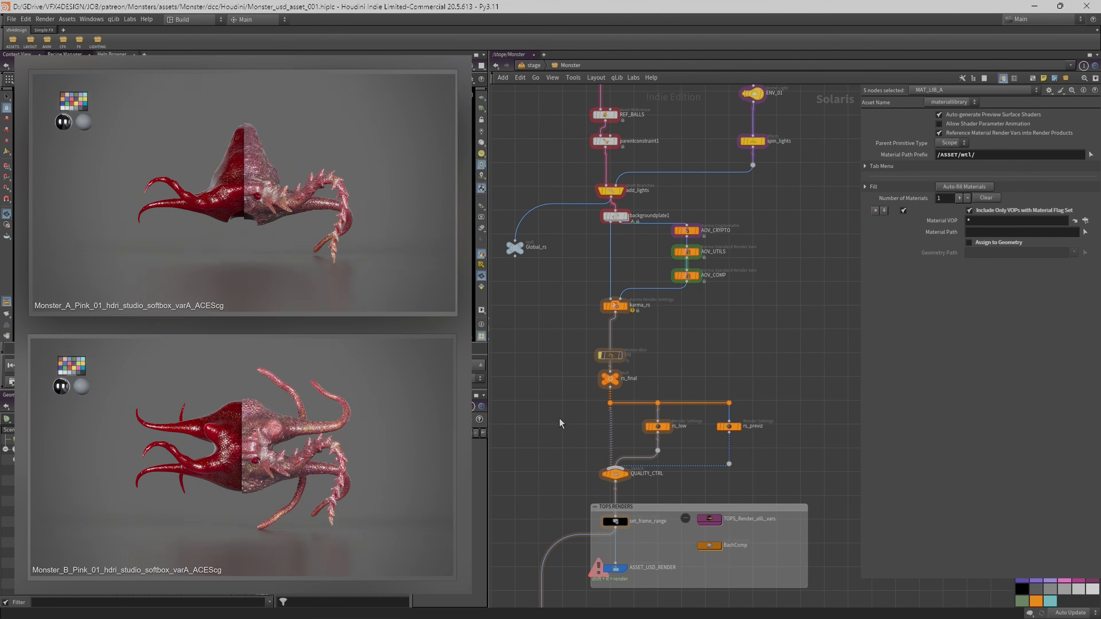
Review the frame range settings of the set_frame_range node in the TOPS RENDERS group.
scroll(617, 434, up, 3)
click(668, 500)
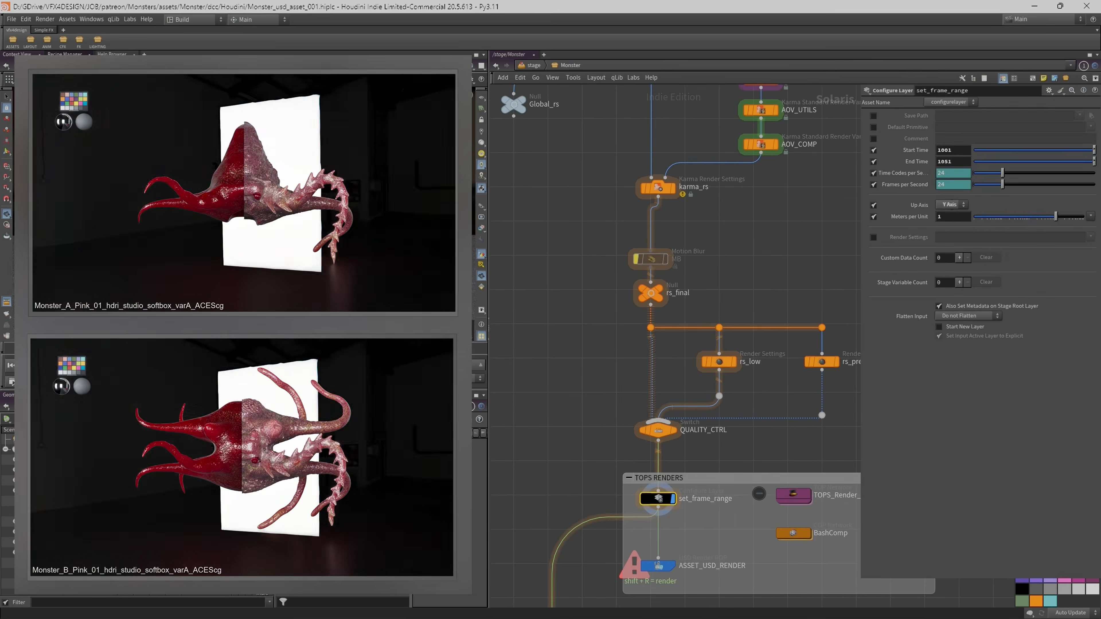
click(461, 116)
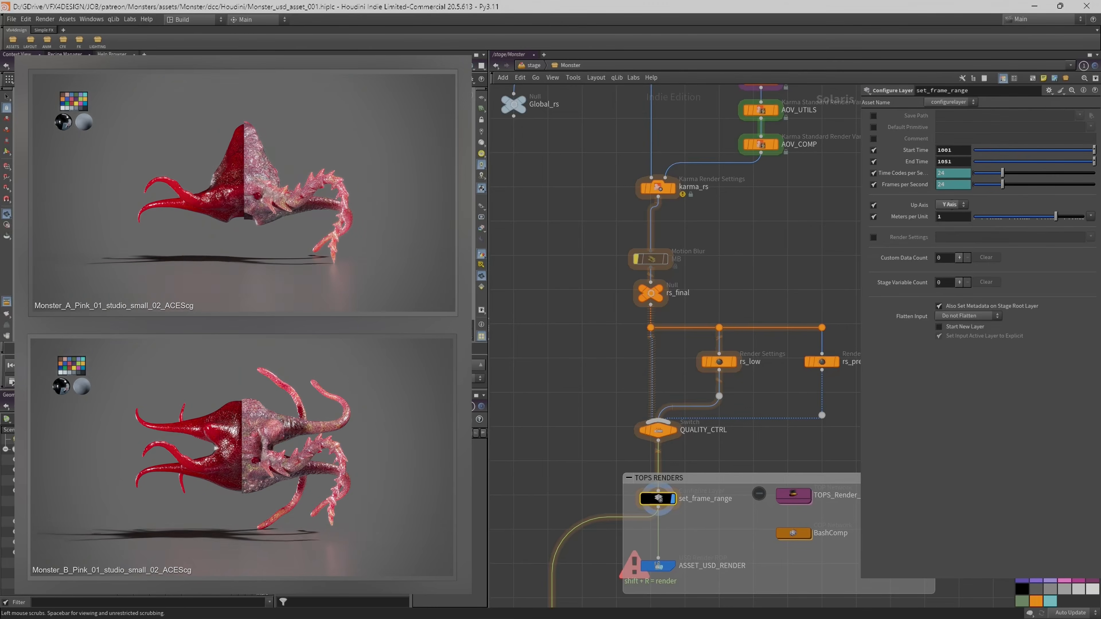
Try cooking the output node of TOPS_Render_allL_vars, cancel the save prompt, and widen the parameter pane to reveal all cook controls.
middle_drag(771, 452, 697, 365)
click(719, 407)
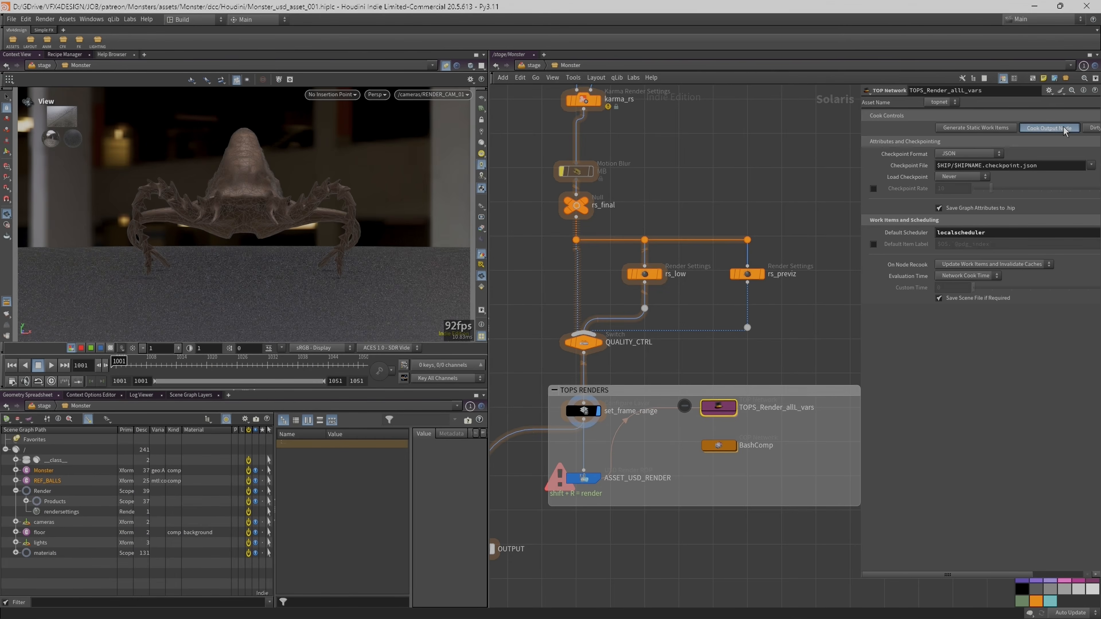
click(1065, 129)
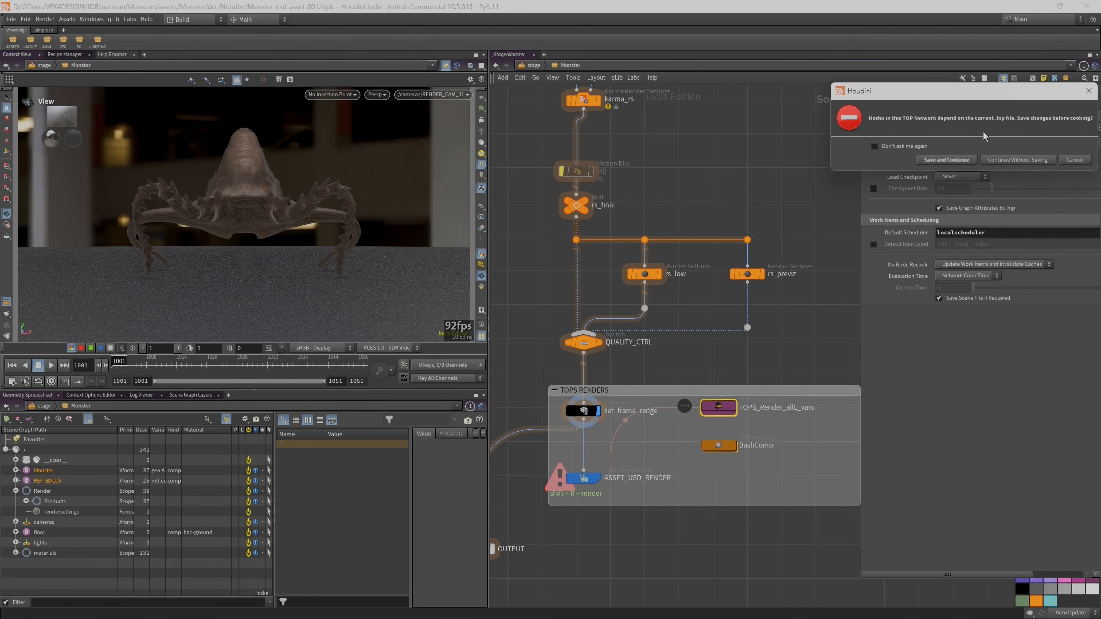
click(1062, 159)
drag(862, 190, 775, 187)
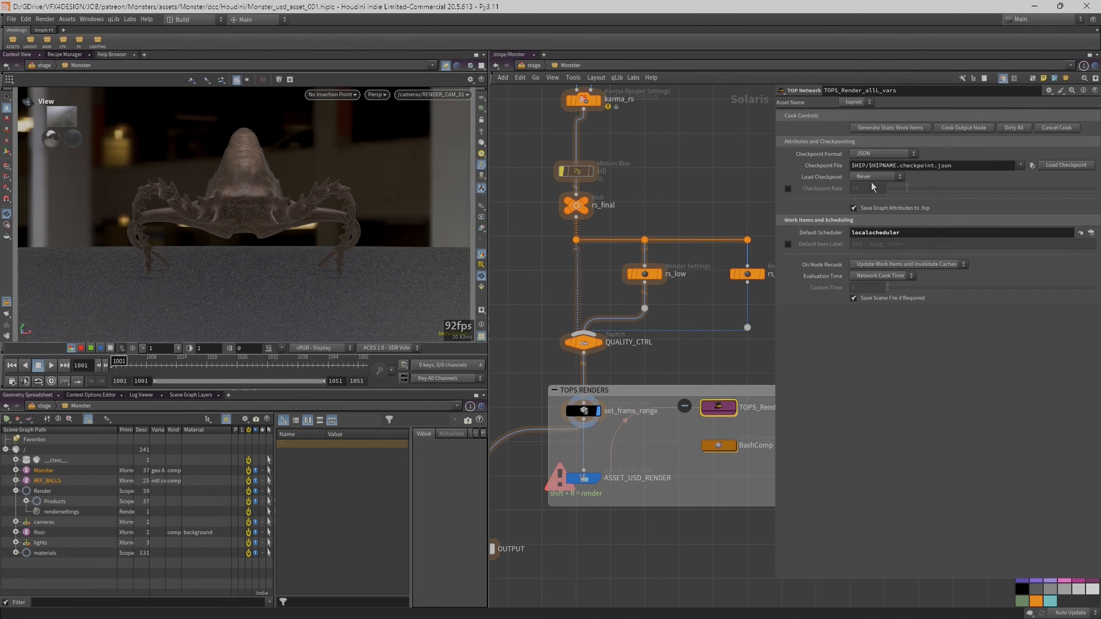
Preview the TOPS_Render_allL_vars work item setups in the viewport, scrubbing each through the frame range with the network pane widened again.
click(704, 415)
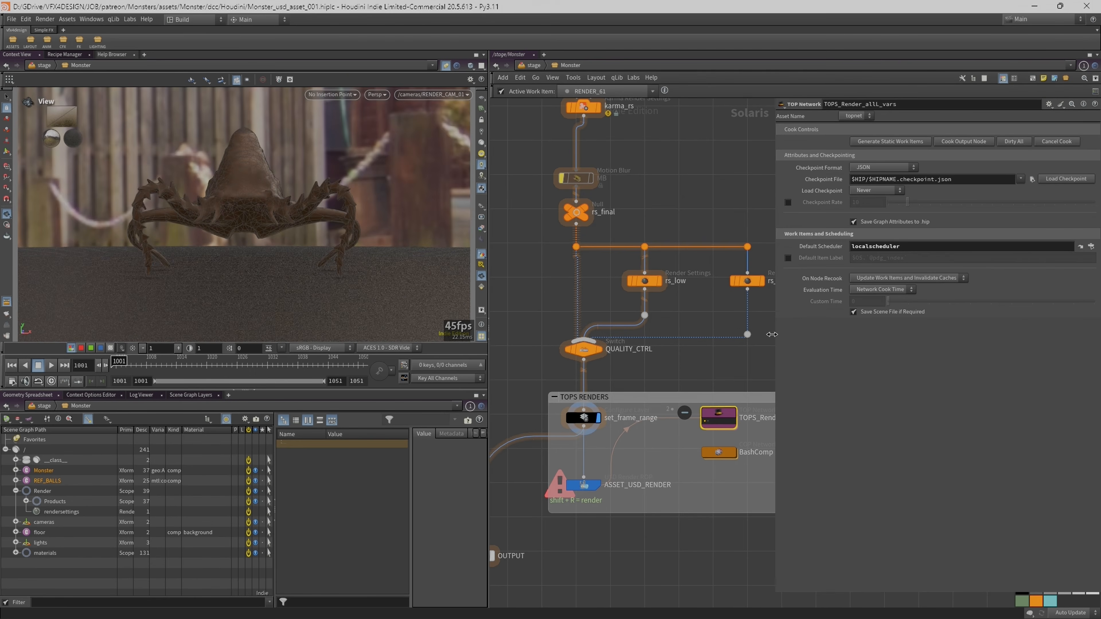
drag(775, 334, 836, 335)
drag(139, 368, 257, 367)
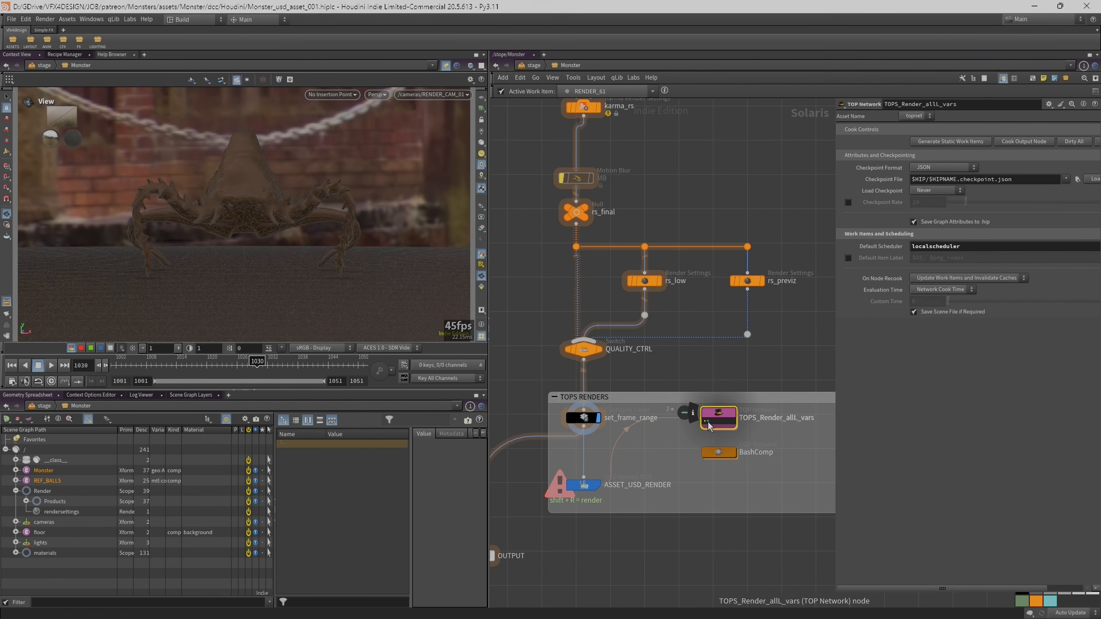
drag(116, 366, 365, 372)
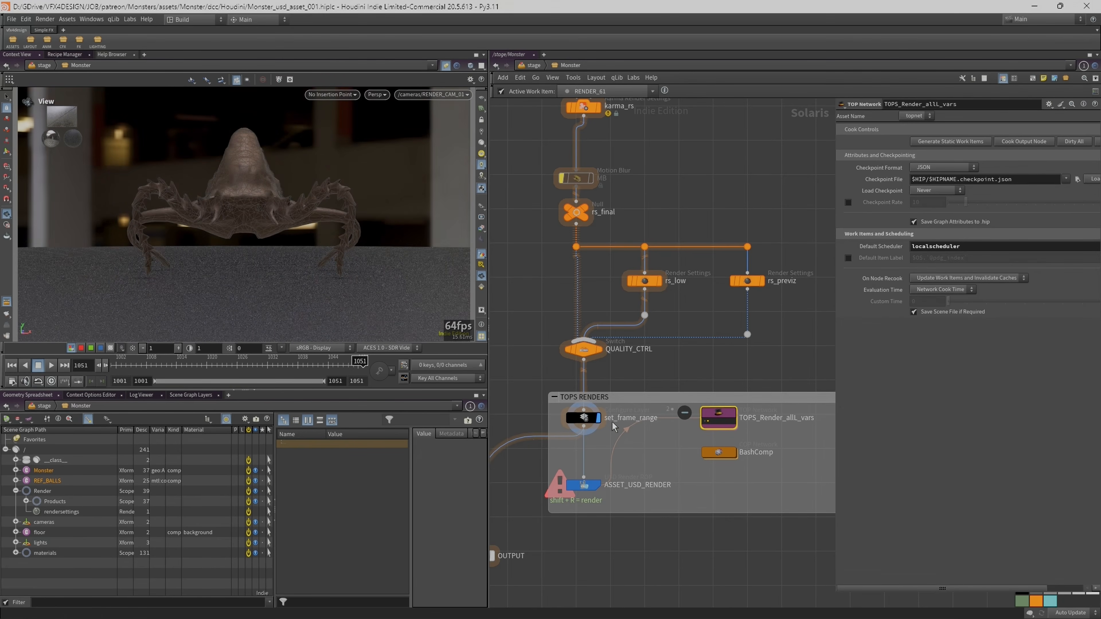
Set the end time of set_frame_range to 1100 and preview the turntable by scrubbing and playing the extended range.
click(584, 419)
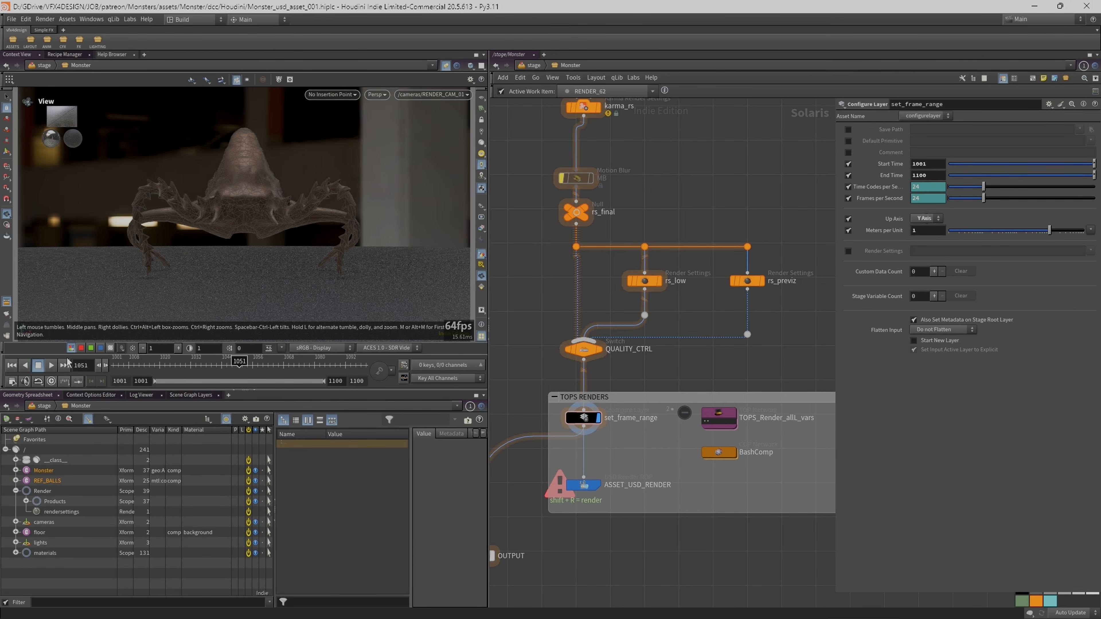
drag(135, 365, 104, 365)
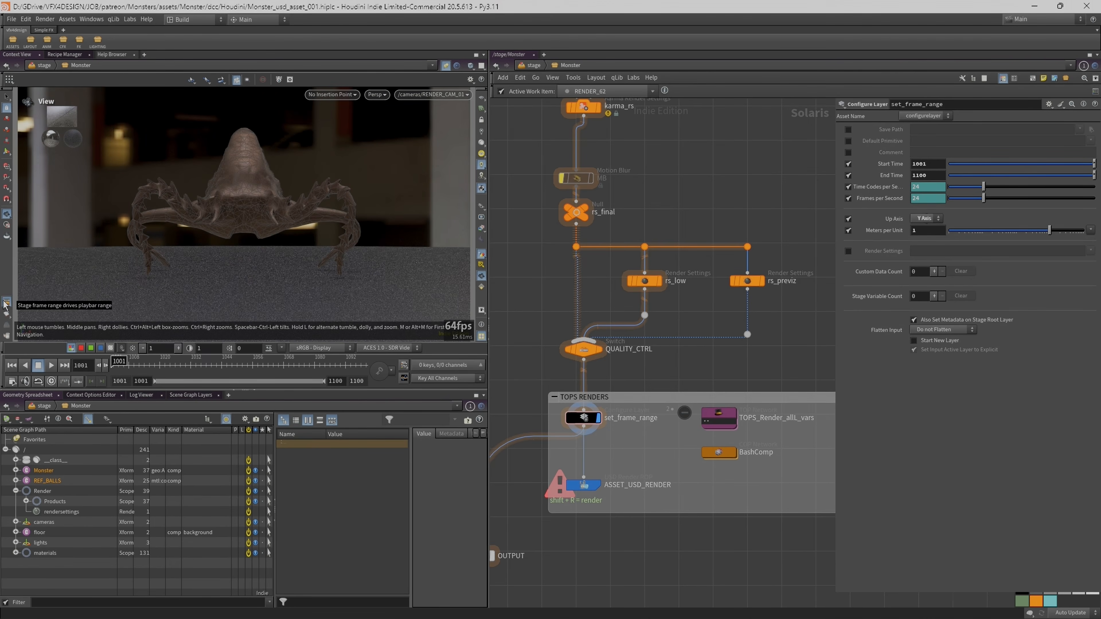
click(5, 302)
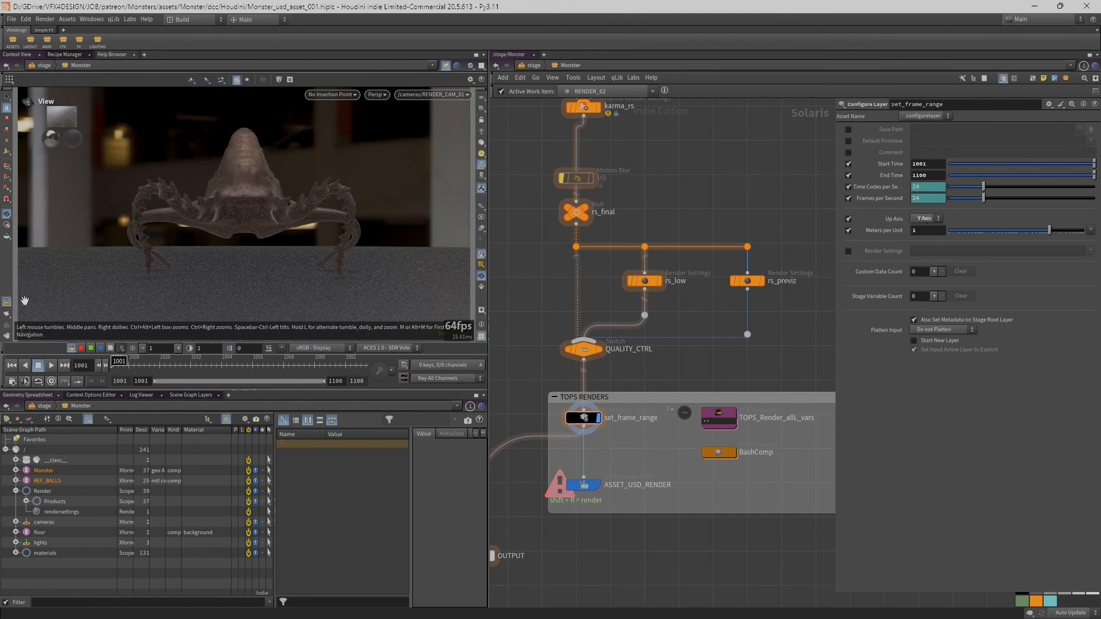
drag(112, 363, 377, 371)
click(51, 365)
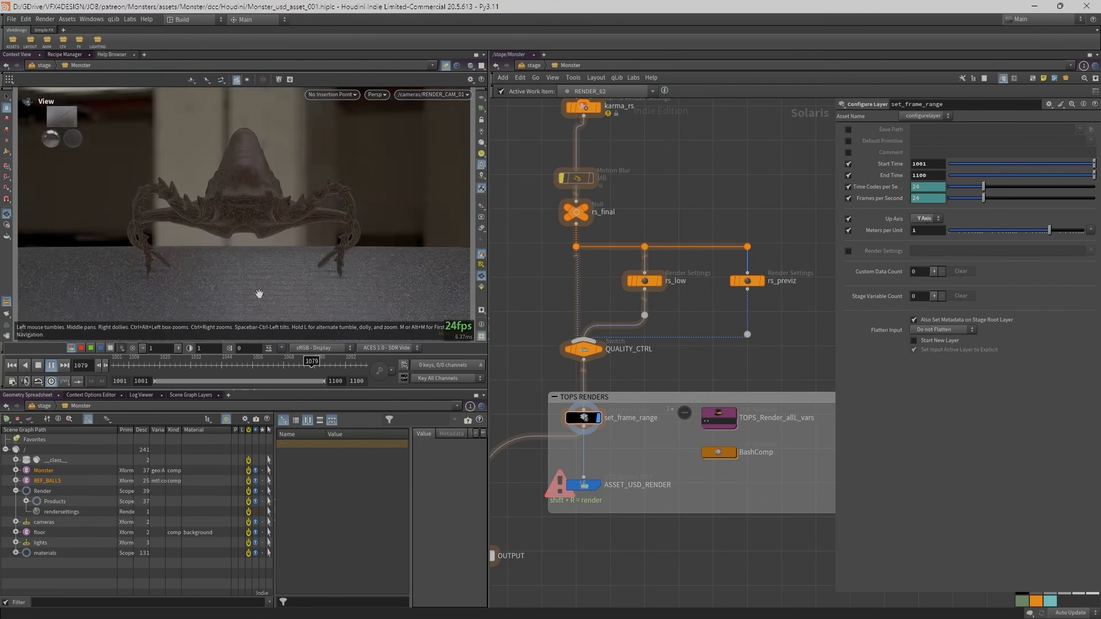
drag(147, 374, 111, 373)
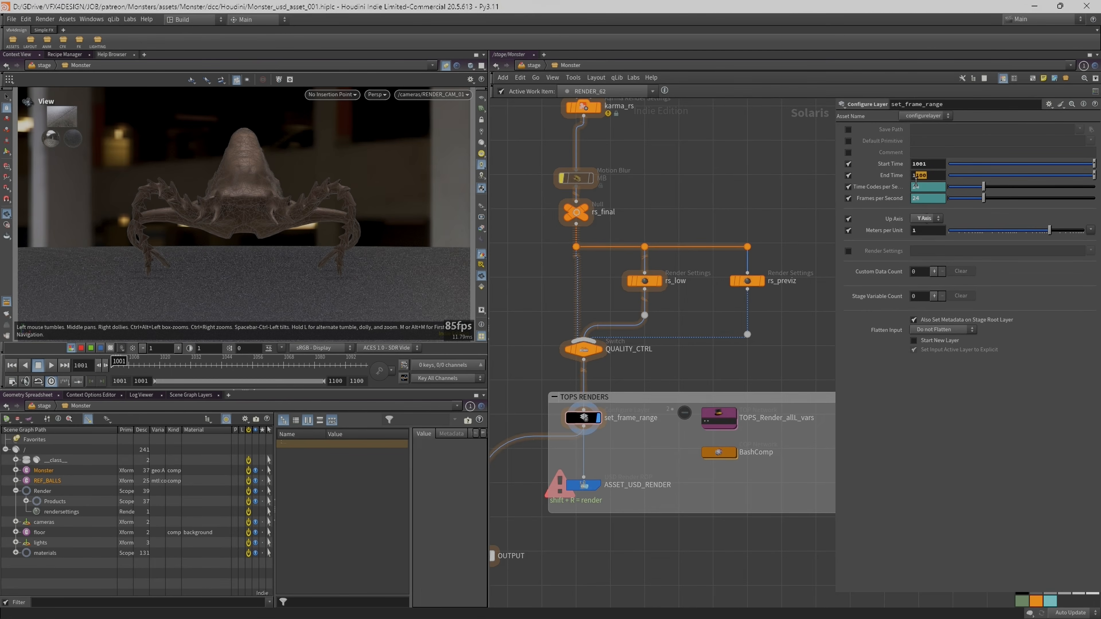
Set the end time of set_frame_range to 1500 and play back the longer turntable briefly.
key(Return)
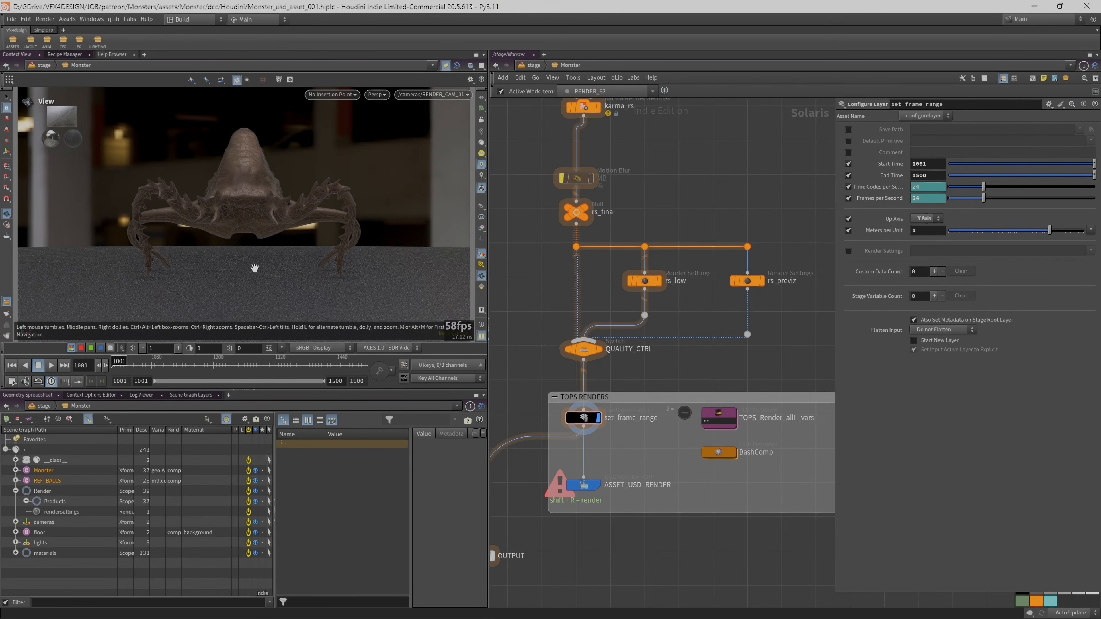
click(47, 367)
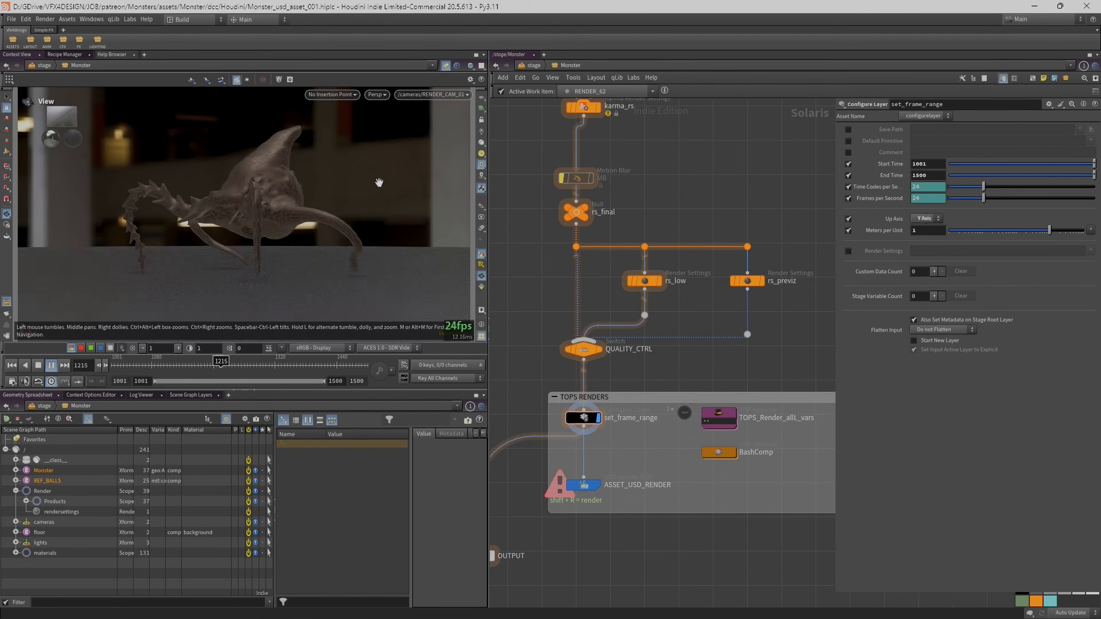
click(52, 366)
Set the end time of set_frame_range to 1050, preview the turntable, and return the timeline to frame 1001.
drag(927, 176, 914, 175)
text(050)
key(Return)
click(51, 365)
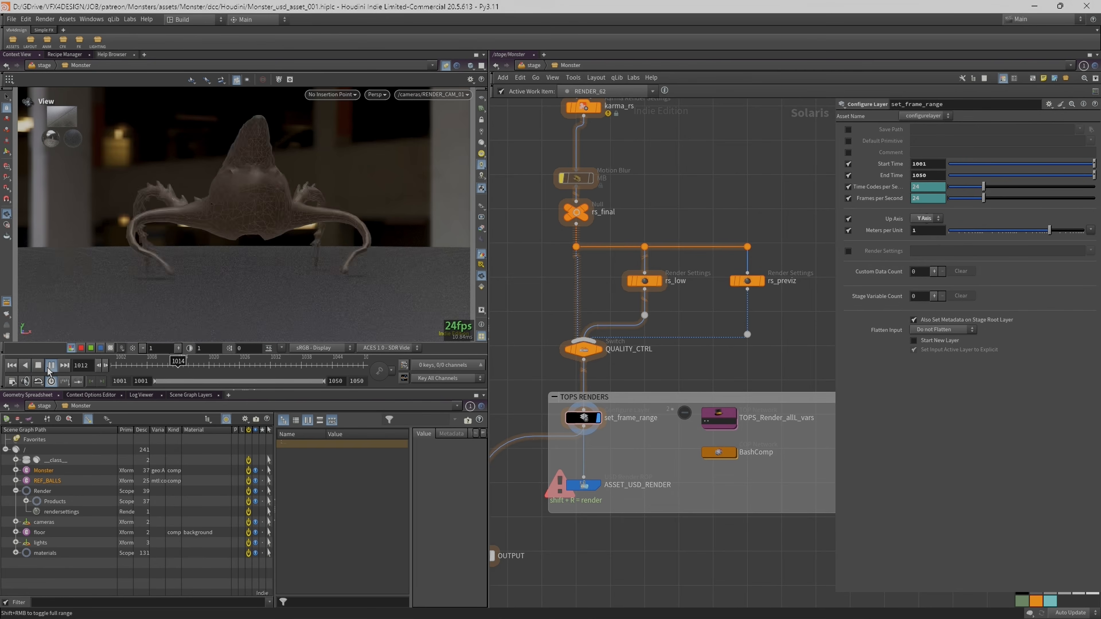
click(47, 368)
drag(120, 369, 302, 371)
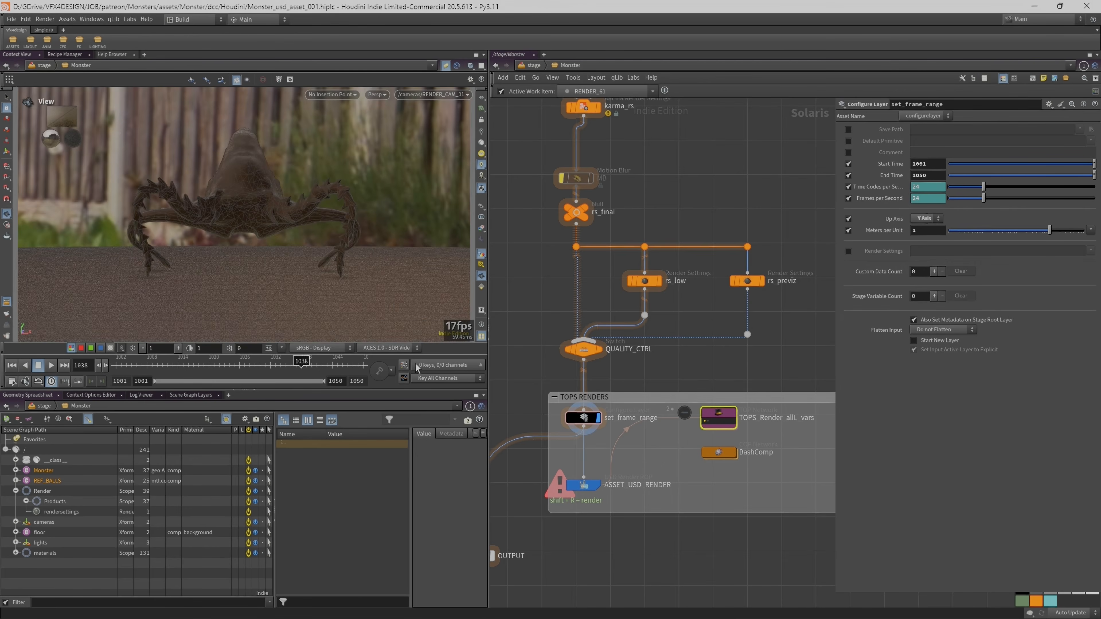
mouse_move(122, 370)
mouse_down()
mouse_move(153, 366)
mouse_move(104, 363)
mouse_up()
Return to the Monster A branch of the network, widen the network pane, and enter Component Geometry A.
scroll(765, 260, down, 3)
middle_drag(767, 188, 756, 280)
scroll(759, 280, down, 1)
scroll(727, 277, down, 4)
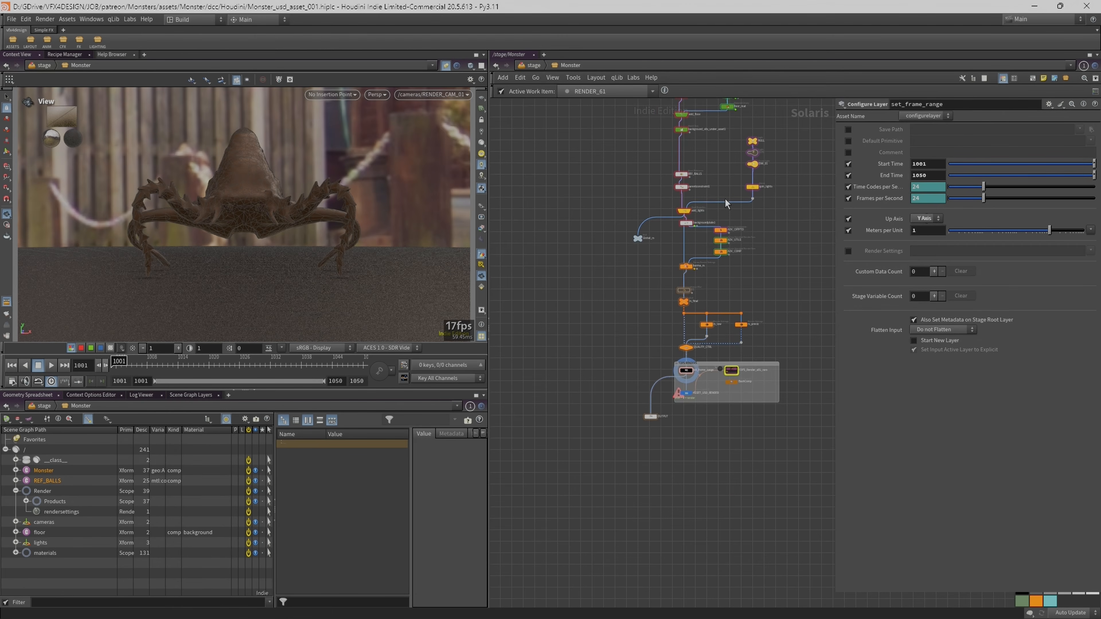
scroll(661, 373, up, 8)
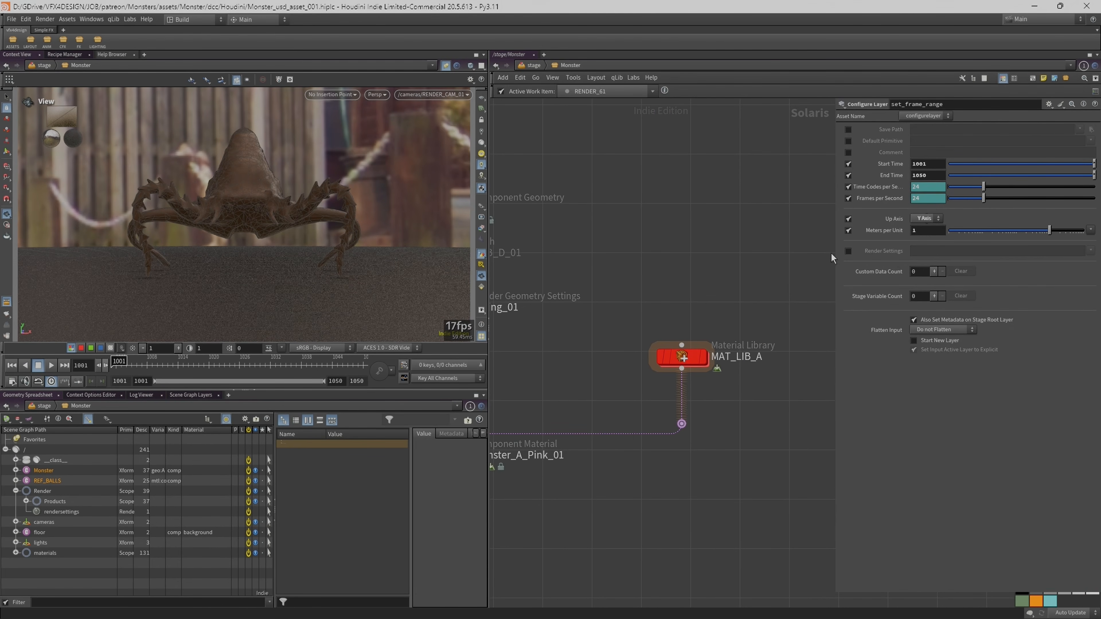
drag(834, 253, 885, 255)
middle_drag(645, 250, 746, 235)
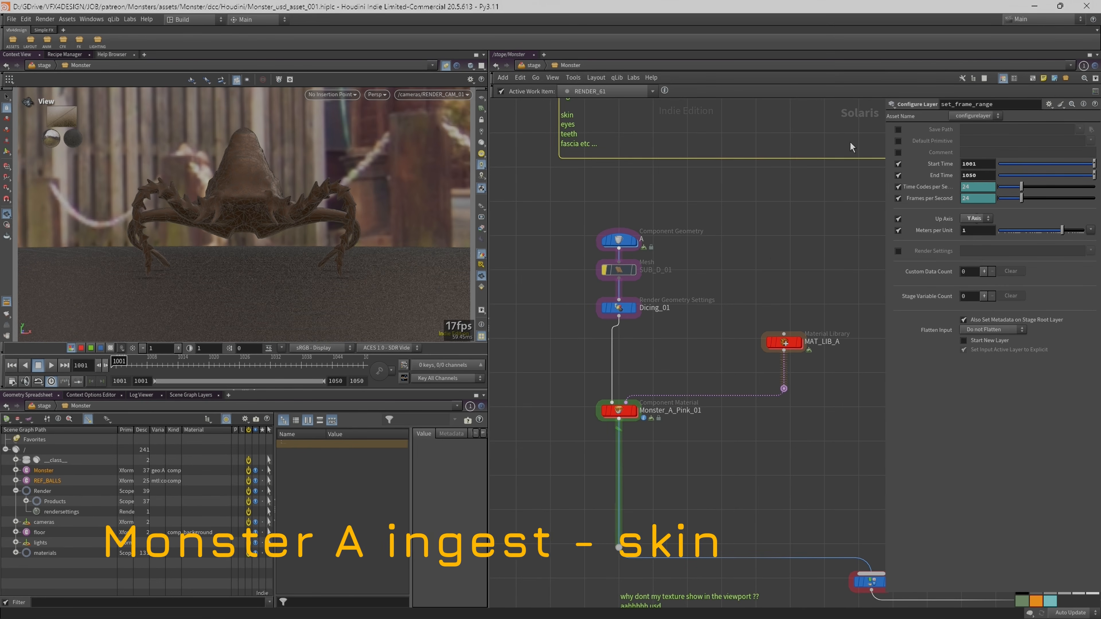
scroll(744, 223, down, 2)
click(593, 210)
scroll(593, 209, up, 2)
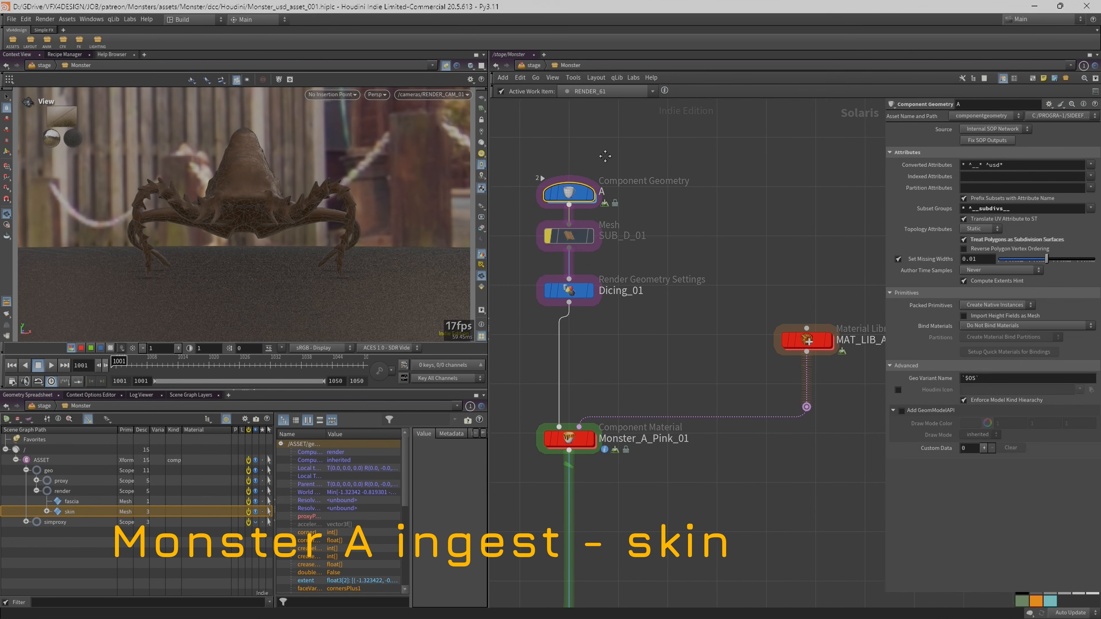
double_click(594, 186)
Bring component A's geometry network into view and unpin the viewport from the Monster stage so it shows the SOP geometry.
scroll(636, 178, down, 3)
middle_drag(636, 180, 651, 306)
scroll(644, 252, up, 1)
middle_drag(827, 196, 801, 177)
scroll(801, 175, up, 2)
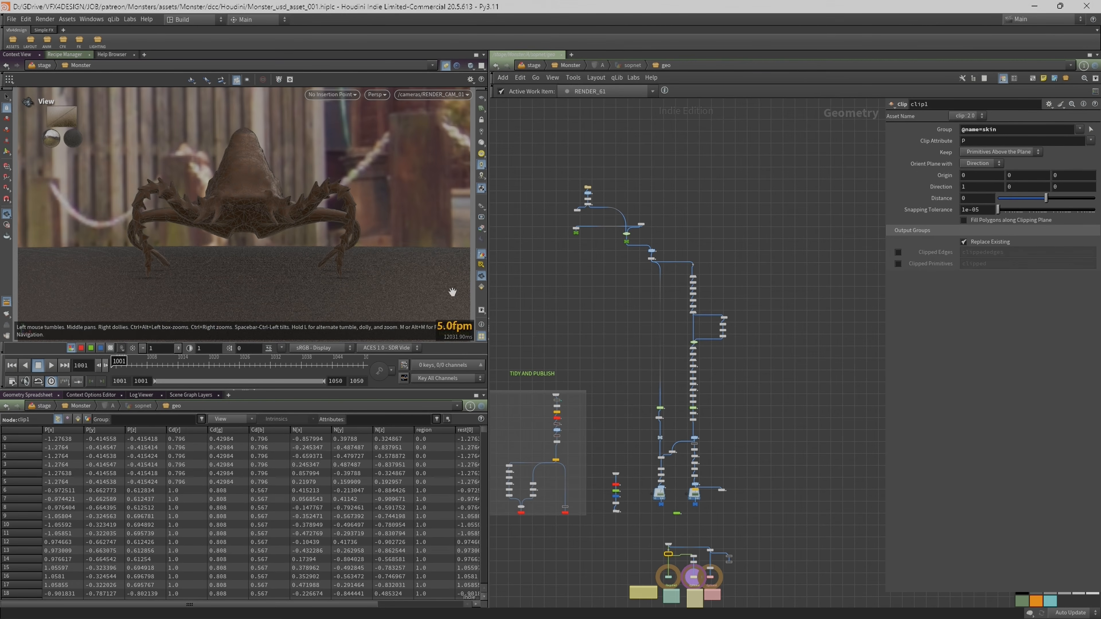
click(445, 66)
click(463, 108)
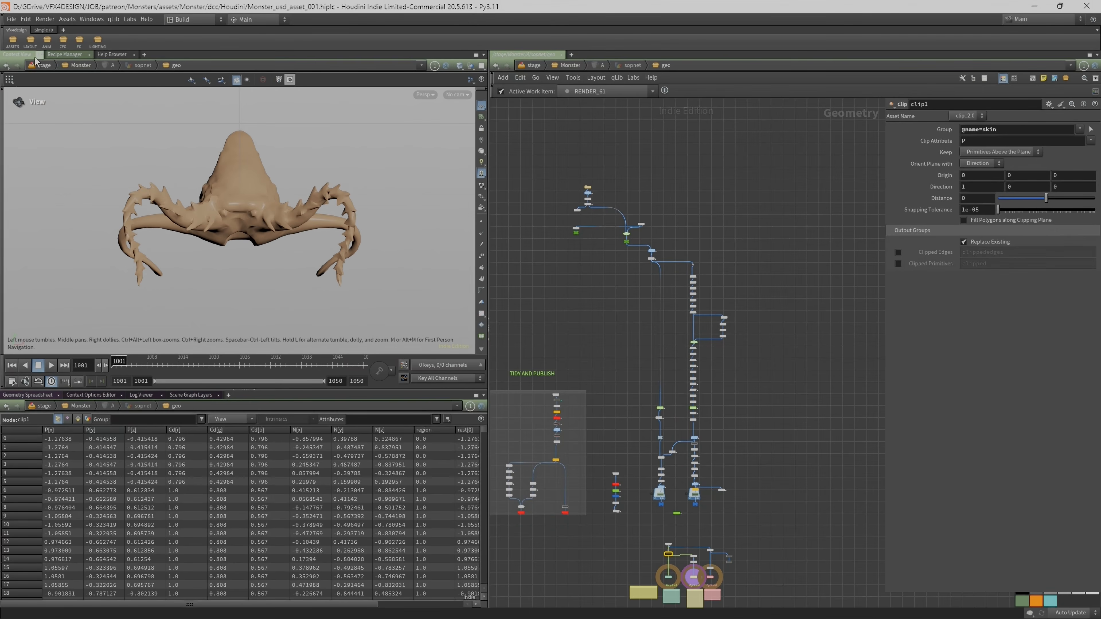
Examine monster A's clipped skin geometry in the viewport from several angles and farther away.
drag(161, 160, 256, 152)
scroll(256, 151, down, 3)
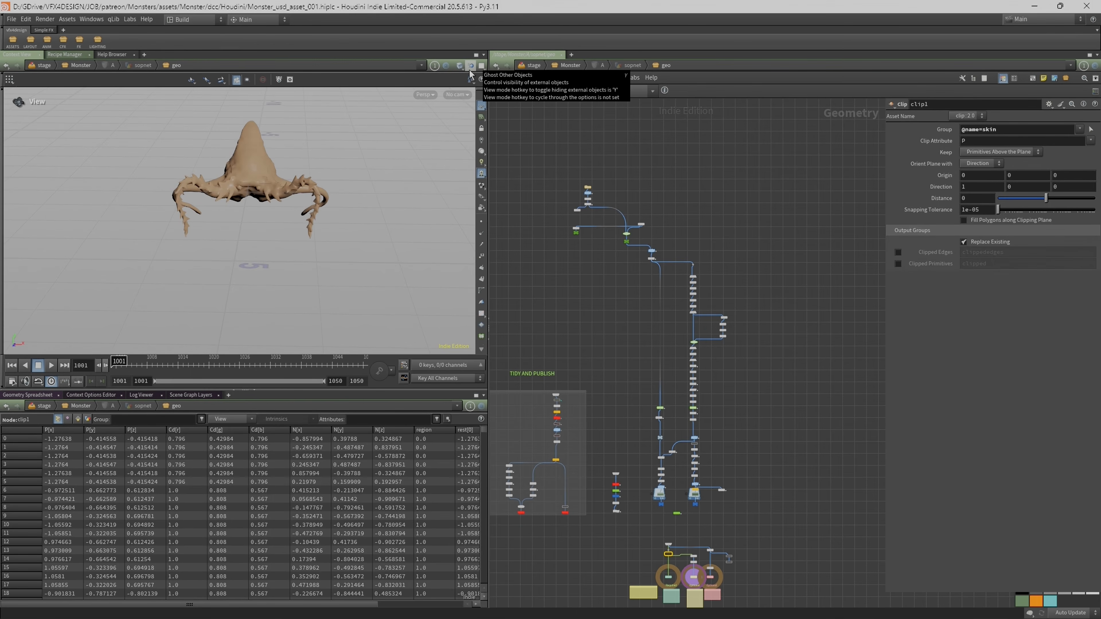
drag(333, 180, 275, 178)
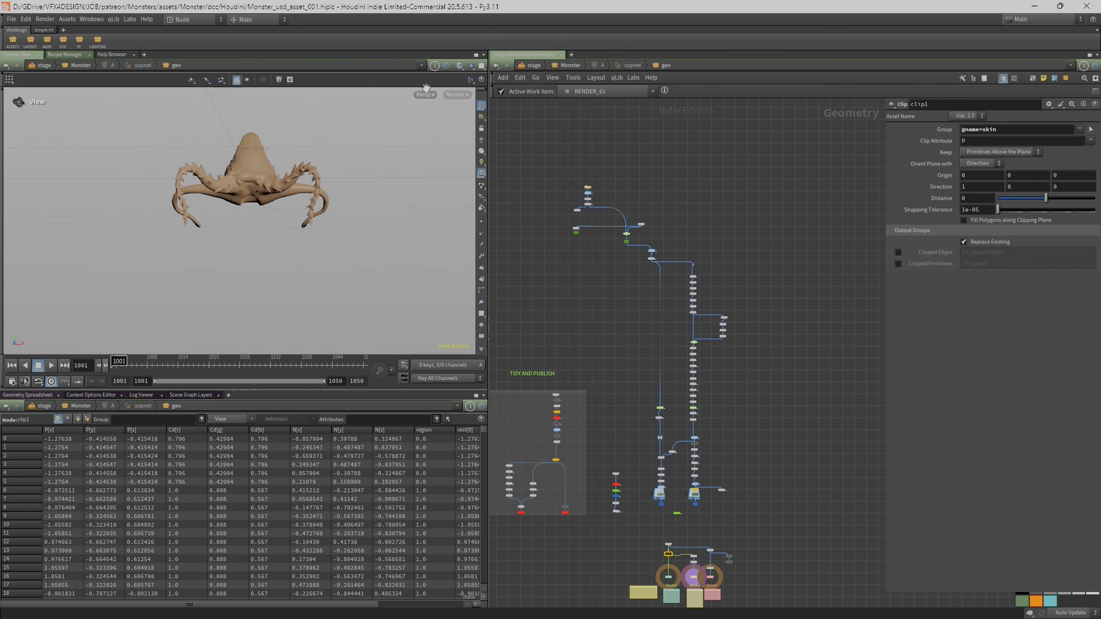
drag(286, 162, 384, 184)
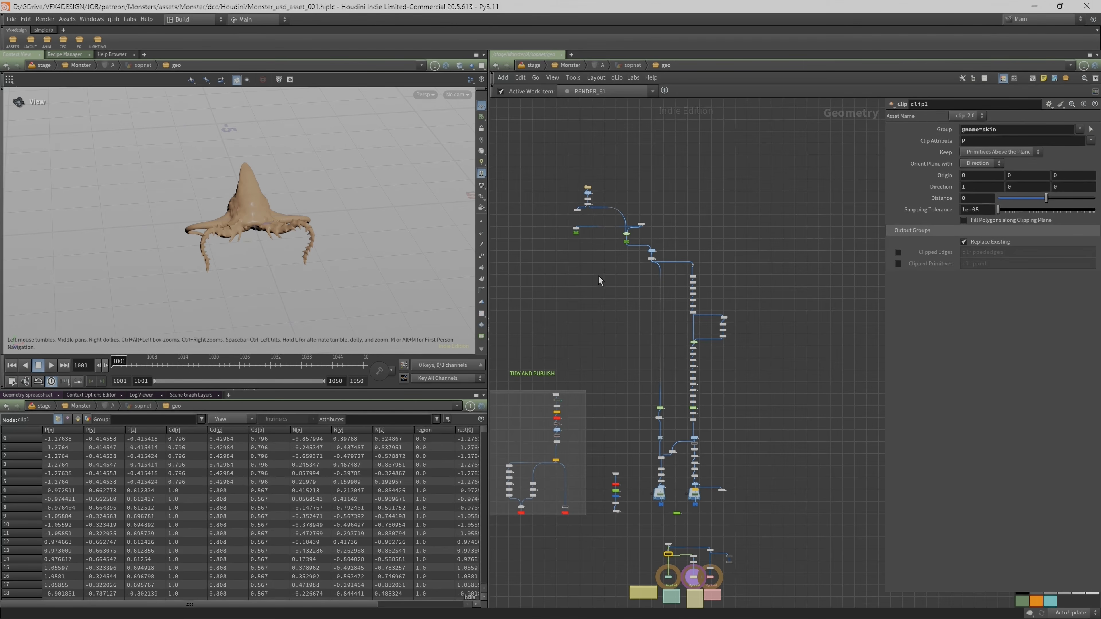
Select the INPUT_original_sculpt File node at the start of the geometry network and show its imported sculpt in the viewport.
scroll(598, 276, up, 8)
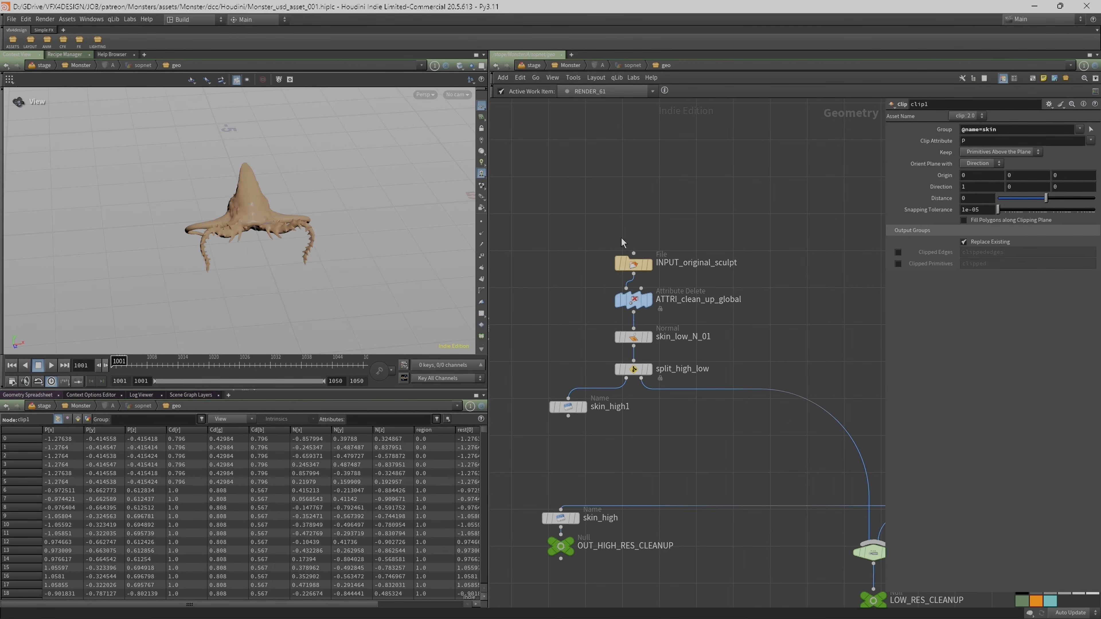
click(658, 266)
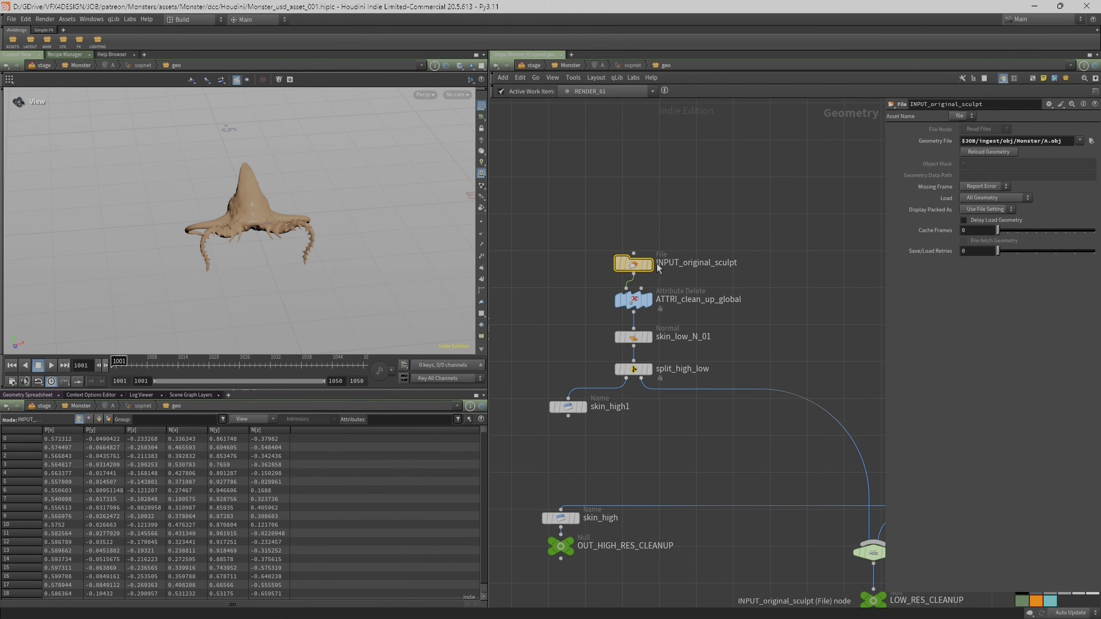
scroll(658, 267, up, 2)
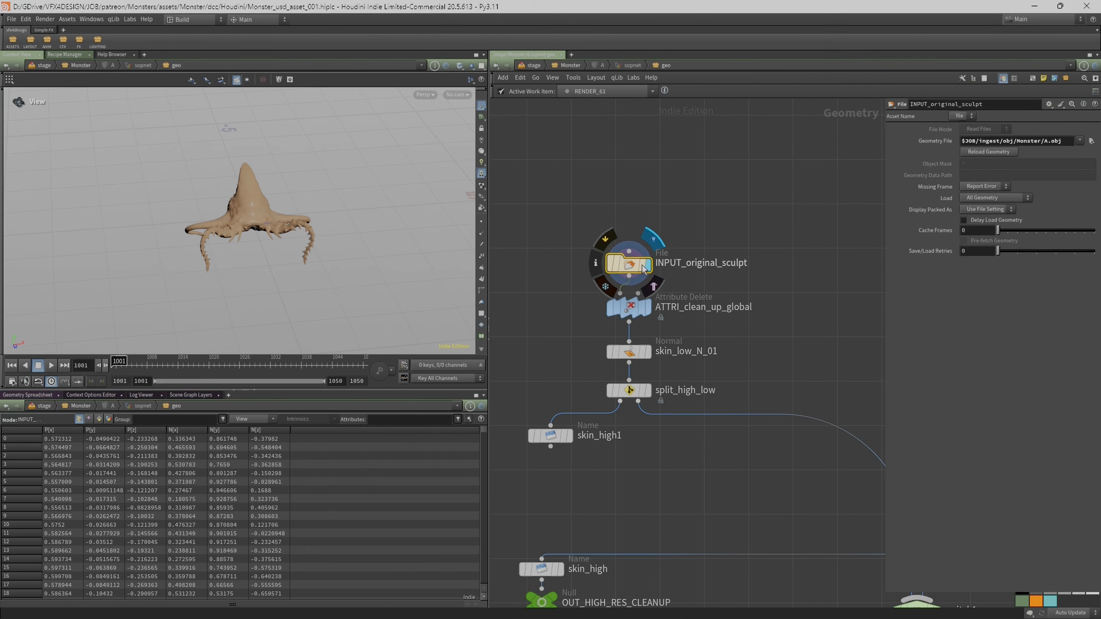
click(654, 286)
Examine the original sculpt's polygon density up close in wireframe display, from the body down to the legs.
right_drag(190, 193, 224, 215)
mouse_move(224, 215)
mouse_down()
mouse_move(329, 212)
mouse_move(268, 191)
mouse_move(294, 220)
mouse_move(246, 221)
mouse_move(278, 183)
mouse_move(393, 166)
mouse_up()
key(w)
drag(231, 187, 205, 343)
drag(225, 247, 262, 241)
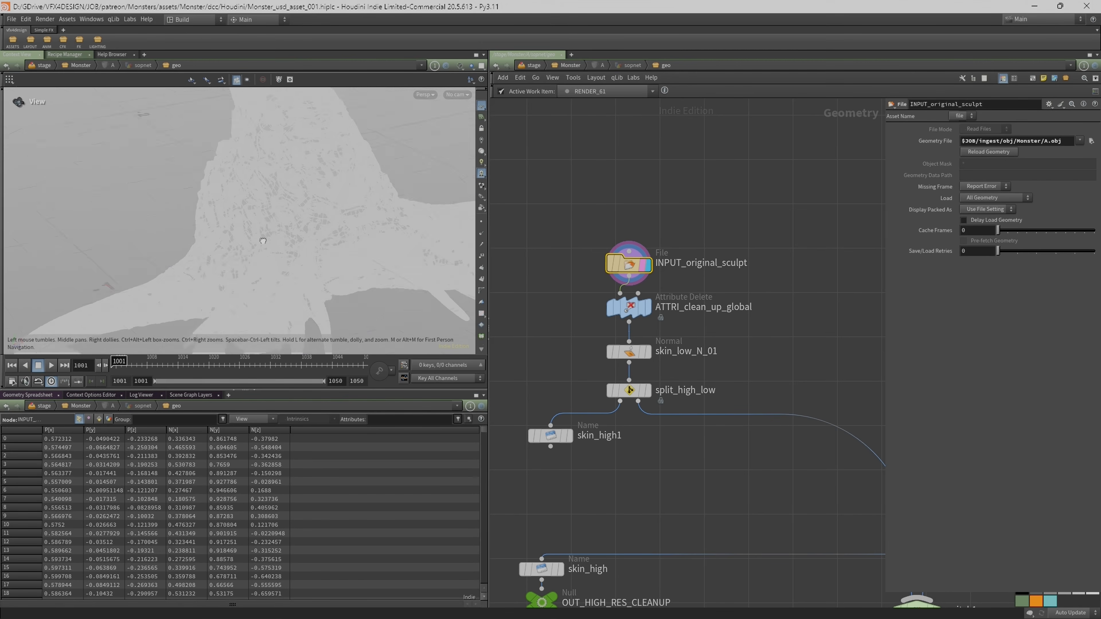
Compare the original sculpt's surface detail up close in shaded and wireframe display, from the lower body out to the arms.
right_drag(263, 241, 394, 180)
key(w)
key(w)
key(w)
key(w)
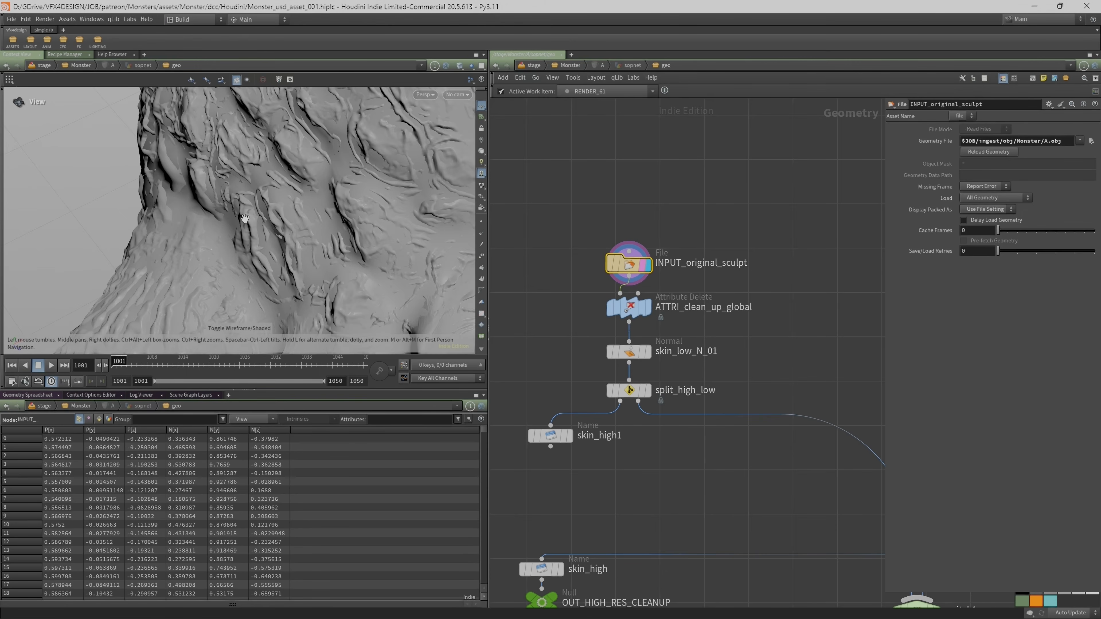
right_drag(328, 237, 295, 234)
drag(295, 234, 177, 197)
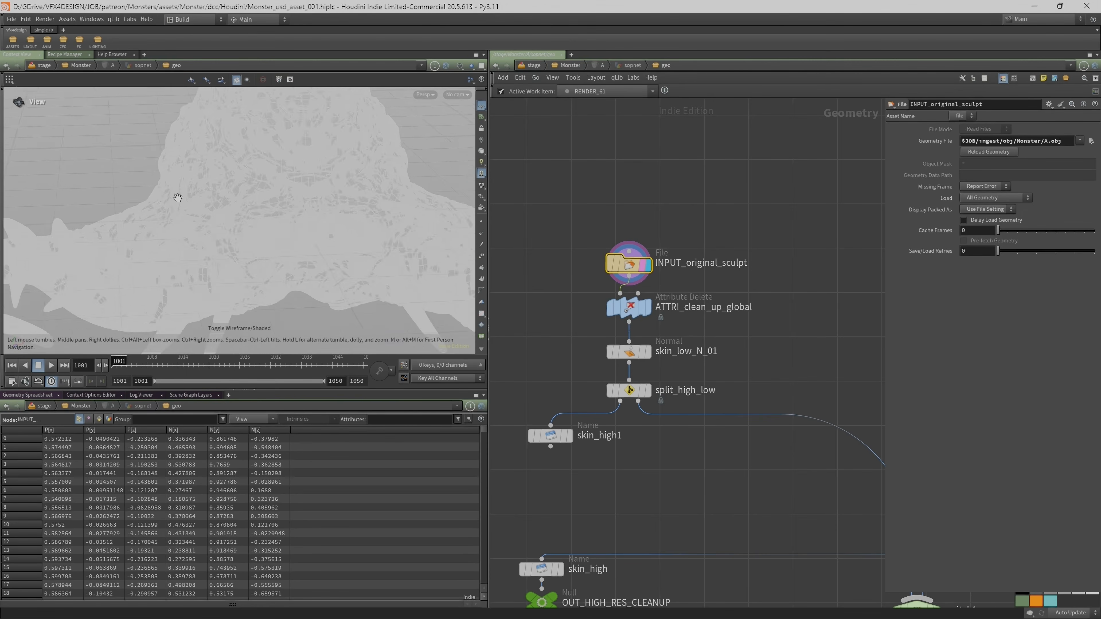
right_drag(177, 197, 251, 234)
middle_drag(220, 229, 195, 232)
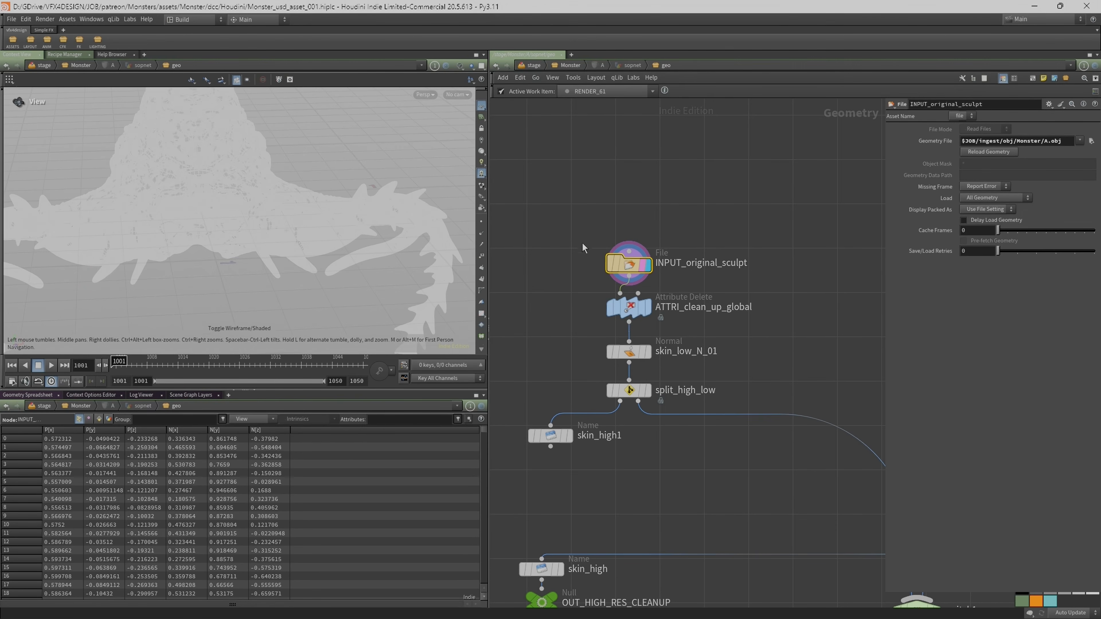
Read the node information of INPUT_original_sculpt, including its polygon count and attributes.
middle_click(628, 263)
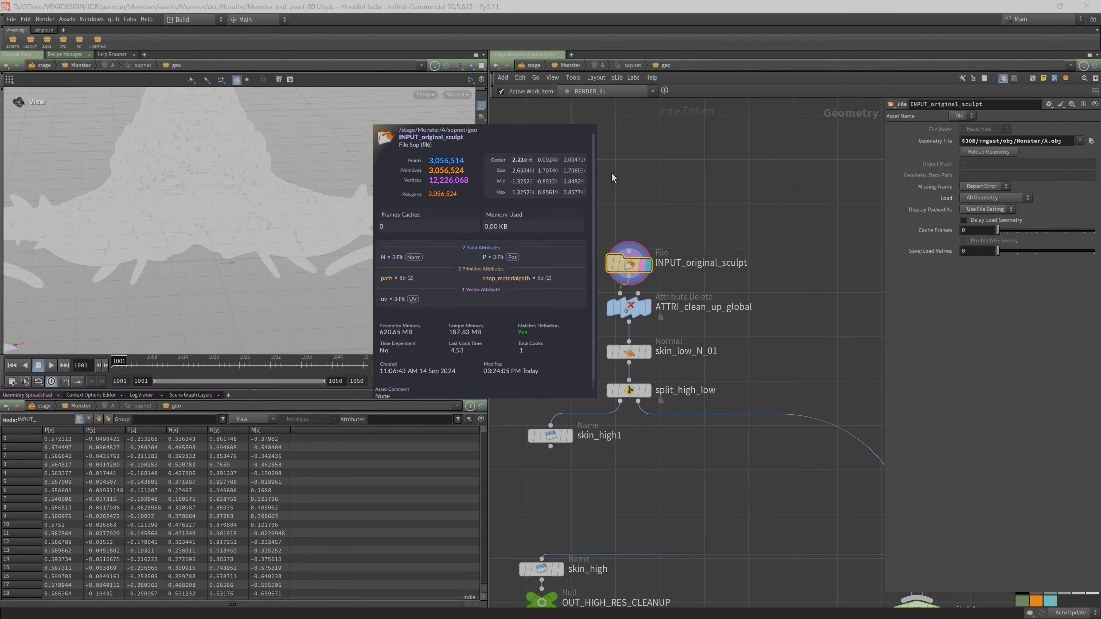
scroll(612, 173, down, 3)
scroll(609, 219, up, 3)
Check which attributes ATTRI_clean_up_global keeps in its node information and display its output in the viewport.
mouse_move(612, 228)
mouse_down()
mouse_move(614, 262)
mouse_move(617, 208)
mouse_up()
drag(621, 276, 622, 256)
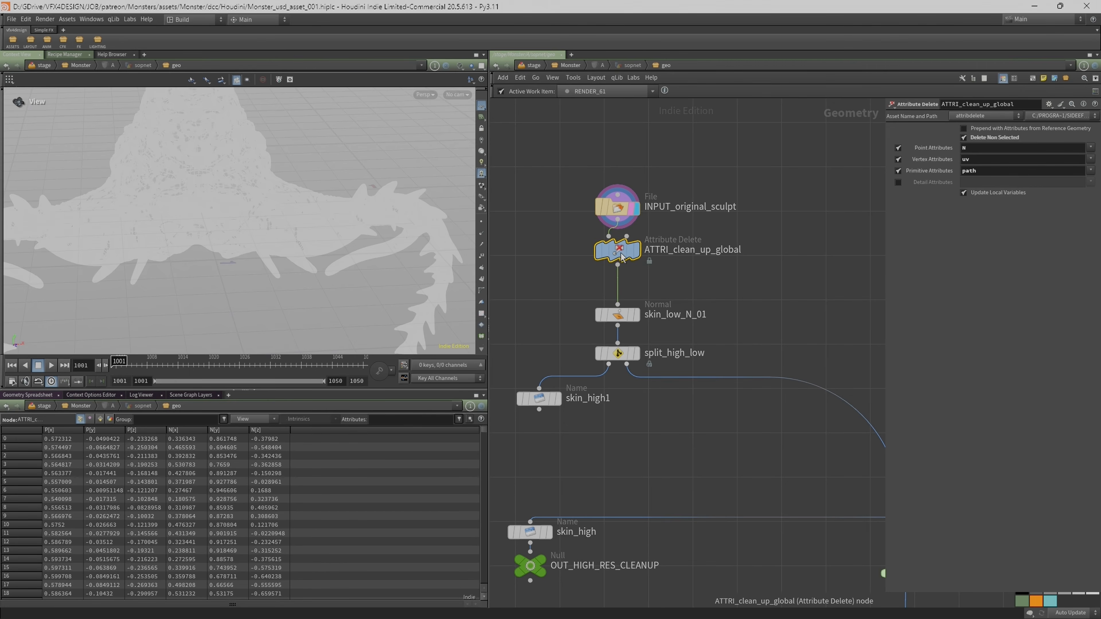
mouse_move(619, 260)
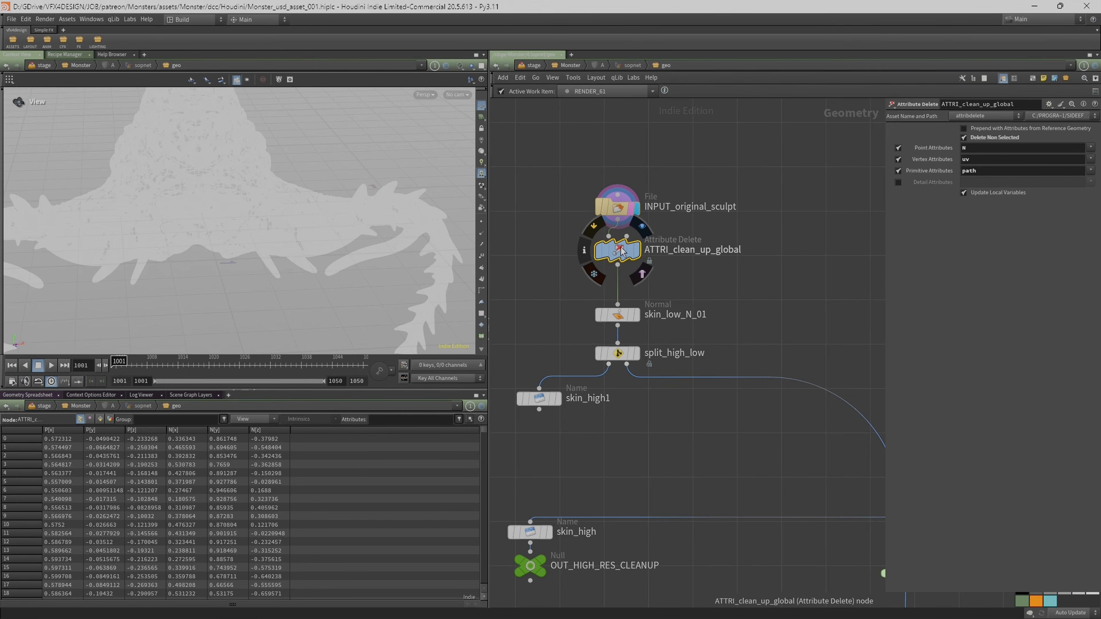
middle_click(620, 247)
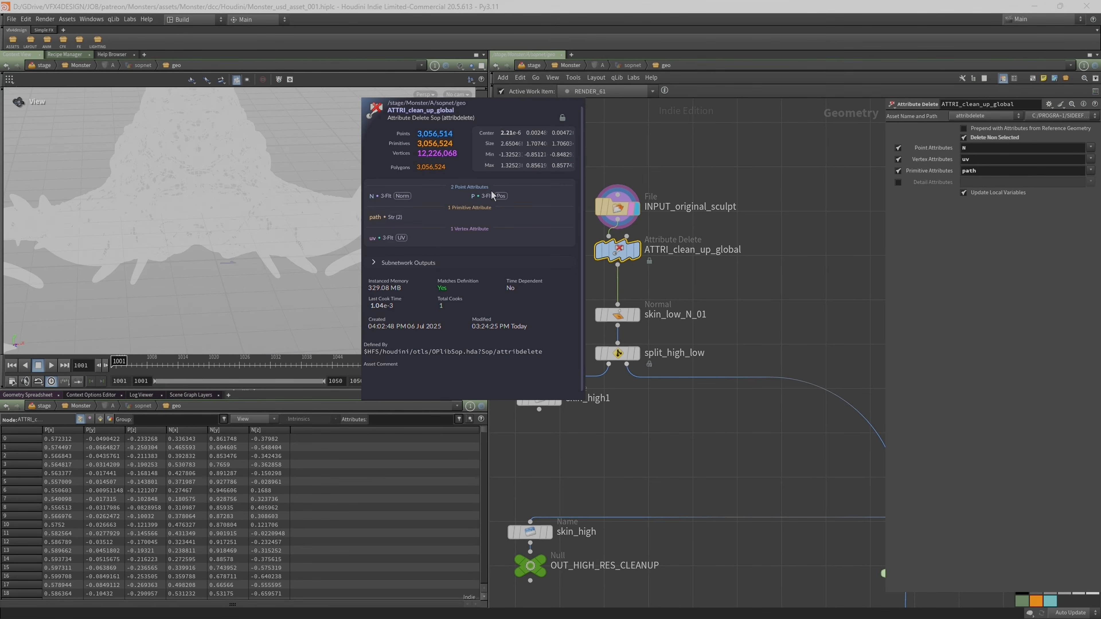
scroll(596, 226, up, 1)
click(644, 255)
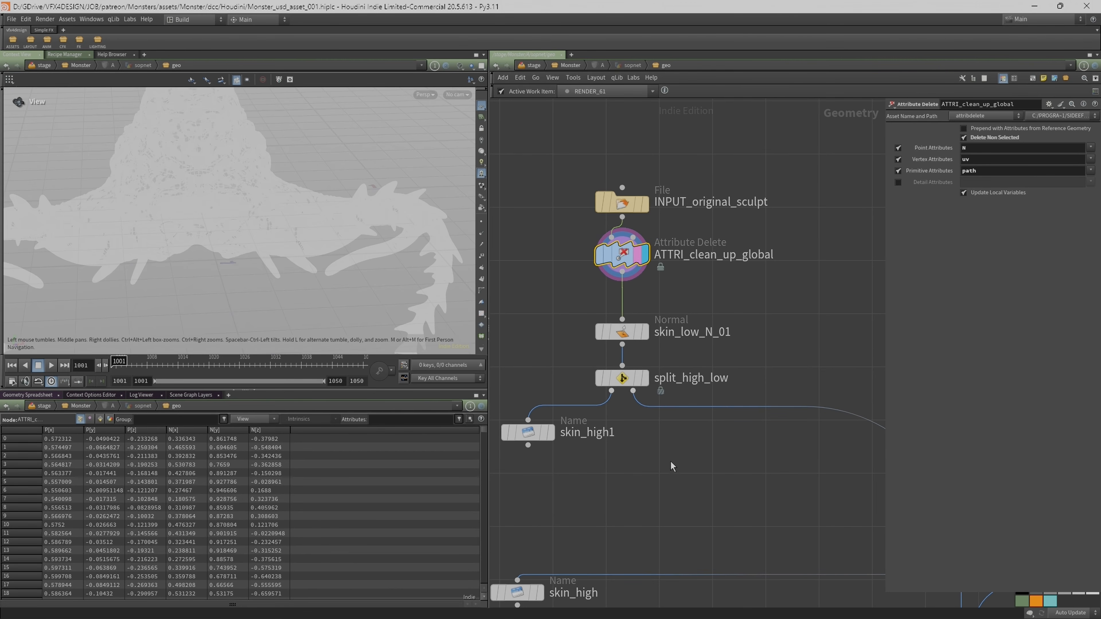
Select the skin_low_N_01 Normal node and display its result in the viewport.
scroll(667, 449, down, 3)
scroll(631, 338, up, 4)
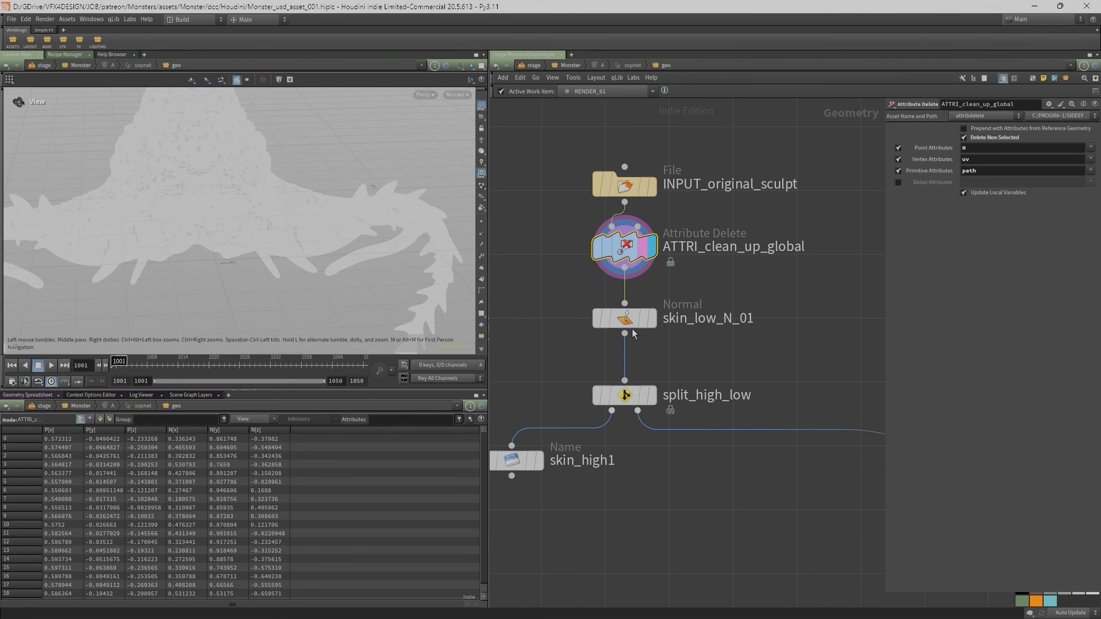
click(652, 326)
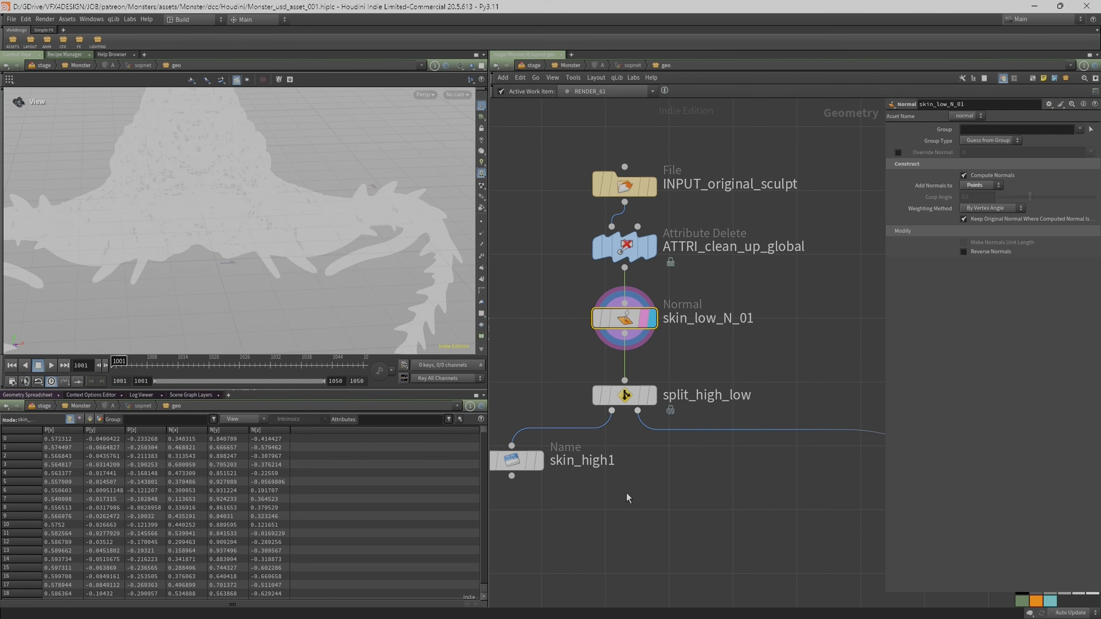
Select split_high_low, widen its parameter area and examine the path values available for its Group.
middle_drag(629, 499, 635, 445)
key(Down)
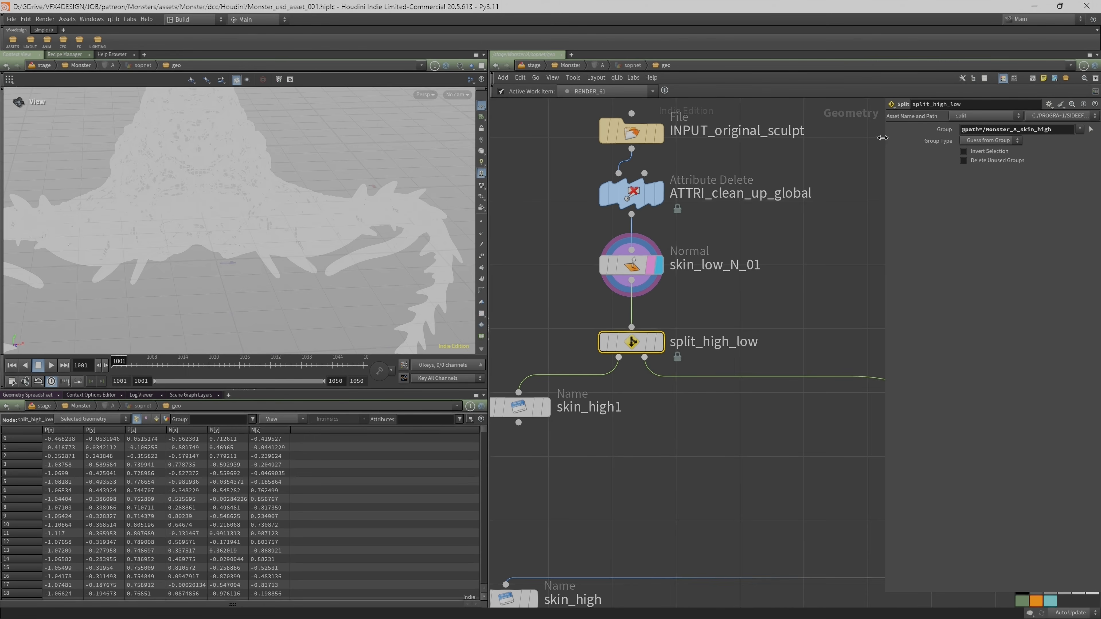
drag(882, 137, 816, 137)
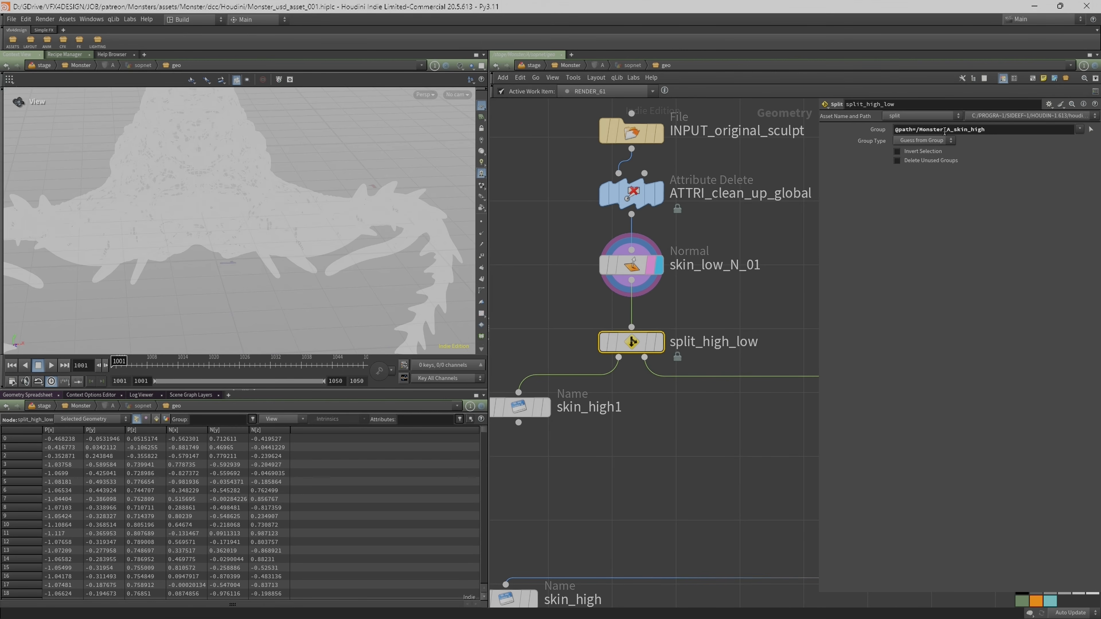
click(1079, 130)
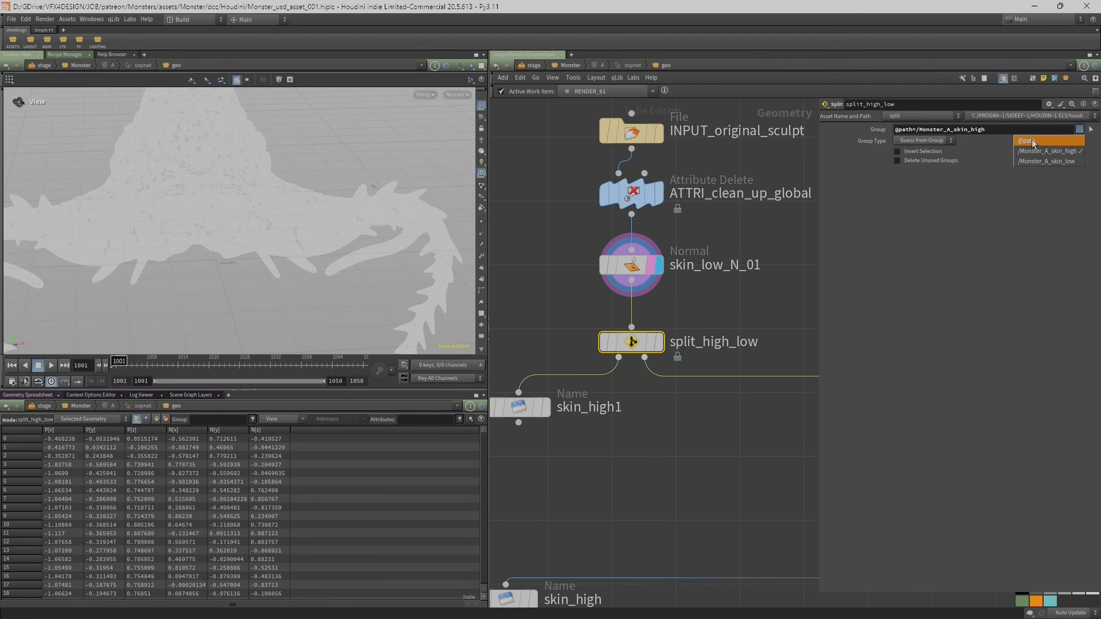
middle_drag(674, 476, 706, 460)
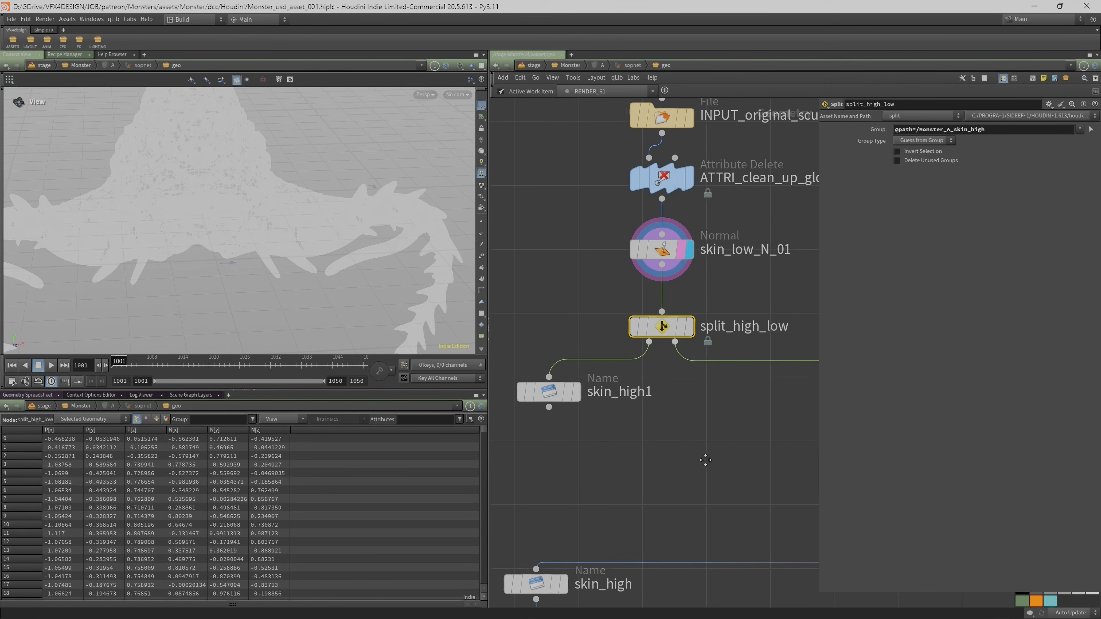
Display the skin_high1 Name node and list its primitive name and path attributes in the Geometry Spreadsheet.
click(583, 357)
click(549, 392)
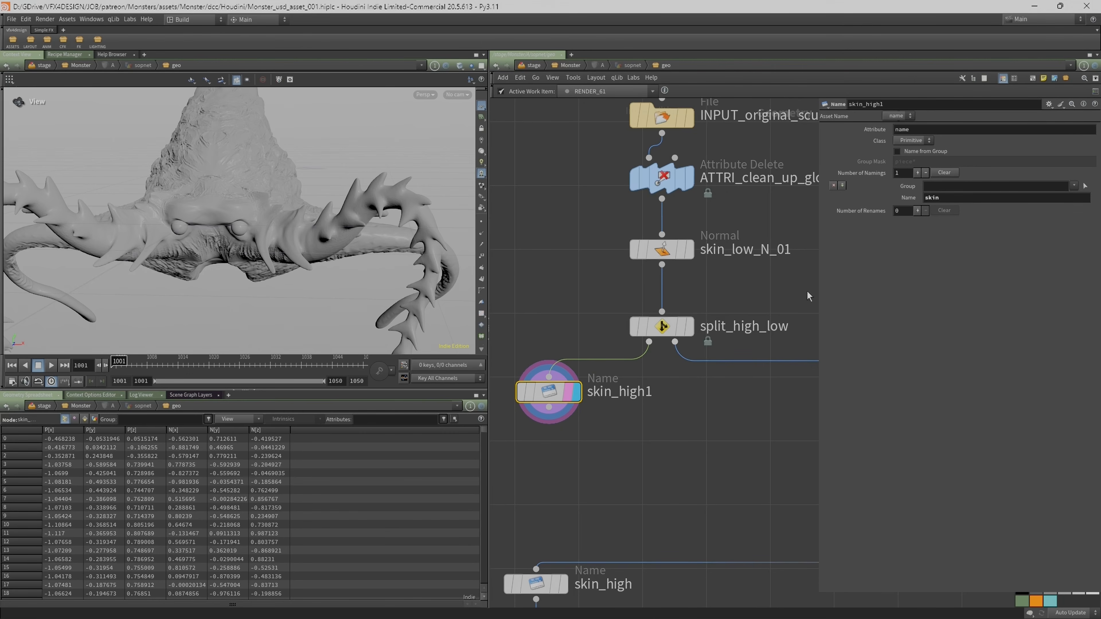
click(85, 419)
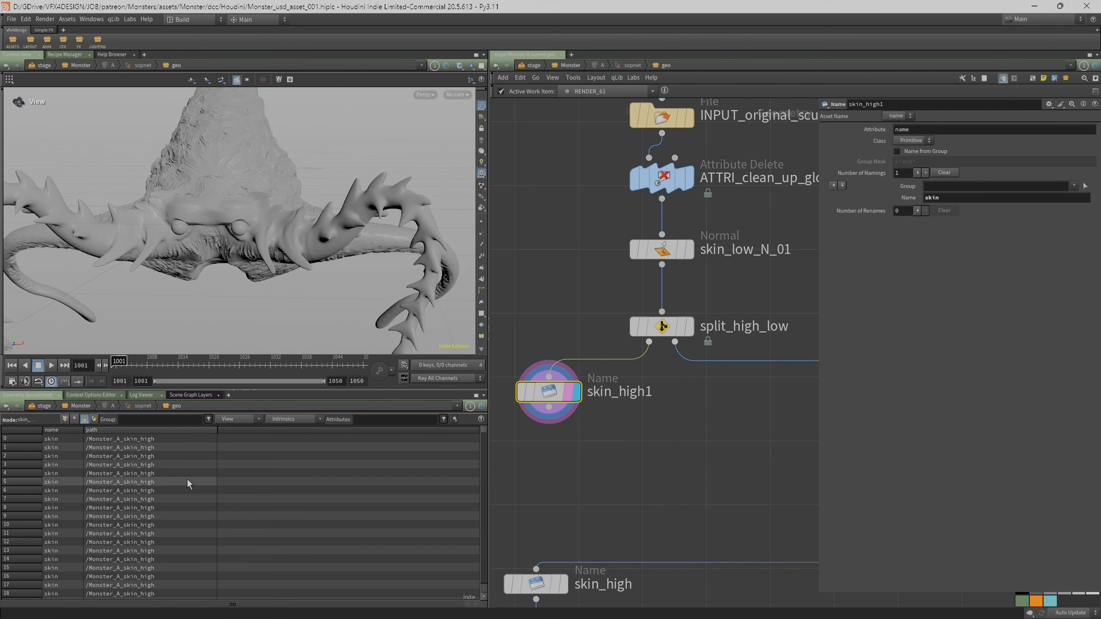
scroll(595, 383, down, 3)
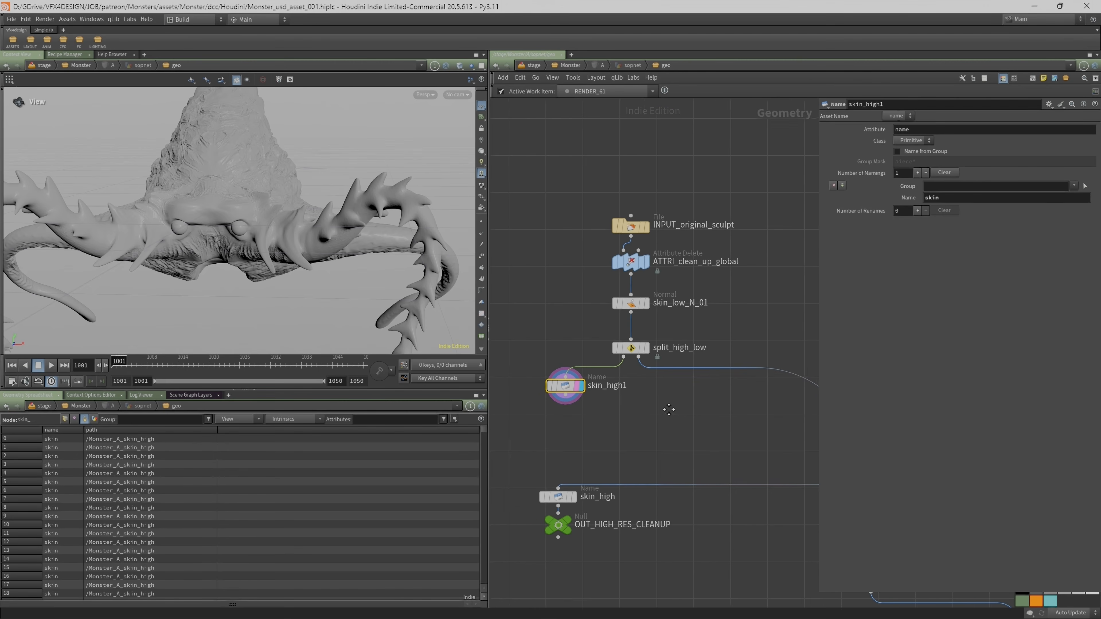
Insert a Null node into the wire running from split_high_low to switch1 and display it.
drag(816, 329, 947, 331)
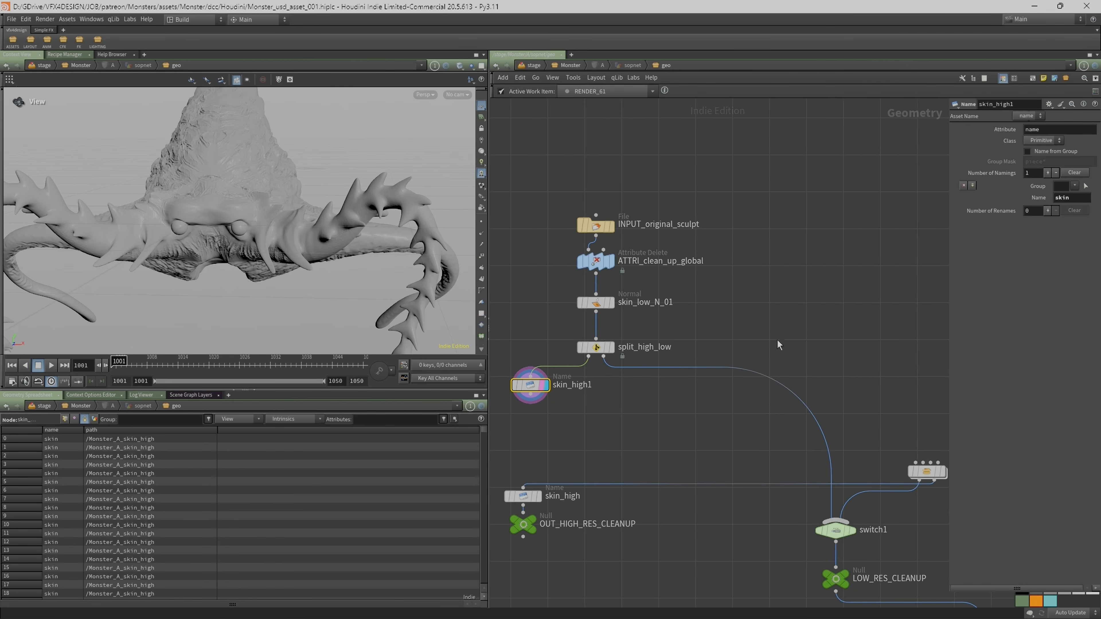
middle_drag(683, 351, 677, 324)
middle_drag(741, 404, 687, 381)
scroll(682, 381, up, 1)
click(664, 372)
key(Tab)
text(nul)
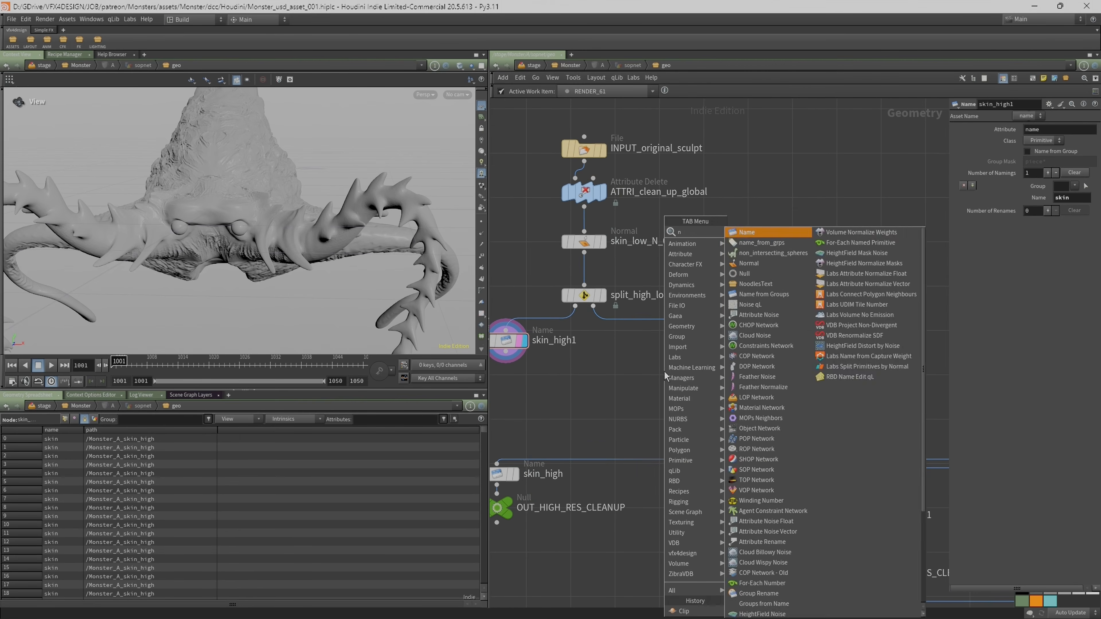
click(754, 236)
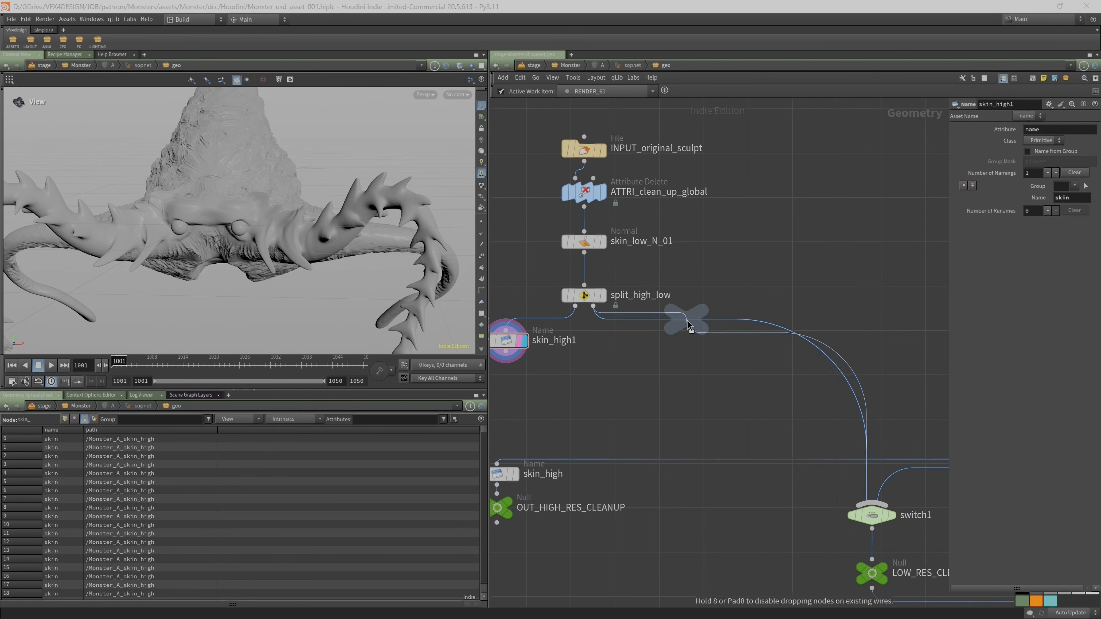
click(686, 320)
drag(699, 326, 702, 337)
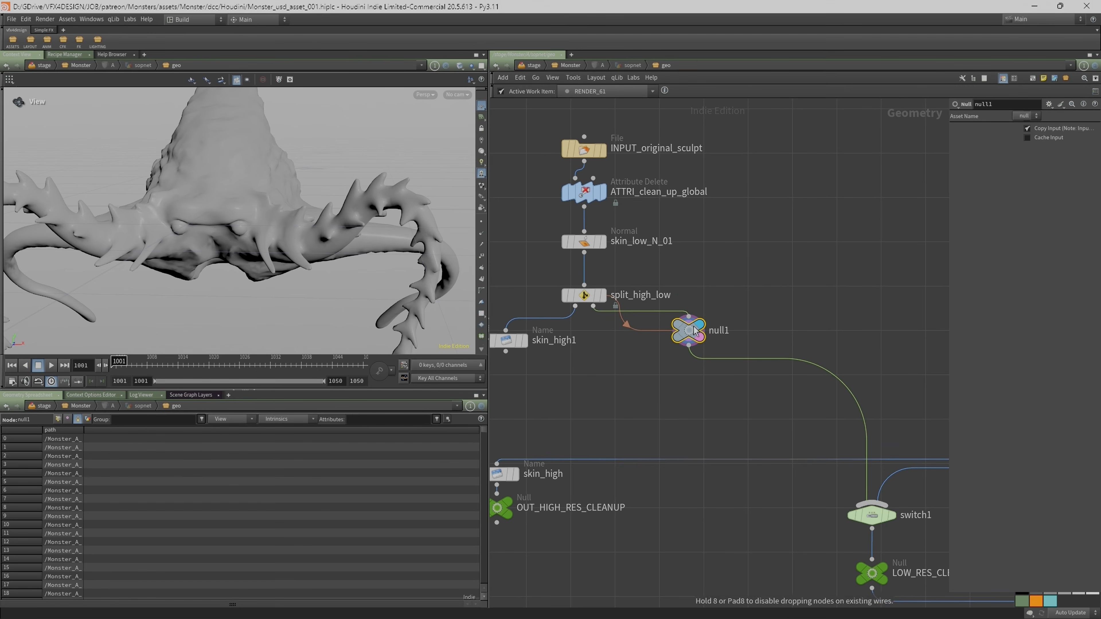
Show the low-resolution skin's UV layout in the UV view and enlarge the viewport's height.
scroll(259, 200, down, 3)
key(shift+w)
drag(188, 184, 221, 208)
key(space+5)
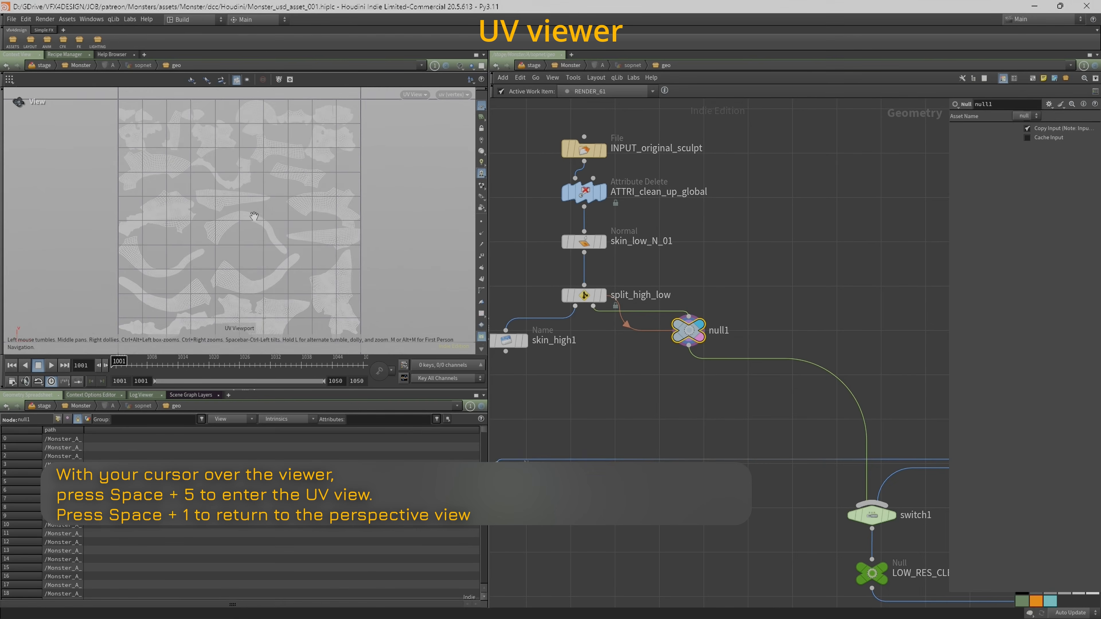
drag(362, 391, 361, 514)
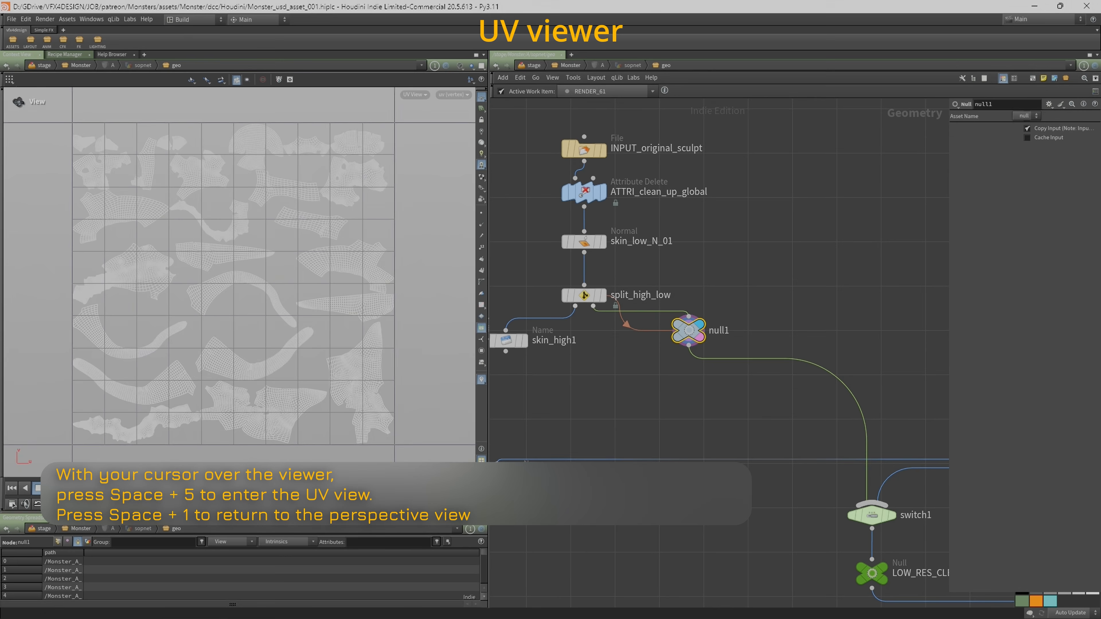
Return to the perspective view and examine the low-resolution mesh up close on the spiked limb.
key(space+1)
drag(218, 324, 235, 314)
key(shift+w)
scroll(196, 282, up, 4)
mouse_move(197, 282)
mouse_down()
mouse_move(242, 262)
mouse_move(276, 271)
mouse_move(183, 268)
mouse_move(216, 265)
mouse_up()
right_drag(216, 278, 364, 226)
mouse_move(364, 227)
mouse_down()
mouse_move(263, 236)
mouse_move(317, 234)
mouse_move(351, 198)
mouse_move(352, 185)
mouse_move(335, 180)
mouse_move(350, 199)
mouse_up()
key(shift+w)
Compare skin_high1 with the Null's low-resolution mesh on the spiked limb in wireframe by switching between them.
click(520, 338)
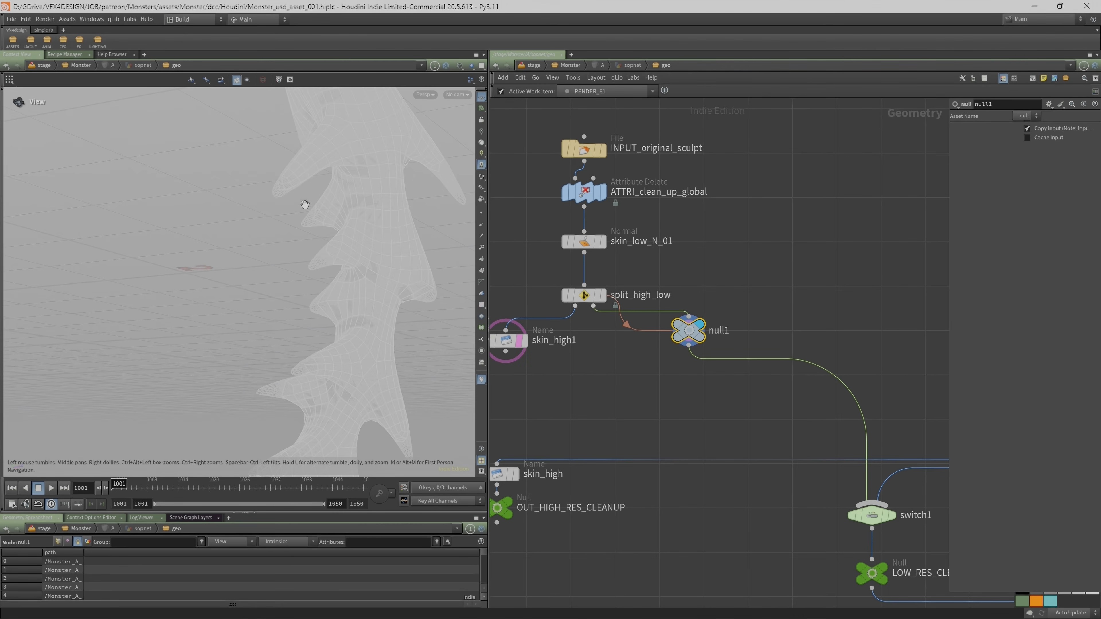
click(712, 353)
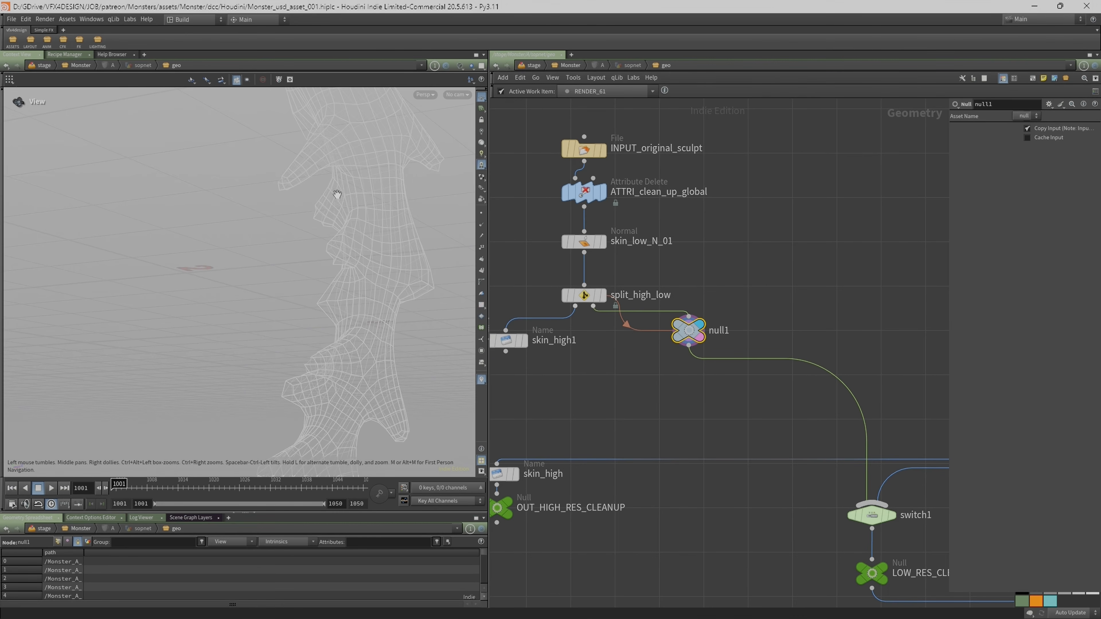
click(520, 339)
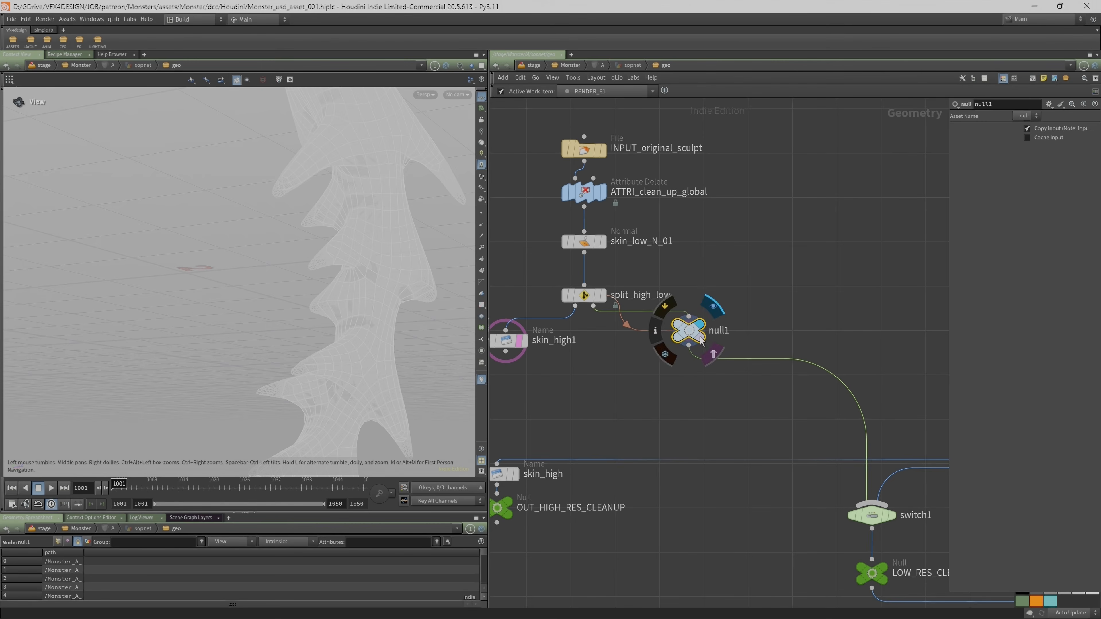
click(712, 353)
right_drag(300, 228, 192, 261)
drag(184, 237, 291, 253)
Return to the low-resolution skin's UV view and turn on the display highlighting of faulty UV areas.
key(space+g)
scroll(586, 353, down, 2)
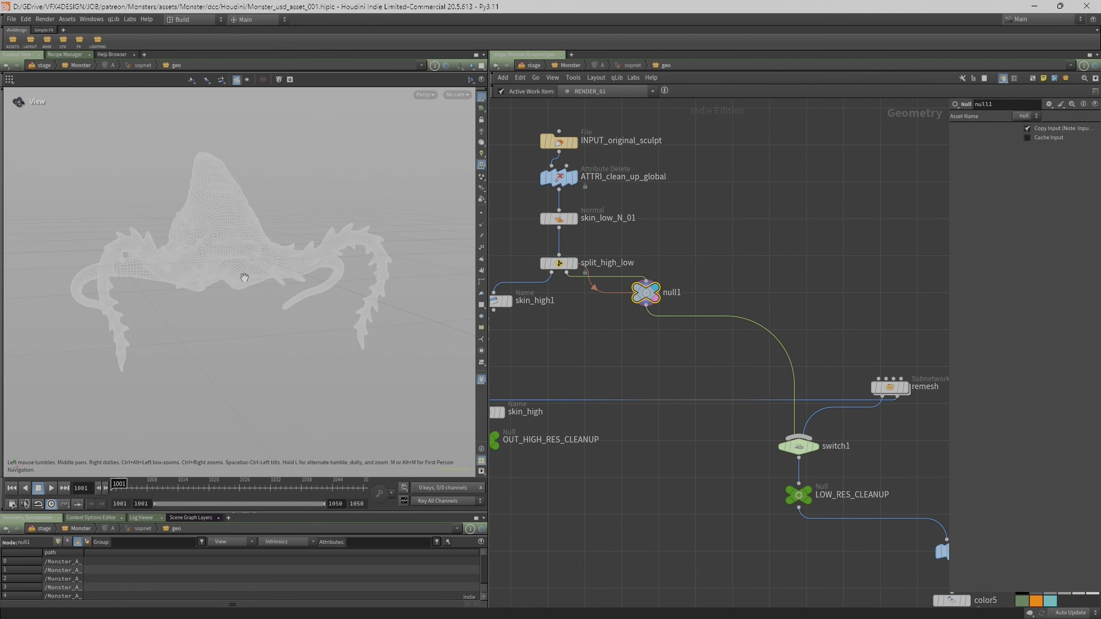
key(space+5)
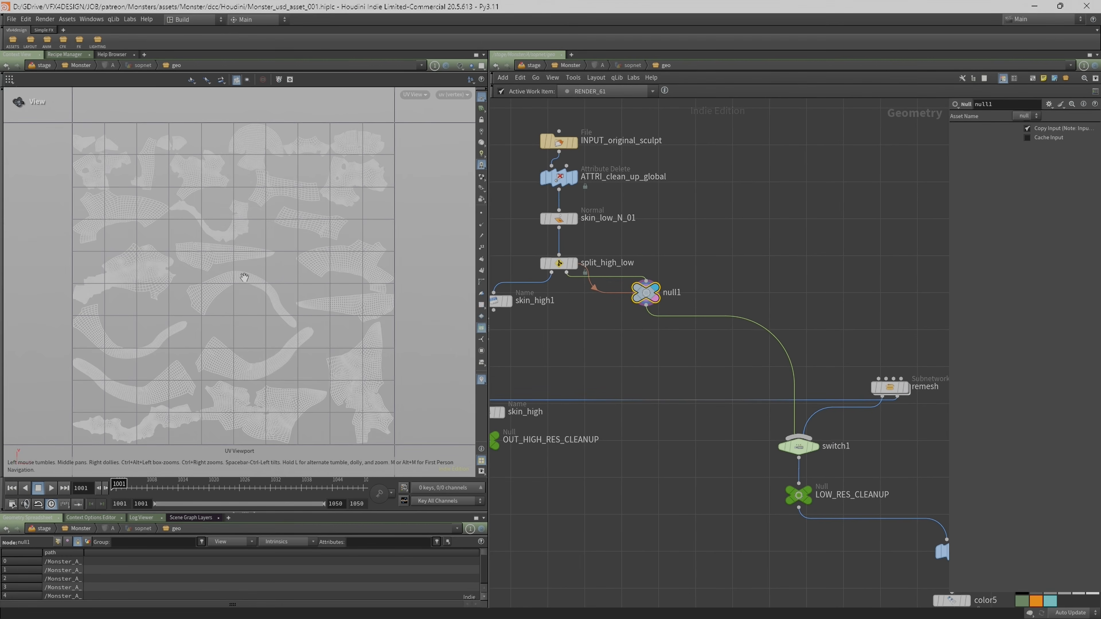
click(449, 97)
mouse_move(458, 163)
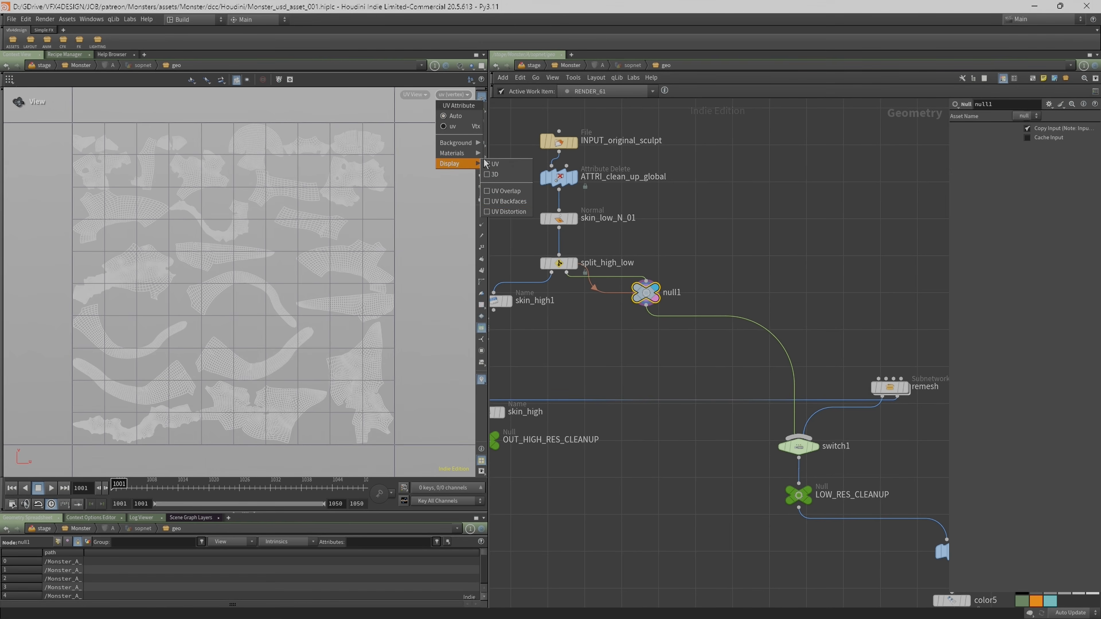
click(508, 201)
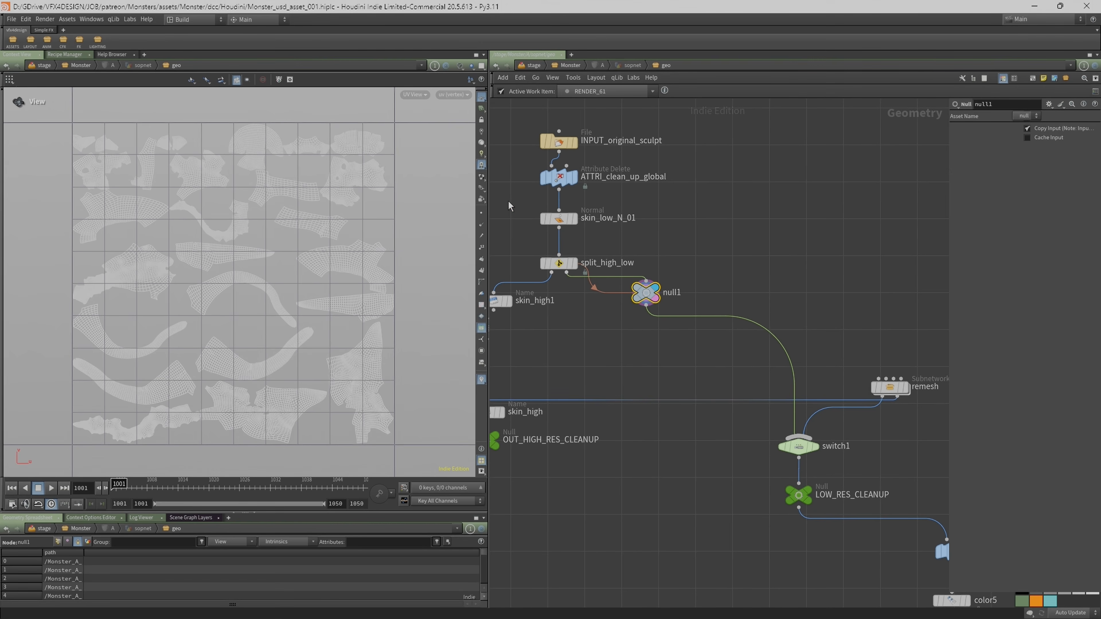
click(455, 97)
mouse_move(469, 153)
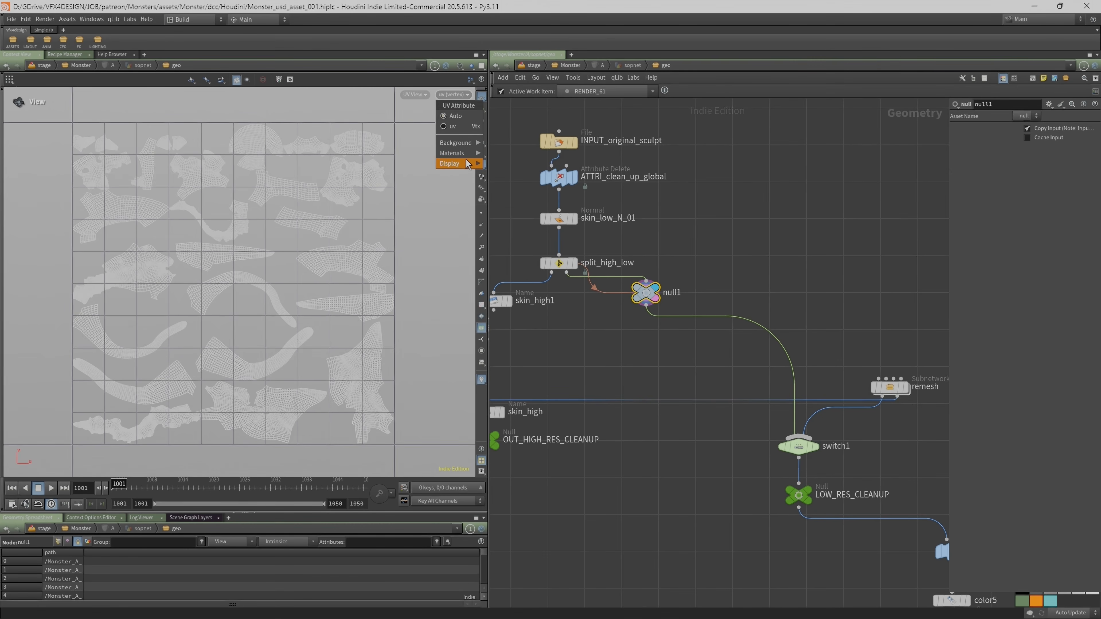
click(515, 211)
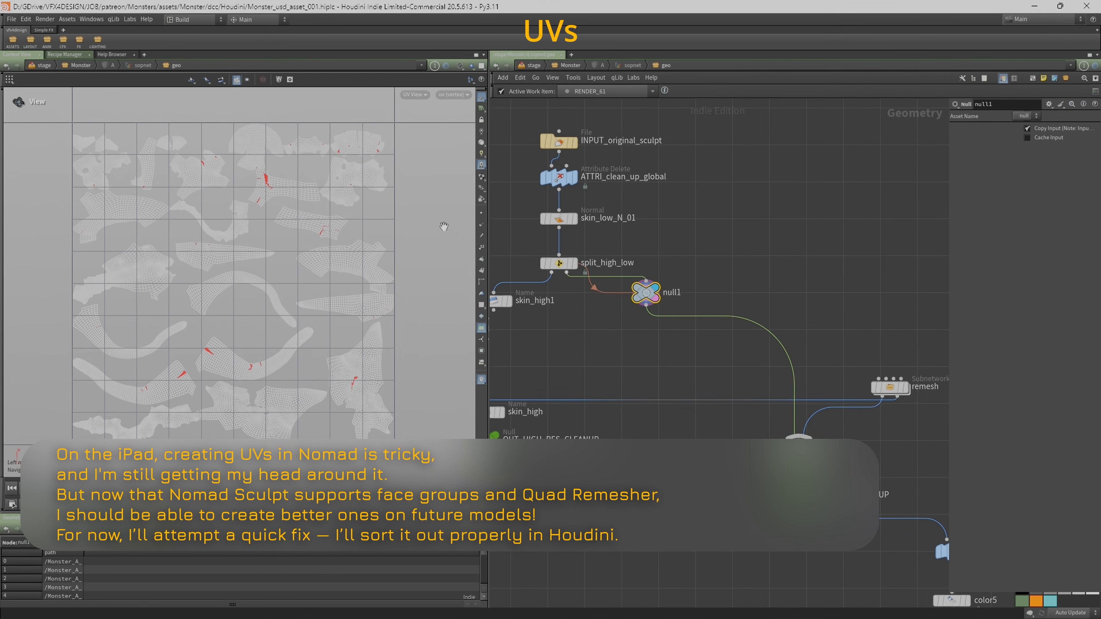
Examine the red-highlighted UV areas up close and across the neighbouring islands.
click(455, 97)
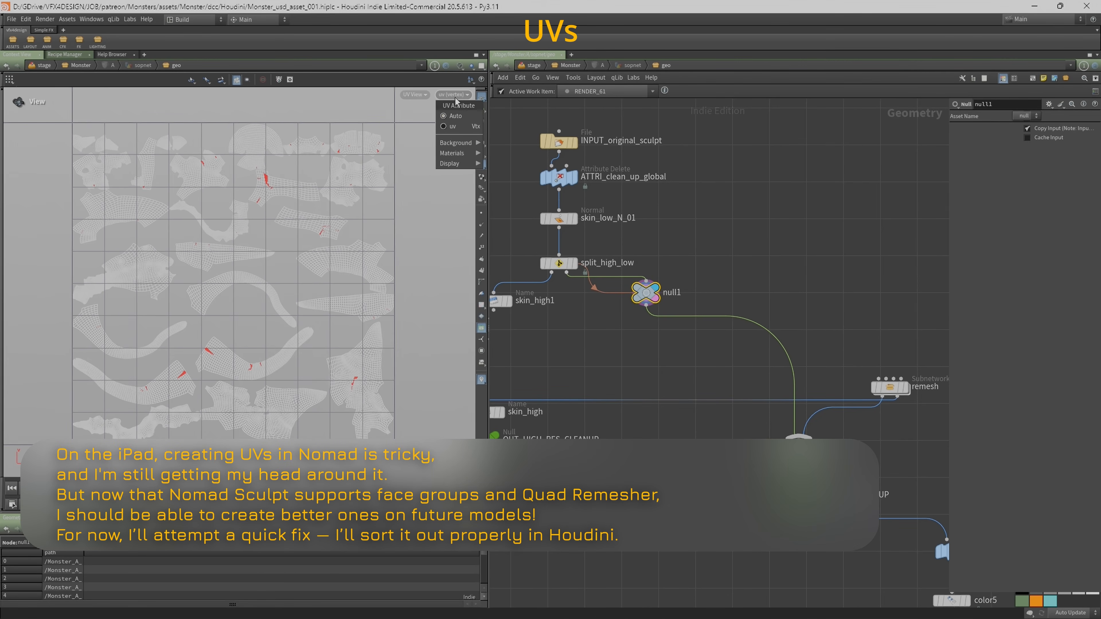
mouse_move(455, 163)
click(282, 346)
scroll(195, 347, up, 5)
scroll(260, 359, up, 7)
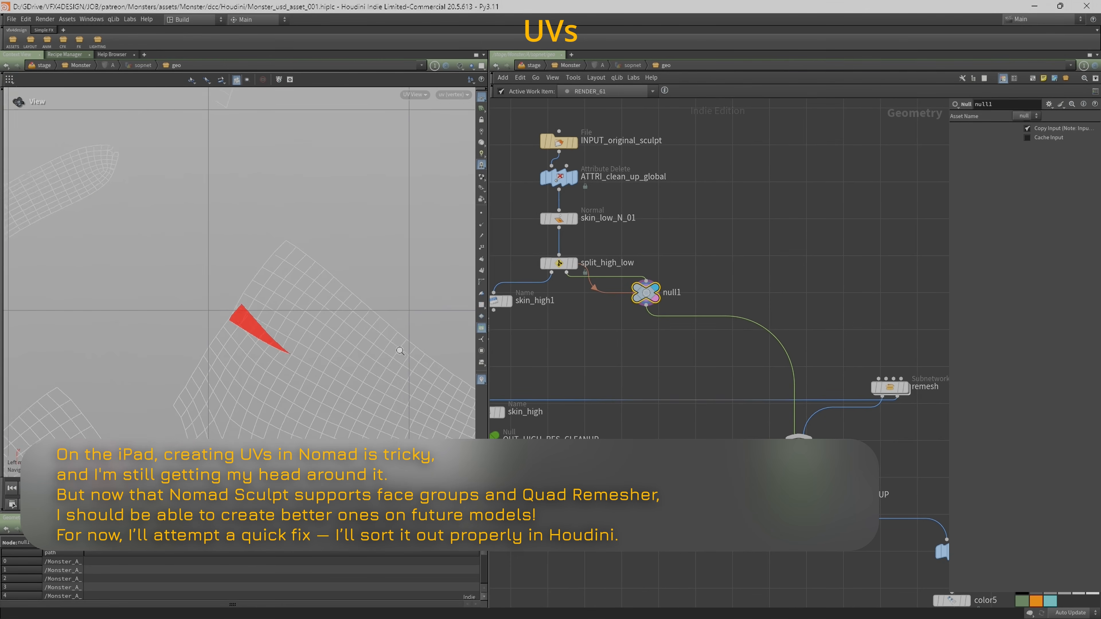
scroll(263, 317, down, 10)
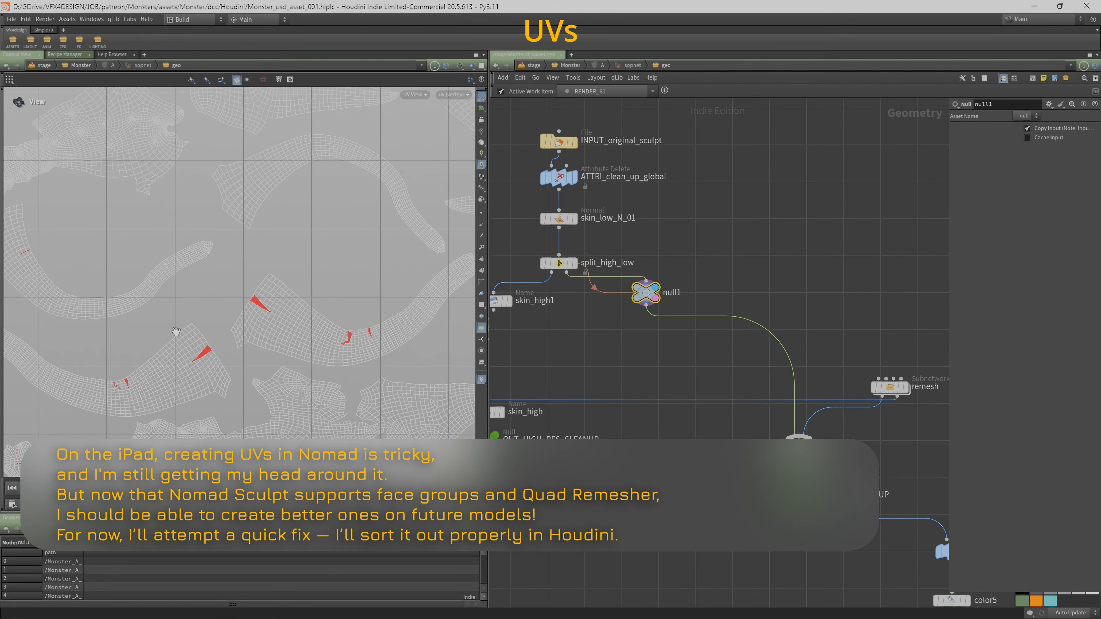
Survey the low-resolution skin's full UV layout and examine the largest red-highlighted faulty area up close.
scroll(206, 266, down, 3)
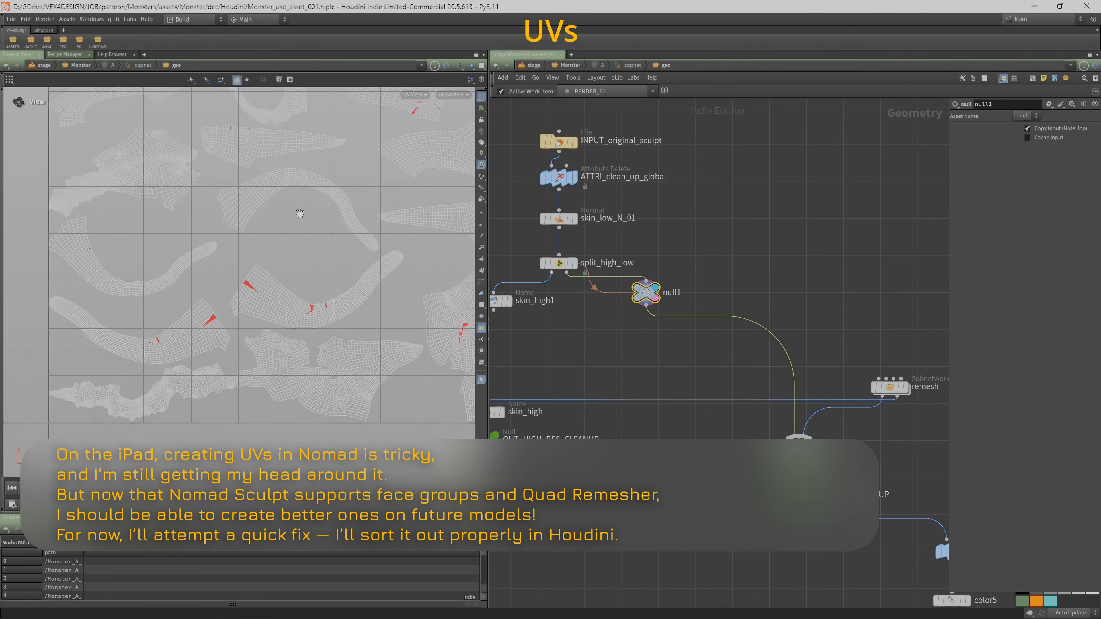
scroll(261, 232, down, 3)
scroll(260, 232, up, 3)
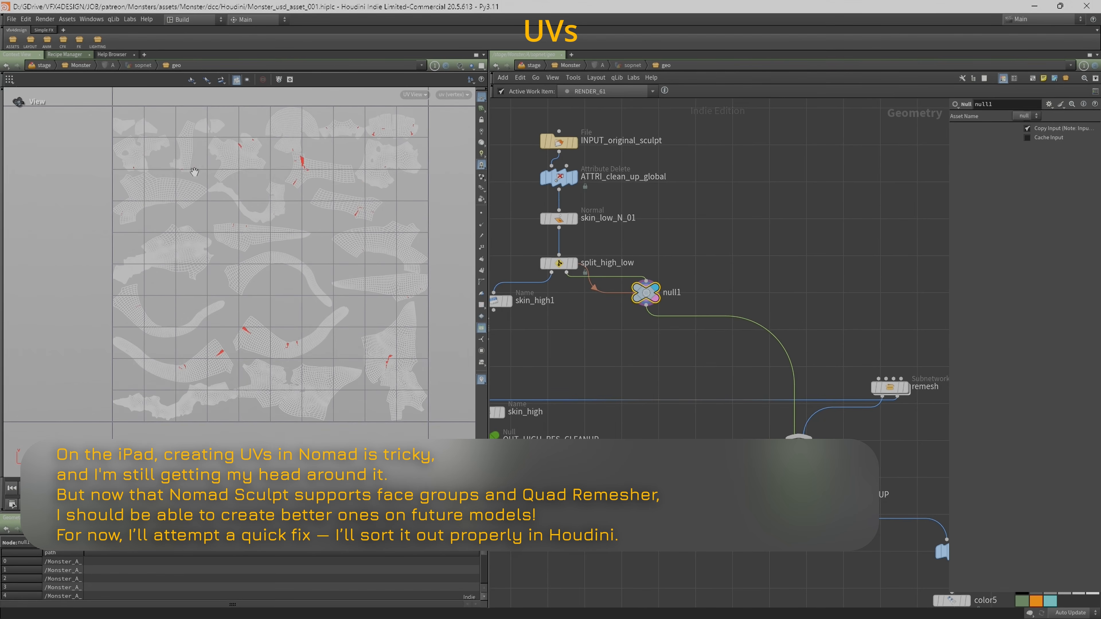
scroll(282, 167, up, 2)
scroll(281, 167, up, 4)
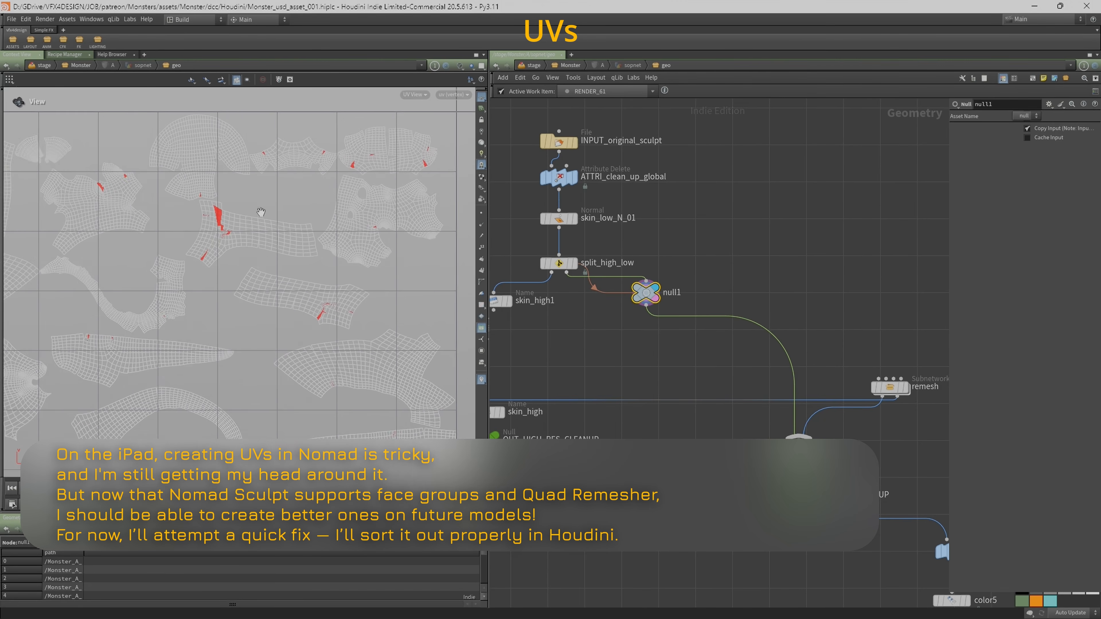
scroll(229, 226, up, 10)
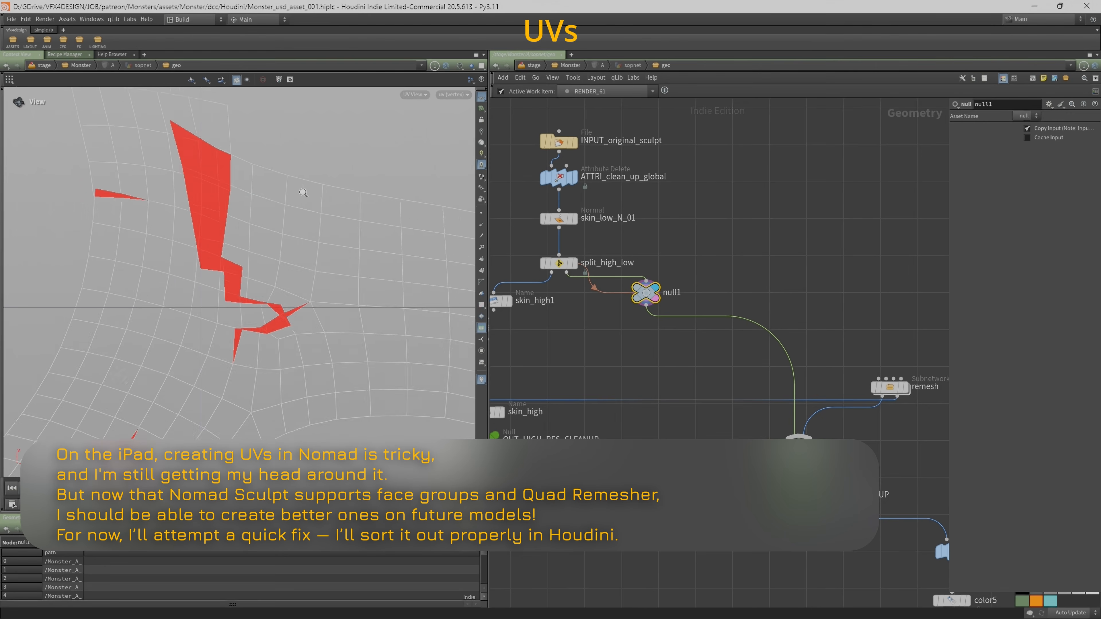
scroll(248, 257, down, 8)
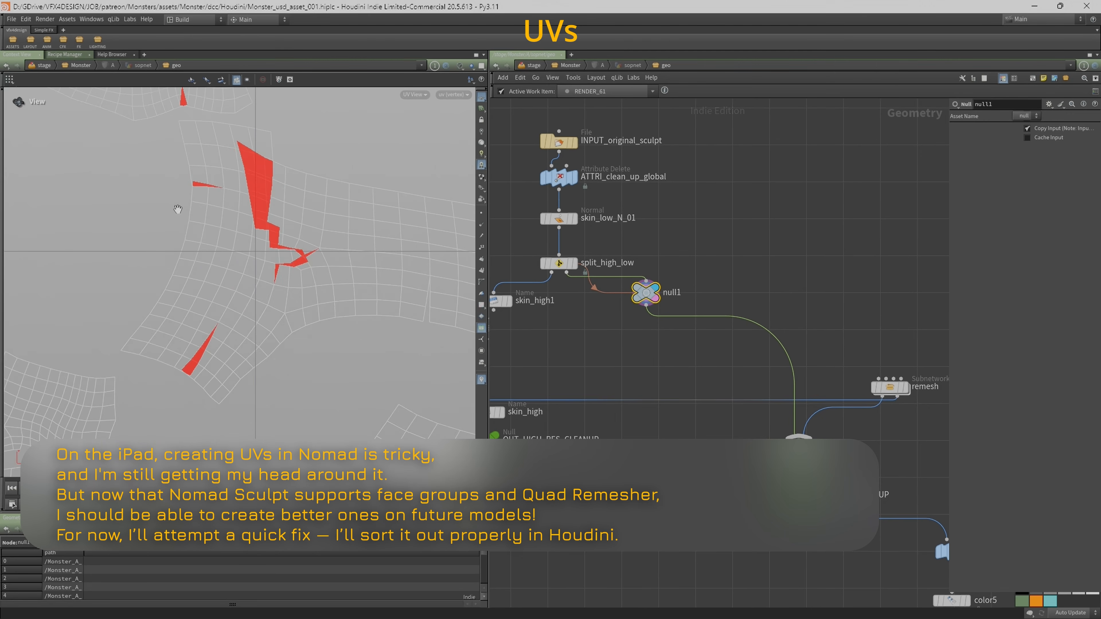
scroll(248, 257, down, 5)
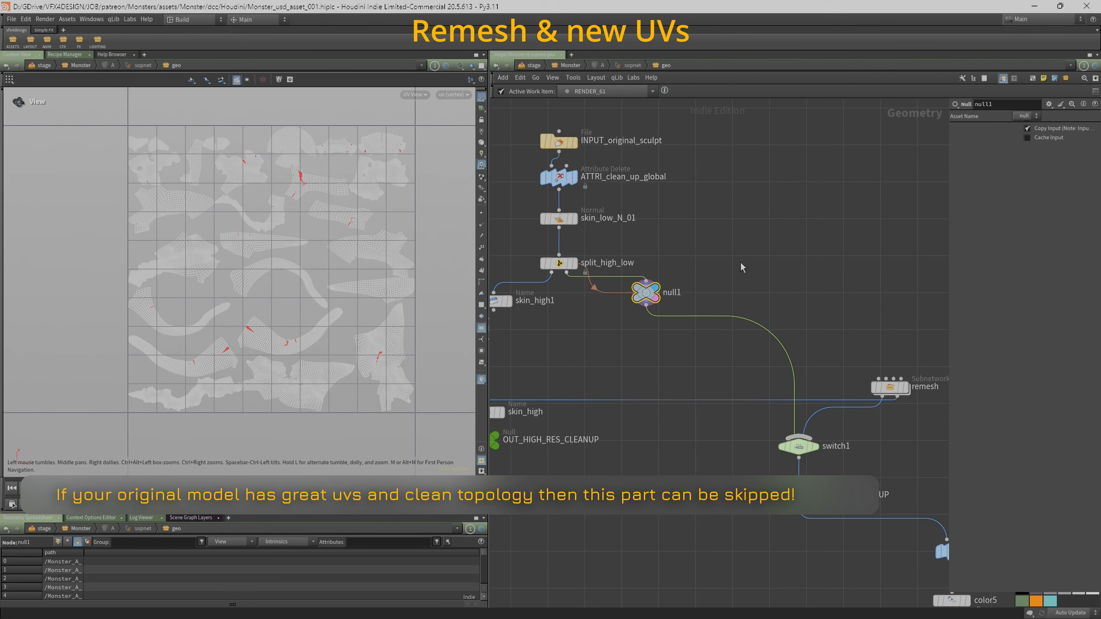
Return to the perspective view and select the remesh subnetwork that feeds switch1.
scroll(736, 271, down, 2)
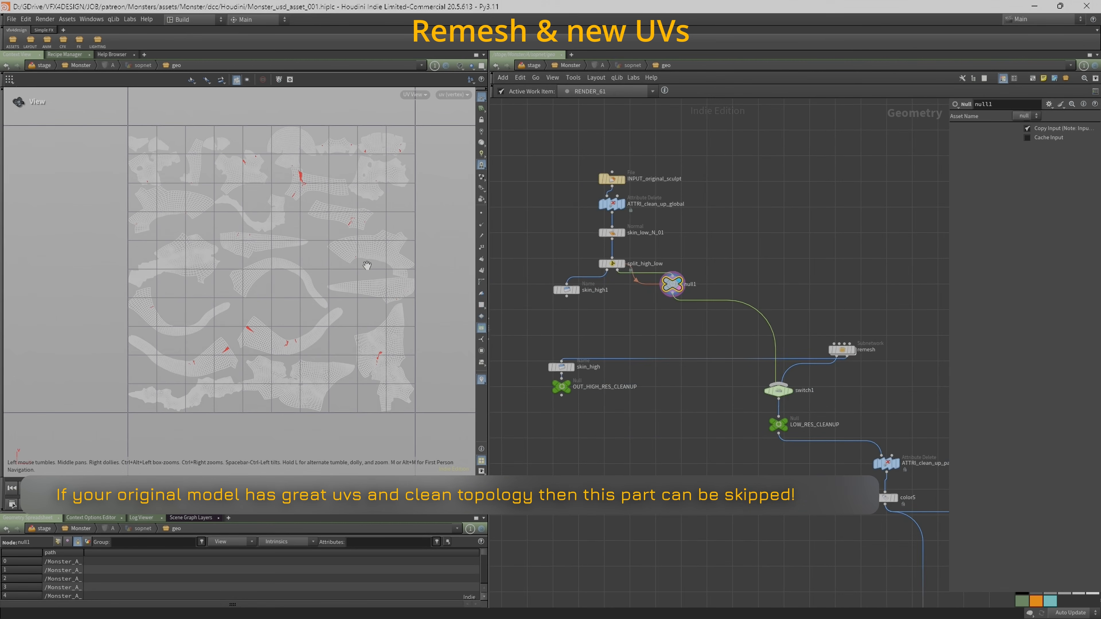
key(space+1)
middle_drag(752, 307, 664, 273)
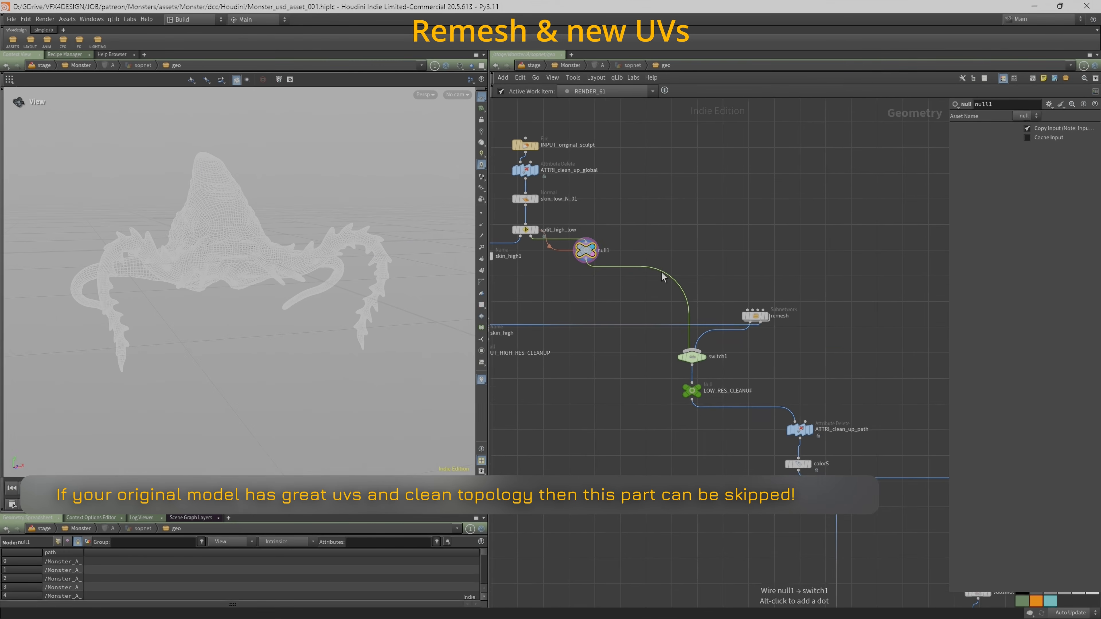
scroll(542, 257, up, 1)
scroll(437, 251, up, 1)
middle_drag(663, 408, 613, 395)
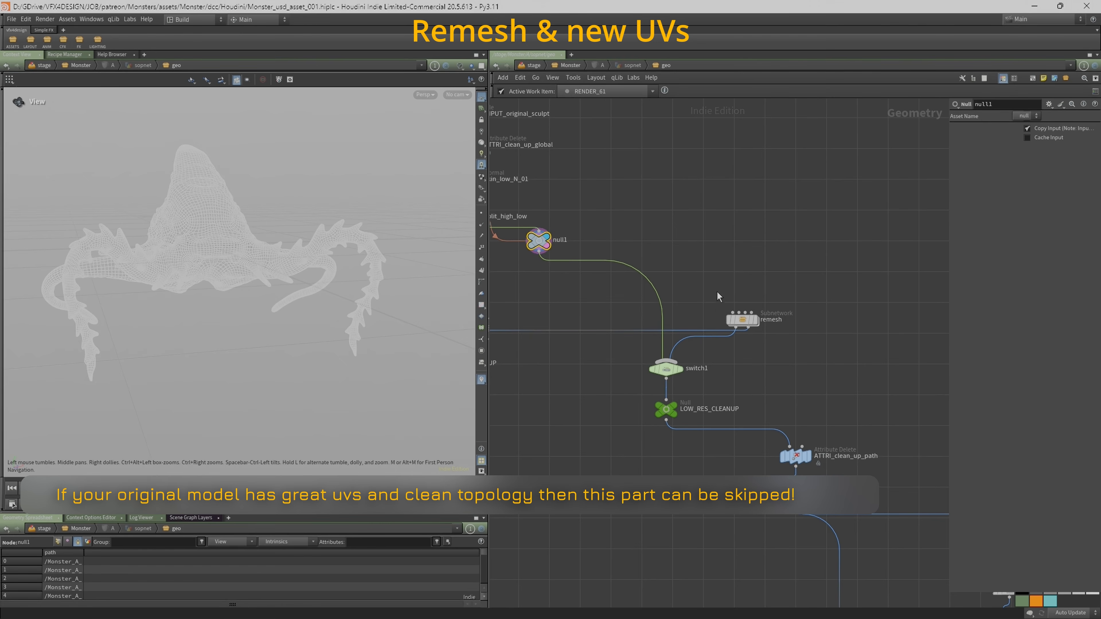
click(743, 323)
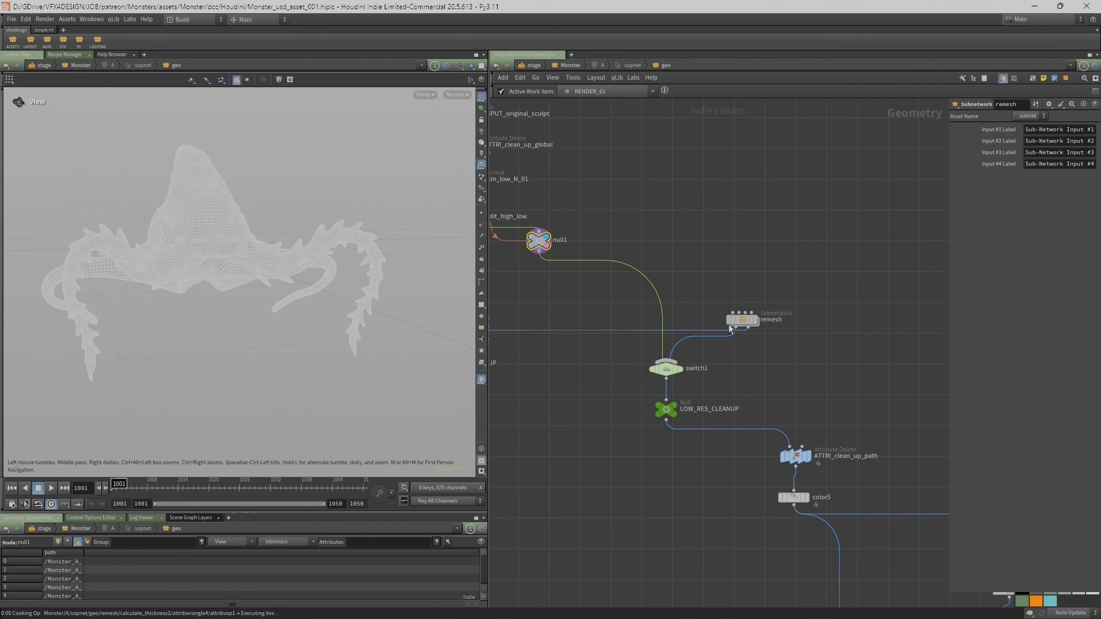
click(749, 337)
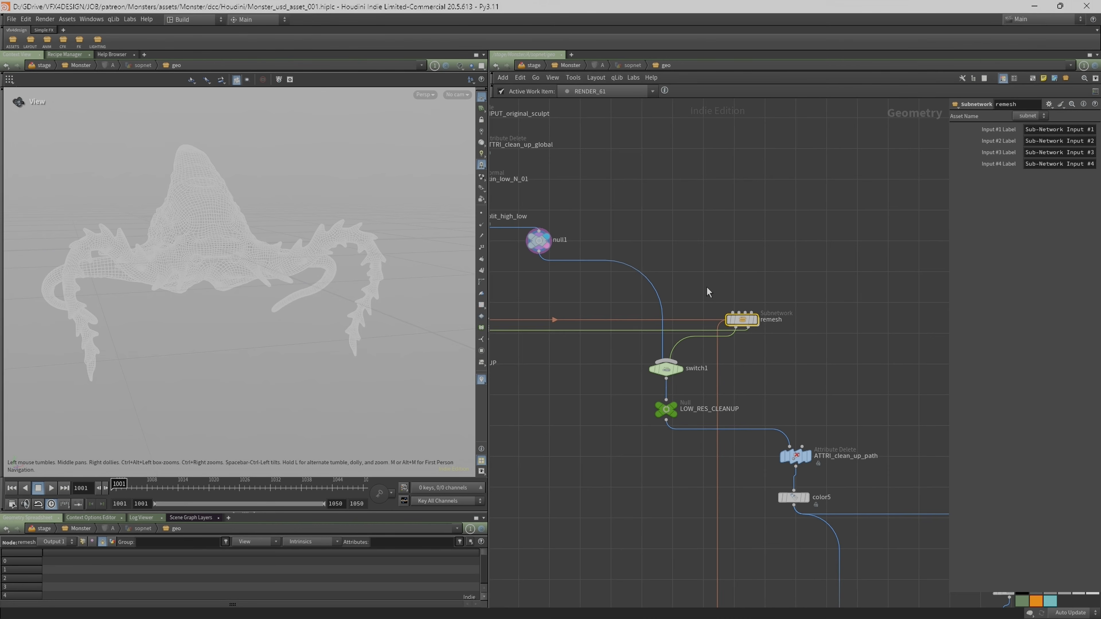
Enter the remesh subnetwork, select the IN_SCULTP object merge and widen its parameters to read the source path.
double_click(742, 320)
scroll(829, 211, up, 4)
click(703, 215)
drag(948, 203, 814, 202)
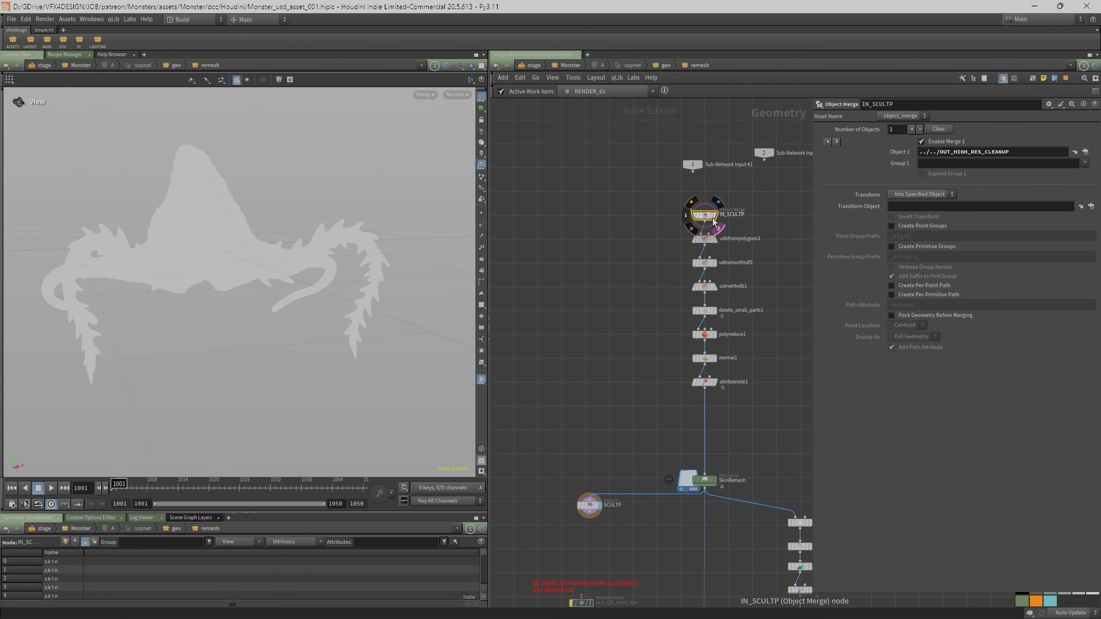
Go back up to the geo network to check skin_high and OUT_HIGH_RES_CLEANUP, and re-enter the remesh subnetwork.
click(658, 225)
key(u)
scroll(711, 304, down, 6)
scroll(622, 314, up, 6)
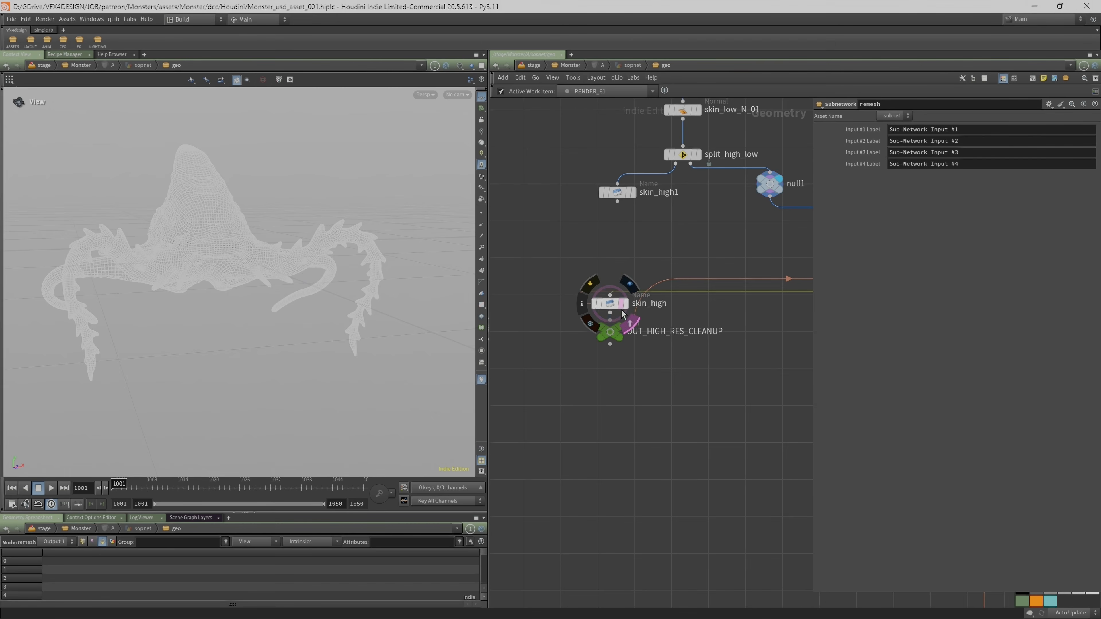
click(625, 306)
middle_drag(692, 364, 377, 360)
double_click(697, 276)
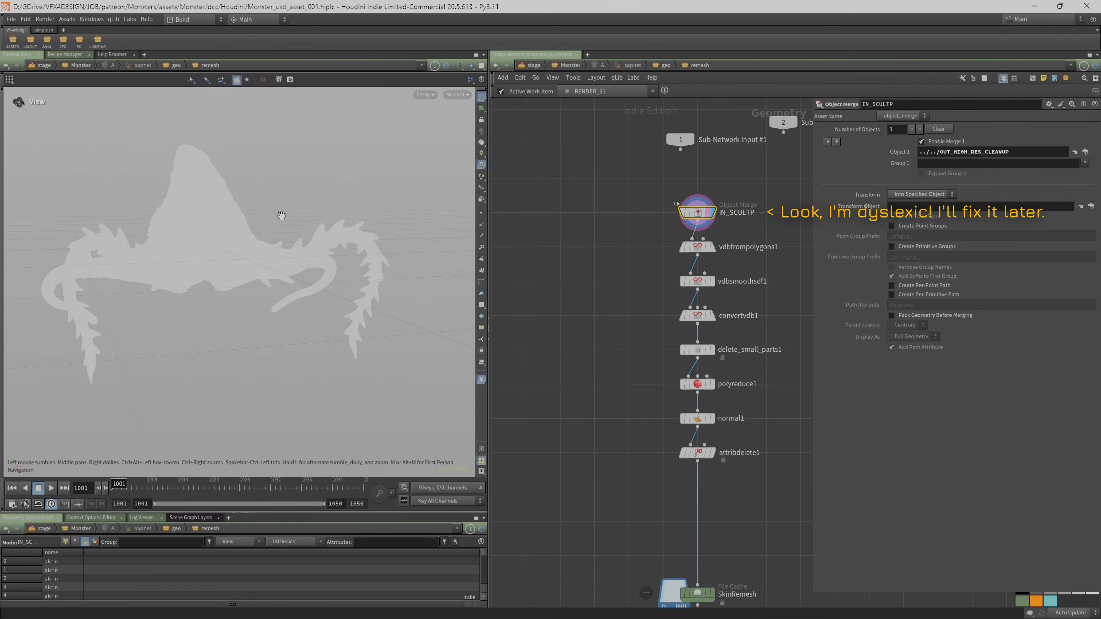
Switch IN_SCULTP to shaded display, narrow the parameters and review the node chain from vdbfrompolygons1 to attribdelete1.
key(w)
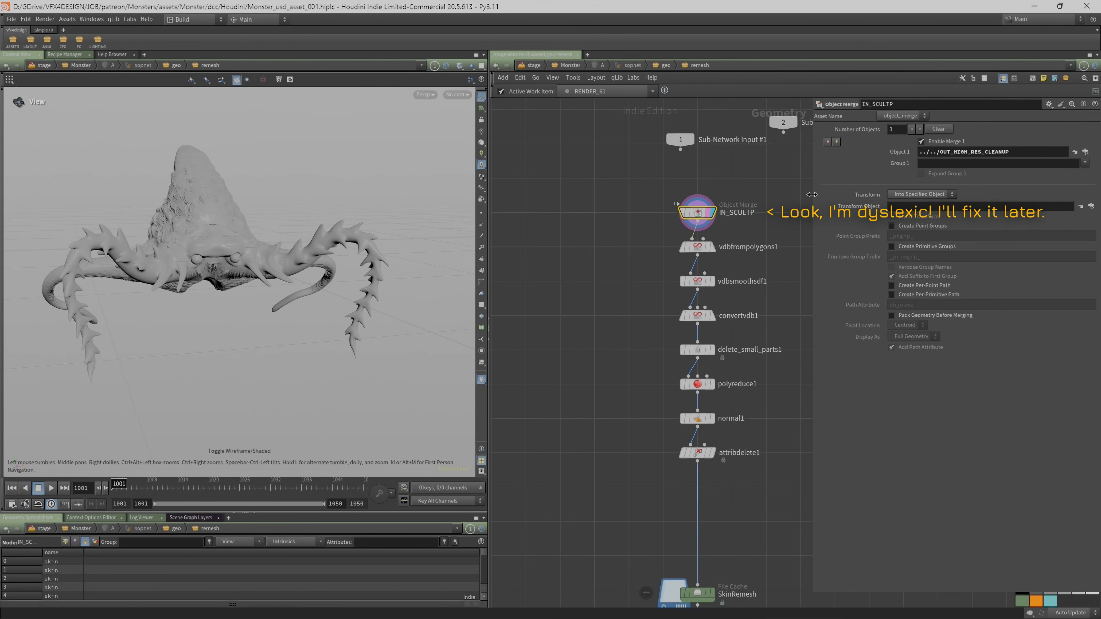
drag(812, 195, 945, 217)
scroll(861, 403, up, 2)
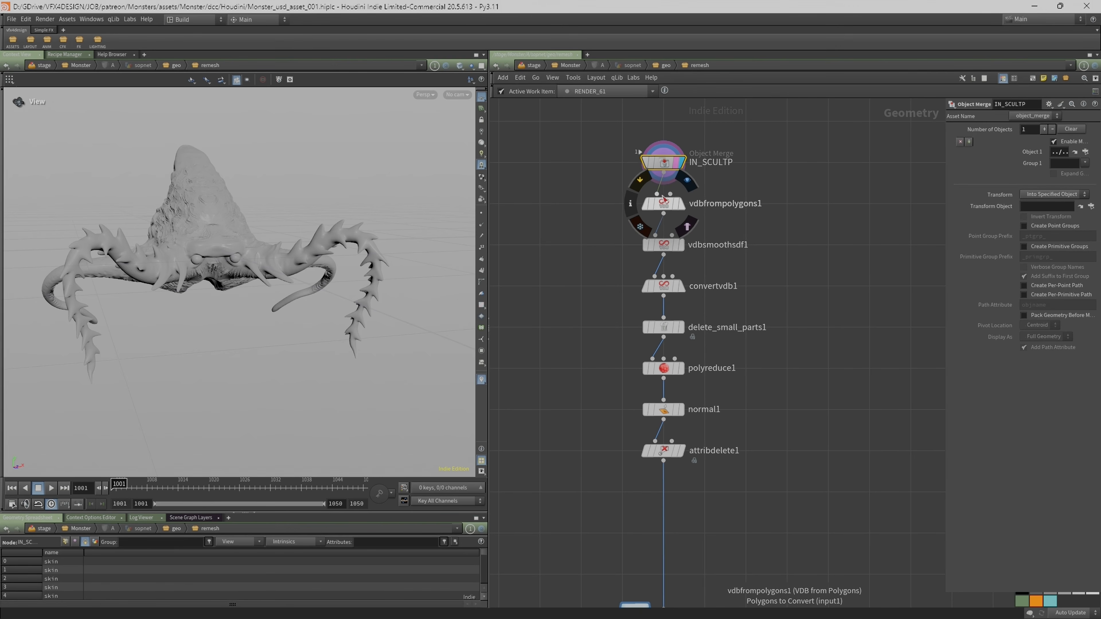
mouse_move(681, 334)
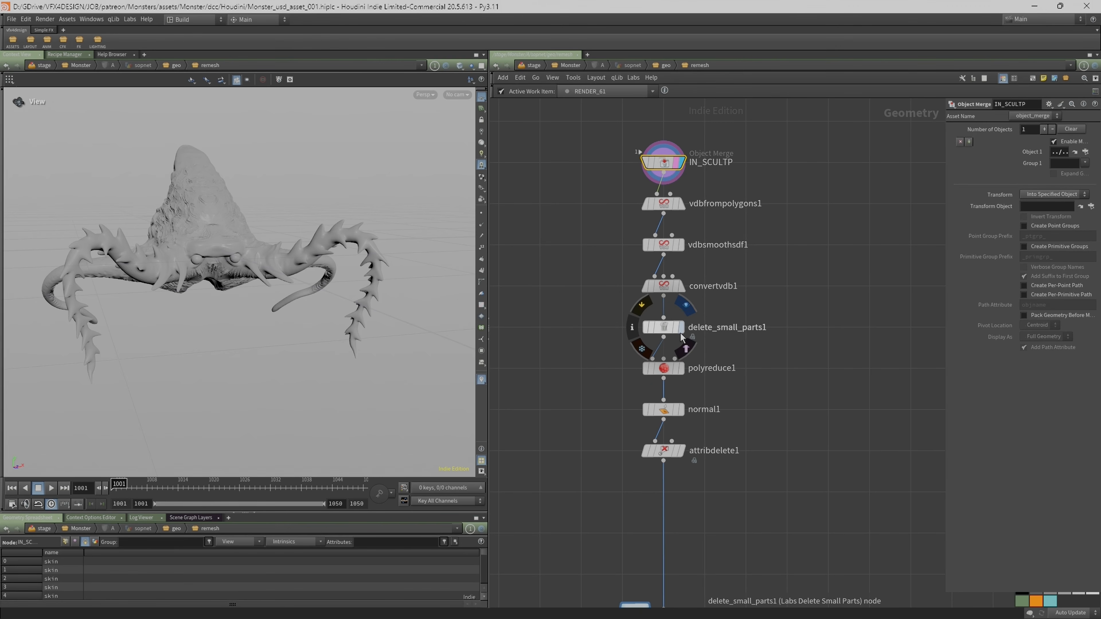
mouse_move(681, 460)
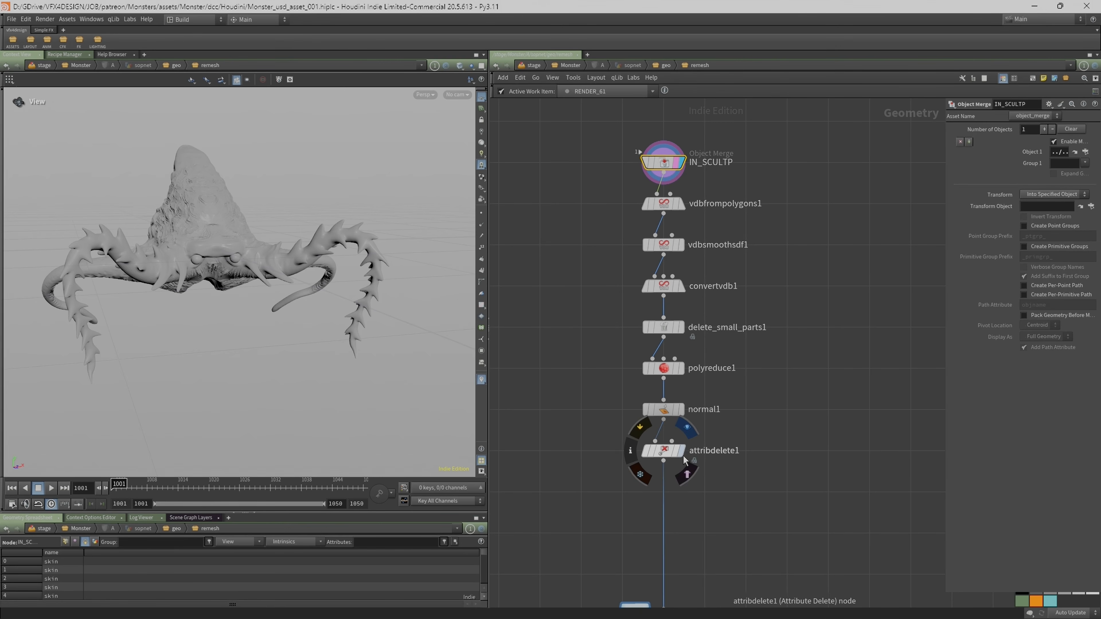
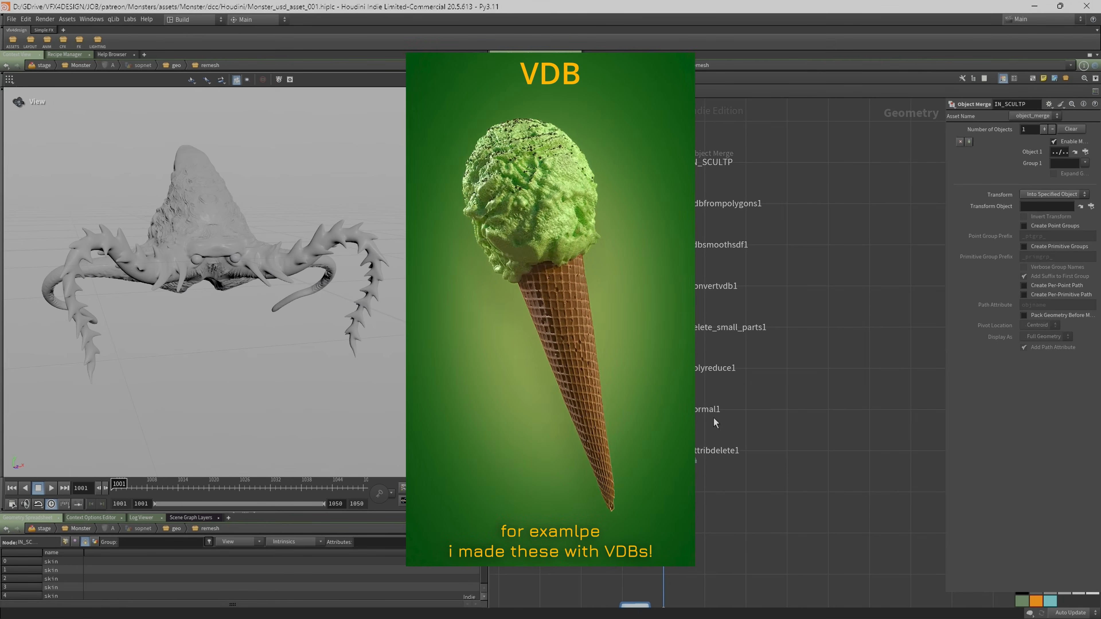
Examine the monster's curled limb up close in wireframe and shaded modes, and display attribdelete1's remeshed result.
mouse_move(249, 233)
mouse_down()
mouse_move(191, 223)
mouse_move(219, 222)
mouse_up()
key(w)
key(w)
right_drag(300, 320, 405, 246)
mouse_move(405, 246)
mouse_down()
mouse_move(243, 285)
mouse_move(282, 249)
mouse_move(216, 253)
mouse_move(243, 271)
mouse_move(264, 263)
mouse_move(244, 263)
mouse_up()
right_drag(123, 197, 204, 195)
scroll(598, 258, down, 2)
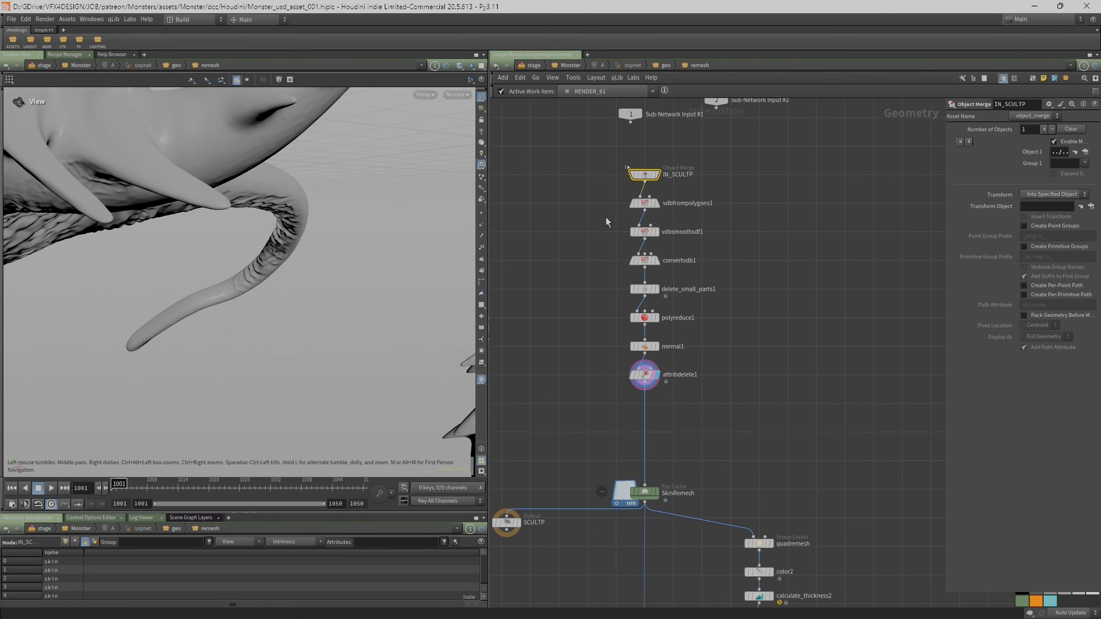
Display IN_SCULTP again and check the original sculpt's spiked limb in wireframe and shaded modes.
click(659, 179)
click(659, 177)
mouse_move(243, 313)
mouse_down()
mouse_move(211, 260)
mouse_move(241, 248)
mouse_up()
mouse_move(277, 259)
mouse_down()
mouse_move(290, 260)
mouse_move(234, 265)
mouse_move(334, 254)
mouse_move(345, 243)
mouse_up()
scroll(234, 265, up, 4)
key(w)
key(w)
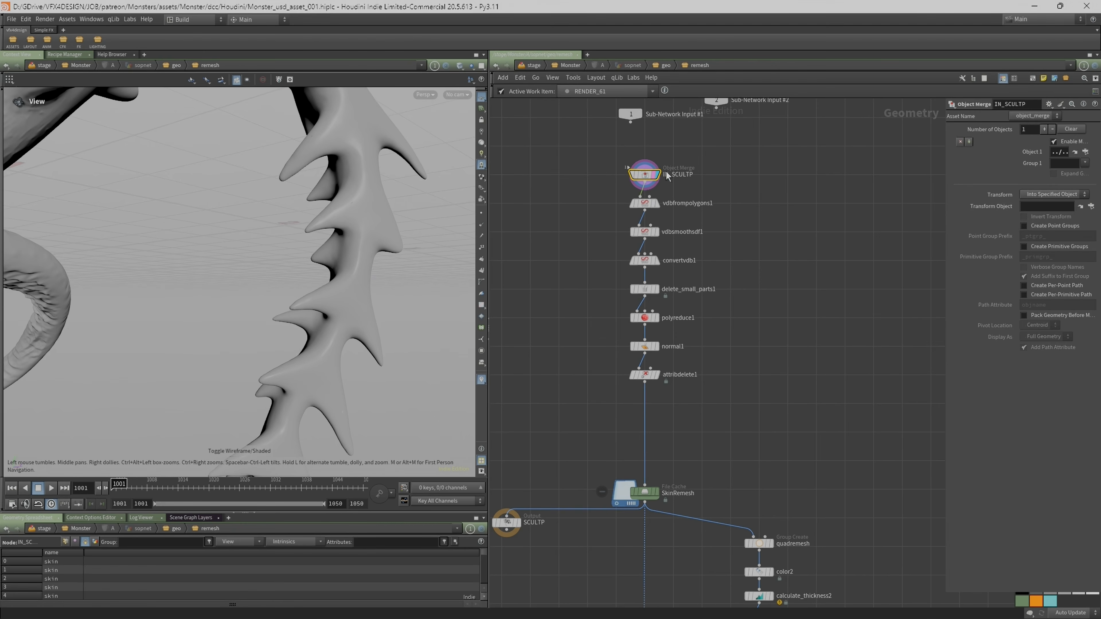
key(w)
drag(304, 234, 195, 249)
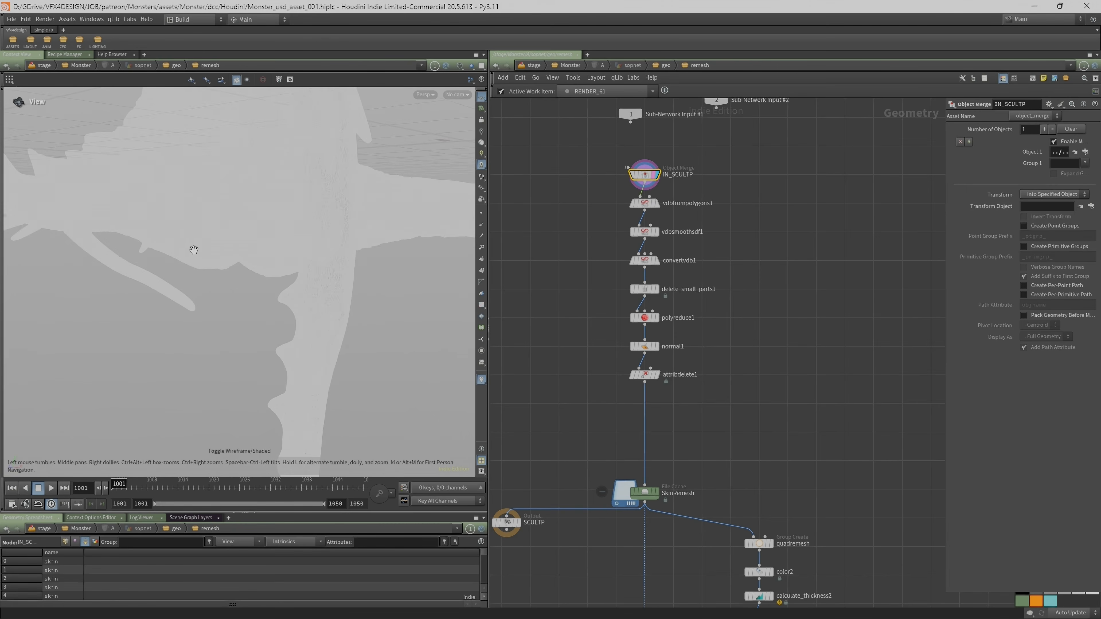
key(w)
Frame the spiked limb's tip from another angle and compare IN_SCULTP with attribdelete1 there.
mouse_move(50, 246)
mouse_down()
mouse_move(235, 311)
mouse_move(204, 270)
mouse_up()
middle_drag(204, 270, 218, 284)
drag(217, 285, 140, 347)
right_drag(139, 346, 95, 319)
drag(96, 320, 118, 379)
middle_drag(117, 379, 310, 217)
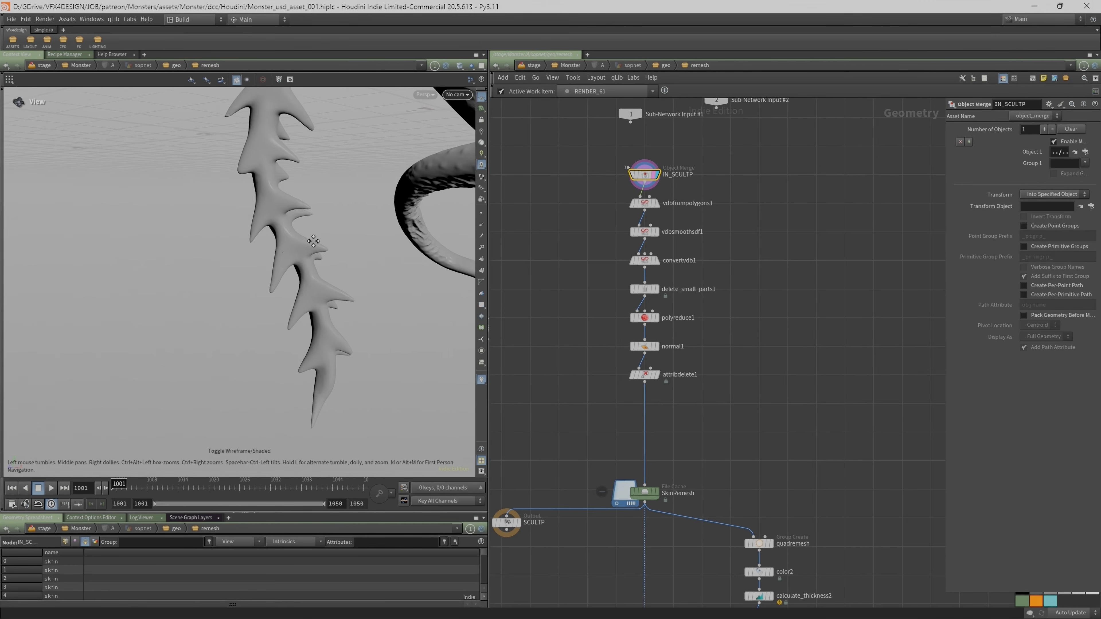
drag(310, 217, 253, 247)
right_drag(253, 247, 459, 310)
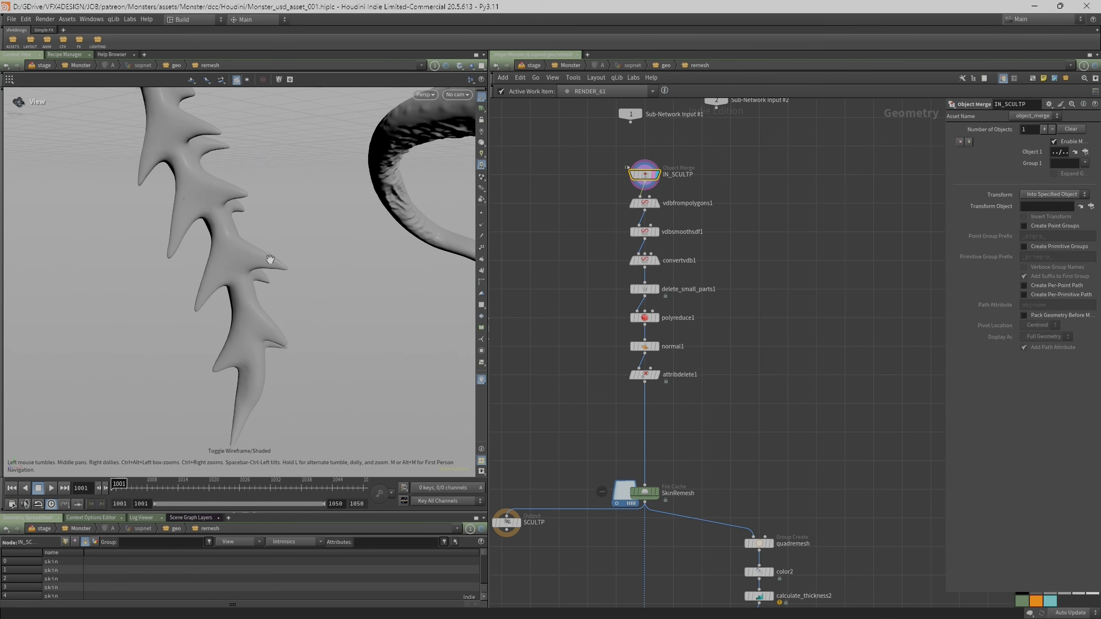
click(655, 380)
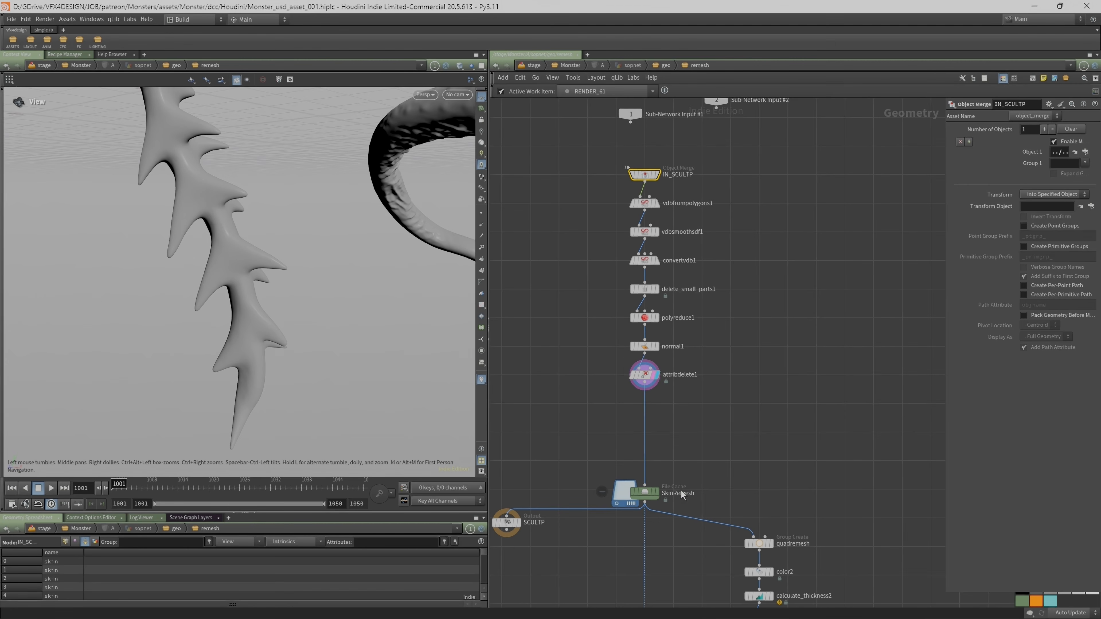
Select the SkinRemesh file cache, widen its parameters and save version 1 of the remeshed geometry to disk.
click(644, 492)
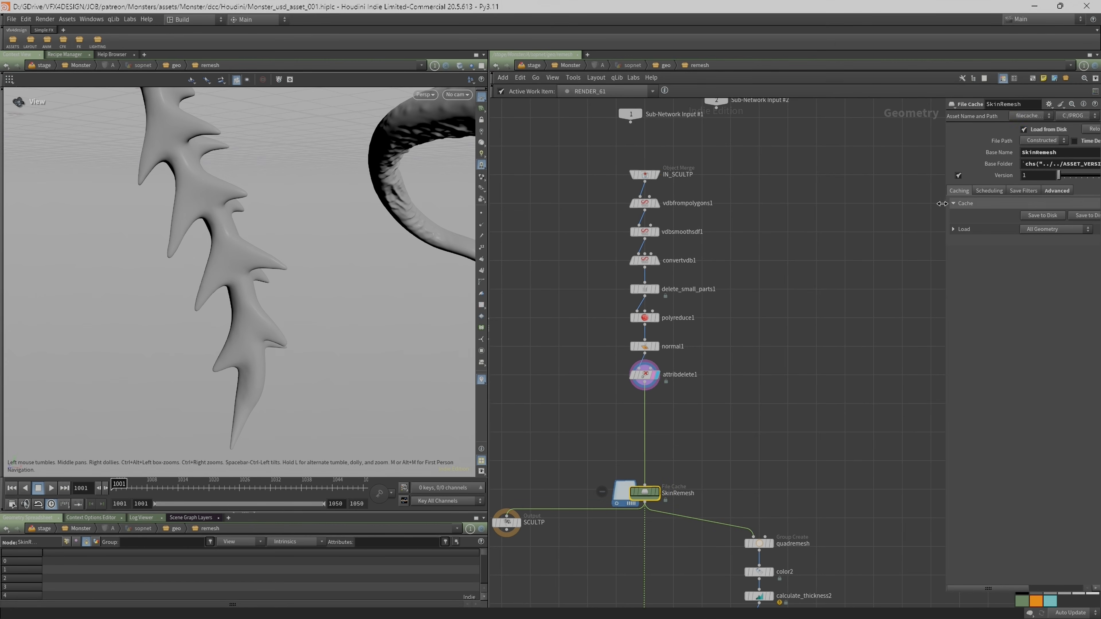
drag(946, 204, 620, 208)
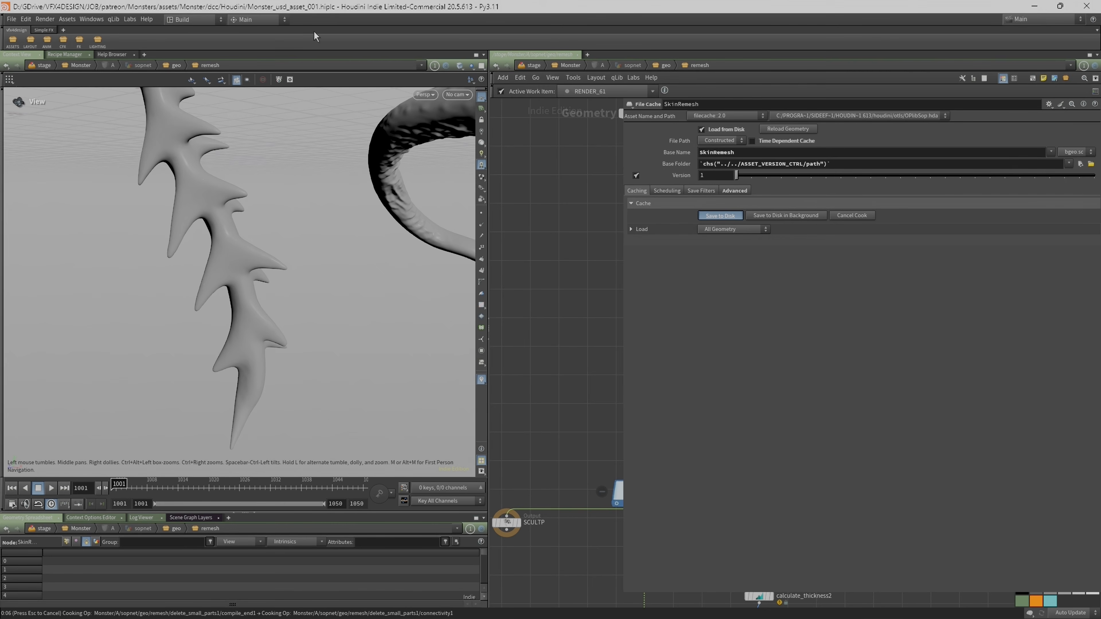
Switch to File Explorer and open the patreon/Monsters/assets/Monster/data folder inside JOB.
mouse_move(237, 618)
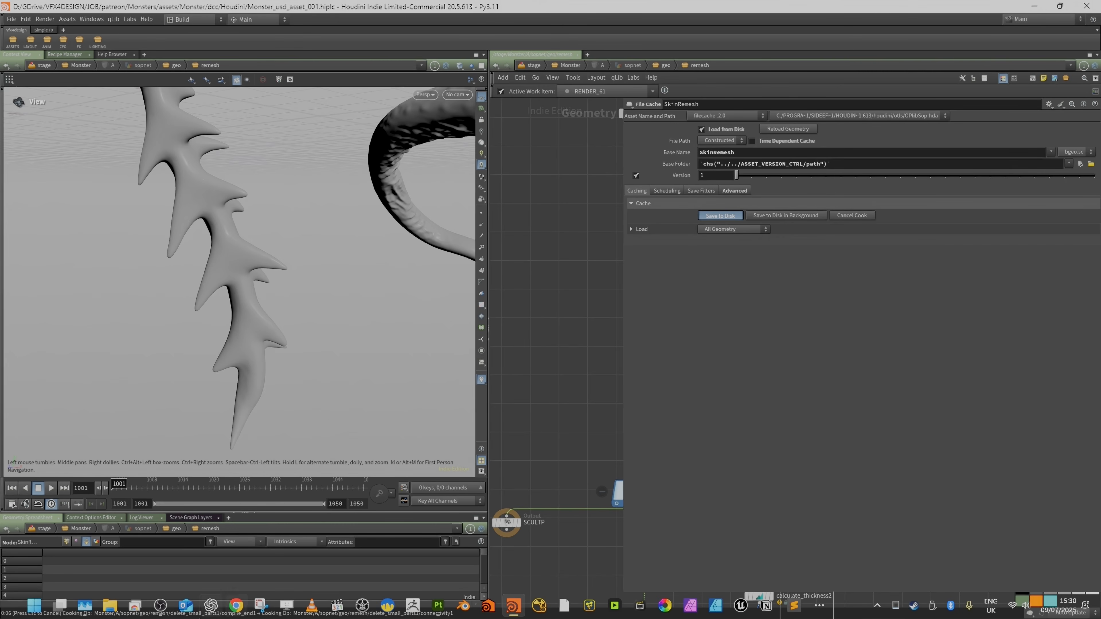
click(110, 606)
drag(340, 235, 367, 133)
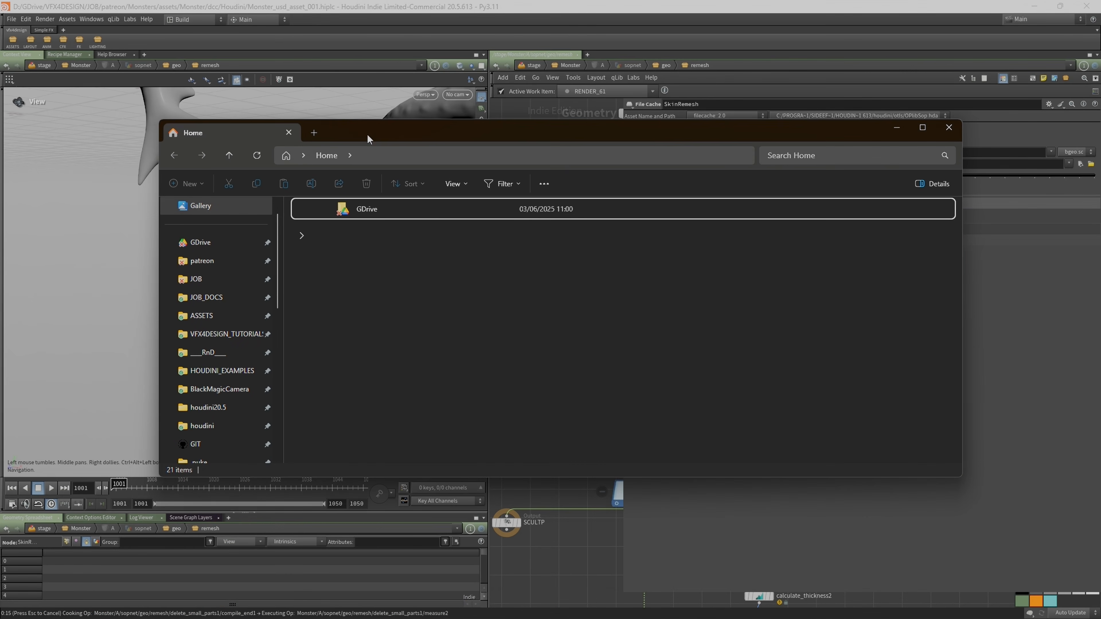
click(215, 280)
double_click(323, 241)
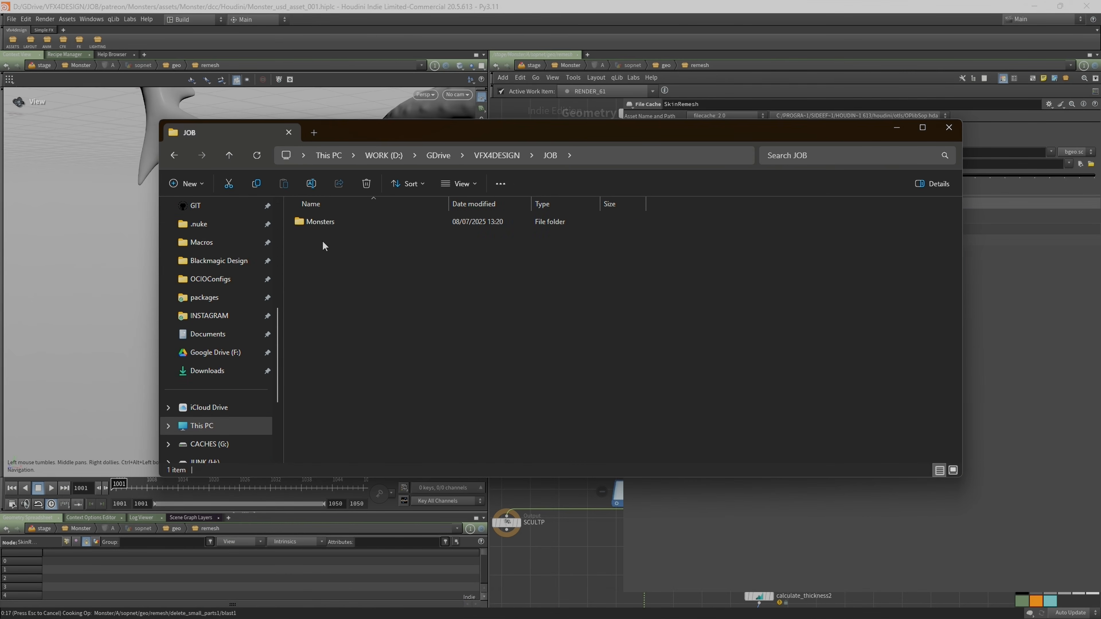
double_click(329, 221)
double_click(329, 221)
double_click(329, 221)
double_click(329, 221)
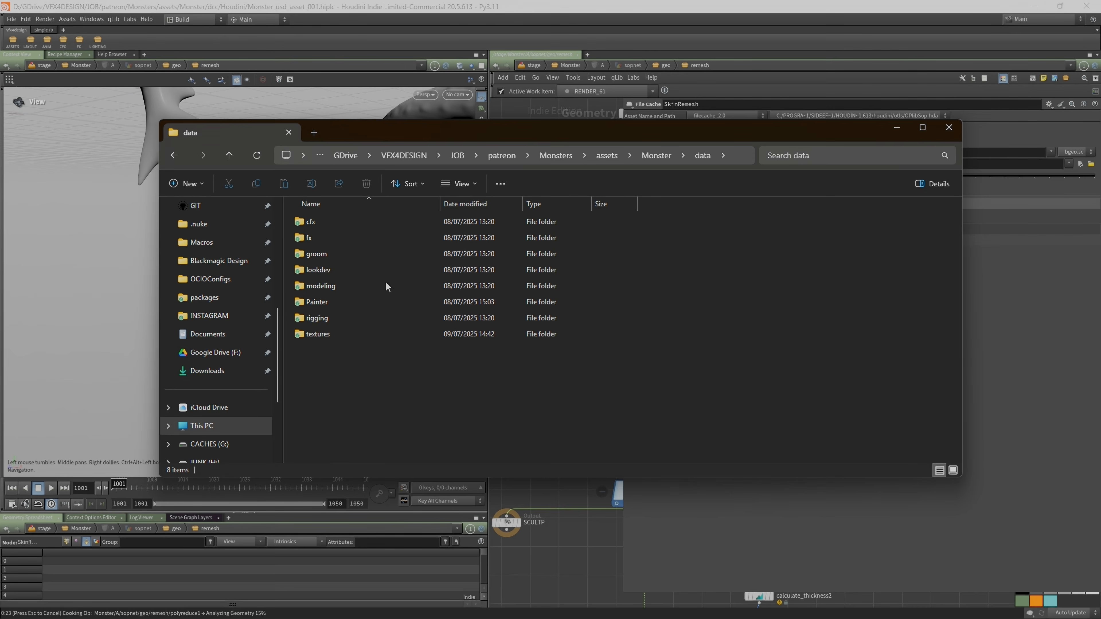
Browse to modeling/geo/Monster_A and reposition the folder window so the SkinRemesh cache settings are uncovered.
double_click(326, 285)
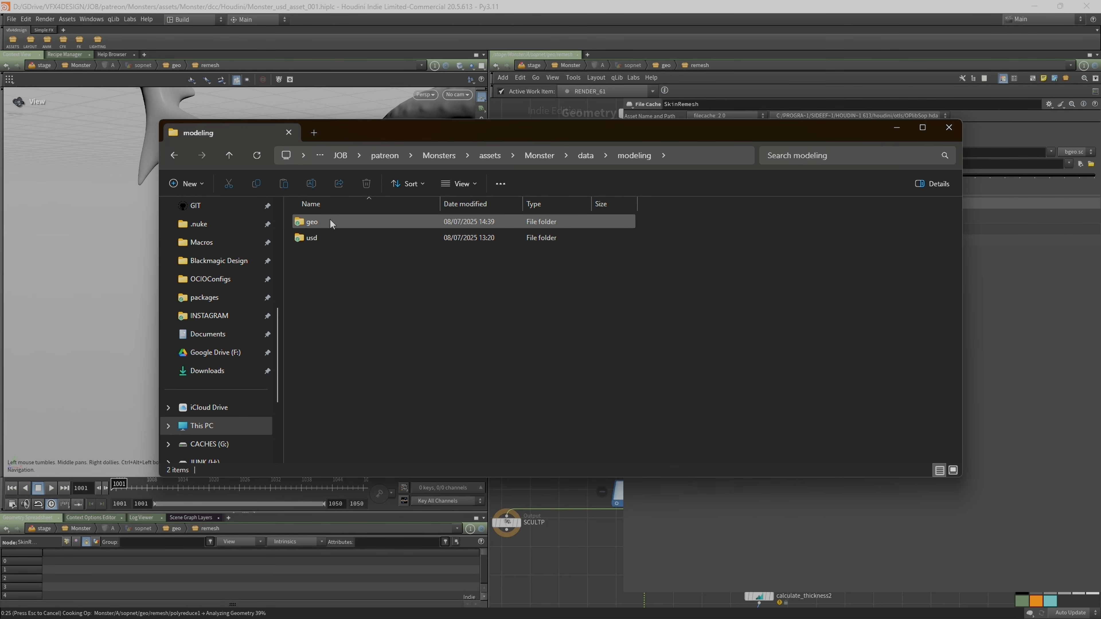
double_click(319, 221)
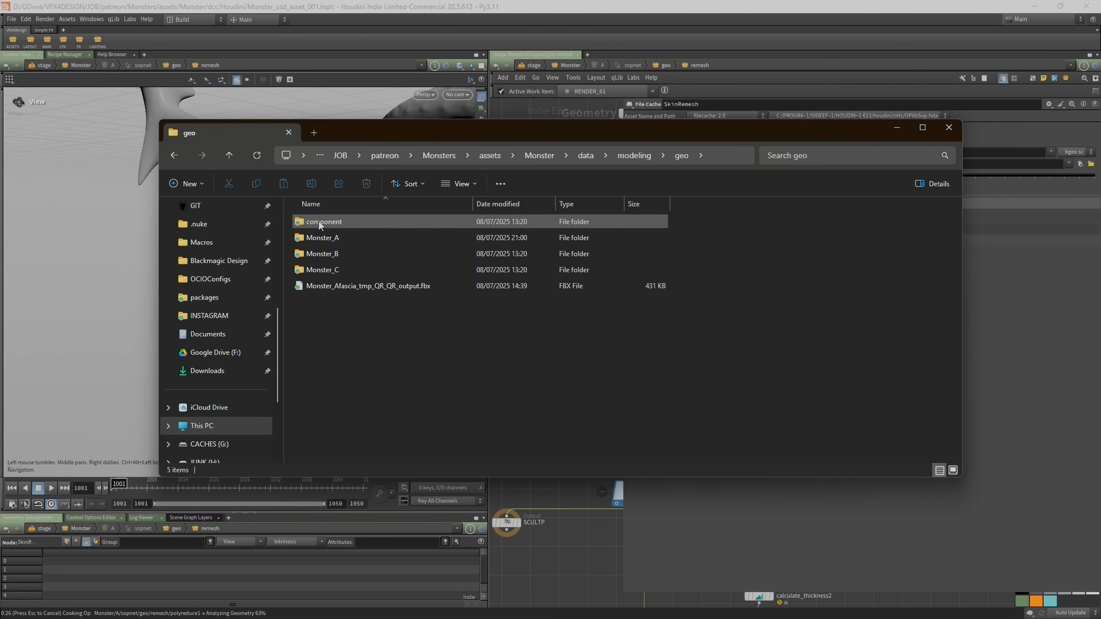
double_click(345, 237)
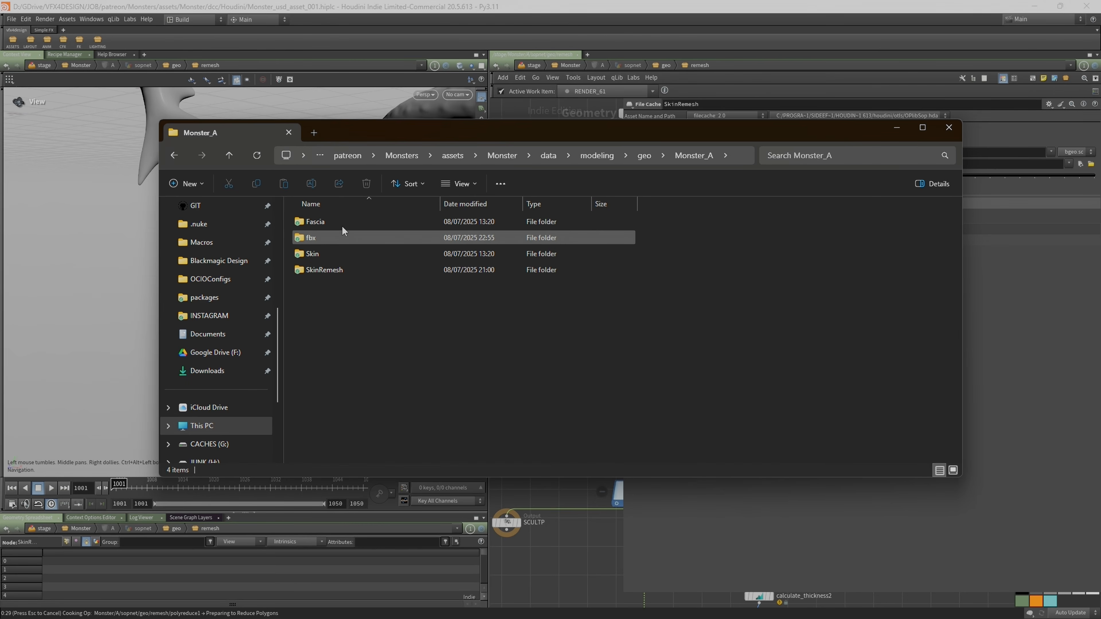
drag(462, 130, 369, 291)
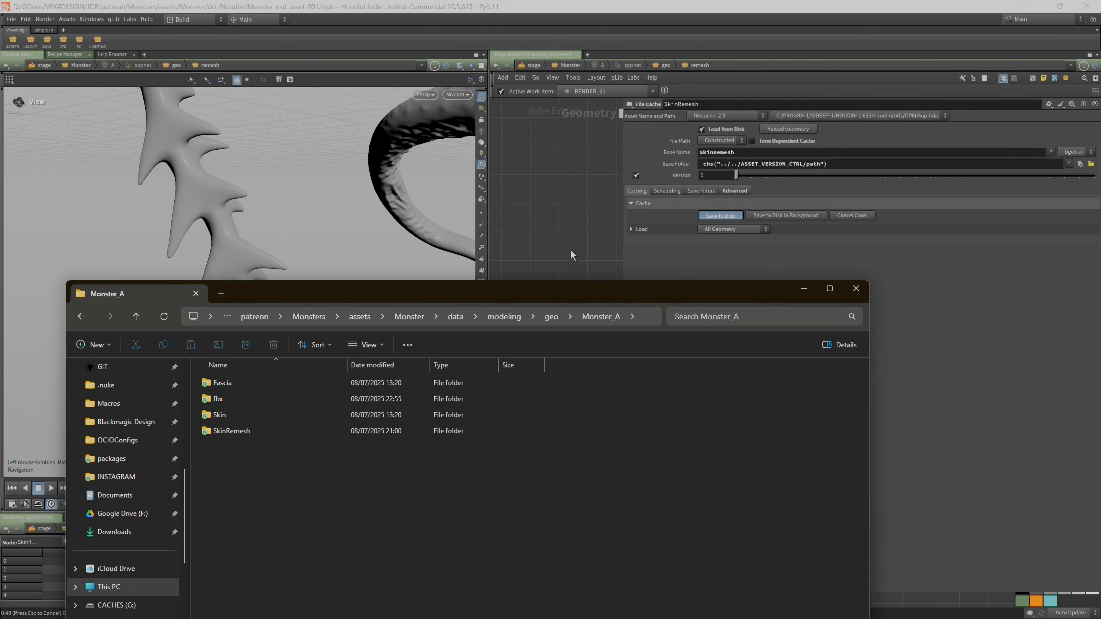
Move and narrow the Monster_A folder window so that it clears the SkinRemesh cache settings.
drag(566, 283, 528, 313)
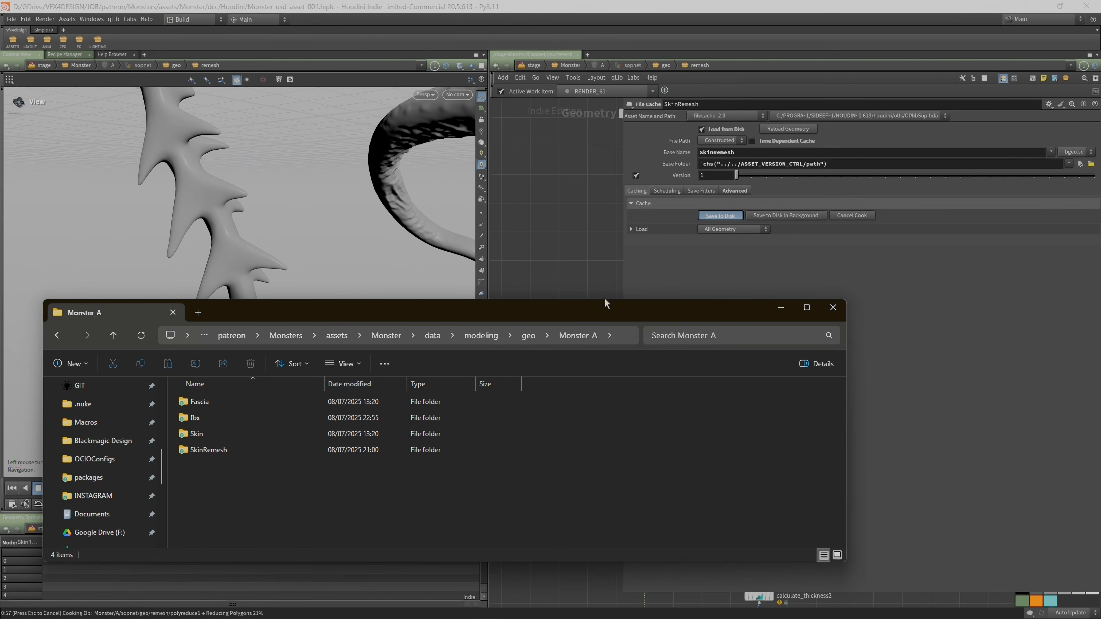
drag(848, 401, 531, 414)
drag(377, 308, 358, 194)
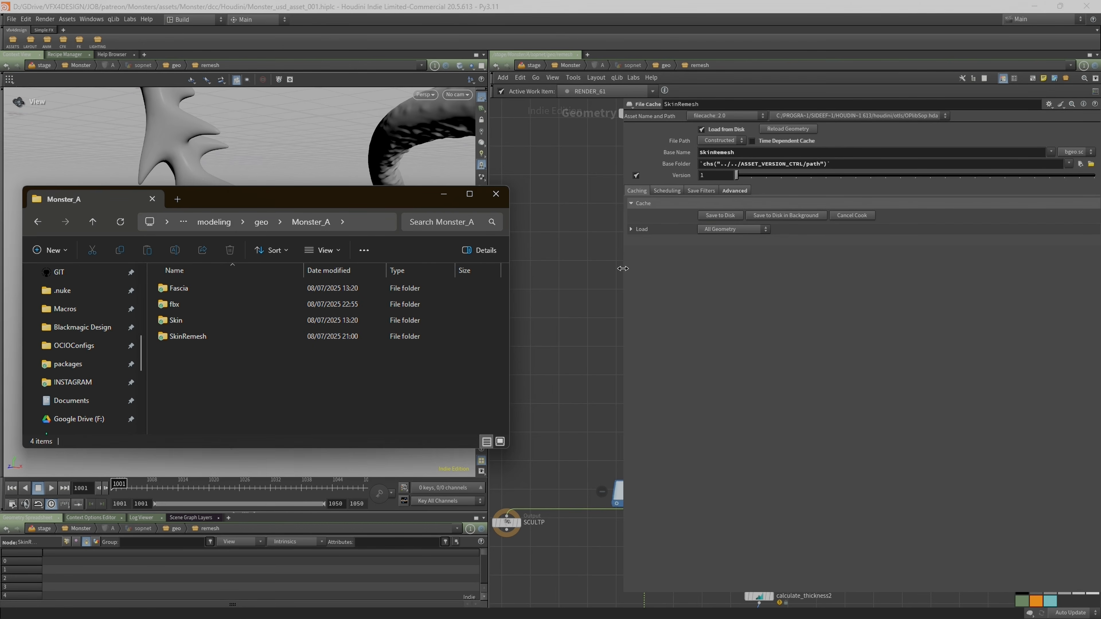
Narrow the parameter area to uncover the node network and display the SkinRemesh file cache.
drag(624, 273, 921, 271)
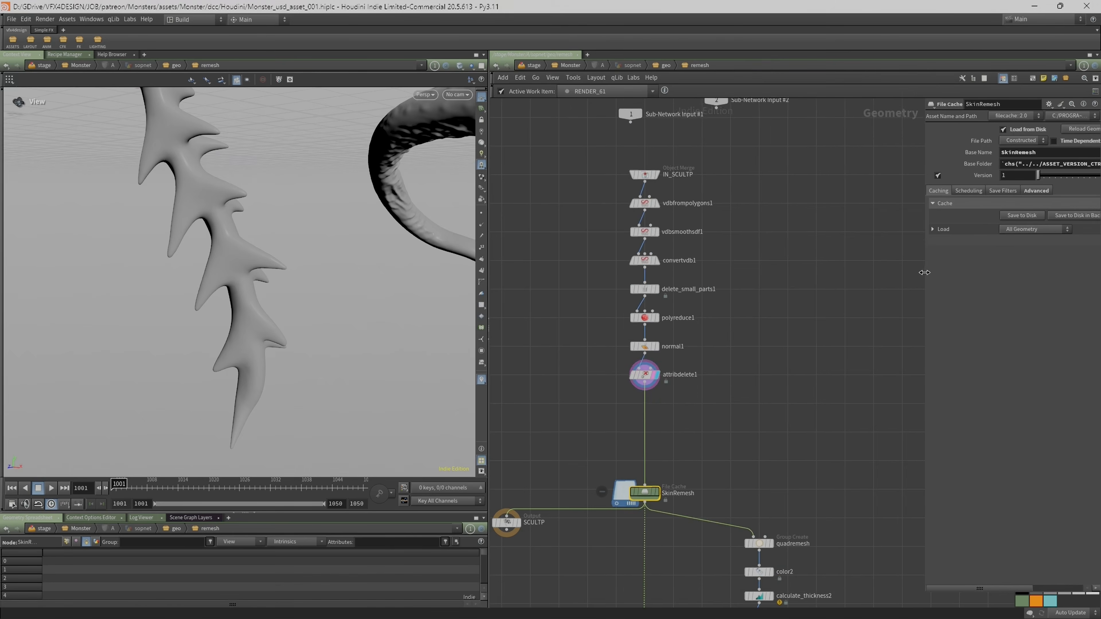
middle_drag(782, 441, 793, 362)
scroll(739, 503, up, 3)
mouse_move(633, 381)
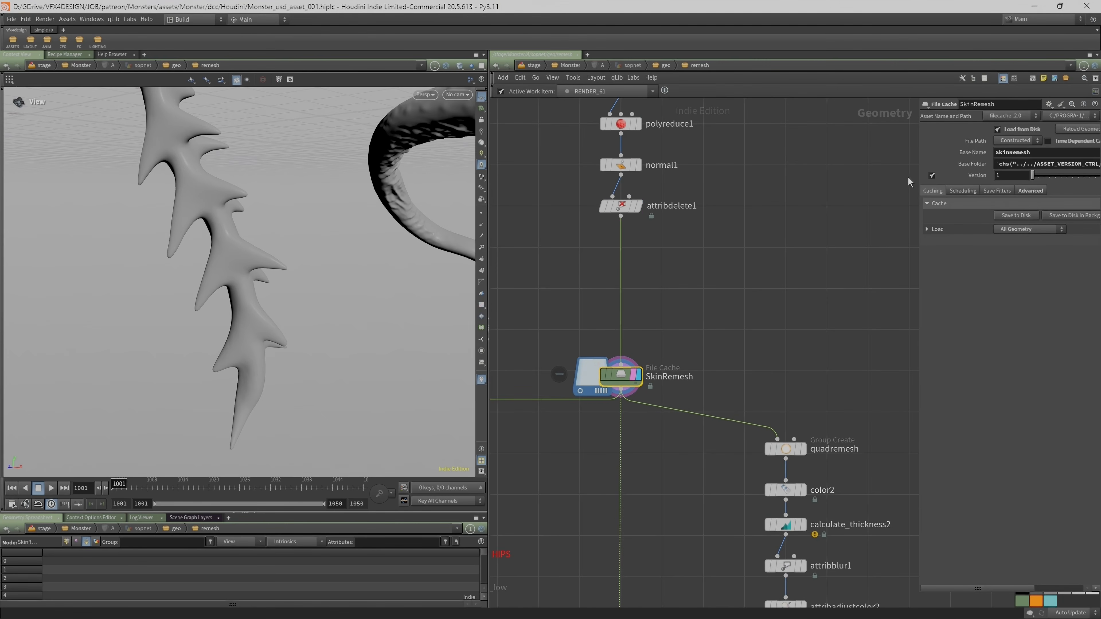
Widen the SkinRemesh parameters, evaluate the Base Folder expression to read its full path, and switch it back to the expression.
drag(918, 170, 801, 171)
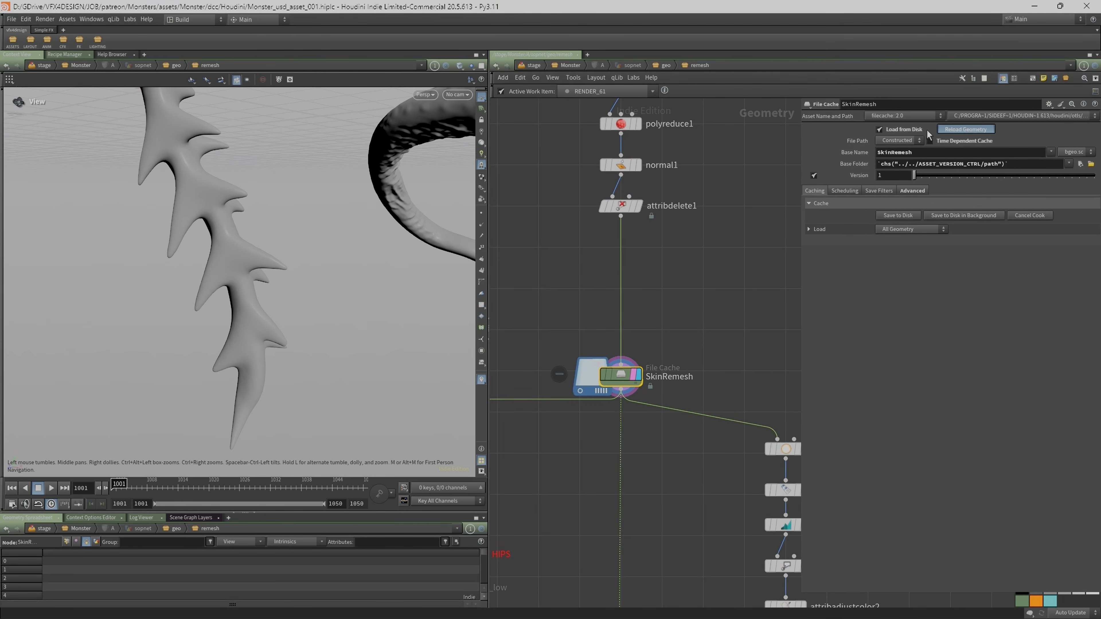
middle_drag(624, 475, 614, 408)
scroll(707, 333, up, 1)
middle_click(850, 164)
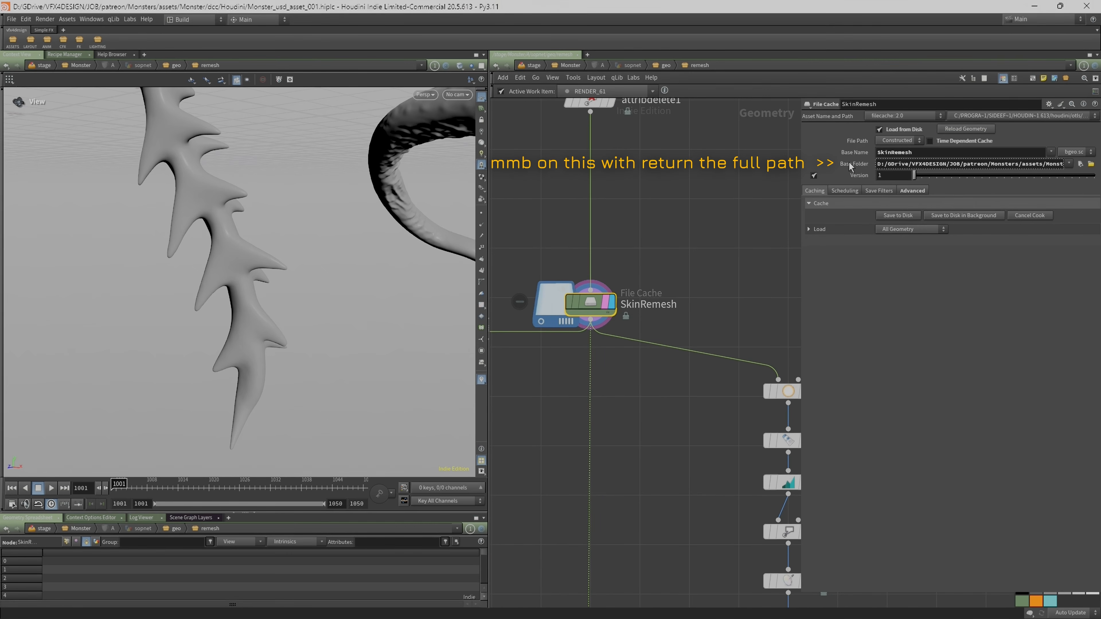
drag(801, 162, 423, 174)
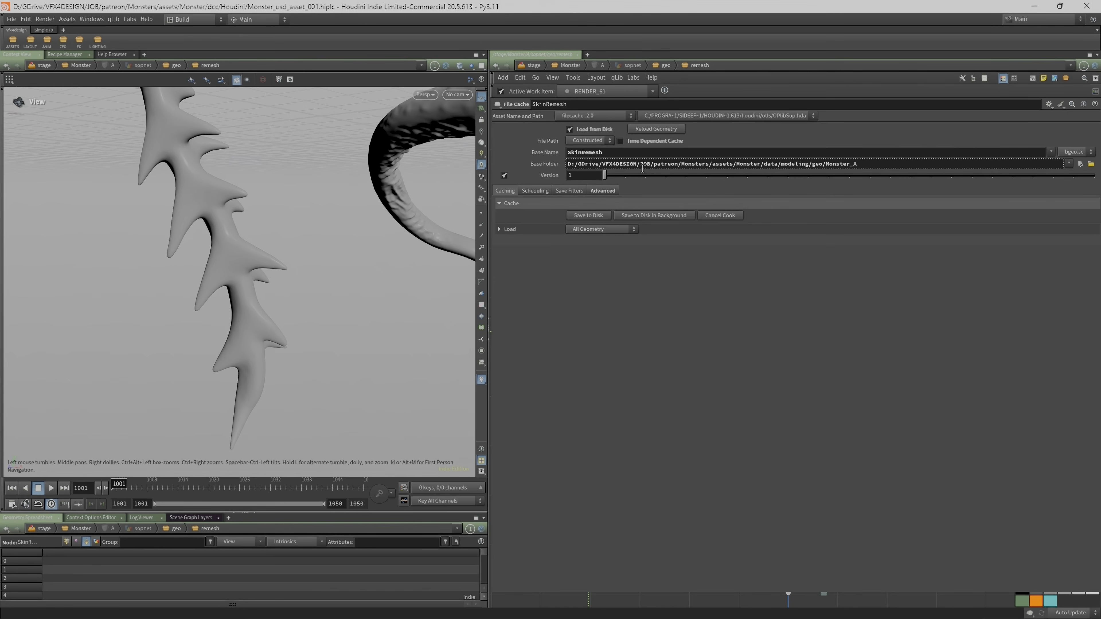
middle_click(543, 165)
drag(490, 164, 866, 186)
Look over the whole remesh network, from the subnetwork inputs through SkinRemesh down to the final output.
middle_drag(693, 388, 706, 250)
scroll(673, 307, down, 6)
middle_drag(689, 550, 682, 435)
scroll(680, 429, down, 3)
scroll(668, 366, down, 3)
scroll(670, 326, up, 4)
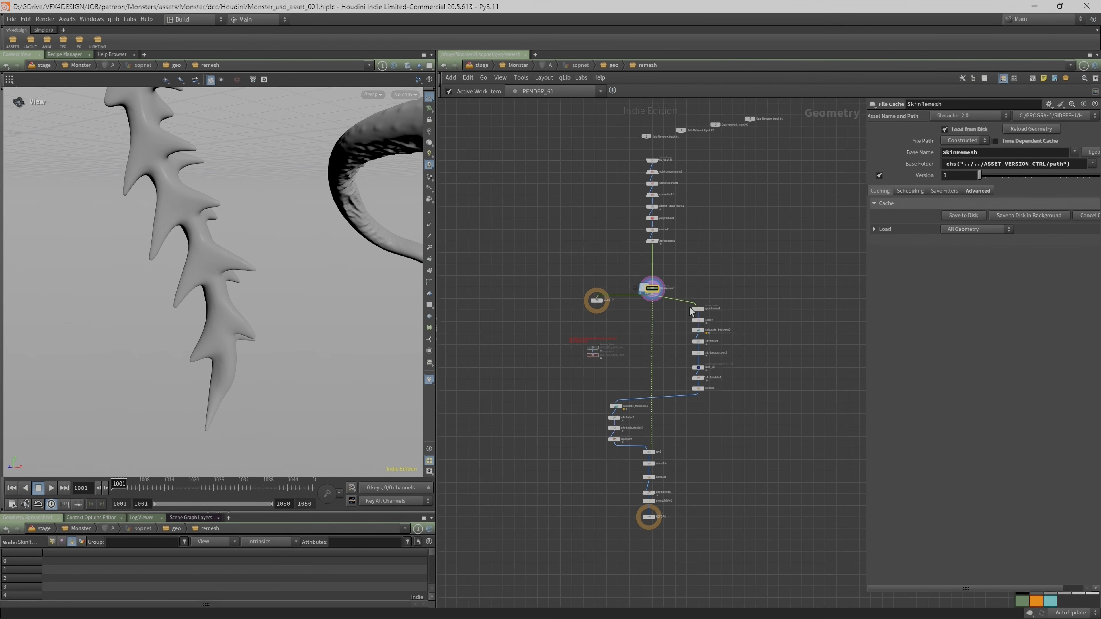
middle_drag(765, 268, 733, 292)
Leave the remesh subnetwork, follow the geo network down and select the ASSET_VERSION_CTRL node below the Skin and Fascia caches.
key(u)
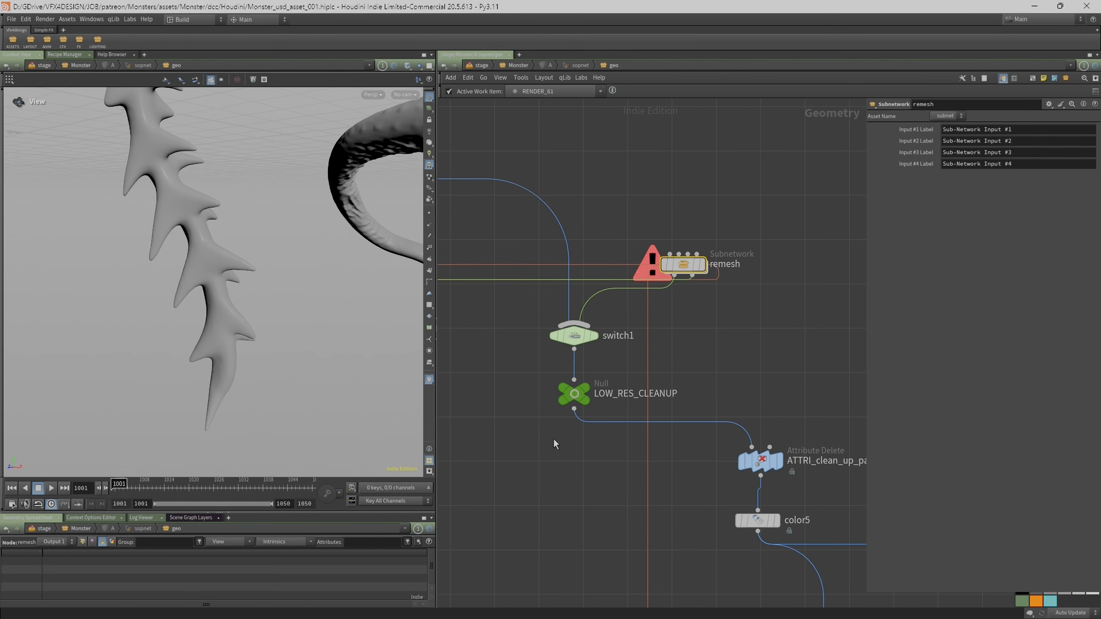
scroll(558, 439, down, 3)
scroll(564, 444, down, 5)
middle_drag(546, 512, 525, 219)
scroll(598, 520, down, 1)
middle_drag(598, 520, 712, 290)
scroll(713, 290, up, 4)
click(720, 252)
middle_drag(720, 252, 527, 299)
scroll(527, 300, up, 2)
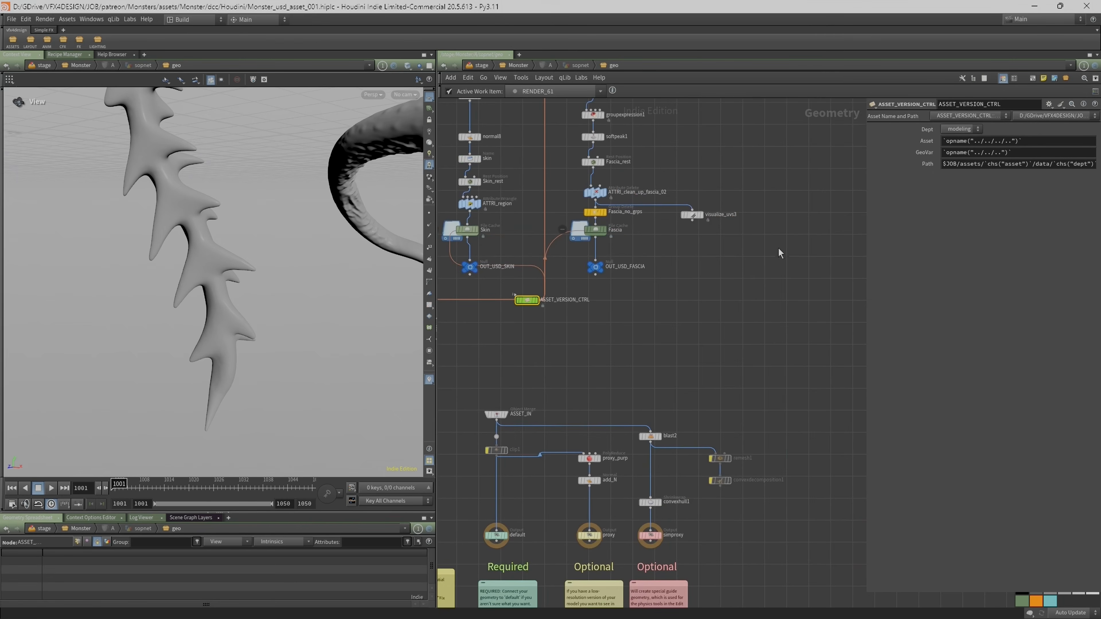
Widen the ASSET_VERSION_CTRL parameters and show the evaluated values of the Asset and GeoVar expressions.
drag(868, 167, 659, 209)
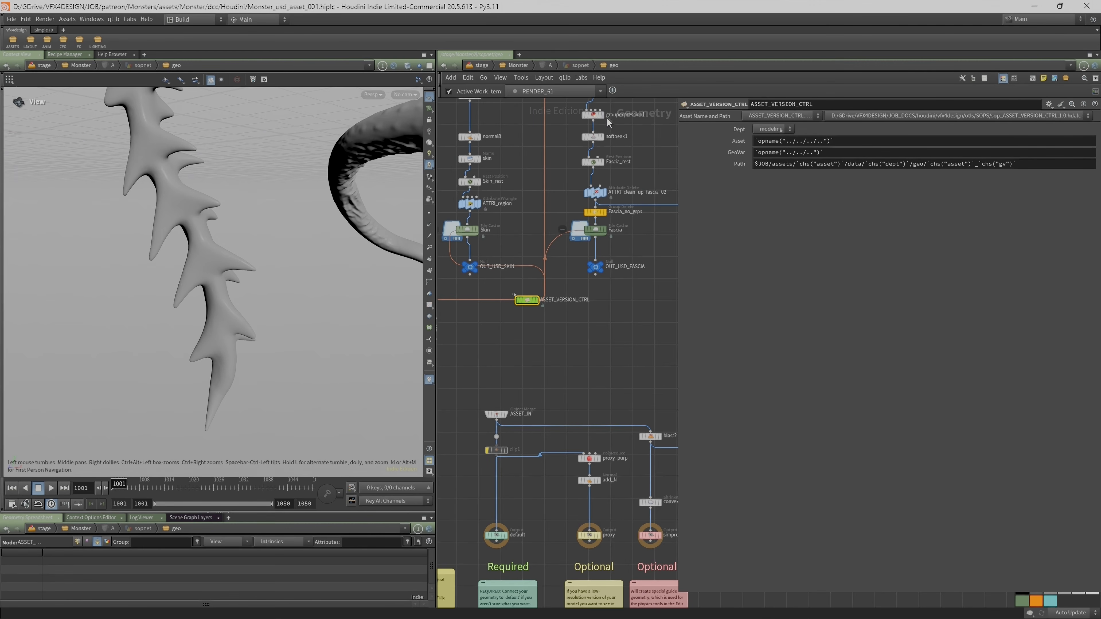
click(713, 142)
click(727, 154)
click(725, 152)
middle_drag(586, 331, 619, 365)
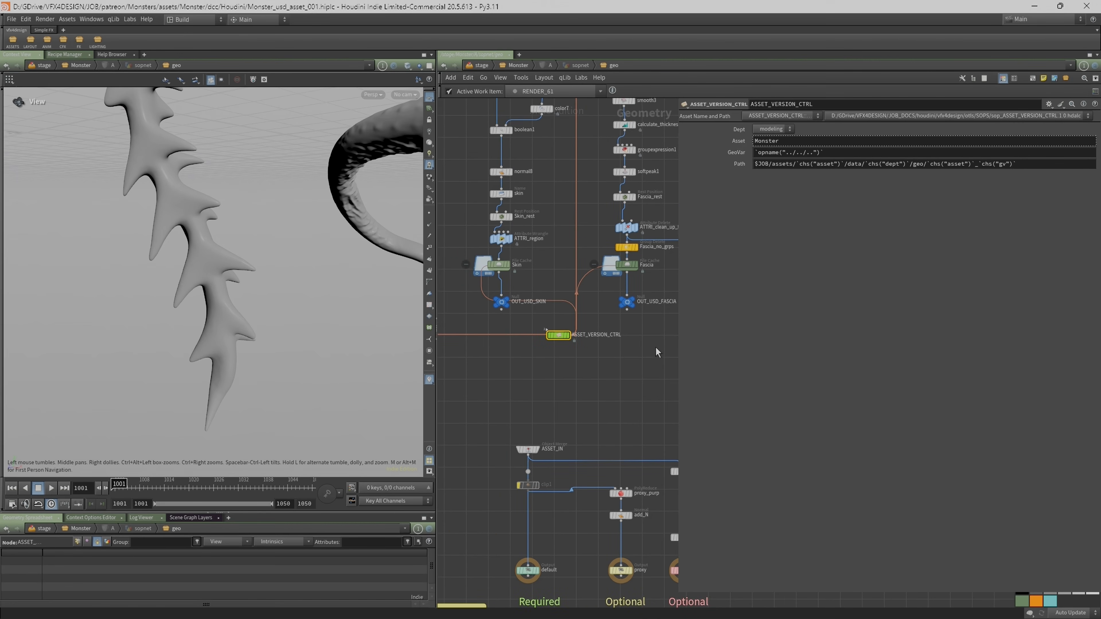
click(738, 152)
Follow the geo network back up from ASSET_VERSION_CTRL and enter the remesh subnetwork.
drag(675, 353, 745, 353)
scroll(553, 320, down, 2)
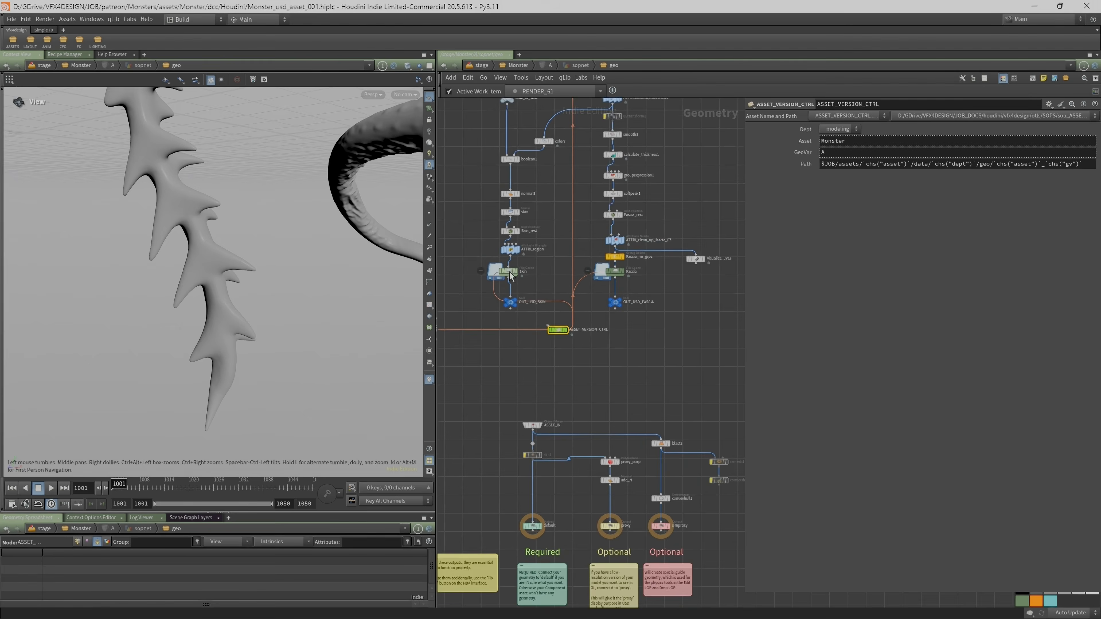
scroll(651, 196, down, 2)
middle_drag(662, 164, 653, 410)
middle_drag(668, 262, 665, 410)
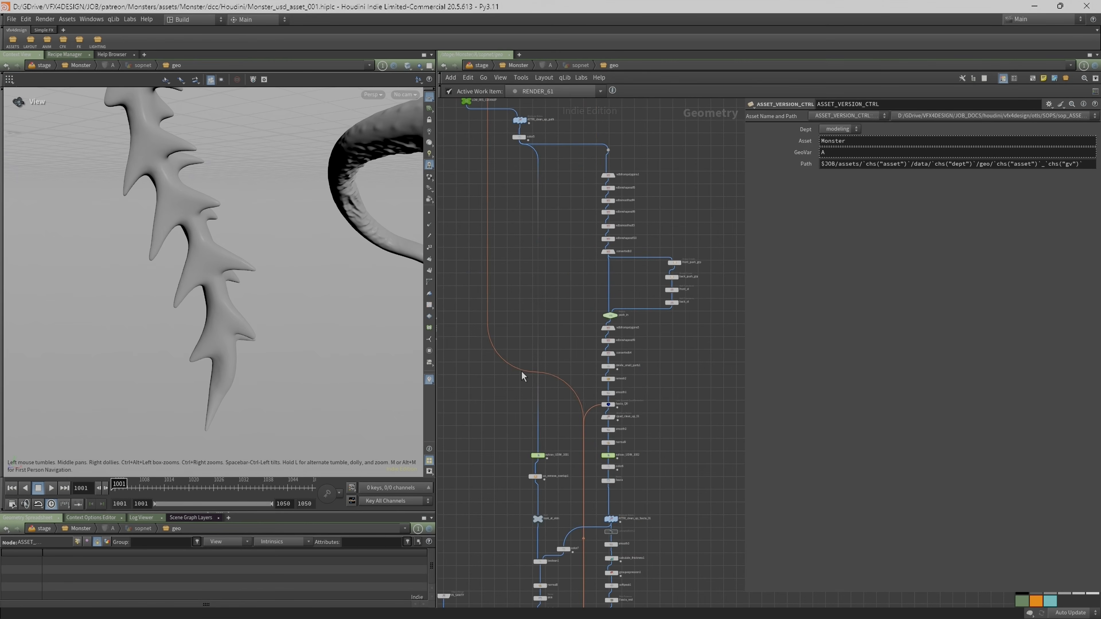
middle_drag(497, 170, 533, 376)
scroll(526, 293, up, 3)
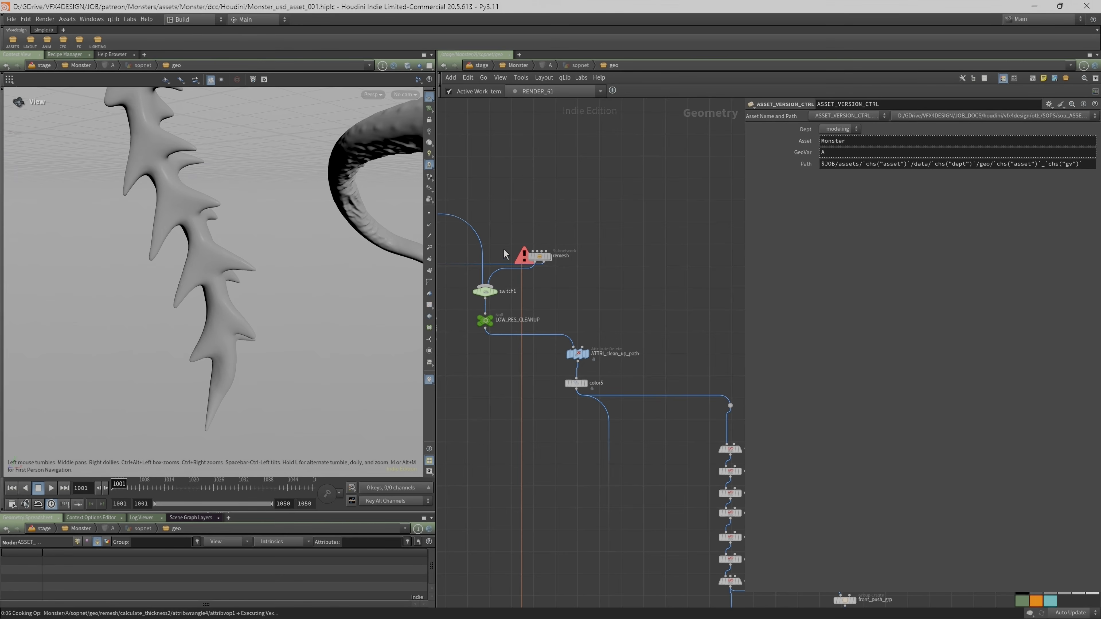
double_click(537, 260)
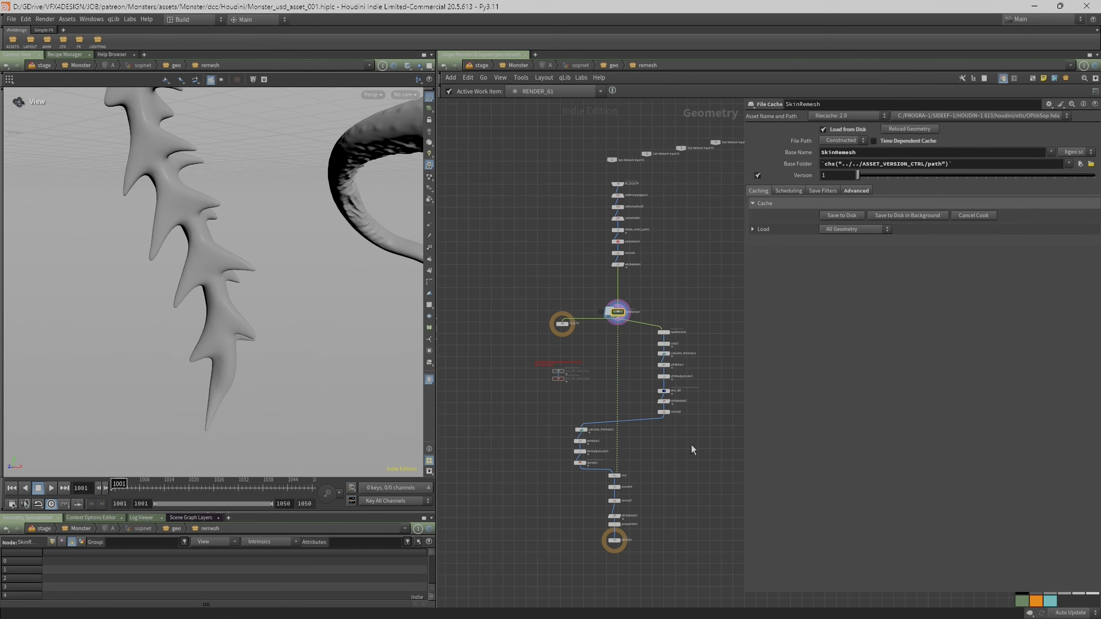
Select and display the quadremesh group node below SkinRemesh and examine its grouped points on the spiked limb.
scroll(692, 450, up, 3)
drag(740, 339, 810, 340)
scroll(623, 237, up, 3)
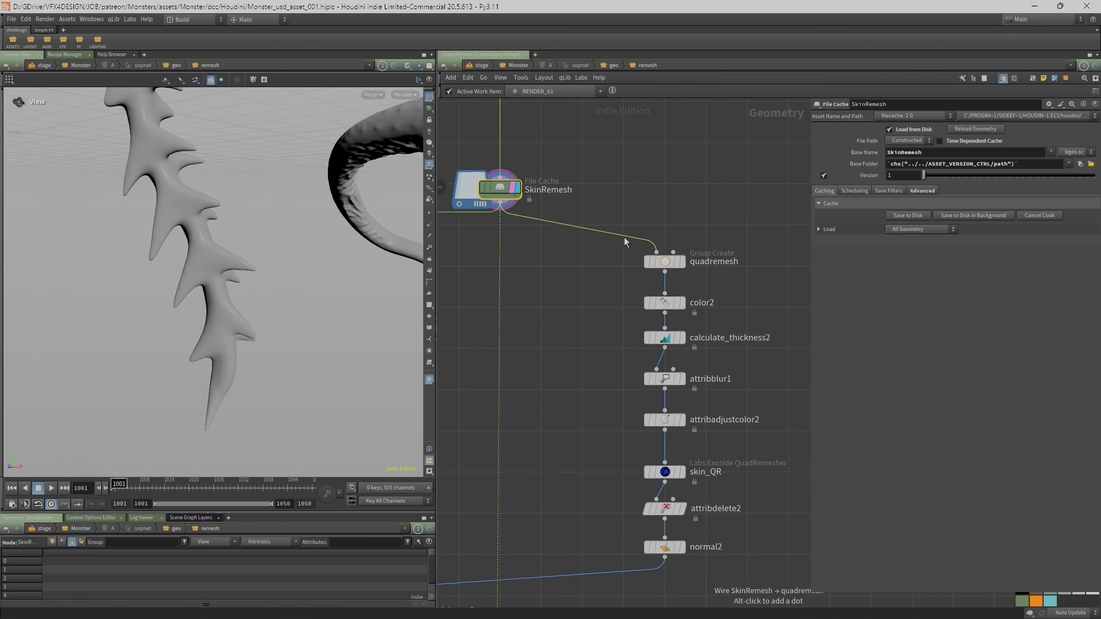
click(665, 263)
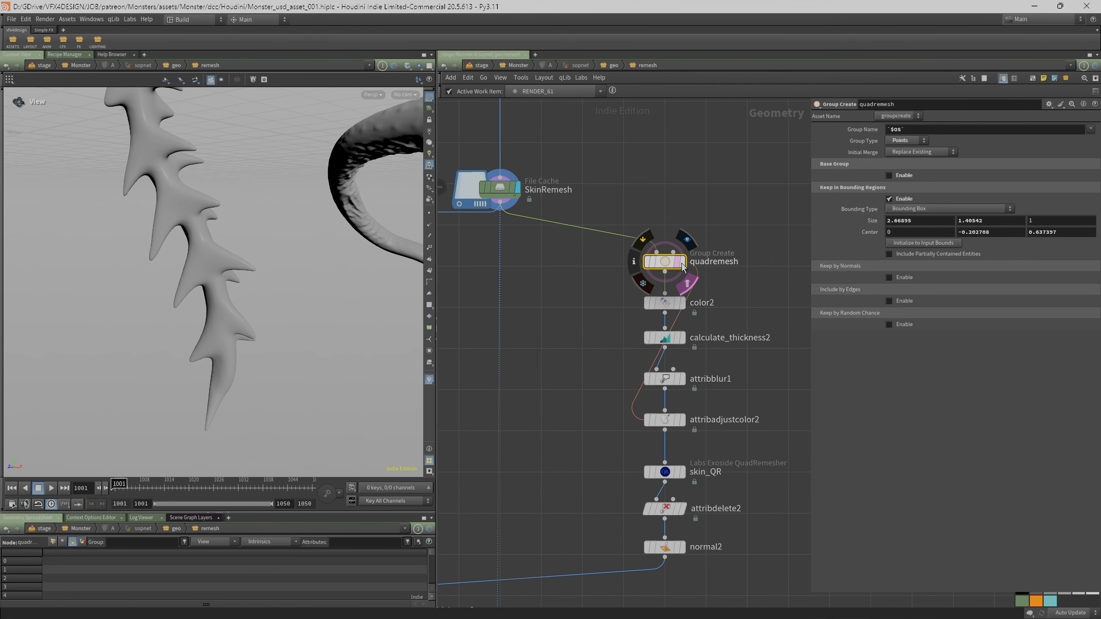
click(682, 262)
drag(73, 270, 272, 240)
right_drag(272, 239, 421, 195)
drag(342, 200, 323, 253)
scroll(553, 234, down, 3)
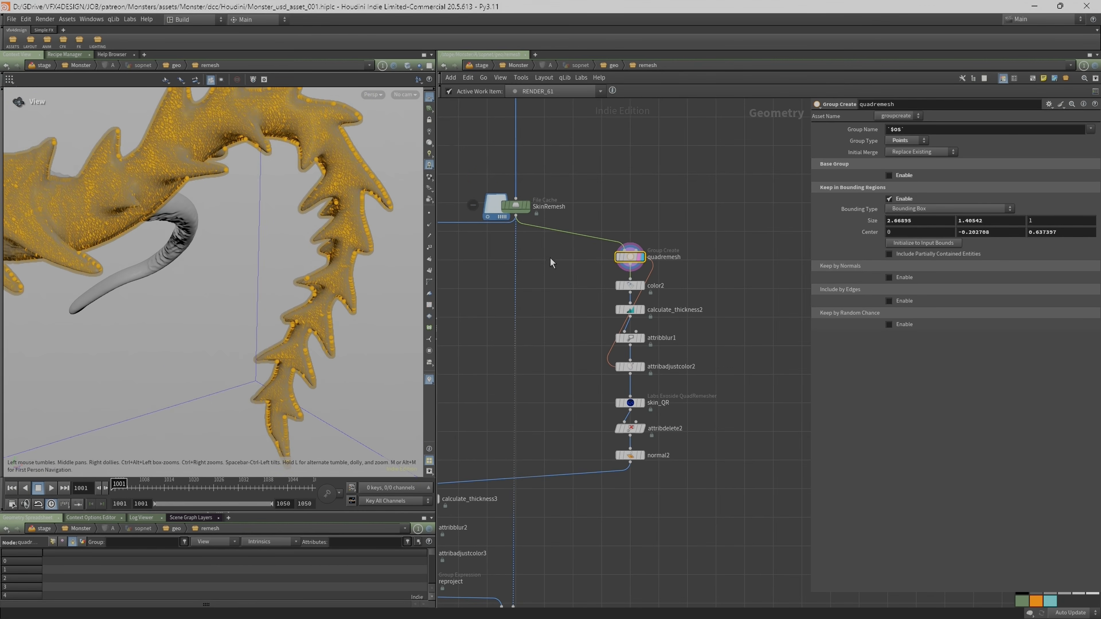
right_drag(309, 180, 383, 194)
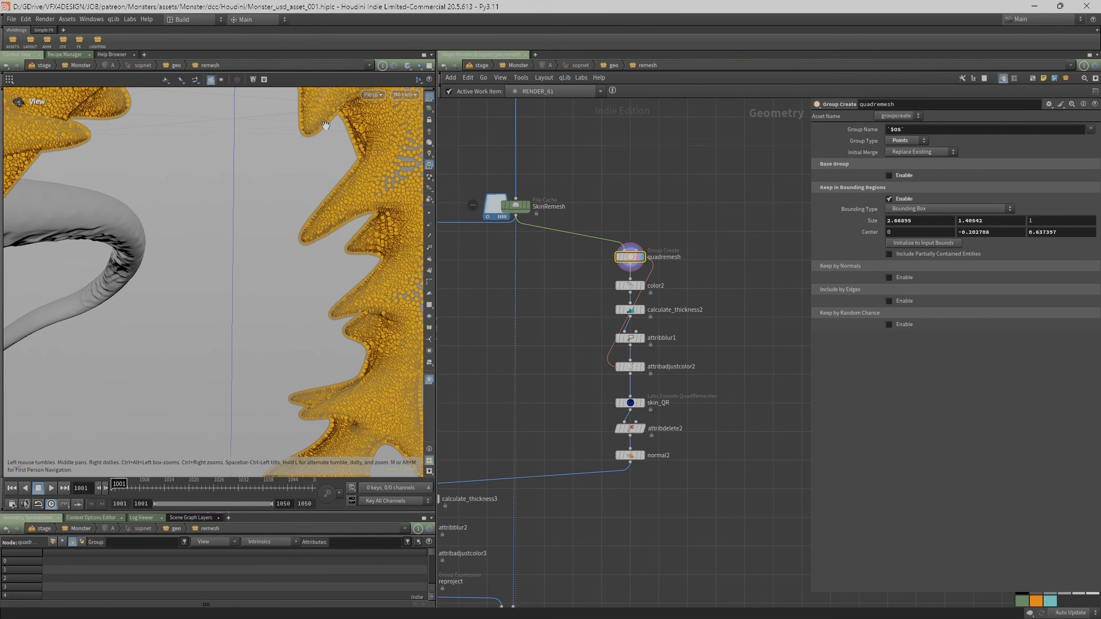
Display SkinRemesh again and review the ungrouped limb along with the rest of the remesh network.
click(526, 207)
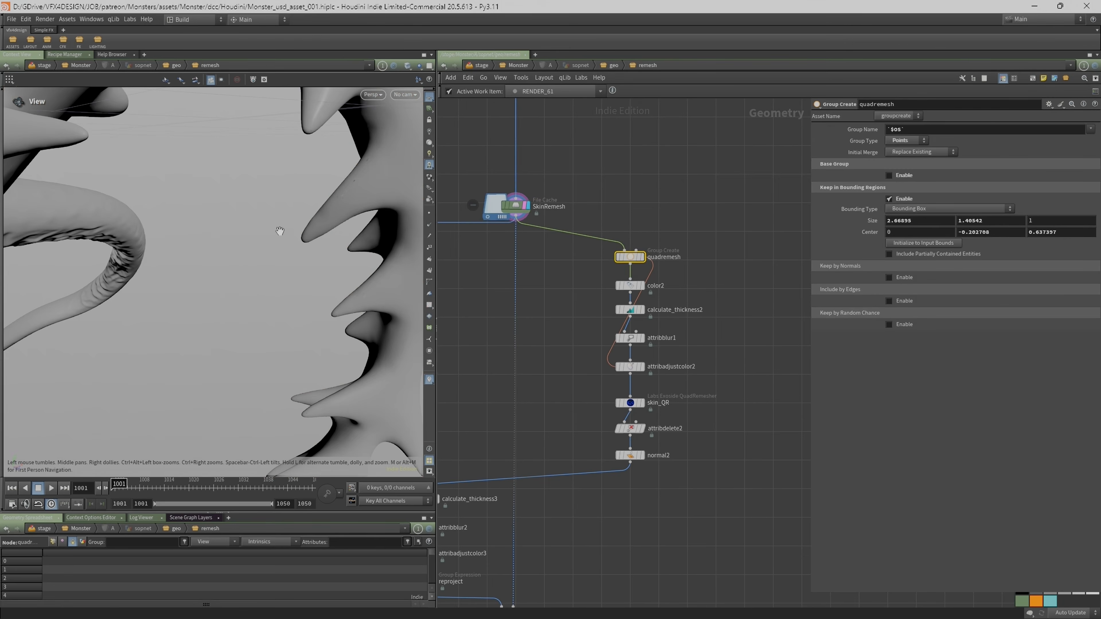
scroll(590, 314, up, 4)
scroll(600, 268, down, 5)
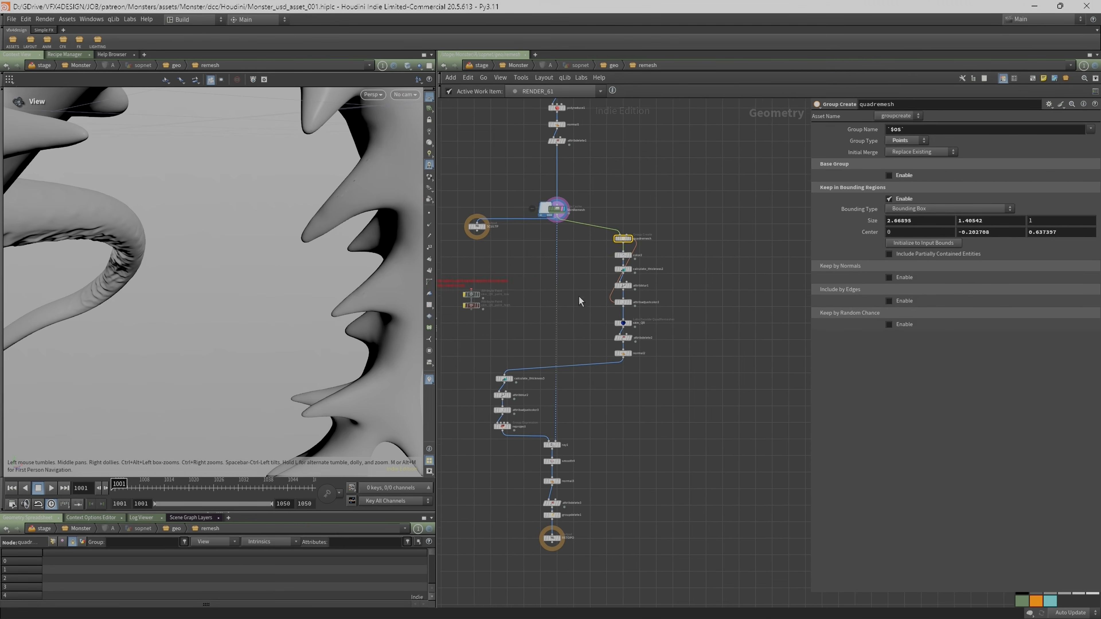
drag(280, 217, 207, 255)
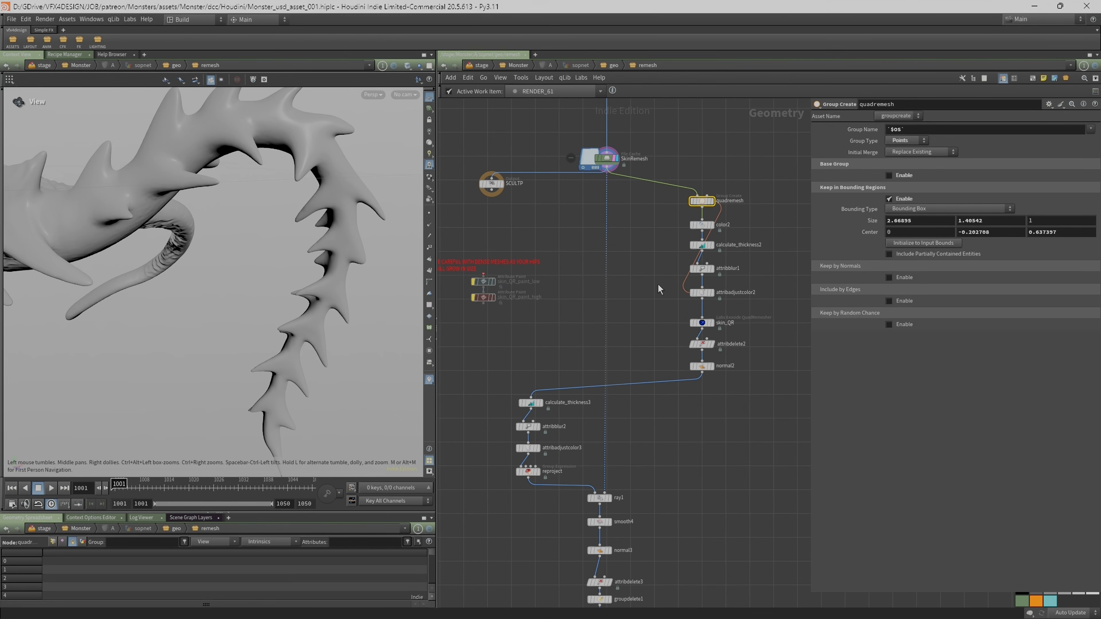
Redisplay the quadremesh group and view its bounding region around the limbs from a wider angle.
scroll(659, 289, up, 3)
click(686, 173)
click(688, 170)
right_drag(245, 209, 150, 246)
drag(150, 246, 251, 265)
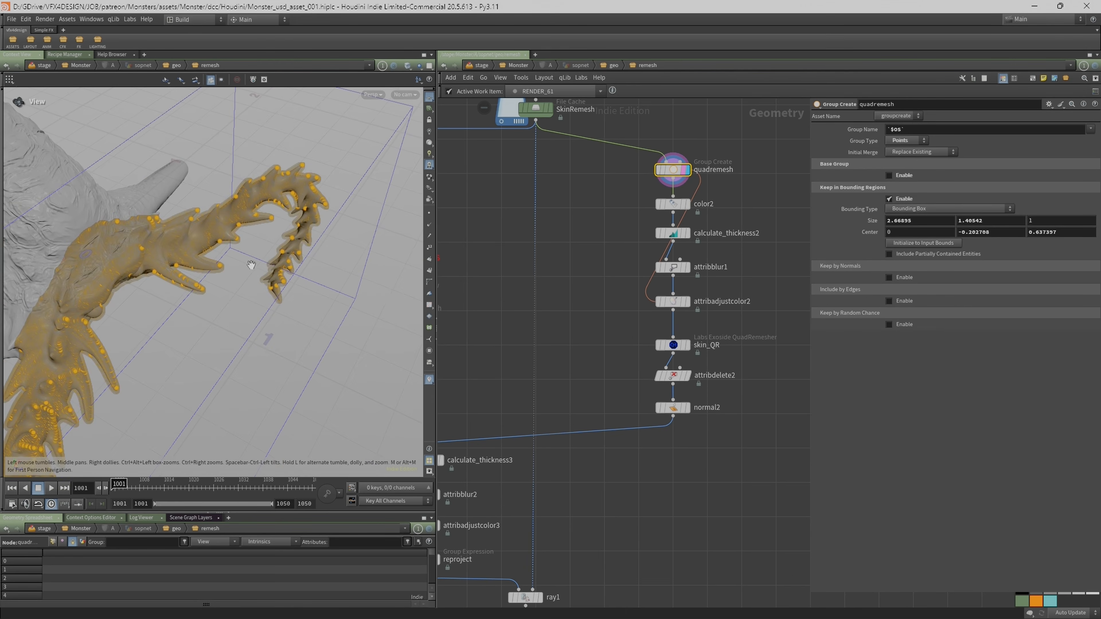
Select and display the color2 node and inspect the colored monster from several angles.
scroll(694, 200, up, 2)
click(684, 207)
click(660, 207)
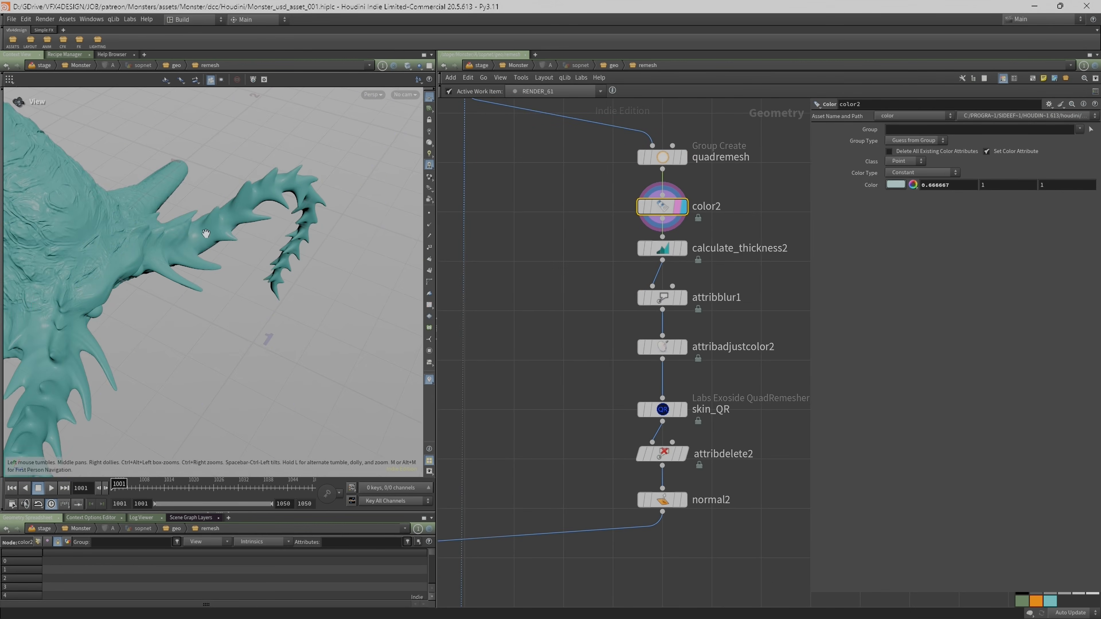
scroll(243, 212, down, 5)
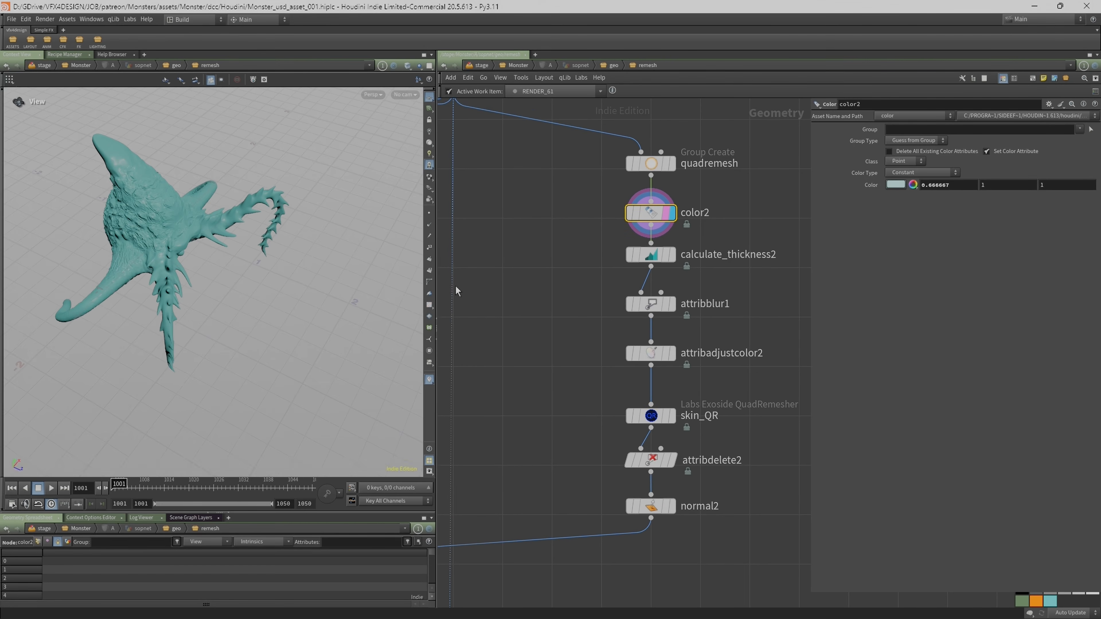
drag(187, 226, 182, 201)
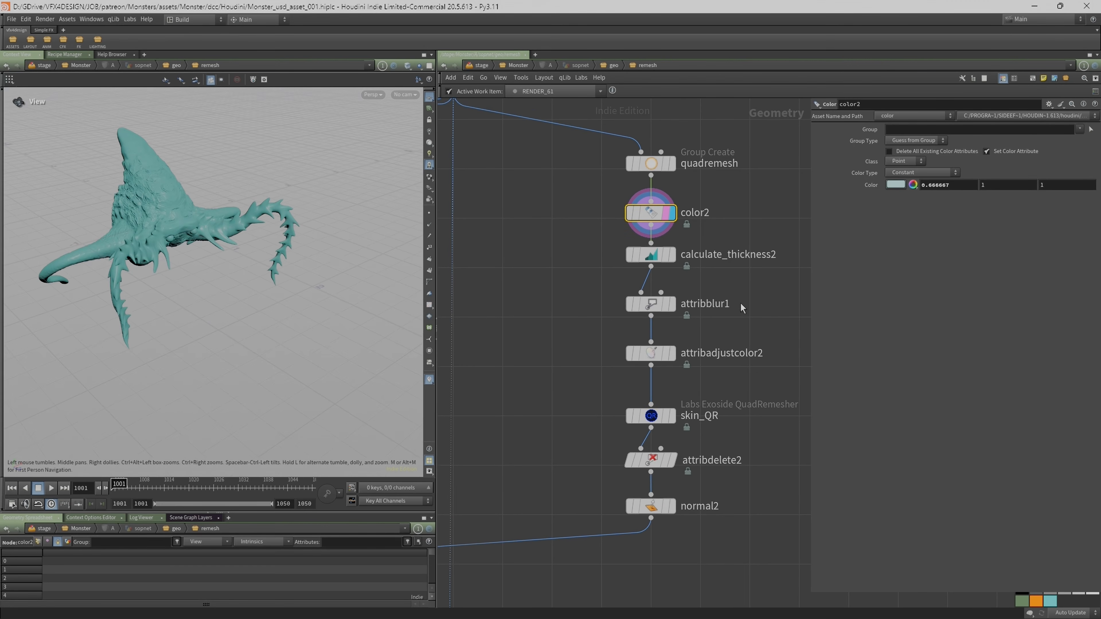
drag(178, 258, 170, 227)
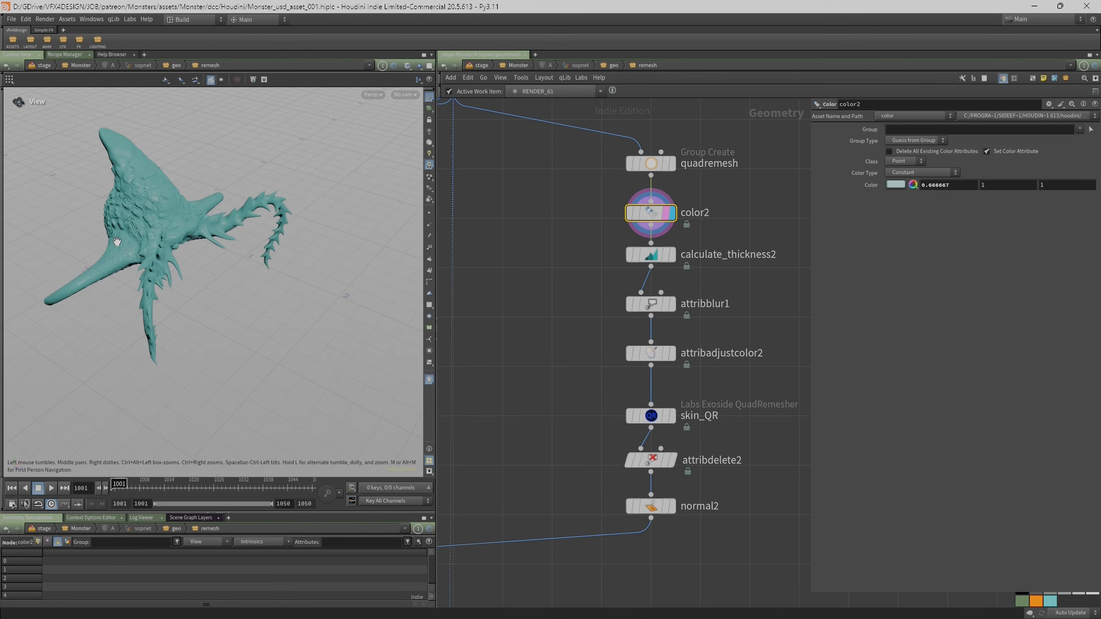
right_drag(127, 201, 176, 193)
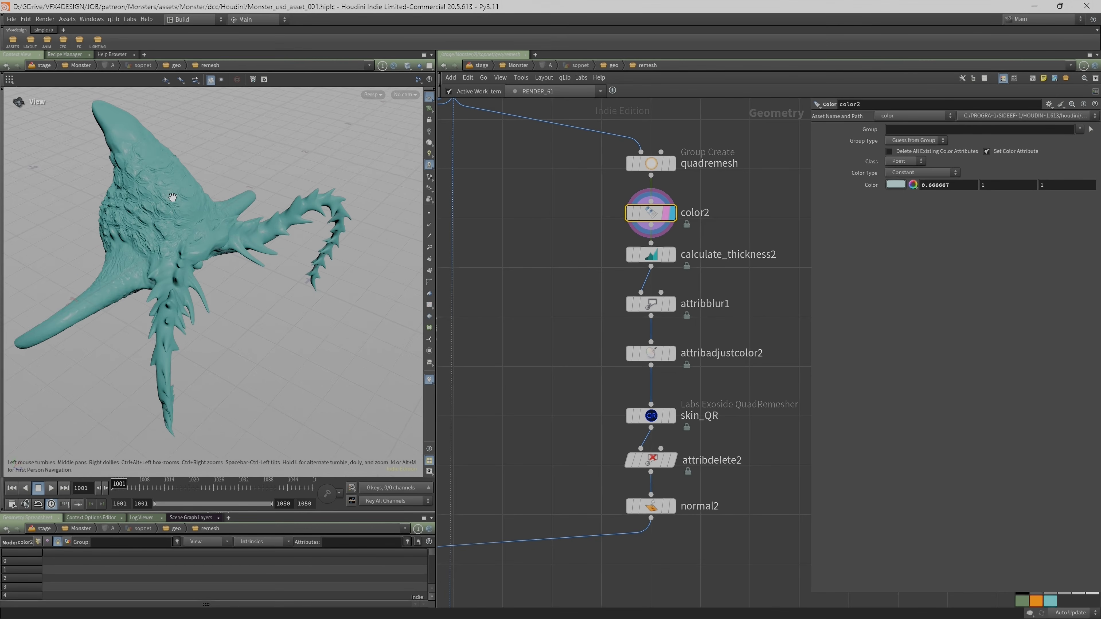
Shift calculate_thickness2 slightly away from color2, then select and display it to show its thickness settings.
drag(650, 258, 651, 266)
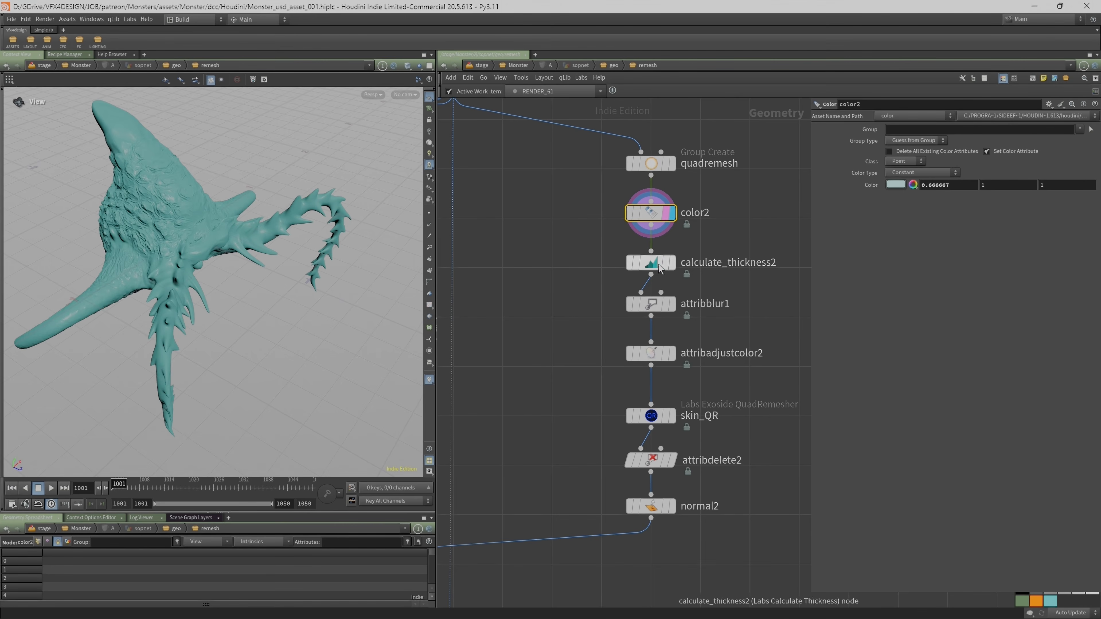
click(667, 266)
click(671, 268)
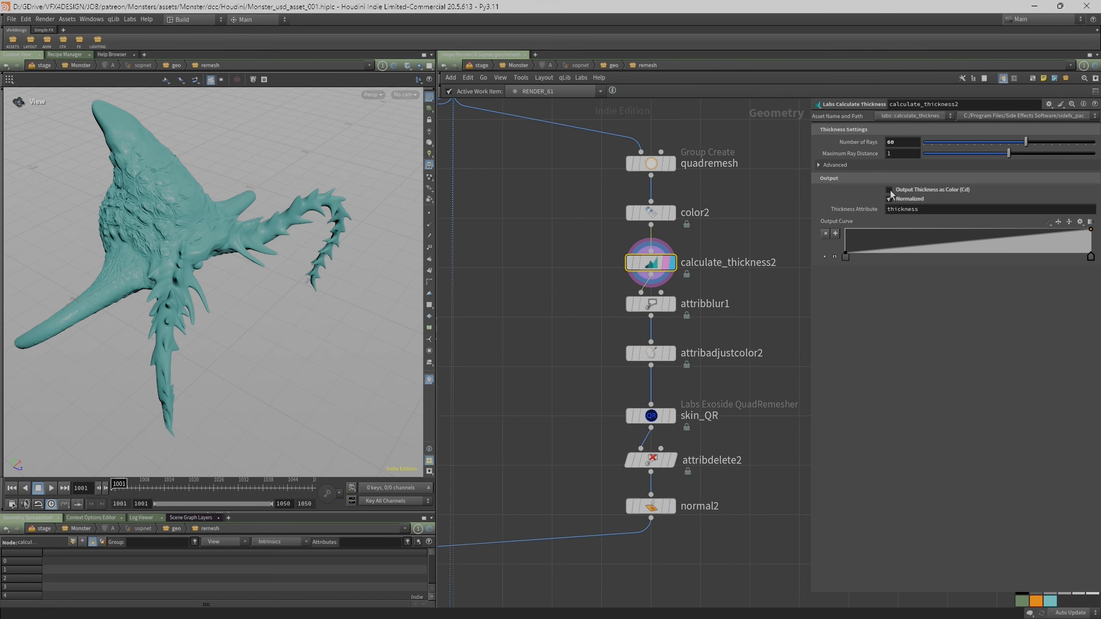
mouse_move(627, 271)
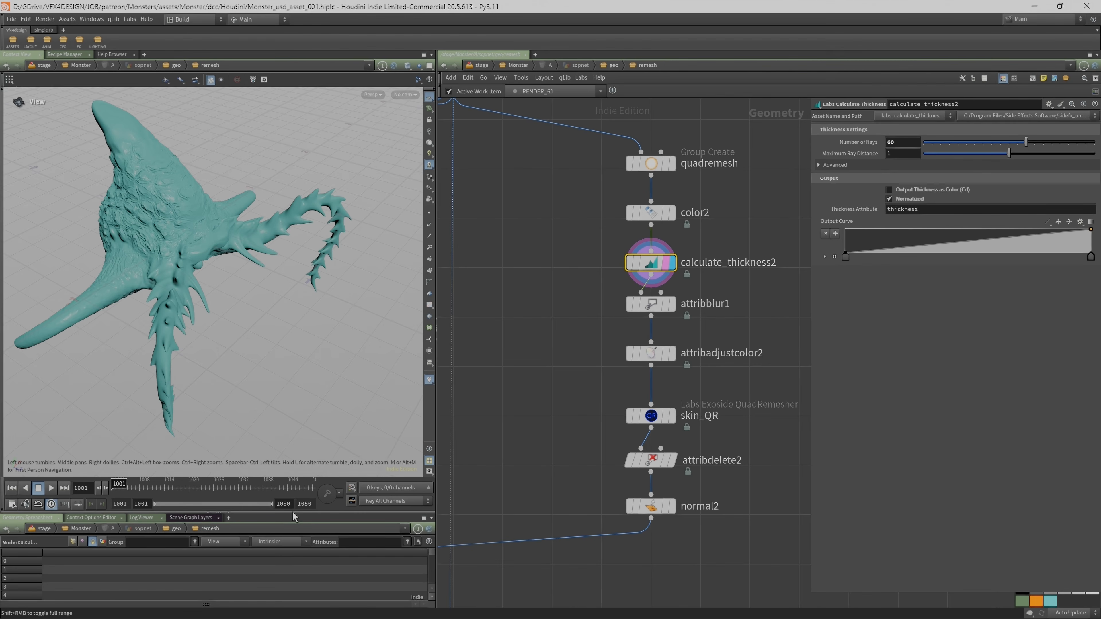
Enlarge the Geometry Spreadsheet and switch it to the point attributes of calculate_thickness2.
drag(317, 515, 304, 415)
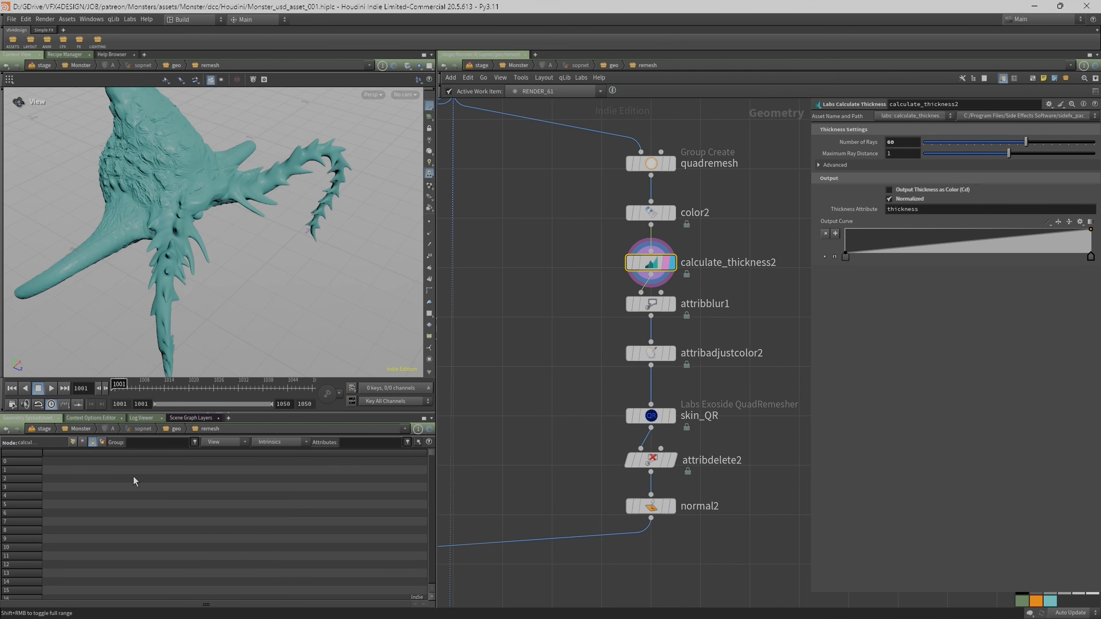
click(212, 442)
mouse_move(233, 492)
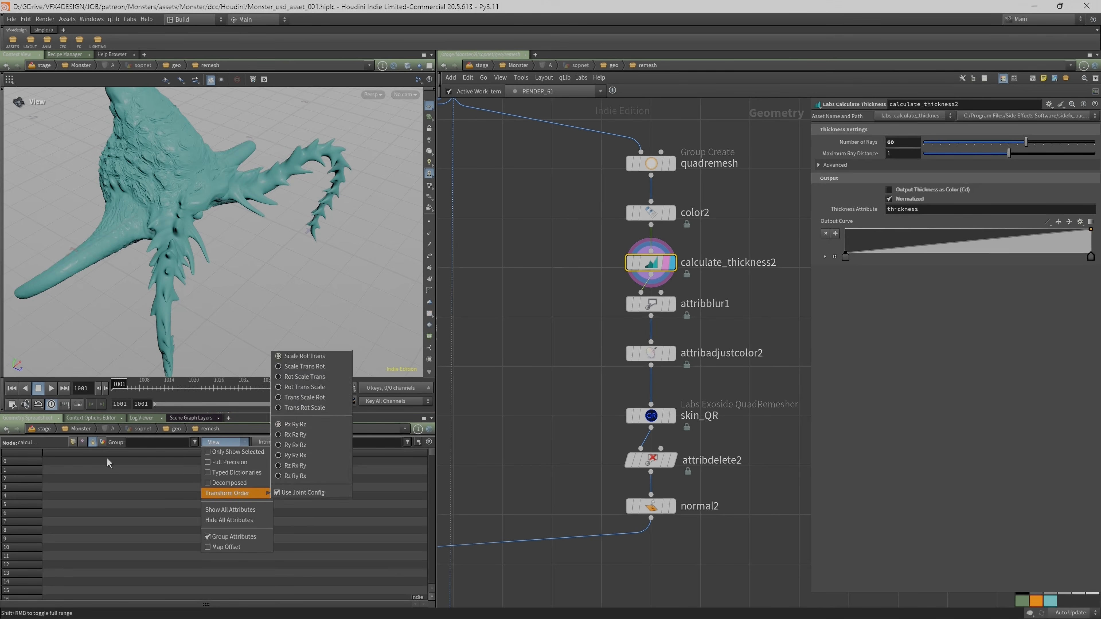
click(100, 450)
click(72, 443)
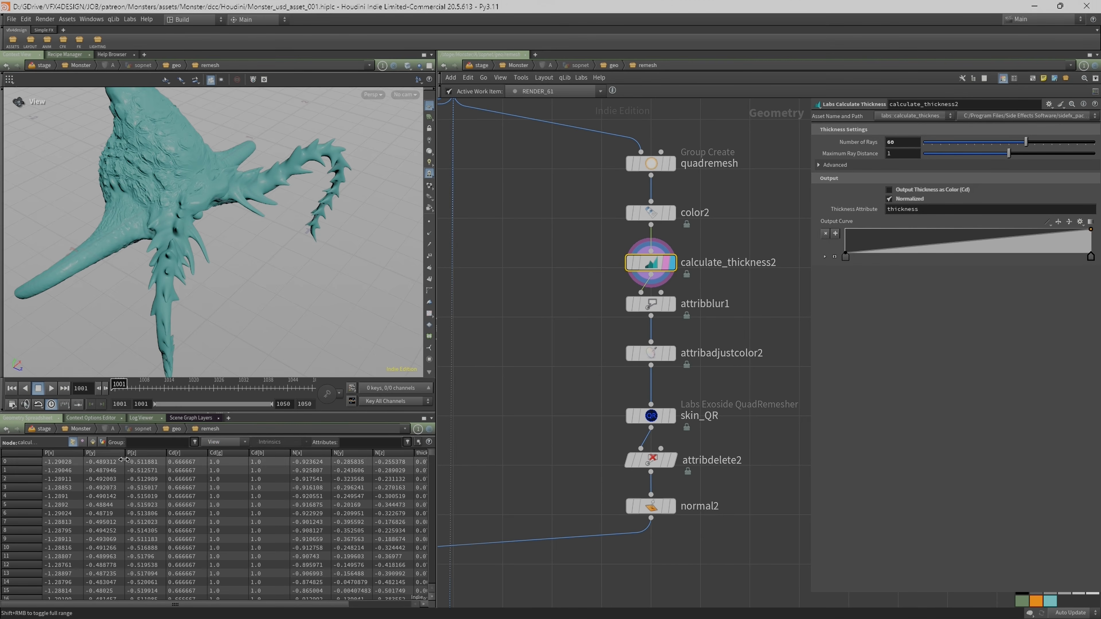
Limit the Geometry Spreadsheet to the thickness attribute and sort the points by thickness in descending order.
click(215, 442)
click(234, 522)
click(215, 443)
click(249, 587)
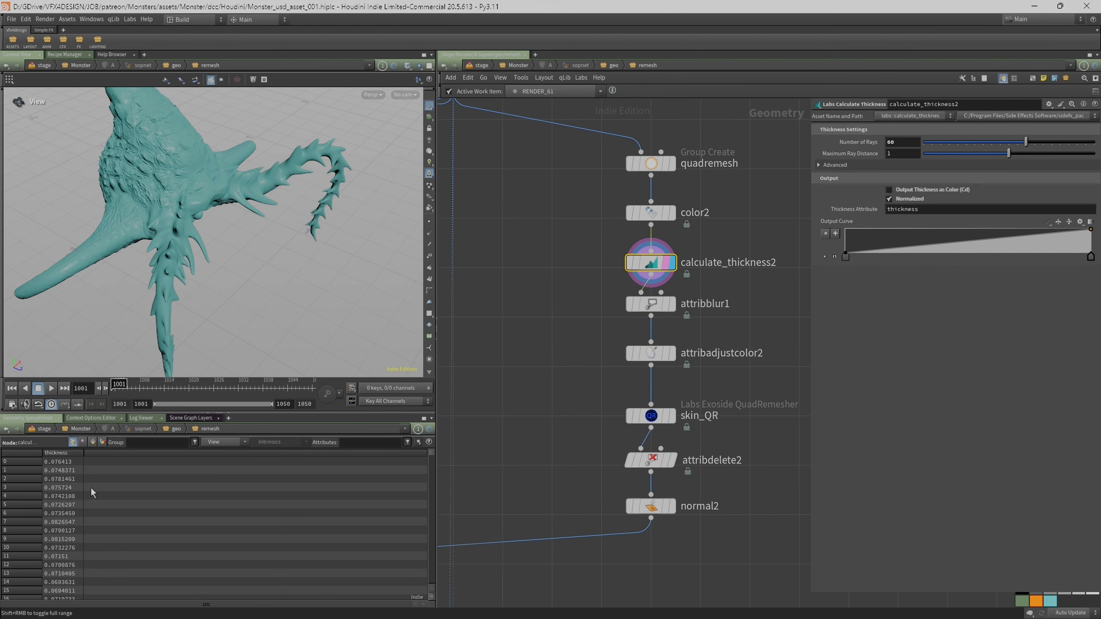
click(64, 451)
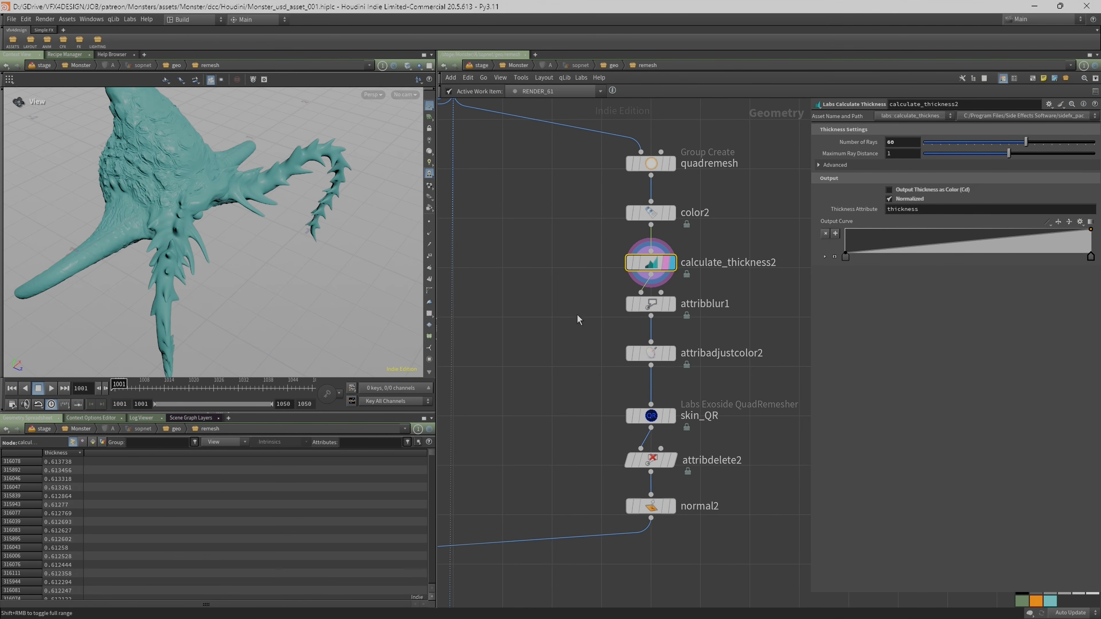
Visualize the thickness attribute from calculate_thickness2's node info, view the monster from another angle, and switch the visualization off.
middle_click(640, 266)
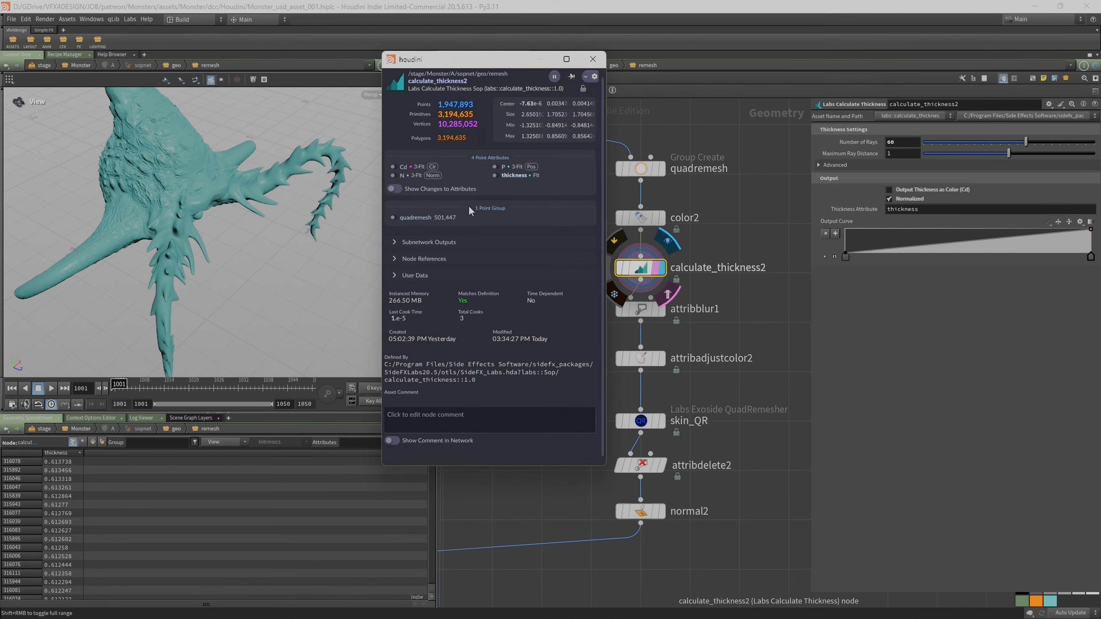
click(495, 175)
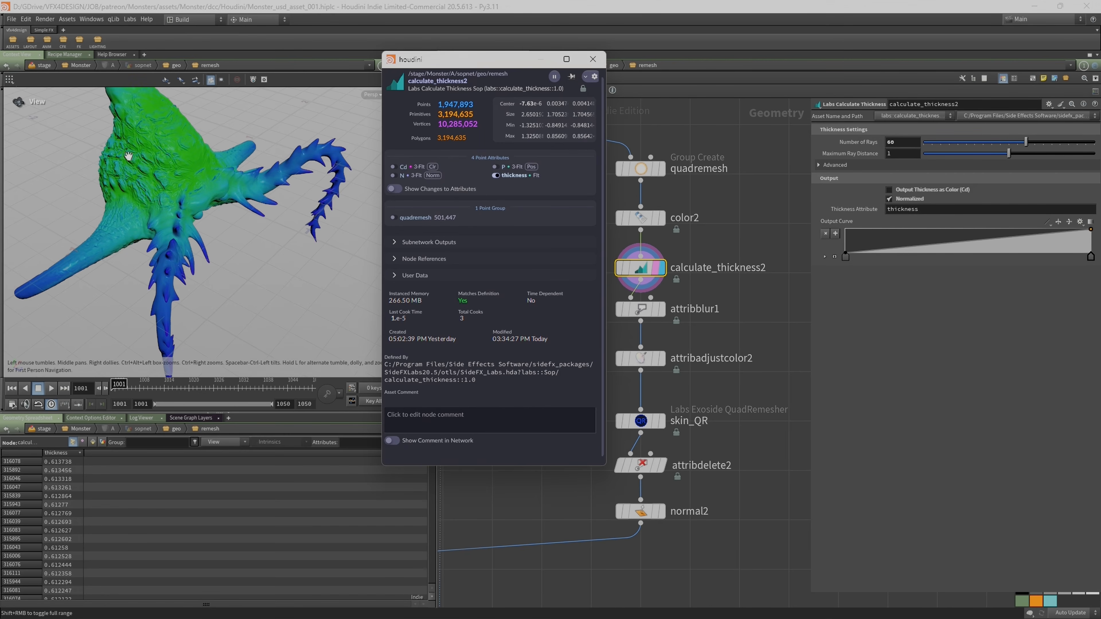
drag(201, 259, 253, 244)
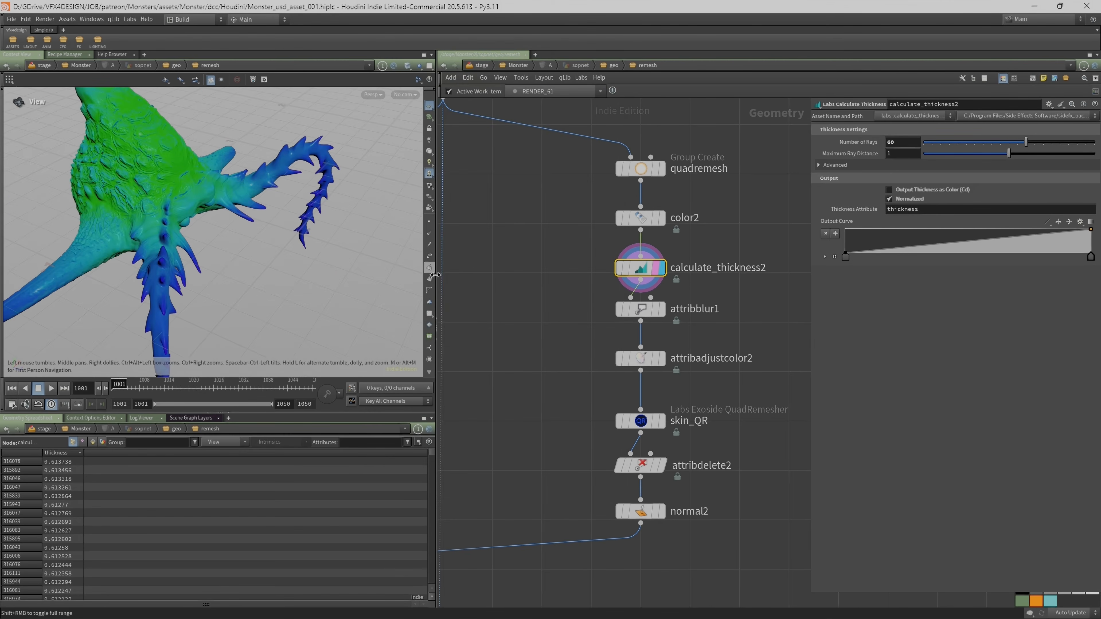
scroll(430, 347, down, 3)
click(429, 339)
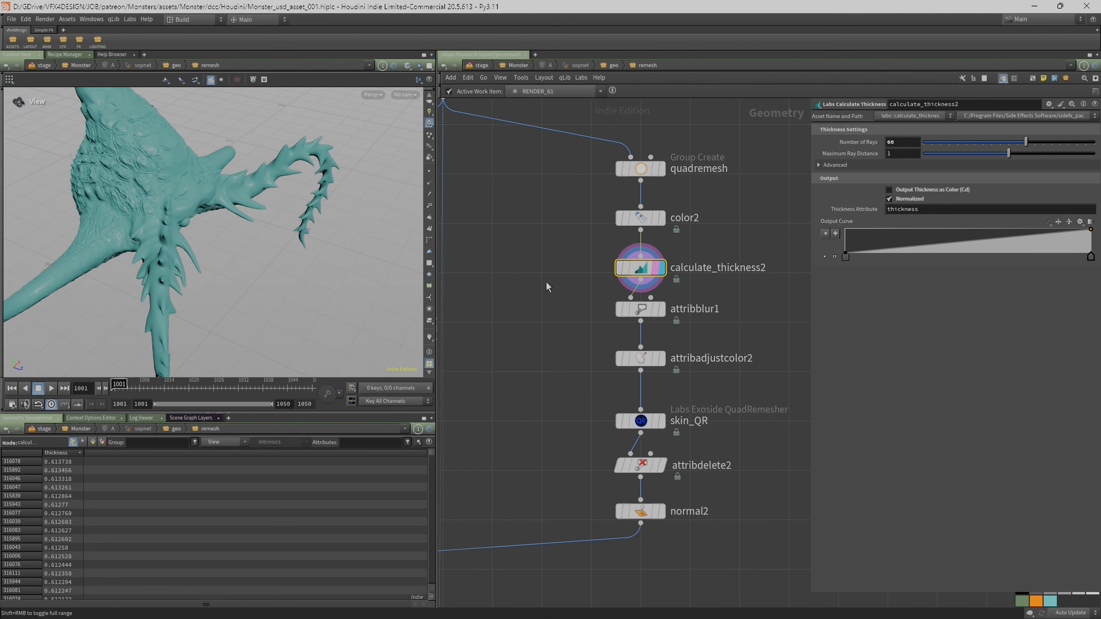
Display attribblur1 with the thickness visualization on, and bypass and re-enable the node to compare the blurred values.
click(643, 315)
click(429, 338)
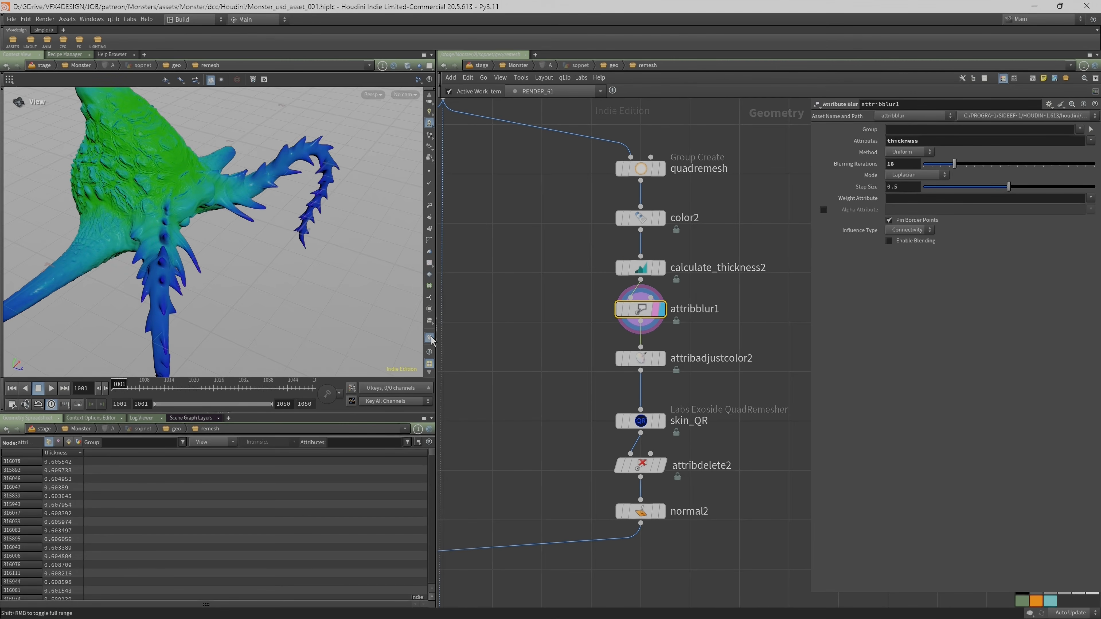
click(641, 281)
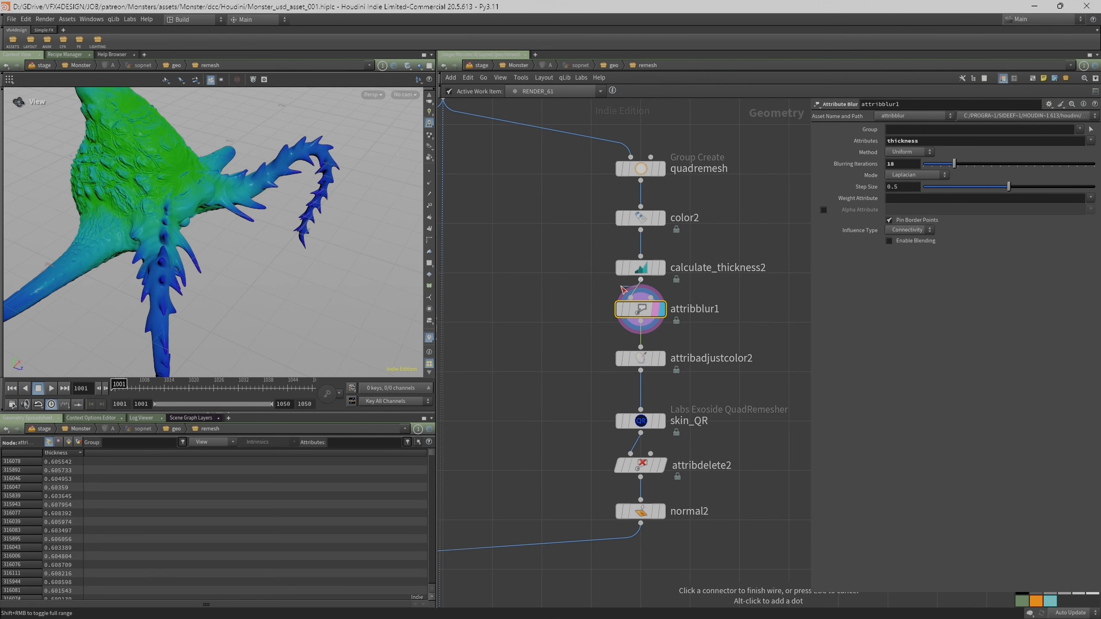
click(615, 313)
mouse_move(619, 288)
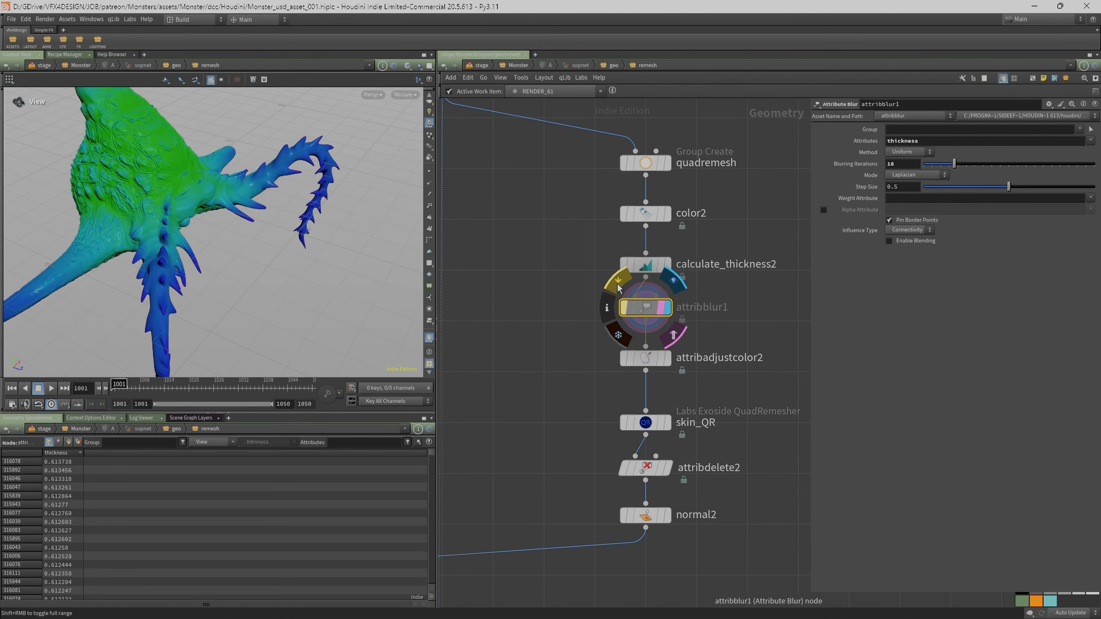
middle_drag(553, 311, 536, 327)
scroll(579, 315, up, 1)
click(610, 293)
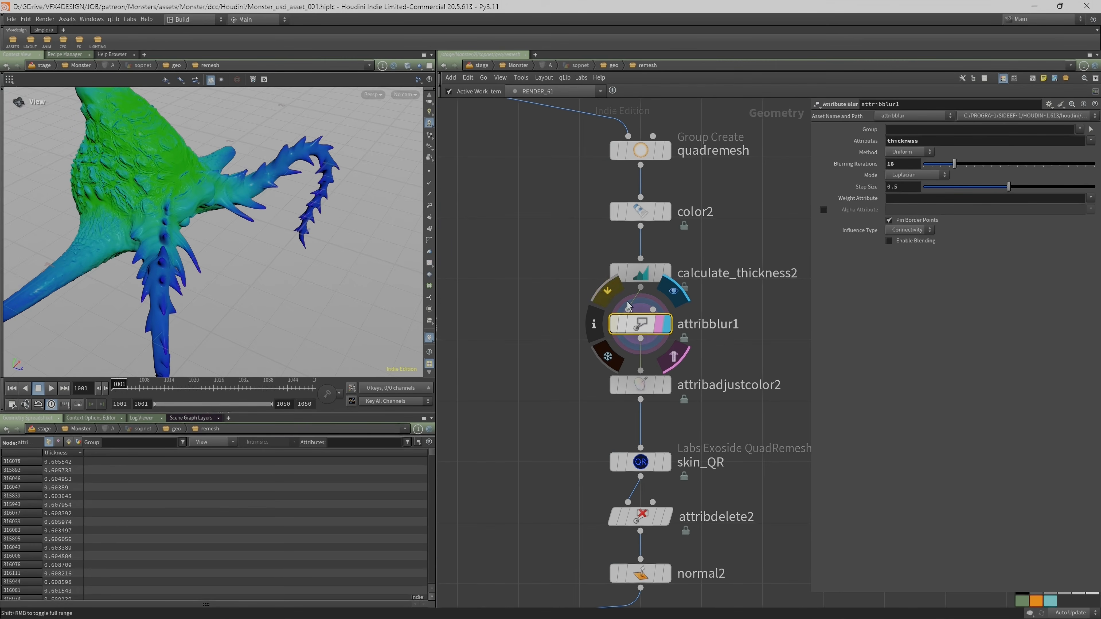
Shift attribblur1 slightly down, and select and display attribadjustcolor2 to view the thickness-based coloring of the limbs.
click(641, 326)
drag(641, 326, 640, 334)
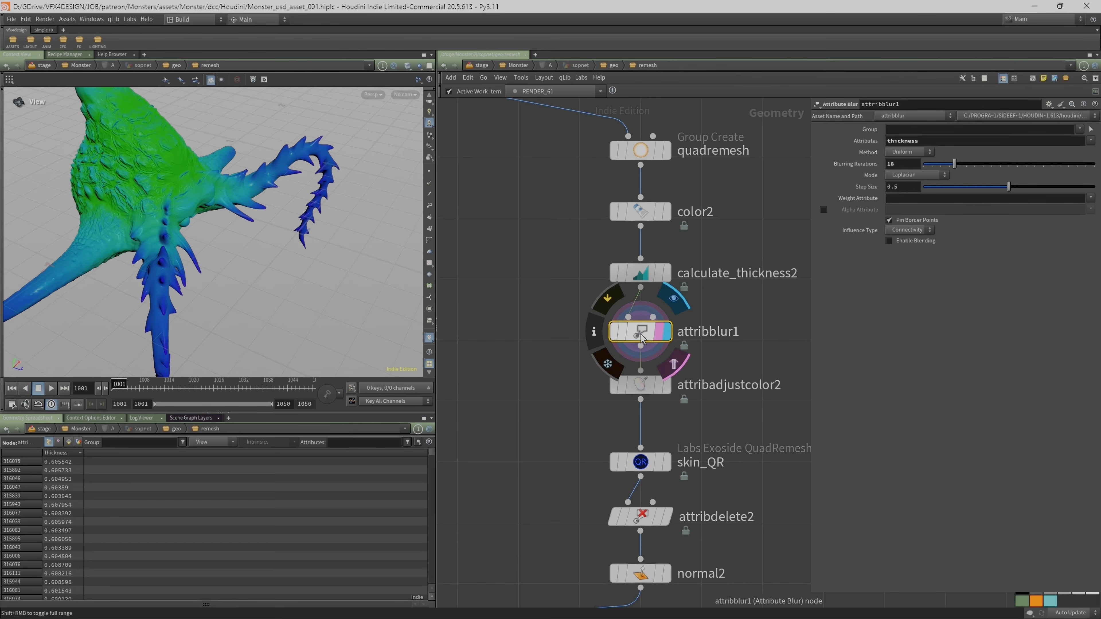
middle_drag(522, 415, 517, 368)
click(658, 345)
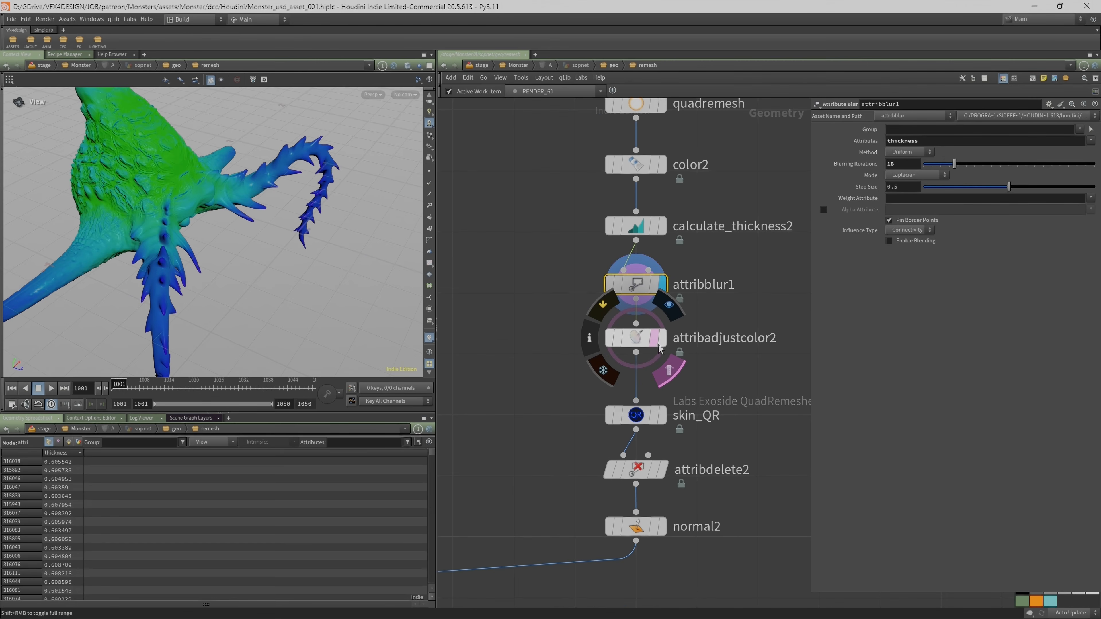
click(663, 344)
click(638, 340)
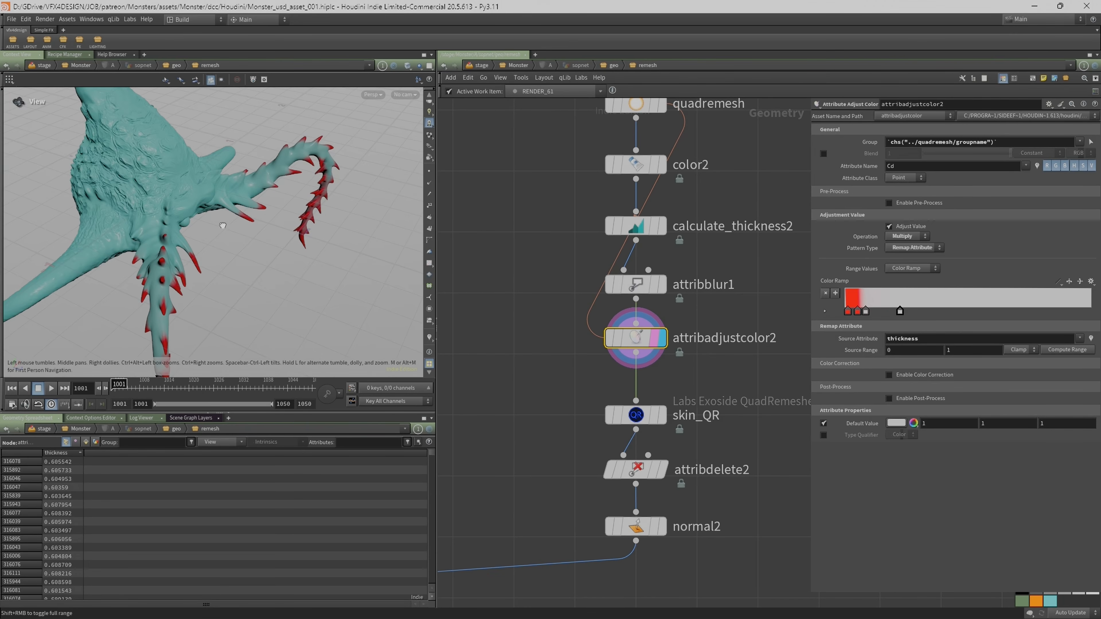
drag(223, 225, 278, 230)
Select skin_QR to show its QuadRemesher settings and examine the vertex-colored spikes and limbs driving the quad density.
click(636, 415)
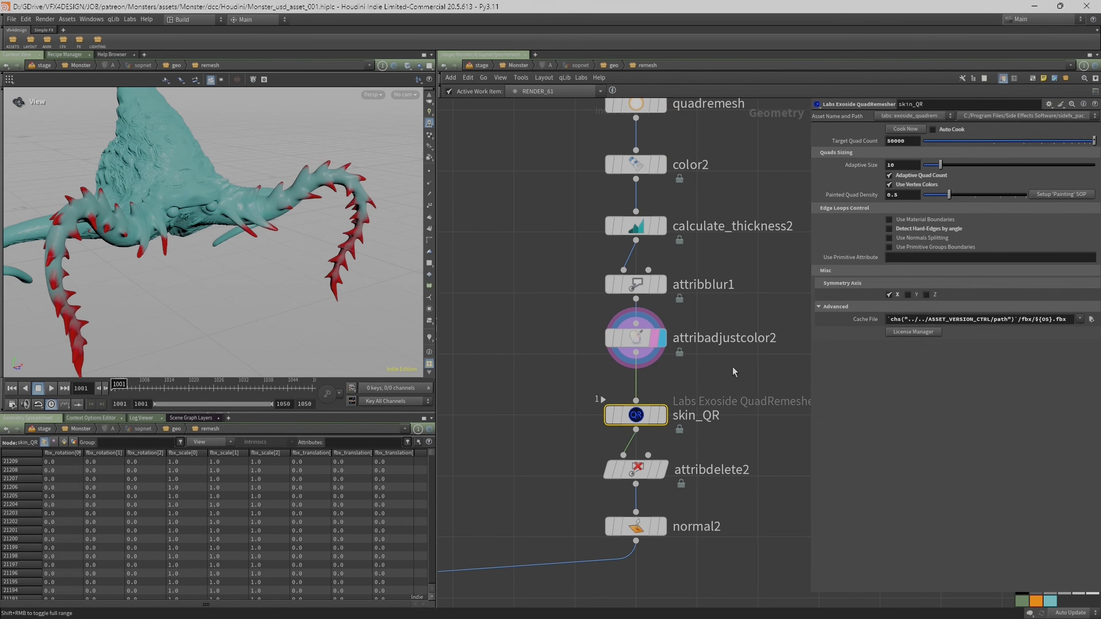
middle_drag(725, 374, 668, 370)
scroll(665, 370, down, 4)
scroll(665, 372, up, 3)
middle_drag(524, 383, 555, 344)
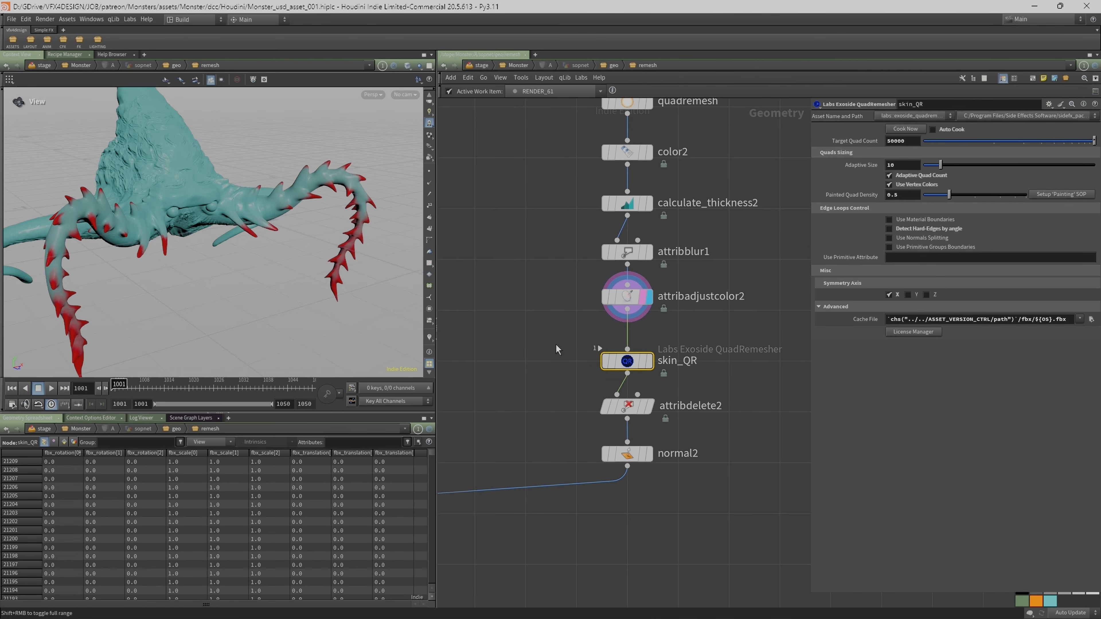
scroll(555, 344, up, 1)
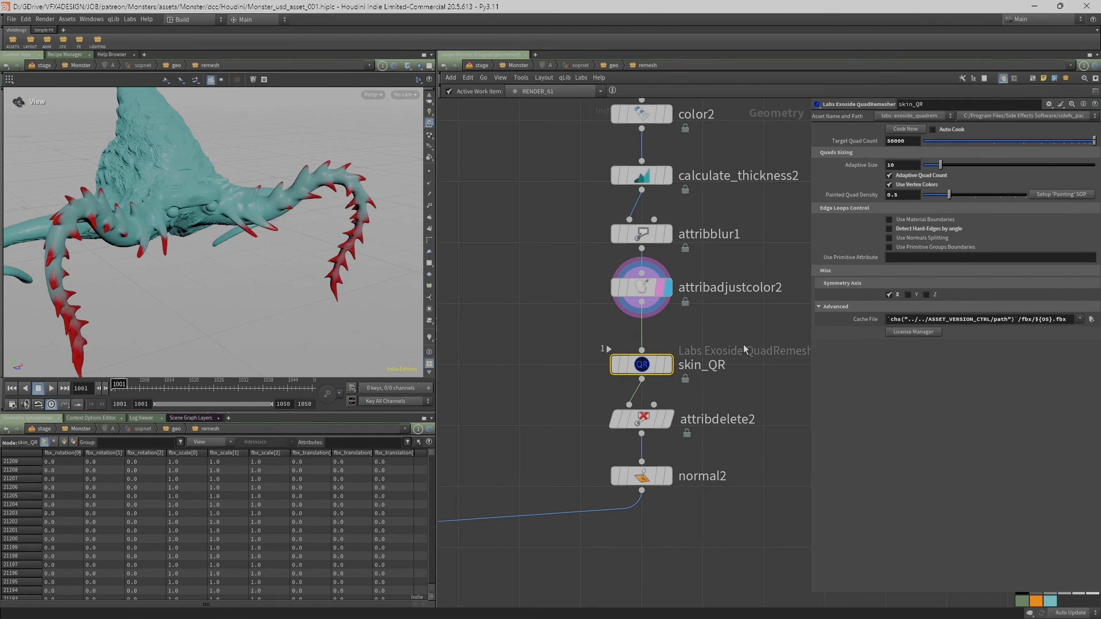
middle_drag(779, 329, 714, 319)
scroll(381, 238, up, 4)
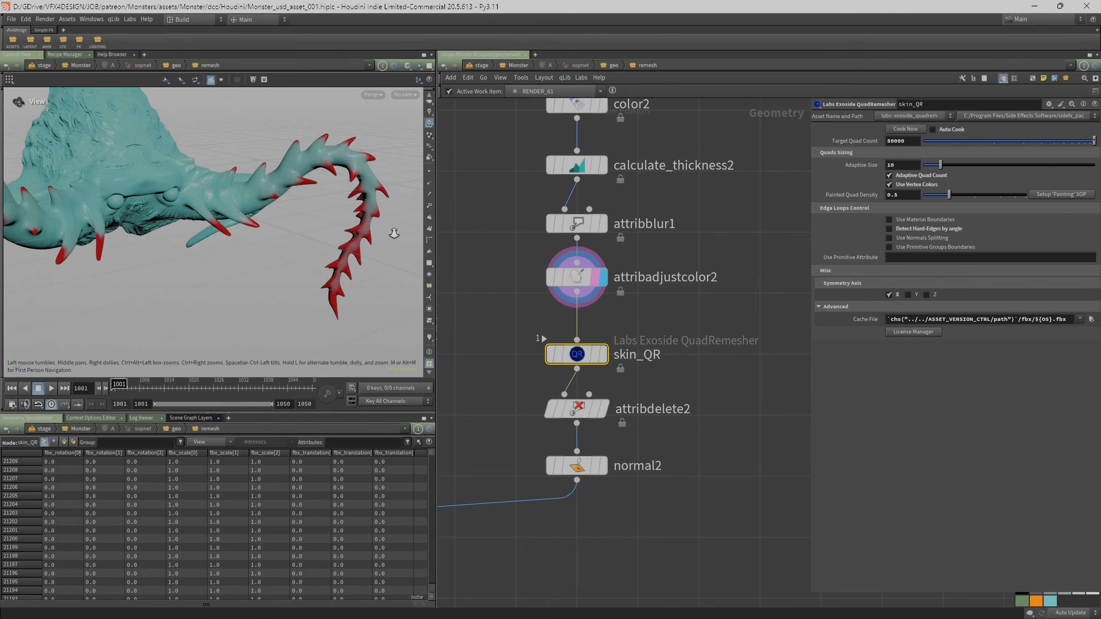
drag(355, 244, 322, 234)
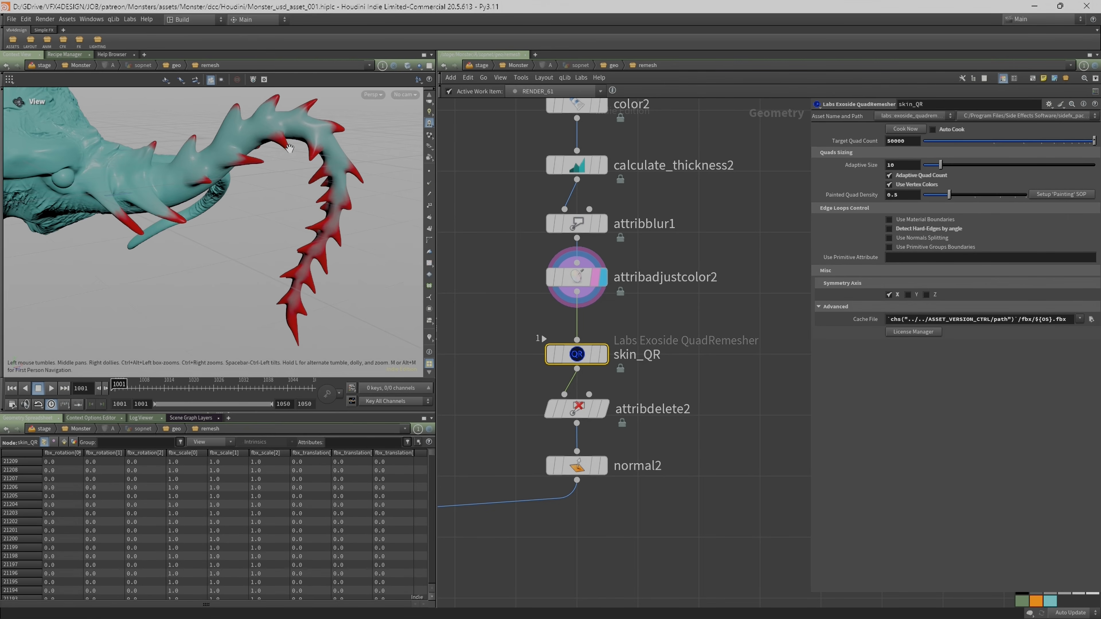
drag(132, 162, 75, 188)
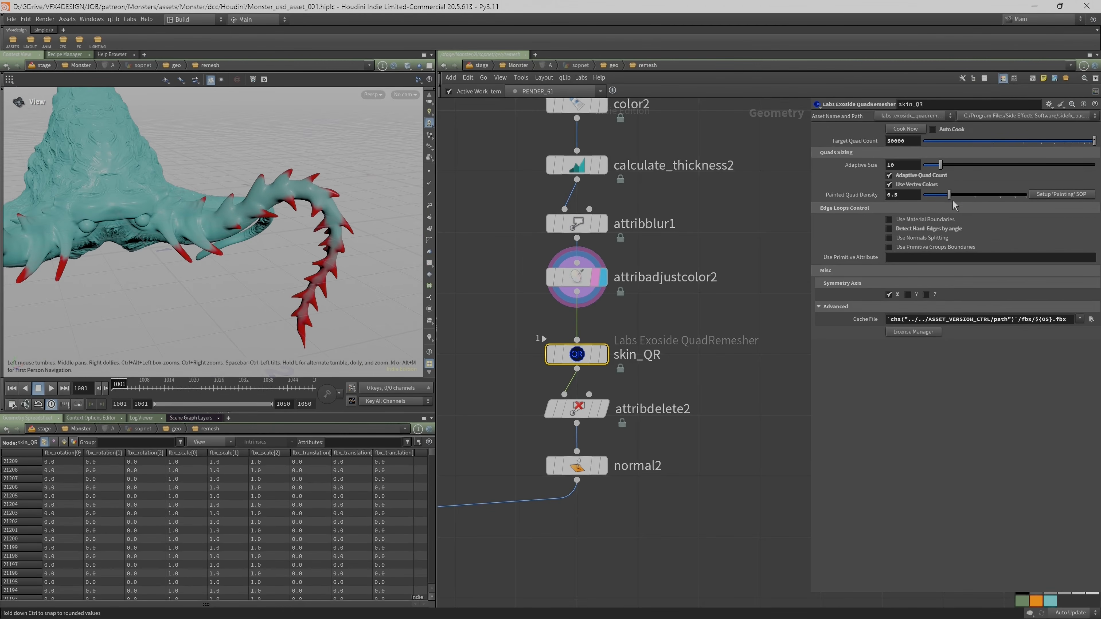
drag(225, 215, 255, 232)
Display skin_QR and inspect the quad topology of the limbs in wireframe.
click(603, 360)
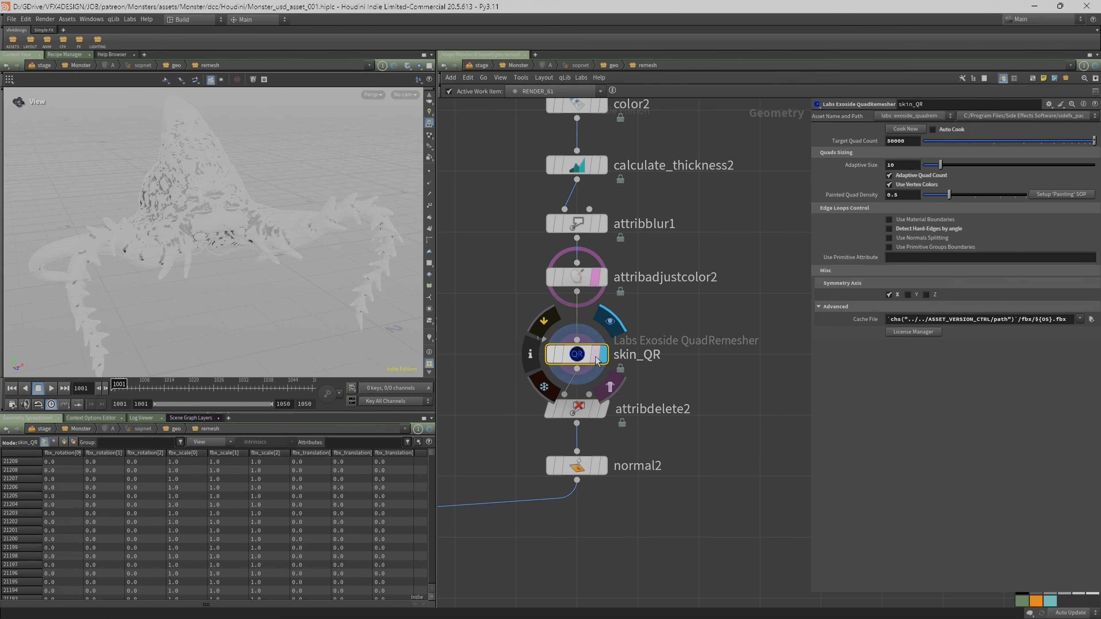
drag(221, 265, 195, 212)
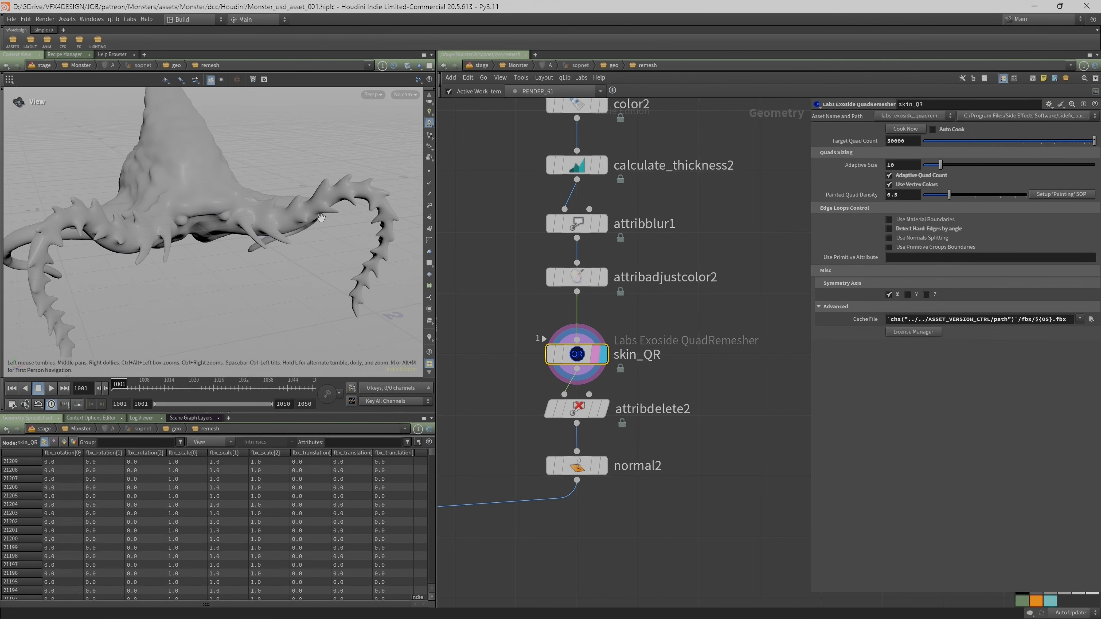
scroll(277, 221, up, 3)
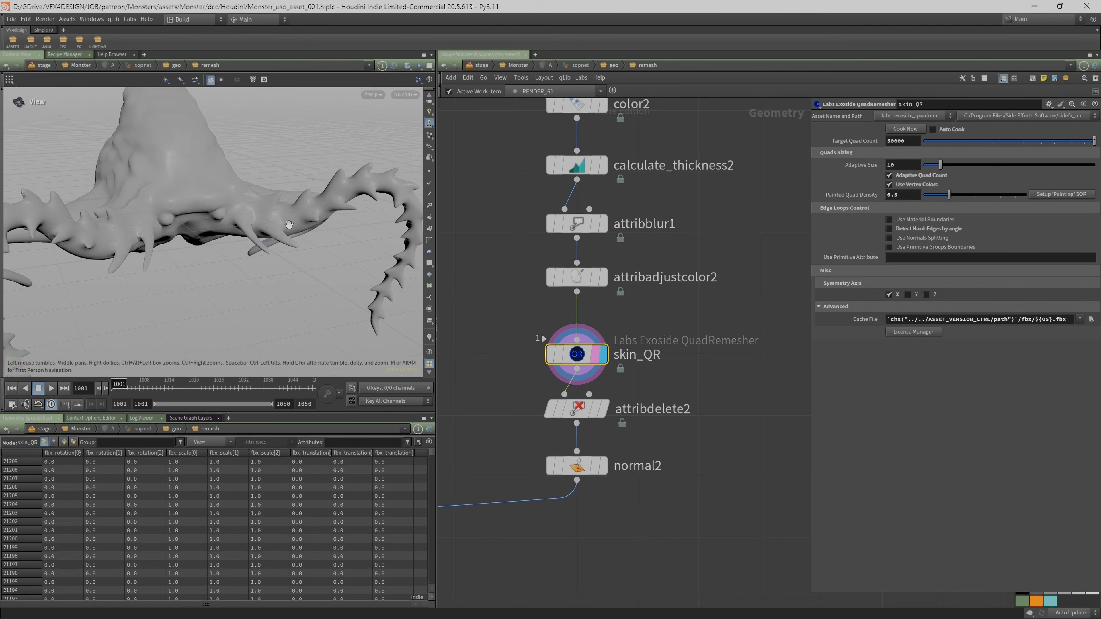
key(w)
mouse_move(285, 226)
mouse_down()
mouse_move(243, 232)
mouse_move(354, 235)
mouse_move(323, 191)
mouse_up()
key(w)
key(w)
right_drag(142, 188, 103, 185)
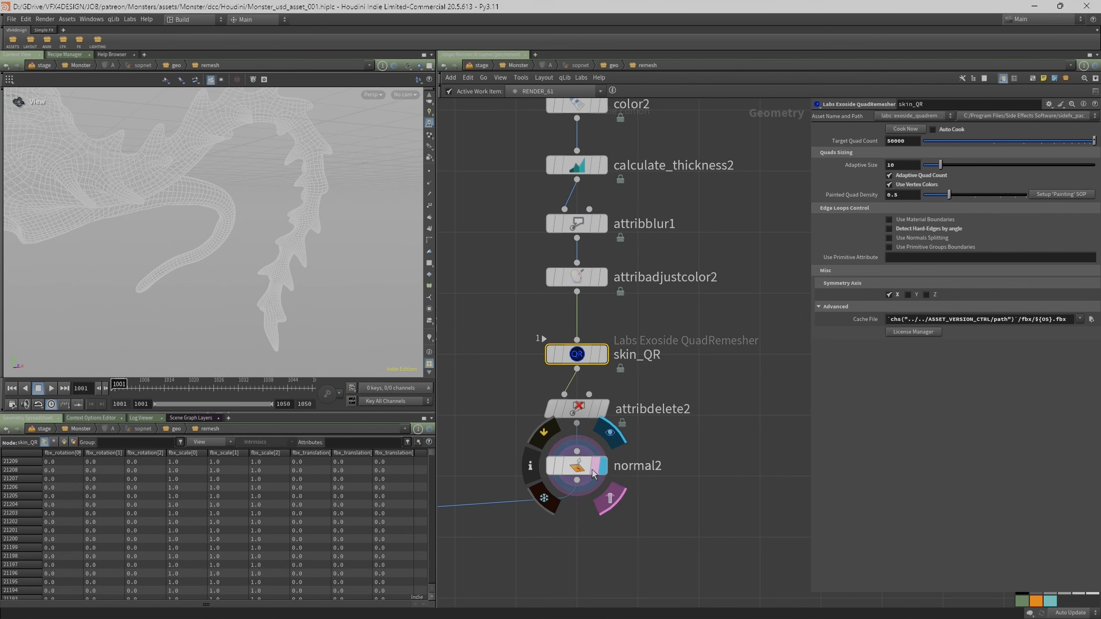
Select and display normal2 and view the whole shaded remeshed monster alongside its node chain.
click(602, 465)
drag(269, 198, 208, 234)
scroll(477, 217, down, 3)
middle_drag(477, 212, 557, 298)
scroll(568, 299, up, 3)
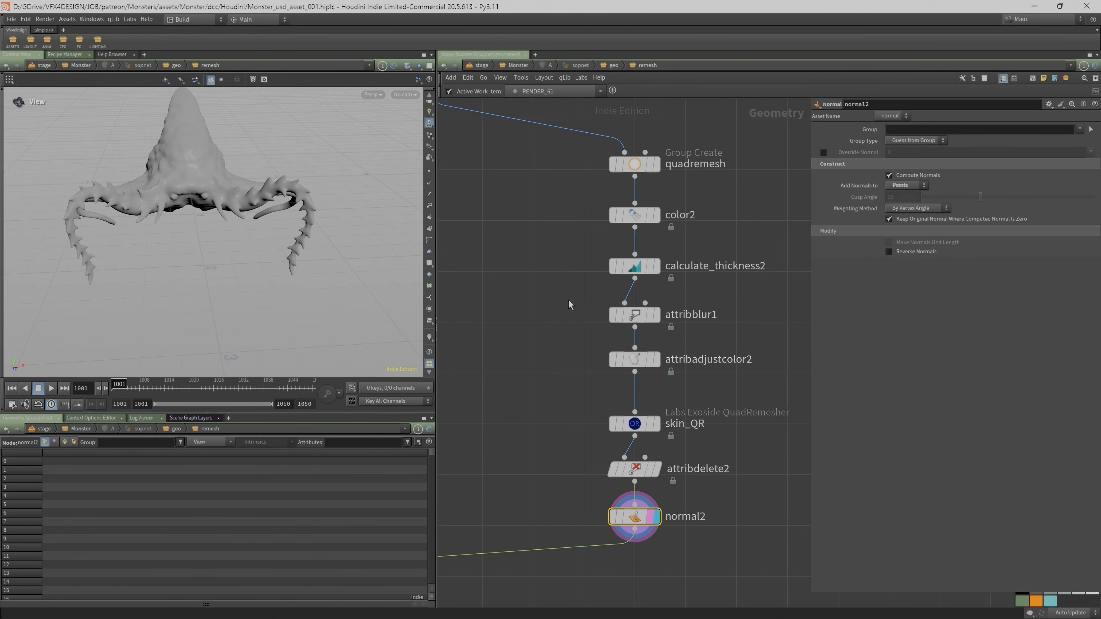
Select skin_QR again to review its quad sizing, vertex color and symmetry settings.
click(635, 424)
middle_drag(754, 388, 676, 376)
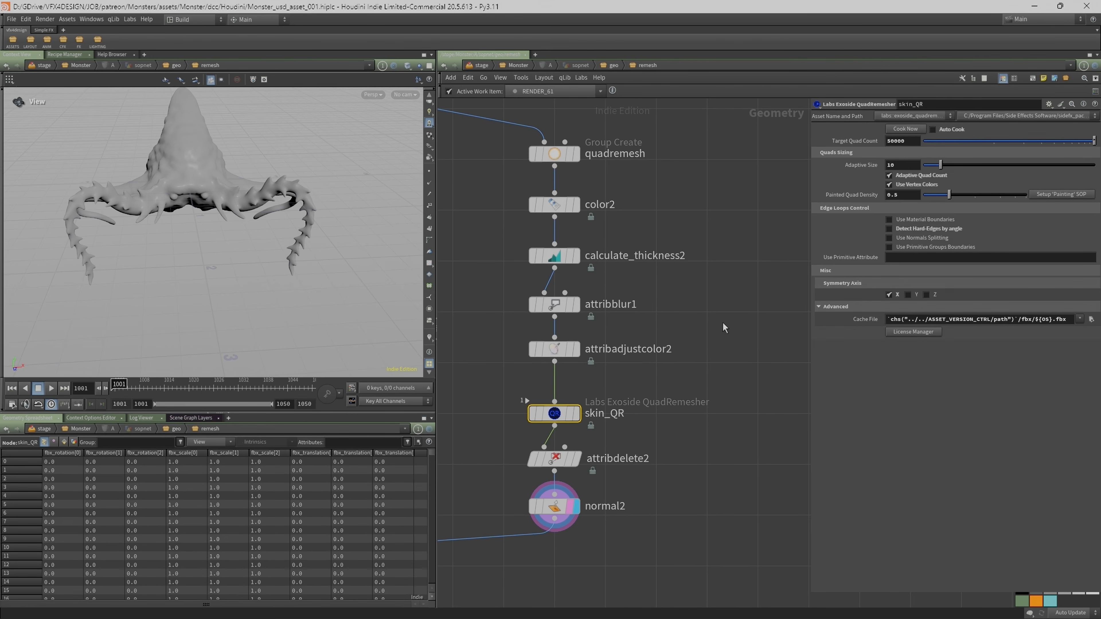
middle_drag(723, 311, 690, 292)
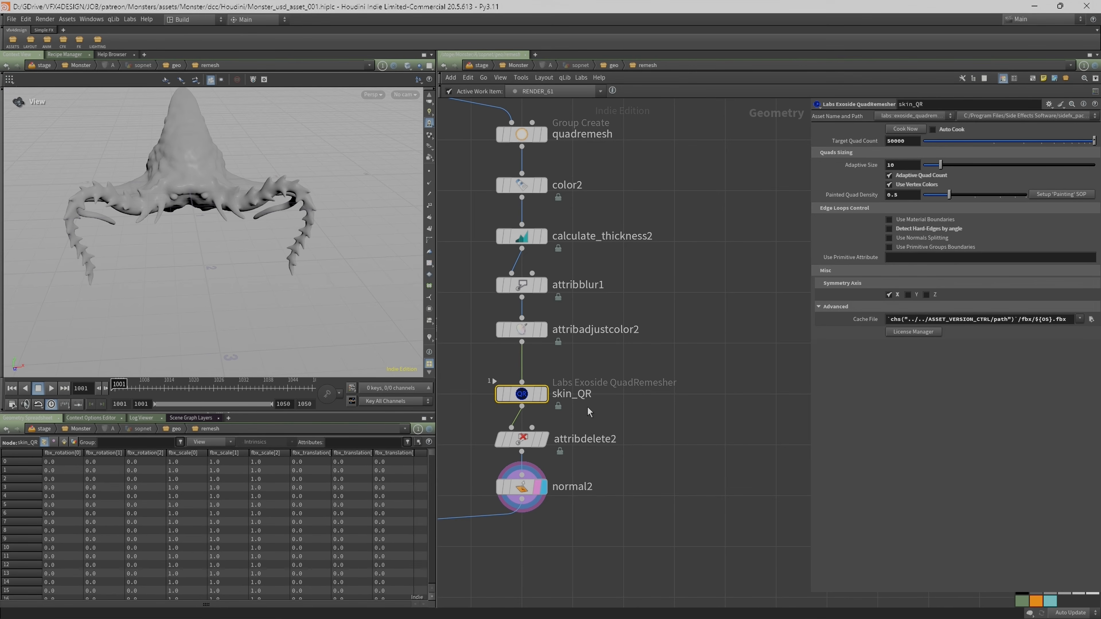
Add a Quad Remesh (Beta) node beside skin_QR, fed by attribadjustcolor2.
scroll(667, 413, up, 2)
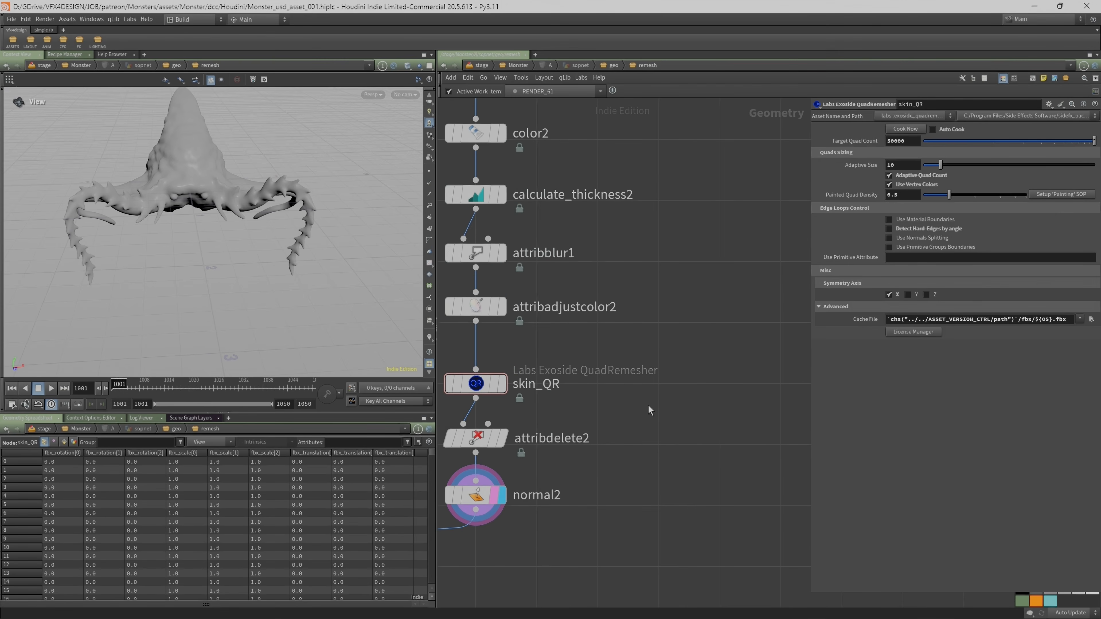
key(Tab)
text(qu)
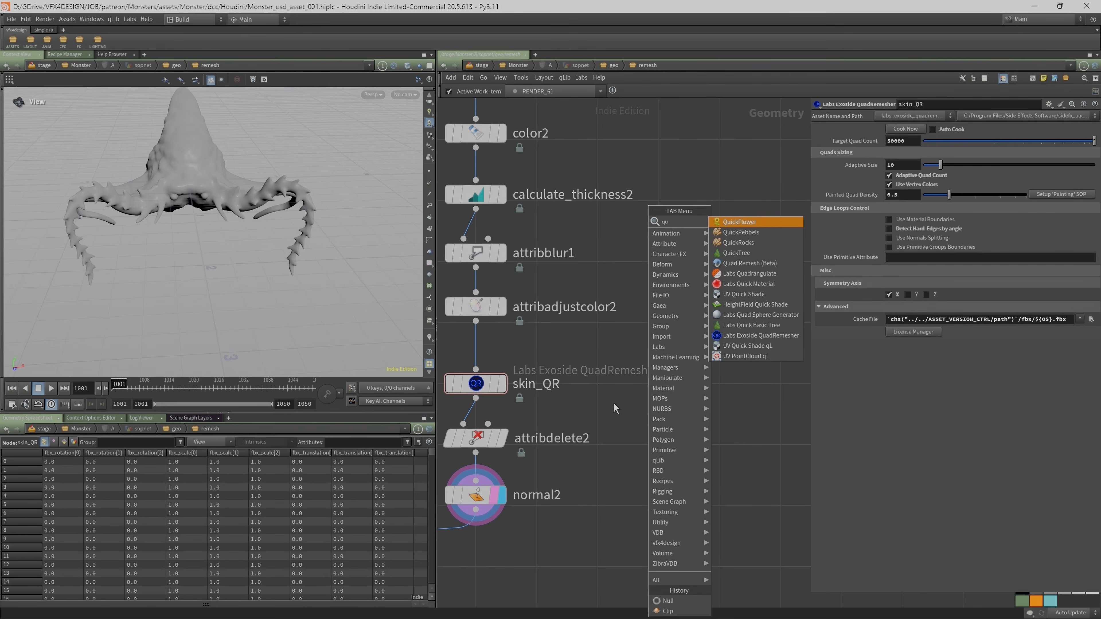
click(749, 263)
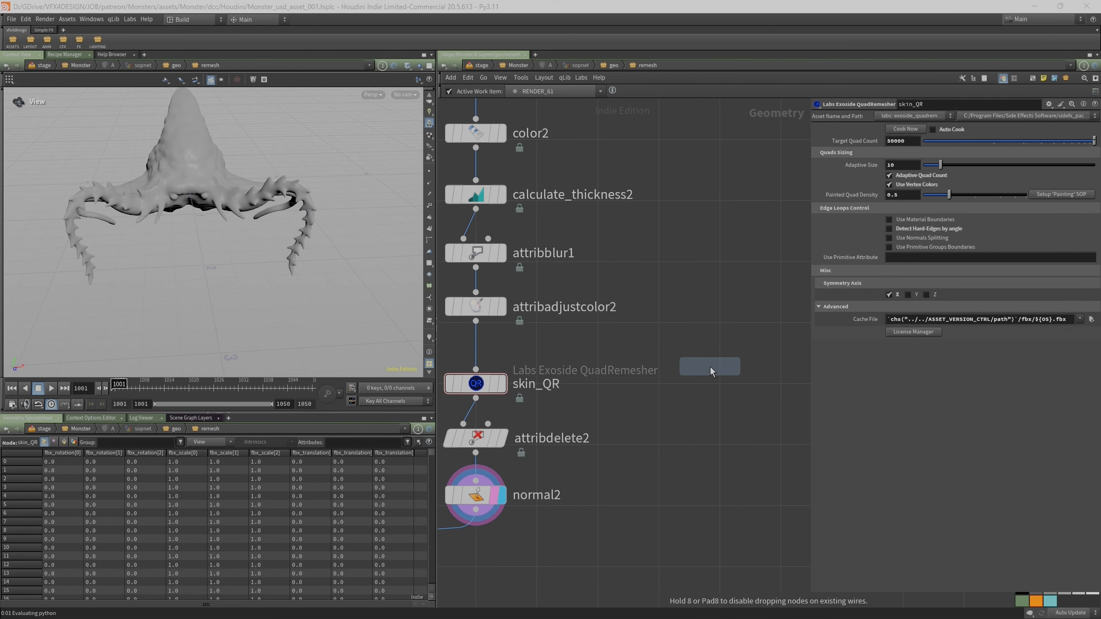
click(711, 366)
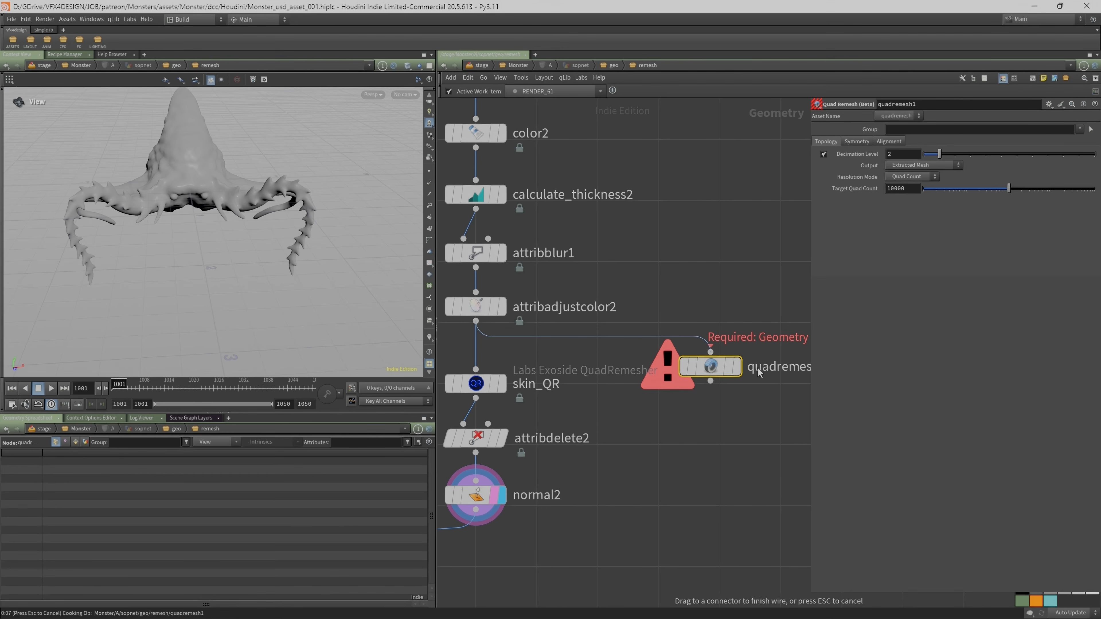
Examine the Quad Remesh result in wireframe around the limbs and look through the node's Symmetry and Alignment settings.
drag(250, 168, 240, 152)
right_drag(239, 152, 263, 173)
mouse_move(264, 172)
mouse_down()
mouse_move(238, 165)
mouse_move(324, 193)
mouse_move(162, 206)
mouse_move(200, 199)
mouse_up()
key(w)
drag(307, 200, 318, 204)
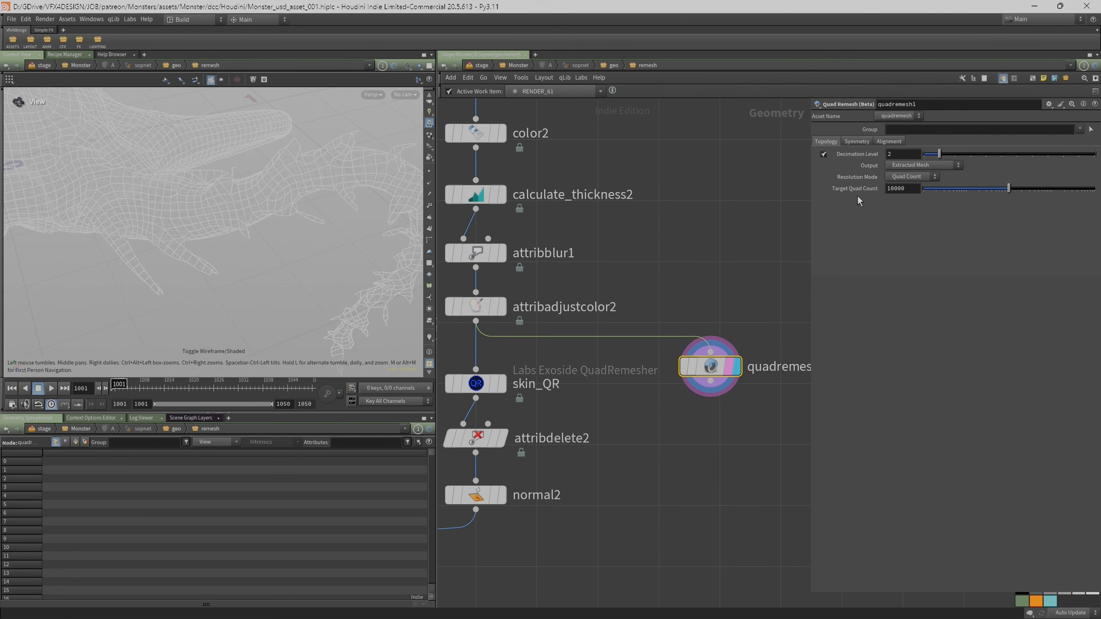
click(857, 141)
click(889, 141)
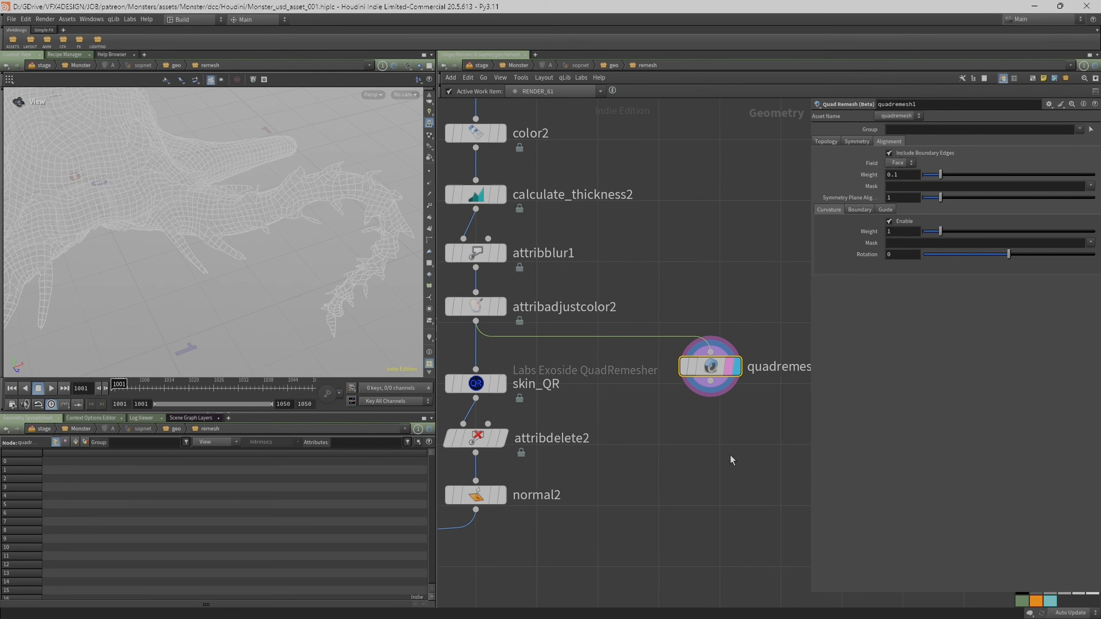
Delete the added Quad Remesh node and display skin_QR with shaded geometry.
key(Delete)
scroll(582, 419, down, 2)
click(538, 392)
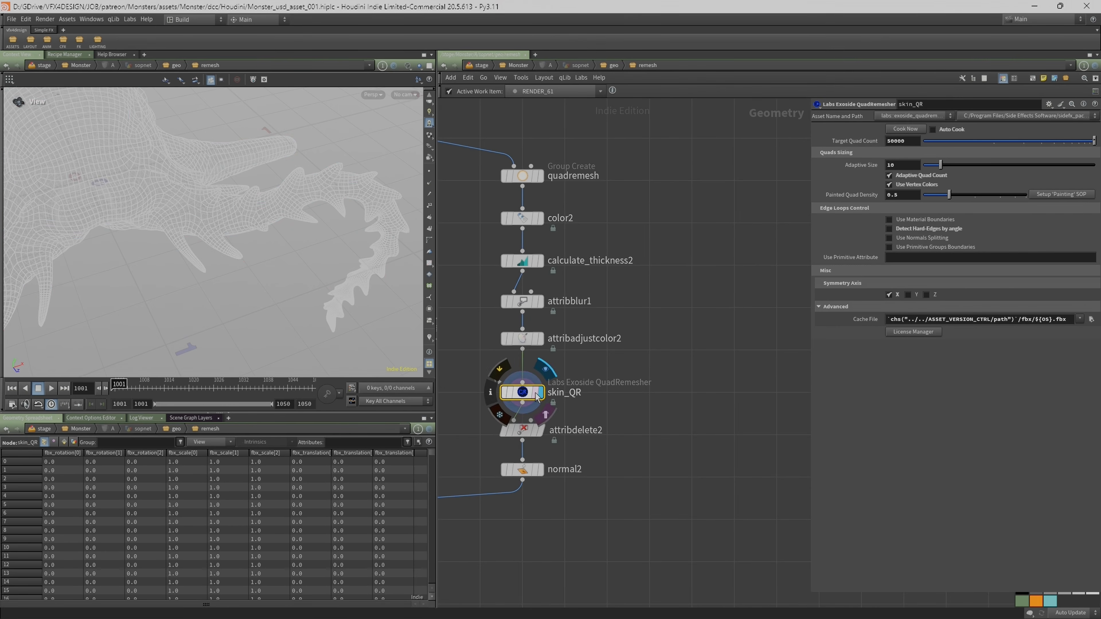
mouse_move(241, 272)
mouse_down()
mouse_move(220, 233)
mouse_move(172, 236)
mouse_up()
key(w)
key(w)
key(w)
Select and display normal2 and open its node info to read the remeshed geometry's counts.
middle_drag(612, 446, 699, 383)
scroll(627, 414, up, 2)
click(623, 412)
click(603, 411)
middle_click(603, 412)
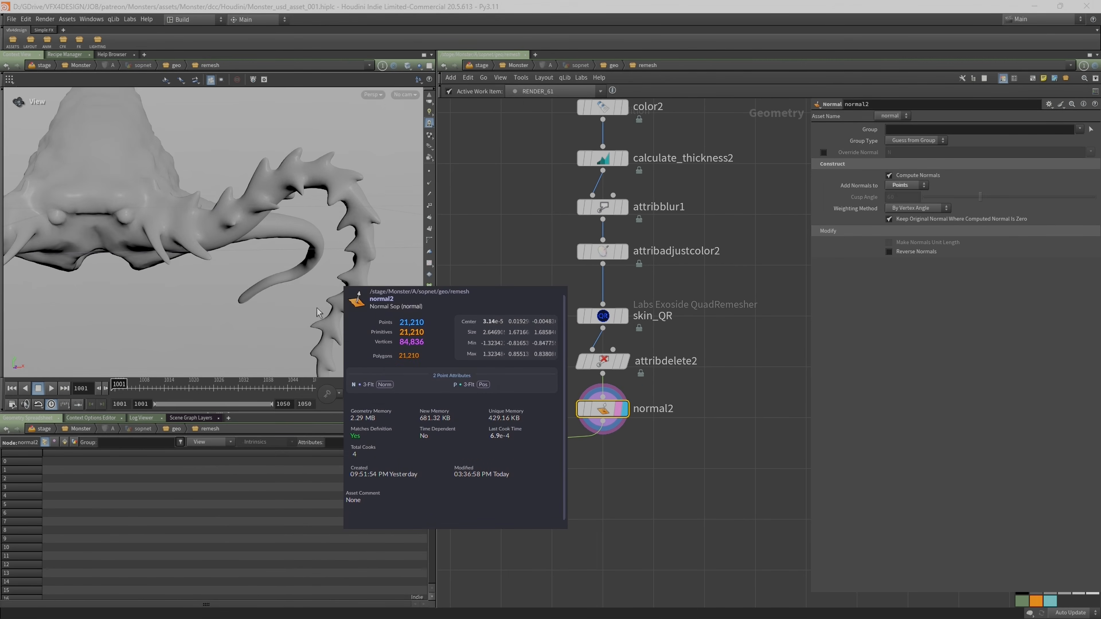
Compare normal2's remeshed monster in shaded and wireframe display from further back.
scroll(234, 249, down, 4)
mouse_move(233, 249)
mouse_down()
mouse_move(217, 174)
mouse_move(203, 221)
mouse_up()
key(shift+w)
key(w)
key(w)
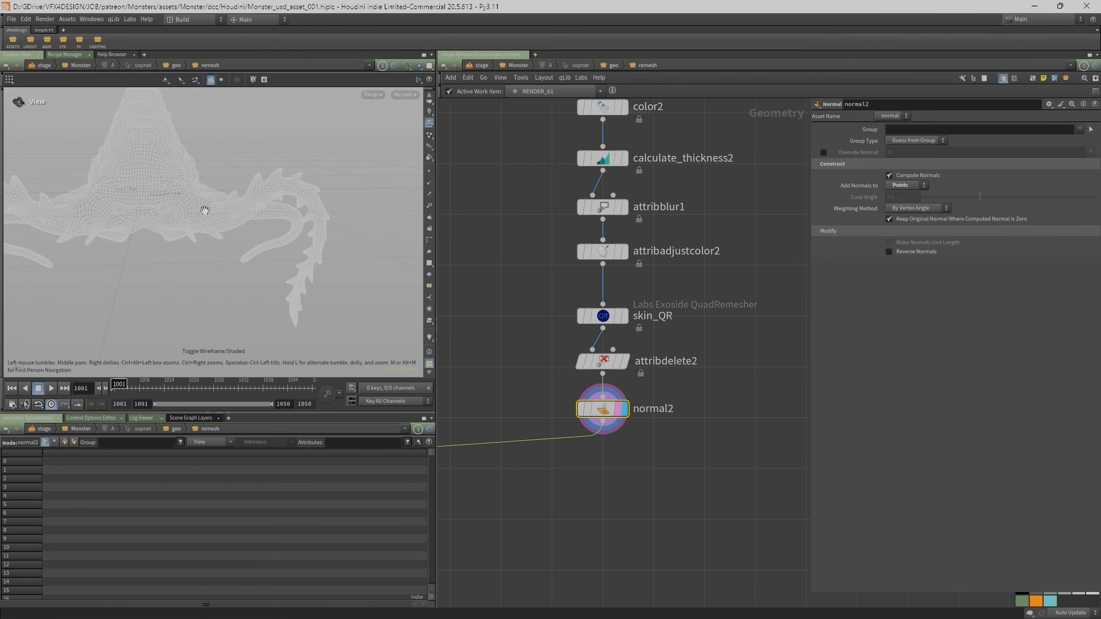
key(w)
Display the SkinRemesh file cache and view the detailed sculpted skin from several angles.
scroll(599, 246, down, 6)
scroll(578, 277, up, 5)
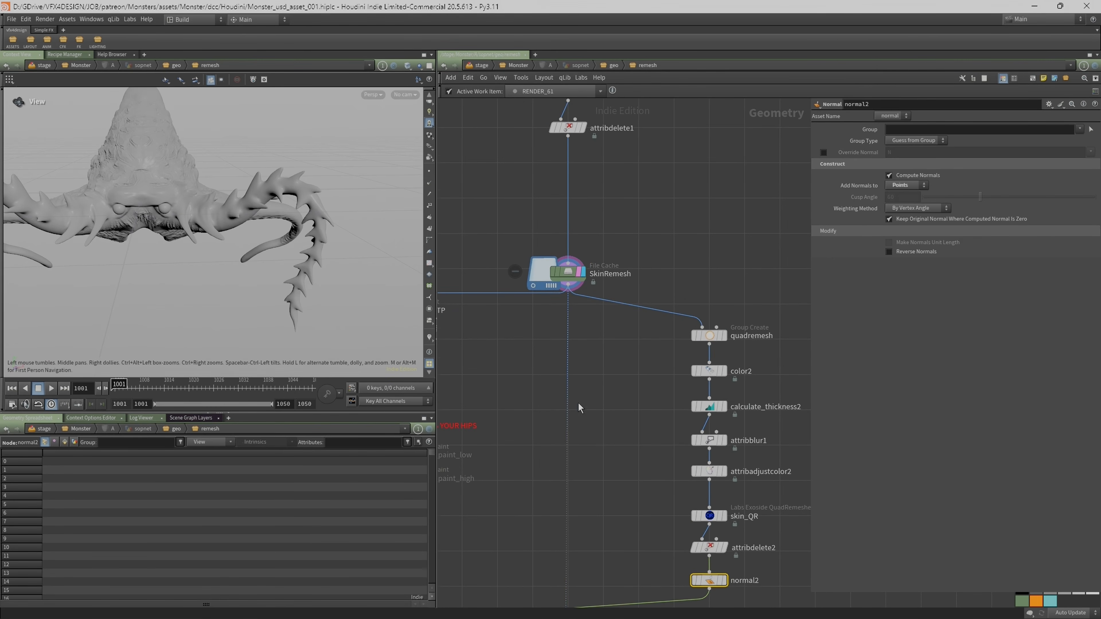
scroll(583, 409, down, 4)
middle_drag(600, 415, 561, 253)
scroll(559, 251, up, 2)
scroll(188, 192, down, 3)
drag(189, 194, 160, 217)
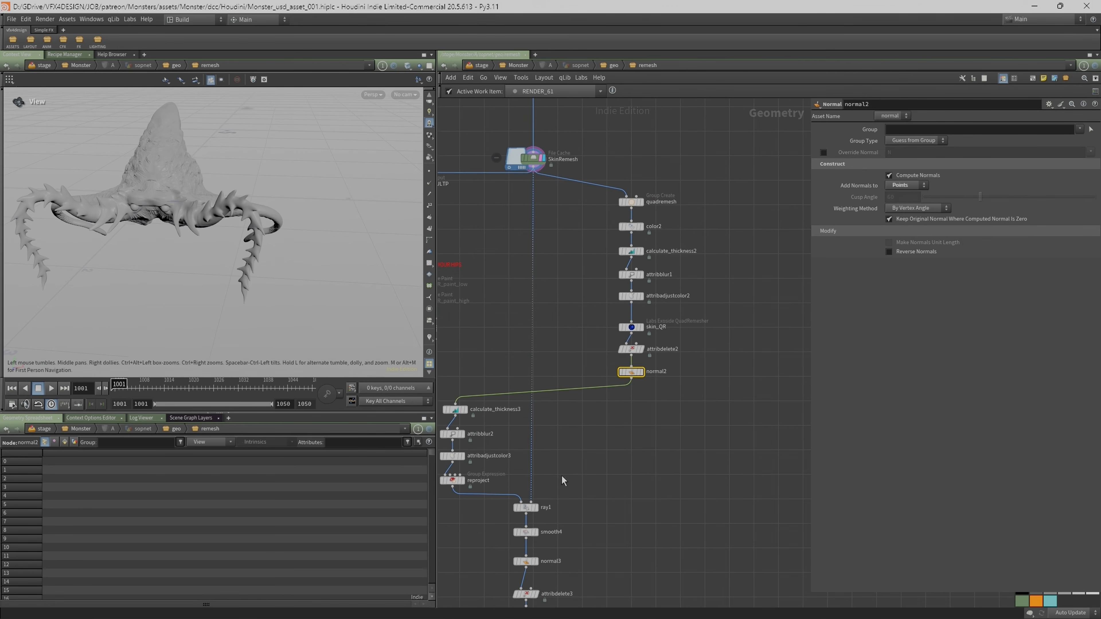
Examine the chain from calculate_thickness3 through reproject and ray1 to the RETOPO output, and look closely at a spiked limb.
middle_drag(563, 480, 682, 384)
scroll(681, 384, up, 2)
drag(183, 204, 208, 216)
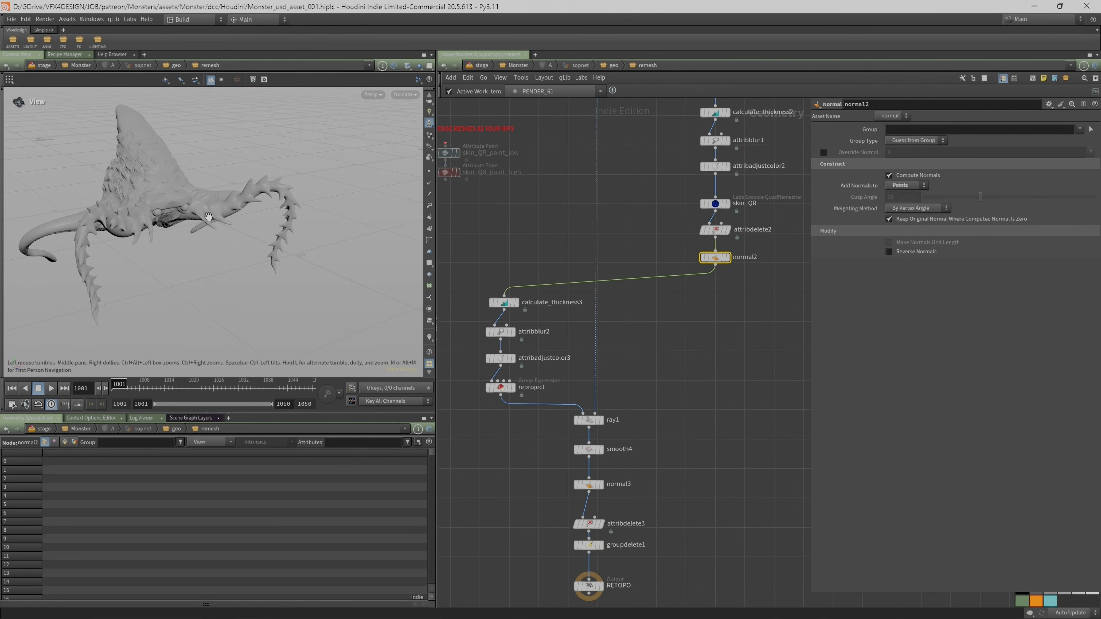
scroll(210, 216, up, 5)
middle_drag(386, 175, 234, 241)
scroll(235, 241, down, 2)
scroll(625, 197, down, 2)
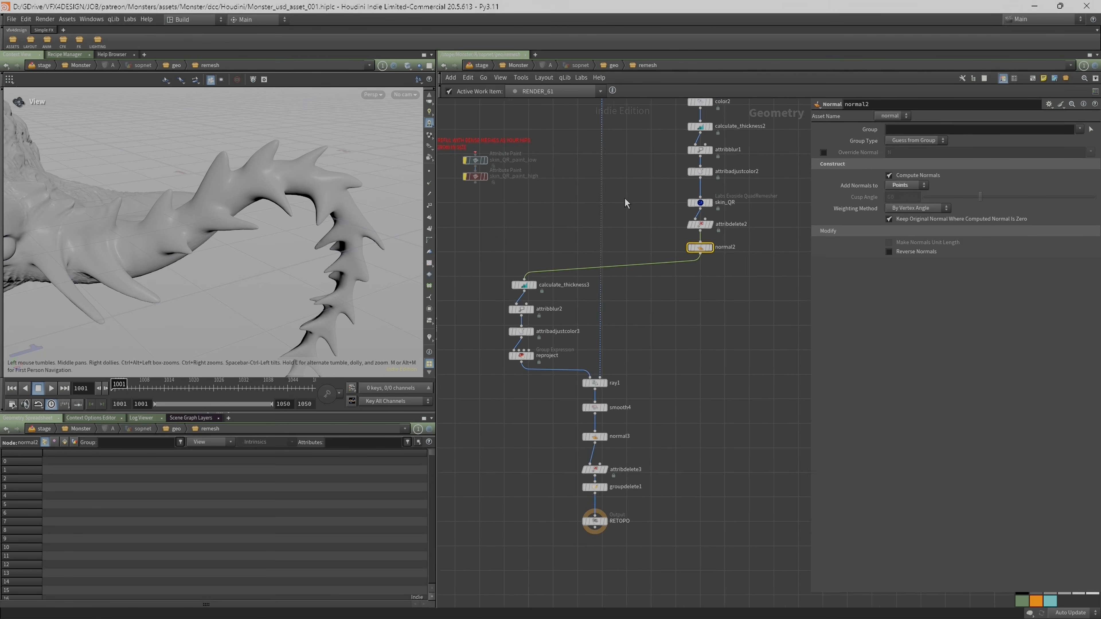
scroll(625, 199, down, 2)
middle_drag(625, 199, 602, 353)
scroll(677, 402, up, 2)
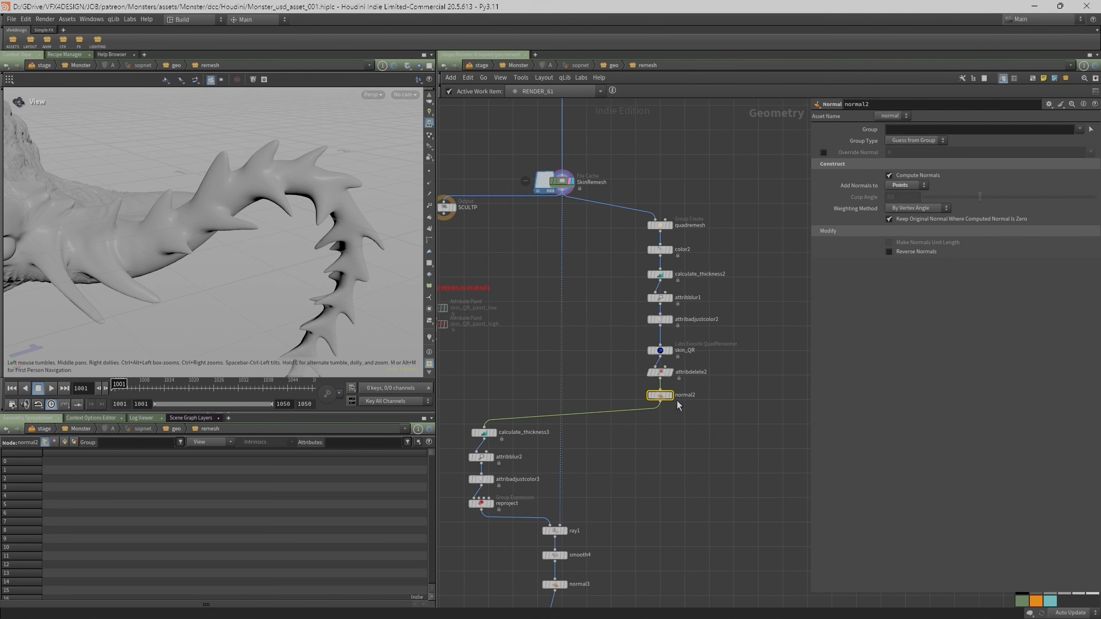
Overlay the SkinRemesh cache on the normal2 result and examine where the two meshes differ around the tentacle spikes.
click(673, 406)
drag(345, 242, 352, 234)
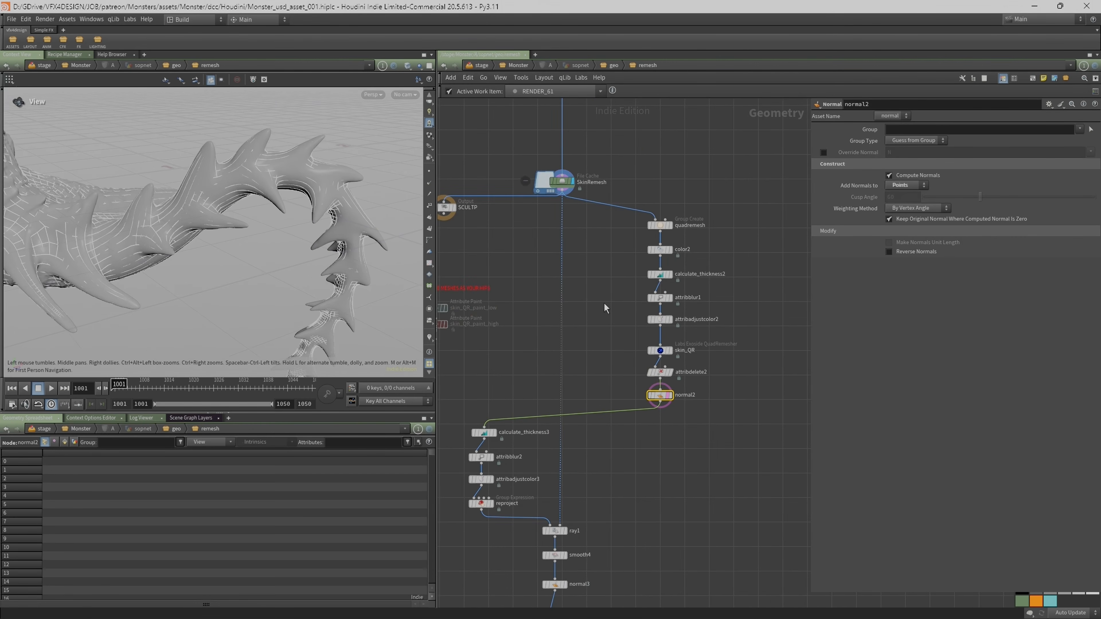
click(672, 406)
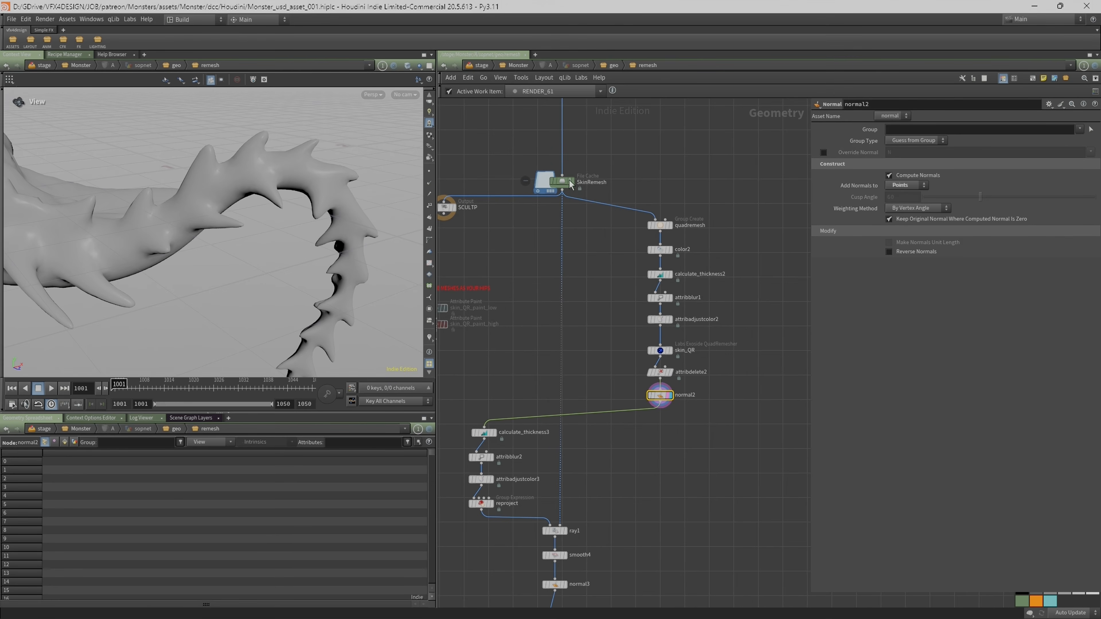
click(576, 194)
drag(343, 246, 313, 235)
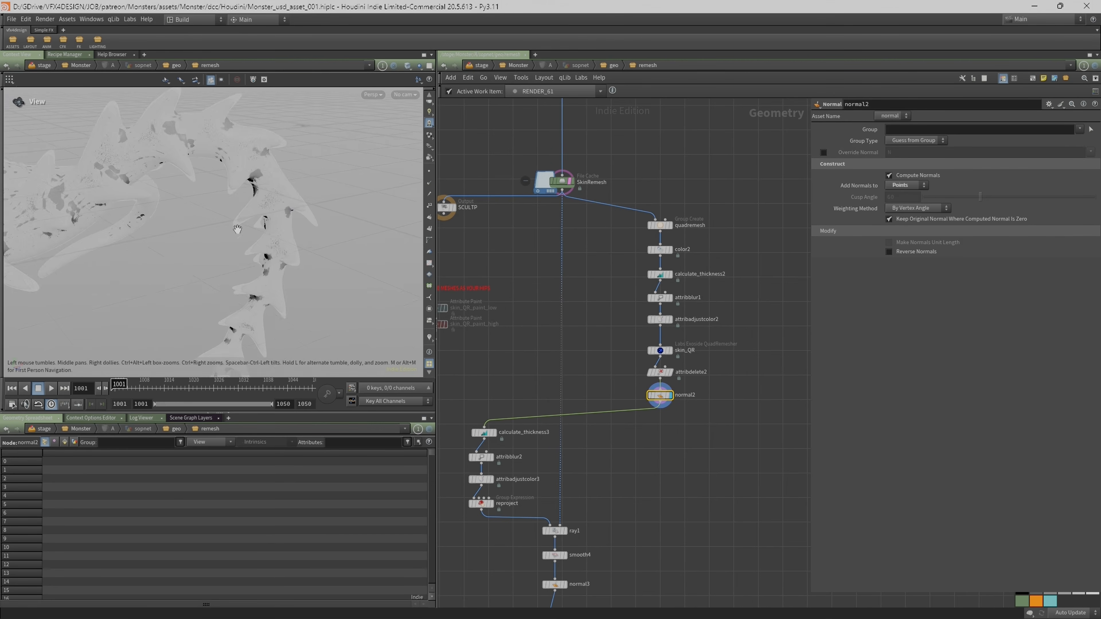
scroll(313, 234, up, 5)
drag(259, 202, 258, 190)
drag(269, 296, 246, 239)
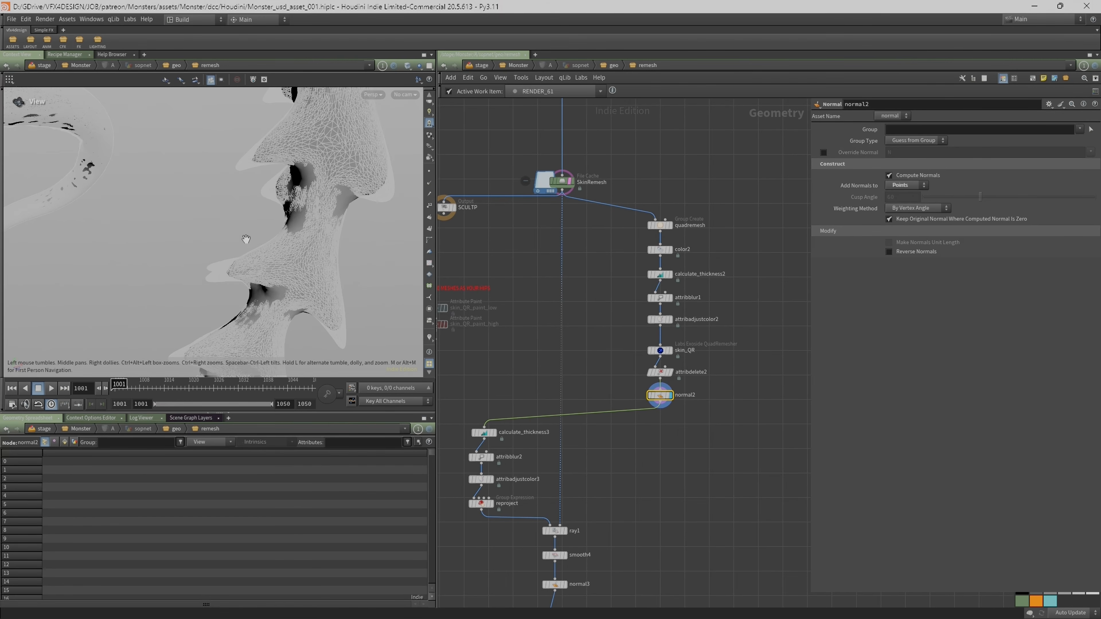
drag(222, 282, 239, 213)
scroll(155, 272, down, 3)
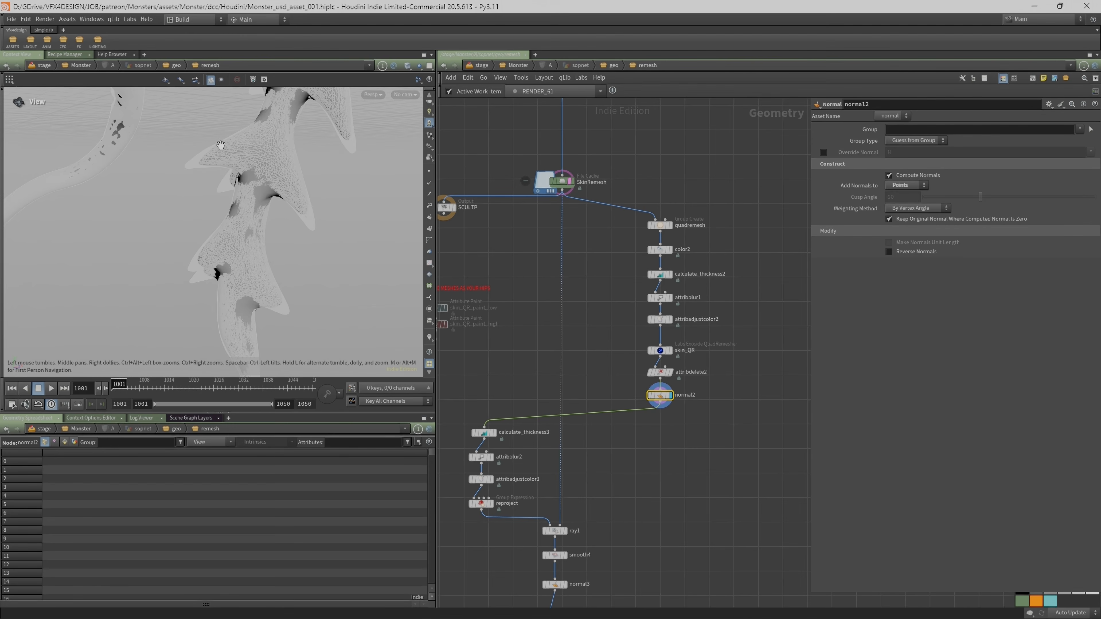
Compare the normal2 mesh with and without the SkinRemesh overlay along the tentacle.
click(669, 397)
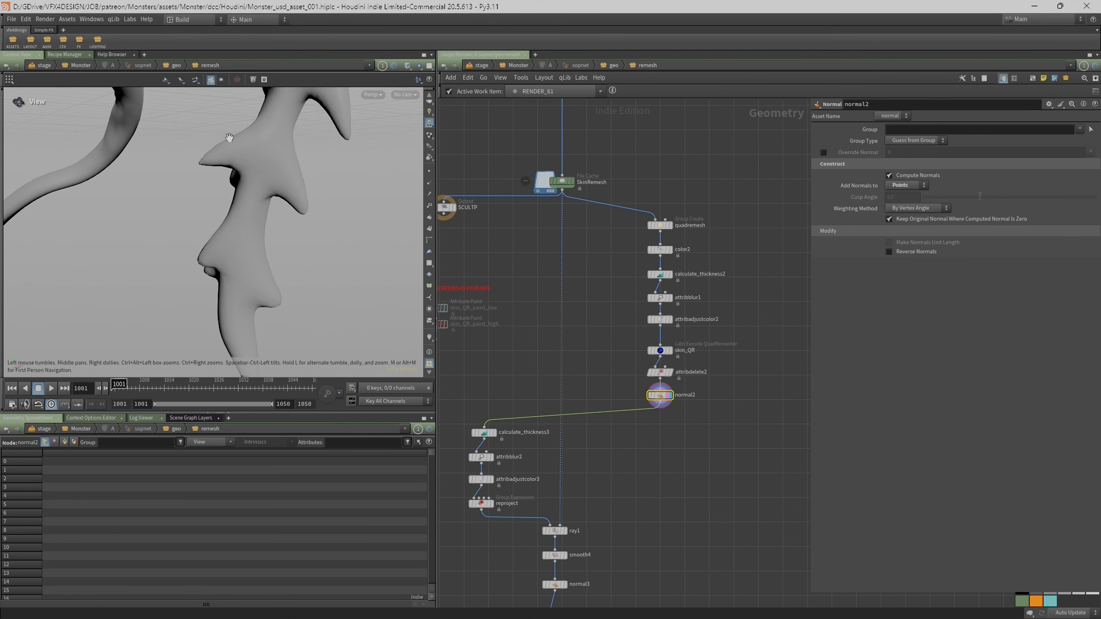
click(571, 182)
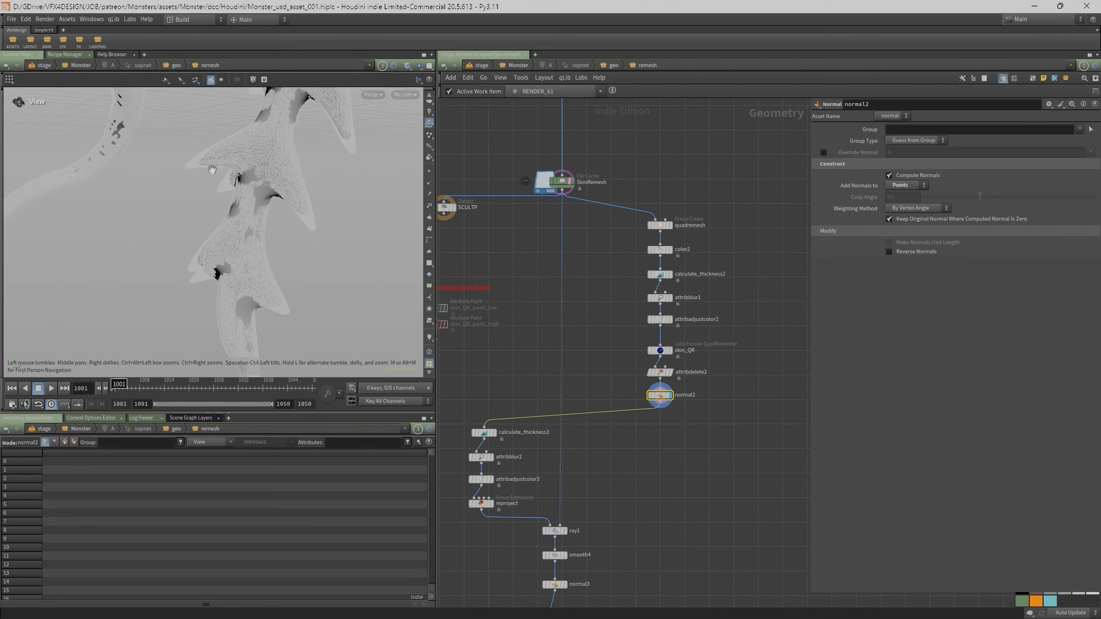
drag(255, 193, 397, 246)
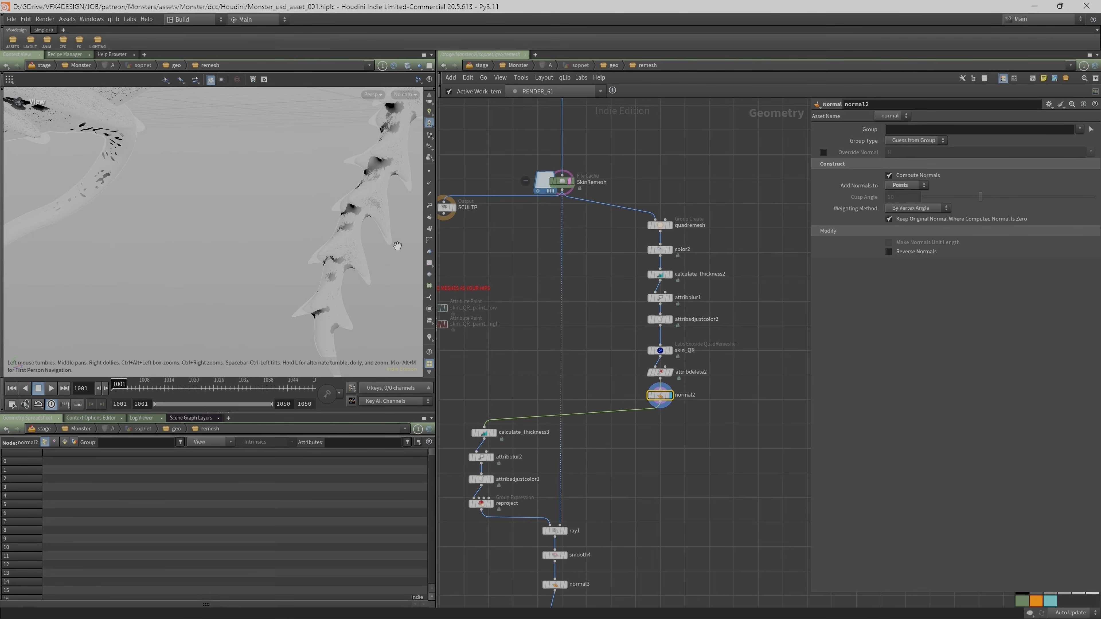
click(668, 395)
drag(343, 296, 338, 261)
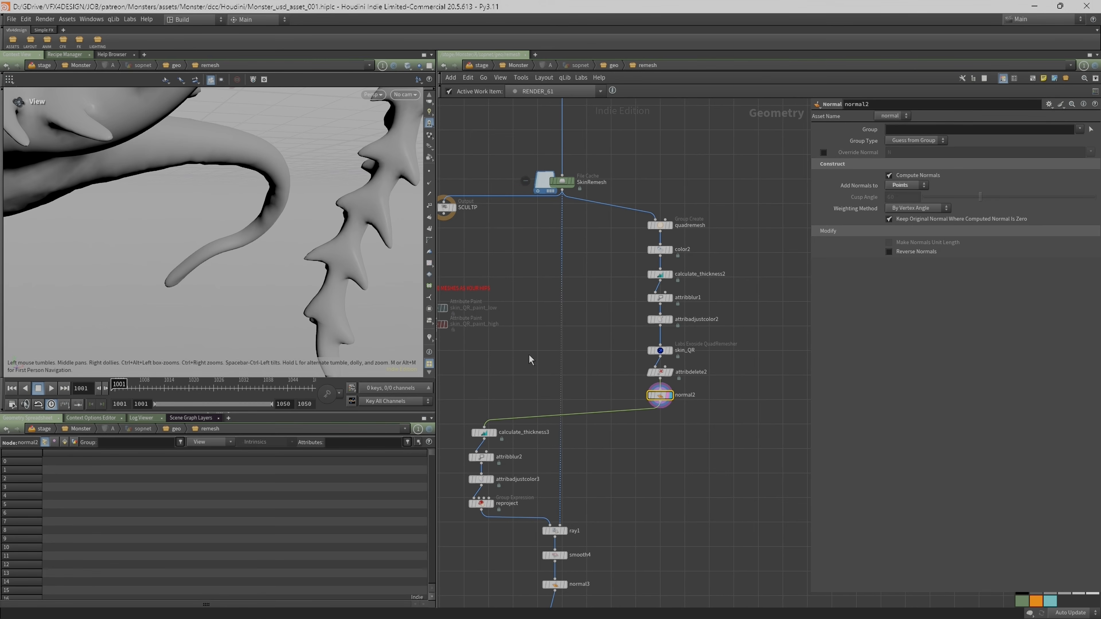
Display the calculate_thickness3 and attribblur2 nodes and inspect their settings.
middle_drag(530, 377, 550, 295)
scroll(540, 315, up, 2)
click(491, 364)
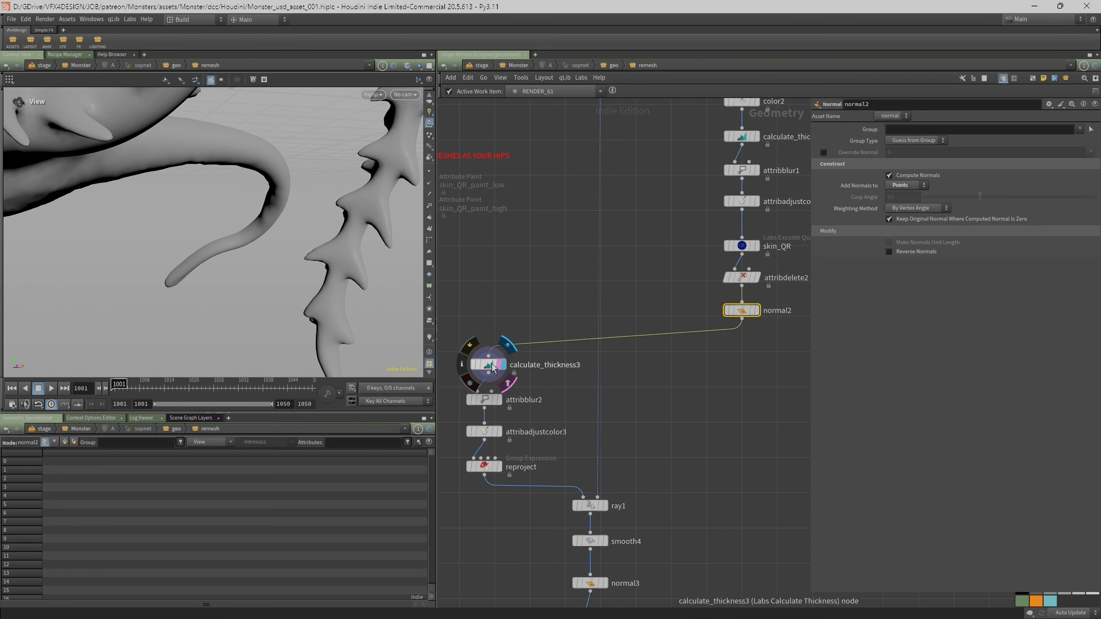
click(492, 364)
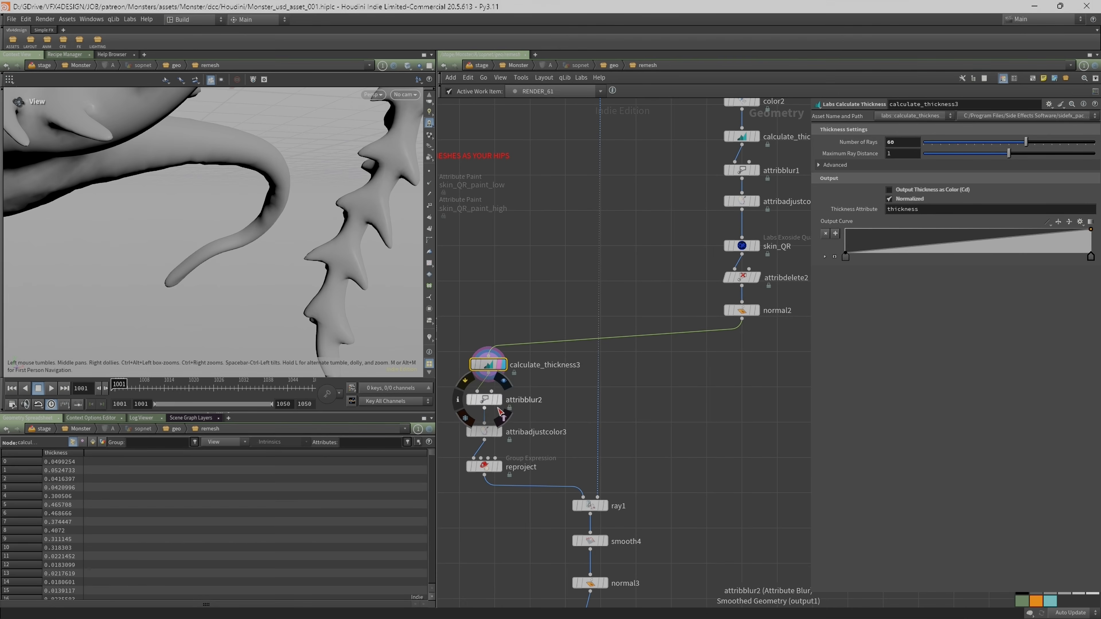
click(493, 406)
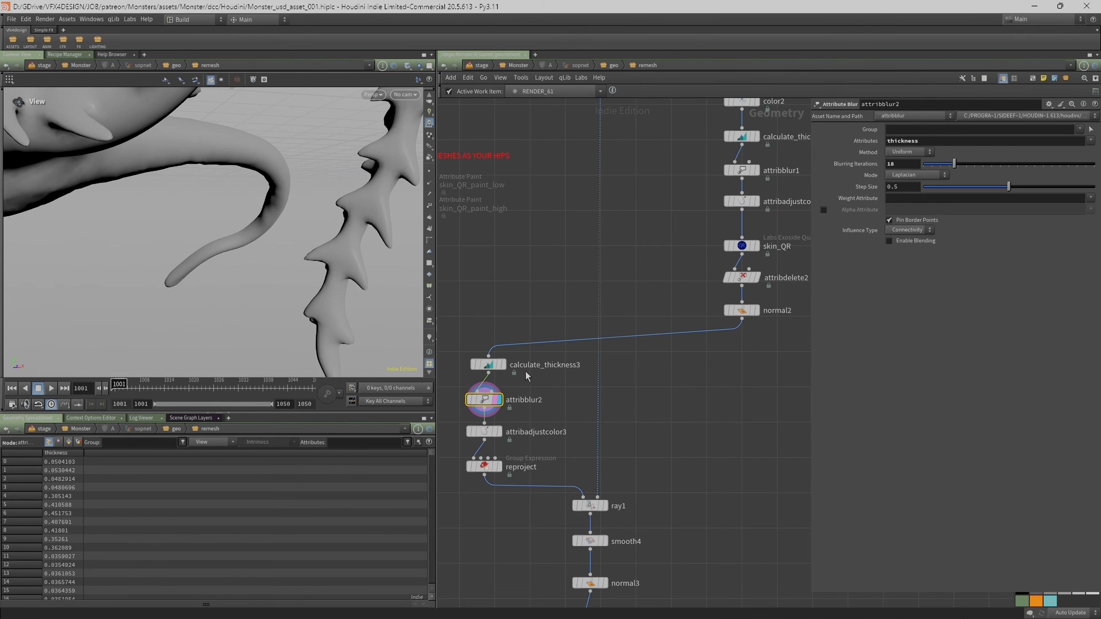
Display the attribadjustcolor3 thickness colours on the whole creature and open the reproject group expression.
click(499, 435)
mouse_move(182, 277)
mouse_down()
mouse_move(106, 274)
mouse_move(356, 265)
mouse_move(117, 252)
mouse_move(175, 234)
mouse_up()
scroll(205, 254, down, 5)
scroll(516, 420, up, 2)
click(497, 495)
click(480, 492)
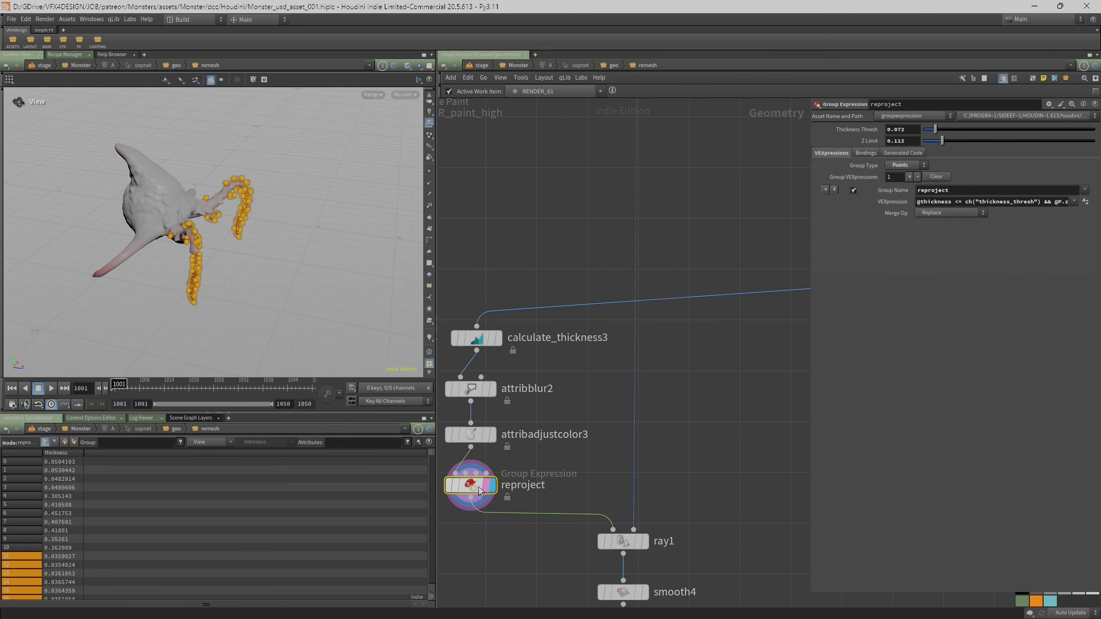
Examine the full reproject VEXpression and the points it groups along the tentacles.
scroll(632, 434, down, 2)
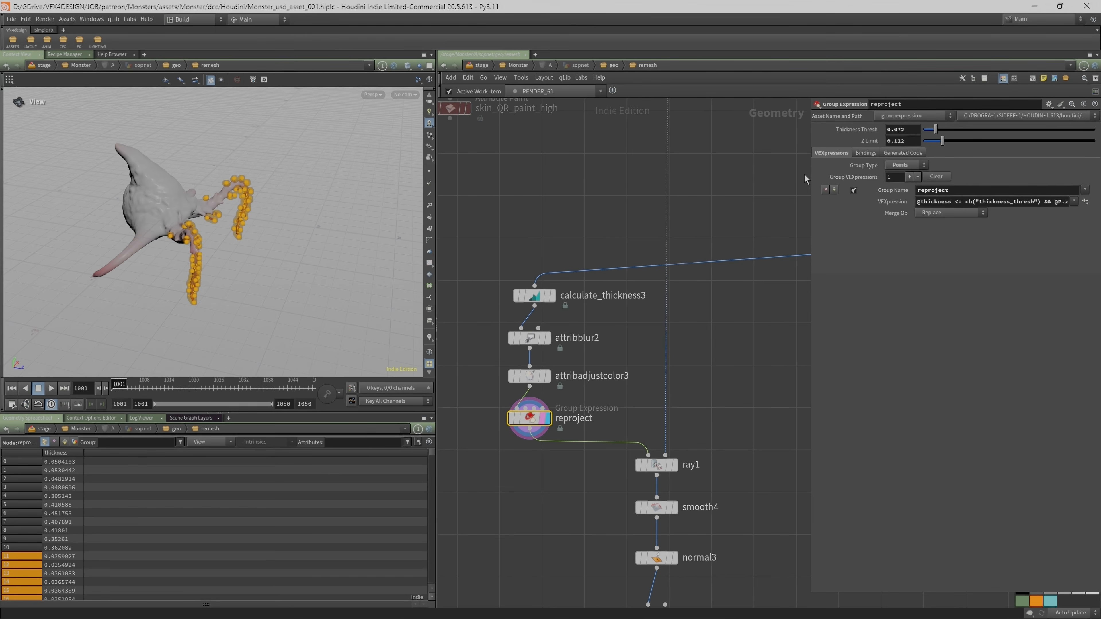
drag(810, 175, 637, 182)
scroll(203, 205, up, 4)
drag(286, 195, 272, 190)
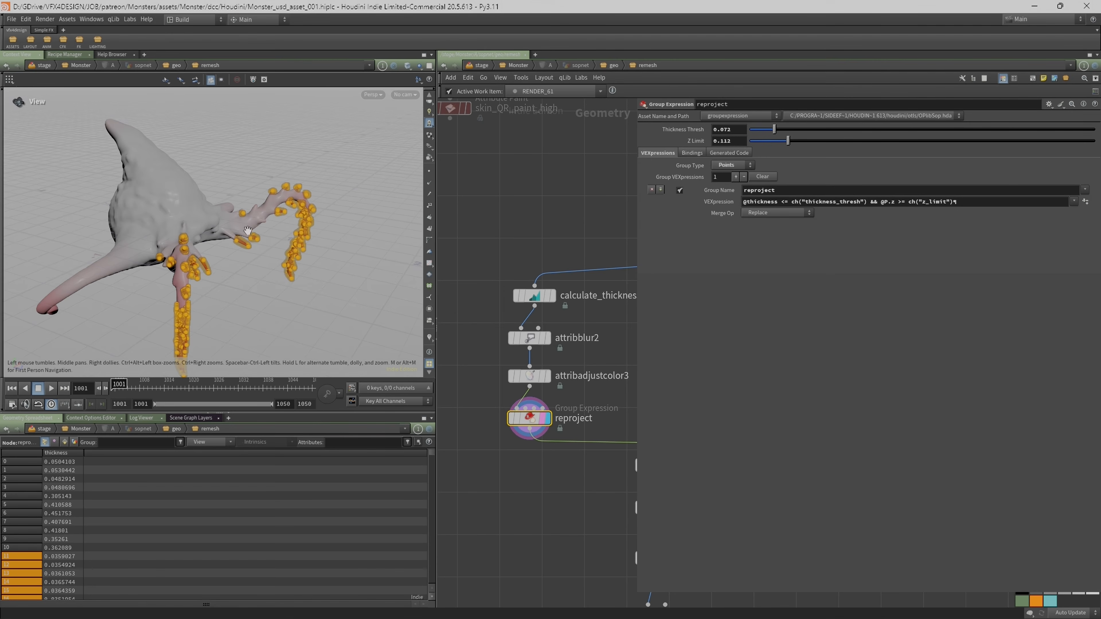
drag(247, 230, 271, 279)
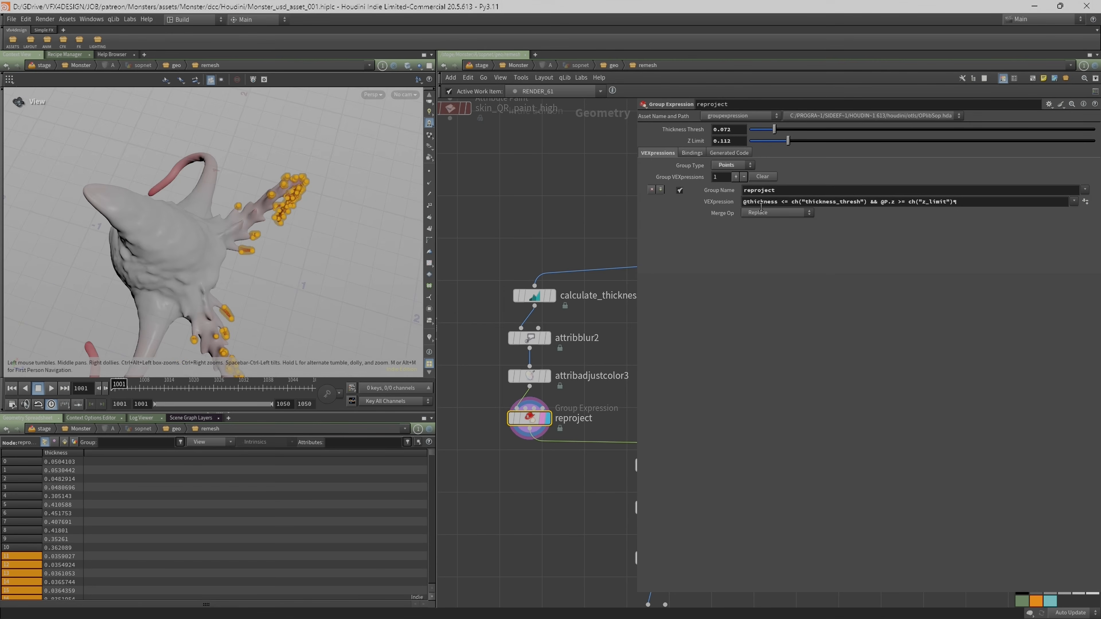
drag(336, 220, 308, 213)
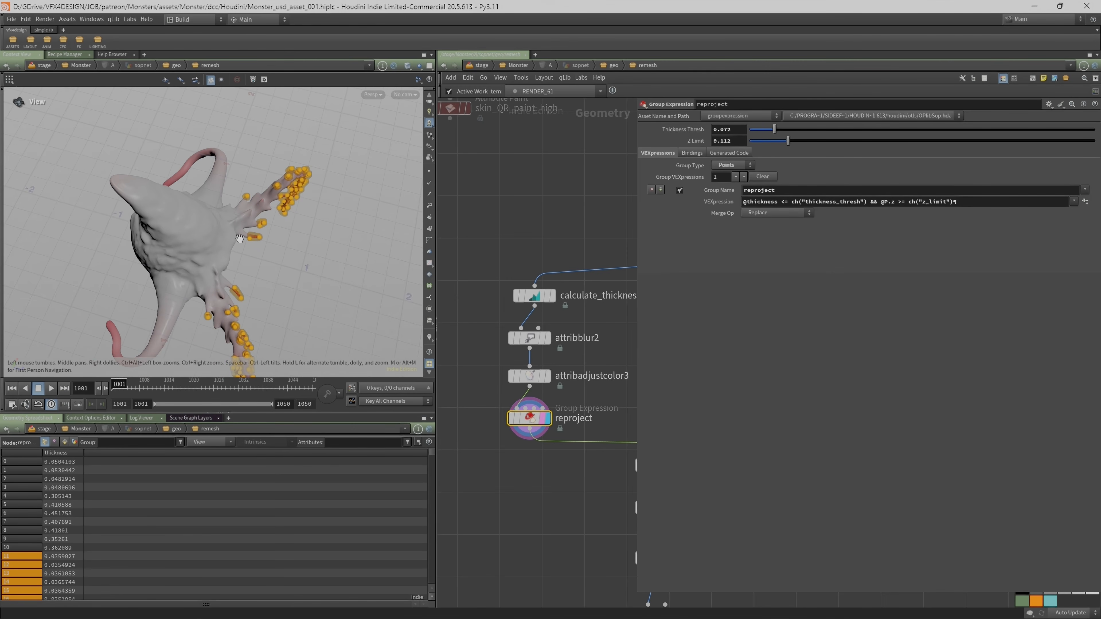
drag(240, 238, 253, 195)
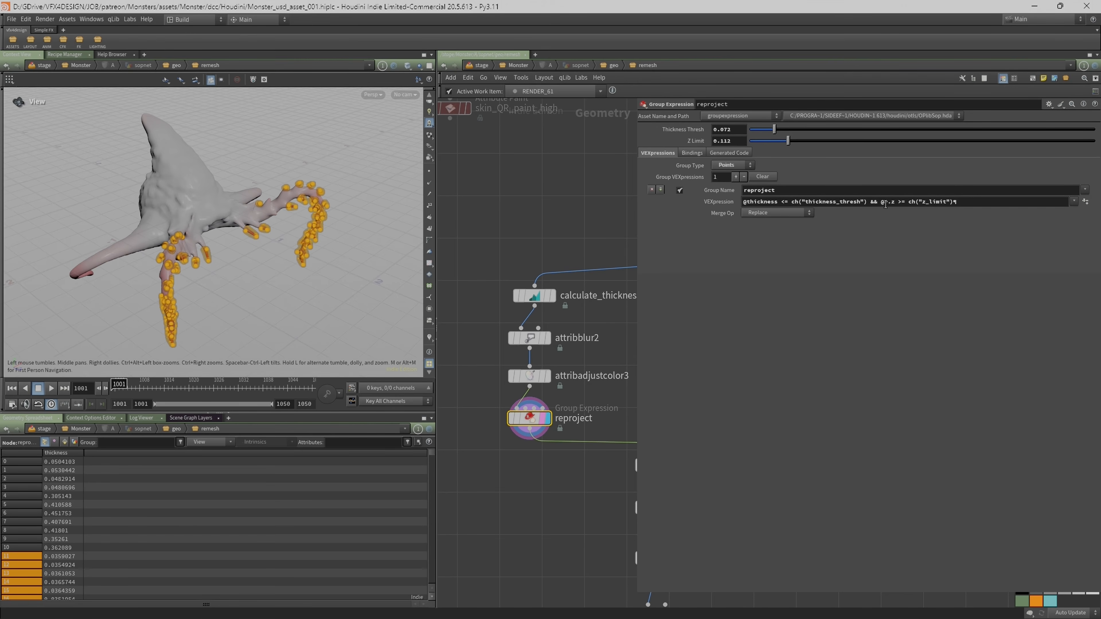
drag(180, 238, 235, 266)
middle_drag(196, 228, 203, 230)
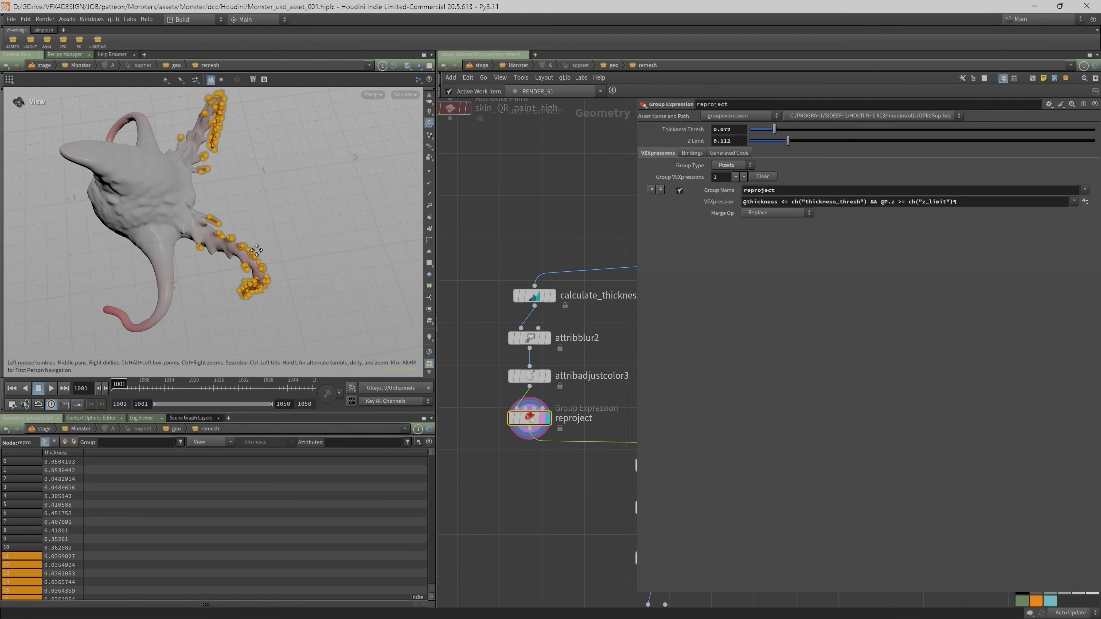
right_drag(203, 230, 238, 293)
middle_drag(247, 213, 253, 230)
drag(253, 229, 230, 241)
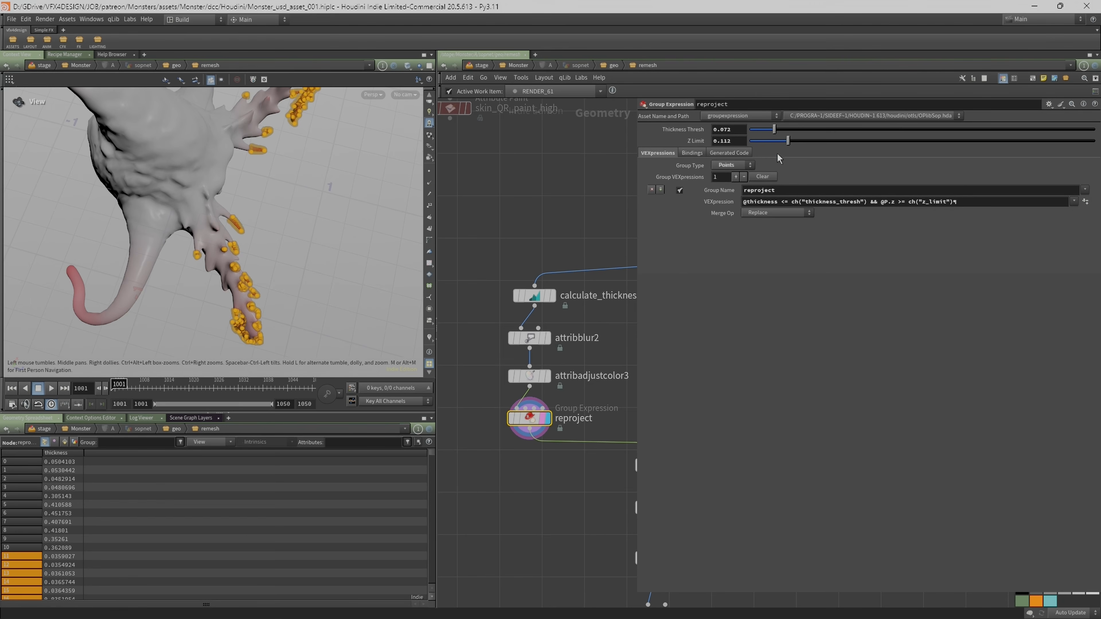
Set the Z Limit of the reproject group expression to 0.
drag(786, 141, 759, 141)
drag(858, 148, 635, 135)
middle_drag(725, 138, 752, 156)
middle_drag(643, 154, 728, 143)
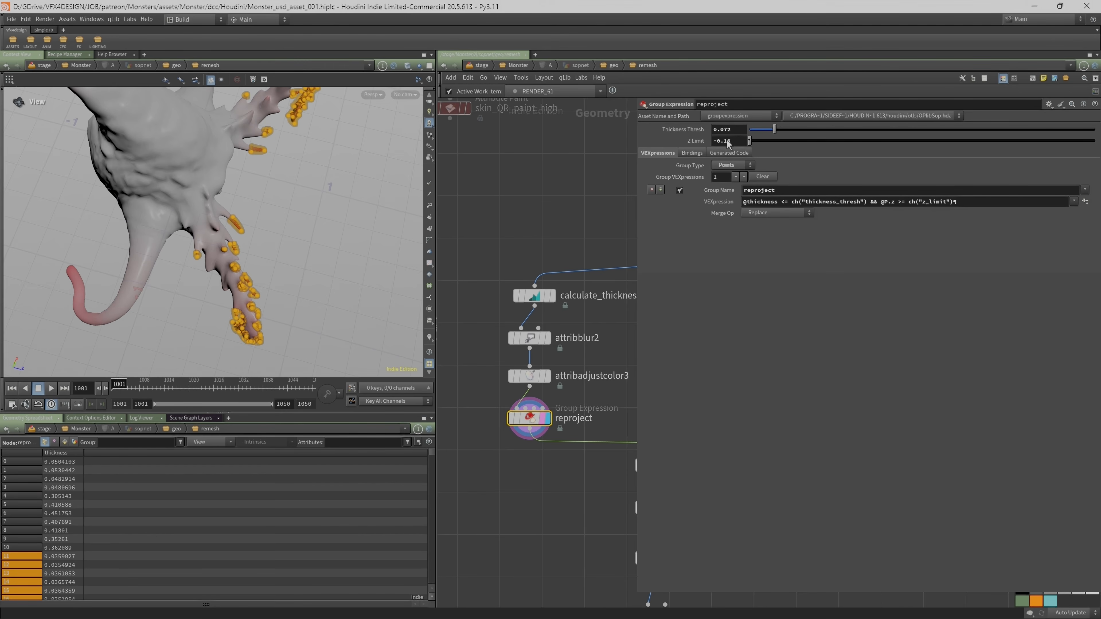
drag(300, 226, 390, 233)
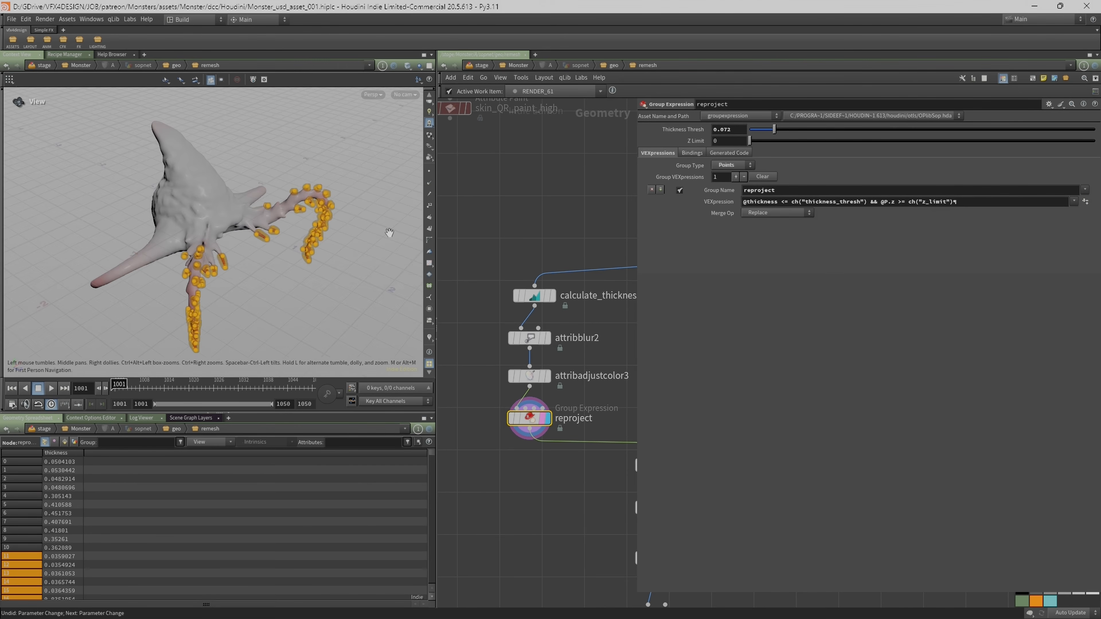
drag(639, 234, 755, 234)
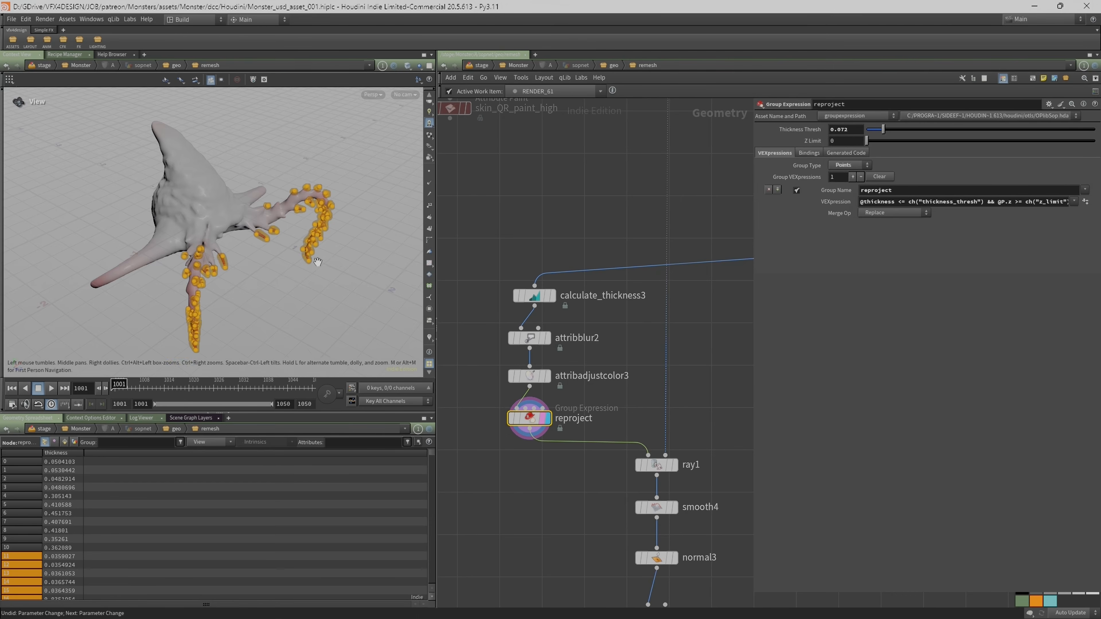
Display the ray1 projection and the smooth4 result on the spiked tentacle.
scroll(315, 258, up, 5)
drag(315, 249, 353, 286)
middle_drag(549, 511, 470, 450)
scroll(578, 421, up, 1)
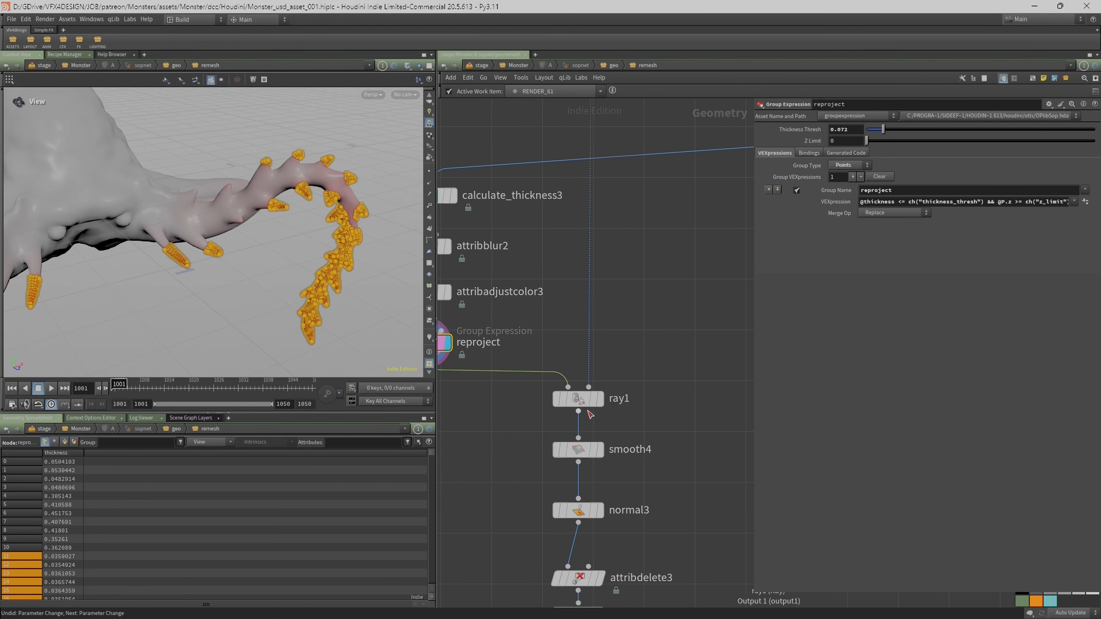
click(599, 401)
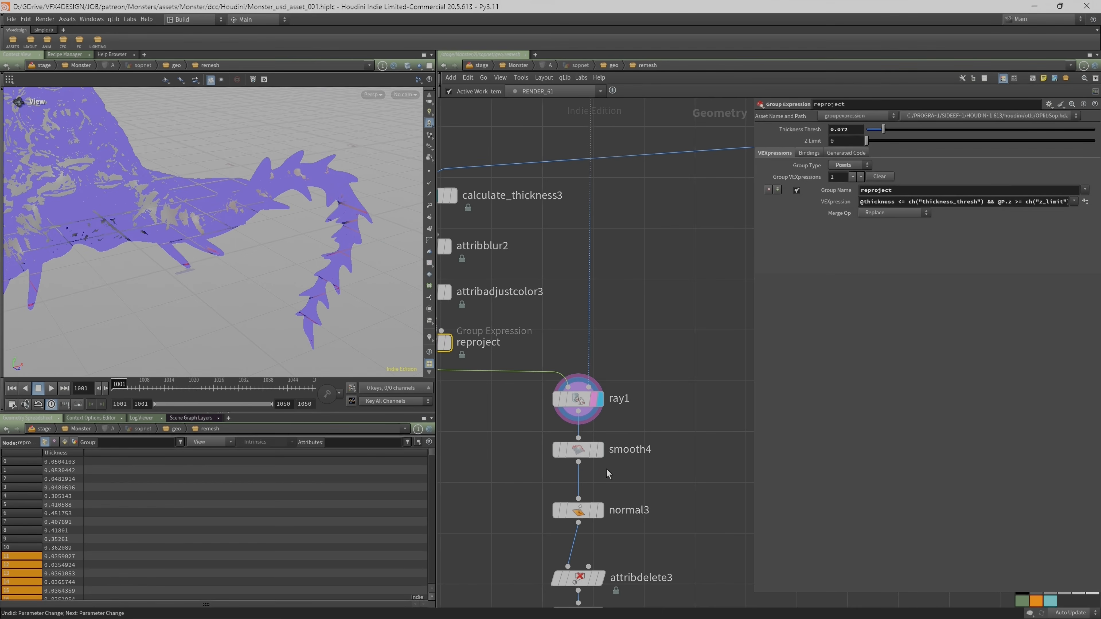
click(600, 450)
middle_drag(656, 509, 649, 442)
scroll(631, 412, up, 1)
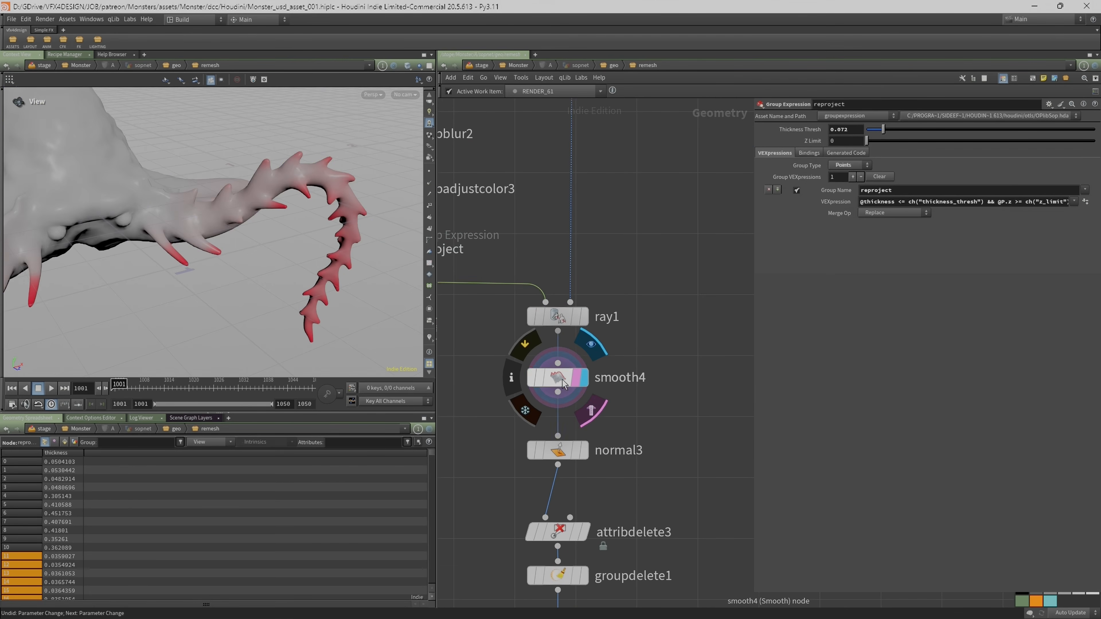
Open the smooth4 settings and examine the smoothed tentacle constrained by the reproject group.
click(564, 384)
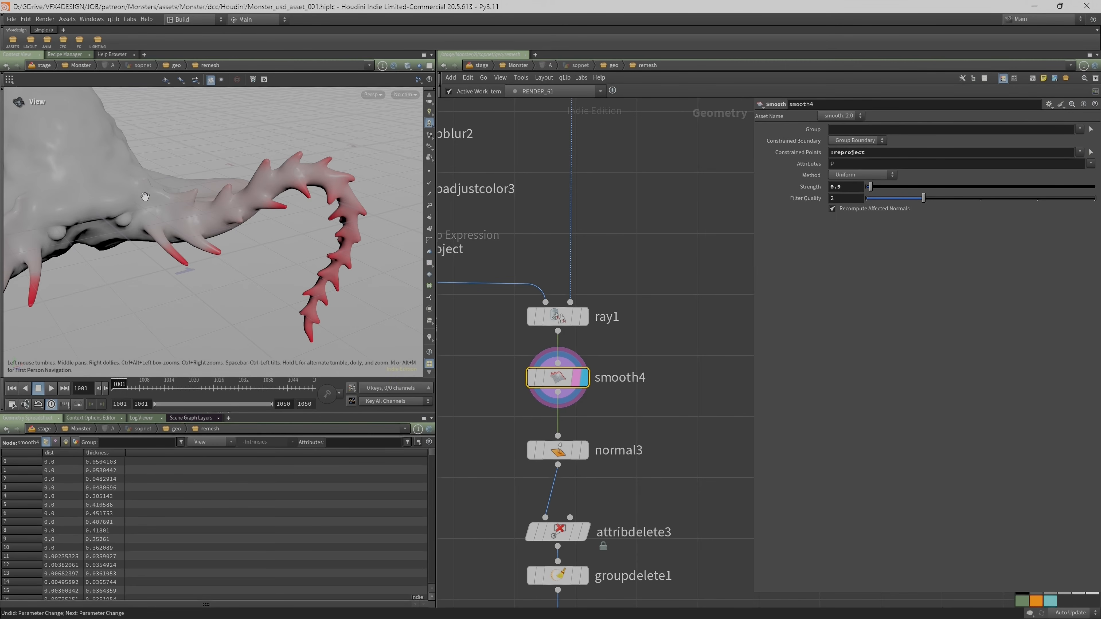
drag(251, 157, 350, 174)
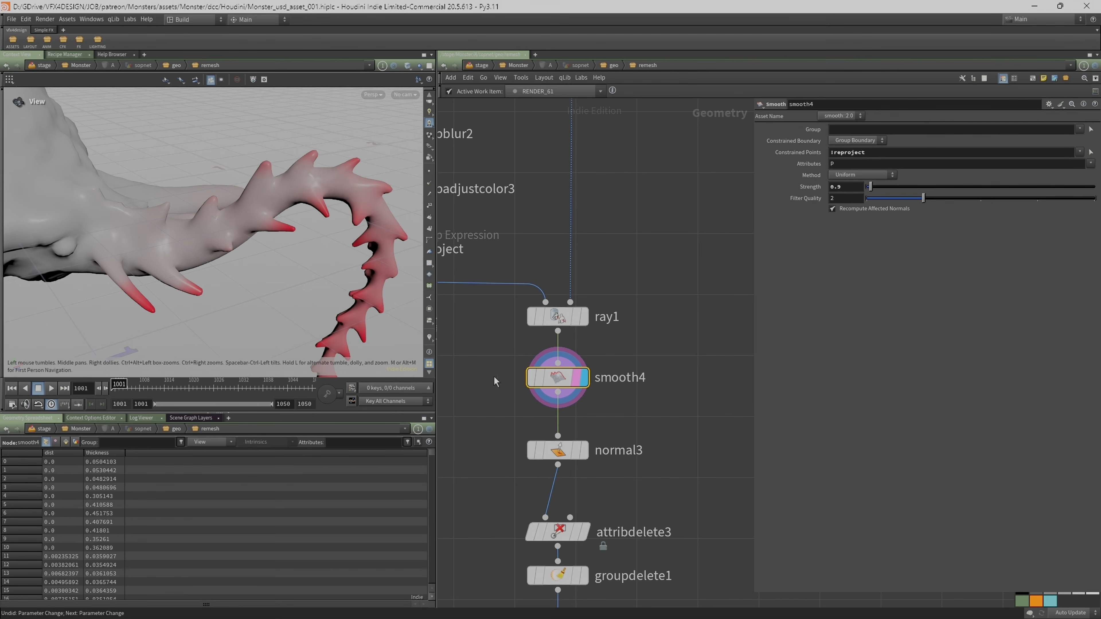
mouse_move(526, 353)
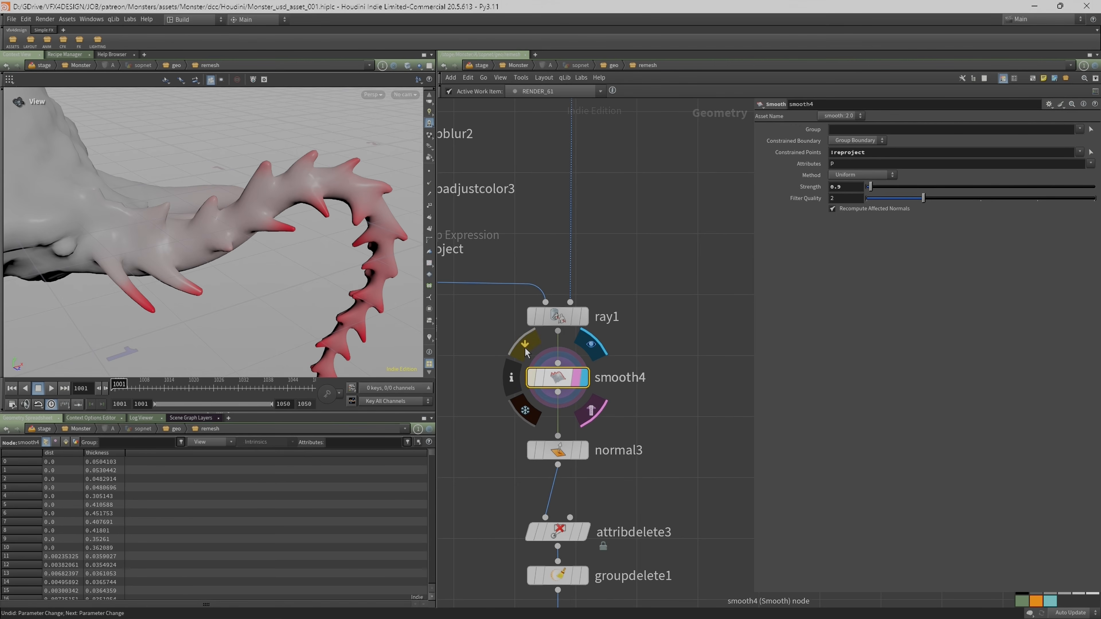
mouse_move(532, 291)
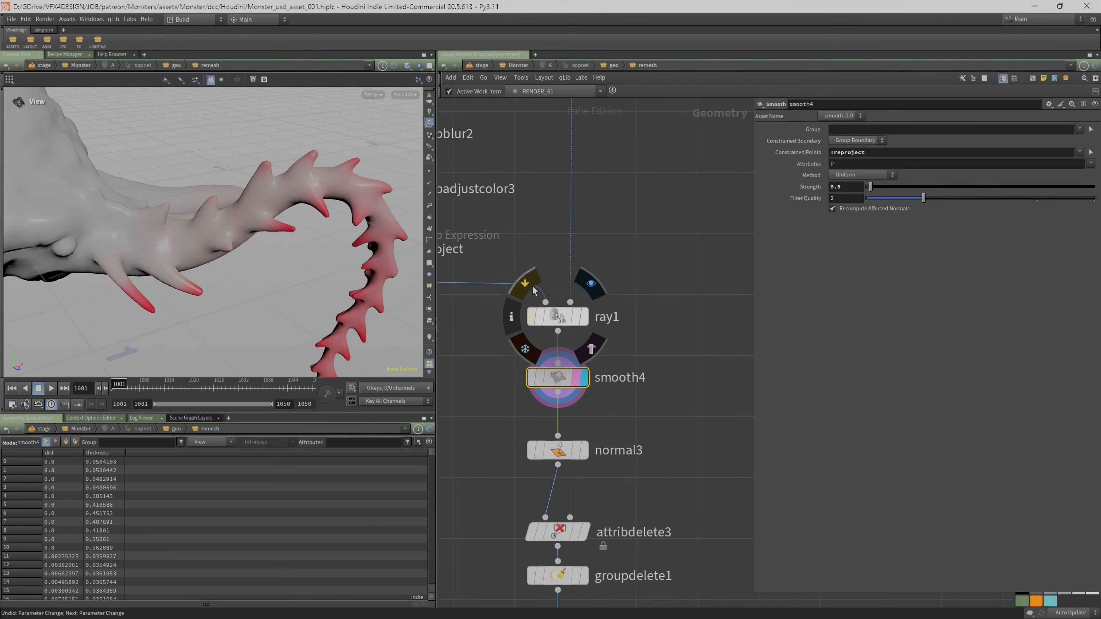
Display the normal3 and attribdelete3 nodes, and inspect which attributes attribdelete3 keeps.
click(585, 454)
middle_drag(648, 510, 630, 376)
click(564, 396)
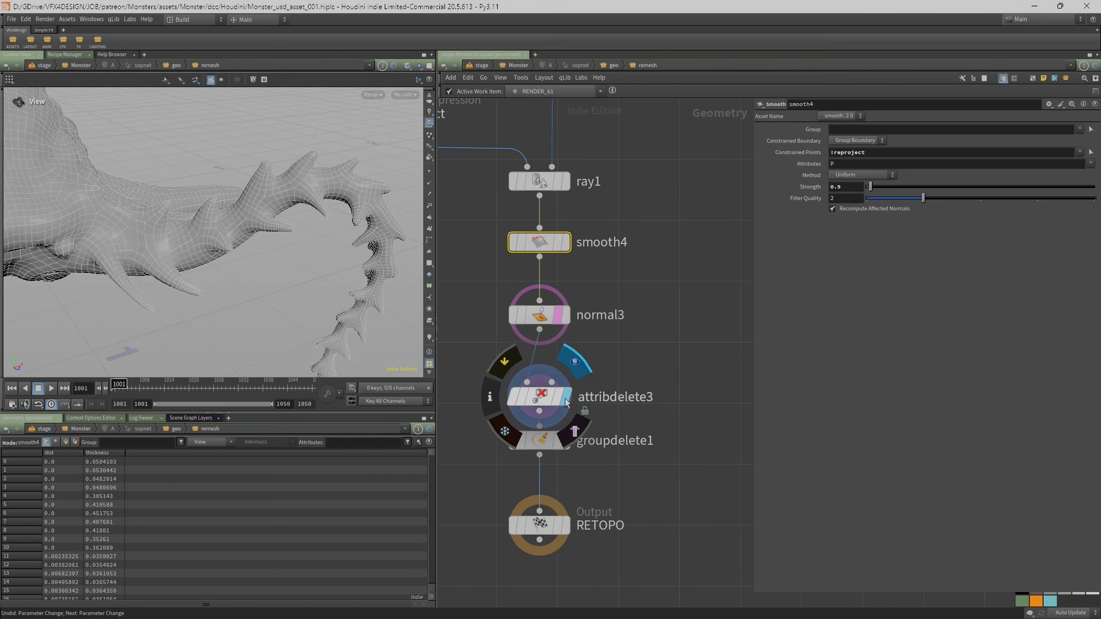
click(539, 397)
middle_click(538, 399)
scroll(538, 433, up, 2)
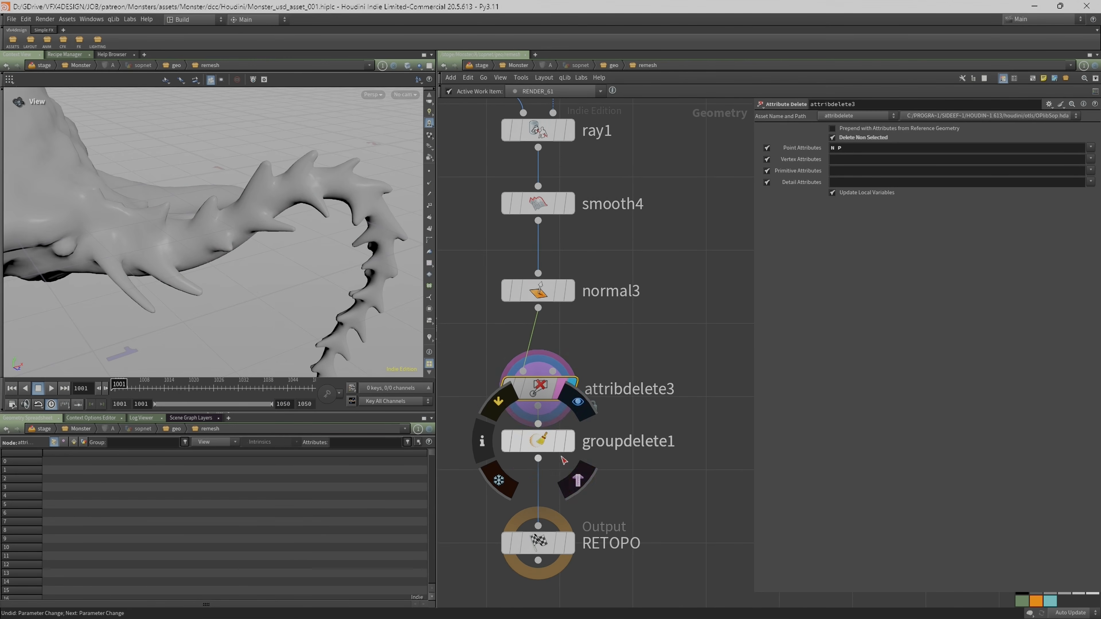
Move groupdelete1 closer to the RETOPO output, display it, and check its node information and final mesh.
drag(550, 443, 551, 472)
middle_click(544, 472)
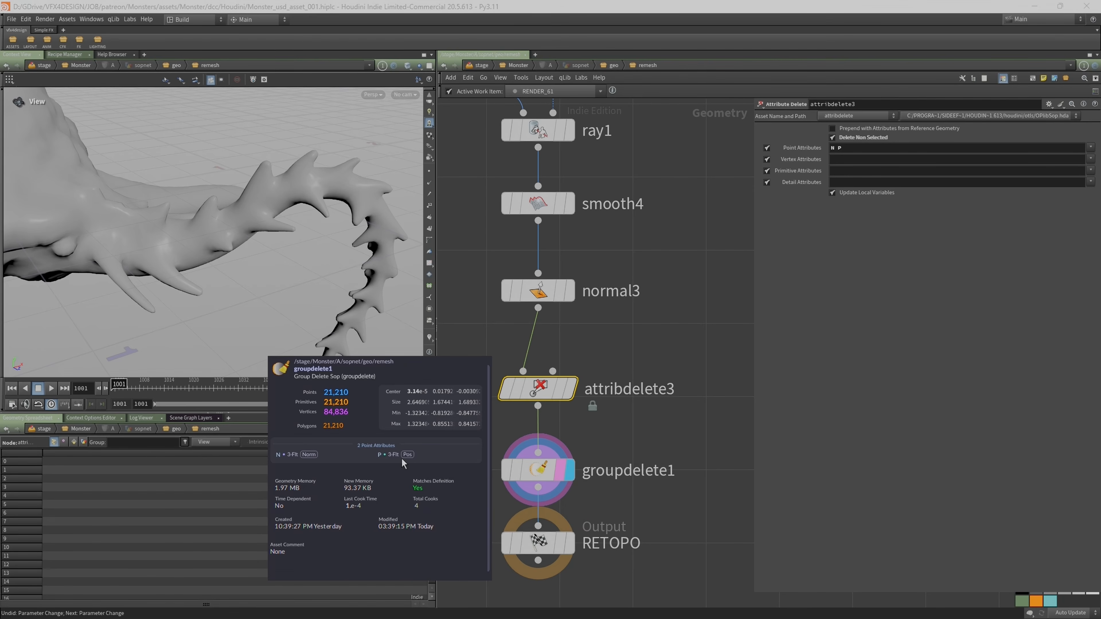
drag(290, 235, 331, 246)
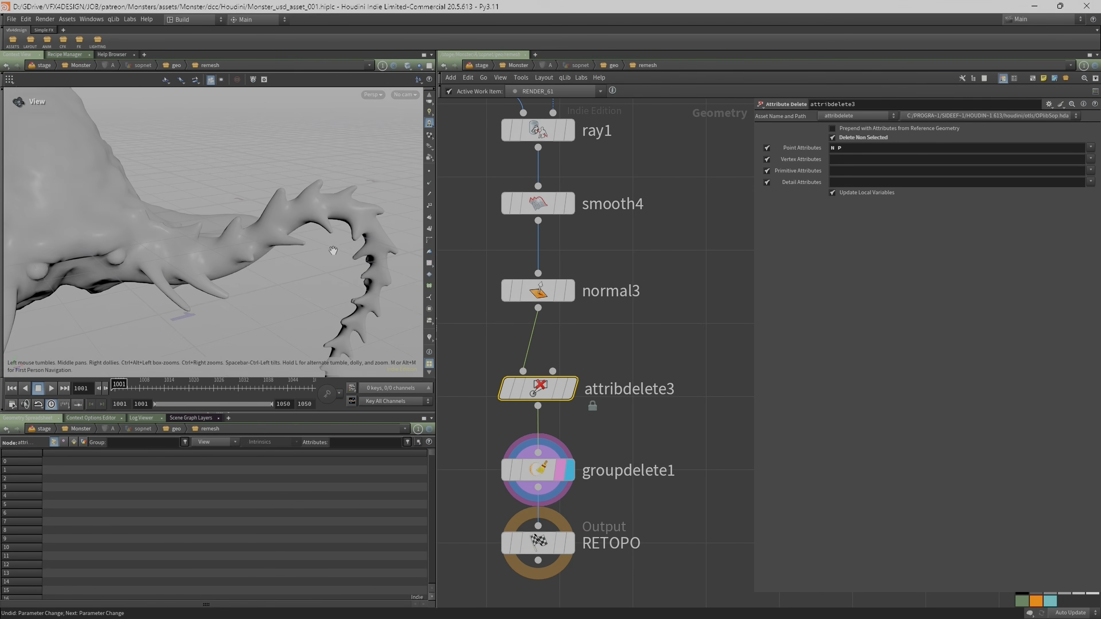
scroll(638, 275, down, 3)
middle_drag(653, 240, 660, 345)
scroll(659, 345, up, 1)
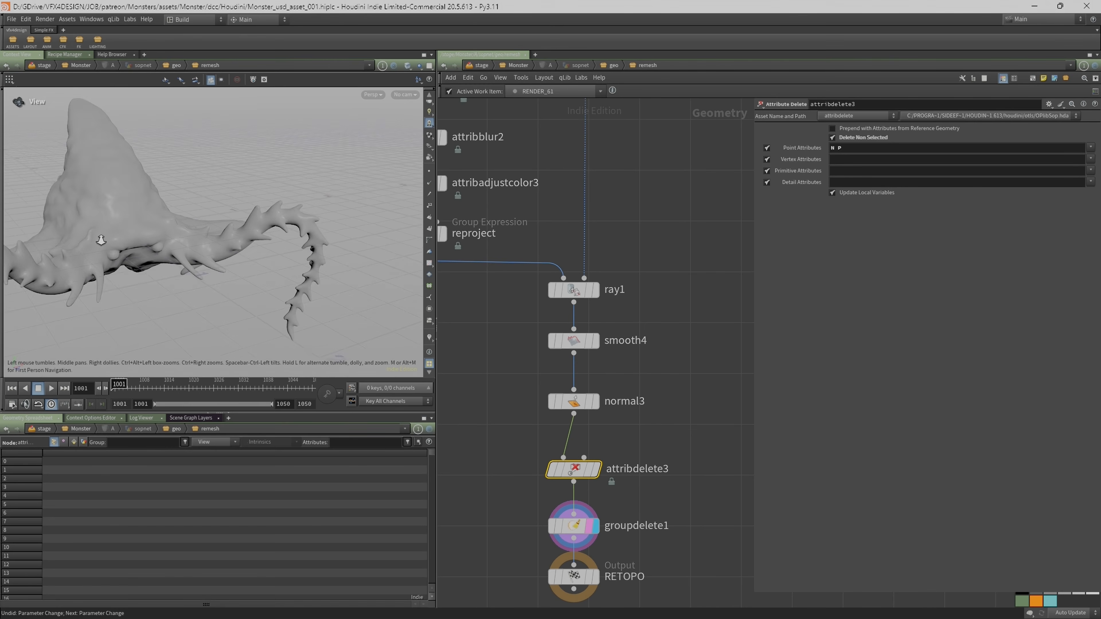
Check the displayed groupdelete1 mesh on the body and tentacle in wireframe, and return to shaded display.
key(w)
mouse_move(140, 237)
mouse_down()
mouse_move(88, 235)
mouse_move(146, 238)
mouse_move(161, 261)
mouse_move(154, 227)
mouse_move(241, 290)
mouse_move(256, 278)
mouse_move(233, 223)
mouse_move(209, 241)
mouse_move(229, 248)
mouse_move(182, 248)
mouse_move(253, 259)
mouse_up()
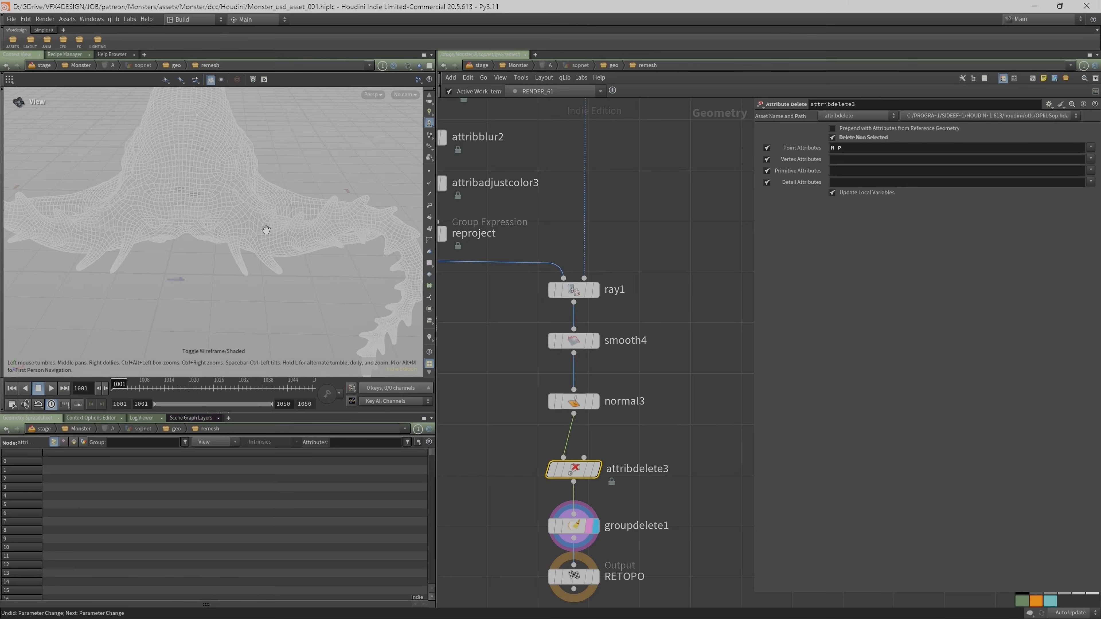
key(w)
Turn on the template flag of the SkinRemesh file cache and examine its wireframe overlay on the tentacle spikes.
middle_drag(667, 173, 633, 373)
scroll(634, 373, down, 2)
middle_drag(635, 256, 605, 381)
scroll(604, 381, down, 4)
middle_drag(579, 269, 596, 406)
scroll(596, 406, down, 3)
scroll(593, 347, up, 8)
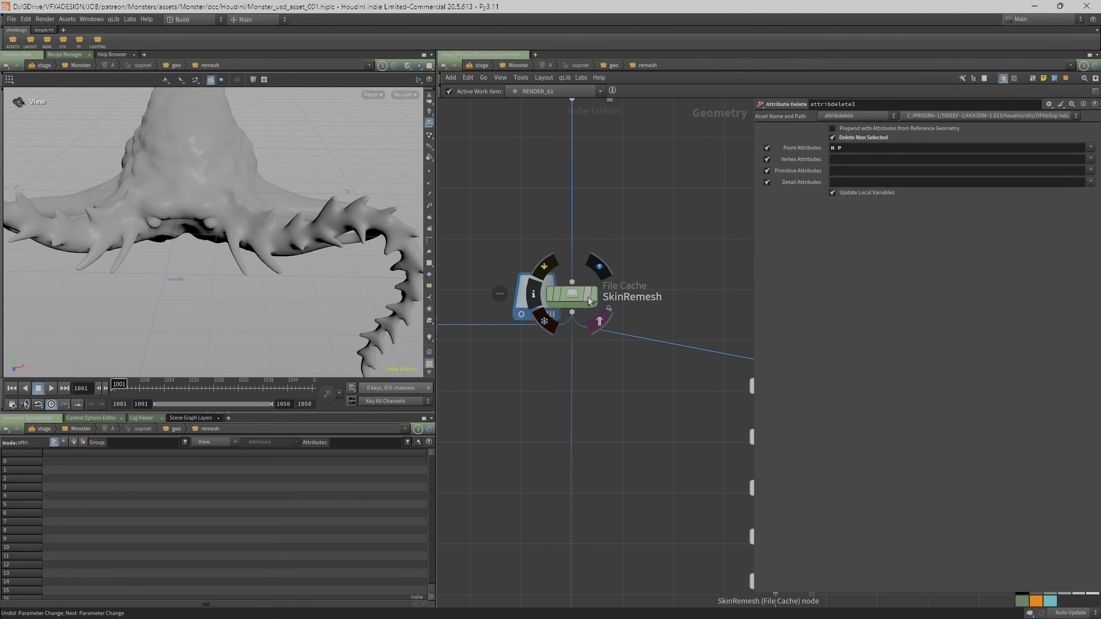
click(598, 321)
drag(347, 255, 256, 260)
right_drag(255, 261, 292, 314)
drag(292, 314, 191, 306)
right_drag(190, 306, 225, 308)
middle_drag(225, 308, 223, 285)
drag(223, 285, 222, 254)
drag(158, 150, 290, 224)
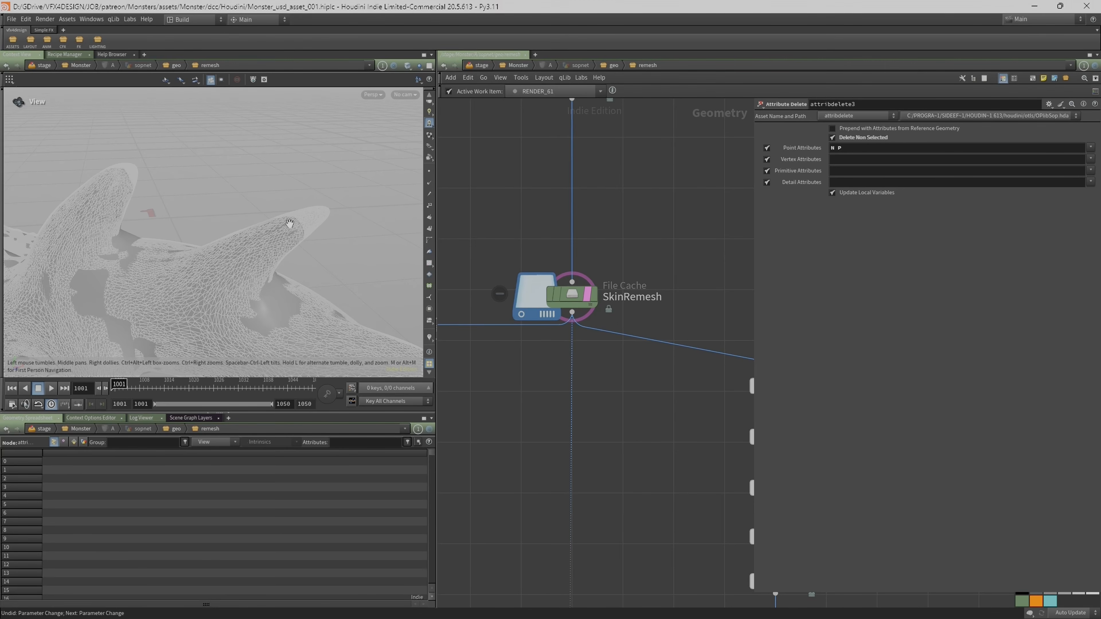
Display SkinRemesh and check its tentacle spikes in wireframe and shaded modes.
click(593, 295)
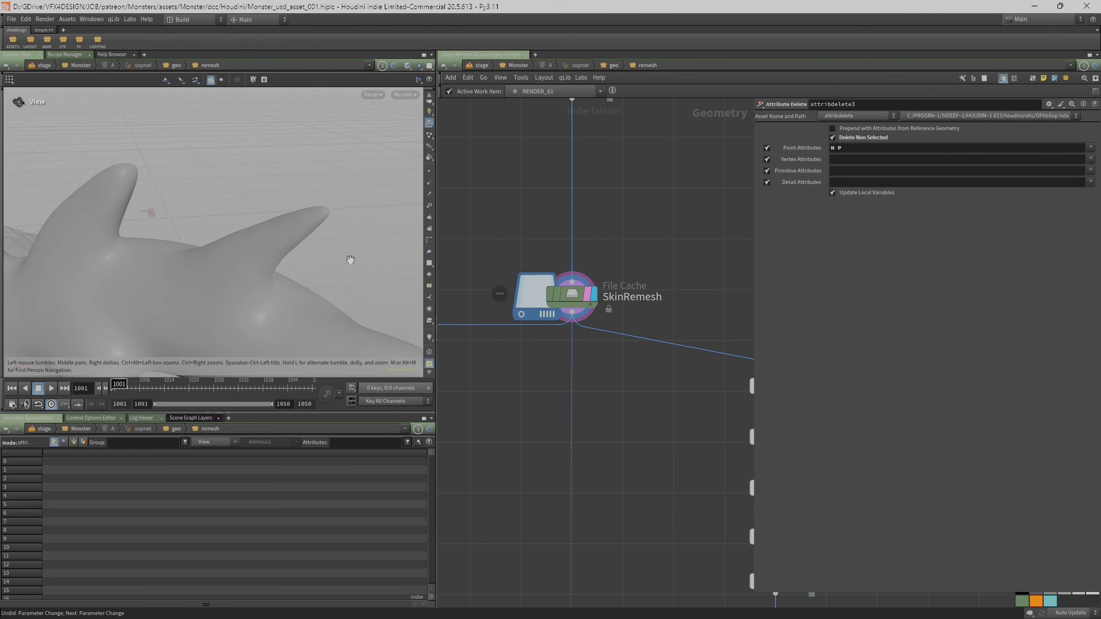
key(shift+w)
key(shift+w)
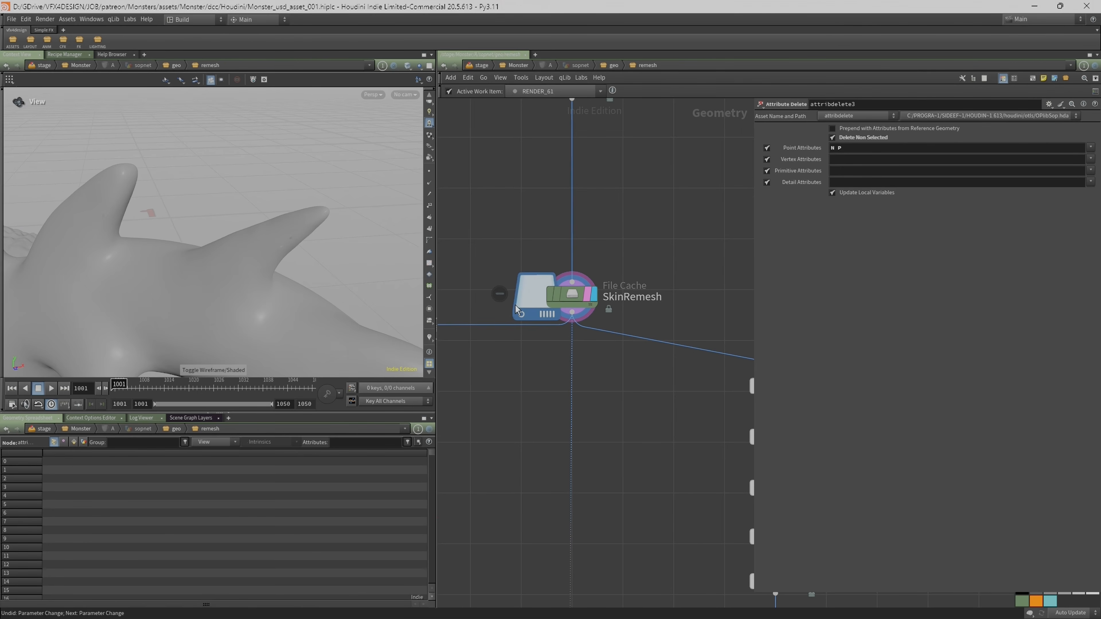
Display skin_QR and compare its quad topology on the tentacle spikes in wireframe and shaded modes.
scroll(585, 441, down, 5)
middle_drag(572, 576, 557, 339)
scroll(546, 347, up, 3)
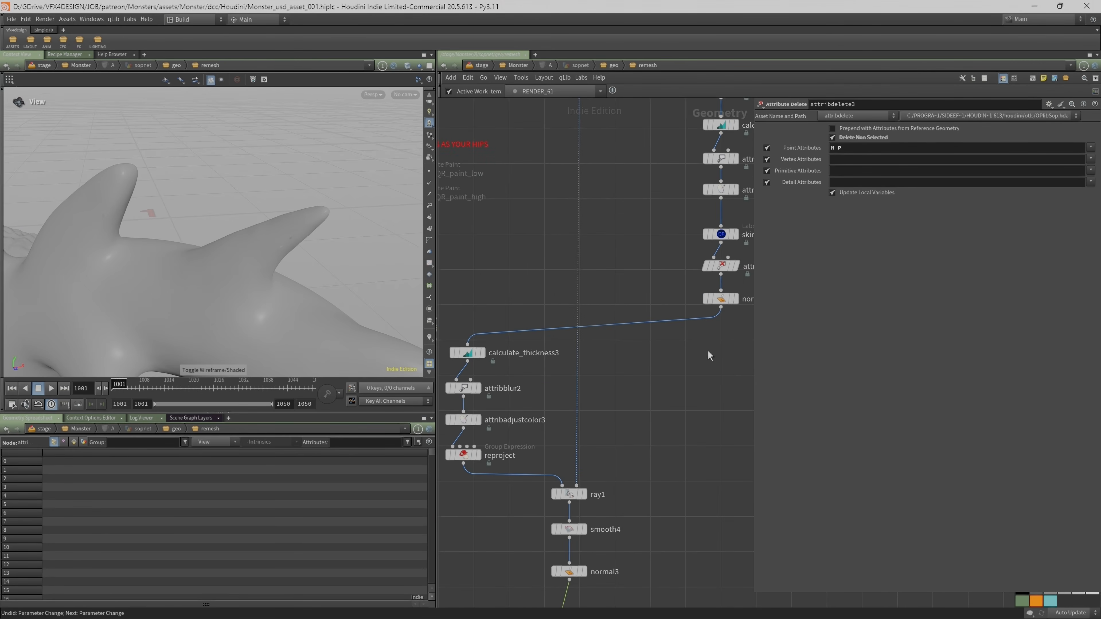
middle_drag(708, 352, 646, 431)
click(674, 311)
key(shift+w)
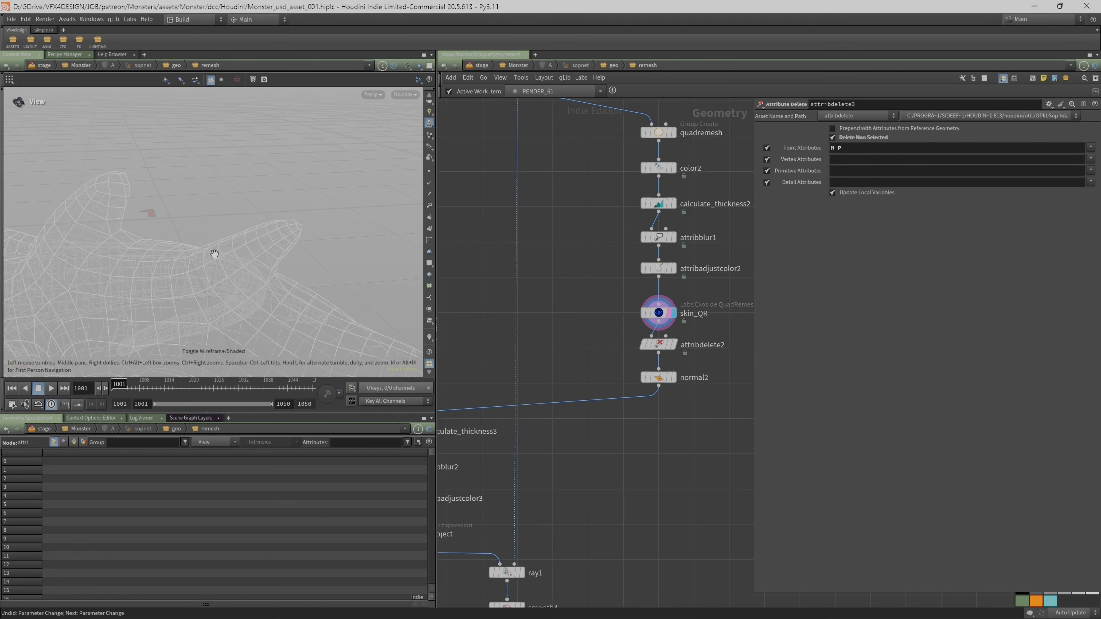
key(shift+w)
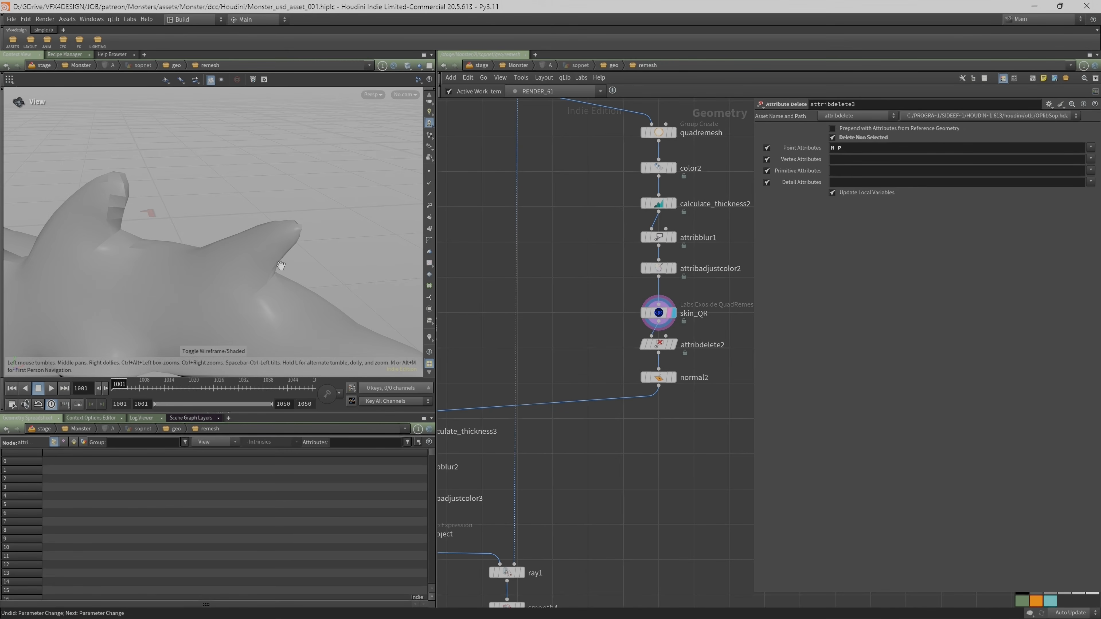
key(shift+w)
key(shift+w)
key(shift+w)
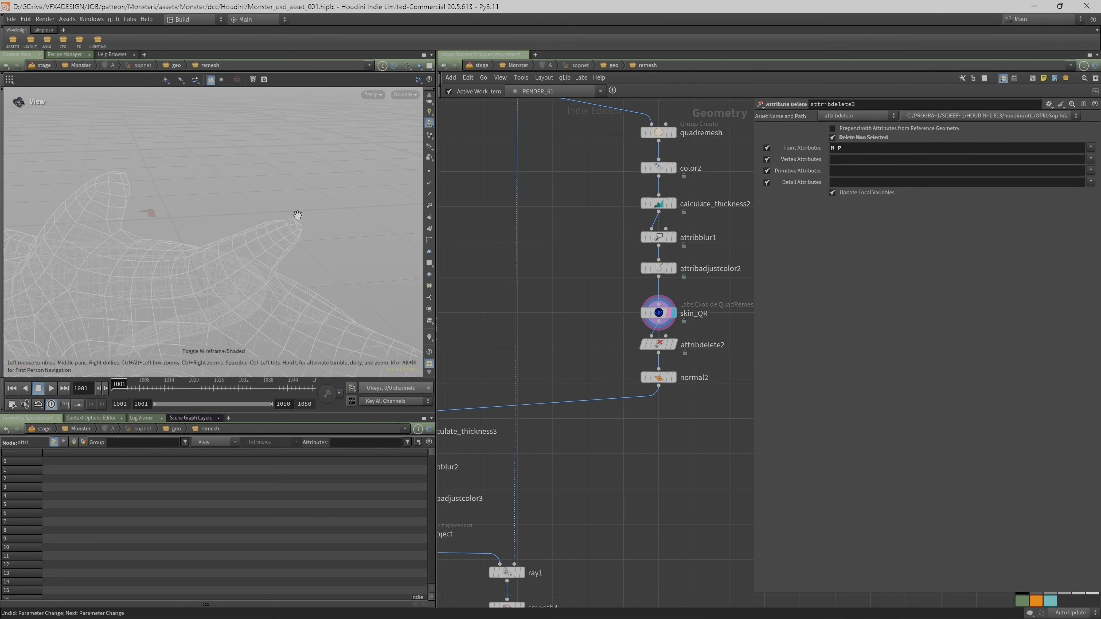
right_drag(286, 219, 194, 258)
middle_drag(194, 258, 155, 270)
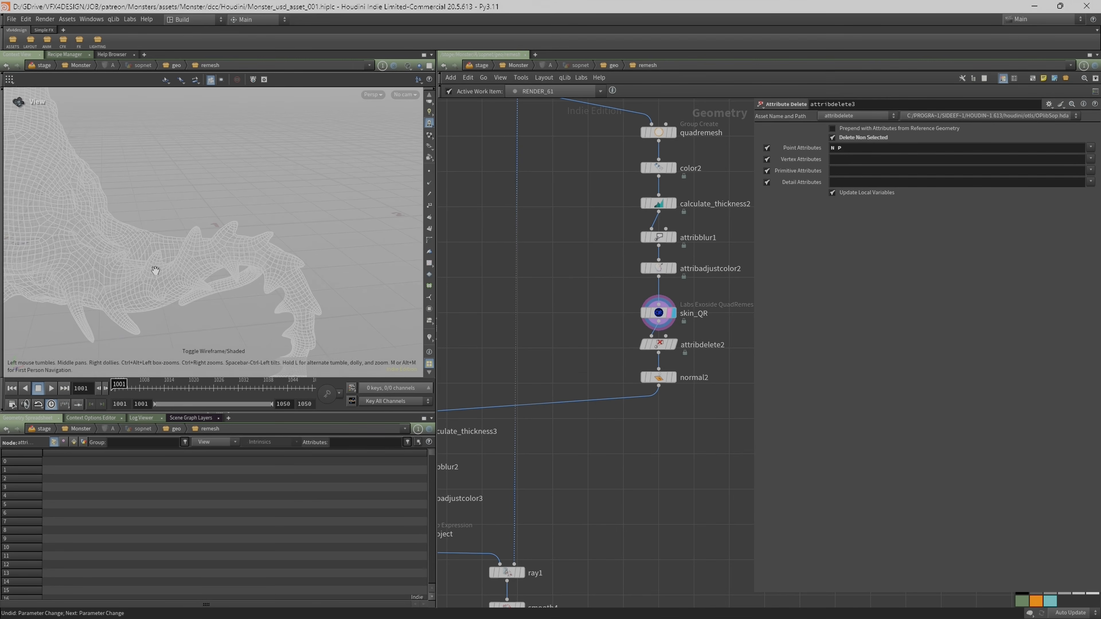
Display attribadjustcolor2 and examine the thickness-based coloring on the spikes.
middle_drag(561, 270, 519, 351)
mouse_move(559, 265)
middle_down()
mouse_move(558, 395)
mouse_move(558, 280)
middle_up()
scroll(558, 252, down, 1)
middle_drag(643, 318, 626, 204)
scroll(628, 208, up, 3)
middle_drag(485, 537, 493, 306)
click(591, 251)
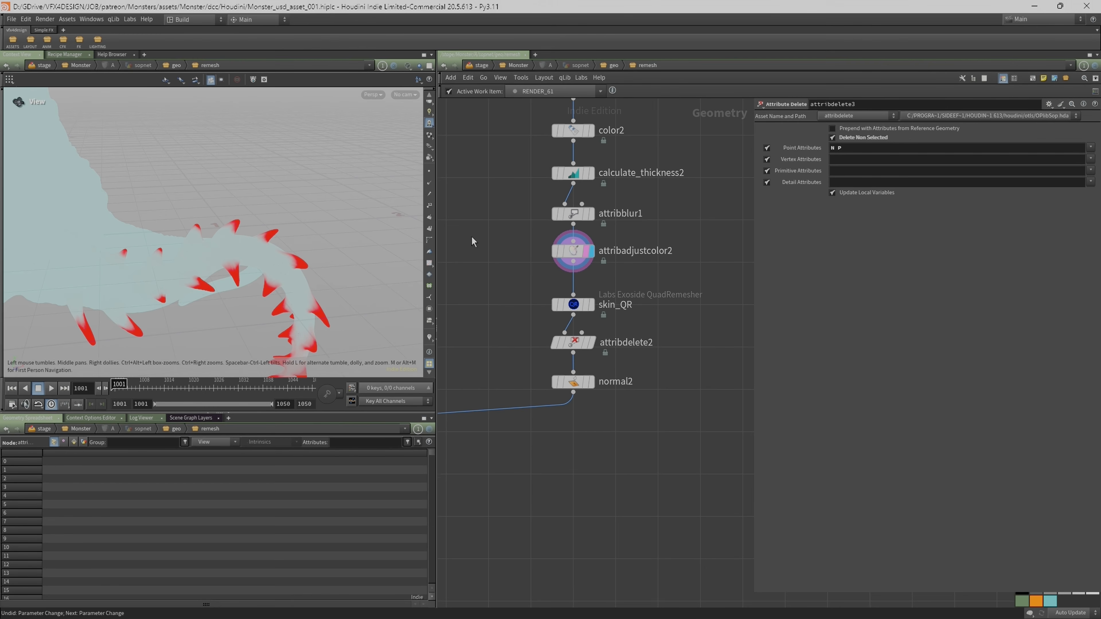
middle_drag(471, 237, 481, 283)
drag(145, 260, 208, 243)
scroll(494, 258, up, 1)
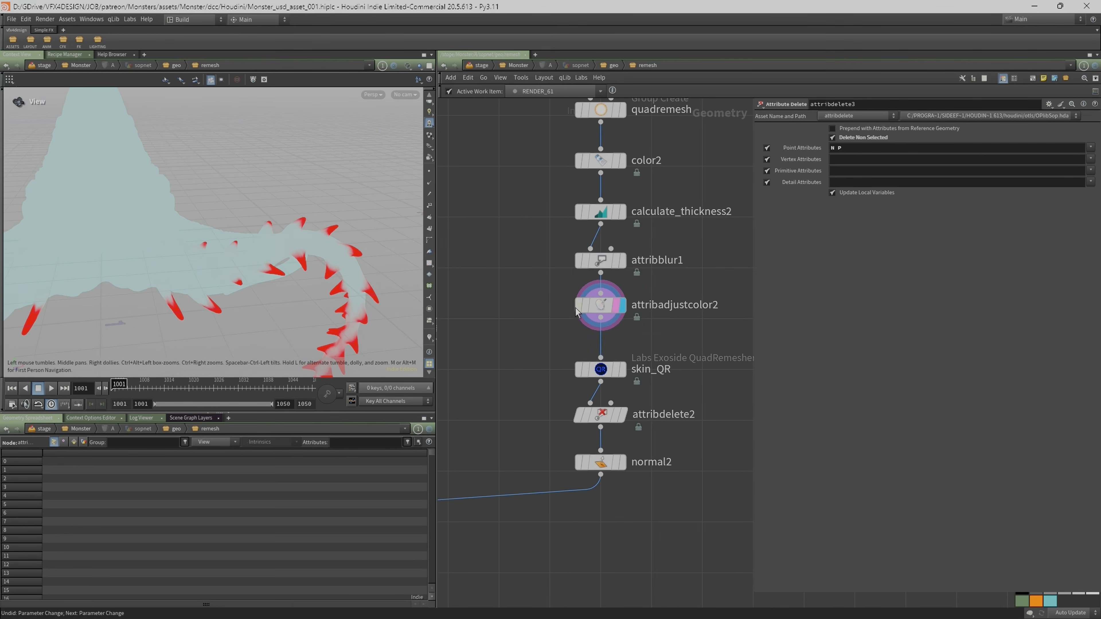
Shift the third Color Ramp marker of attribadjustcolor2 slightly and inspect the coloring around the monster.
click(598, 307)
drag(822, 311, 827, 311)
scroll(167, 245, down, 3)
drag(167, 245, 100, 210)
drag(269, 245, 150, 202)
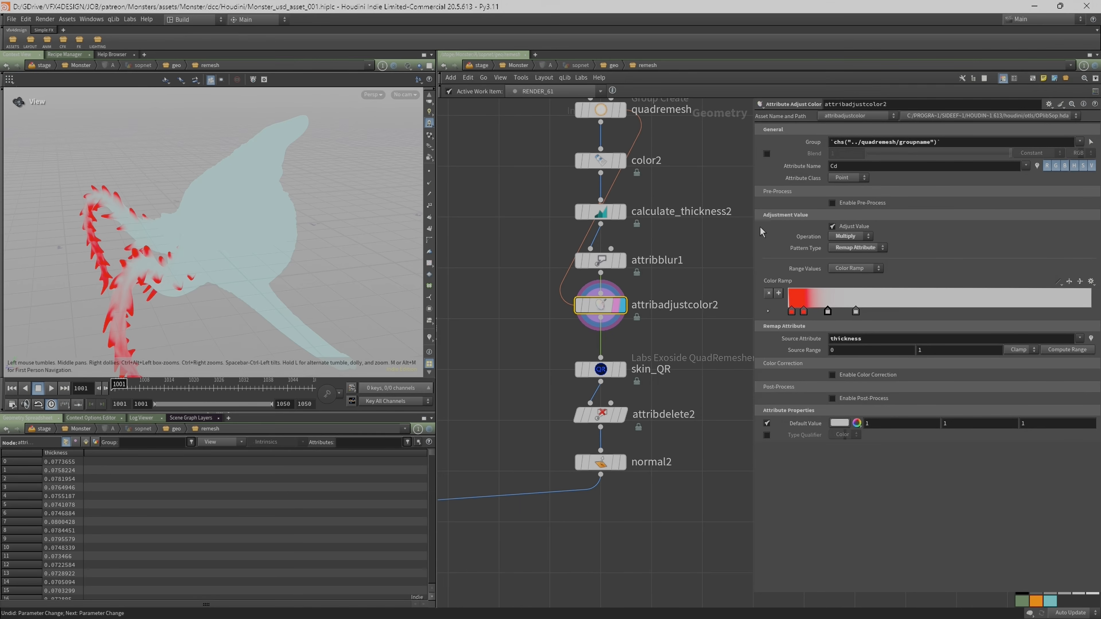
Widen the network editor, display the RETOPO output, and go up to the parent geo network.
drag(754, 224, 829, 224)
drag(204, 231, 395, 311)
scroll(518, 410, down, 2)
middle_drag(518, 410, 678, 344)
scroll(679, 345, down, 2)
middle_drag(727, 487, 713, 352)
scroll(688, 470, down, 1)
scroll(627, 499, up, 6)
click(618, 497)
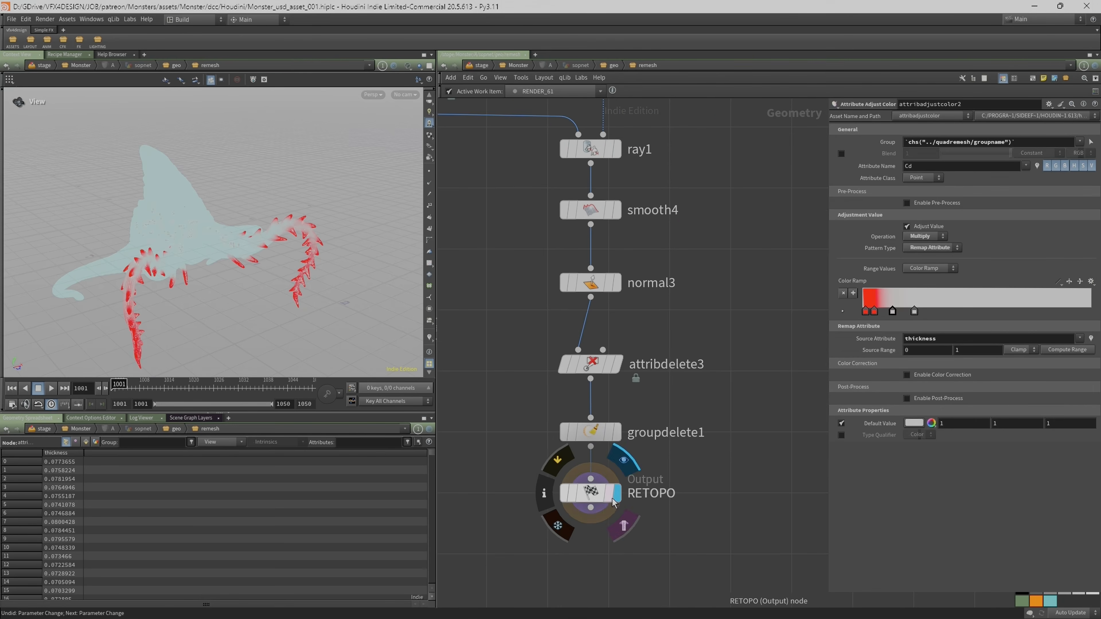
click(609, 498)
key(u)
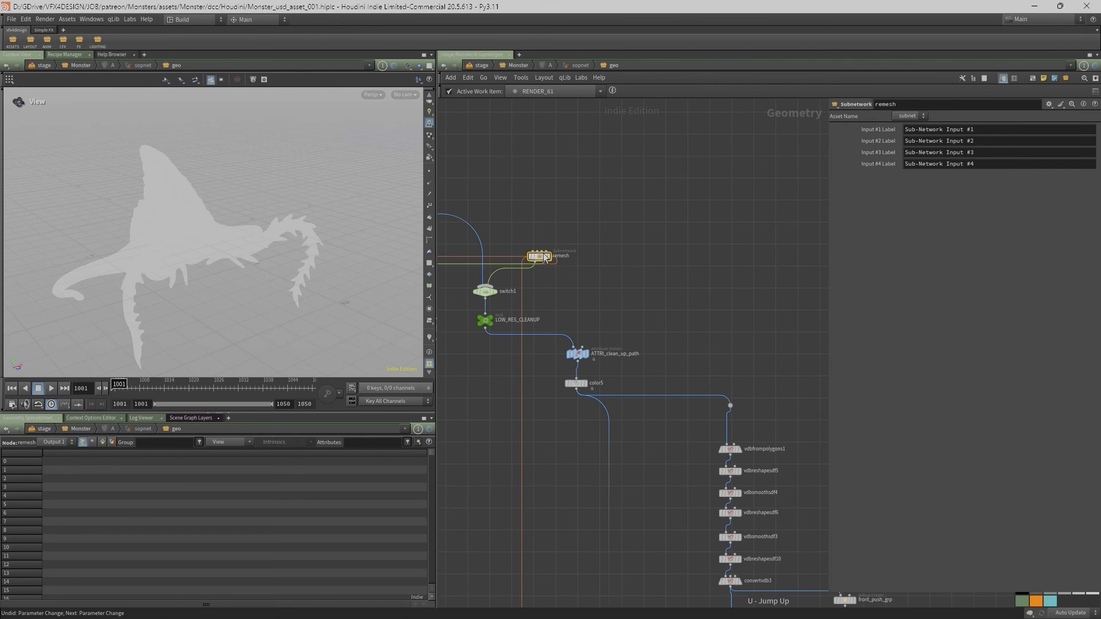
Display switch1 and set its Select Input to 0 to use the null1 branch.
middle_drag(515, 305, 602, 328)
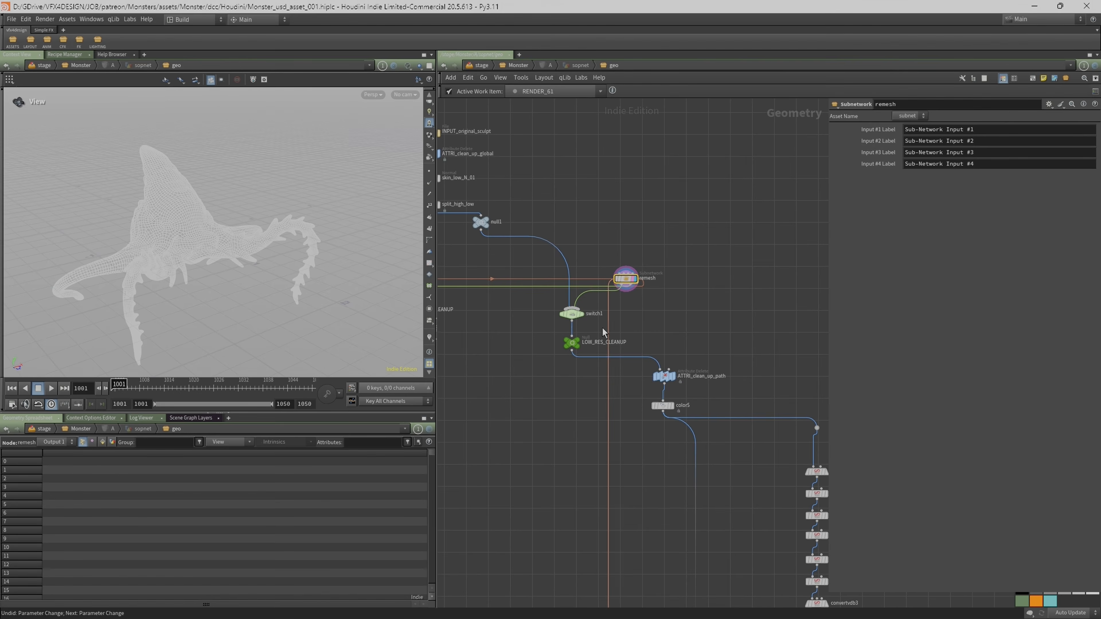
click(572, 314)
click(584, 303)
scroll(159, 240, up, 3)
drag(159, 241, 213, 236)
middle_drag(583, 222, 684, 265)
drag(956, 129, 940, 132)
drag(139, 234, 182, 226)
scroll(535, 204, up, 1)
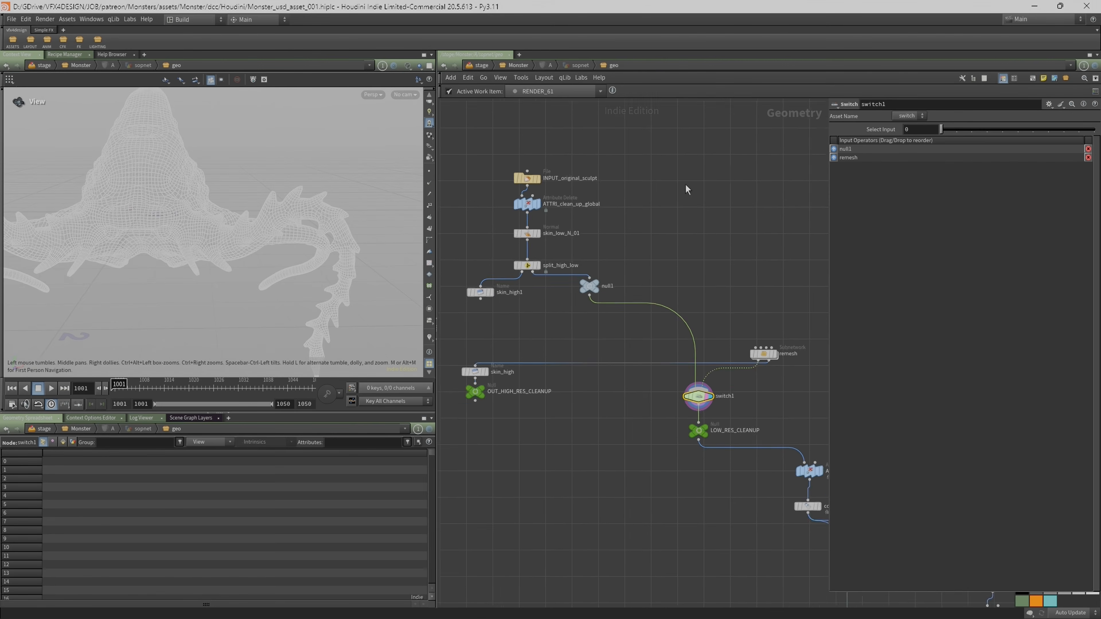
scroll(752, 182, up, 1)
drag(942, 130, 952, 135)
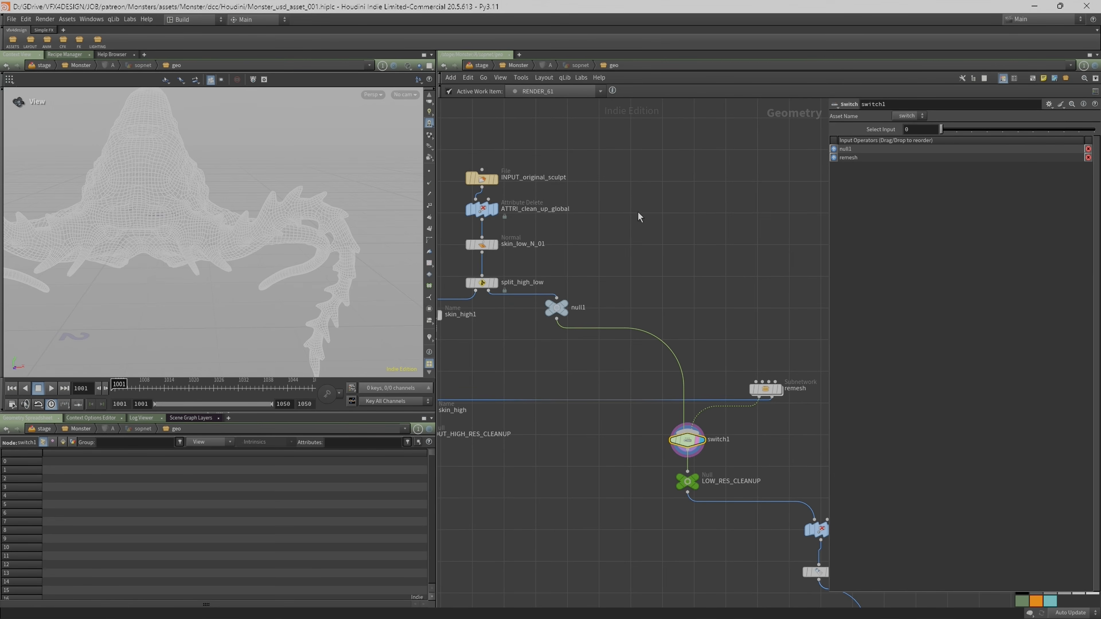
Inspect the settings of the INPUT_original_sculpt file node and the skin_high1 name node.
mouse_move(112, 210)
mouse_down()
mouse_move(203, 252)
mouse_move(130, 213)
mouse_up()
scroll(524, 364, down, 6)
drag(462, 217, 689, 290)
scroll(600, 330, up, 4)
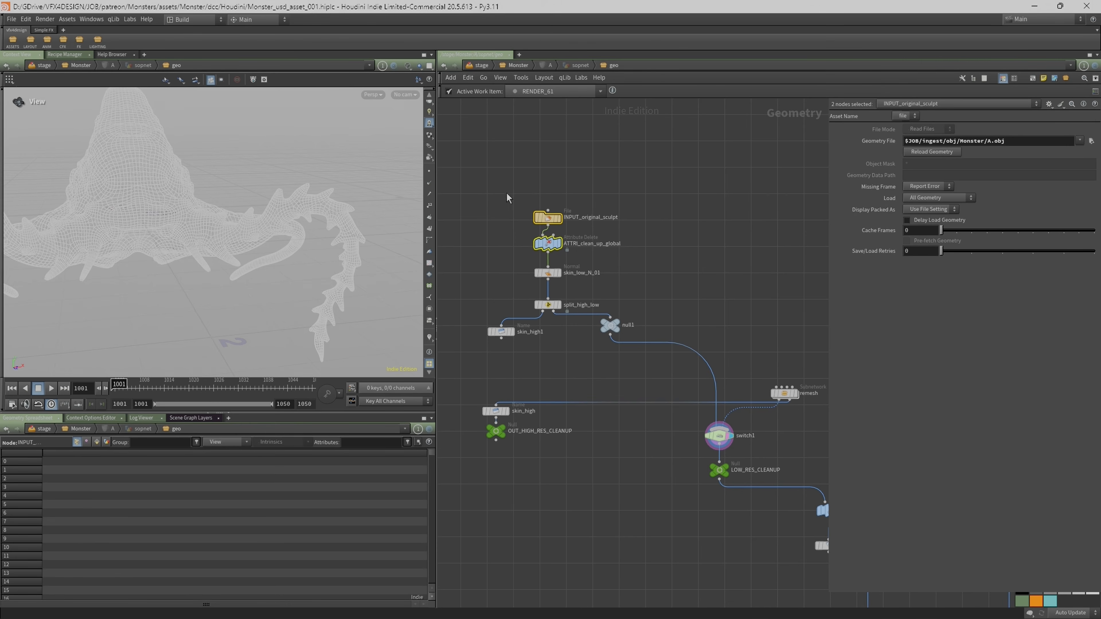
middle_drag(496, 210, 512, 212)
scroll(512, 211, up, 2)
drag(511, 211, 517, 271)
drag(518, 392, 518, 393)
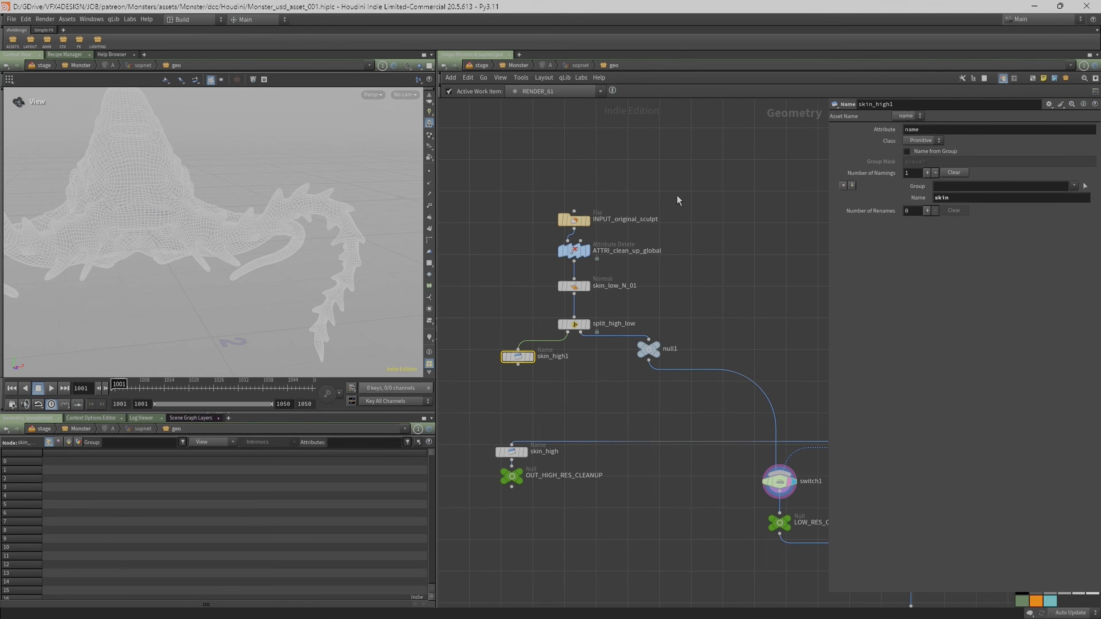
Display INPUT_original_sculpt and skin_high1 in turn to view the dense original sculpt.
drag(767, 423, 767, 423)
drag(566, 218, 567, 219)
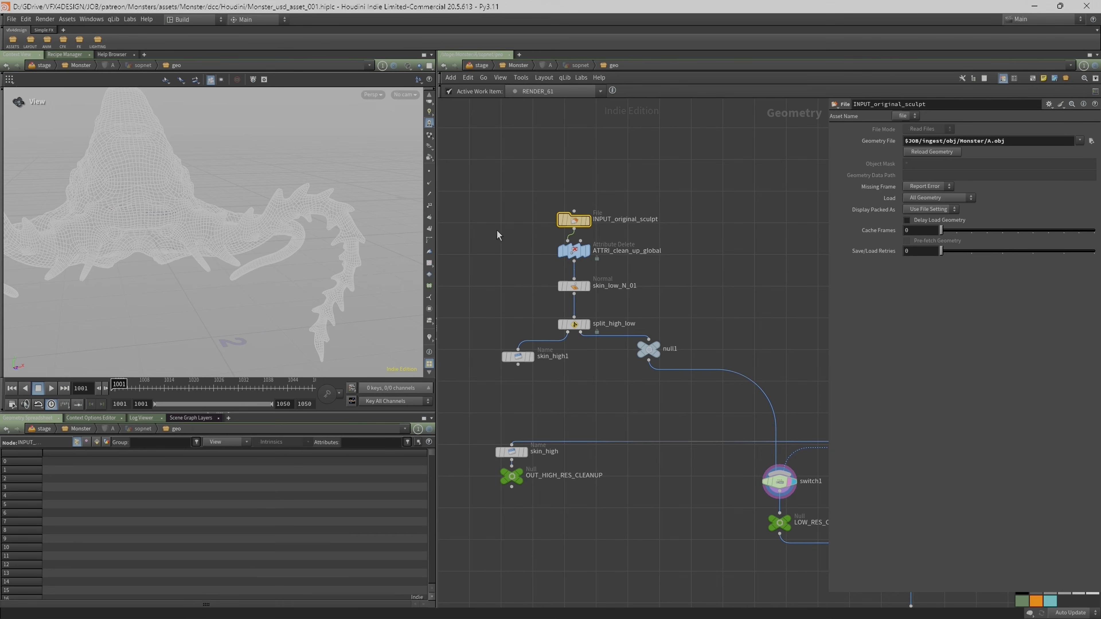
click(585, 219)
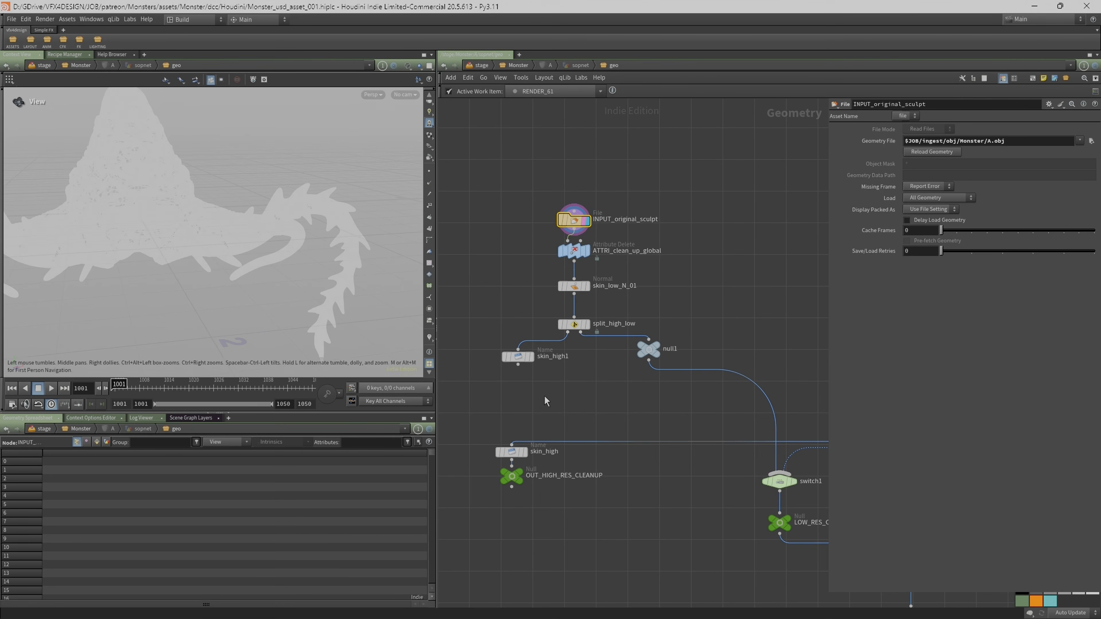
click(519, 359)
click(530, 360)
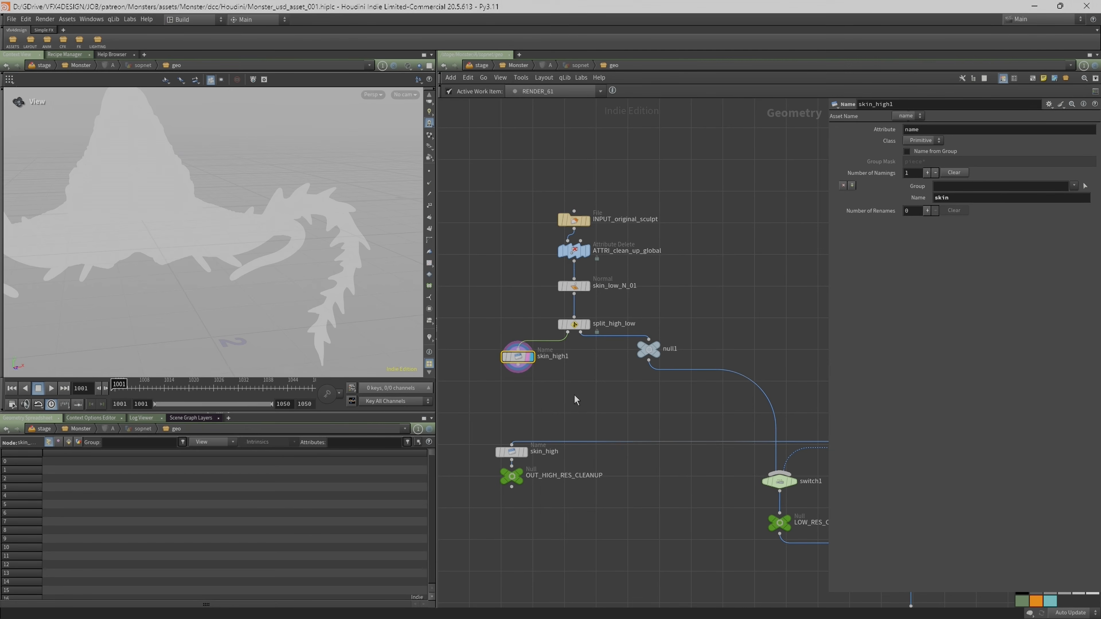
Display the color5 node below ATTRI_clean_up_path and switch the viewport to shaded mode.
middle_drag(594, 392, 493, 350)
middle_drag(656, 524, 529, 358)
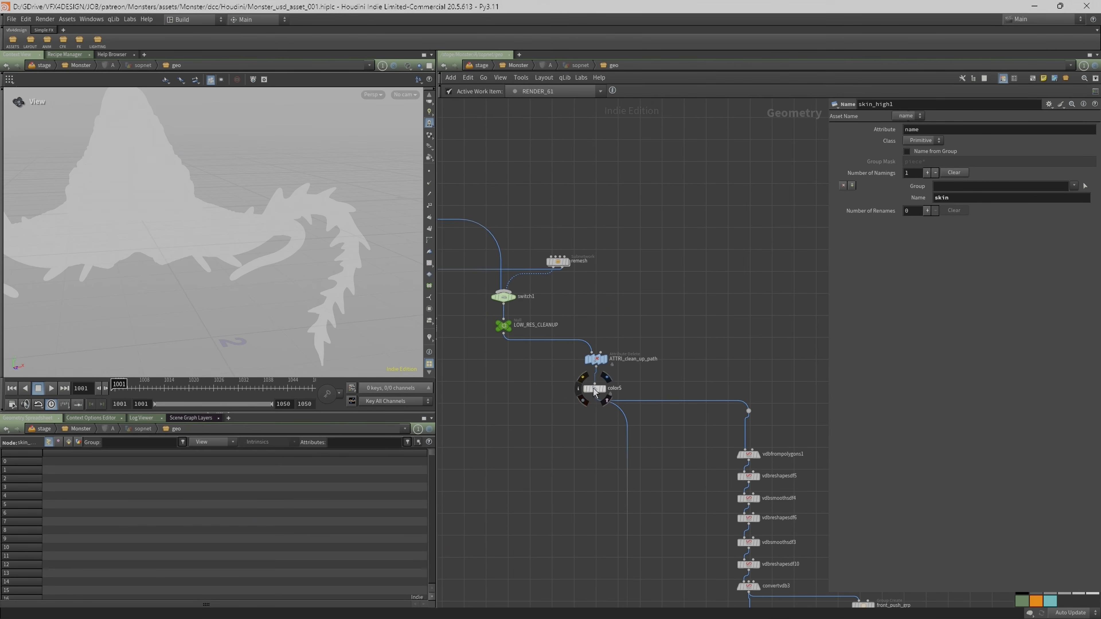
middle_drag(593, 388, 545, 265)
scroll(545, 265, up, 2)
click(548, 256)
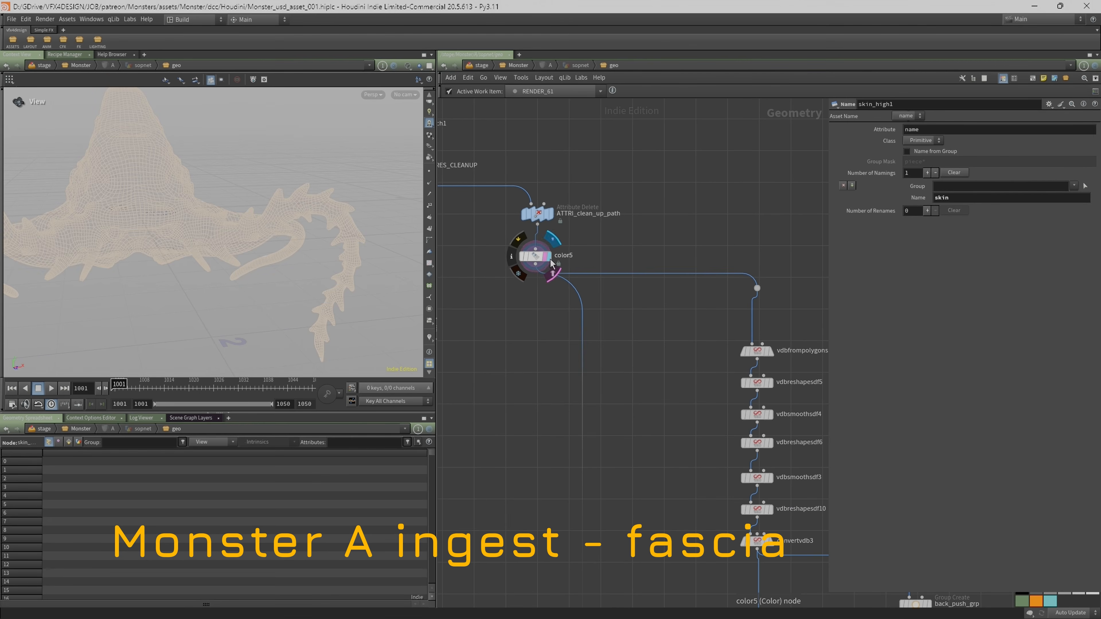
key(shift+w)
mouse_move(190, 199)
mouse_down()
mouse_move(197, 209)
mouse_move(237, 195)
mouse_move(143, 191)
mouse_move(236, 189)
mouse_move(173, 227)
mouse_move(258, 290)
mouse_move(276, 287)
mouse_move(174, 181)
mouse_up()
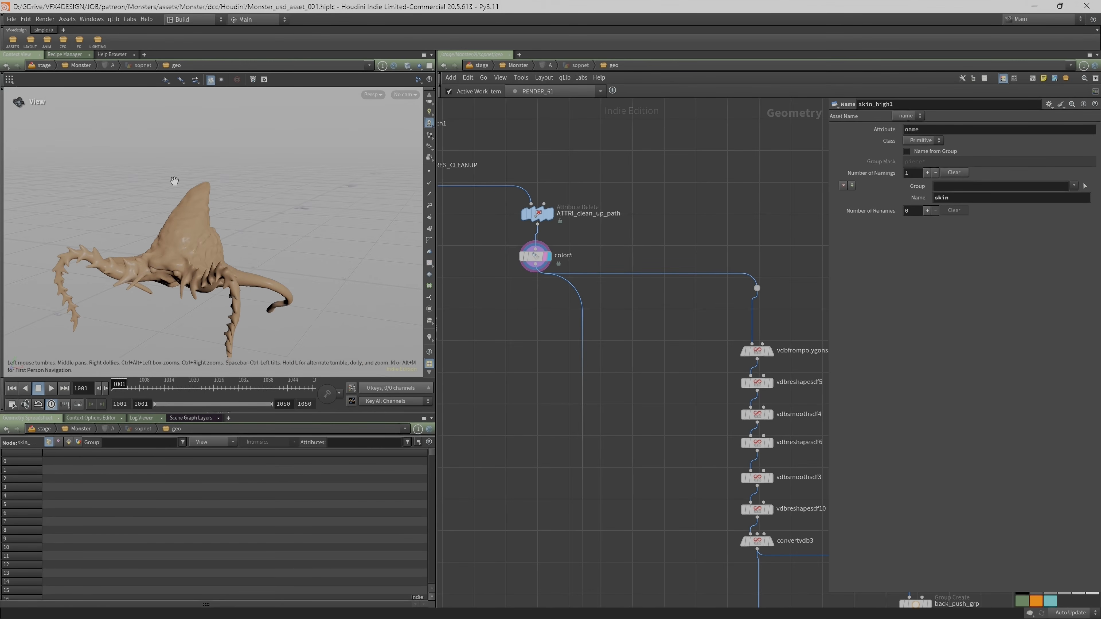
Enlarge the 3D viewport and examine the colored monster skin from several sides and the front.
drag(211, 262, 236, 208)
drag(166, 209, 191, 230)
mouse_move(191, 230)
middle_down()
mouse_move(452, 342)
mouse_move(189, 222)
middle_up()
drag(190, 222, 204, 247)
drag(341, 413, 341, 500)
drag(171, 258, 193, 268)
right_drag(177, 244, 225, 235)
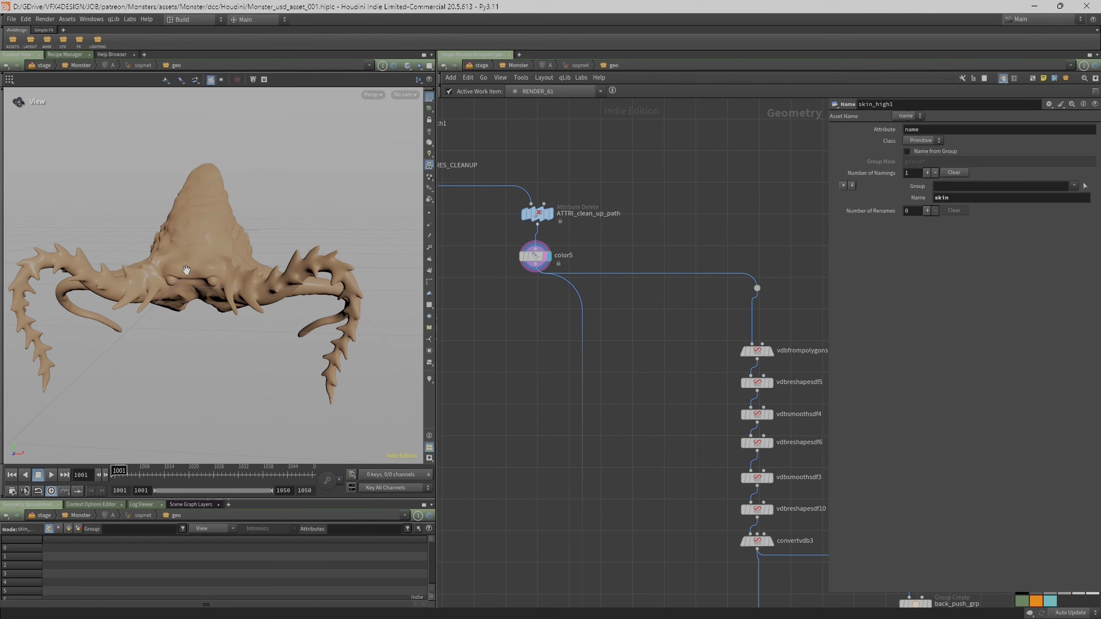
drag(222, 255, 192, 246)
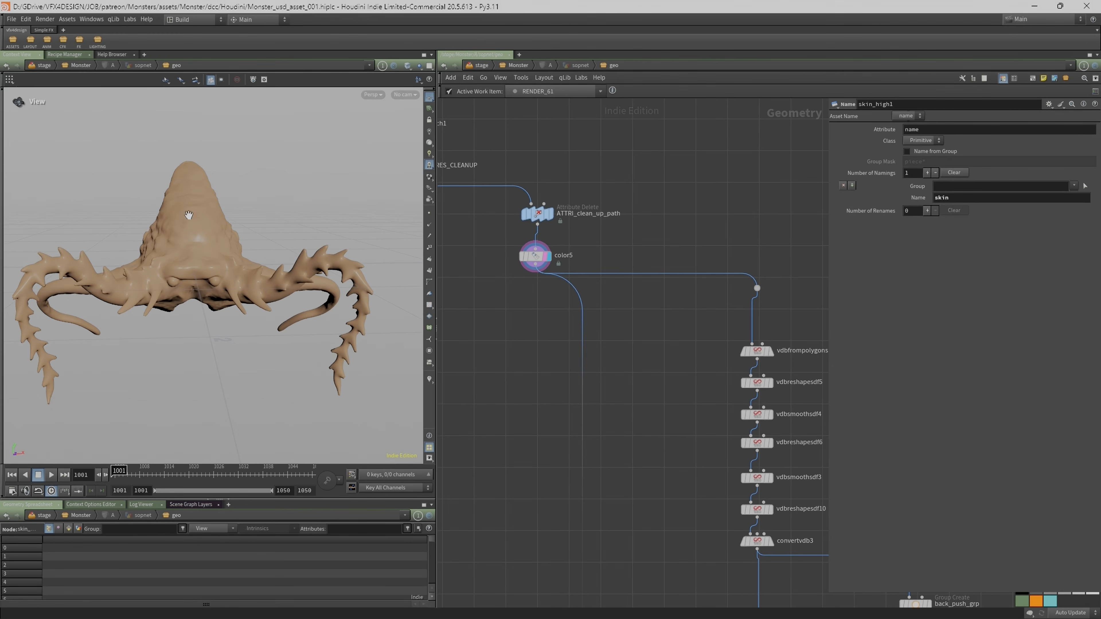
Display vdbfrompolygons1 at the start of the VDB chain and open its settings.
scroll(559, 342, down, 1)
middle_drag(614, 350, 549, 278)
middle_drag(580, 318, 518, 270)
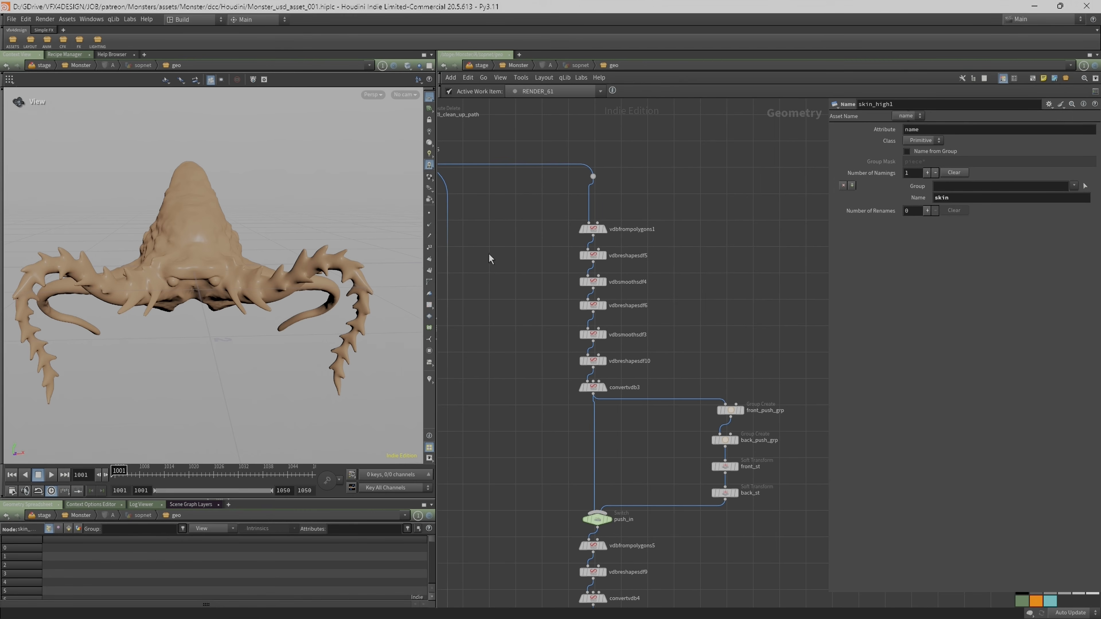
middle_drag(548, 403, 533, 387)
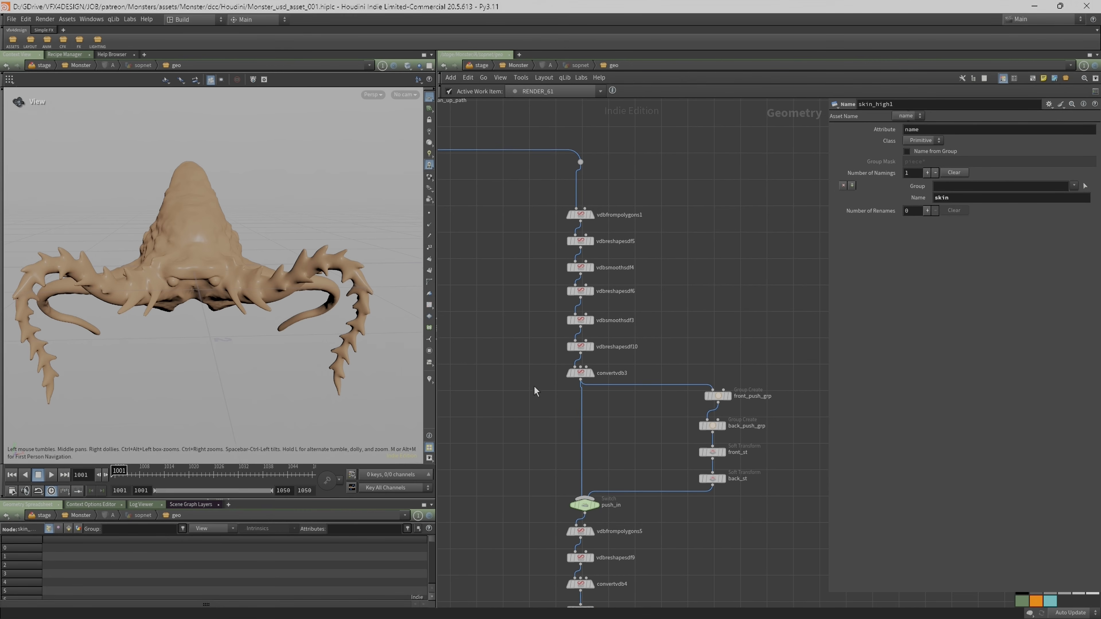
scroll(572, 217, up, 2)
click(599, 215)
click(593, 219)
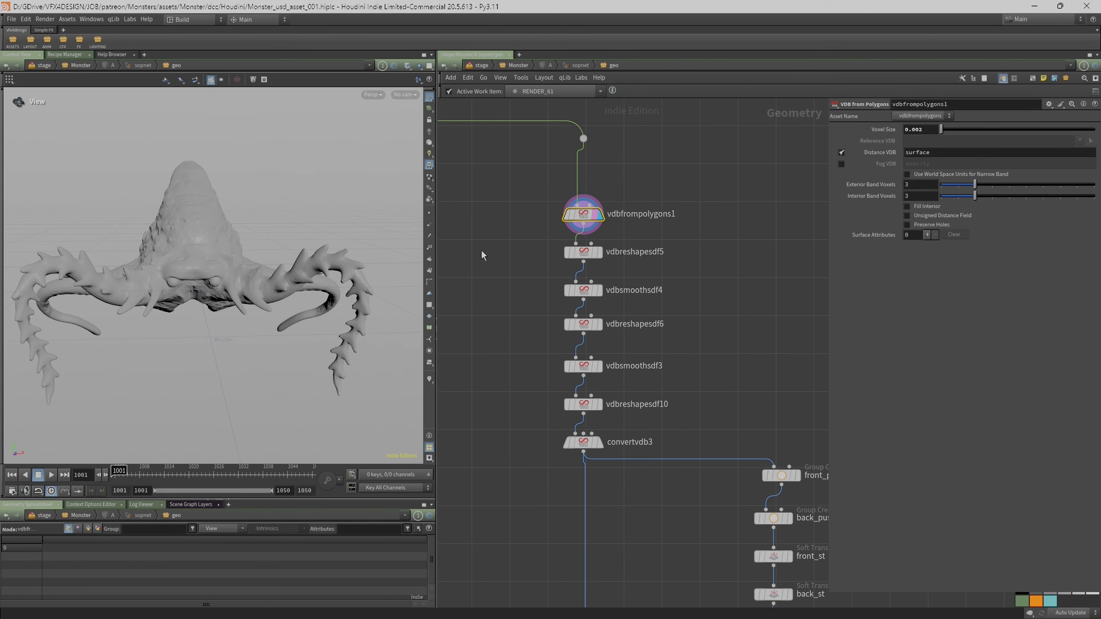
Examine the vdbfrompolygons1 surface up close around the monster's lower body and front spikes.
scroll(560, 262, up, 2)
drag(187, 256, 214, 257)
middle_drag(518, 184, 542, 280)
right_drag(159, 266, 251, 268)
drag(250, 268, 217, 268)
middle_drag(239, 269, 264, 272)
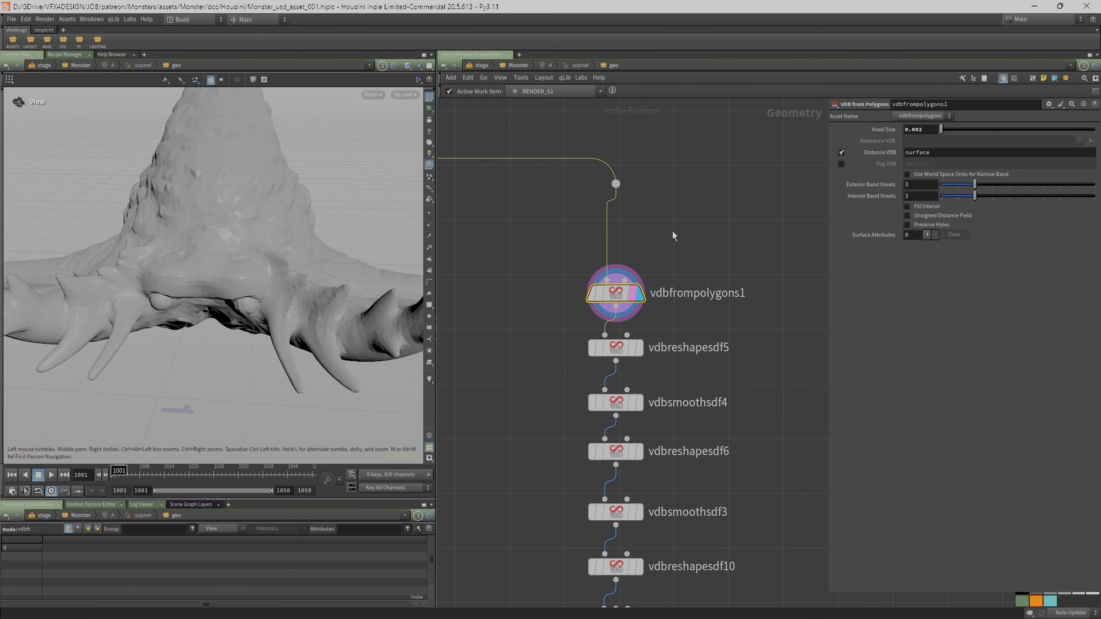
Insert a Subdivide node into the wire above vdbfrompolygons1 and display its result.
scroll(674, 238, up, 2)
key(Tab)
text(su)
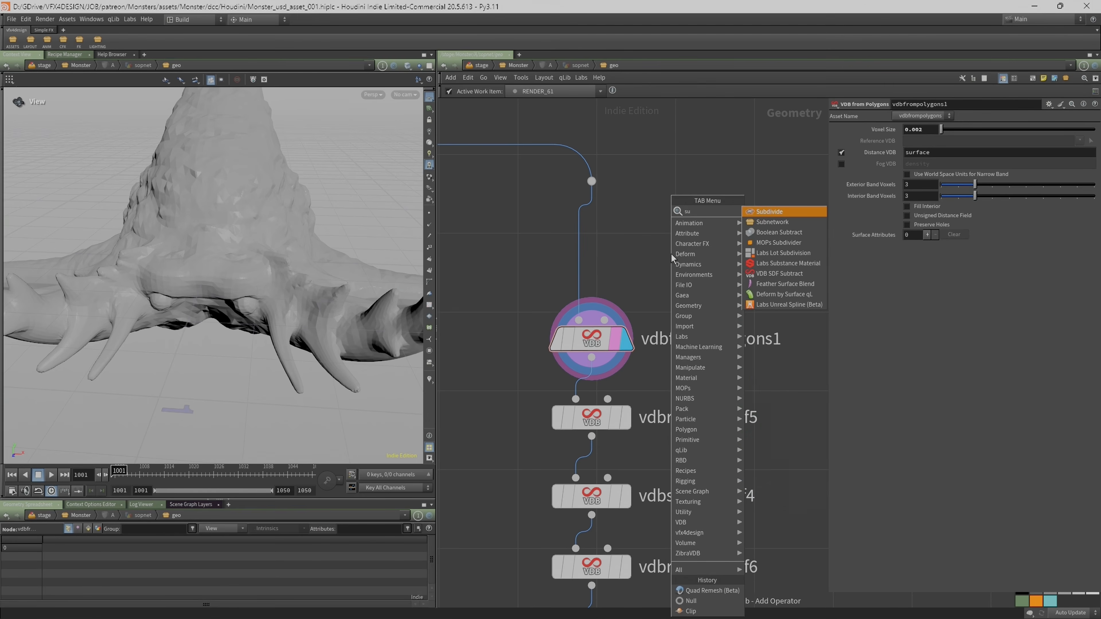
click(768, 213)
click(605, 269)
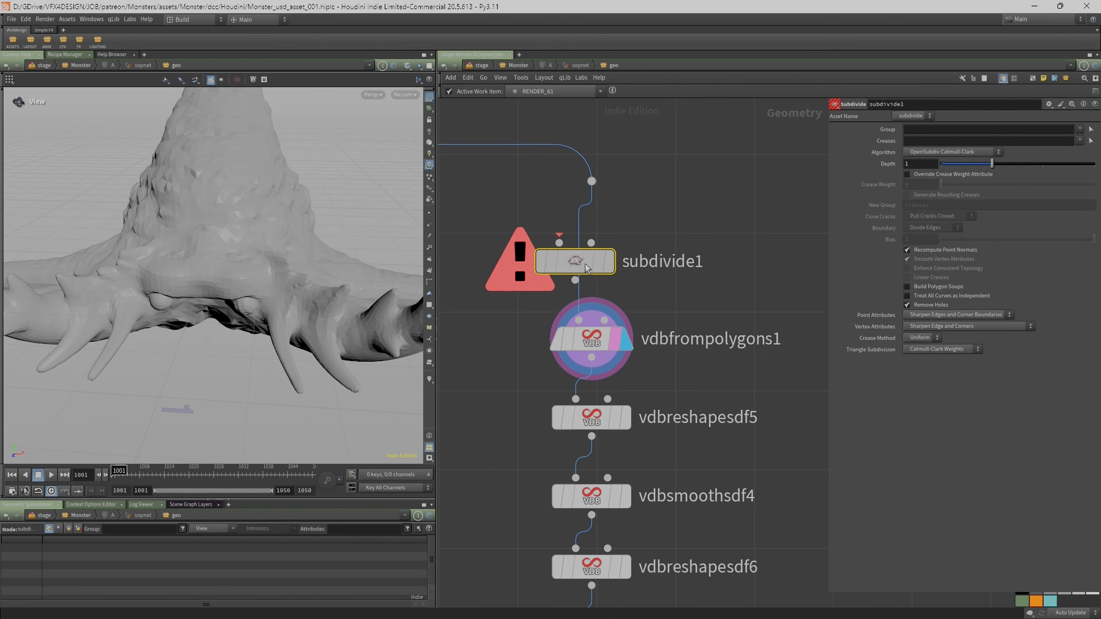
drag(581, 265, 622, 272)
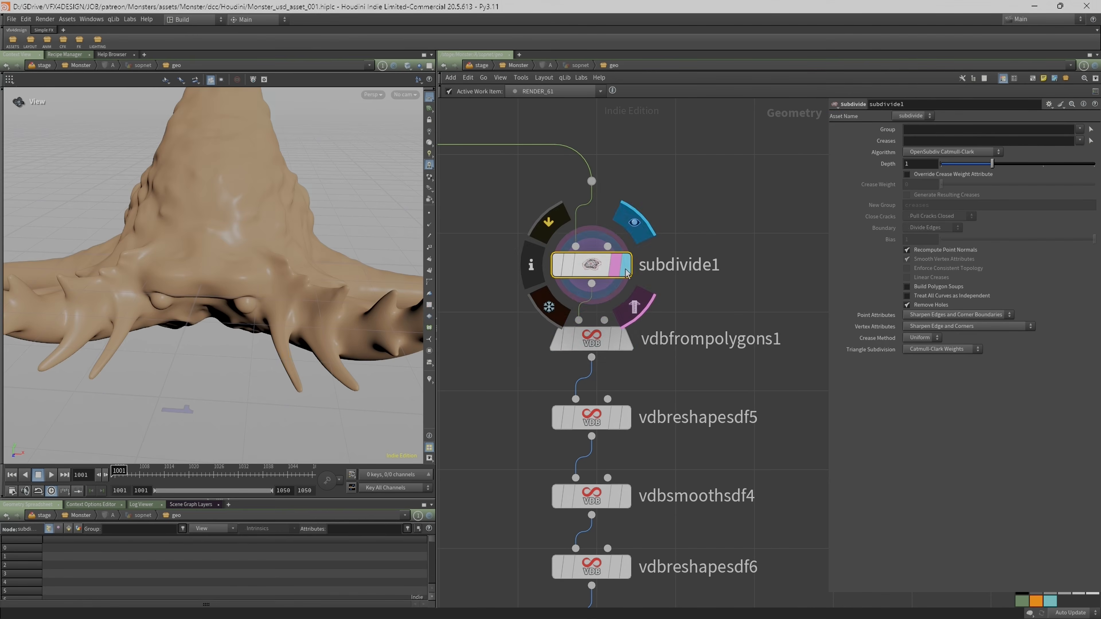
Display vdbreshapesdf5 in the VDB chain and open its settings.
drag(260, 213, 286, 206)
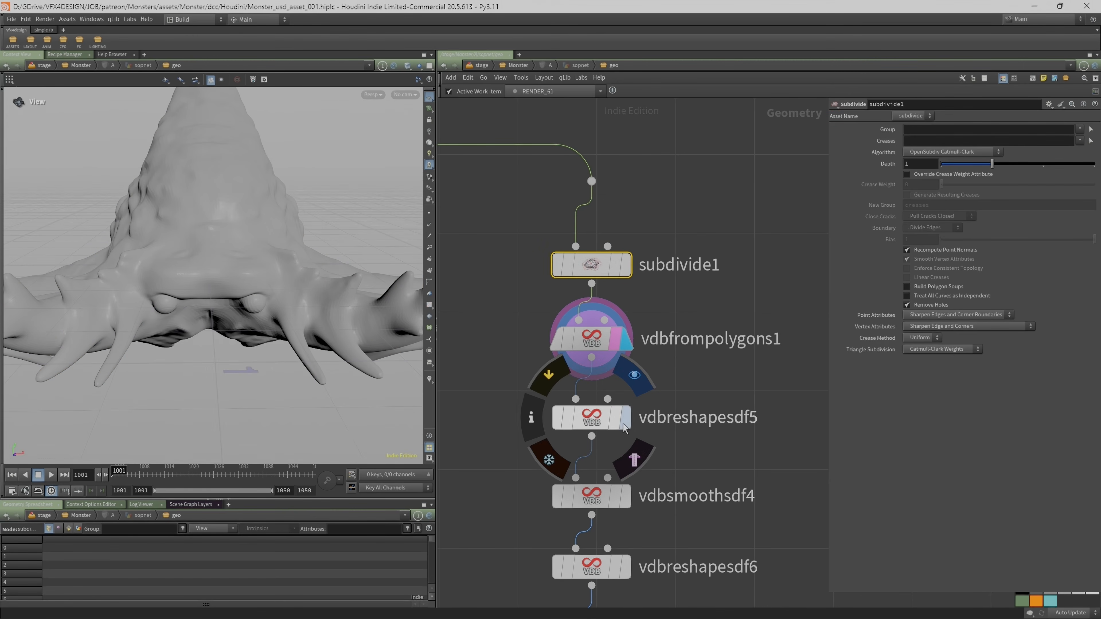
click(624, 421)
click(599, 419)
scroll(684, 440, down, 2)
middle_drag(690, 460, 685, 304)
scroll(685, 304, up, 2)
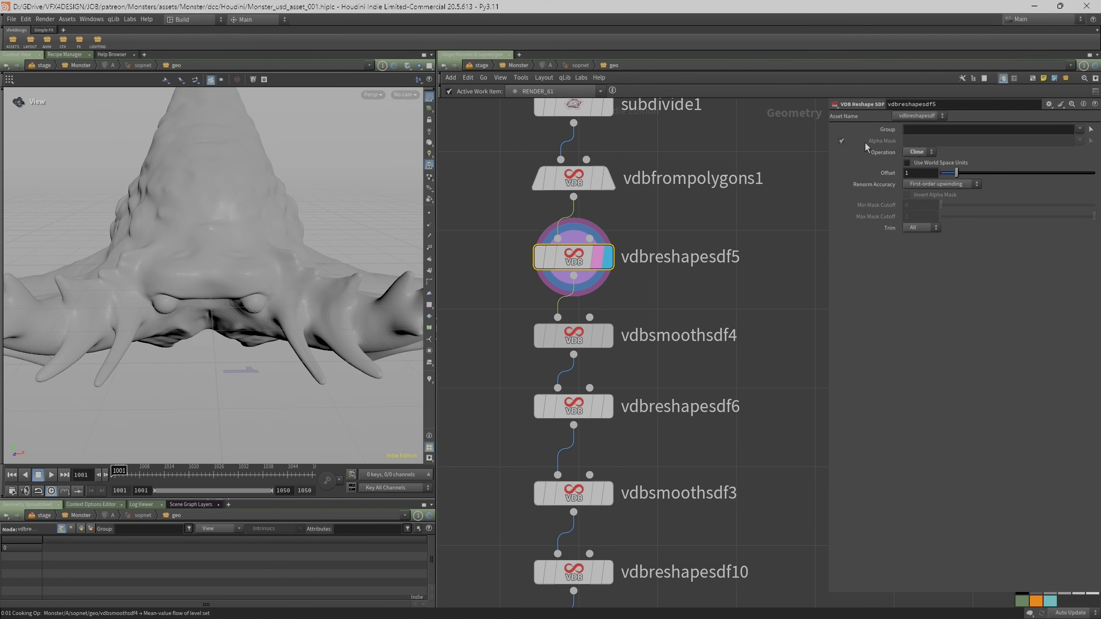
Display vdbsmoothsdf4, open its settings and examine the smoothed monster shape from an angle.
click(579, 341)
click(600, 344)
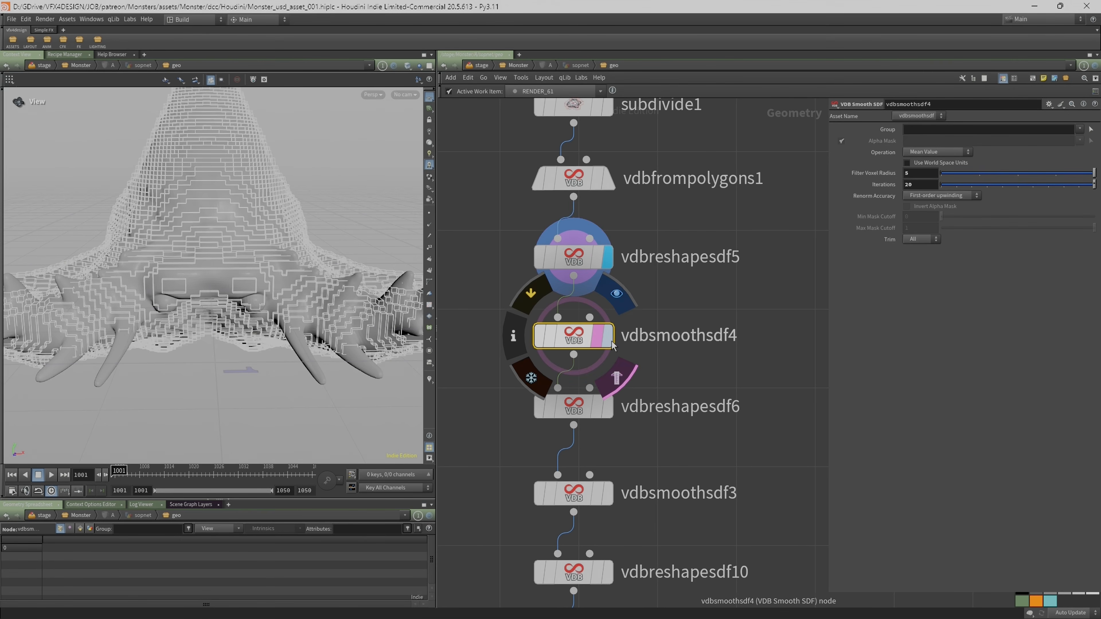
click(610, 343)
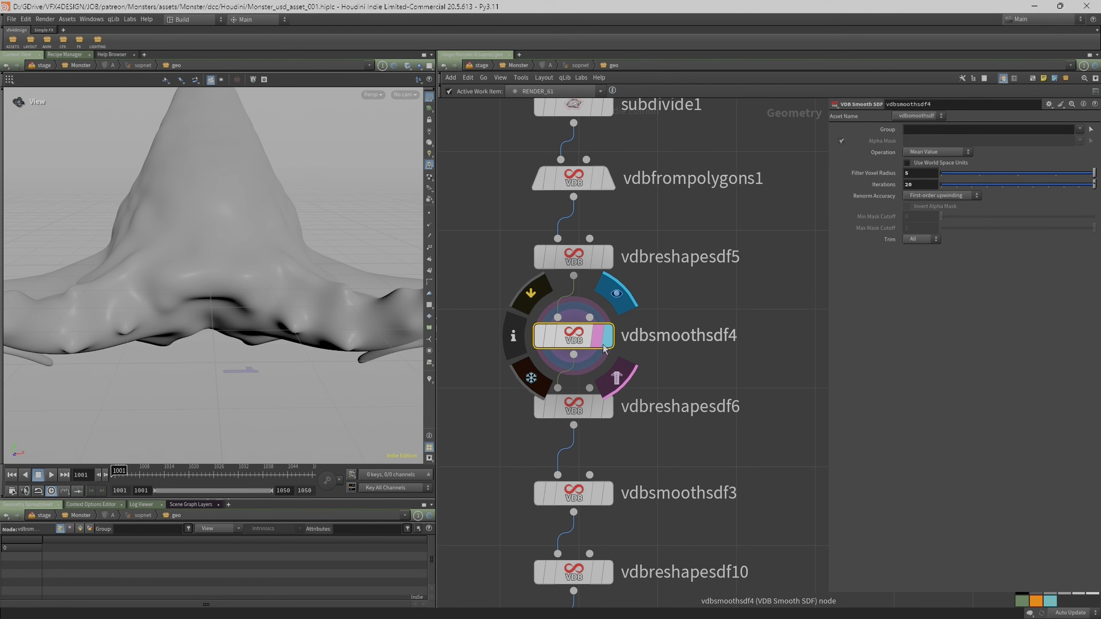
drag(326, 280, 244, 254)
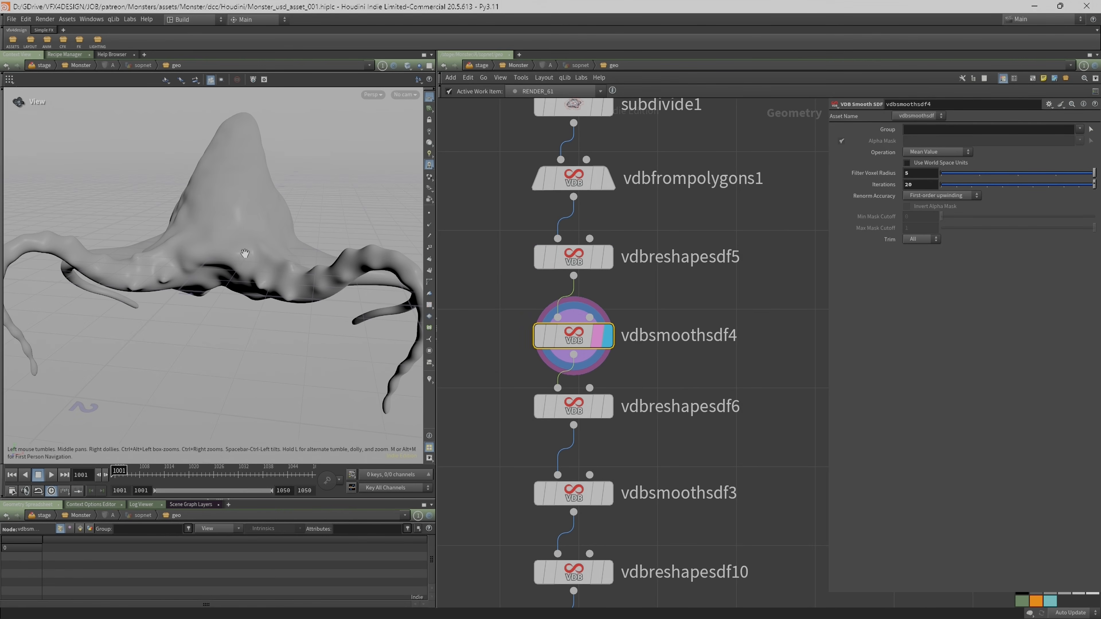
Display vdbreshapesdf6, open its settings and examine the eroded shape around the tentacles.
mouse_move(608, 417)
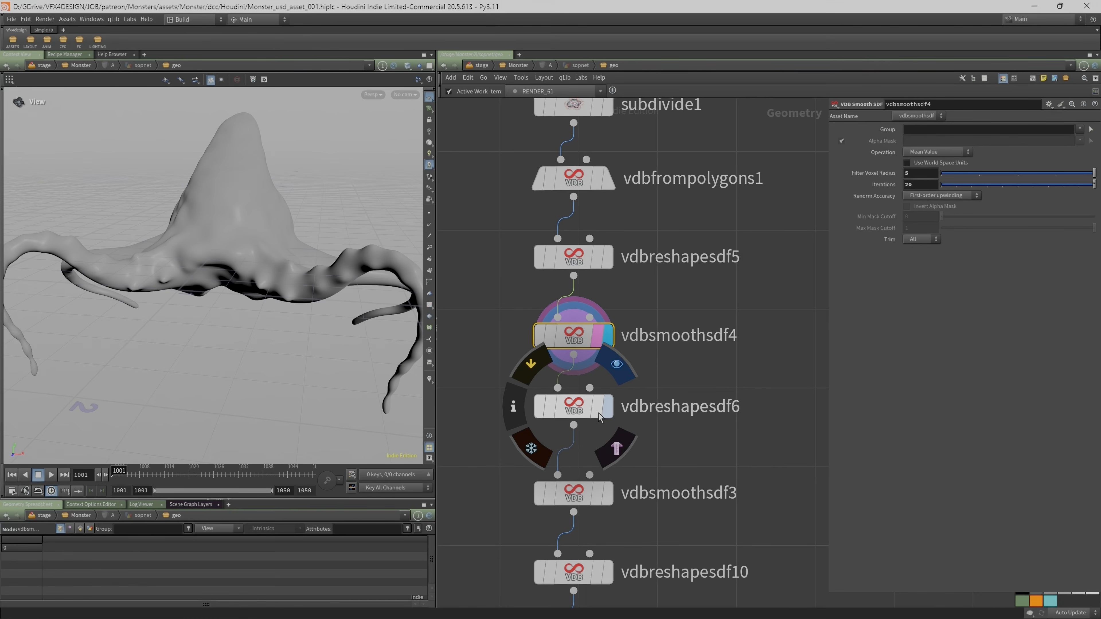
click(582, 407)
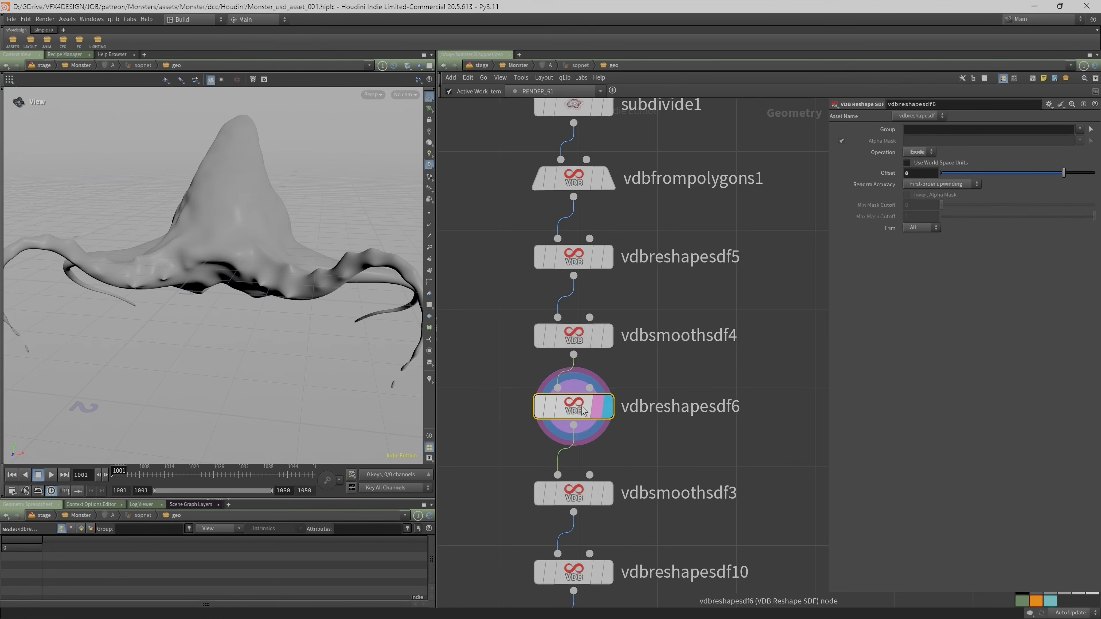
scroll(612, 406, down, 1)
middle_drag(685, 422, 690, 373)
scroll(690, 377, up, 1)
drag(303, 337, 365, 325)
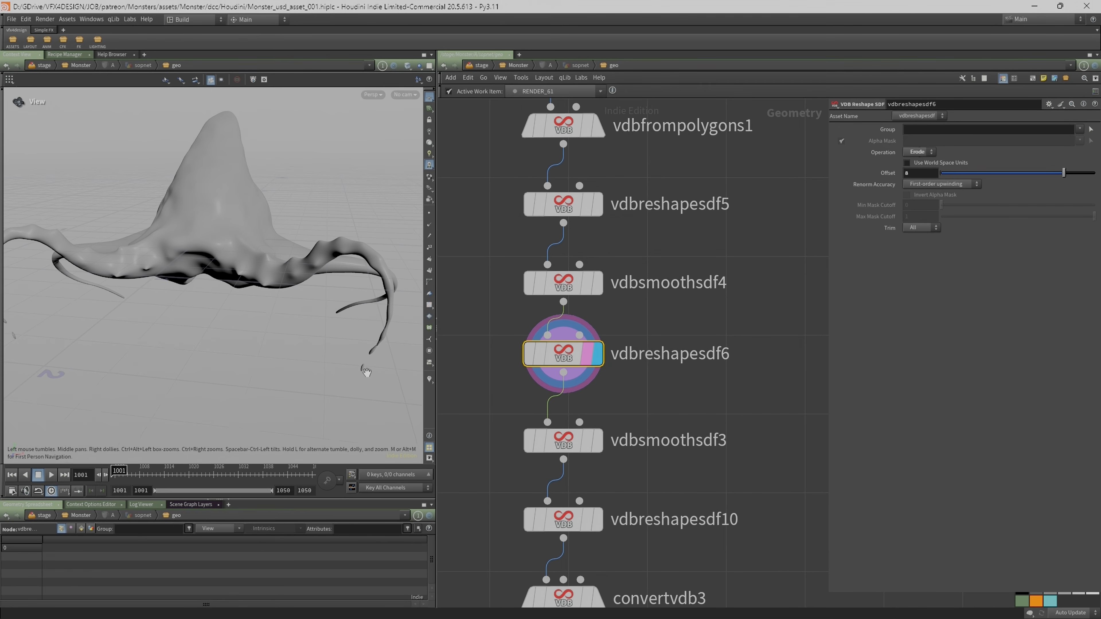
Display vdbsmoothsdf3, open its settings and examine its surface from a lower side angle.
mouse_move(592, 448)
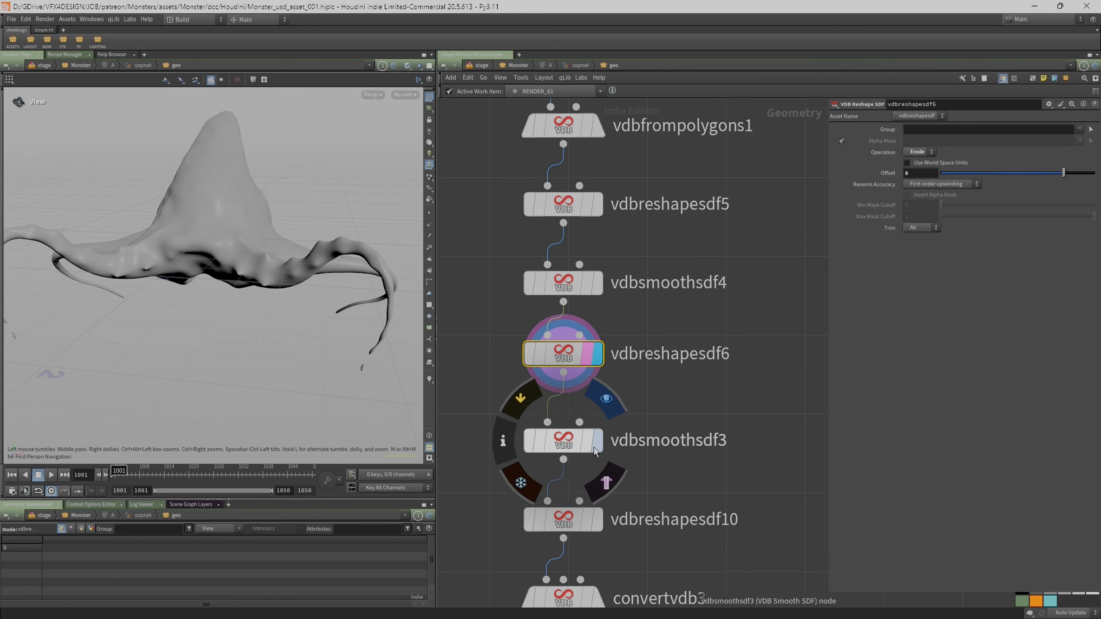
click(577, 443)
mouse_move(264, 285)
mouse_down()
mouse_move(290, 364)
mouse_move(283, 291)
mouse_up()
middle_drag(754, 524, 754, 306)
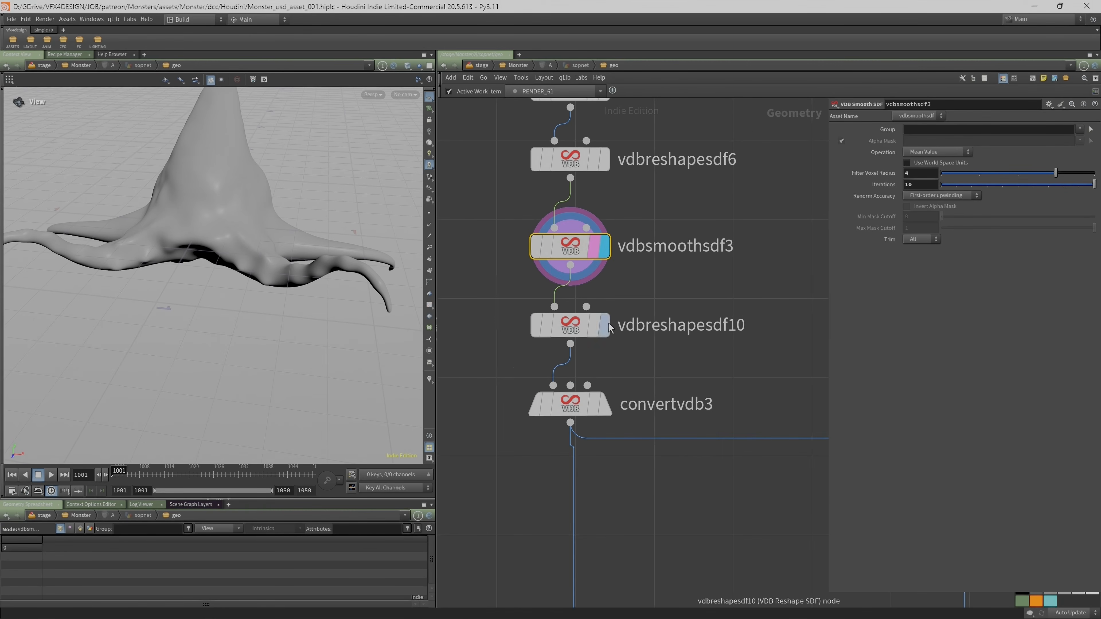
Display vdbreshapesdf10 and convertvdb3 in turn, open convertvdb3's settings and frame the whole mesh.
mouse_move(599, 333)
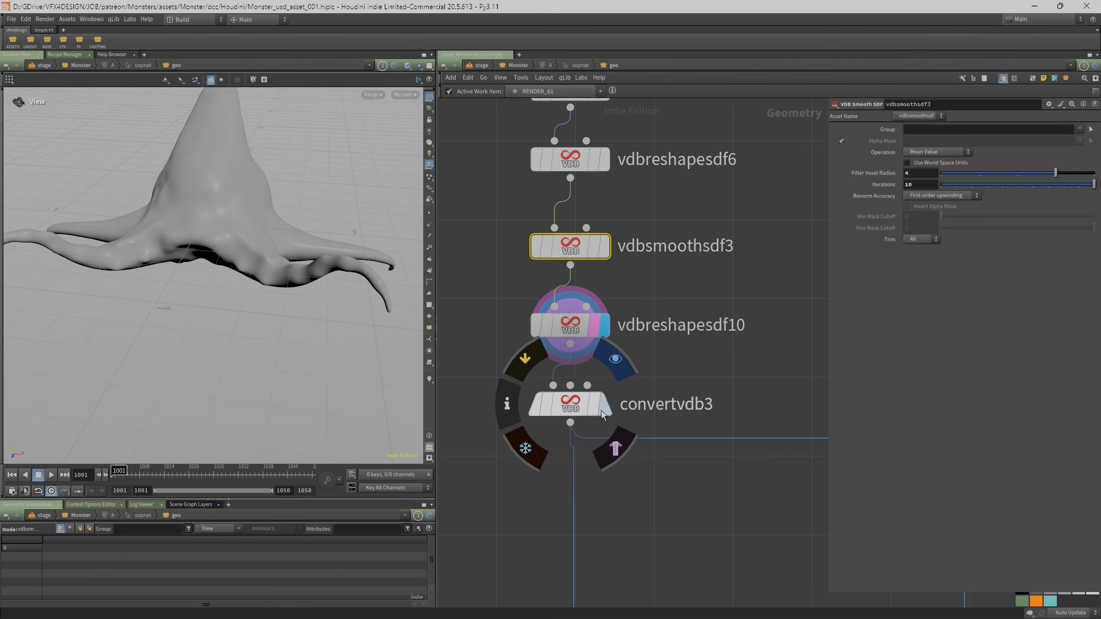
click(568, 410)
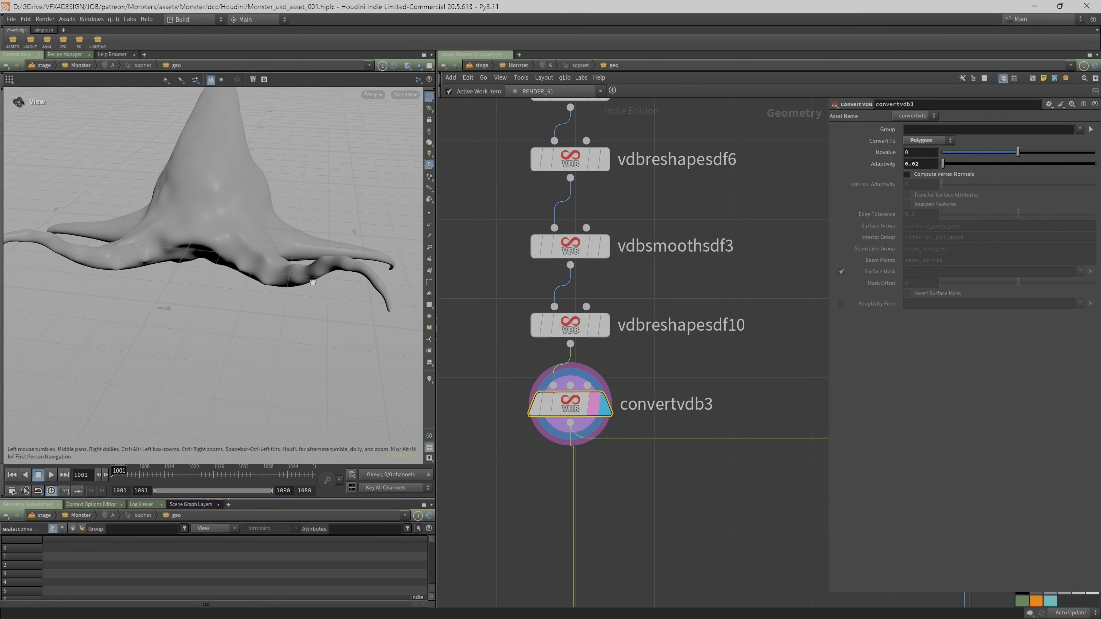
key(h)
Display front_push_grp and back_push_grp in the push branch and examine the grouped points from the side.
scroll(592, 445, down, 5)
middle_drag(630, 473, 597, 319)
scroll(568, 355, up, 3)
scroll(631, 357, down, 2)
middle_drag(646, 348, 582, 349)
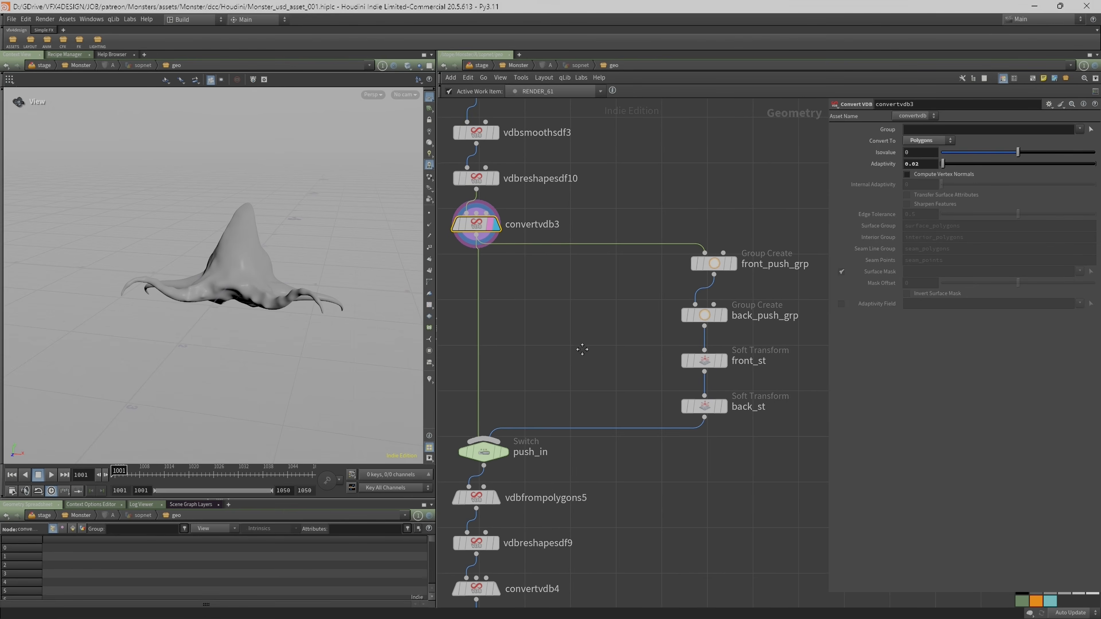
scroll(598, 313, up, 2)
mouse_move(474, 481)
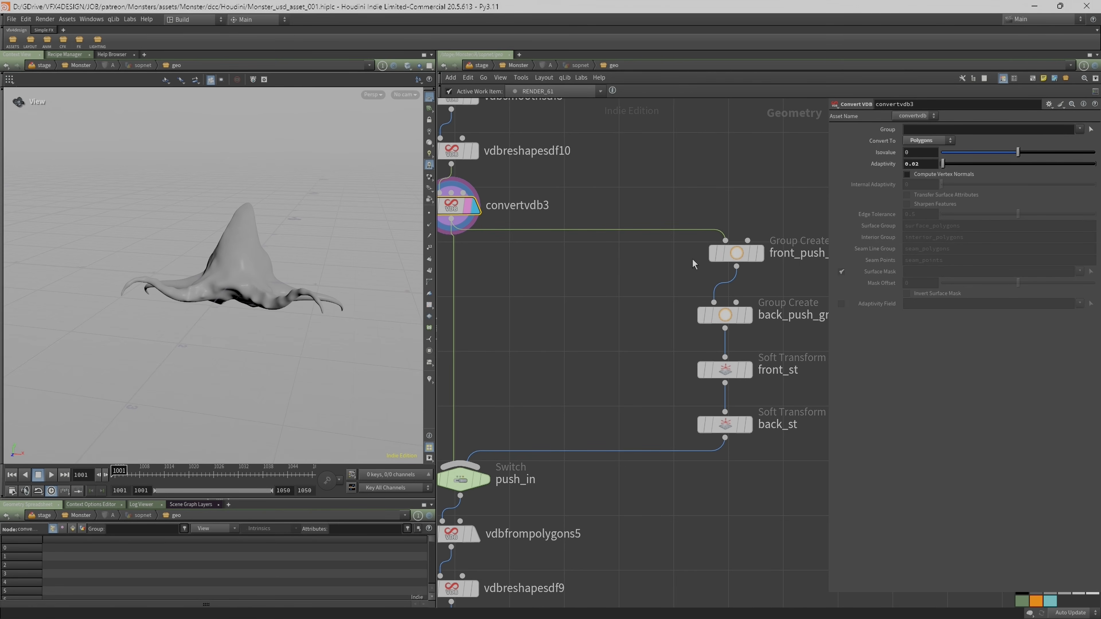
click(753, 259)
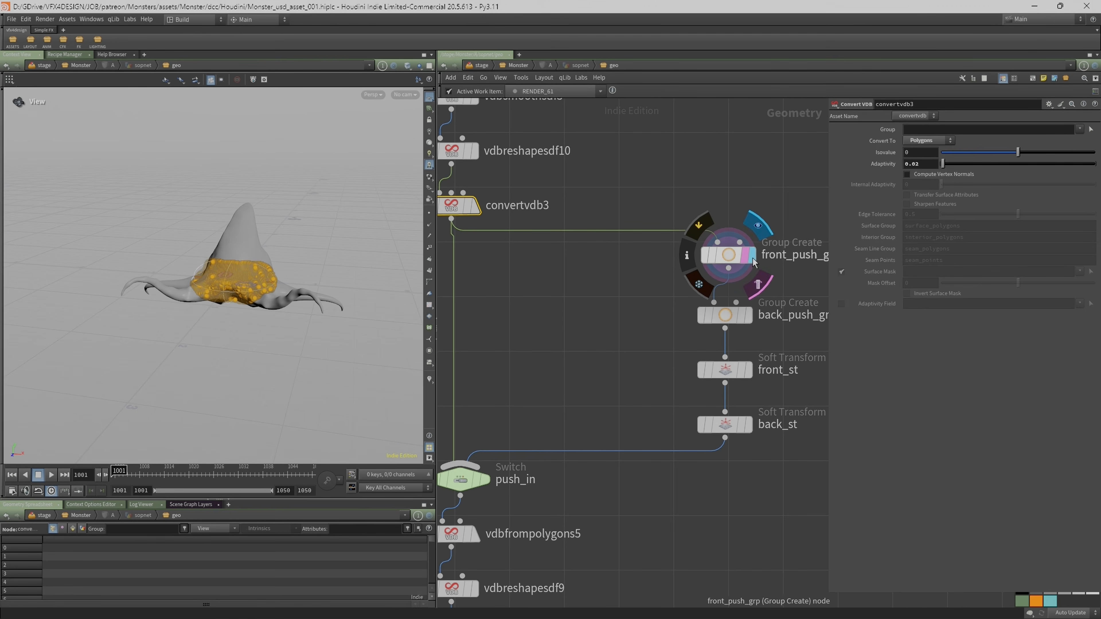
click(749, 314)
scroll(542, 345, up, 2)
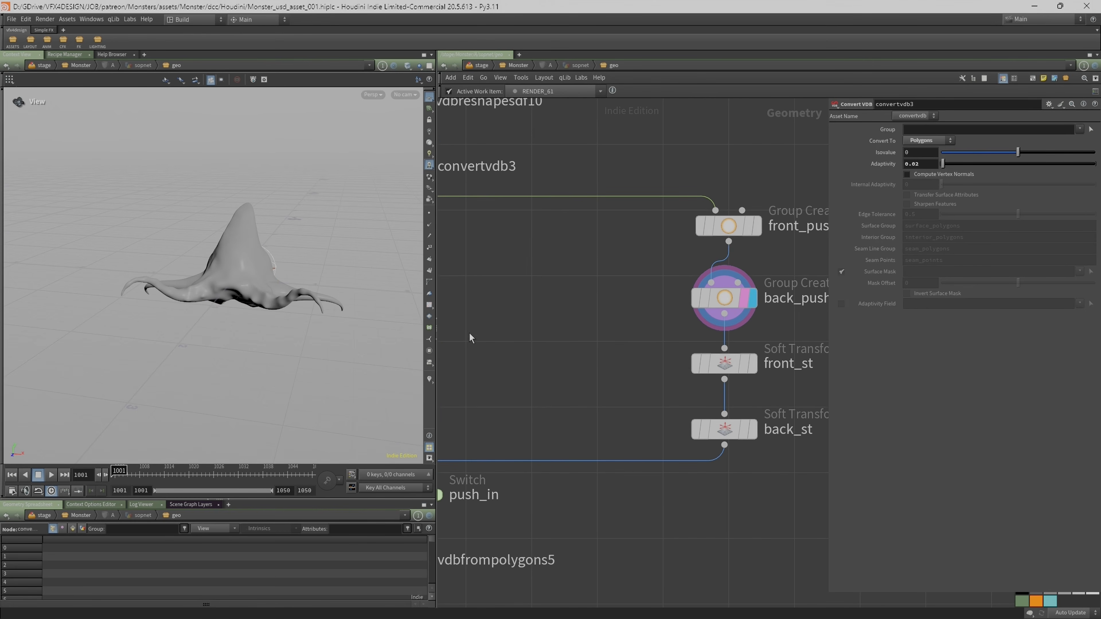
drag(171, 315, 108, 317)
middle_drag(457, 361, 547, 336)
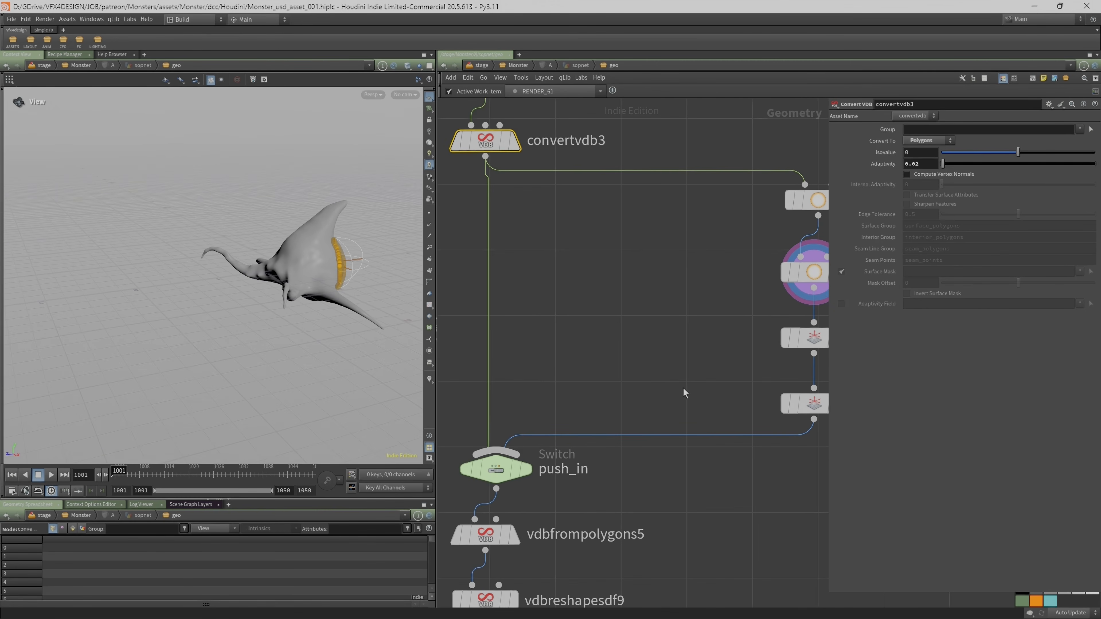
Template the color5 skin so it overlays the displayed back_push_grp result.
middle_drag(530, 266, 568, 338)
scroll(568, 338, up, 1)
scroll(611, 420, down, 1)
middle_drag(618, 408, 690, 443)
scroll(690, 443, down, 3)
scroll(689, 443, down, 2)
scroll(573, 466, down, 4)
middle_drag(573, 459, 600, 413)
scroll(599, 413, up, 2)
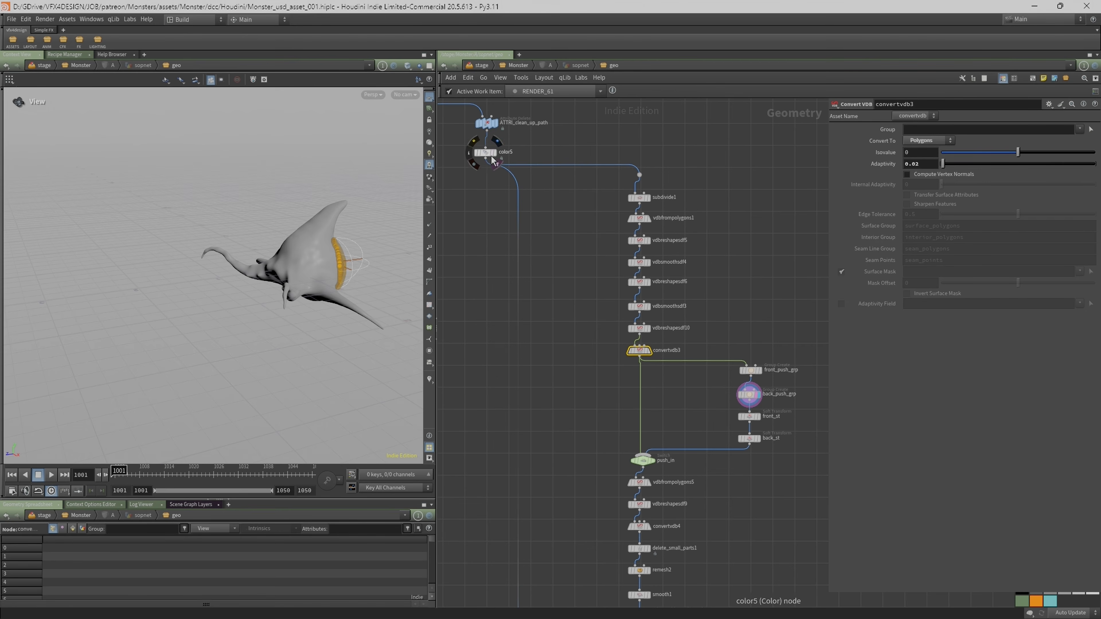
click(493, 161)
Compare the inner surface with the overlaid skin wireframe around the horn tip and the monster's back.
drag(313, 273, 208, 262)
right_drag(208, 262, 341, 238)
drag(341, 239, 233, 294)
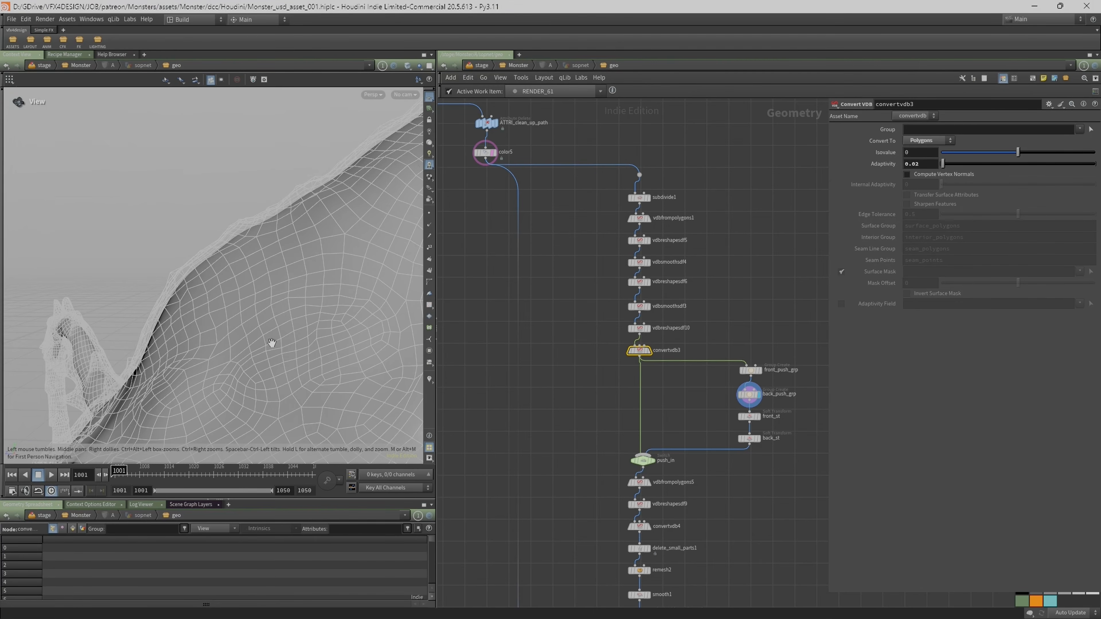
drag(320, 234, 228, 152)
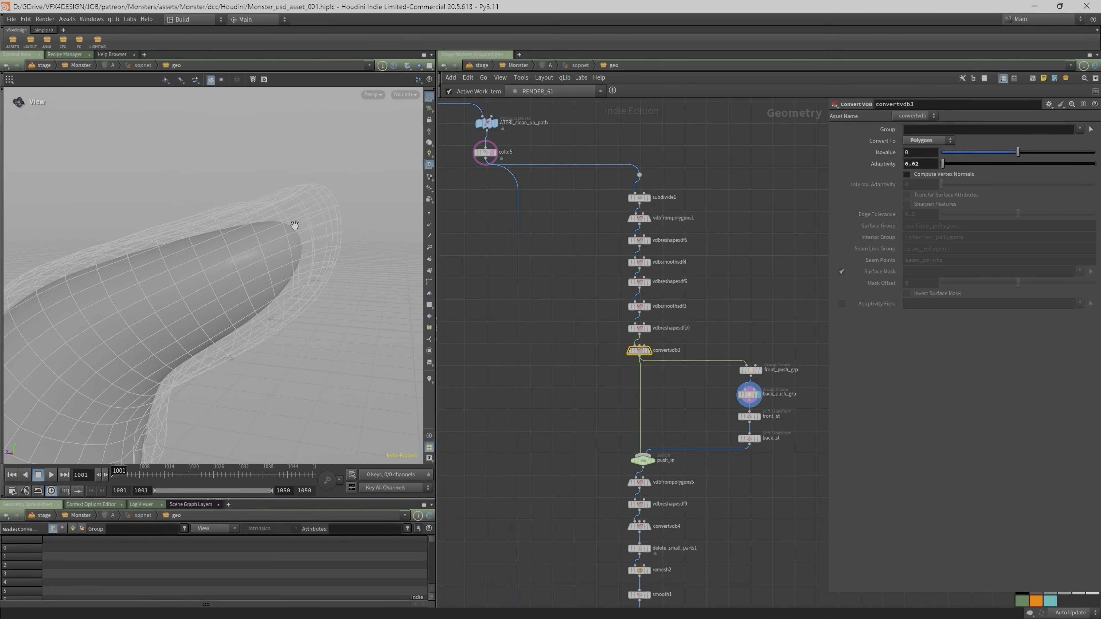
drag(258, 248, 176, 220)
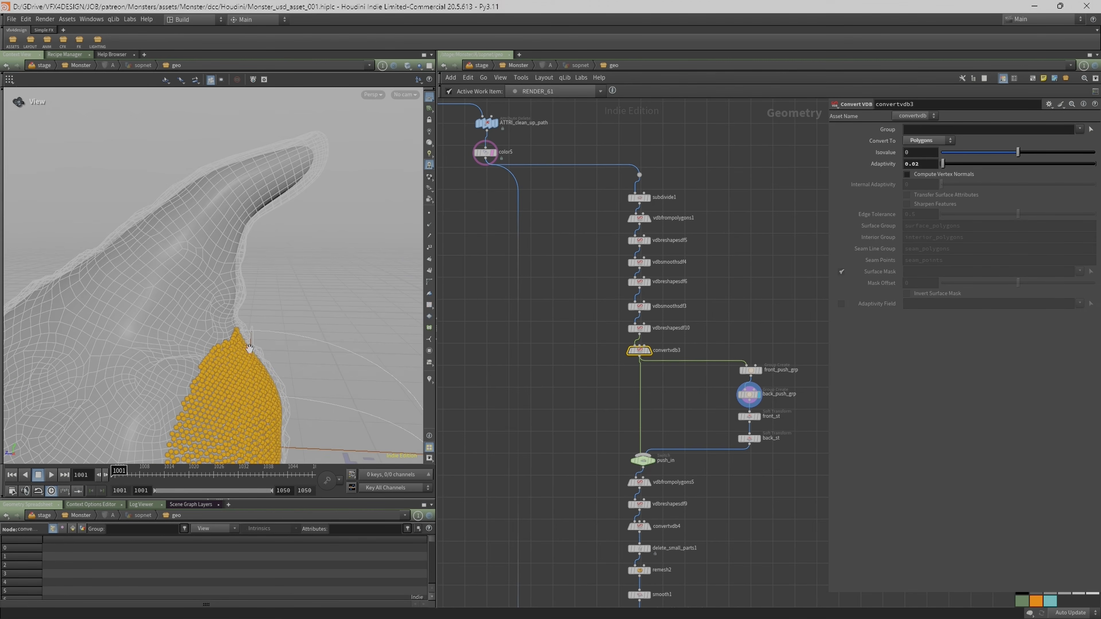
drag(179, 288, 165, 322)
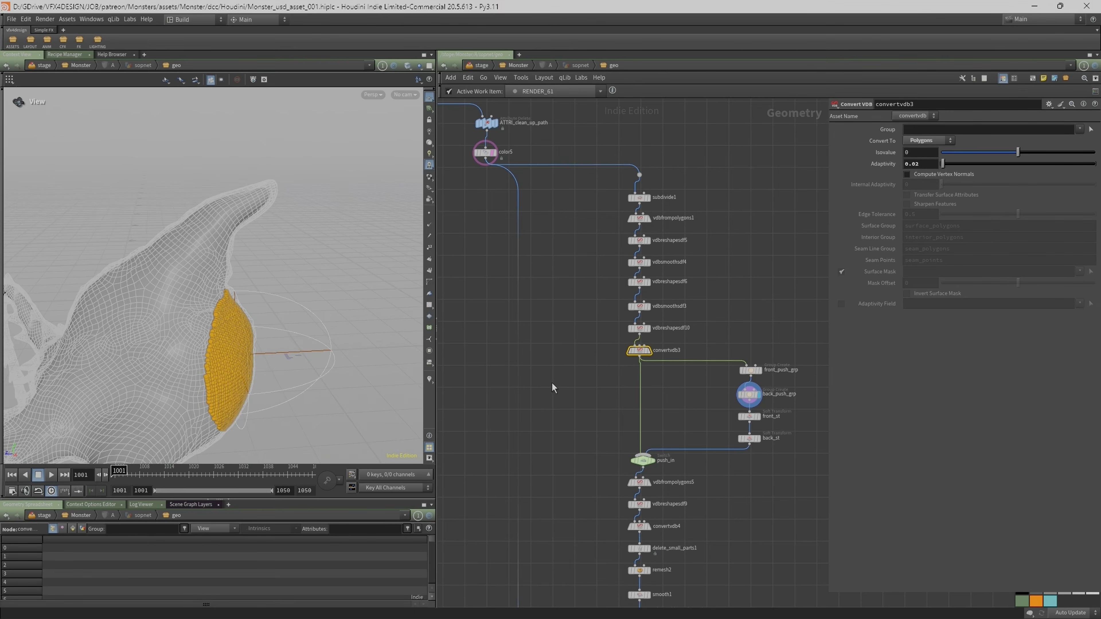
Open the push_in switch's settings and display its result.
scroll(553, 388, up, 4)
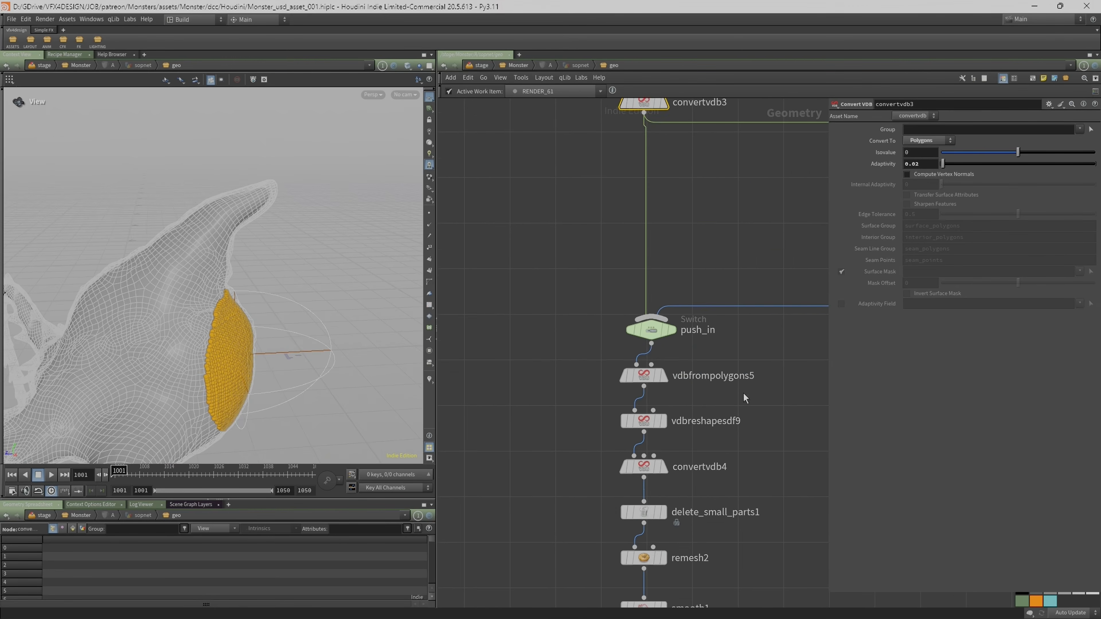
scroll(744, 399, down, 3)
click(562, 274)
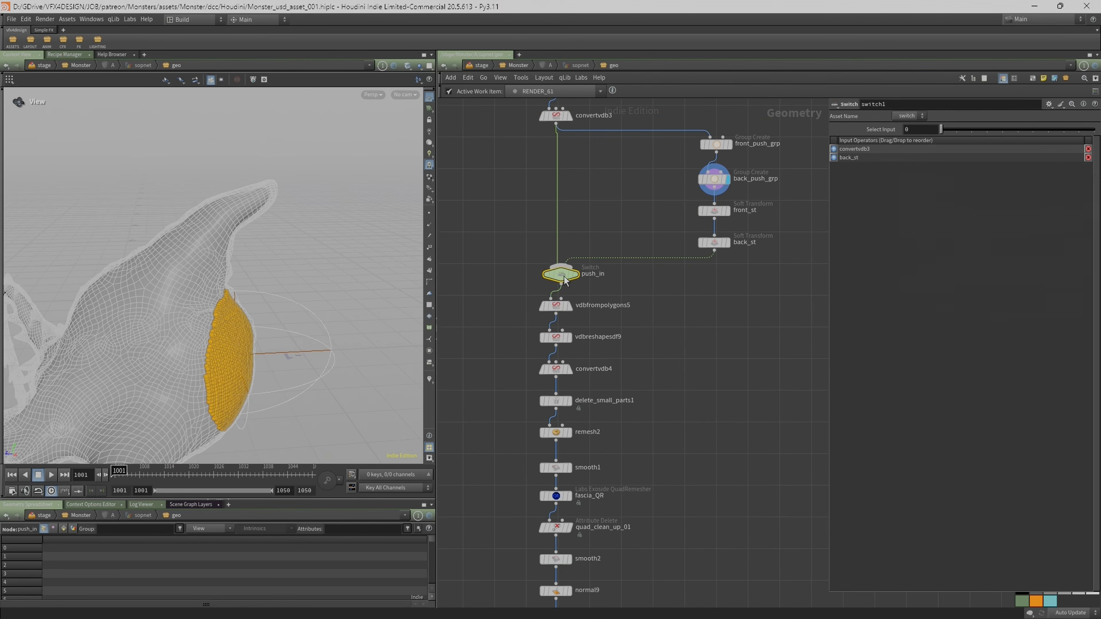
drag(270, 273, 231, 304)
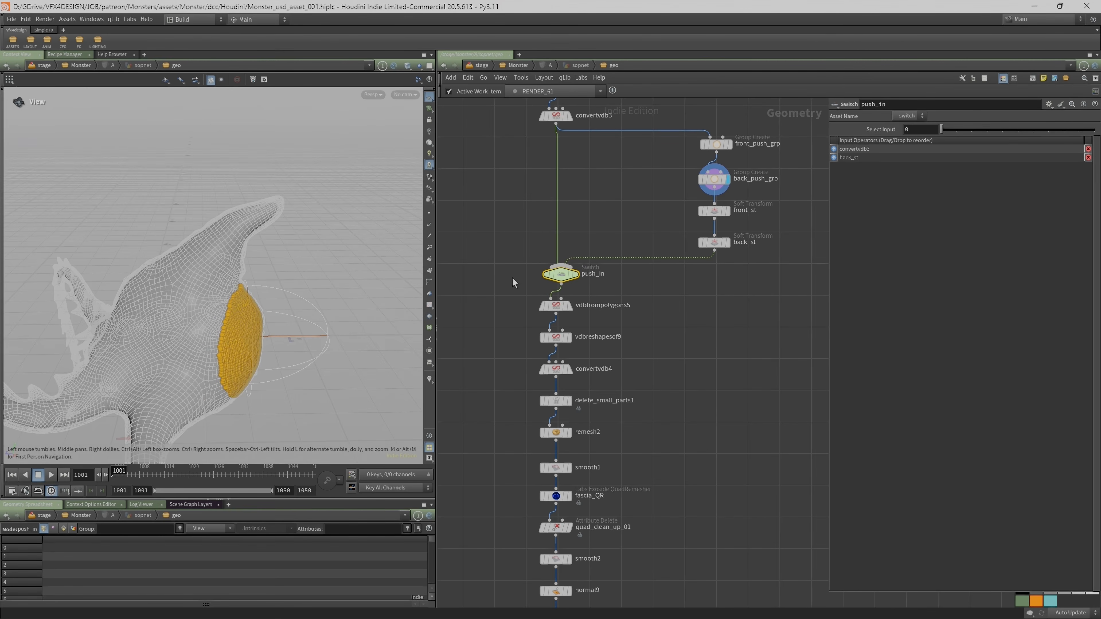
click(571, 278)
click(576, 276)
Return to color5 and overlay its skin wireframe on the push_in result.
scroll(483, 203, down, 2)
middle_drag(482, 203, 549, 360)
middle_drag(481, 151, 526, 254)
click(501, 207)
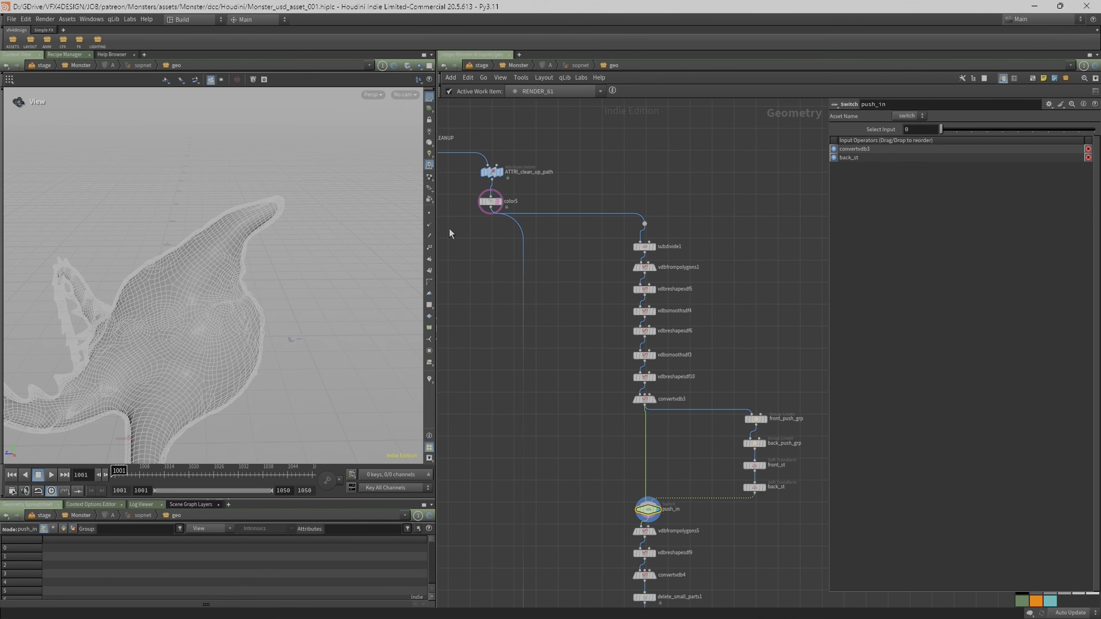
Examine the gap between the inner surface and the overlaid skin along the tentacles and body.
right_drag(303, 243, 312, 275)
drag(285, 316, 279, 294)
middle_drag(299, 351, 327, 202)
drag(326, 202, 229, 277)
middle_drag(228, 277, 302, 250)
drag(302, 251, 277, 299)
middle_drag(260, 315, 184, 246)
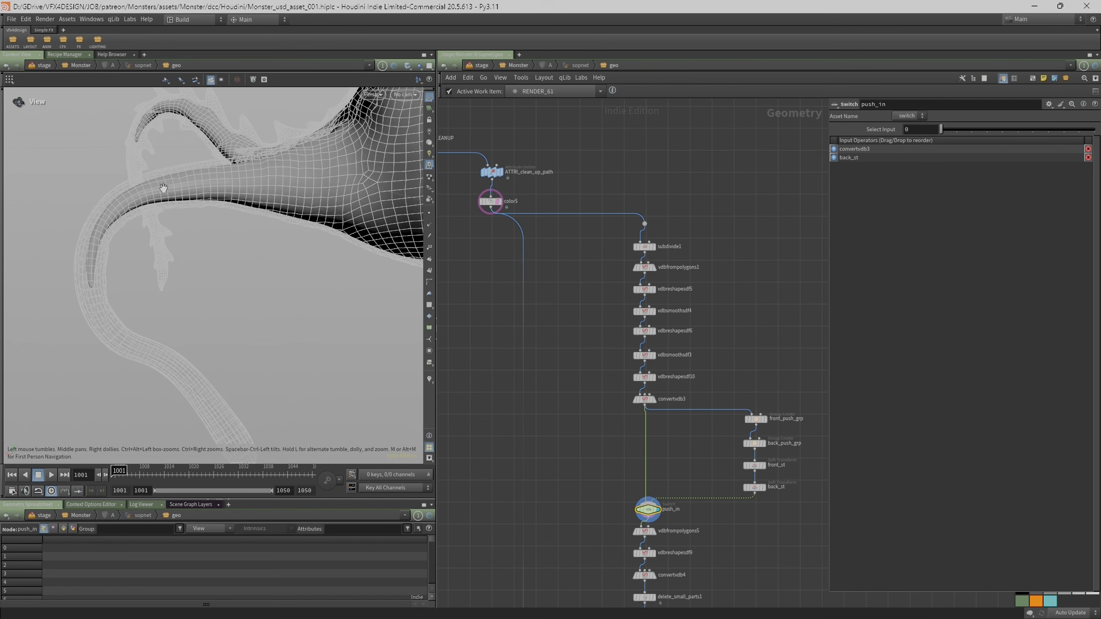
drag(328, 188, 90, 284)
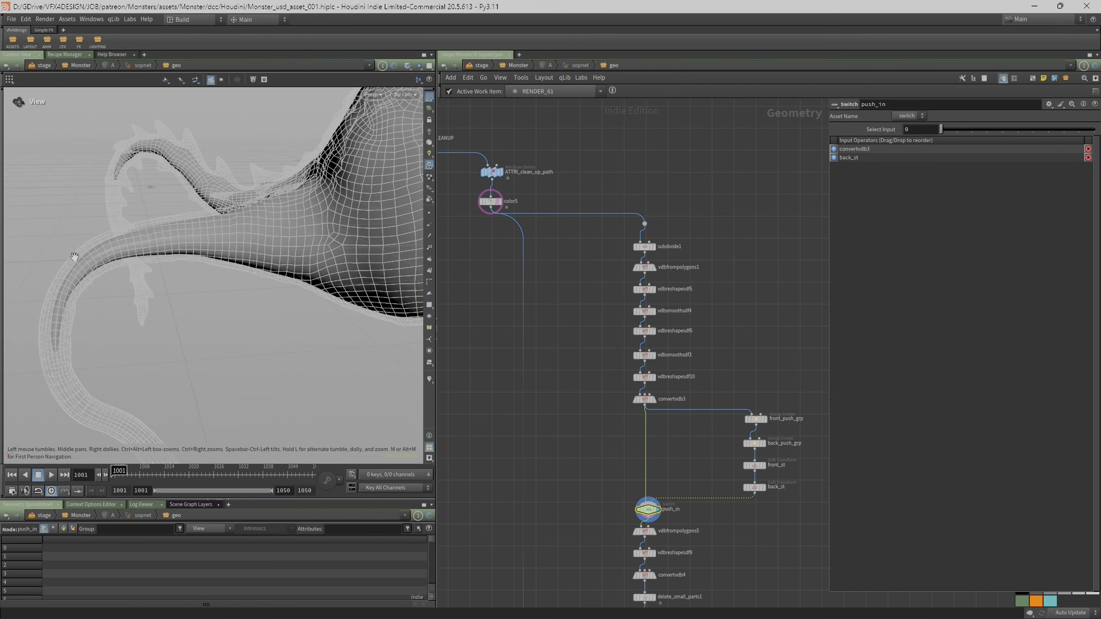
drag(295, 216, 112, 248)
middle_drag(111, 247, 34, 230)
Display vdbfrompolygons5 in the second VDB chain below the push_in switch.
middle_drag(611, 446, 544, 225)
middle_drag(529, 389, 528, 309)
scroll(528, 310, up, 1)
scroll(568, 255, up, 2)
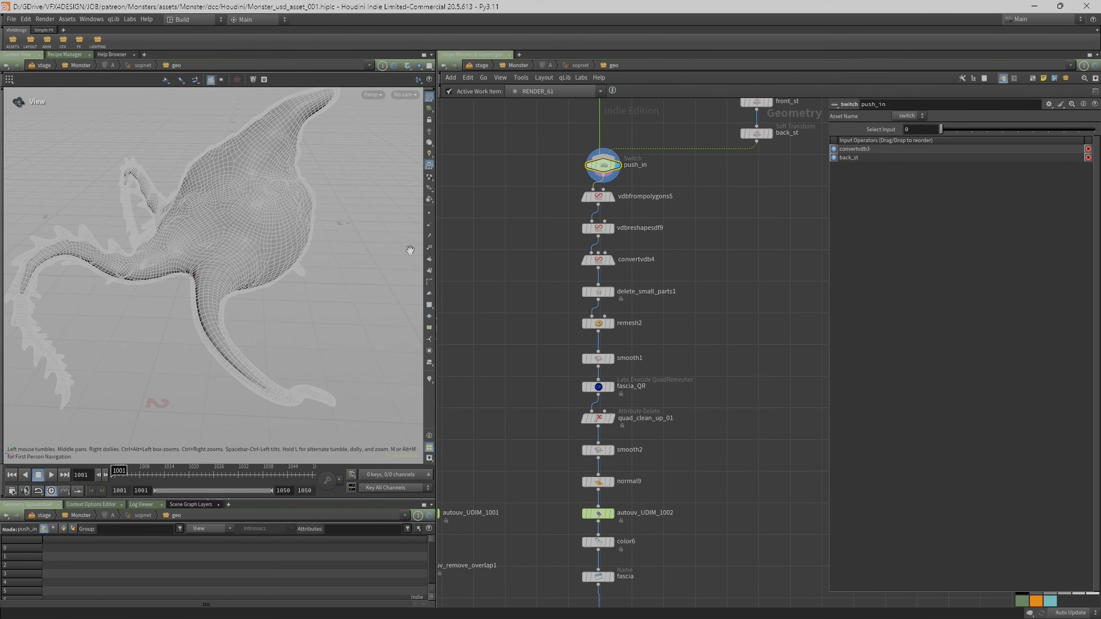
click(606, 199)
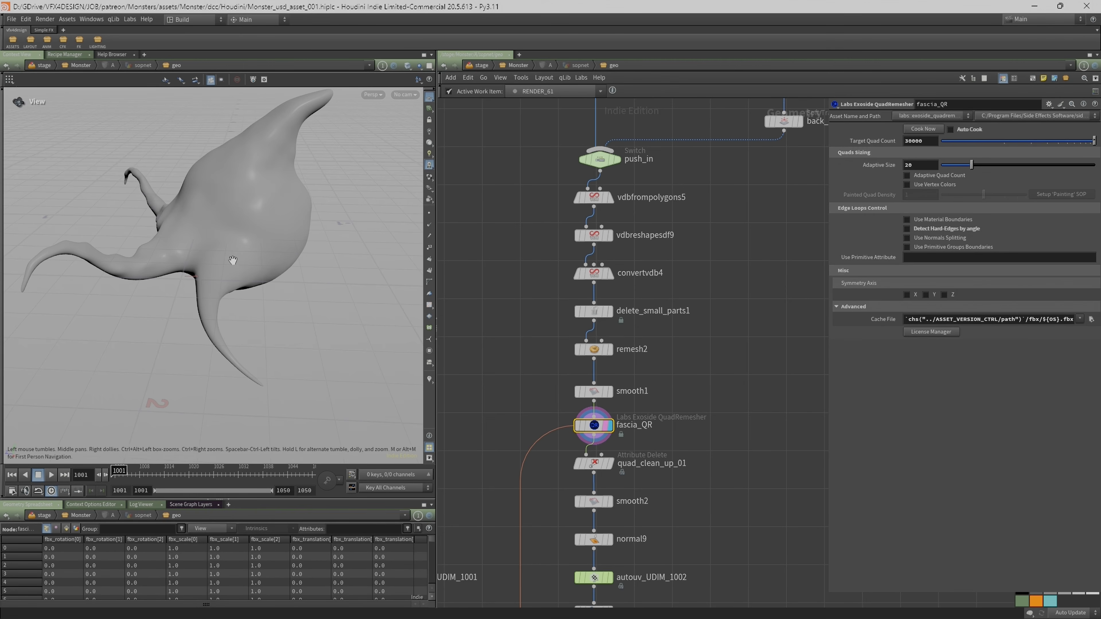
Switch the fascia_QR result to wireframe and examine its quad topology on the body and tentacles.
key(w)
drag(213, 263, 278, 295)
scroll(710, 434, up, 1)
middle_drag(710, 434, 751, 274)
scroll(737, 295, up, 1)
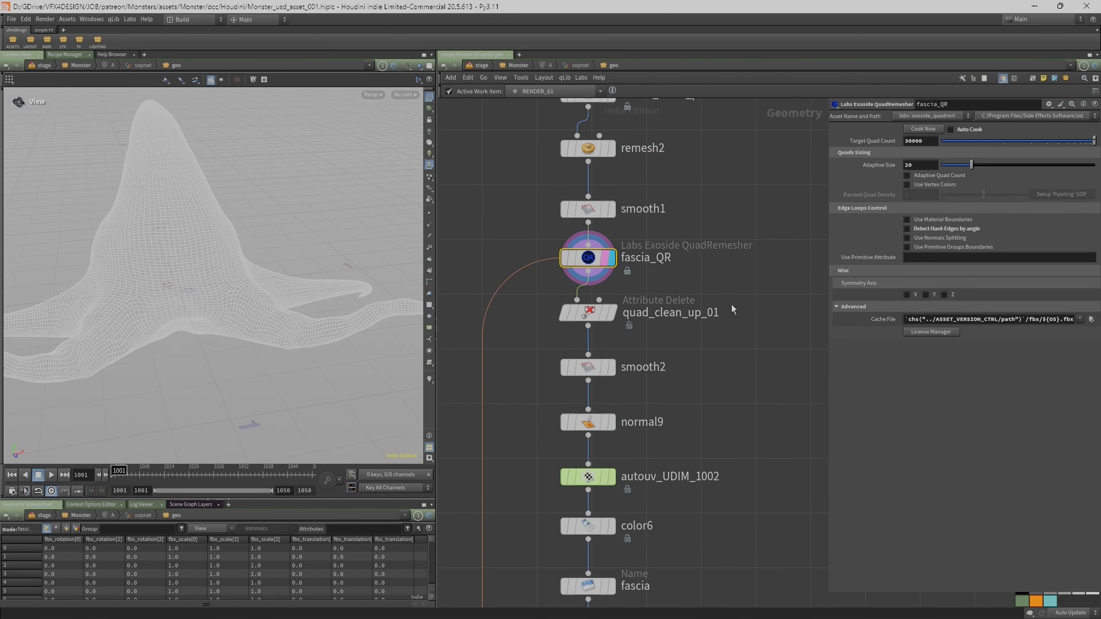
drag(150, 227, 136, 230)
drag(320, 348, 112, 180)
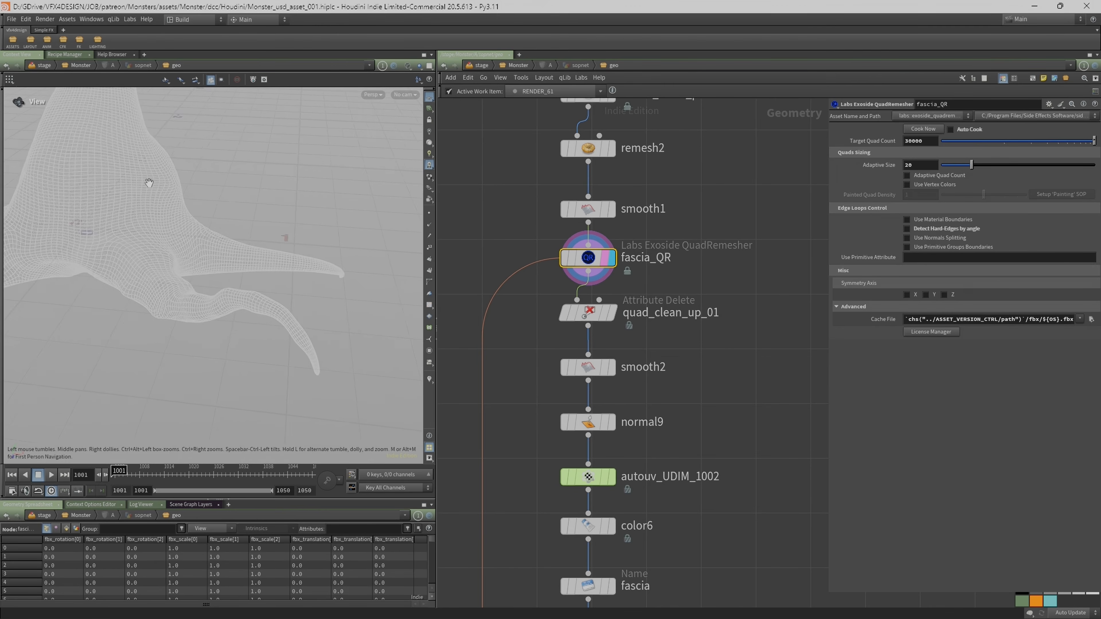
drag(237, 245, 187, 258)
Display normal9 and autouv_UDIM_1002 in turn and open the Auto UV settings.
scroll(754, 317, down, 1)
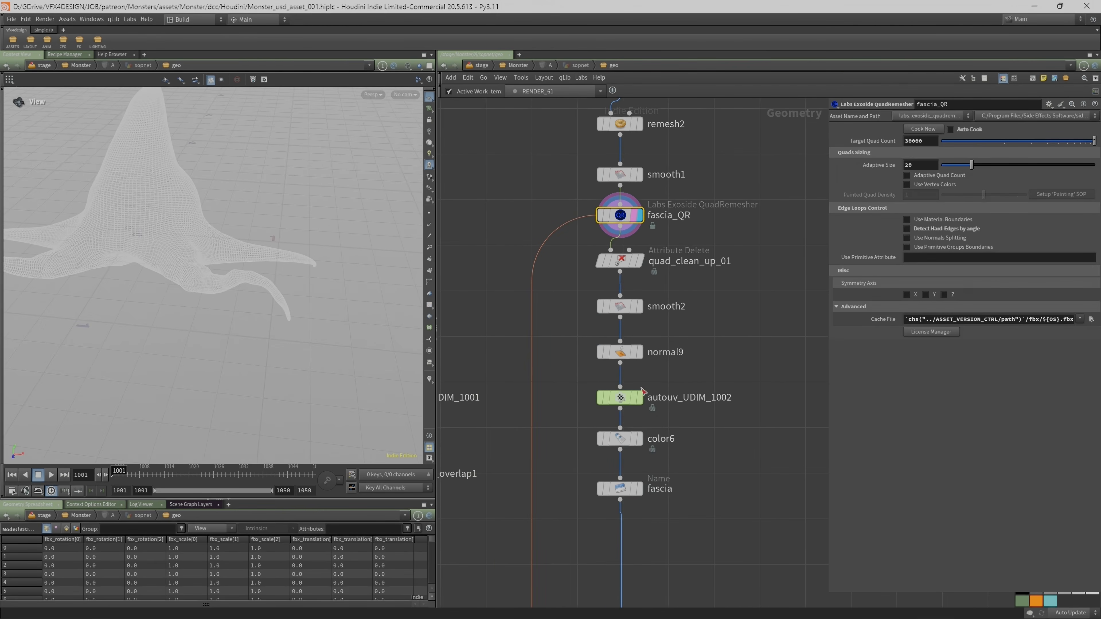
click(624, 354)
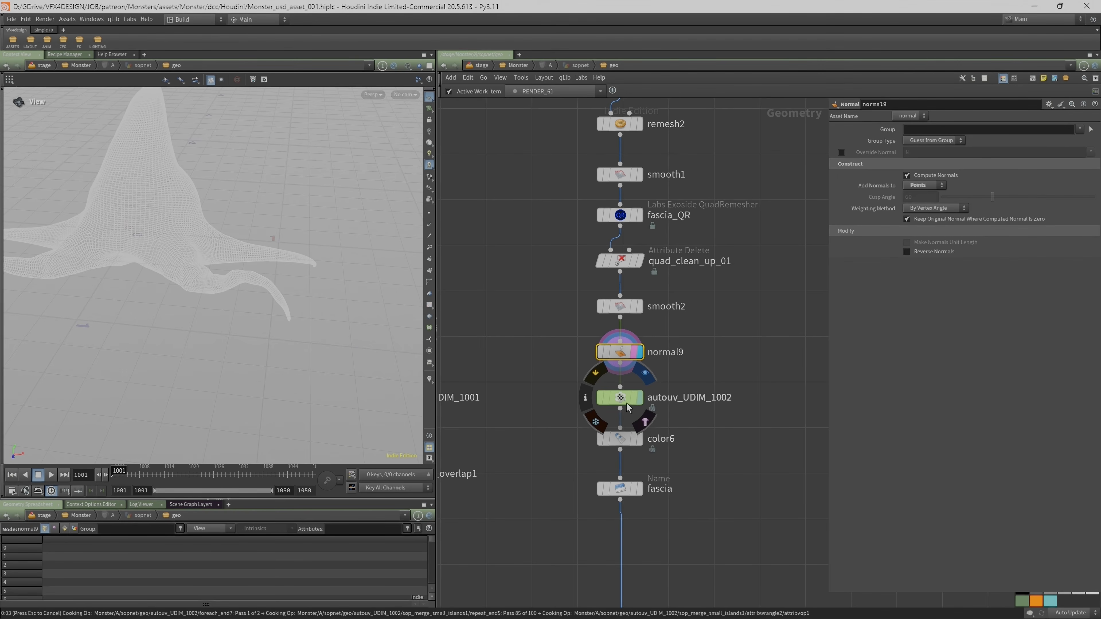
click(698, 406)
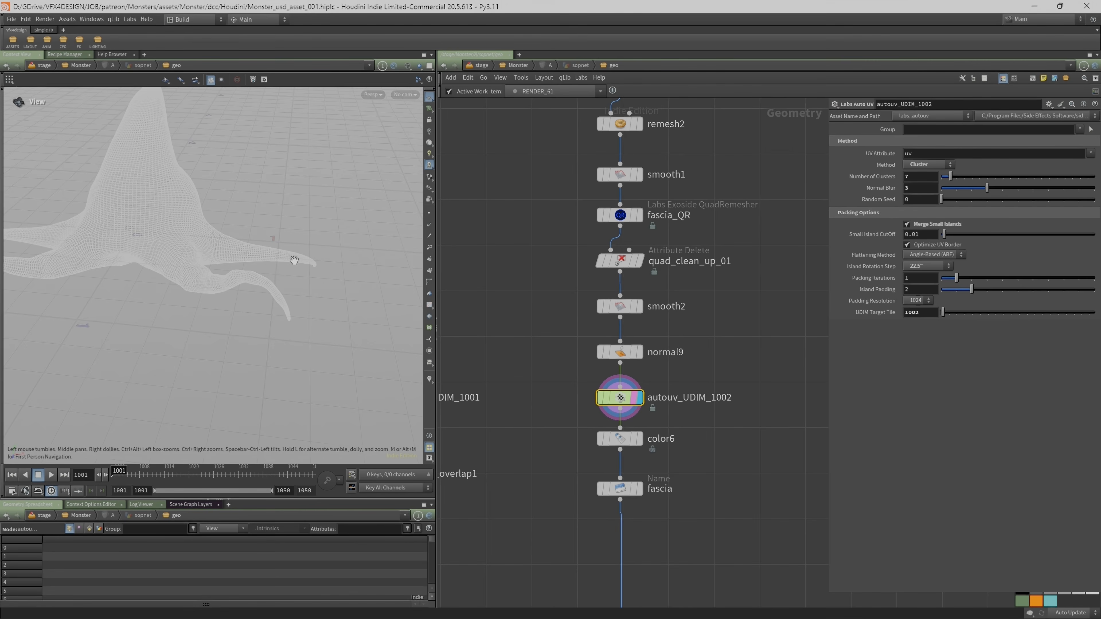
Examine the UV layout of autouv_UDIM_1002 in the UV view, with UDIM tile 1002 framed.
key(space+5)
middle_drag(342, 268, 73, 254)
right_drag(267, 248, 213, 255)
middle_drag(213, 256, 243, 288)
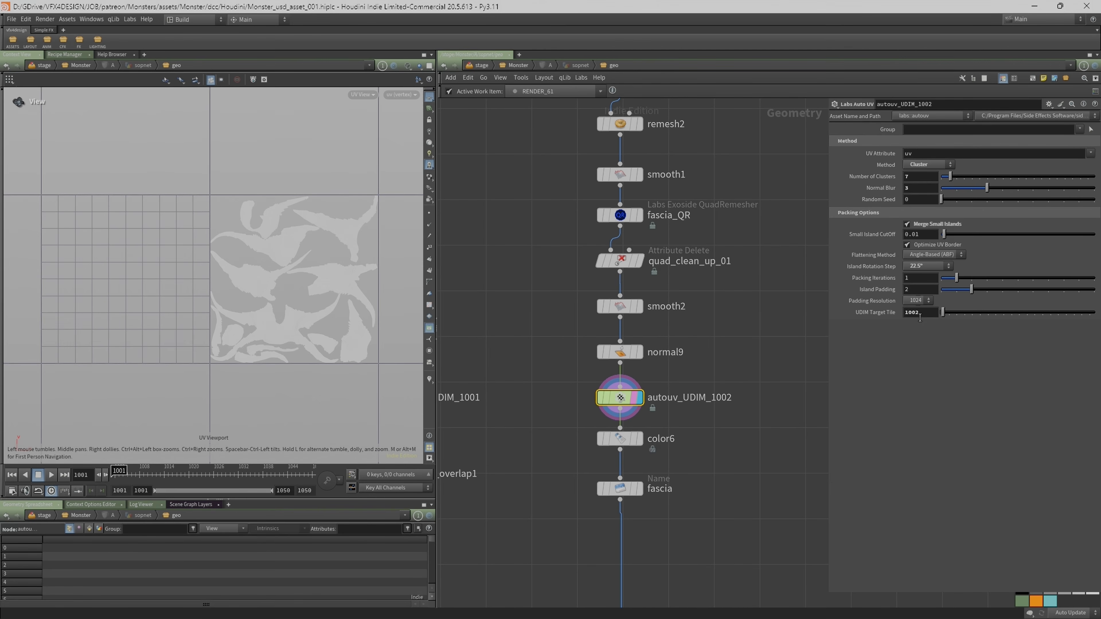
scroll(503, 406, down, 3)
Display autouv_UDIM_1001 on the skin branch, check it in both views and align uv_remove_overlap1 directly beneath it.
mouse_move(525, 407)
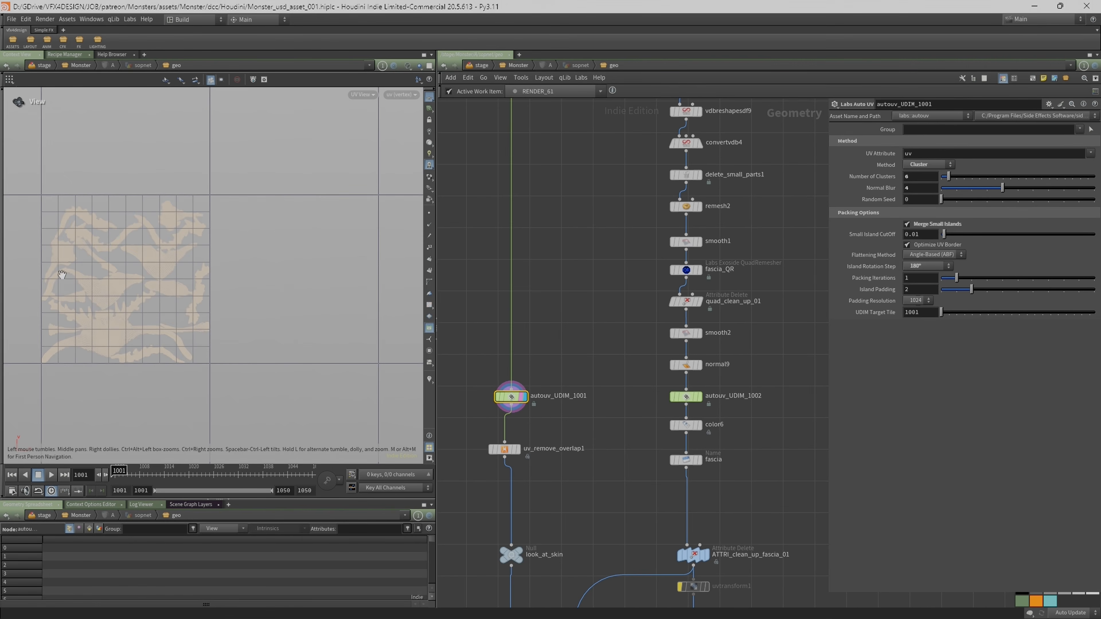
scroll(197, 279, up, 5)
key(space+1)
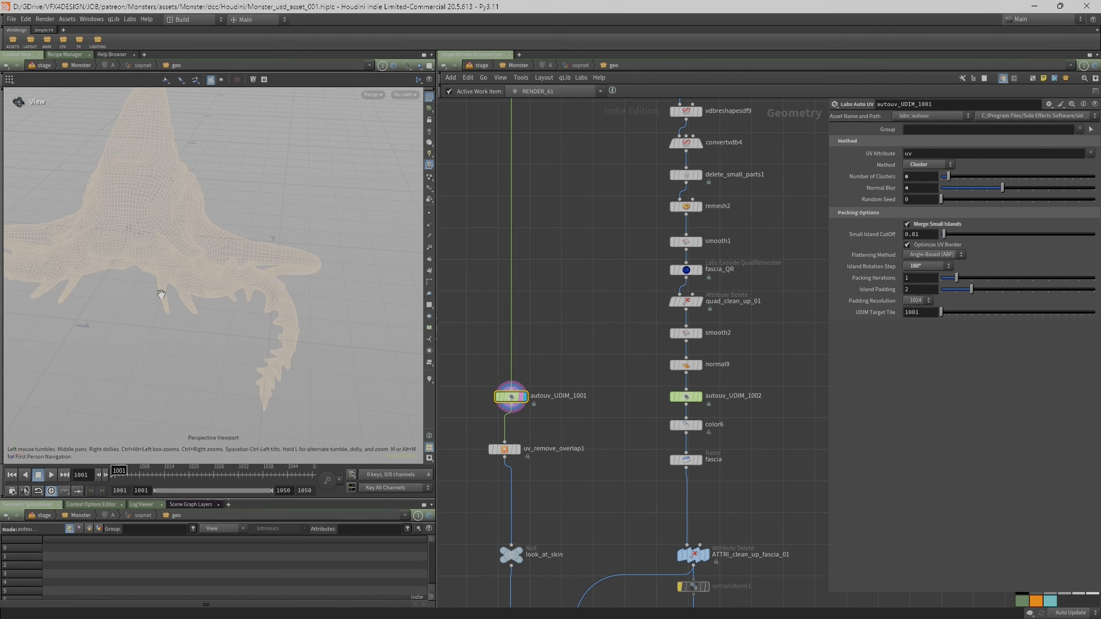
drag(504, 452, 511, 454)
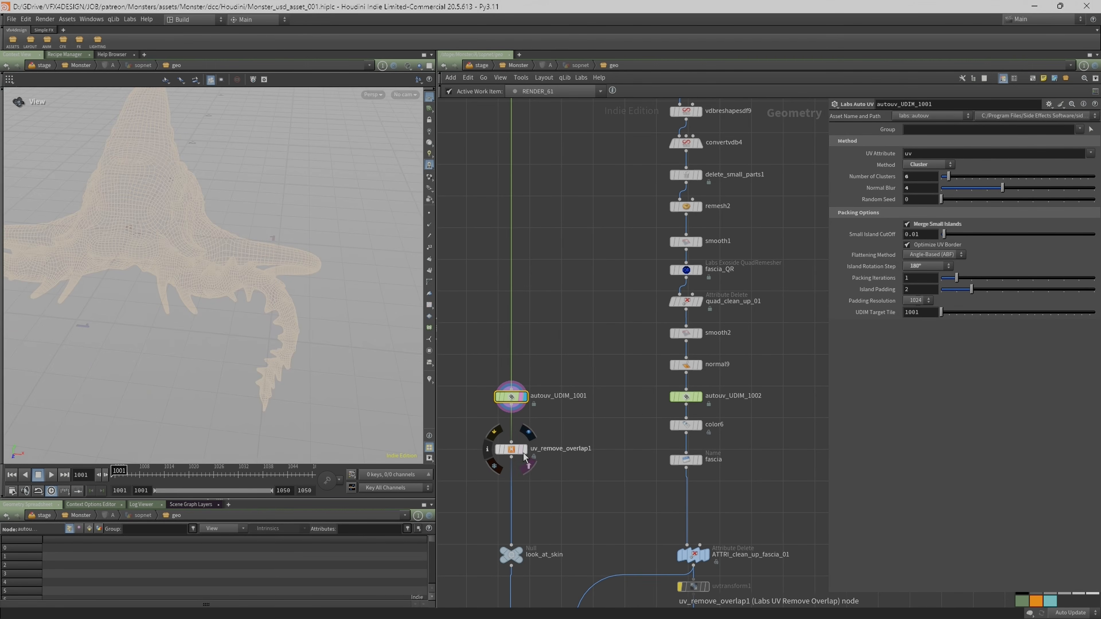
Examine the skin's UV islands up close and check the overlap and backface display options of the UV view.
key(space+5)
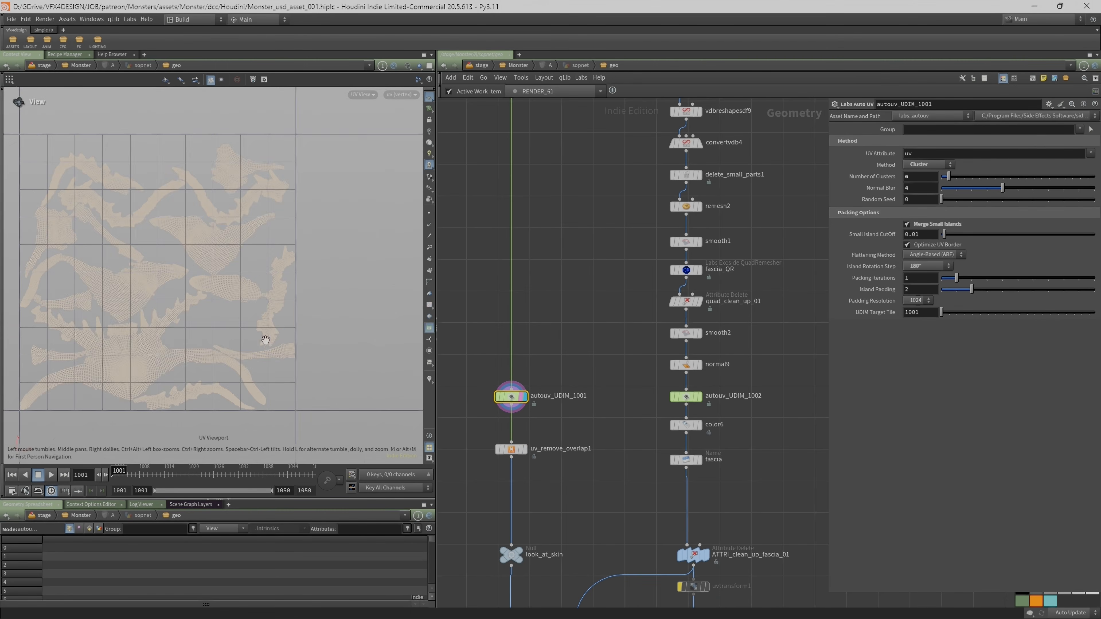
scroll(234, 260, up, 4)
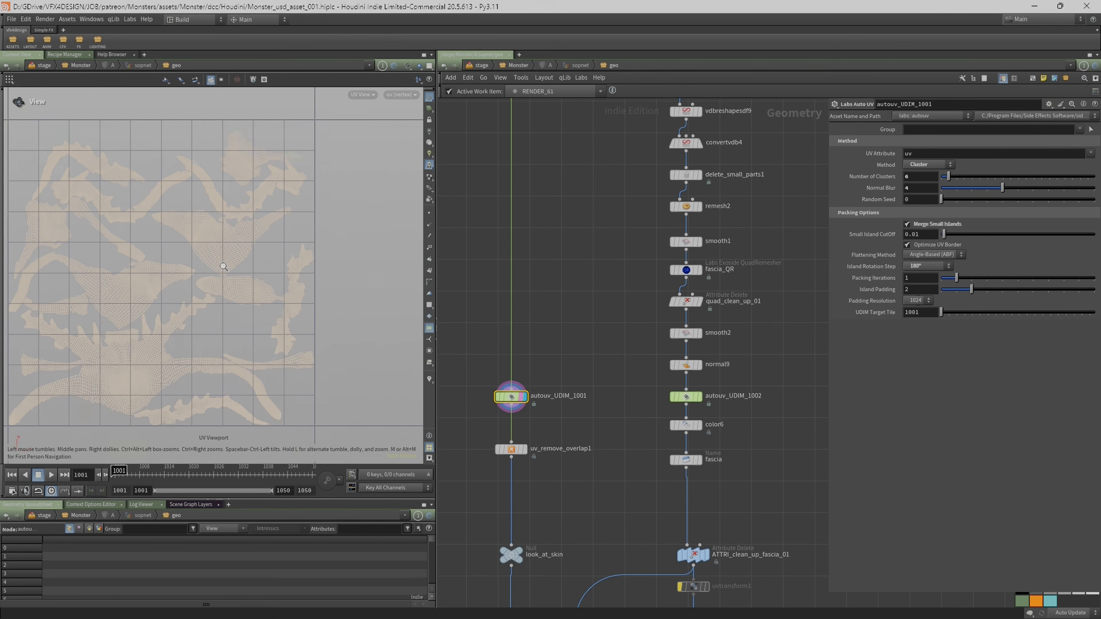
click(400, 99)
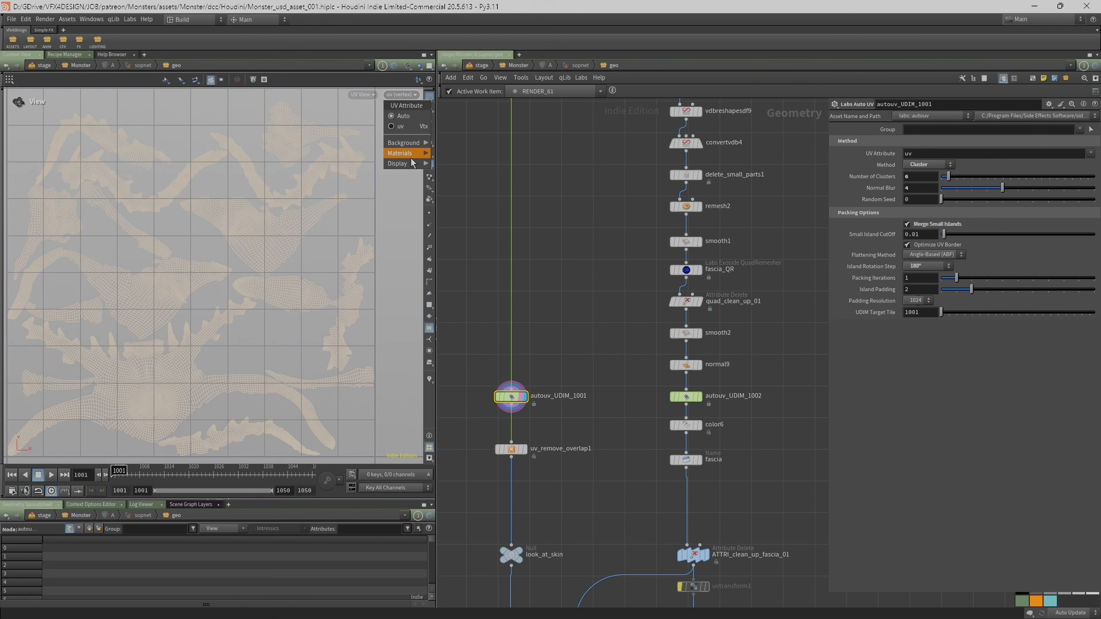
mouse_move(412, 167)
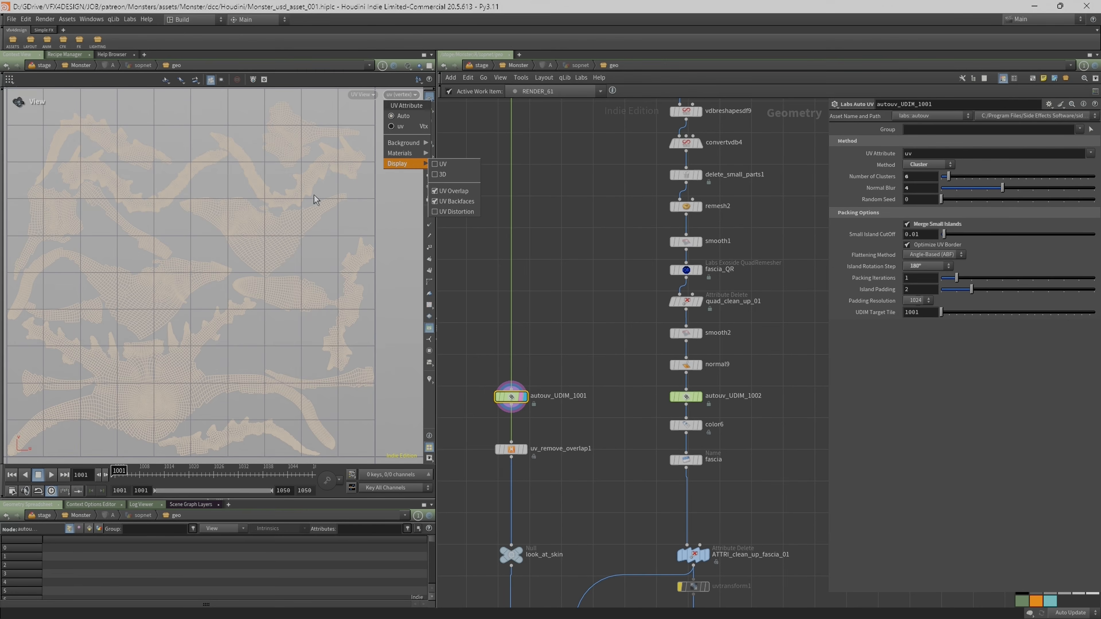
click(303, 213)
mouse_move(194, 322)
right_down()
mouse_move(183, 306)
mouse_move(189, 315)
right_up()
mouse_move(179, 329)
middle_down()
mouse_move(194, 304)
mouse_move(190, 324)
middle_up()
Display uv_remove_overlap1 with its settings open and examine the skin's UV layout after overlap removal.
mouse_move(526, 453)
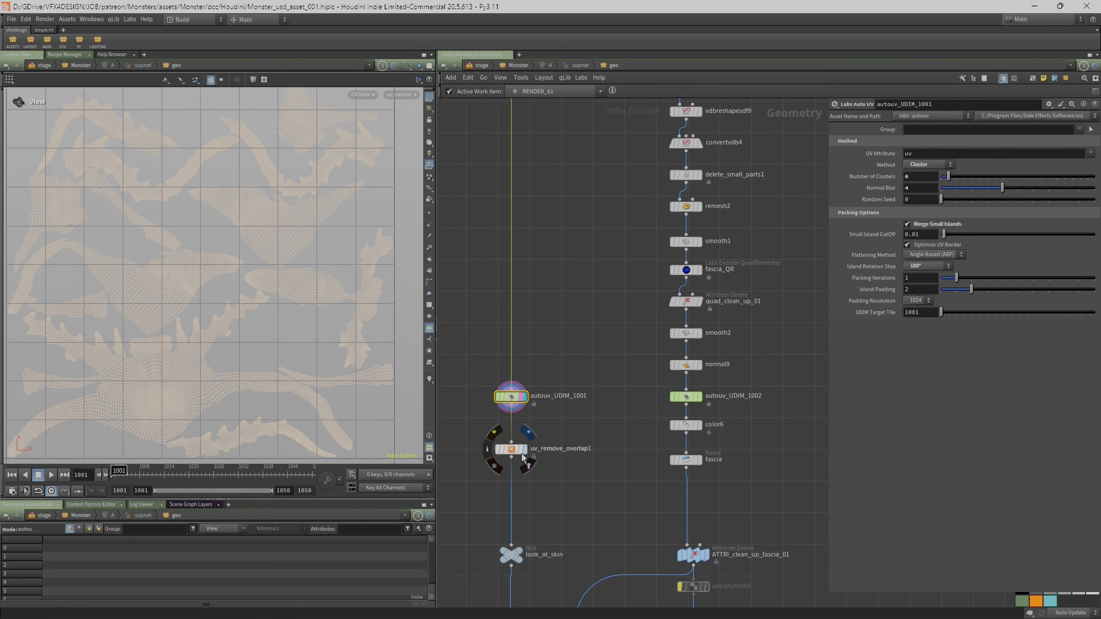
click(496, 451)
mouse_move(496, 453)
click(494, 433)
middle_drag(582, 437, 594, 399)
right_drag(299, 267, 250, 221)
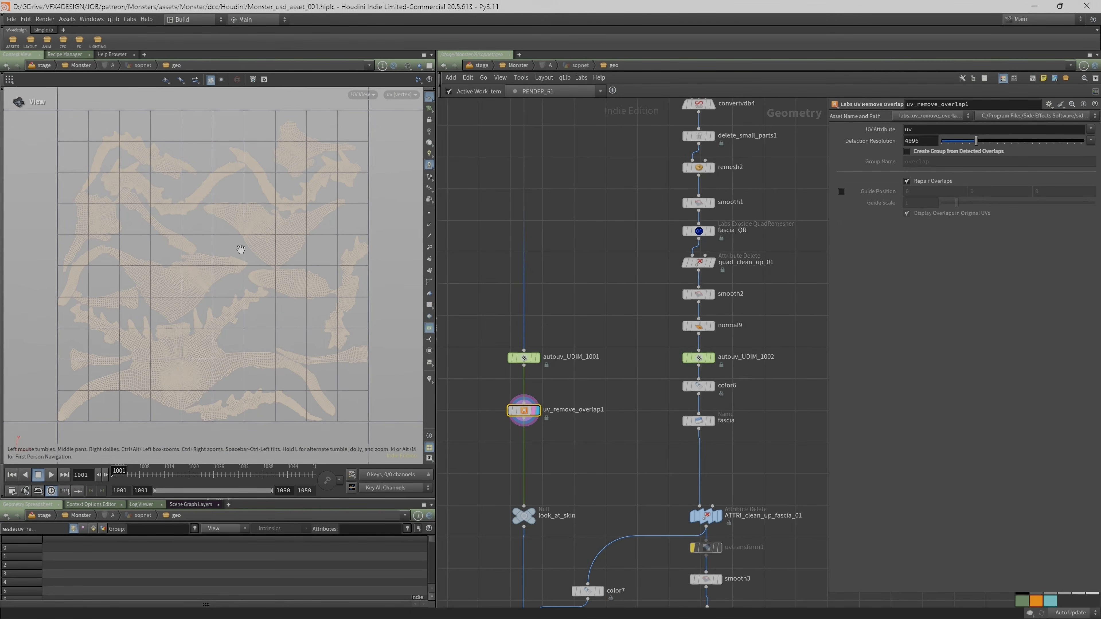
Return to the perspective view and display the fascia name node below color6.
key(space+1)
drag(254, 269, 226, 264)
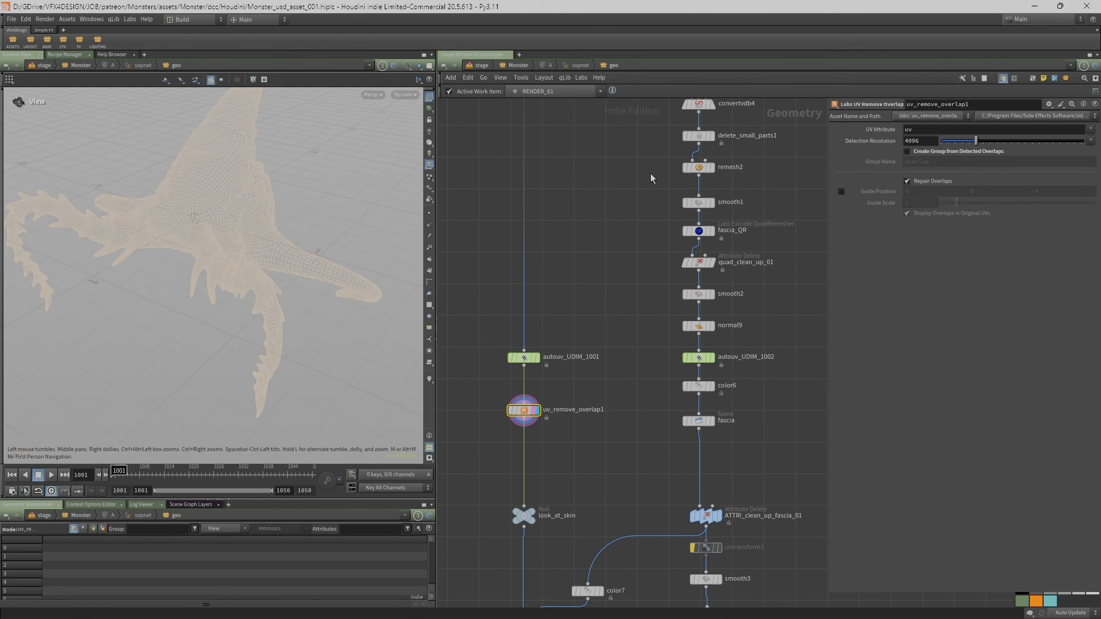
key(h)
scroll(610, 366, up, 2)
middle_drag(610, 366, 582, 131)
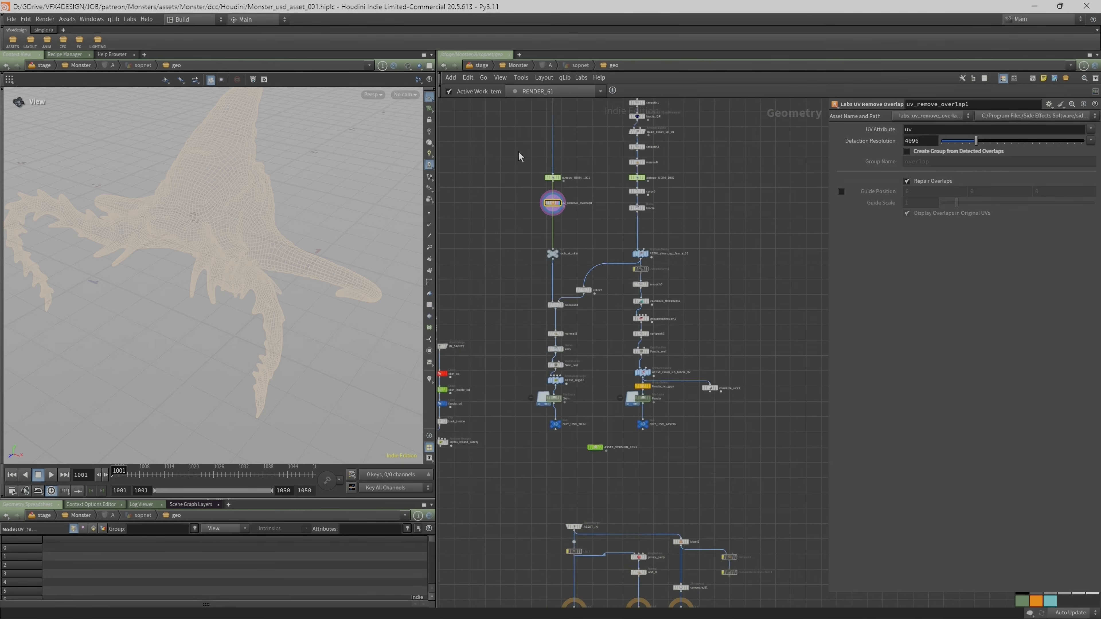
drag(143, 208, 179, 177)
scroll(586, 225, up, 3)
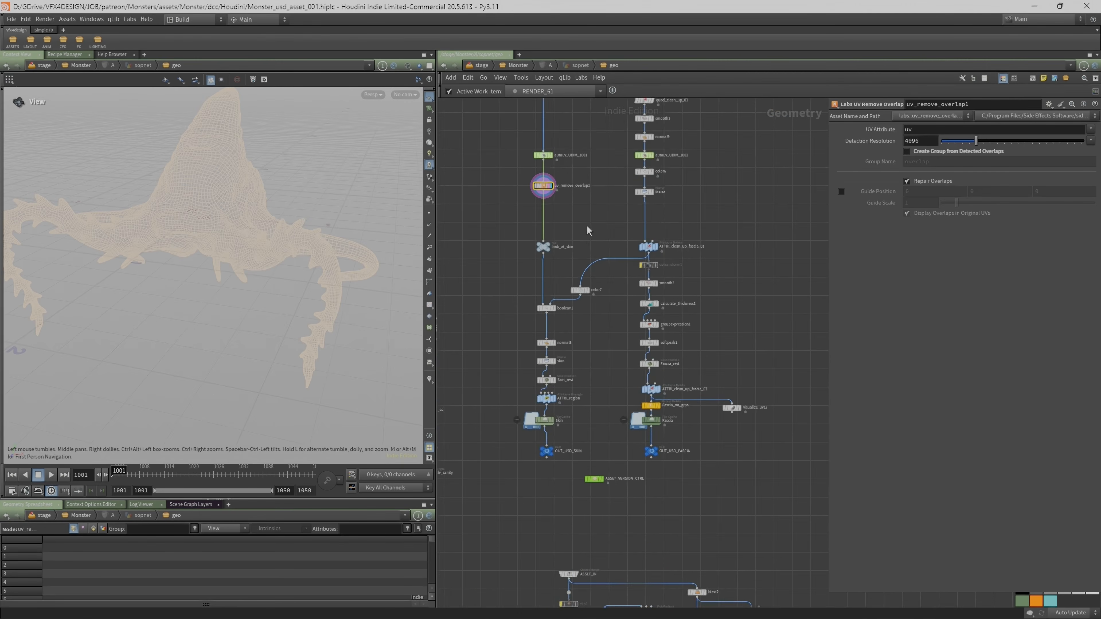
click(667, 194)
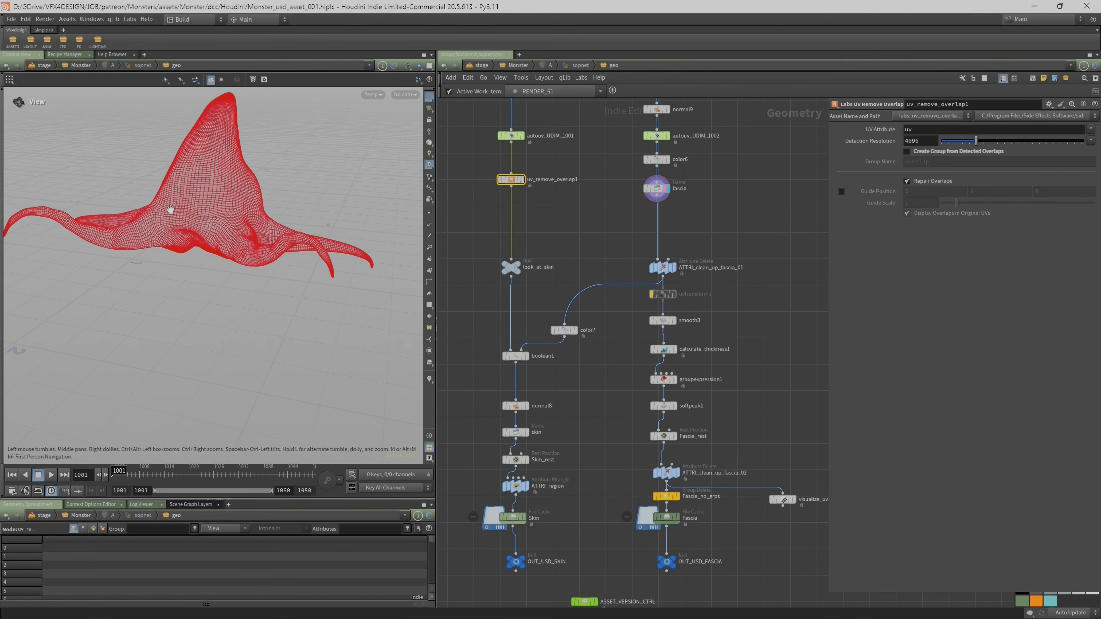
Display ATTRI_clean_up_fascia_01 with its settings open and inspect its geometry attributes and groups.
scroll(596, 264, up, 2)
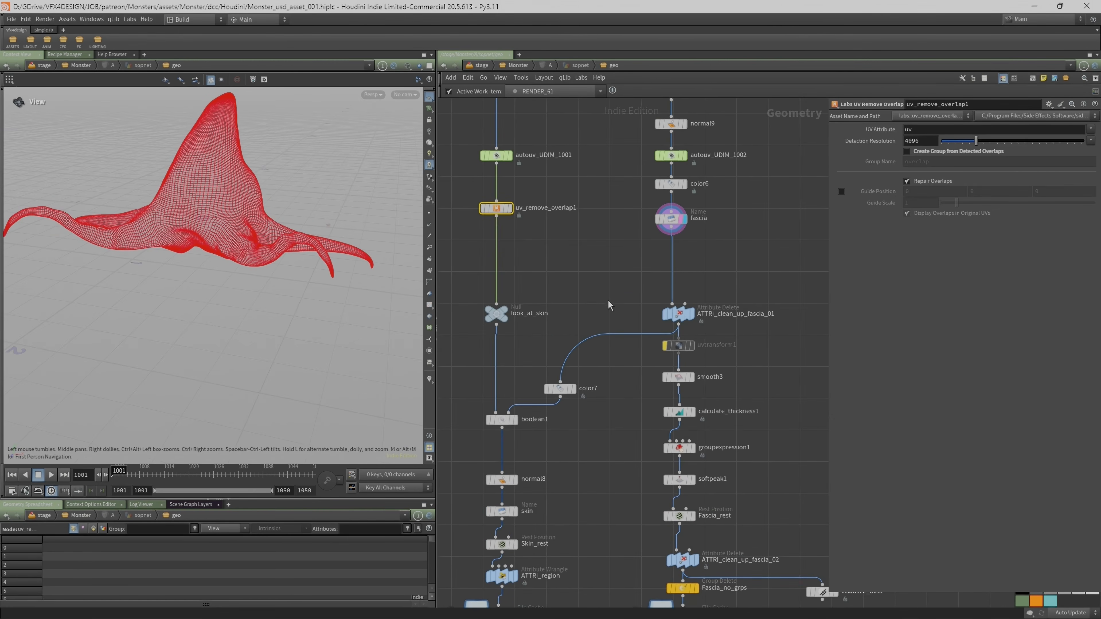
click(679, 316)
middle_click(680, 321)
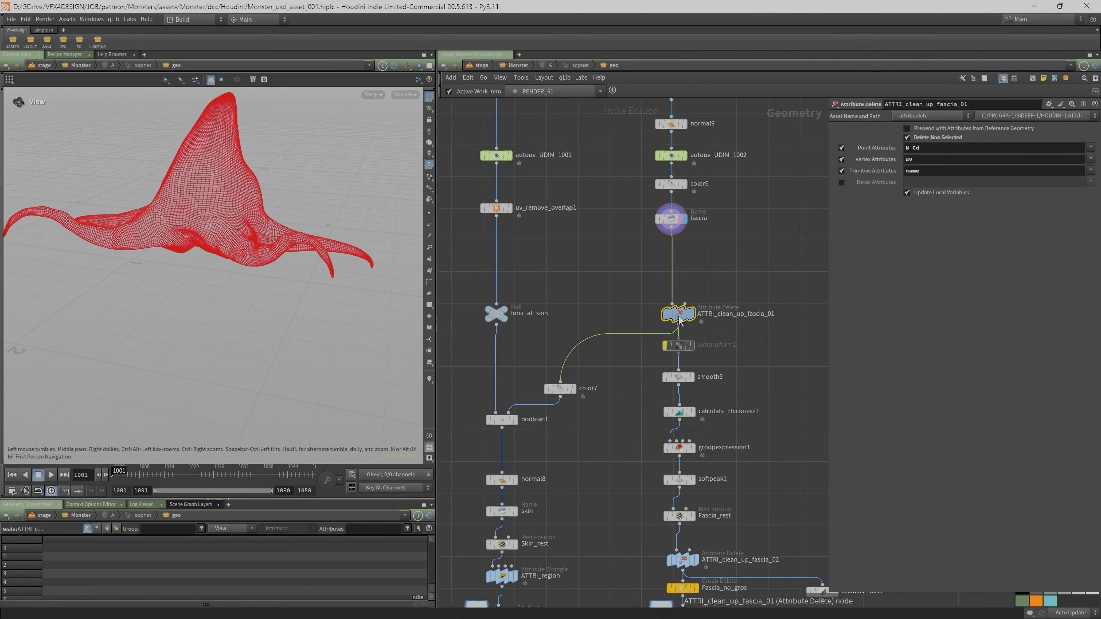
scroll(685, 319, up, 2)
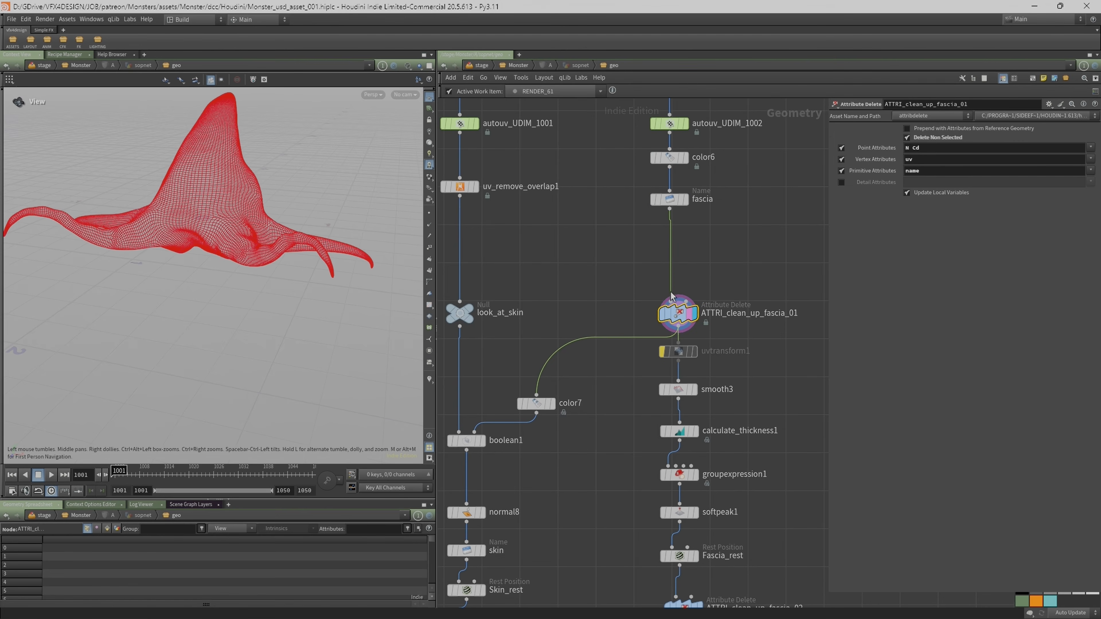
middle_click(679, 315)
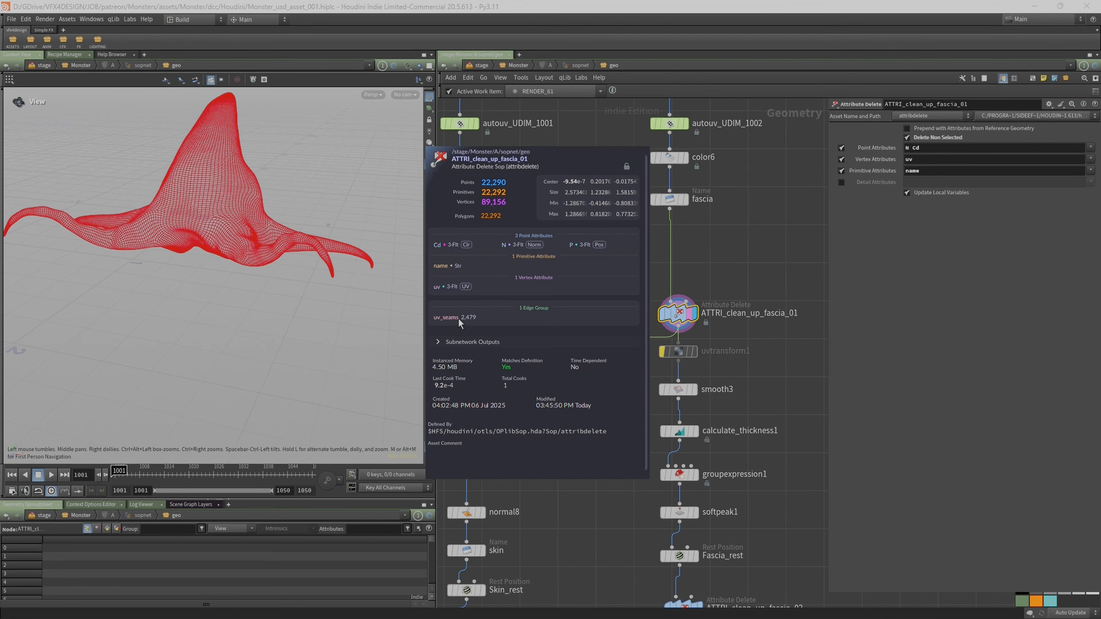
middle_drag(574, 322, 475, 316)
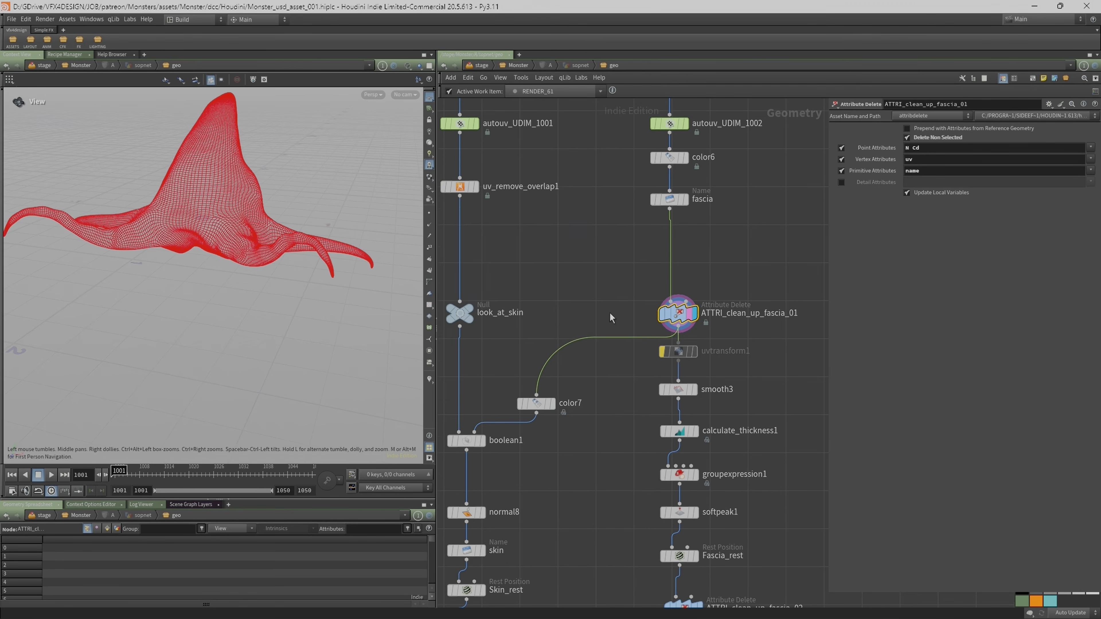
Open the smooth3 settings and inspect the geometry information of Skin_rest on the skin branch.
middle_drag(770, 396, 746, 322)
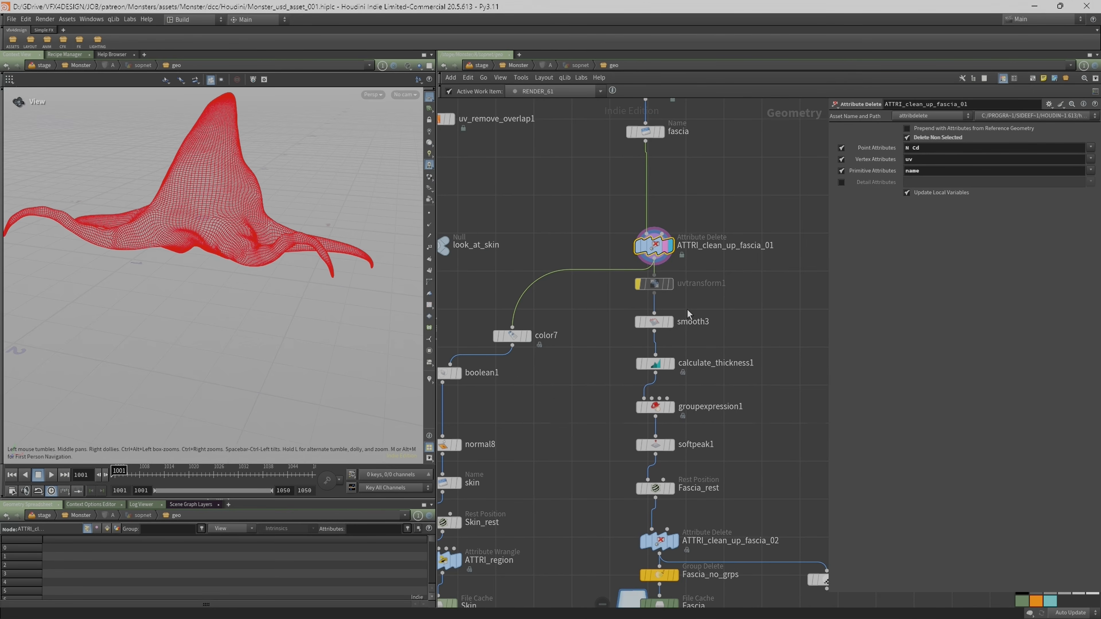
click(652, 321)
middle_drag(608, 383, 638, 327)
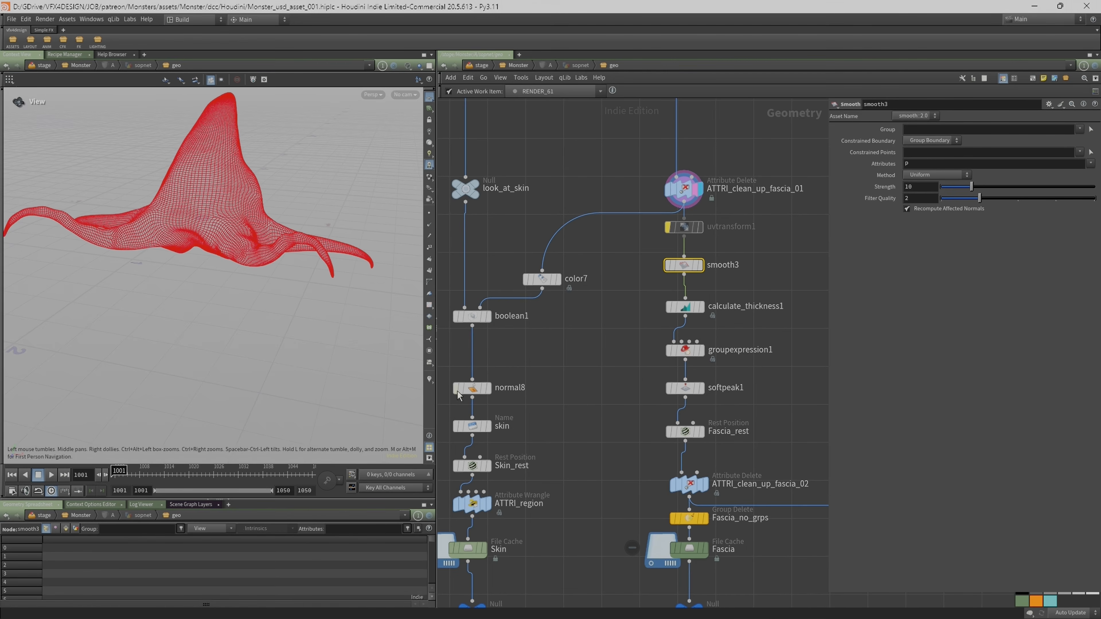
middle_click(472, 466)
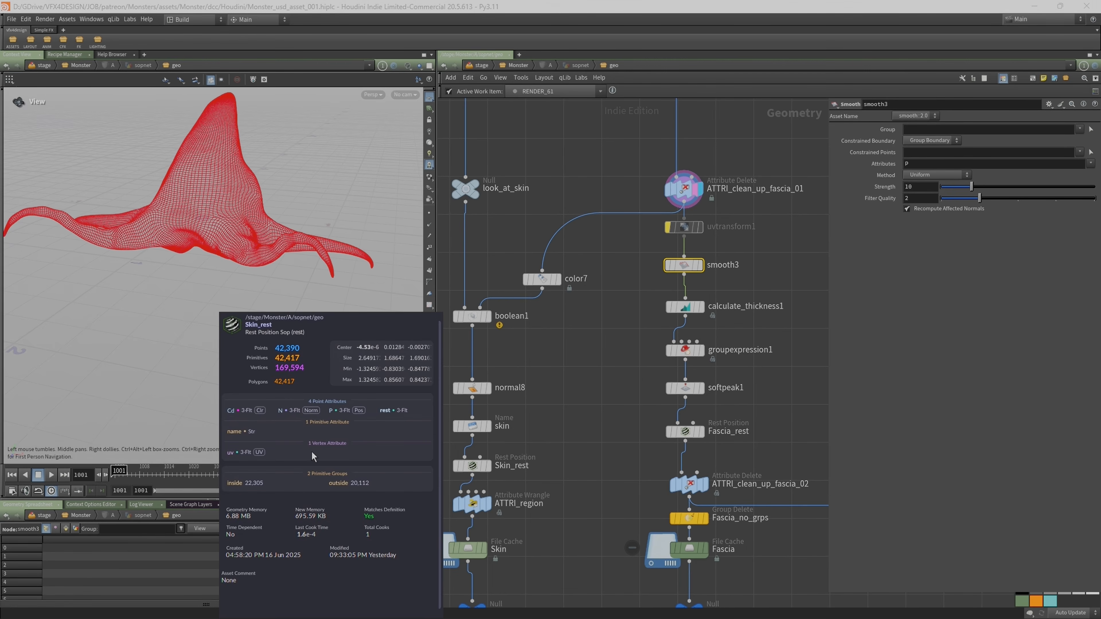
scroll(649, 268, up, 2)
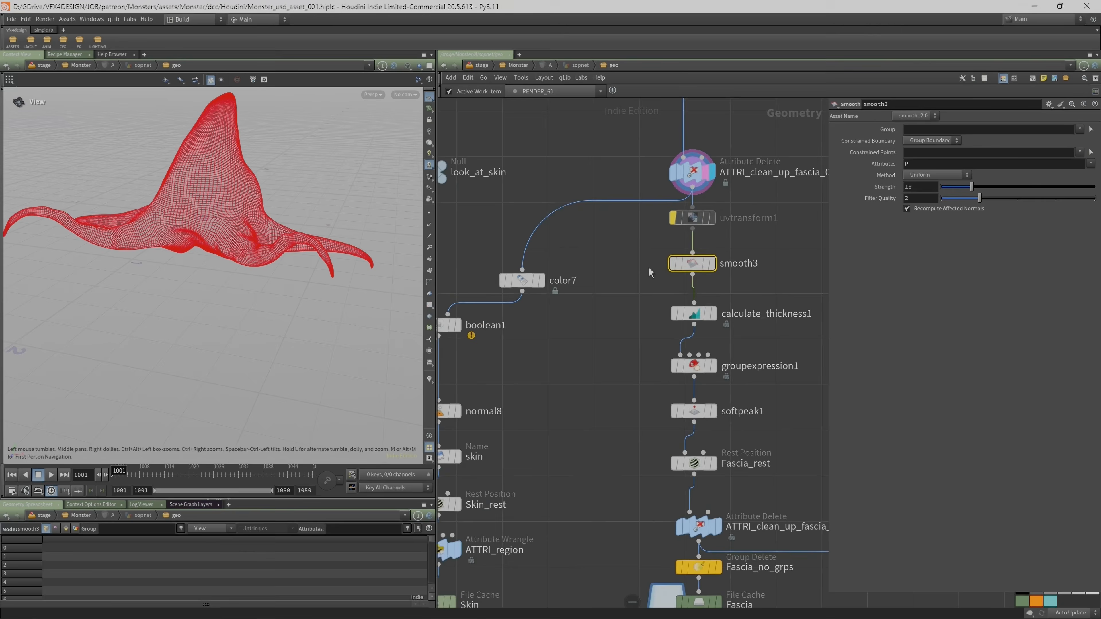
Display smooth3 and calculate_thickness1 in turn and open the Calculate Thickness settings.
mouse_move(706, 267)
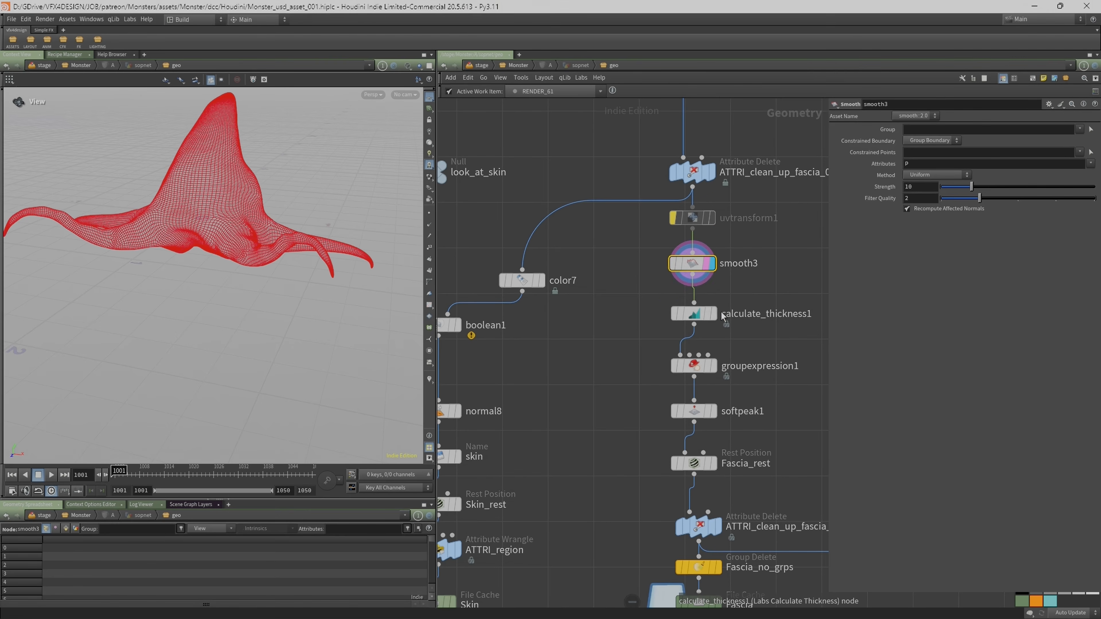
click(707, 316)
middle_drag(771, 356, 717, 317)
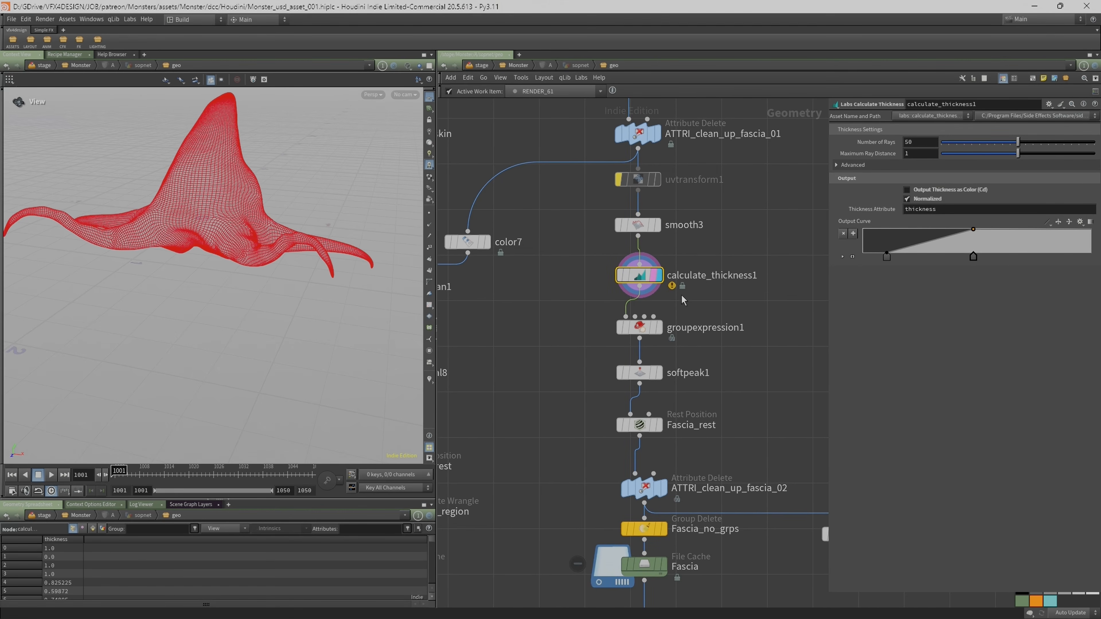
middle_drag(757, 363, 729, 379)
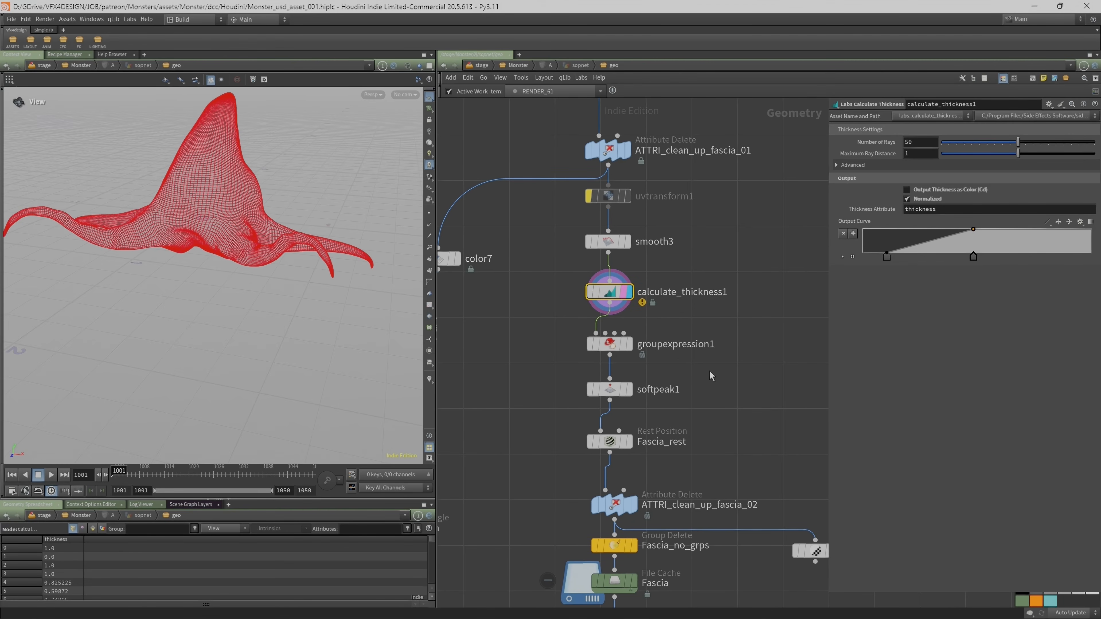
Insert a Normal node between smooth3 and calculate_thickness1, moving calculate_thickness1 down to make room.
drag(619, 299, 619, 309)
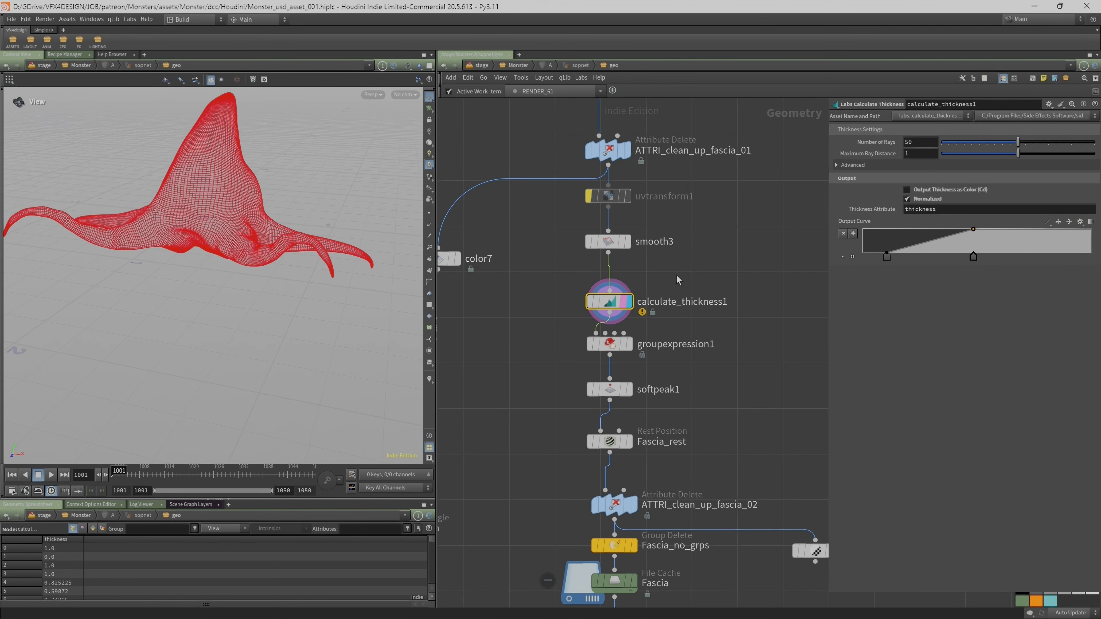
key(Tab)
text(no)
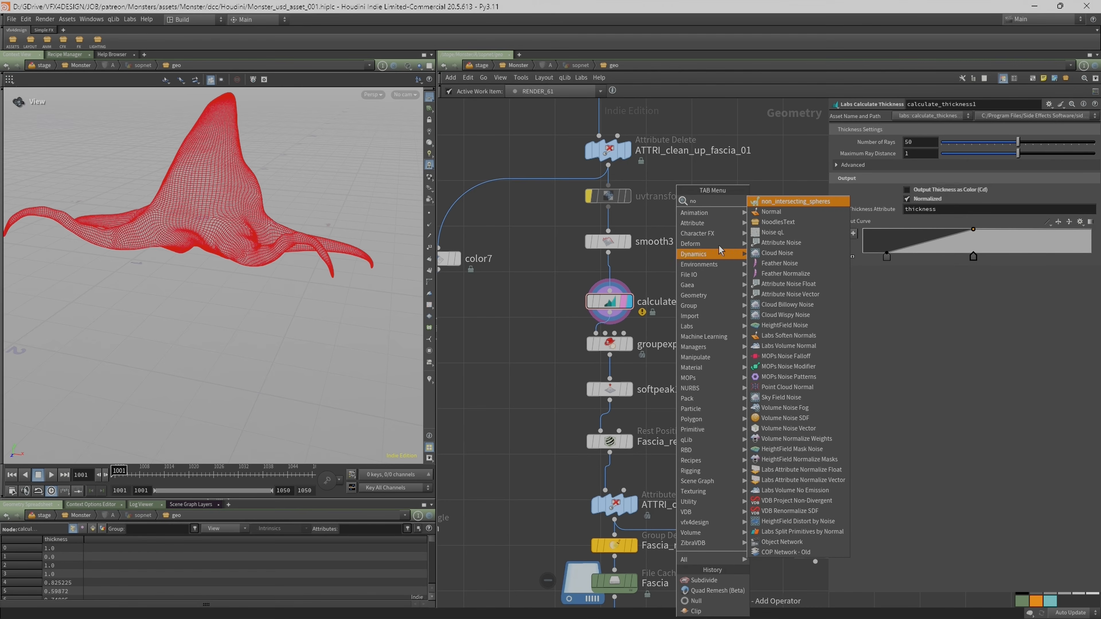
click(771, 212)
click(609, 272)
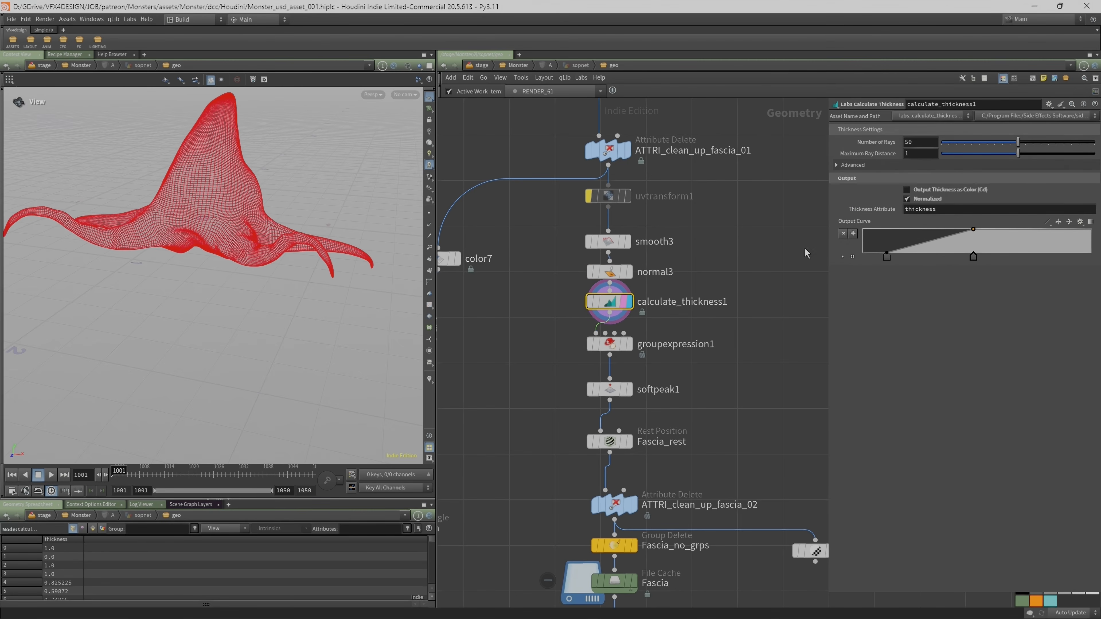
Display groupexpression1 and examine which points of the fascia body and tentacles belong to the nopeak group.
click(609, 302)
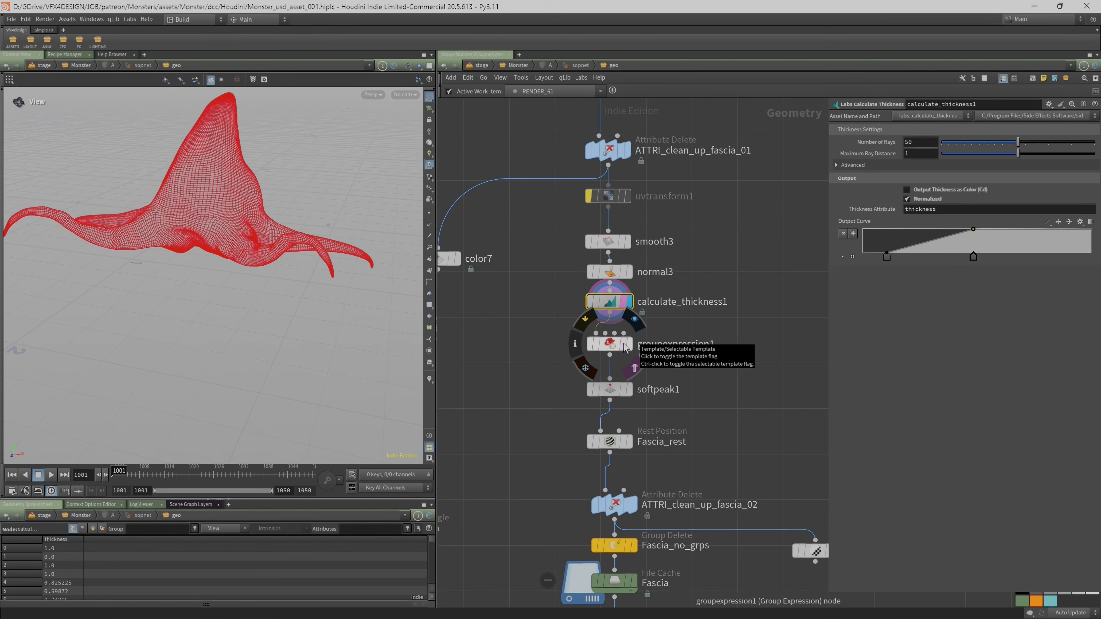
click(613, 346)
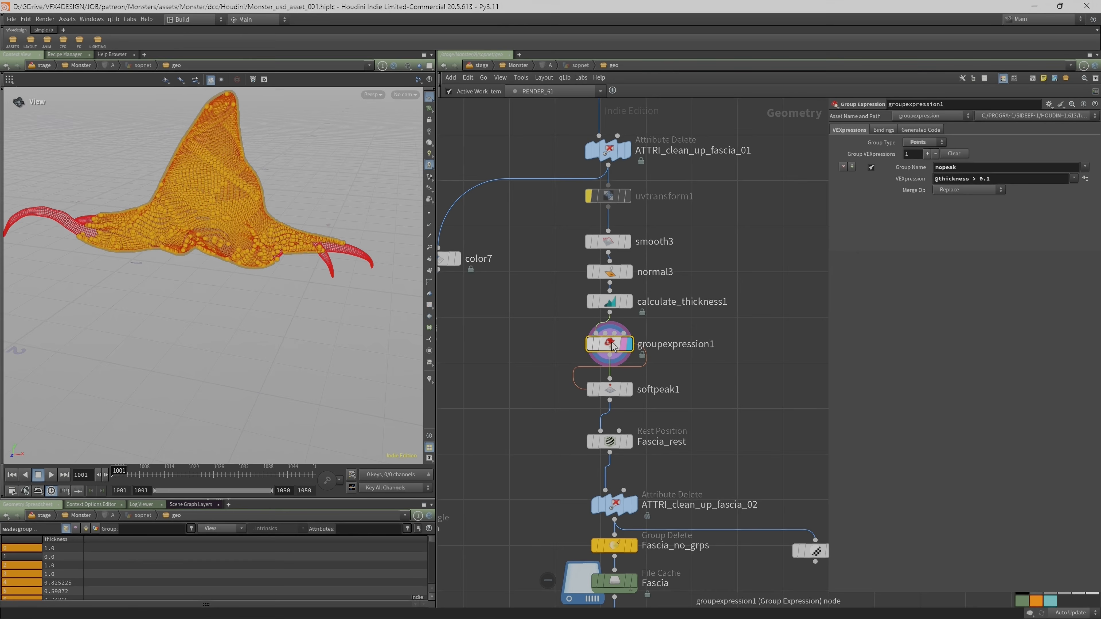
drag(262, 194, 267, 295)
drag(266, 307, 263, 322)
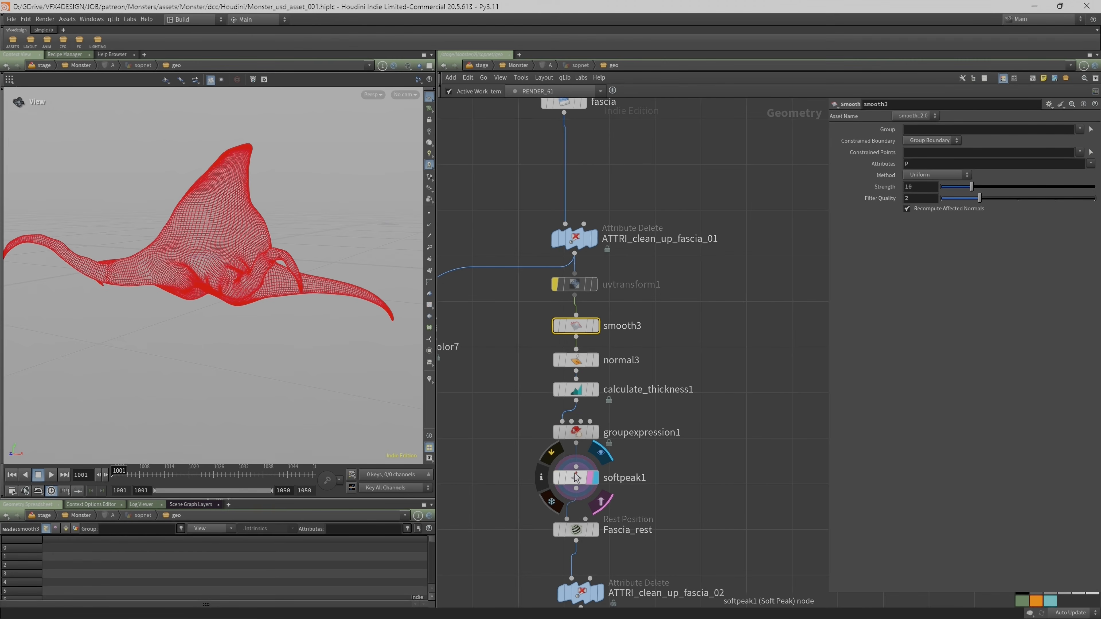
Display Fascia_rest below softpeak1 and reopen the groupexpression1 settings to review the nopeak expression.
mouse_move(552, 450)
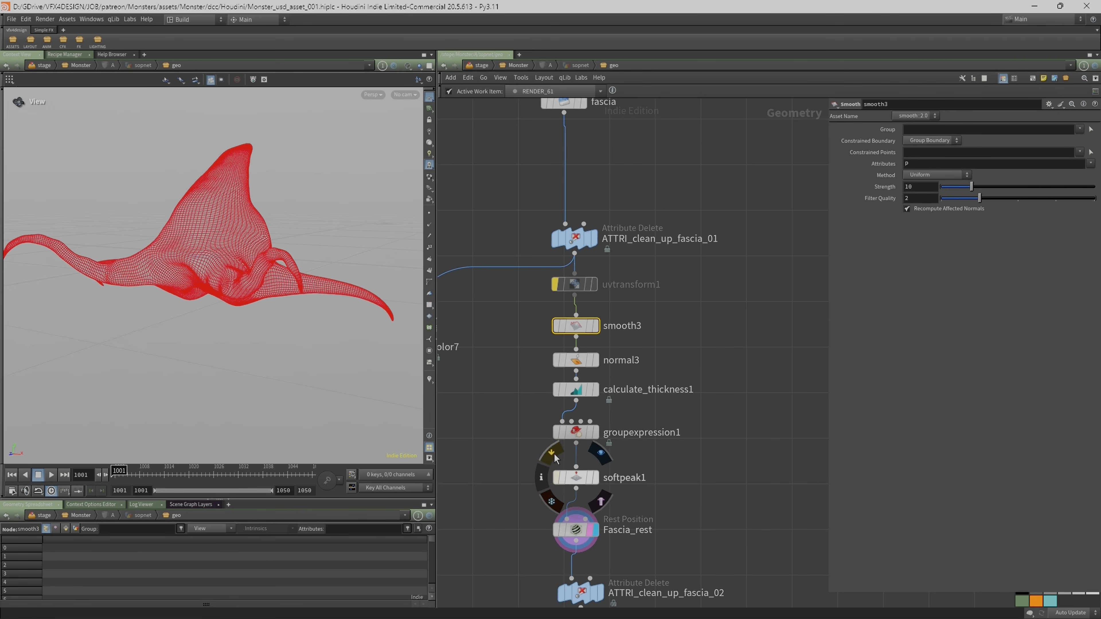
click(576, 390)
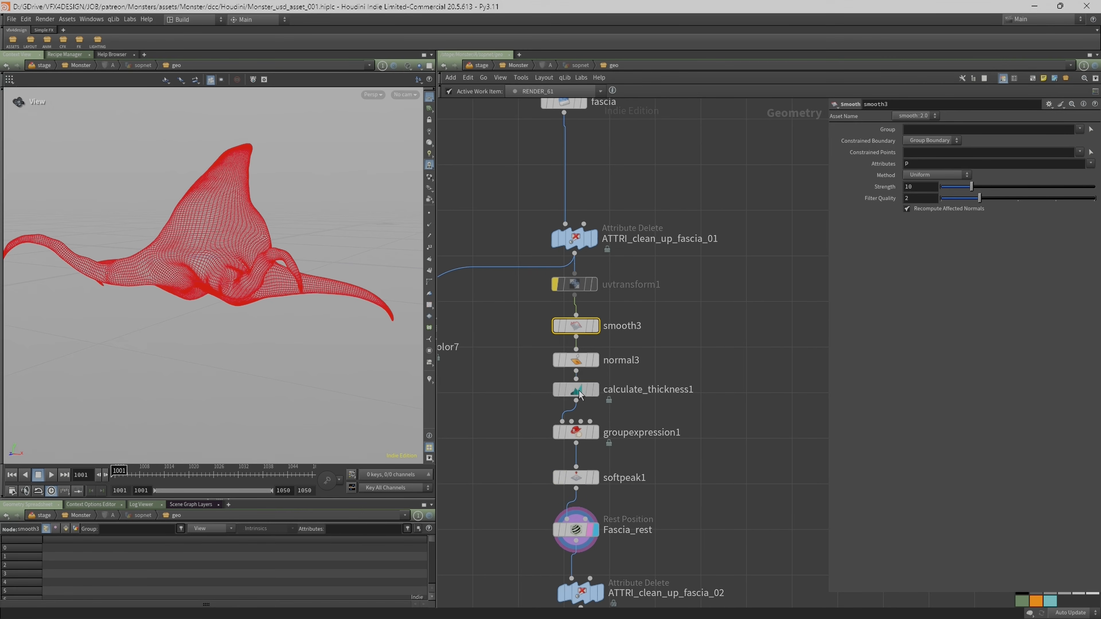
click(577, 433)
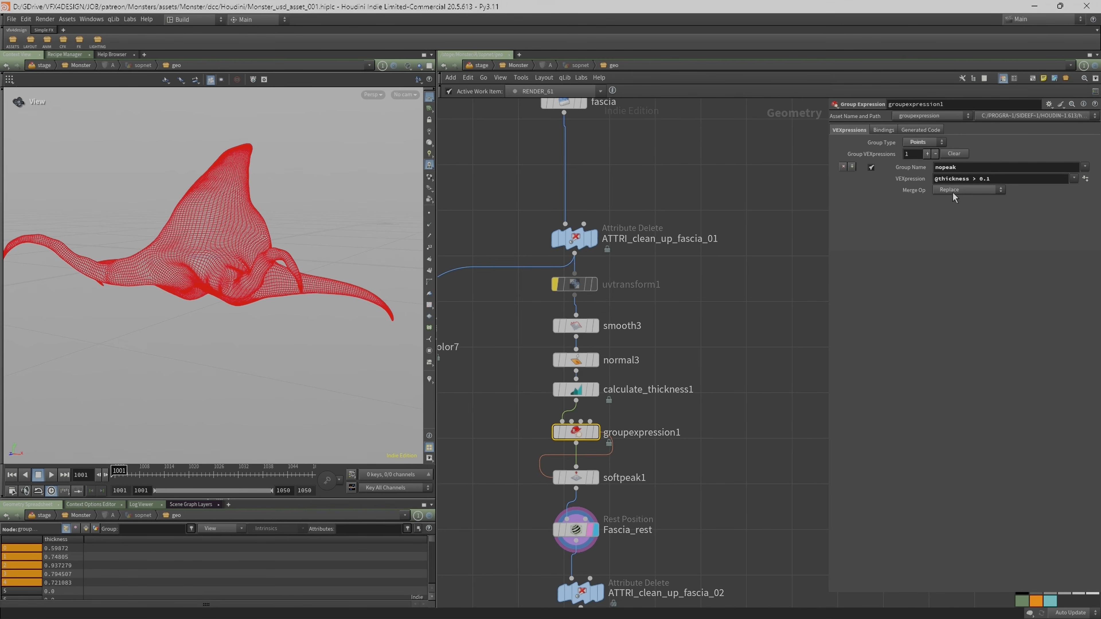
Open the softpeak1 settings and examine the fascia's tentacles up close and as a whole.
click(578, 478)
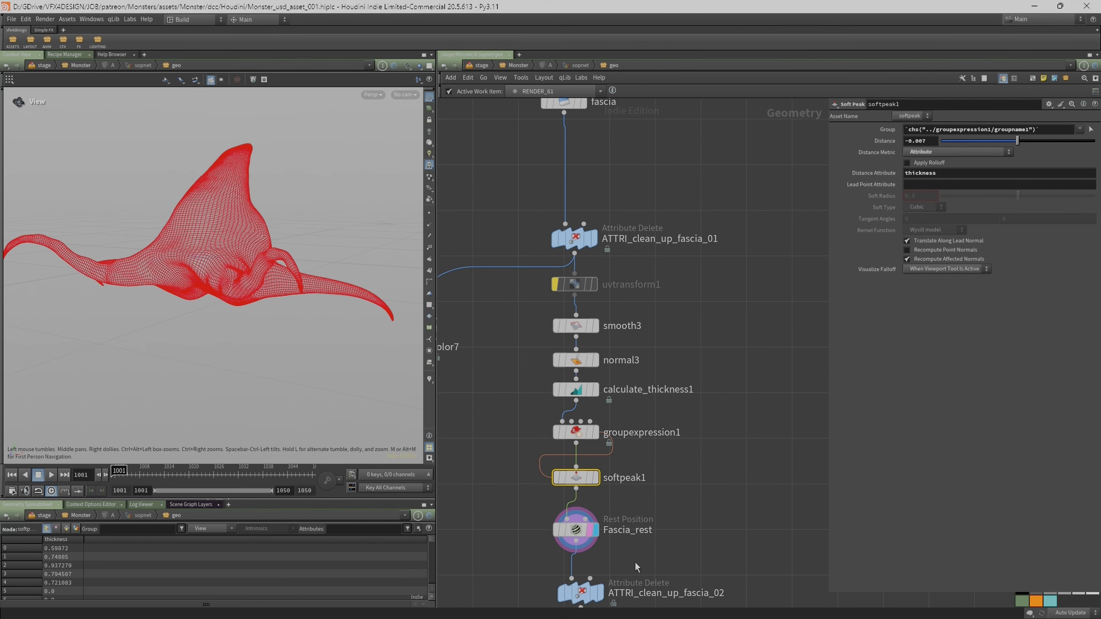
middle_drag(670, 499, 674, 420)
scroll(270, 278, up, 3)
drag(321, 269, 301, 220)
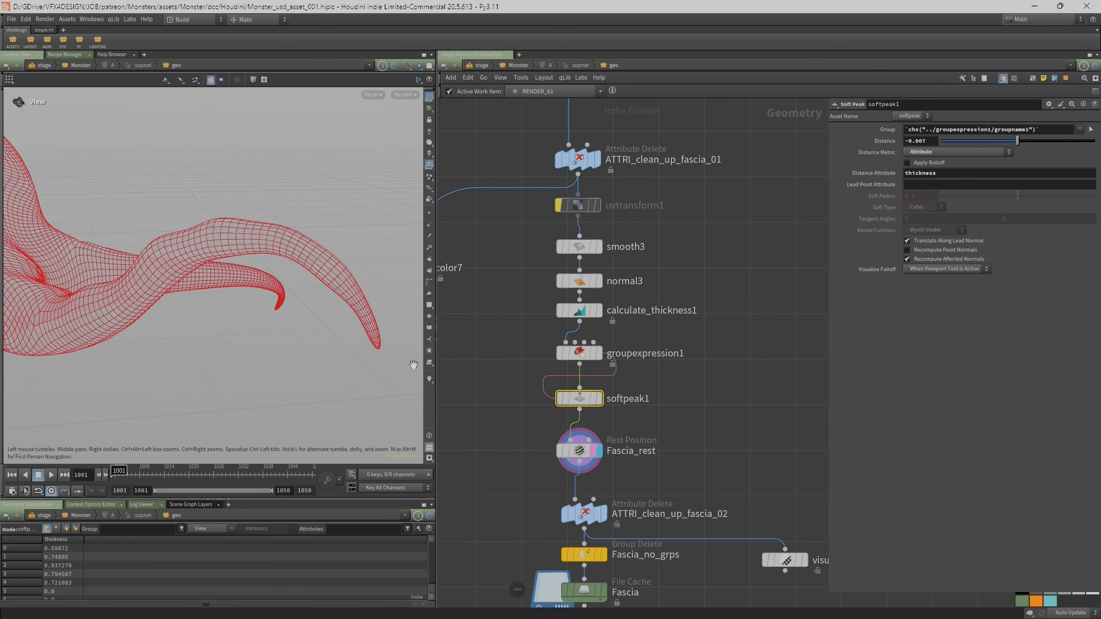
drag(364, 345, 238, 272)
key(space+g)
scroll(566, 305, down, 4)
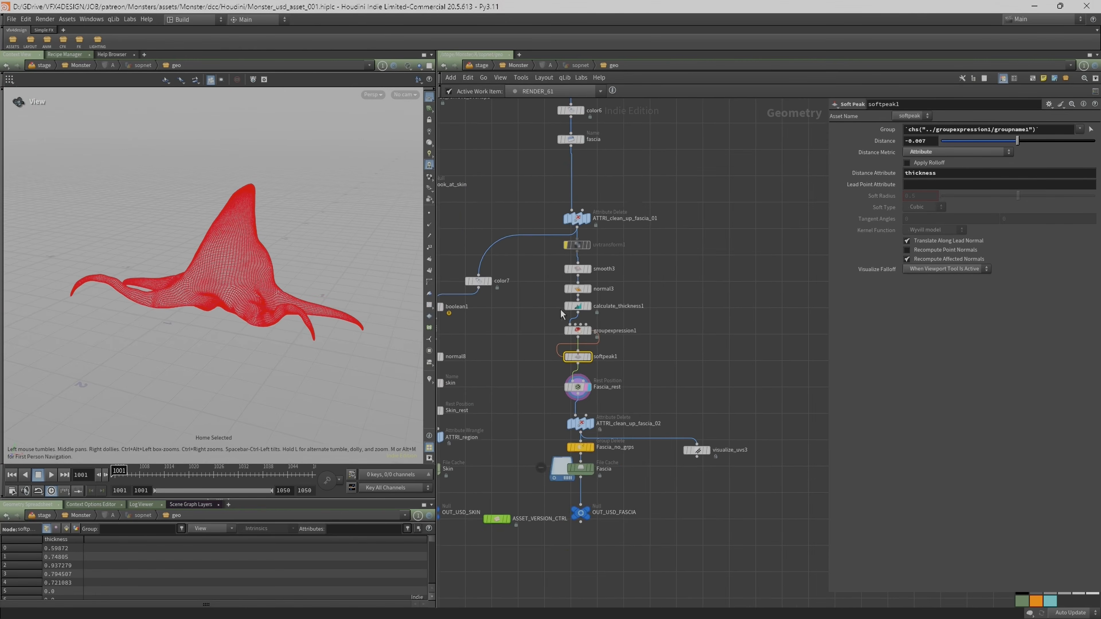
Display the Fascia file cache and save its geometry to disk.
scroll(539, 181, down, 4)
scroll(545, 313, up, 4)
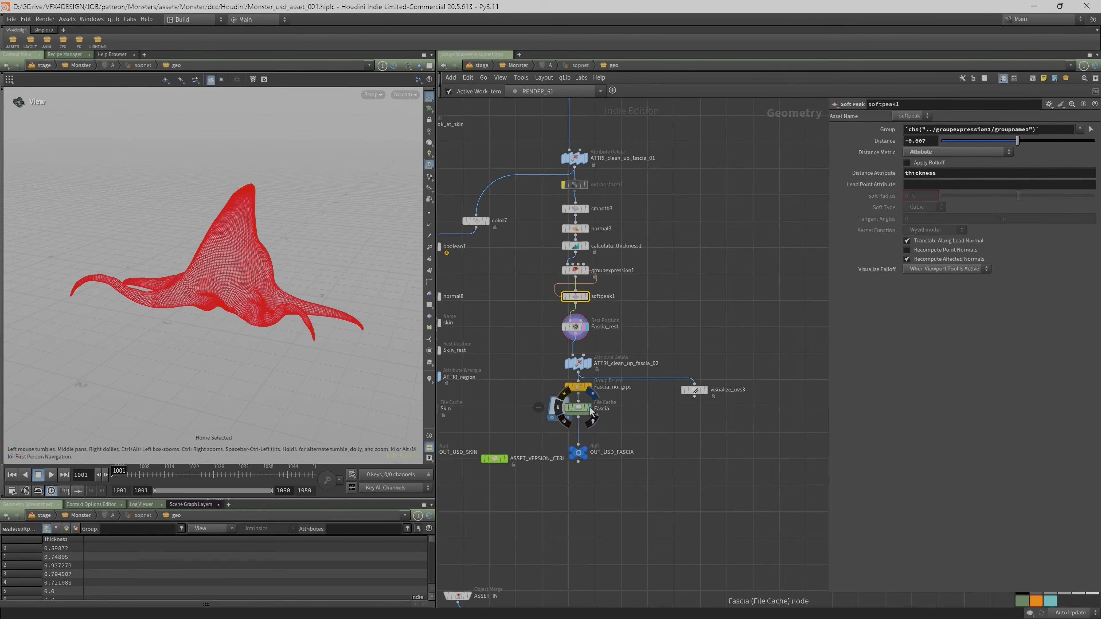
click(580, 409)
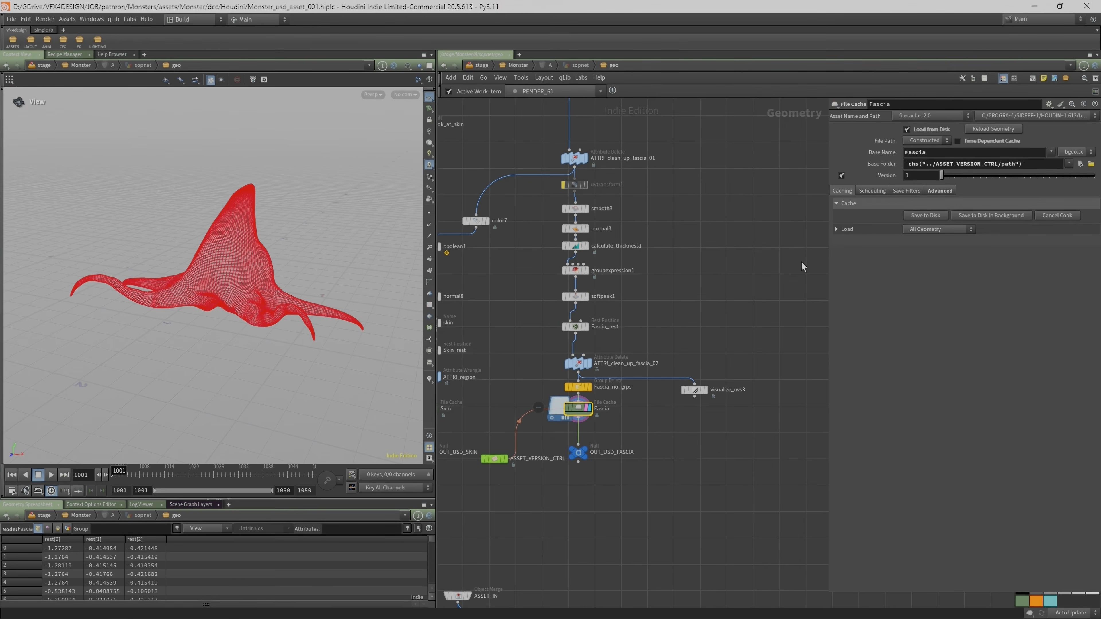
click(937, 215)
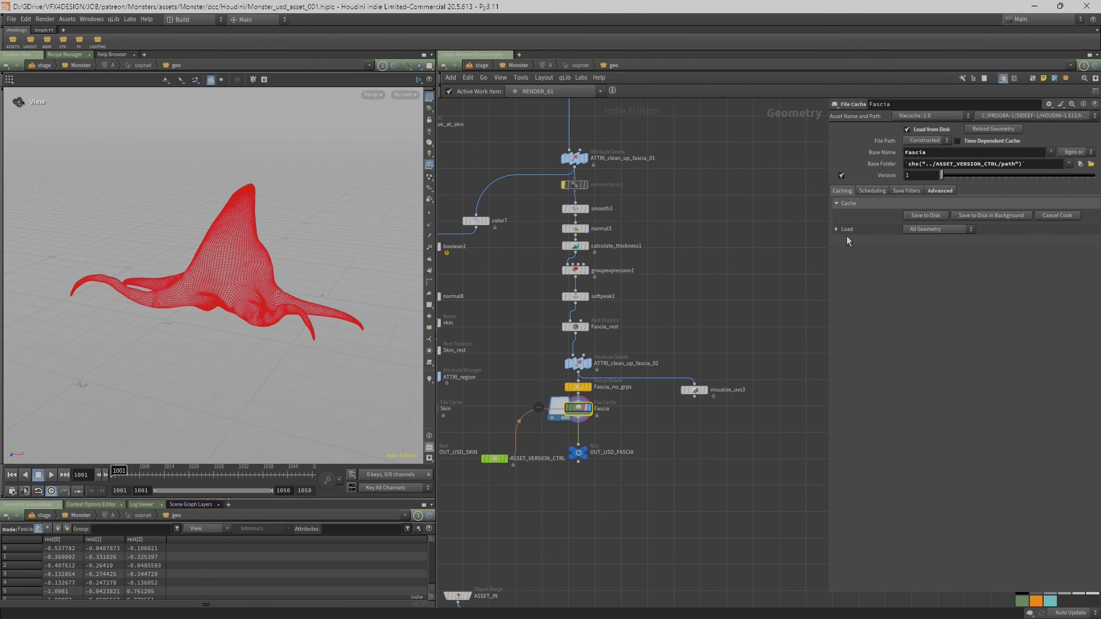
Display ATTRI_region in the skin chain and save the Skin file cache to disk.
middle_drag(508, 384, 613, 376)
scroll(617, 376, up, 1)
click(527, 369)
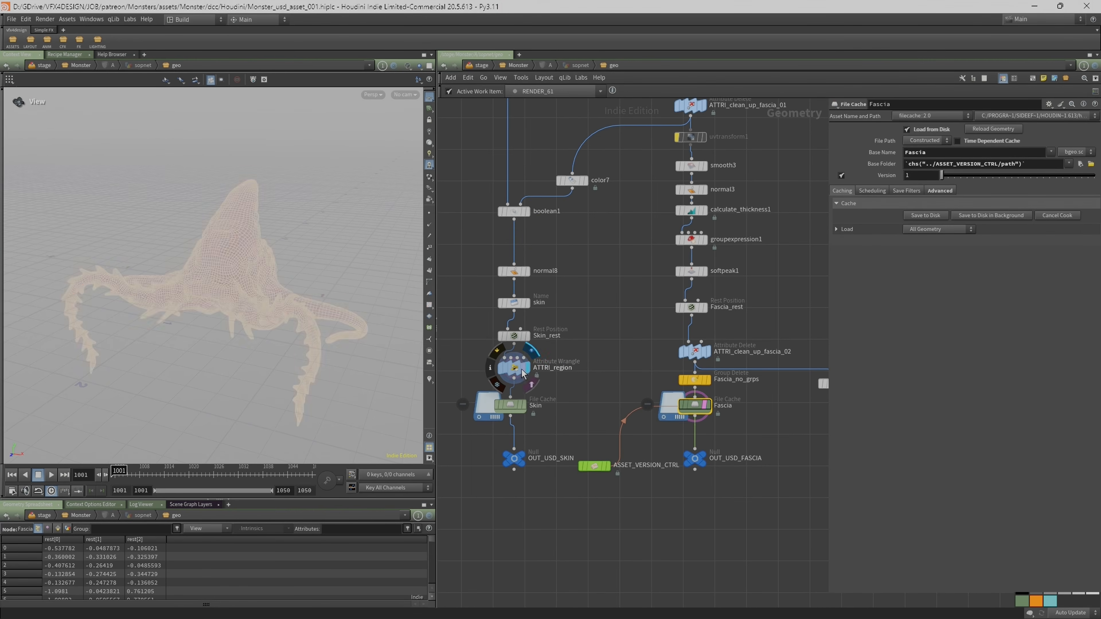
click(511, 411)
click(943, 215)
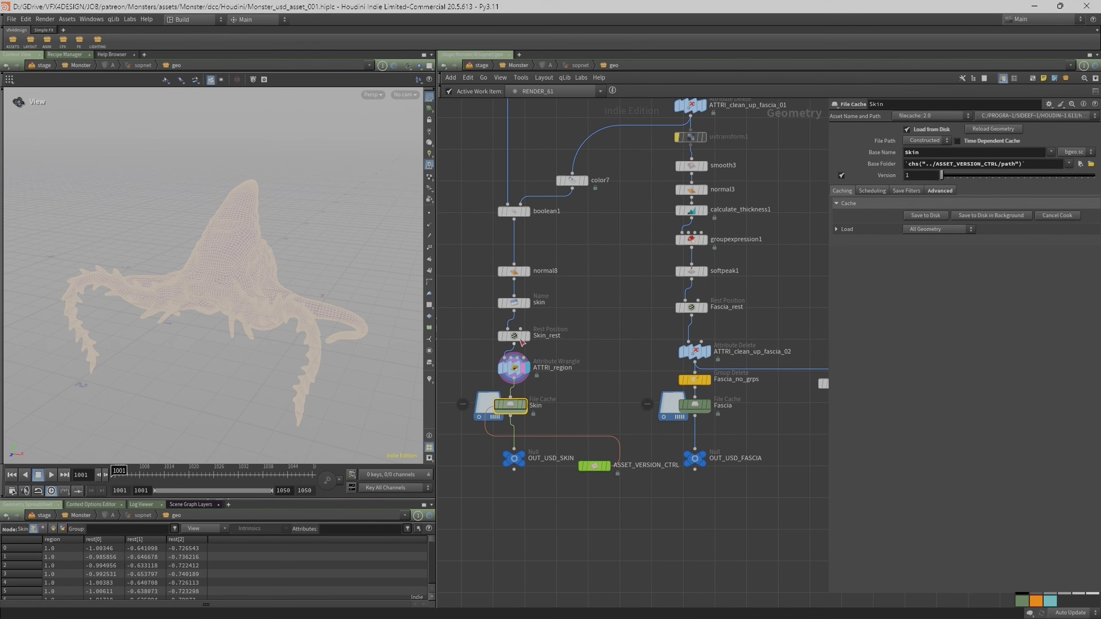
Open the boolean1 settings to review how the fascia is subtracted from the skin.
scroll(570, 300, down, 3)
scroll(570, 279, up, 2)
scroll(605, 364, down, 3)
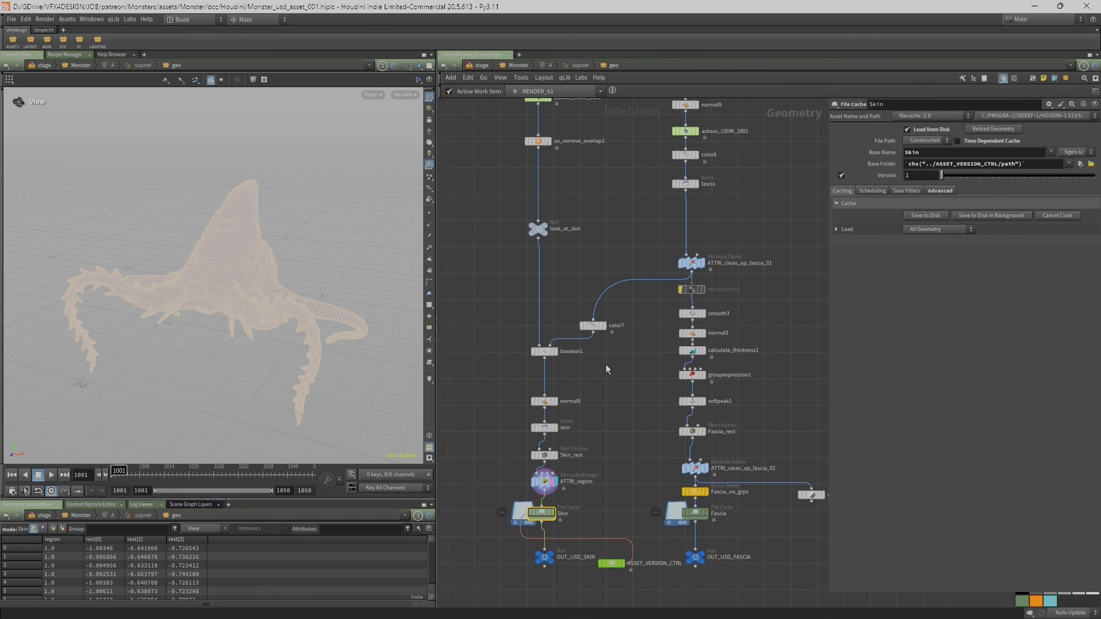
scroll(540, 347, up, 4)
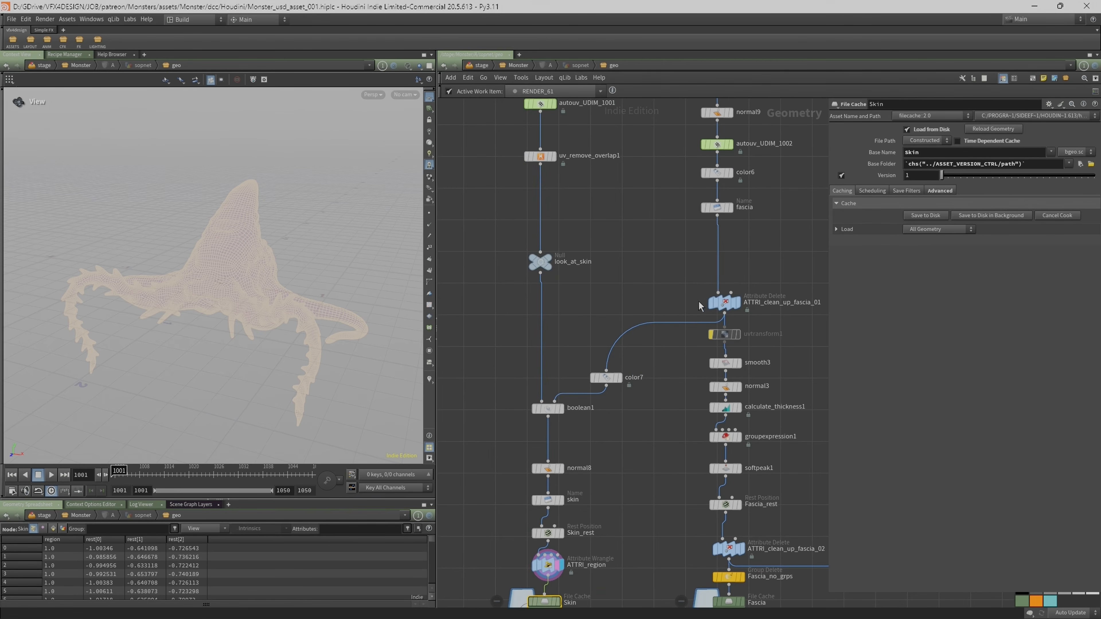
middle_drag(601, 450, 605, 370)
scroll(604, 368, up, 3)
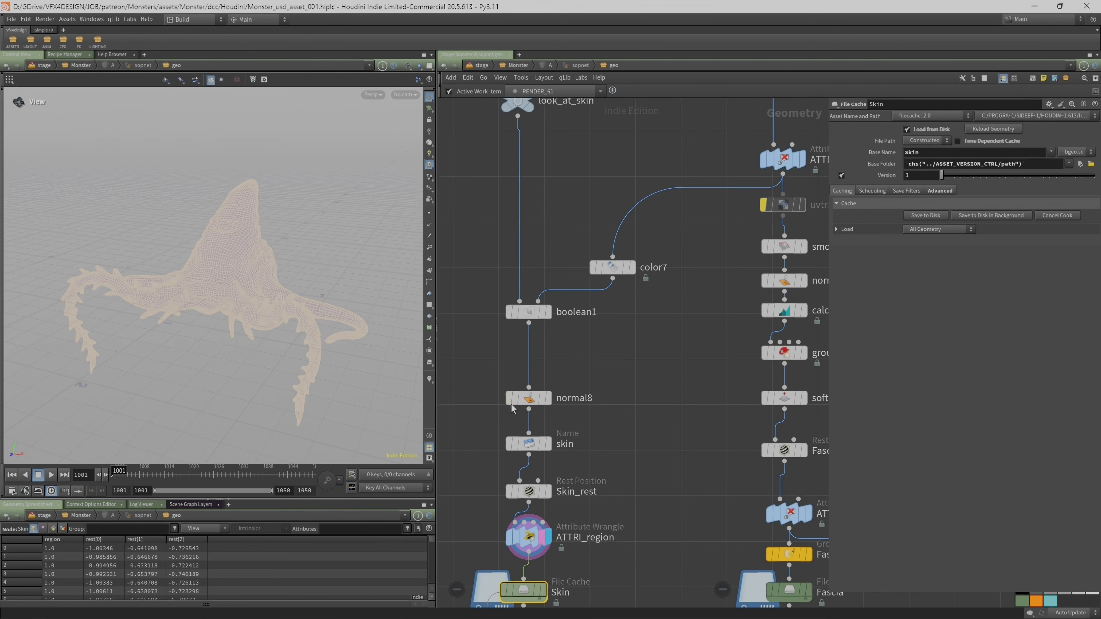
click(528, 312)
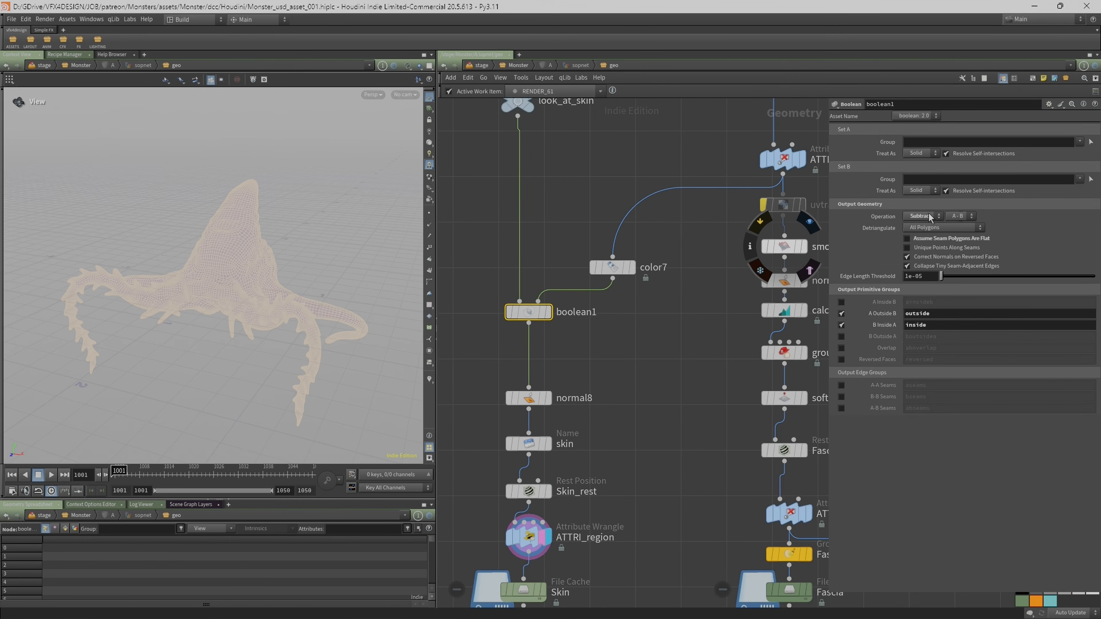
Examine the skin in 3D and in the UV view, comparing the two tiles, and return to perspective.
drag(236, 268, 204, 268)
right_drag(203, 268, 277, 243)
drag(199, 260, 238, 258)
key(space+5)
right_drag(238, 257, 155, 279)
middle_drag(260, 277, 201, 280)
right_drag(258, 284, 246, 286)
middle_drag(245, 286, 190, 293)
right_drag(190, 293, 217, 269)
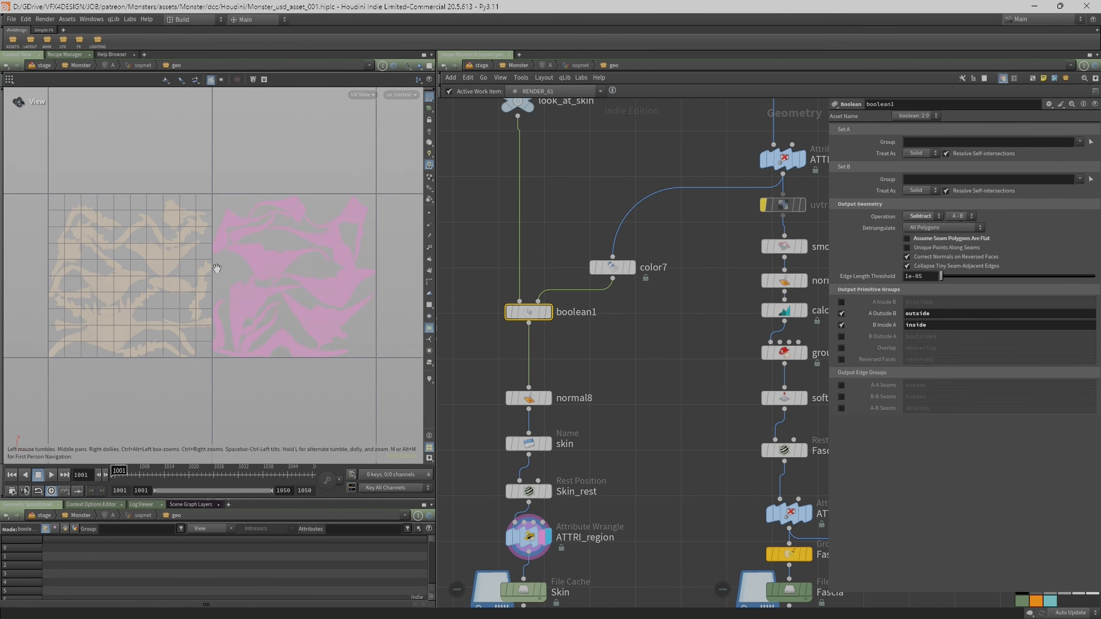
key(space+1)
drag(196, 273, 221, 261)
right_drag(221, 261, 84, 305)
Reopen the Skin file cache settings to review its base folder and version.
middle_drag(657, 524, 649, 479)
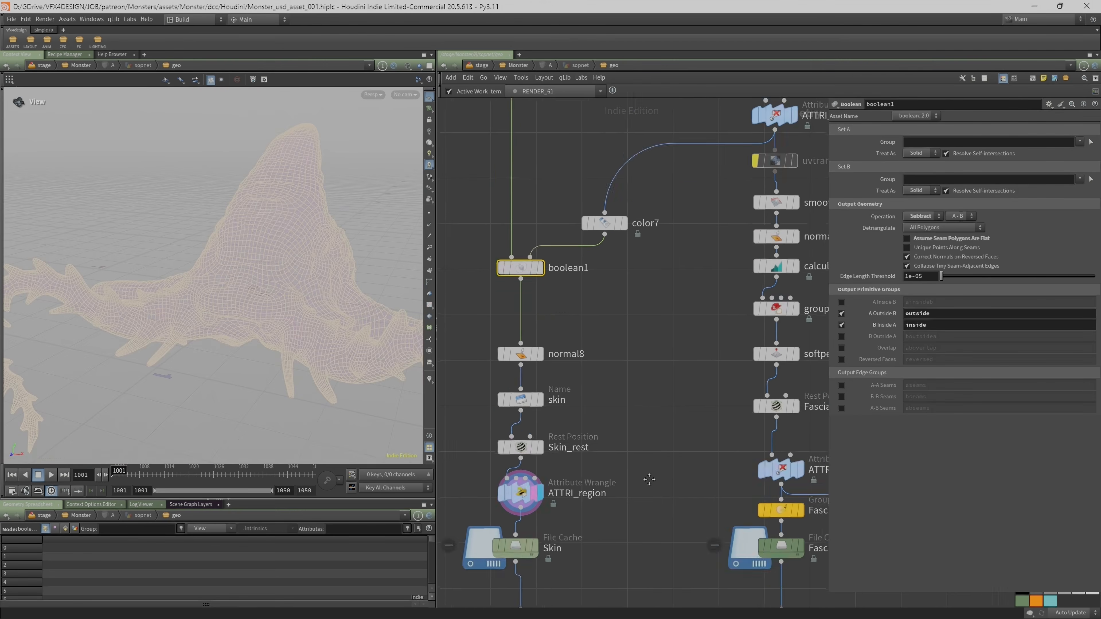
scroll(649, 479, down, 3)
click(545, 446)
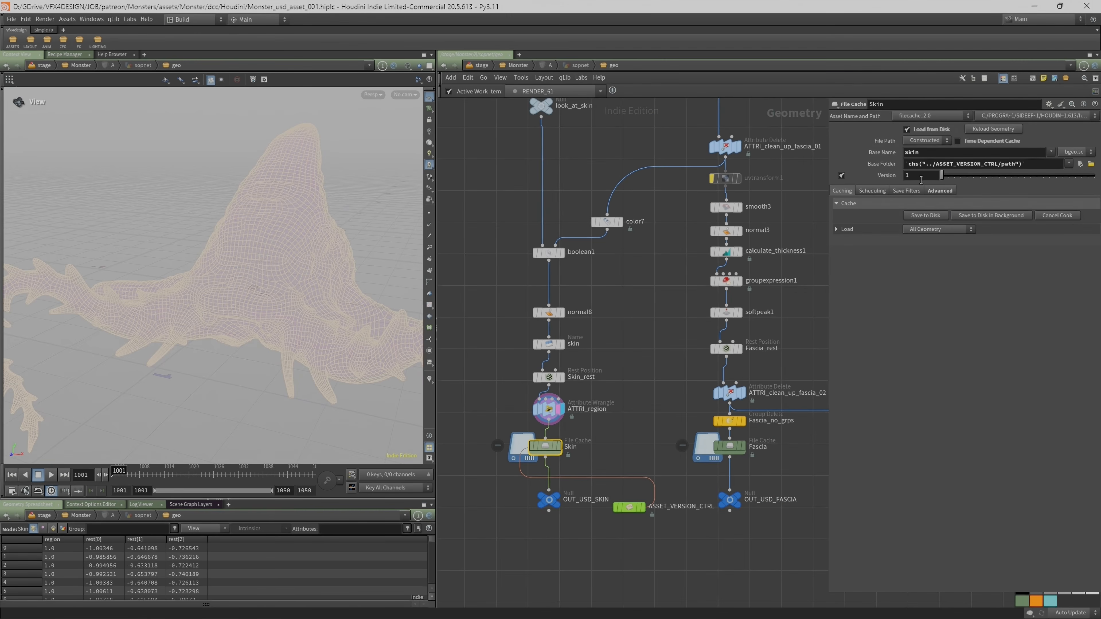
Review the IN_SANITY object merge's inputs and display its merged skin and fascia as shaded geometry.
scroll(593, 398, down, 4)
middle_drag(580, 493, 647, 389)
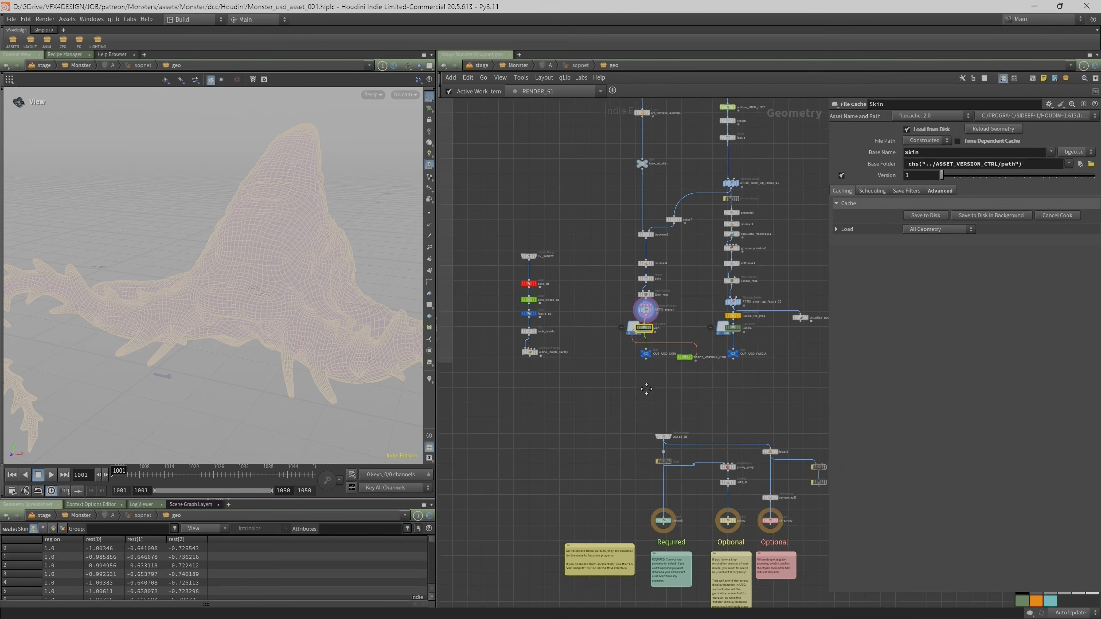
scroll(631, 392, up, 2)
middle_drag(571, 333, 658, 393)
scroll(658, 394, up, 2)
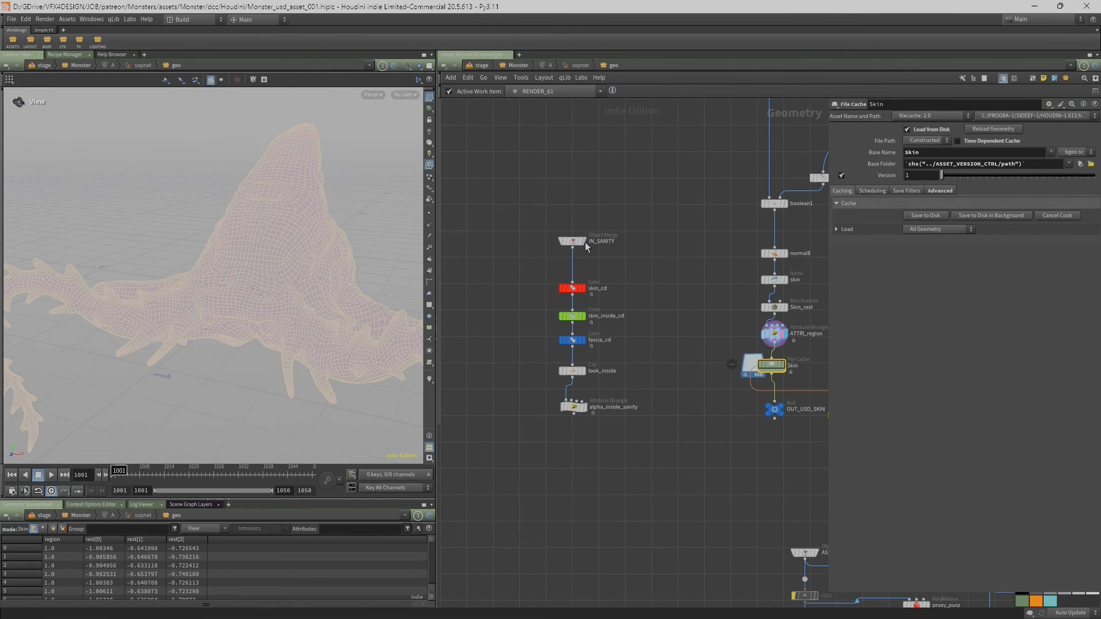
click(582, 241)
middle_drag(680, 304, 560, 308)
scroll(560, 313, down, 2)
middle_drag(626, 406, 652, 440)
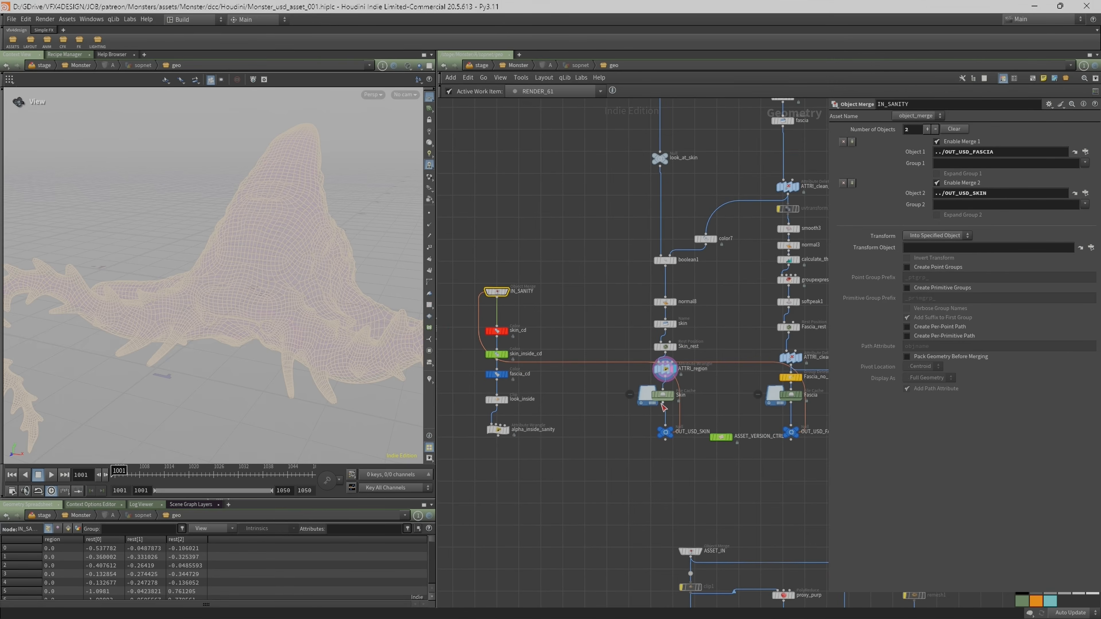
click(506, 291)
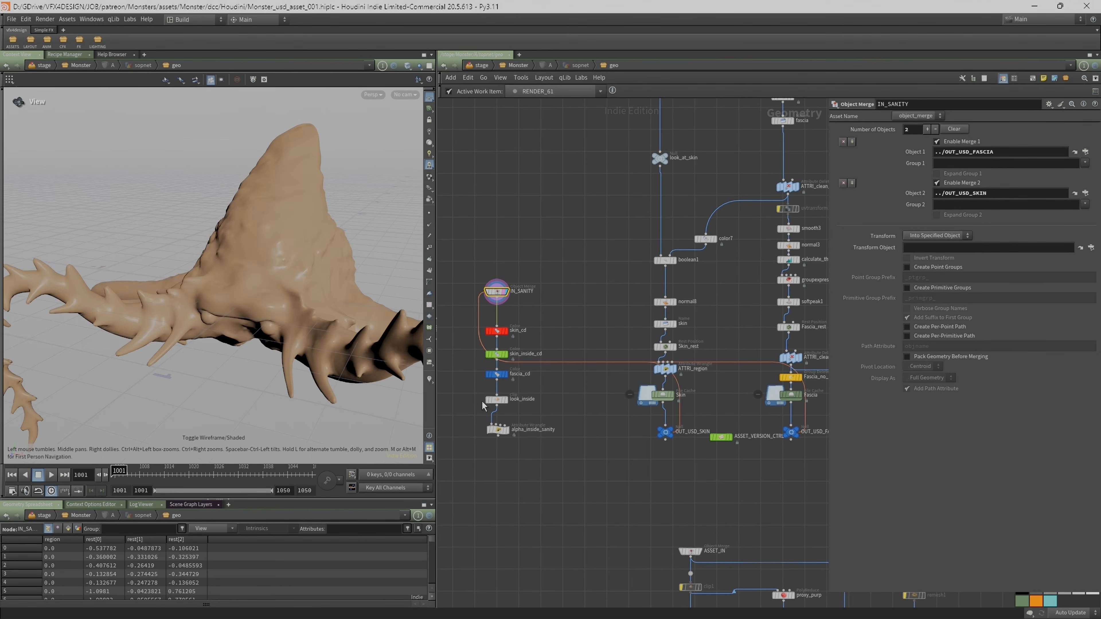
Review the color settings of skin_cd and skin_inside_cd in turn.
scroll(503, 338, up, 1)
click(497, 331)
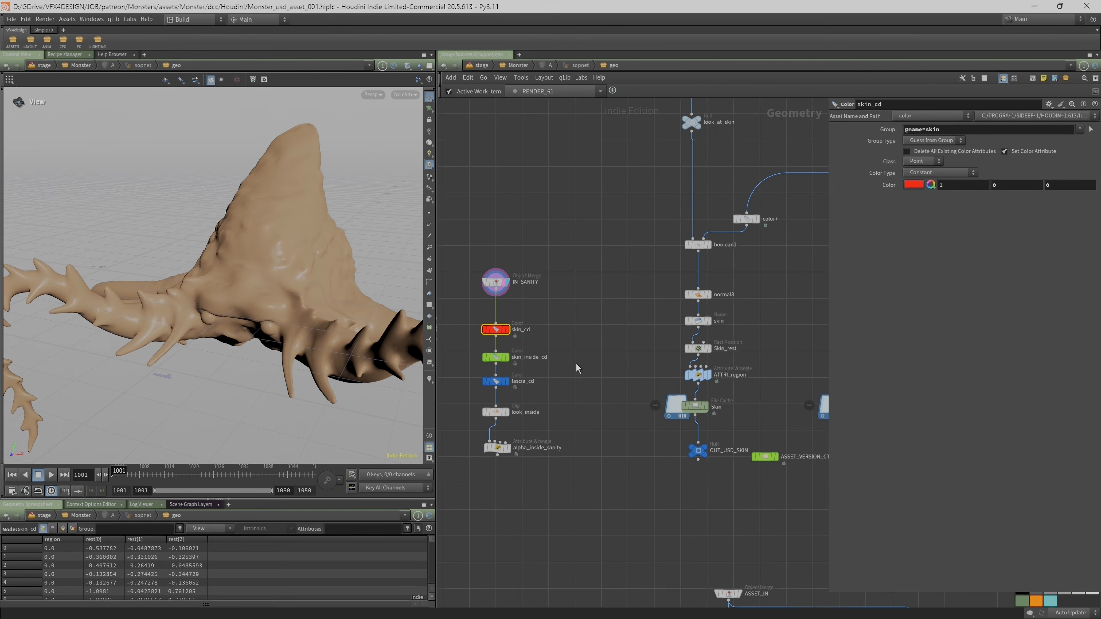
click(496, 357)
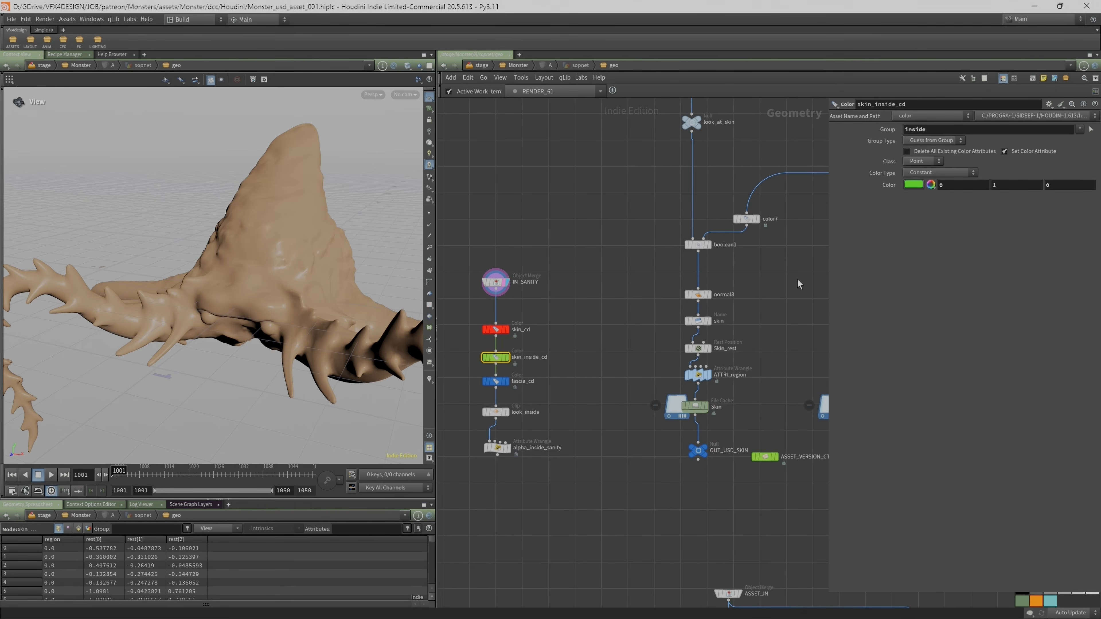
Open boolean1 and check its node info for the inside and outside primitive groups.
click(705, 246)
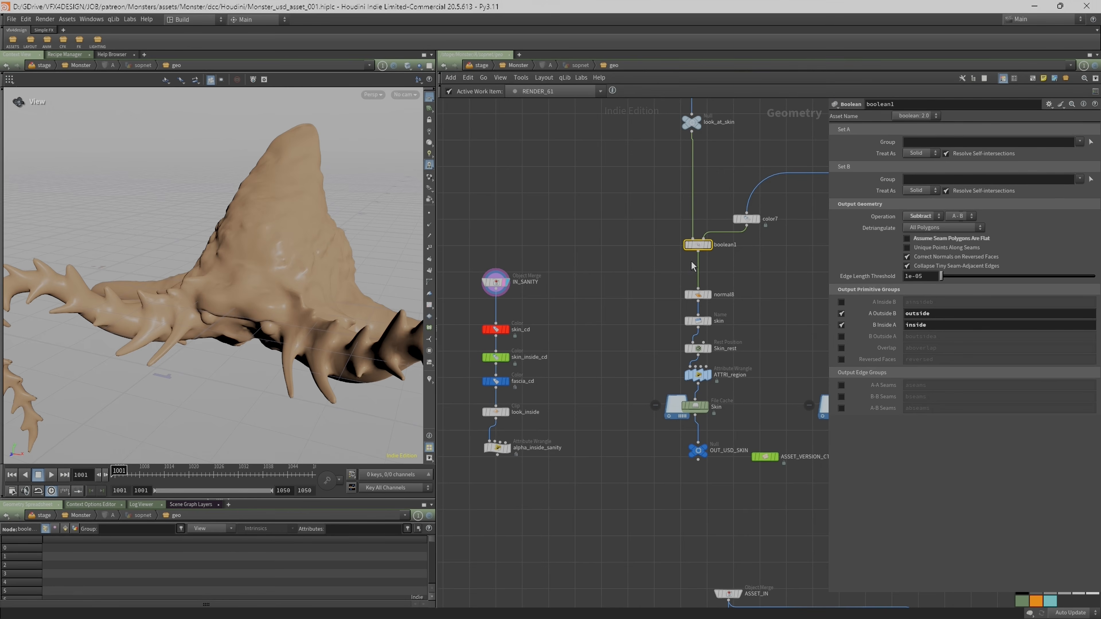
middle_click(698, 245)
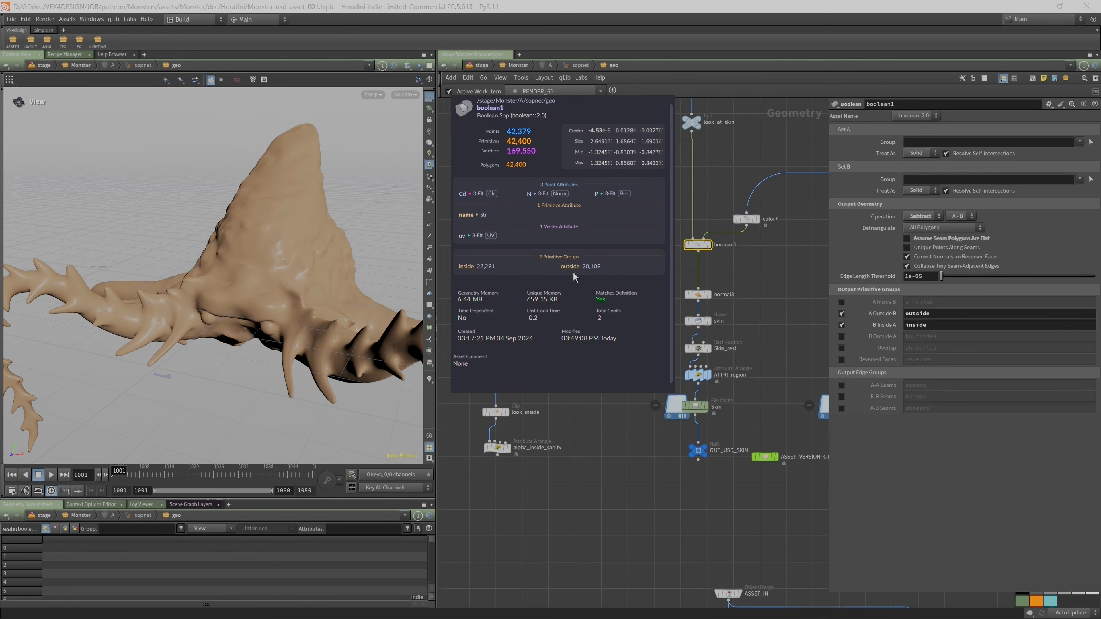
click(772, 293)
scroll(768, 292, up, 1)
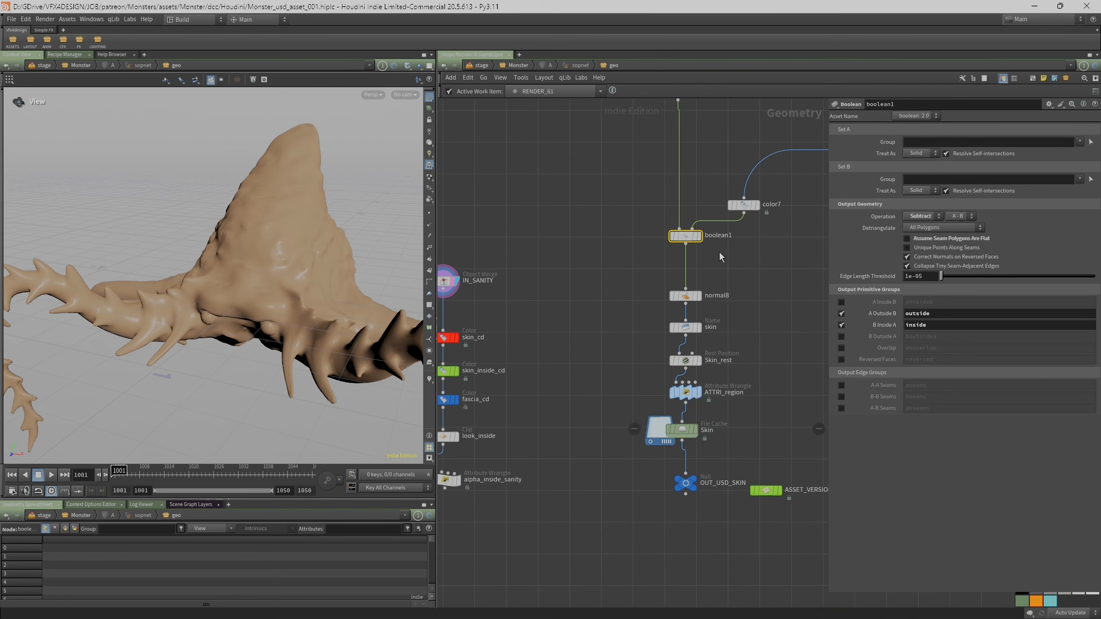
Open the fascia_cd settings to review the color assigned to the fascia.
scroll(510, 383, down, 1)
middle_drag(510, 383, 584, 369)
scroll(585, 370, up, 1)
click(523, 381)
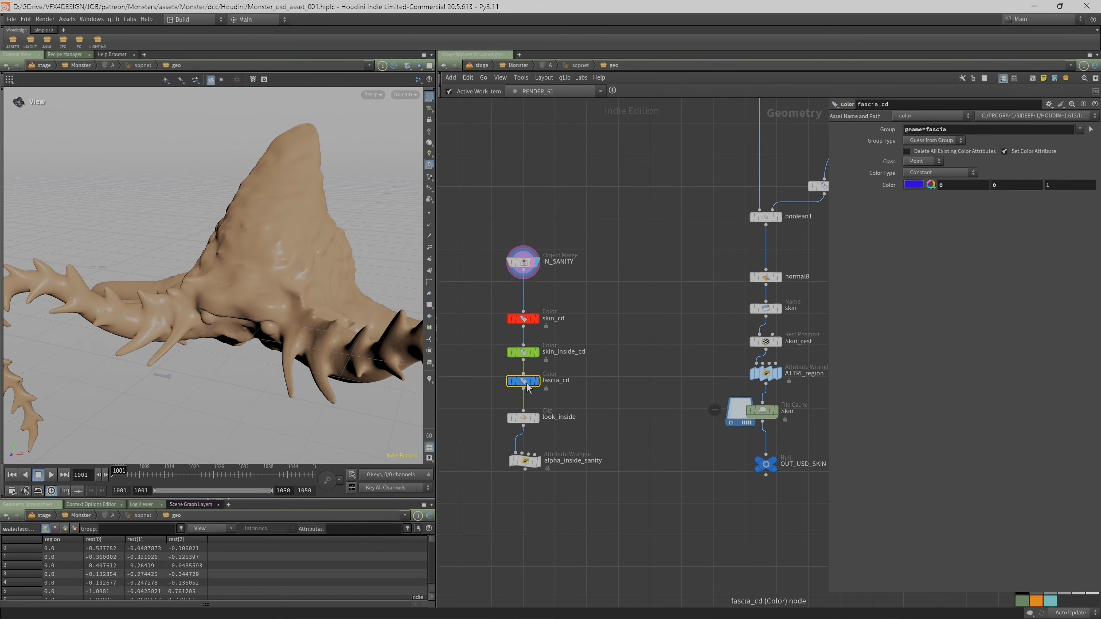
Display the look_inside clip and examine the colored skin, inner skin and fascia layers along the cut.
mouse_move(537, 424)
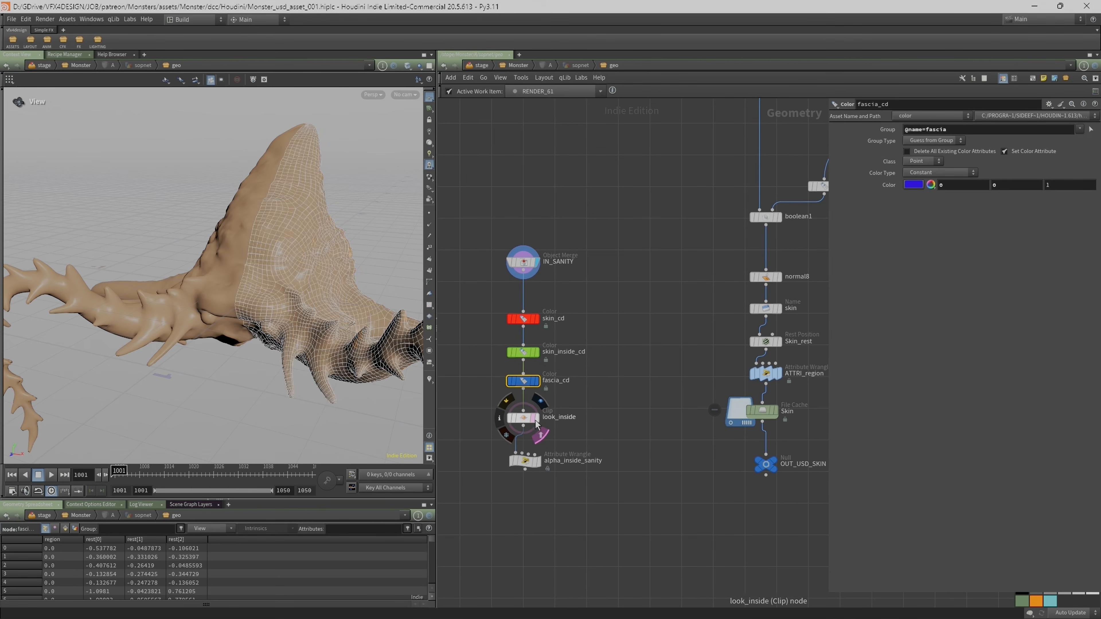
click(540, 435)
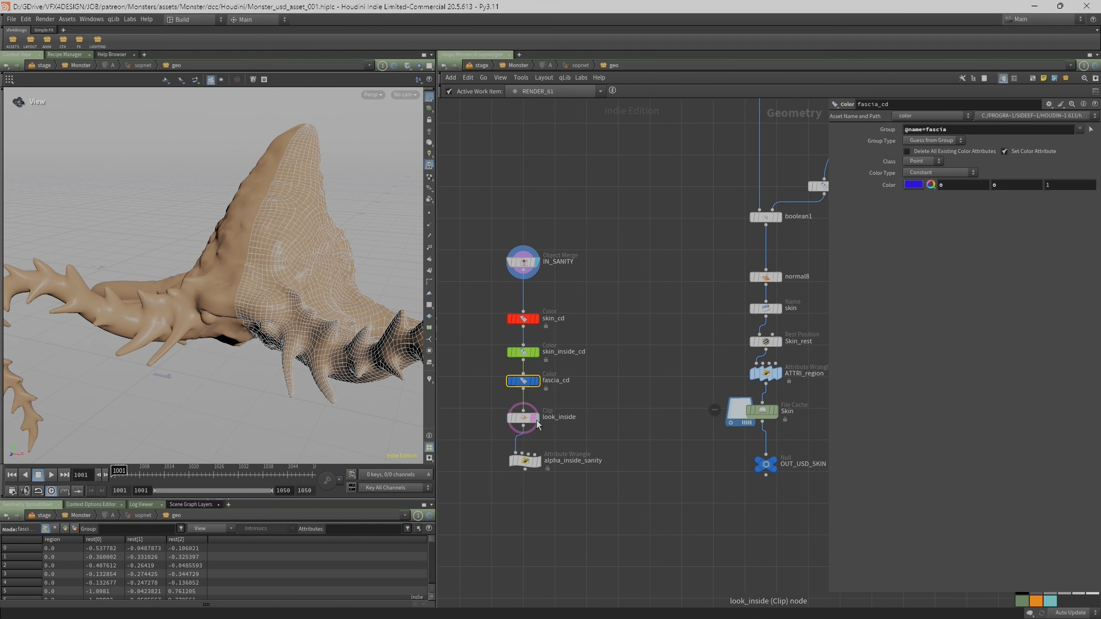
click(540, 401)
drag(293, 264, 282, 353)
scroll(281, 354, up, 6)
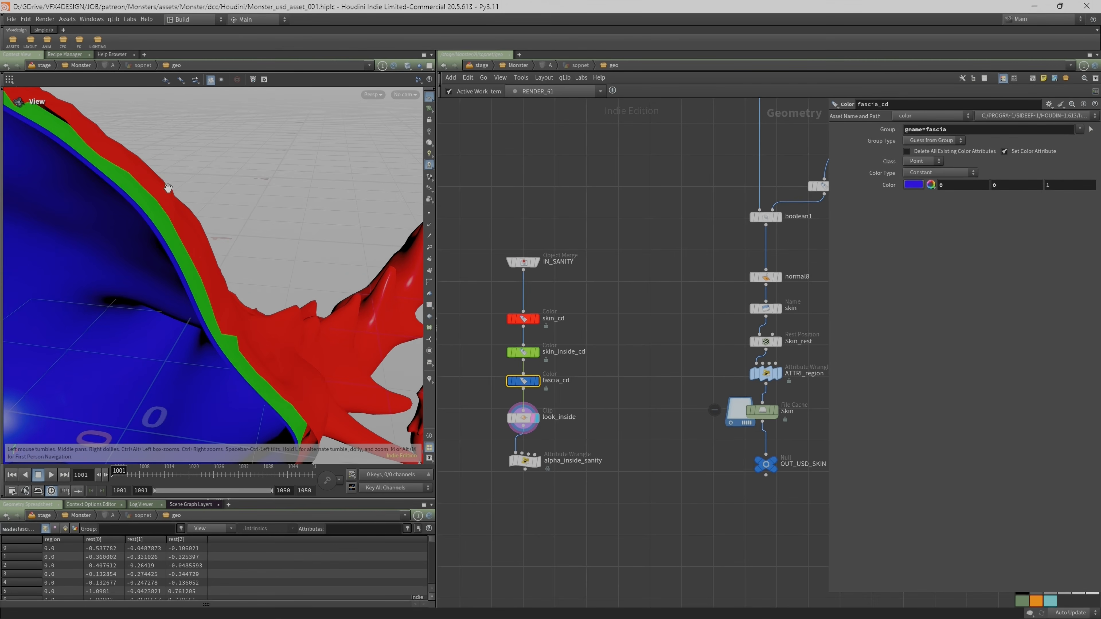
drag(188, 247, 168, 218)
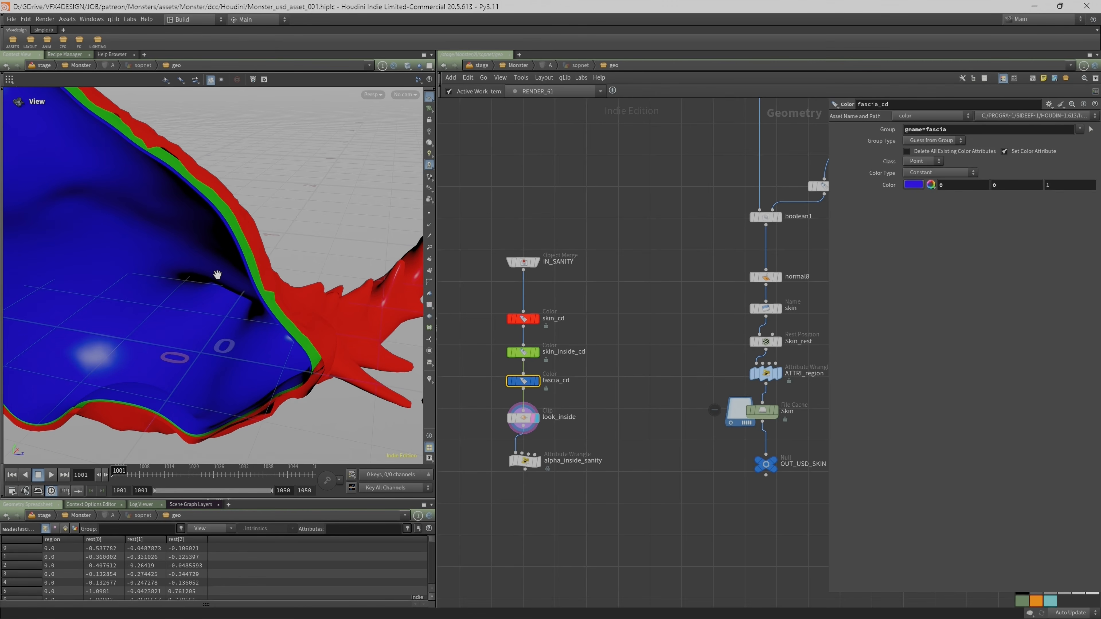
scroll(289, 234, down, 5)
drag(289, 234, 213, 286)
Select all nodes of the skin and fascia chains to show their extent, and clear the selection.
scroll(606, 385, down, 10)
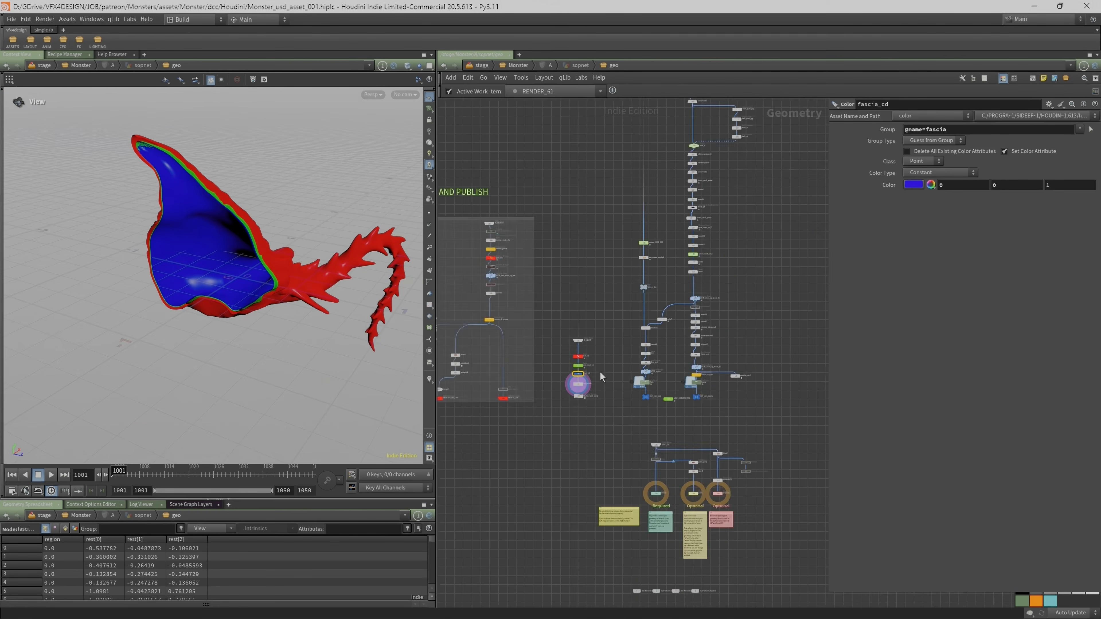
scroll(500, 205, down, 1)
drag(512, 193, 630, 404)
scroll(617, 409, up, 5)
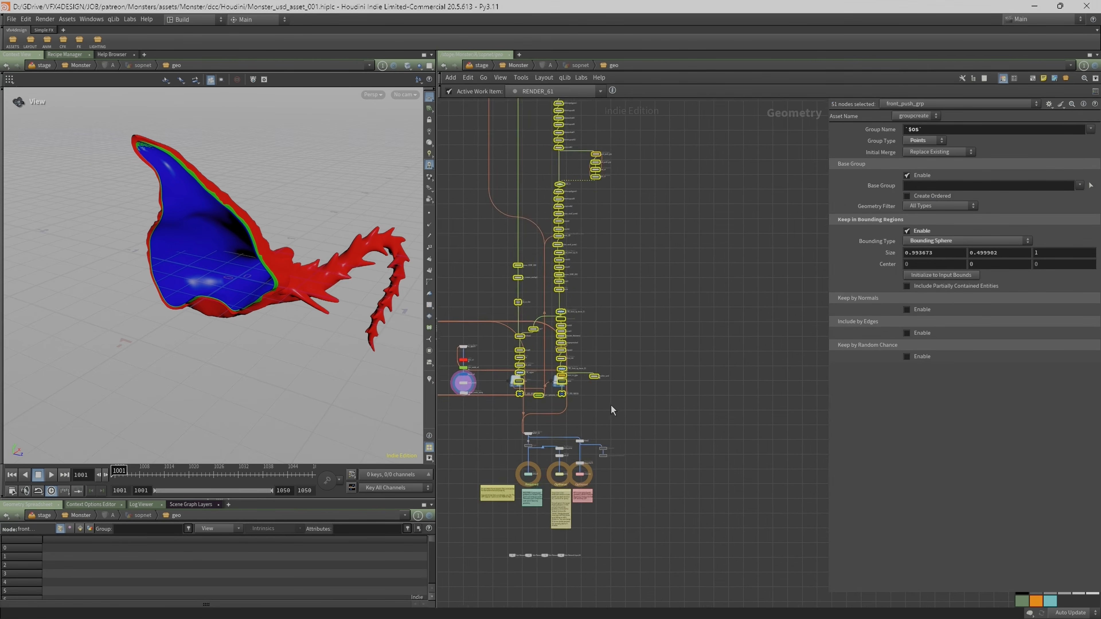
scroll(537, 451, up, 4)
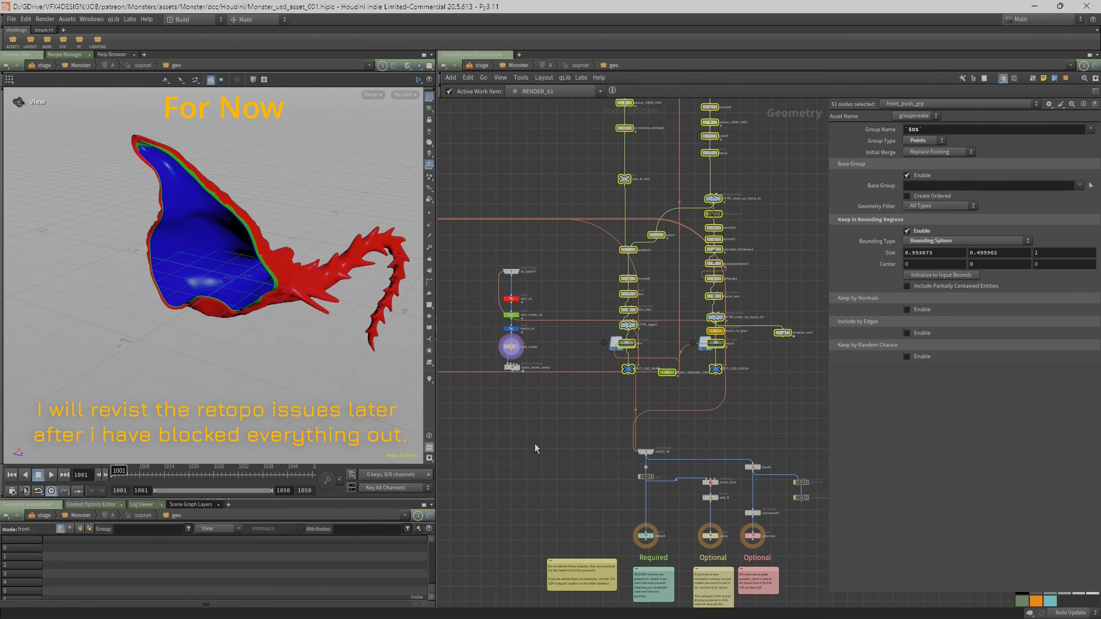
click(534, 442)
Open the ASSET_IN object merge settings and review its connections to the default, proxy and simproxy outputs.
scroll(564, 388, up, 2)
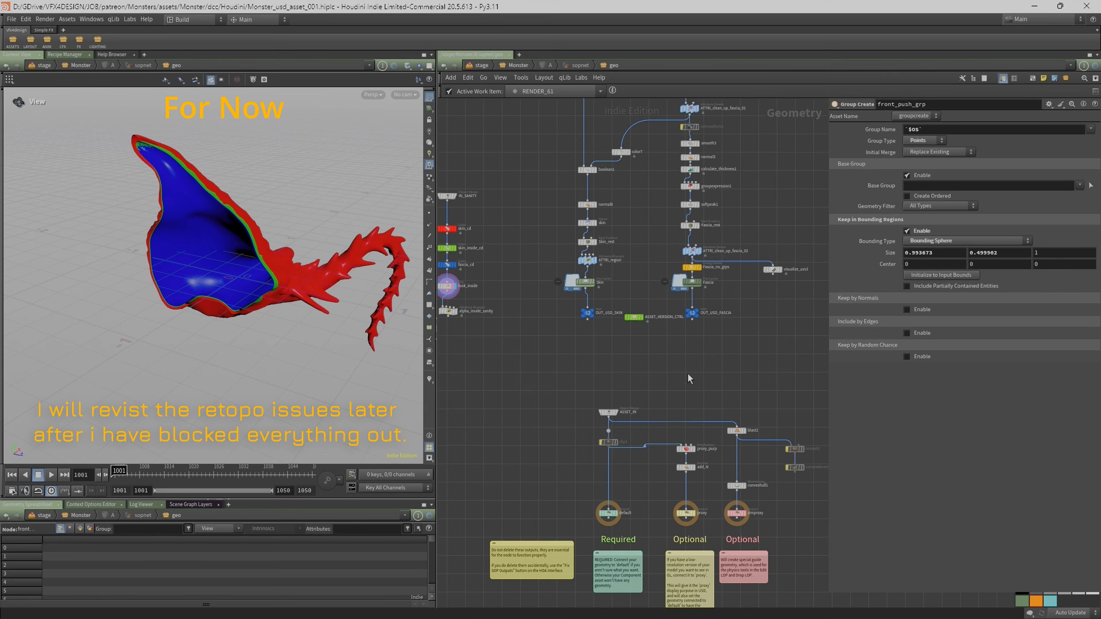
scroll(688, 375, up, 2)
middle_drag(688, 375, 612, 358)
click(495, 410)
middle_drag(530, 518, 548, 419)
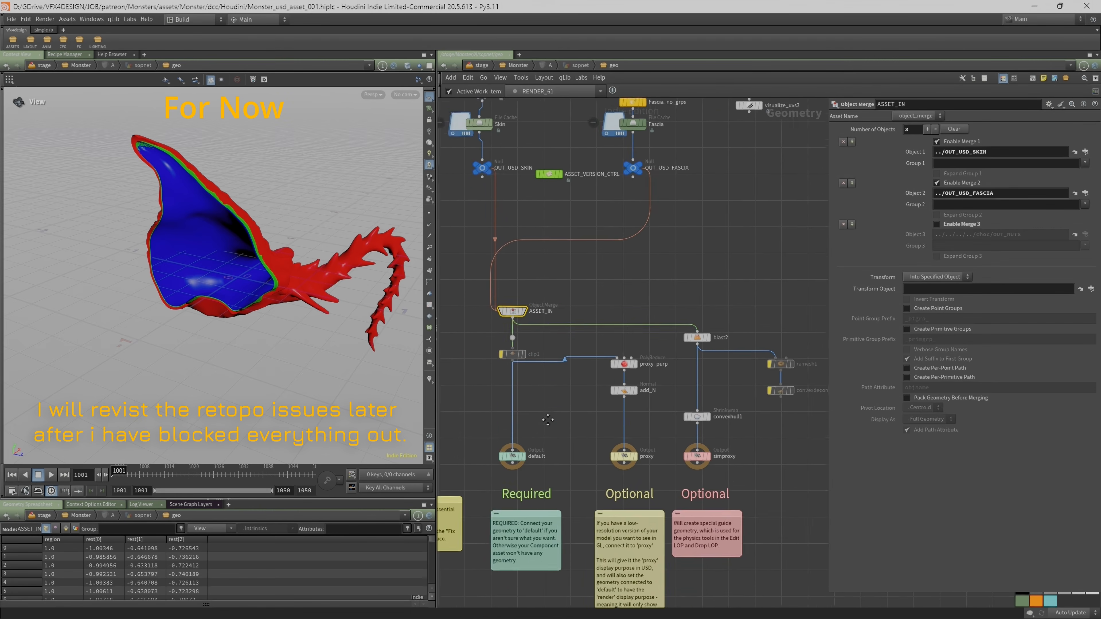
scroll(547, 420, down, 2)
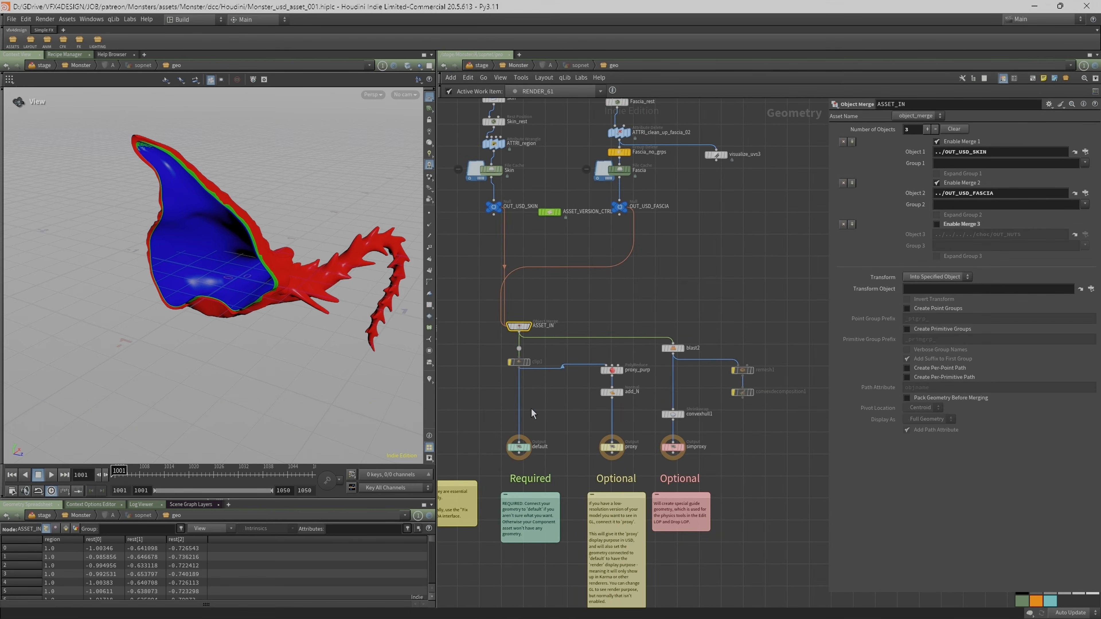
Show the extent of the output nodes, display the ASSET_IN geometry, and examine the proxy_purp reduction up close.
drag(475, 407, 728, 482)
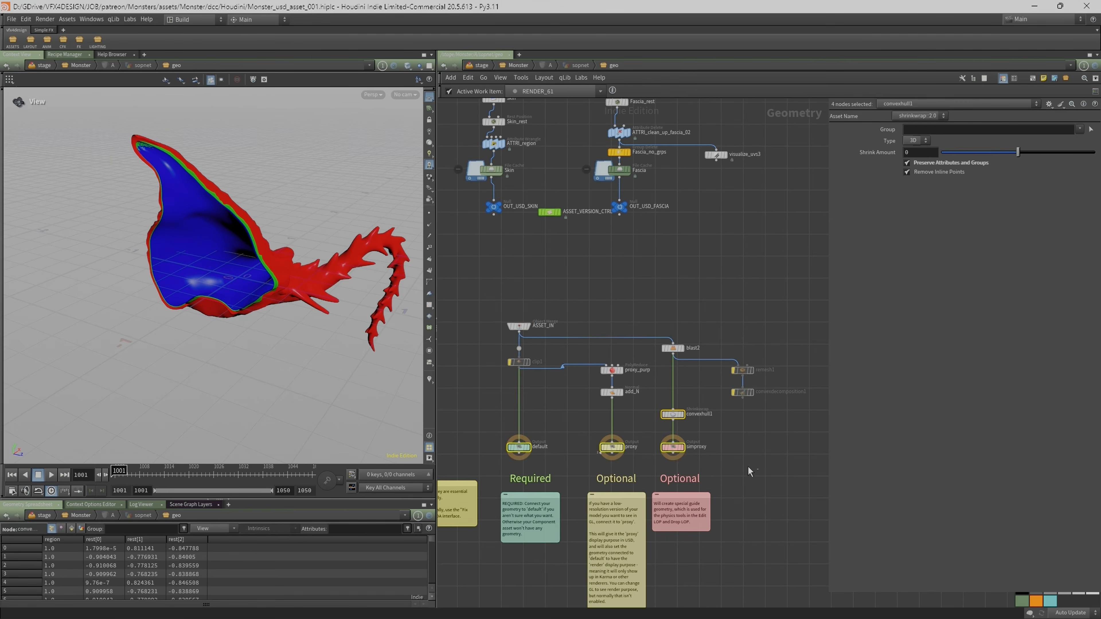
click(525, 326)
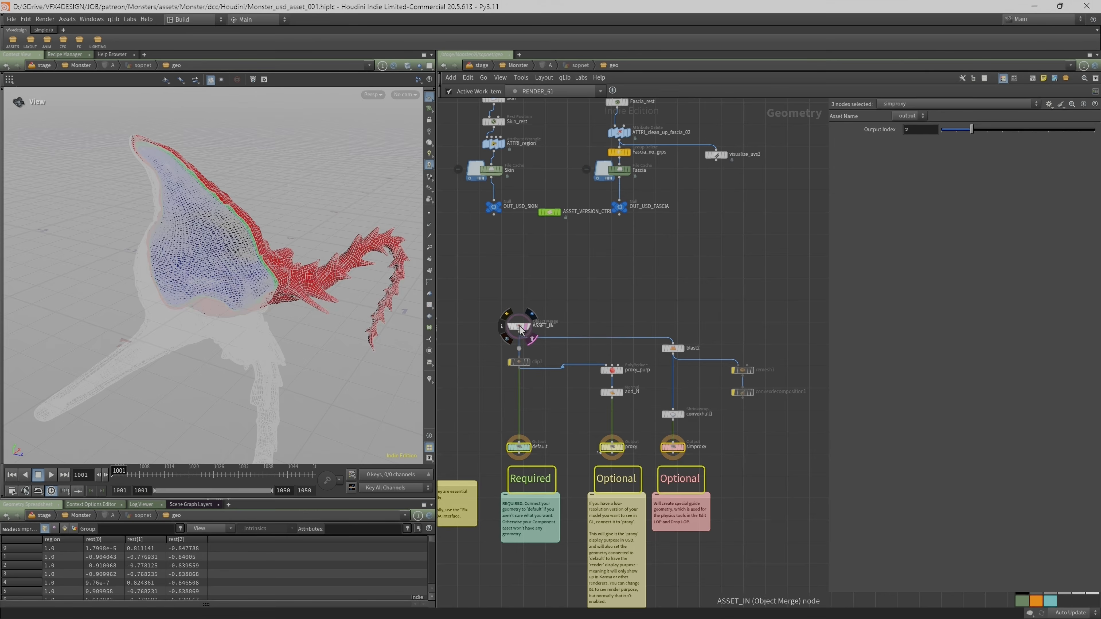
click(527, 322)
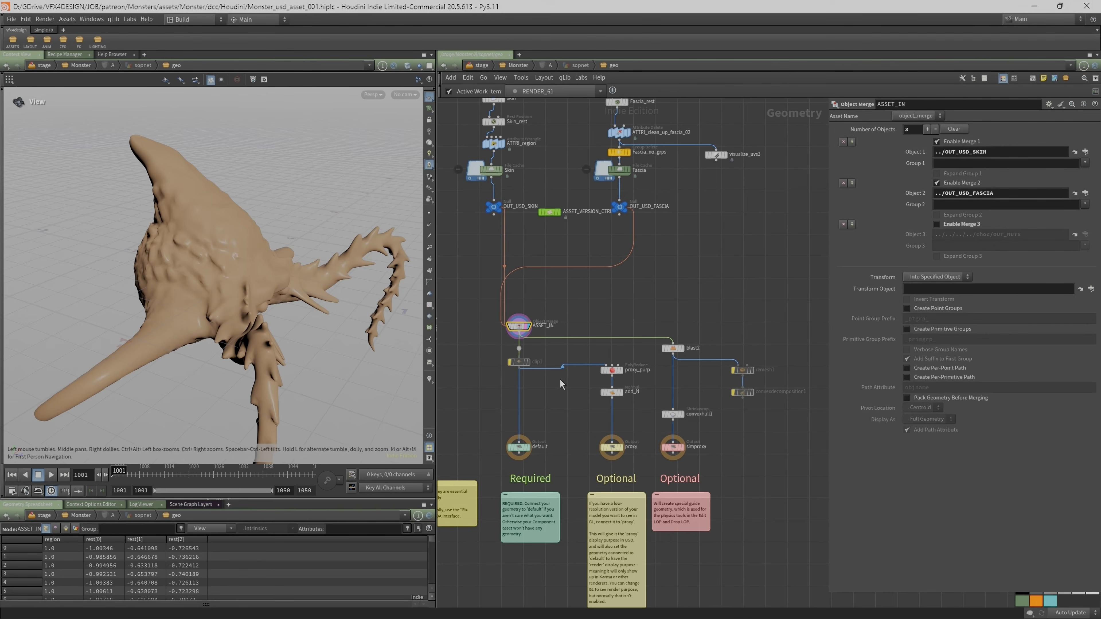
click(619, 371)
drag(299, 308, 243, 297)
right_drag(235, 309, 269, 308)
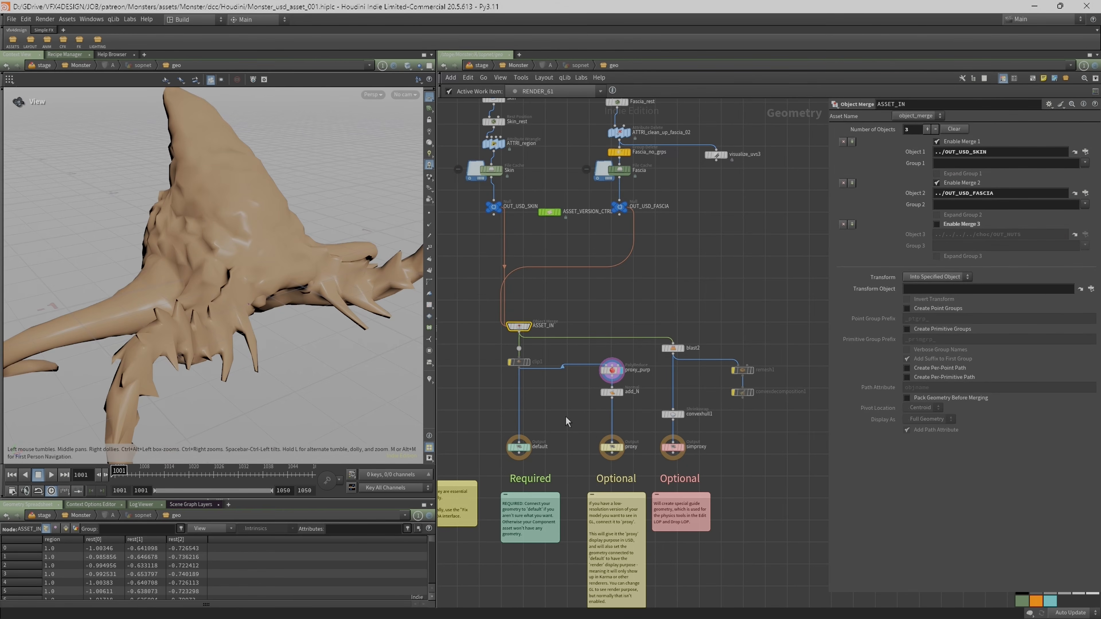
Alternate the viewport between the default and proxy outputs to compare the mesh detail of both versions.
middle_drag(569, 416, 580, 414)
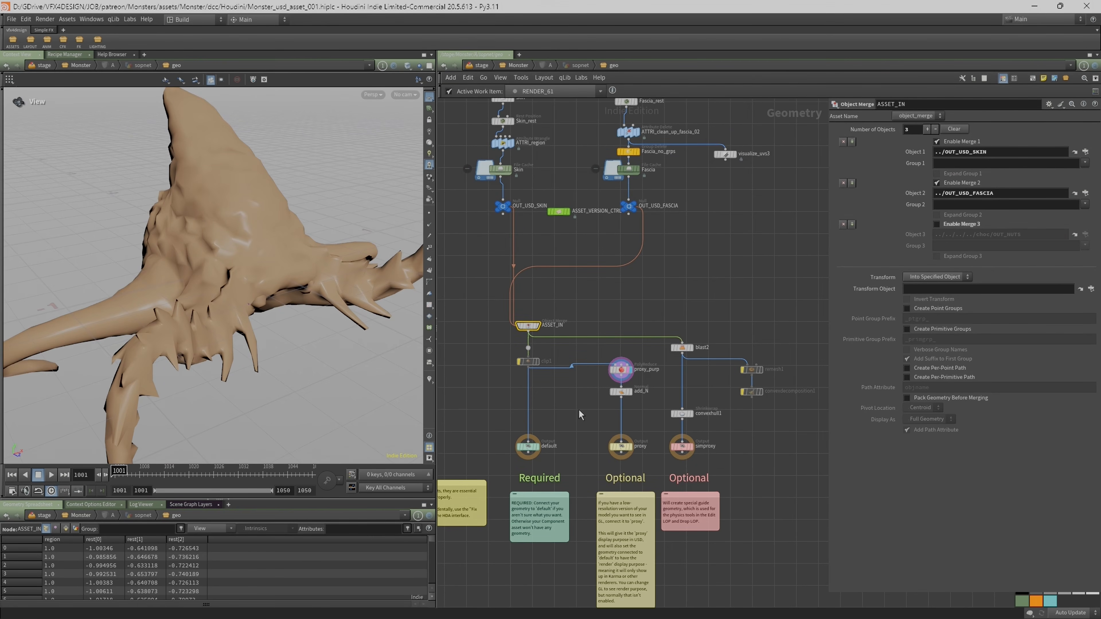
click(532, 455)
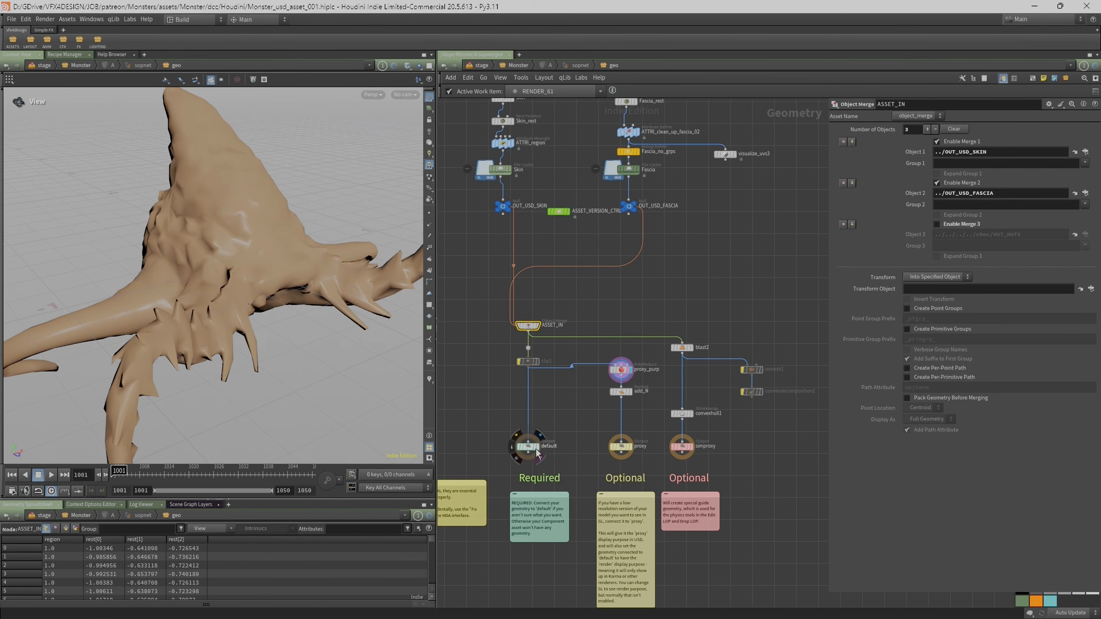
key(w)
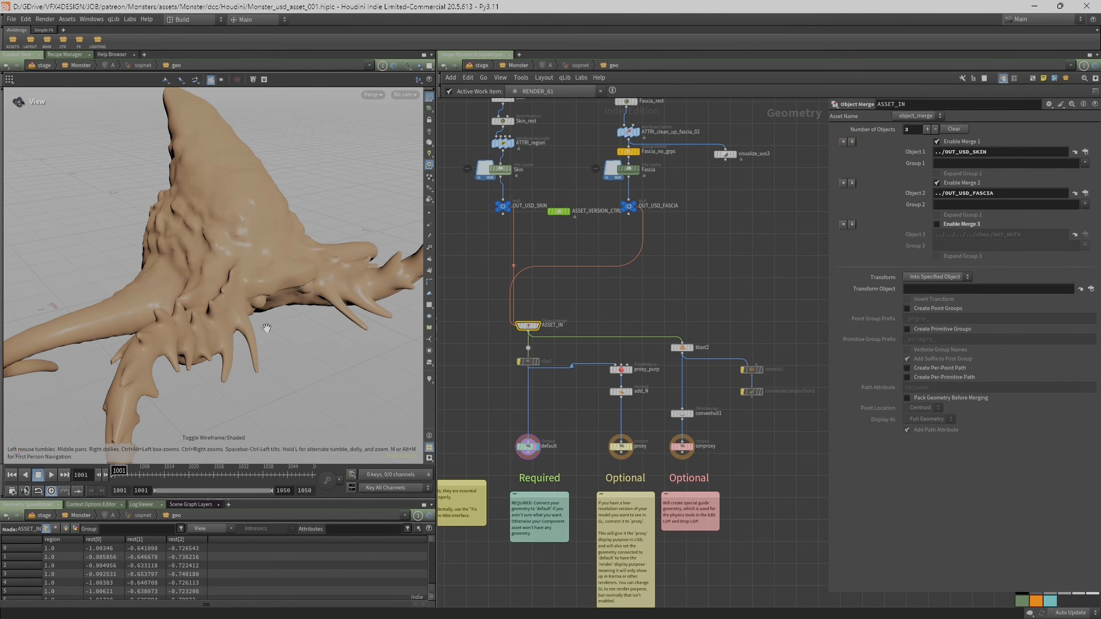
click(627, 452)
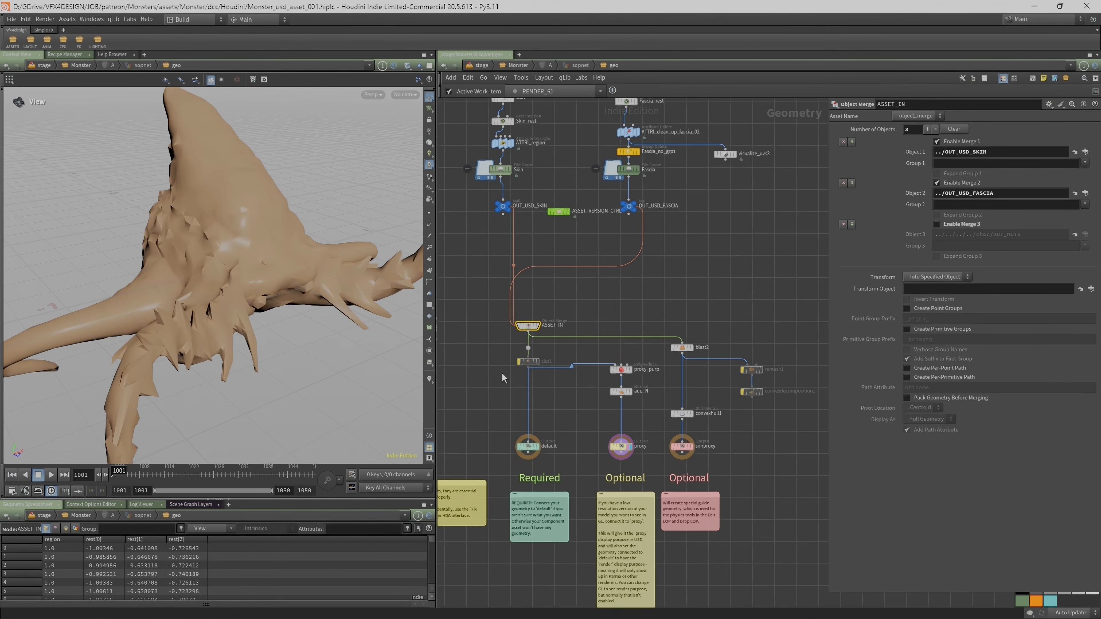
middle_drag(486, 392, 496, 394)
mouse_move(528, 363)
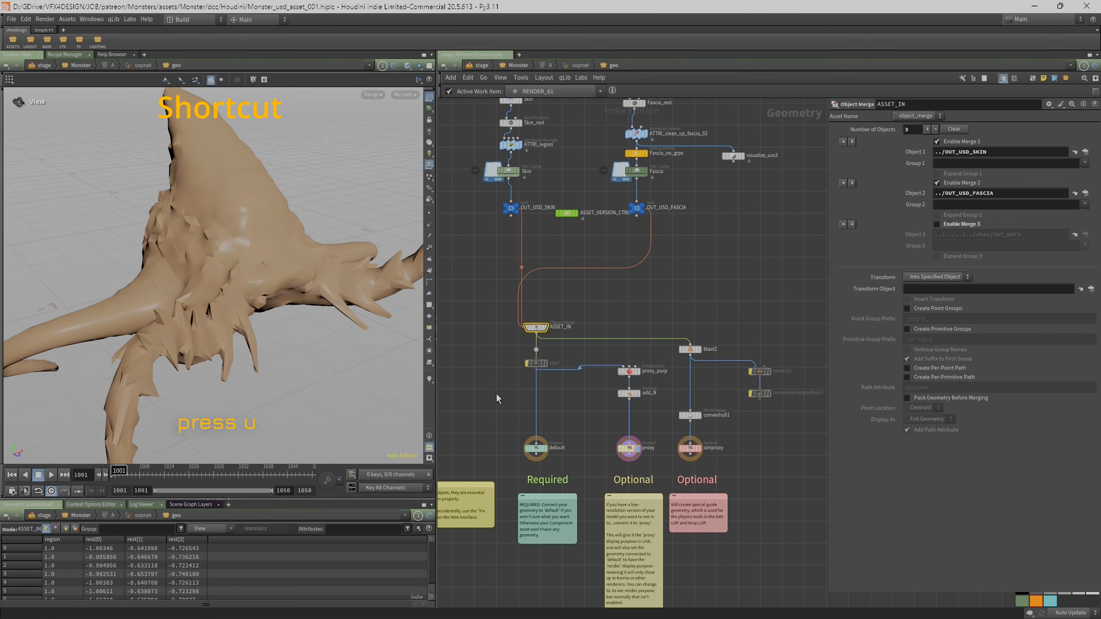
click(543, 450)
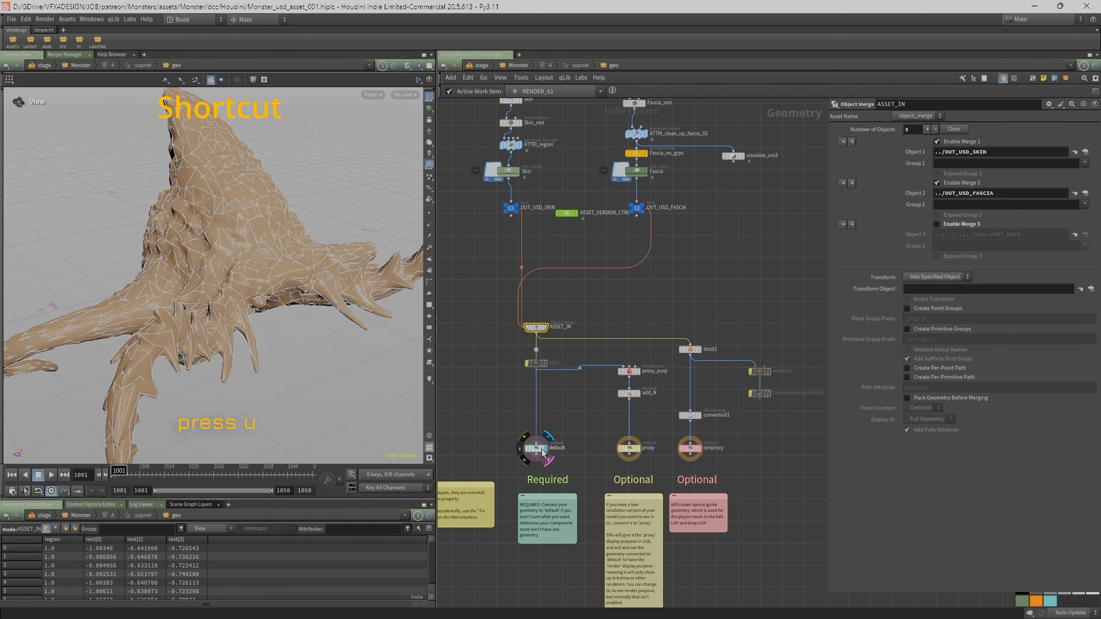
click(541, 451)
Go up to the Monster component level and display component geometry A from an angled view.
key(u)
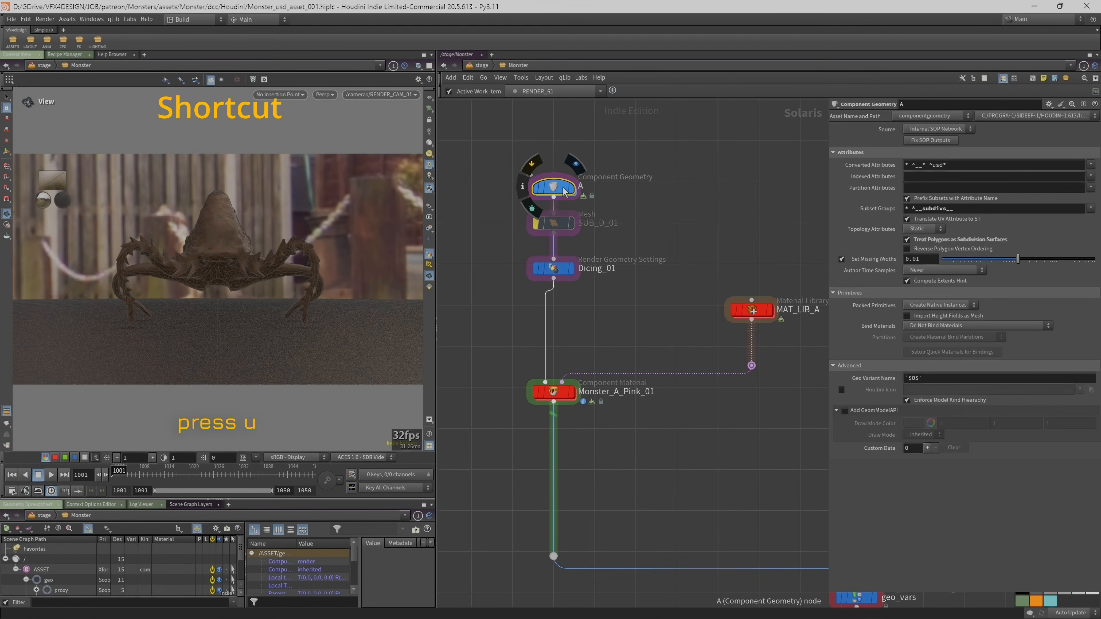
click(576, 164)
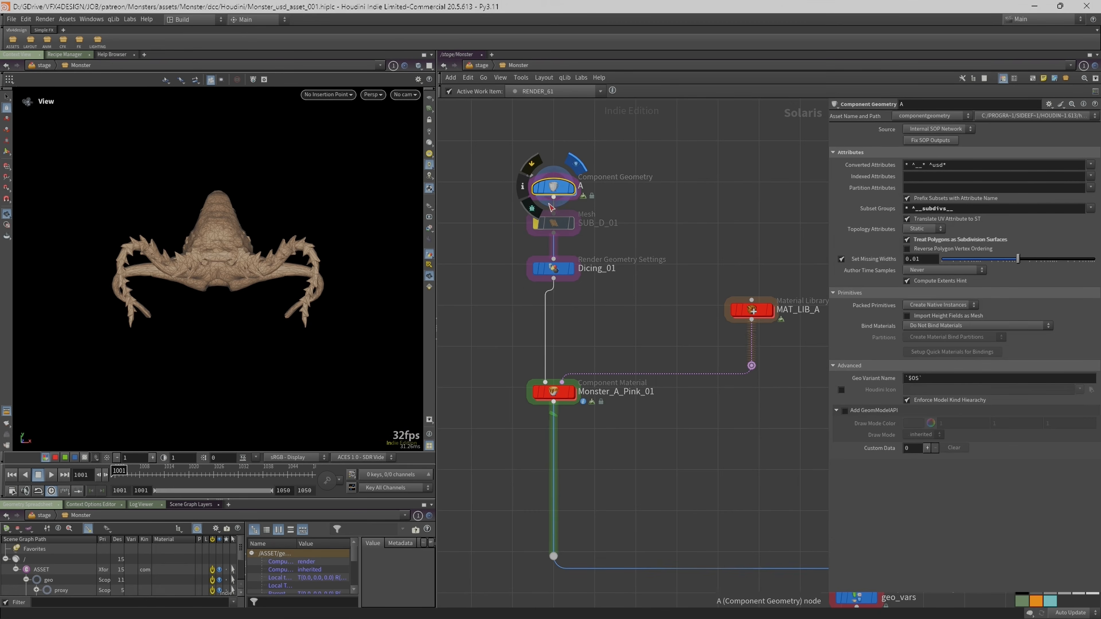
drag(218, 241, 257, 263)
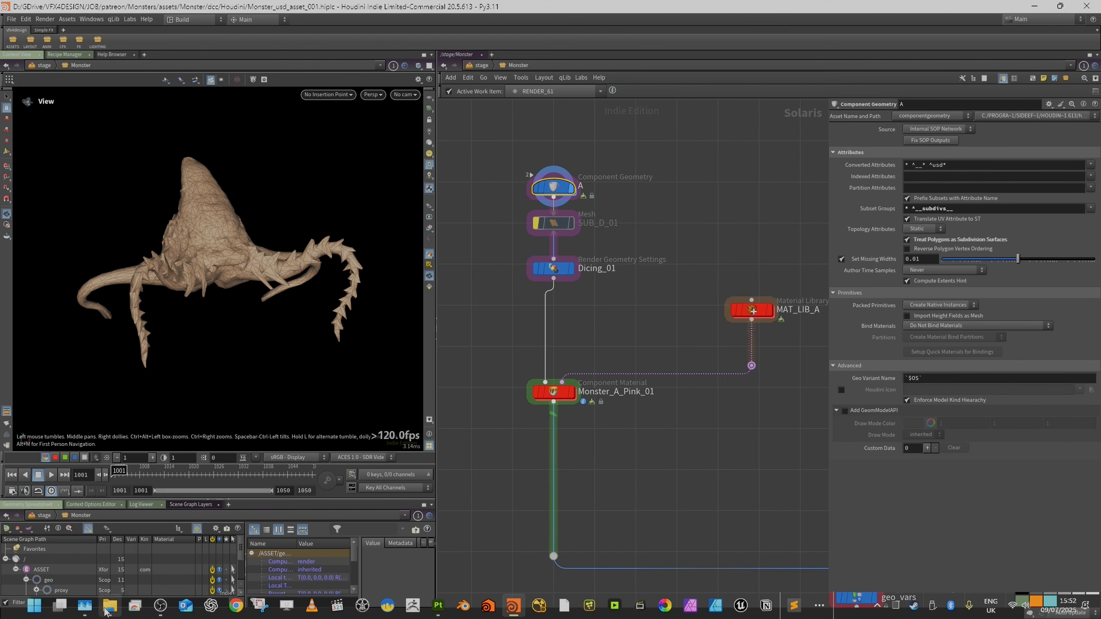
Switch to File Explorer, enlarge the window, and browse to the textures folder inside the Monster asset's data folder.
click(110, 607)
drag(229, 197, 425, 141)
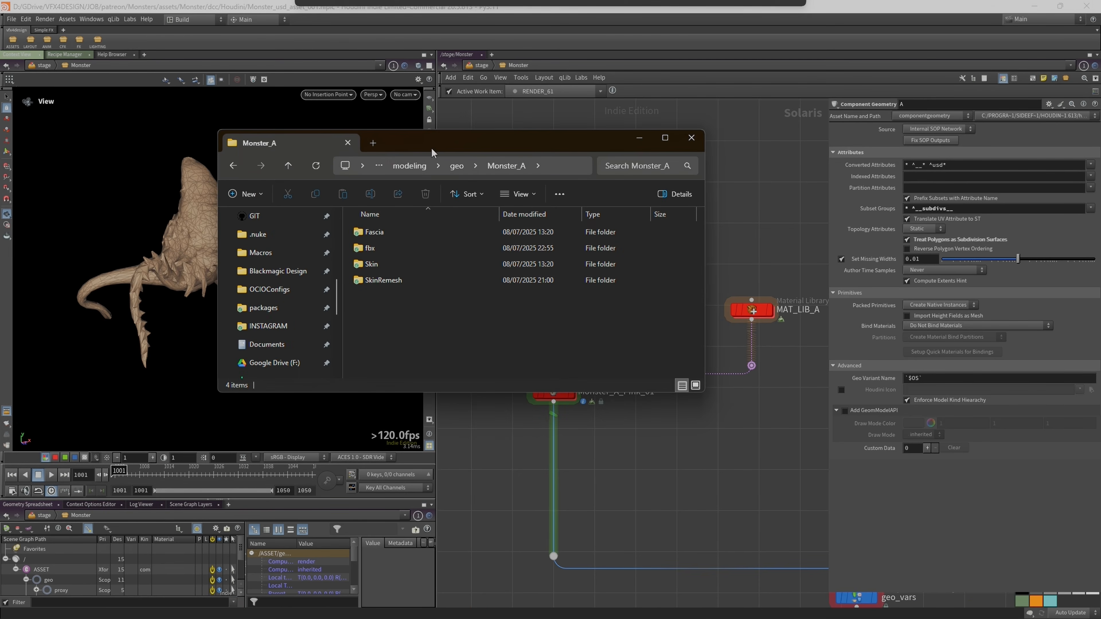
click(413, 166)
drag(705, 396, 919, 435)
click(512, 168)
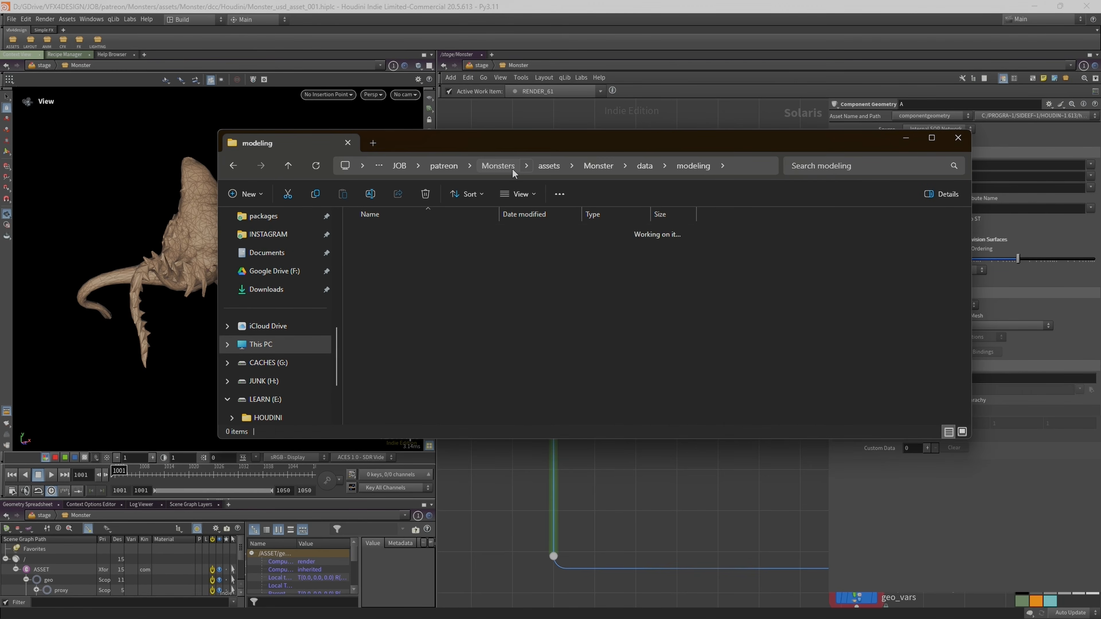
double_click(370, 232)
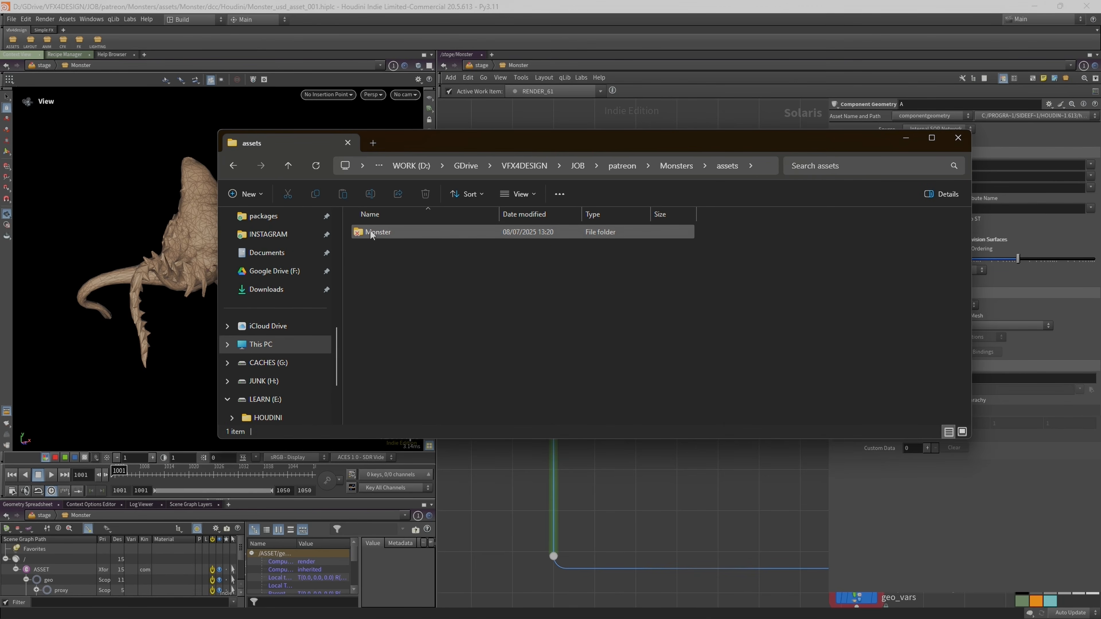
double_click(389, 233)
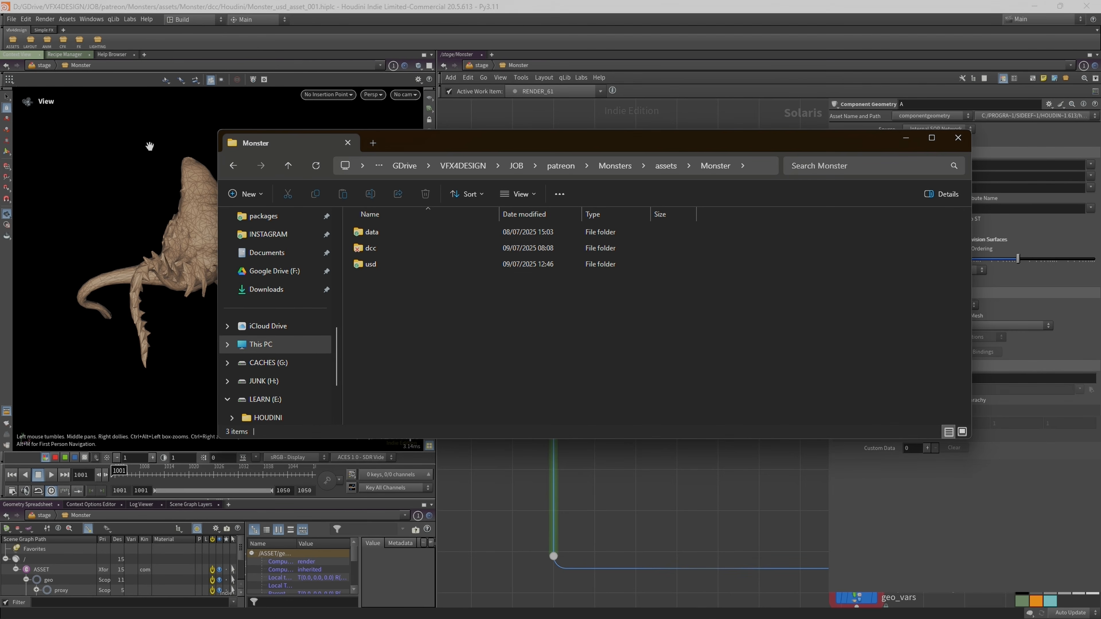
double_click(386, 231)
double_click(405, 343)
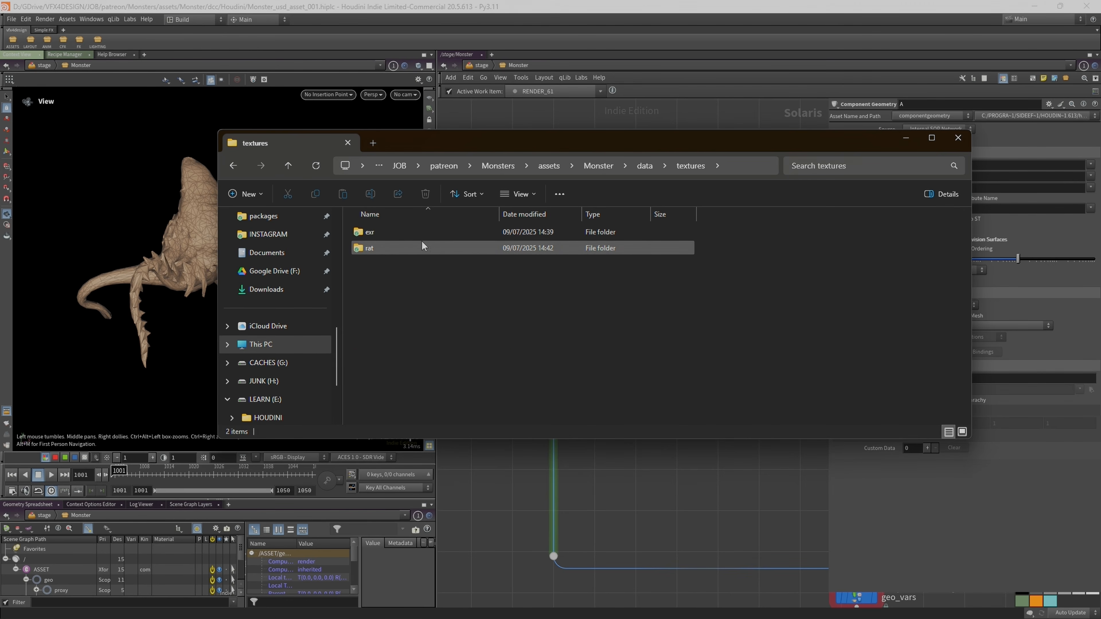
Look inside the exr folder, and delete the exr and rat folders from the textures folder.
double_click(382, 233)
click(288, 165)
drag(450, 308, 358, 231)
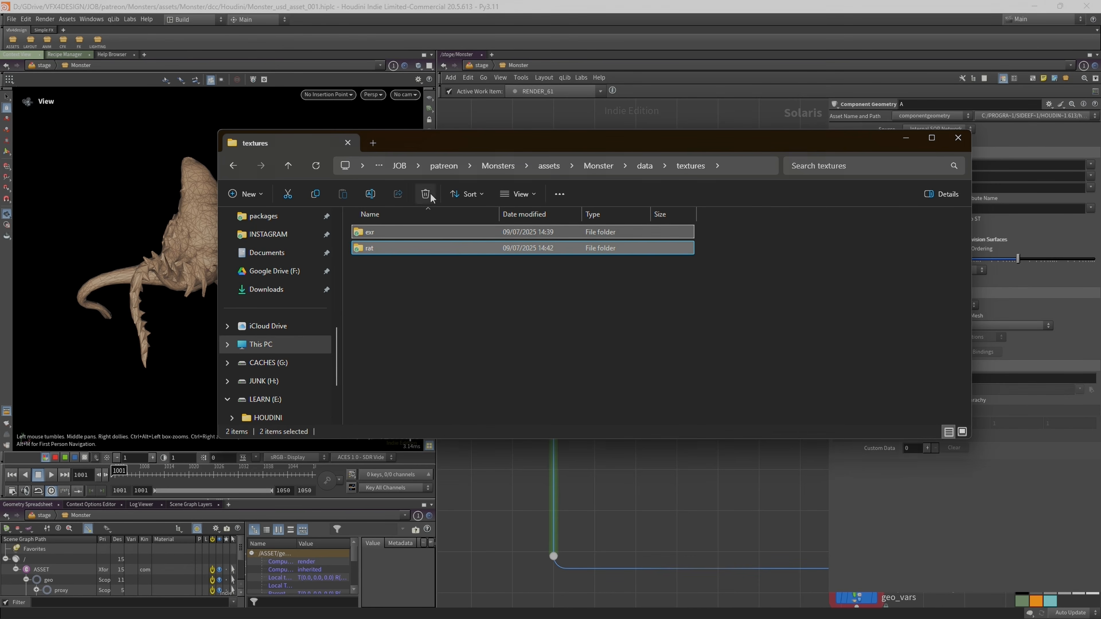
click(431, 197)
click(230, 284)
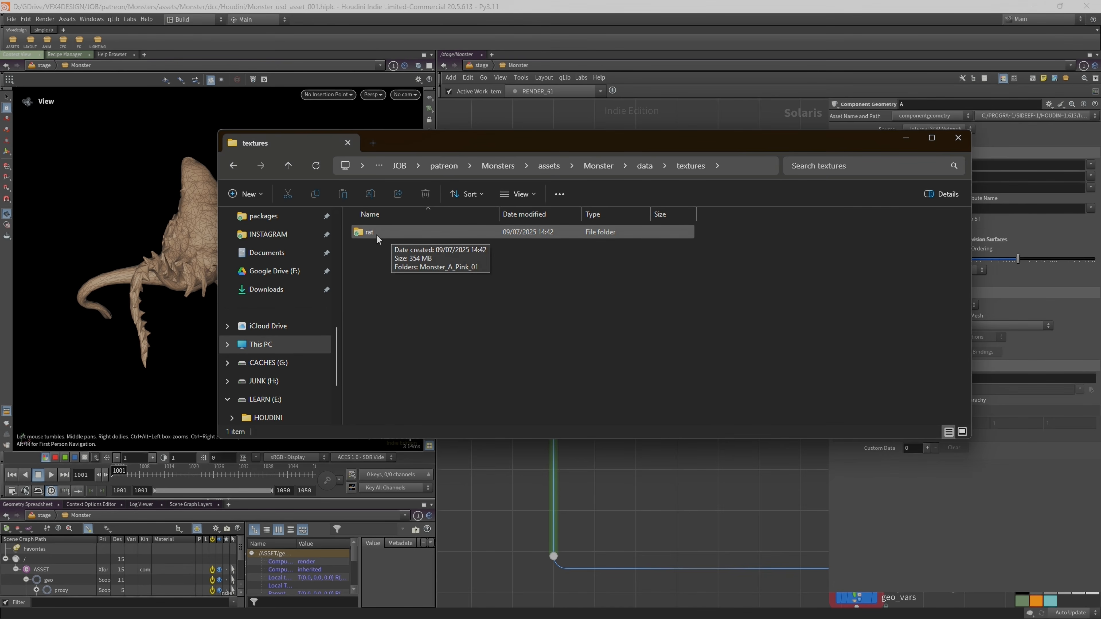
Save the Houdini scene and bring up the textures folder again to check its contents.
click(13, 19)
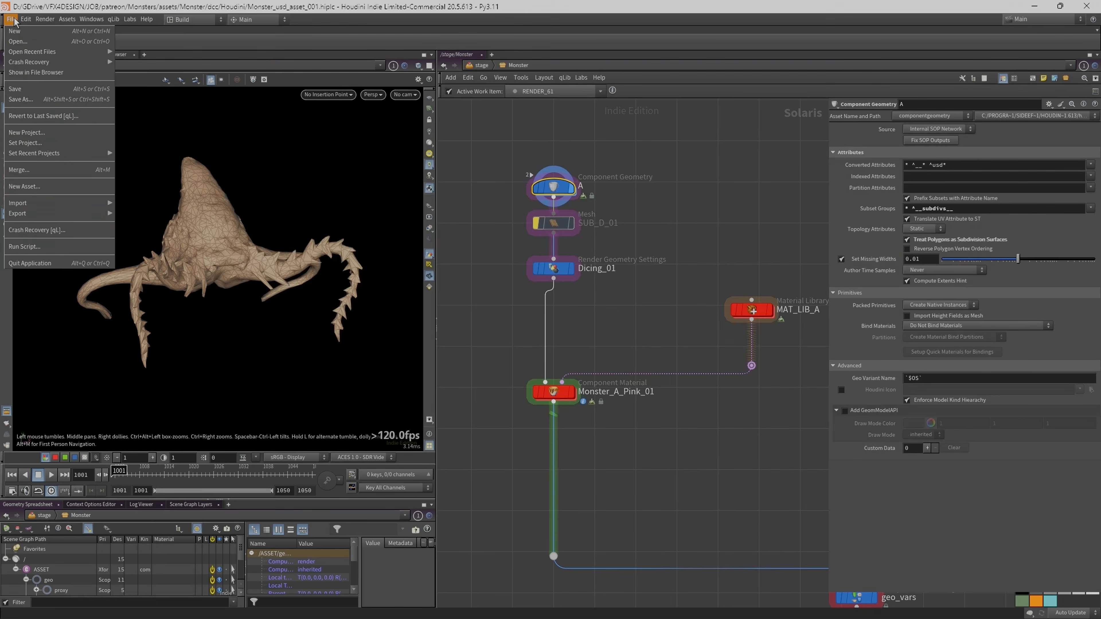
click(34, 91)
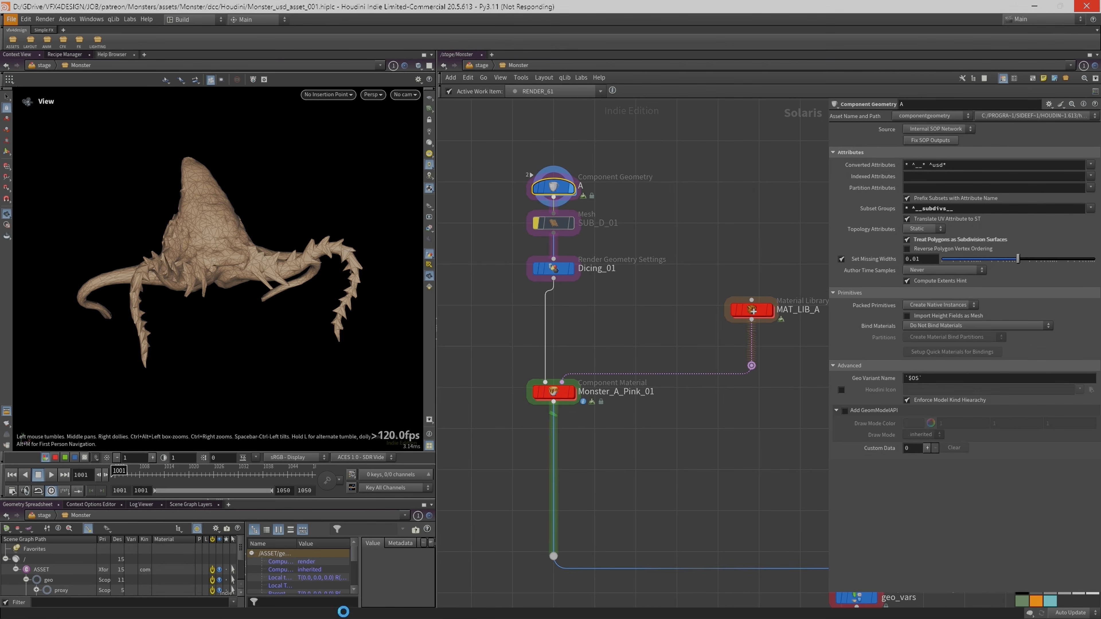
scroll(680, 183, up, 3)
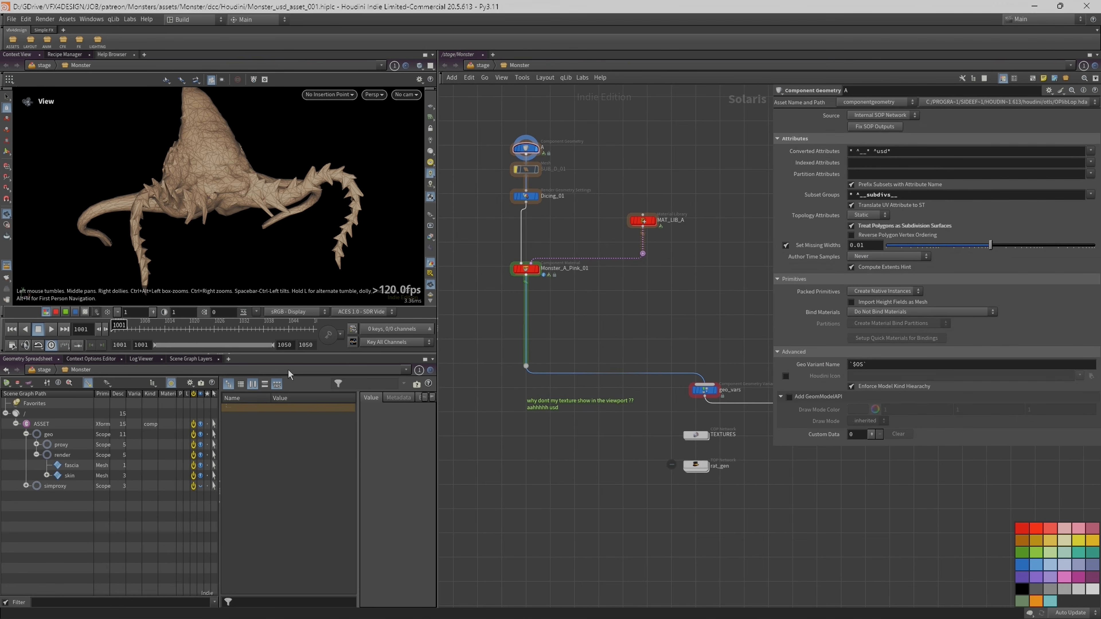
click(114, 607)
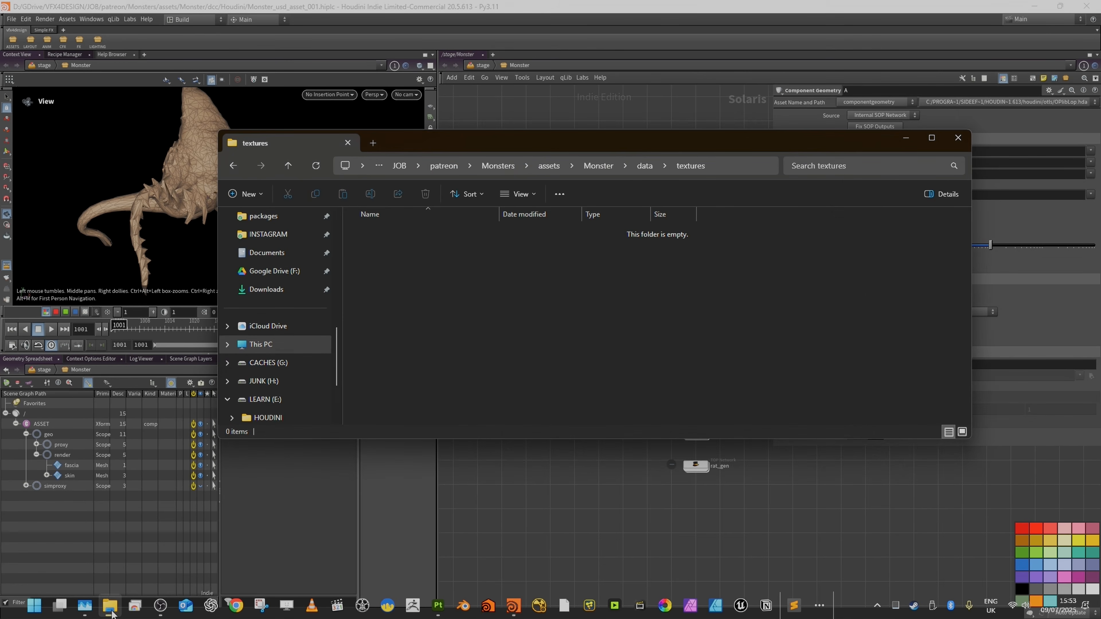
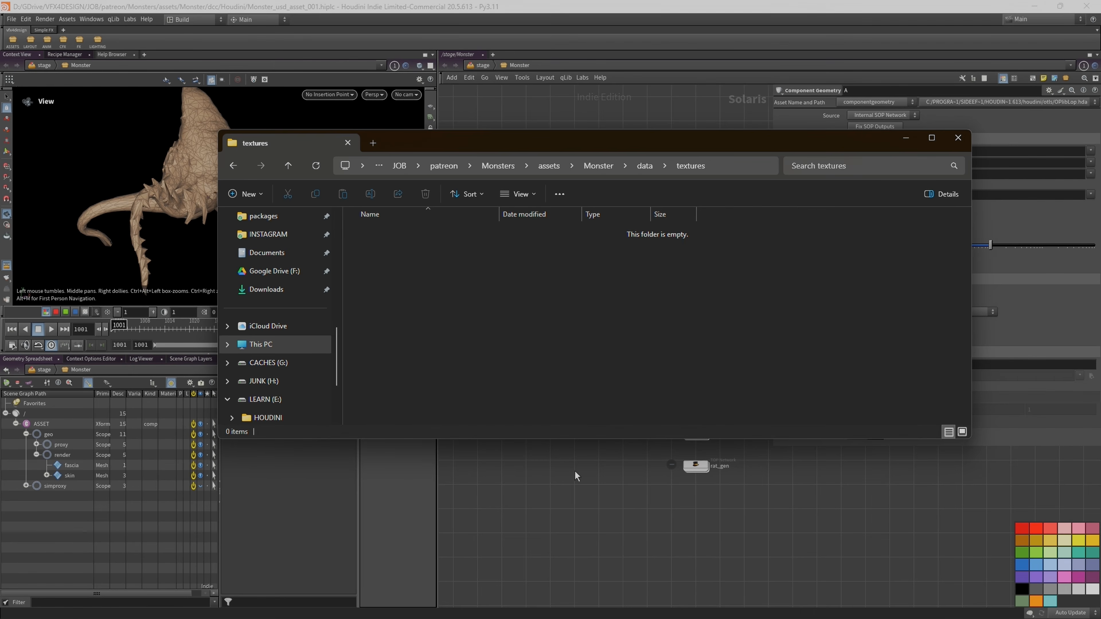
Return to Houdini and enter the geometry network inside component geometry A.
click(565, 122)
scroll(558, 215, down, 6)
scroll(557, 164, up, 4)
scroll(536, 238, up, 5)
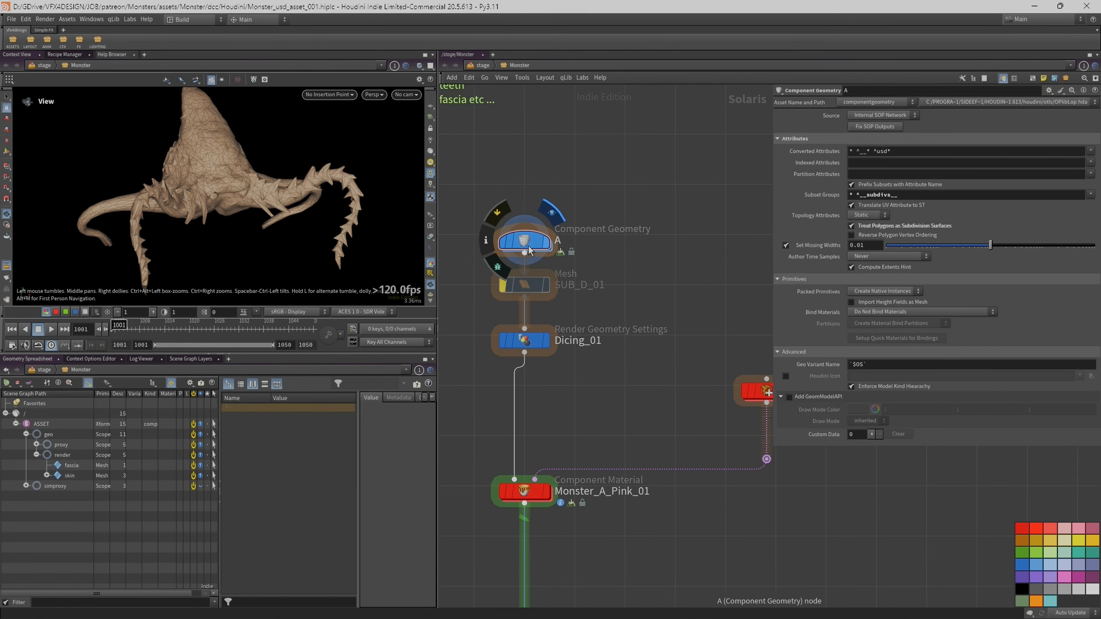
double_click(530, 247)
Locate the TIDY AND PUBLISH section and examine its layout in the geometry network.
scroll(720, 312, up, 4)
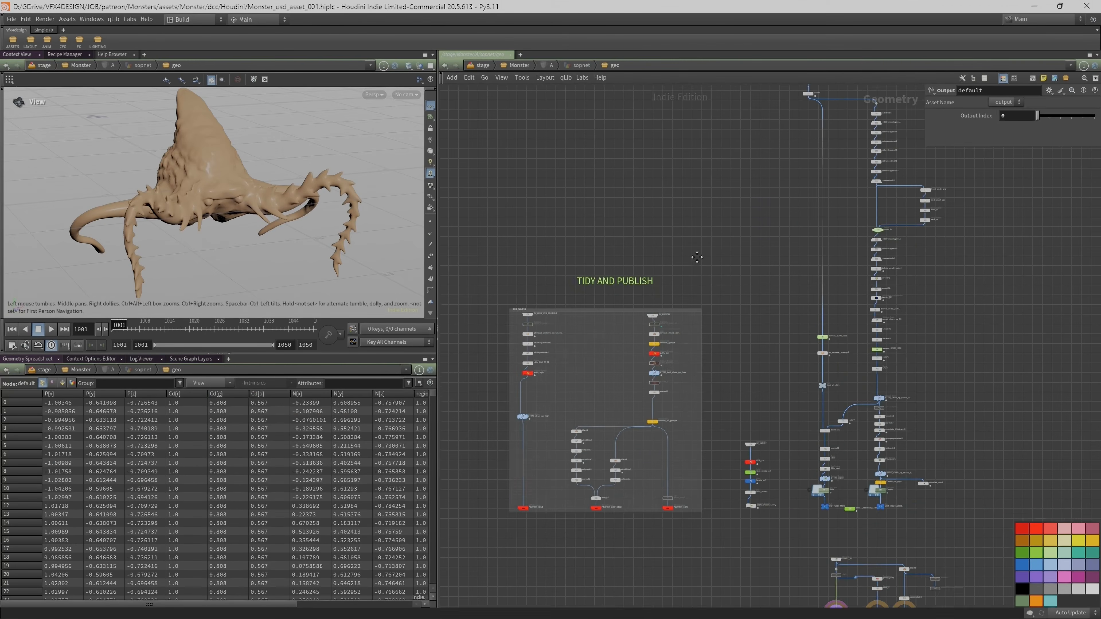
middle_drag(545, 314, 613, 235)
scroll(612, 228, down, 1)
double_click(646, 215)
click(773, 248)
middle_drag(772, 247, 733, 241)
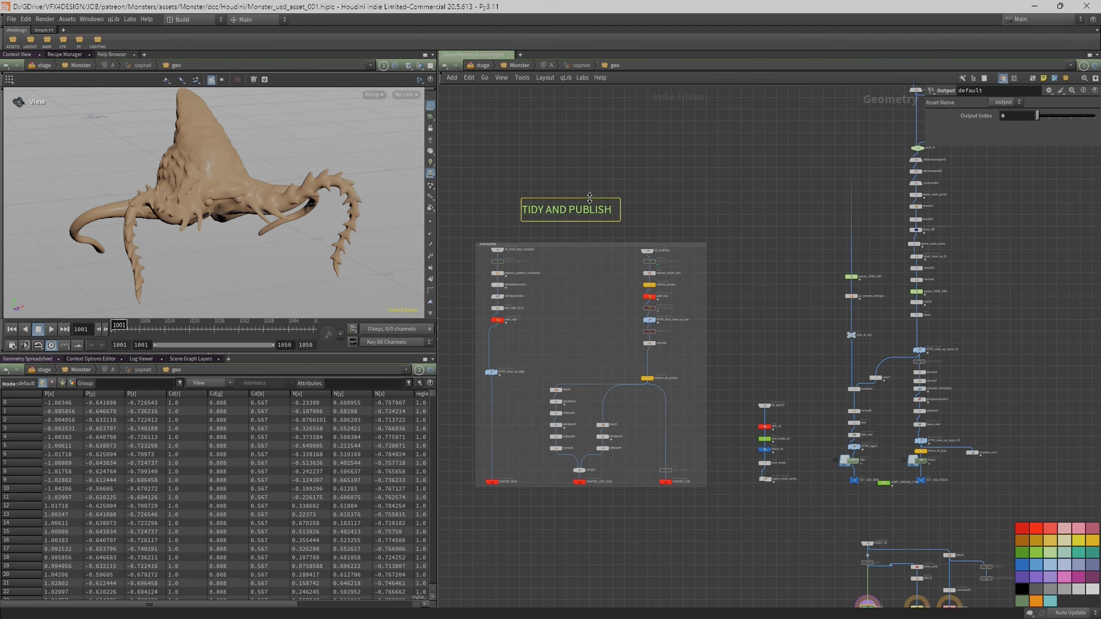
Display the skin geometry at OUT_USD_SKIN, and the fascia geometry at OUT_USD_FASCIA.
scroll(663, 318, up, 1)
scroll(764, 374, down, 1)
middle_drag(775, 390, 693, 332)
scroll(694, 333, up, 1)
scroll(756, 376, up, 2)
scroll(756, 377, down, 1)
scroll(820, 461, up, 2)
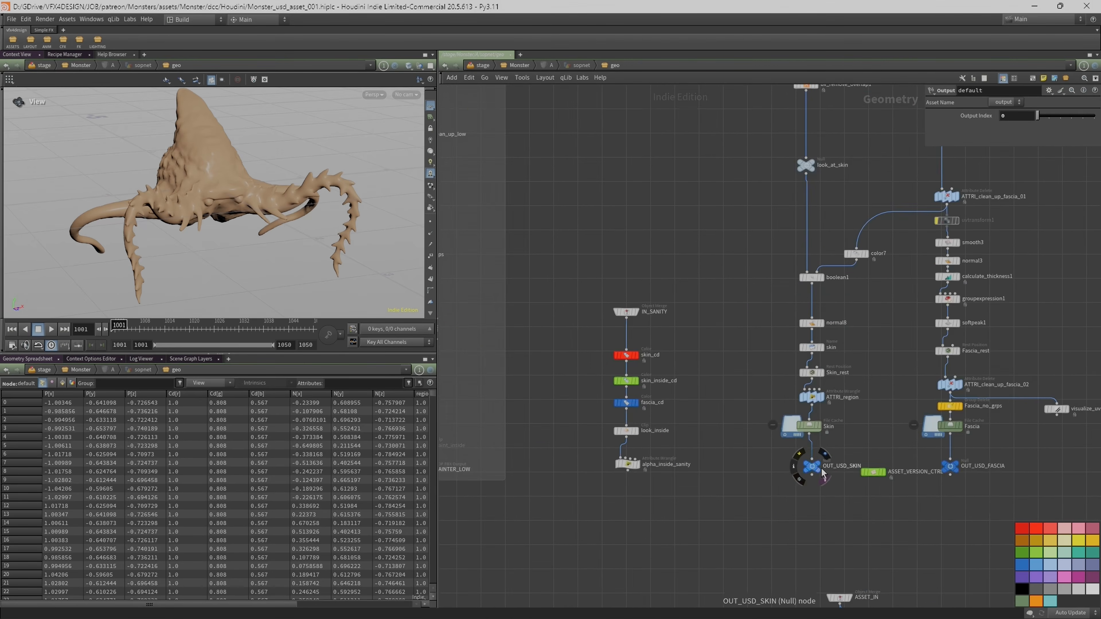
click(822, 467)
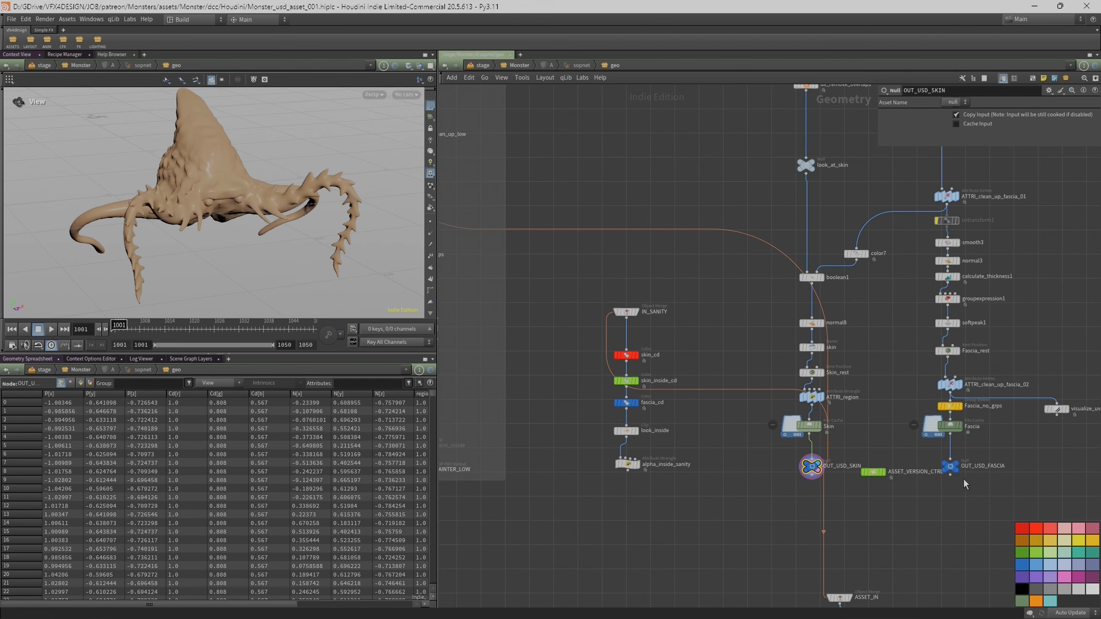
click(959, 465)
middle_drag(900, 501, 896, 336)
scroll(840, 284, down, 1)
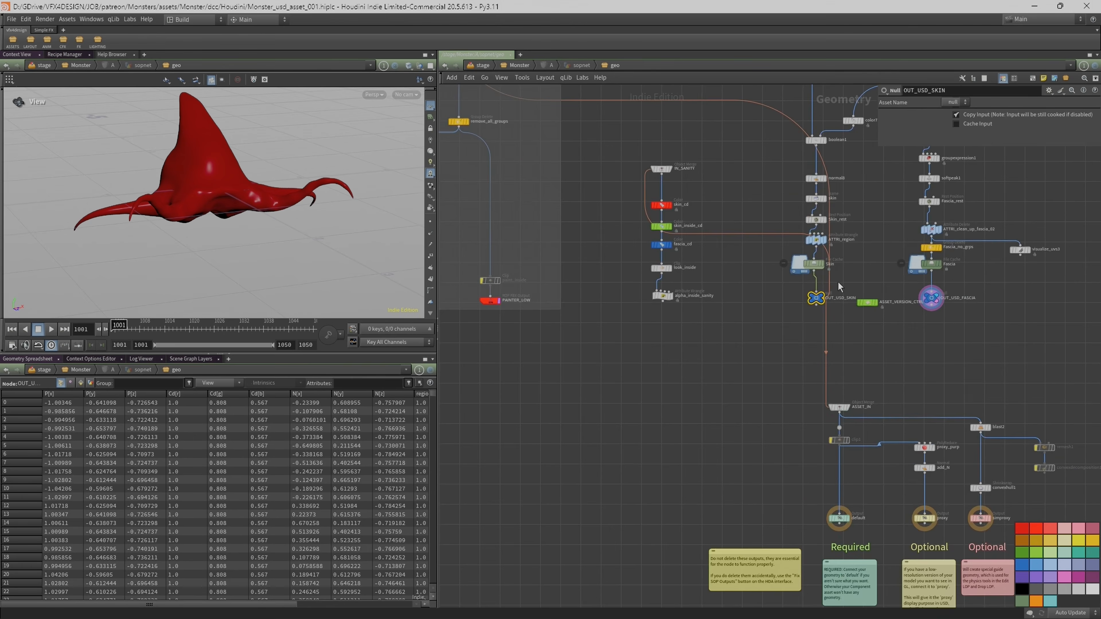
Open the IN_PAINTER object merge settings in the TIDY AND PUBLISH section to review its skin and fascia sources.
scroll(755, 313, down, 1)
middle_drag(755, 313, 794, 419)
scroll(795, 419, down, 1)
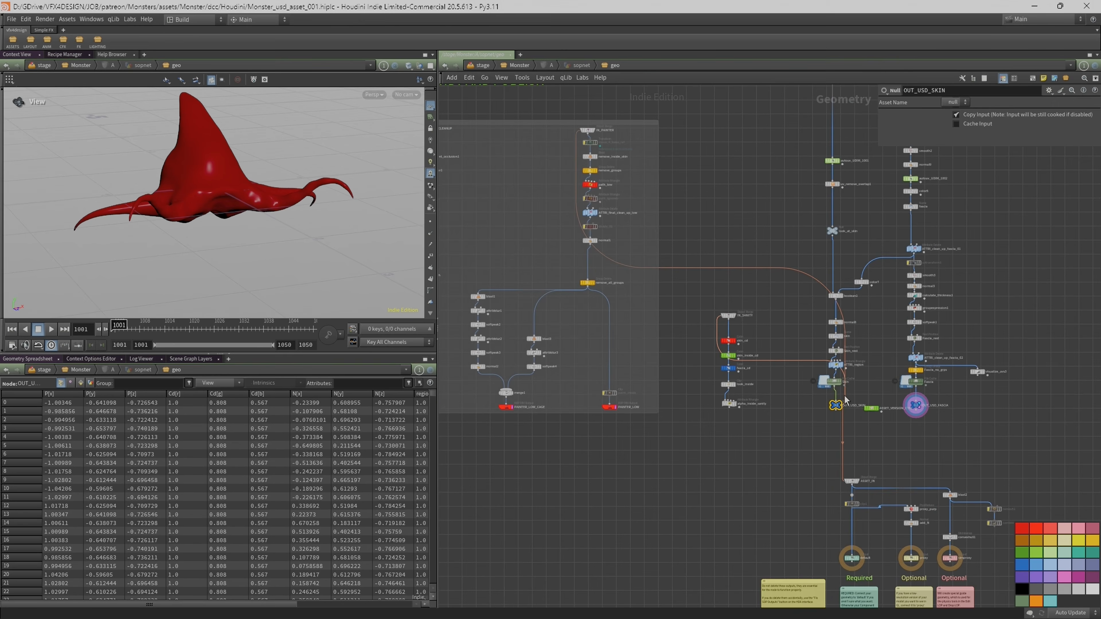
mouse_move(585, 134)
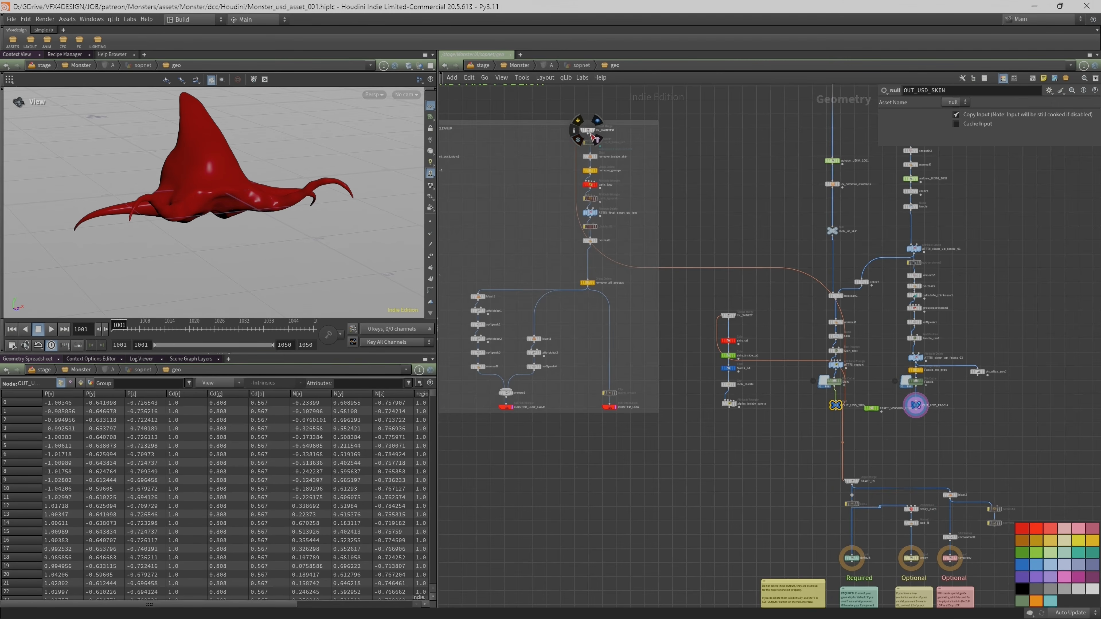
scroll(592, 136, up, 4)
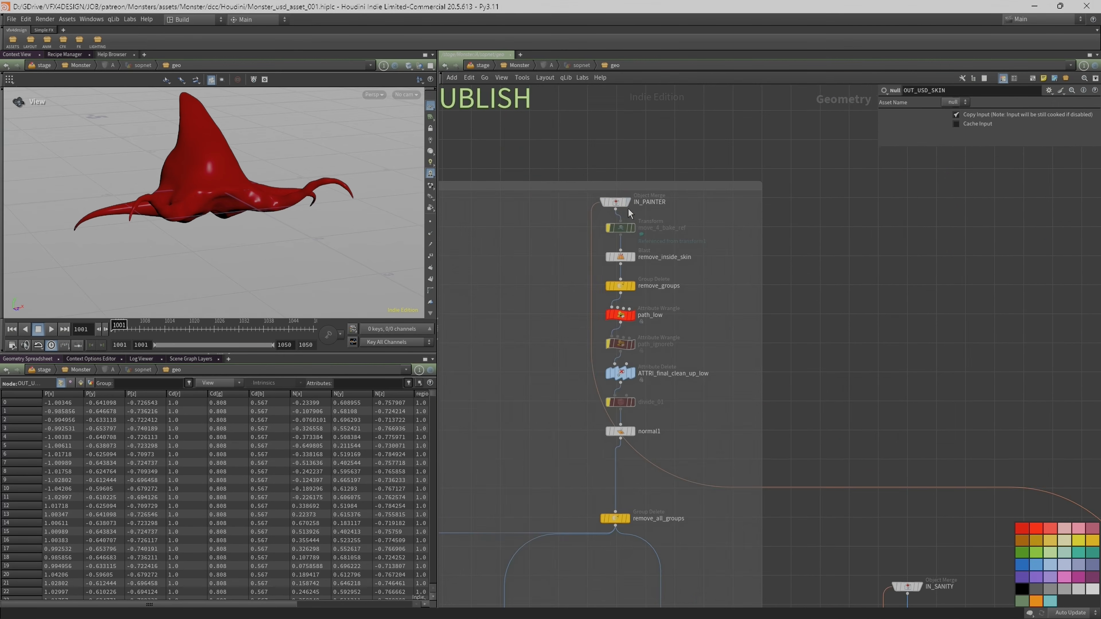
click(624, 203)
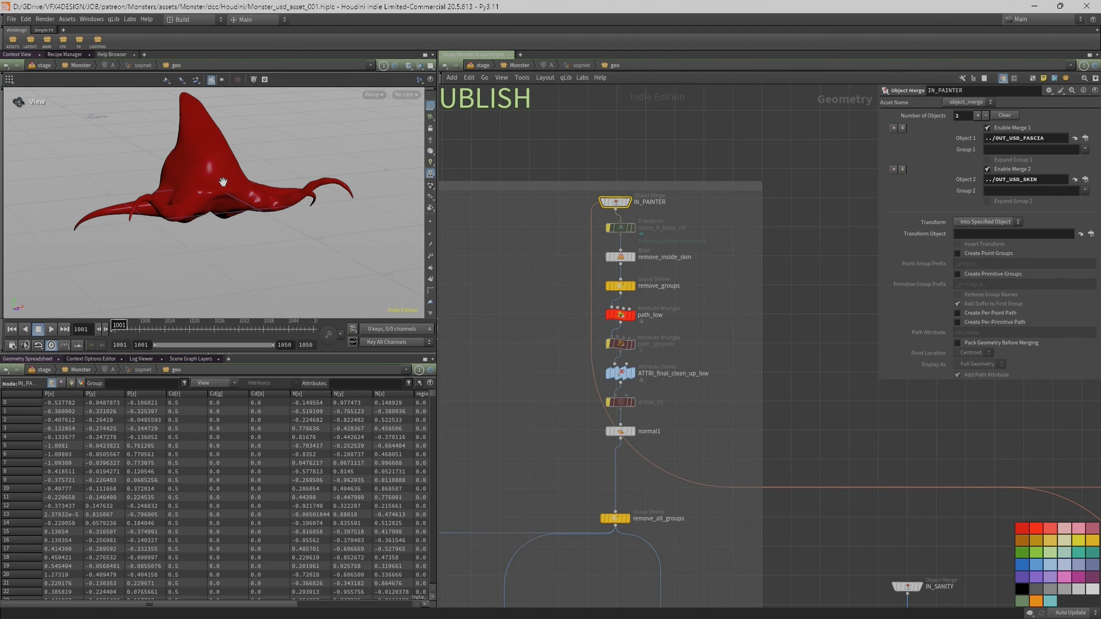
Display the remove_inside_skin result in an enlarged 3D view, followed by the IN_PAINTER geometry for comparison.
scroll(632, 257, up, 2)
click(633, 260)
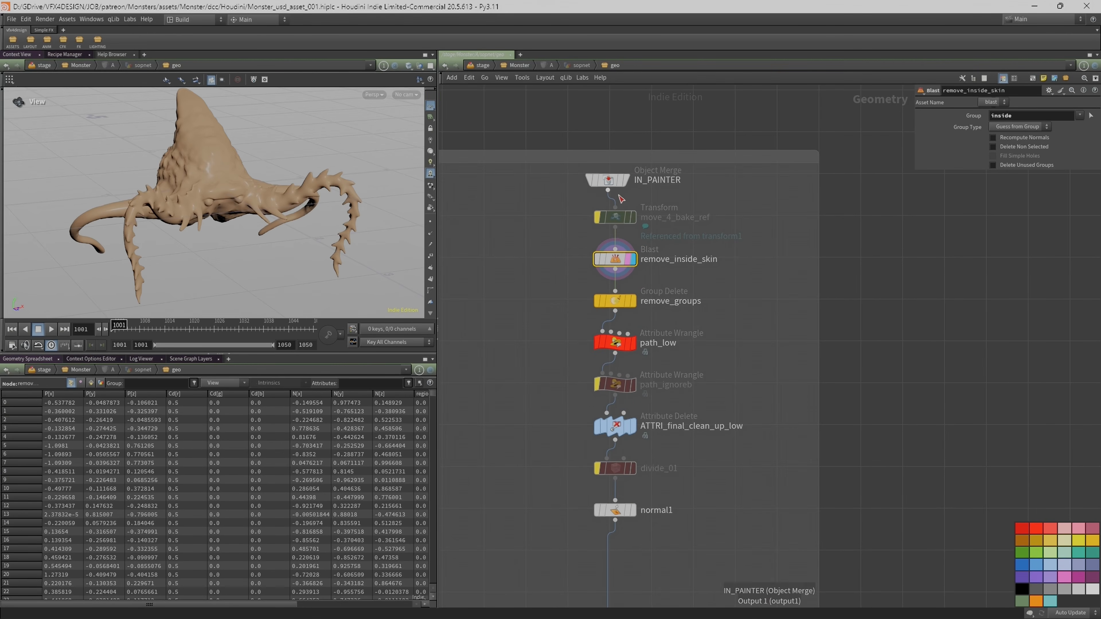
drag(278, 192, 232, 196)
drag(355, 353, 355, 463)
click(623, 182)
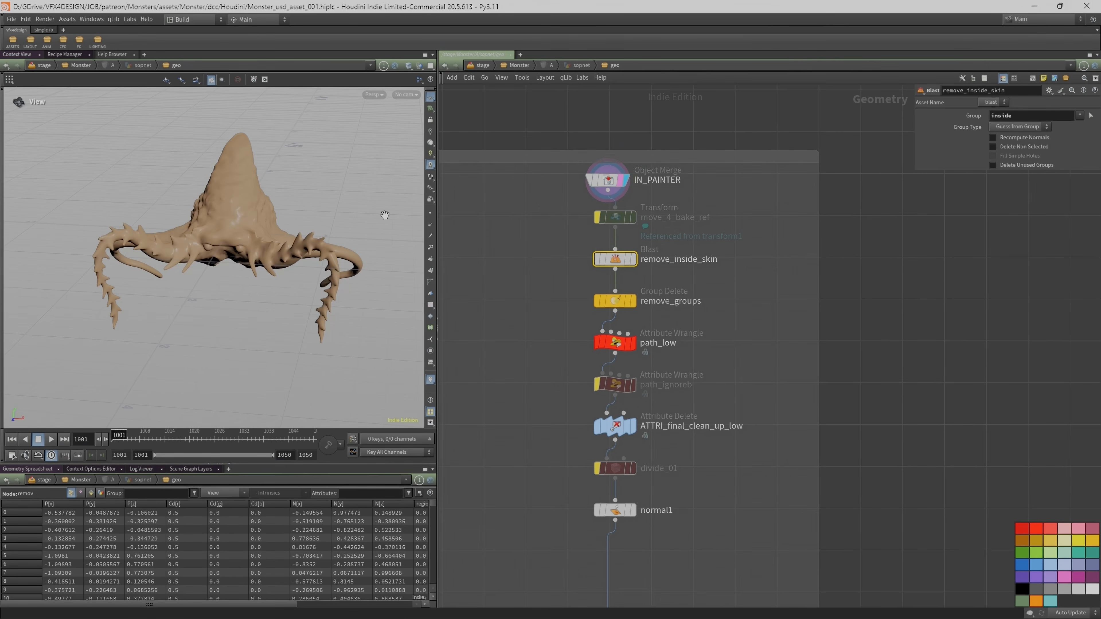
Inspect the IN_PAINTER monster geometry up close in wireframe shading.
drag(258, 214, 270, 202)
right_drag(270, 203, 300, 174)
right_drag(203, 214, 308, 187)
key(shift+w)
mouse_move(265, 187)
mouse_down()
mouse_move(275, 198)
mouse_move(266, 202)
mouse_move(319, 199)
mouse_up()
Display remove_inside_skin and examine its wireframe up close for leftover inner skin from several angles.
click(632, 260)
right_drag(251, 214, 294, 194)
drag(295, 195, 254, 197)
right_drag(256, 214, 258, 145)
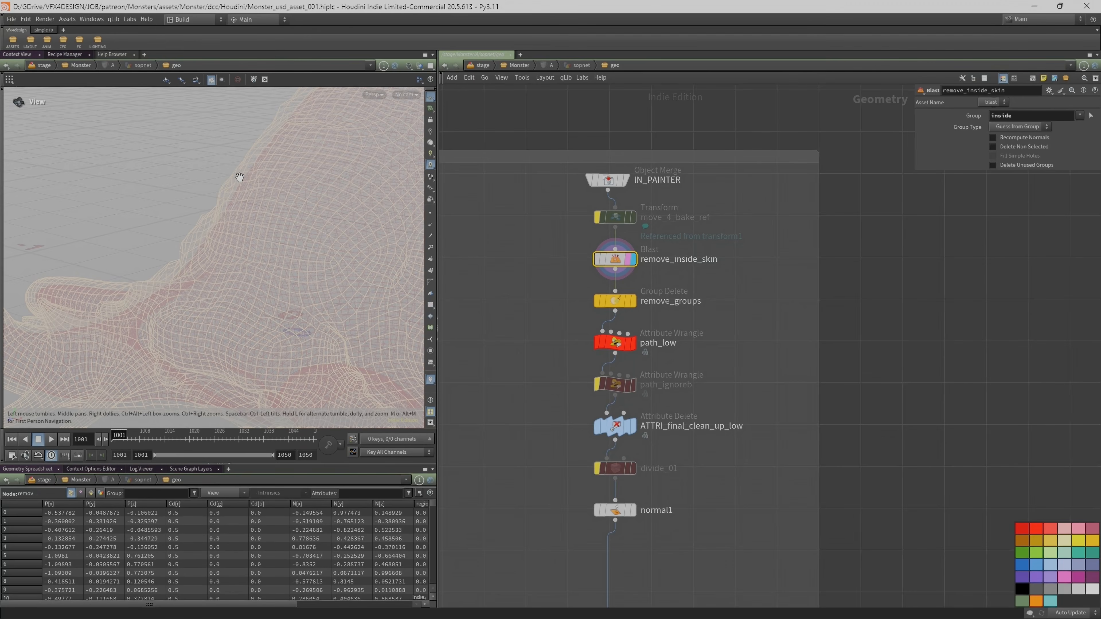
drag(232, 191, 266, 205)
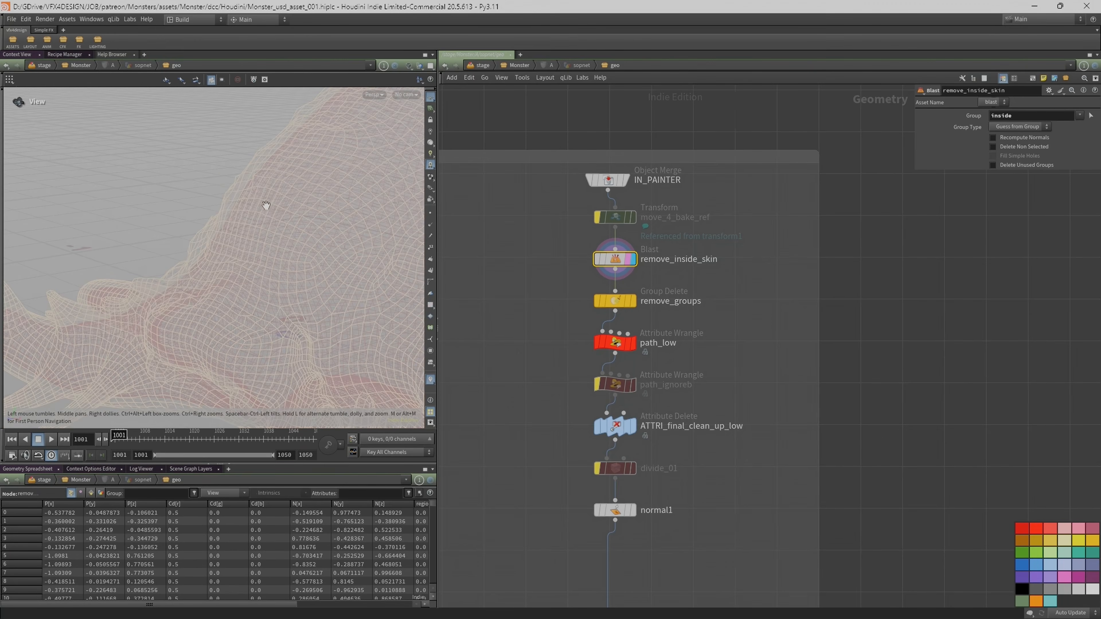
scroll(503, 311, down, 2)
middle_drag(512, 308, 567, 261)
drag(239, 206, 335, 219)
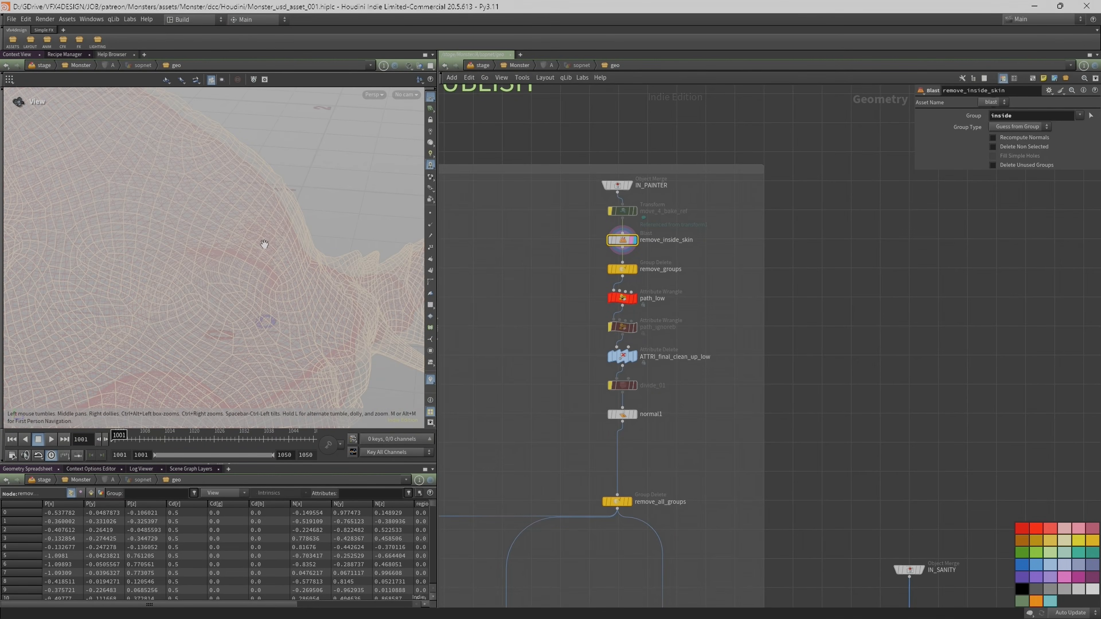
drag(311, 271, 330, 277)
scroll(677, 268, up, 2)
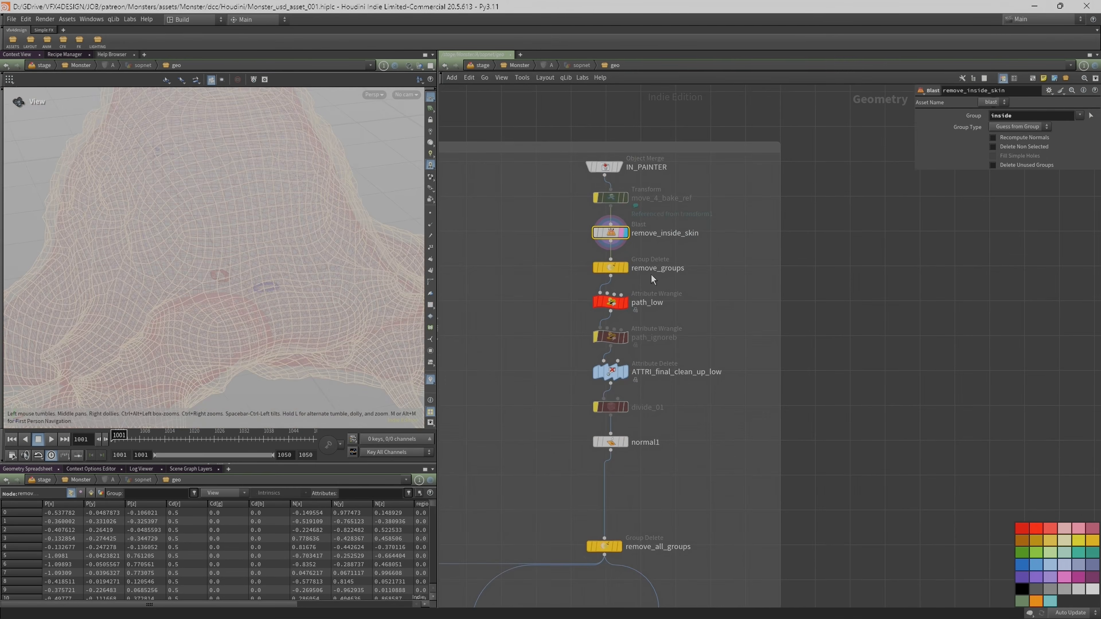
Display the remove_groups node and view its geometry information.
click(626, 268)
click(615, 269)
middle_click(615, 272)
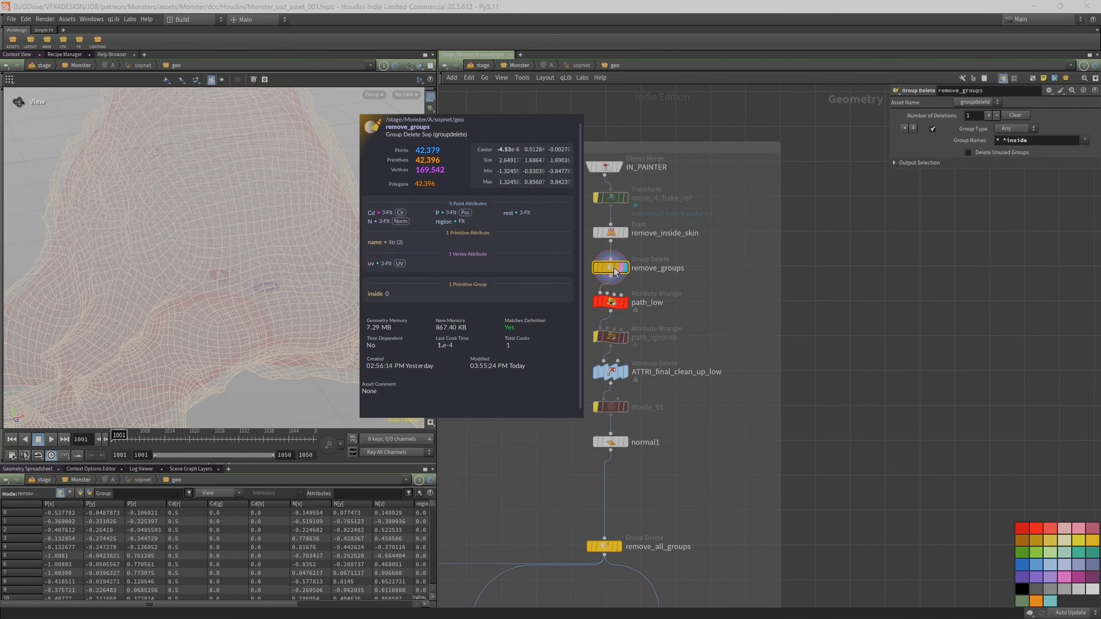
Display path_low and examine its primitive attributes in an enlarged spreadsheet with wider path and shop_materialpath columns.
click(613, 303)
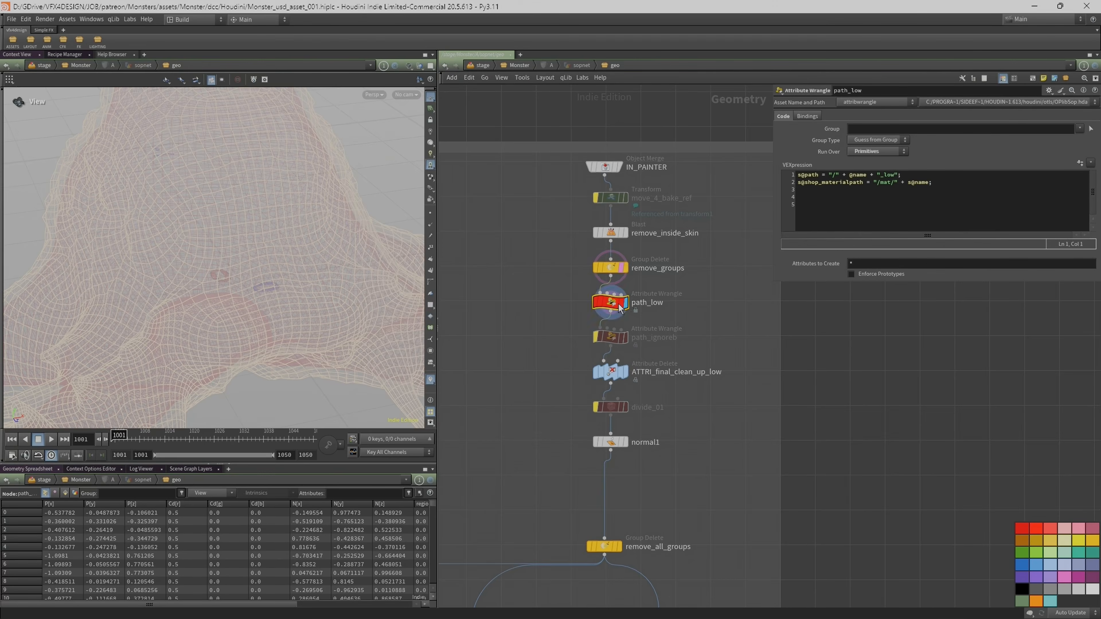
click(624, 305)
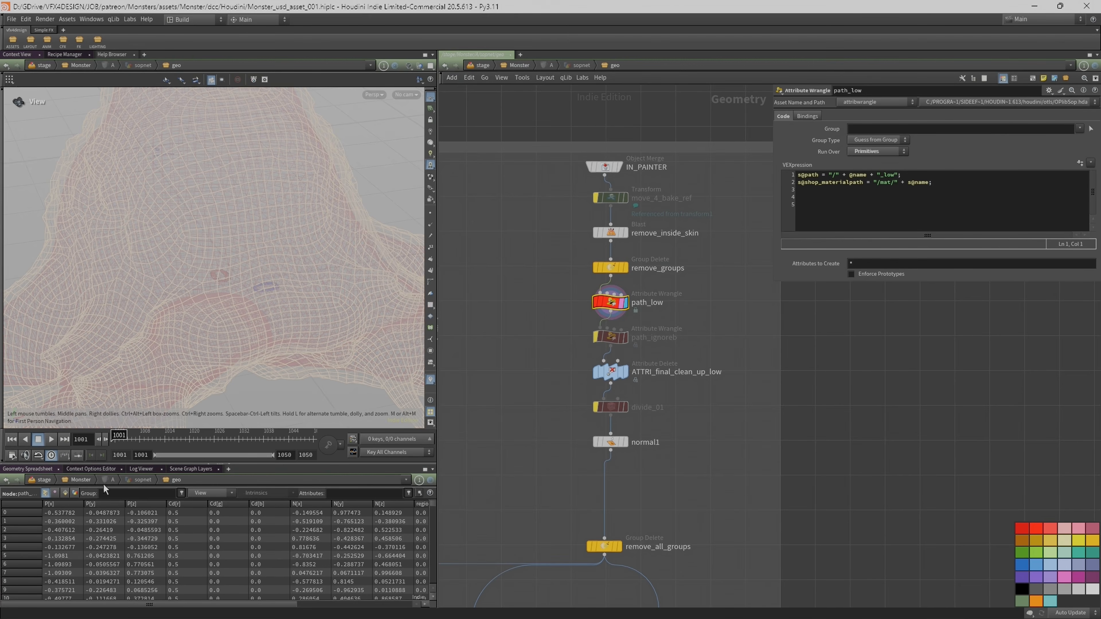
click(75, 493)
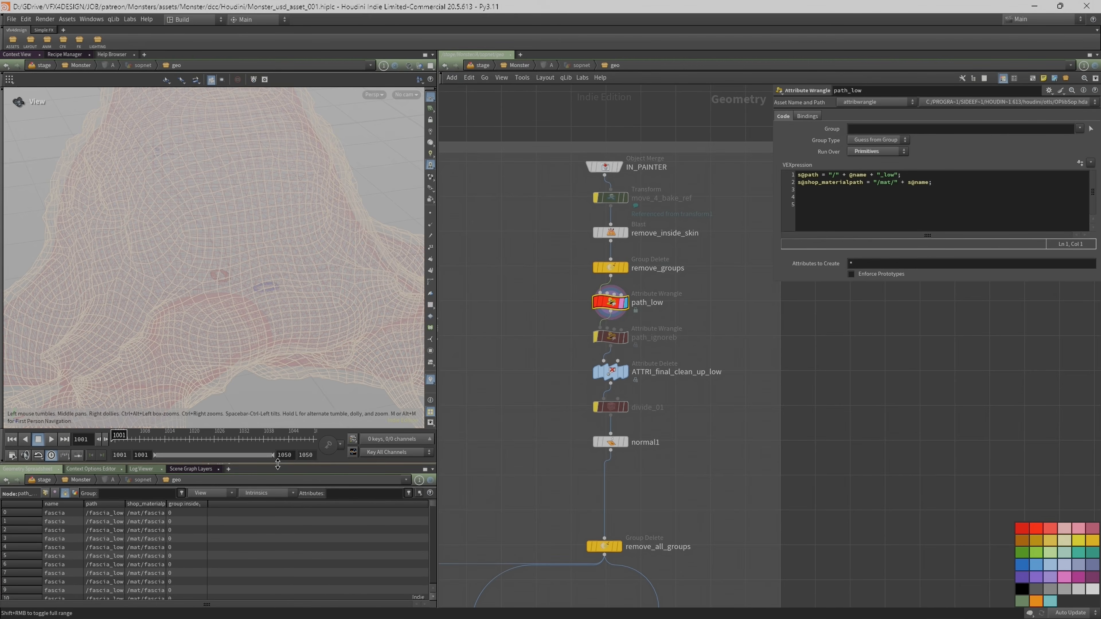
drag(289, 465, 289, 389)
drag(167, 429, 227, 431)
drag(126, 428, 189, 429)
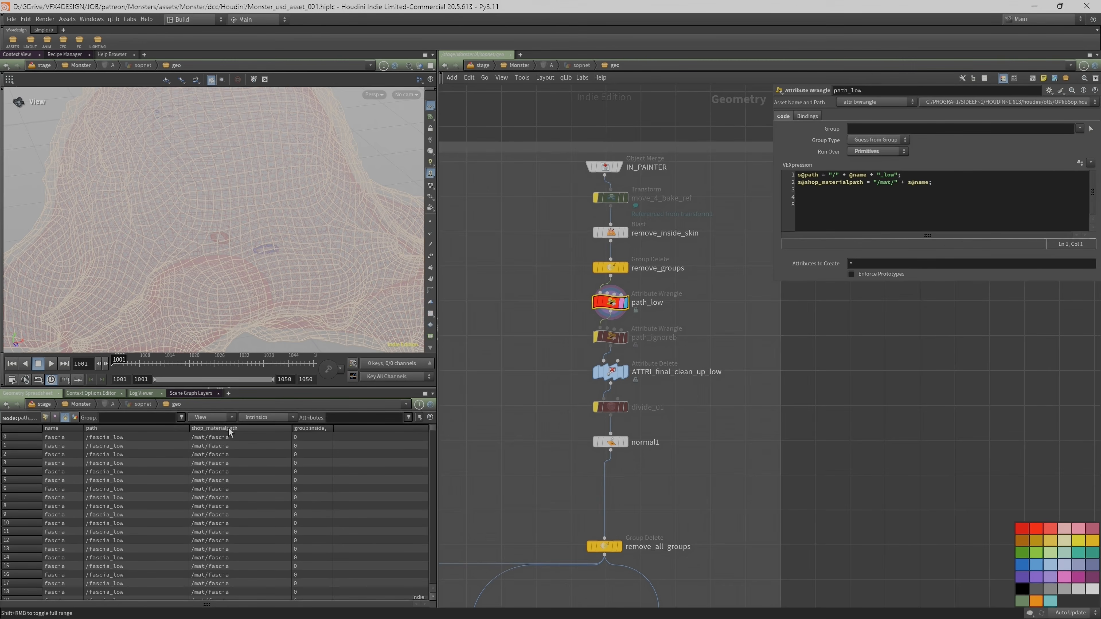
mouse_move(433, 428)
mouse_down()
mouse_move(420, 556)
mouse_move(419, 417)
mouse_up()
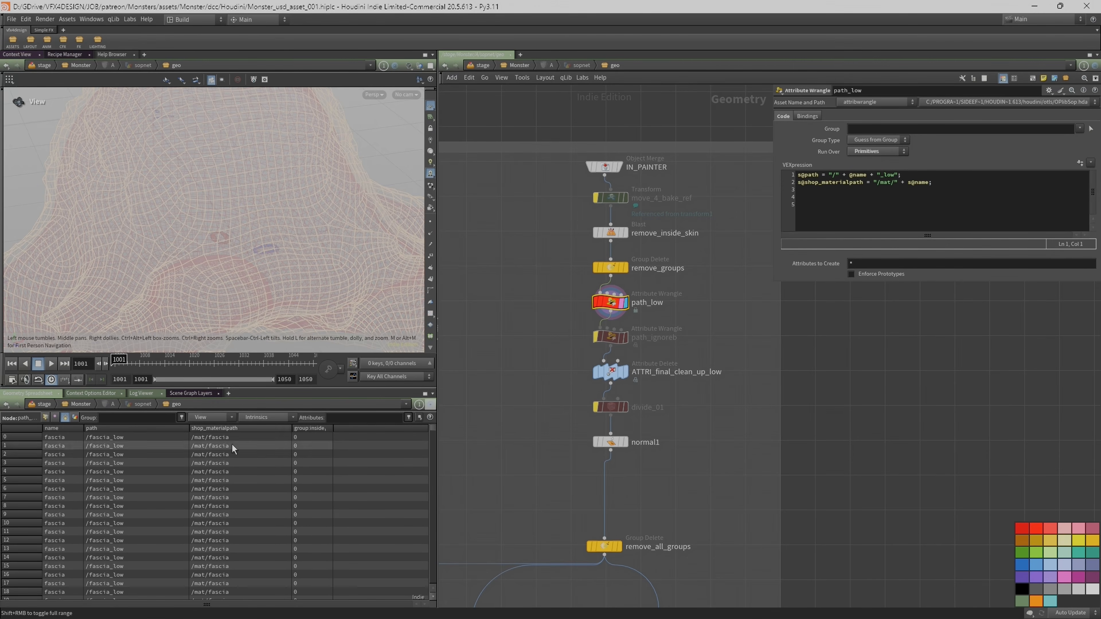
Switch to Substance 3D Painter and compare the _mat_fascia and _mat_skin texture sets in isolation.
mouse_move(278, 618)
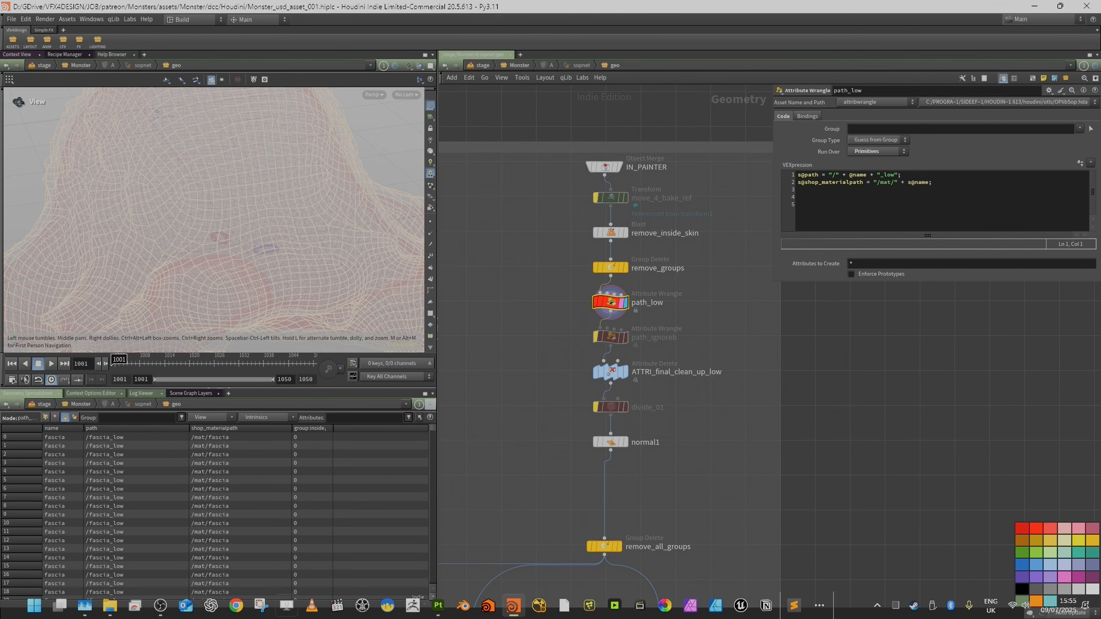
click(443, 612)
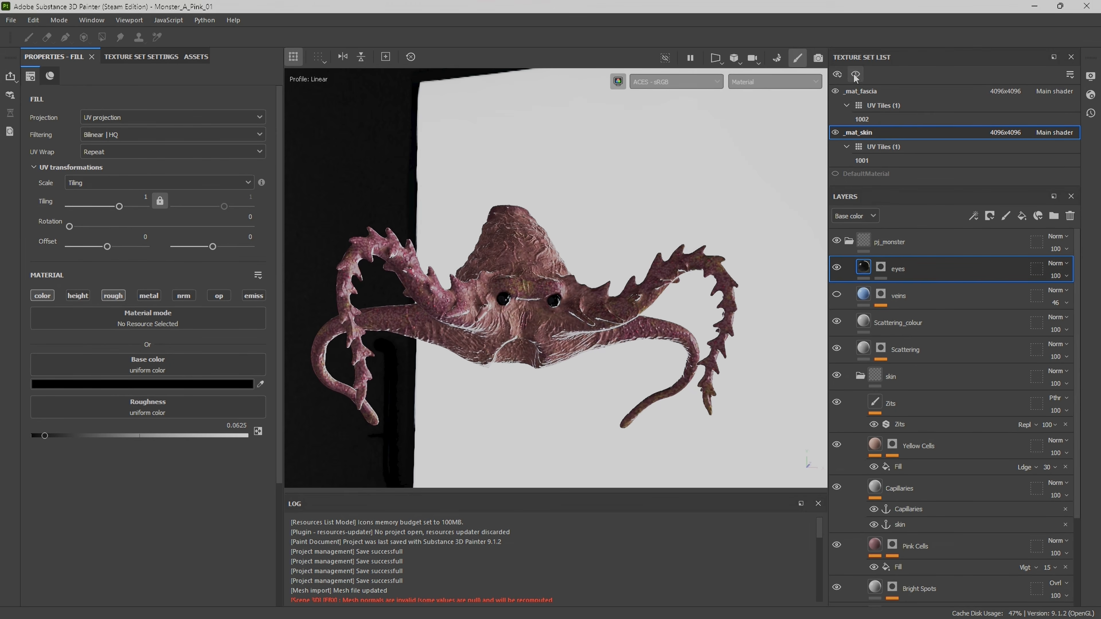
click(860, 92)
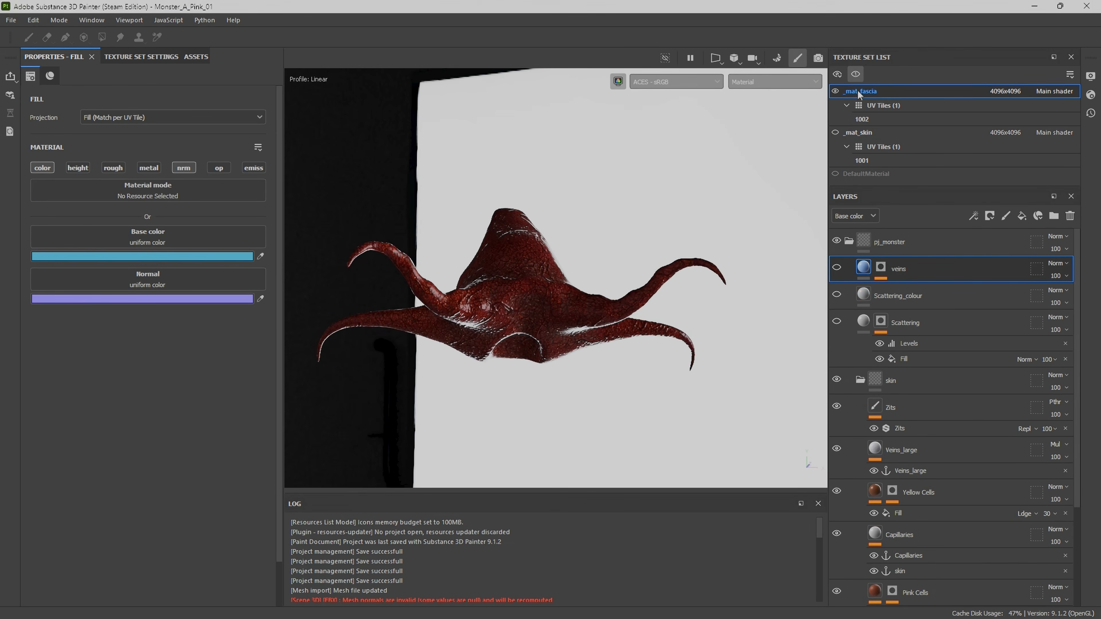
alt+drag(708, 183, 693, 224)
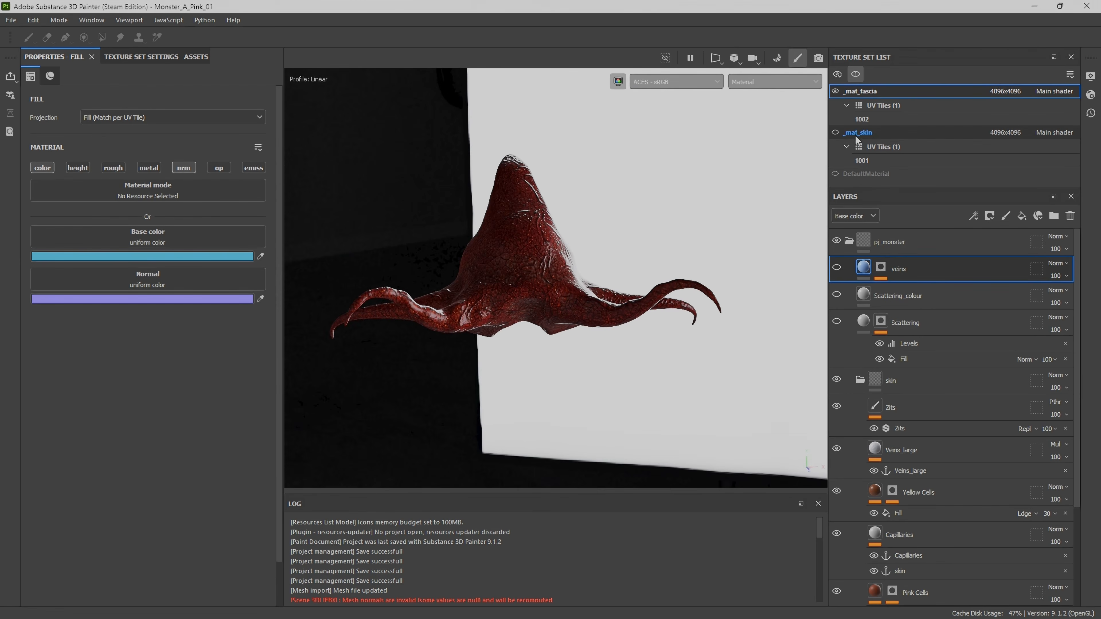
click(863, 132)
click(863, 92)
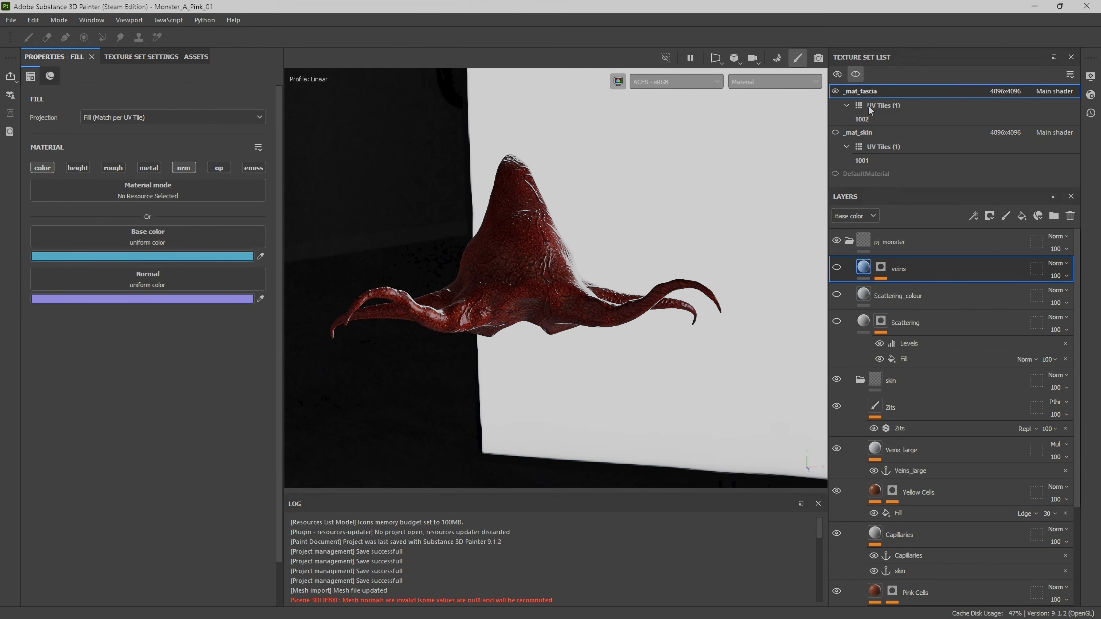
click(867, 133)
click(871, 93)
alt+drag(625, 206, 623, 225)
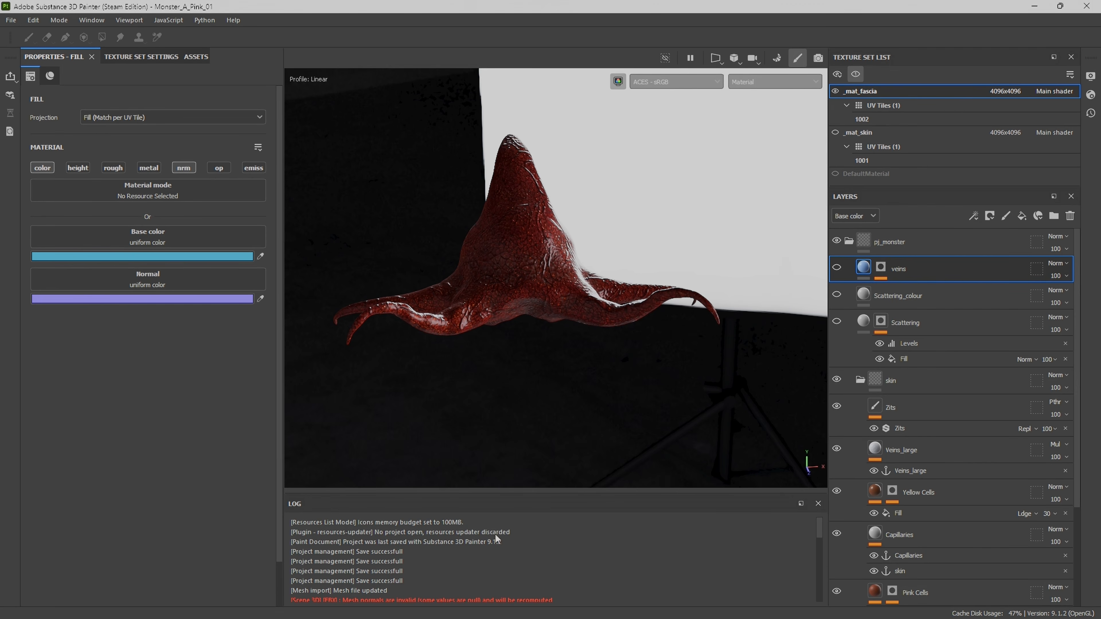
Cycle through the mesh maps of the _mat_fascia and _mat_skin texture sets, ending on the skin's bent normals.
mouse_move(463, 612)
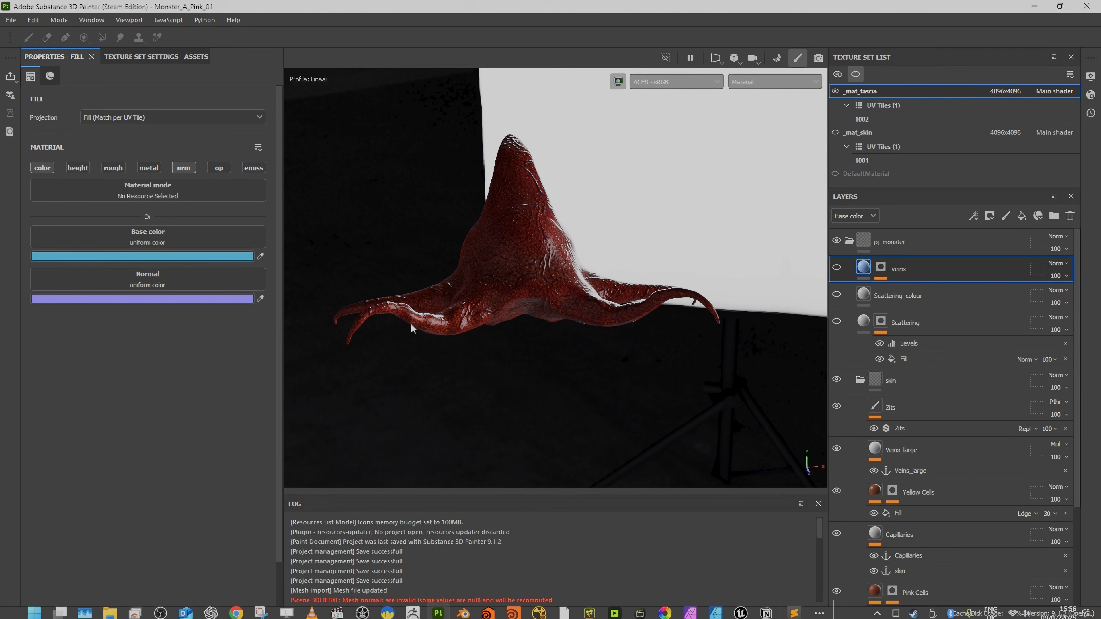
key(b)
key(b)
key(b)
key(b)
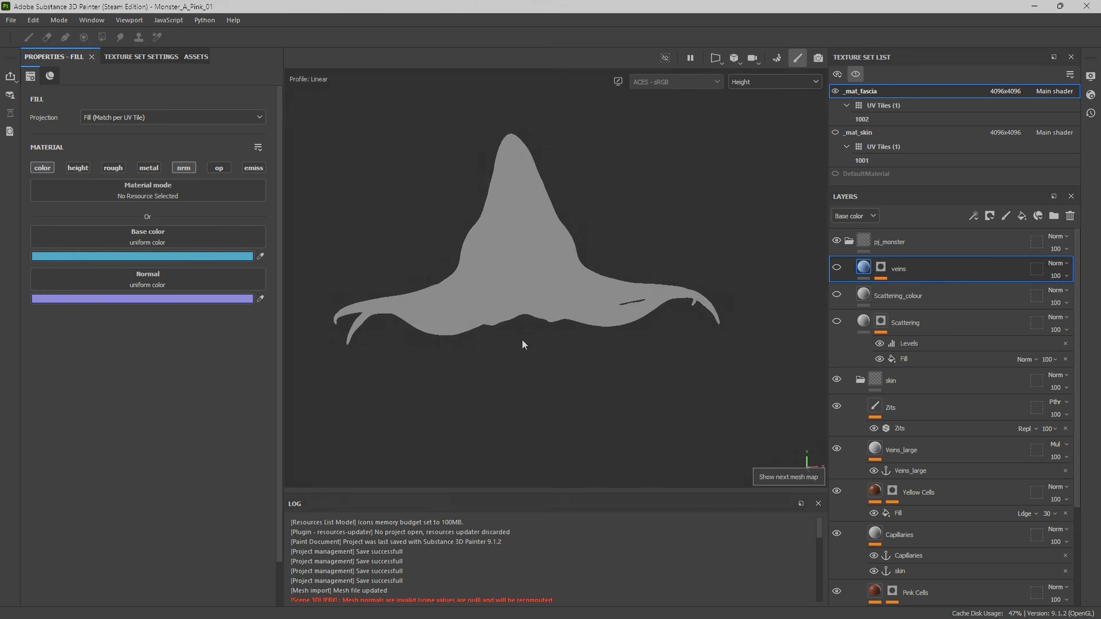
key(b)
key(b)
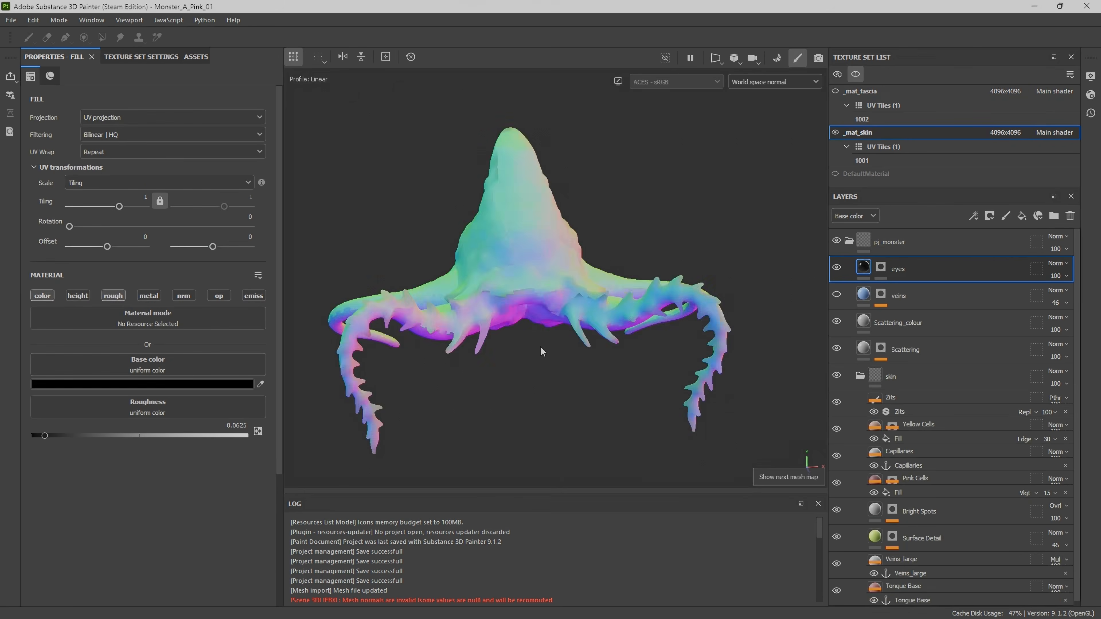
key(b)
key(b)
key(b)
key(b)
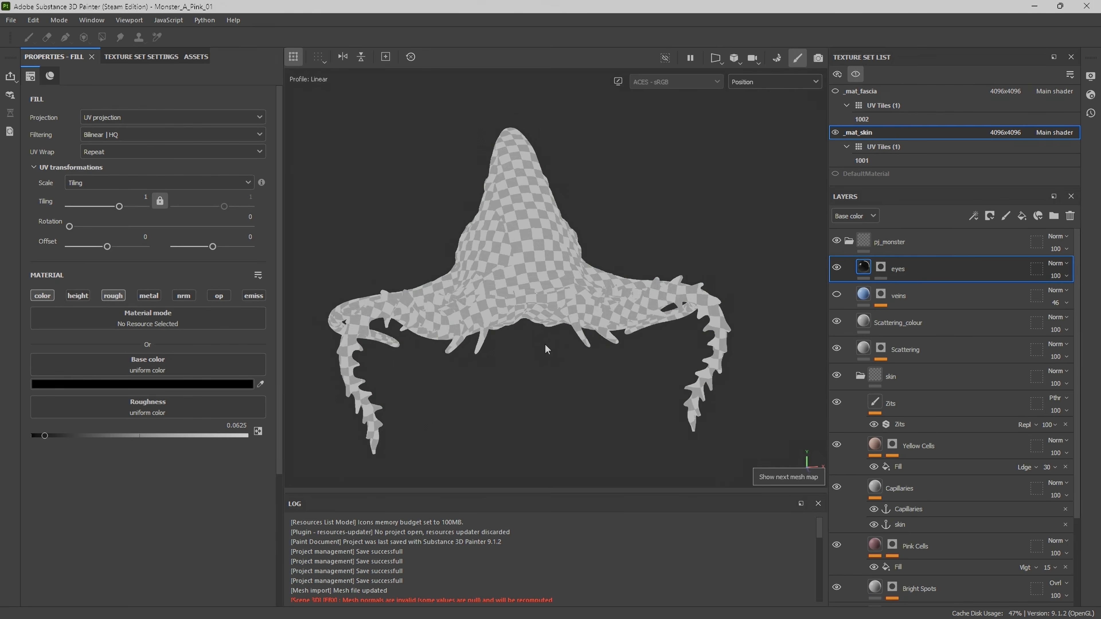
key(b)
key(b)
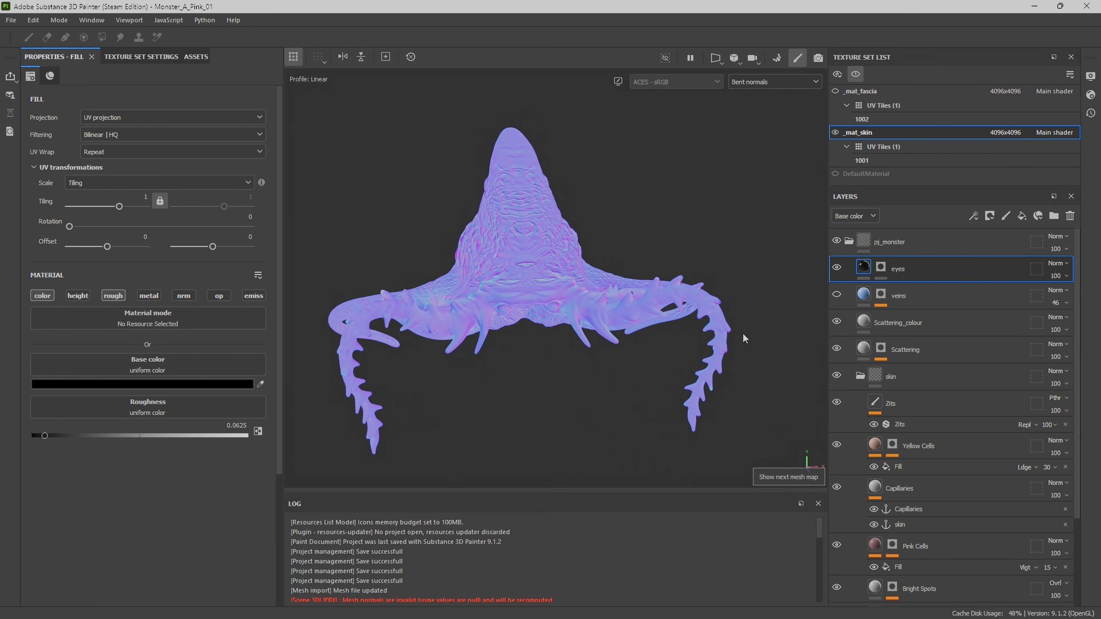
scroll(688, 300, down, 1)
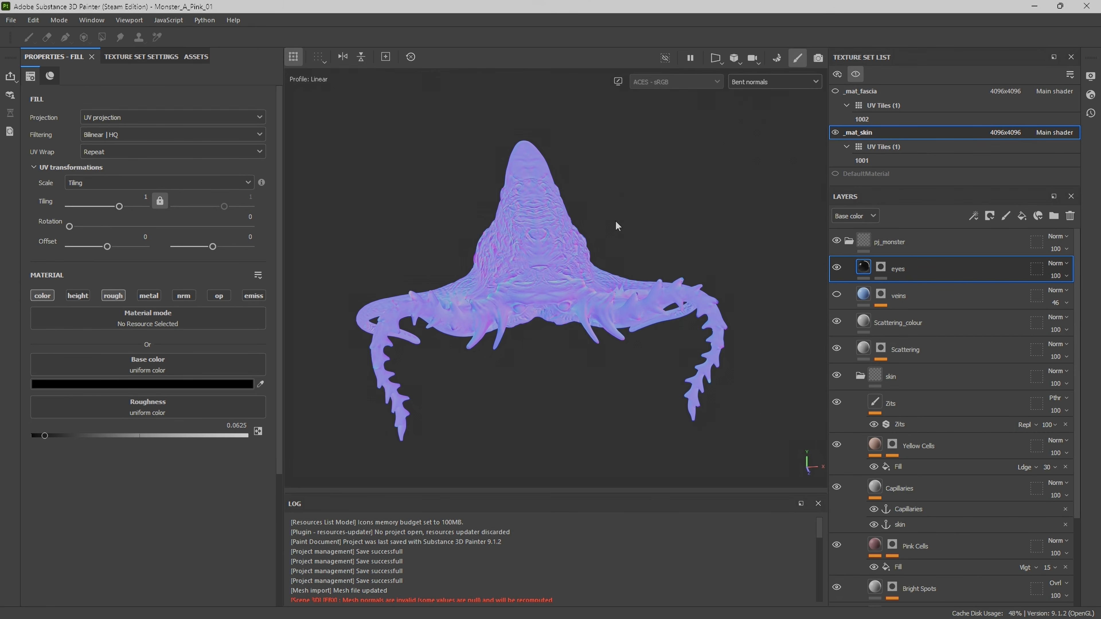
mouse_move(625, 234)
alt+mouse_down()
mouse_move(583, 197)
mouse_move(650, 253)
mouse_move(628, 246)
alt+mouse_up()
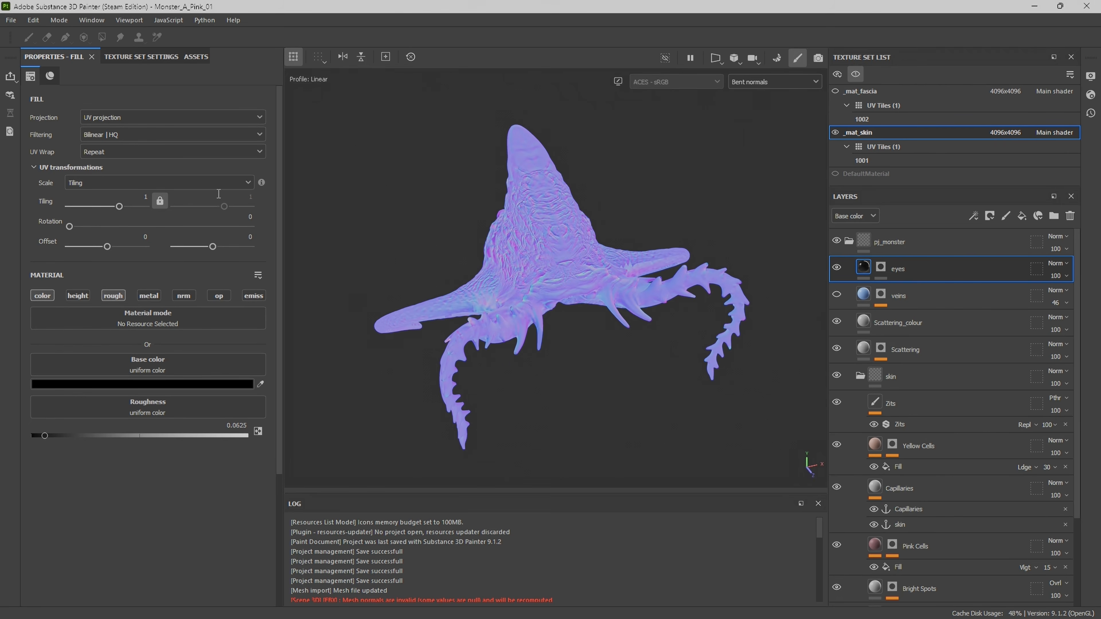
Open the asset library and locate the pj_monster smart material.
click(189, 56)
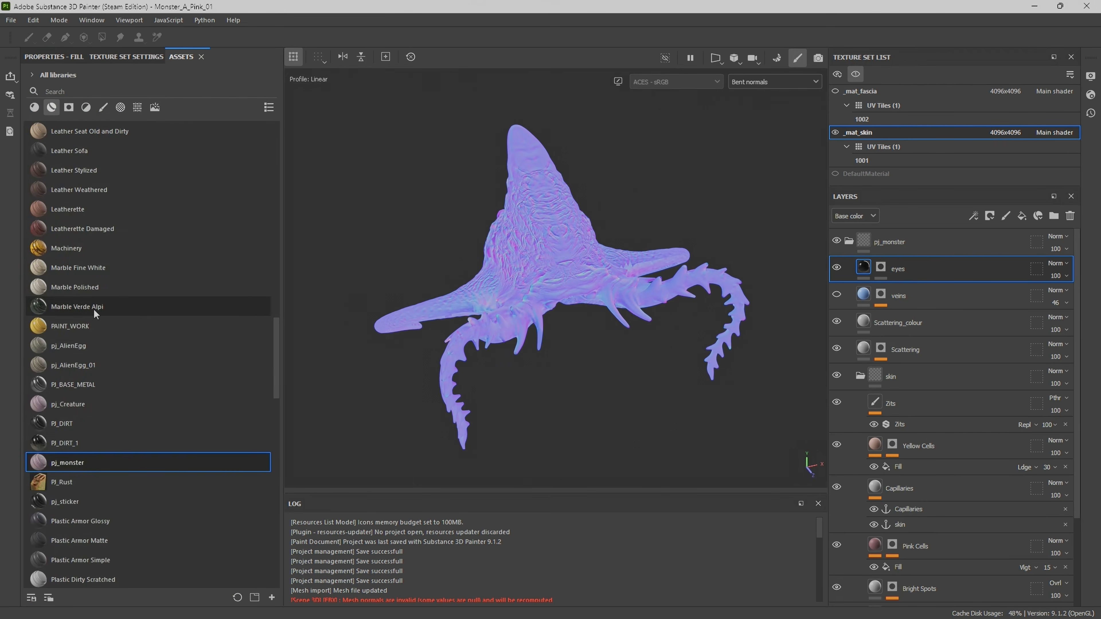
scroll(96, 313, down, 3)
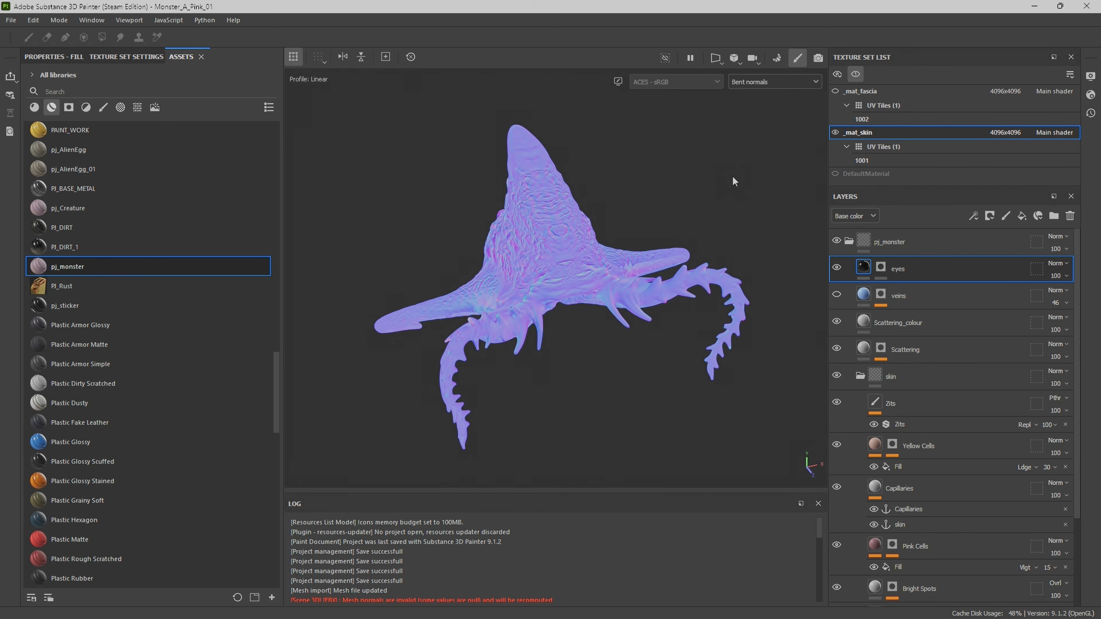
mouse_move(419, 222)
alt+mouse_down()
mouse_move(705, 190)
mouse_move(418, 229)
alt+mouse_up()
Return the skin to the full material display and inspect it from another angle under rotated environment lighting.
key(b)
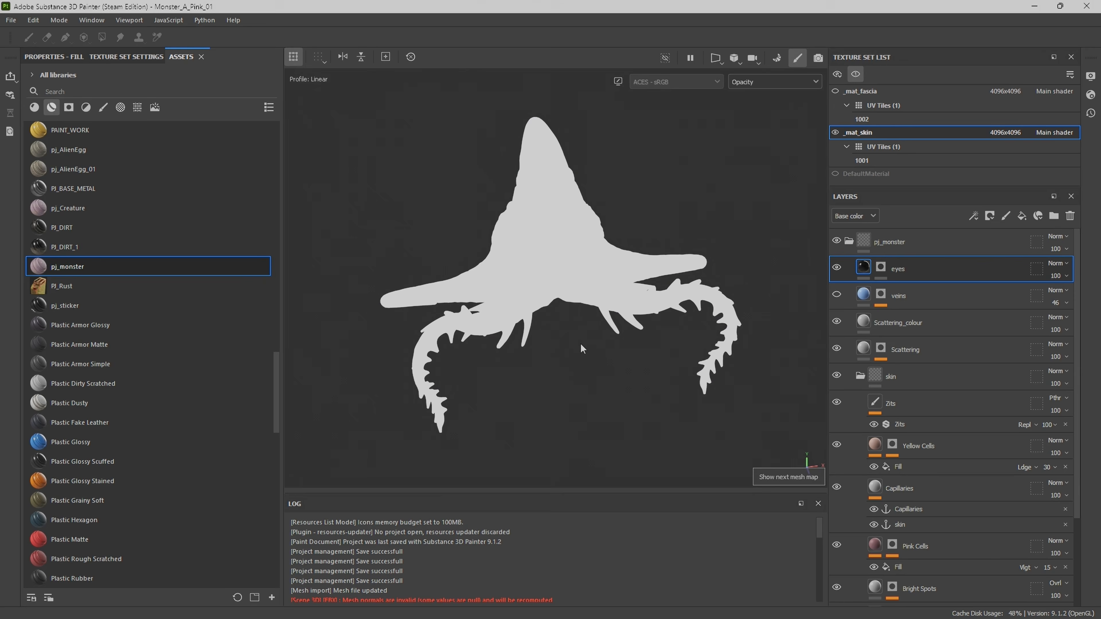
key(m)
shift+right_drag(649, 359, 614, 443)
alt+drag(613, 443, 695, 283)
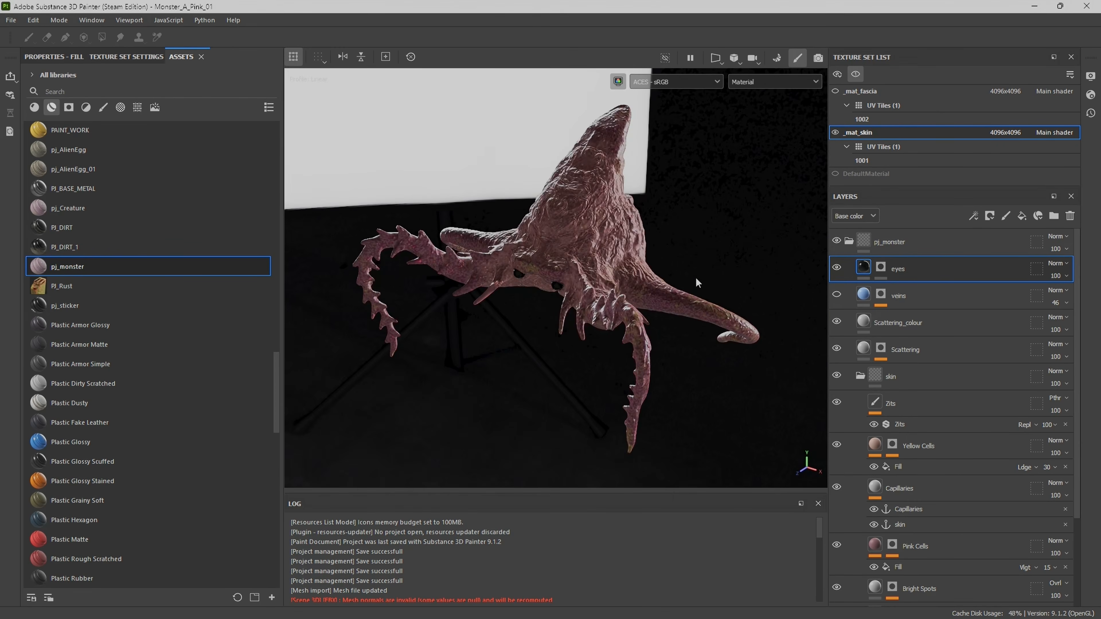
shift+right_drag(696, 283, 668, 275)
Collapse the _mat_fascia UV tiles, isolate that texture set, and inspect it from several angles under rotated environment lighting.
click(846, 106)
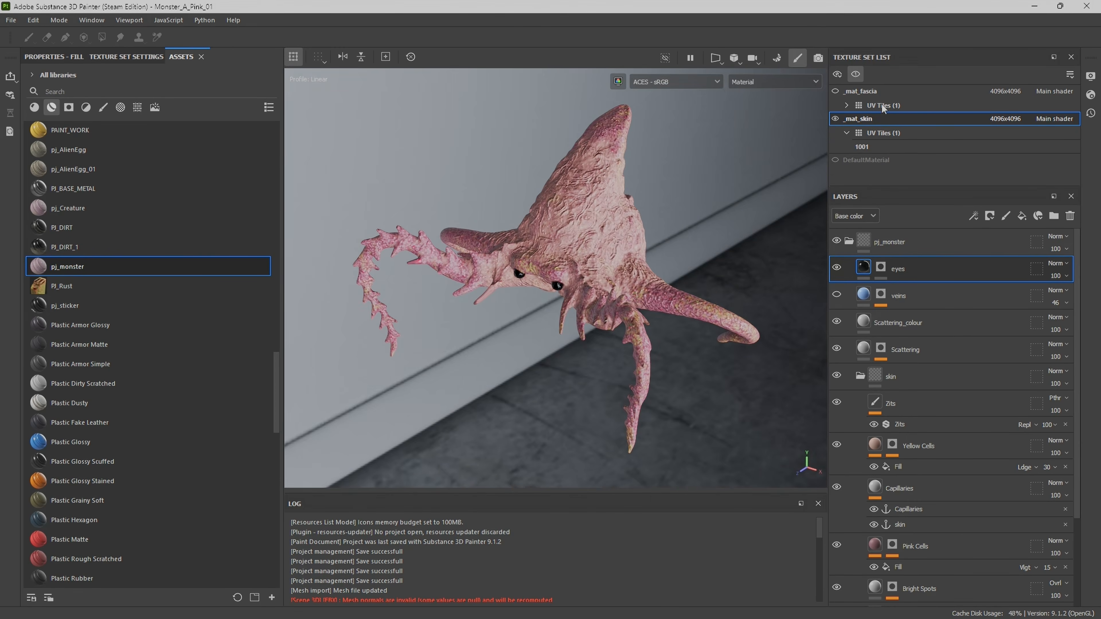
click(833, 94)
shift+right_drag(644, 212, 620, 247)
alt+drag(574, 278, 756, 296)
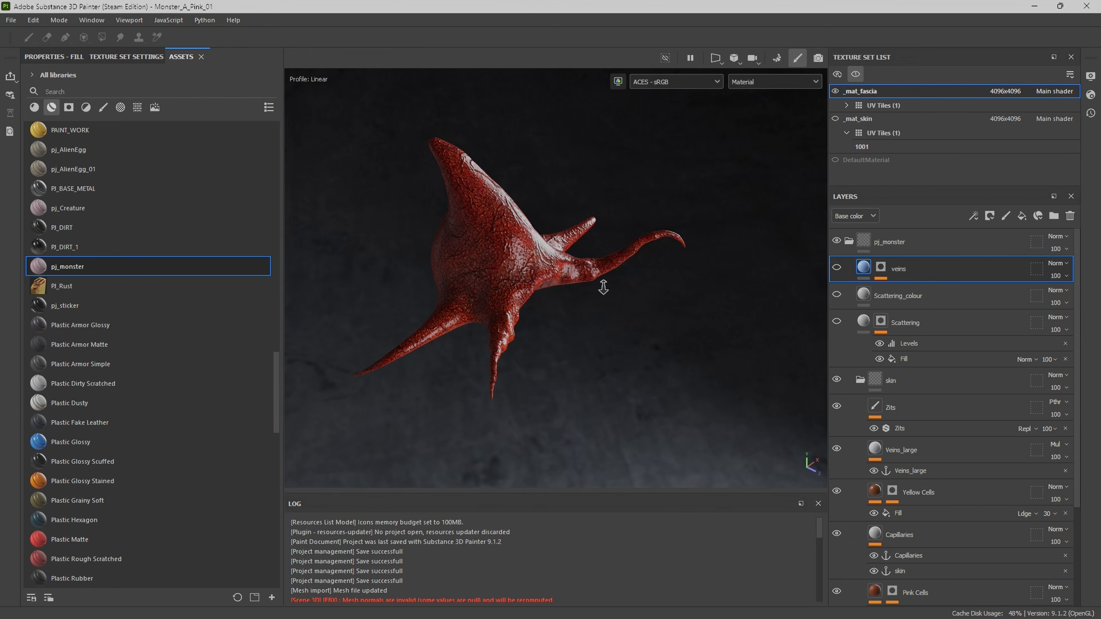
mouse_move(640, 291)
shift+right_down()
mouse_move(568, 295)
mouse_move(647, 302)
shift+right_up()
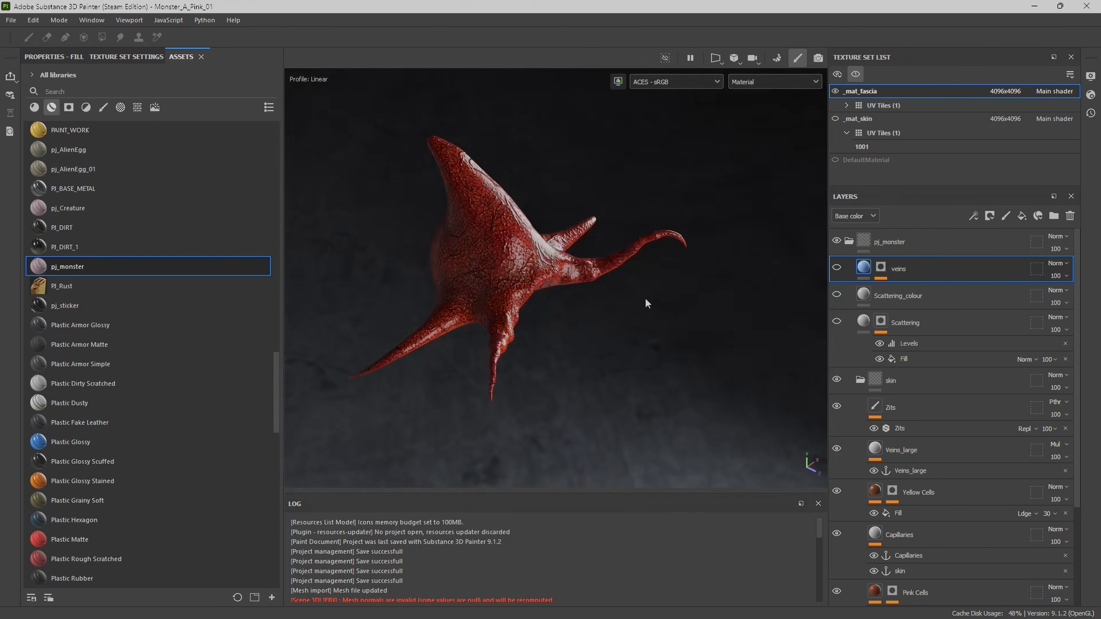
alt+drag(646, 303, 515, 295)
shift+right_drag(645, 295, 635, 359)
alt+drag(634, 359, 538, 230)
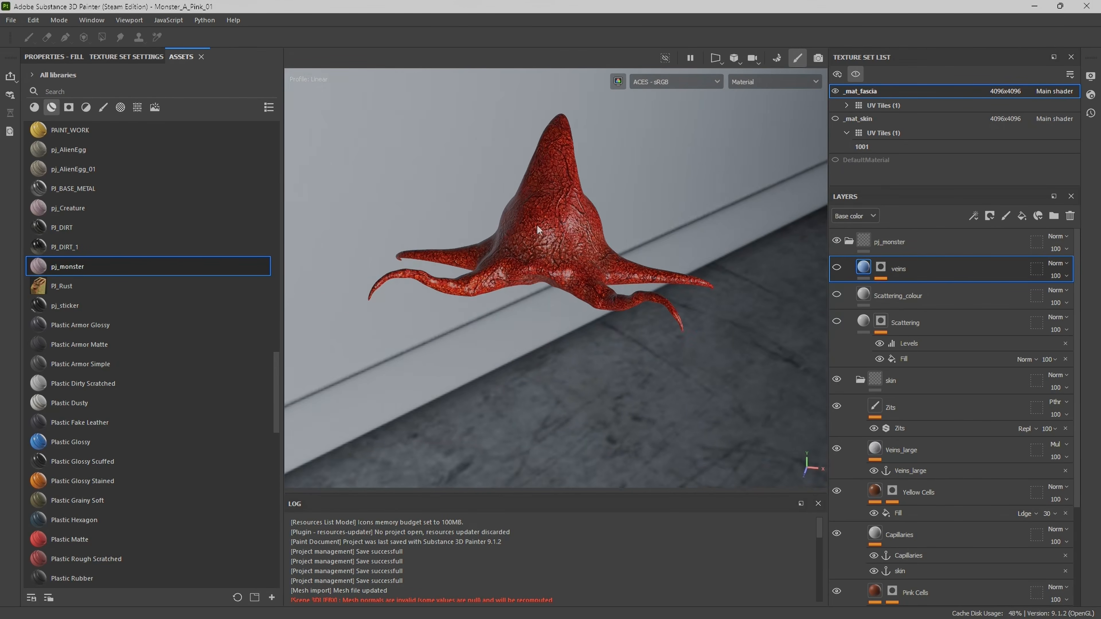
alt+drag(650, 236, 702, 260)
mouse_move(616, 244)
shift+right_down()
mouse_move(667, 243)
mouse_move(615, 243)
mouse_move(565, 268)
shift+right_up()
alt+drag(565, 268, 633, 319)
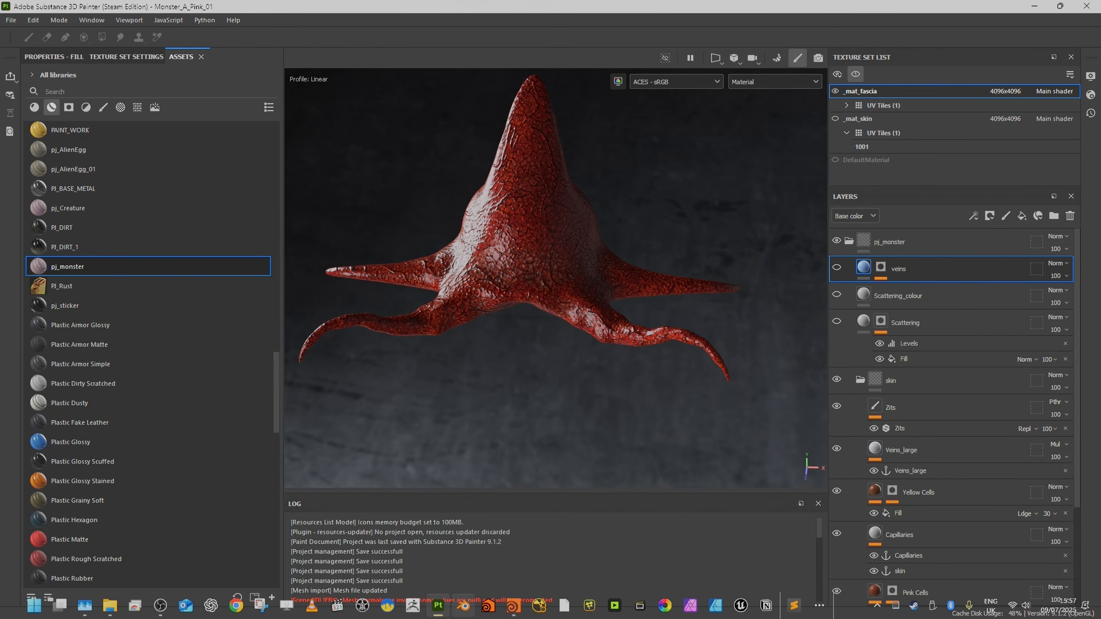
Show the _mat_skin texture set together with _mat_fascia on the whole monster.
alt+right_drag(607, 261, 536, 264)
alt+drag(535, 265, 593, 230)
click(836, 118)
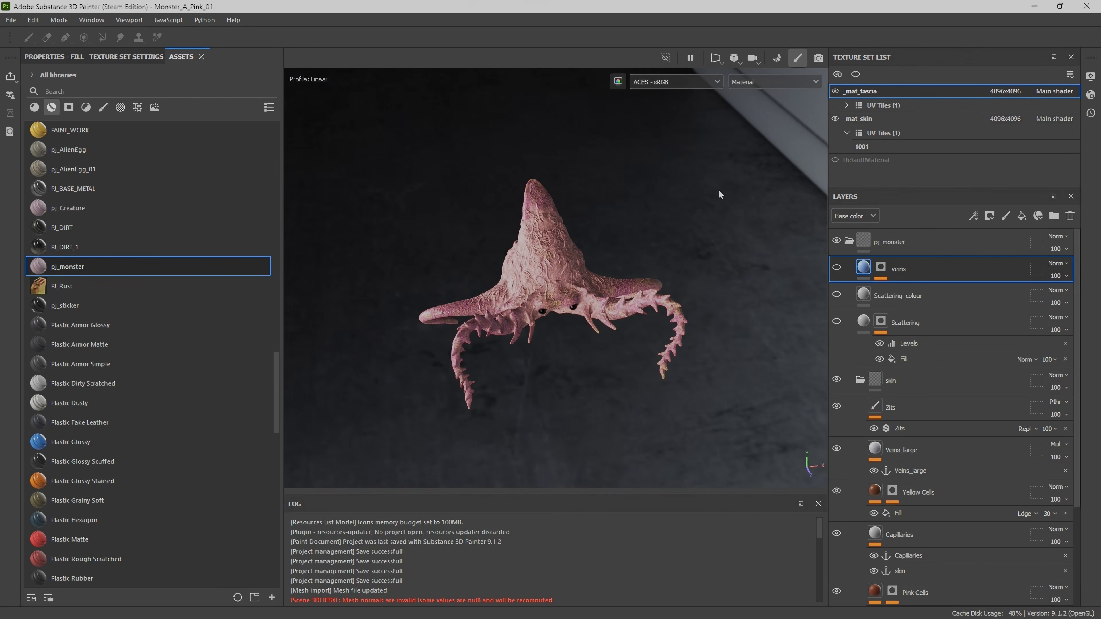
Inspect the whole monster in full material display from a more distant, lower angle.
alt+right_drag(625, 250, 577, 278)
alt+drag(547, 299, 515, 270)
alt+middle_drag(619, 278, 666, 274)
Switch to Houdini and examine the low-resolution monster mesh at path_low from a wider view.
mouse_move(438, 616)
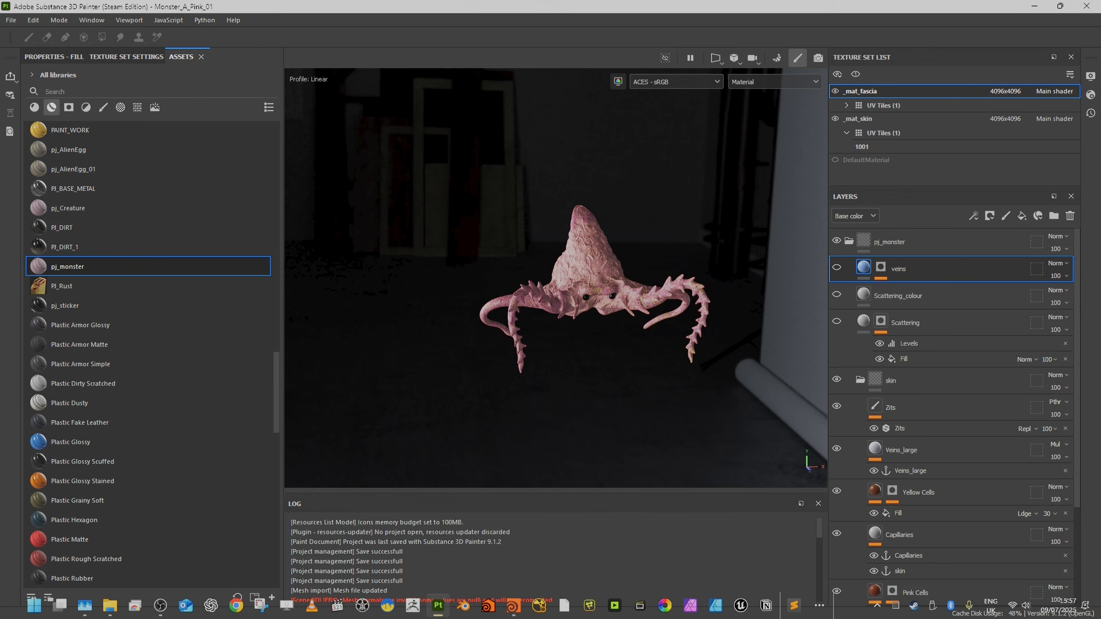
click(510, 610)
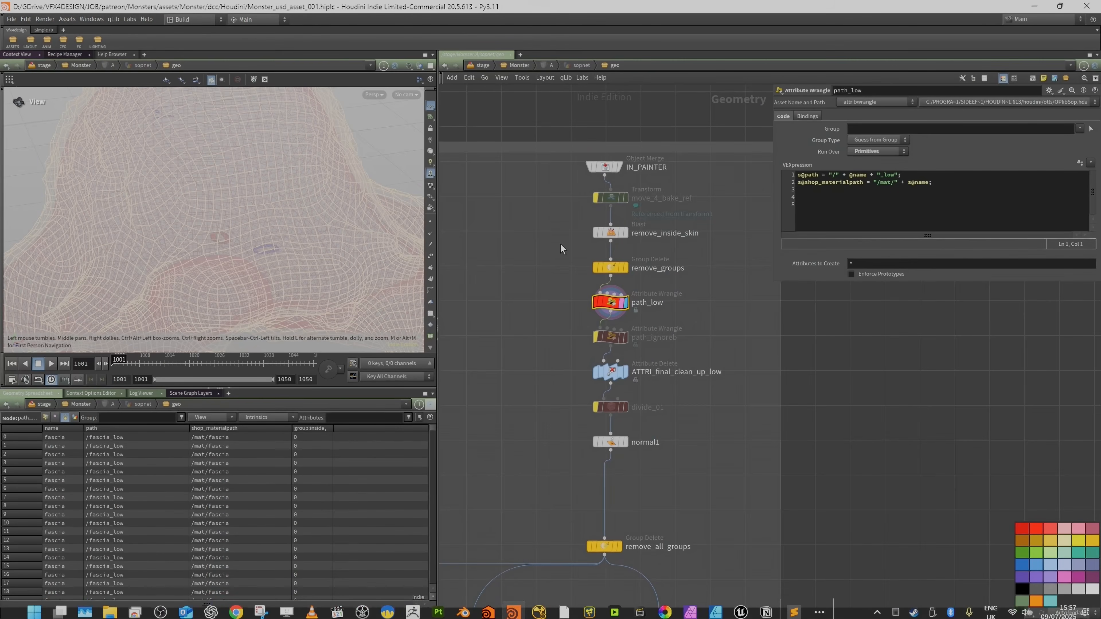
right_drag(303, 173, 171, 221)
drag(315, 204, 264, 204)
drag(302, 164, 234, 198)
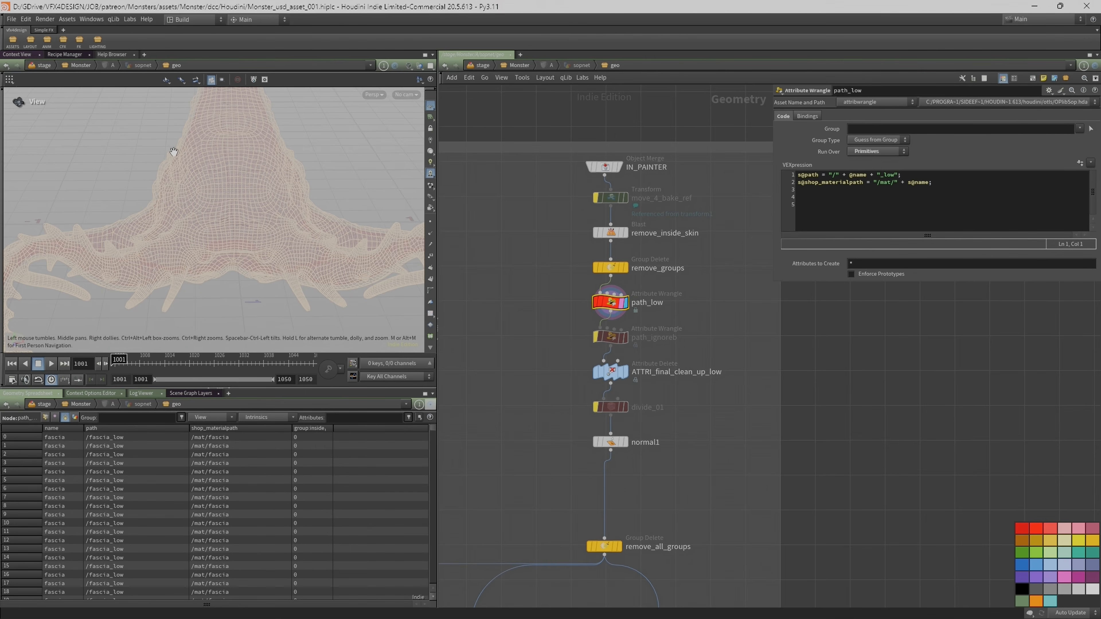
drag(212, 148, 164, 172)
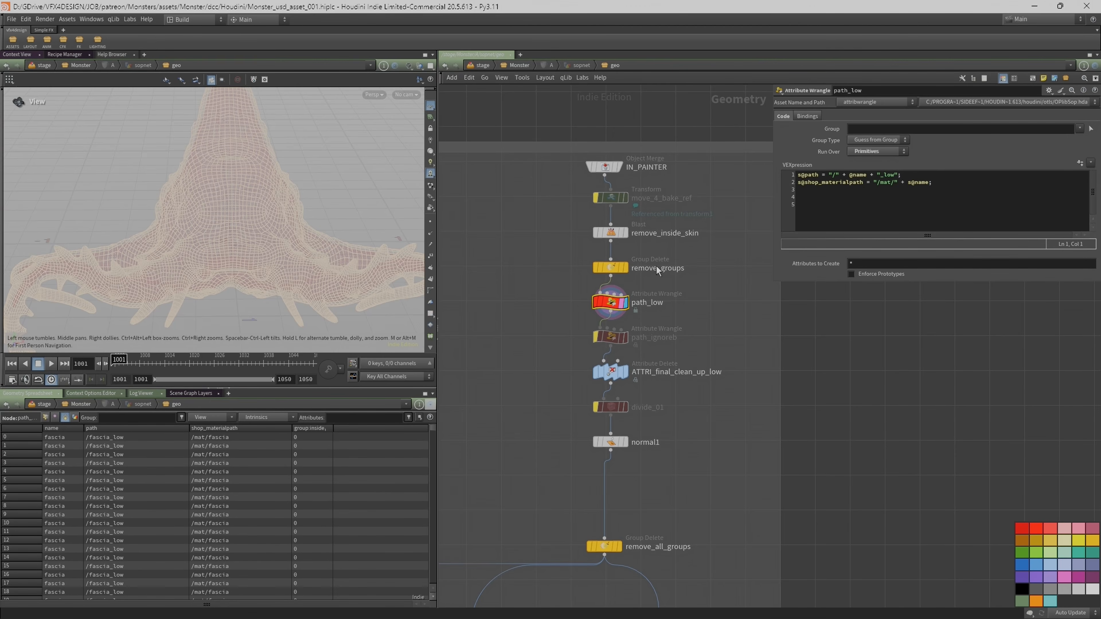
Display the remove_all_groups node and check which attributes its geometry carries.
middle_drag(693, 419, 693, 225)
scroll(585, 361, up, 4)
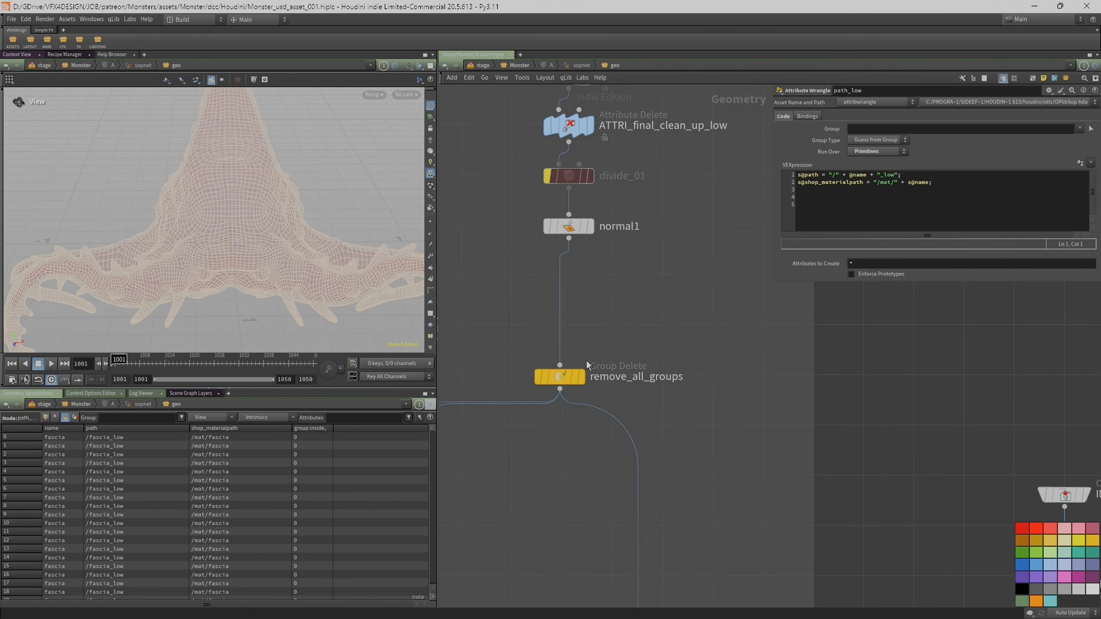
middle_click(574, 386)
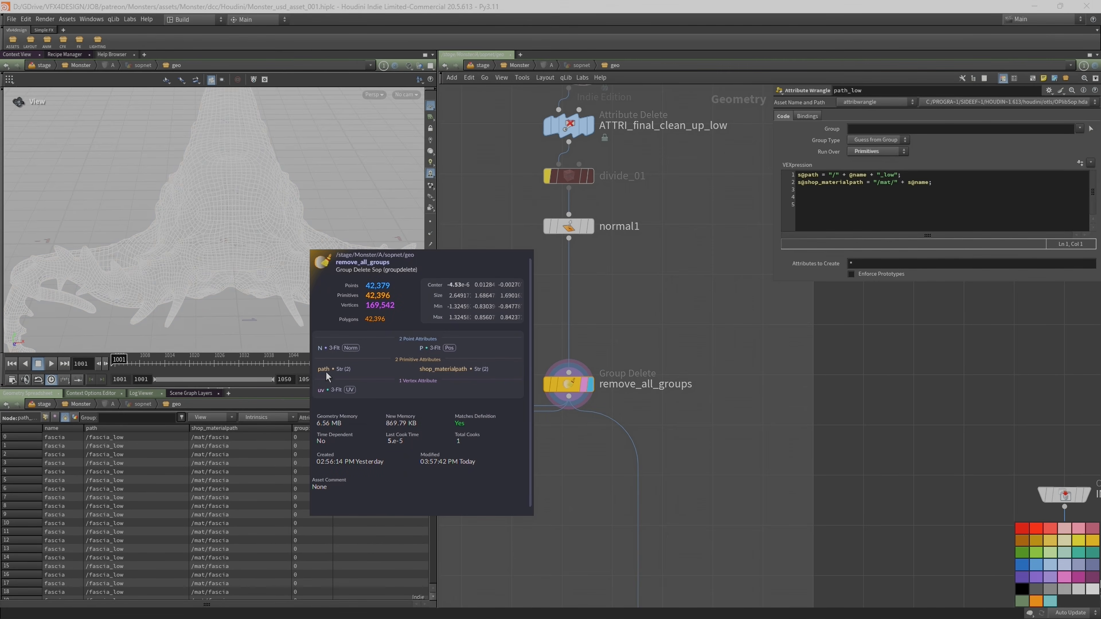
click(689, 482)
Follow the network down from remove_all_groups and select the PAINTER_LOW FBX output node.
scroll(690, 481, down, 3)
mouse_move(693, 477)
middle_down()
mouse_move(699, 401)
mouse_move(674, 220)
middle_up()
scroll(670, 235, up, 3)
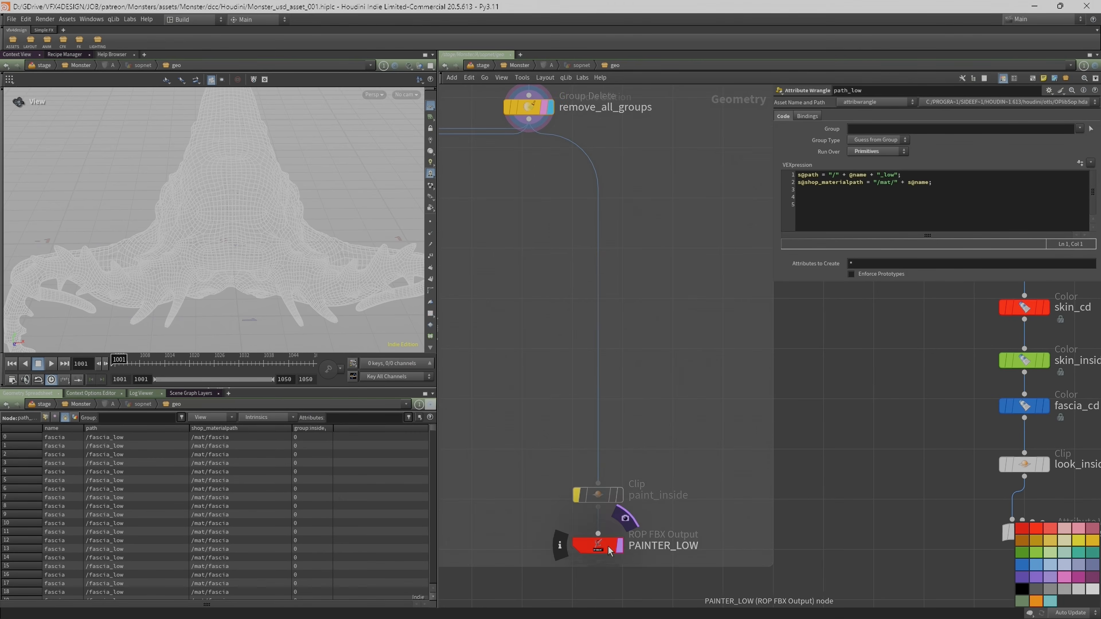
click(599, 545)
Select the blast, blur, softpeak, normal and merge nodes feeding PAINTER_LOW_CAGE and review them beside the other export branches.
scroll(607, 443, down, 4)
middle_drag(544, 435, 700, 452)
scroll(697, 441, up, 1)
scroll(668, 415, down, 1)
middle_drag(677, 391, 717, 397)
scroll(717, 397, up, 1)
scroll(692, 367, down, 2)
drag(511, 289, 659, 479)
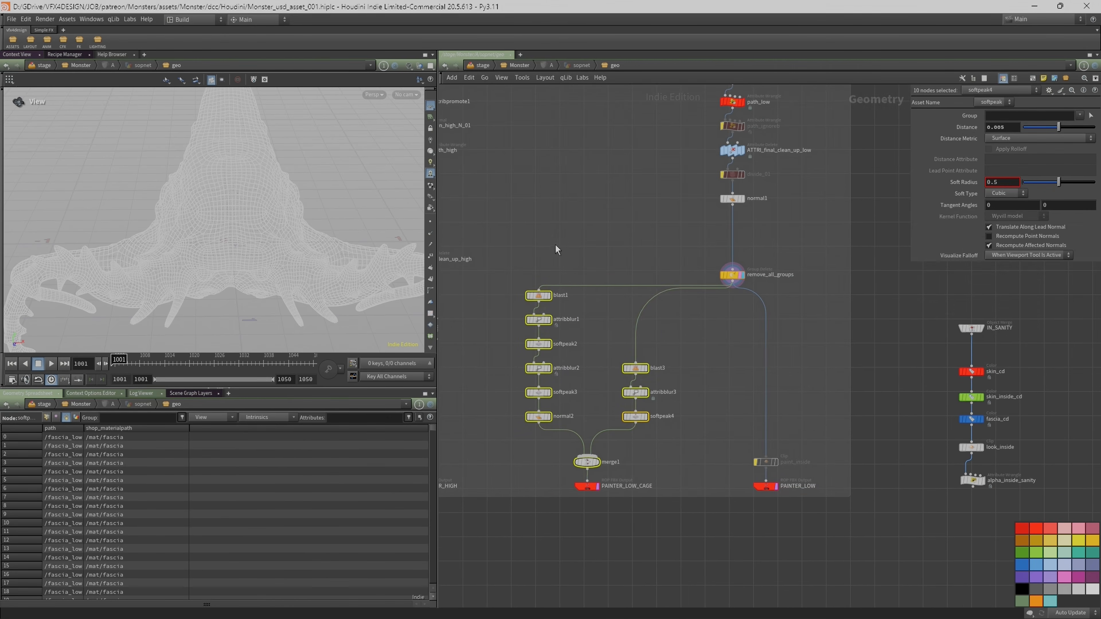
middle_drag(556, 245, 620, 251)
scroll(625, 254, up, 1)
scroll(625, 254, down, 2)
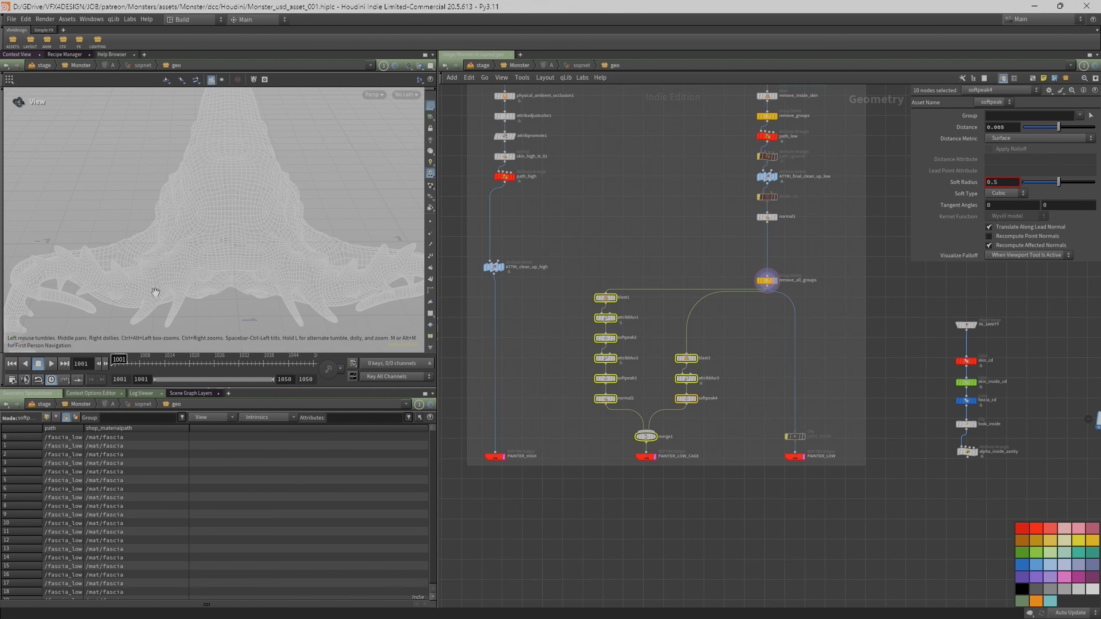
Display the IN_HIGH_RES_CLEANUP object merge and view the high-resolution monster shaded instead of wireframe.
middle_drag(599, 206, 612, 308)
scroll(603, 291, up, 1)
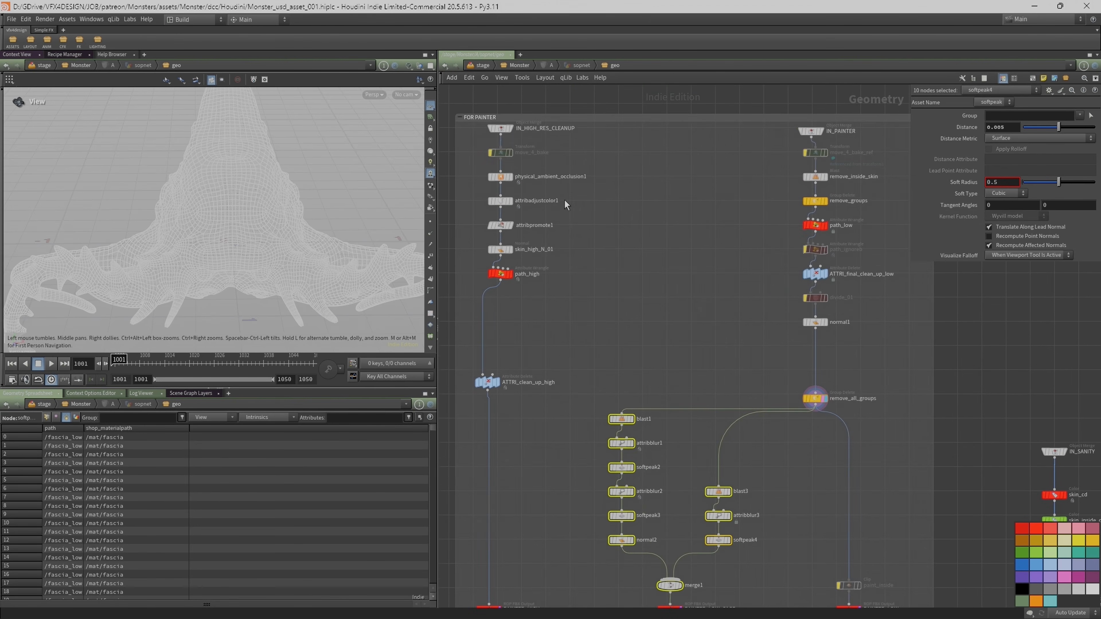
click(501, 130)
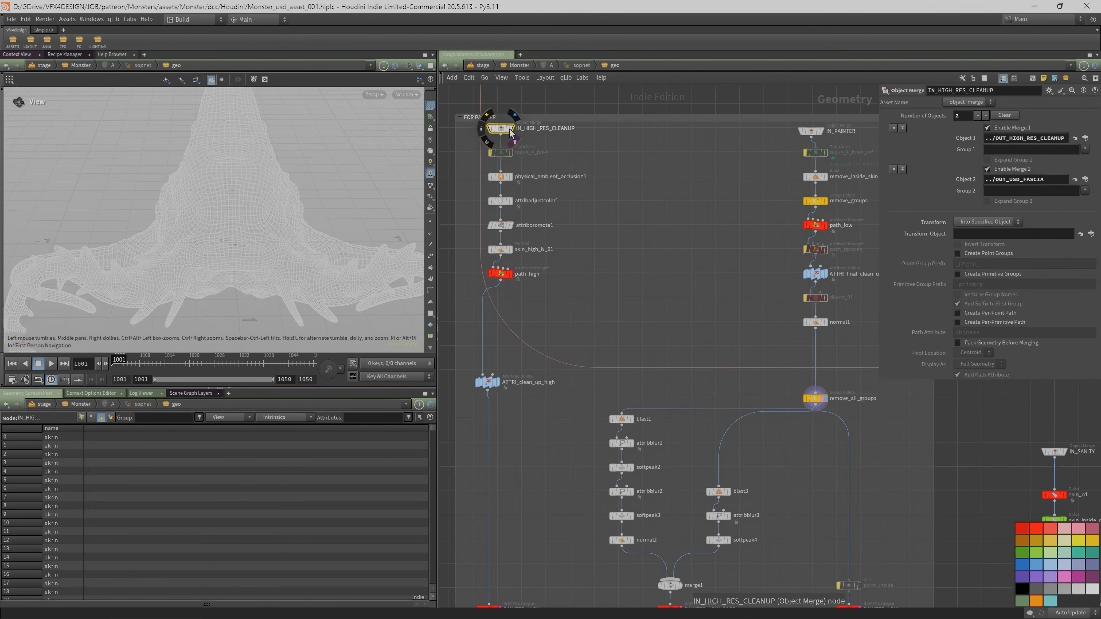
click(511, 130)
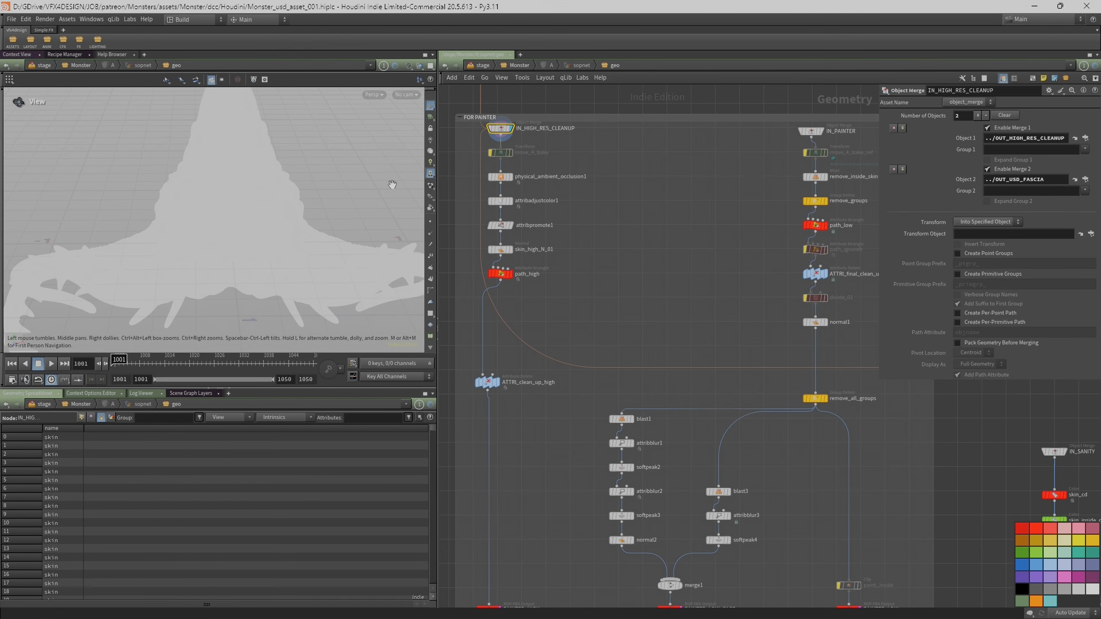
key(w)
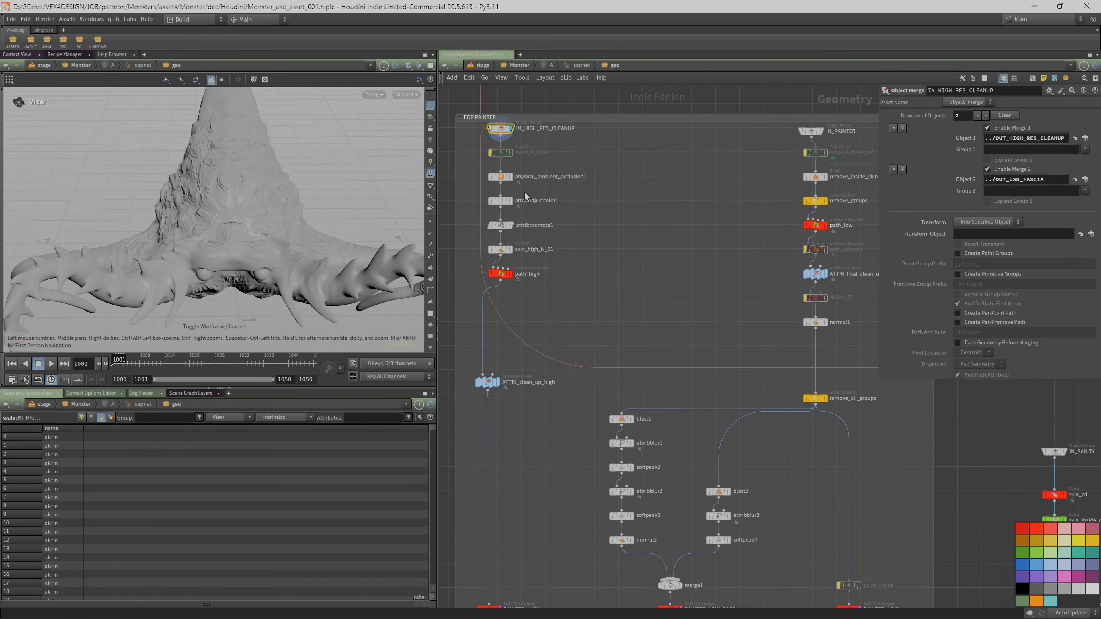
Select the three nodes from physical_ambient_occlusion1 to attribpromote1, and display the physical_ambient_occlusion1 result on its own.
scroll(525, 196, up, 3)
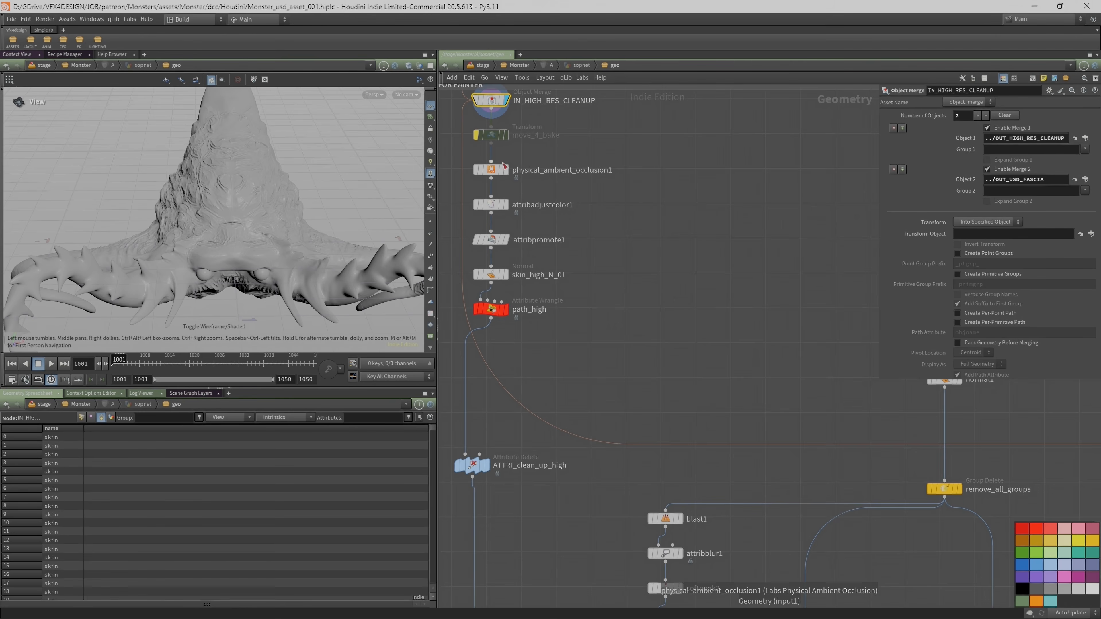
drag(709, 159, 507, 246)
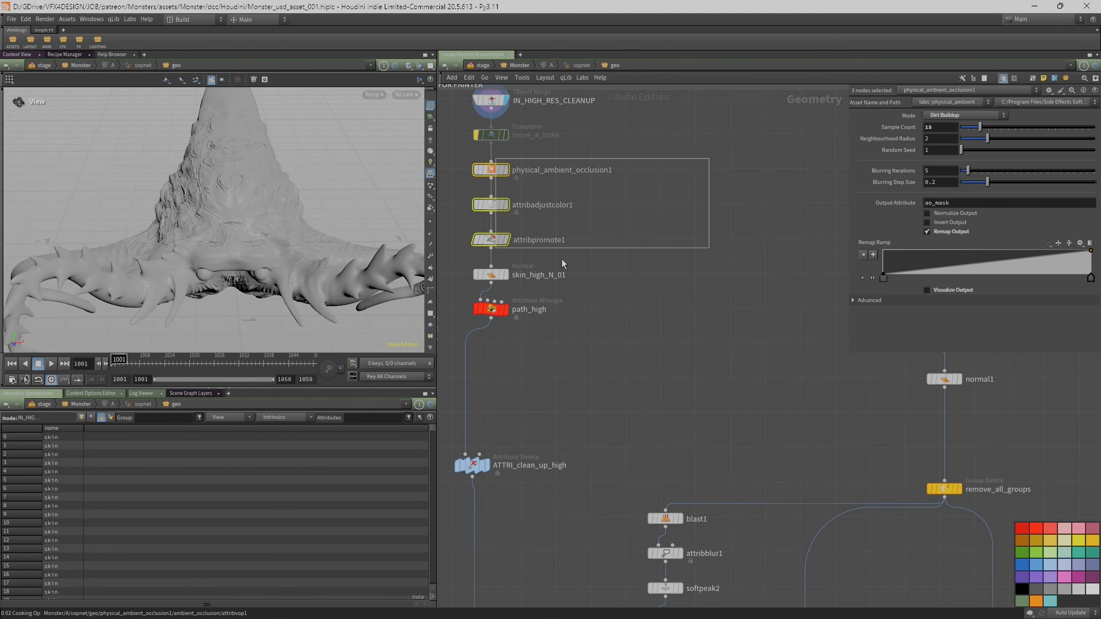
click(503, 165)
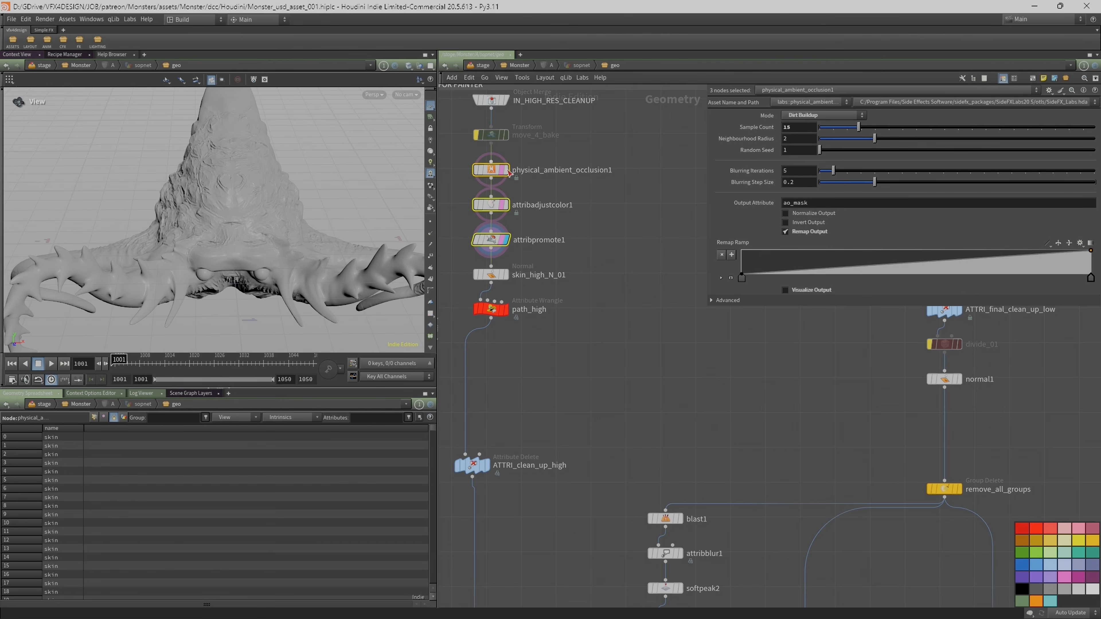
click(507, 170)
click(492, 171)
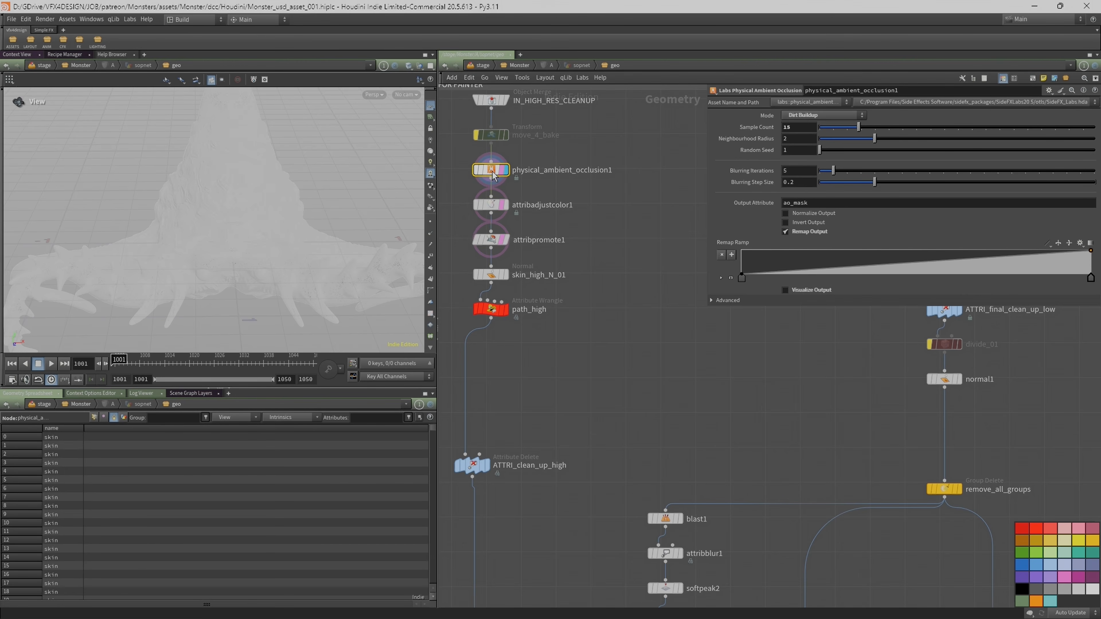
Display attribadjustcolor1 and review the ambient occlusion settings together with the color ramp driven by ao_mask.
click(504, 207)
click(494, 208)
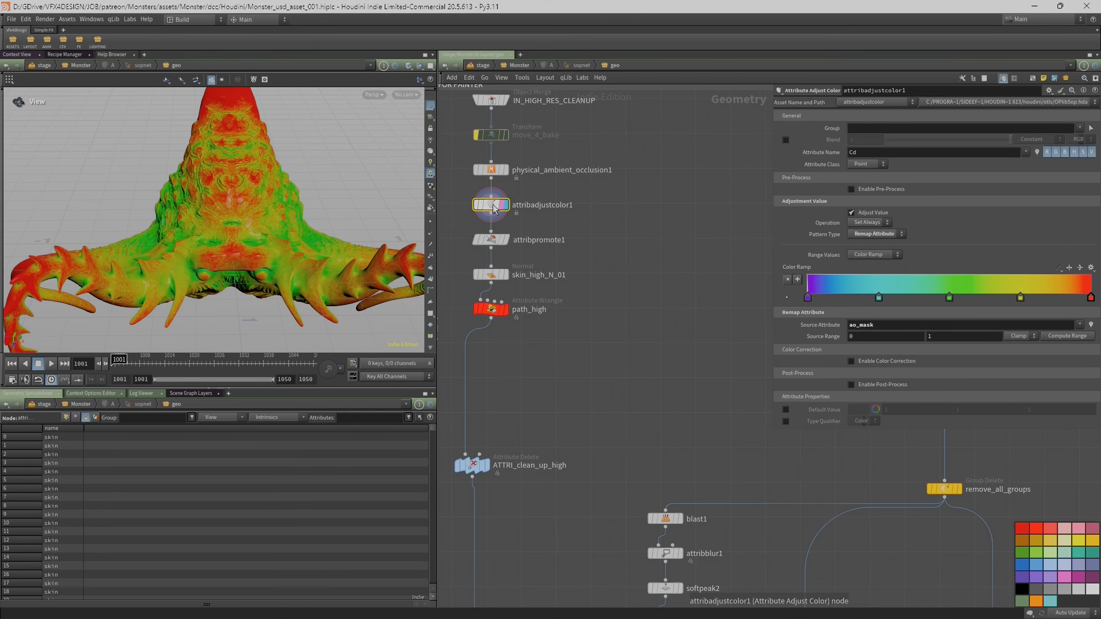
click(499, 172)
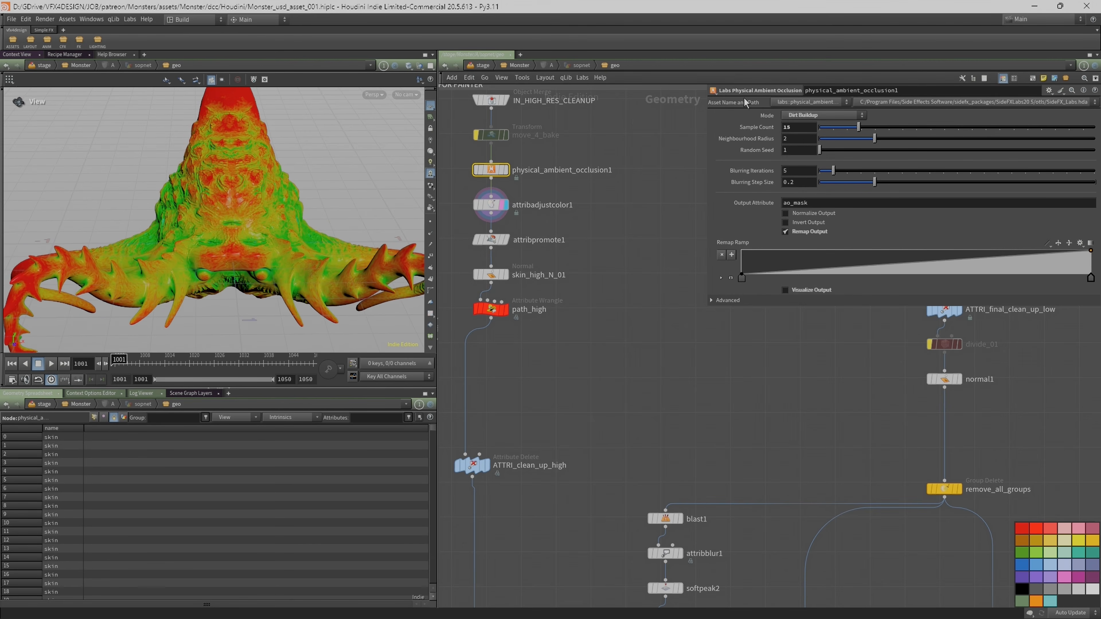
drag(777, 307, 772, 364)
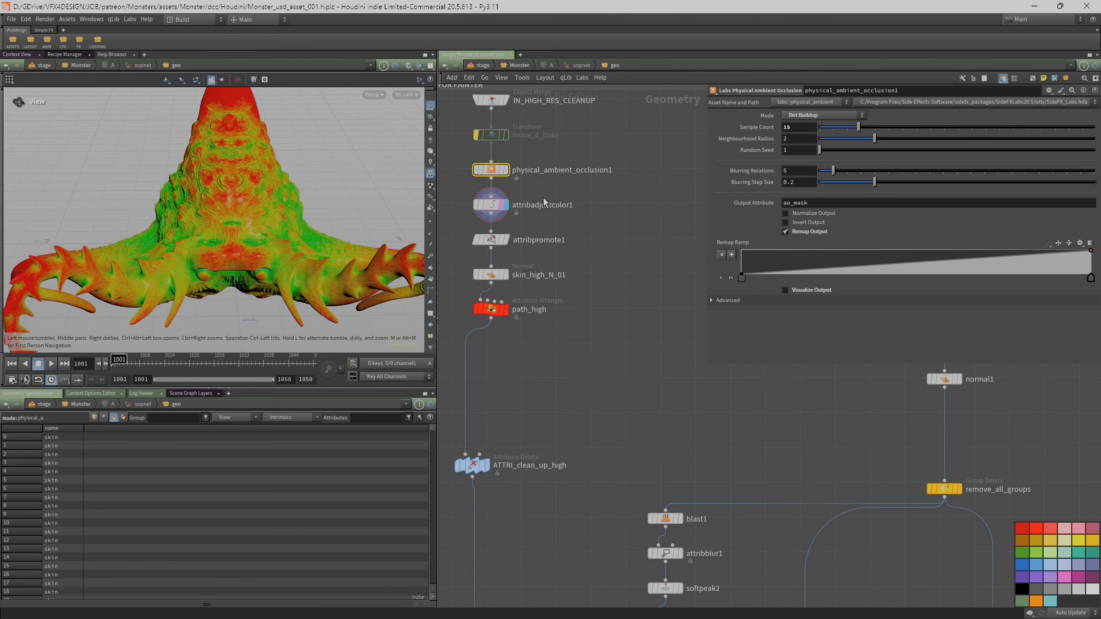
click(493, 206)
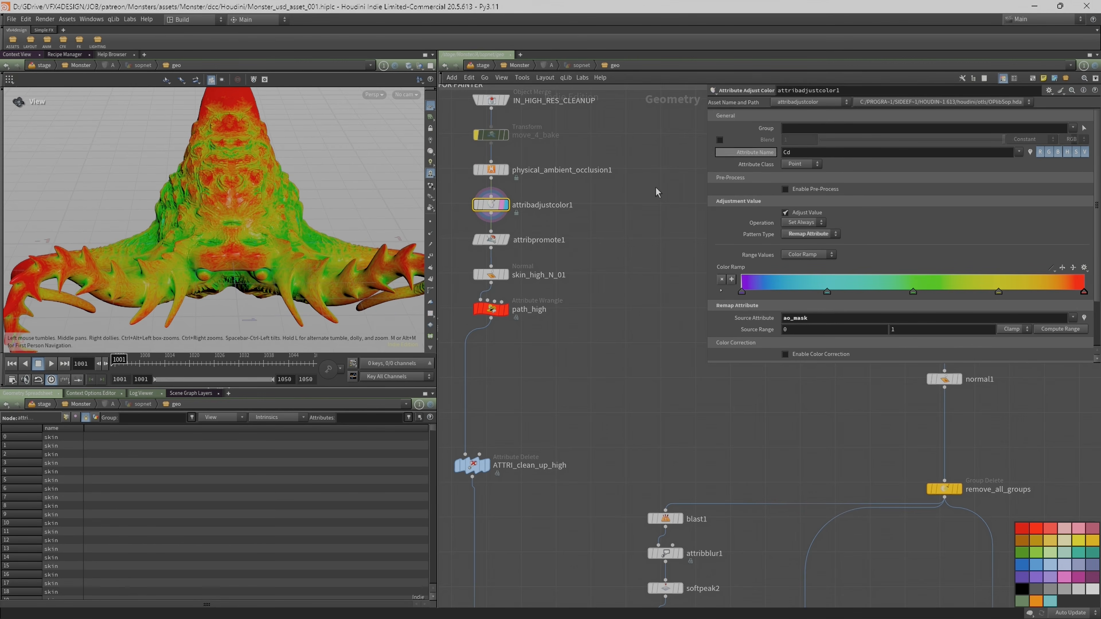
Review attribpromote1, display skin_high_N_01, and inspect the colored high-resolution monster from another angle.
click(504, 242)
click(505, 240)
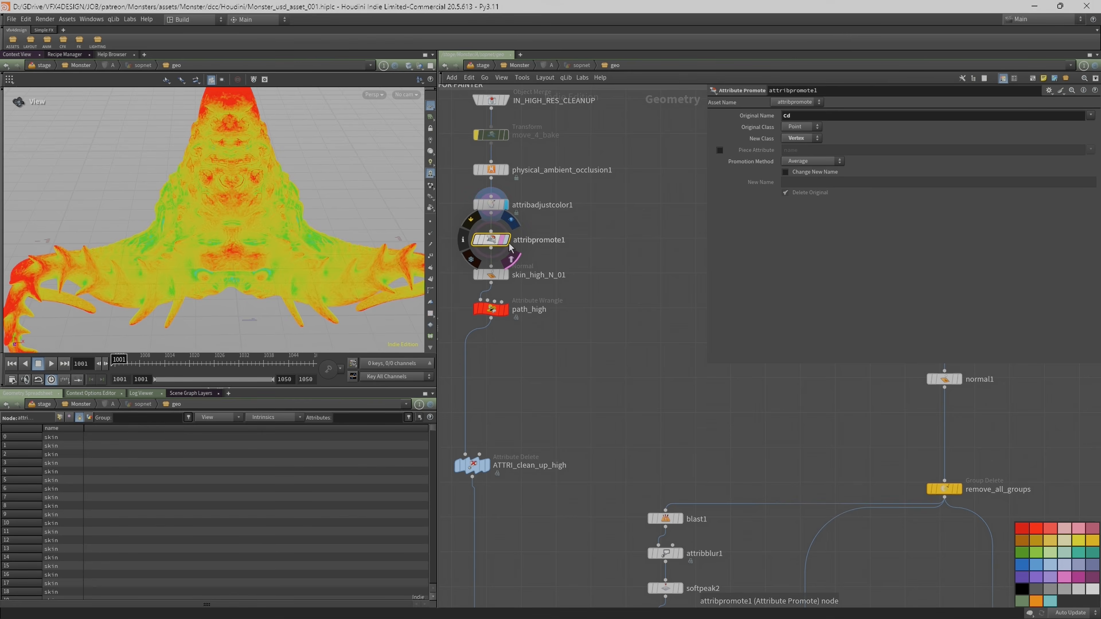
mouse_move(511, 286)
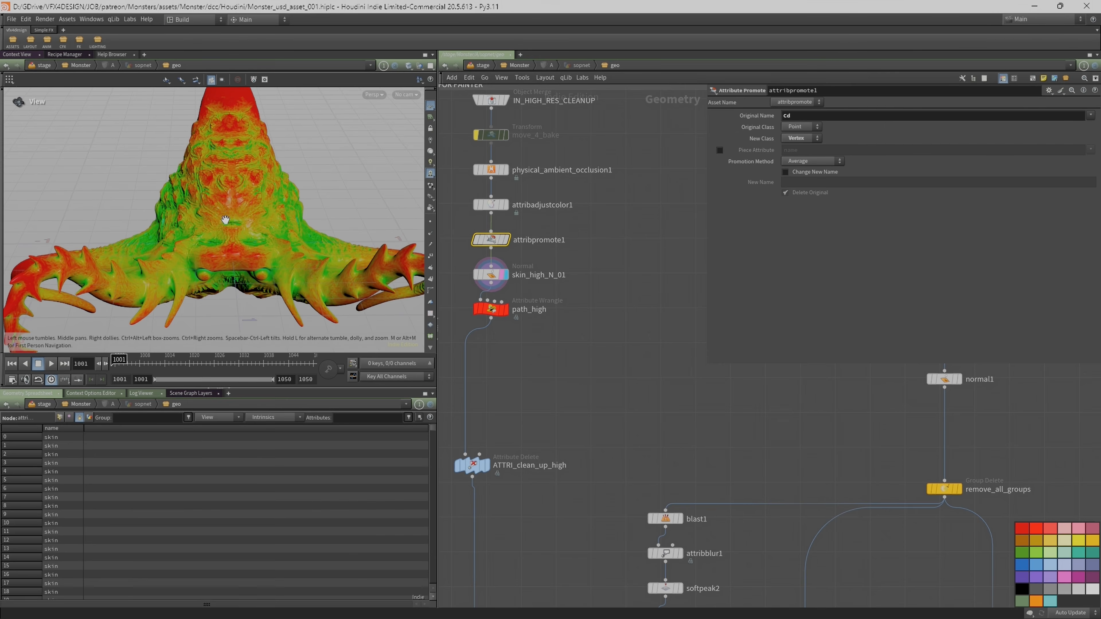
drag(225, 220, 234, 208)
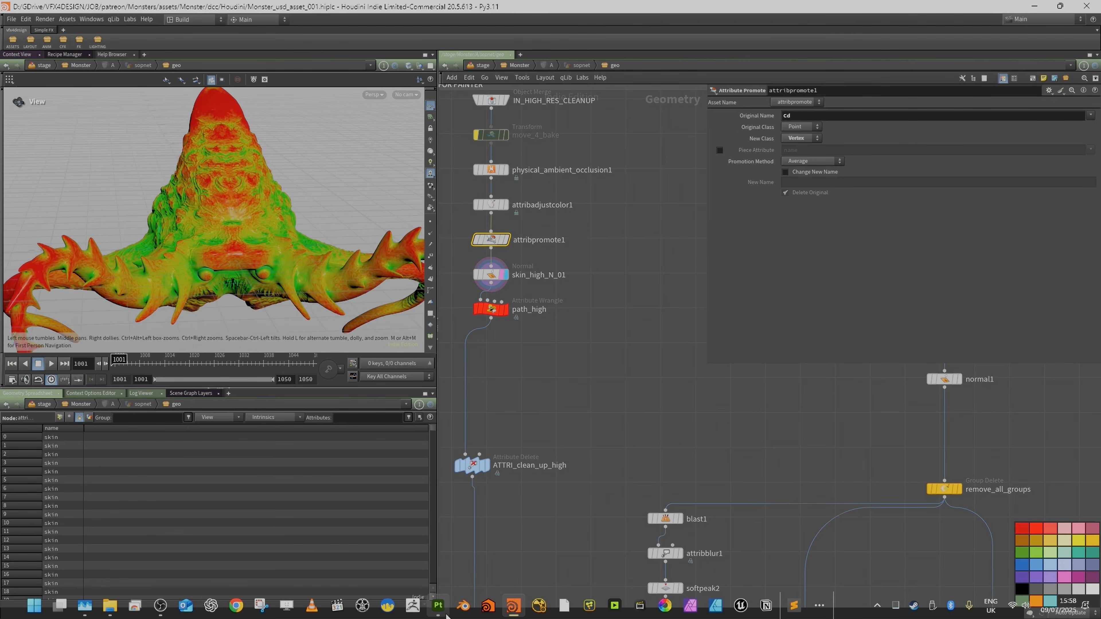
Switch to Substance 3D Painter, cycle the mesh maps to the ID map, and inspect it close up from the front.
click(438, 612)
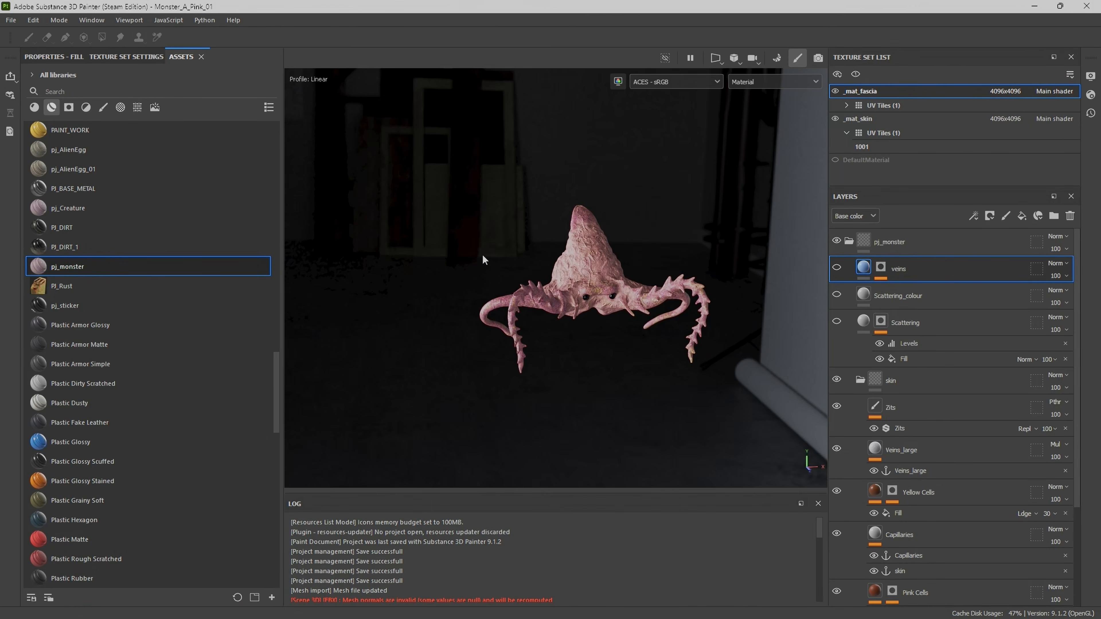
key(b)
key(b)
key(b)
key(b)
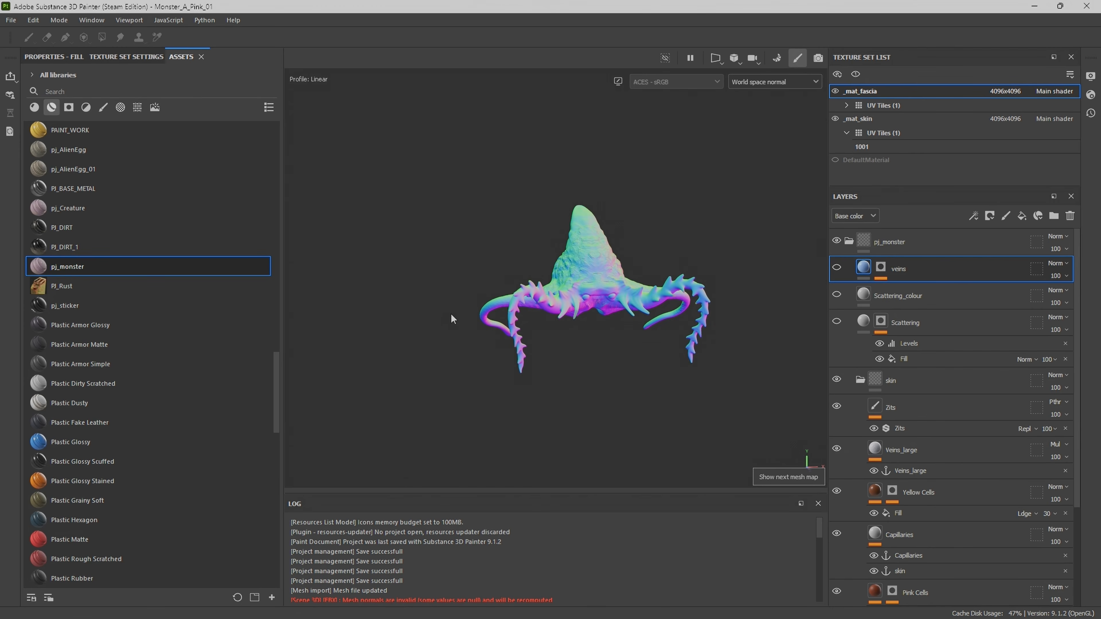
alt+drag(628, 222, 578, 267)
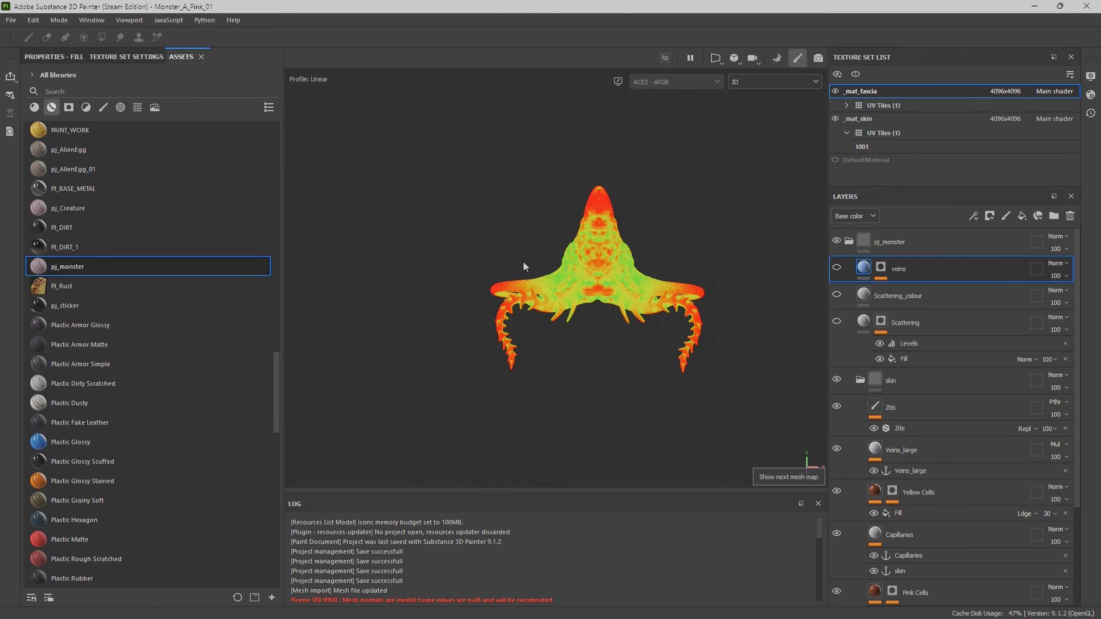
alt+right_drag(523, 260, 656, 228)
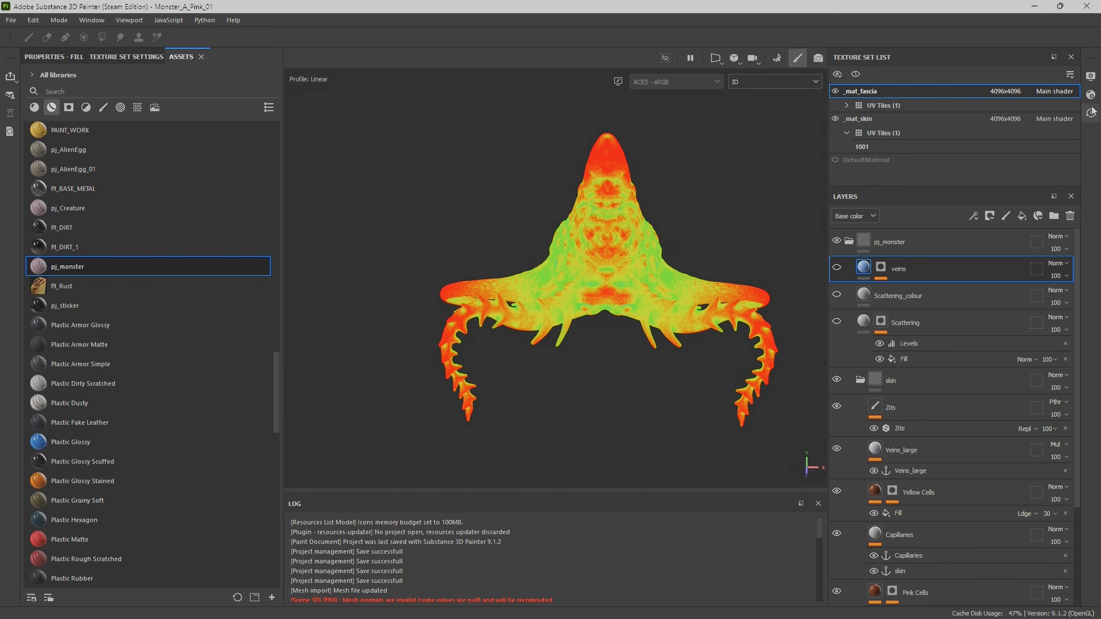
click(1091, 95)
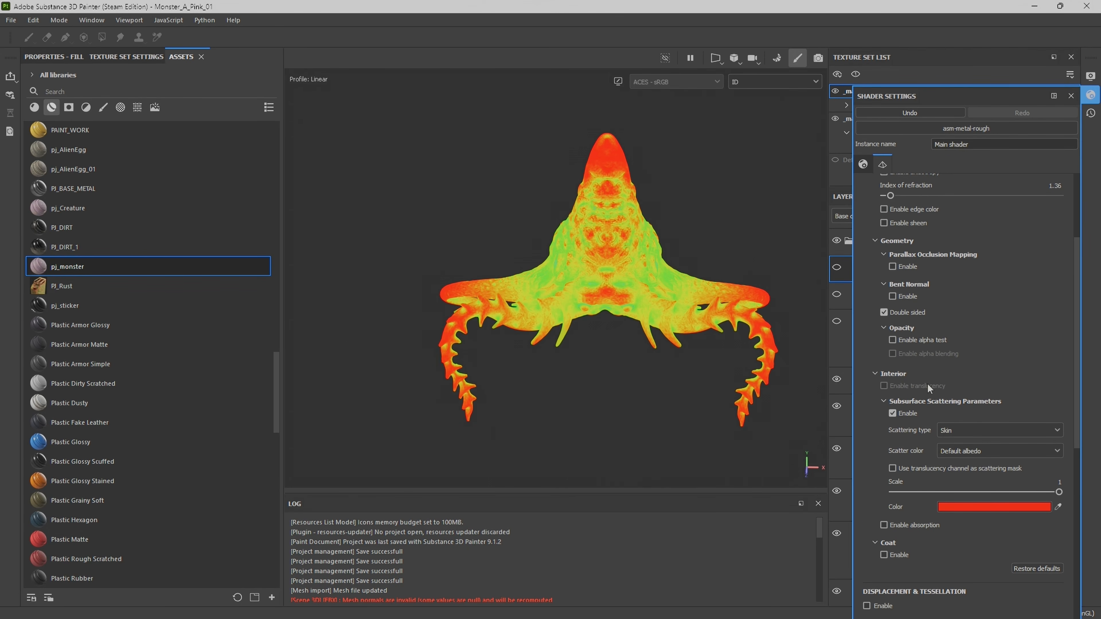
scroll(927, 384, down, 2)
scroll(914, 417, up, 4)
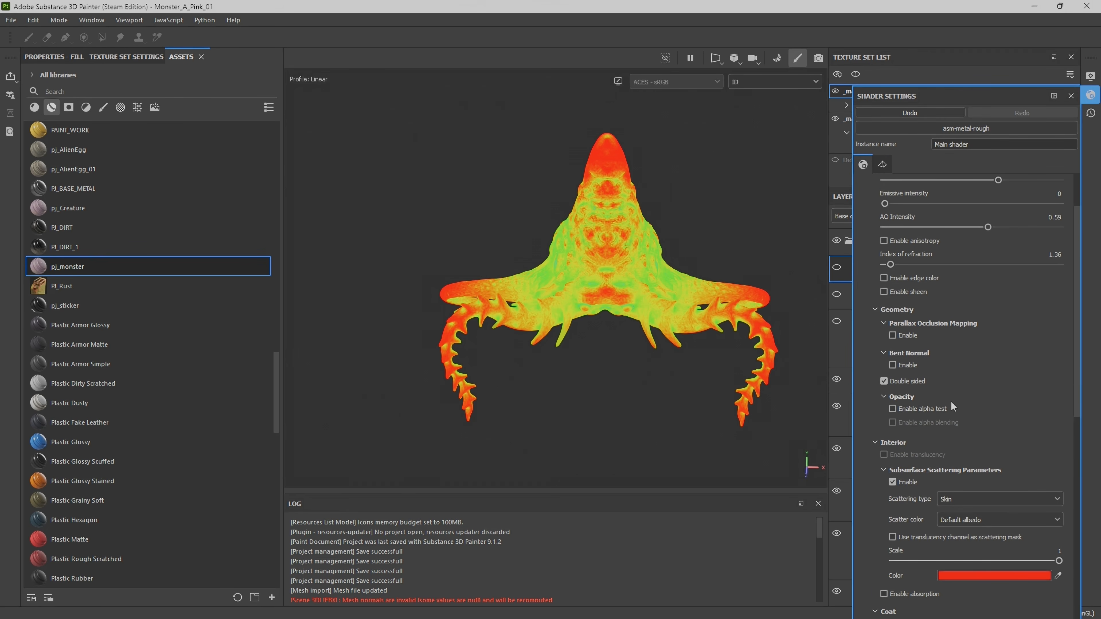
scroll(950, 407, up, 2)
Turn on the mesh wireframe in the viewport display settings.
click(1091, 76)
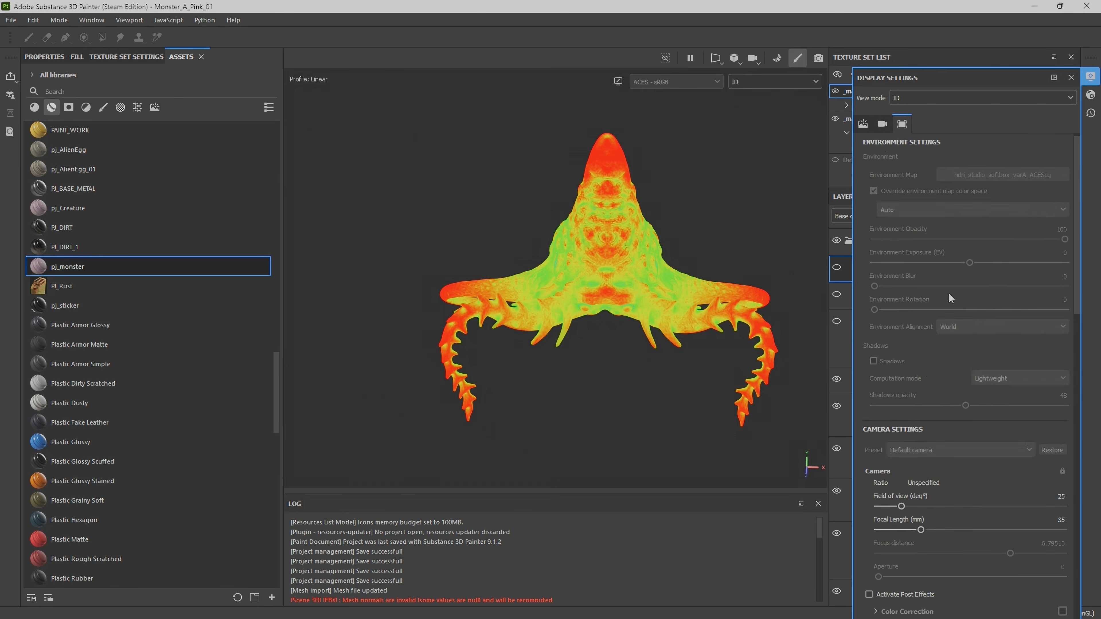
scroll(918, 373, down, 4)
scroll(917, 388, down, 10)
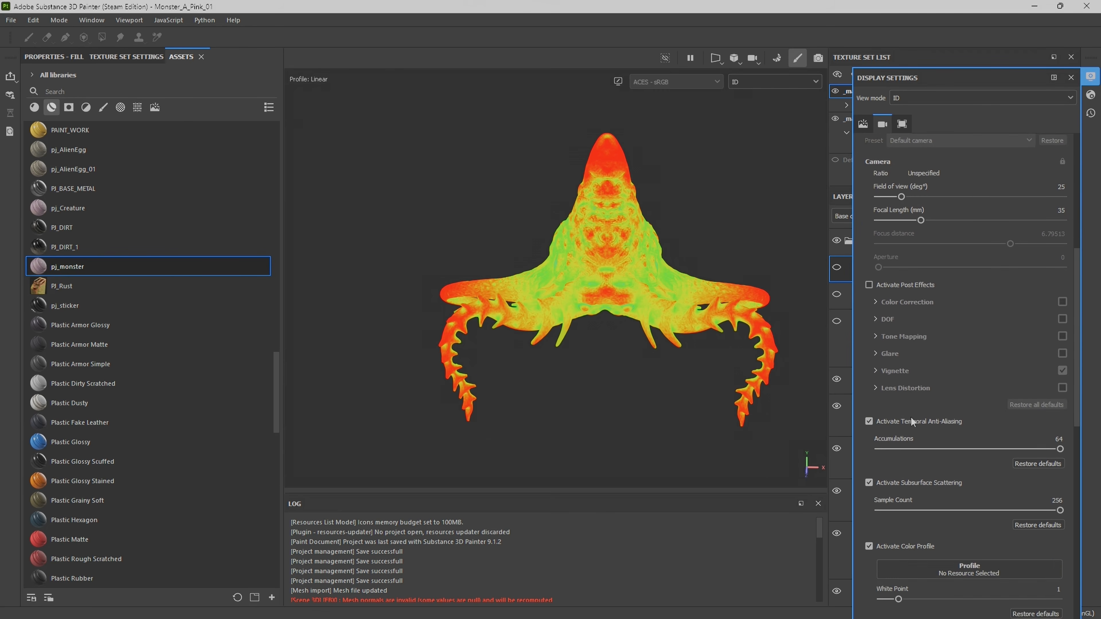
scroll(909, 438, down, 5)
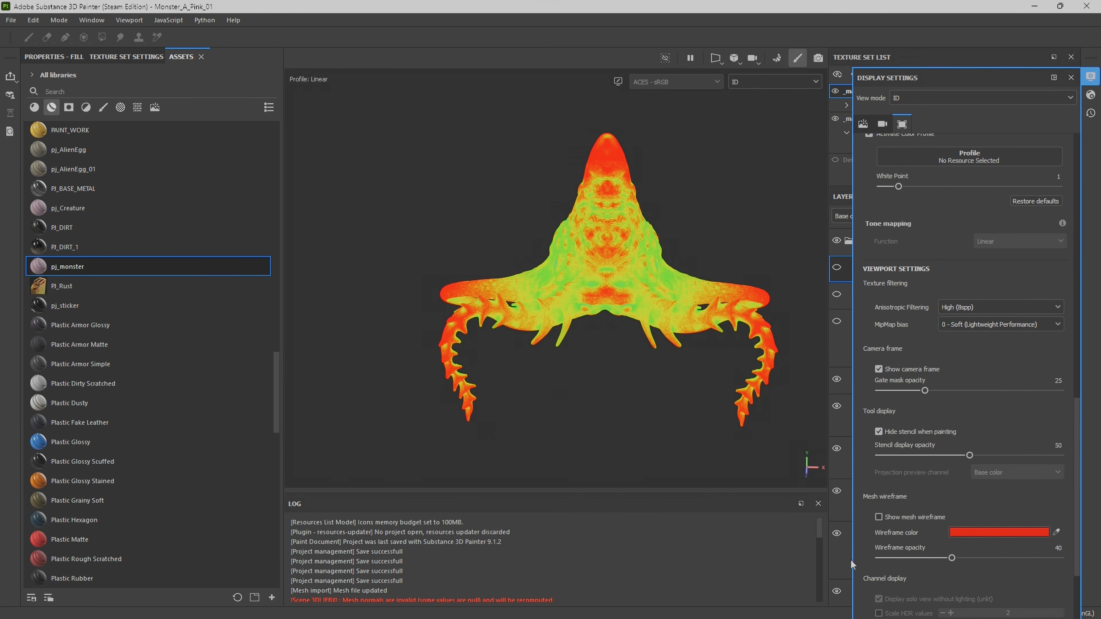
click(878, 517)
Cycle the mesh maps from ambient occlusion to thickness, examining each with the wireframe on the monster from an angled view.
alt+drag(679, 363, 610, 283)
key(b)
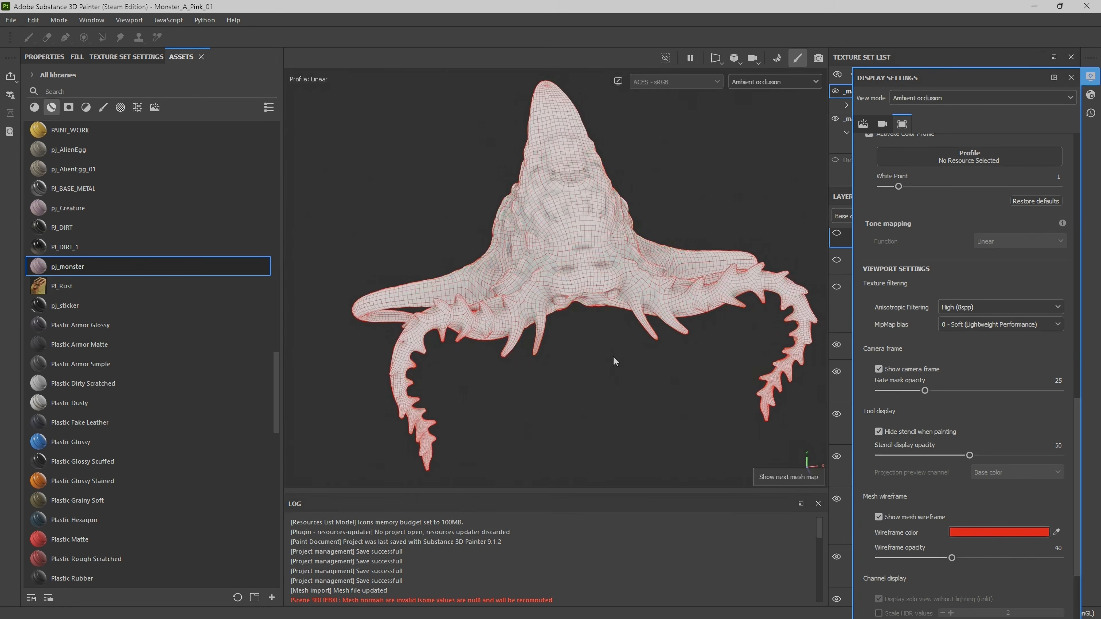
key(b)
key(b)
key(b)
key(b)
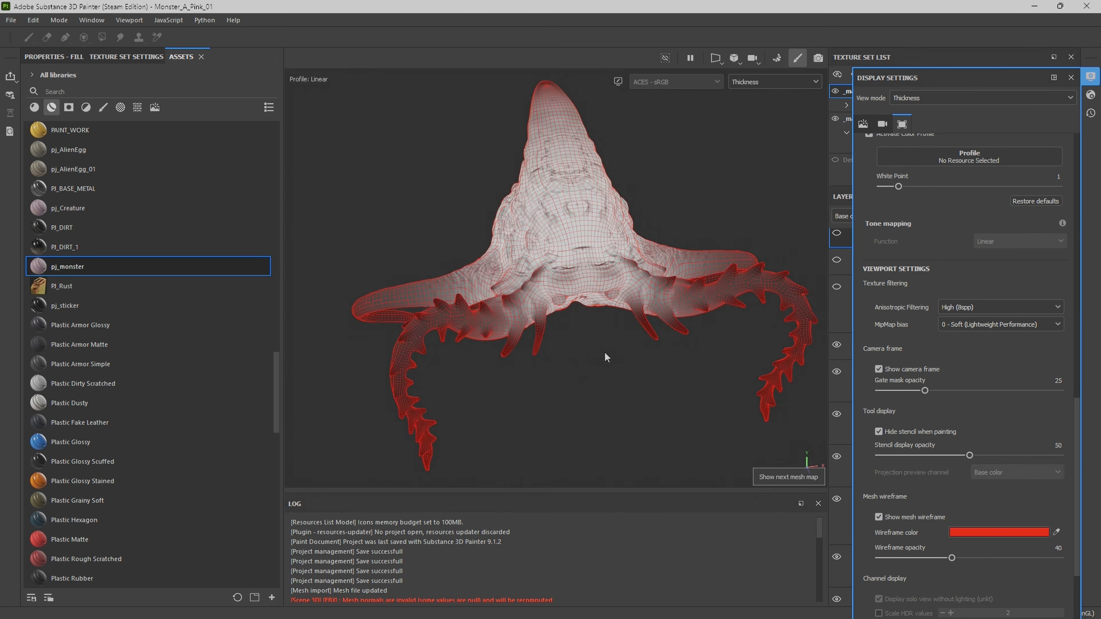
Turn off the mesh wireframe and display the monster with its full material.
key(b)
click(879, 517)
key(m)
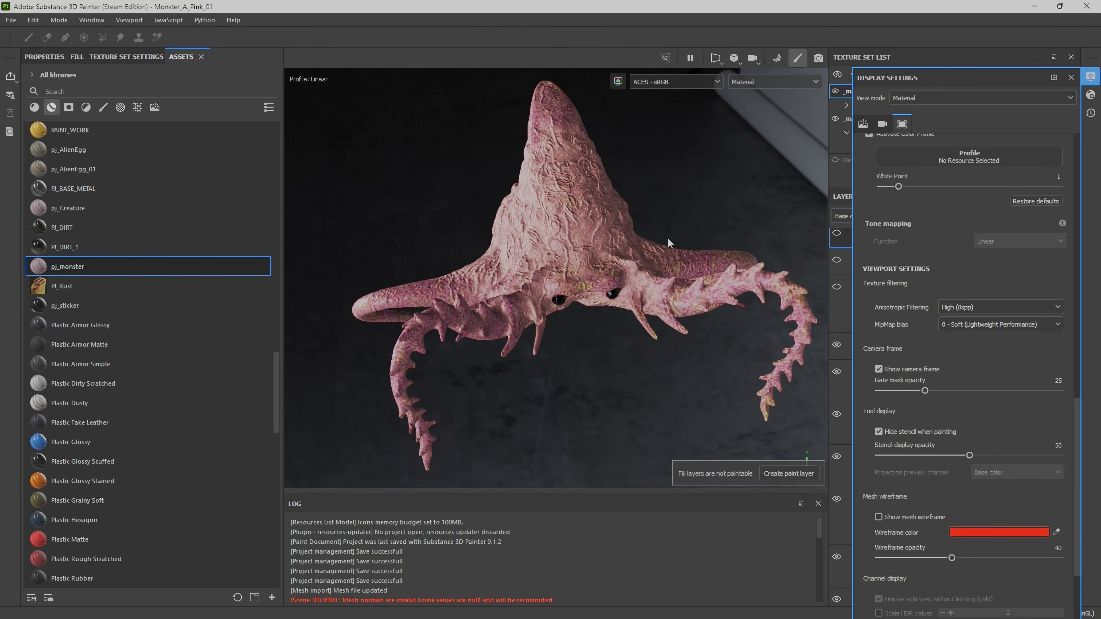
Inspect the textured monster from an angled view farther away, and open the mesh map baking mode.
alt+drag(670, 244, 691, 199)
shift+right_drag(690, 200, 621, 229)
alt+drag(644, 239, 612, 269)
alt+right_drag(611, 269, 491, 299)
mouse_move(490, 300)
alt+mouse_down()
mouse_move(511, 313)
mouse_move(485, 307)
alt+mouse_up()
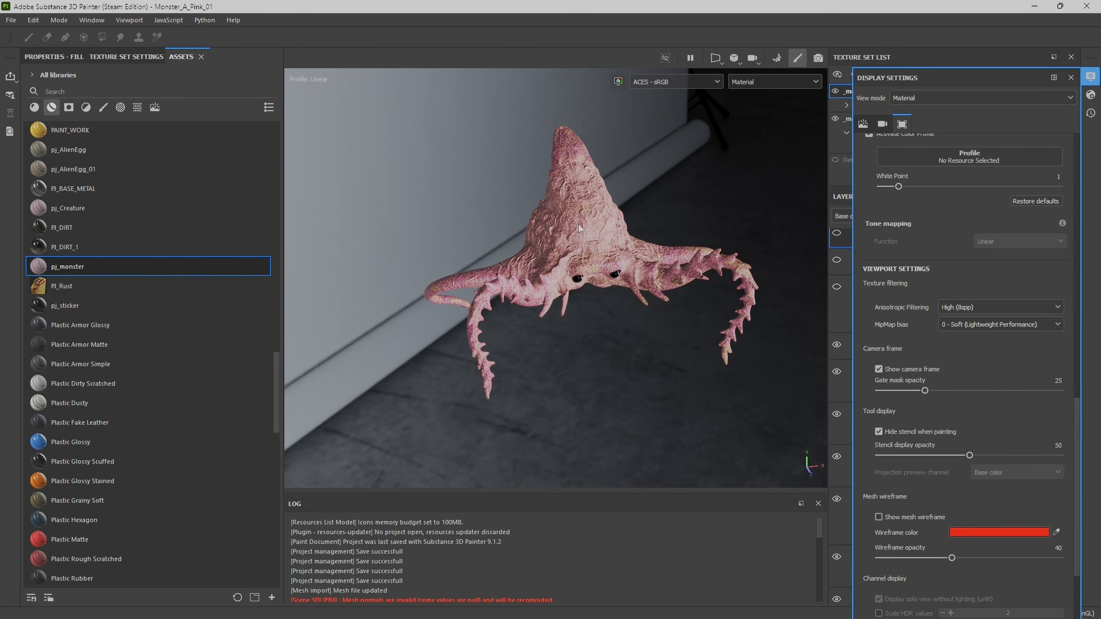
click(777, 57)
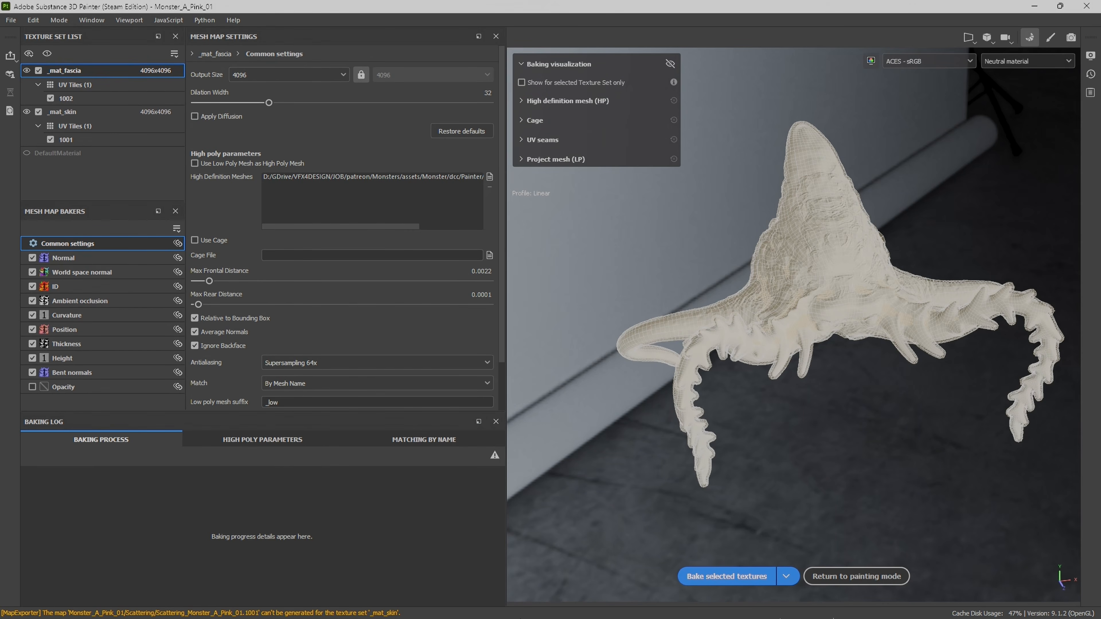
Switch to Houdini, display path_high and review its VEX expression and the path attribute in the geometry spreadsheet.
click(514, 607)
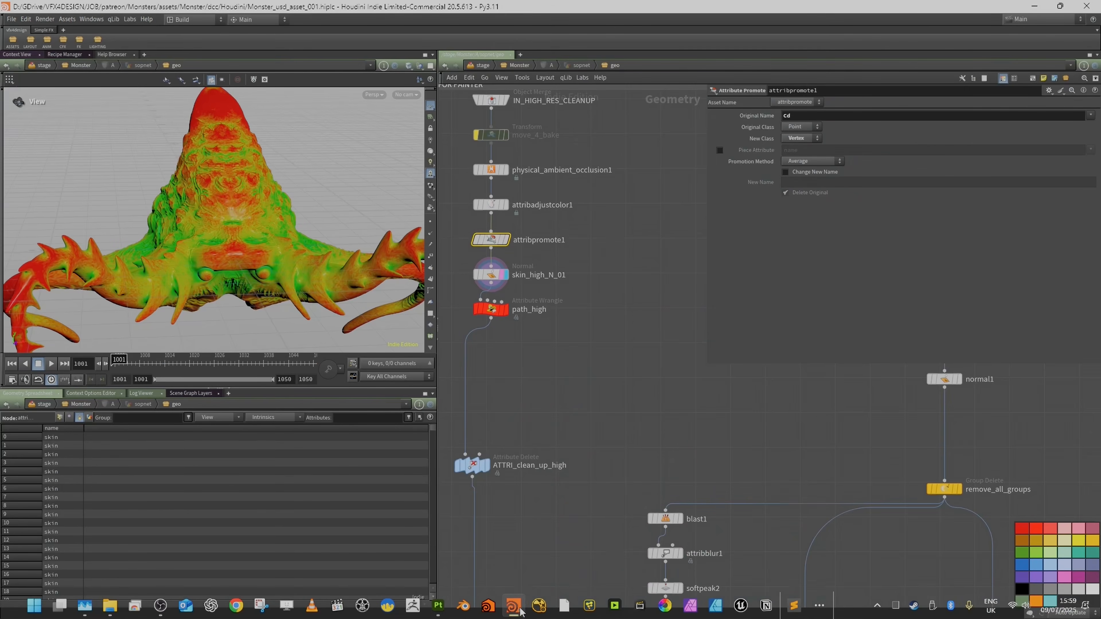
click(502, 312)
drag(126, 430, 233, 431)
scroll(609, 433, down, 3)
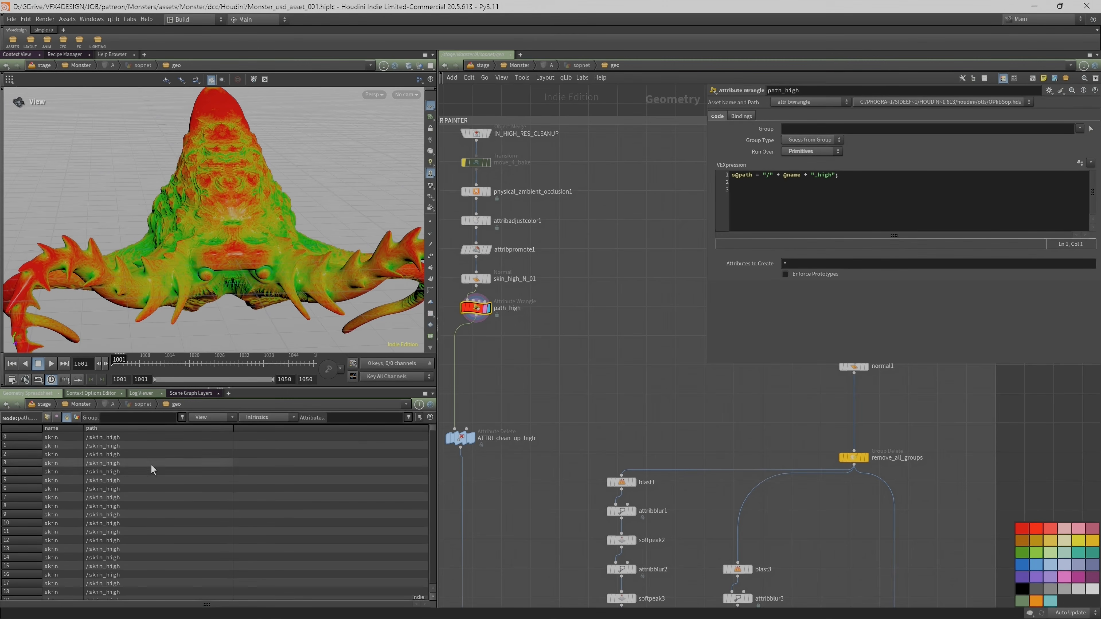
mouse_move(433, 431)
mouse_down()
mouse_move(433, 571)
mouse_move(423, 578)
mouse_move(417, 418)
mouse_up()
Review the FBX export settings of the PAINTER_HIGH and PAINTER_LOW nodes at the ends of their branches.
scroll(586, 381, down, 2)
middle_drag(593, 382, 592, 238)
scroll(497, 455, up, 1)
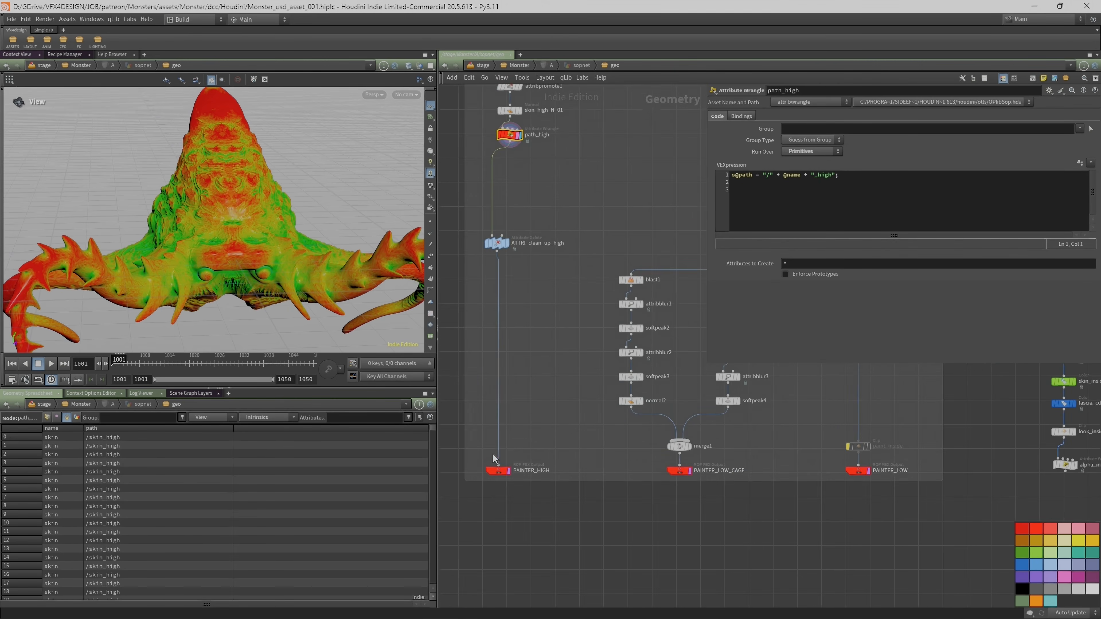
click(501, 471)
click(859, 471)
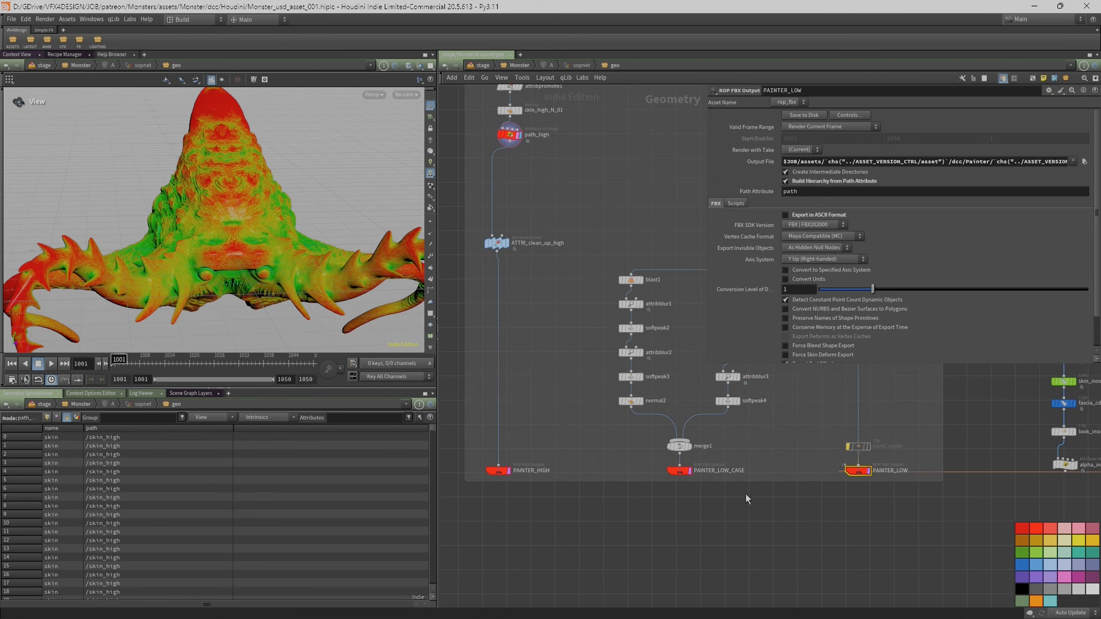
scroll(684, 457, down, 4)
scroll(658, 344, up, 2)
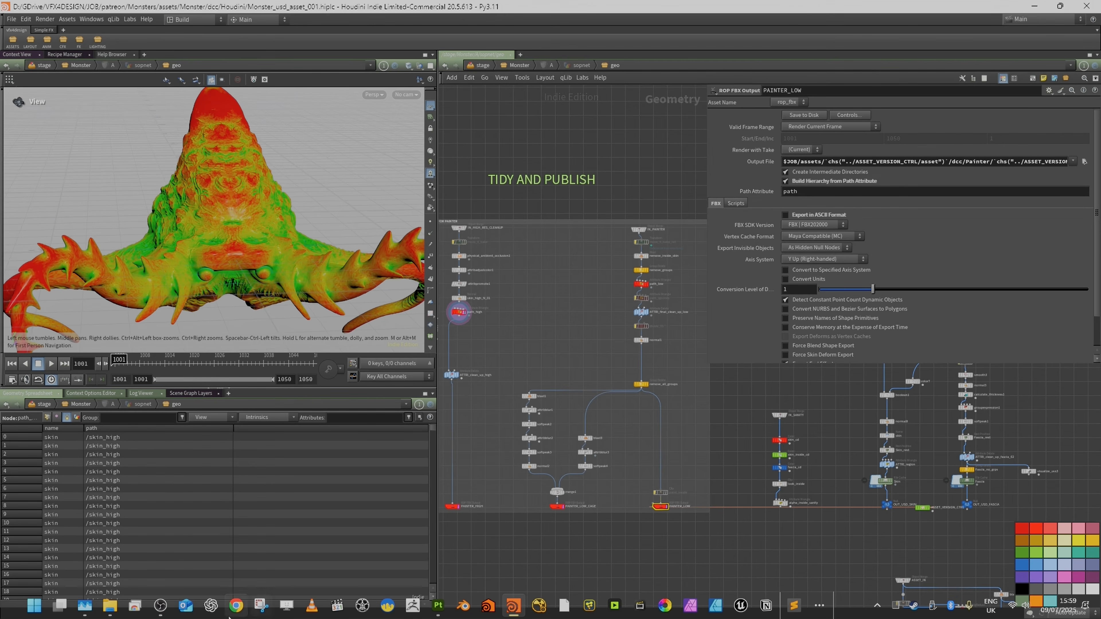
Switch to File Explorer, browse to Monster > dcc > Painter > Monster_A and enlarge the listing to review the exported files.
click(110, 607)
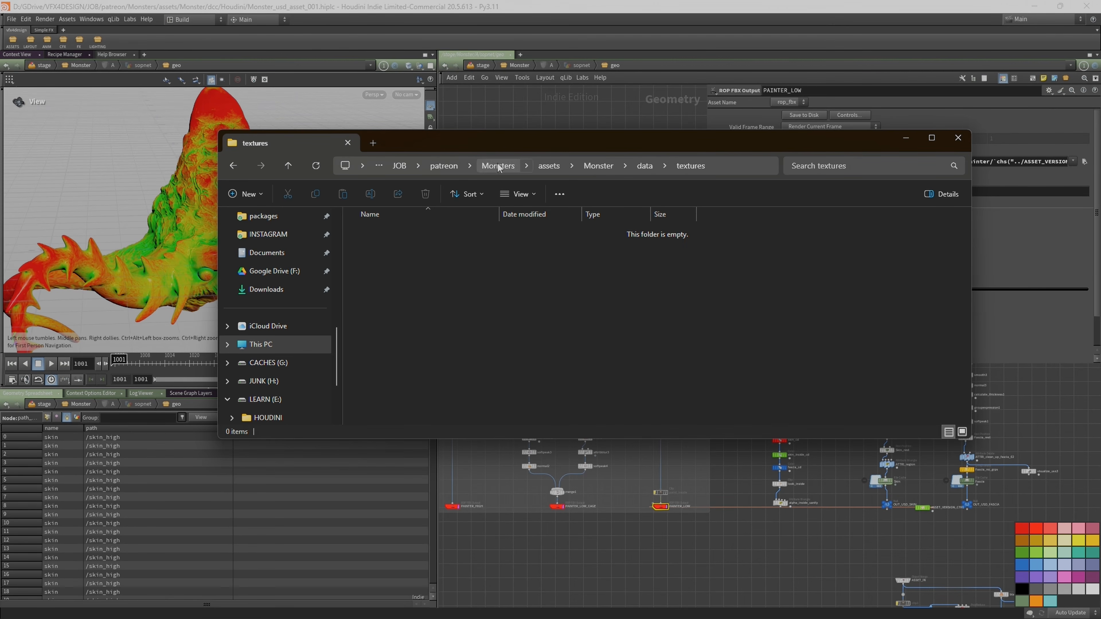
click(599, 166)
double_click(377, 247)
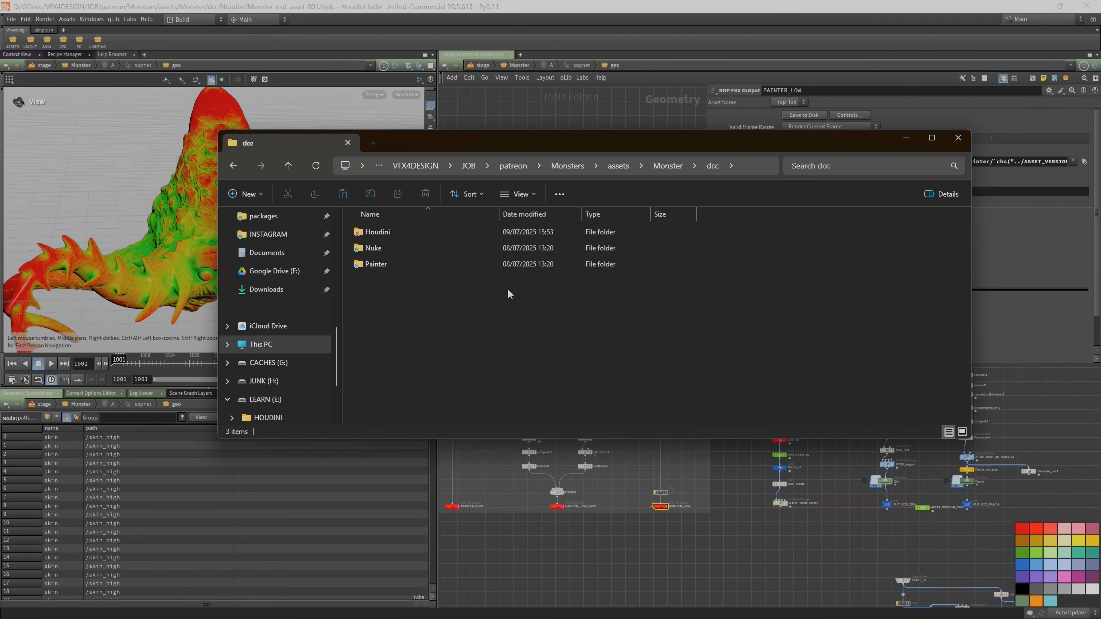
double_click(392, 264)
click(394, 253)
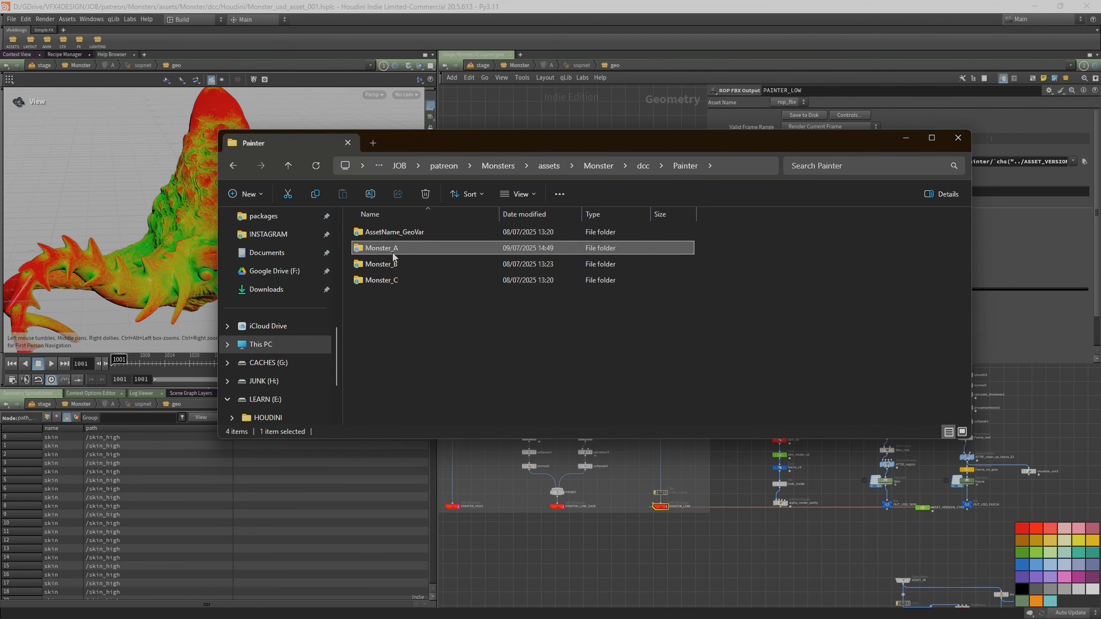
double_click(393, 253)
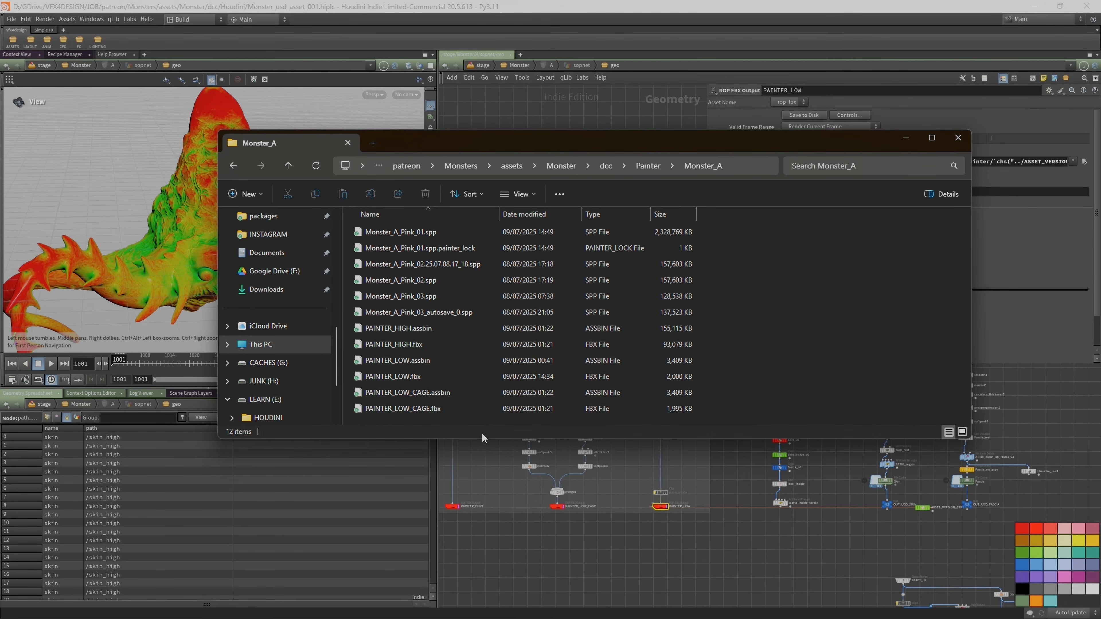
drag(483, 439, 485, 528)
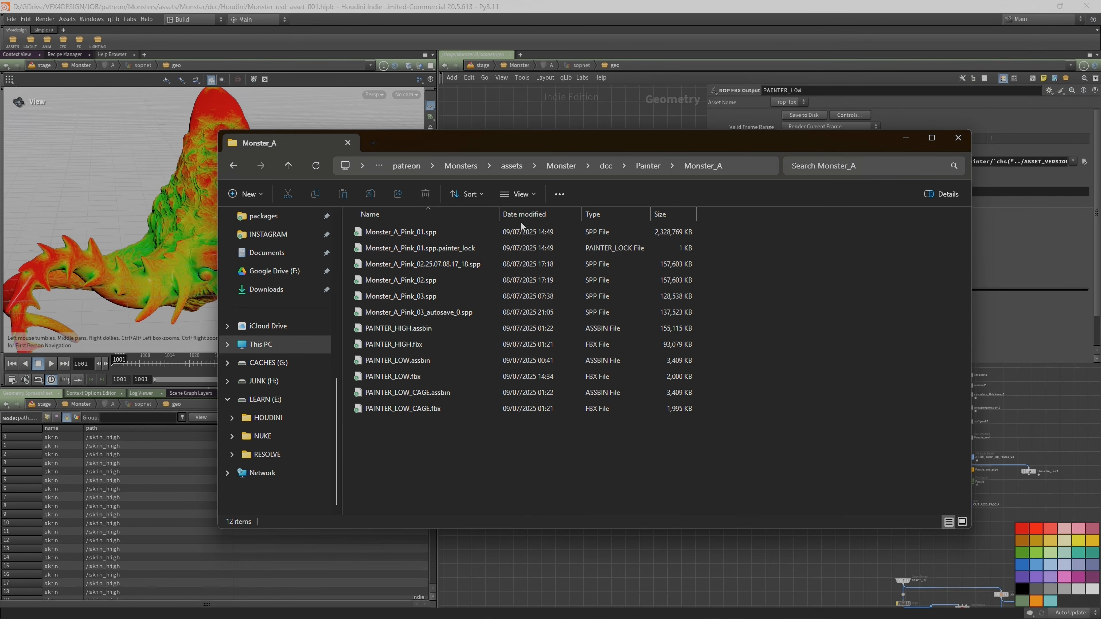
drag(502, 211, 554, 211)
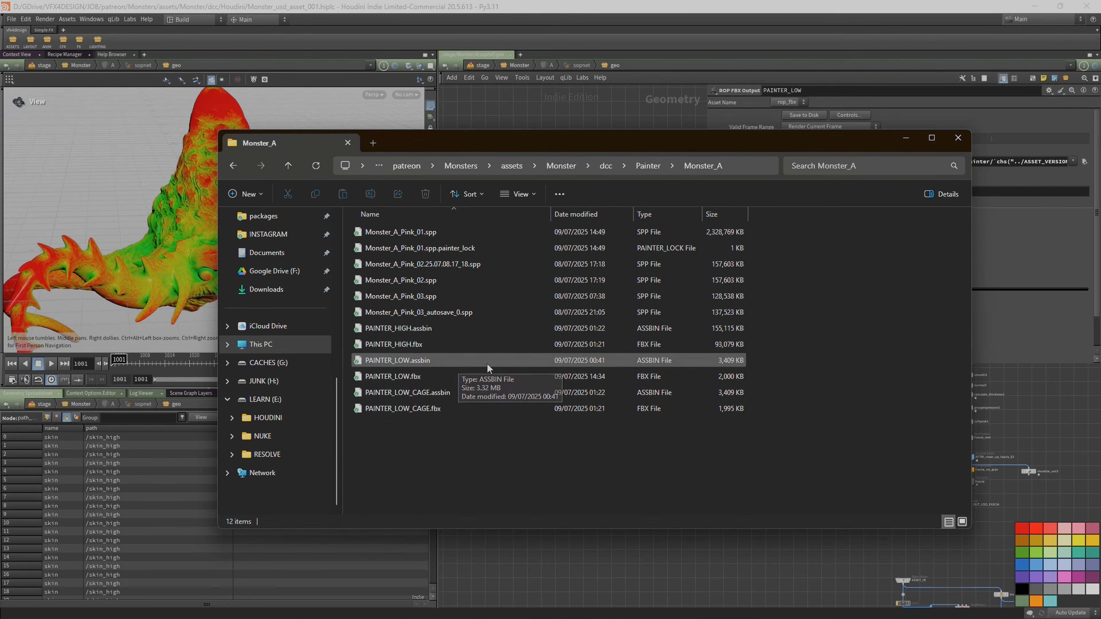
Return to Houdini and compare the full PAINTER_LOW and PAINTER_HIGH export parameters in a taller parameter pane.
click(537, 126)
click(659, 506)
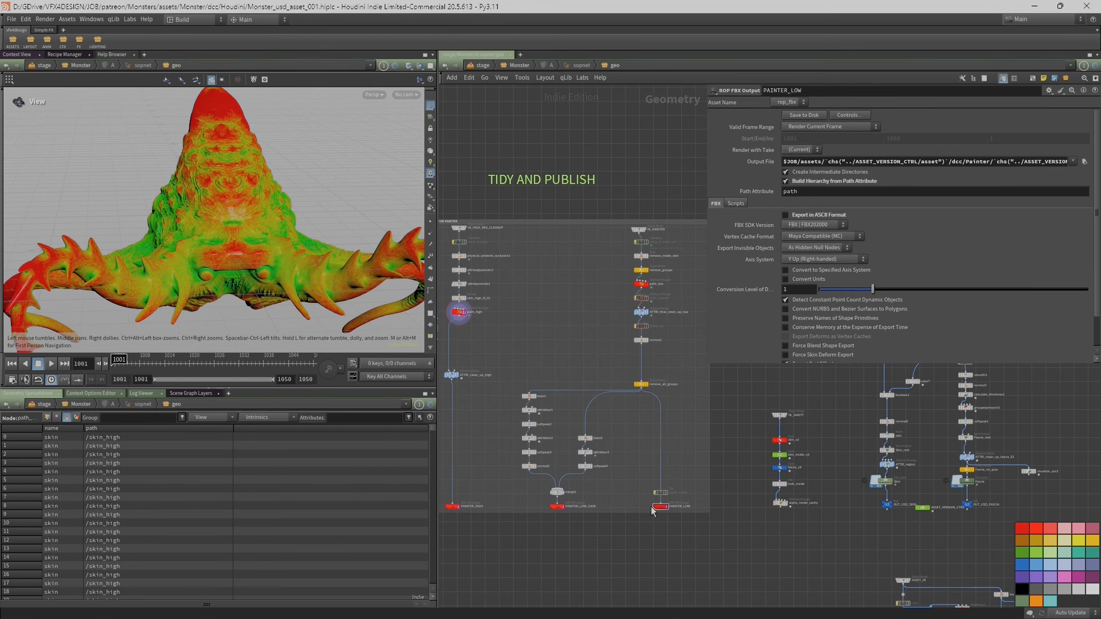
drag(758, 367, 762, 547)
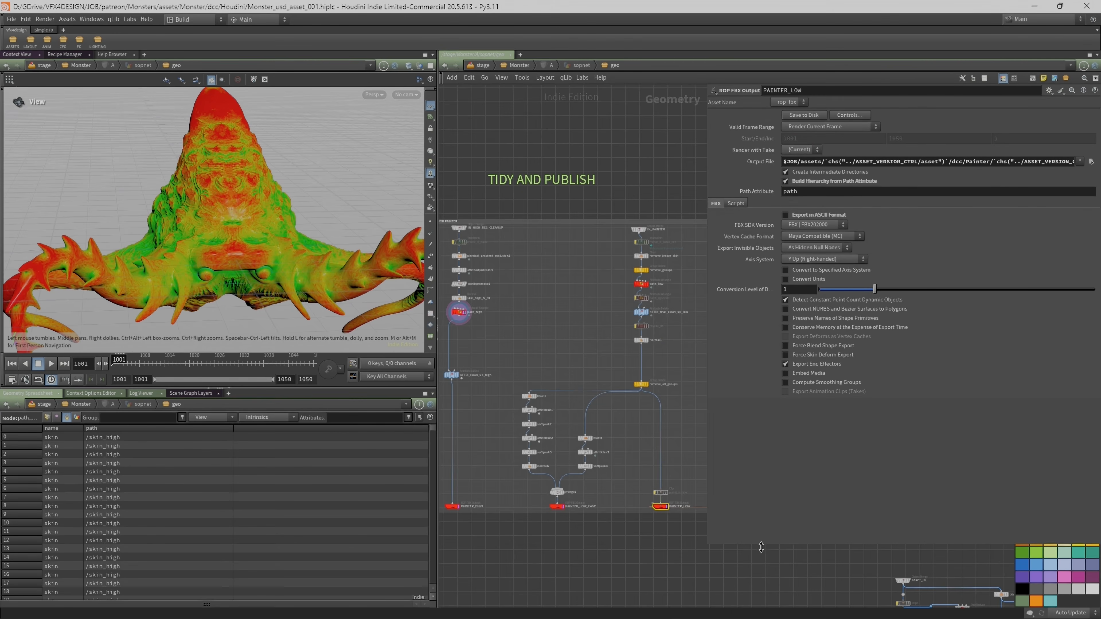
click(452, 505)
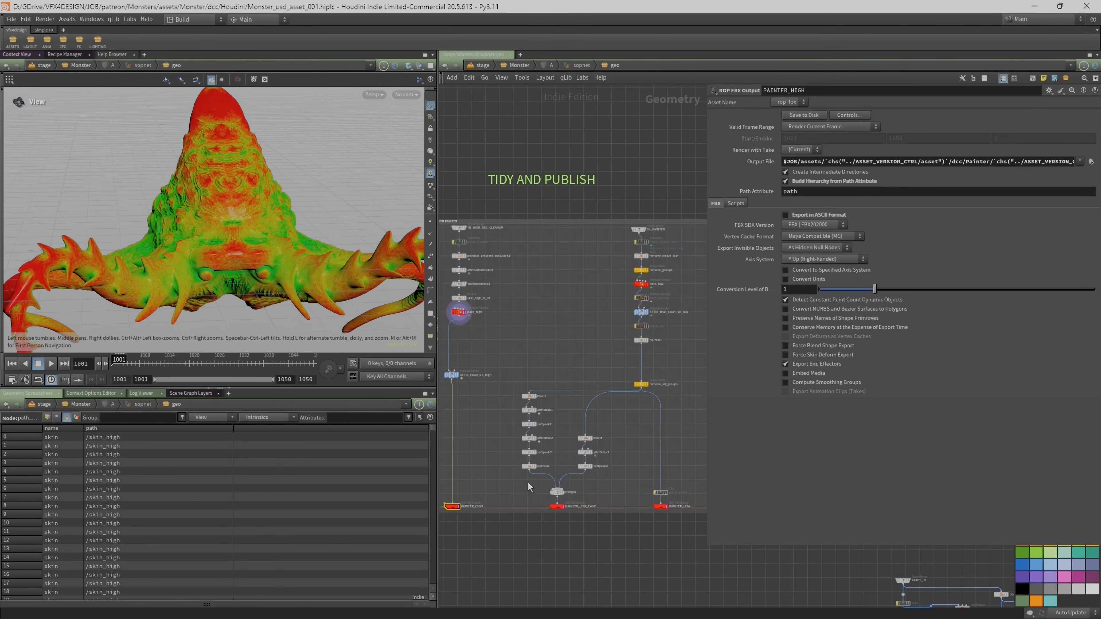
Enable the move_4_bake transform in the high-resolution branch and view the separated skin and fascia meshes together.
scroll(427, 266, down, 1)
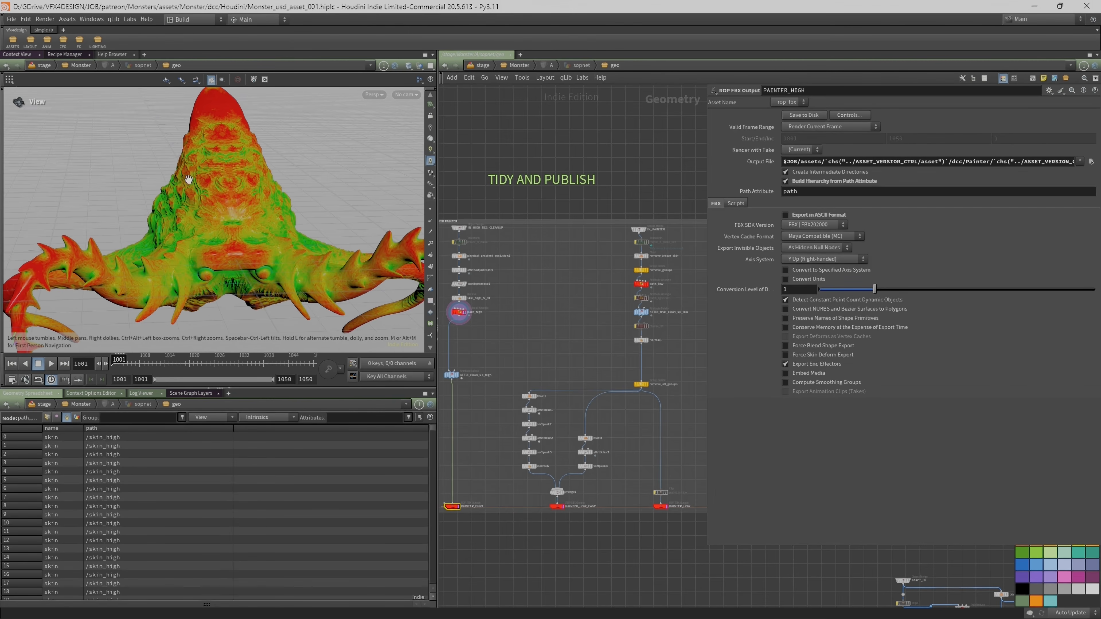
scroll(455, 243, up, 3)
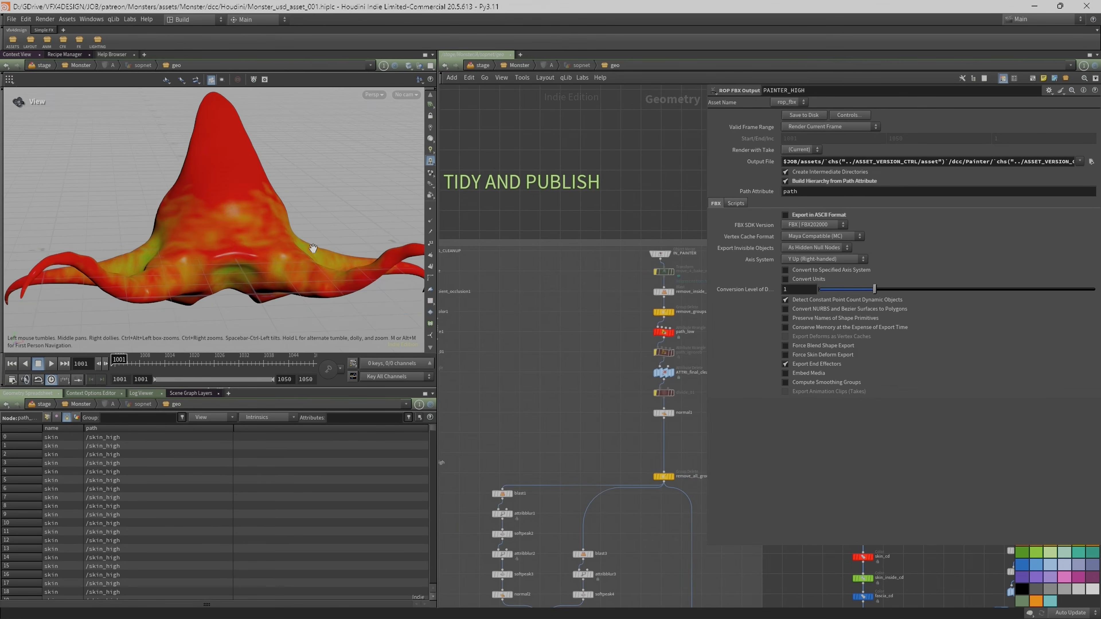
middle_drag(502, 303, 565, 307)
scroll(540, 310, down, 3)
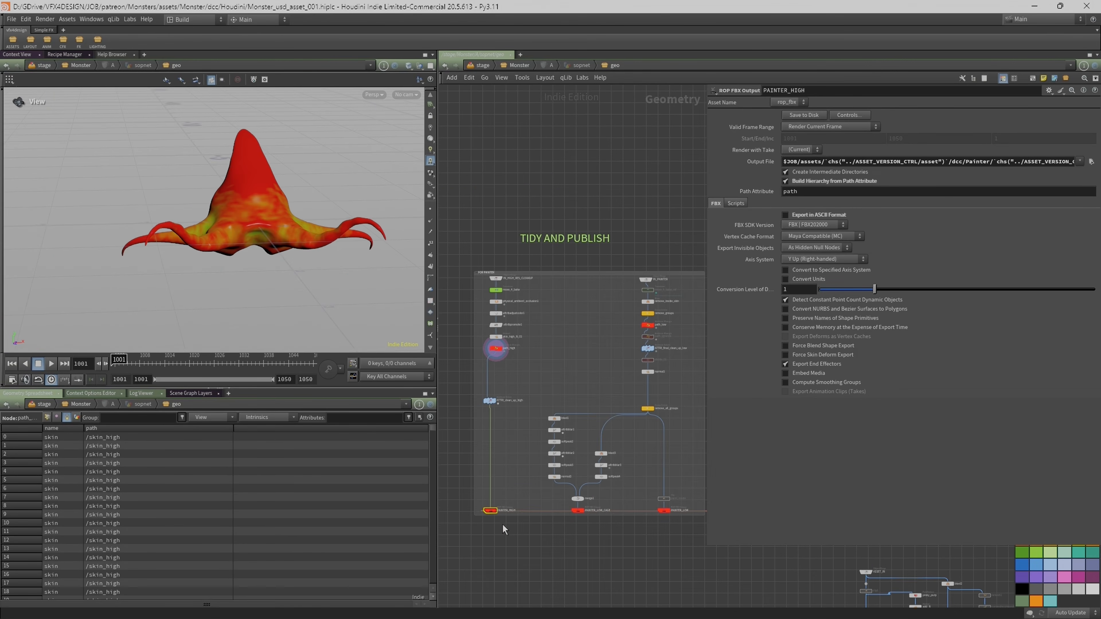
scroll(502, 523, up, 1)
right_drag(270, 244, 164, 248)
middle_drag(563, 297, 535, 281)
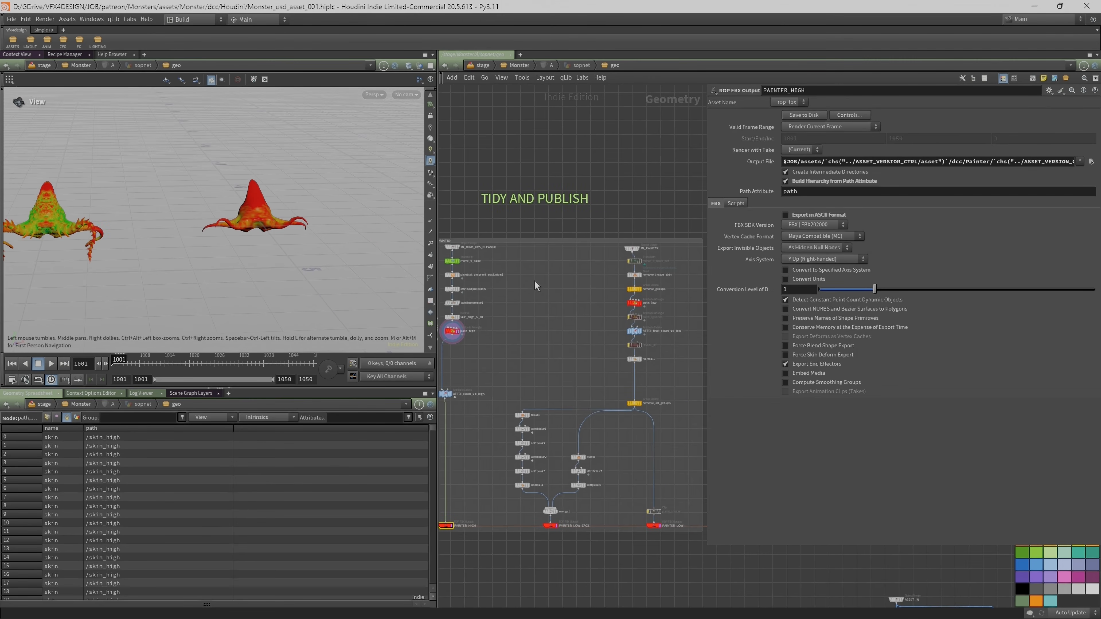
Enable and display the move_4_bake_ref transform, and inspect the offset low-resolution skin beside the fascia in wireframe.
scroll(594, 280, up, 2)
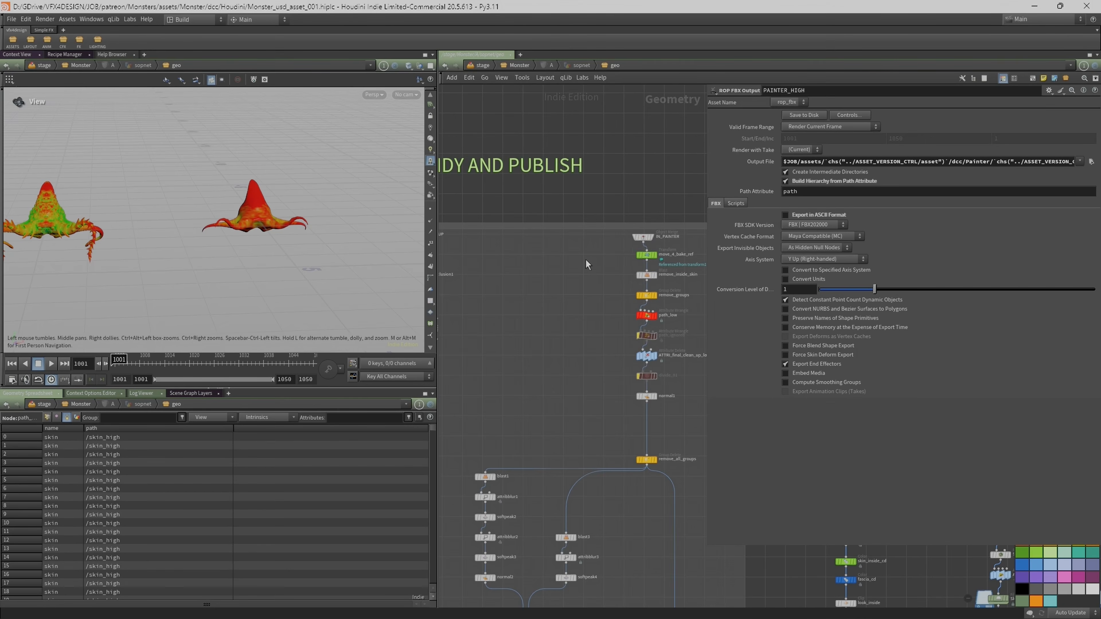
mouse_move(650, 261)
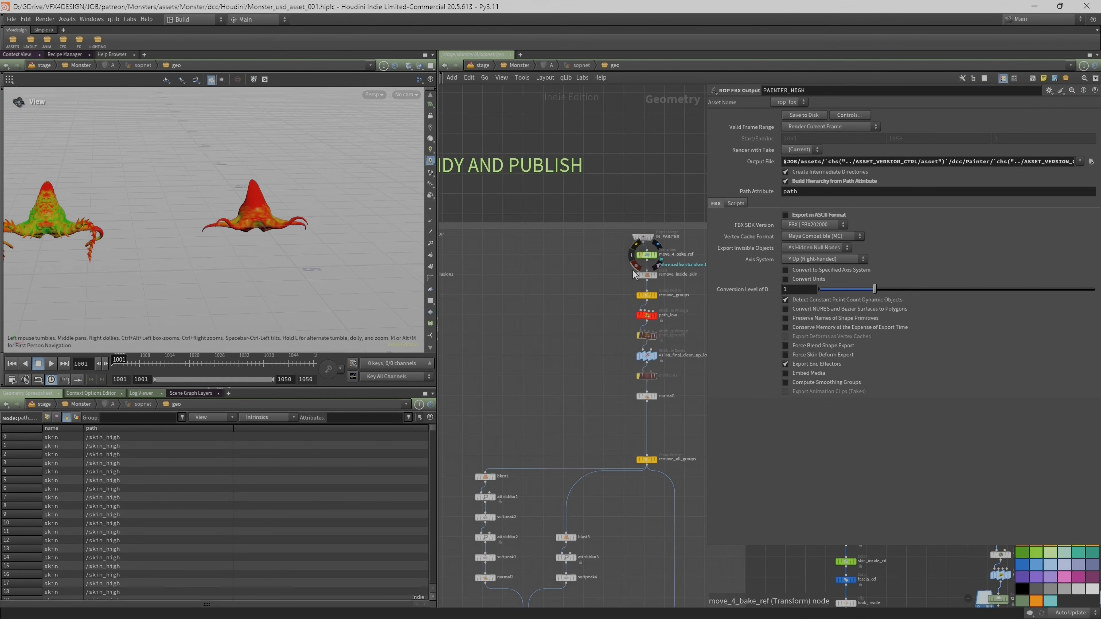
click(646, 255)
drag(703, 258, 753, 258)
scroll(653, 260, up, 3)
click(648, 260)
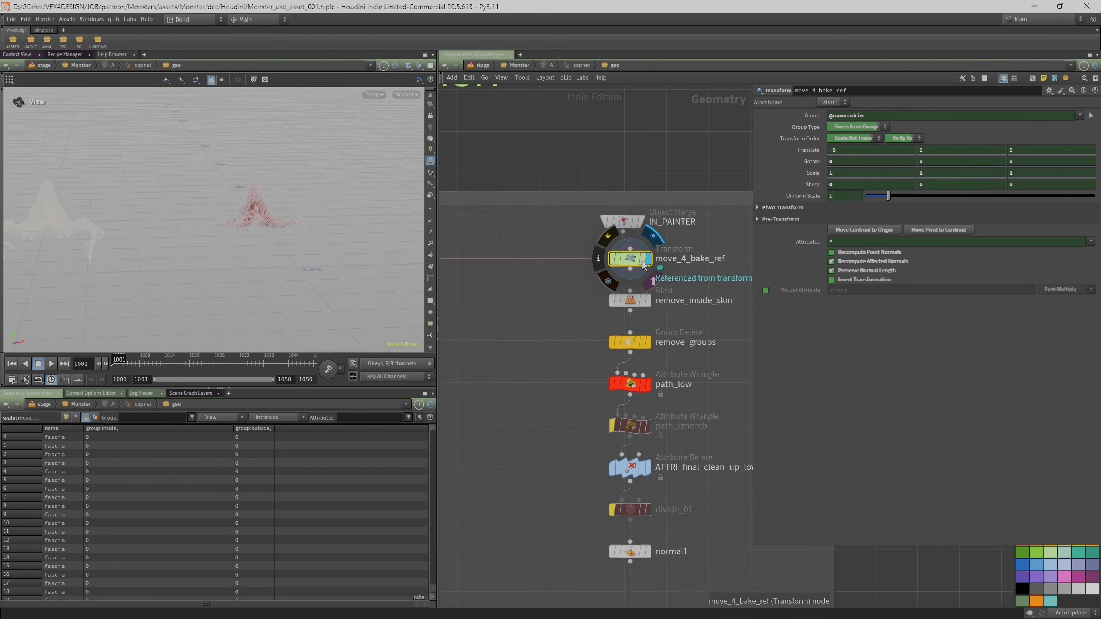
drag(206, 210, 274, 216)
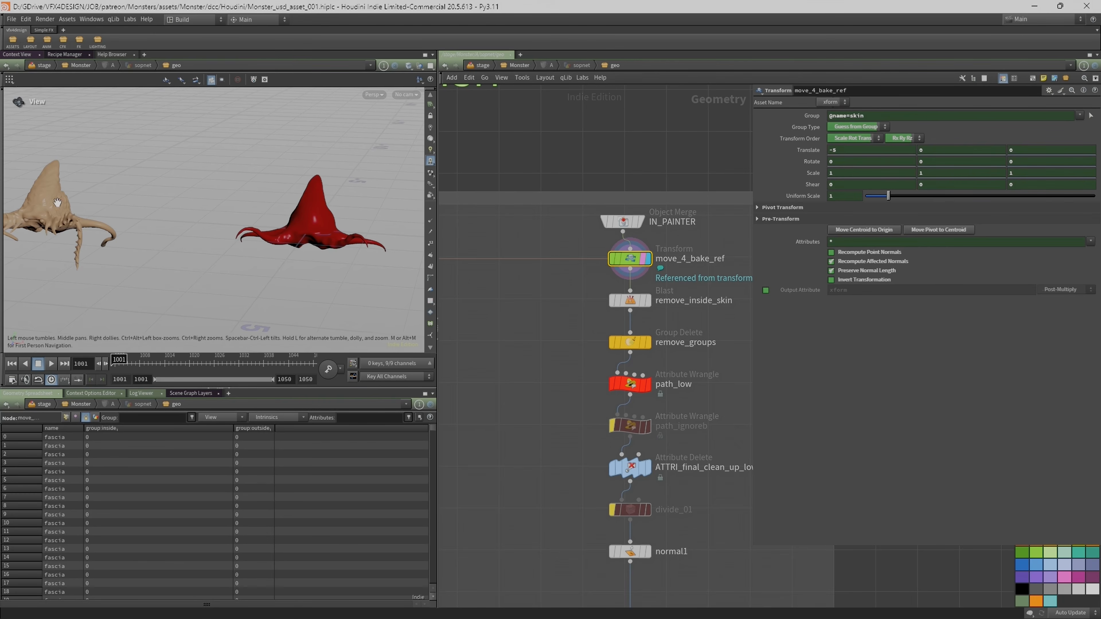
key(w)
drag(57, 205, 71, 203)
Display the move_4_bake transform, review its parameters and inspect the fascia's wireframe up close.
middle_drag(552, 252, 652, 253)
middle_drag(460, 285, 621, 309)
scroll(621, 309, up, 2)
middle_drag(481, 301, 705, 320)
scroll(620, 314, down, 1)
click(497, 297)
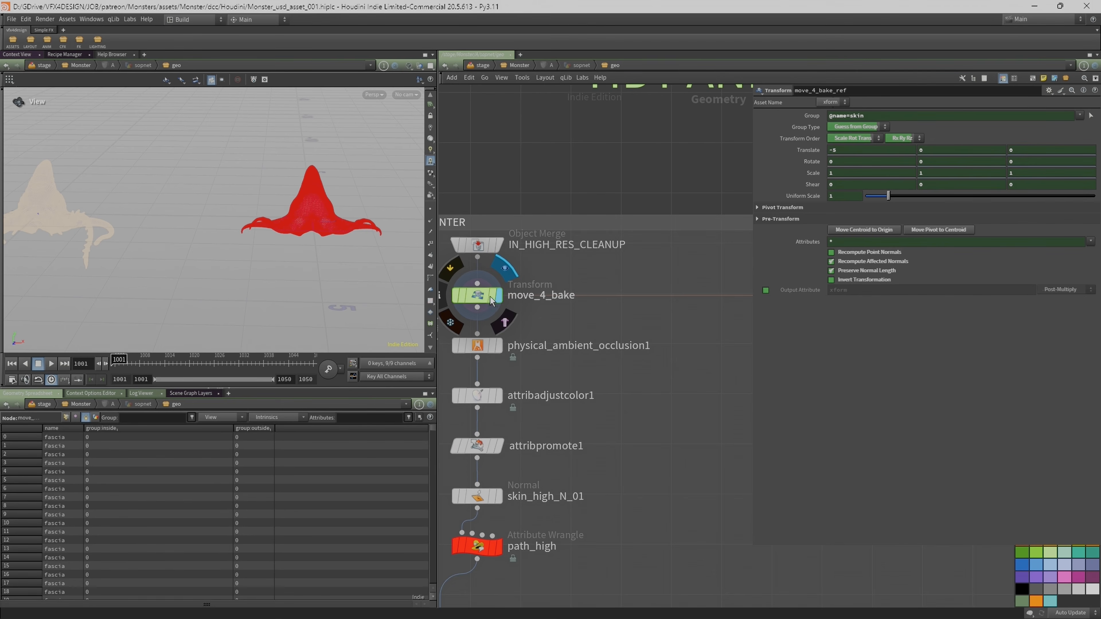
click(491, 300)
drag(56, 204, 50, 203)
scroll(50, 203, up, 3)
middle_drag(234, 213, 112, 236)
scroll(163, 236, up, 1)
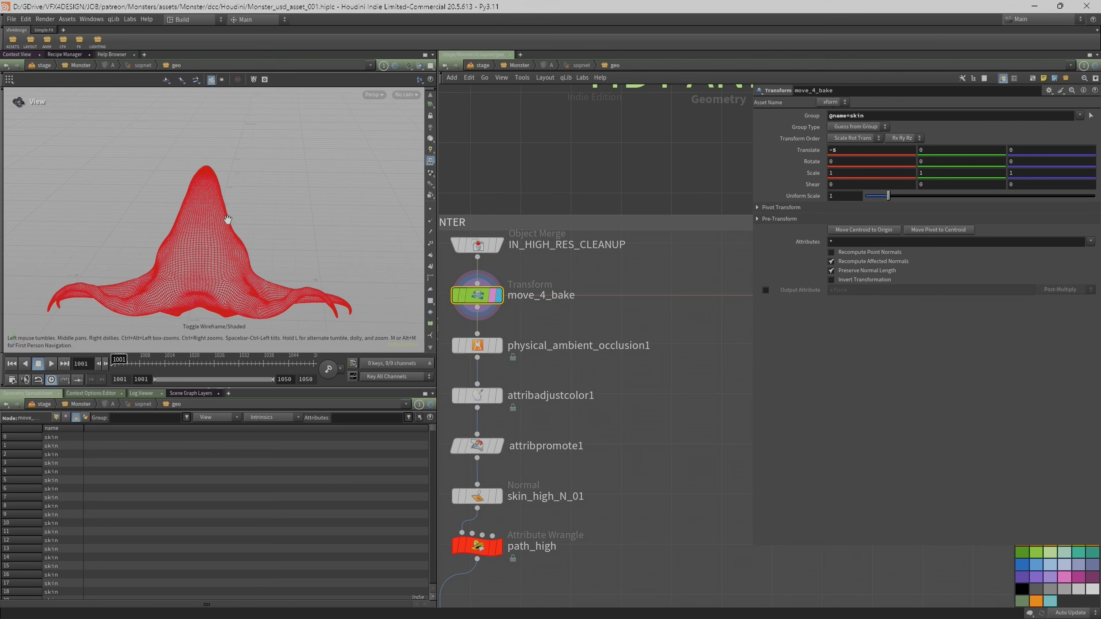
Review the two merged objects in IN_HIGH_RES_CLEANUP and look over the surrounding FOR PAINTER network.
click(500, 247)
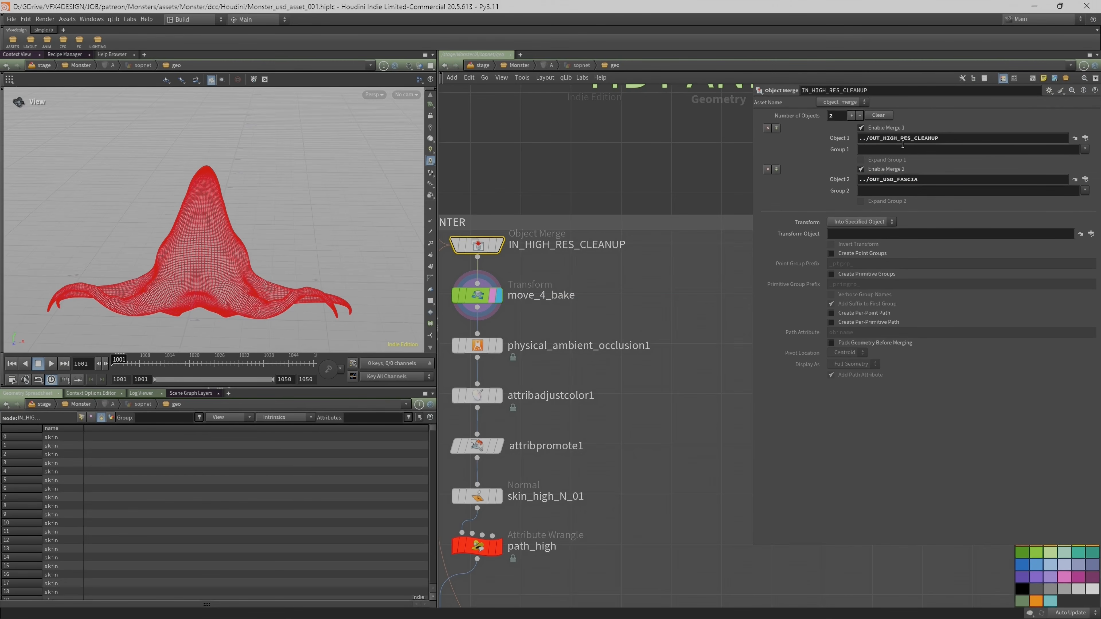
scroll(621, 269, down, 2)
scroll(705, 254, down, 3)
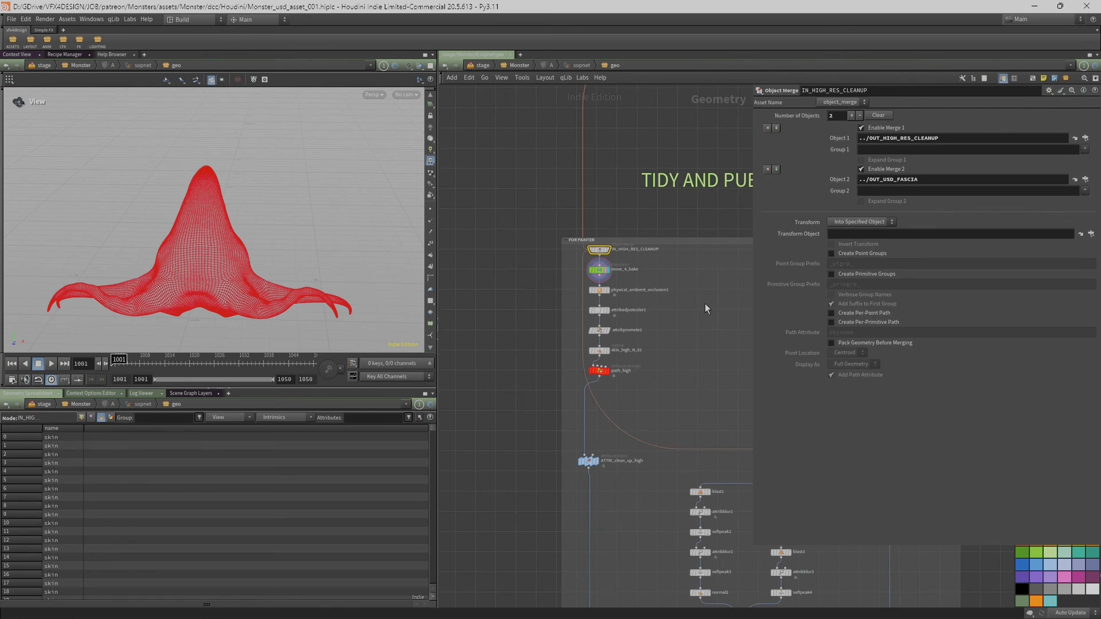
middle_drag(706, 308, 384, 247)
middle_drag(640, 429, 337, 364)
middle_drag(551, 240, 816, 408)
middle_drag(488, 208, 635, 201)
middle_drag(528, 243, 676, 226)
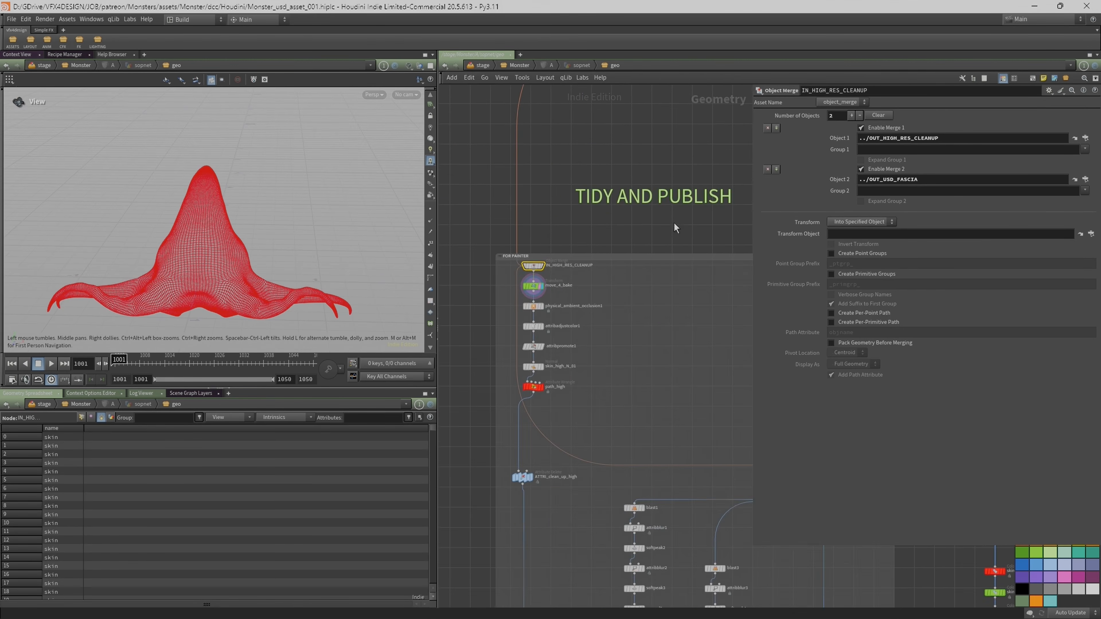
Display path_high and review its expression and path attribute values.
scroll(613, 243, up, 1)
click(526, 415)
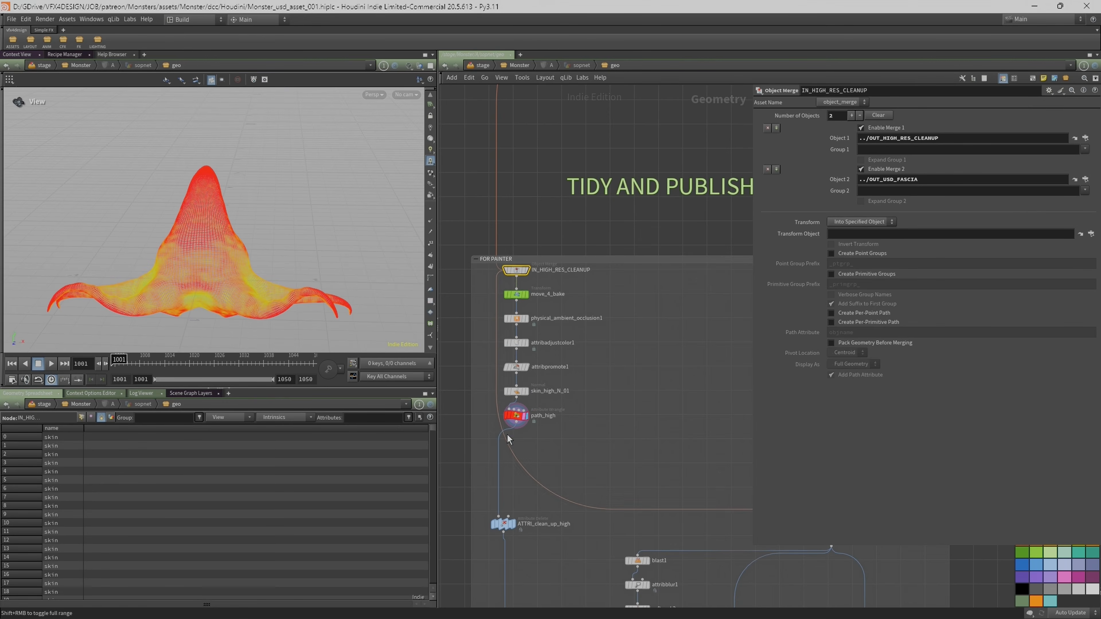
click(519, 418)
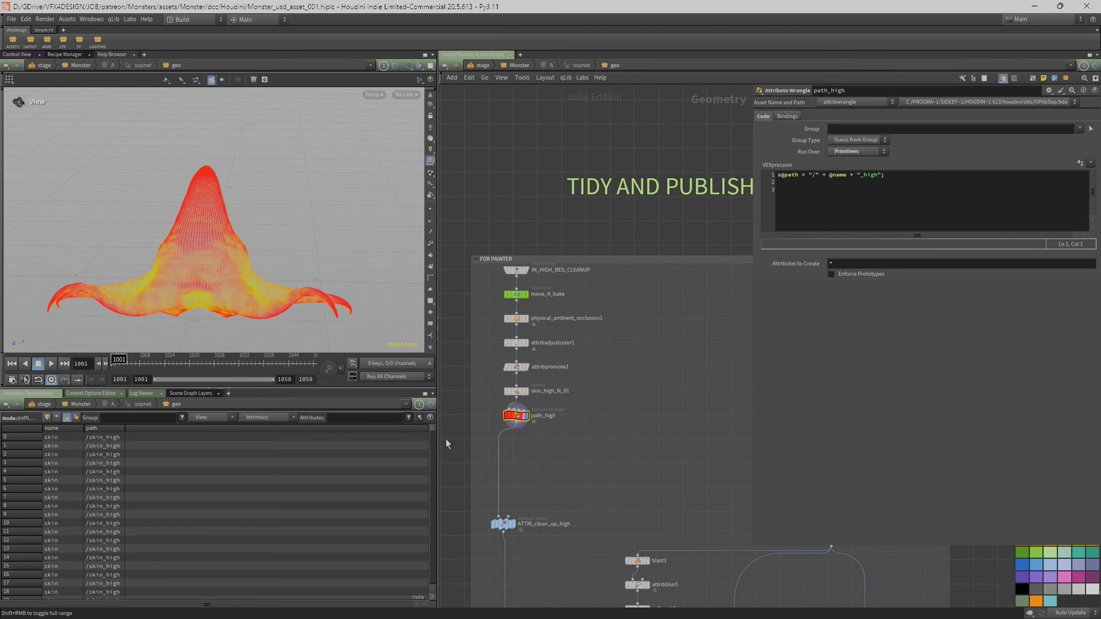
scroll(564, 373, down, 5)
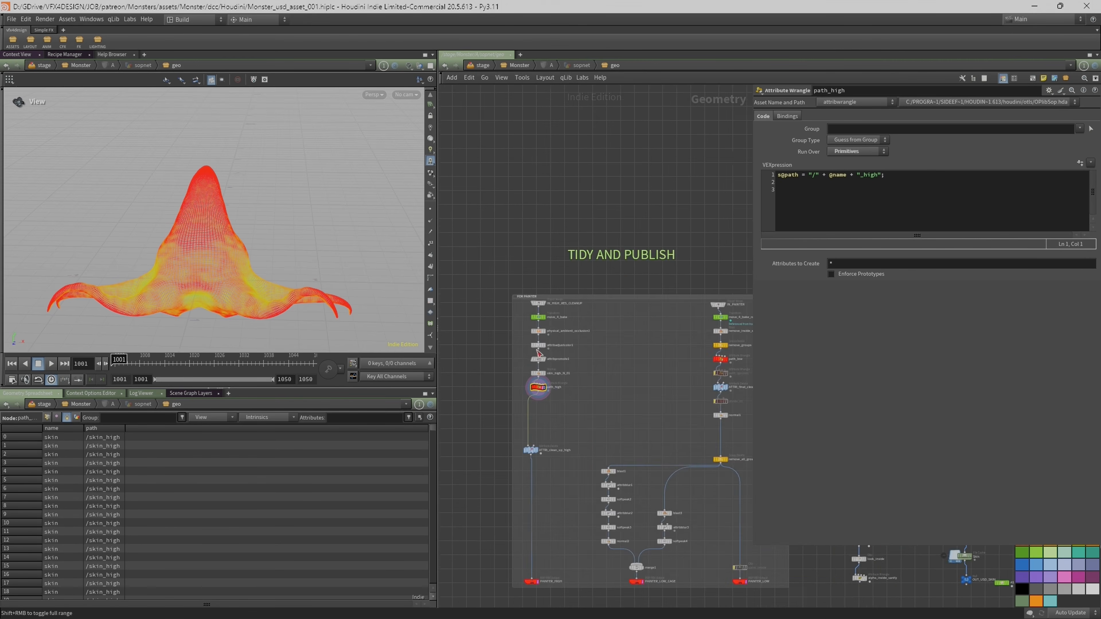
Examine the colored high-resolution skin and fascia meshes side by side from several angles.
middle_drag(588, 447, 557, 351)
scroll(558, 337, up, 4)
right_drag(272, 226, 106, 246)
drag(105, 246, 148, 250)
right_drag(101, 241, 168, 232)
middle_drag(167, 231, 190, 219)
right_drag(191, 219, 120, 222)
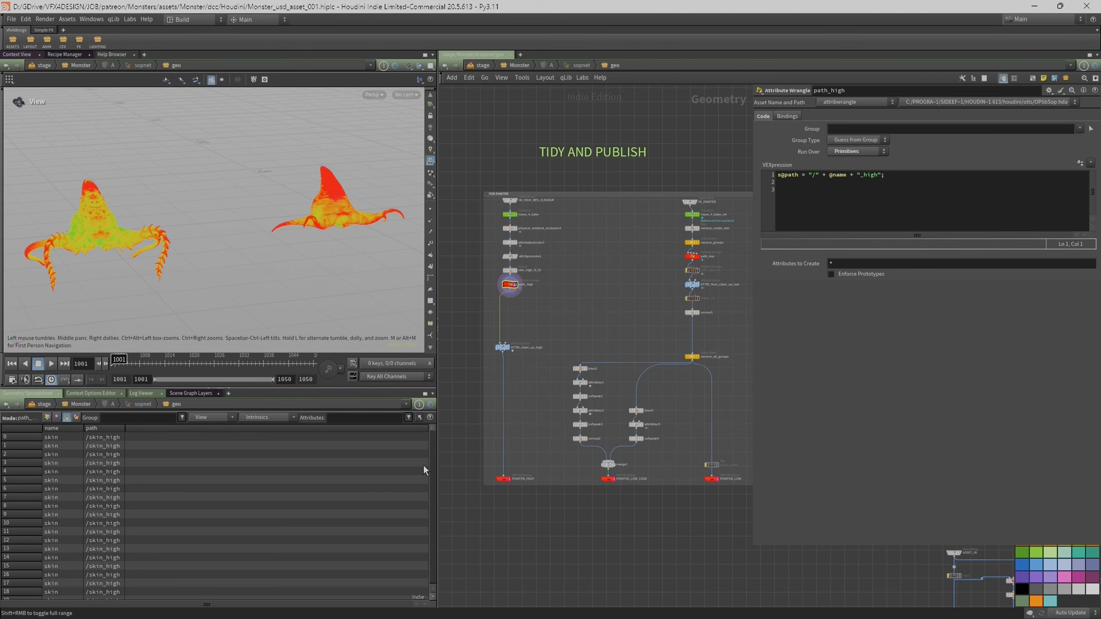
scroll(443, 446, up, 1)
mouse_move(523, 334)
drag(287, 269, 257, 267)
Display remove_all_groups and look over the low and cage output branches below it.
middle_drag(706, 467, 601, 495)
scroll(624, 473, up, 3)
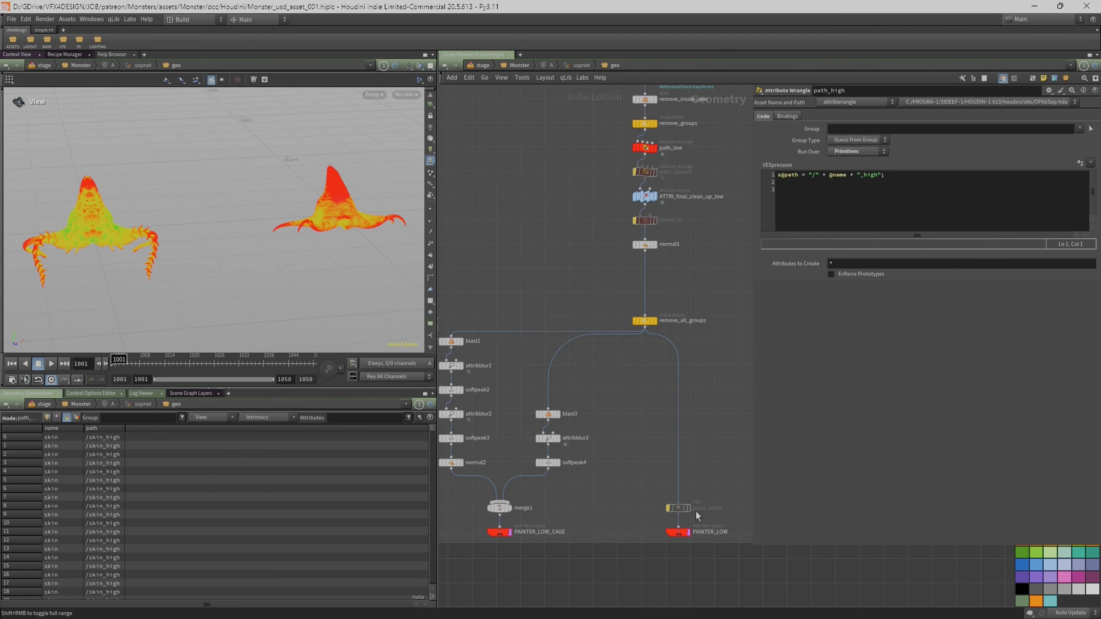
click(655, 321)
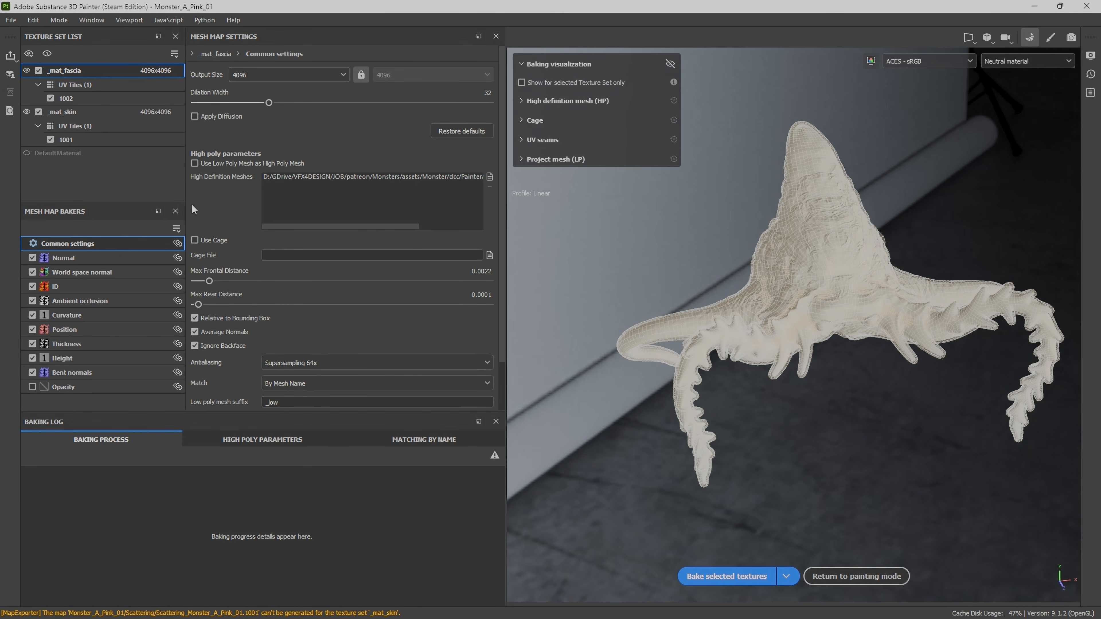
Switch to Substance 3D Painter, check the High Definition Meshes path and view the offset high and low meshes side by side.
drag(372, 228, 467, 225)
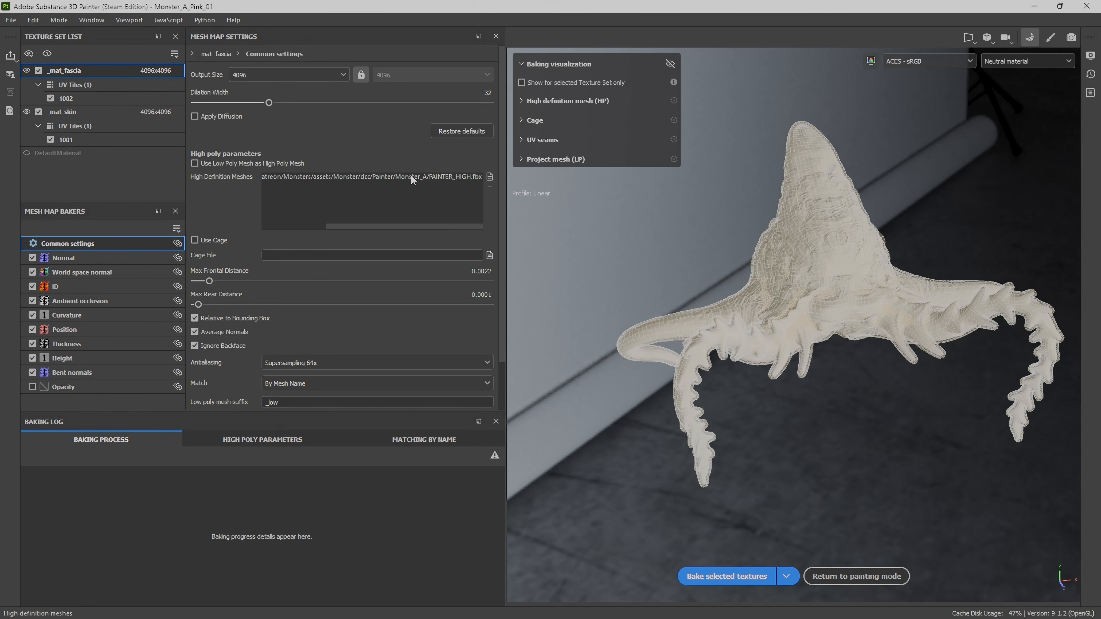
alt+right_drag(777, 290, 665, 335)
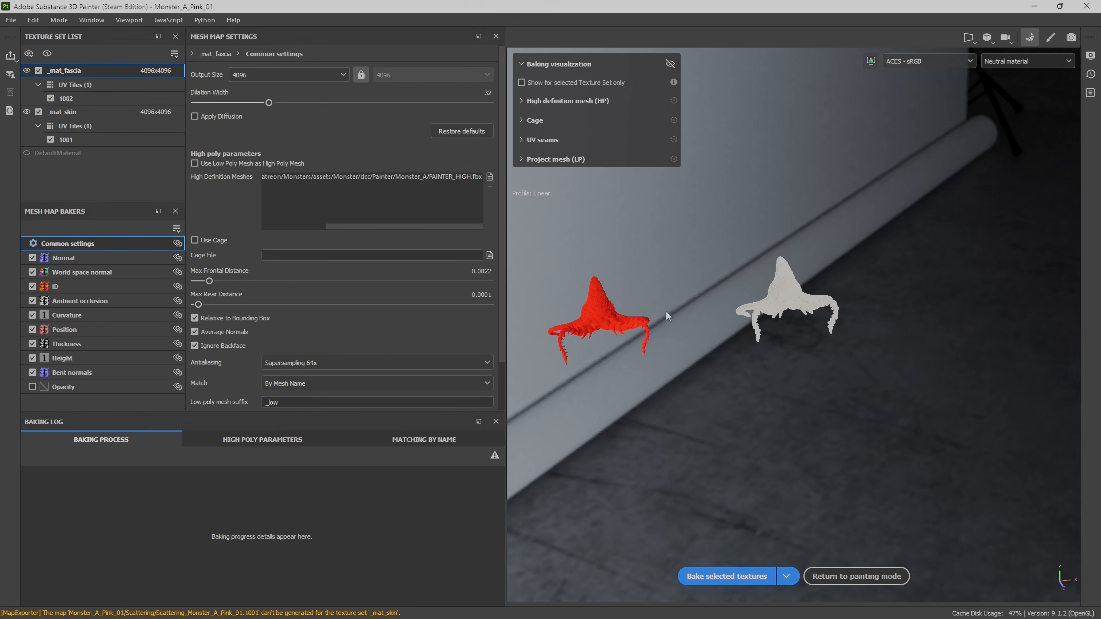
scroll(613, 320, up, 2)
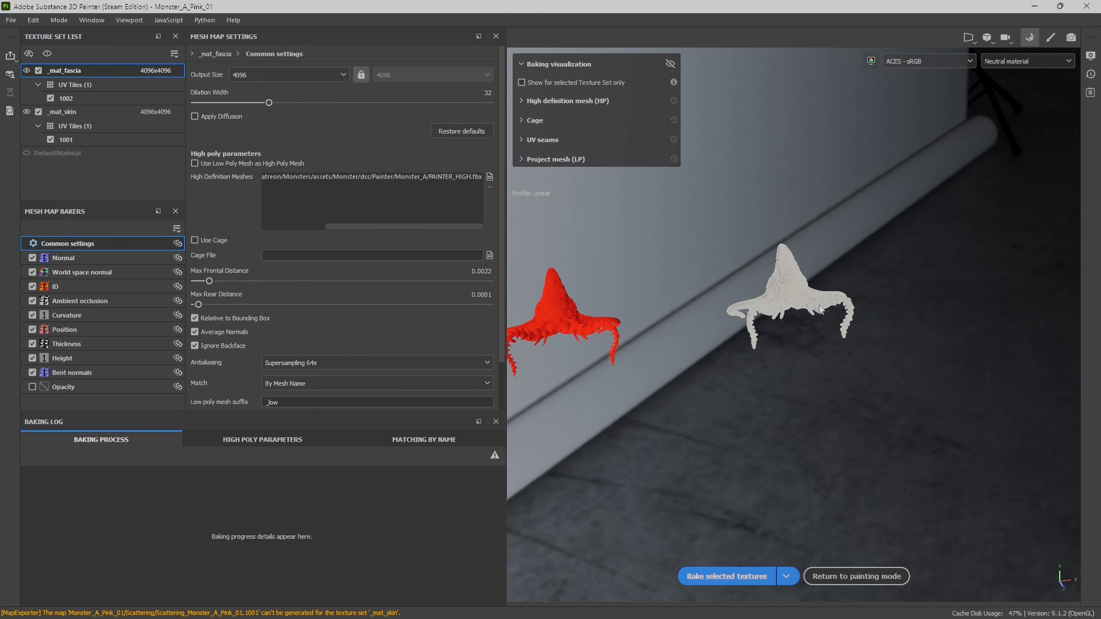
Review the _mat_fascia baker settings for Normal, ID, Ambient occlusion, Curvature, Position, Thickness, Height and Bent normals.
click(91, 259)
click(81, 286)
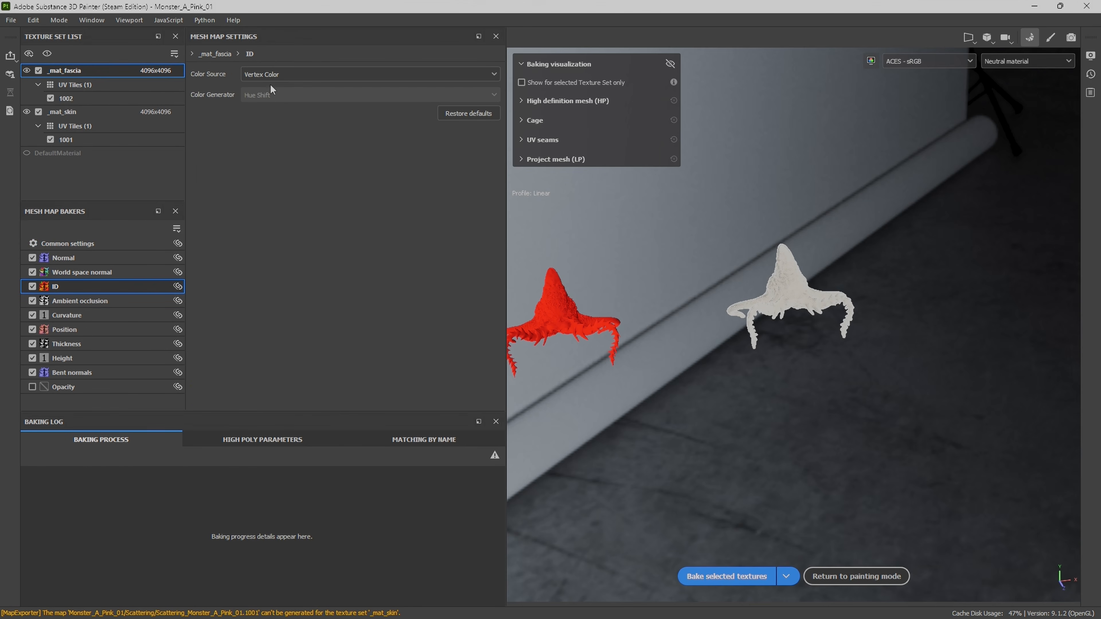
click(90, 301)
click(83, 316)
click(82, 334)
click(82, 343)
click(80, 357)
click(75, 373)
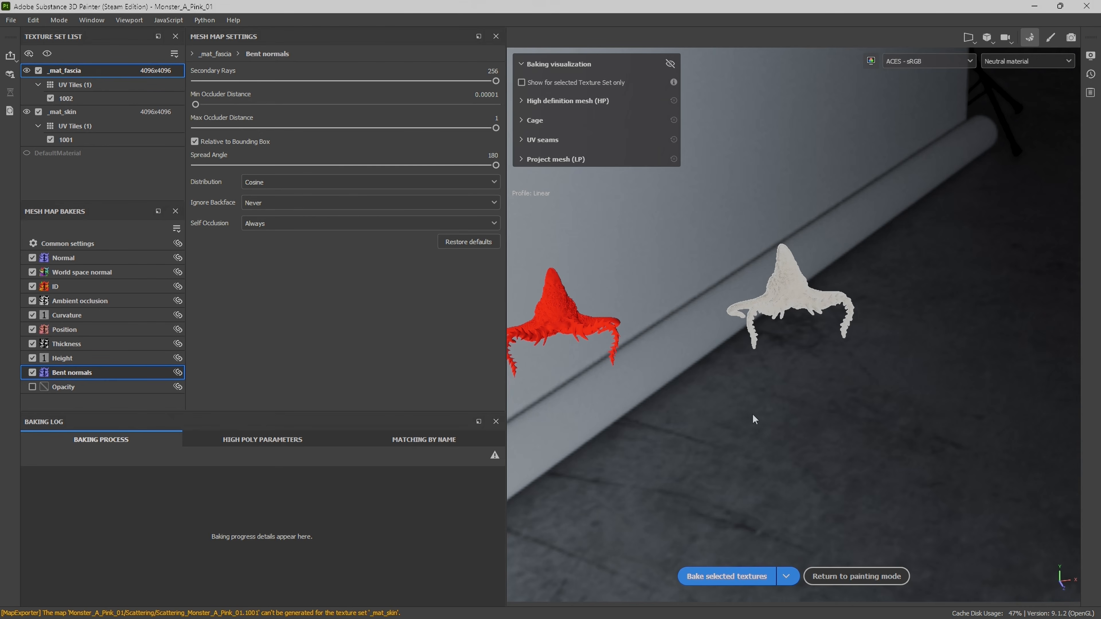
Return to painting mode, inspect the textured monster, and hide and reshow both of its texture sets.
click(887, 575)
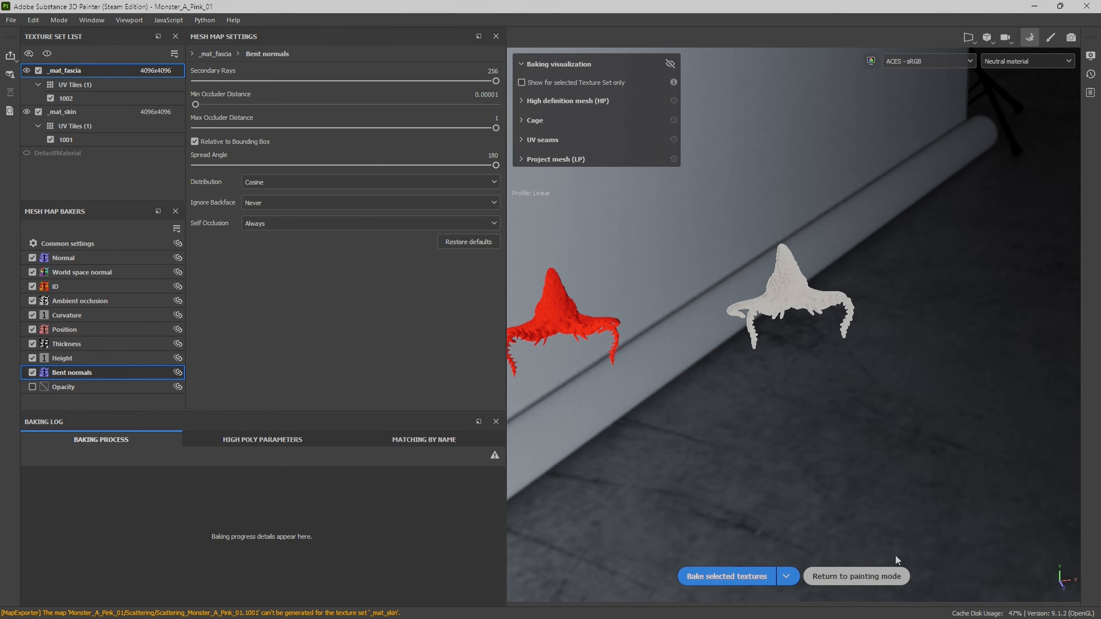
scroll(542, 253, up, 5)
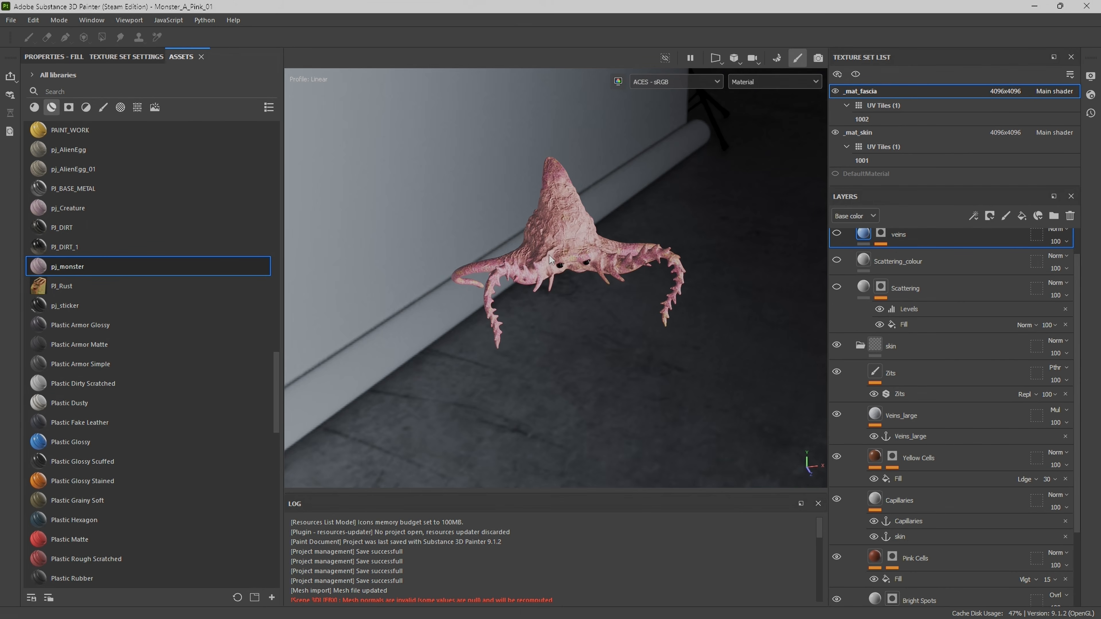
scroll(549, 255, up, 1)
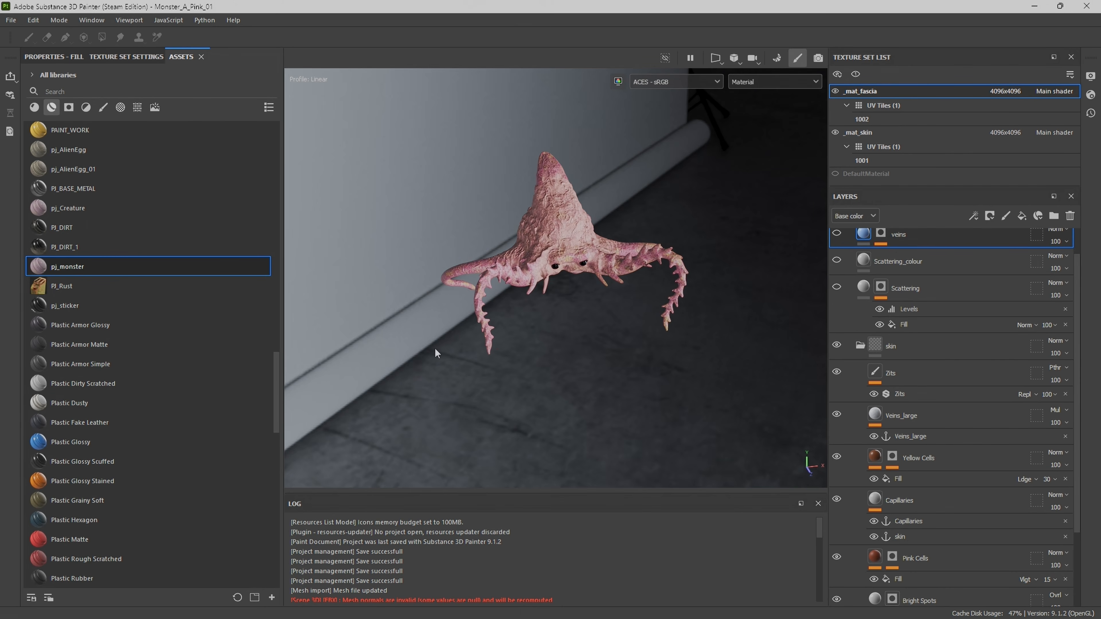
mouse_move(466, 612)
scroll(633, 252, down, 4)
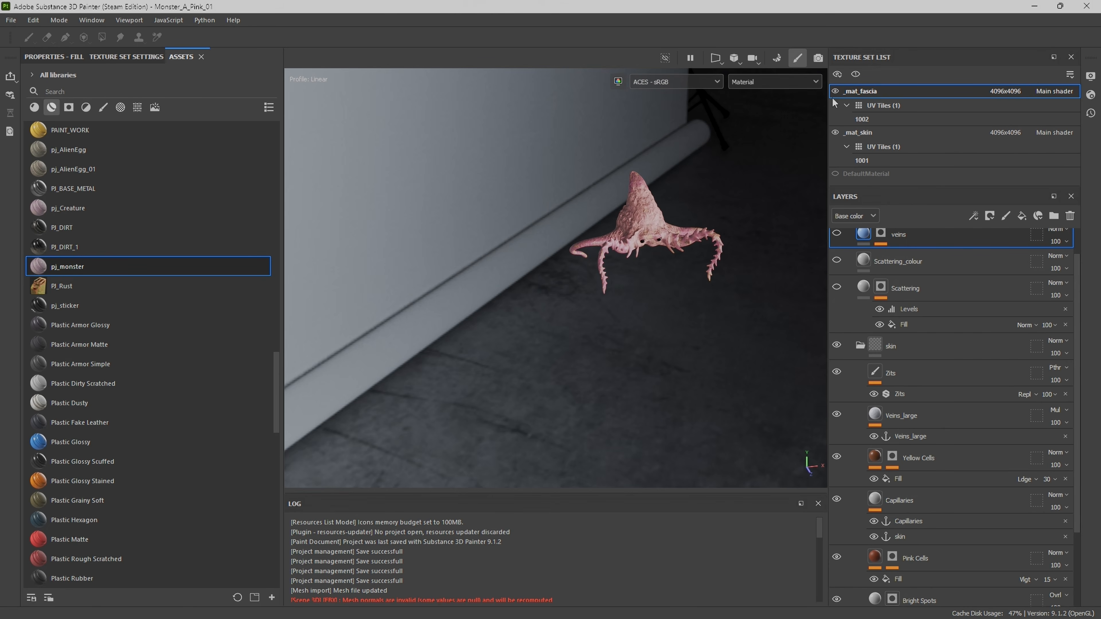
click(835, 132)
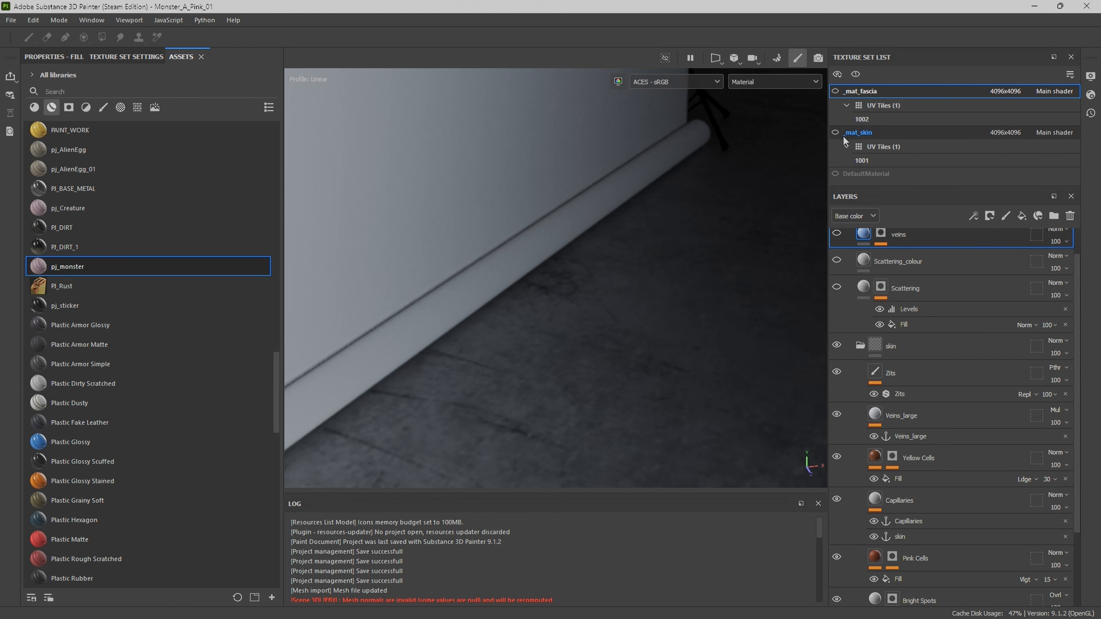
click(856, 74)
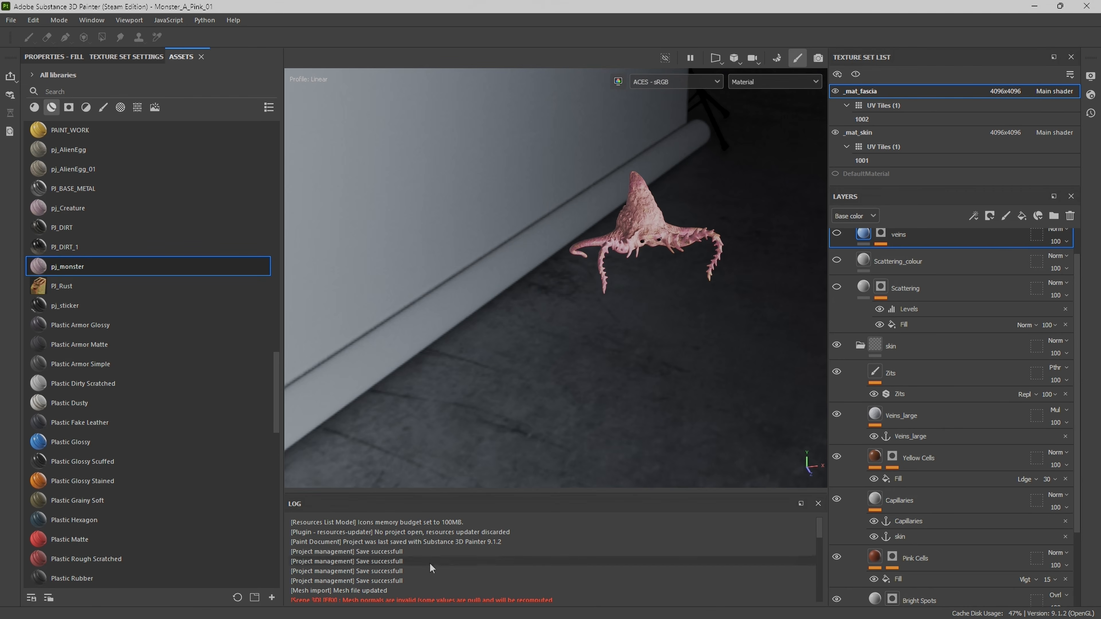
Switch to Houdini and reopen the geometry network inside component geometry A.
click(510, 615)
mouse_move(531, 293)
scroll(575, 291, down, 2)
middle_drag(666, 315, 562, 291)
middle_drag(688, 352, 724, 299)
scroll(557, 335, down, 3)
scroll(620, 311, down, 2)
scroll(612, 427, down, 1)
middle_drag(689, 552, 576, 447)
scroll(520, 271, up, 3)
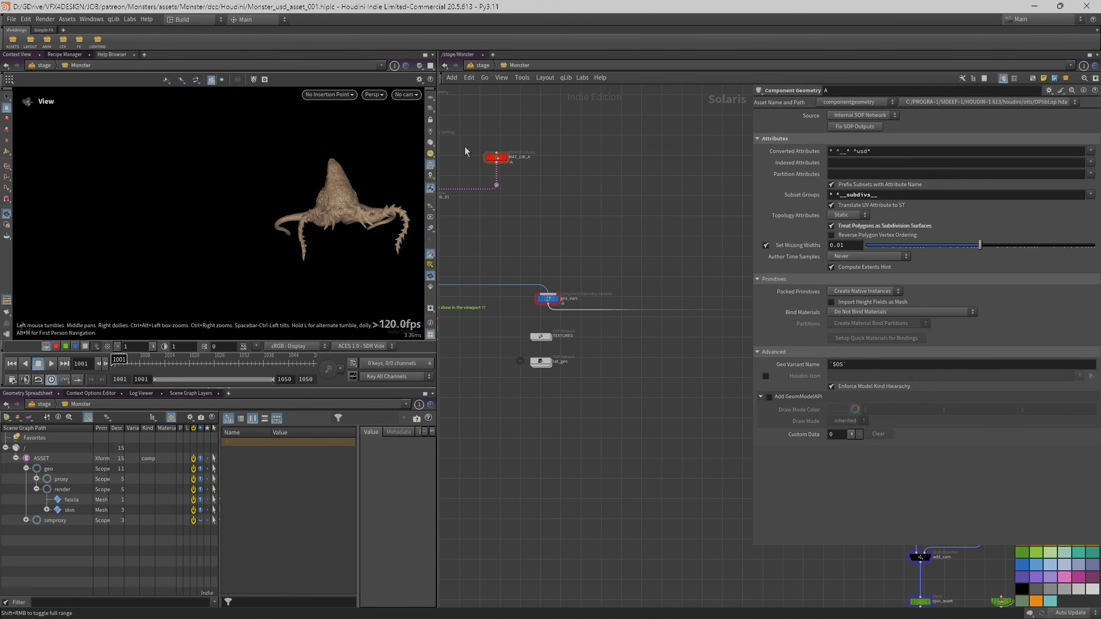
middle_drag(467, 150, 667, 287)
scroll(667, 287, up, 2)
double_click(610, 250)
Bypass move_4_bake and move_4_bake_ref, view the meshes with PAINTER_LOW selected, and go back up to the Monster network.
scroll(541, 274, down, 3)
scroll(541, 274, up, 1)
middle_drag(459, 195, 557, 287)
scroll(557, 287, down, 1)
scroll(518, 245, up, 3)
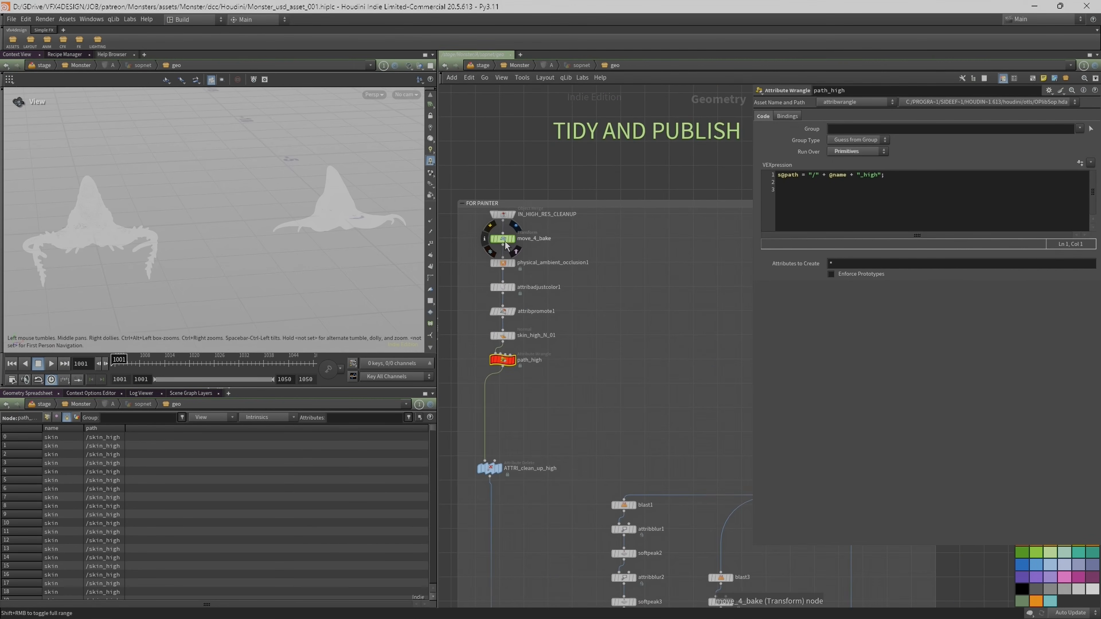
scroll(540, 245, down, 5)
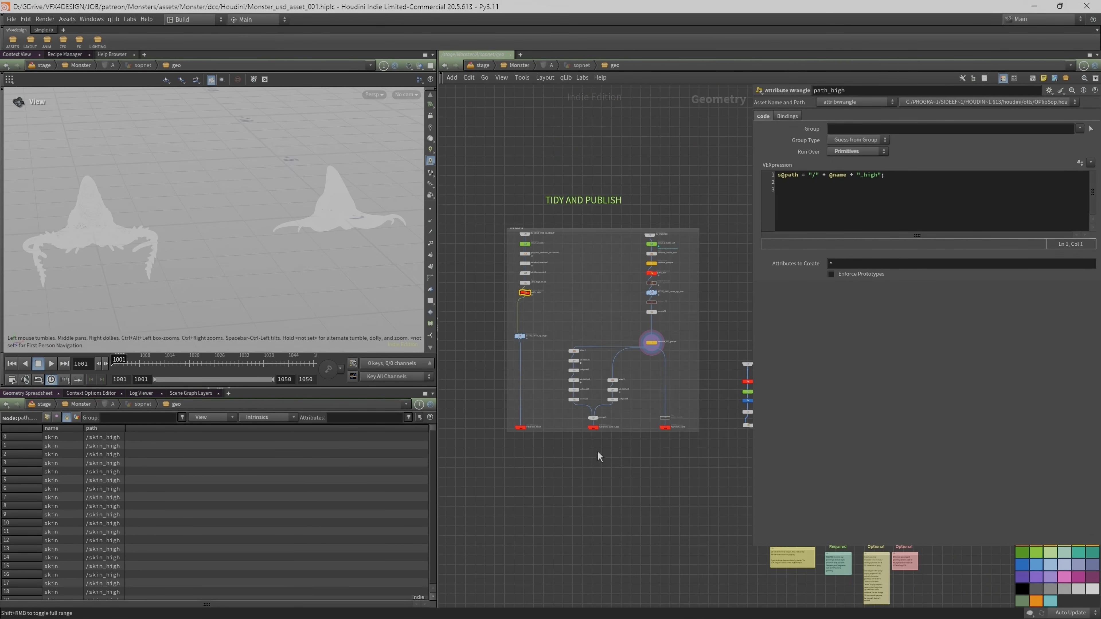
scroll(603, 427, up, 2)
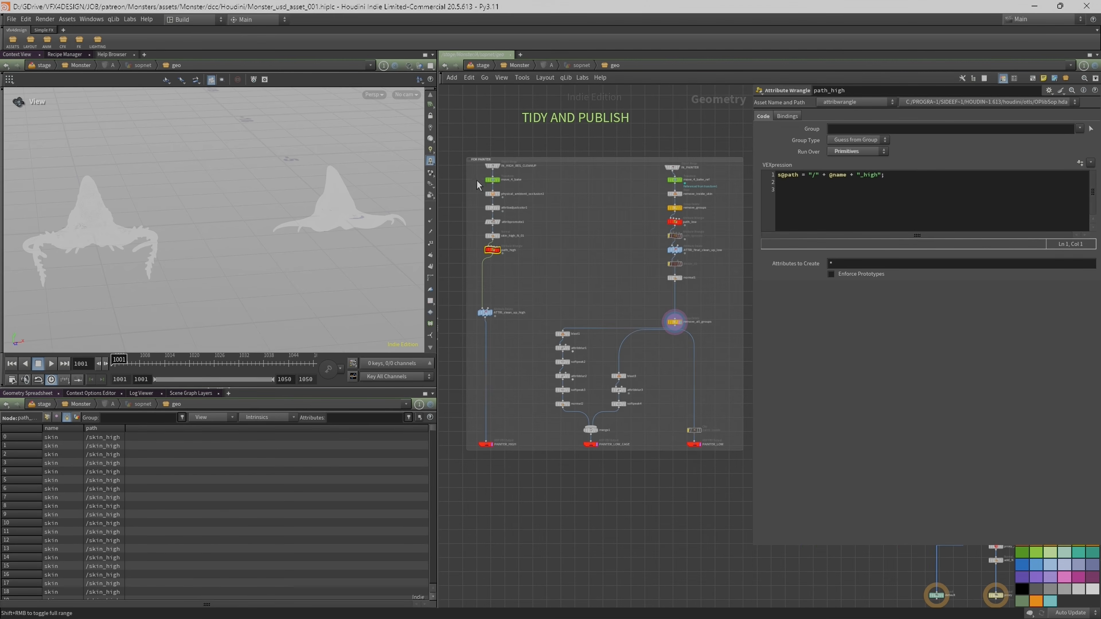
drag(573, 190, 686, 193)
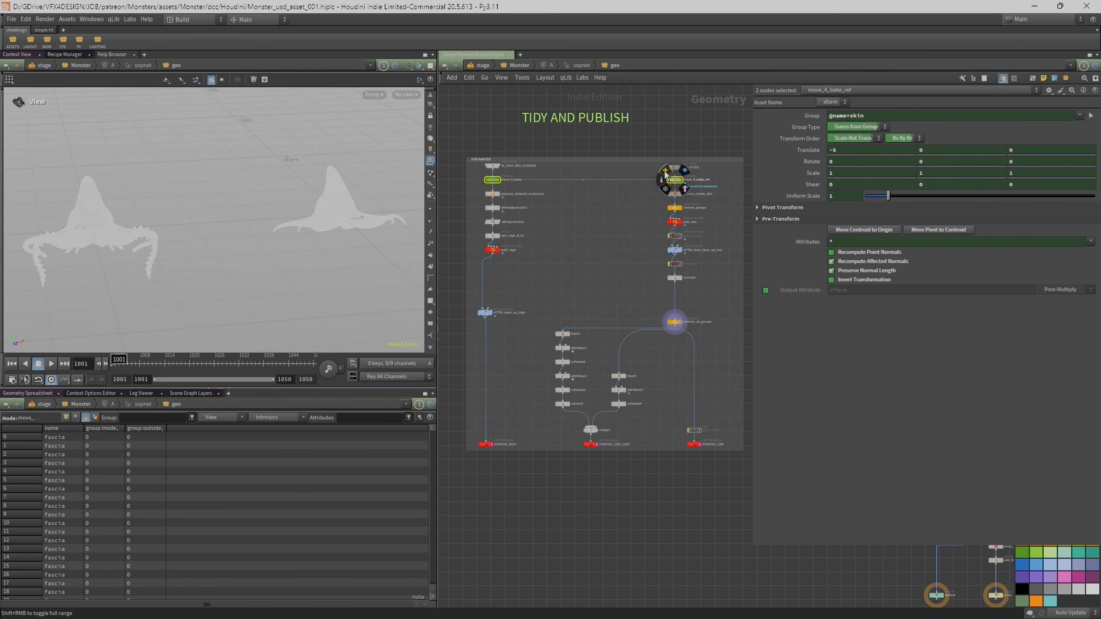
click(693, 444)
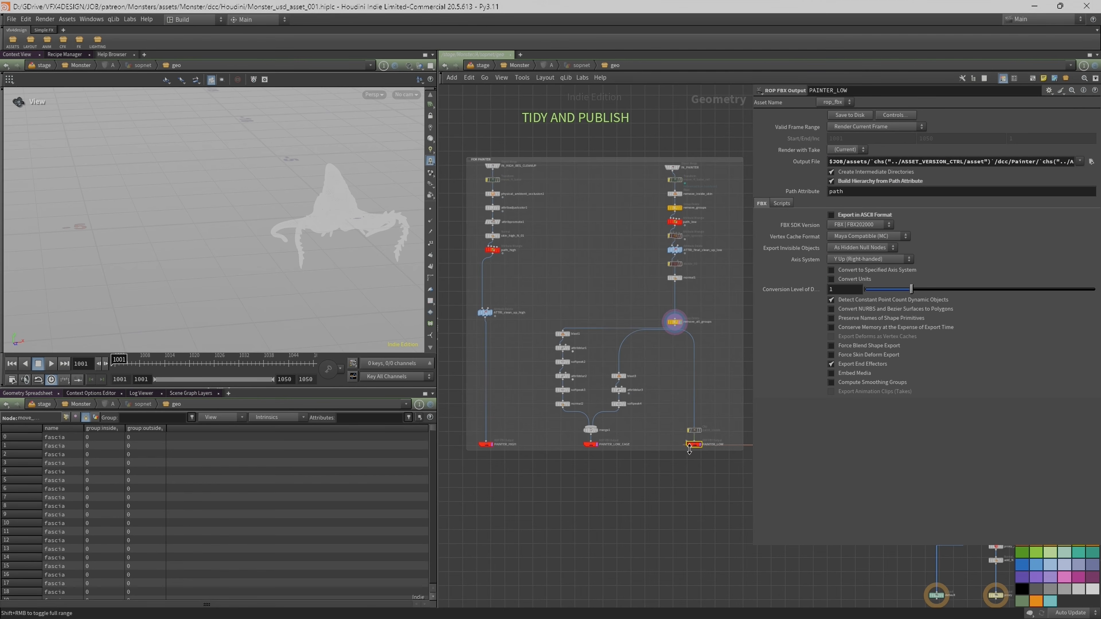
drag(292, 197, 265, 228)
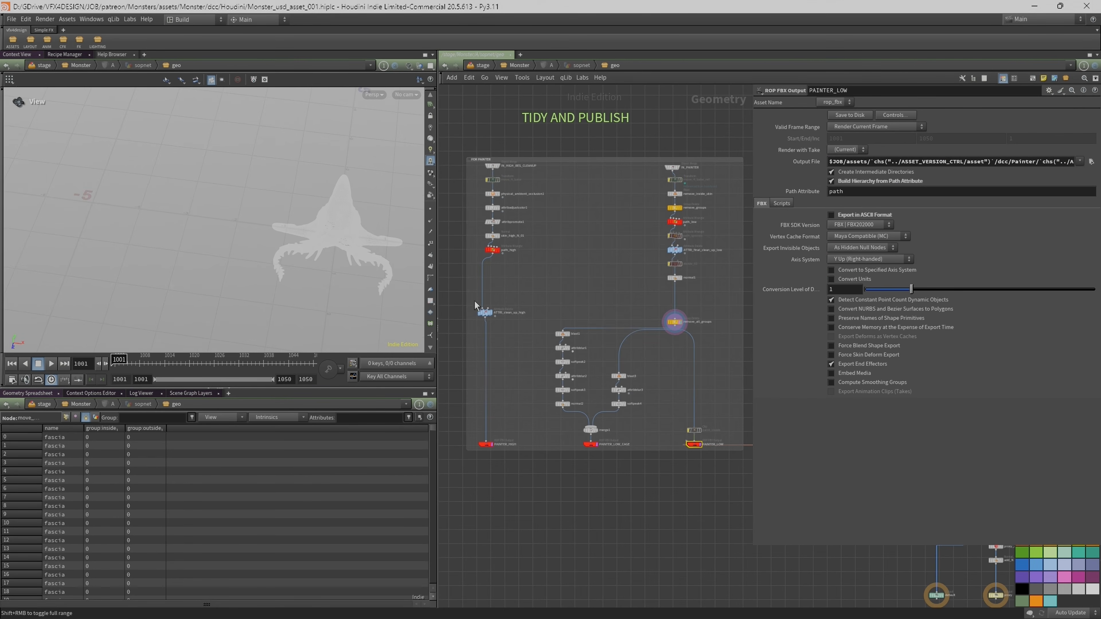
key(u)
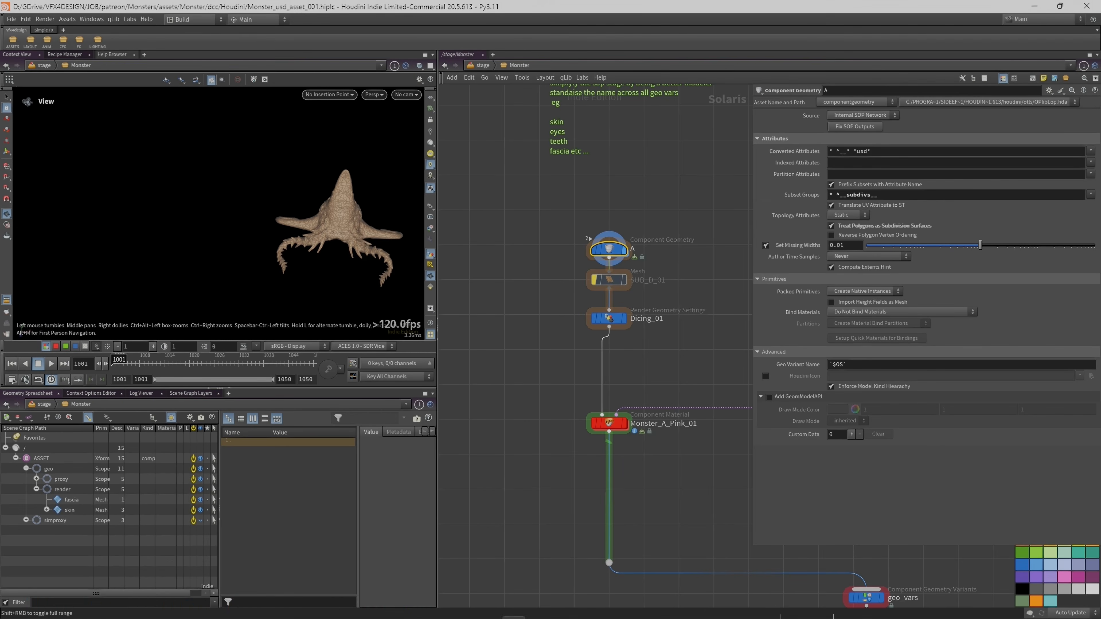
Switch to Substance 3D Painter and cycle the monster's baked mesh maps through ID to Thickness.
mouse_move(491, 612)
click(438, 606)
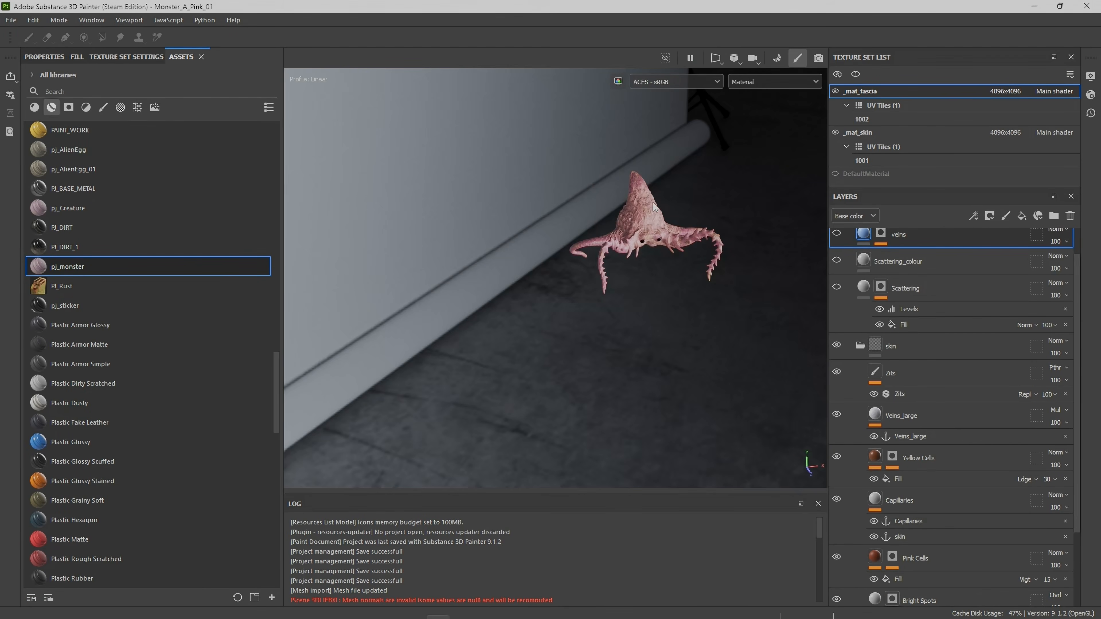
alt+middle_drag(681, 188, 589, 219)
alt+right_drag(589, 219, 762, 192)
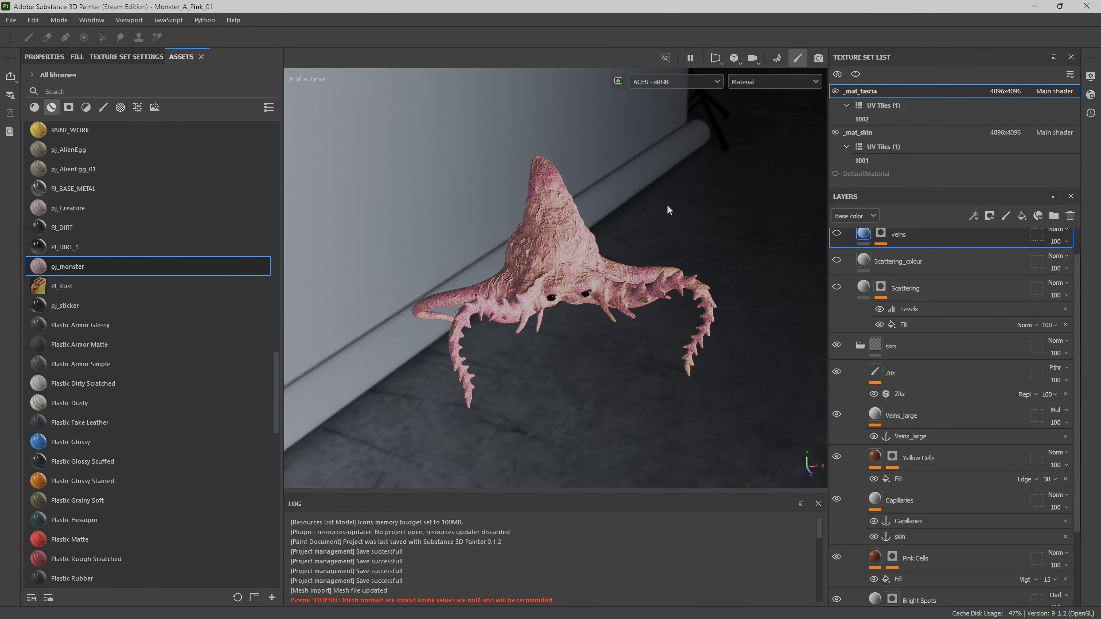
key(b)
key(b)
key(b)
key(b)
key(b)
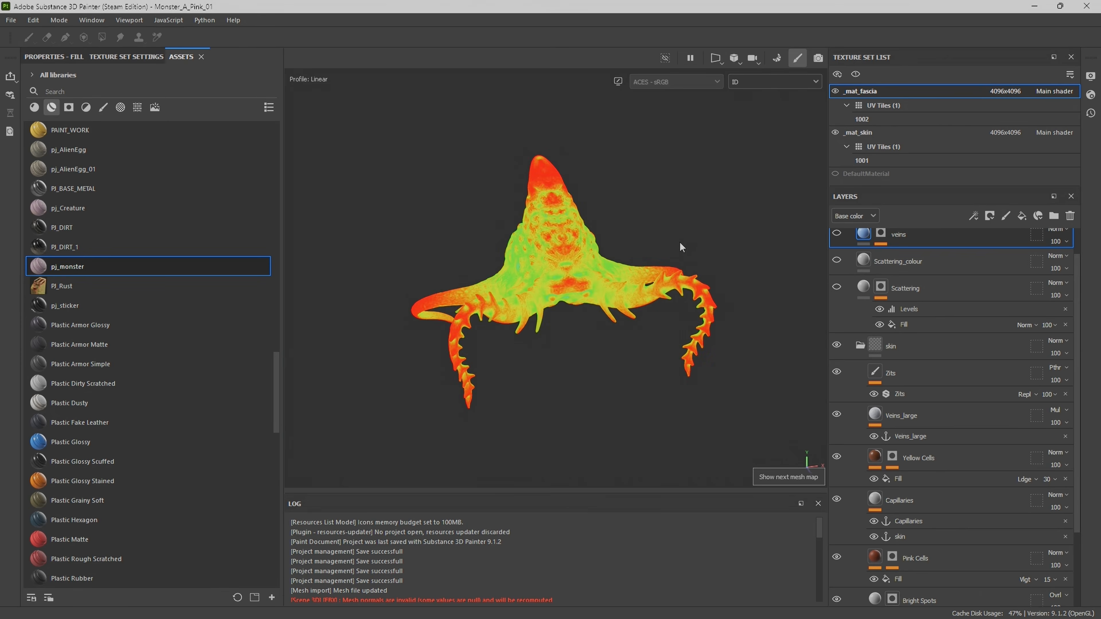
key(b)
key(b)
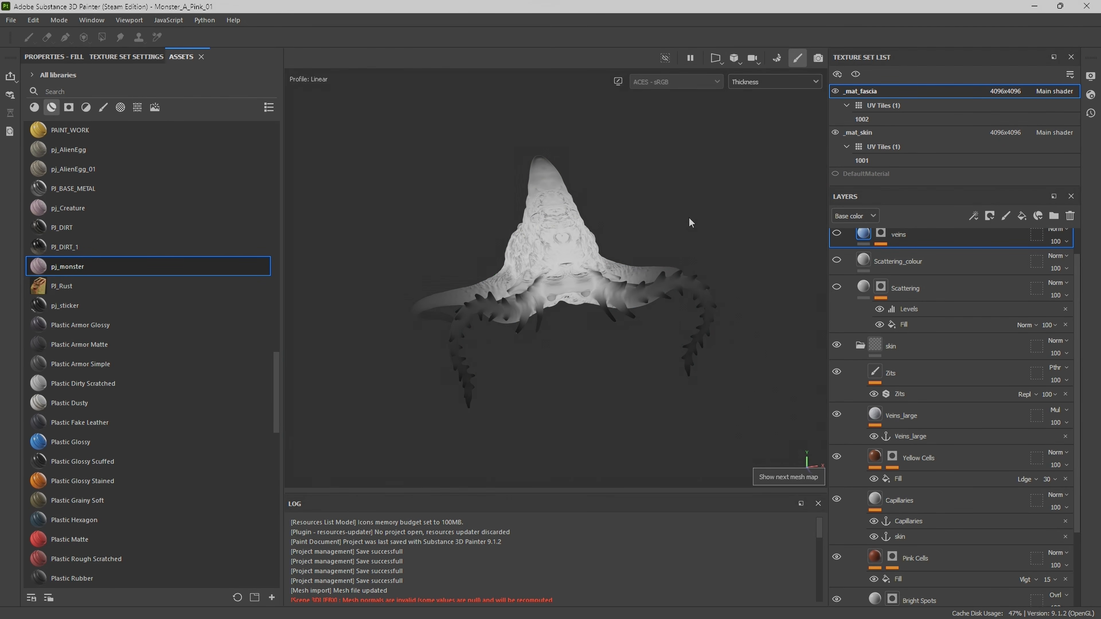
Isolate the _mat_fascia texture set and examine its Thickness and Height maps.
click(872, 137)
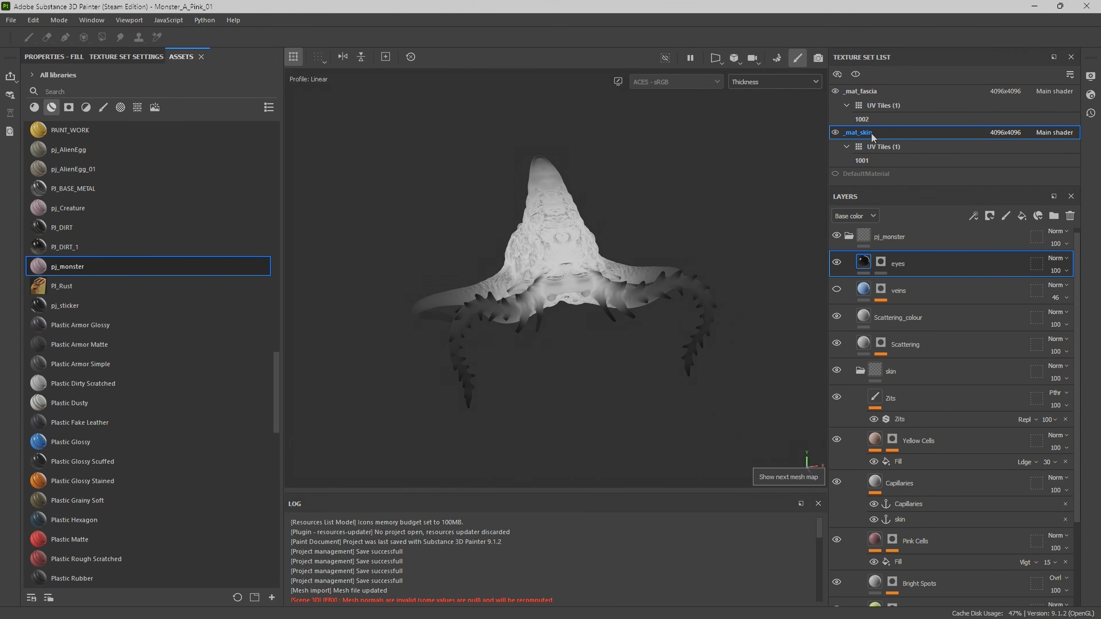
click(857, 75)
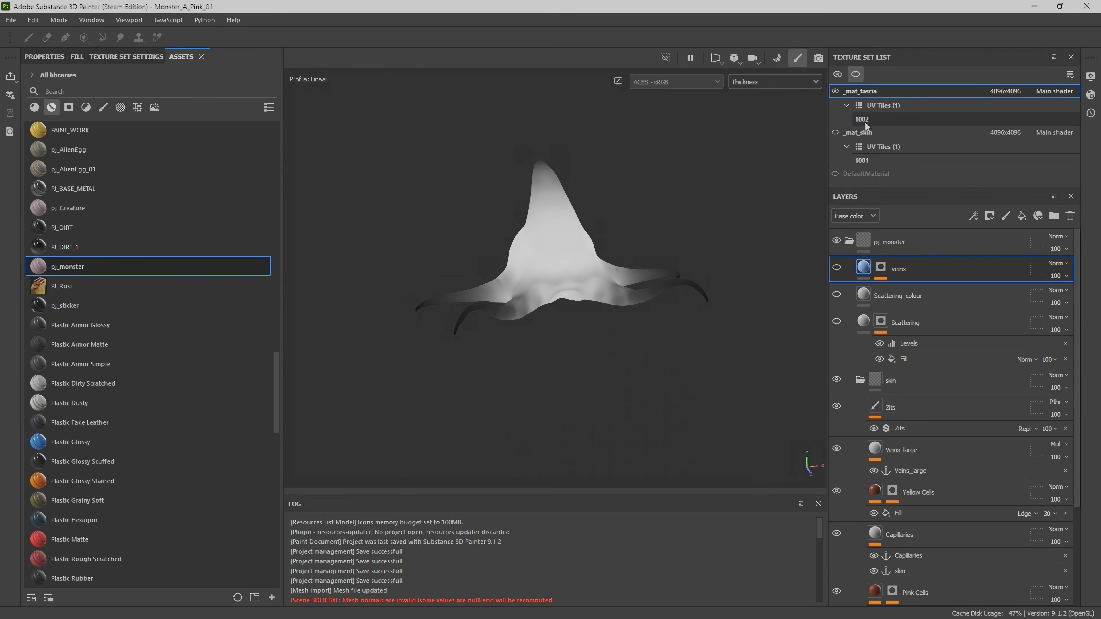
click(868, 93)
key(b)
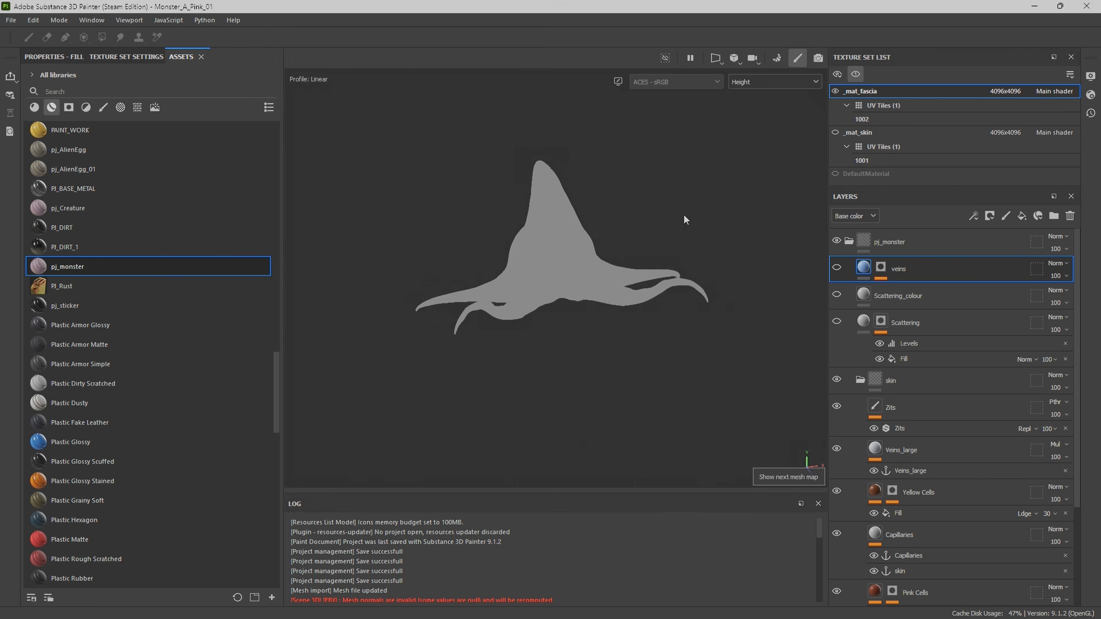
Return to the Material view and inspect the isolated fascia while rotating the environment lighting.
key(m)
alt+drag(679, 223, 623, 215)
alt+drag(654, 251, 746, 244)
shift+right_drag(745, 244, 681, 249)
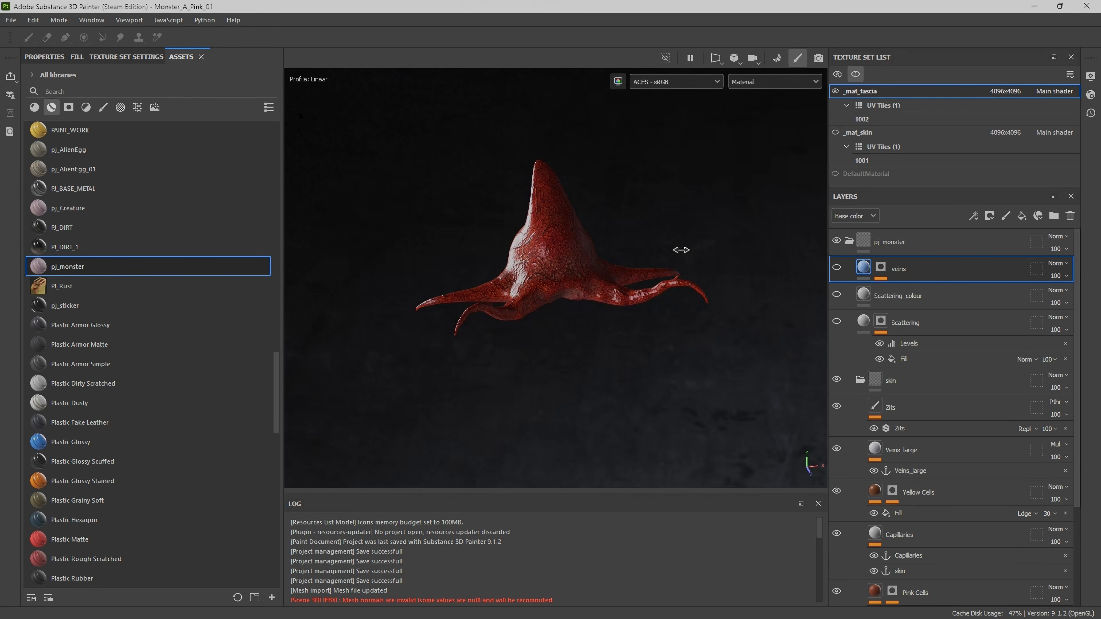
Show the _mat_skin texture set again and inspect the monster's textured skin and spikes up close and from several angles.
click(836, 133)
alt+drag(492, 272, 498, 216)
scroll(492, 214, up, 1)
scroll(632, 250, up, 2)
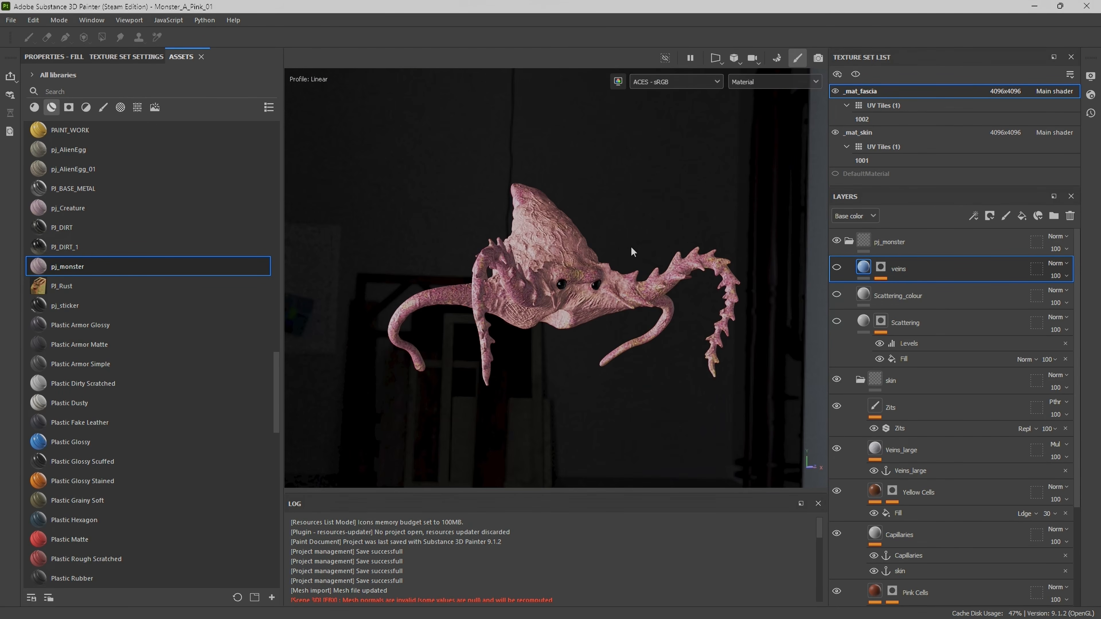
scroll(607, 280, up, 5)
alt+middle_drag(796, 281, 612, 265)
scroll(609, 265, up, 2)
alt+drag(533, 256, 603, 302)
scroll(603, 300, up, 5)
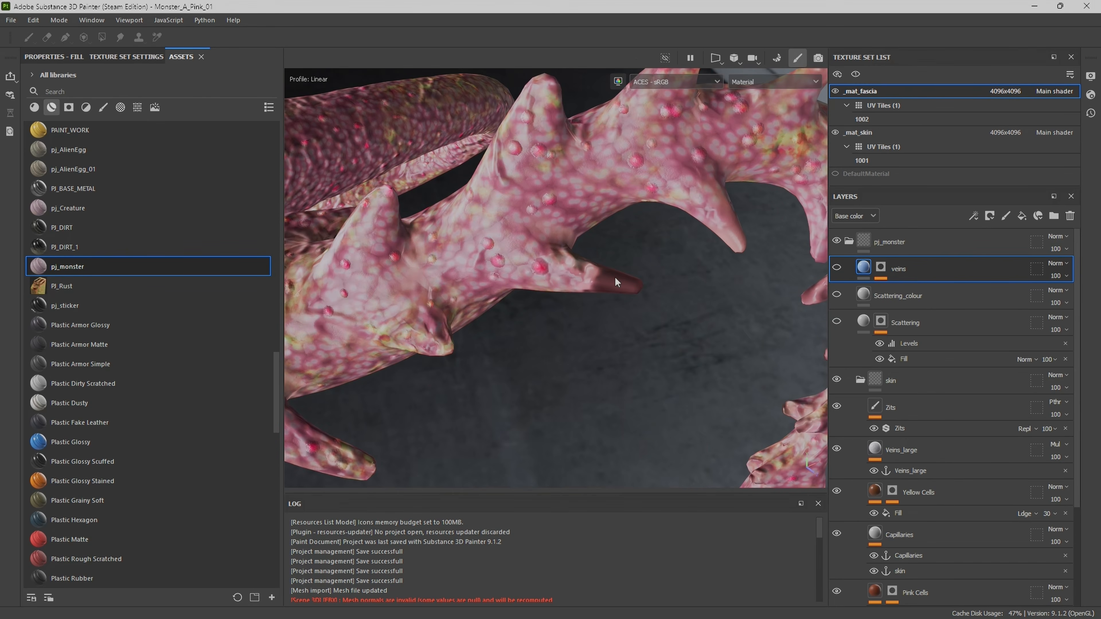
alt+right_drag(662, 252, 366, 317)
alt+drag(366, 318, 606, 213)
alt+middle_drag(605, 214, 635, 206)
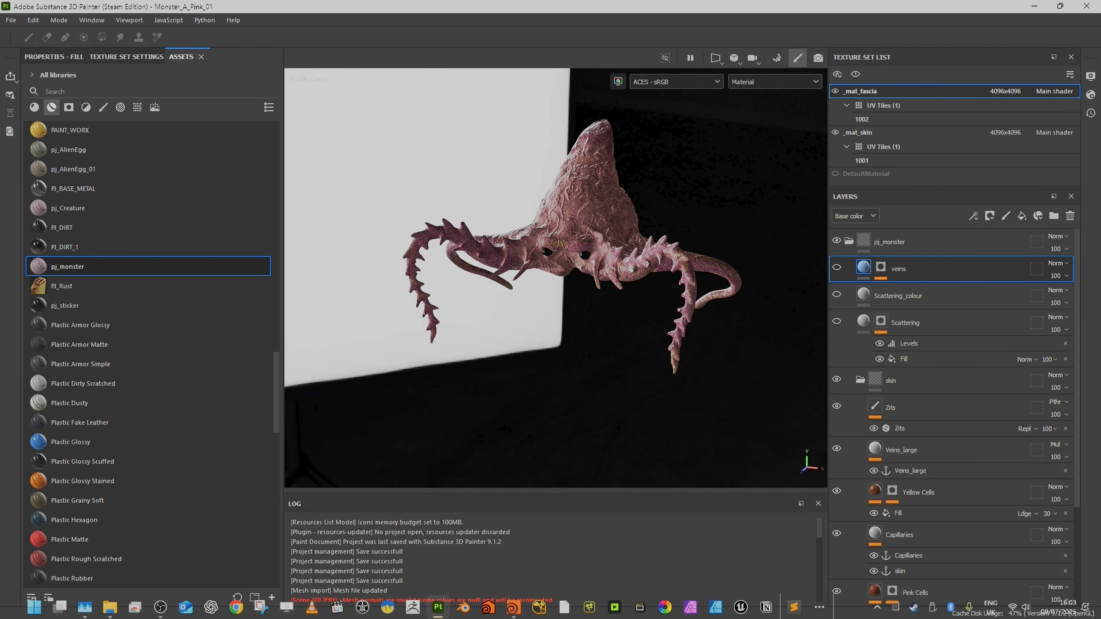
Switch to Houdini, reopen the geometry network inside component geometry A and widen the network view.
click(515, 614)
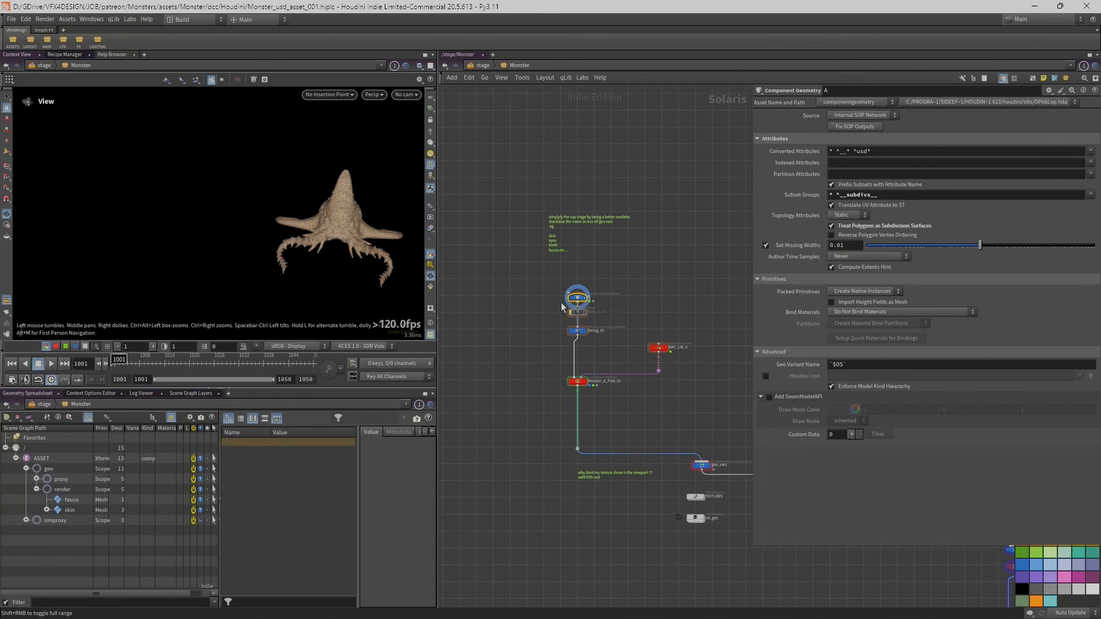
double_click(577, 298)
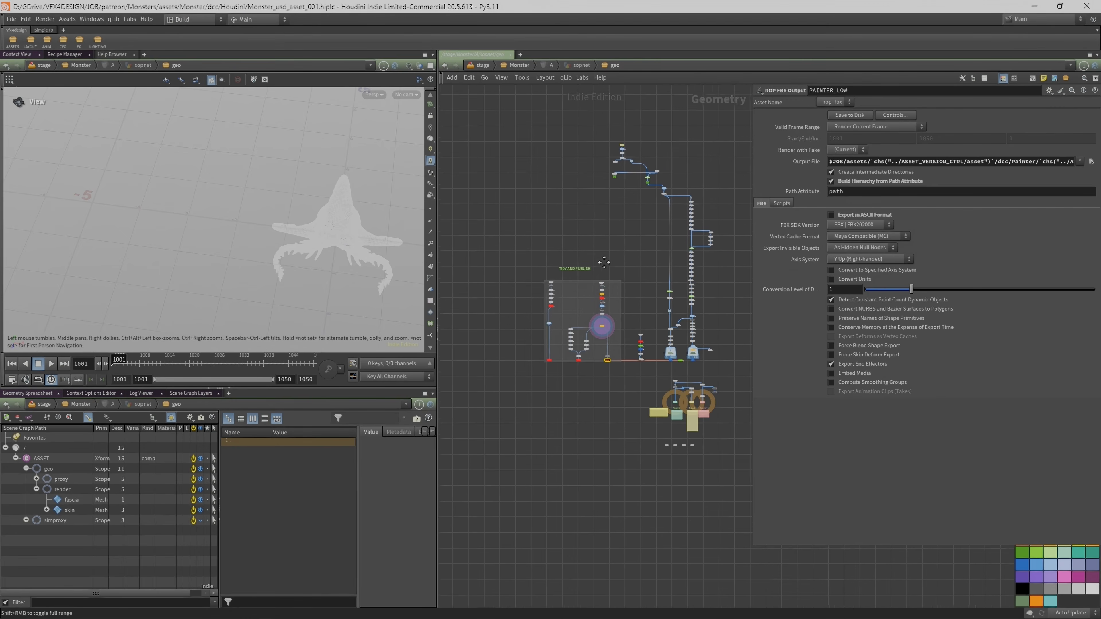
drag(753, 239, 830, 239)
middle_drag(612, 292, 600, 292)
scroll(599, 292, up, 2)
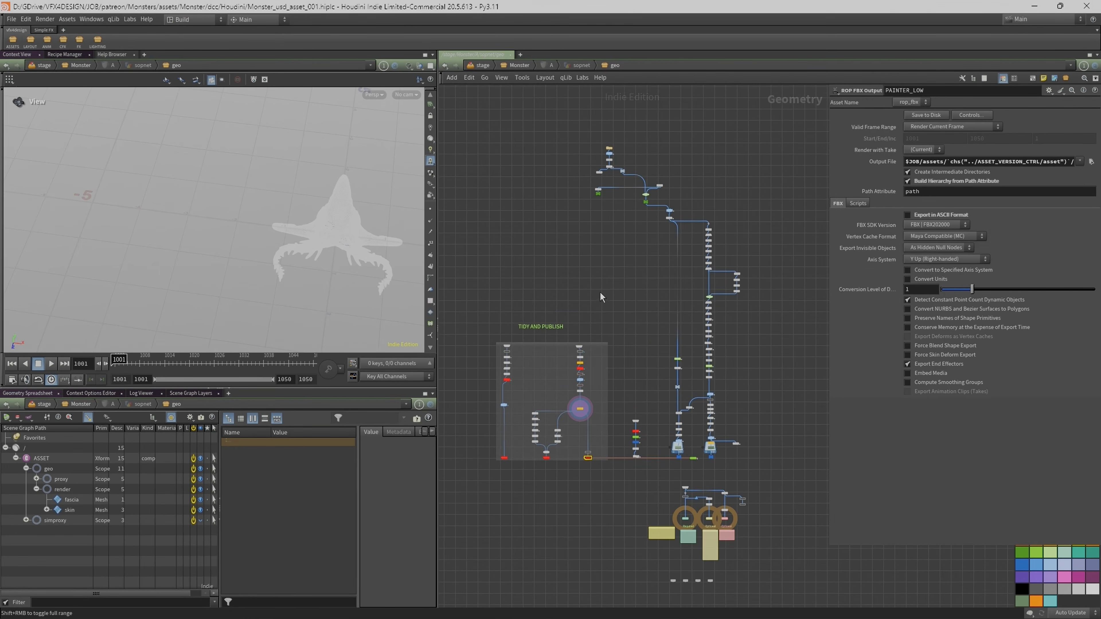
Leave the component geometry for the Monster network level and open the MAT_LIB_A material library.
key(u)
key(u)
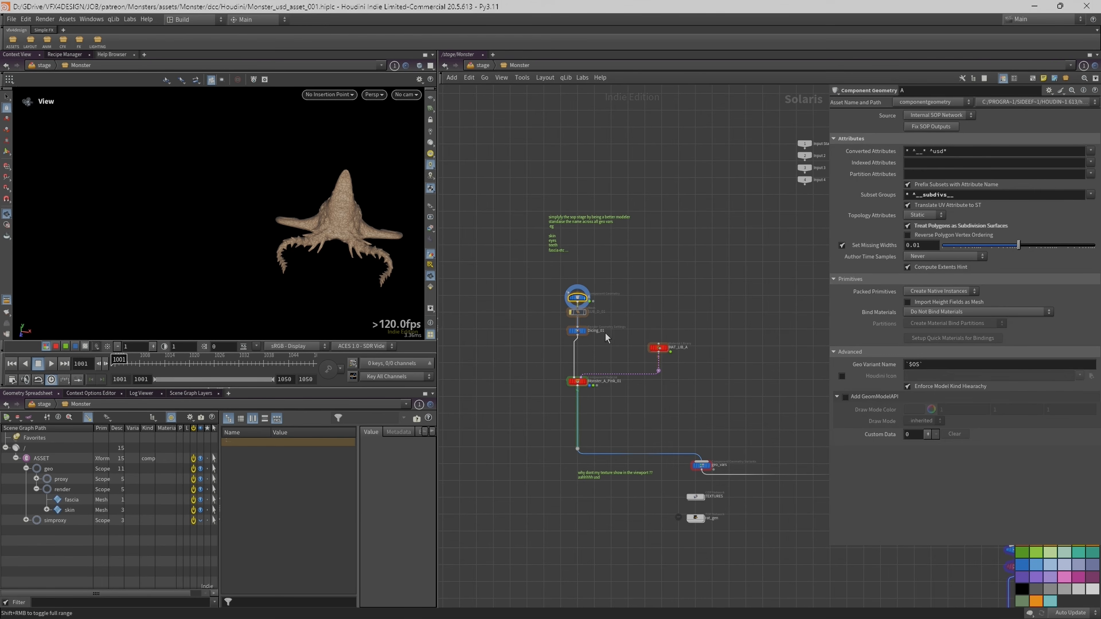
scroll(605, 333, up, 1)
scroll(676, 359, up, 1)
double_click(675, 355)
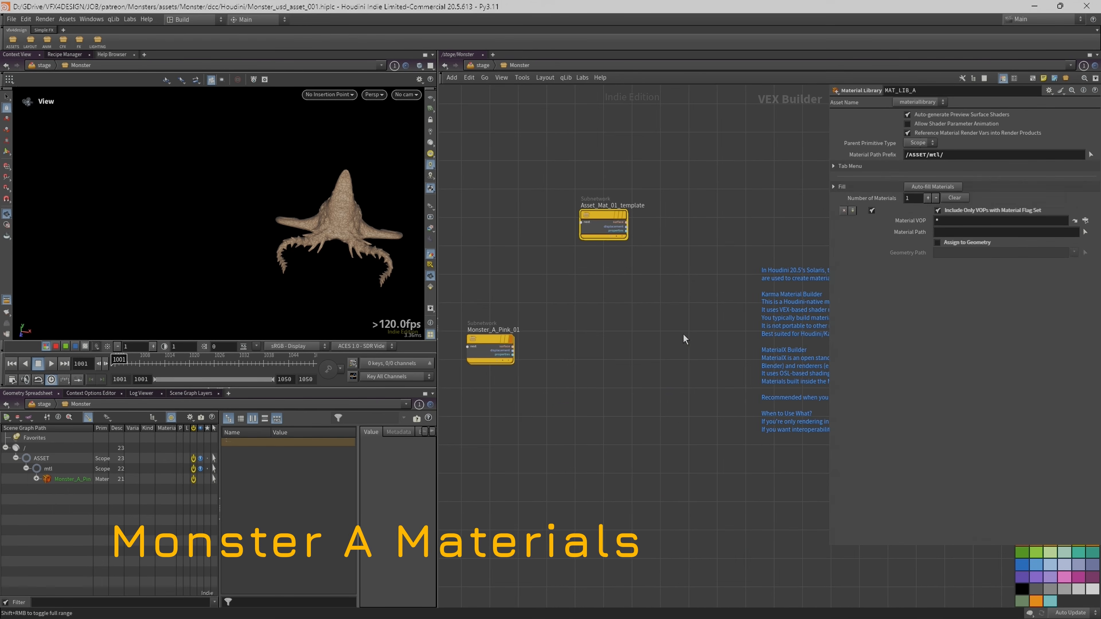
Examine the Asset_Mat_01_template shader network with the network view widened, and open the Monster_A_Pink_01 material from the same library.
double_click(604, 216)
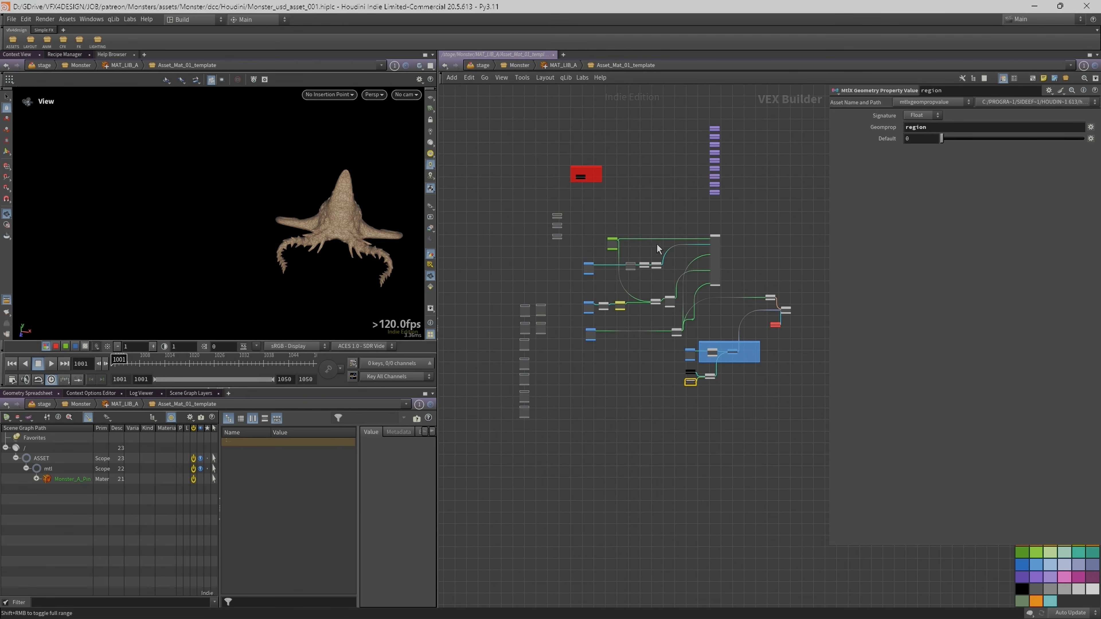
drag(824, 257, 947, 257)
scroll(612, 277, up, 3)
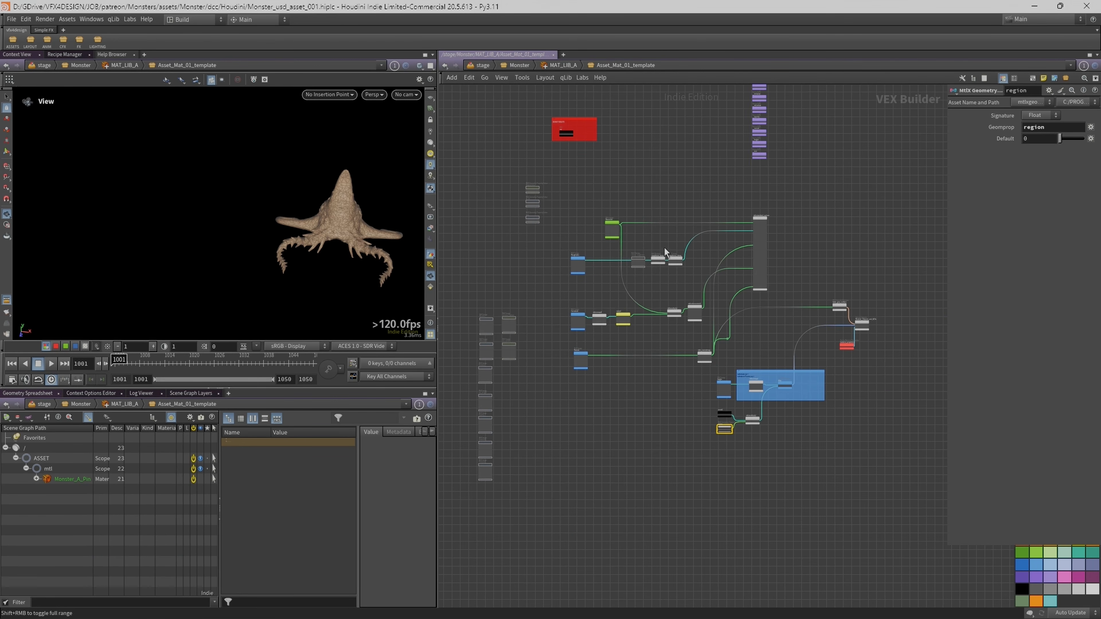
key(u)
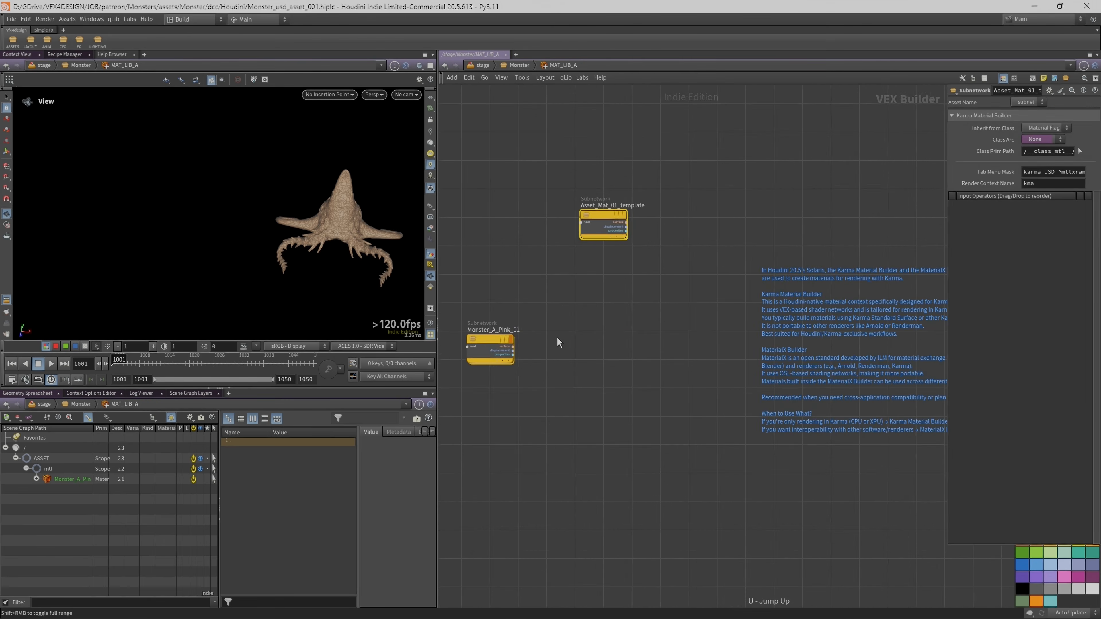
double_click(484, 339)
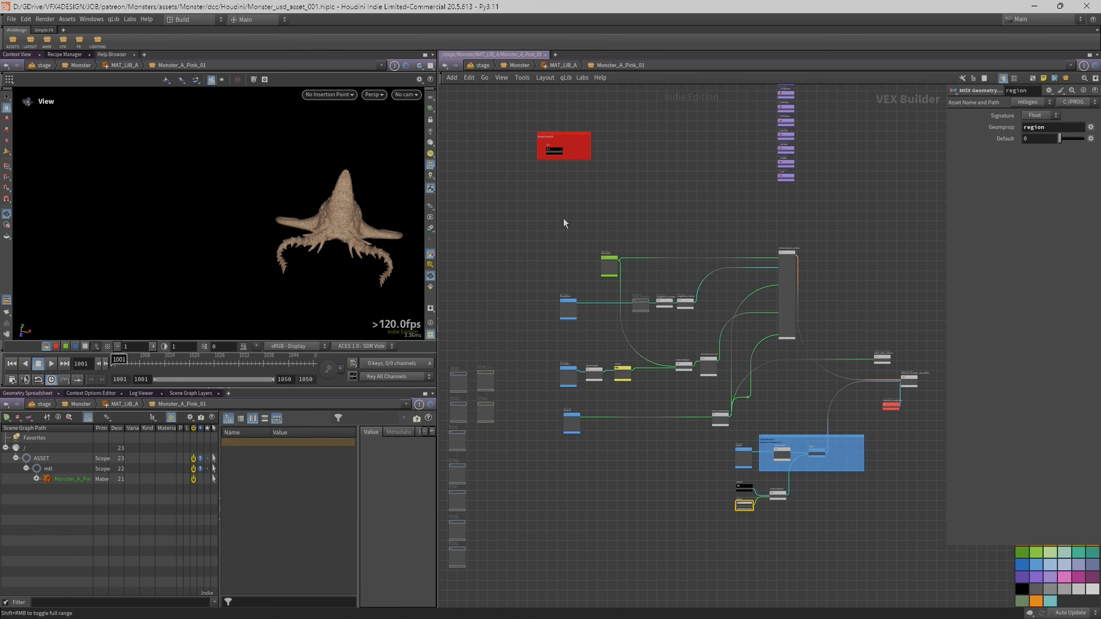
Select the basic_grey_surface node and examine its Base and Specular parameters.
middle_drag(859, 278, 681, 282)
scroll(679, 326, up, 5)
click(731, 404)
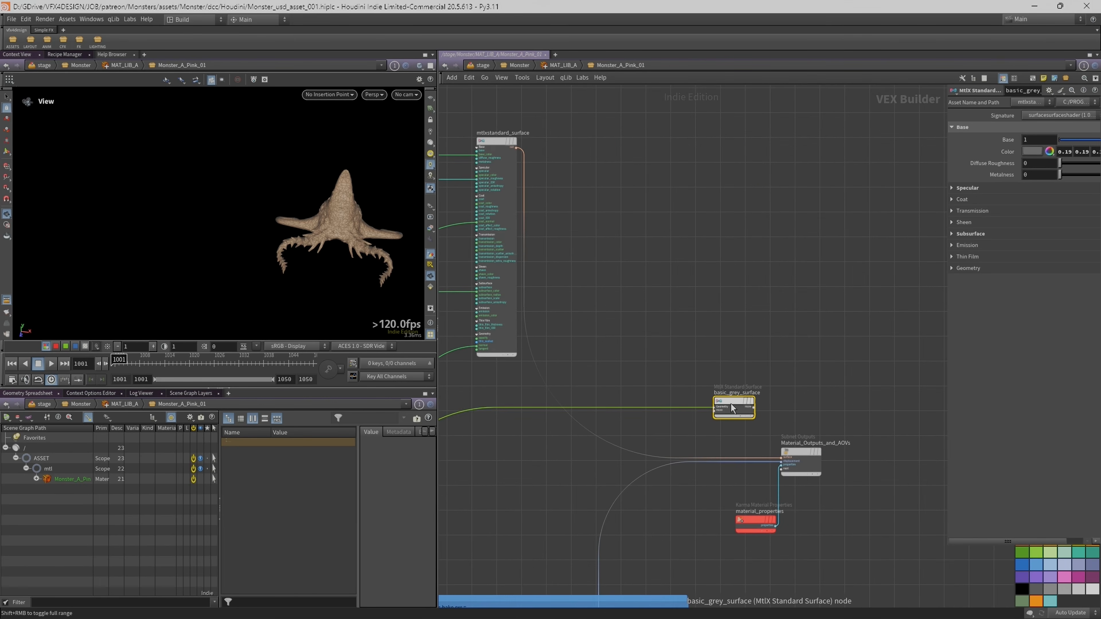
middle_drag(942, 311, 873, 284)
scroll(898, 285, up, 4)
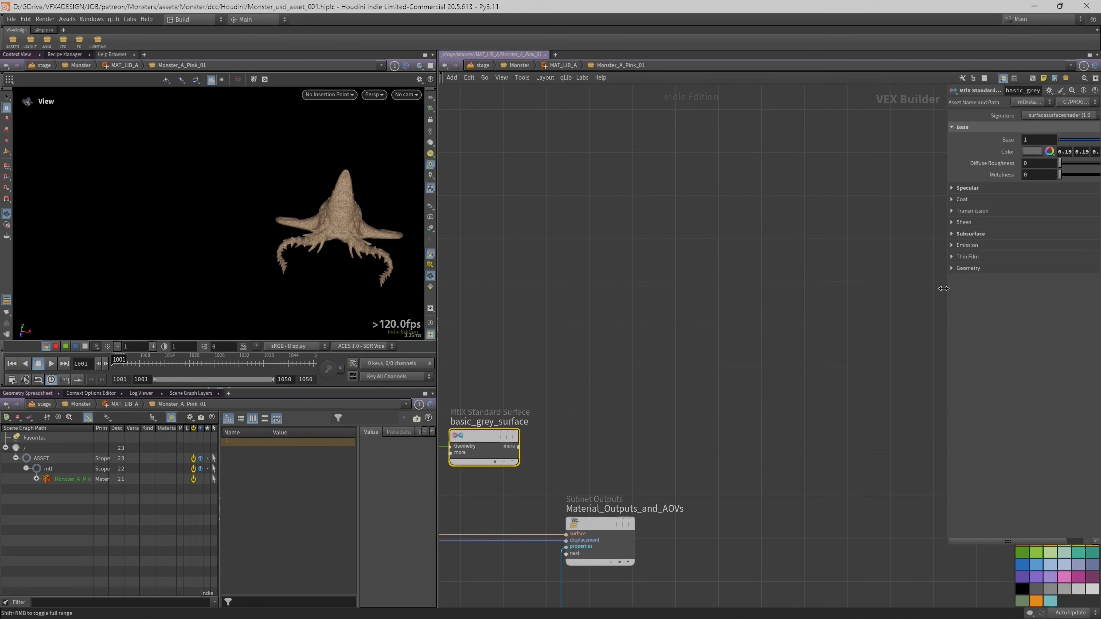
drag(948, 293, 714, 293)
middle_drag(557, 355, 597, 238)
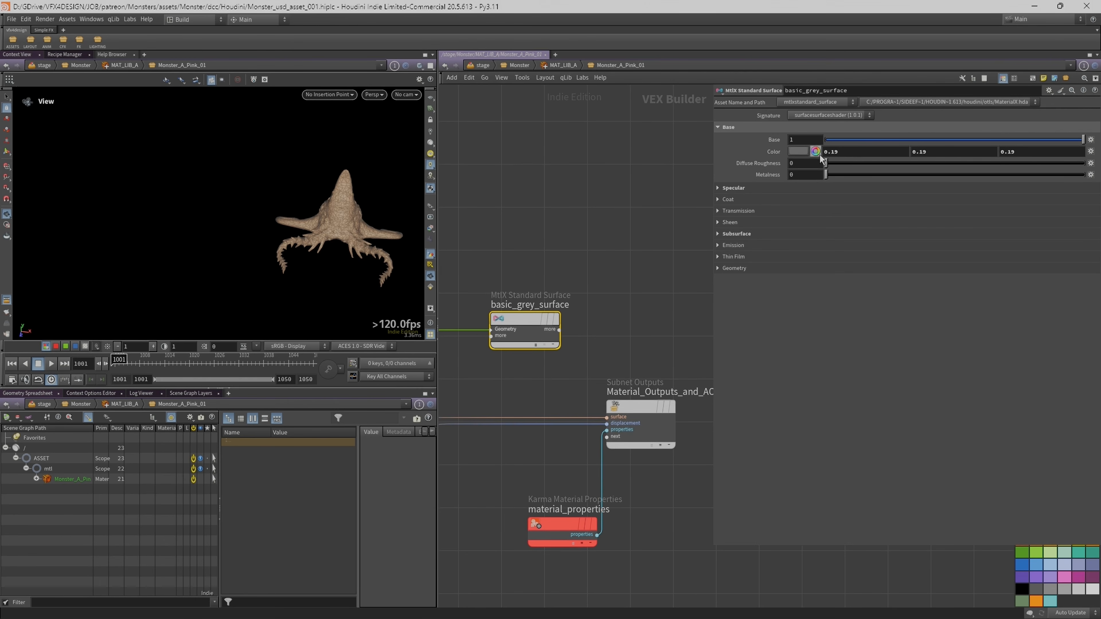
click(717, 187)
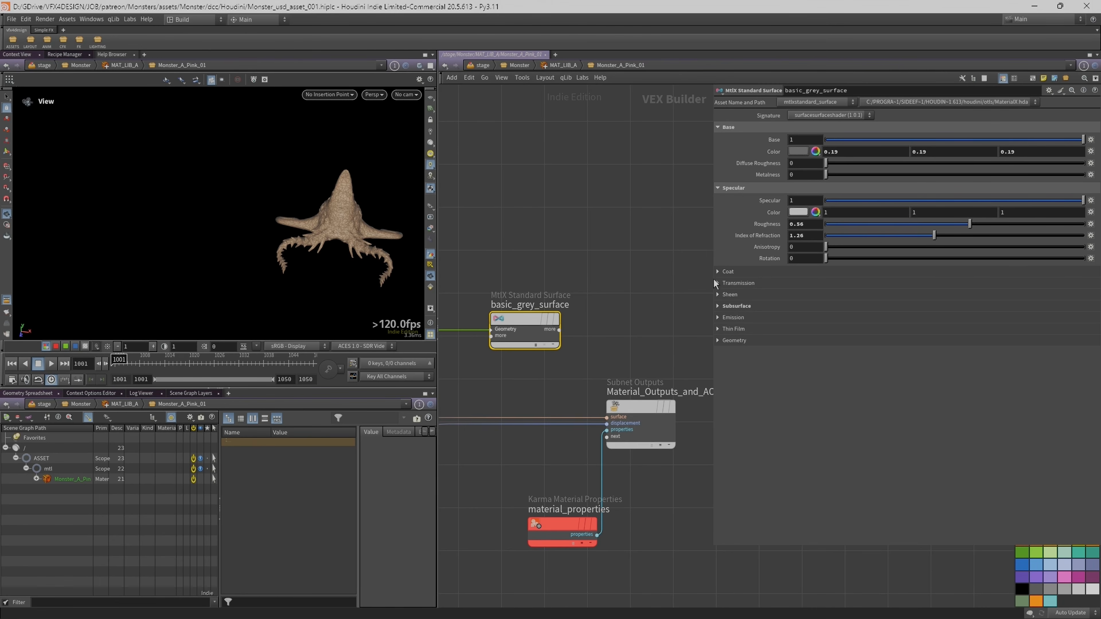
drag(713, 280, 814, 284)
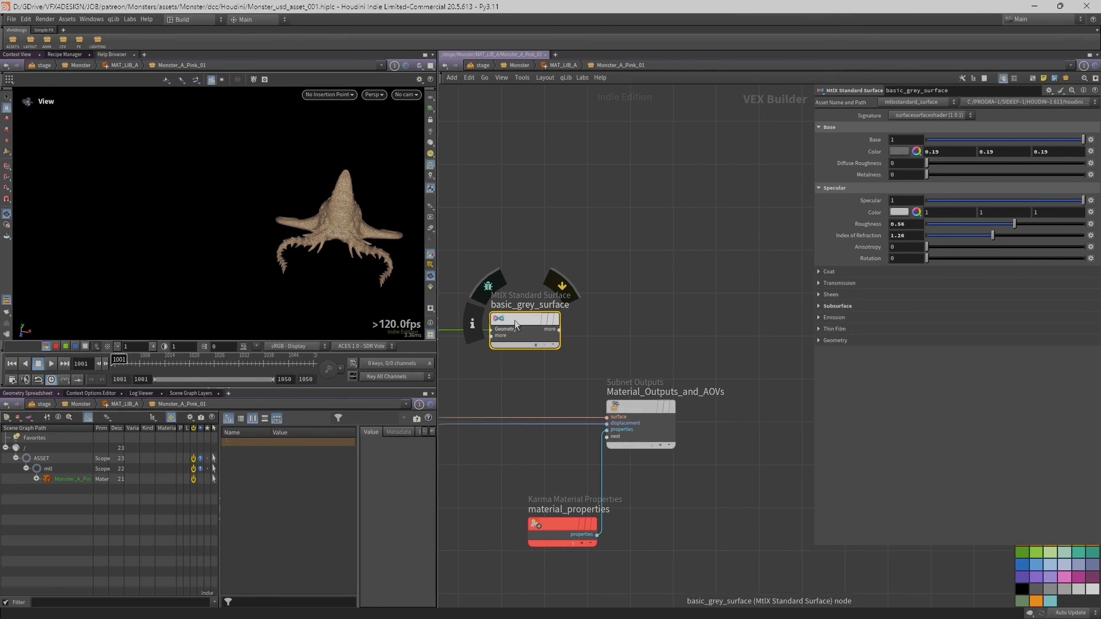
Expand the basic_grey_surface node's inputs and connect its out to the surface input of Material_Outputs_and_AOVs.
drag(536, 349, 537, 278)
click(537, 272)
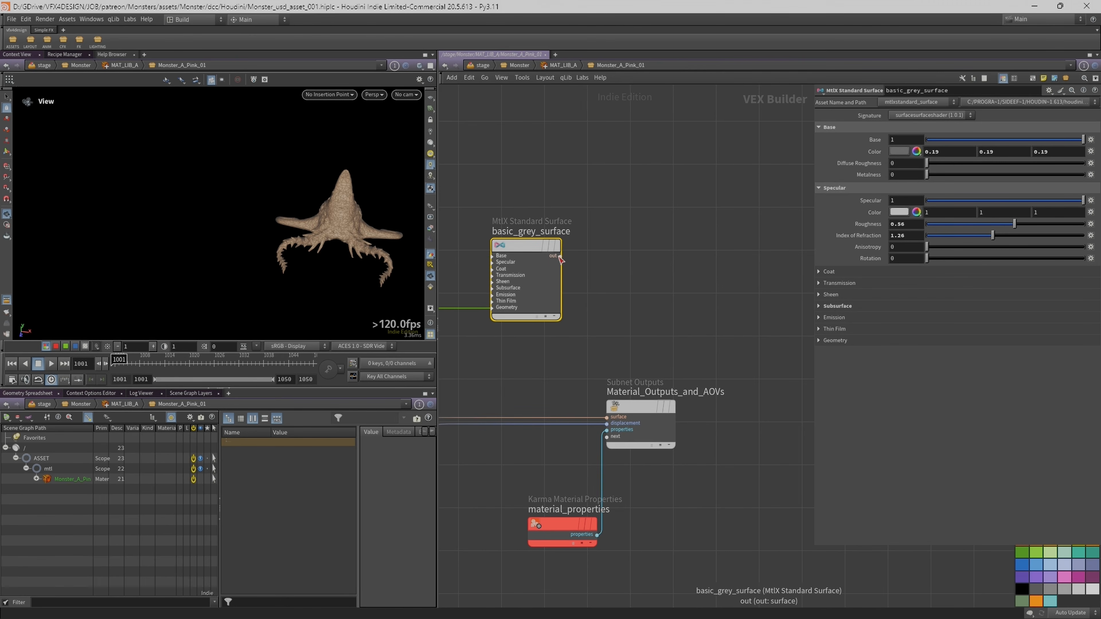
click(492, 257)
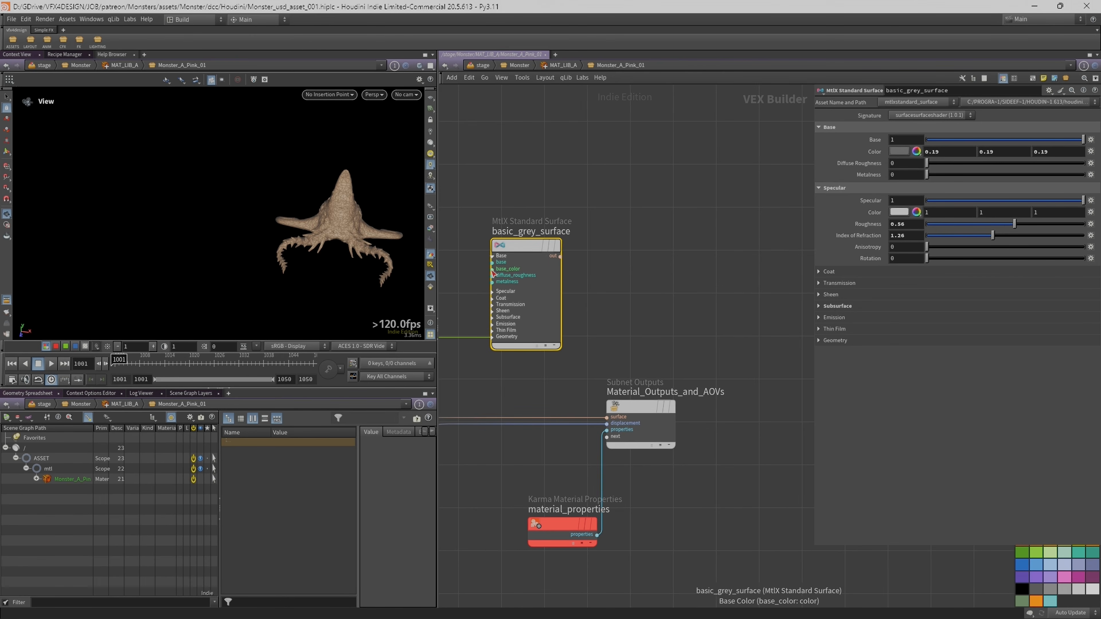
click(560, 256)
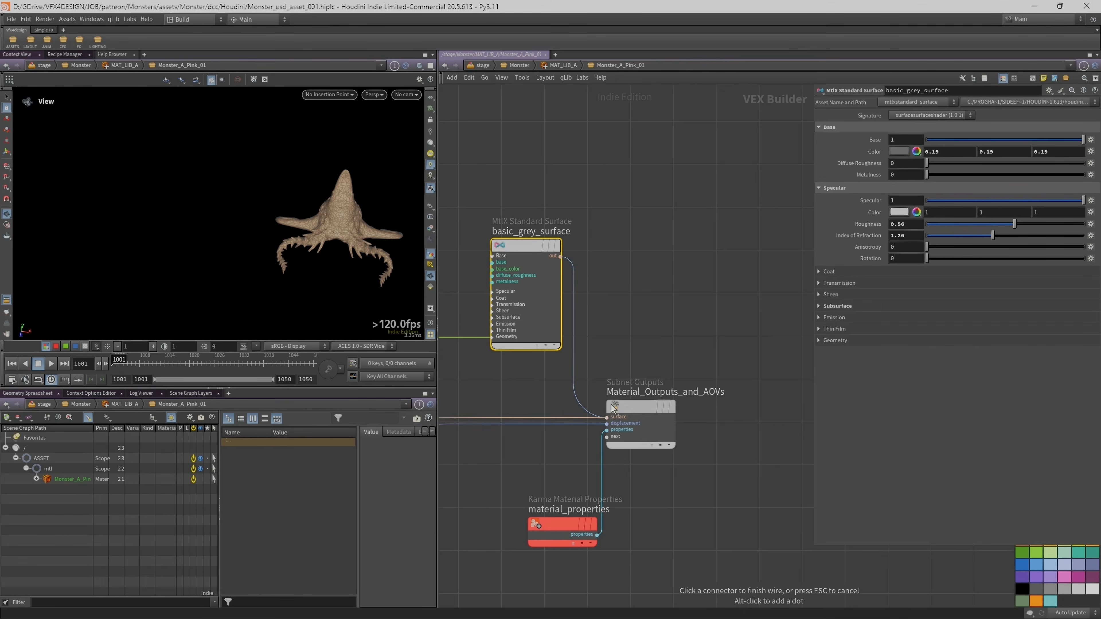
click(607, 416)
scroll(612, 325, down, 3)
middle_drag(611, 324, 713, 346)
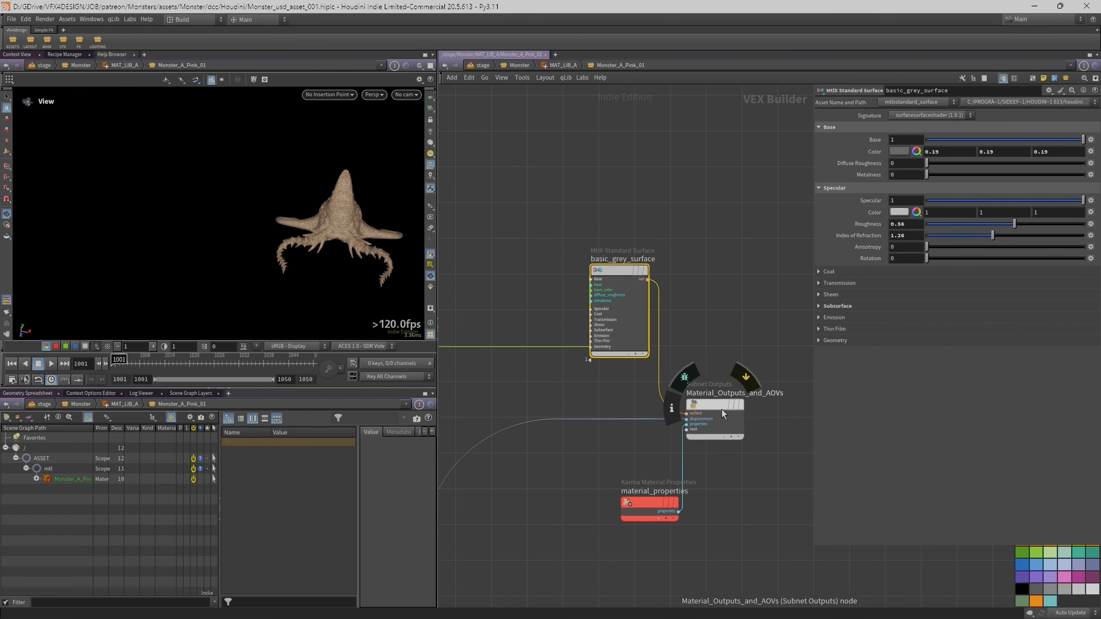
Examine the inputs of Material_Outputs_and_AOVs and the Geometry input of basic_grey_surface.
click(720, 409)
scroll(718, 408, down, 2)
drag(653, 333, 655, 326)
scroll(639, 351, up, 3)
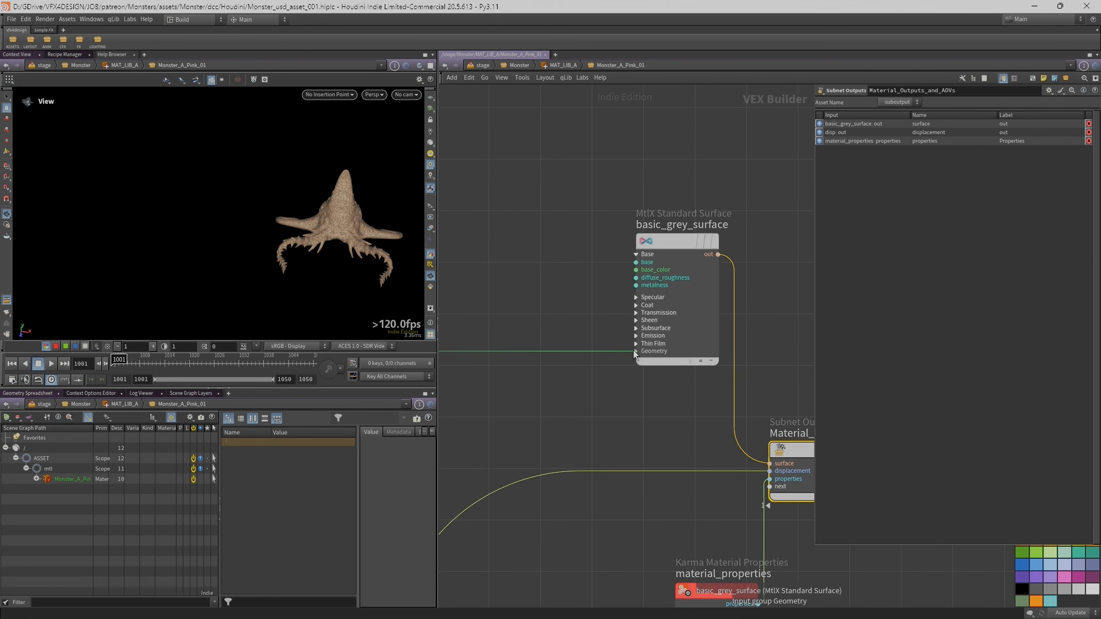
scroll(633, 350, down, 2)
scroll(631, 353, up, 3)
click(631, 354)
scroll(535, 408, down, 6)
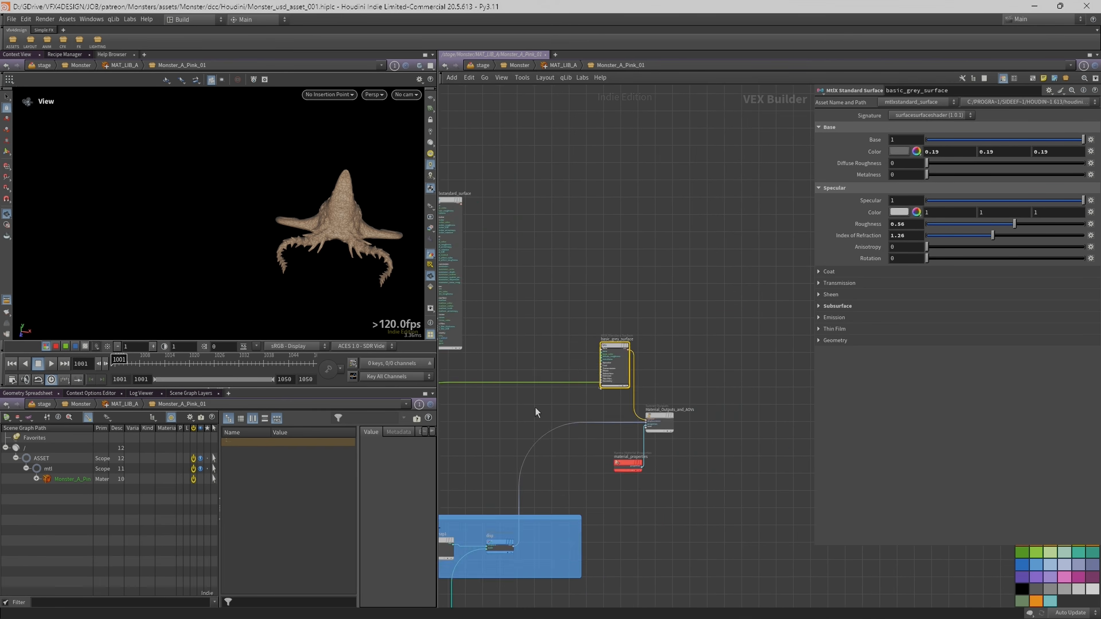
Trace the grey surface's normal connection back through mtlx_normalmap to the Normal image node, and review the displacement nodes.
click(572, 330)
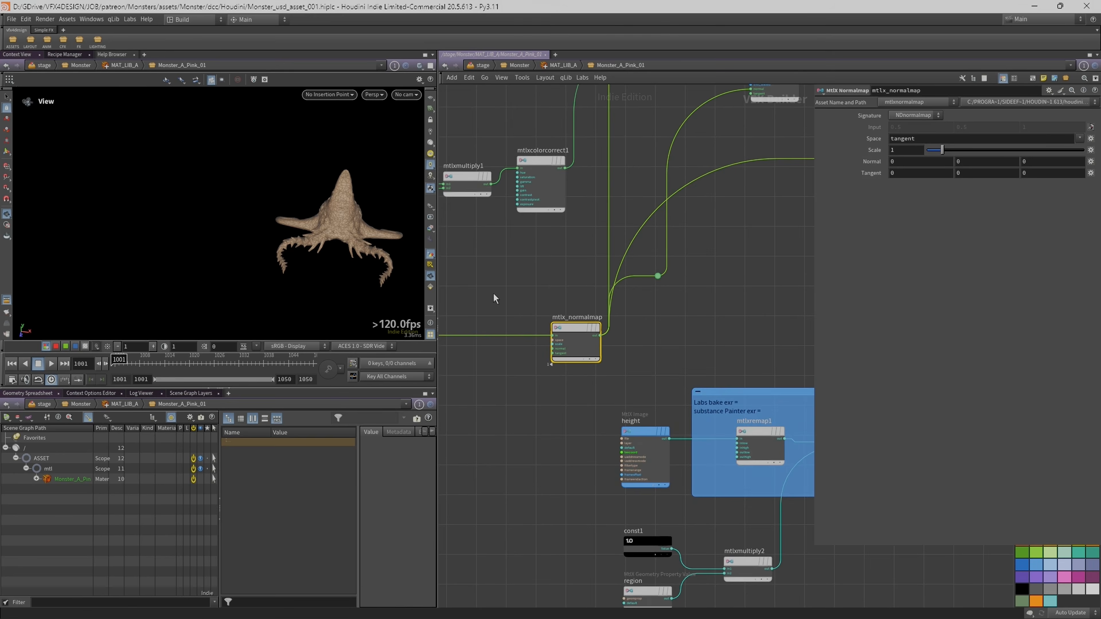
key(h)
click(456, 326)
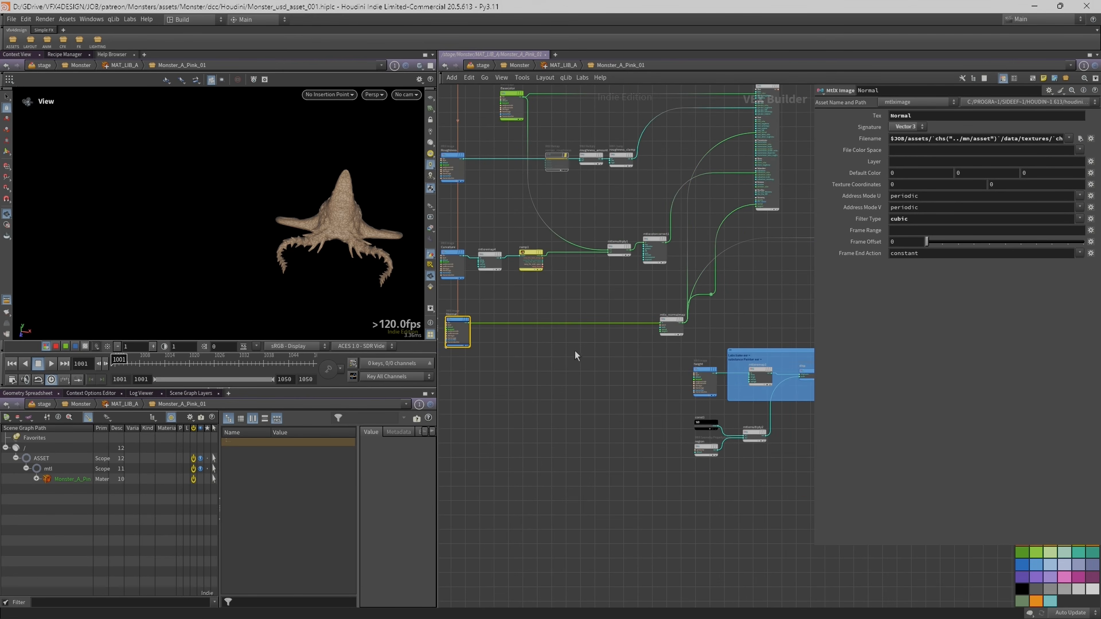
middle_drag(641, 371, 431, 380)
scroll(646, 365, up, 2)
middle_drag(551, 510, 580, 520)
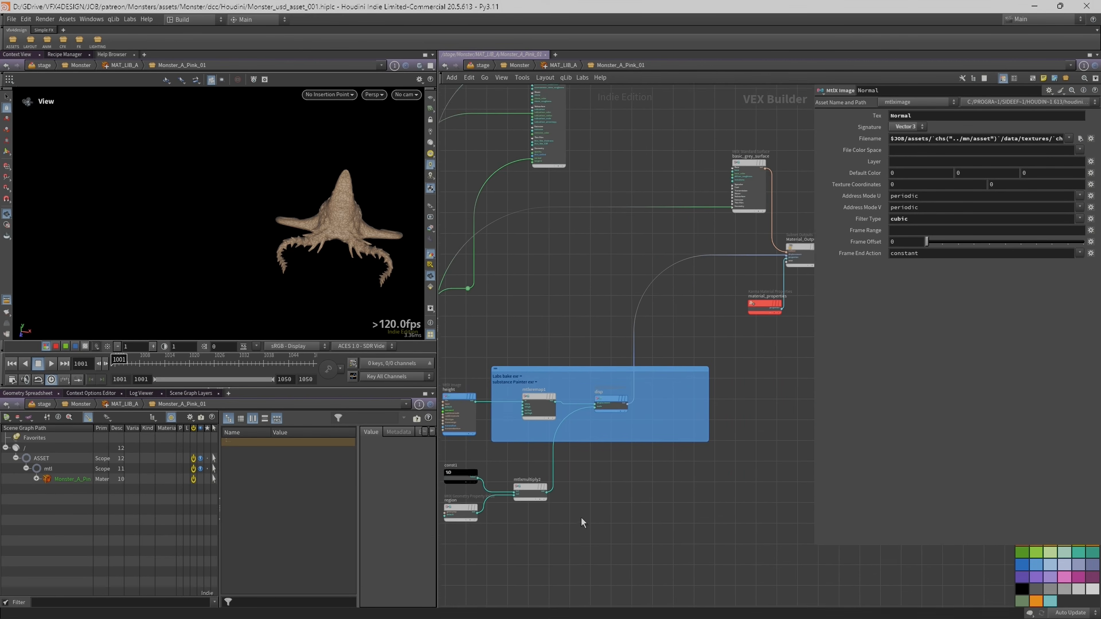
scroll(584, 523, down, 1)
mouse_move(577, 332)
middle_down()
mouse_move(569, 348)
mouse_move(562, 338)
middle_up()
Return to the Monster network, display the Monster_A_Pink_01 component material and inspect the monster close up in the viewport.
key(u)
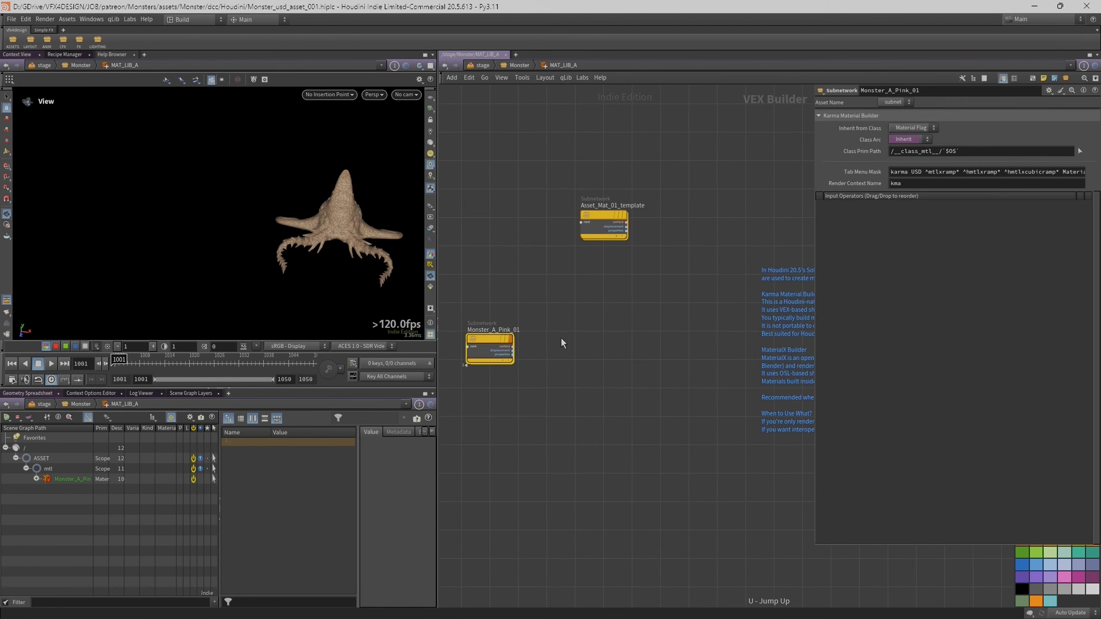
key(u)
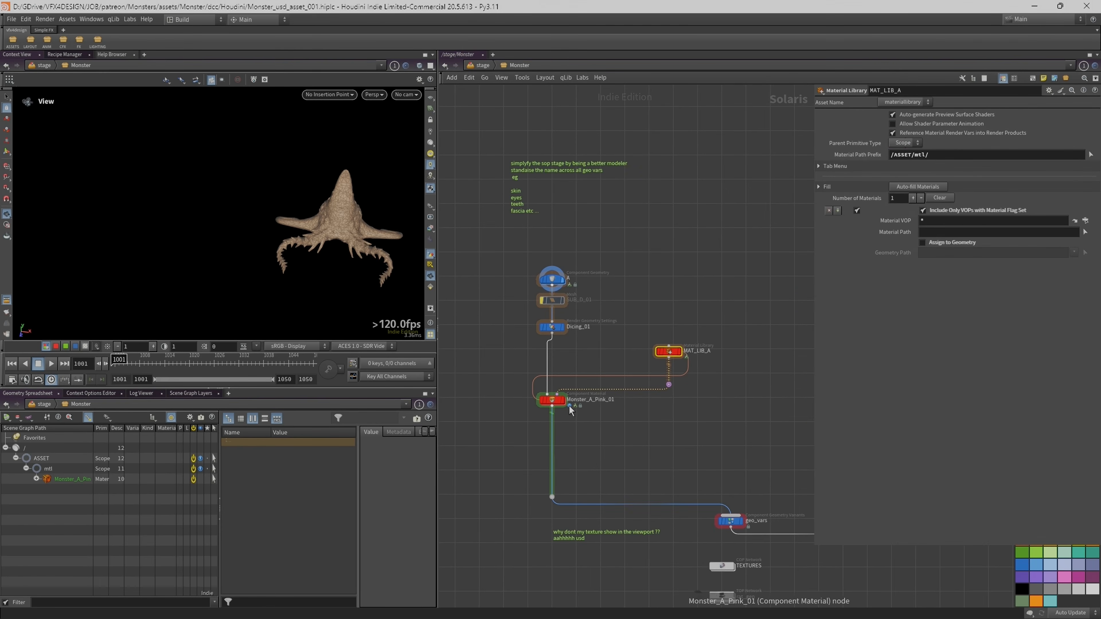
click(559, 402)
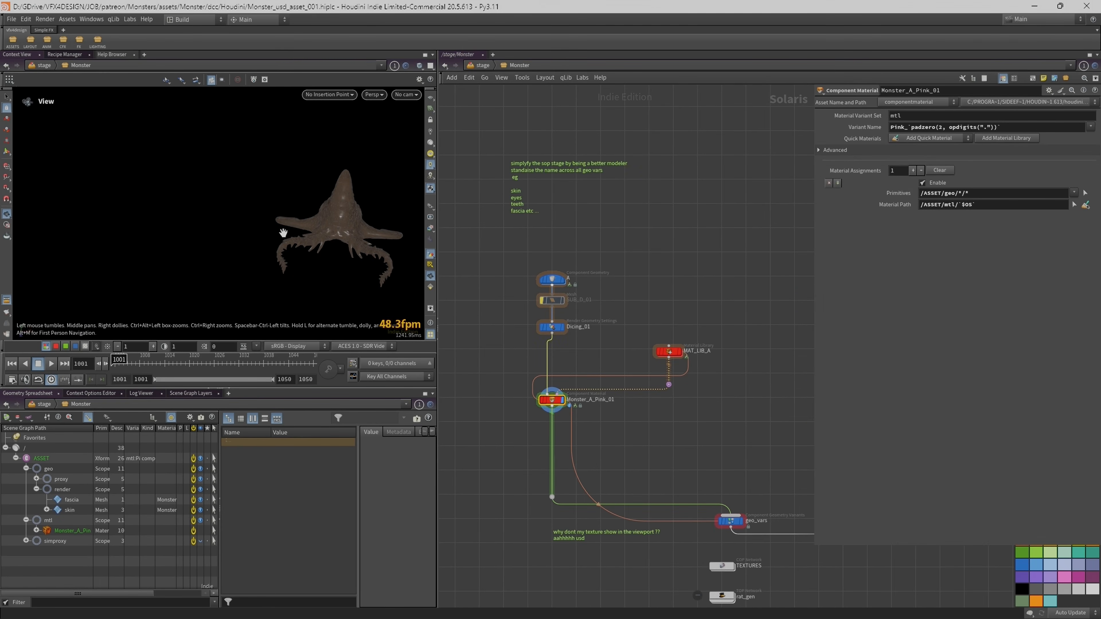
drag(298, 227, 331, 226)
right_drag(408, 188, 355, 195)
middle_drag(354, 195, 254, 221)
drag(254, 221, 291, 191)
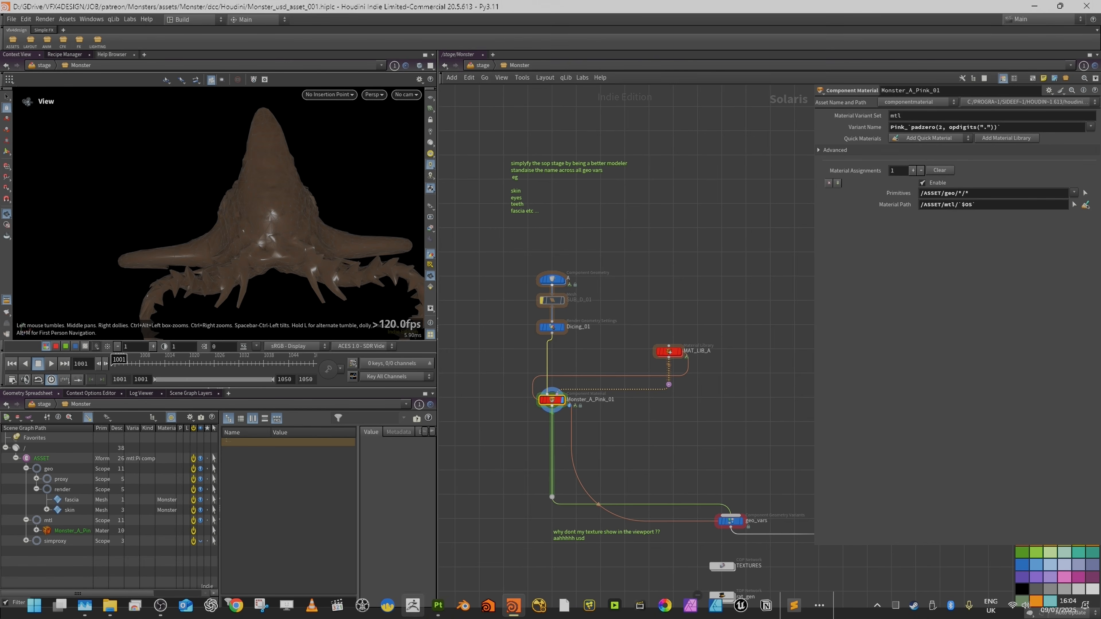
Switch to Substance 3D Painter, inspect the textured monster and check the _mat_skin and _mat_fascia texture sets by toggling their visibility.
click(441, 607)
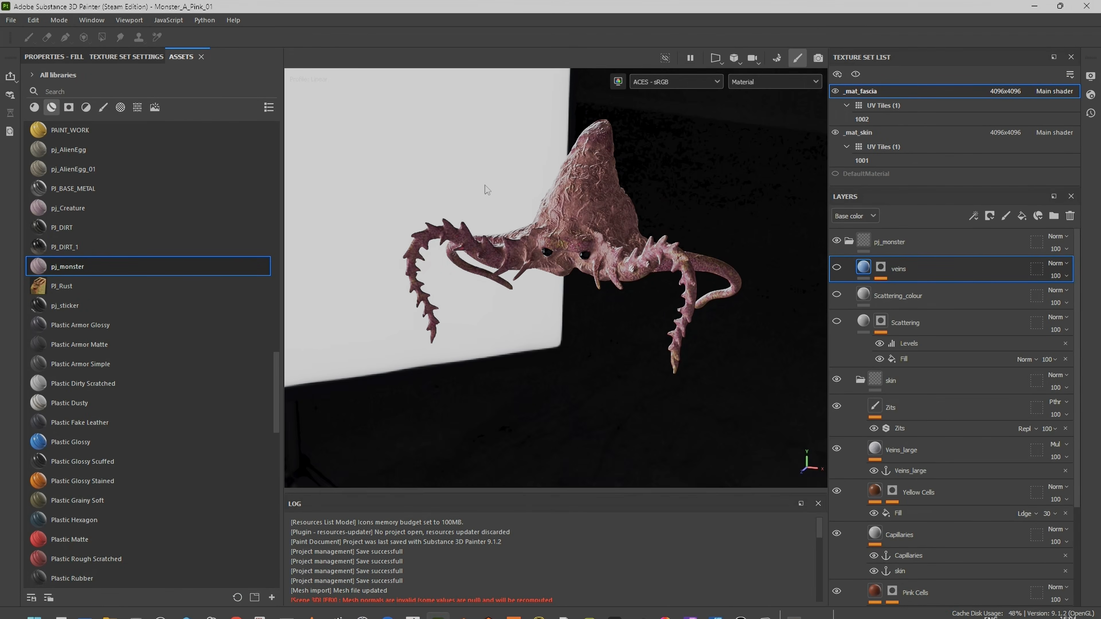
alt+drag(530, 184, 596, 215)
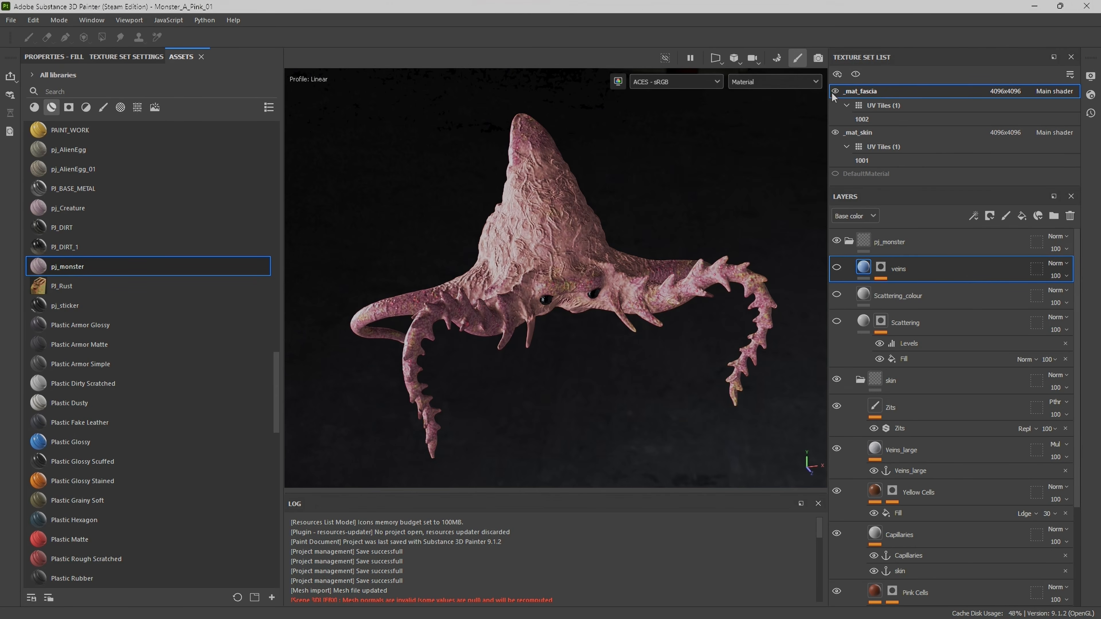
click(836, 132)
click(836, 91)
click(835, 133)
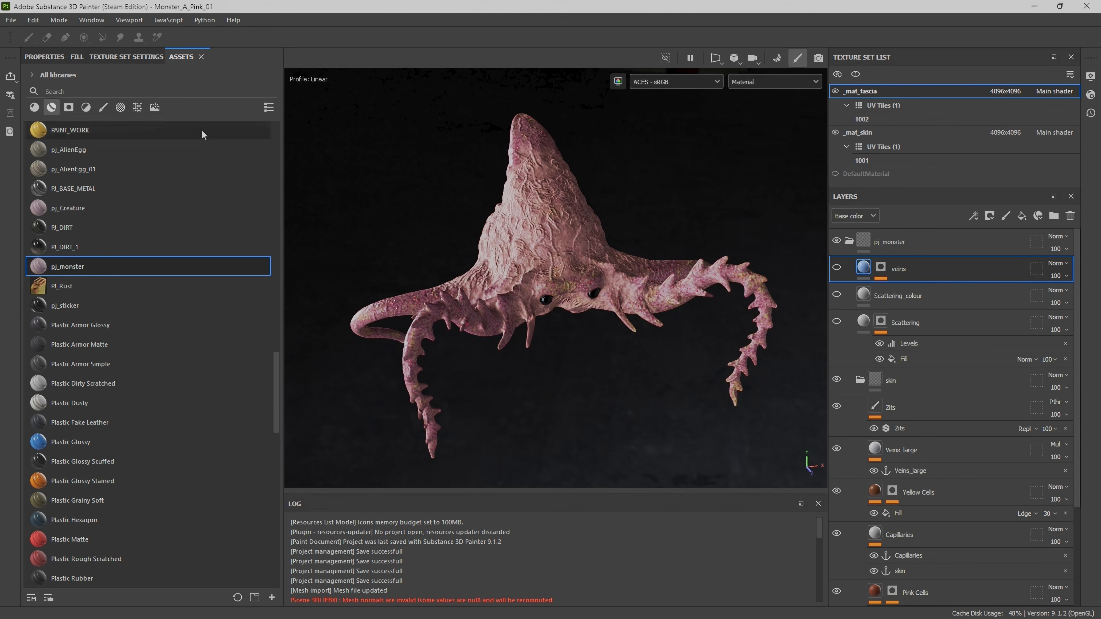
click(11, 21)
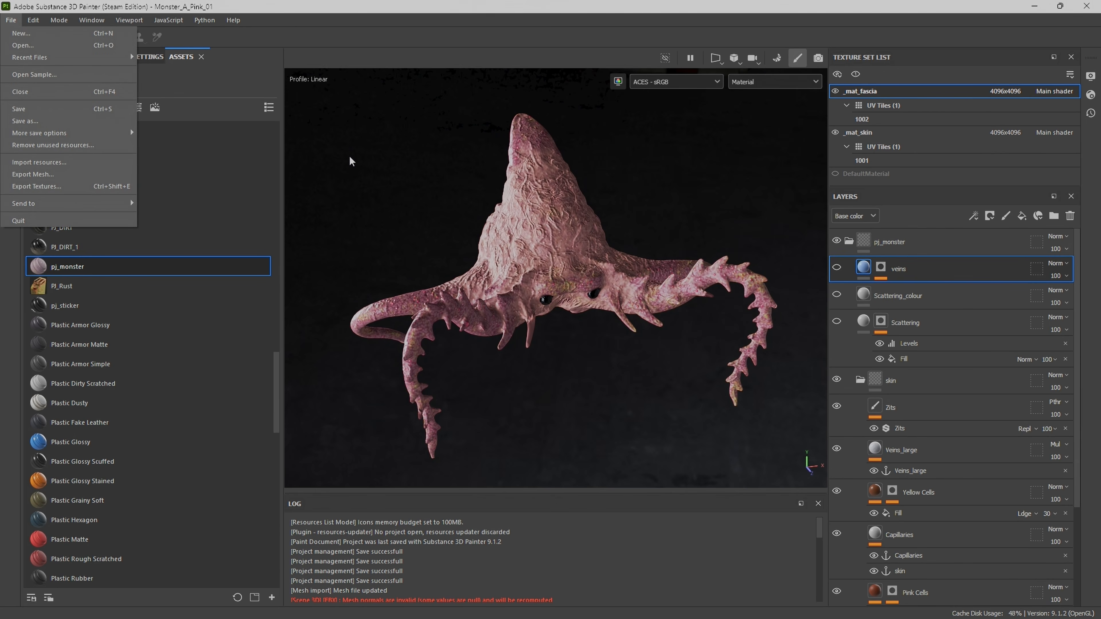
click(184, 30)
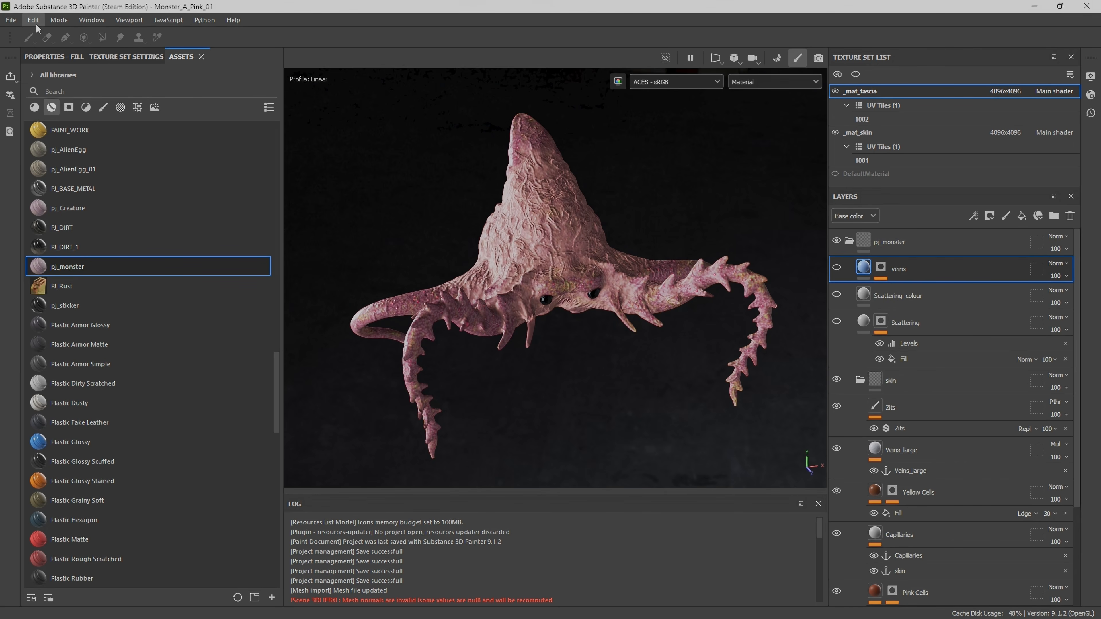
click(11, 20)
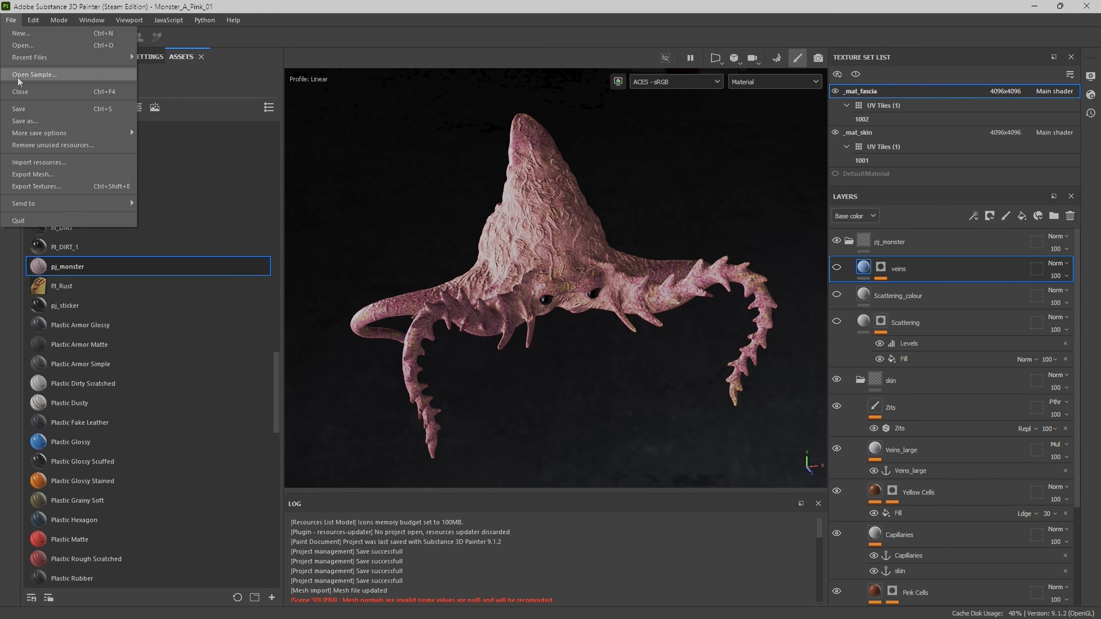
mouse_move(176, 19)
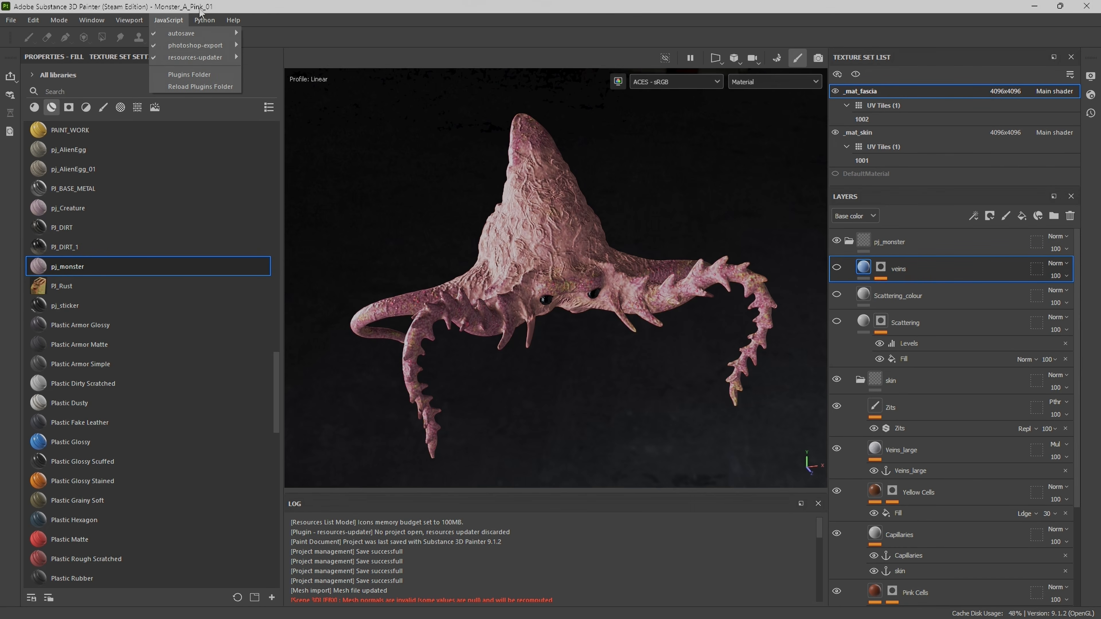
Preview a mesh map on the monster and return to the full material display.
mouse_move(233, 18)
key(b)
key(Escape)
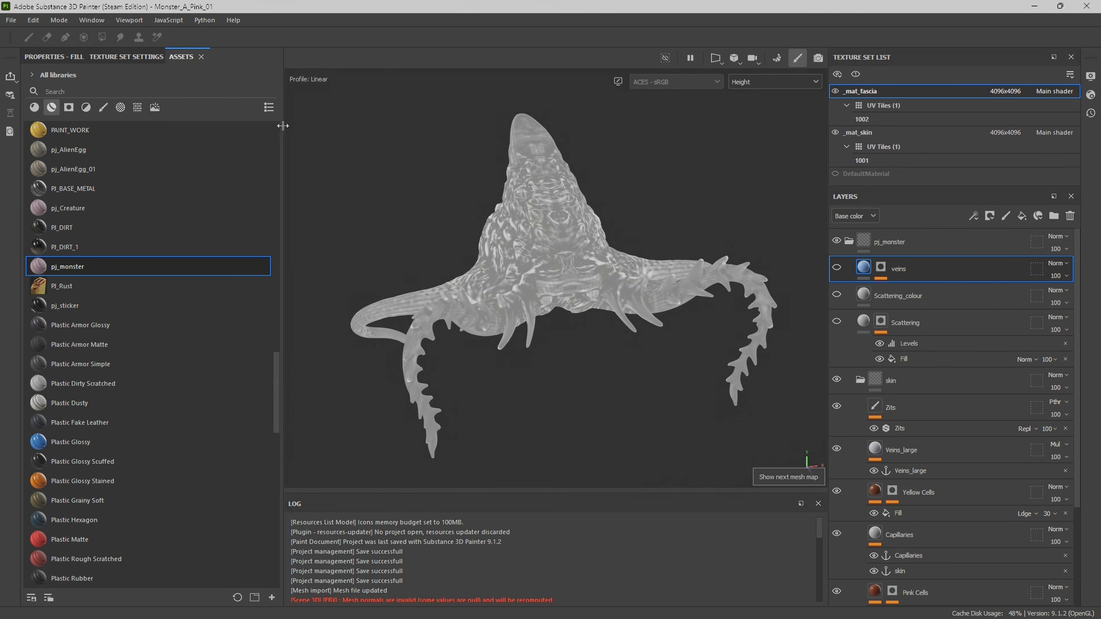
key(m)
Start the texture export and examine the output maps of the __PBR Metallic Roughness_Houdini__ template in an enlarged dialog.
click(11, 20)
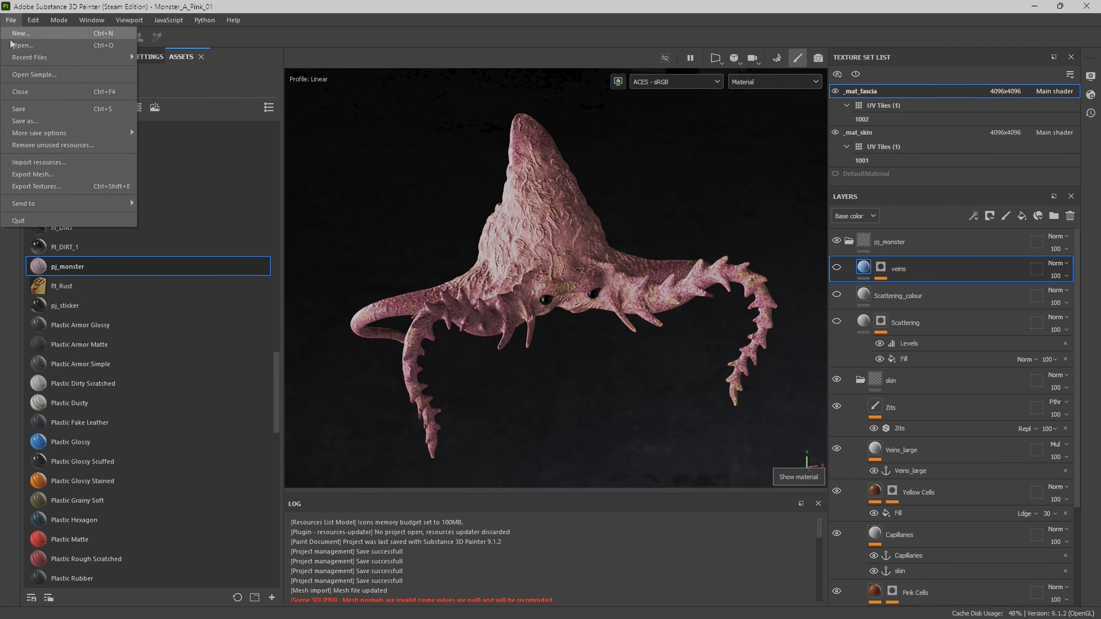
click(39, 186)
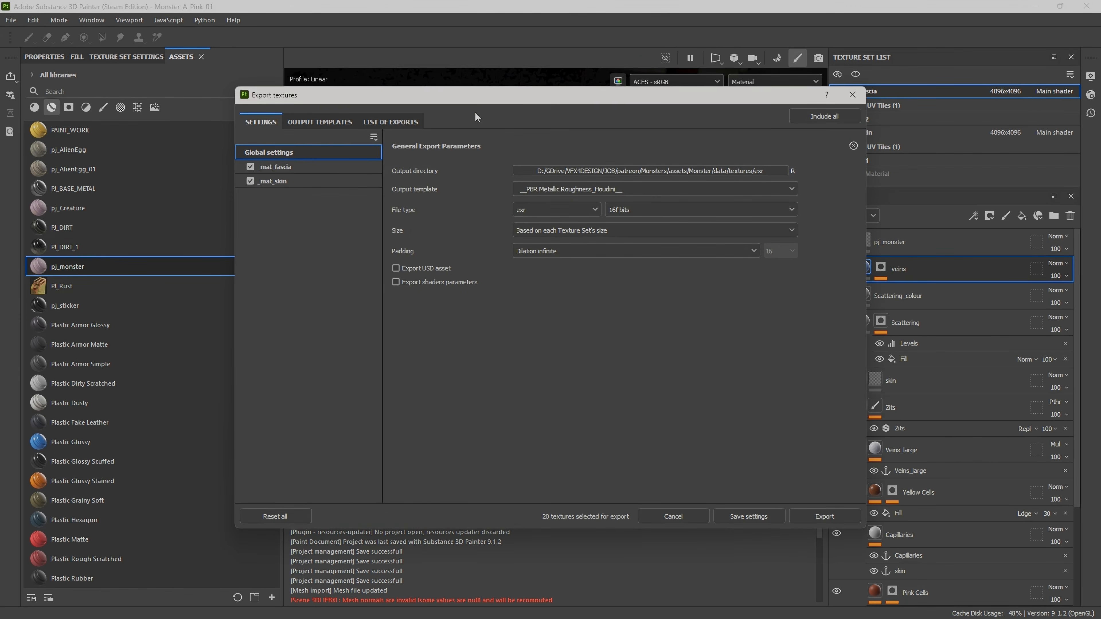
click(262, 122)
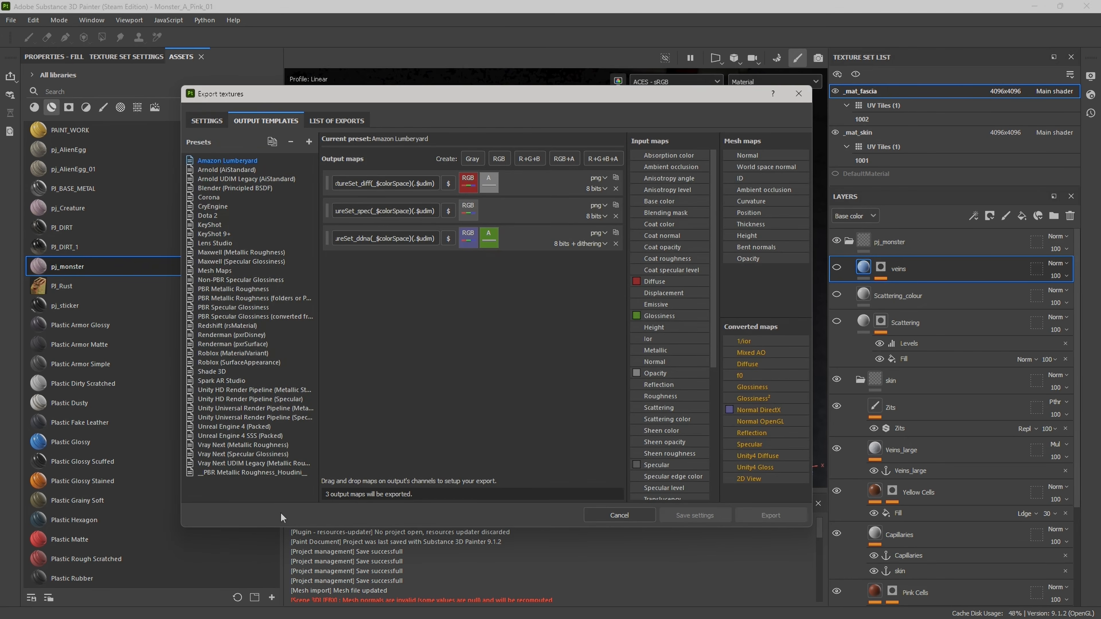
click(256, 474)
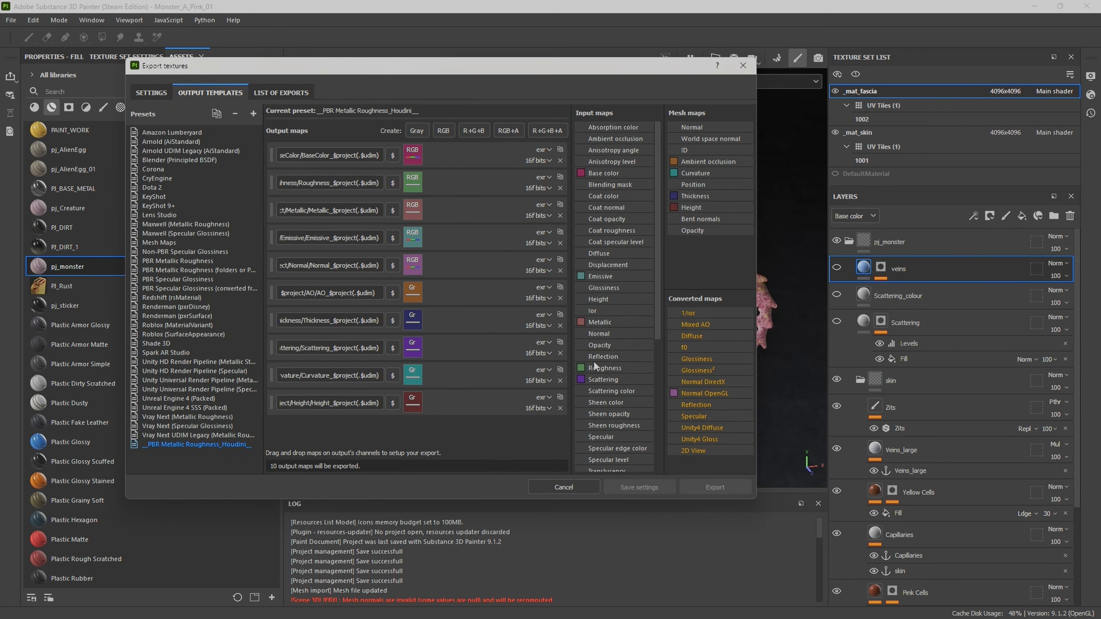
drag(753, 500, 1035, 591)
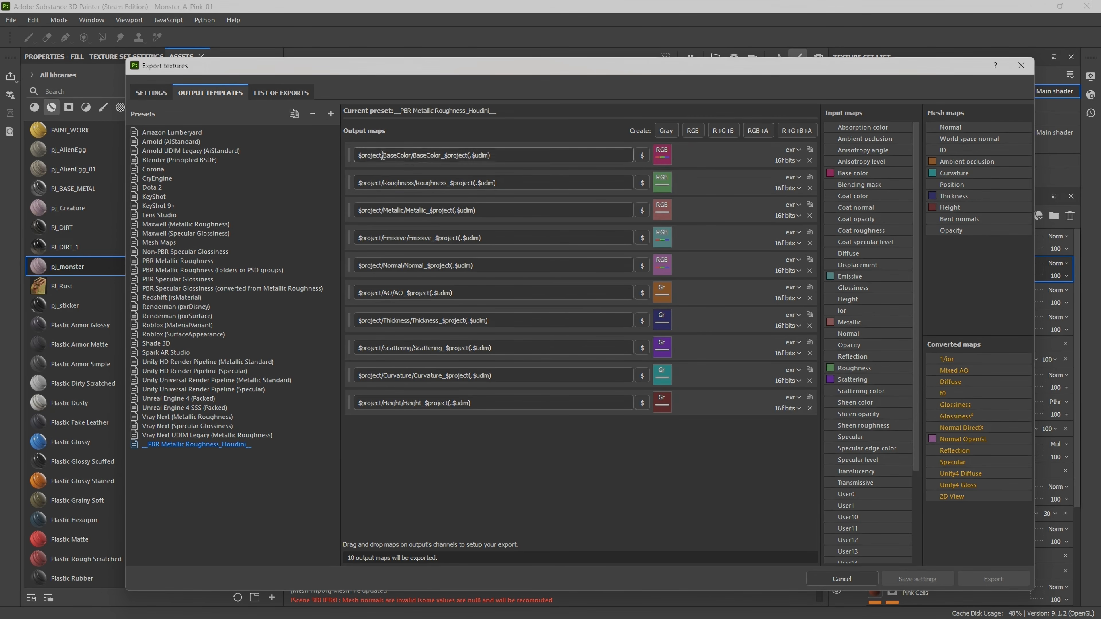
Compare the list of exports for _mat_fascia and _mat_skin with the naming of the output template.
click(277, 91)
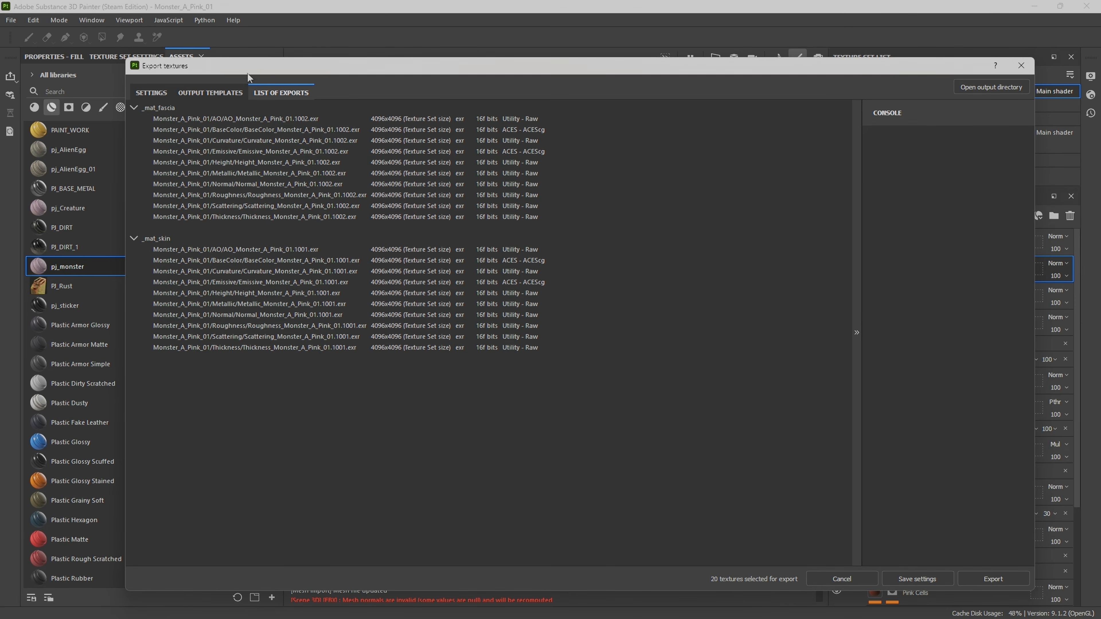
drag(265, 58, 271, 146)
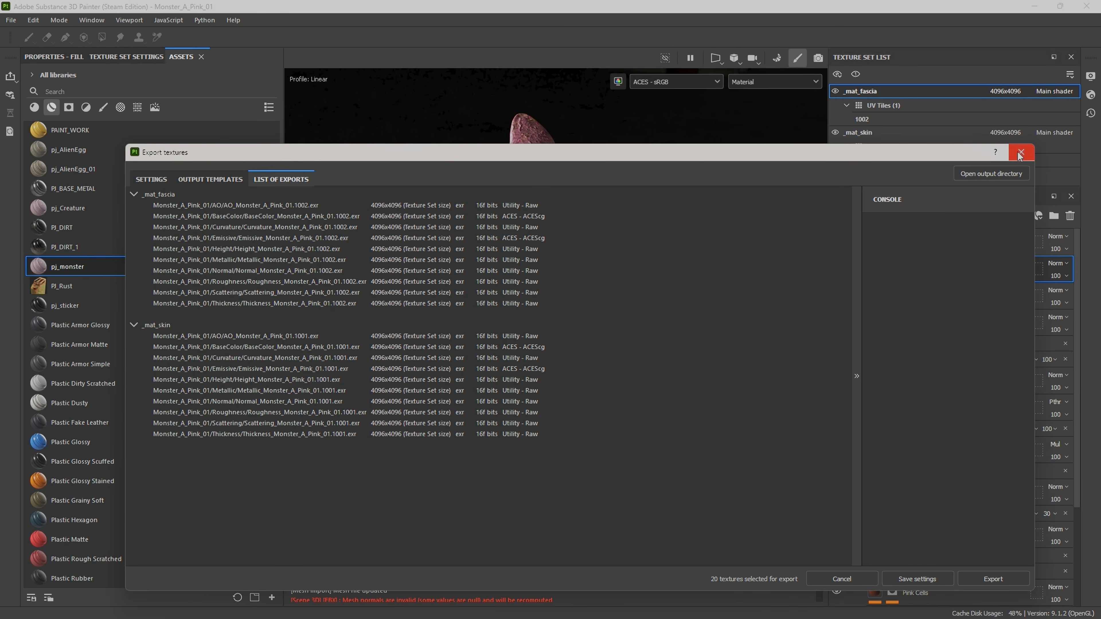
click(144, 180)
click(212, 179)
drag(327, 166, 270, 94)
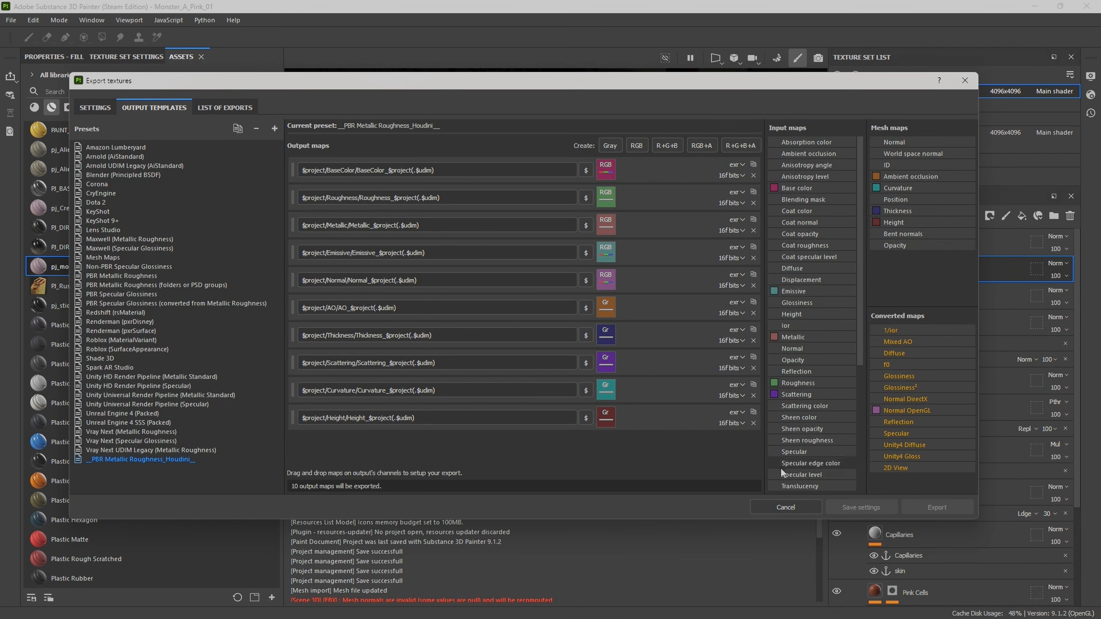
click(224, 107)
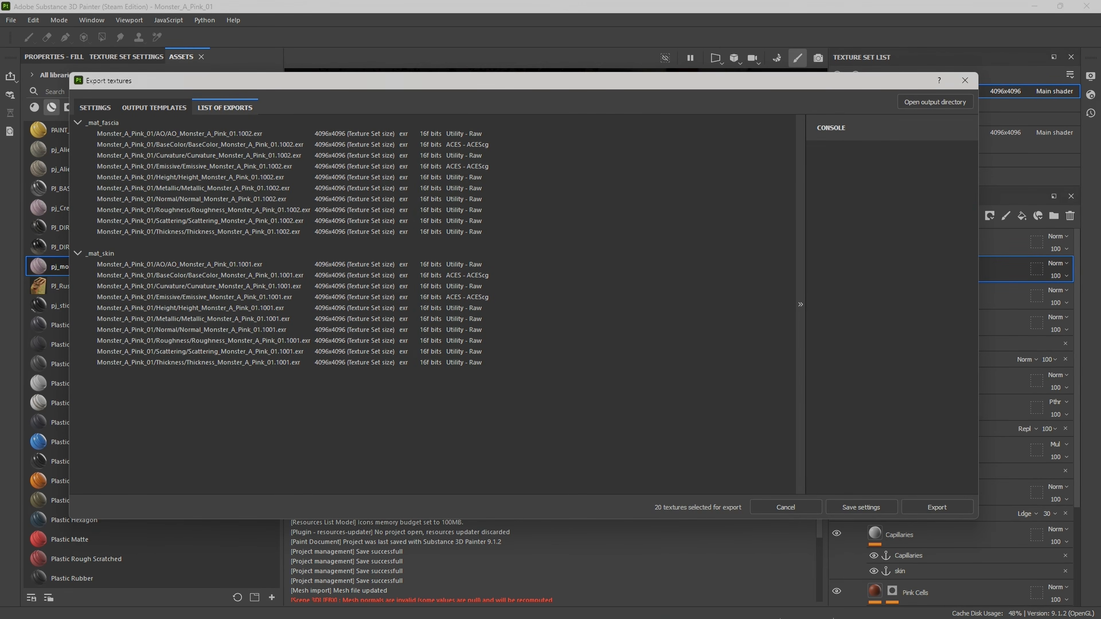
Switch to File Explorer, browse to the Monster asset's data/textures folder to check its contents, and return to the export dialog.
click(110, 615)
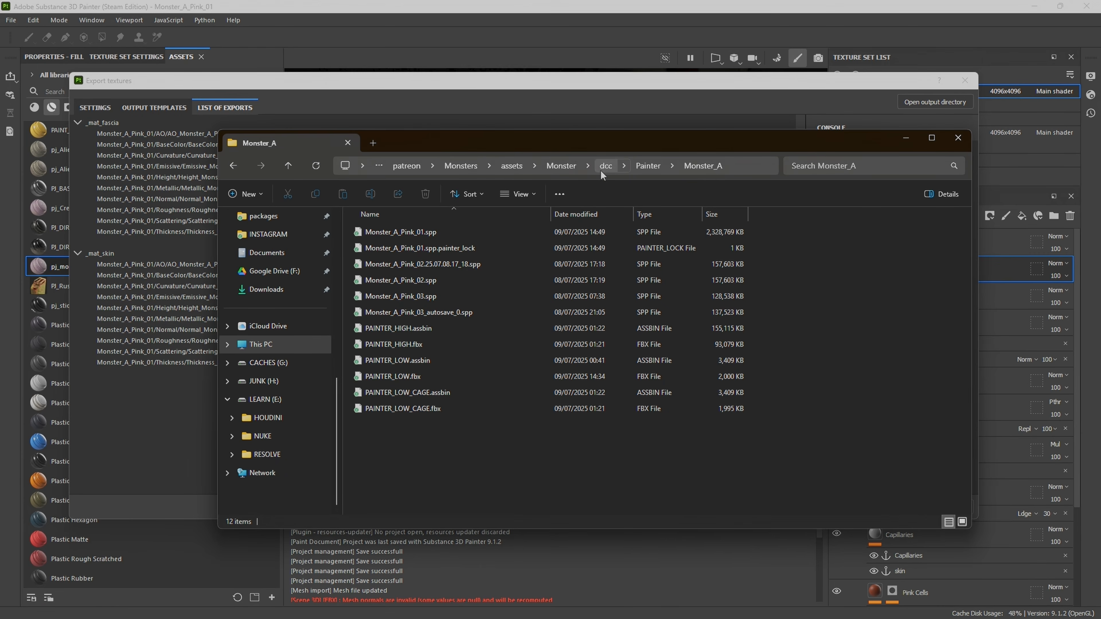
click(566, 166)
double_click(398, 231)
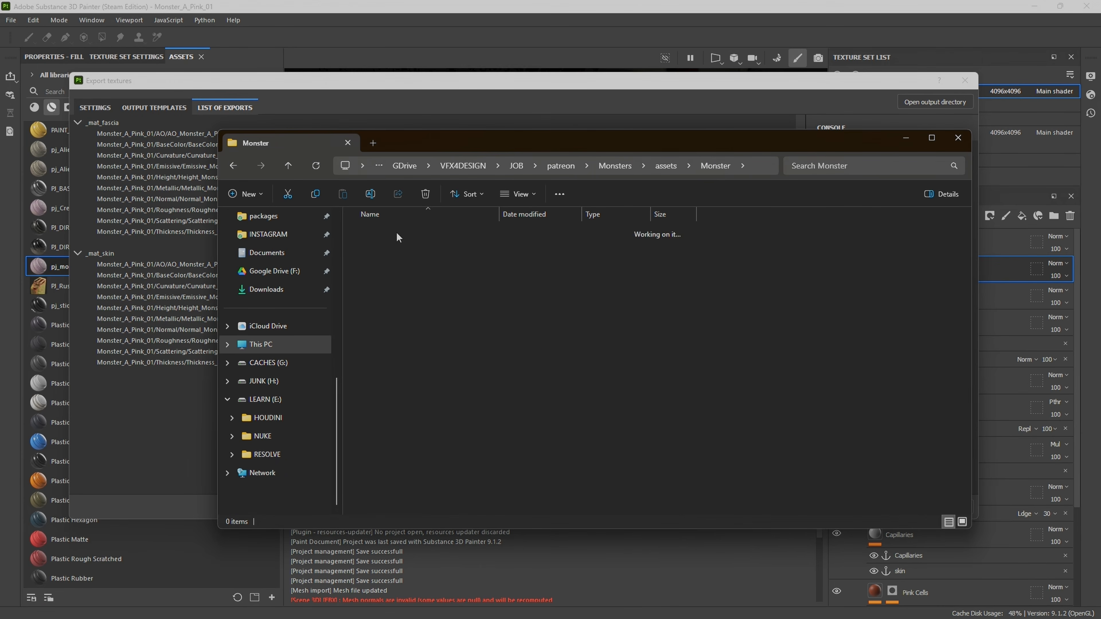
double_click(397, 347)
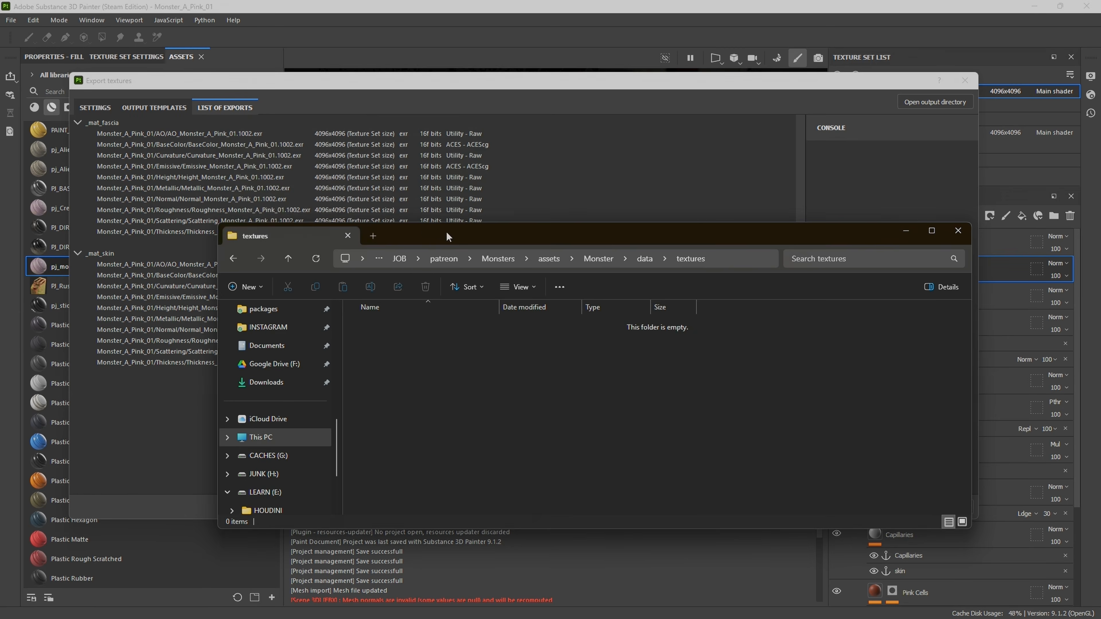
drag(448, 233, 391, 408)
click(611, 76)
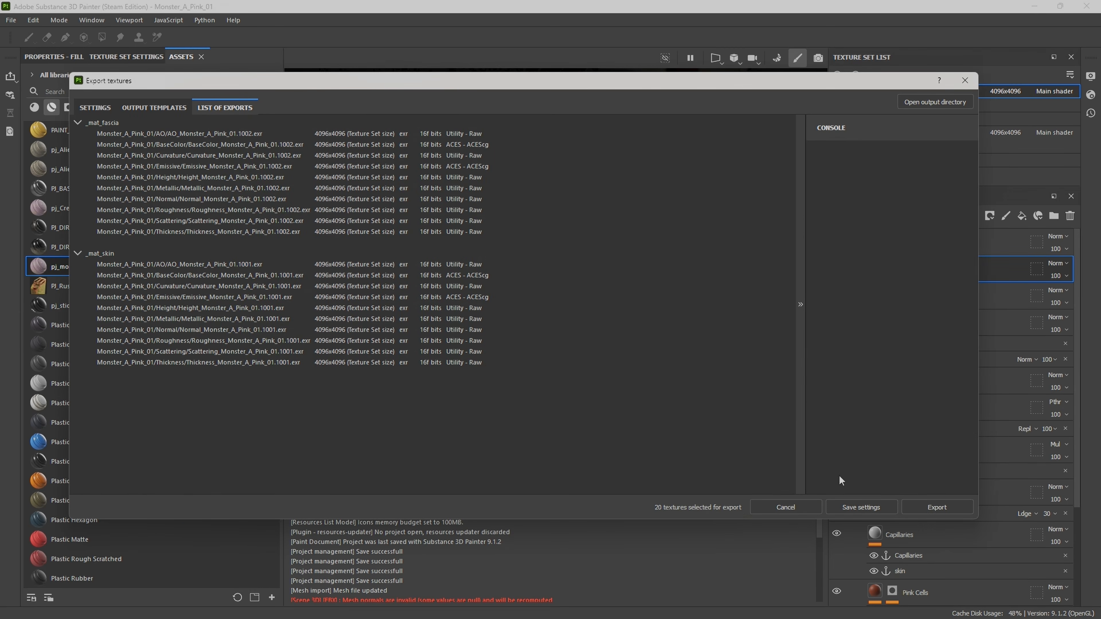
Export the listed textures and open the exported exr/Monster_A_Pink_01 folder in File Explorer.
click(938, 509)
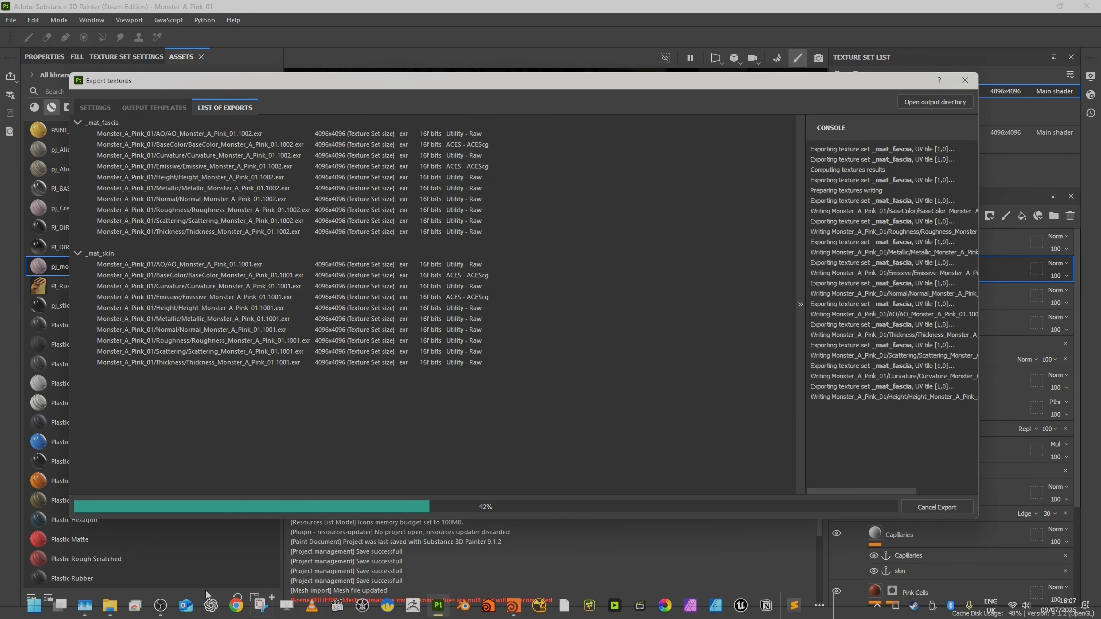
click(110, 605)
drag(349, 406, 373, 123)
double_click(349, 220)
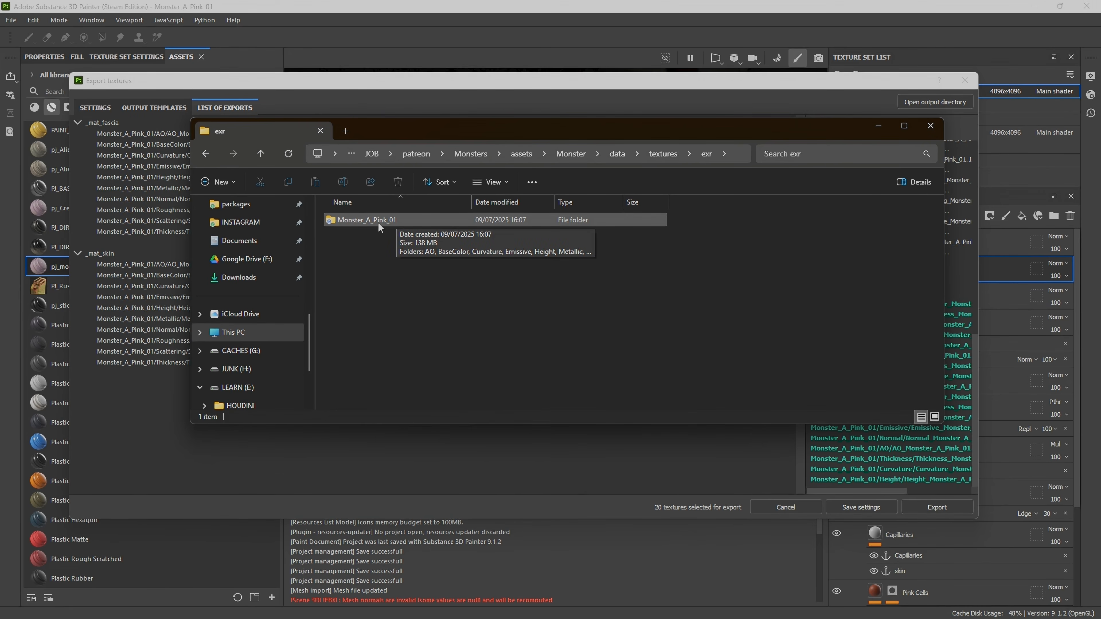
double_click(333, 219)
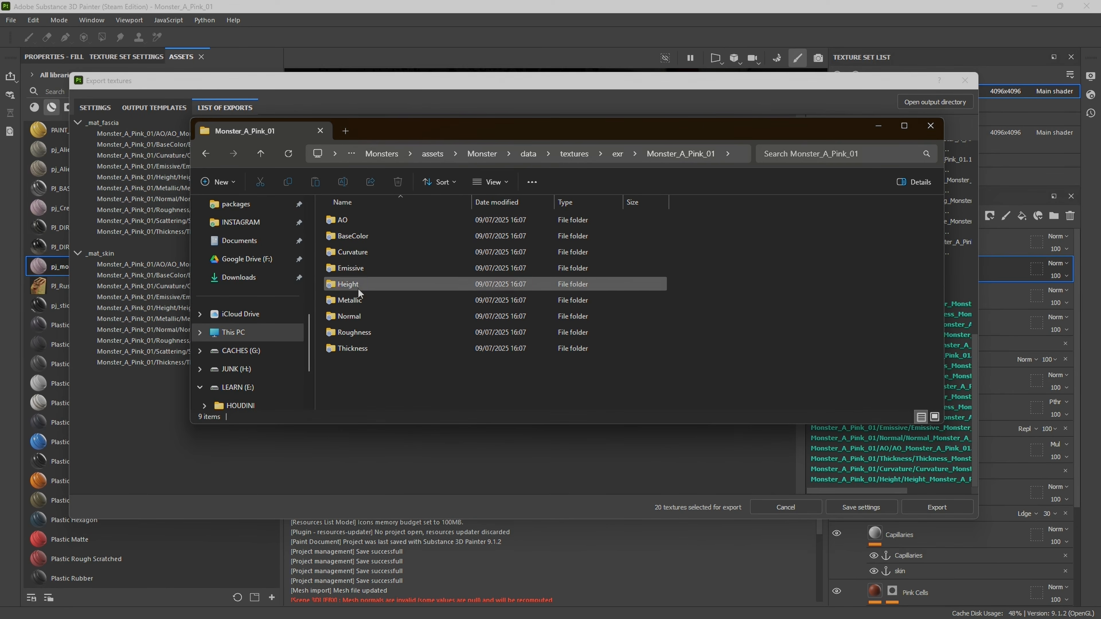
Inspect the exported EXR files in the AO, BaseColor and Height folders and return to Substance 3D Painter.
double_click(354, 220)
click(262, 154)
double_click(344, 236)
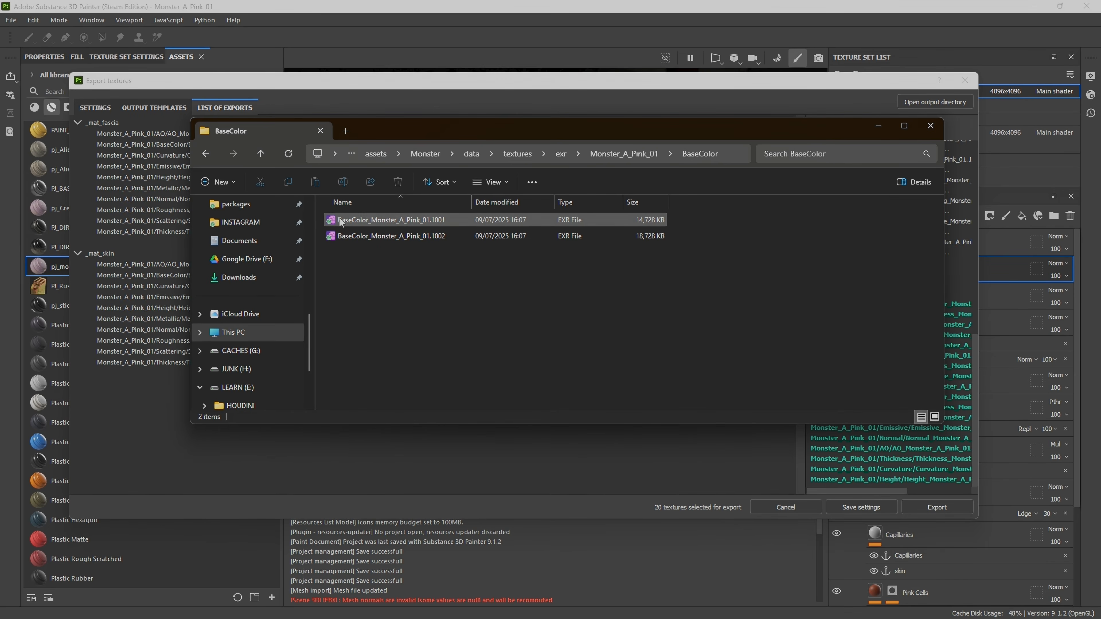
click(261, 154)
double_click(348, 284)
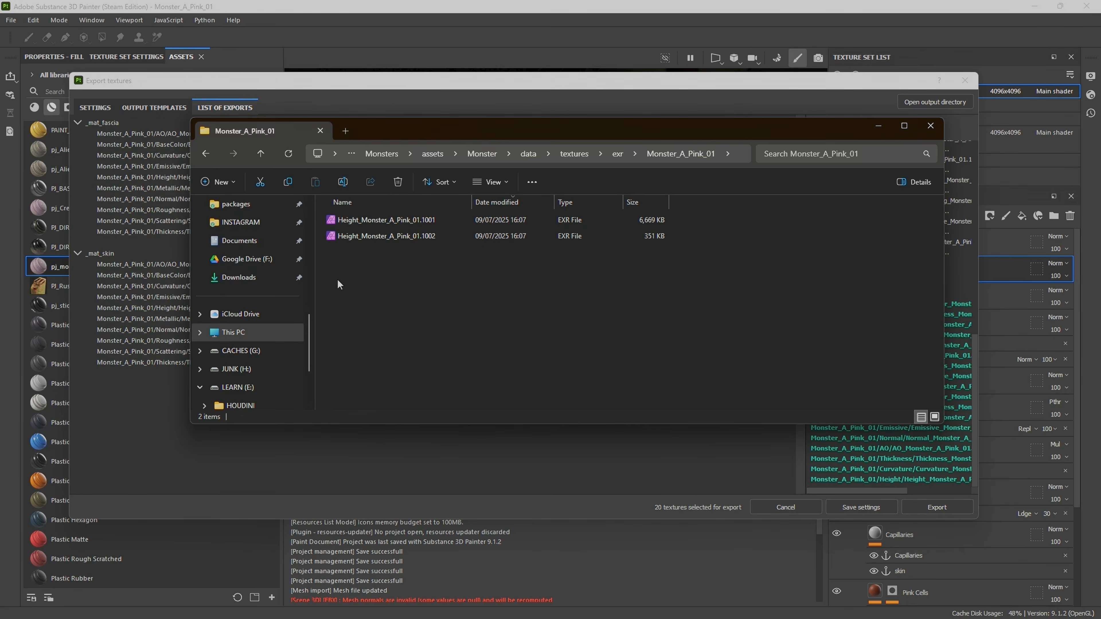
click(262, 155)
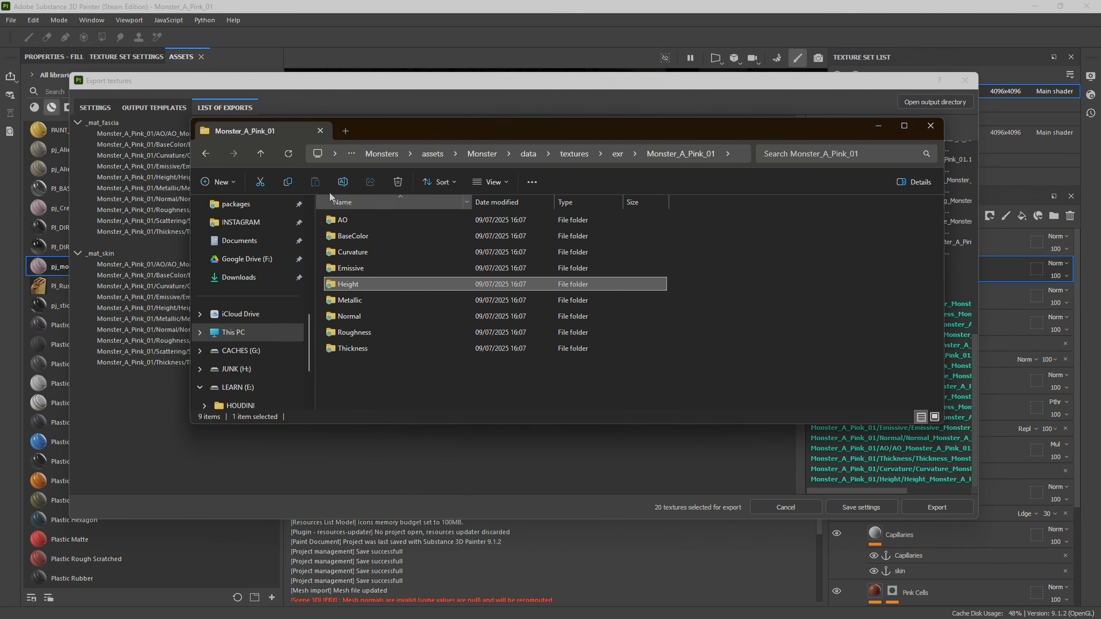
click(272, 16)
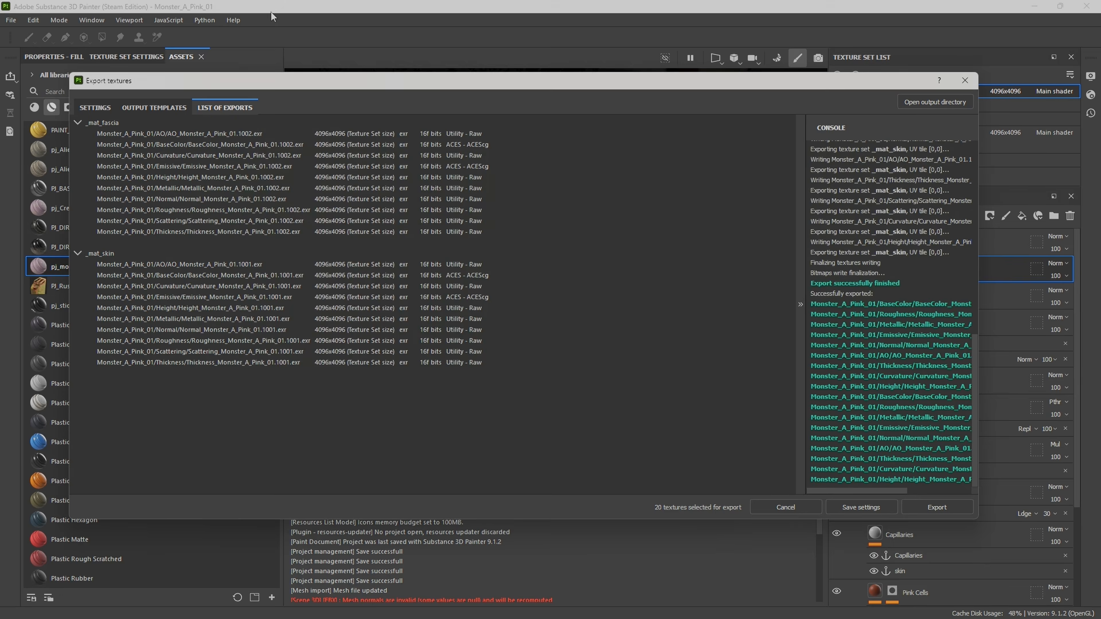
Close the texture export and save the project as Monster_A_Pink_02.spp, replacing the existing file.
click(964, 80)
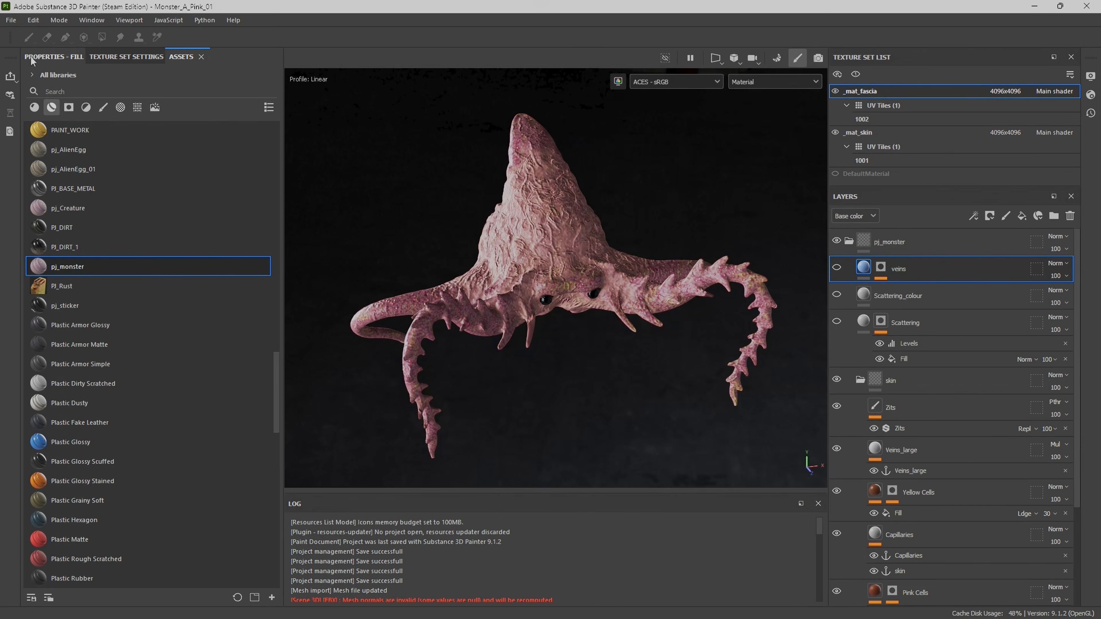
click(11, 20)
click(39, 121)
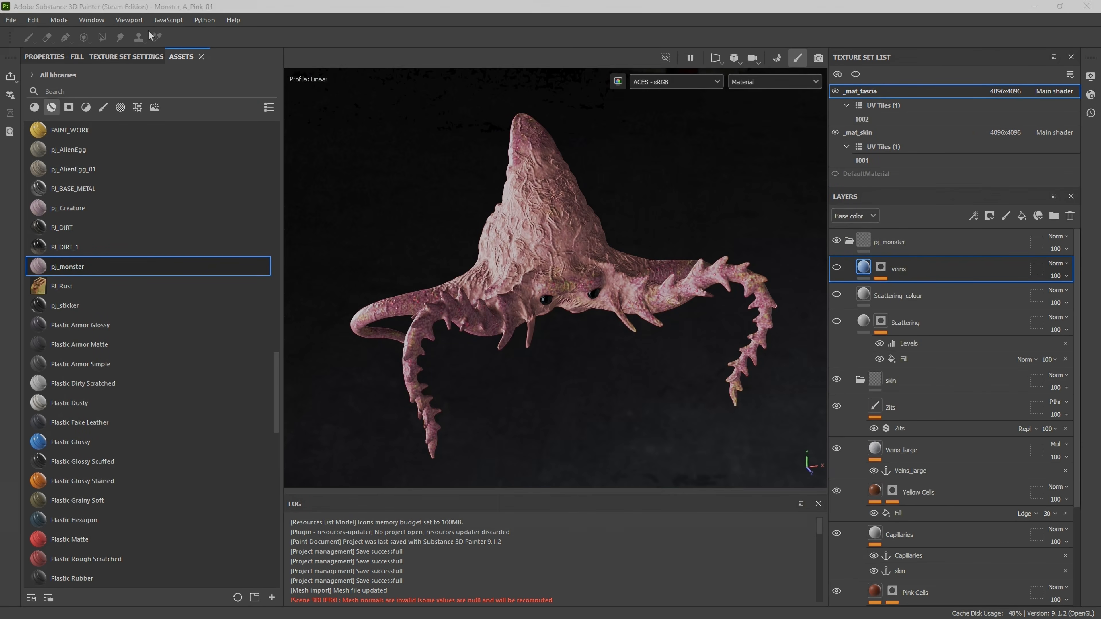
click(369, 138)
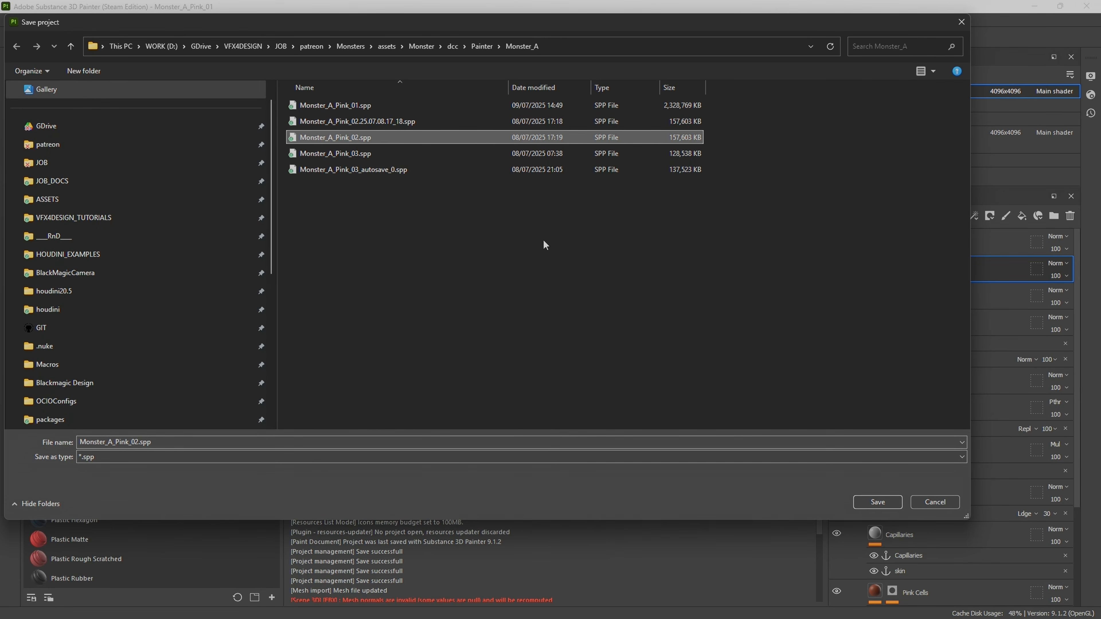
click(878, 502)
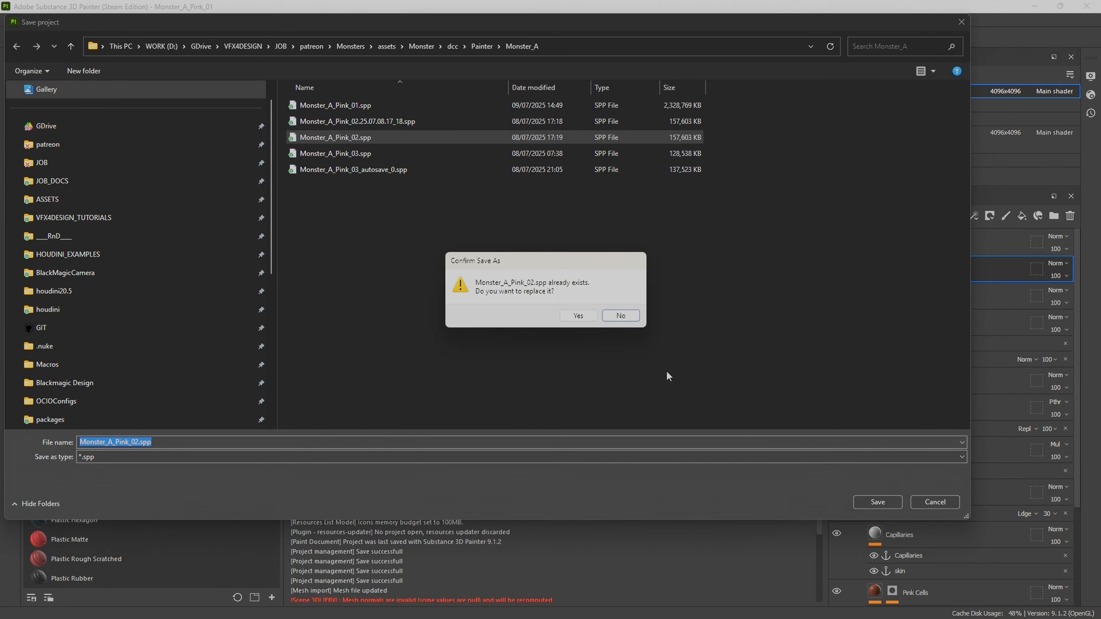
click(578, 316)
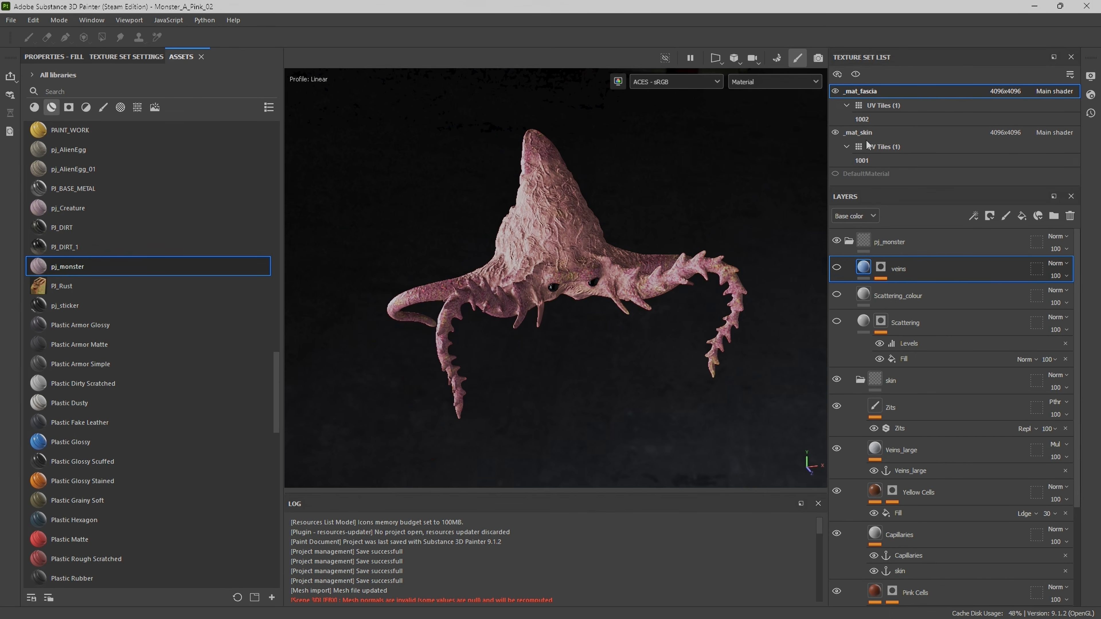
Isolate the _mat_fascia texture set in the viewport and delete its veins layer.
click(857, 74)
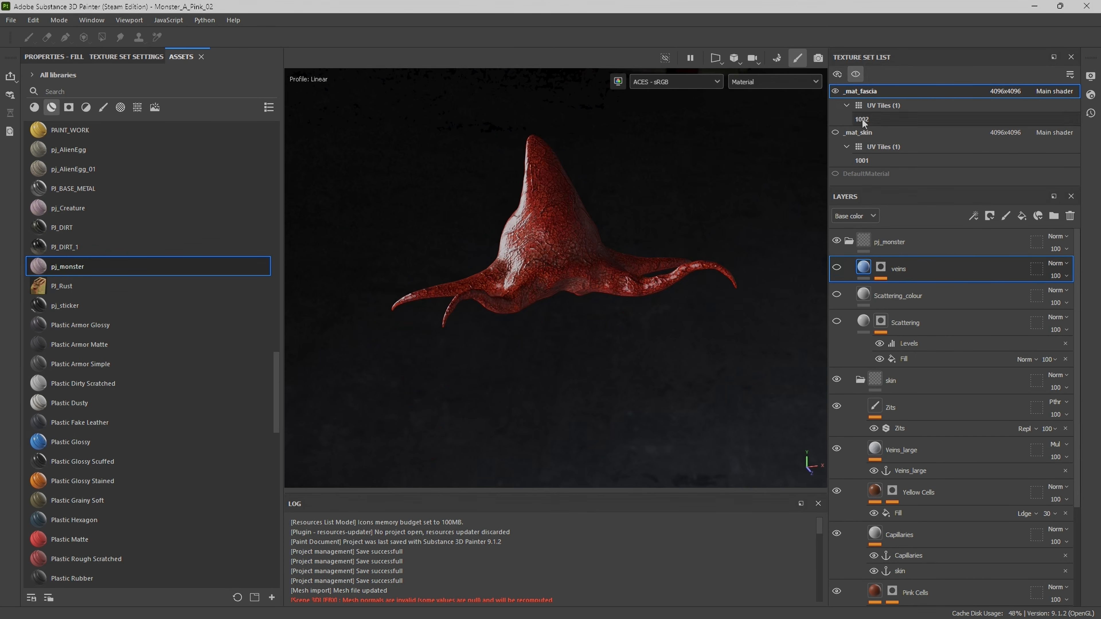
click(836, 269)
click(836, 269)
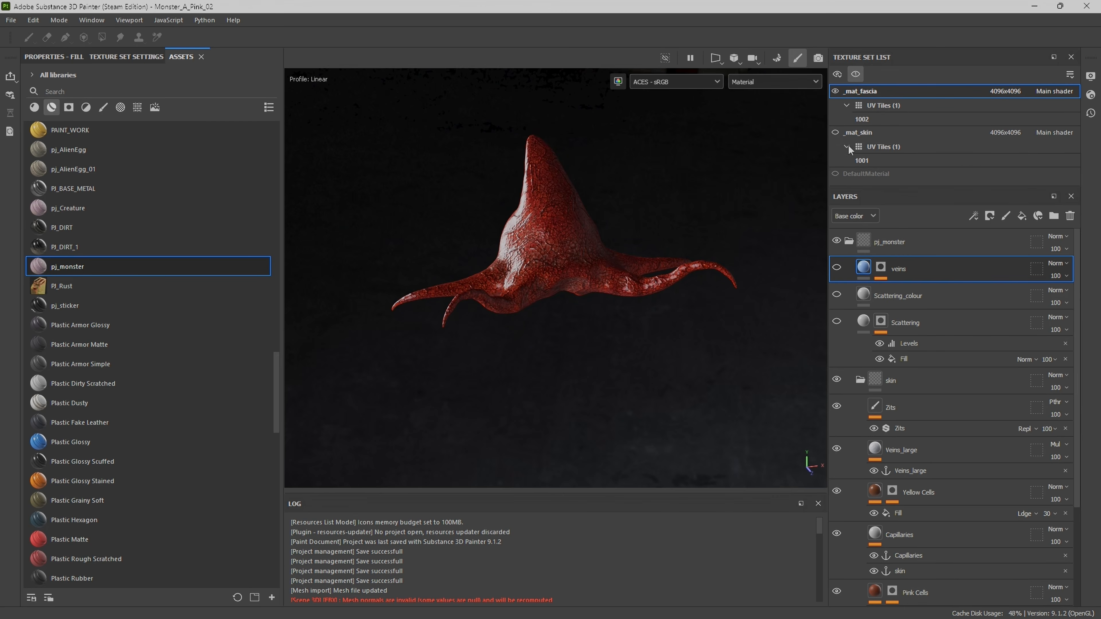
click(884, 136)
click(862, 92)
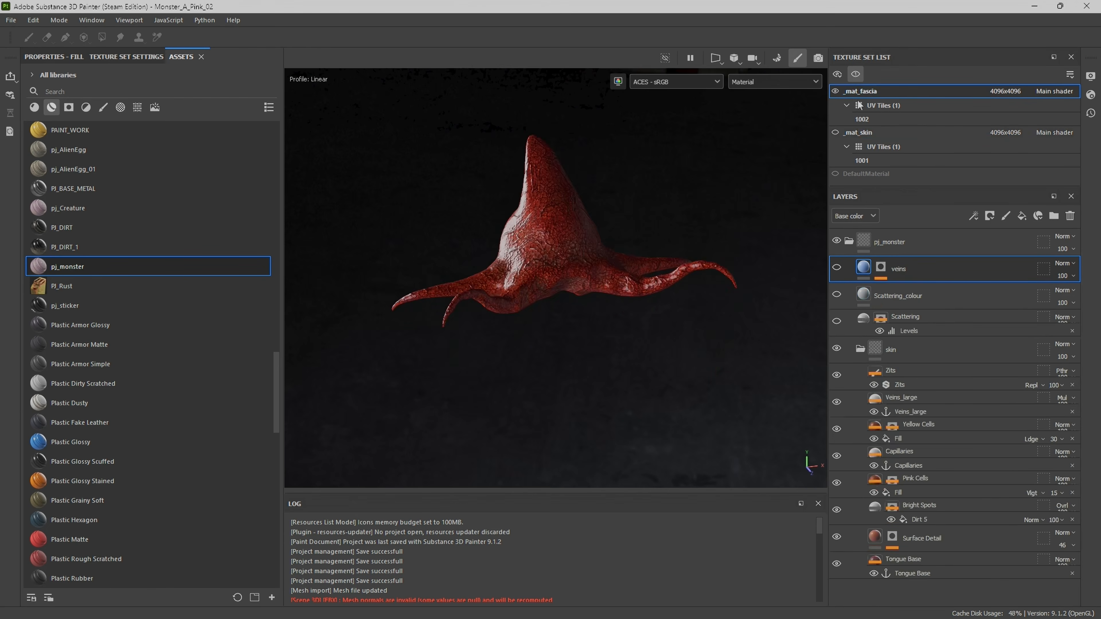
click(1070, 215)
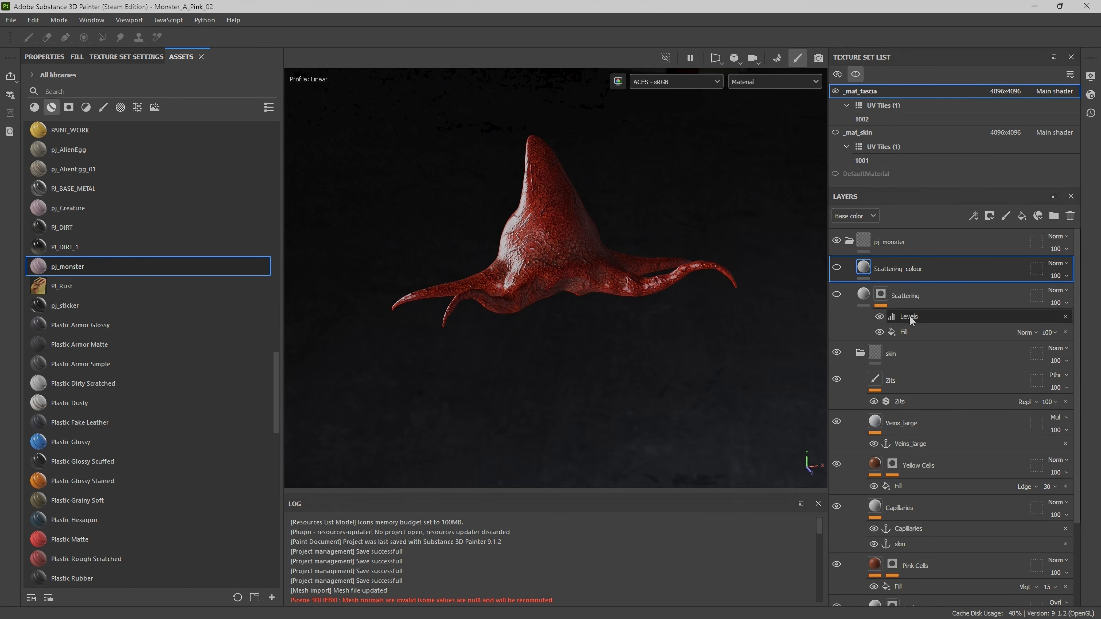
Set the Zits filter's Numbers parameter to 153 and randomize its seed.
click(899, 401)
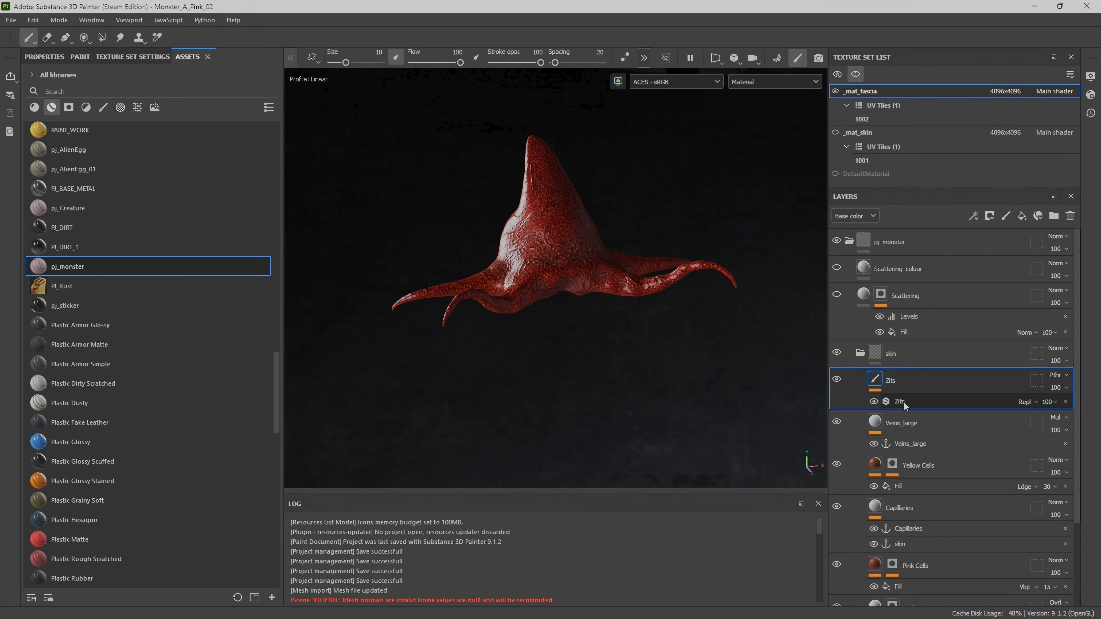
click(44, 58)
scroll(568, 216, up, 5)
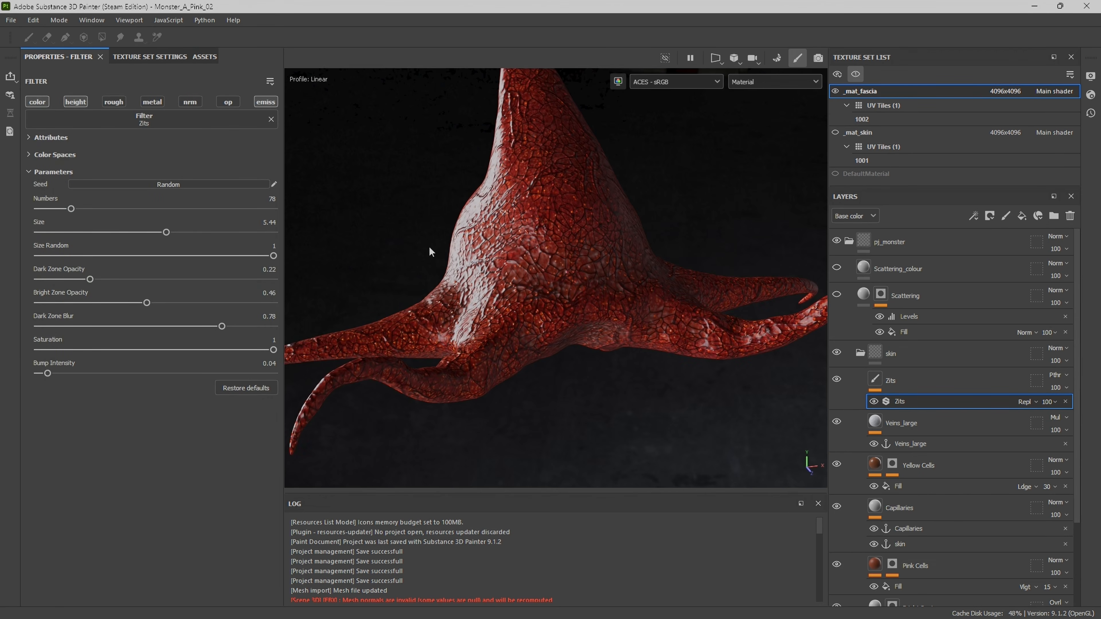
drag(141, 218, 116, 218)
click(149, 185)
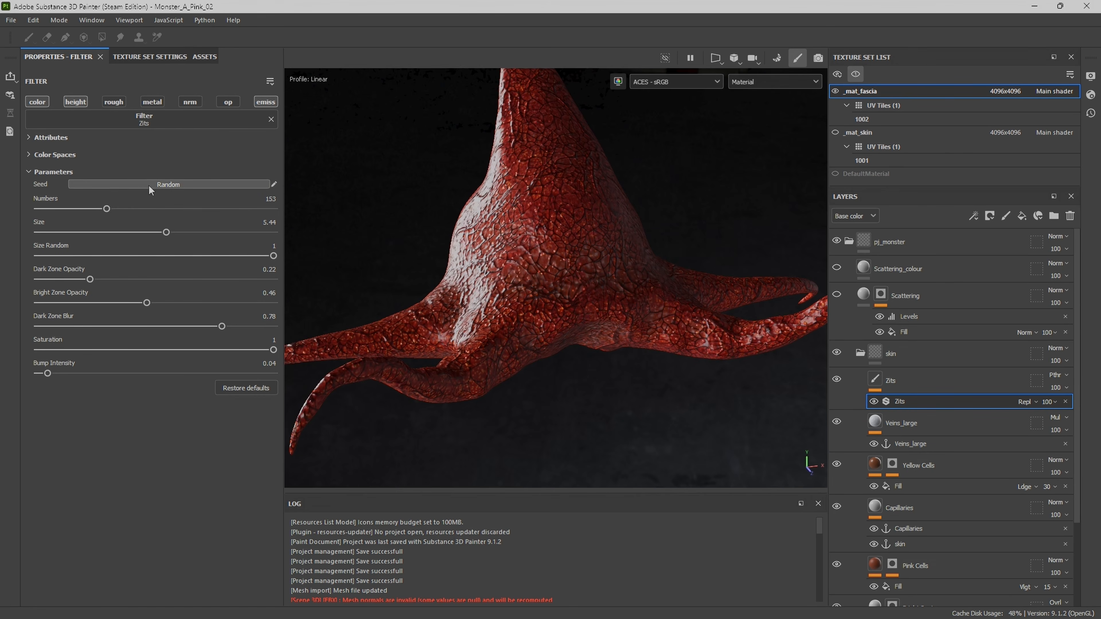
Randomize the seed of the Veins_large layer's material.
scroll(893, 349, down, 3)
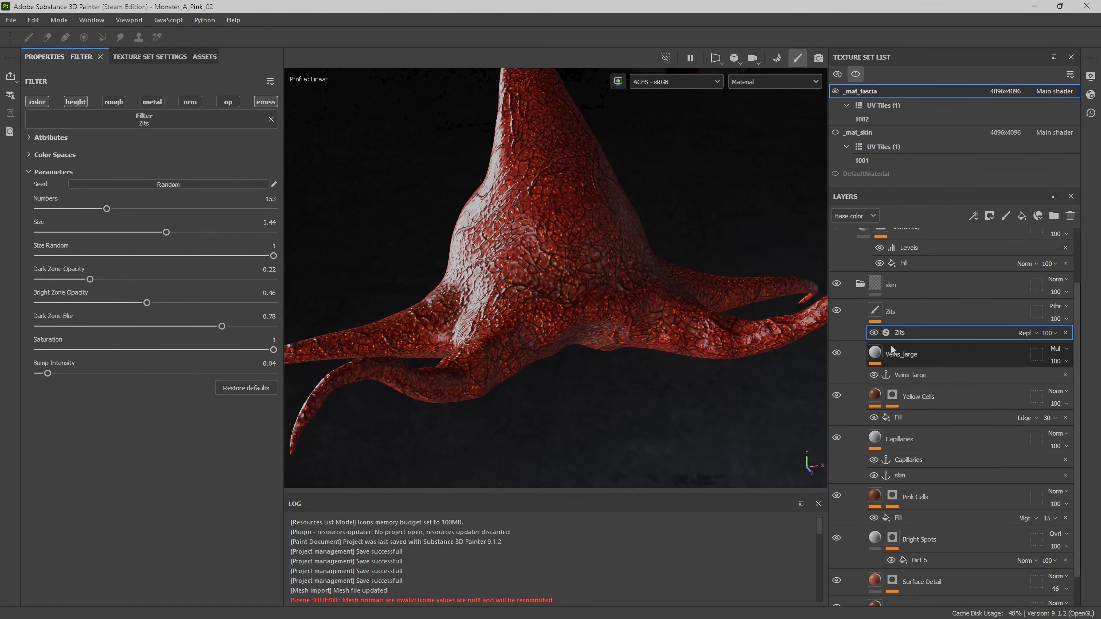
click(877, 355)
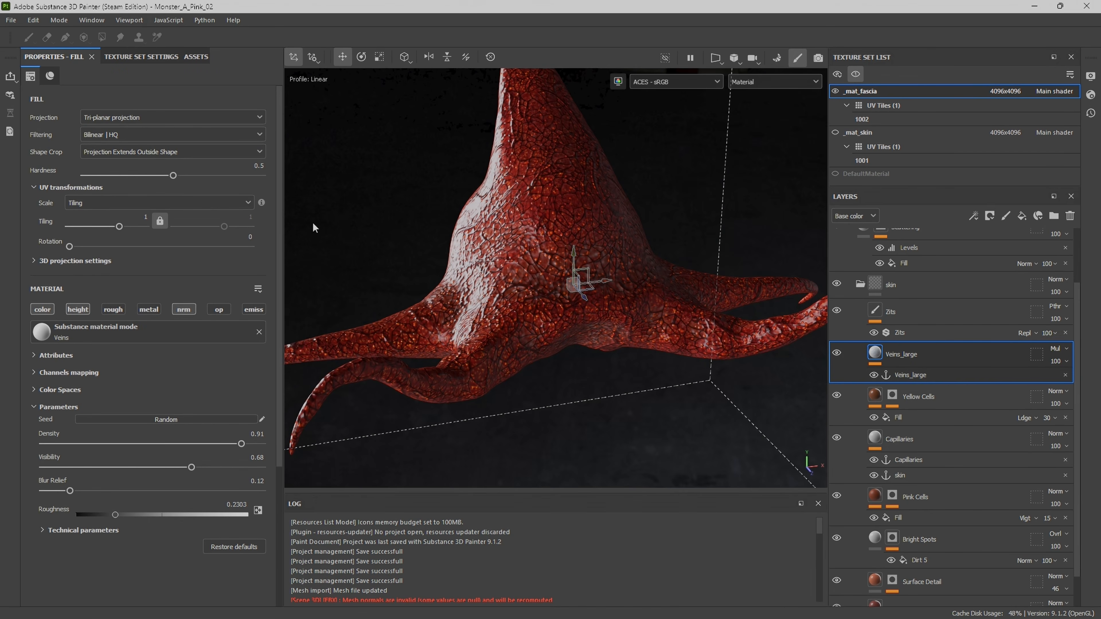
click(134, 419)
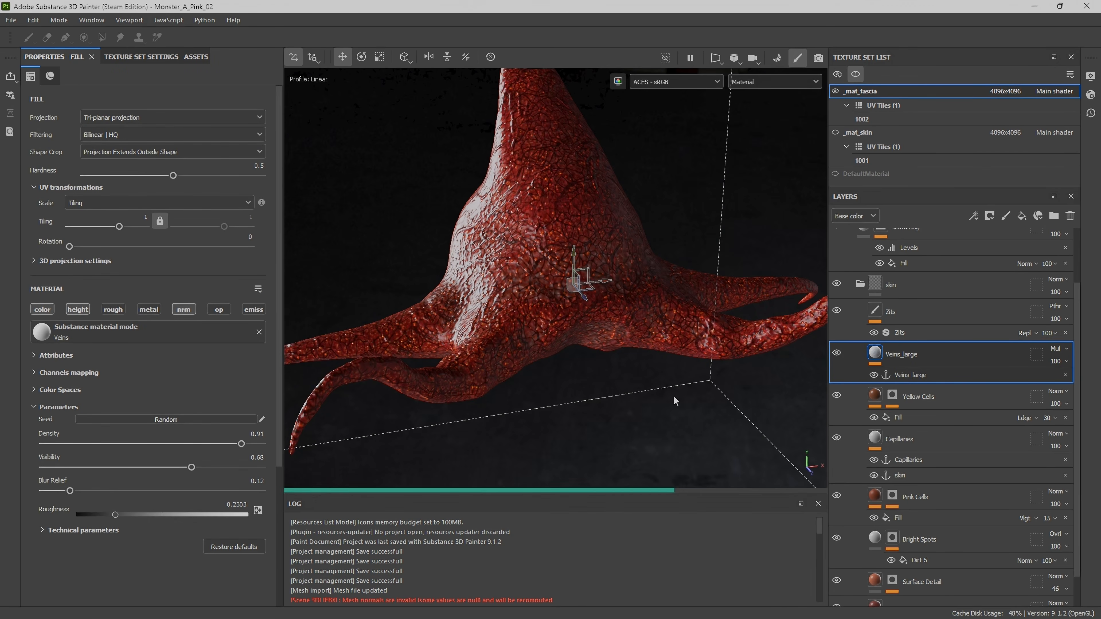
Set the Yellow Cells layer's base color to the dark reddish brown 692C16.
click(876, 400)
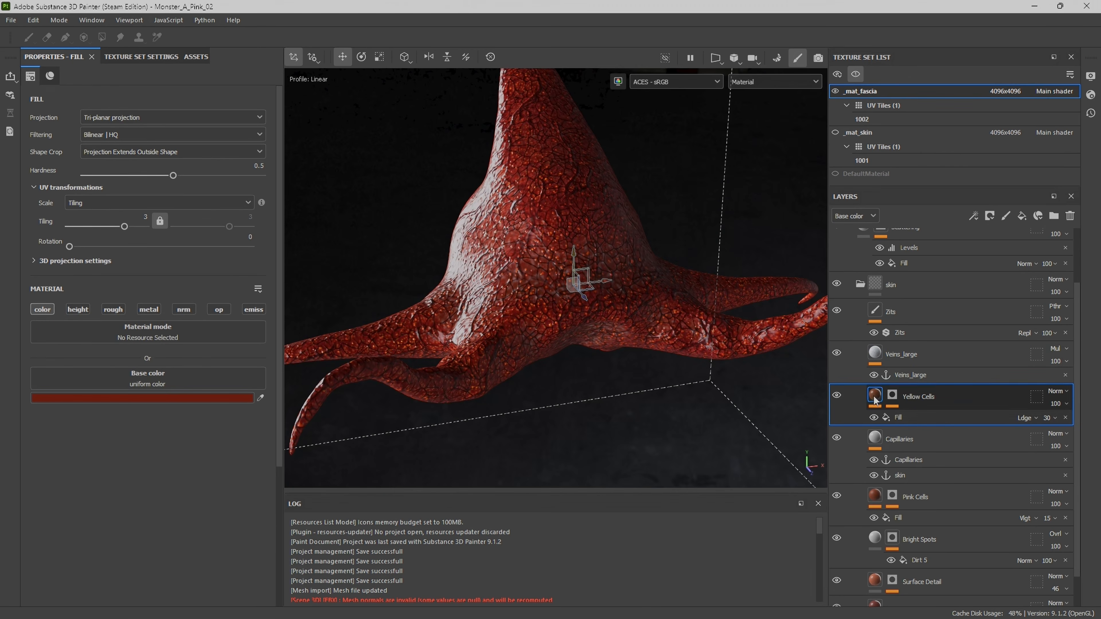
click(199, 398)
click(250, 518)
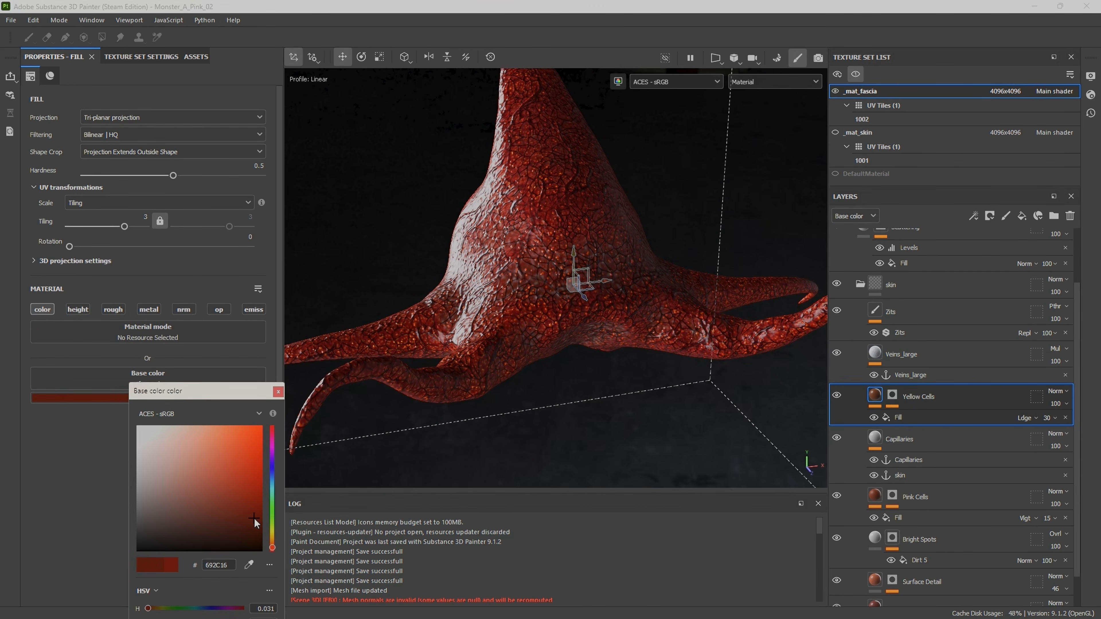
click(278, 391)
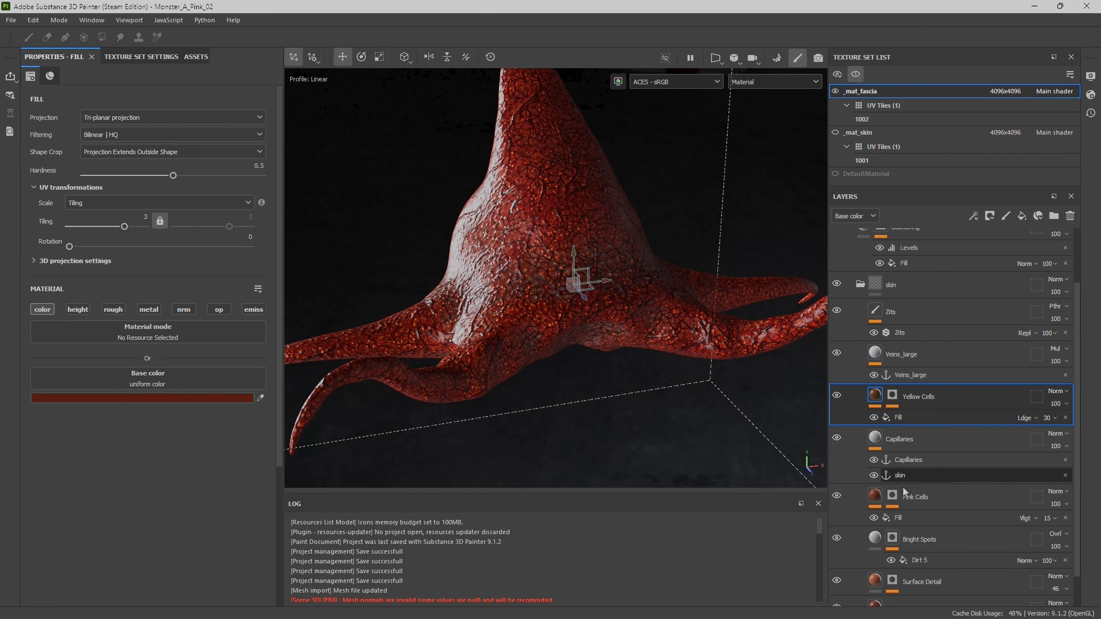
Review the fill settings of the Capillaries and Pink Cells layers.
click(874, 449)
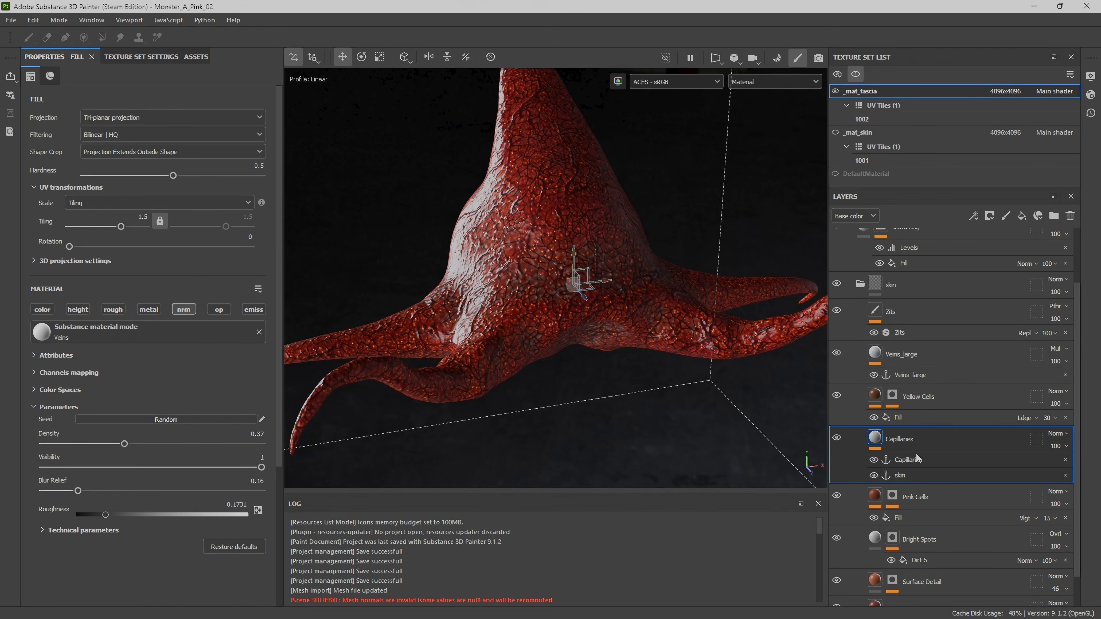
click(914, 500)
scroll(890, 441, down, 2)
scroll(890, 441, up, 1)
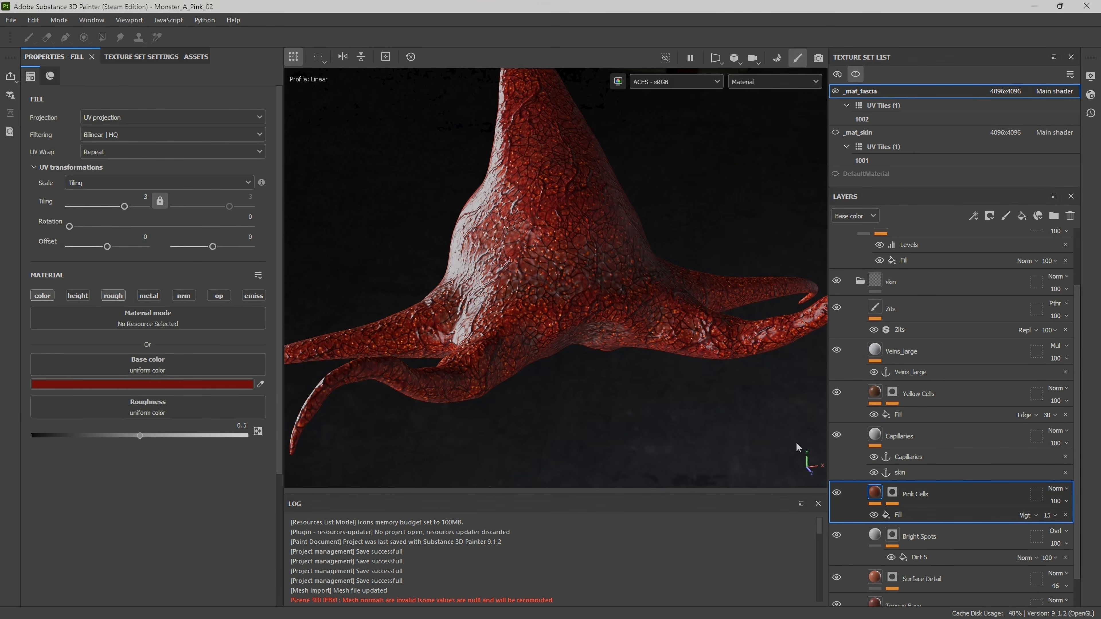
scroll(932, 498, down, 1)
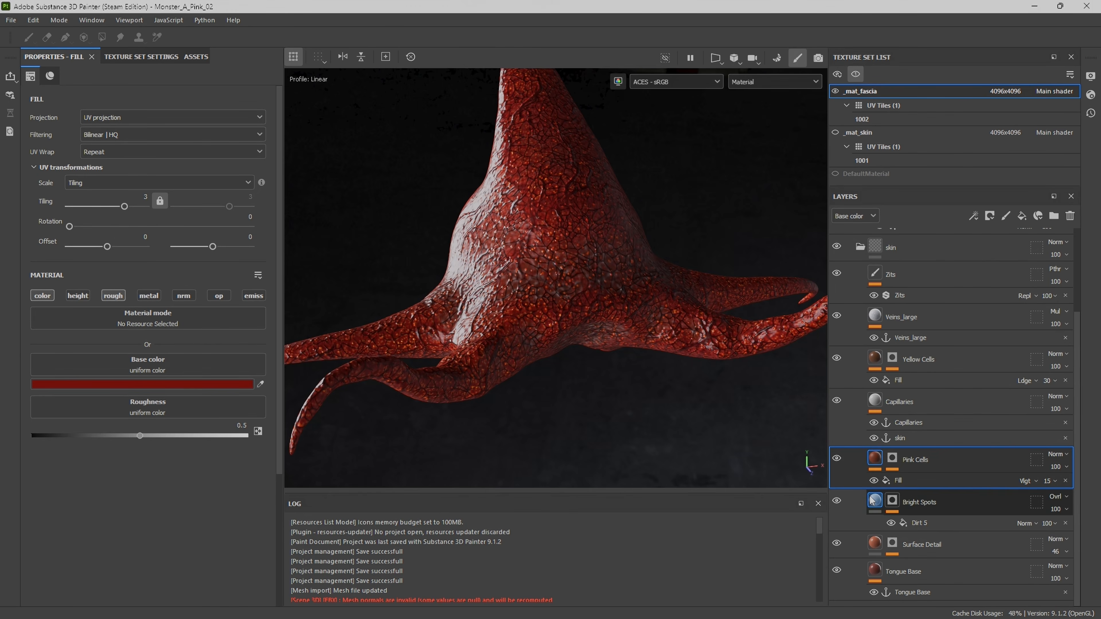
Randomize the seed of the Dirt 5 fill in the Bright Spots layer's mask.
click(919, 517)
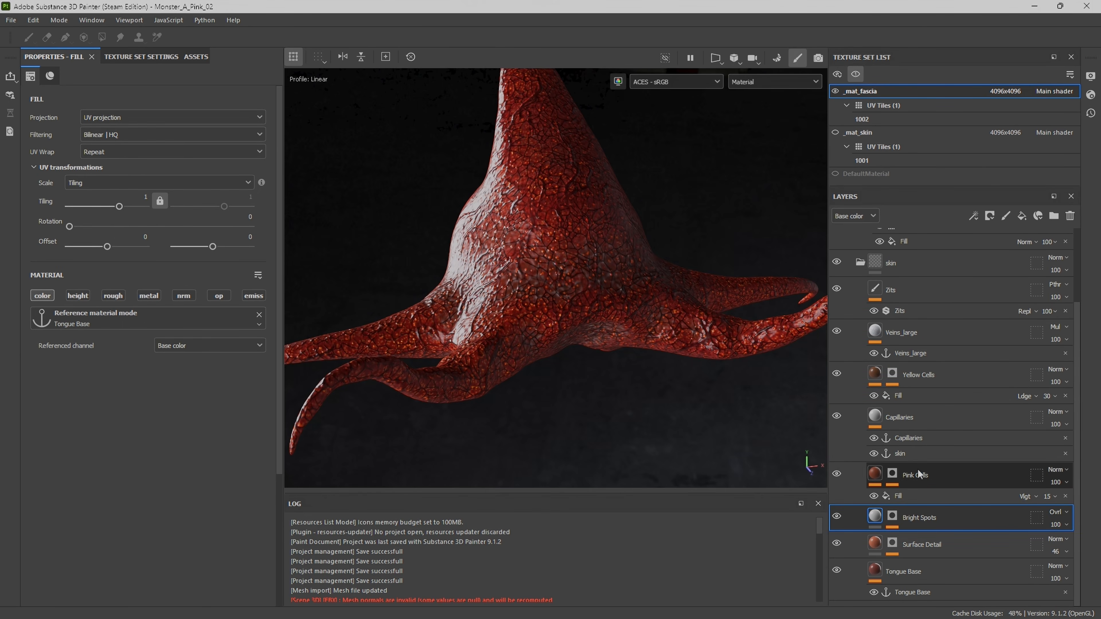
click(892, 516)
scroll(932, 459, down, 1)
click(932, 523)
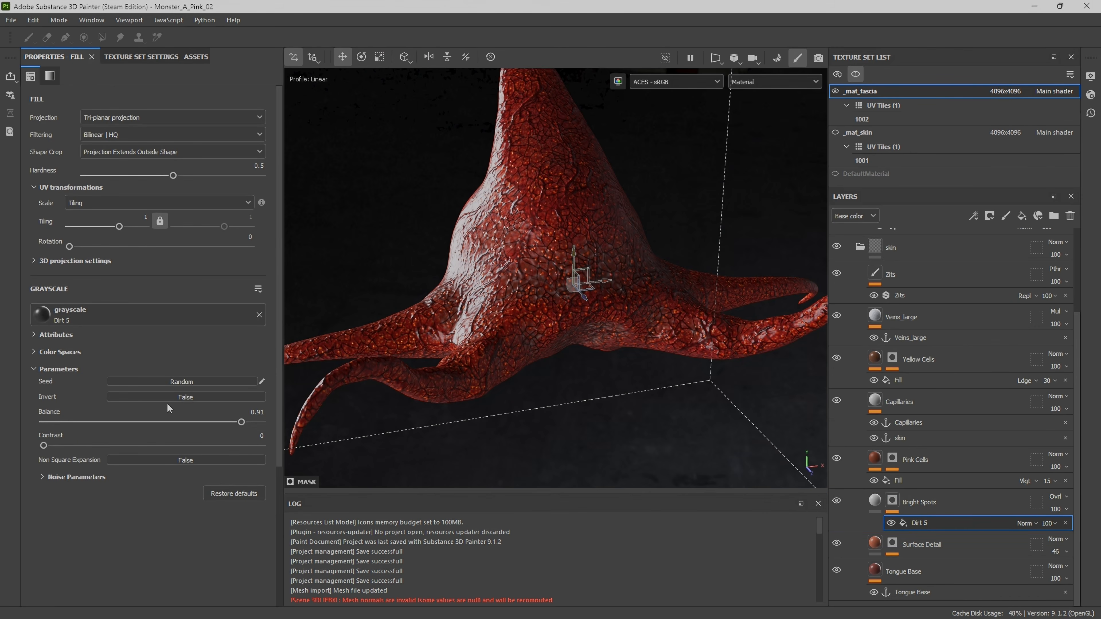
click(190, 383)
click(189, 383)
Set the Surface Detail layer's base color to the darker red A33B27 in the _mat_fascia texture set.
click(879, 545)
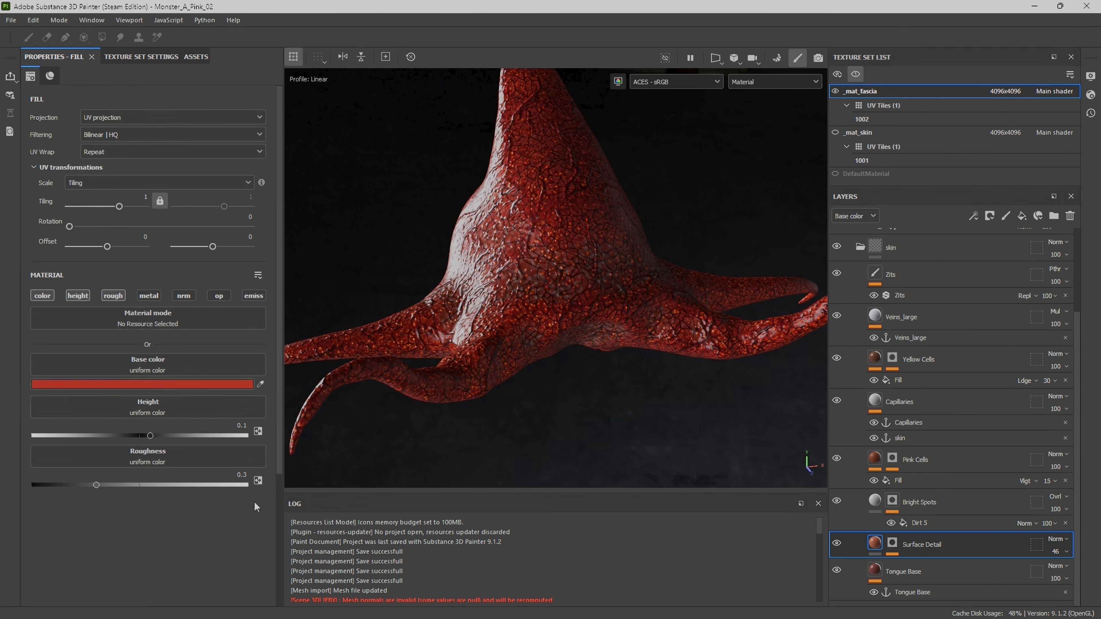
click(220, 388)
click(245, 490)
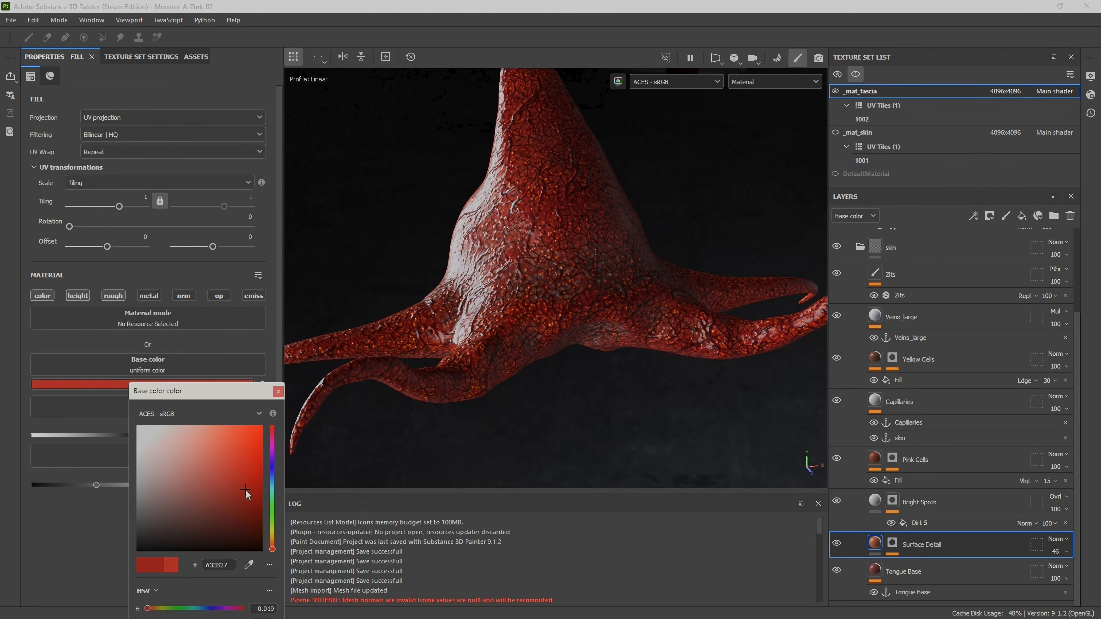
click(278, 392)
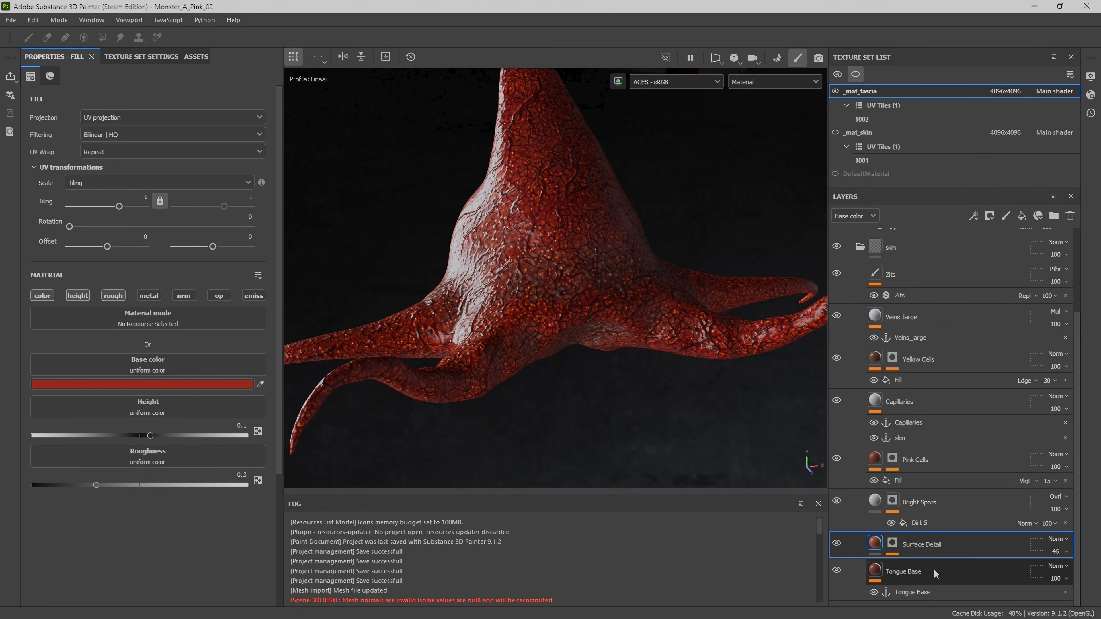
Make the _mat_skin texture set visible and switch to its layer stack.
click(876, 572)
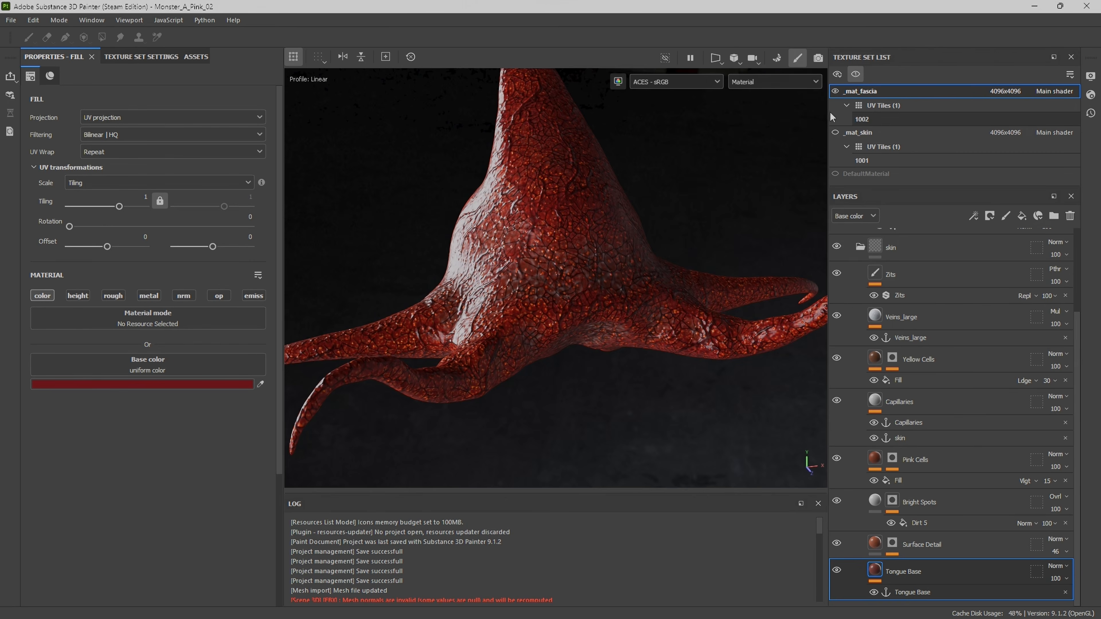
click(835, 133)
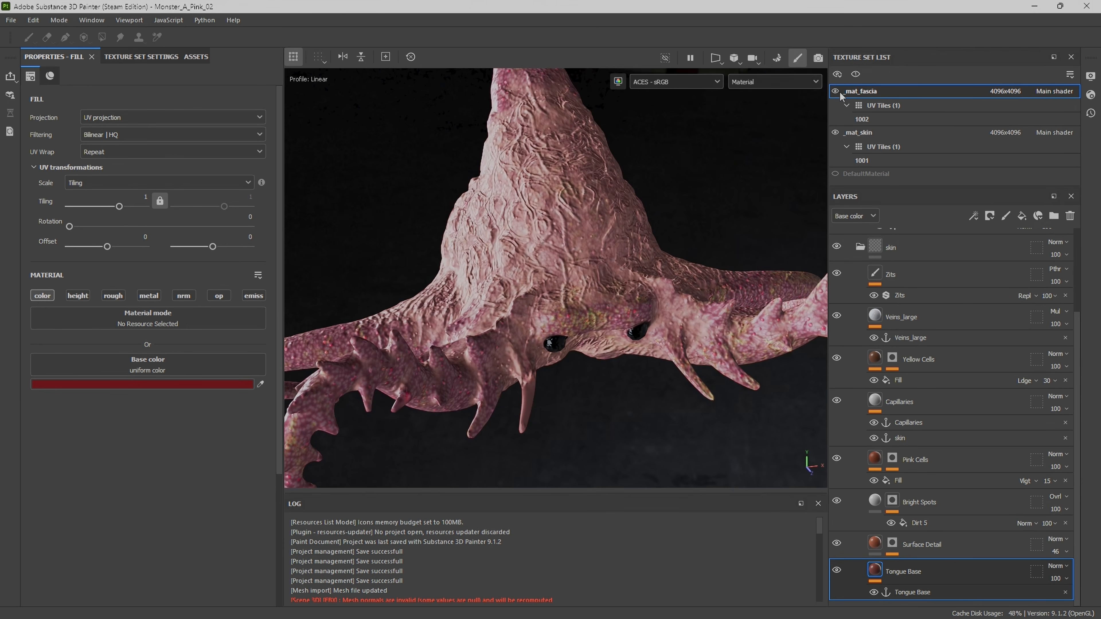
click(855, 134)
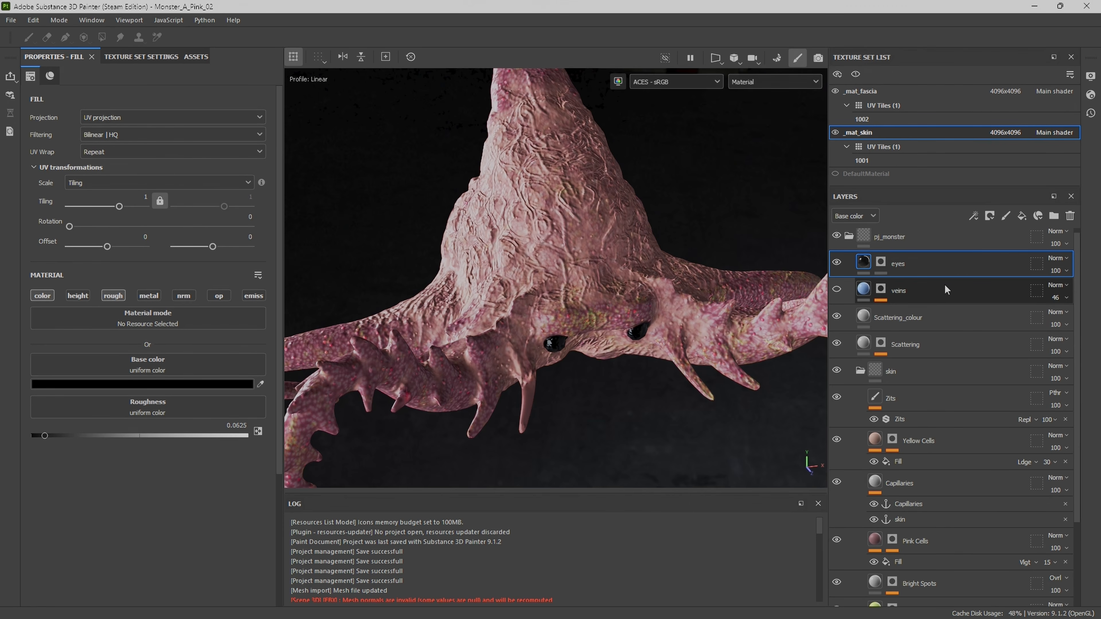
Set the Zits filter's Numbers to 306 and its Size to 7.05 in the skin group.
scroll(956, 407, down, 2)
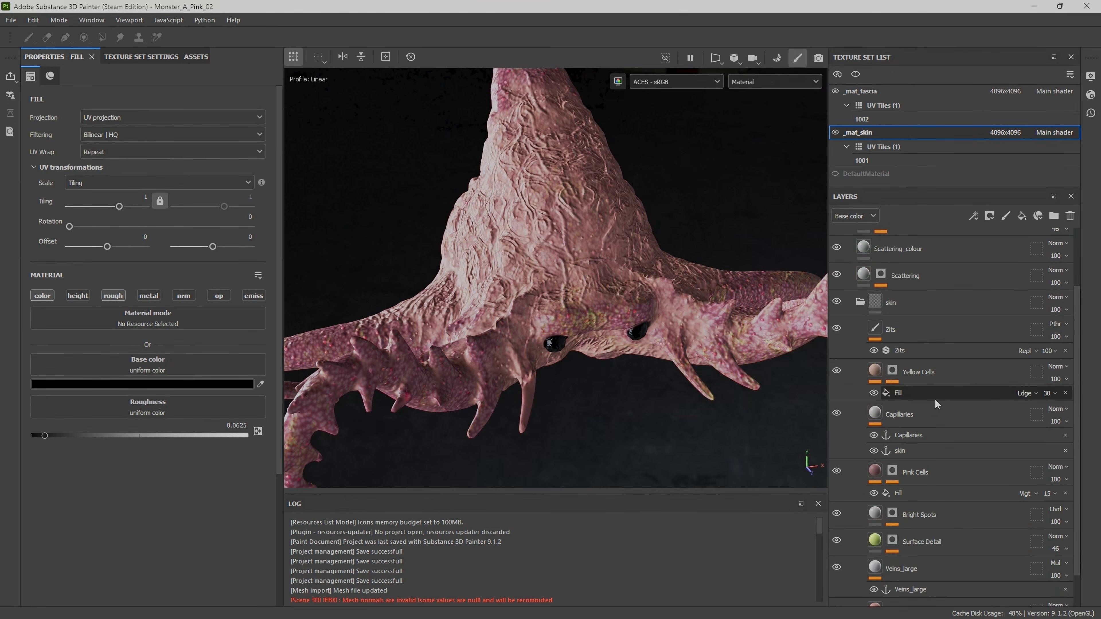
click(886, 352)
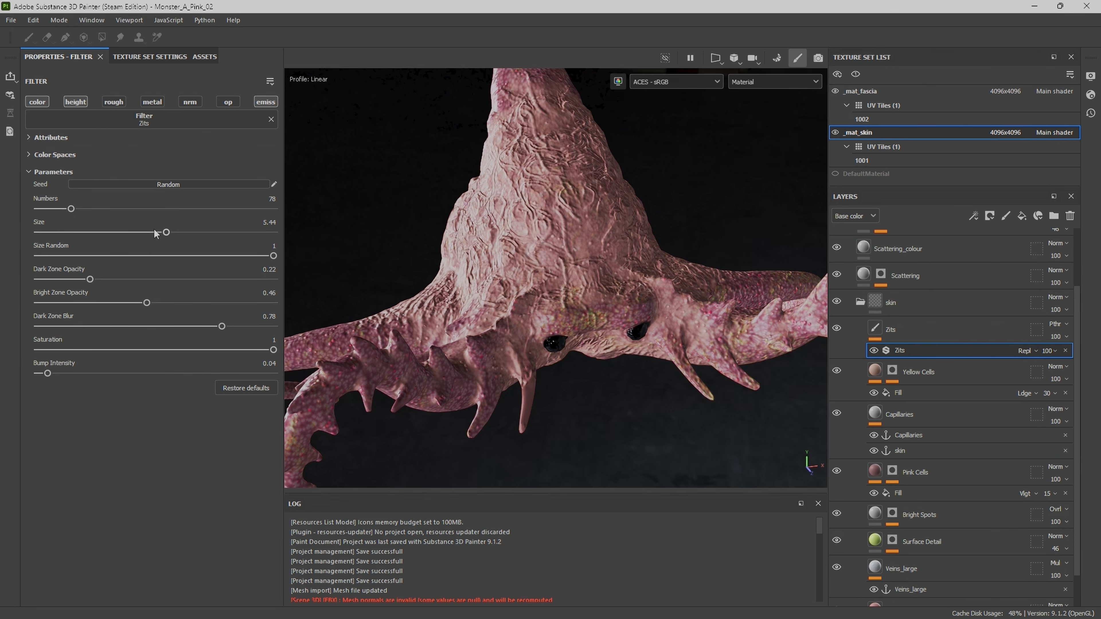
drag(71, 212, 203, 234)
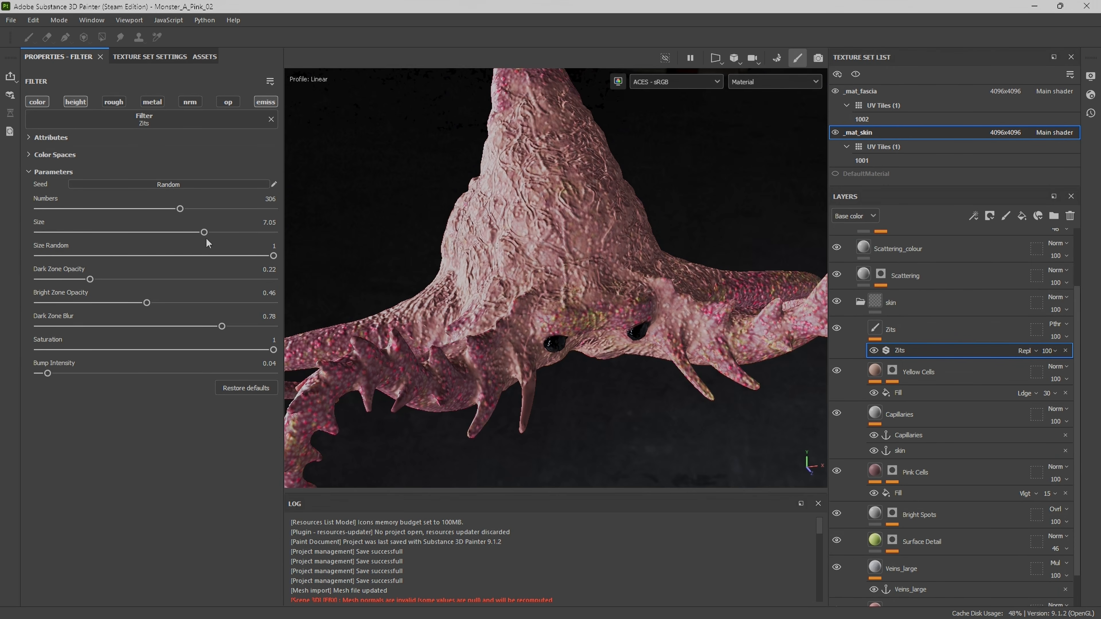
Randomize the seed of the Dirt 1 texture in the Yellow Cells layer's Mask Editor.
click(892, 370)
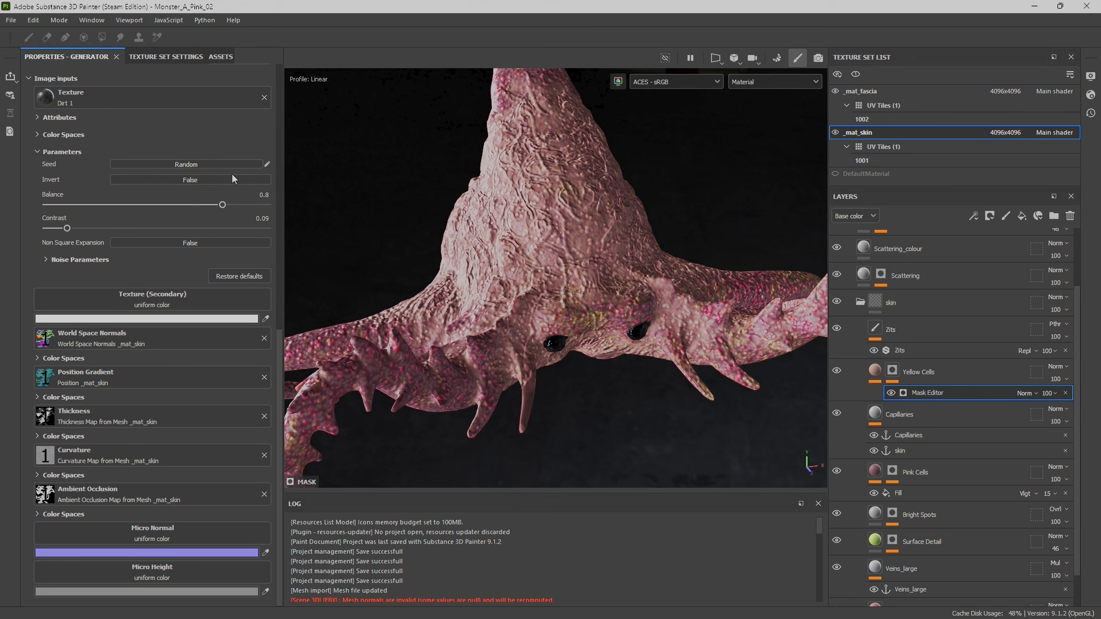
click(196, 167)
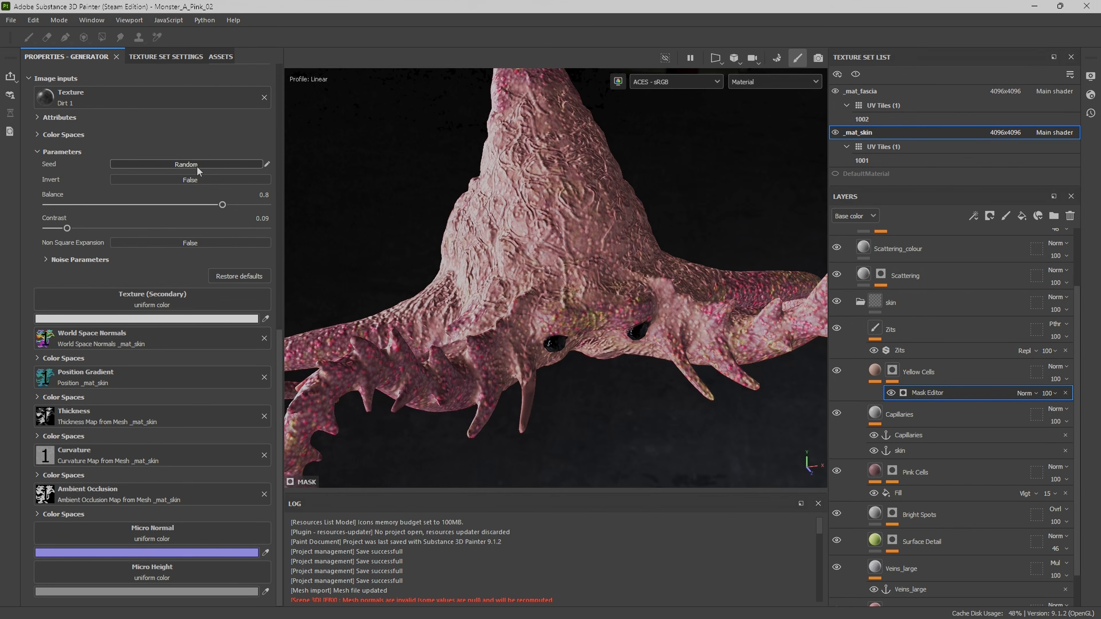
Set the Pink Cells layer's base color to the muted dark pink 71545A.
click(915, 472)
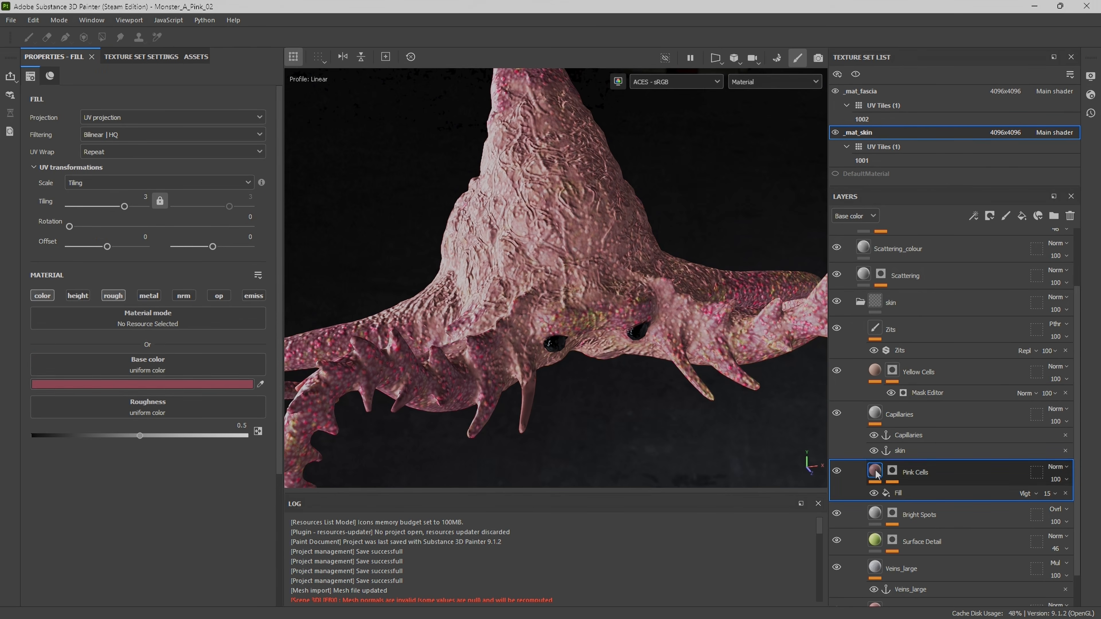
click(133, 384)
drag(190, 505, 184, 518)
key(f)
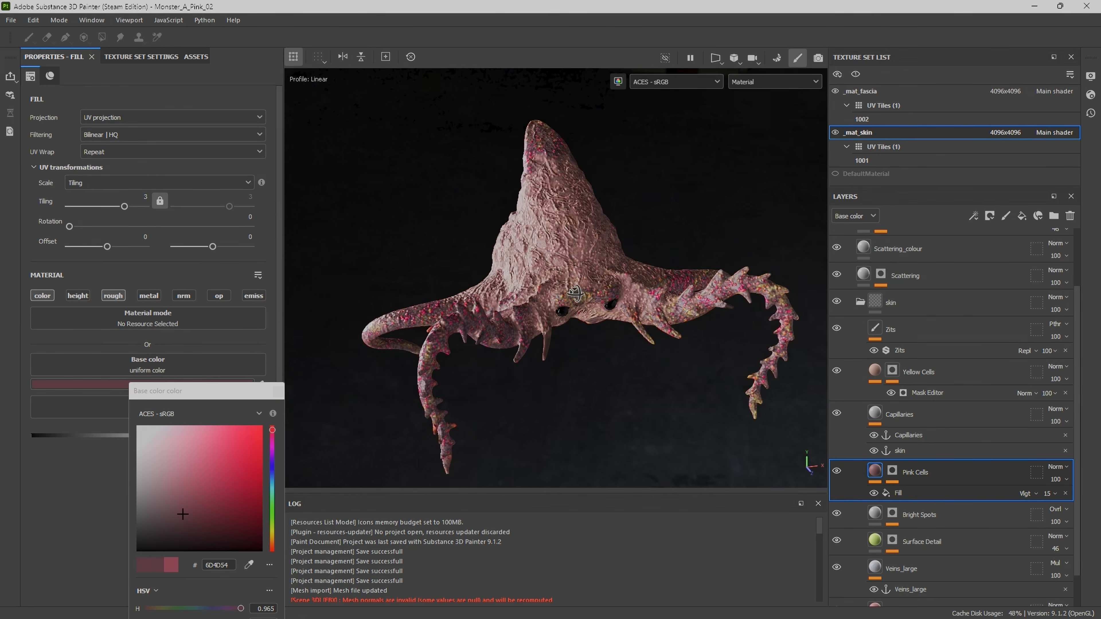
mouse_move(182, 514)
mouse_down()
mouse_move(176, 504)
mouse_move(177, 512)
mouse_up()
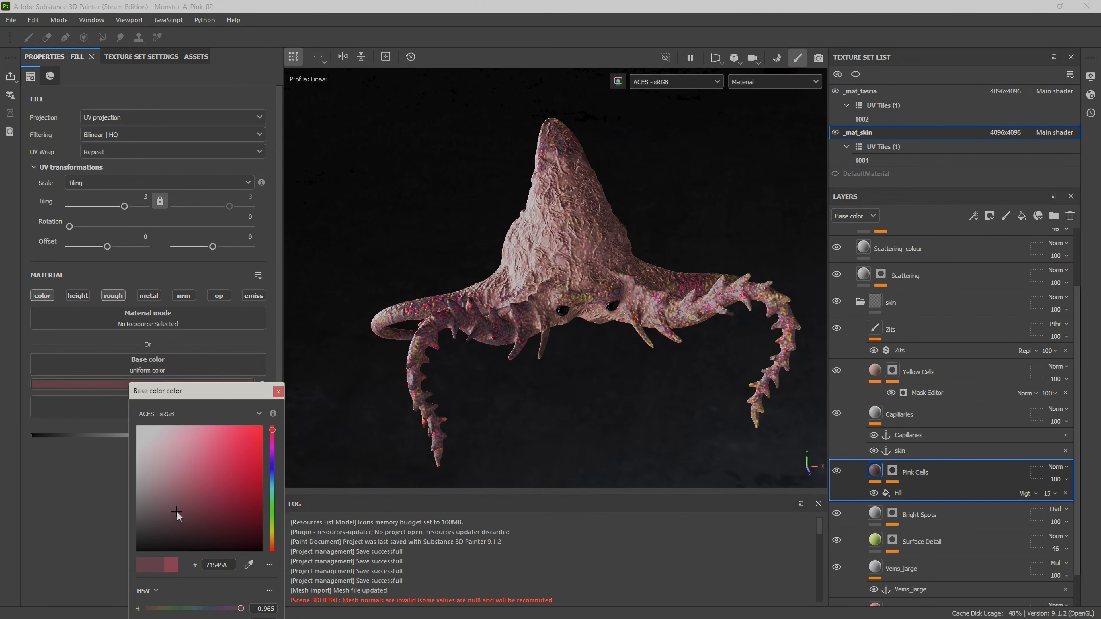
click(277, 391)
Change the Surface Detail layer's base color from green to the pale pinkish grey B49A93.
scroll(899, 440, down, 1)
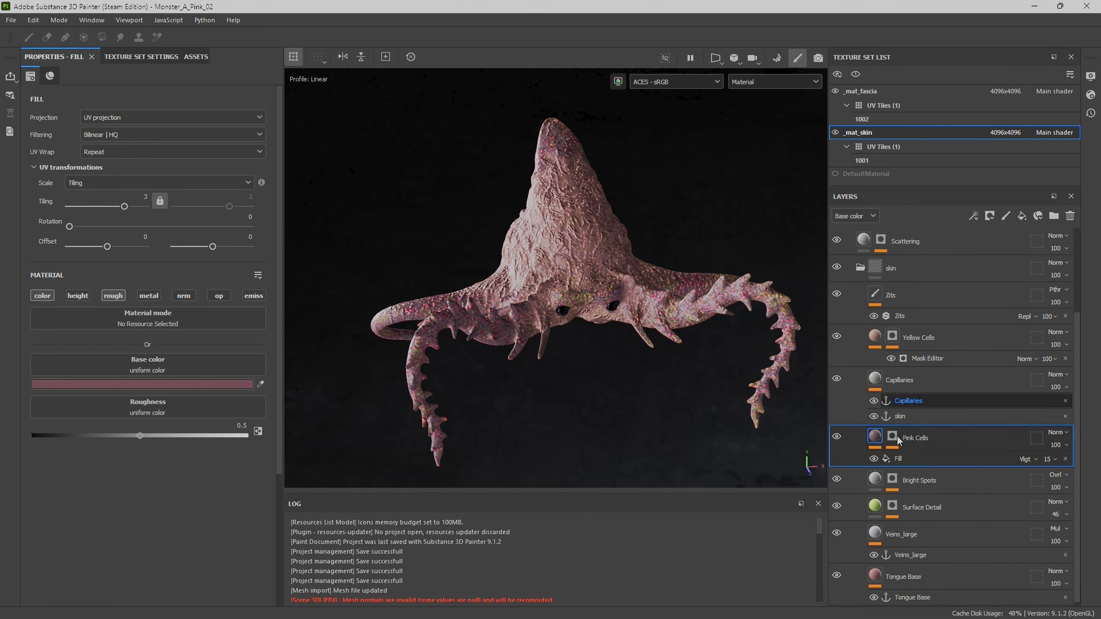
click(875, 500)
click(211, 384)
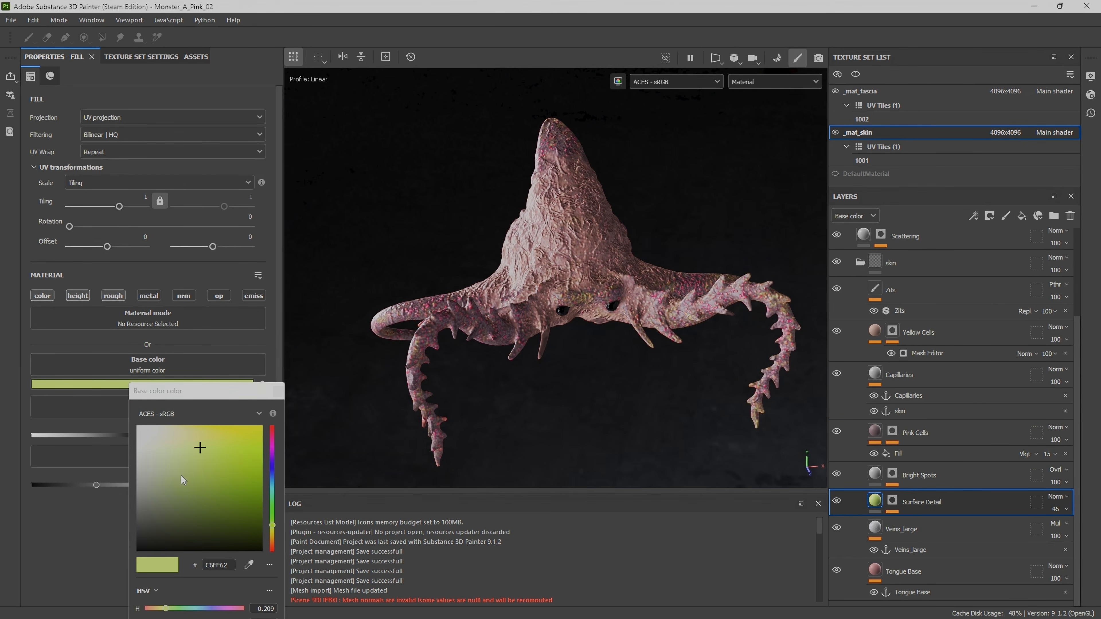
click(161, 479)
drag(276, 540, 275, 550)
drag(164, 501, 150, 467)
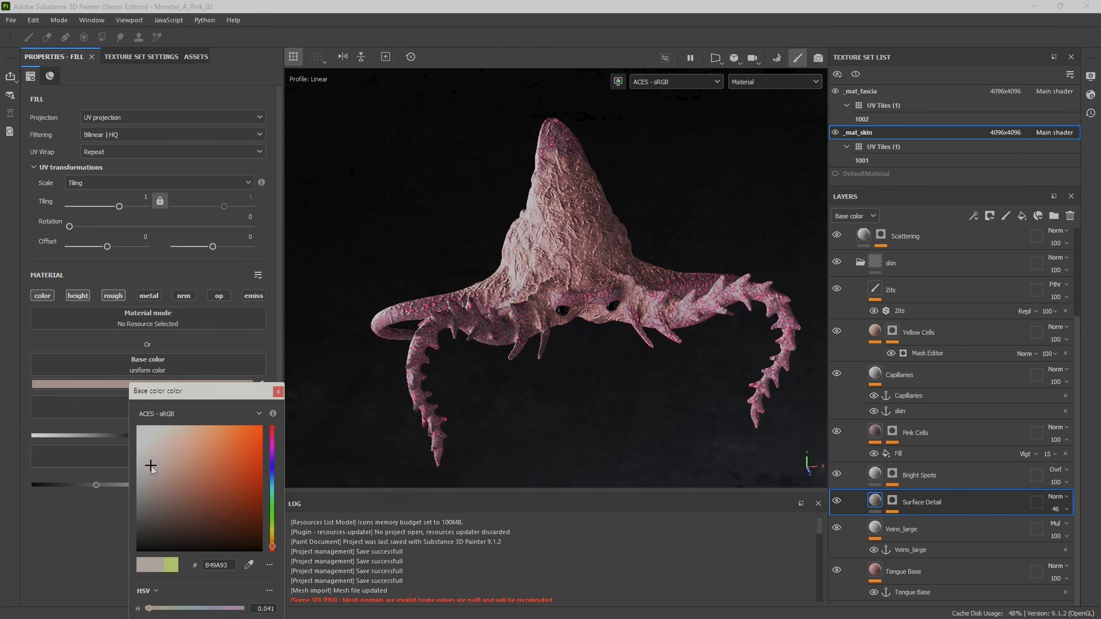
click(278, 392)
Randomize the seed of the Dirt 5 fill in the Bright Spots mask of the _mat_skin texture set.
click(874, 475)
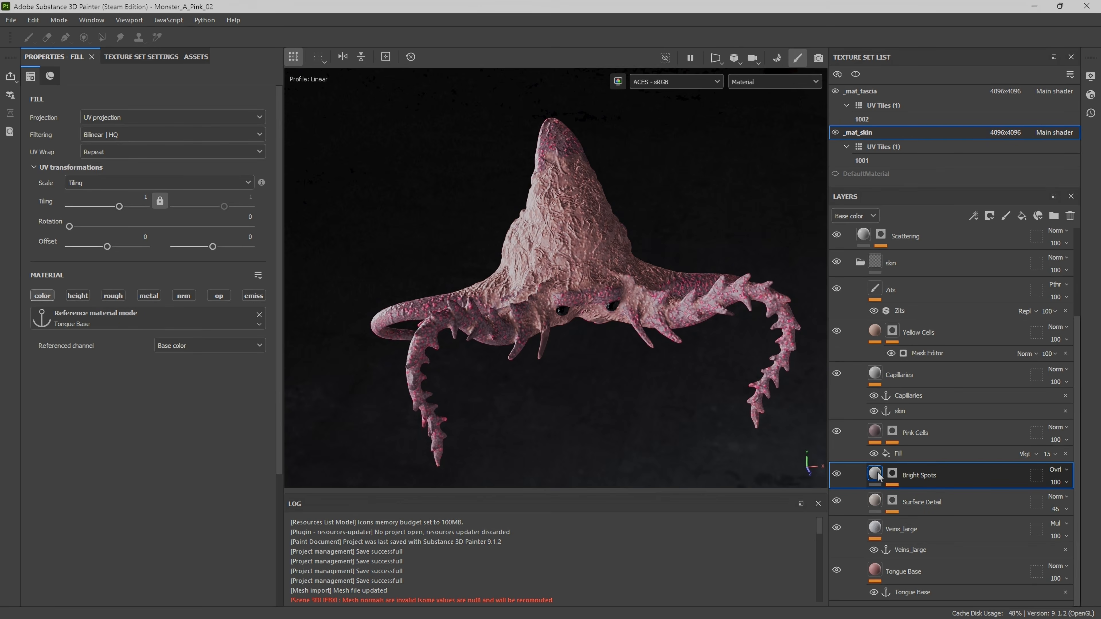
click(892, 474)
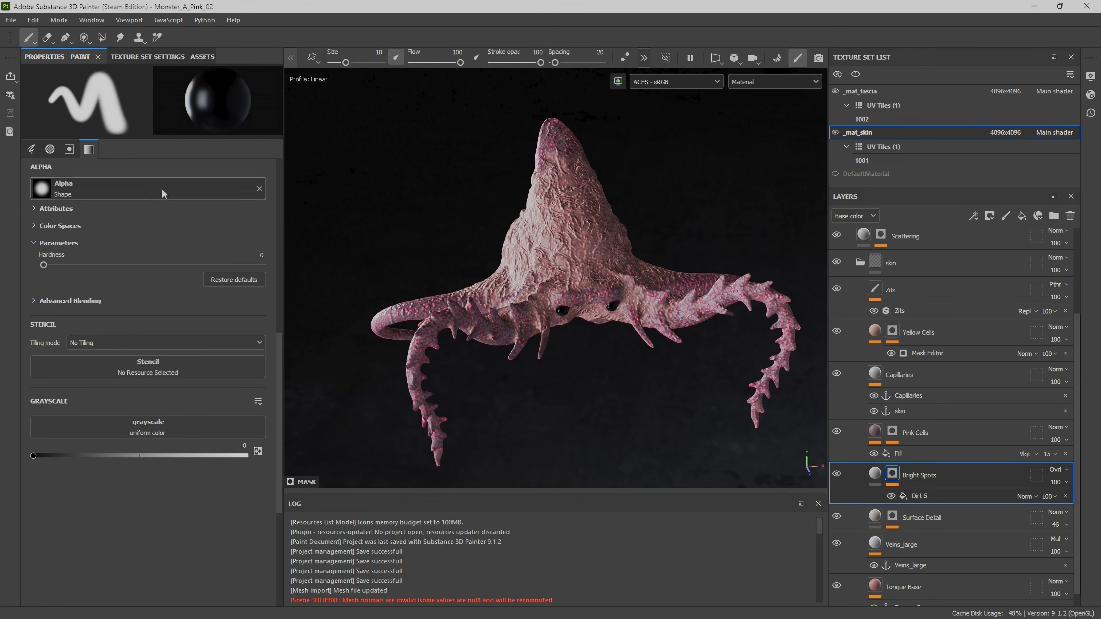
click(910, 497)
click(200, 381)
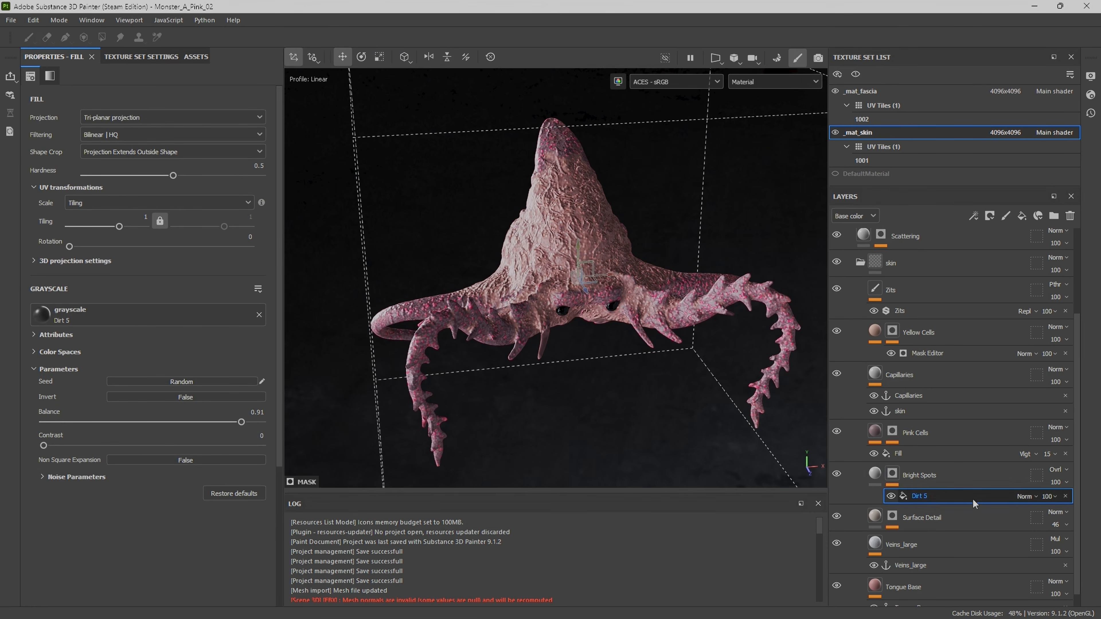
Adjust the Surface Detail layer's base color to the more saturated tan B38F85.
click(884, 521)
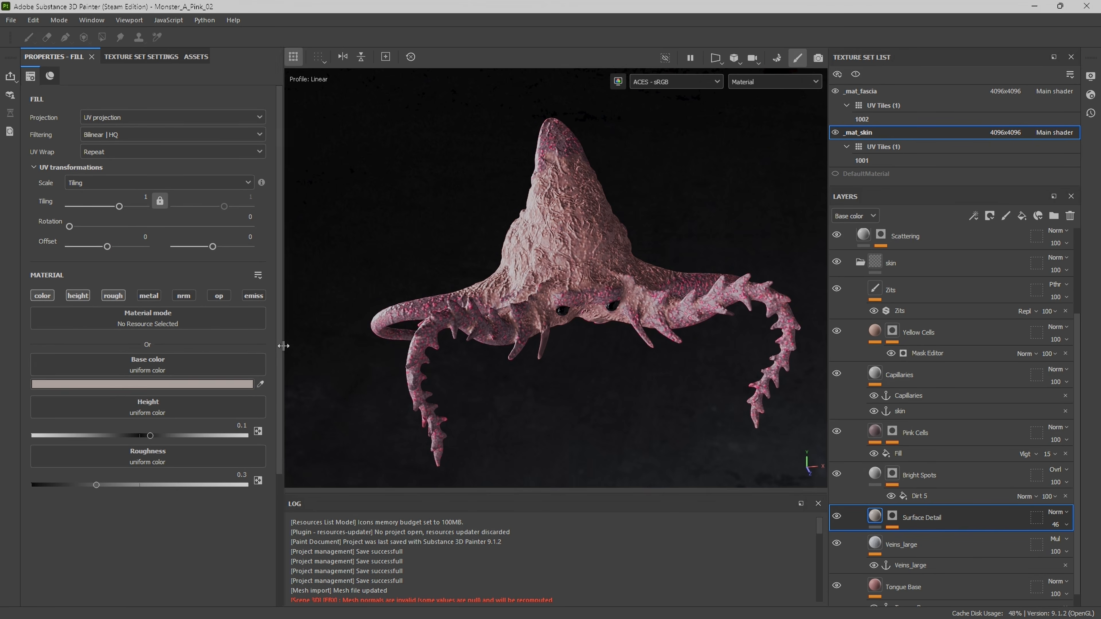
click(193, 385)
mouse_move(181, 468)
mouse_down()
mouse_move(185, 495)
mouse_move(170, 475)
mouse_up()
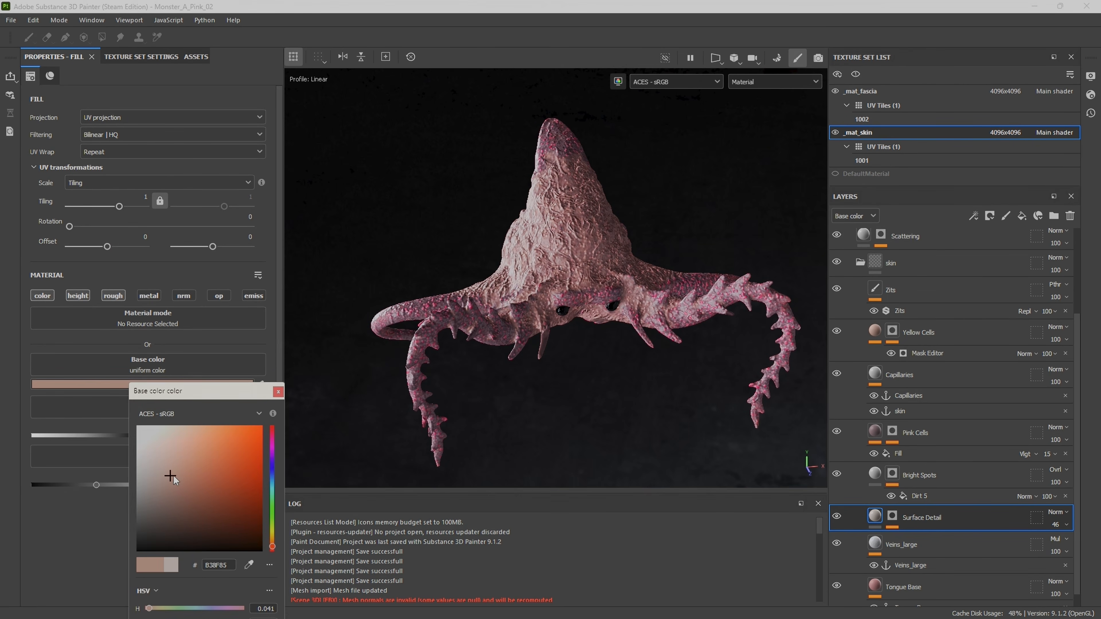
click(278, 392)
Randomize the seed of the Cells 1 fill in the Surface Detail layer's mask twice.
click(892, 516)
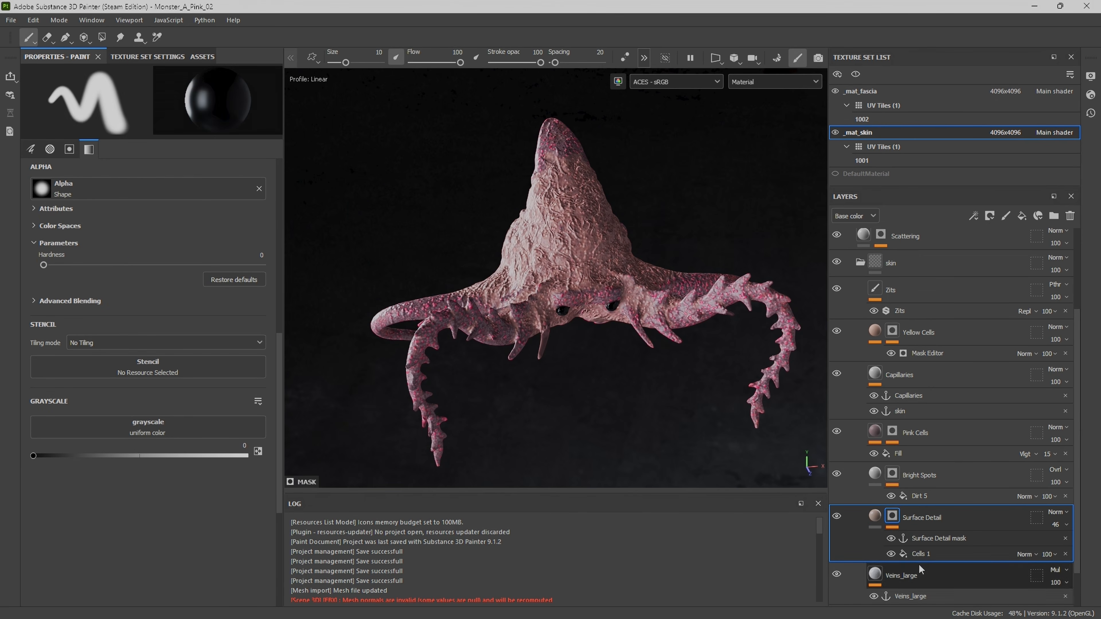
click(899, 554)
click(204, 383)
click(204, 383)
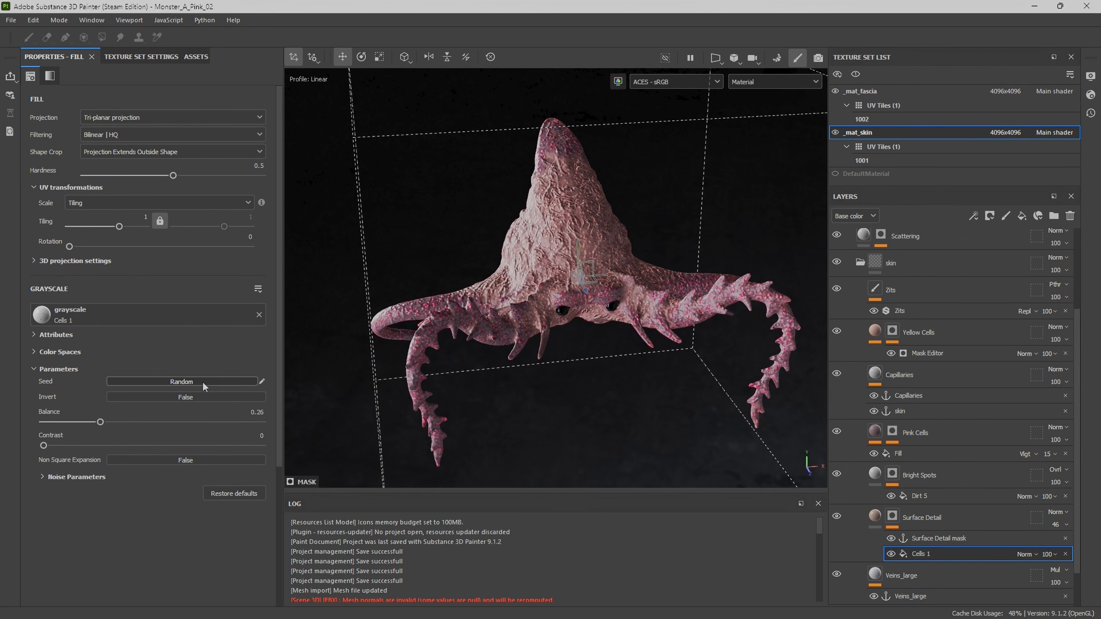
Randomize the seed of the Veins material on the _mat_skin texture set's Veins_large layer.
click(931, 538)
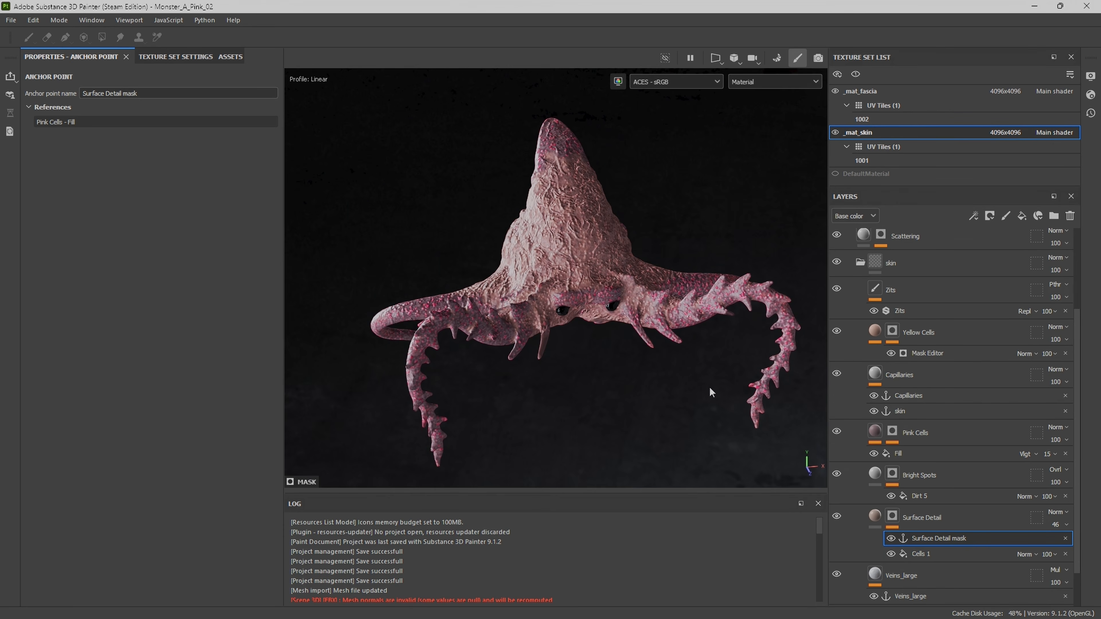
click(924, 577)
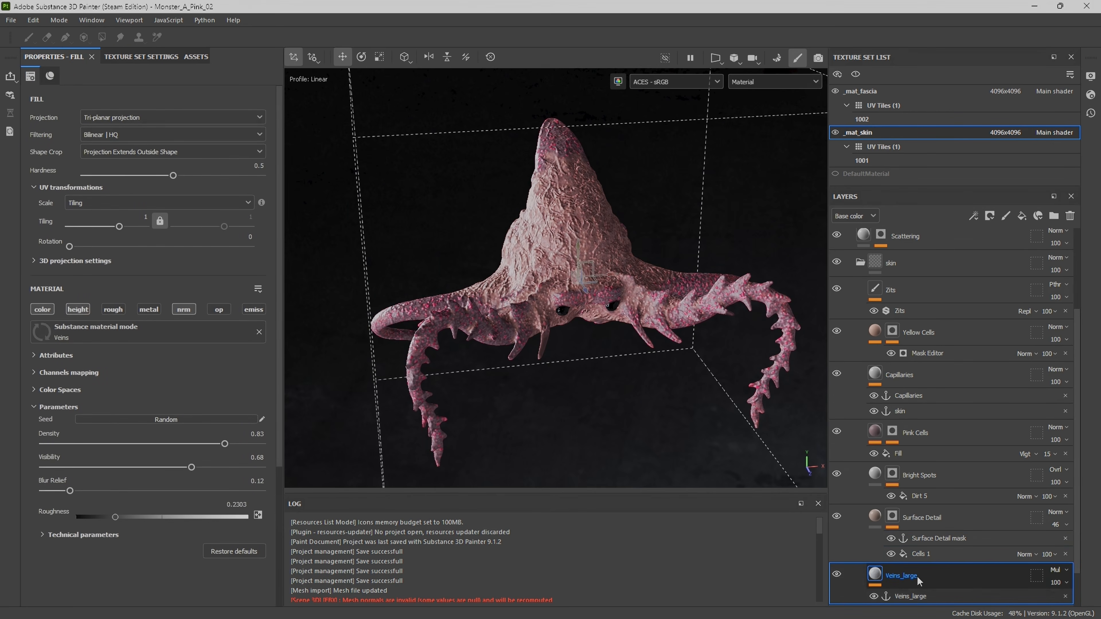
click(913, 597)
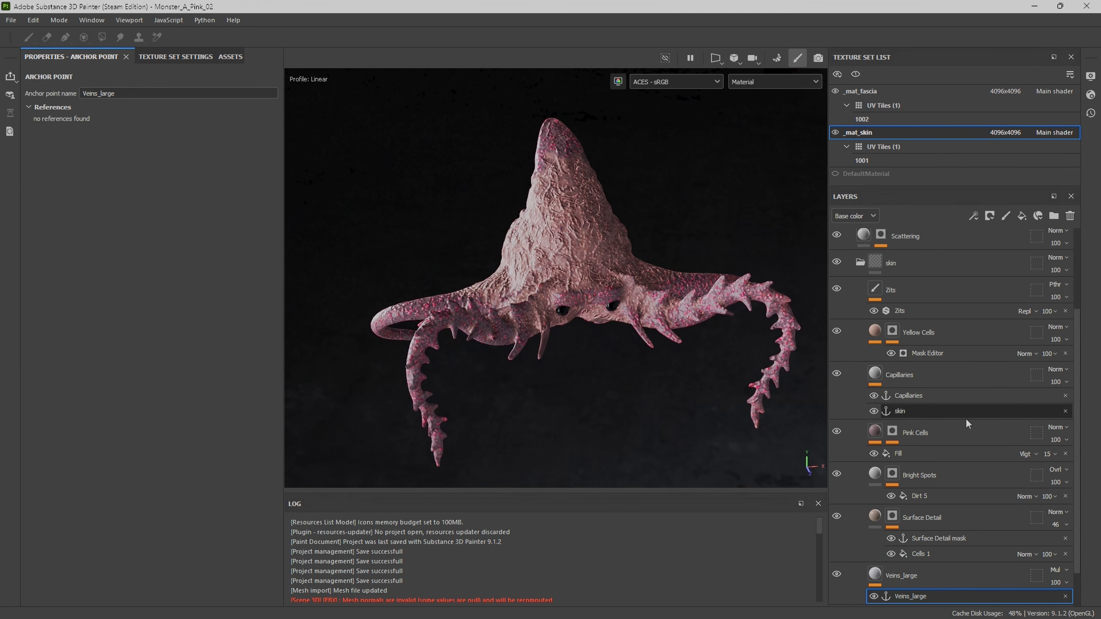
click(913, 572)
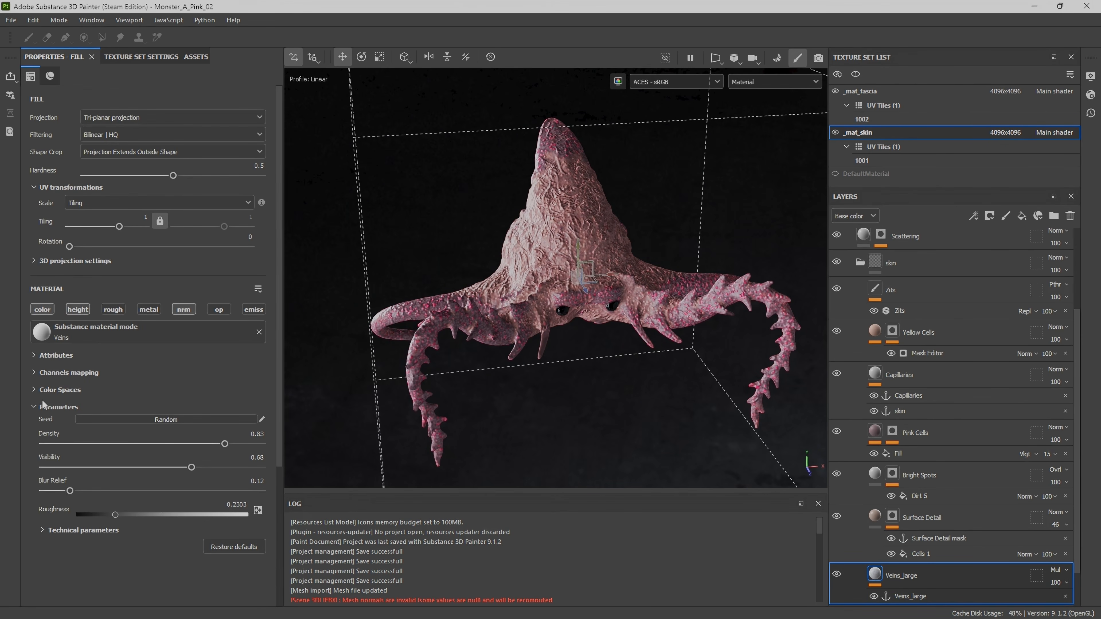
click(152, 419)
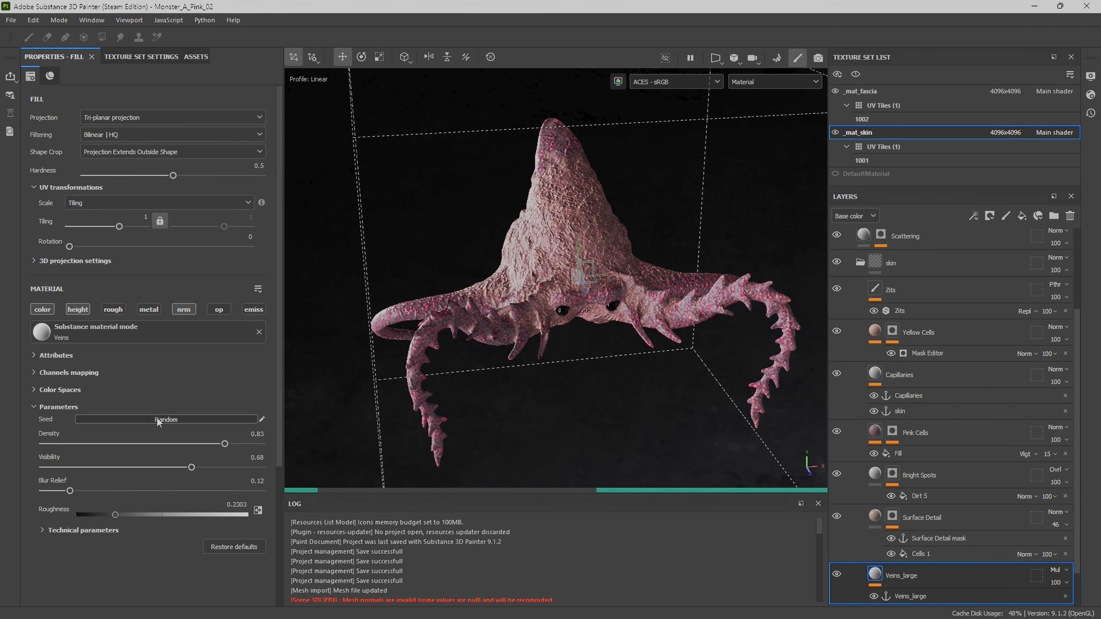
Inspect the whole monster and toggle layer visibility to judge the Pink Cells and Surface Detail contributions.
alt+drag(443, 145, 556, 210)
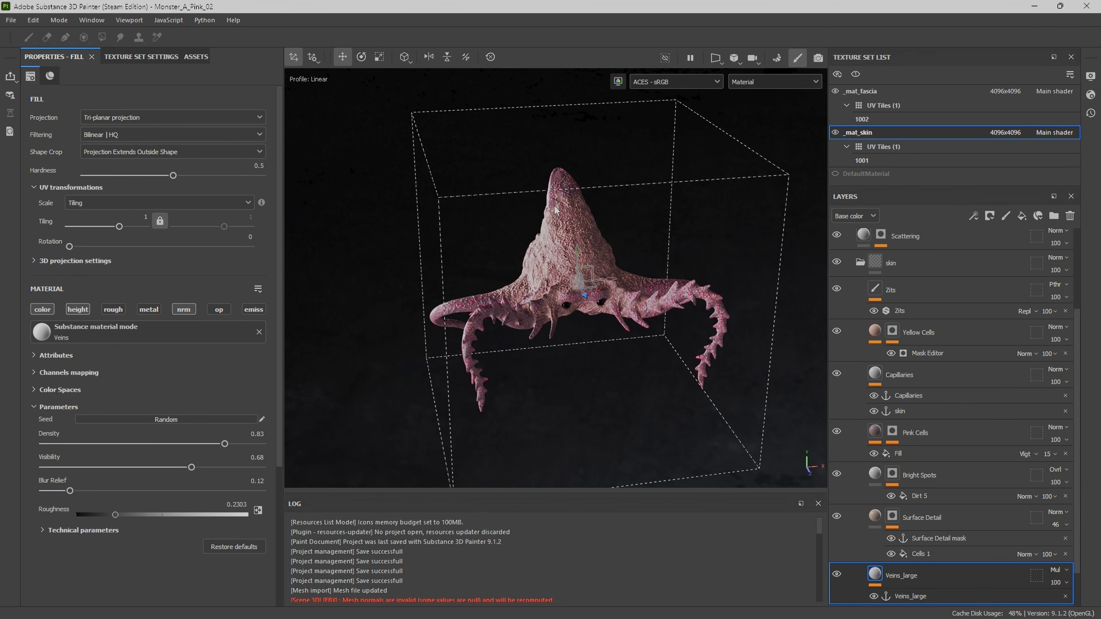
mouse_move(657, 281)
alt+mouse_down()
mouse_move(636, 213)
mouse_move(582, 280)
mouse_move(675, 275)
alt+mouse_up()
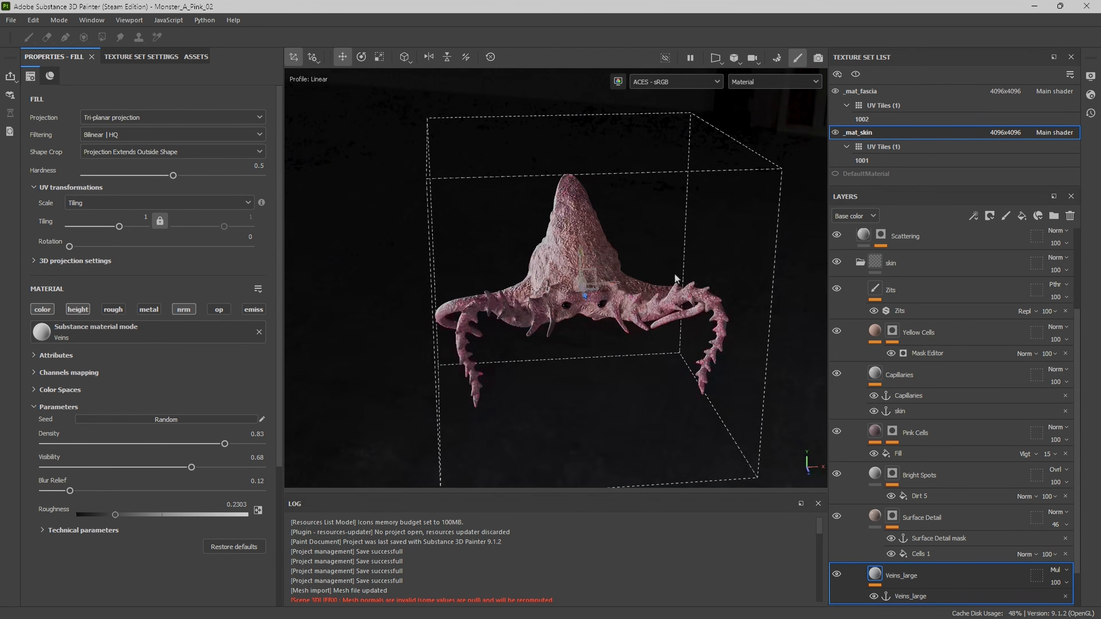
scroll(869, 333, down, 1)
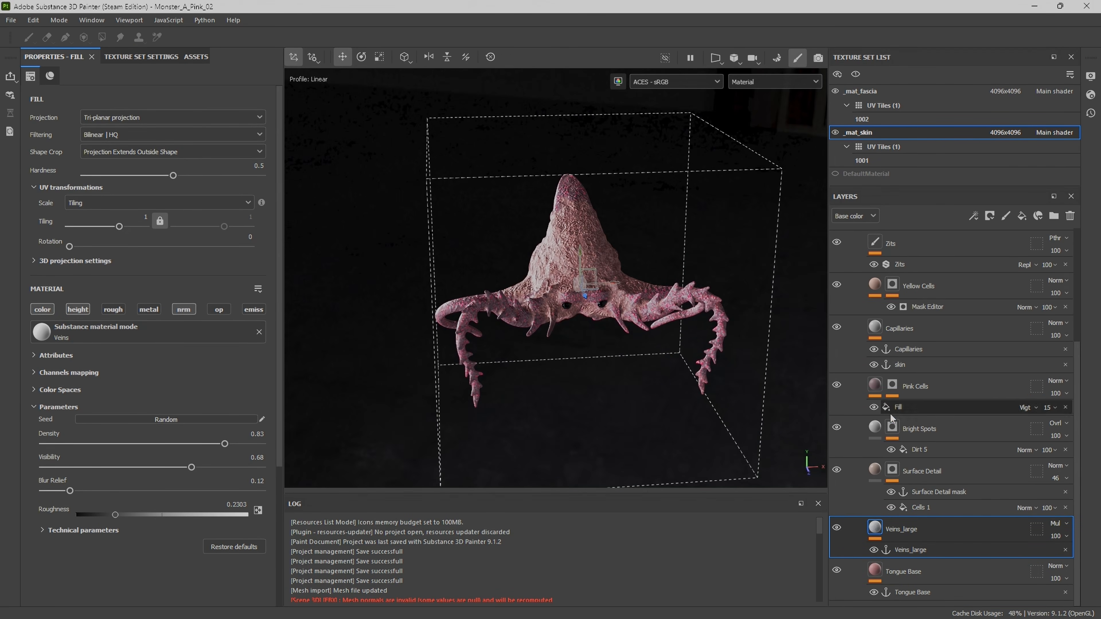
click(875, 385)
click(837, 386)
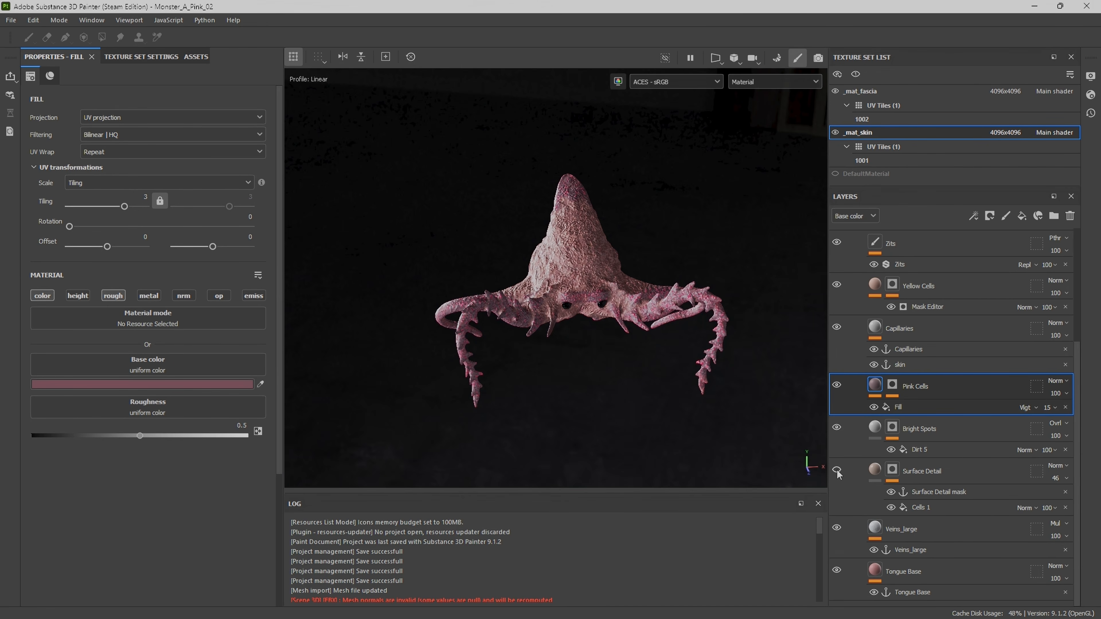
Save the project with the revised skin and fascia layers and view the monster from the front.
click(11, 20)
click(45, 108)
alt+drag(606, 278, 633, 265)
Export both texture sets as 16-bit float exr files with the __PBR Metallic Roughness_Houdini__ output template.
click(10, 20)
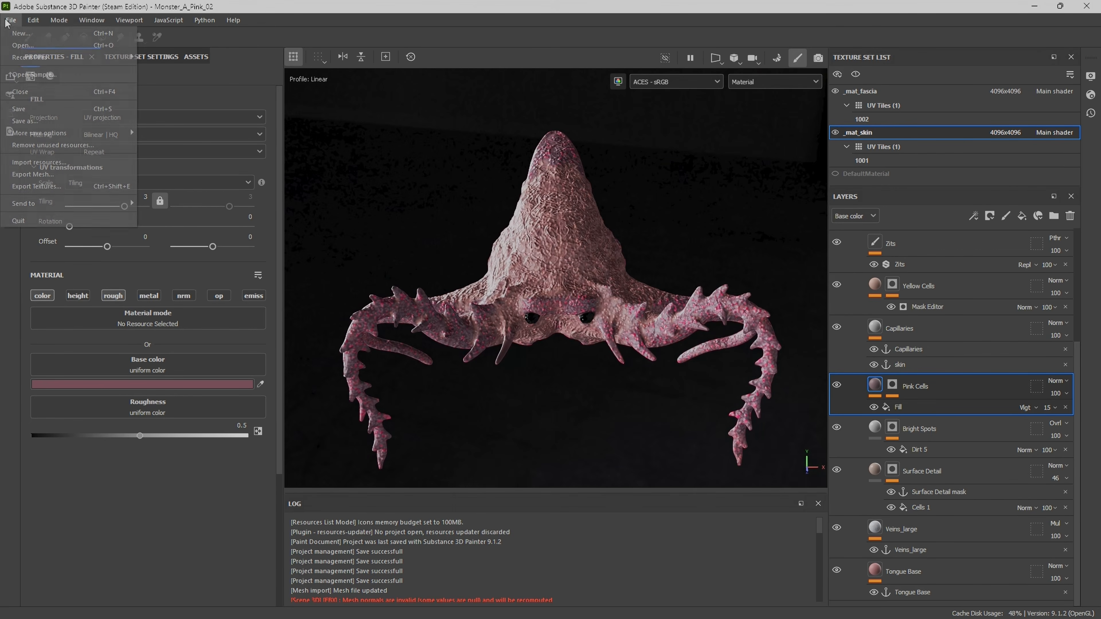
click(61, 185)
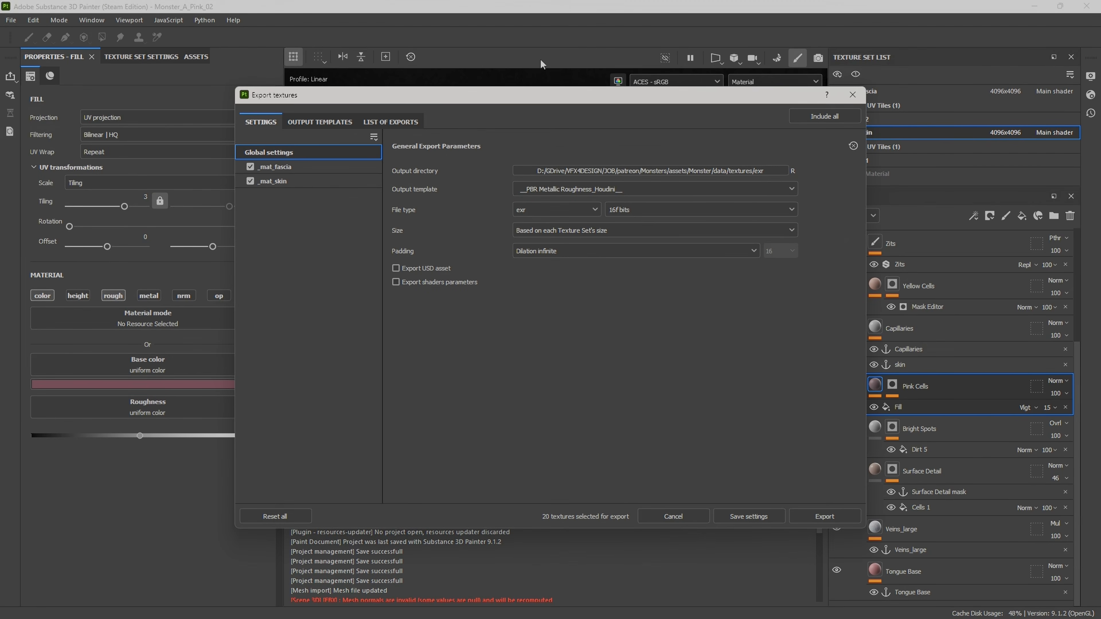
click(837, 517)
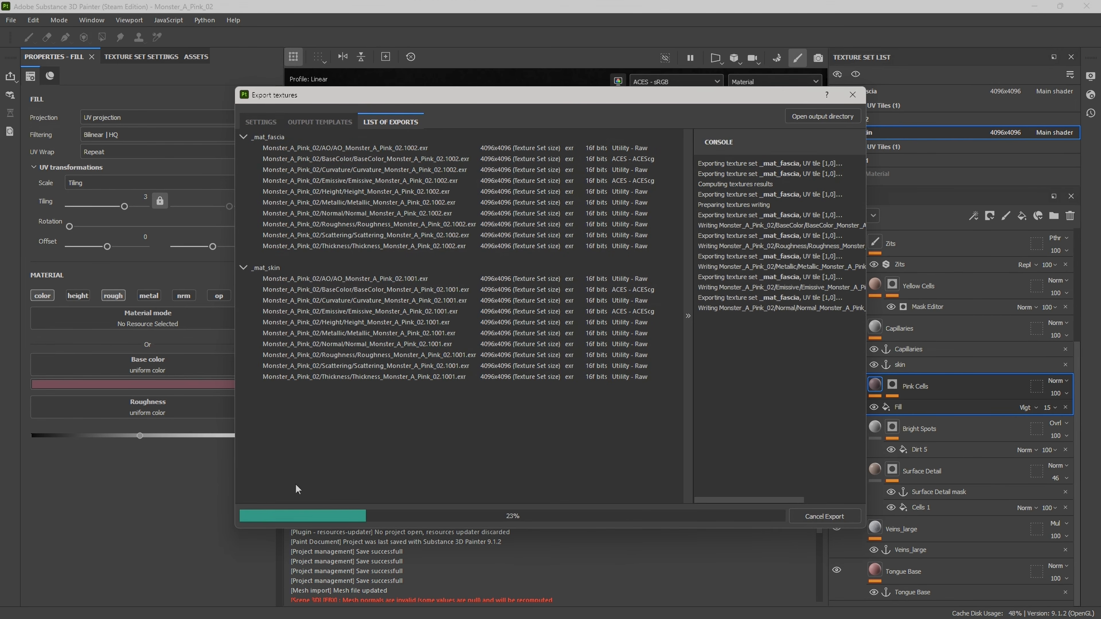
Check the Monster_A_Pink_02 folder inside the exr output folder in File Explorer, and close the export window.
mouse_move(111, 608)
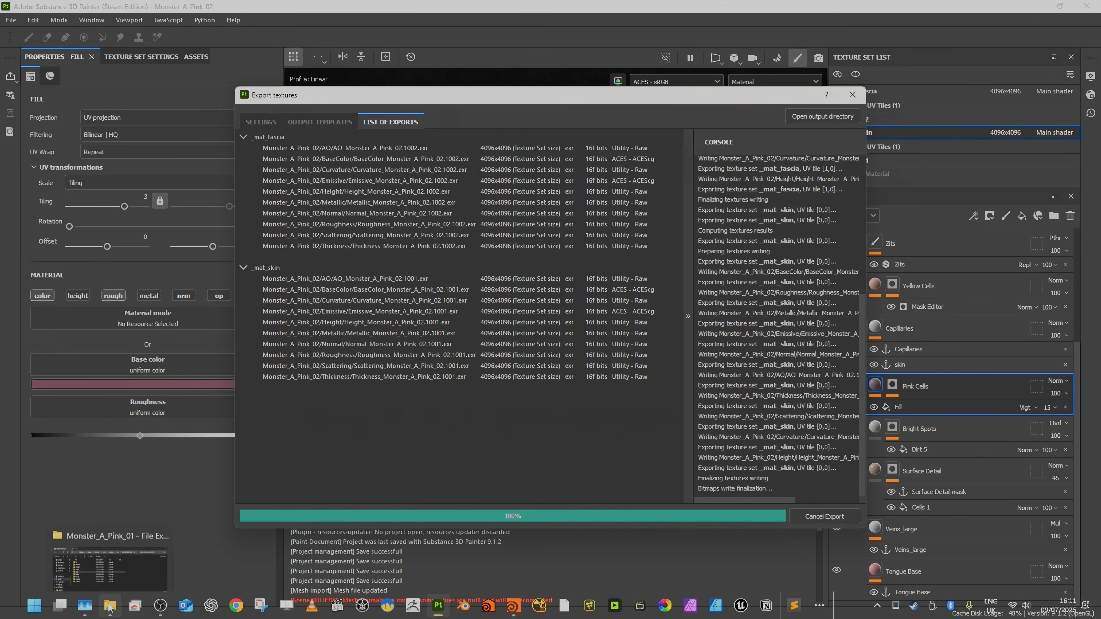
click(111, 571)
click(260, 153)
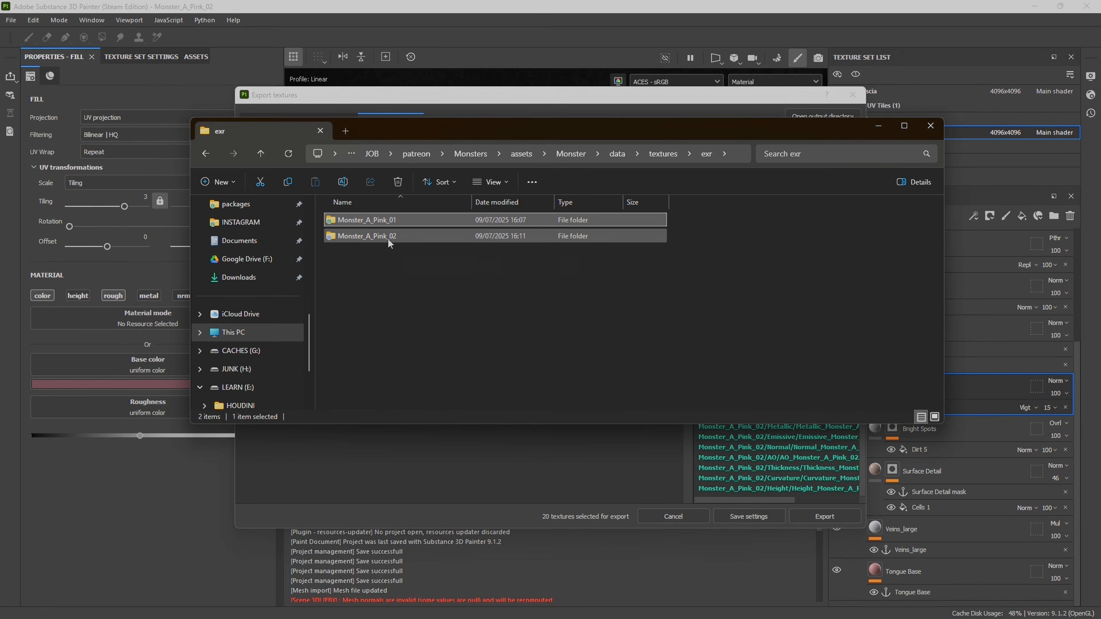
click(286, 10)
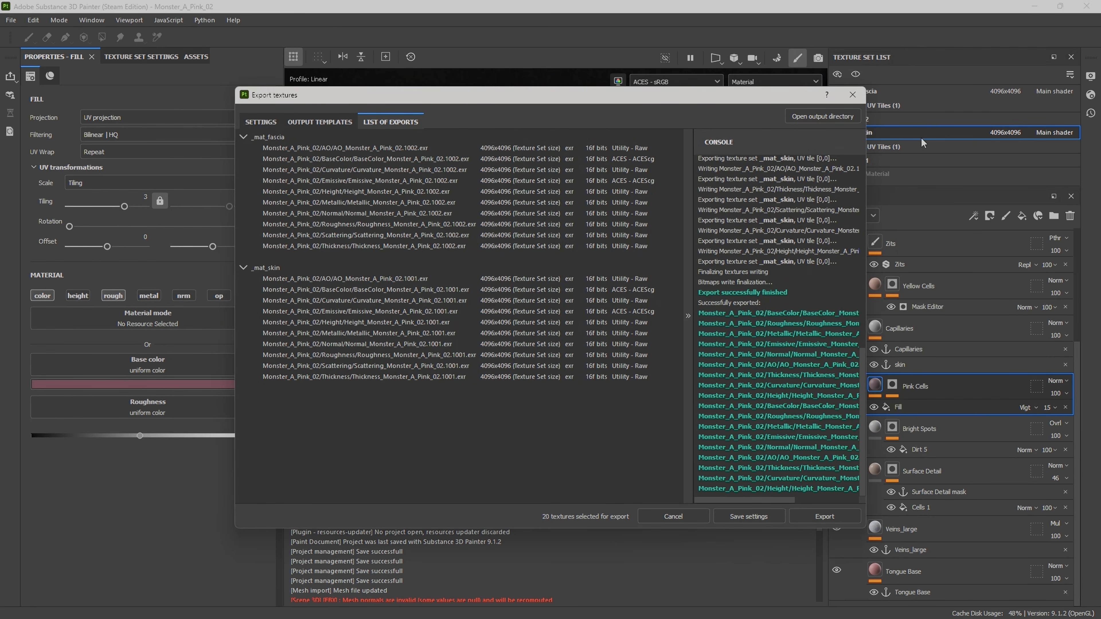
click(852, 94)
Save the project as Monster_A_Pink_03.spp, replacing the existing file.
click(10, 20)
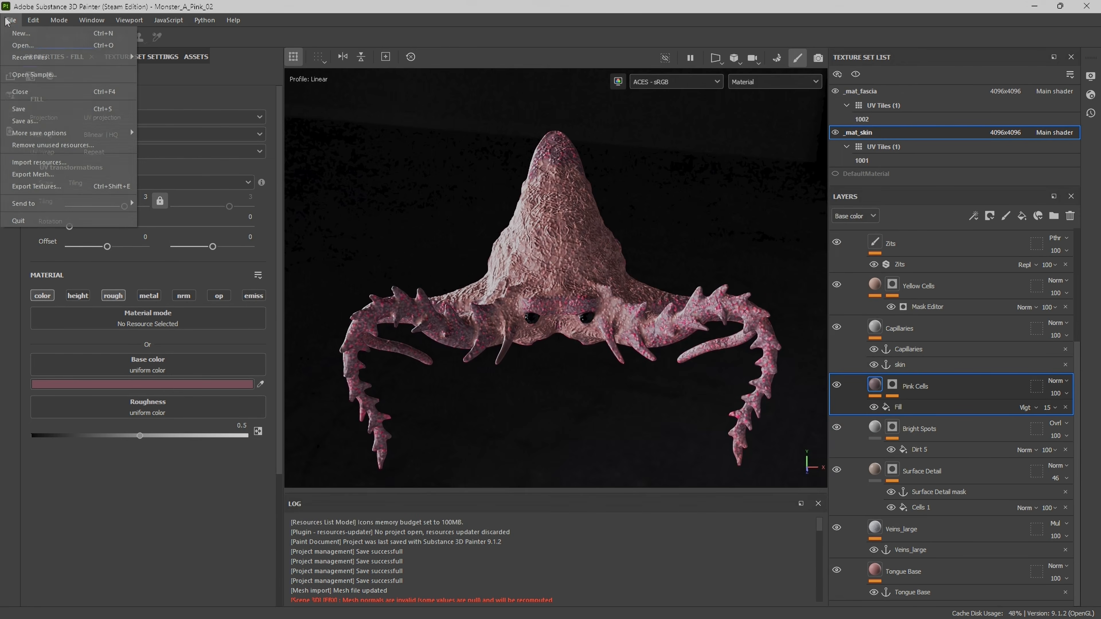
click(43, 121)
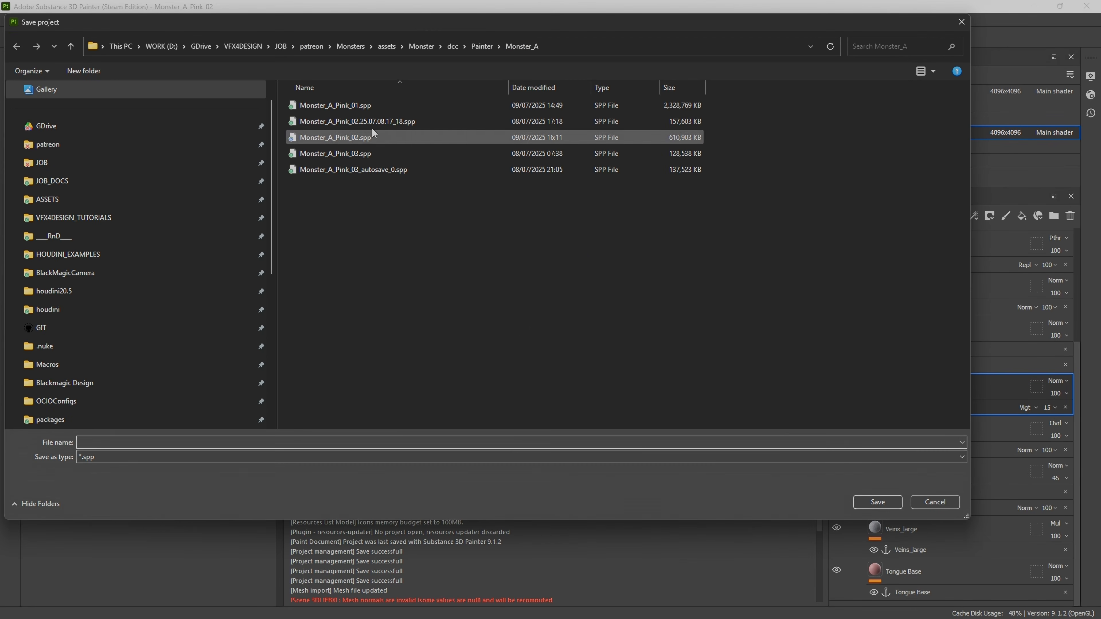
click(388, 159)
click(893, 508)
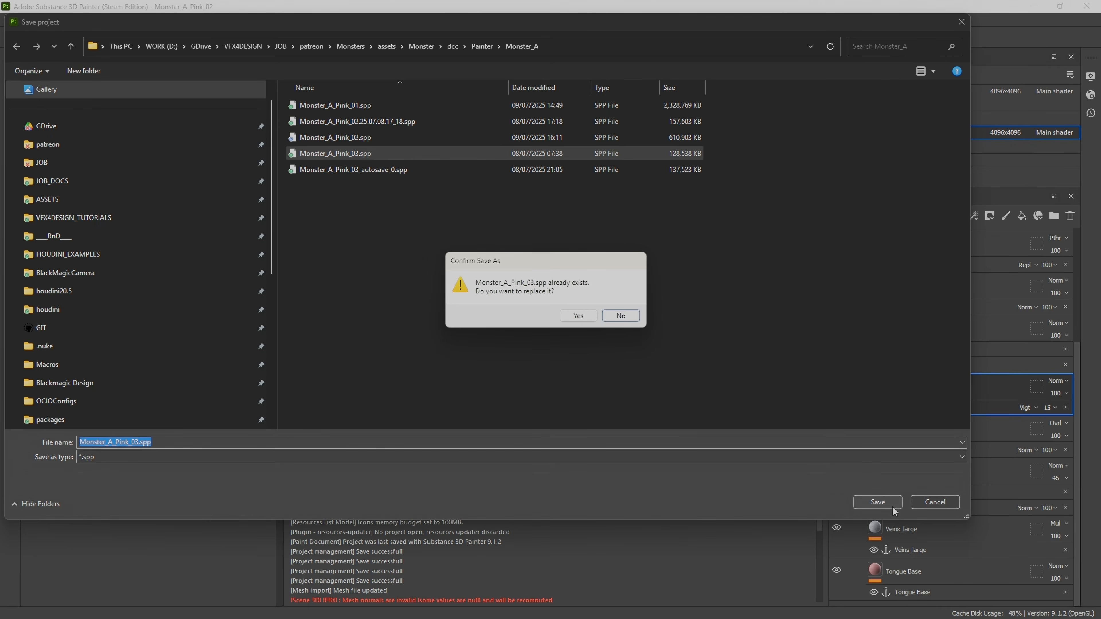
click(578, 316)
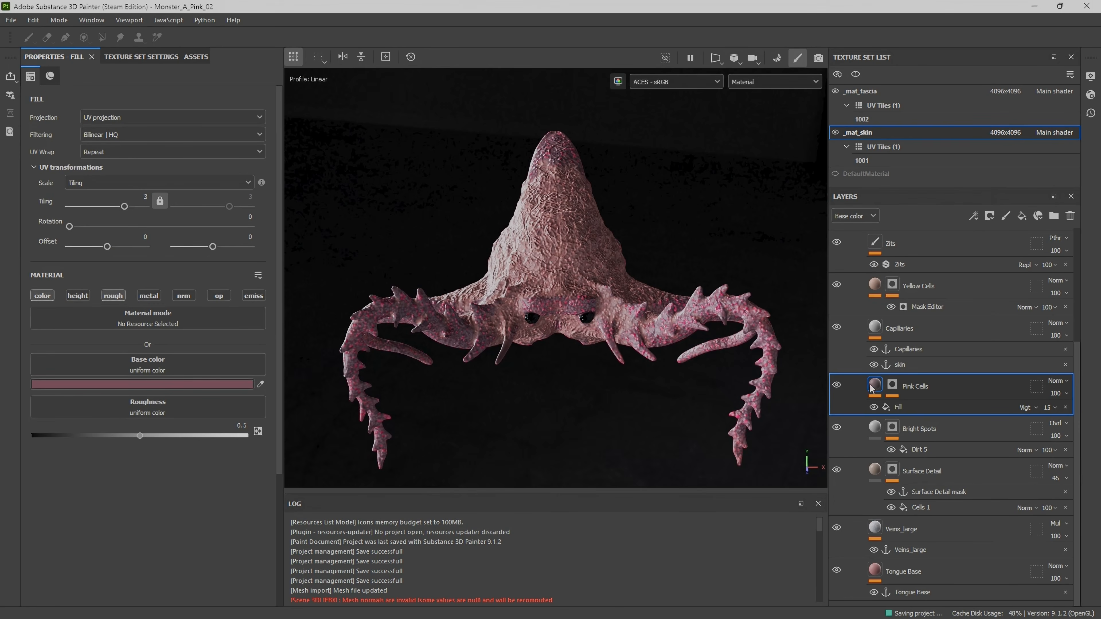
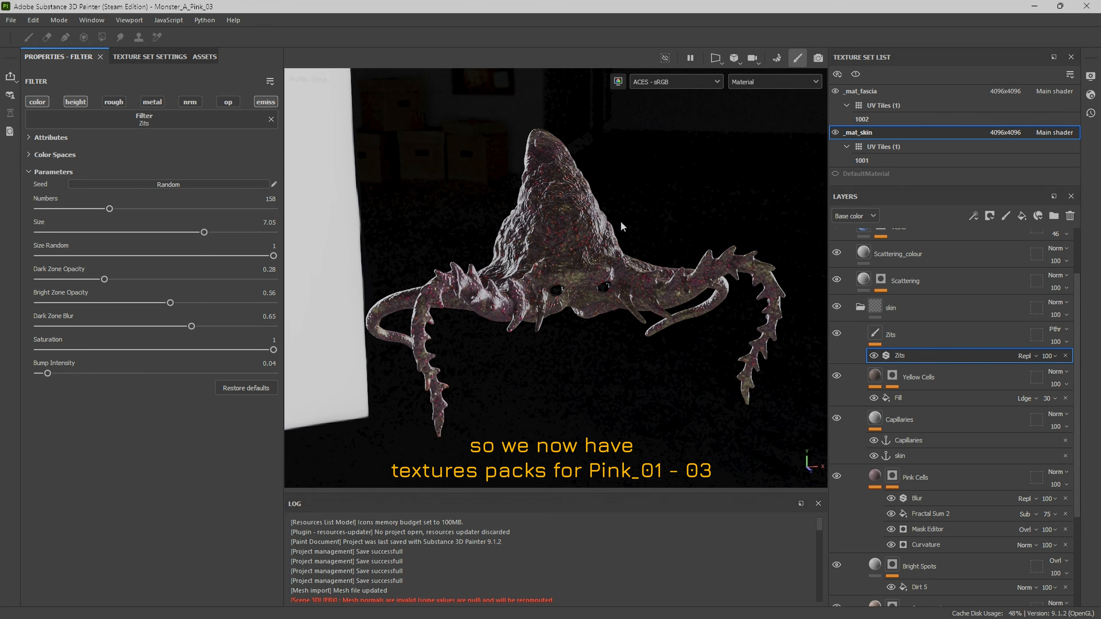
View the monster from the front and above, and isolate the _mat_fascia texture set in the viewport.
mouse_move(620, 220)
shift+right_down()
mouse_move(556, 213)
mouse_move(636, 216)
mouse_move(615, 217)
shift+right_up()
alt+drag(615, 217, 568, 247)
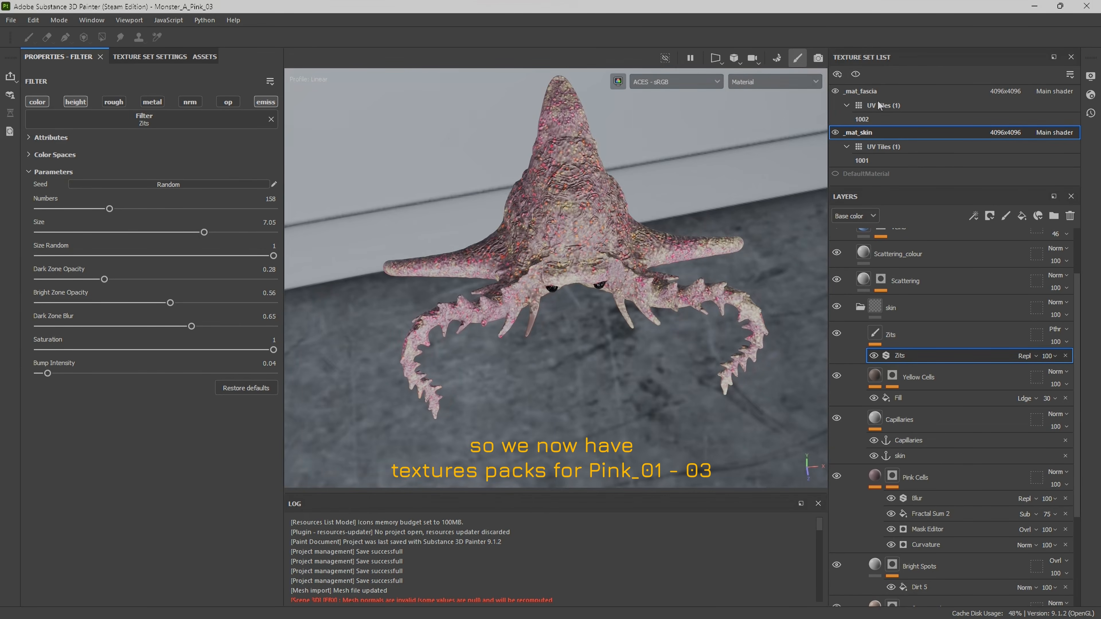
click(874, 92)
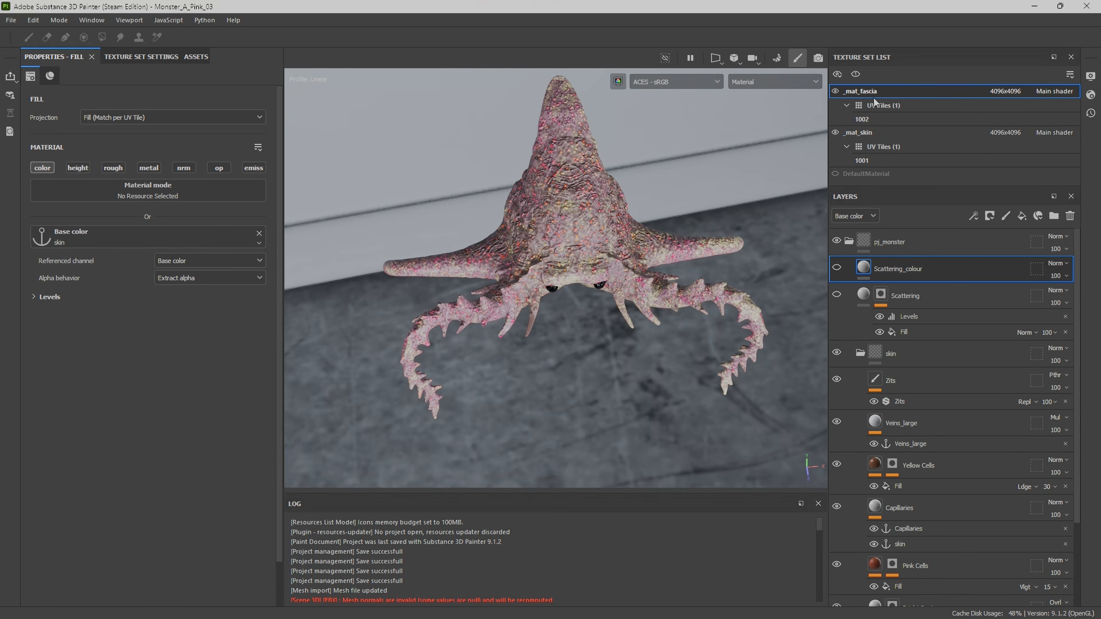
click(876, 133)
click(855, 74)
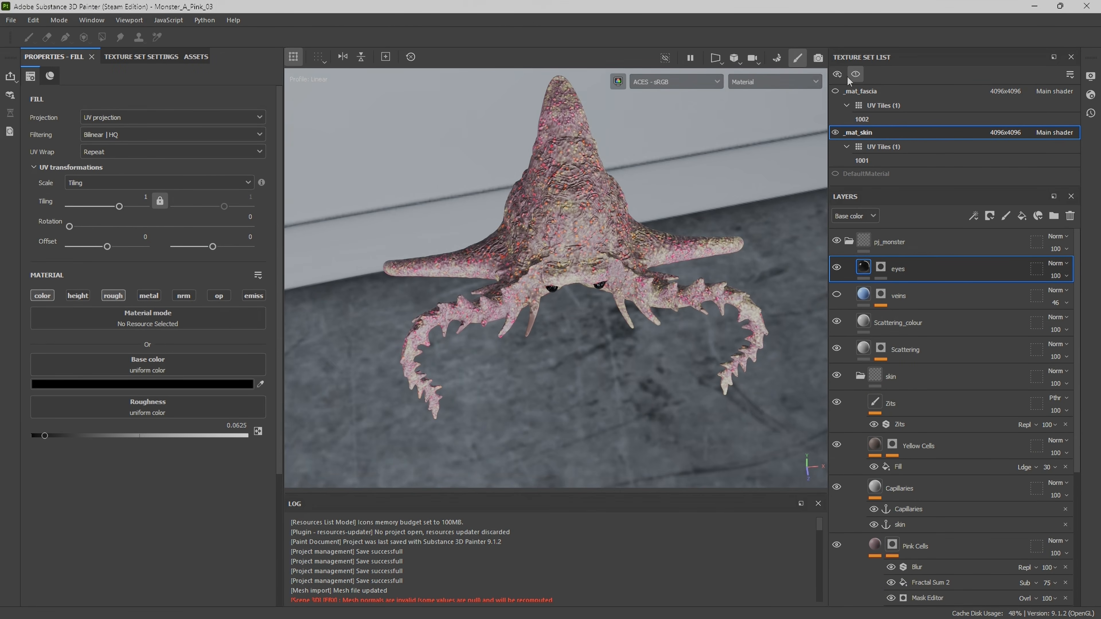
click(856, 91)
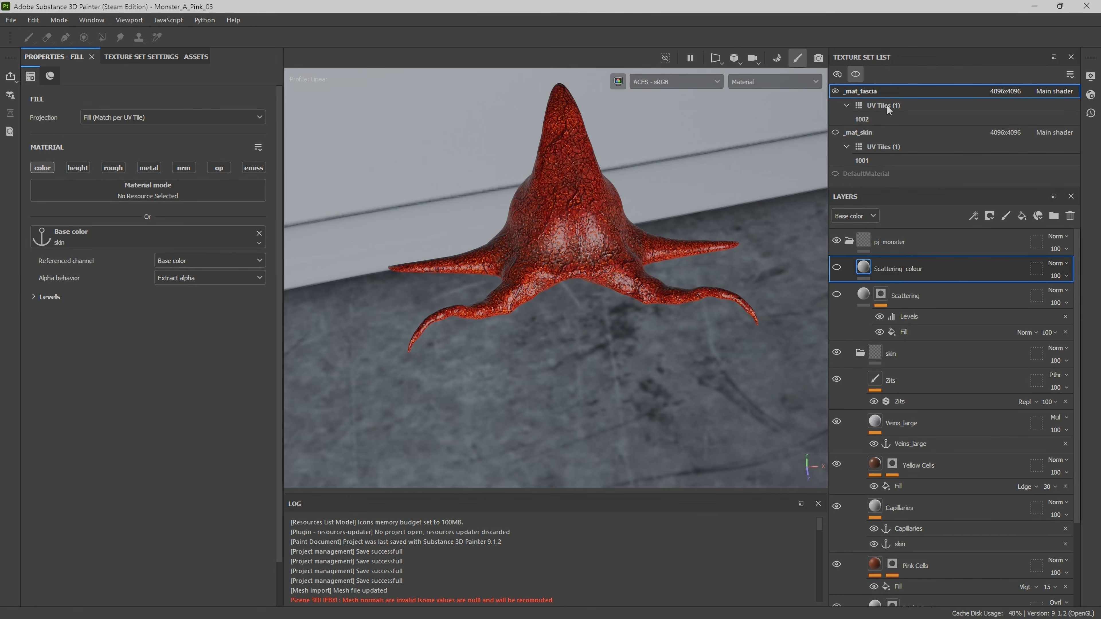
Randomize the Zits filter's seed on the _mat_fascia texture set and open the Veins_large layer's material settings.
click(902, 403)
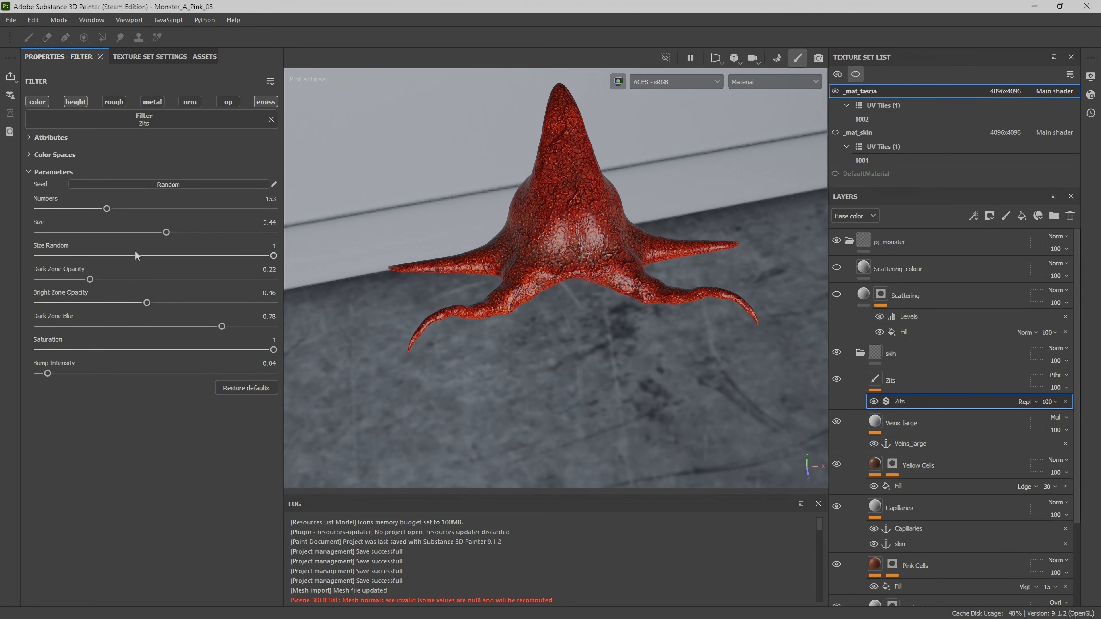
click(169, 182)
scroll(850, 369, down, 2)
click(915, 354)
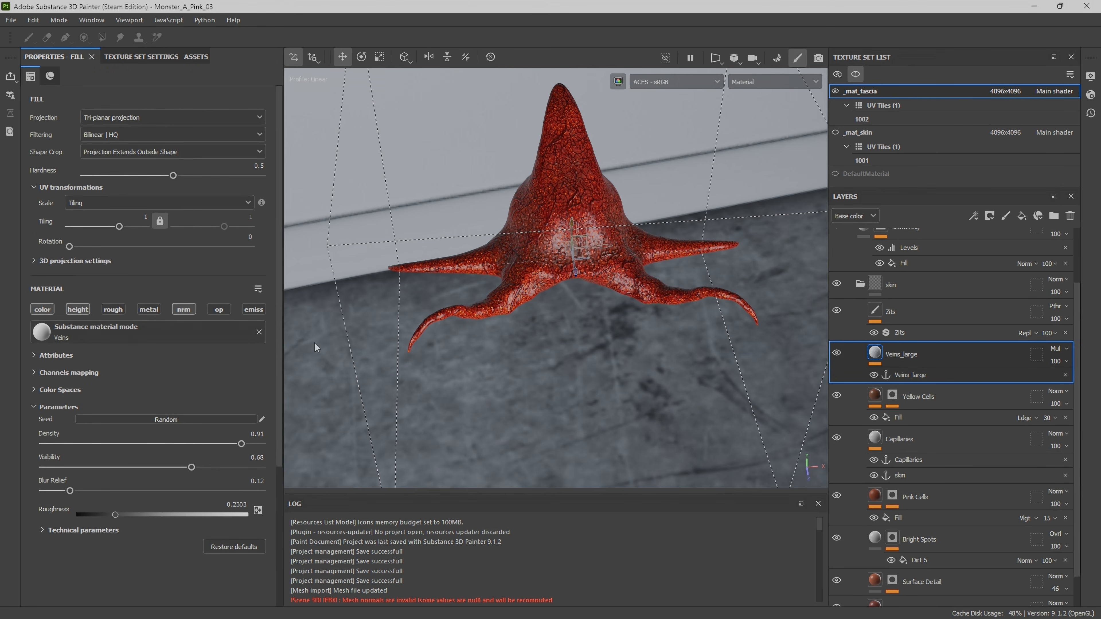
click(932, 375)
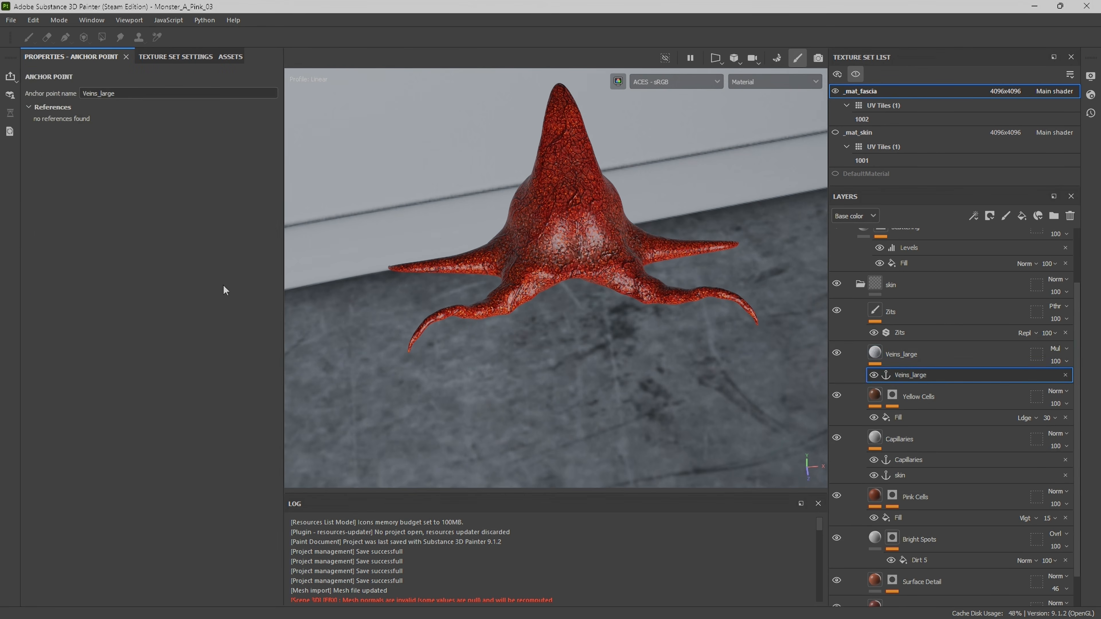
click(900, 353)
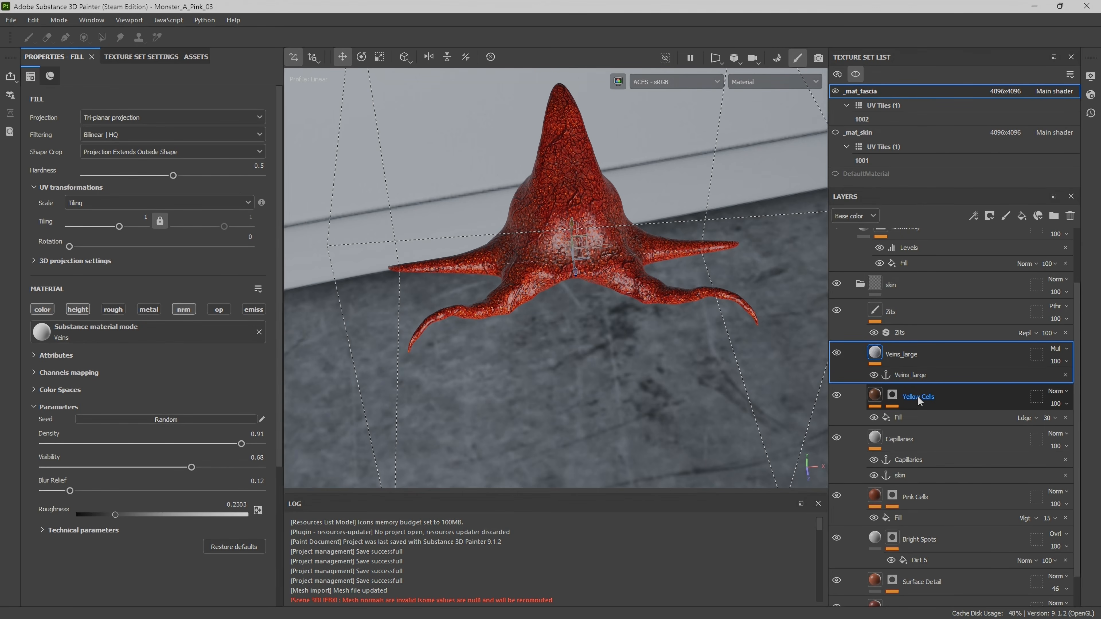
Randomize the seed of the Veins material on the Capillaries layer of _mat_fascia.
click(928, 399)
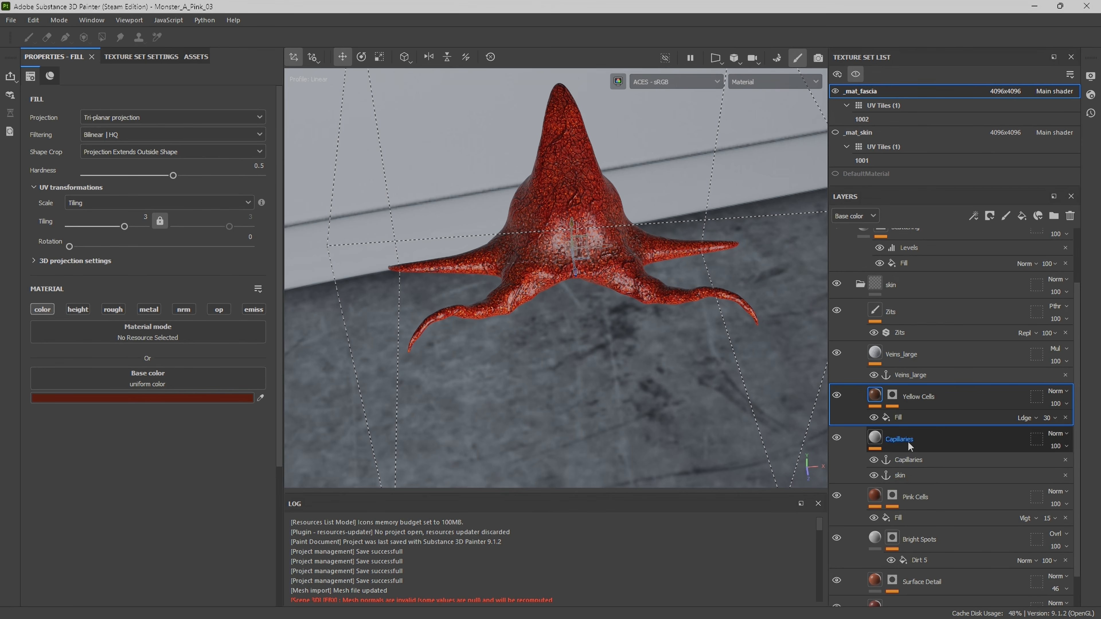
click(913, 472)
click(909, 458)
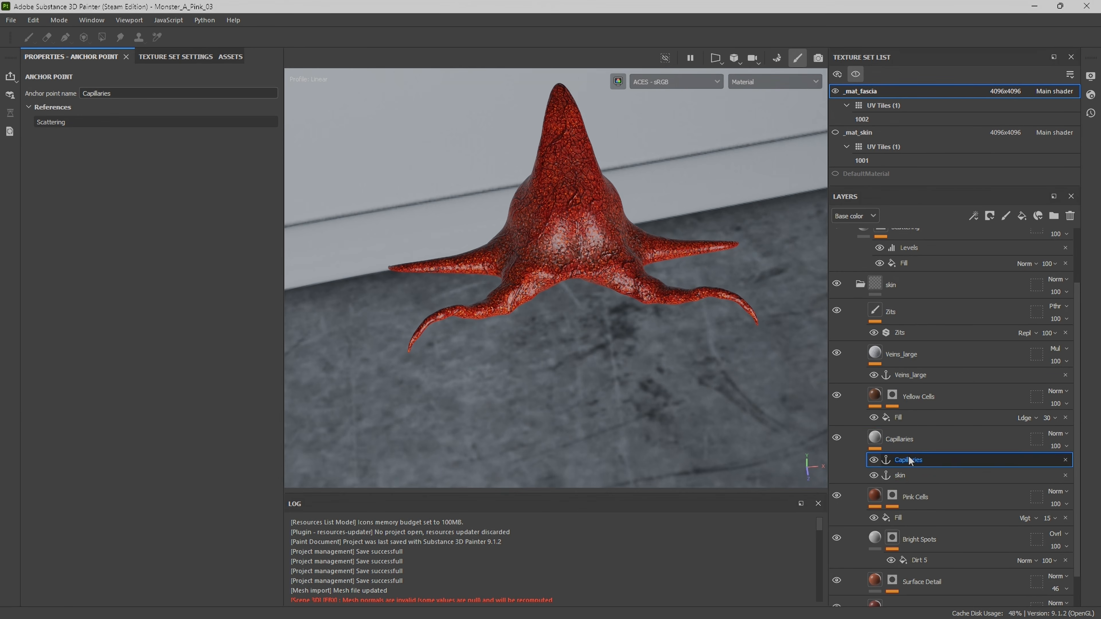
click(901, 440)
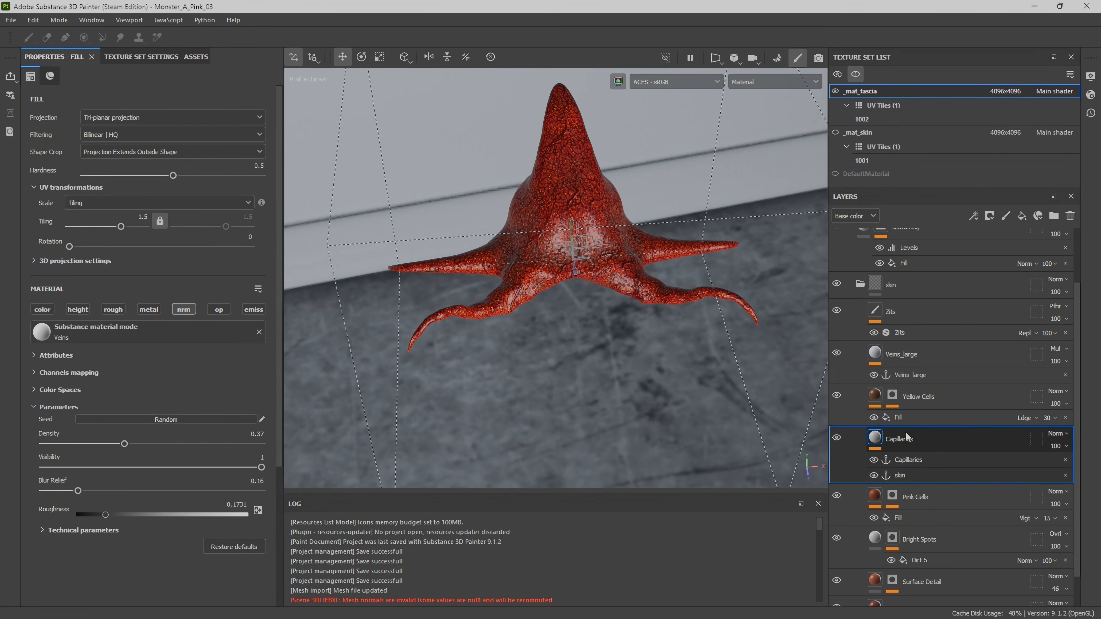
click(155, 419)
Randomize the seed of the Fractal Sum 2 fill in the Pink Cells layer's mask, and save the project.
scroll(882, 466, down, 1)
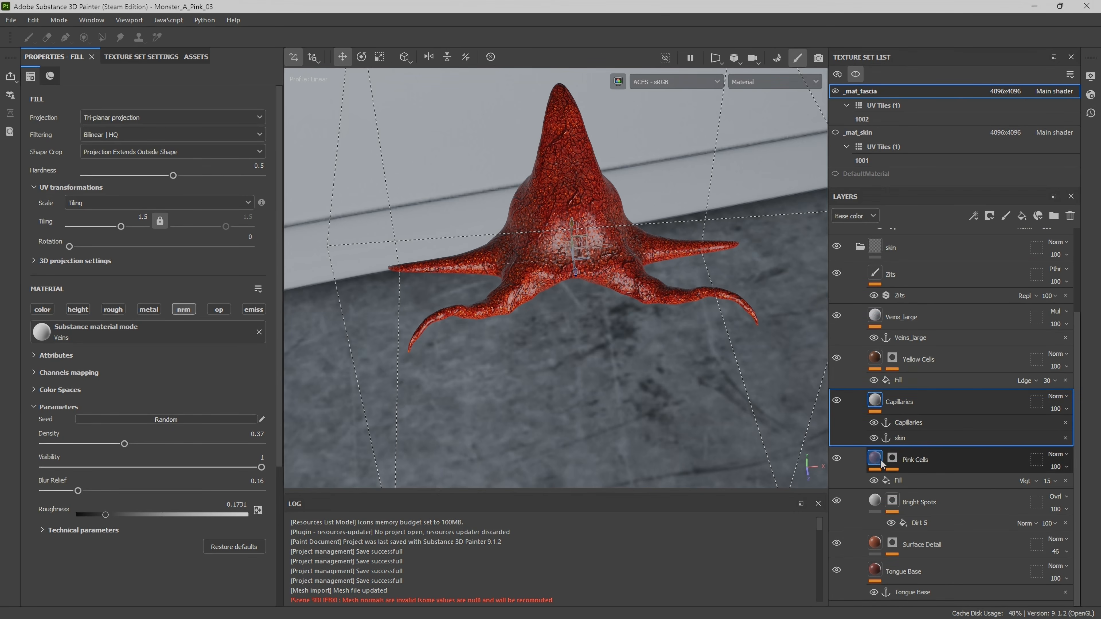
click(892, 459)
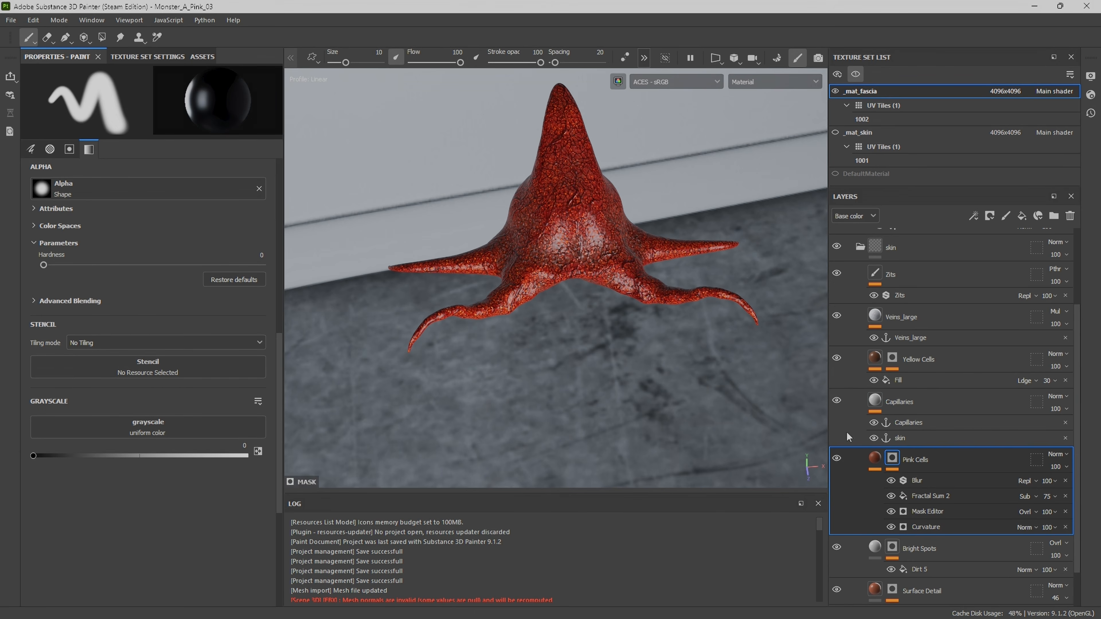
click(949, 496)
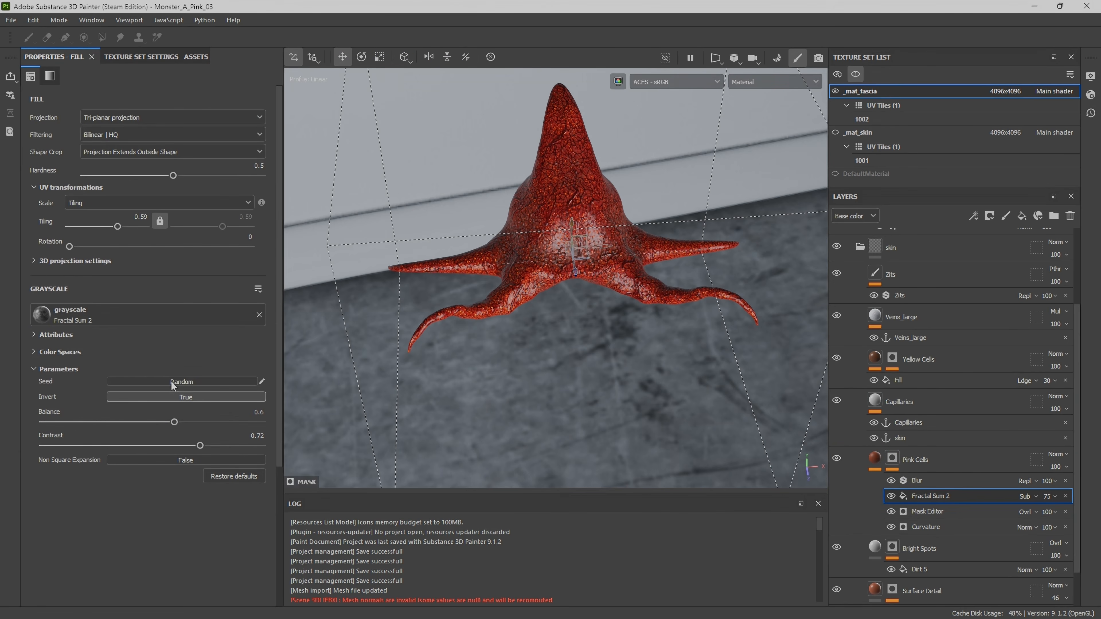
click(183, 382)
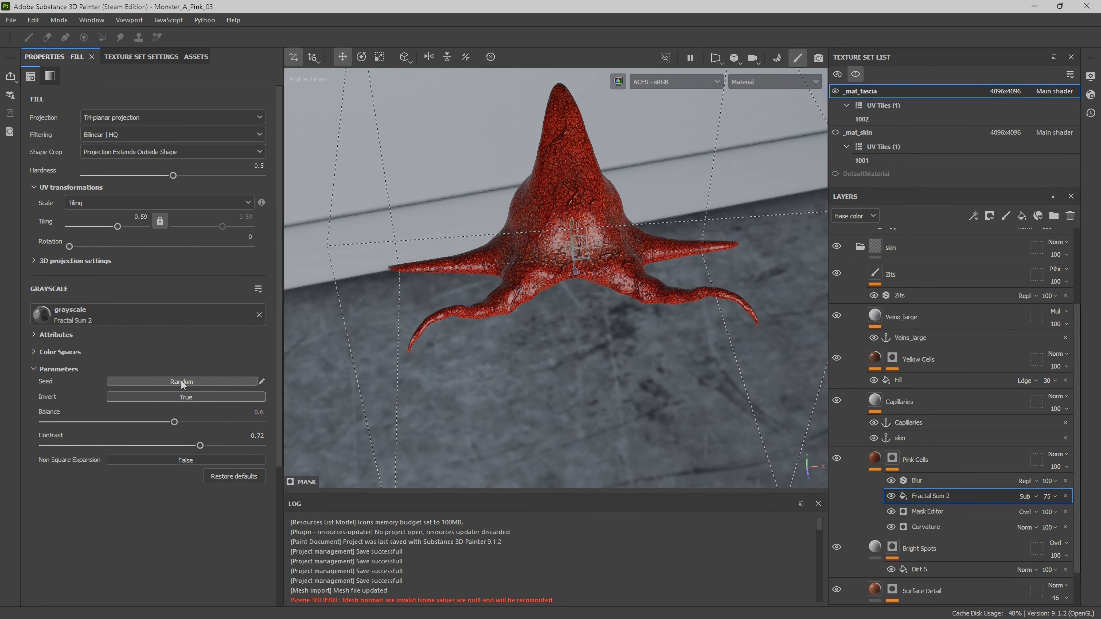
click(11, 20)
click(50, 109)
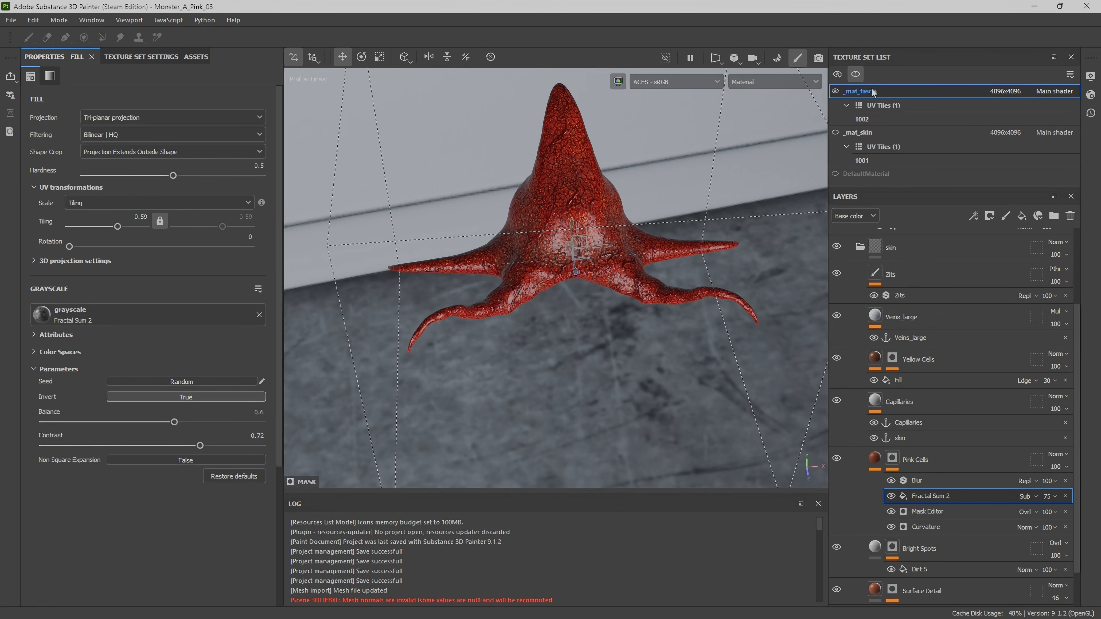
Show all texture sets again and view the whole monster from the front.
click(837, 77)
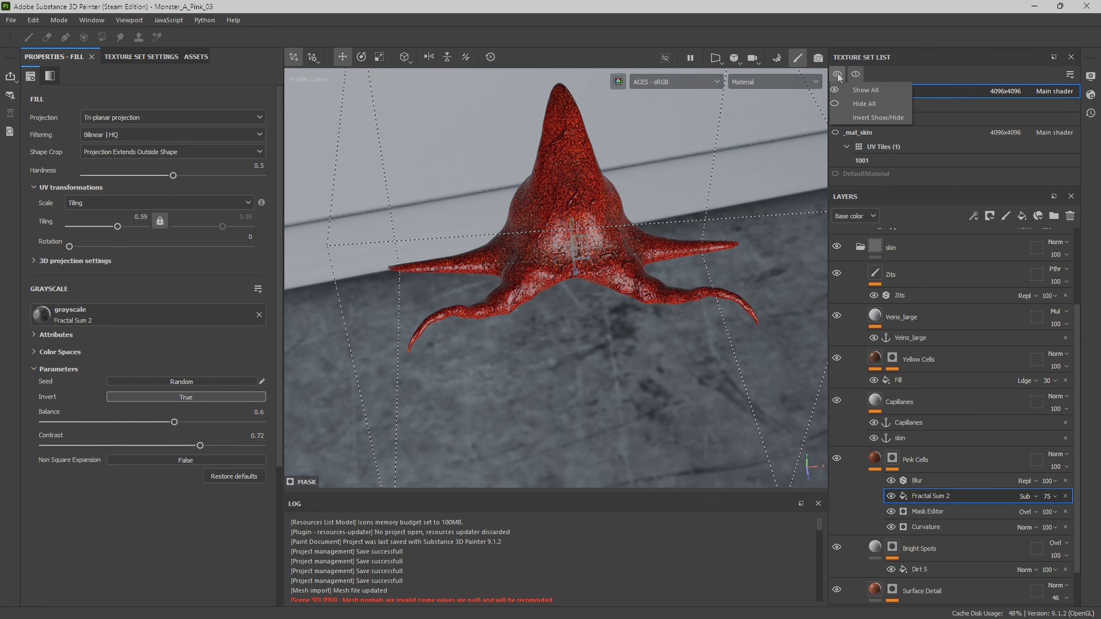
click(862, 89)
alt+drag(654, 220, 651, 184)
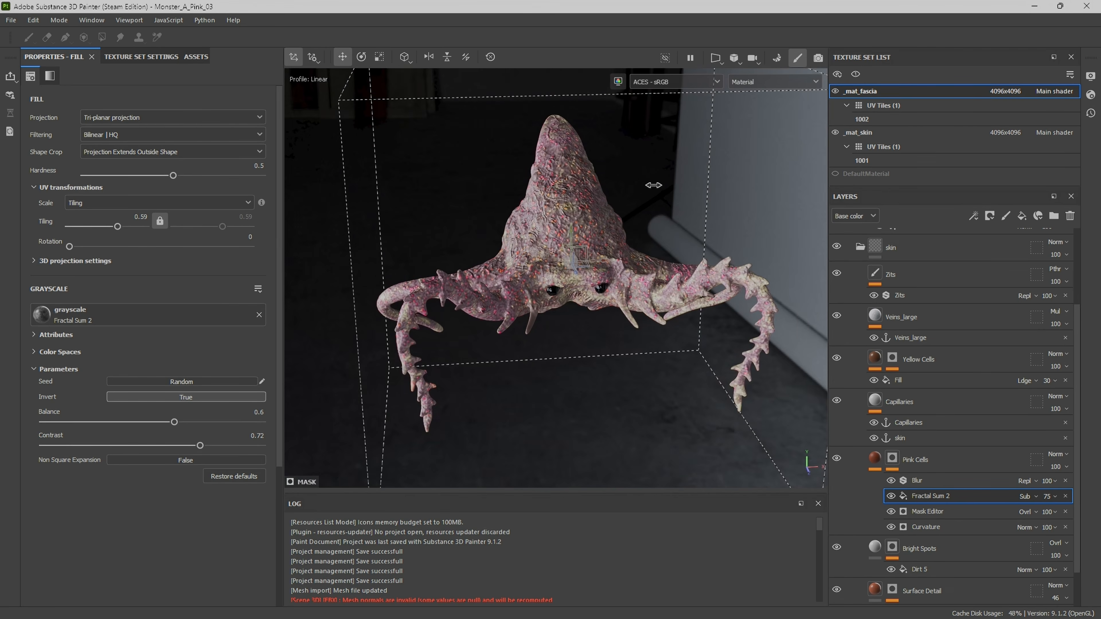
Export the Monster_A_Pink_03 textures of both texture sets as 16-bit float exr files with the __PBR Metallic Roughness_Houdini__ template.
click(11, 21)
click(51, 189)
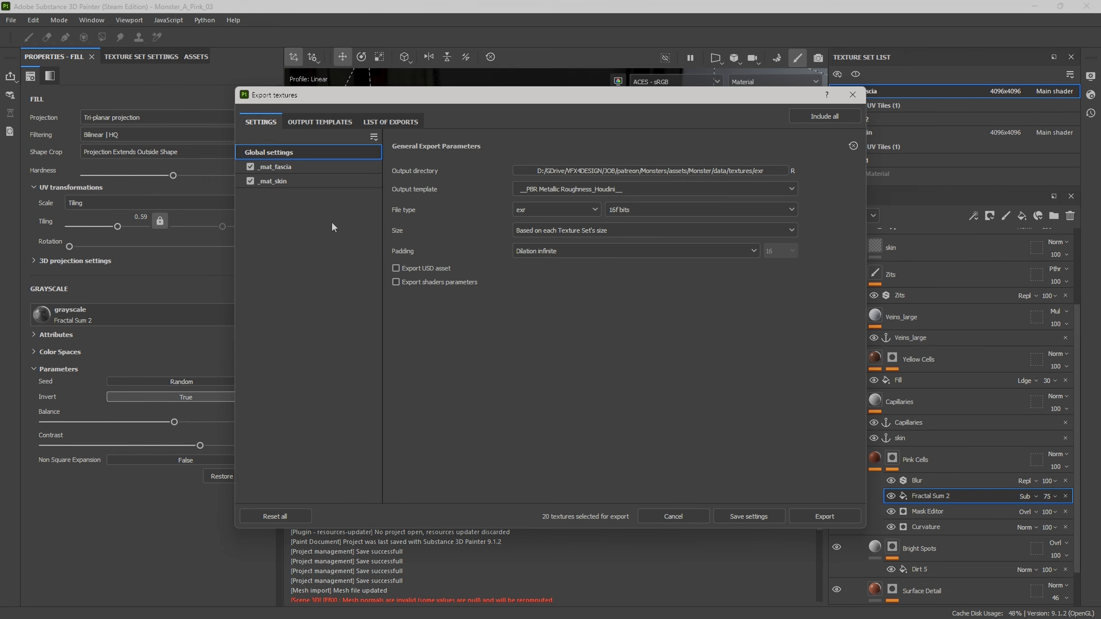
click(836, 518)
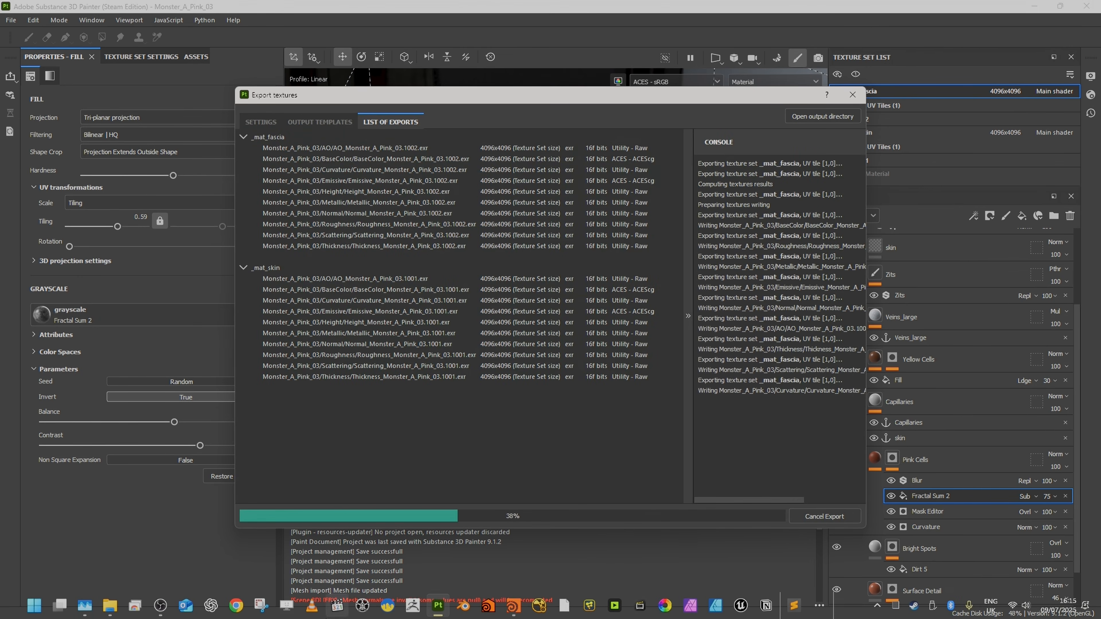
Check the exr output folder for Monster_A_Pink_03, and save the project after closing the export window.
click(110, 606)
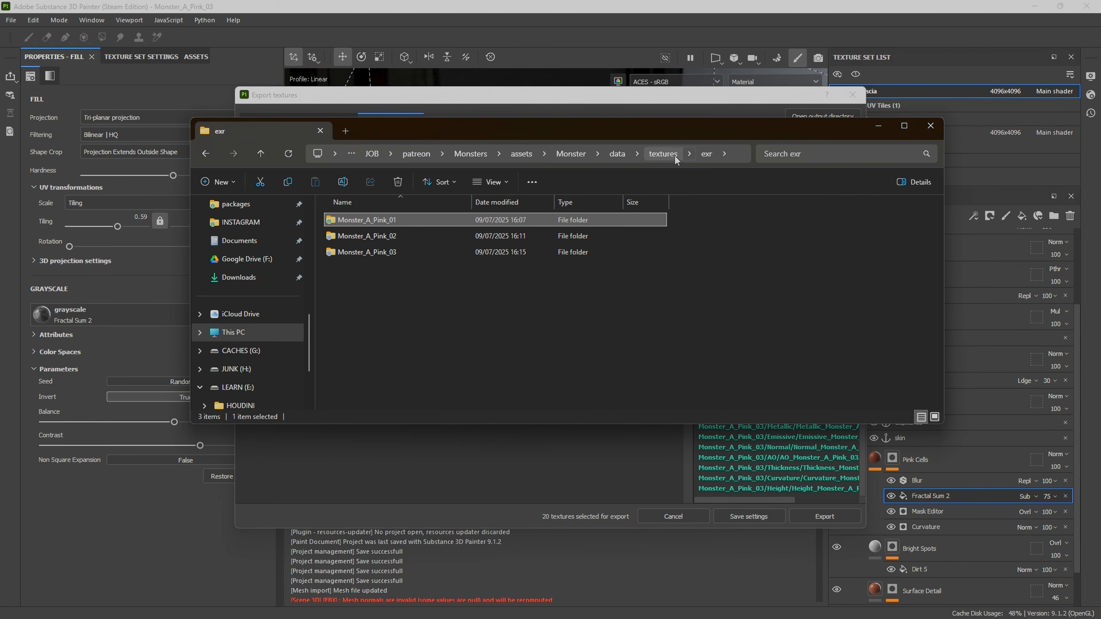
click(9, 18)
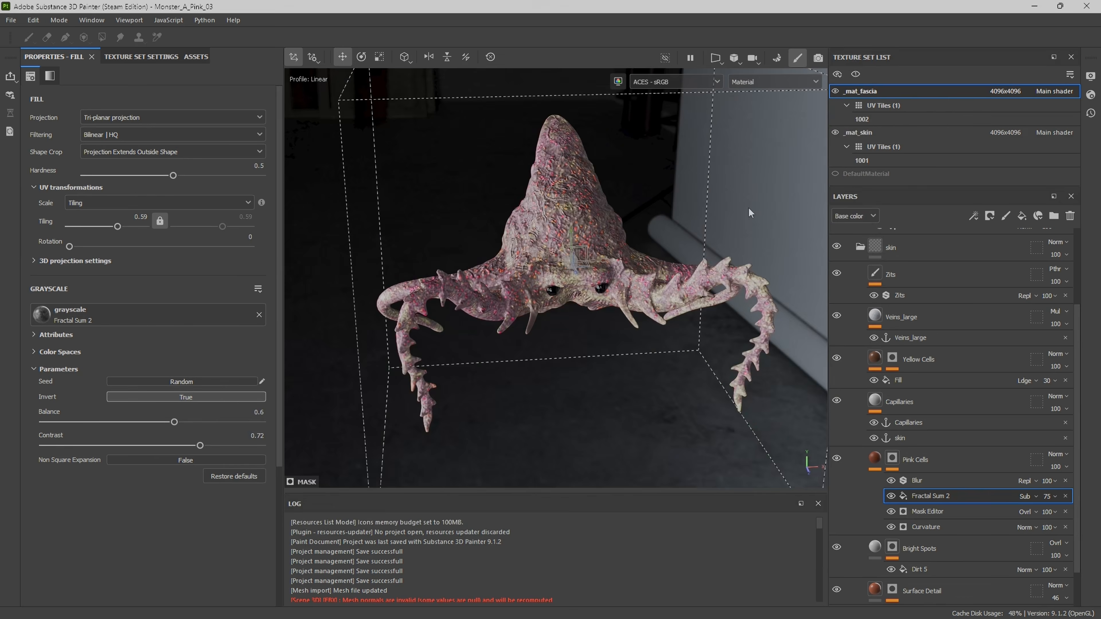
click(852, 95)
click(9, 20)
click(26, 109)
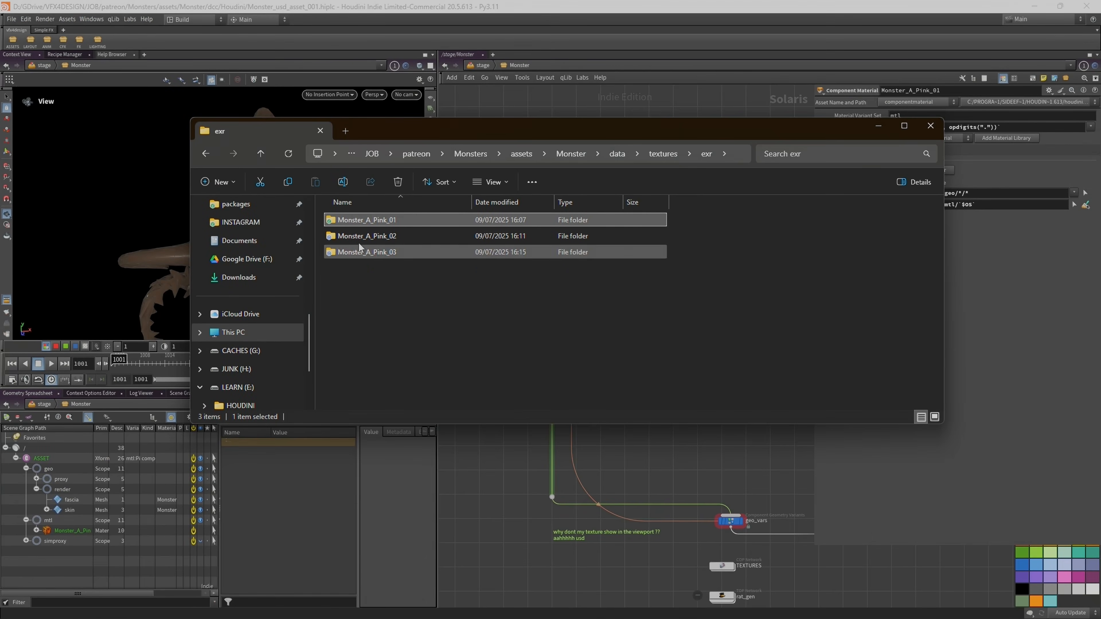
Select the Monster_A_Pink_01, Monster_A_Pink_02 and Monster_A_Pink_03 folders in the exr folder in File Explorer.
drag(452, 296, 378, 224)
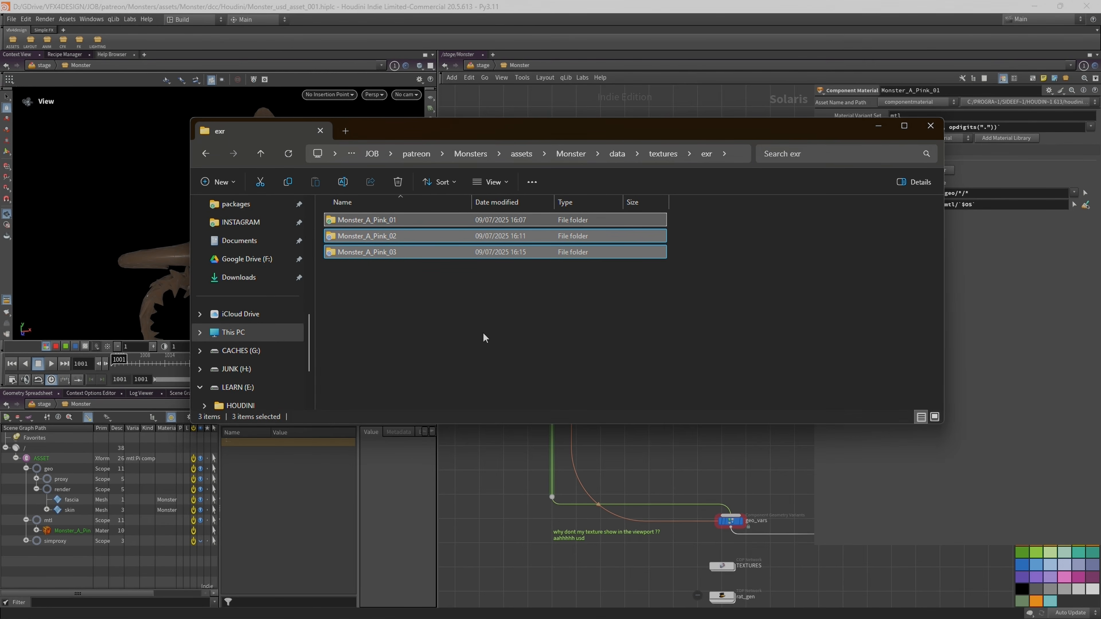
Switch to Houdini, open the geometry network inside component A, and inspect the TIDY AND PUBLISH nodes.
click(484, 346)
click(511, 8)
scroll(625, 289, up, 3)
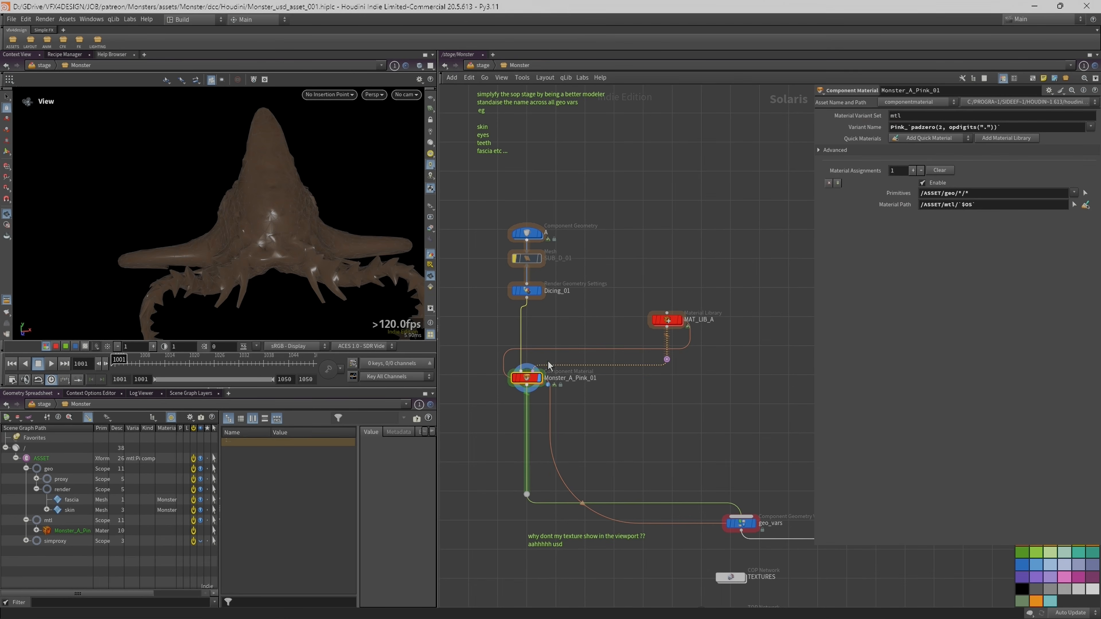
double_click(528, 234)
drag(451, 290, 641, 551)
drag(622, 526, 622, 527)
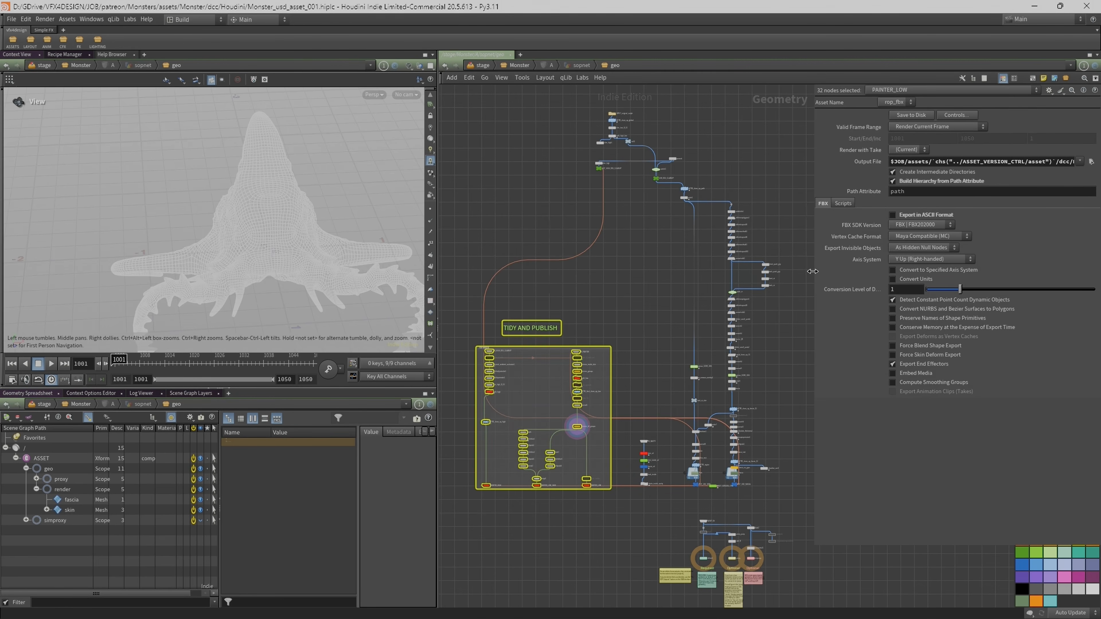
drag(816, 277, 904, 277)
drag(475, 278, 546, 449)
drag(546, 449, 609, 533)
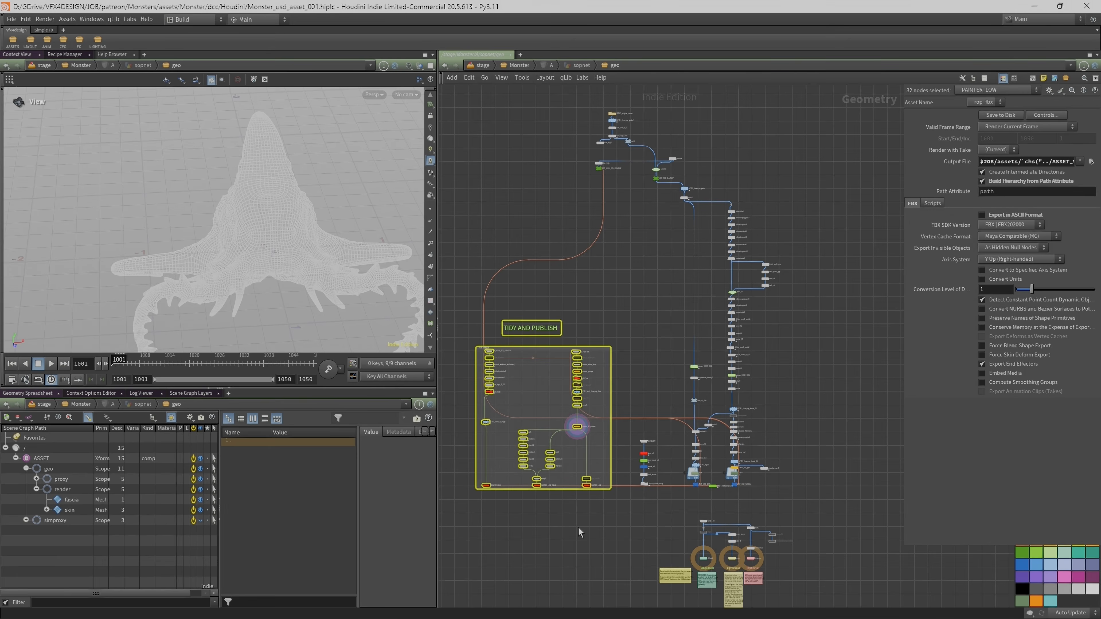
Examine component A's whole geometry network, and return to the Monster stage network.
click(471, 390)
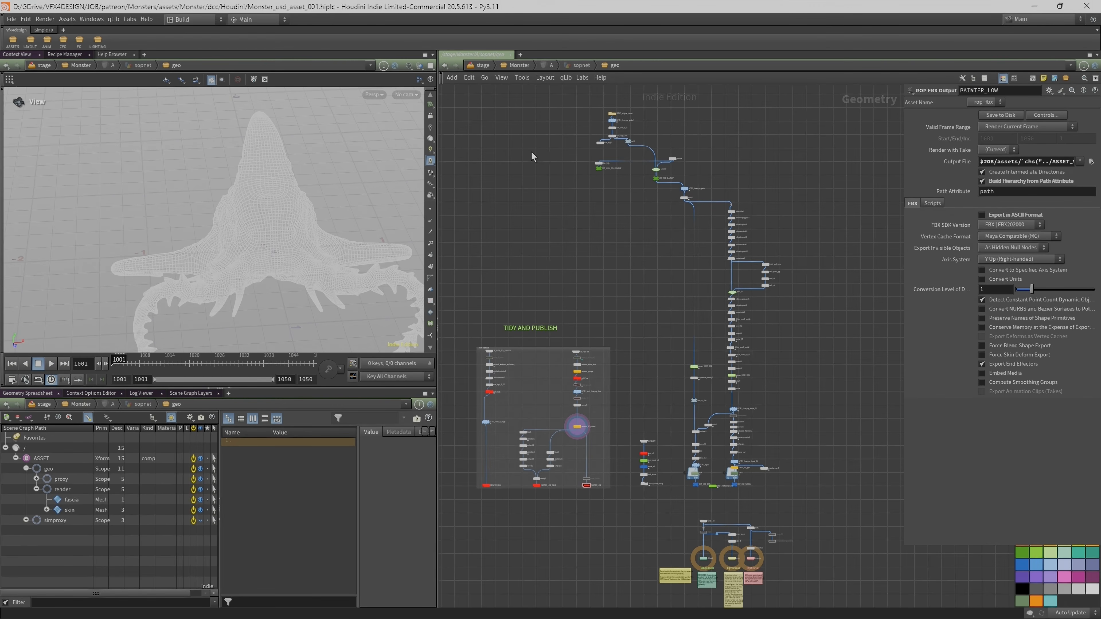
scroll(561, 266, up, 2)
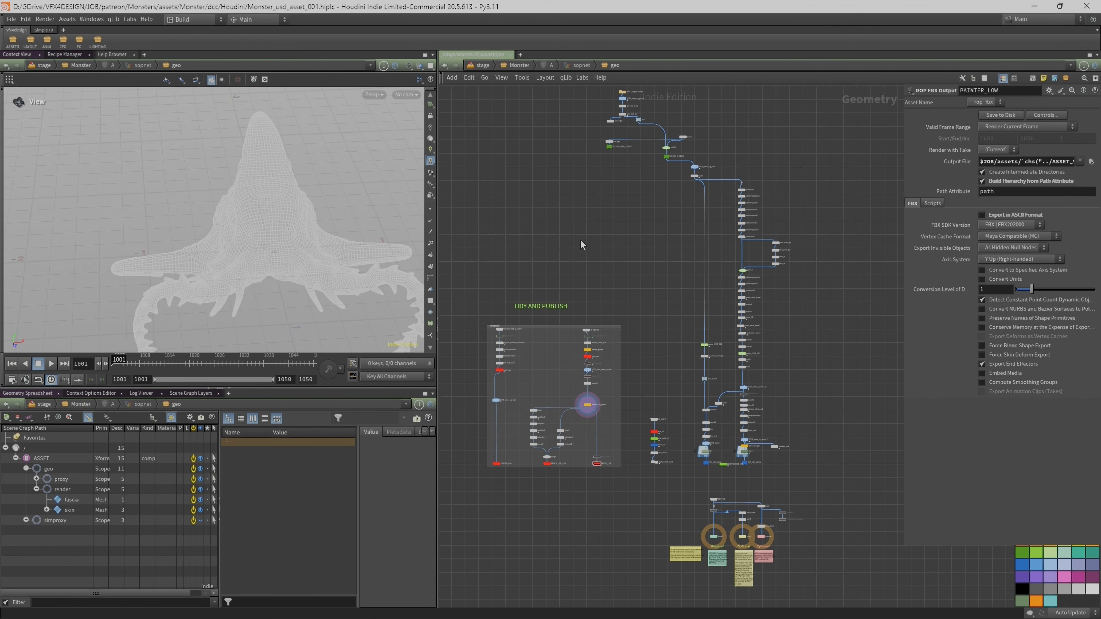
scroll(620, 246, down, 2)
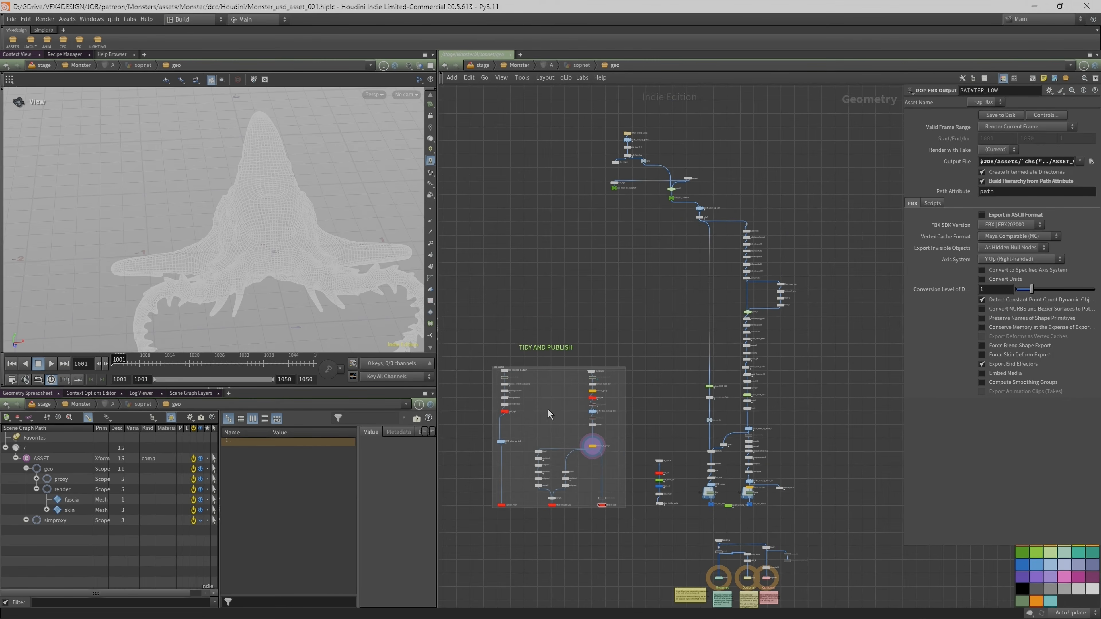
drag(462, 110, 557, 267)
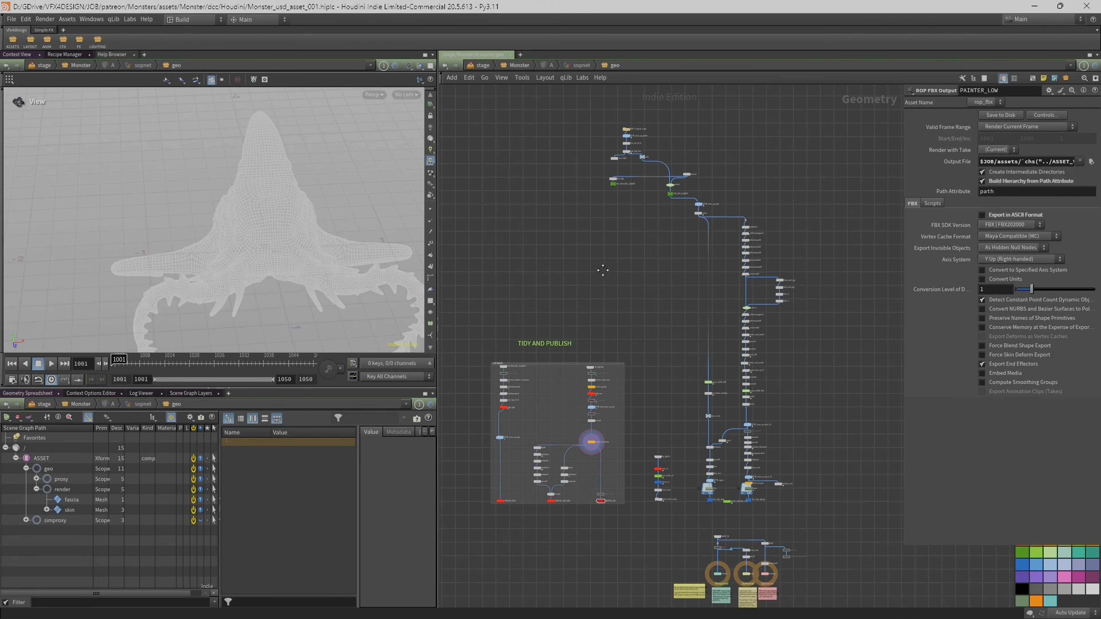
middle_drag(602, 270, 597, 270)
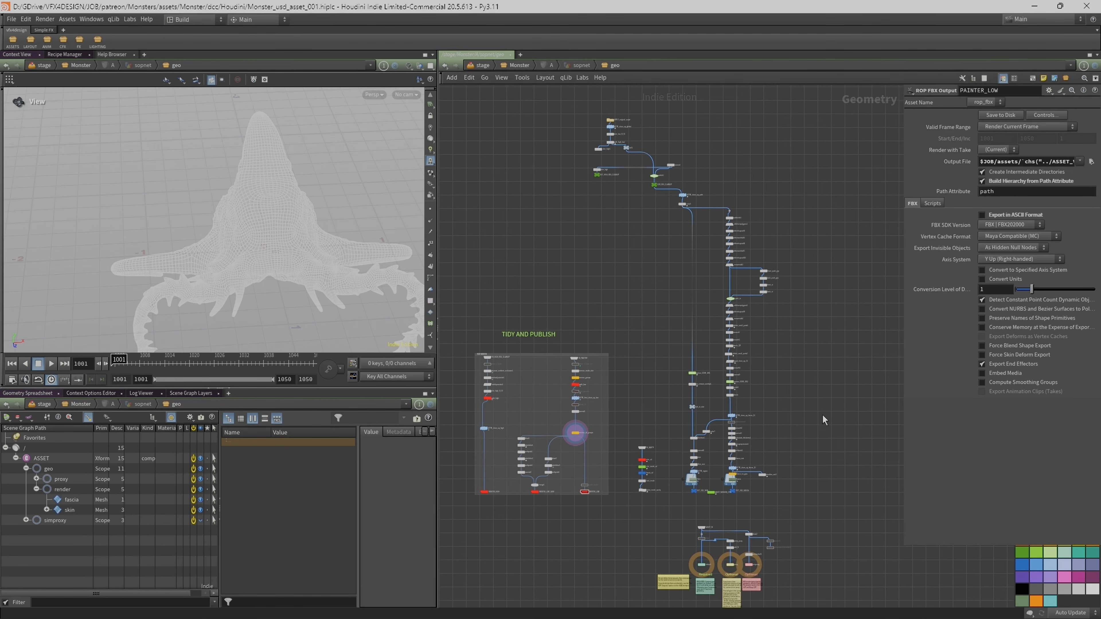
key(u)
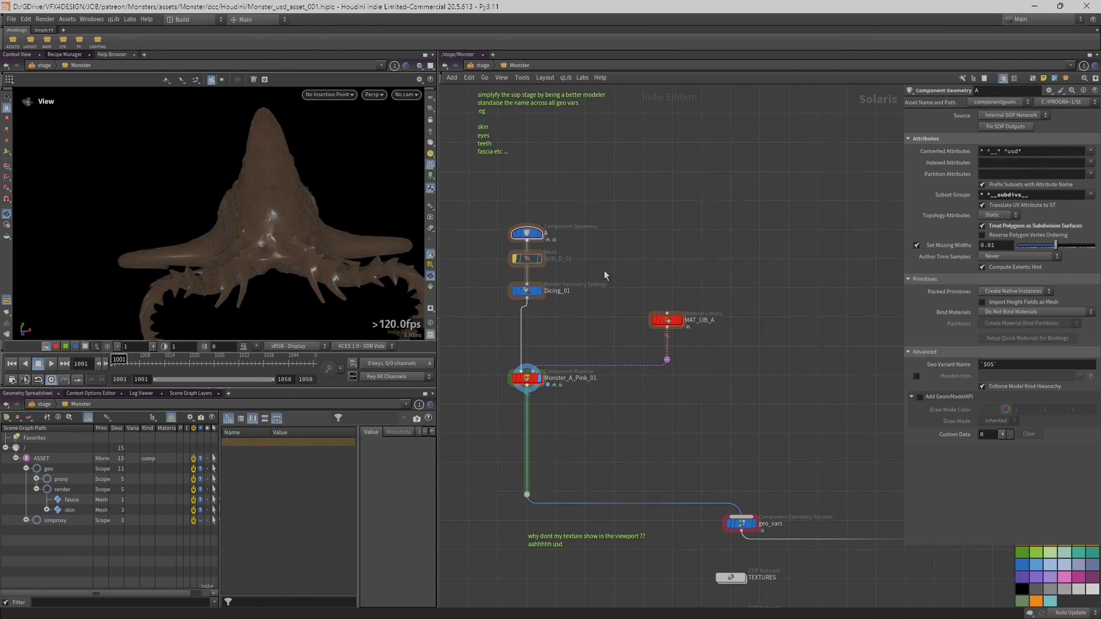
Enlarge the scene graph pane upwards and widen it together with the viewport against the network pane.
scroll(604, 270, up, 4)
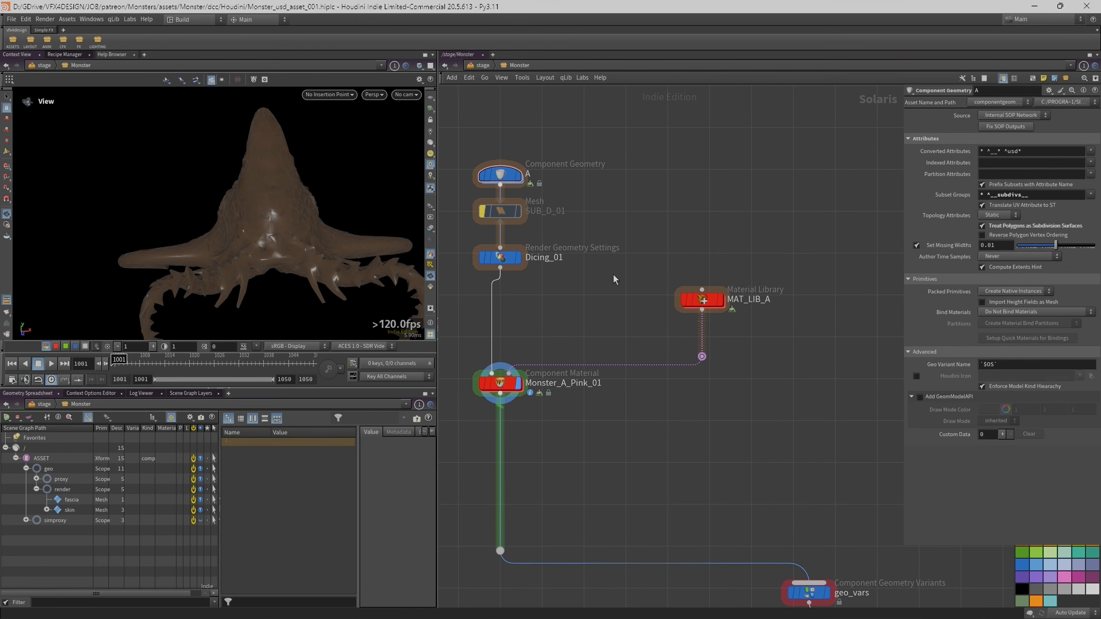
drag(396, 389, 396, 344)
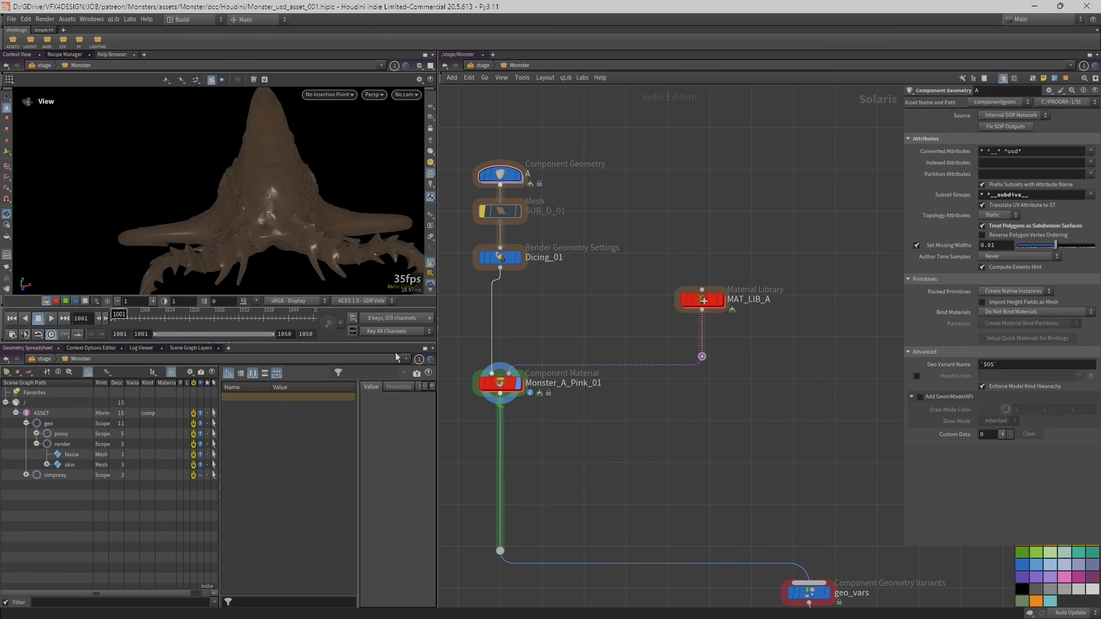
drag(438, 401, 533, 399)
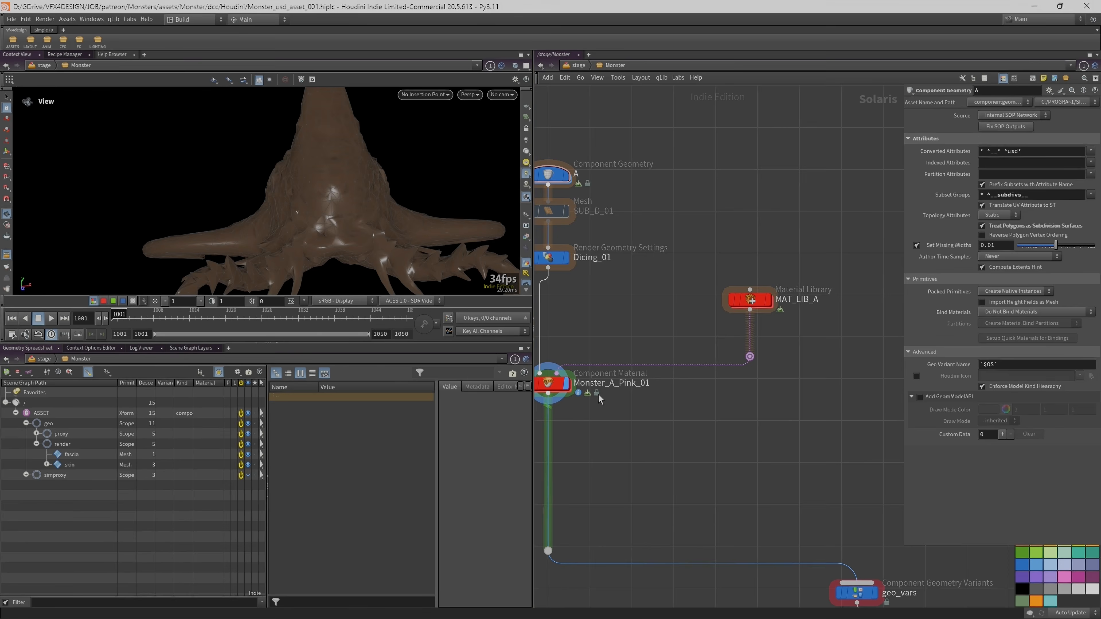
Inspect the parameters of MAT_LIB_A and the material assignment of the Monster_A_Pink_01 component material.
click(742, 304)
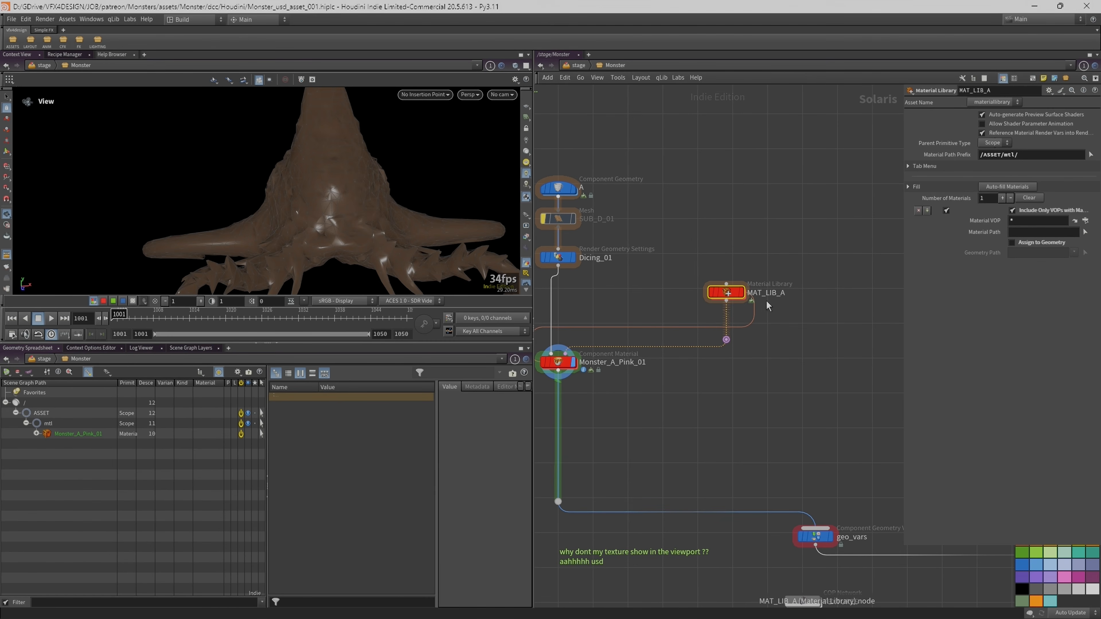
middle_drag(656, 284, 712, 285)
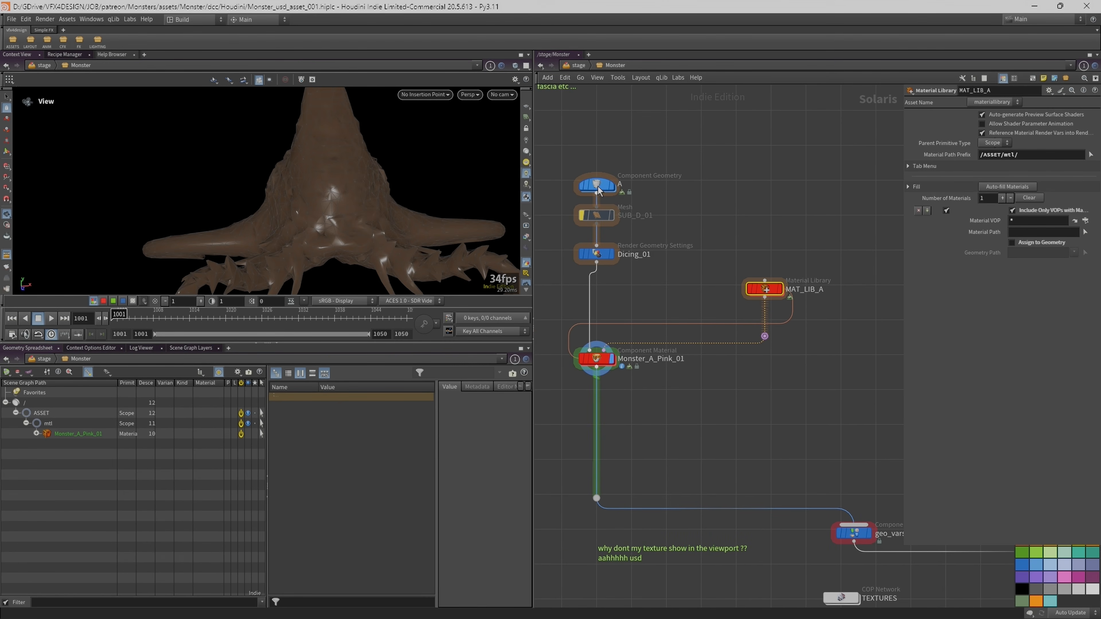
click(598, 360)
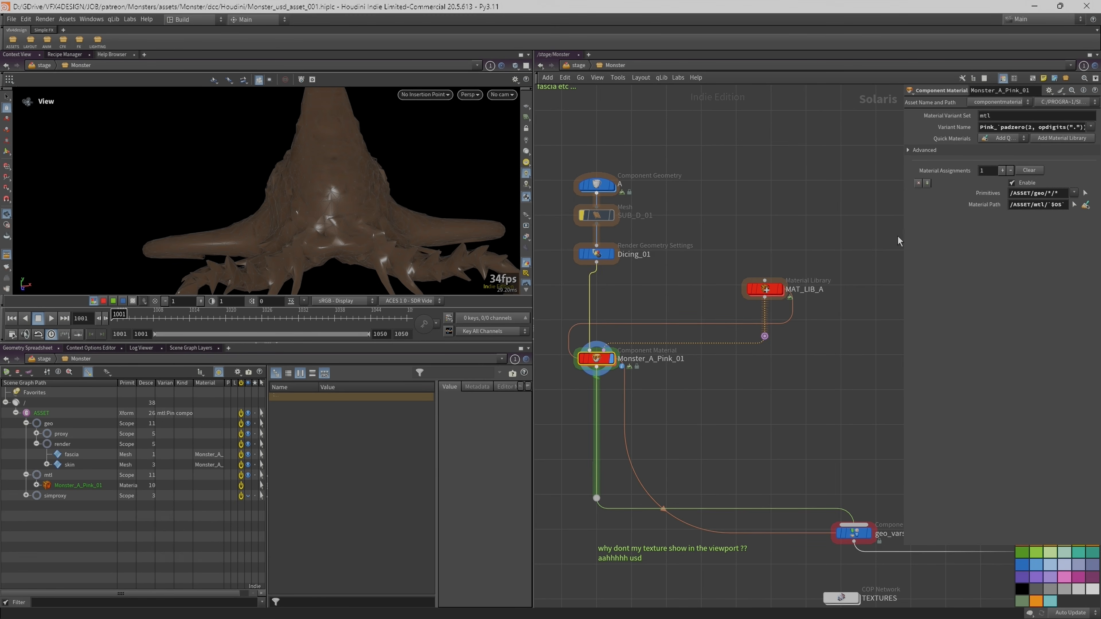
drag(904, 241, 715, 254)
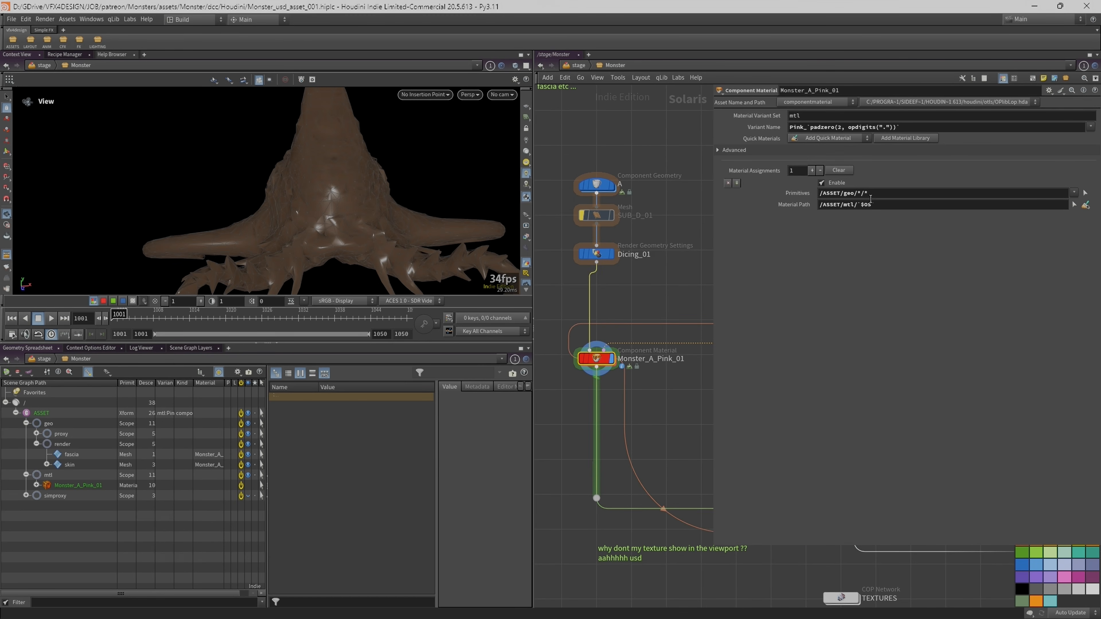
Examine the fascia, skin, geo, proxy and render primitives in the scene graph and the monster in the viewport.
click(72, 454)
click(69, 464)
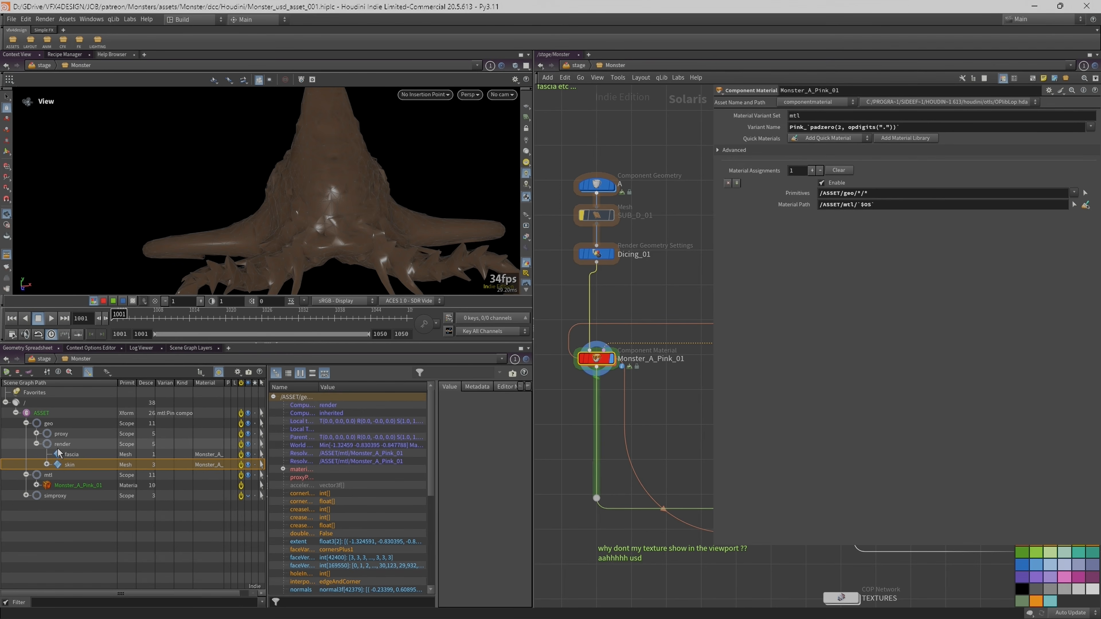
click(49, 424)
click(60, 434)
click(64, 445)
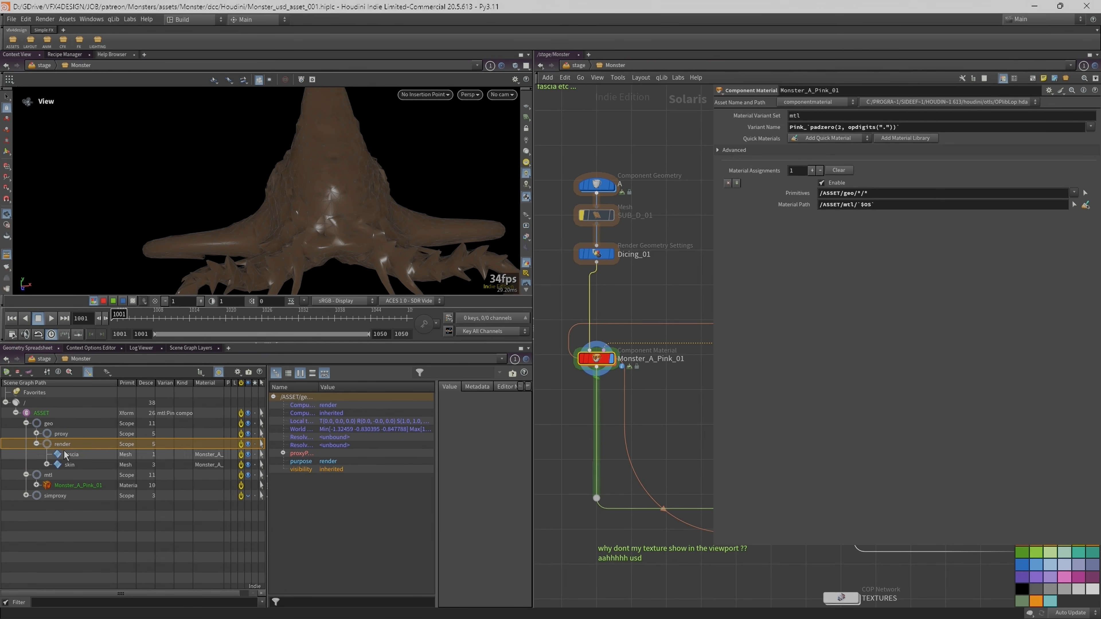
mouse_move(290, 190)
mouse_down()
mouse_move(303, 185)
mouse_move(210, 221)
mouse_move(242, 191)
mouse_move(278, 207)
mouse_up()
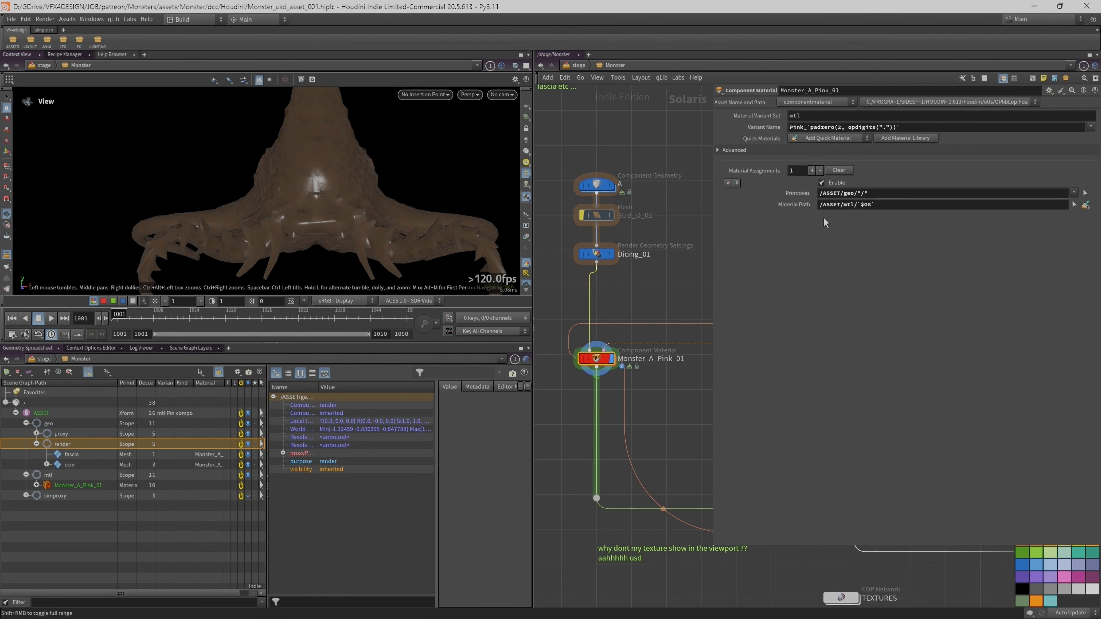
Open the Monster_A_Pink_01 material network inside the MAT_LIB_A material library.
drag(712, 281, 842, 282)
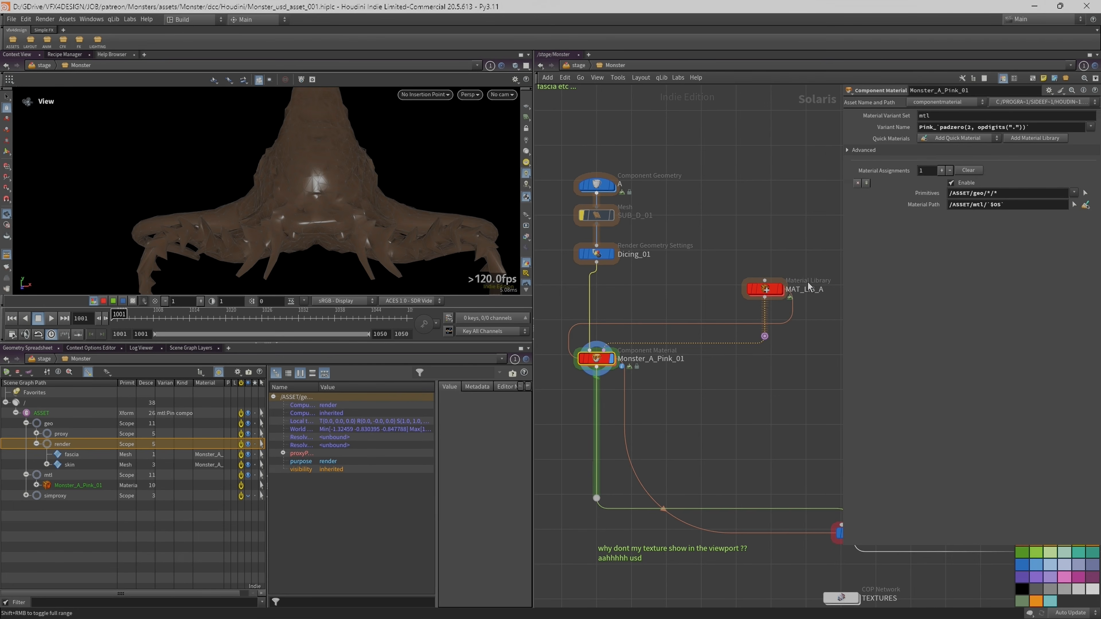
click(766, 289)
double_click(765, 291)
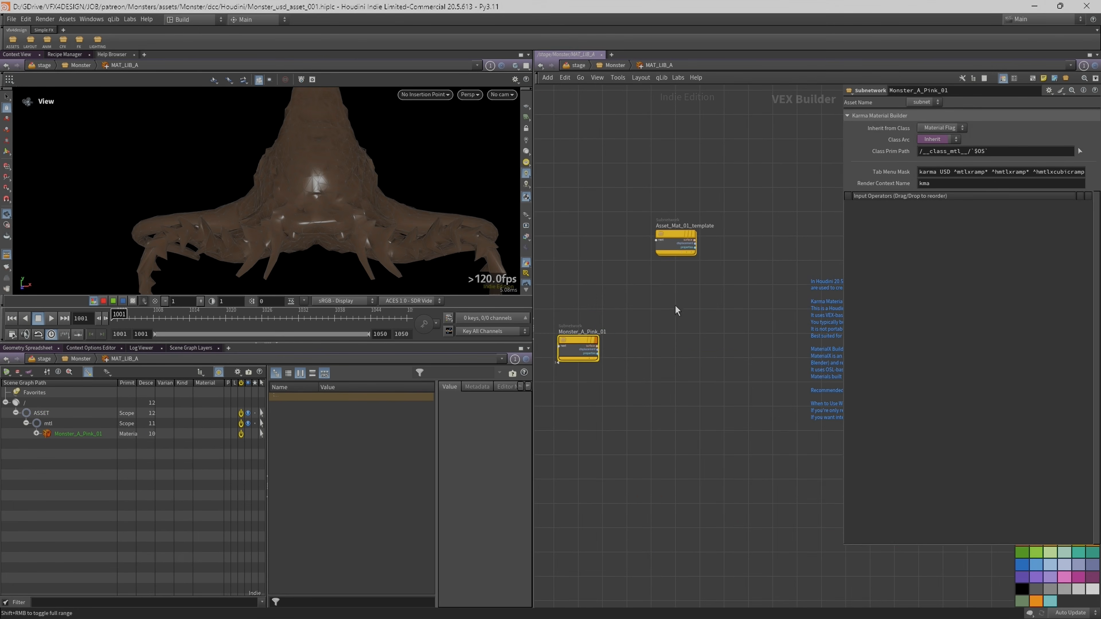
double_click(581, 342)
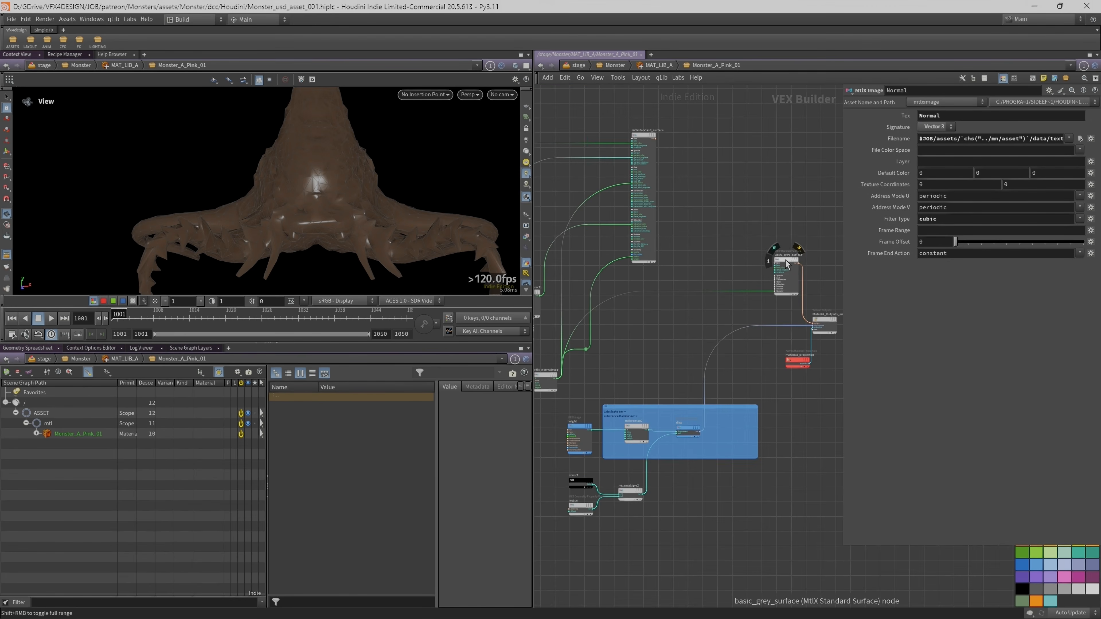
Locate the mn null in the red box of the material network and inspect its asset and material parameters.
drag(843, 245, 830, 274)
scroll(628, 261, down, 2)
scroll(628, 260, up, 1)
middle_drag(627, 260, 800, 350)
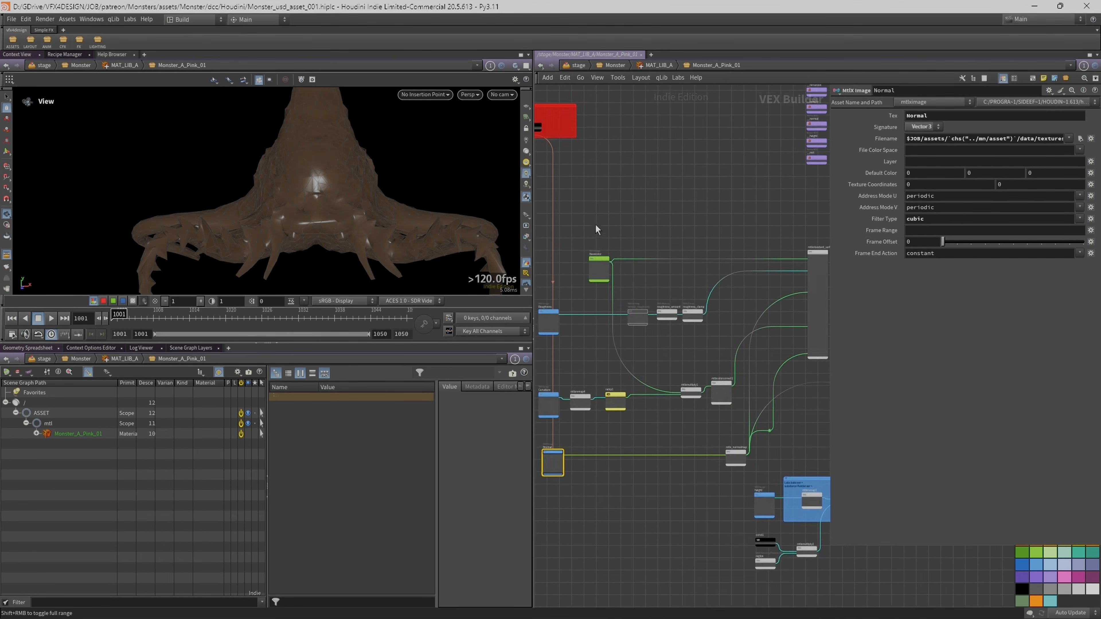
middle_drag(596, 230, 705, 317)
click(652, 215)
click(919, 175)
click(922, 187)
Inspect the basic_grey_surface standard surface shader that feeds the material outputs.
middle_drag(837, 204, 612, 159)
scroll(706, 277, up, 1)
middle_drag(791, 351, 588, 197)
scroll(643, 243, up, 2)
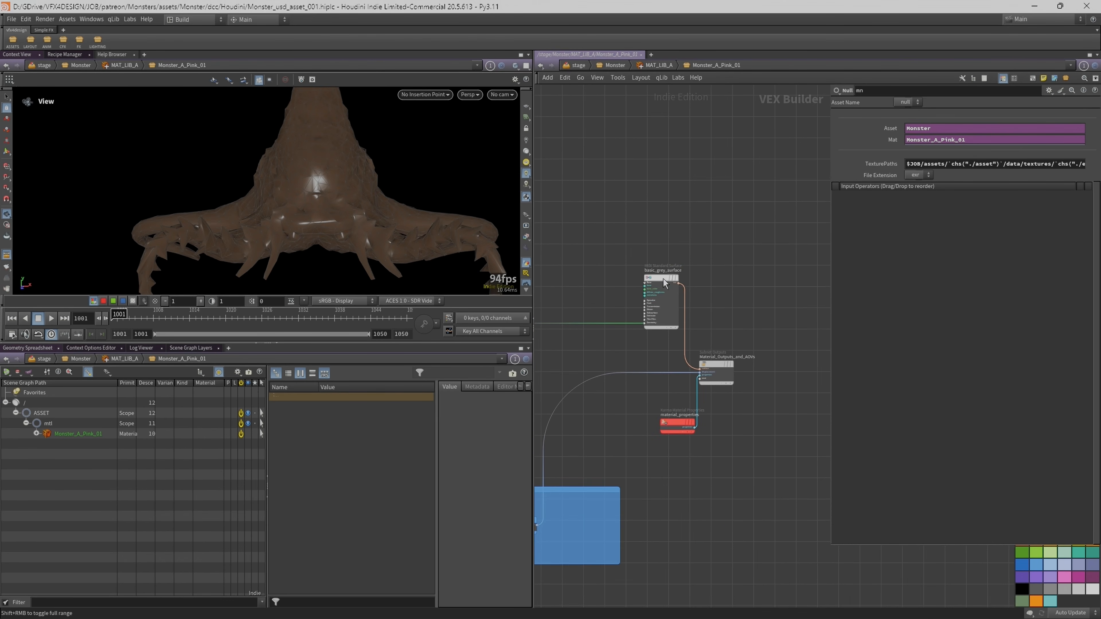
click(664, 281)
middle_drag(711, 300, 720, 245)
scroll(721, 248, up, 2)
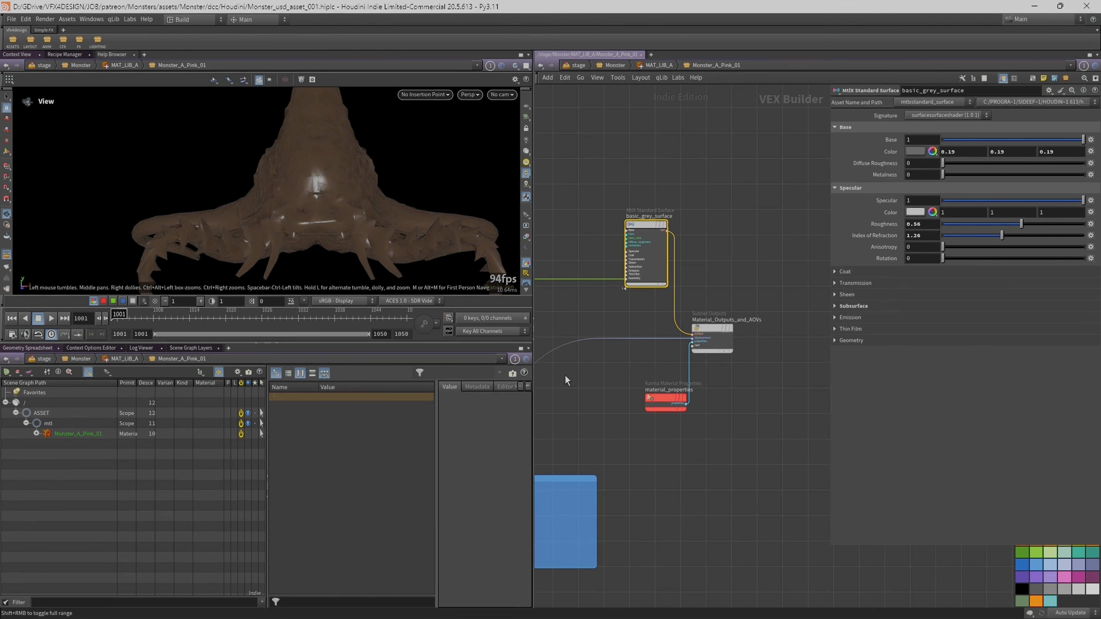
Expand the network pane to full screen and frame the whole material network.
click(579, 435)
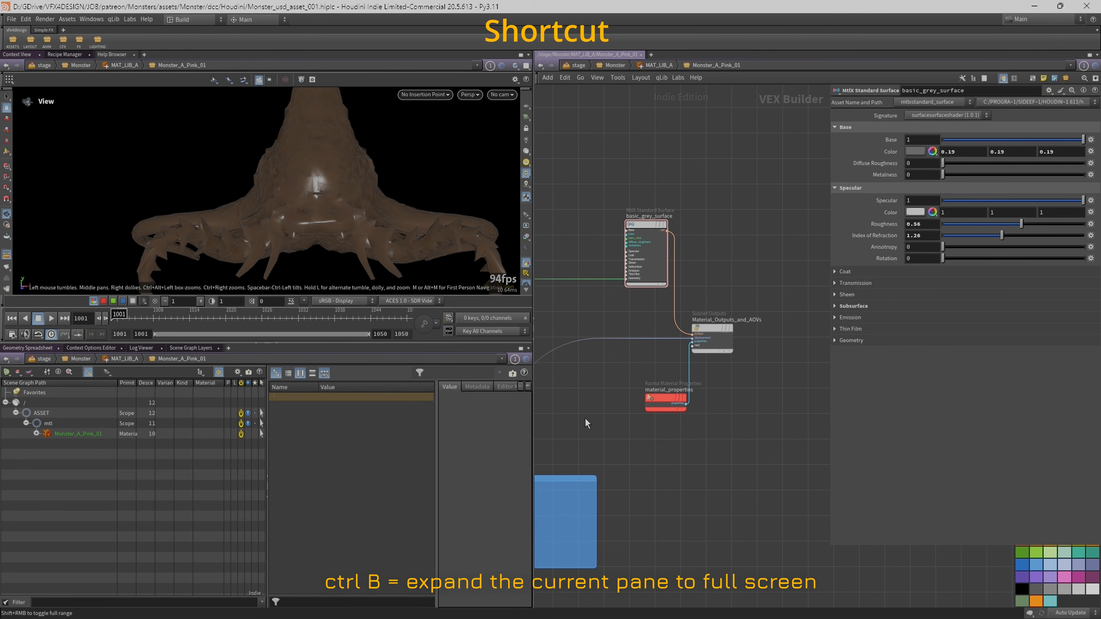
key(ctrl+b)
scroll(578, 415, down, 2)
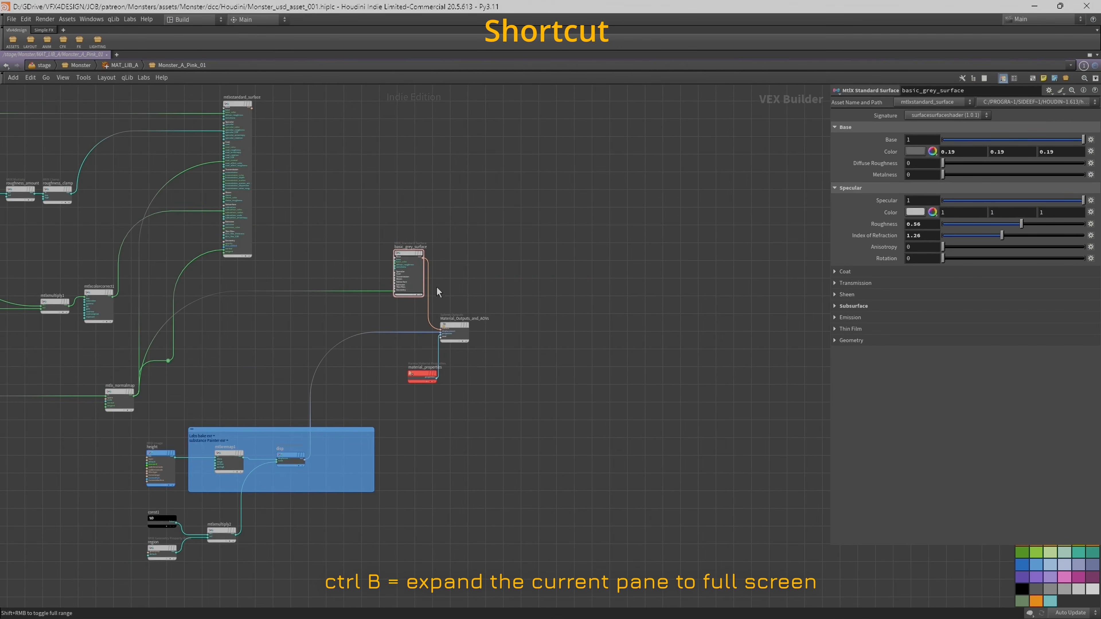
middle_drag(472, 247, 629, 244)
scroll(436, 284, down, 3)
scroll(244, 256, up, 3)
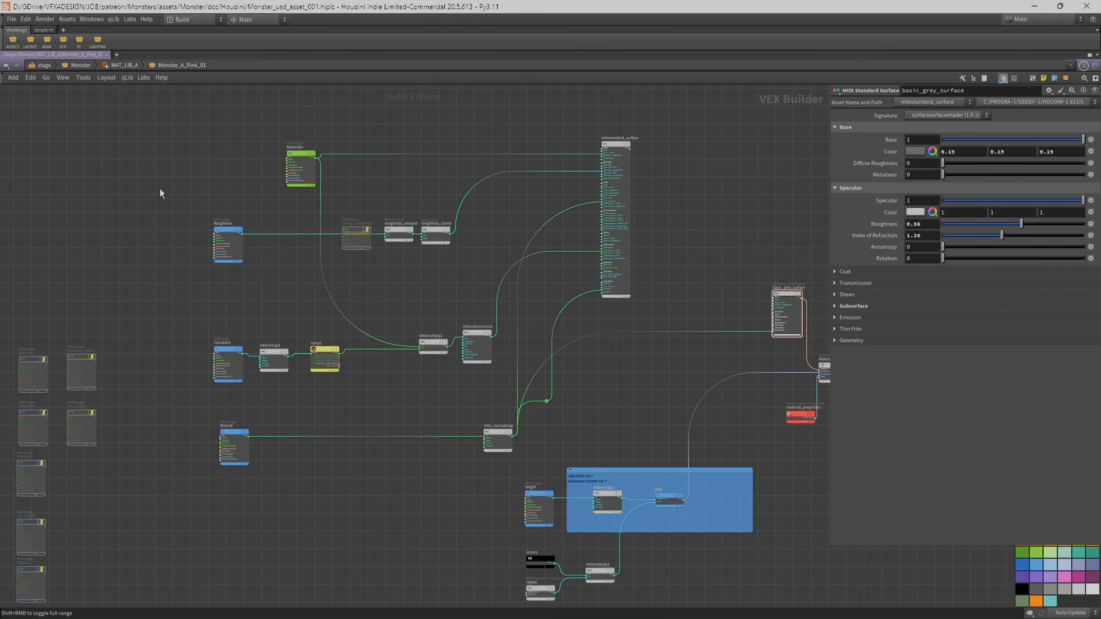
Select the mn null and widen its parameters to read the full TexturePaths expression.
middle_drag(159, 189, 269, 336)
scroll(271, 330, down, 3)
click(306, 185)
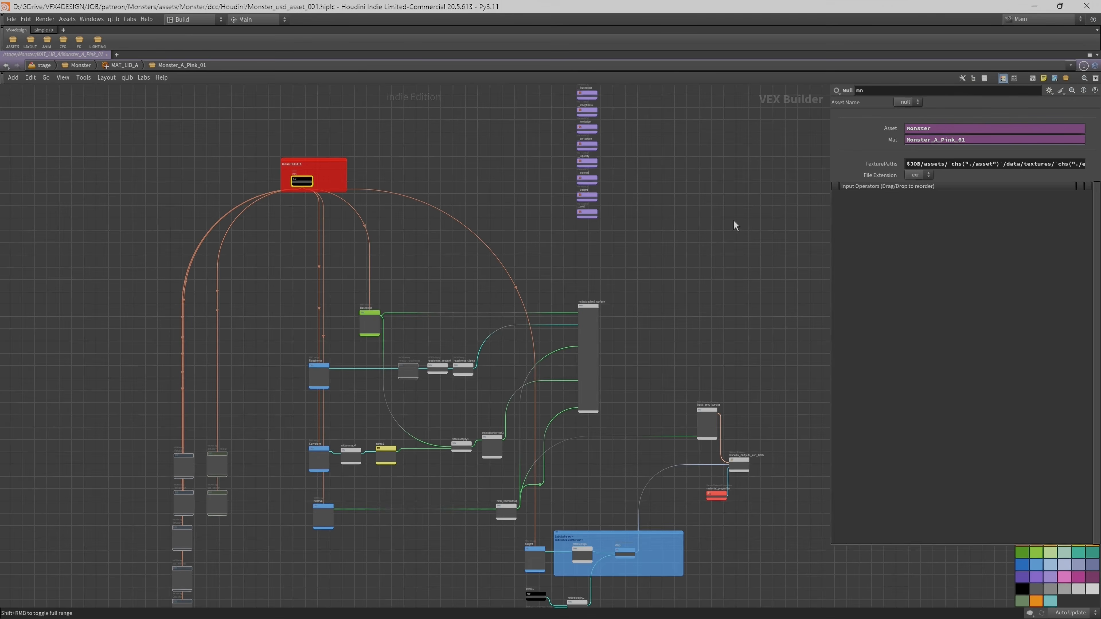
drag(829, 216, 608, 234)
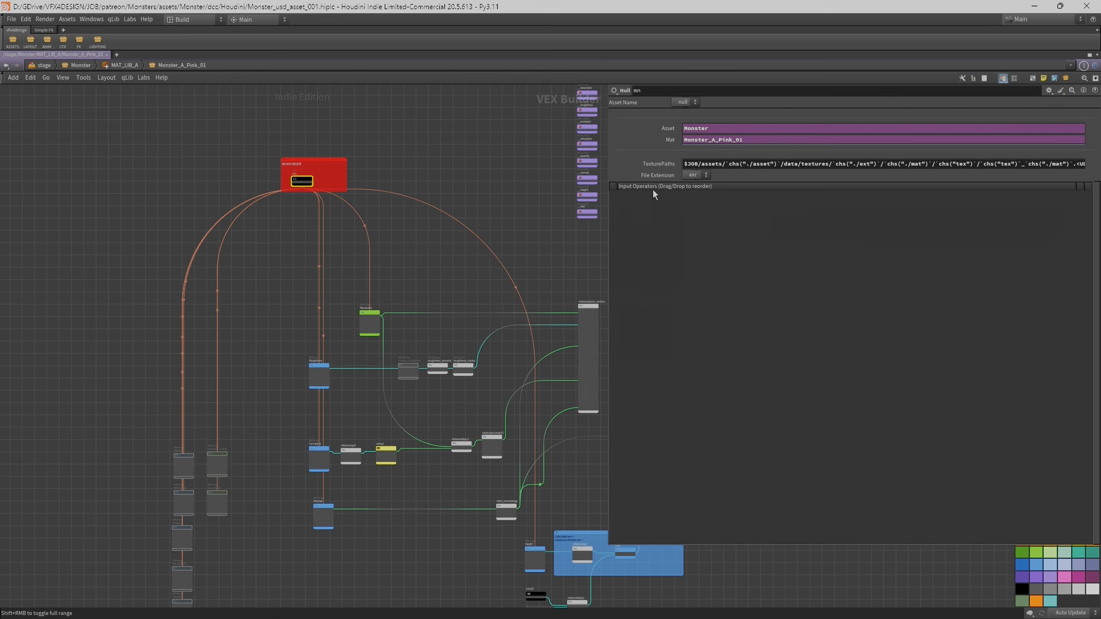
double_click(697, 163)
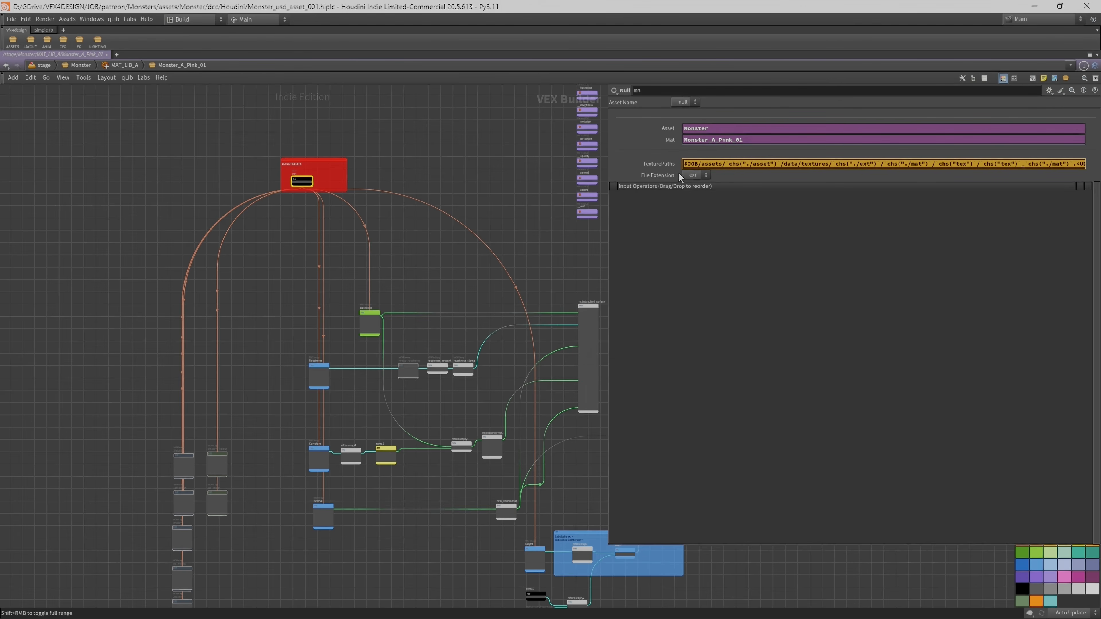
Review the base color, Roughness and Curvature image nodes, and select the group of disabled, unconnected texture image nodes.
middle_drag(544, 188, 465, 224)
scroll(407, 249, up, 2)
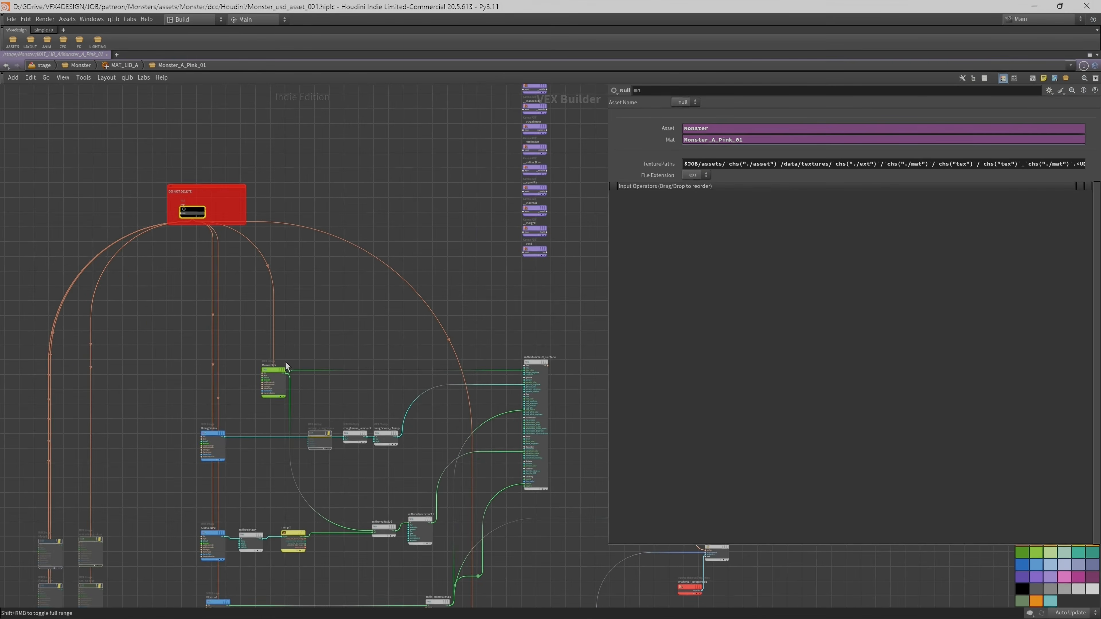
click(268, 378)
click(223, 439)
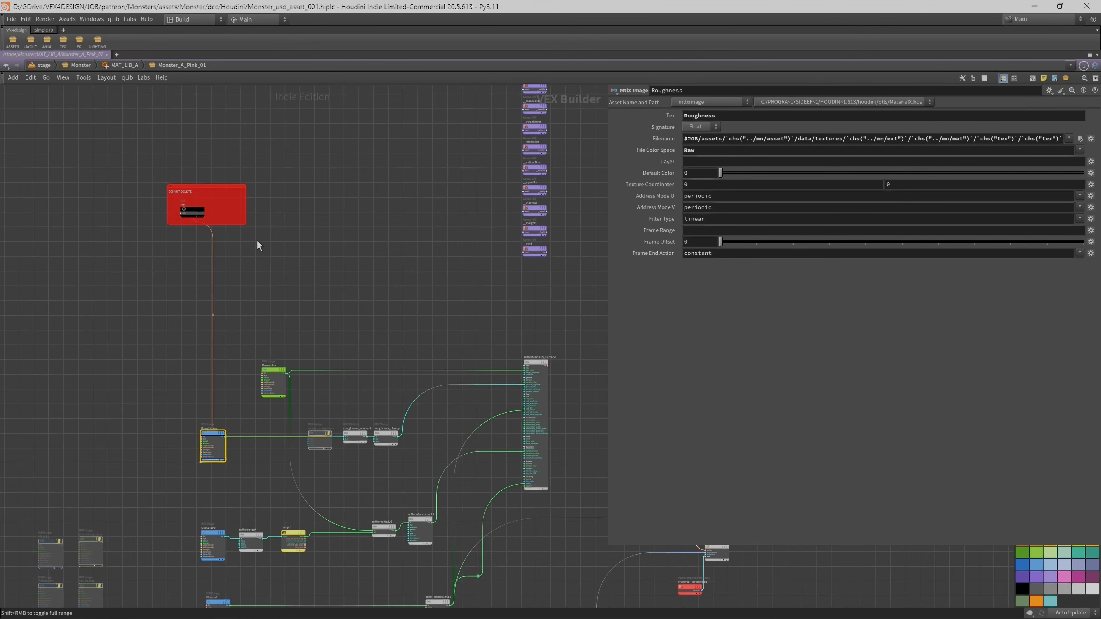
click(212, 540)
key(f)
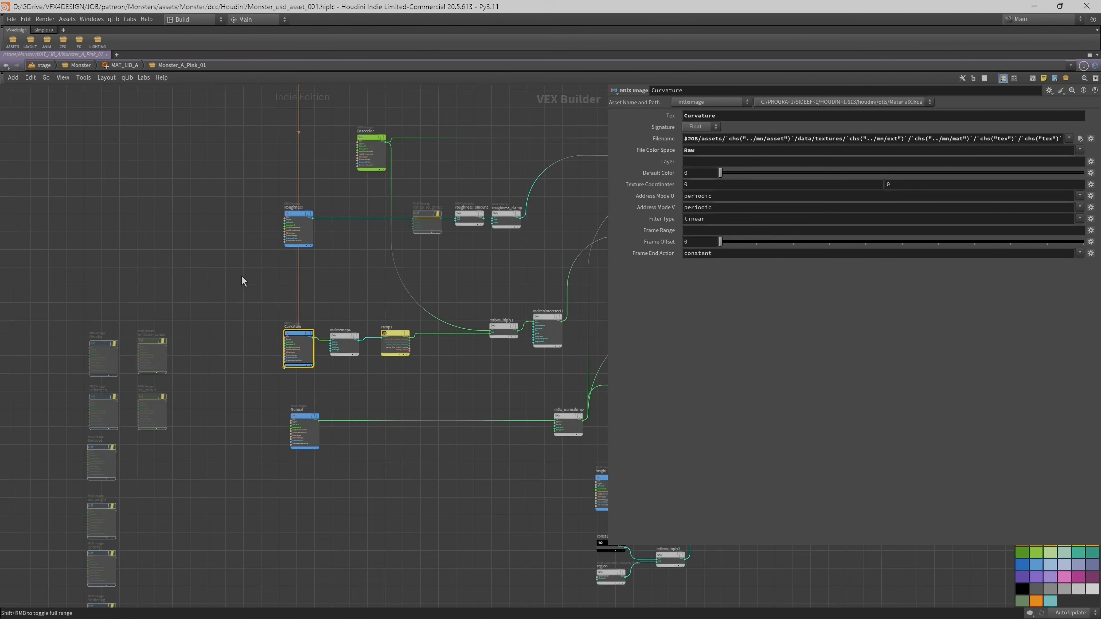
scroll(242, 277, down, 4)
drag(69, 298, 151, 516)
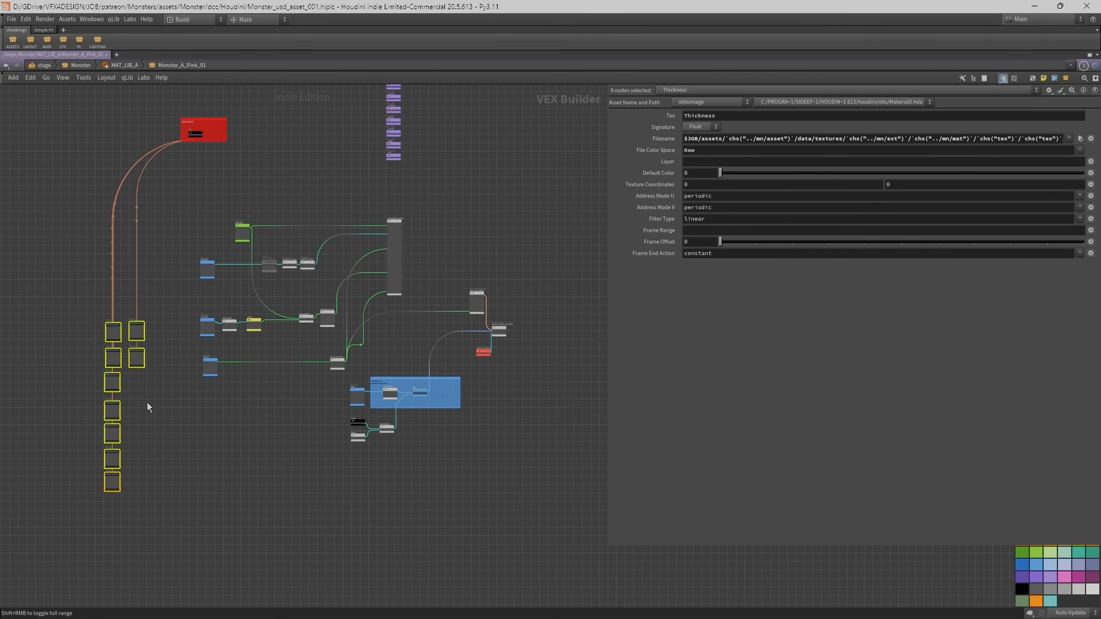
Delete the selected group of disabled, unconnected texture image nodes from the material network.
scroll(148, 403, up, 3)
key(Delete)
scroll(213, 371, down, 3)
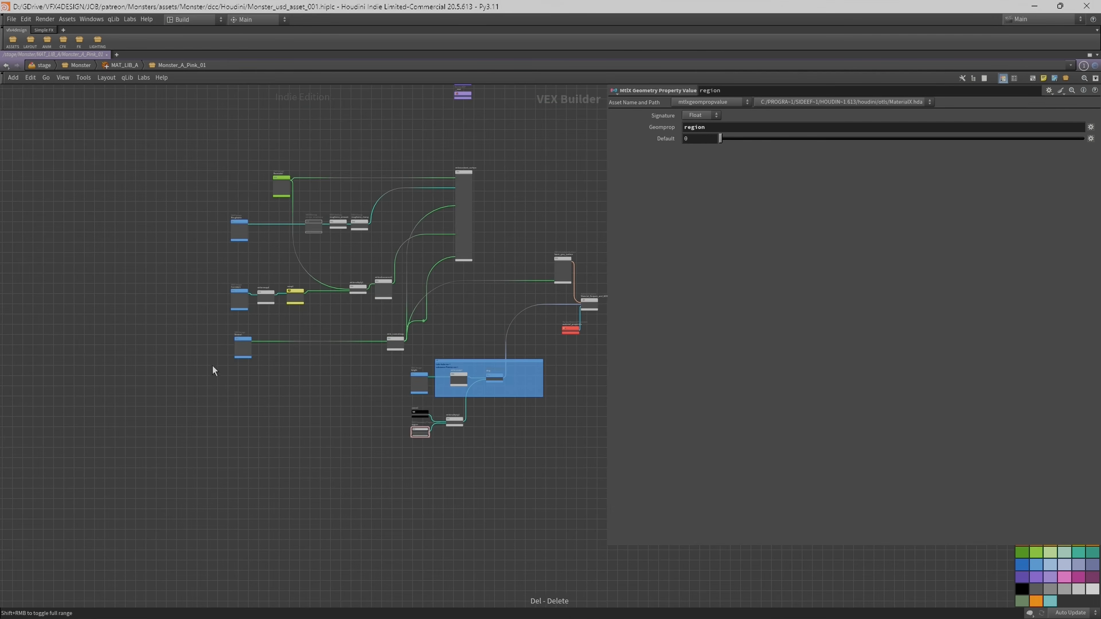
scroll(232, 420, up, 3)
scroll(311, 189, down, 2)
middle_drag(503, 171, 508, 234)
scroll(542, 218, up, 1)
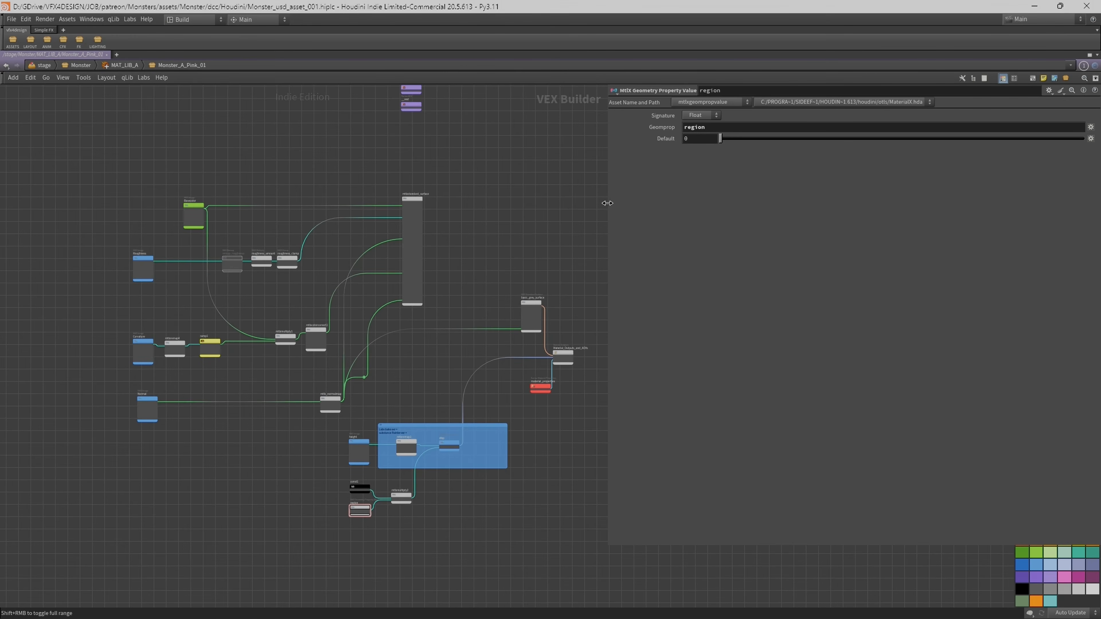
Select the Basecolor image node and check which exr its Filename path resolves to, without choosing a new file.
drag(608, 203, 668, 206)
scroll(203, 187, up, 2)
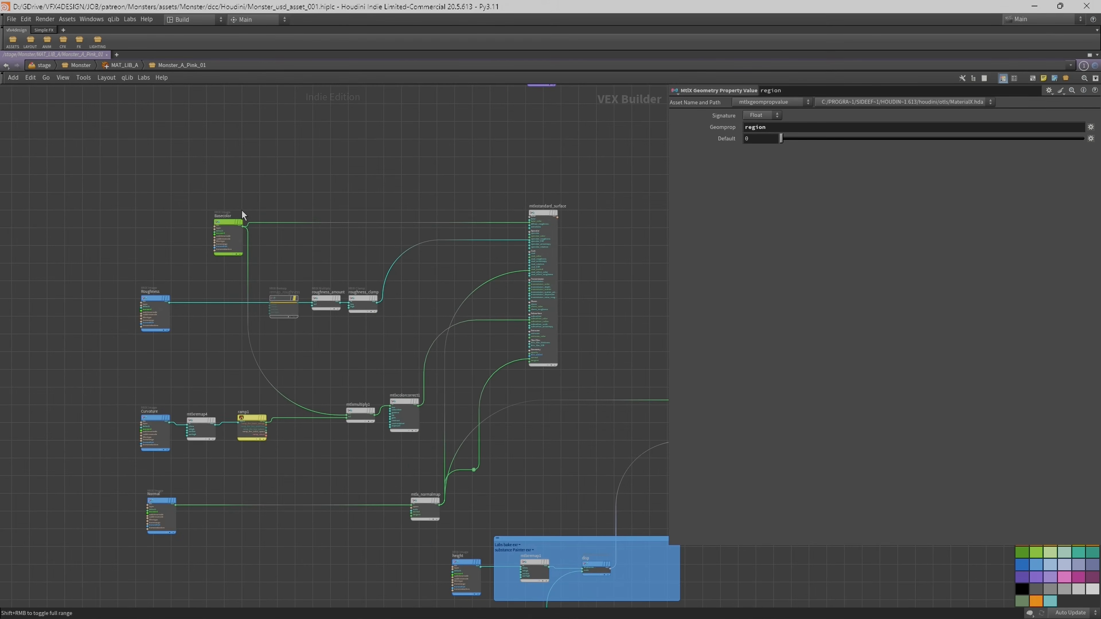
click(218, 223)
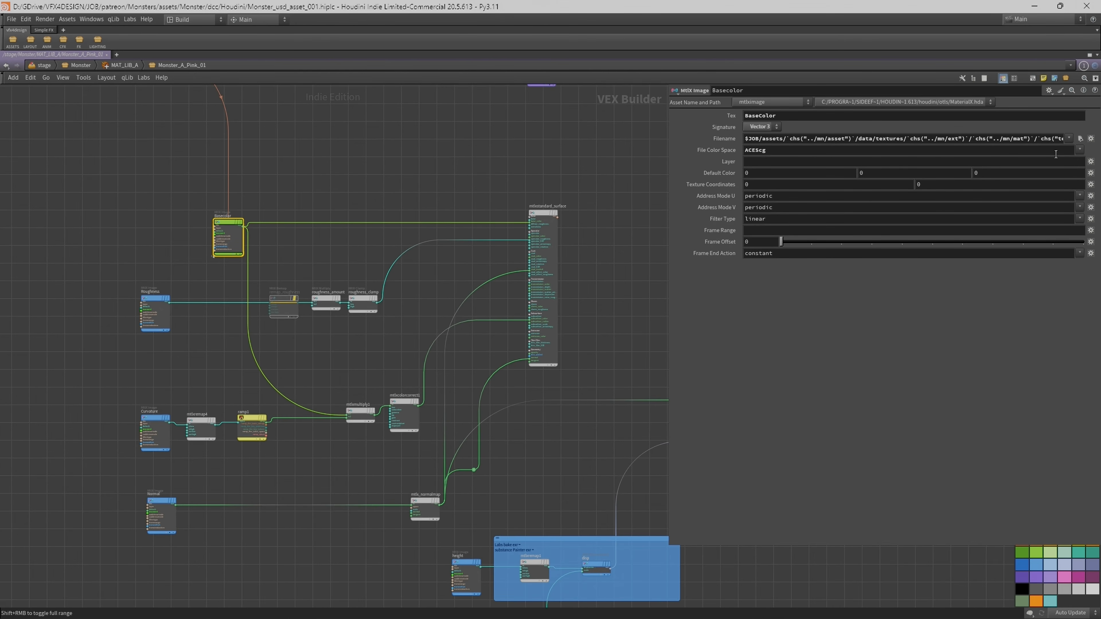
click(1080, 139)
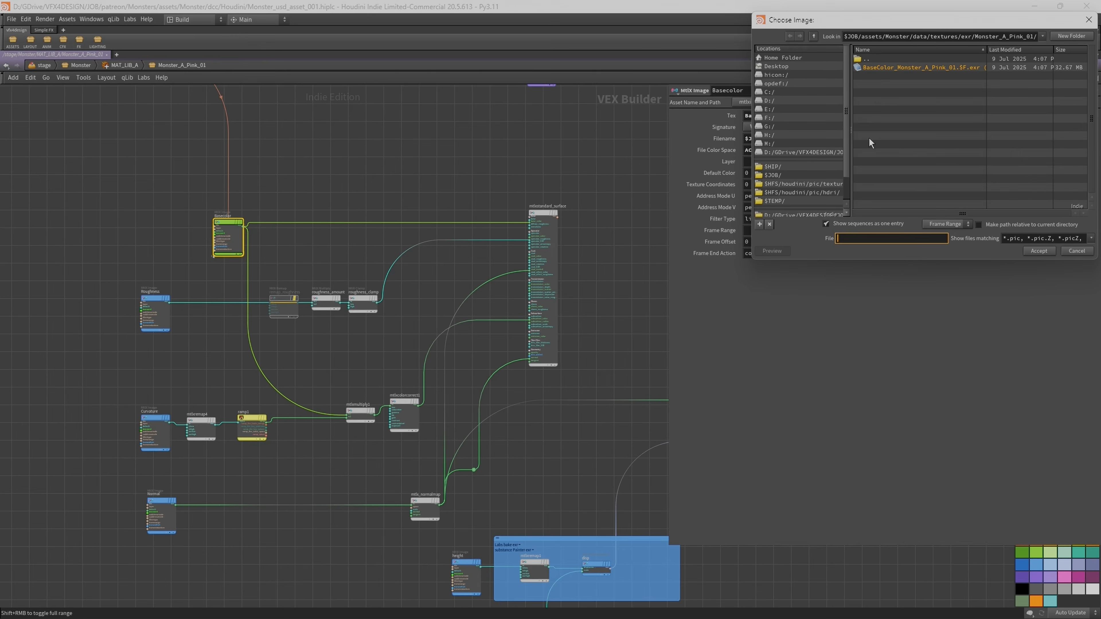
click(1077, 251)
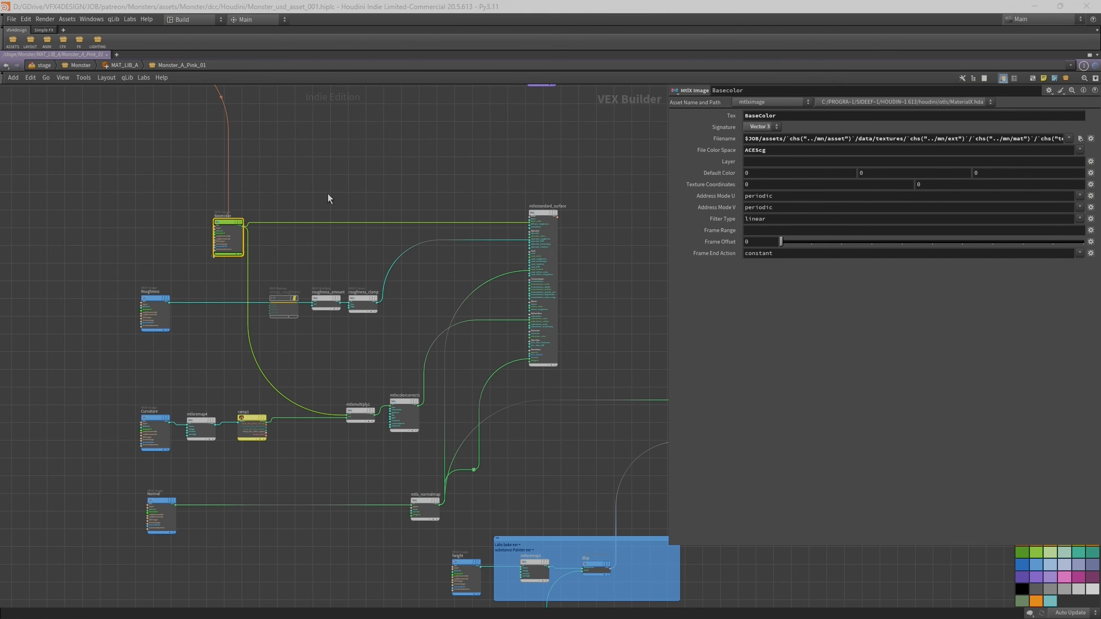
Widen the parameters to read the Basecolor node's full Filename expression and its File Color Space.
drag(669, 142, 396, 150)
scroll(219, 229, up, 2)
scroll(221, 233, up, 1)
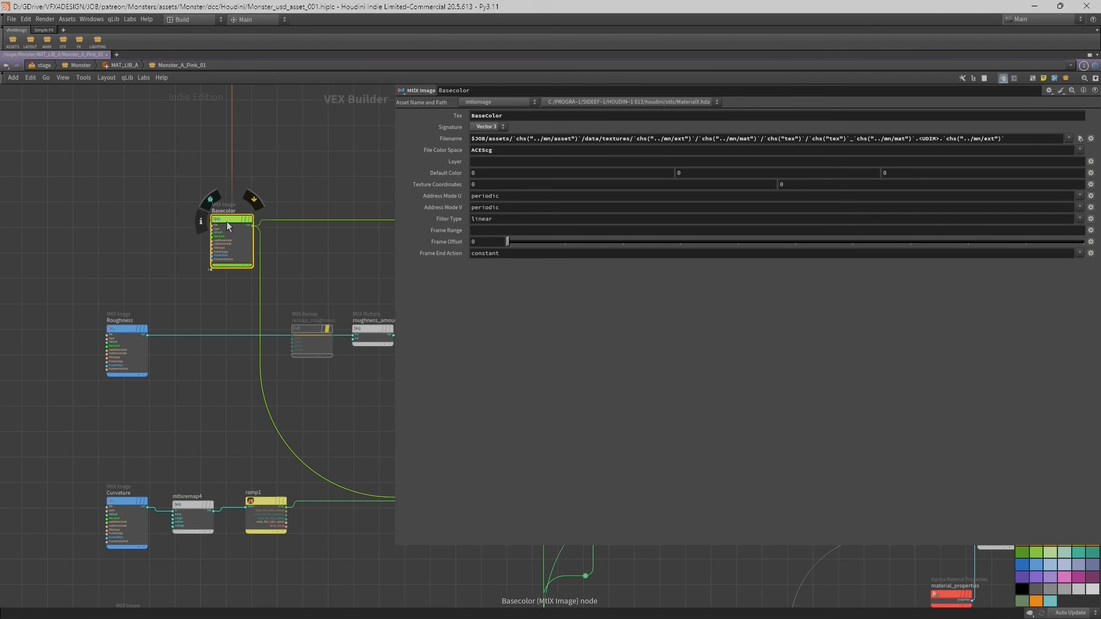
drag(142, 186, 223, 272)
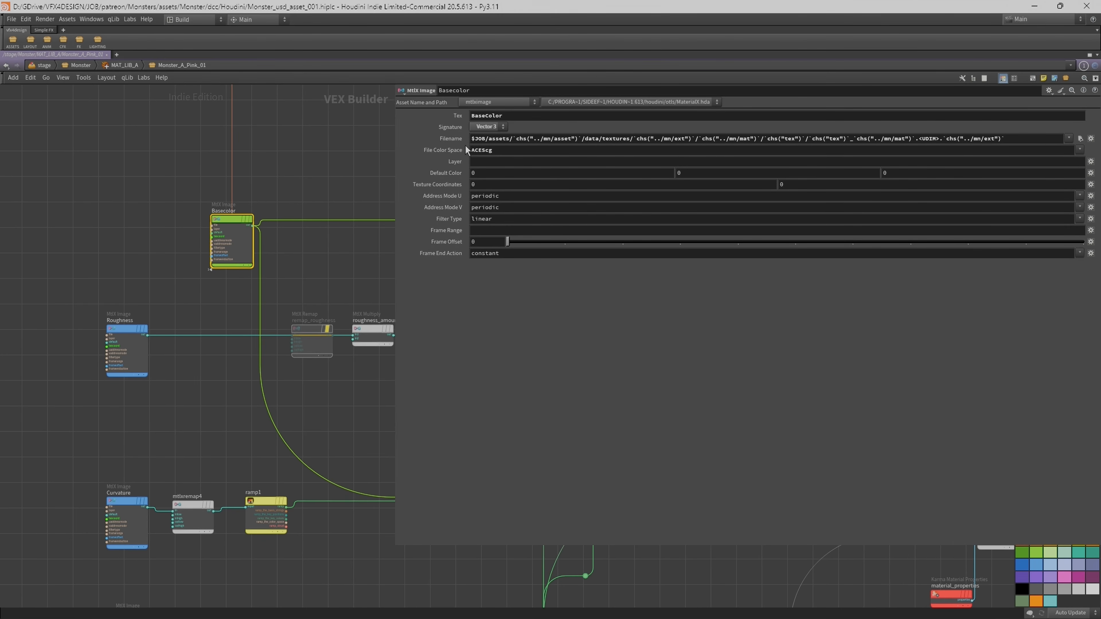
Compare the Filename expressions and File Color Space settings on the Roughness, Normal and Curvature image nodes.
scroll(174, 440, down, 3)
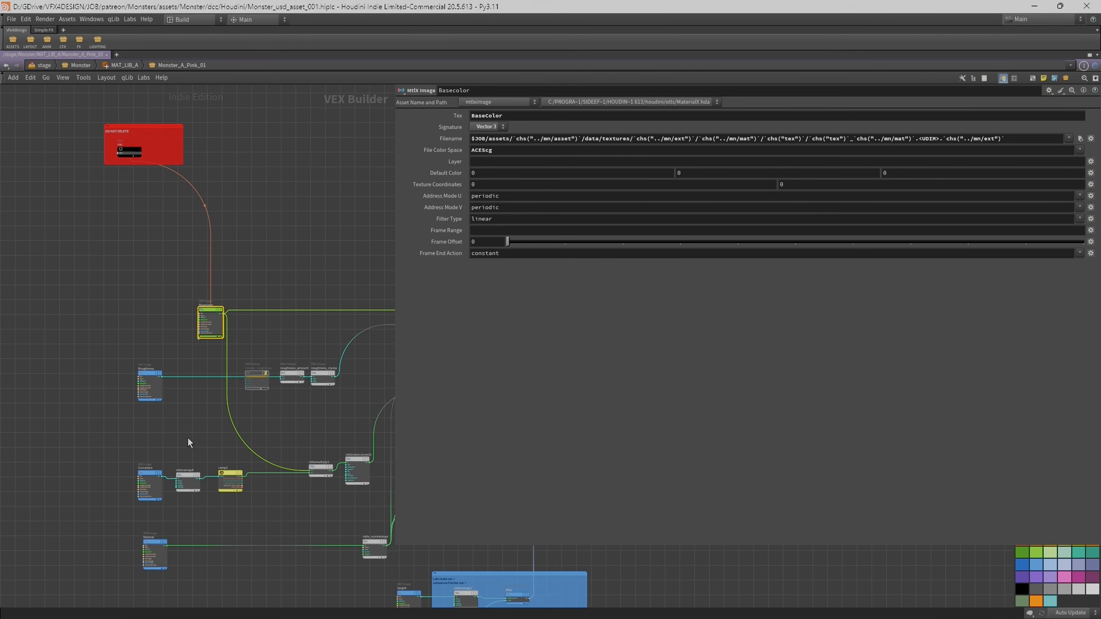
scroll(180, 295, up, 1)
middle_drag(158, 313, 187, 229)
scroll(179, 229, up, 1)
drag(139, 271, 185, 370)
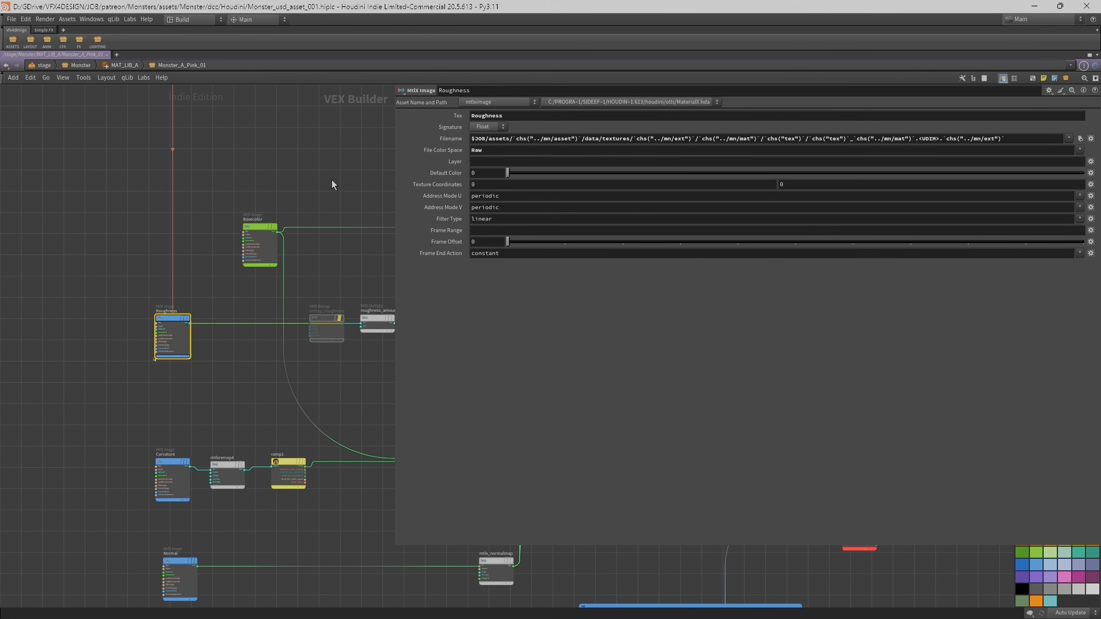
middle_drag(320, 192, 311, 168)
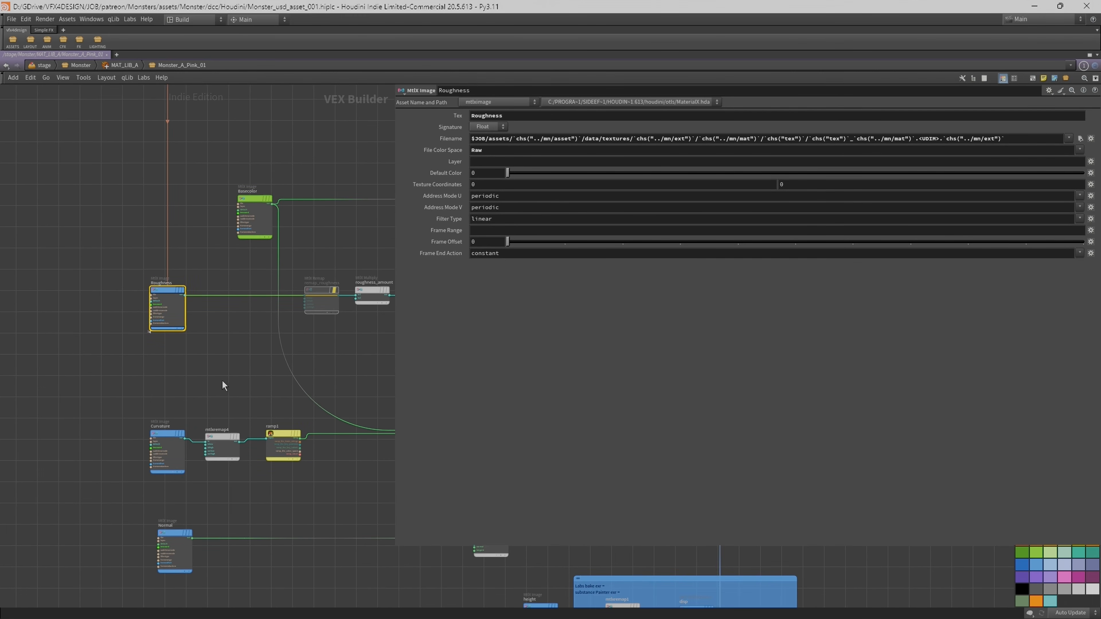
middle_drag(224, 385, 209, 302)
click(174, 447)
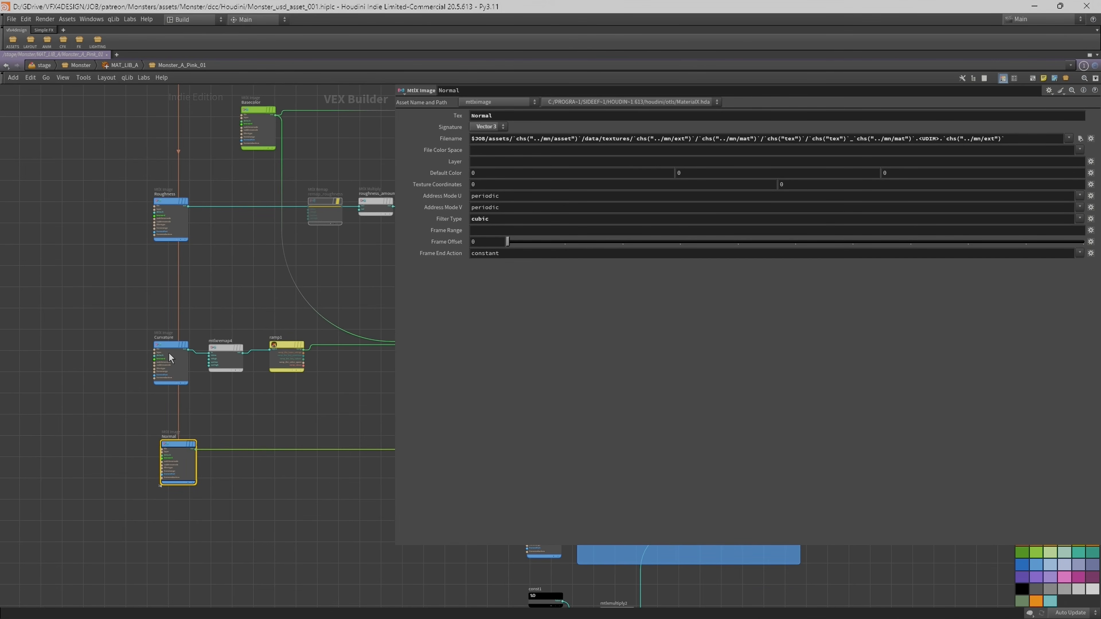
click(171, 349)
click(168, 203)
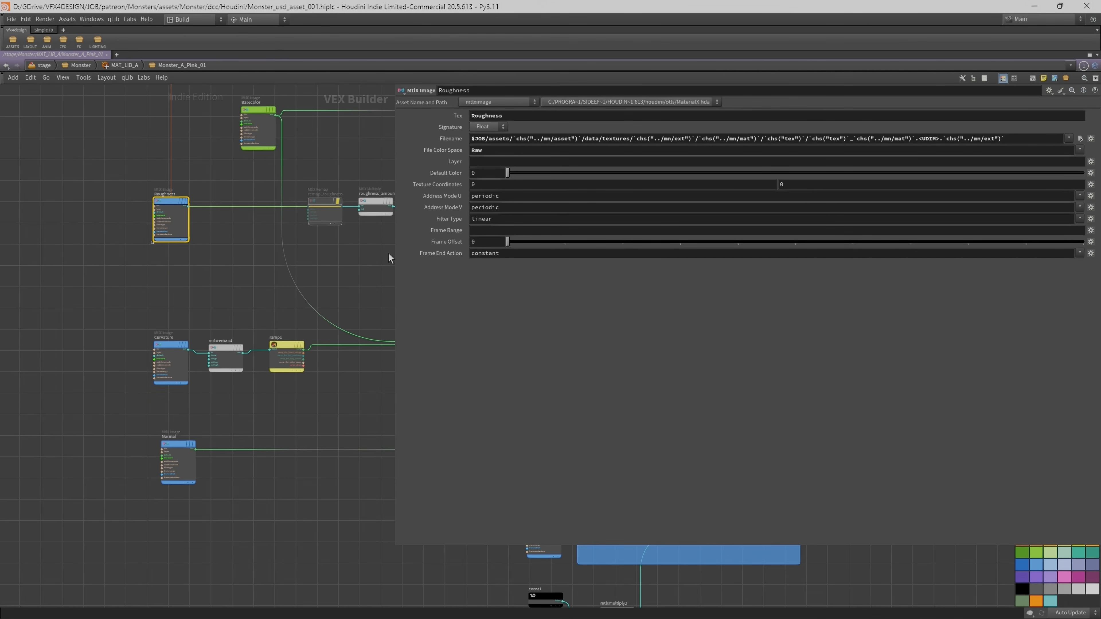
Examine the File Color Space and Filter Type settings of the Normal and height image nodes.
drag(396, 257, 519, 260)
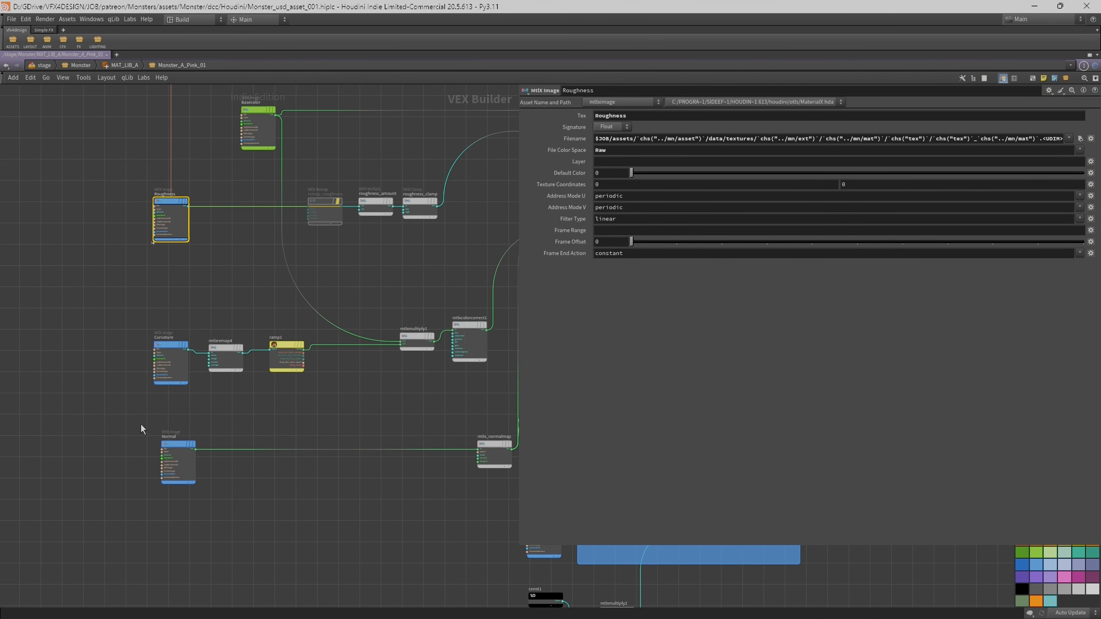
drag(92, 432, 259, 534)
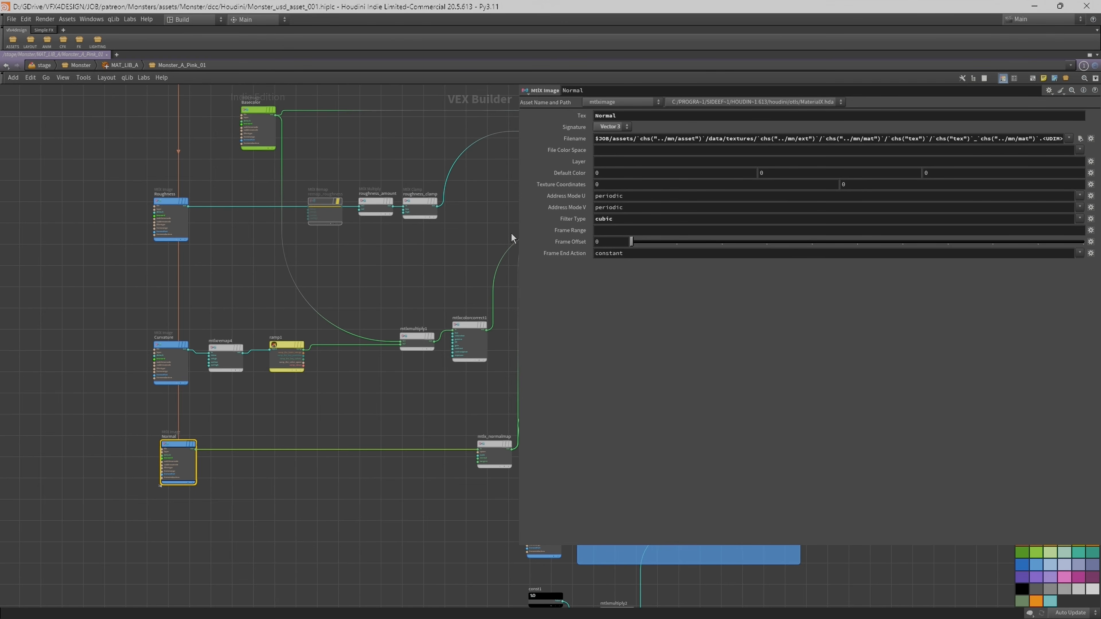
mouse_move(518, 227)
mouse_down()
mouse_move(640, 234)
mouse_move(603, 243)
mouse_up()
middle_drag(407, 550, 303, 480)
drag(359, 462, 430, 485)
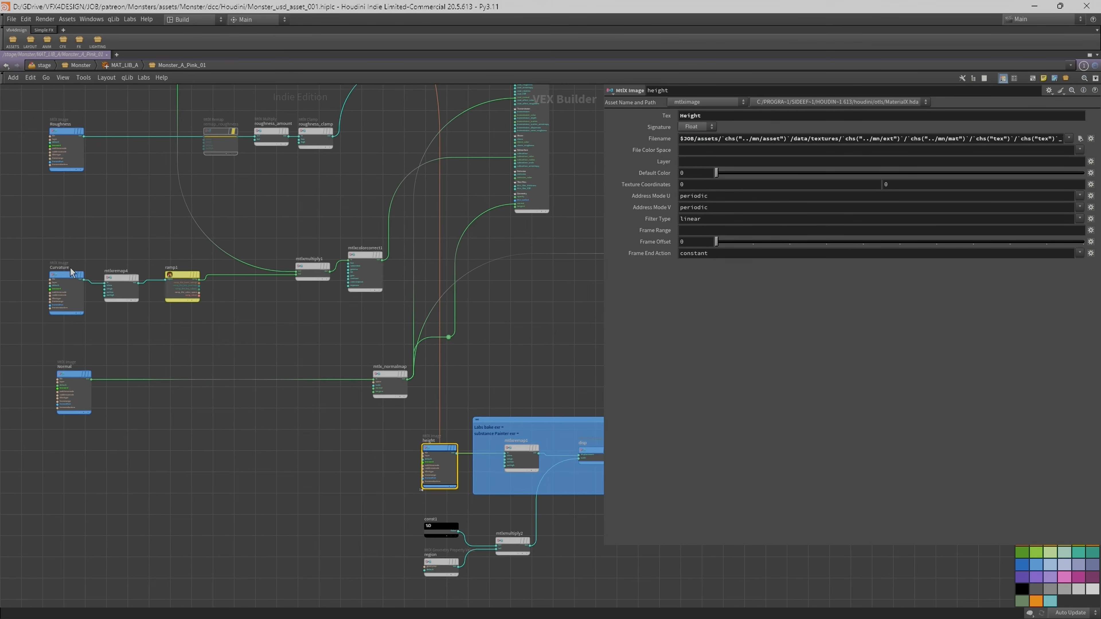
Recheck the File Color Space on the Curvature, Roughness and Basecolor image nodes, ending with Roughness selected.
click(66, 293)
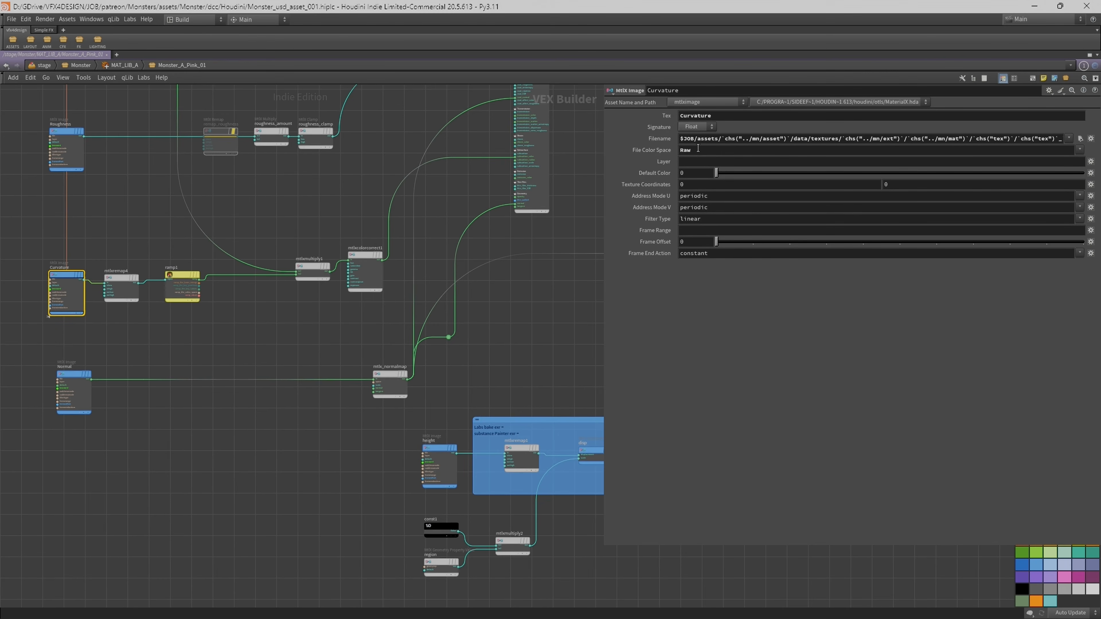
click(62, 134)
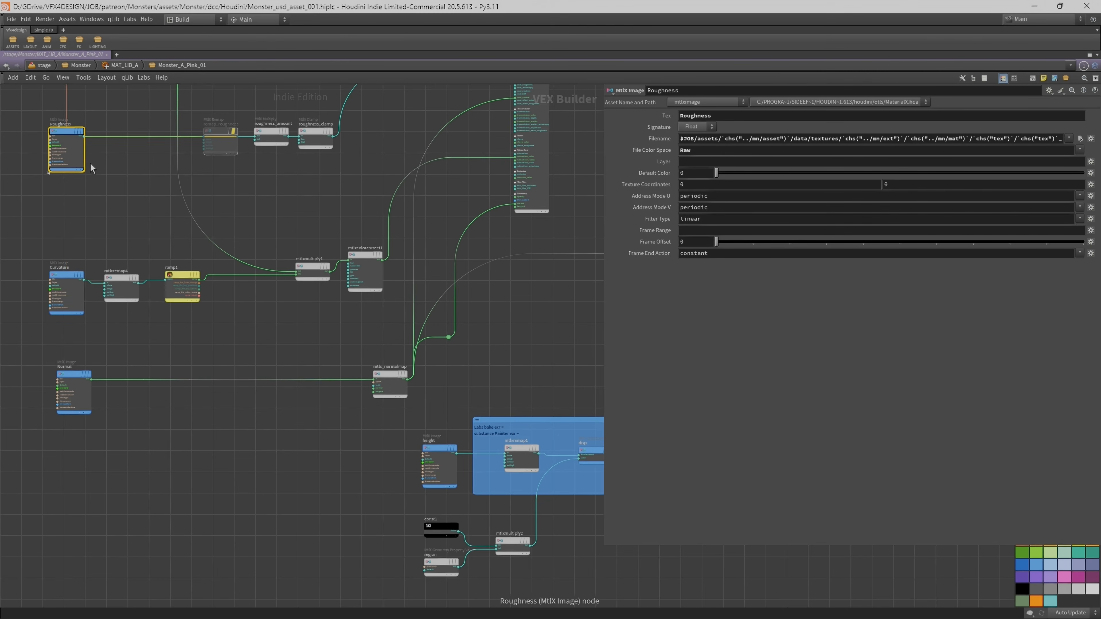
middle_drag(115, 184, 169, 282)
click(208, 142)
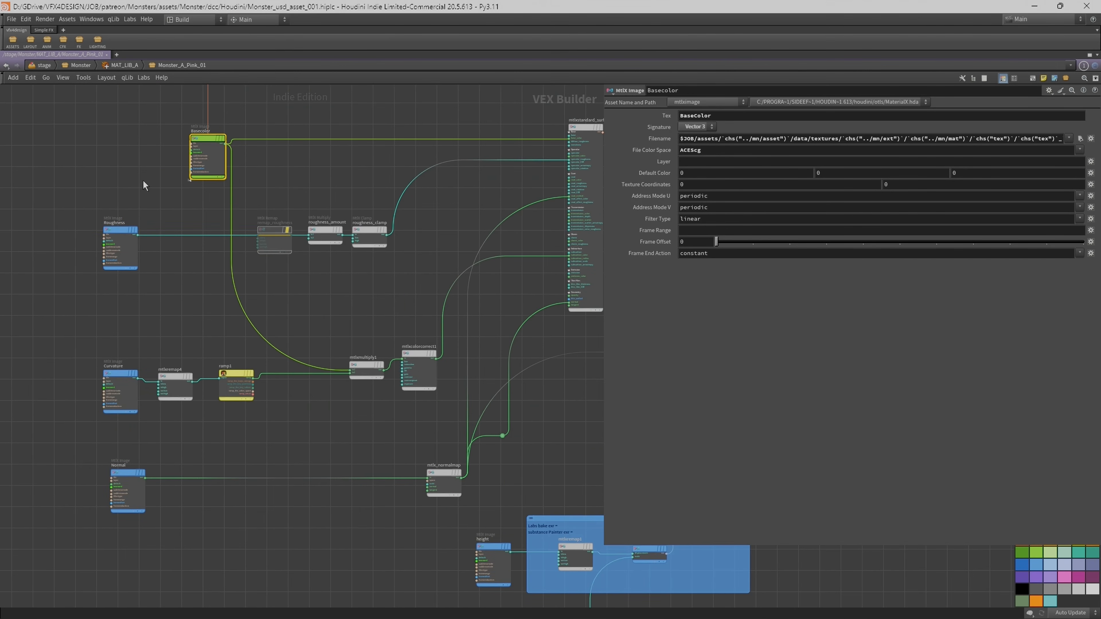
click(120, 232)
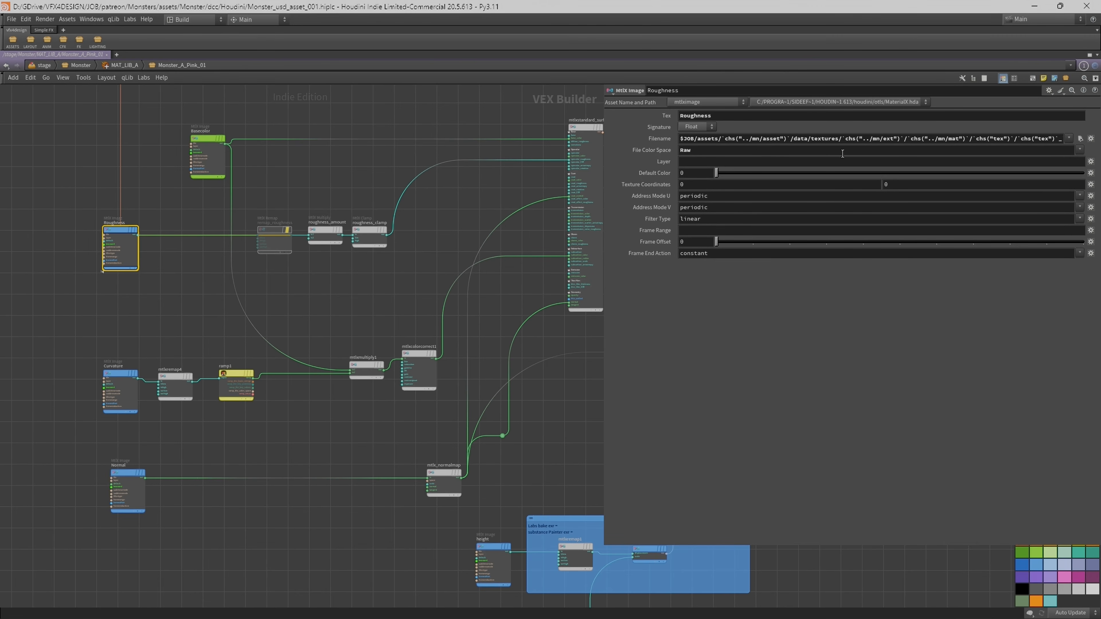
Expand the Roughness parameters and highlight the $JOB/assets/, ext reference and <UDIM> parts of the Filename expression.
drag(605, 152, 98, 219)
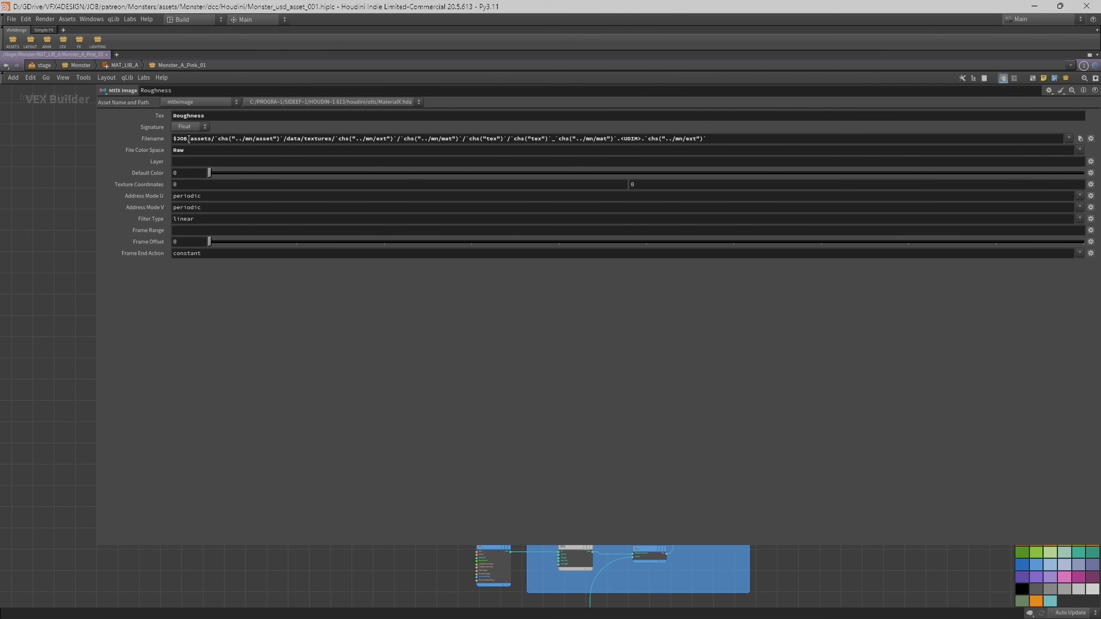
drag(214, 138, 209, 138)
click(207, 139)
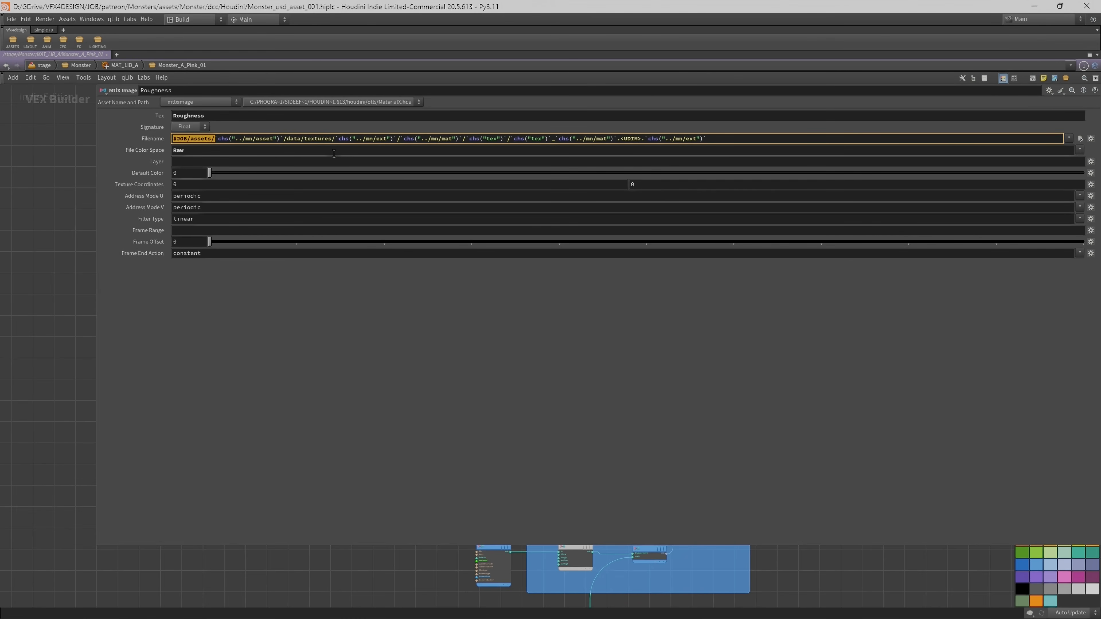
drag(334, 137, 389, 136)
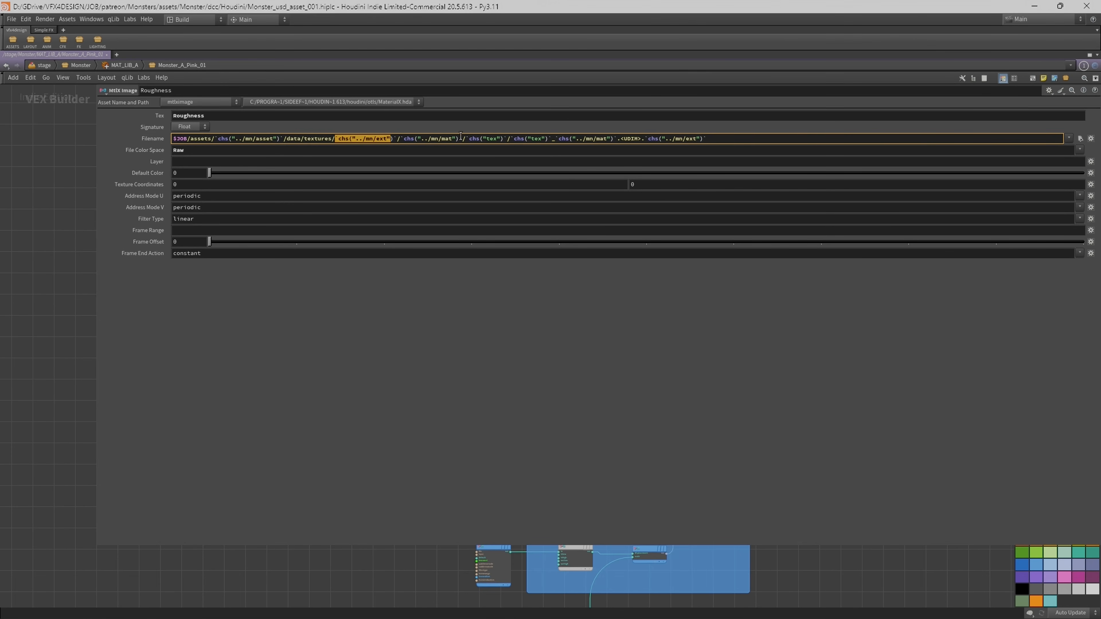
drag(622, 138, 733, 139)
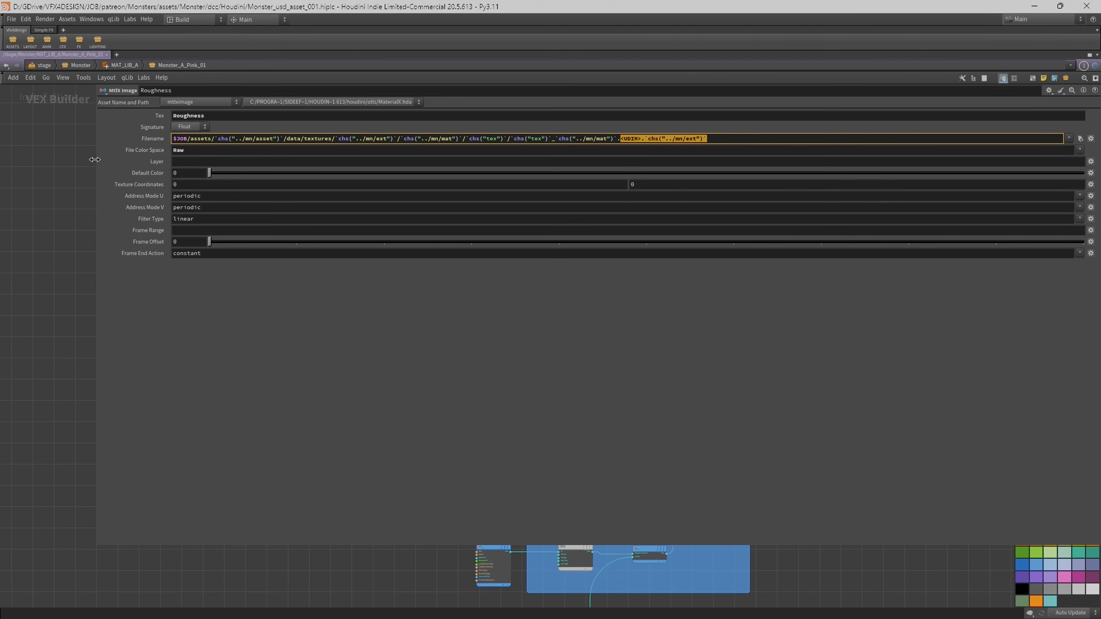
Narrow the parameters again and select the mn null to review its Asset, Mat and File Extension values.
drag(95, 160, 394, 173)
scroll(185, 171, down, 2)
scroll(176, 148, up, 2)
middle_drag(176, 148, 194, 239)
scroll(194, 238, down, 1)
scroll(247, 170, down, 1)
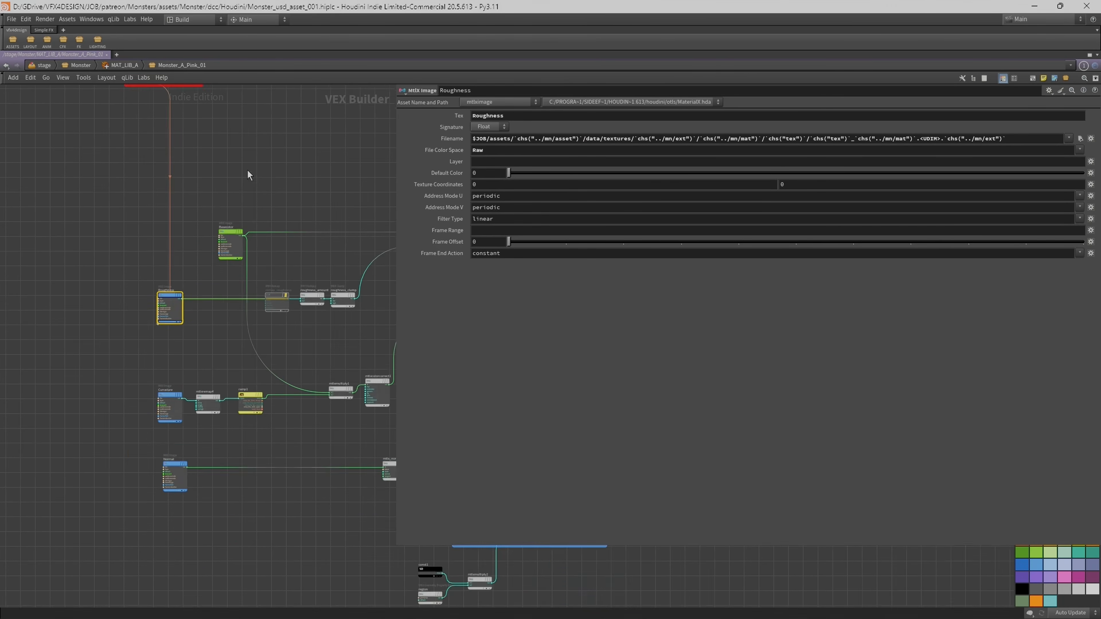
middle_drag(247, 169, 254, 255)
scroll(254, 255, up, 2)
click(112, 118)
scroll(160, 258, down, 2)
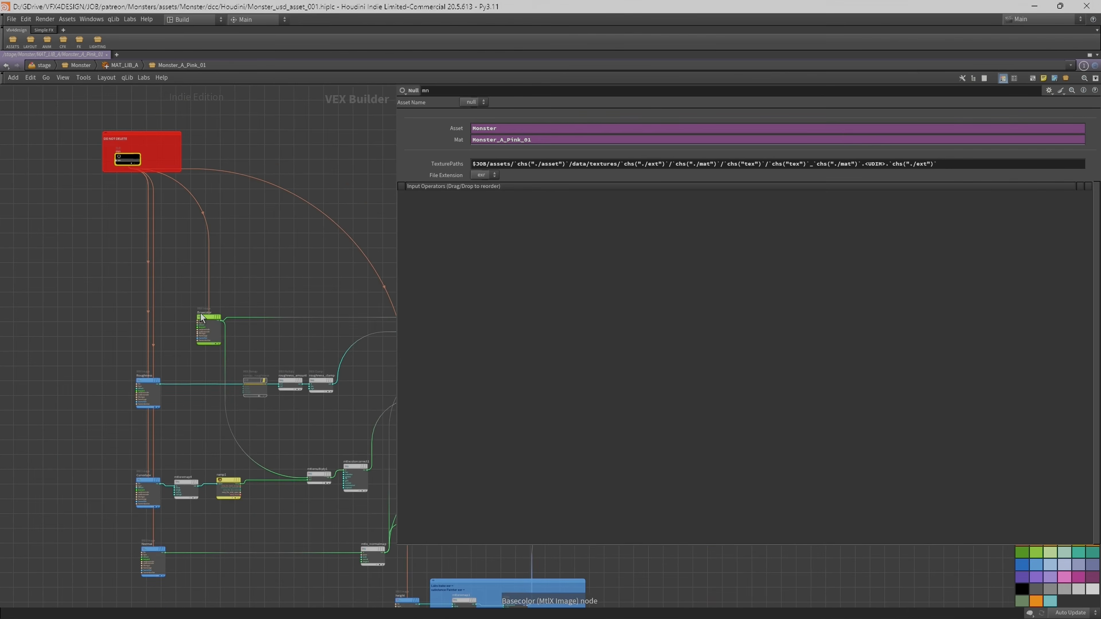
Compare the Basecolor node's Tex name with the texture folders inside Monster_A_Pink_01 in File Explorer.
click(217, 324)
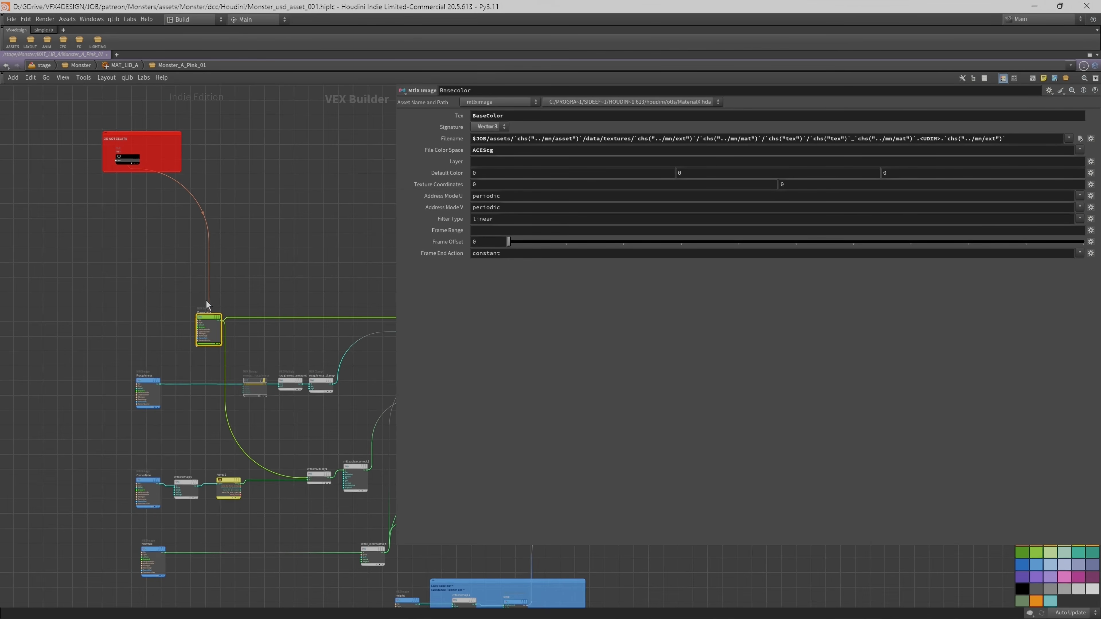
scroll(204, 322, up, 2)
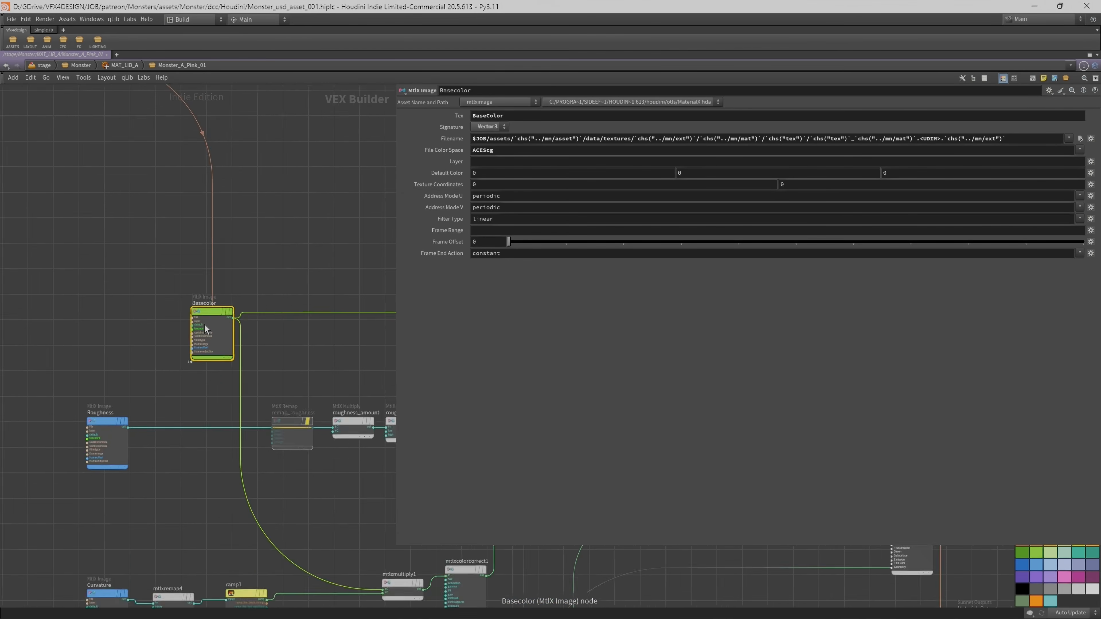
click(509, 115)
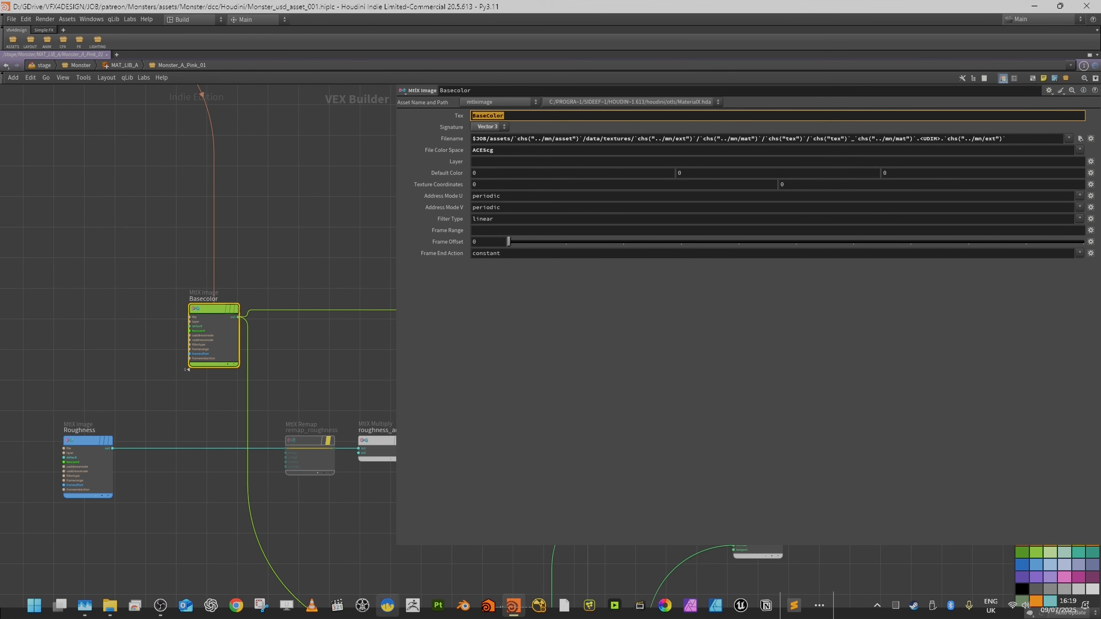
click(109, 604)
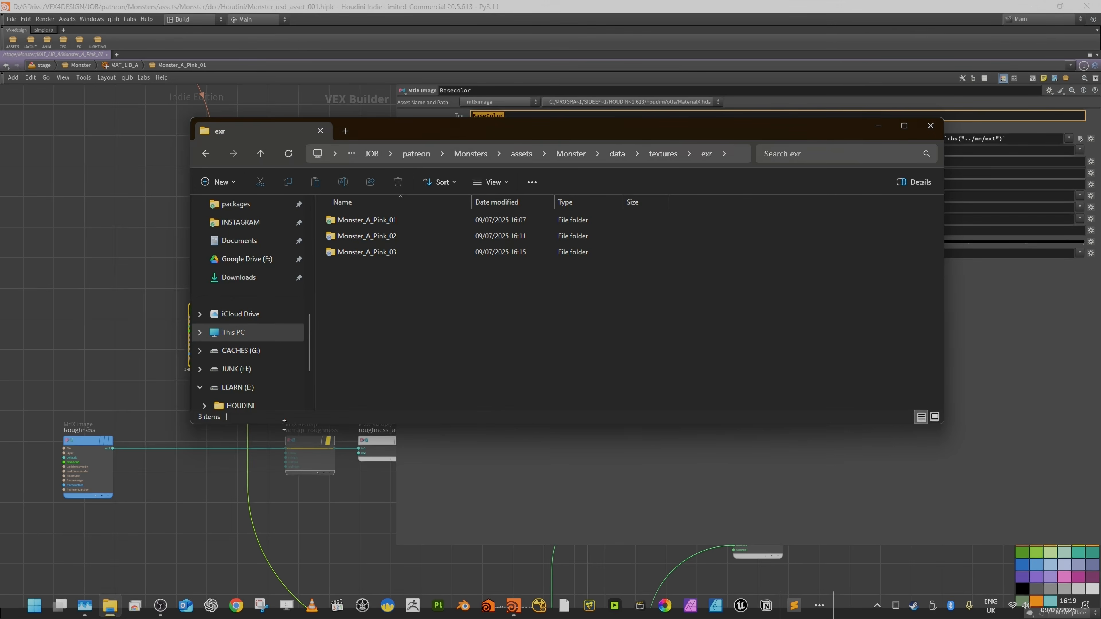
double_click(364, 220)
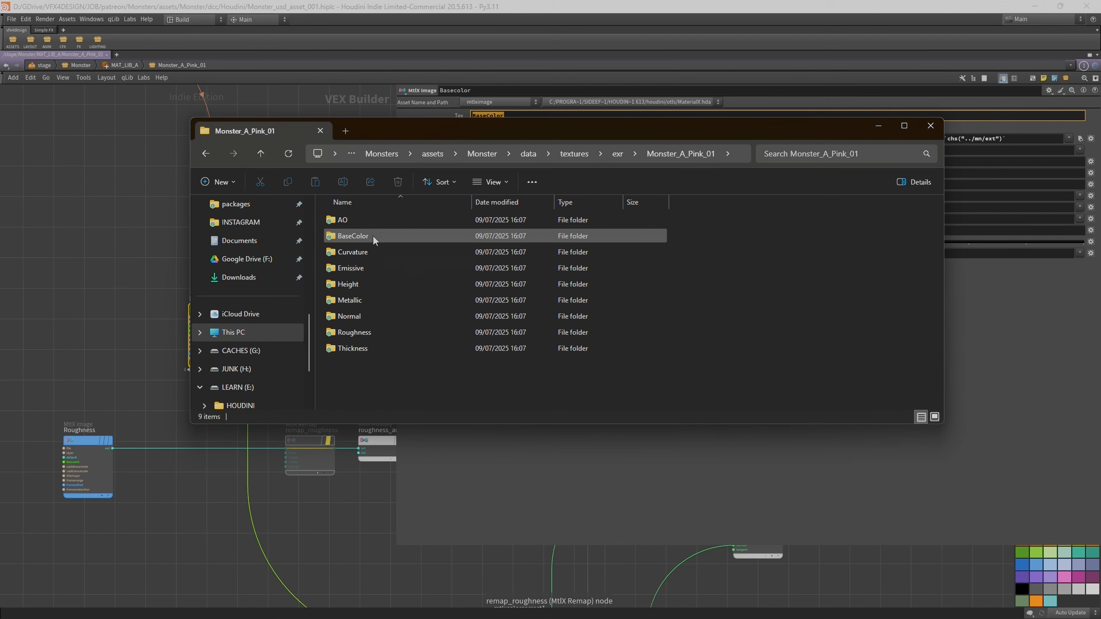
drag(410, 134, 436, 193)
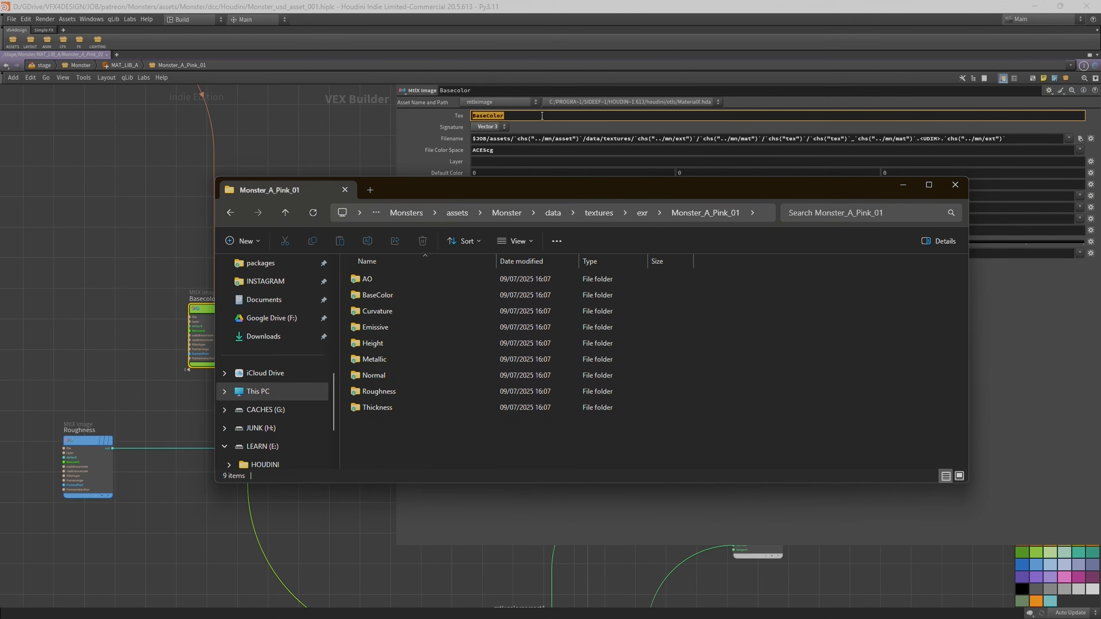
Return to Houdini and verify the exr found through the Basecolor Filename path, leaving the file unchanged.
click(528, 112)
scroll(299, 246, down, 3)
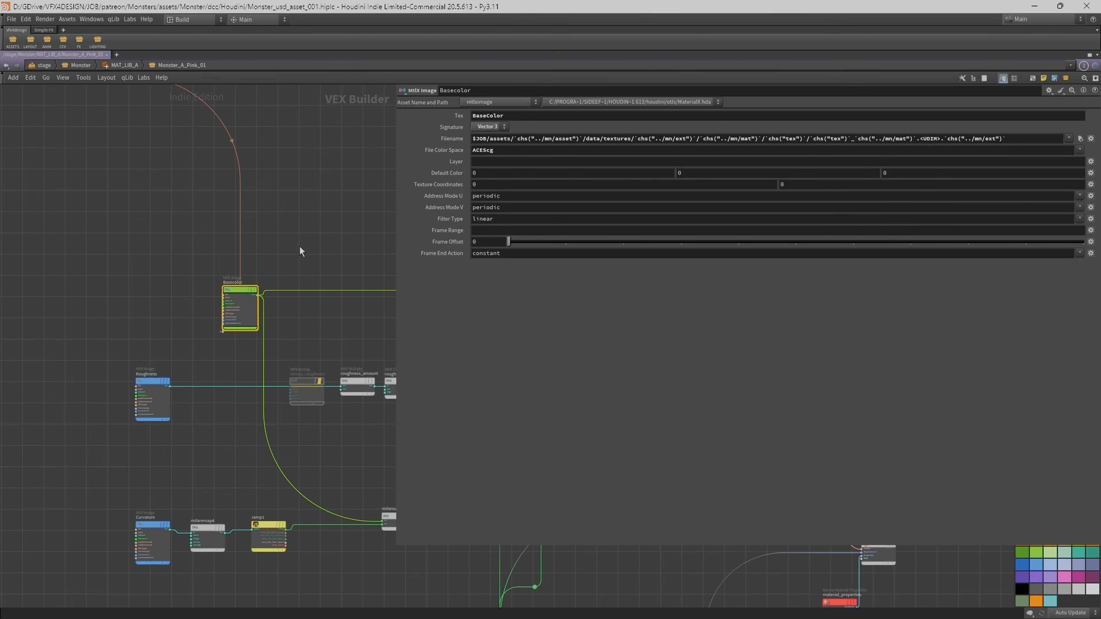
click(1080, 138)
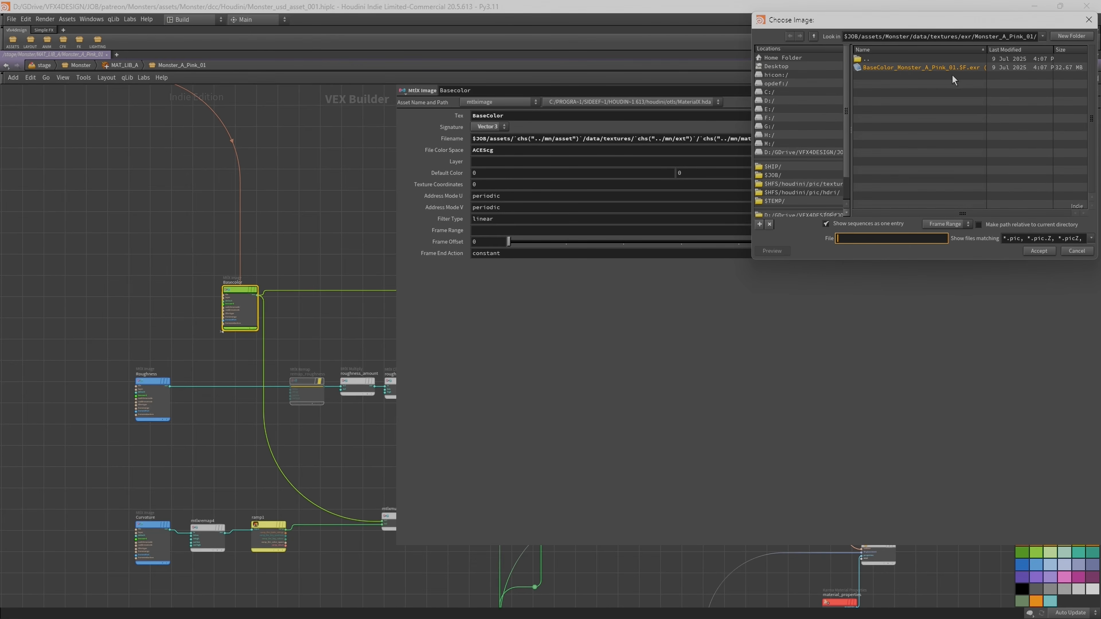
click(1077, 251)
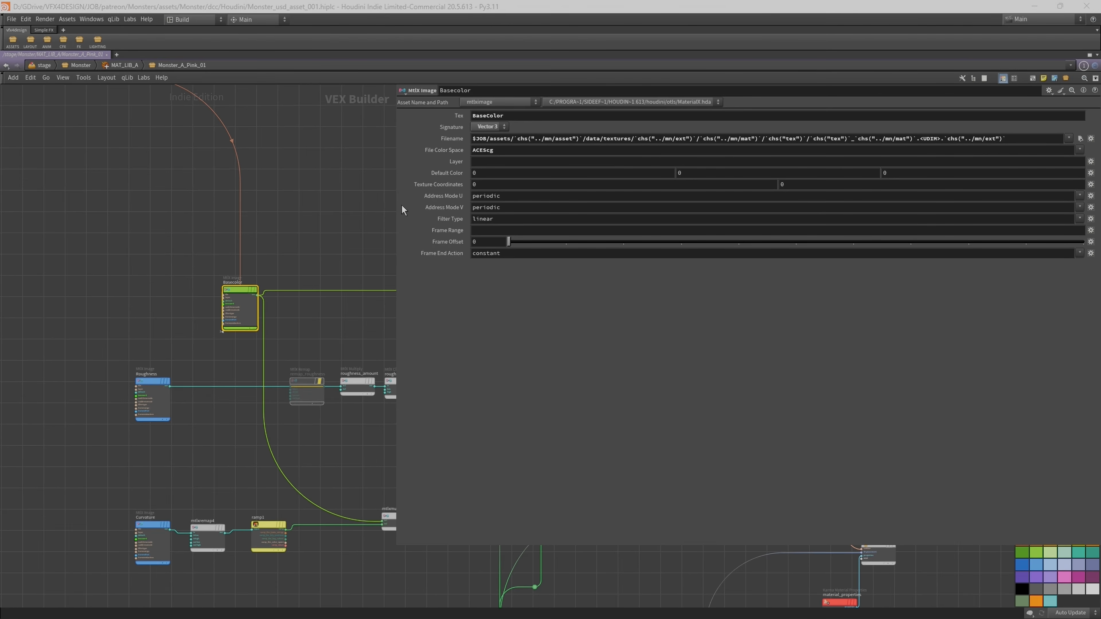
Examine the stack of nine Karma AOV nodes above the surface shader, including the parameters of the metallic AOV.
scroll(467, 216, down, 8)
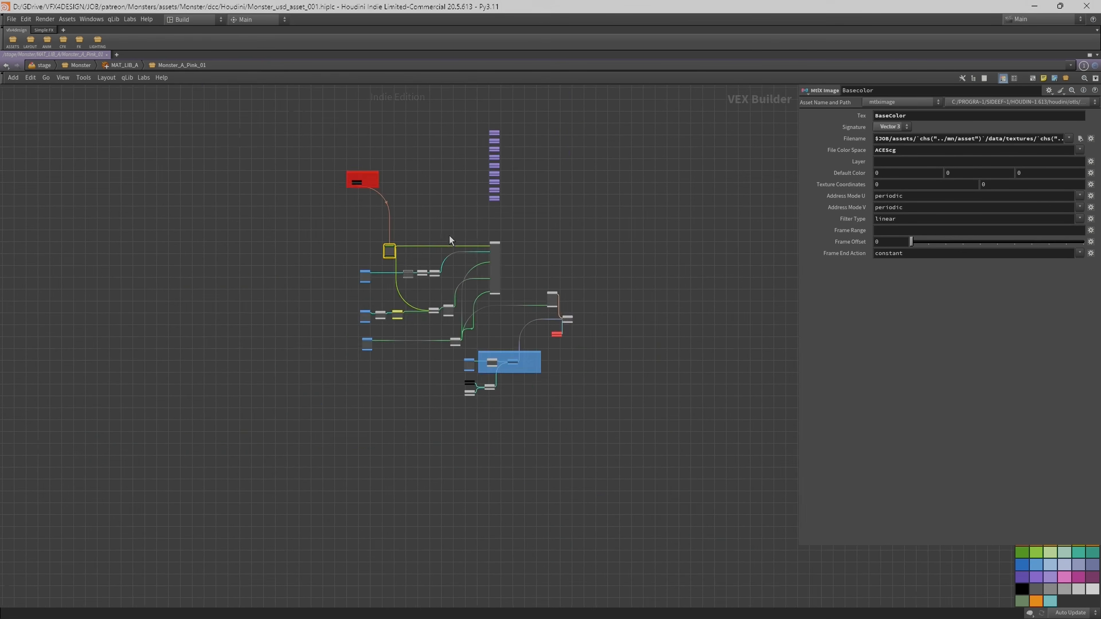
scroll(450, 237, up, 4)
drag(274, 143, 261, 109)
middle_drag(402, 188, 361, 270)
scroll(360, 270, down, 2)
scroll(474, 147, up, 3)
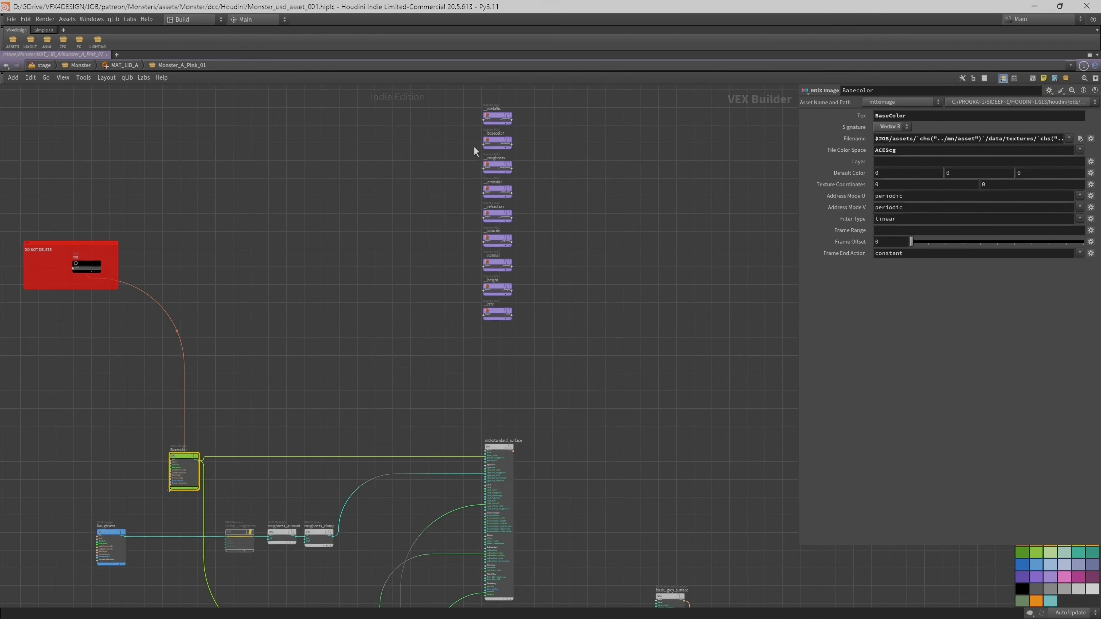
middle_drag(475, 147, 414, 202)
drag(417, 154, 558, 505)
scroll(561, 380, up, 4)
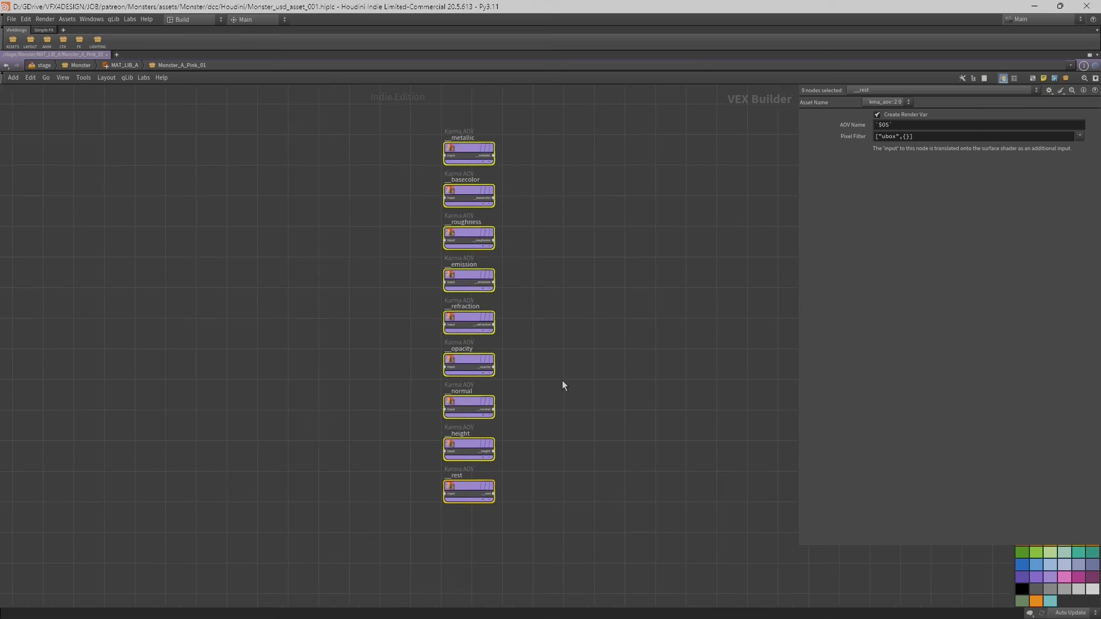
scroll(551, 344, down, 4)
click(559, 304)
click(477, 177)
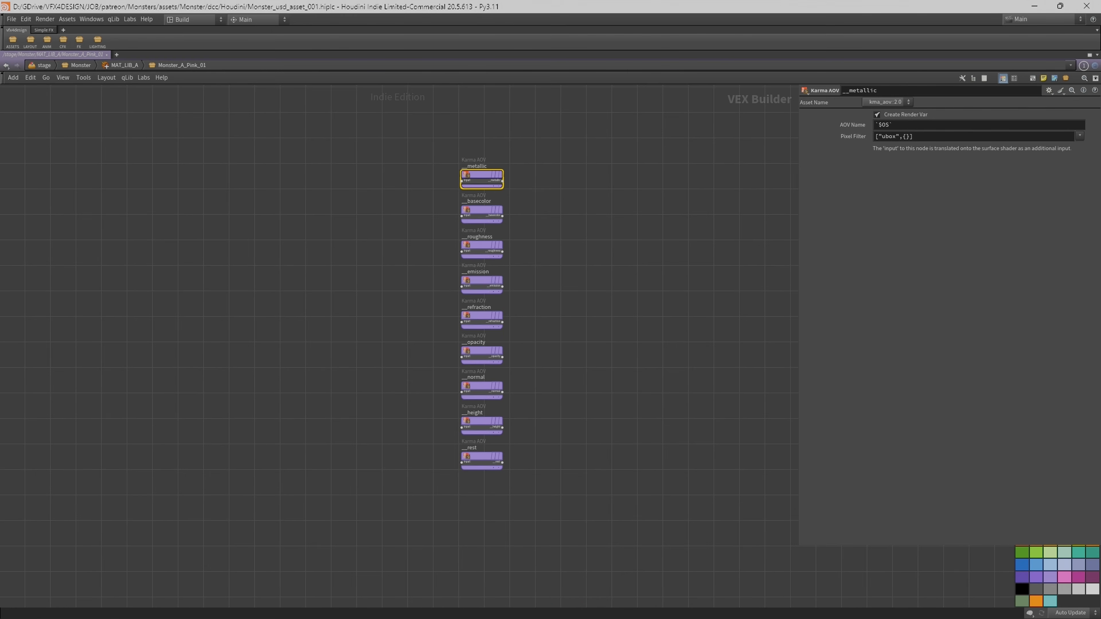
Delete all nine Karma AOV nodes, from metallic to rest, from the Monster_A_Pink_01 material.
mouse_move(419, 614)
drag(416, 130, 500, 255)
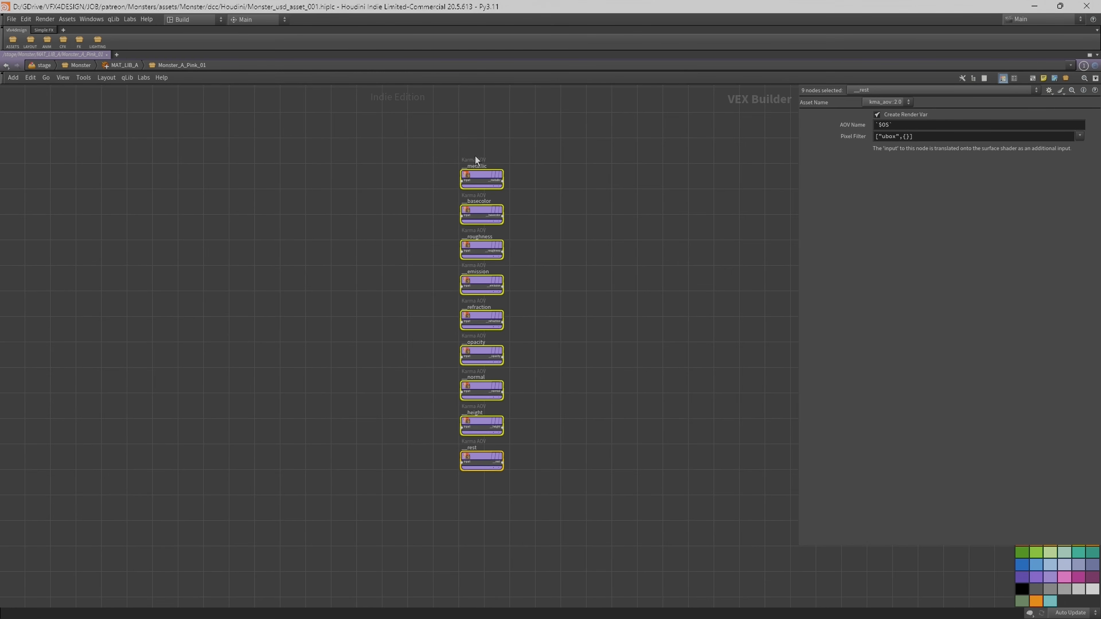
click(407, 132)
drag(407, 133, 539, 446)
click(539, 454)
drag(593, 483, 398, 93)
key(Delete)
Reposition the Basecolor image node just below the Roughness row of the shader network.
scroll(472, 180, down, 6)
scroll(464, 201, up, 2)
scroll(463, 202, up, 4)
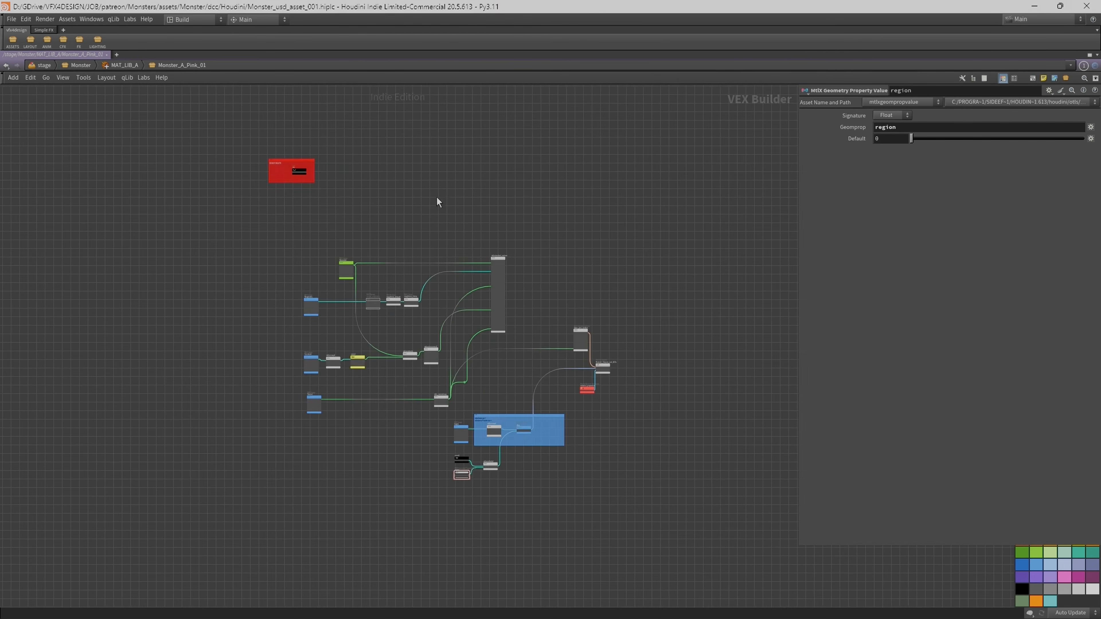
drag(260, 105, 373, 262)
scroll(328, 199, up, 4)
drag(274, 148, 270, 258)
click(389, 218)
scroll(389, 218, down, 2)
middle_drag(389, 218, 317, 145)
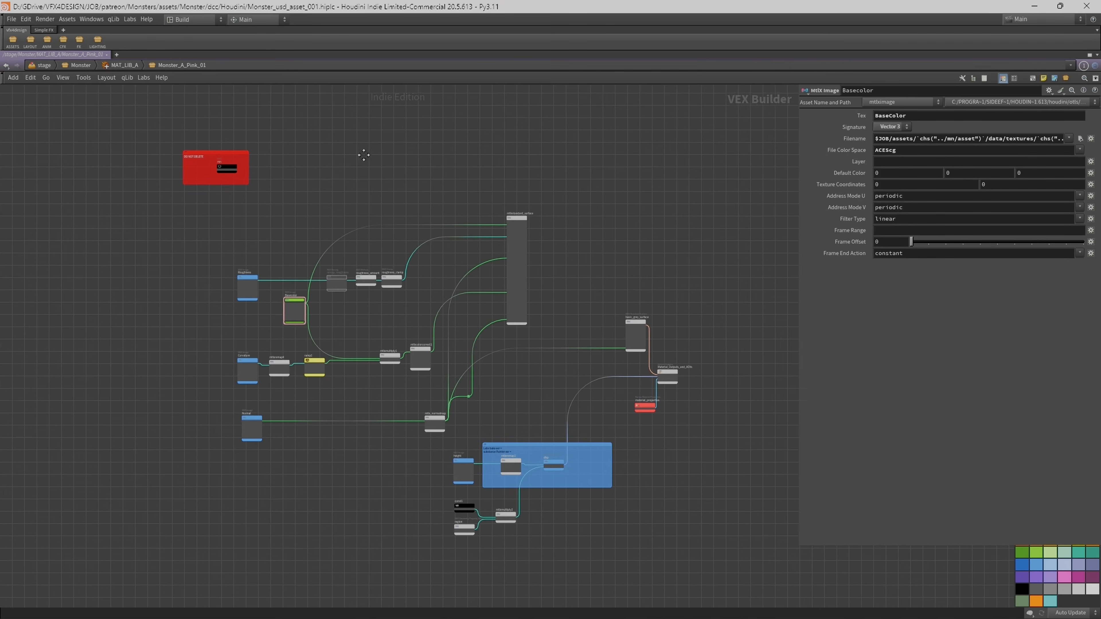
Review the mtlxstandard_surface, basic grey surface, material properties and height texture nodes of the shader network.
scroll(517, 241, up, 4)
click(428, 178)
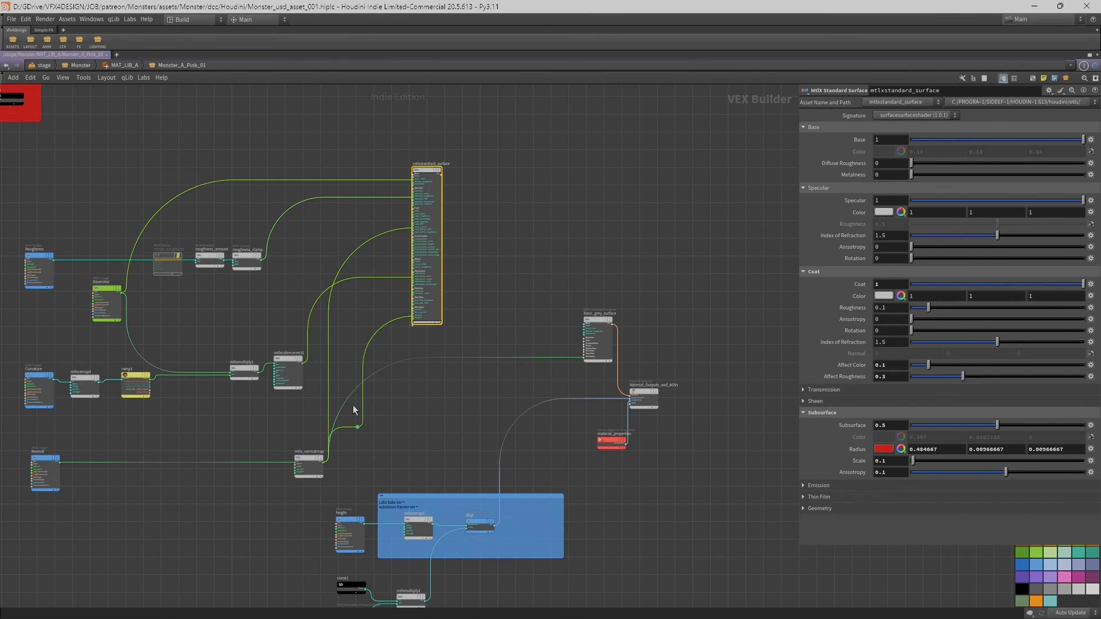
click(598, 323)
drag(700, 487, 588, 381)
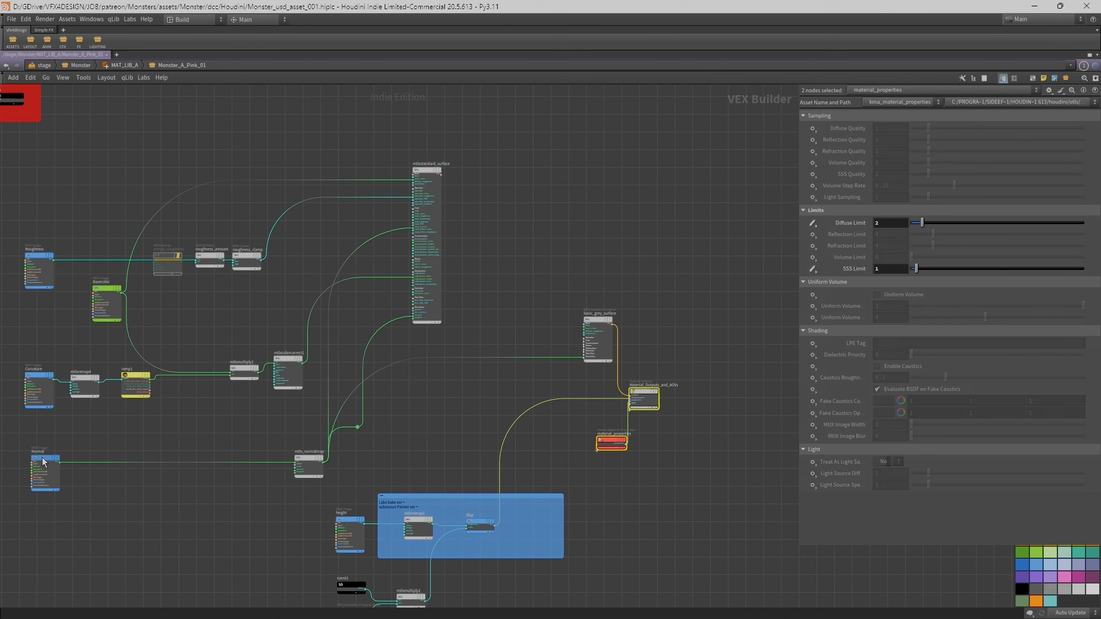
click(350, 521)
middle_drag(444, 446, 439, 429)
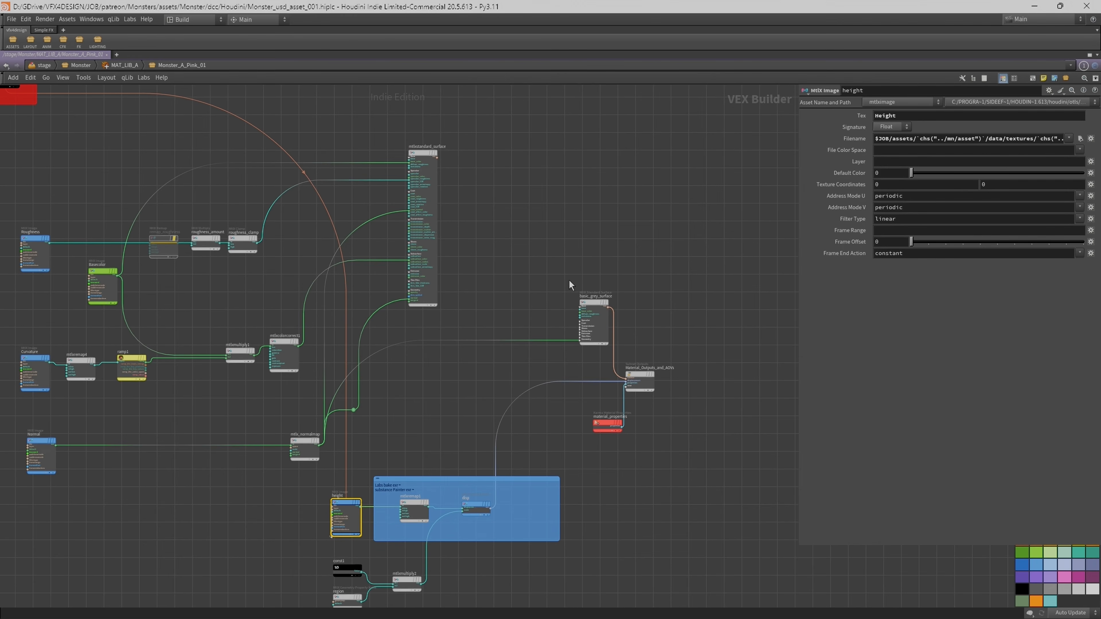
middle_drag(536, 254, 527, 228)
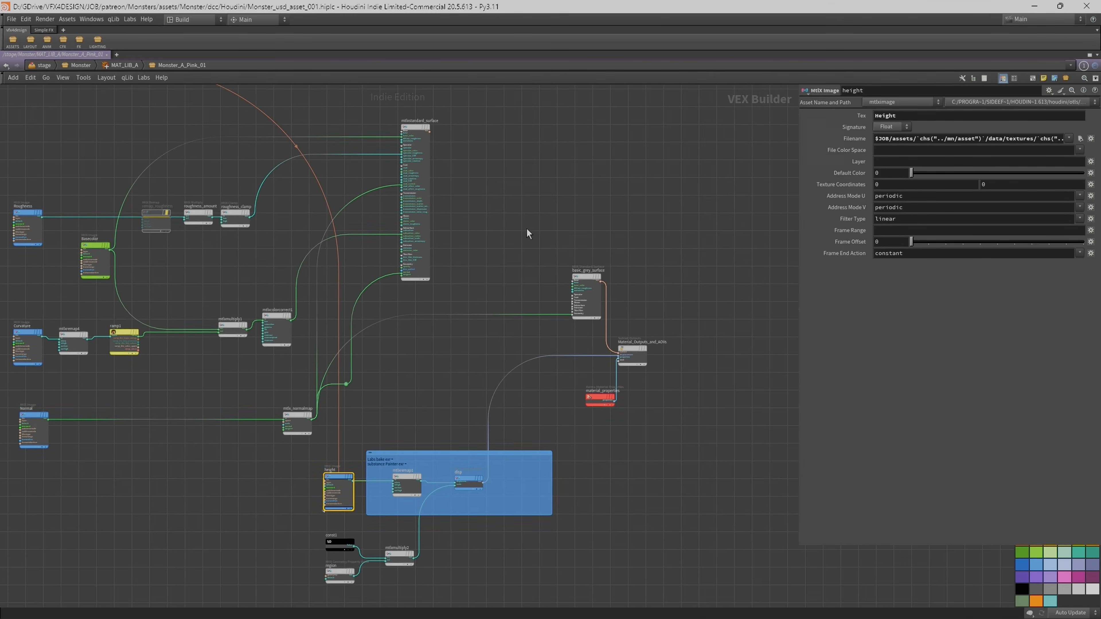
Go up to MAT_LIB_A and reposition the Monster_A_Pink_01 subnetwork below the Asset_Mat_01_template material.
key(u)
mouse_move(307, 347)
drag(307, 347, 363, 349)
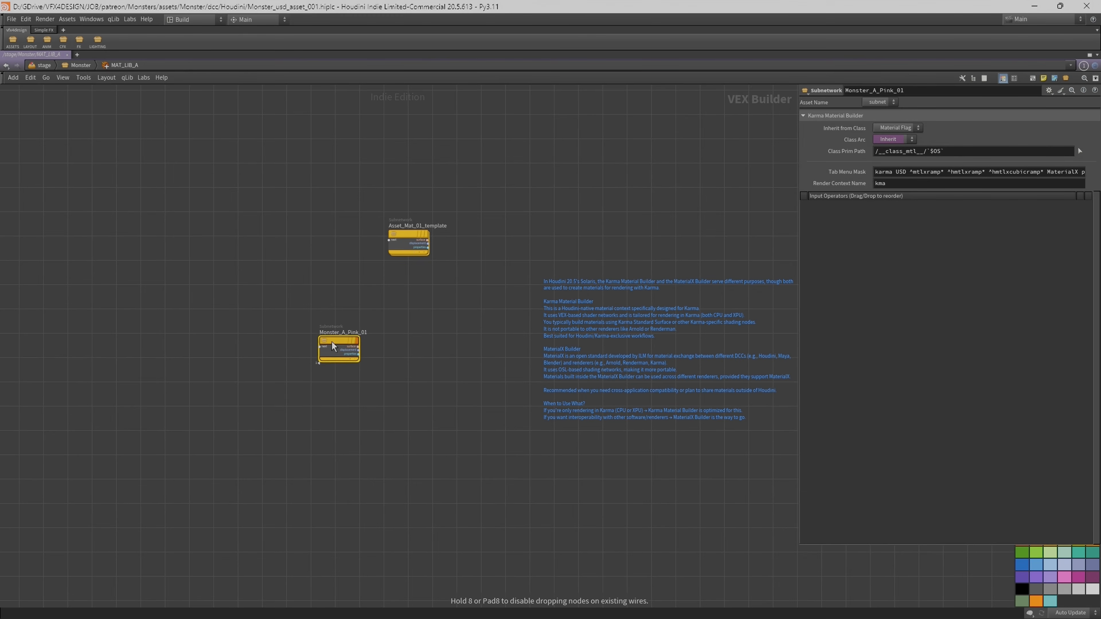
scroll(333, 346, up, 2)
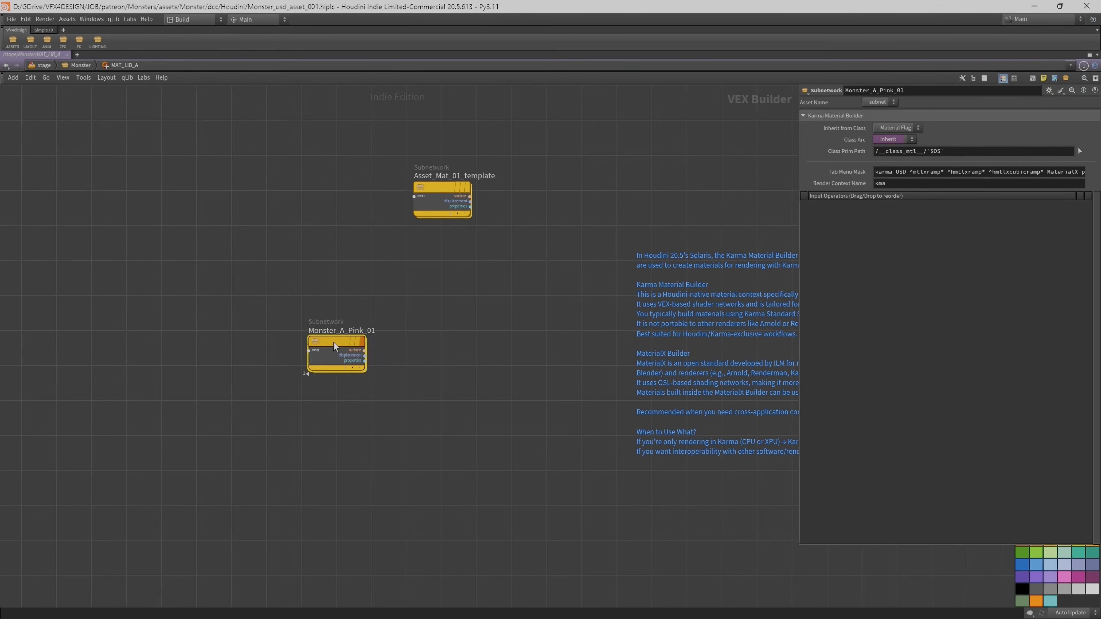
drag(333, 341, 319, 337)
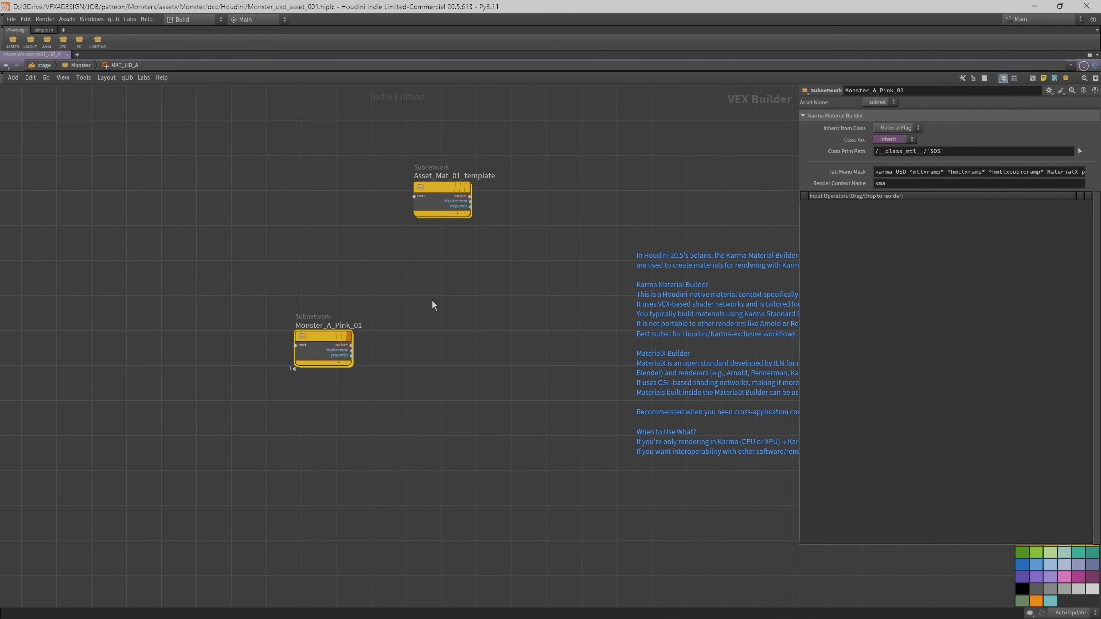
mouse_move(347, 337)
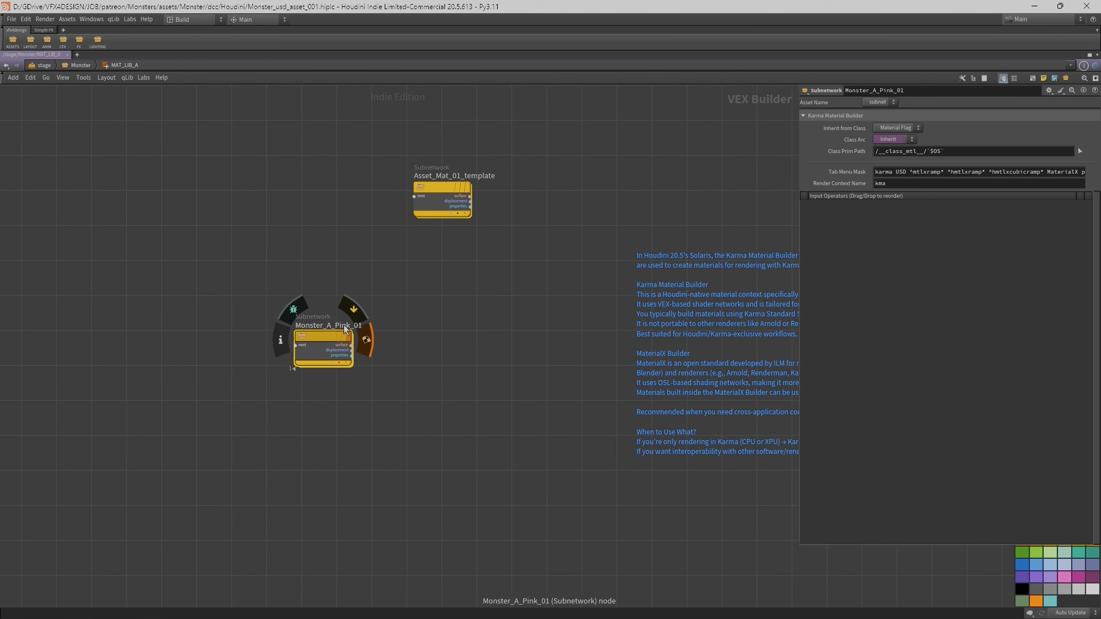
Go up to the Monster network, select the Monster_A_Pink_01 component material and bring back the viewport and scene graph.
key(u)
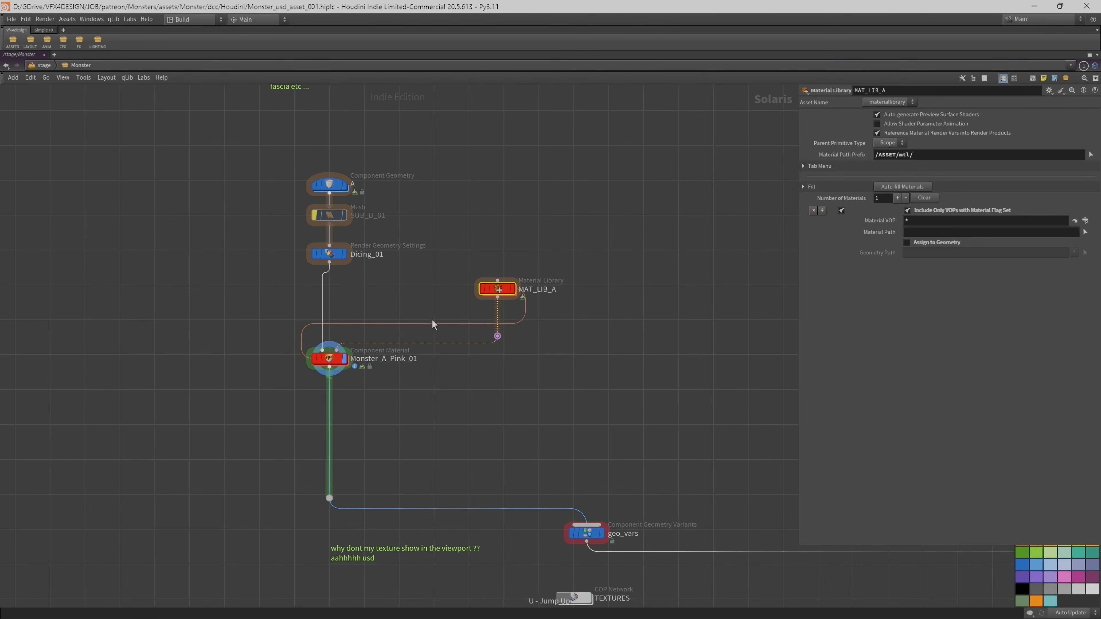
click(341, 357)
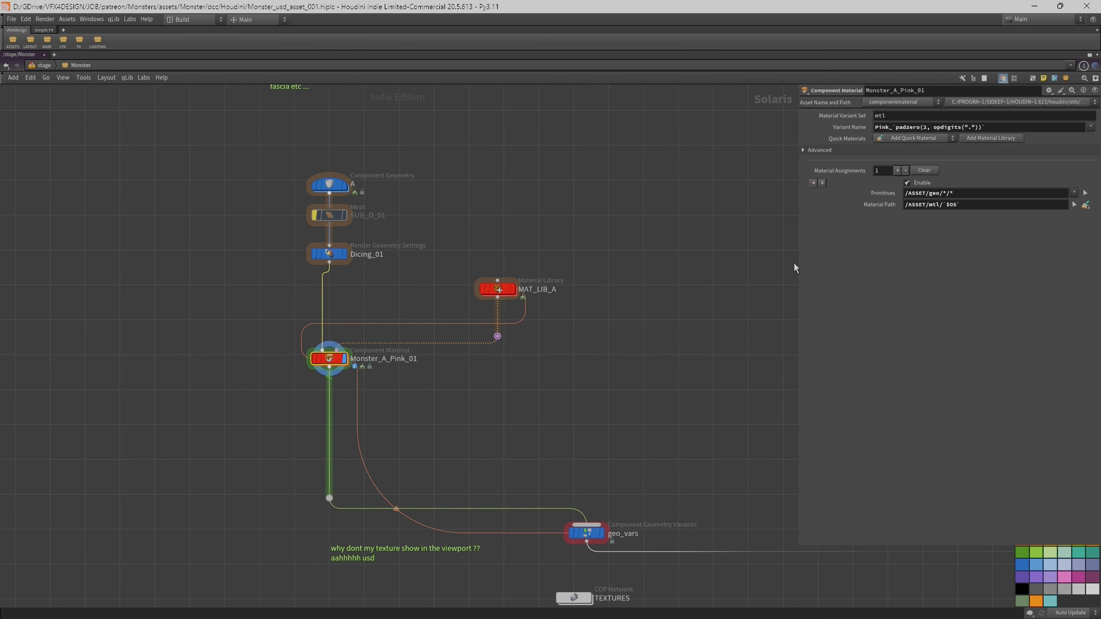
drag(798, 269, 687, 271)
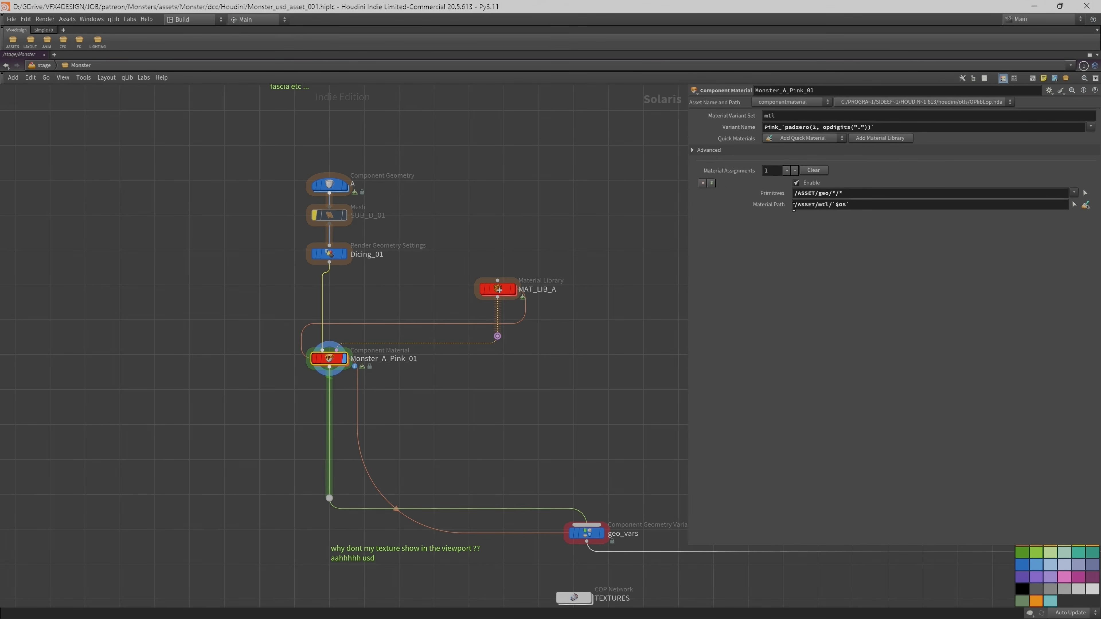
key(ctrl+b)
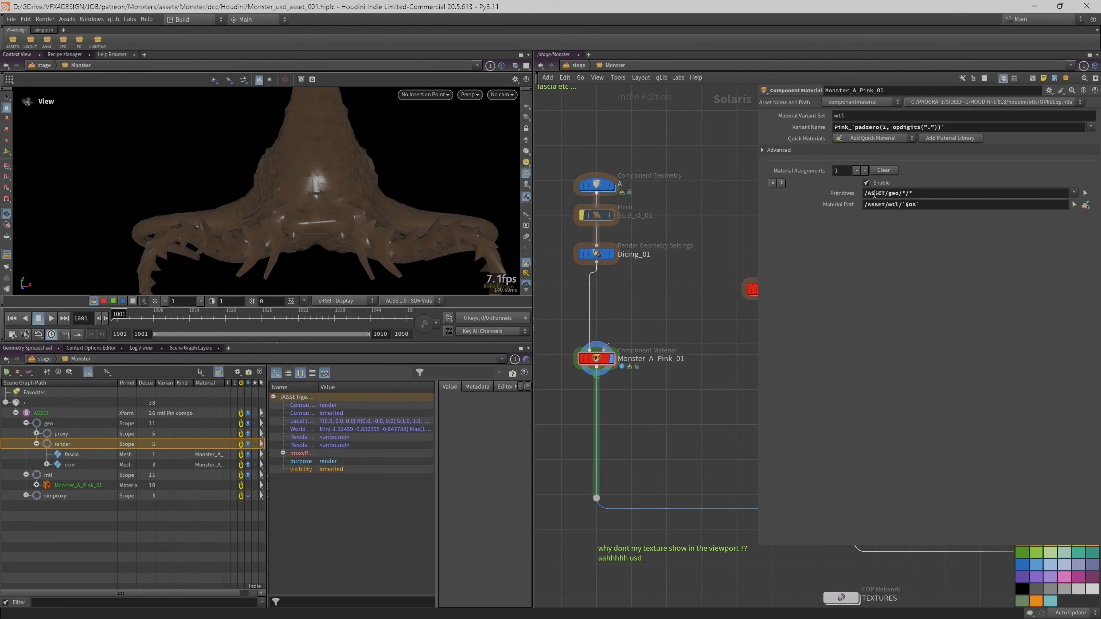
Enlarge the network view by narrowing both the viewport side and the component material's parameters.
scroll(643, 342, down, 1)
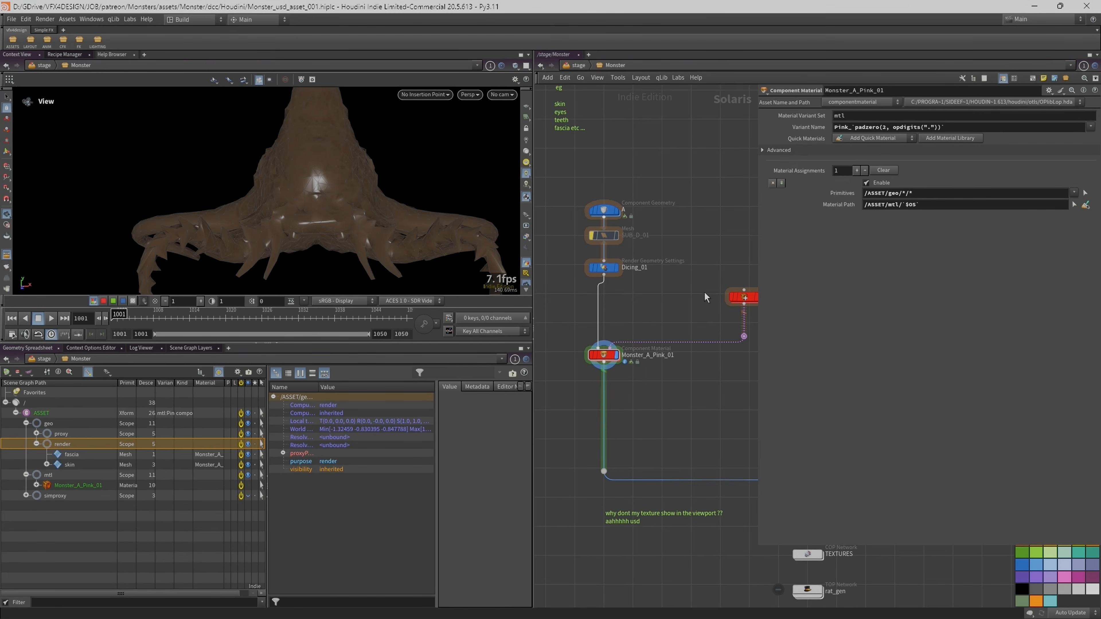
middle_drag(697, 299, 665, 297)
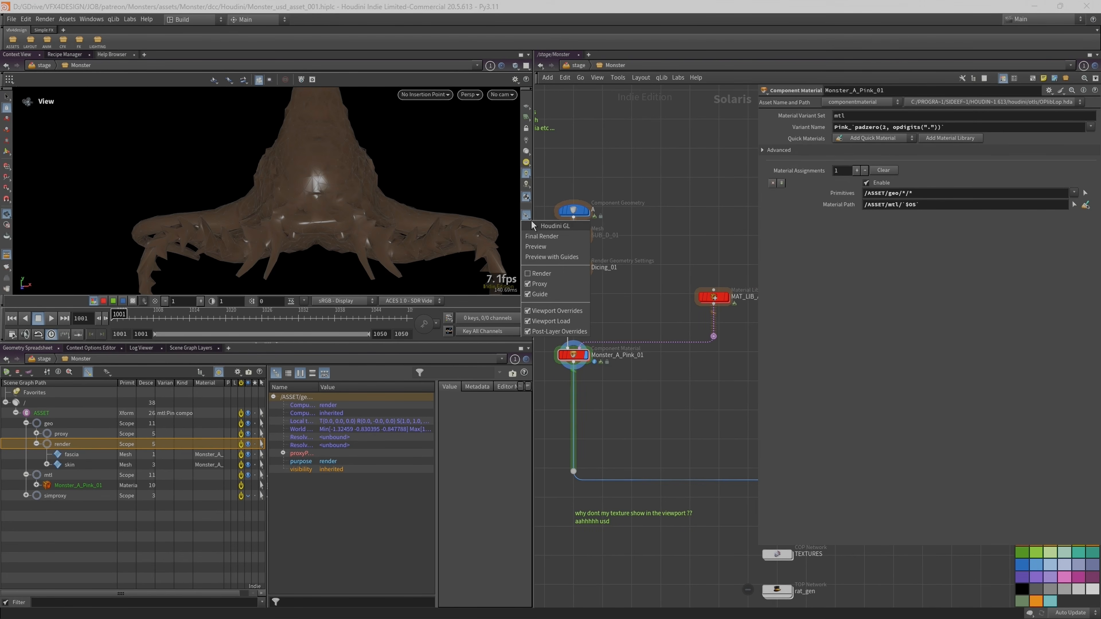
drag(533, 182, 490, 191)
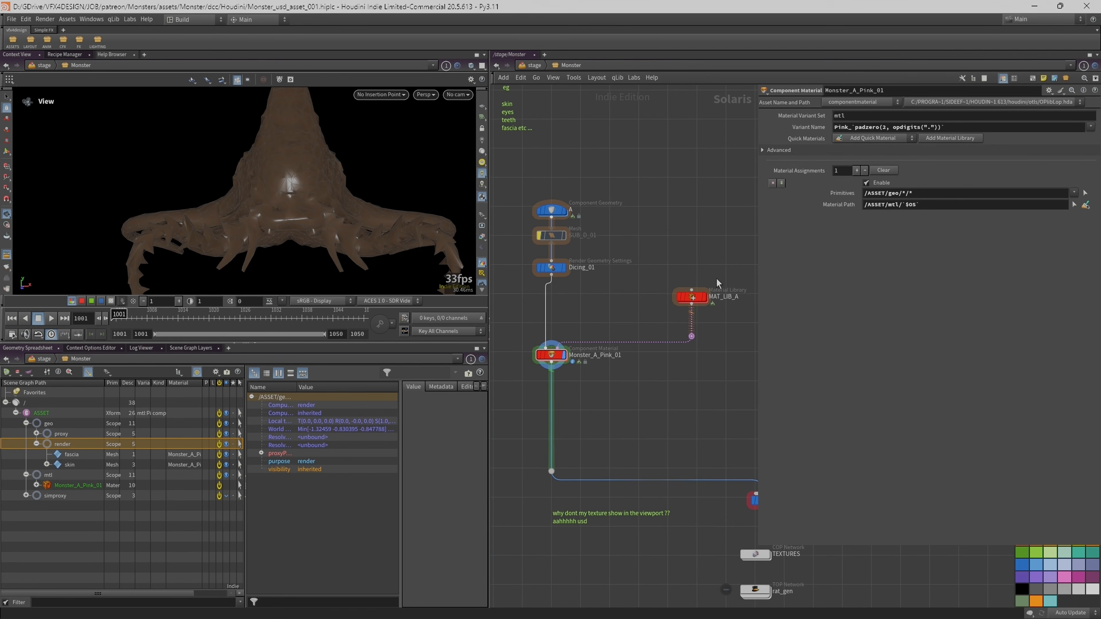
drag(758, 283, 824, 269)
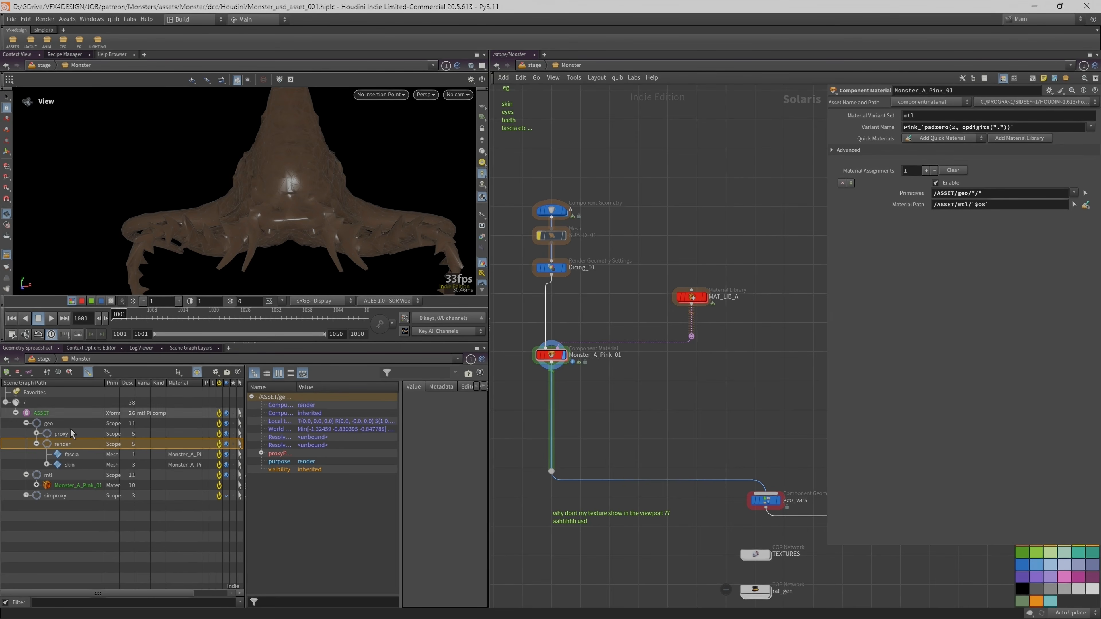
Compare the component material's Primitives and Material Path with the scene graph, MAT_LIB_A's Material Path Prefix and the materials inside it.
click(47, 425)
click(65, 447)
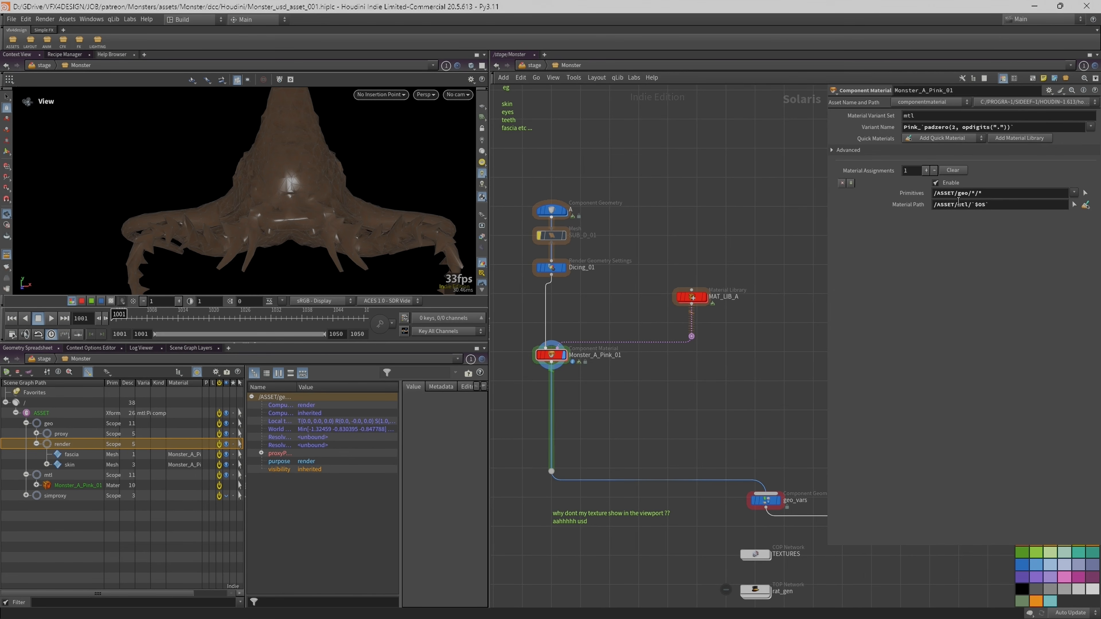
click(693, 297)
scroll(692, 296, up, 2)
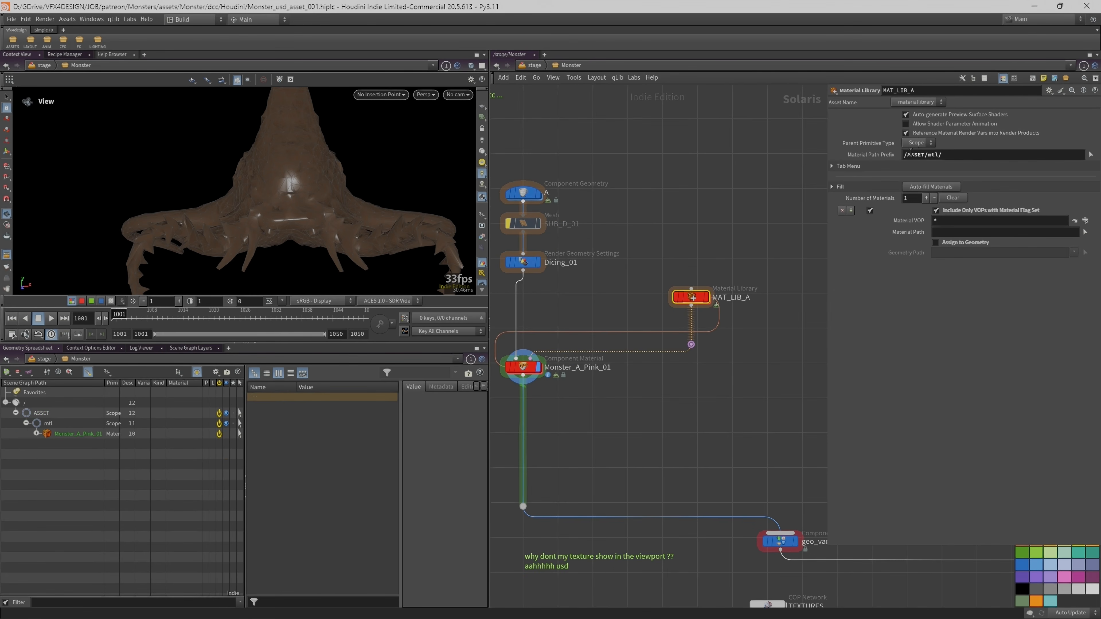
click(531, 365)
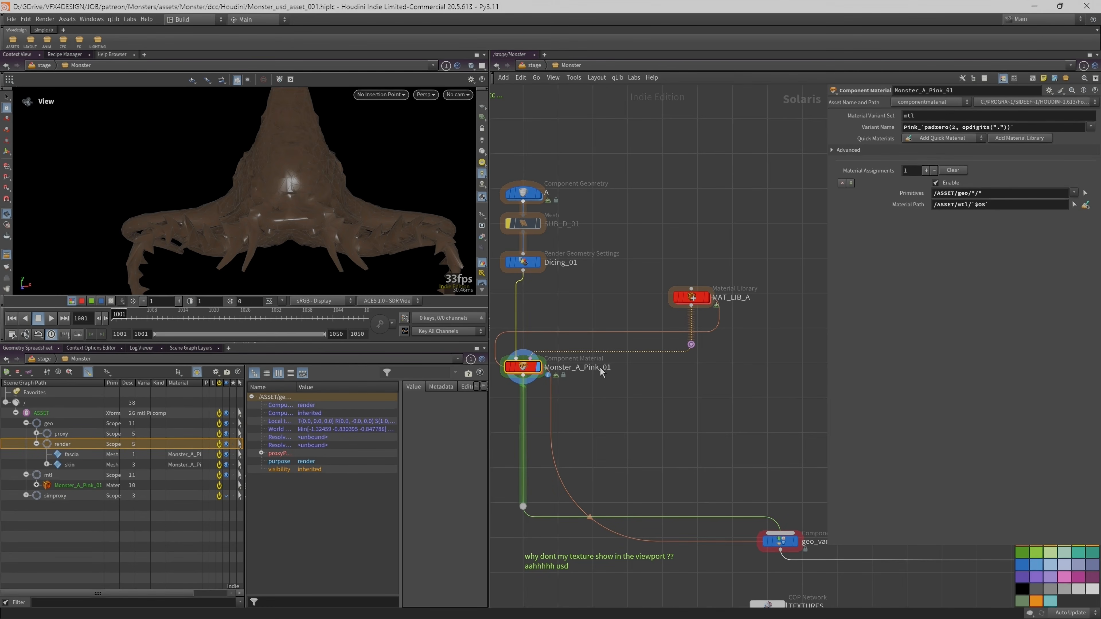
double_click(692, 298)
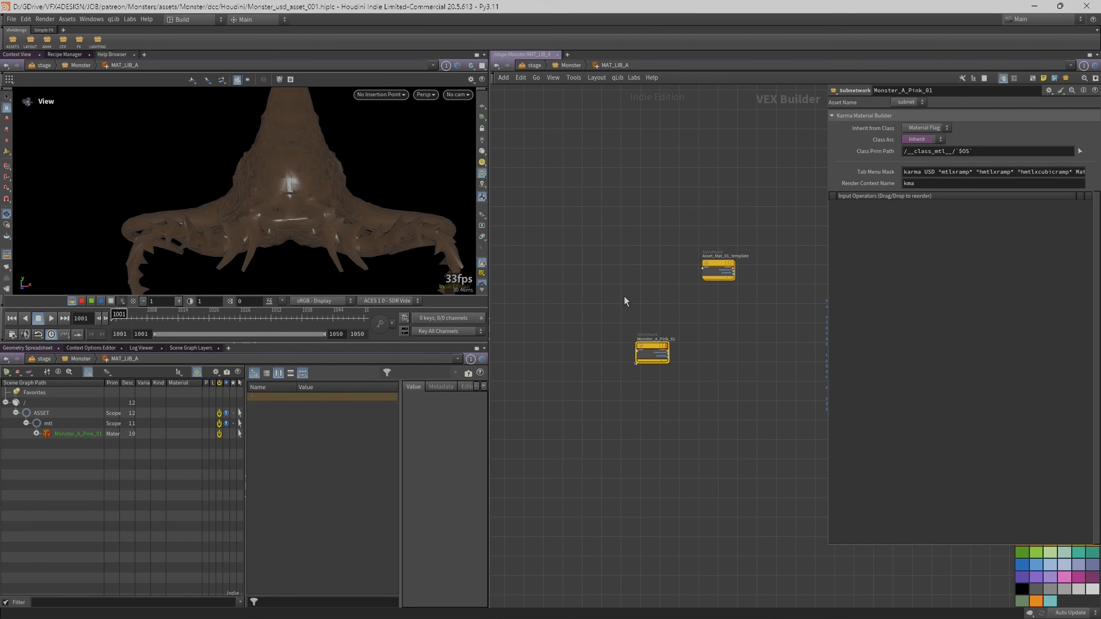
key(u)
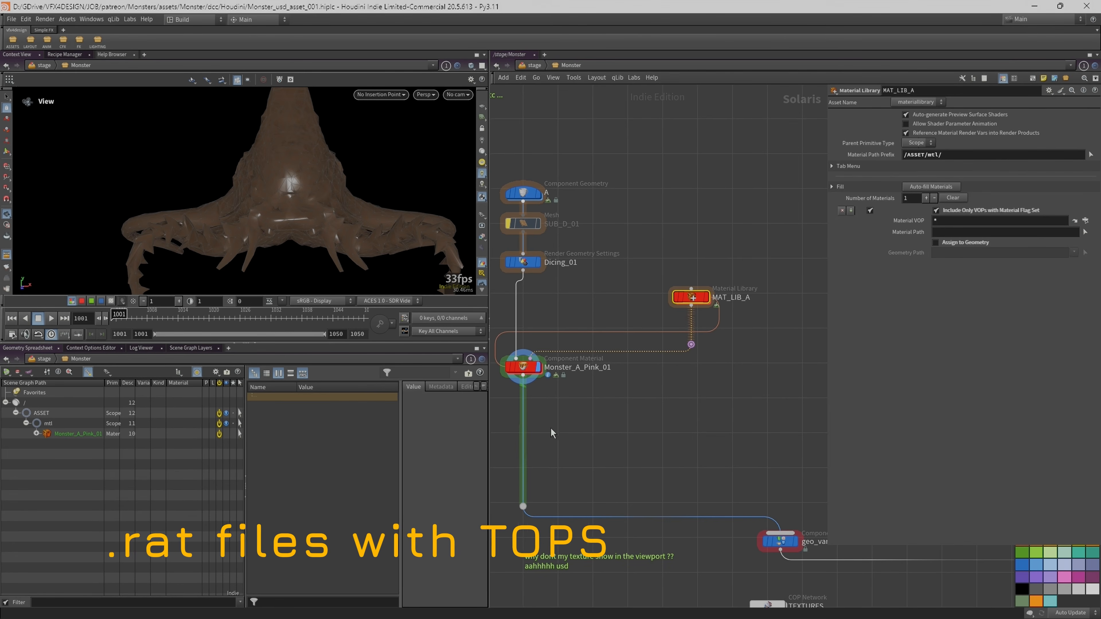
Make the viewport taller and orbit to an angled side view of the whole monster.
drag(290, 185, 290, 221)
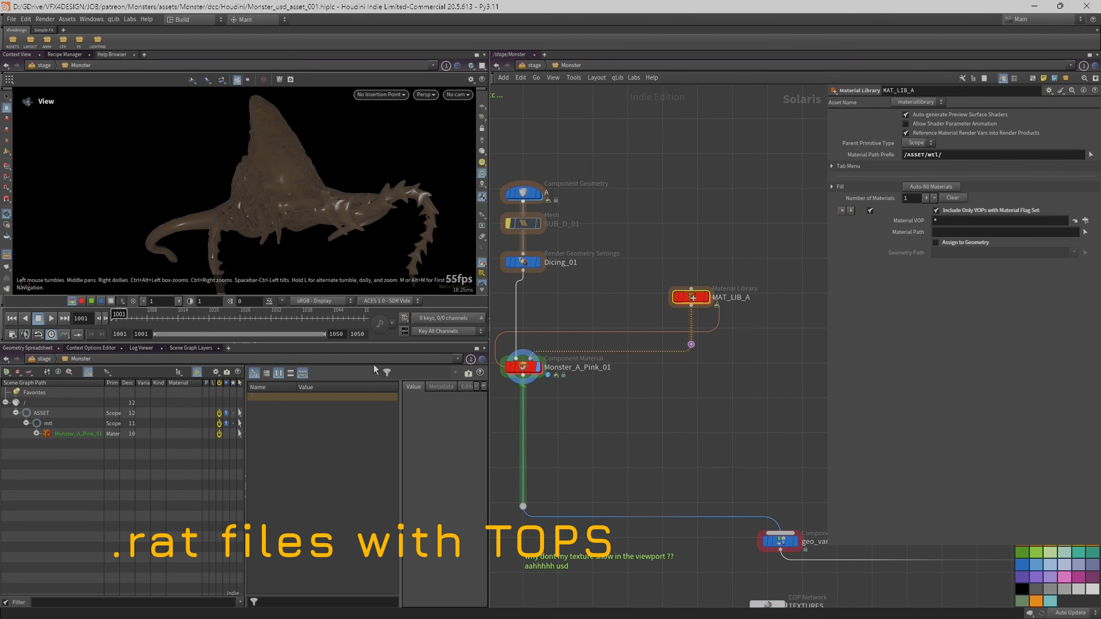
drag(375, 342, 375, 401)
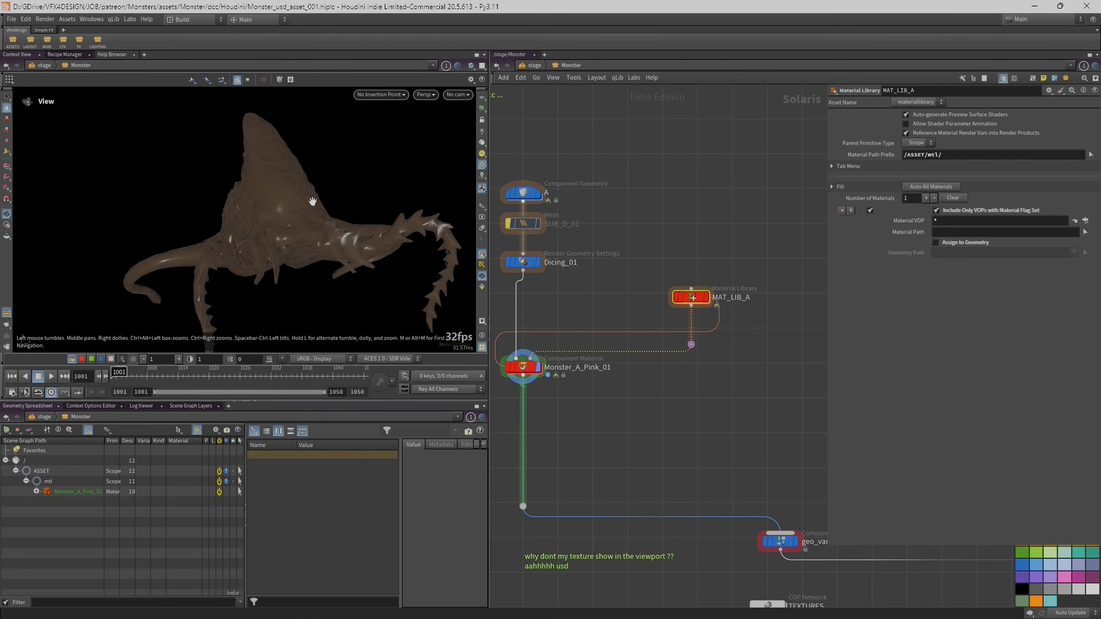
right_drag(312, 201, 319, 221)
Open the rat_gen TOP network and review its chain from LoadAssetTextures to save_rats and convert_to_rats.
middle_drag(621, 447, 532, 217)
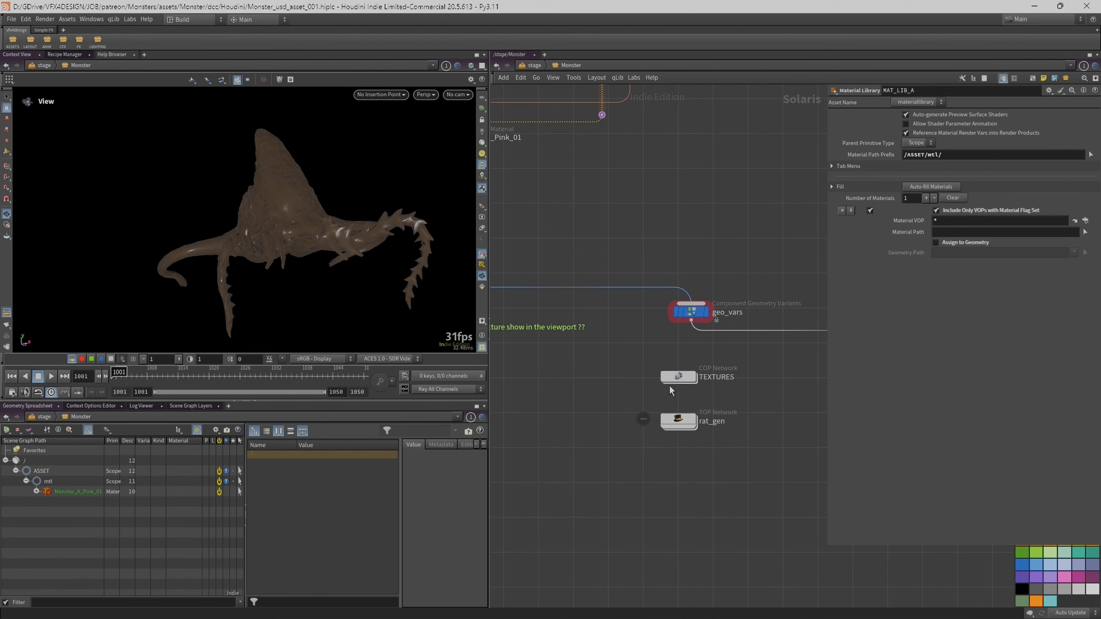
double_click(678, 423)
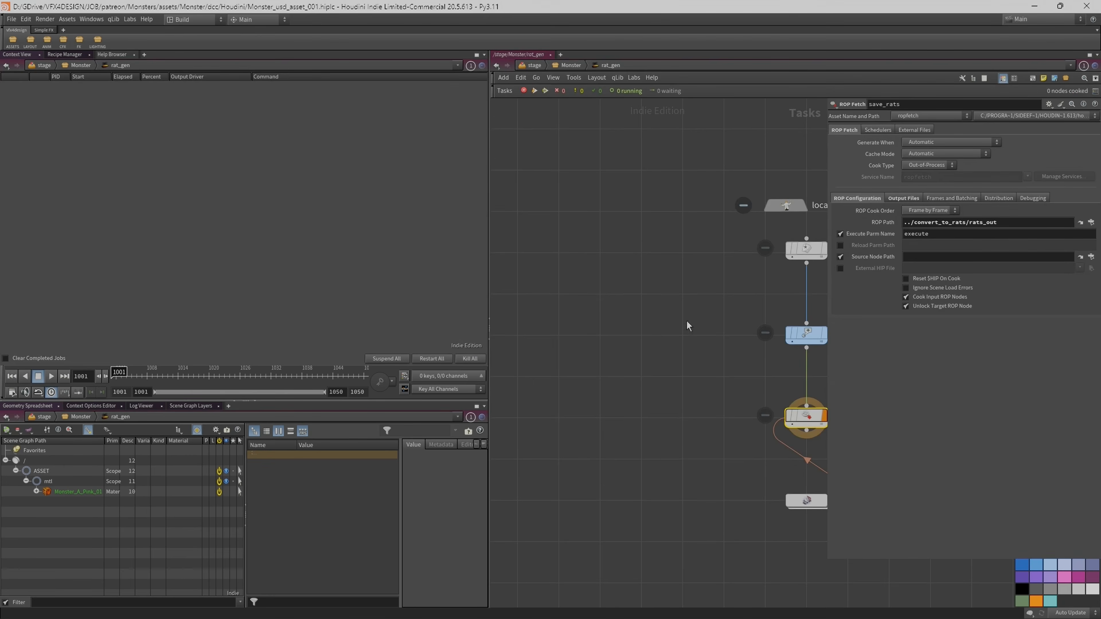
middle_drag(687, 321, 420, 301)
middle_drag(570, 281, 637, 274)
scroll(637, 268, up, 2)
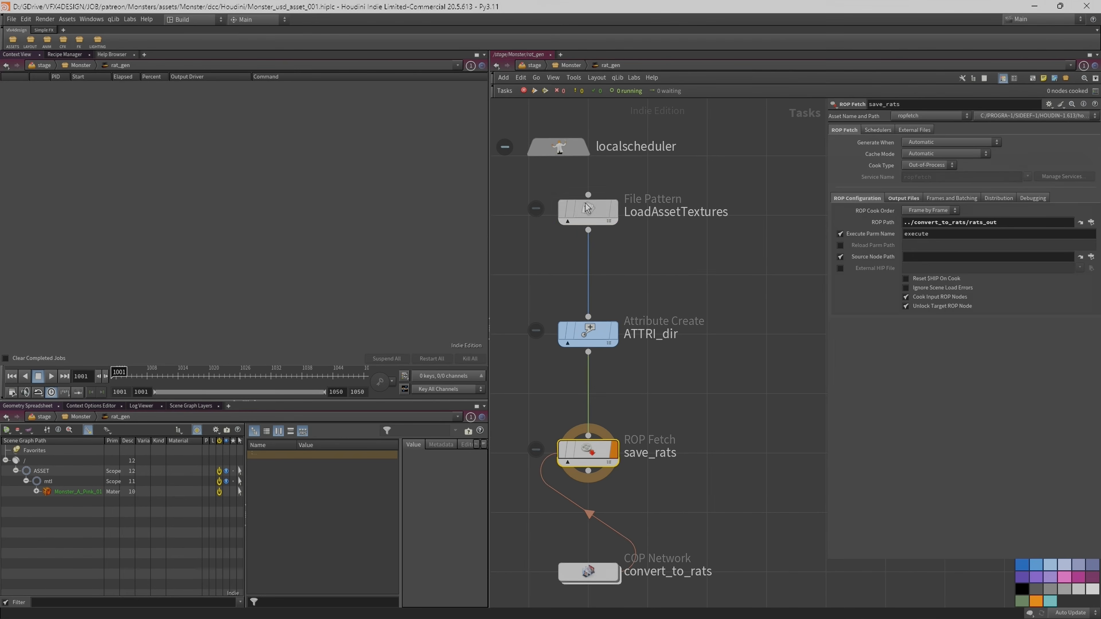
Return to the Monster network and generate the static work items of rat_gen.
key(u)
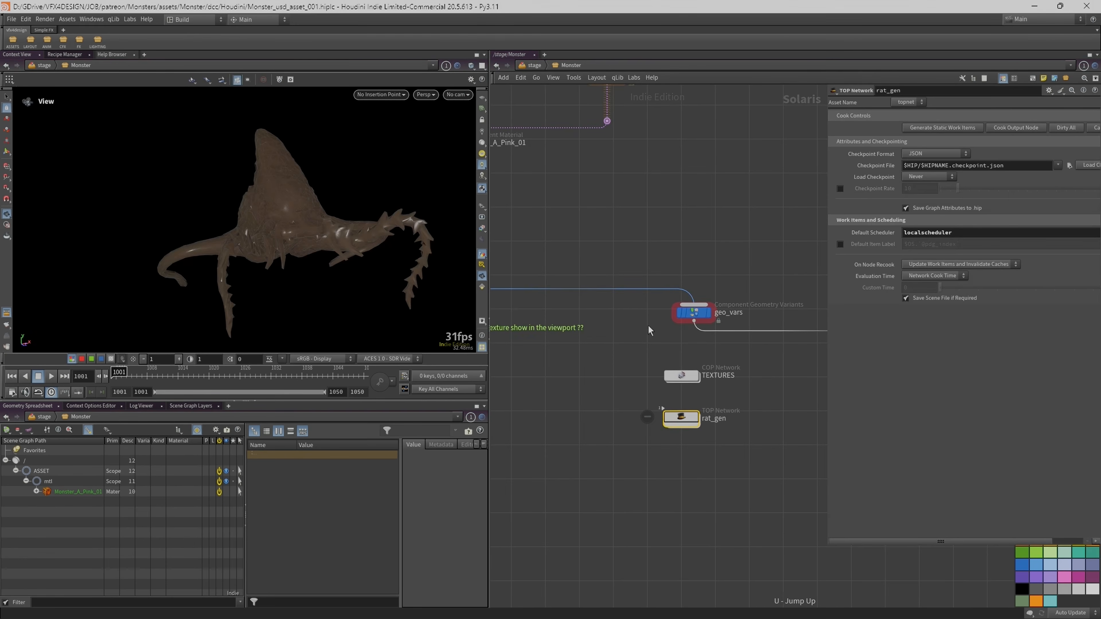
click(953, 130)
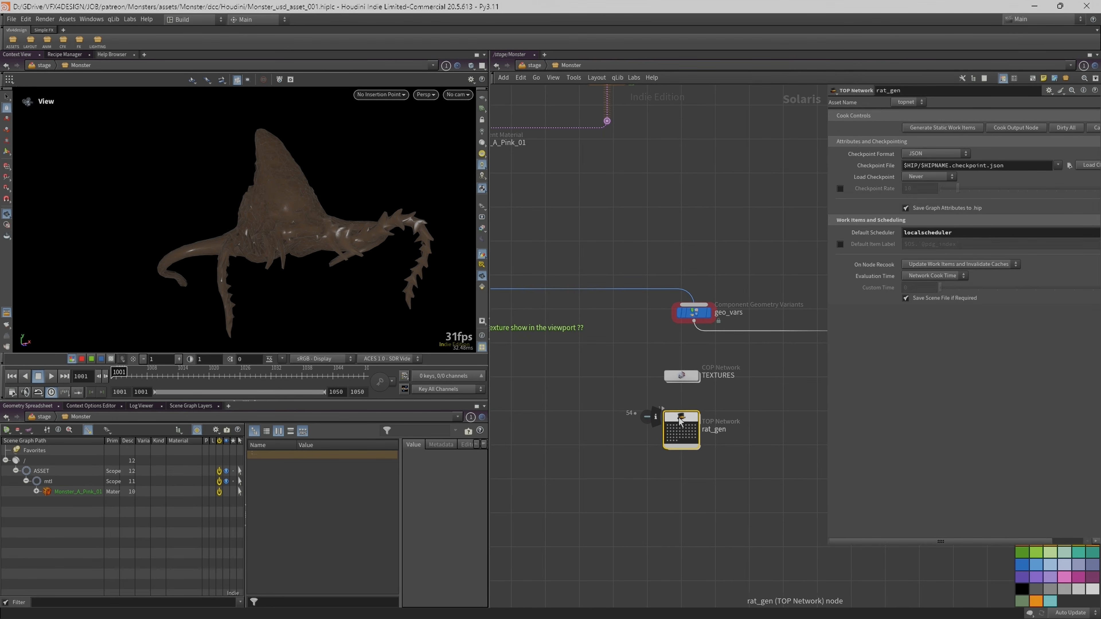
Examine the work items shown on the rat_gen TOP network node.
scroll(670, 436, up, 3)
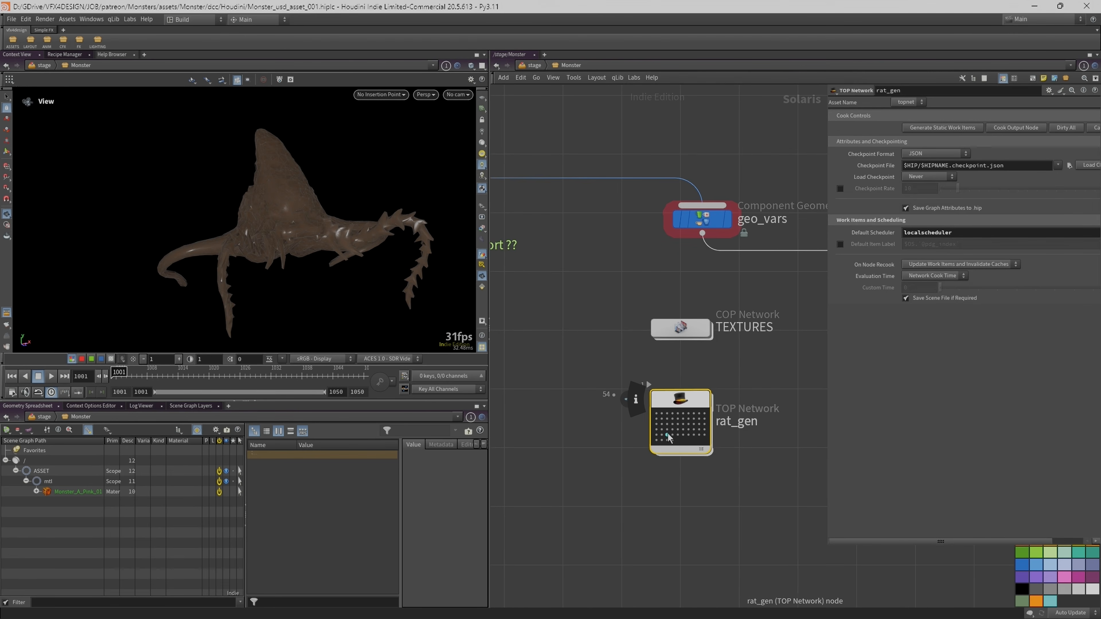
click(657, 415)
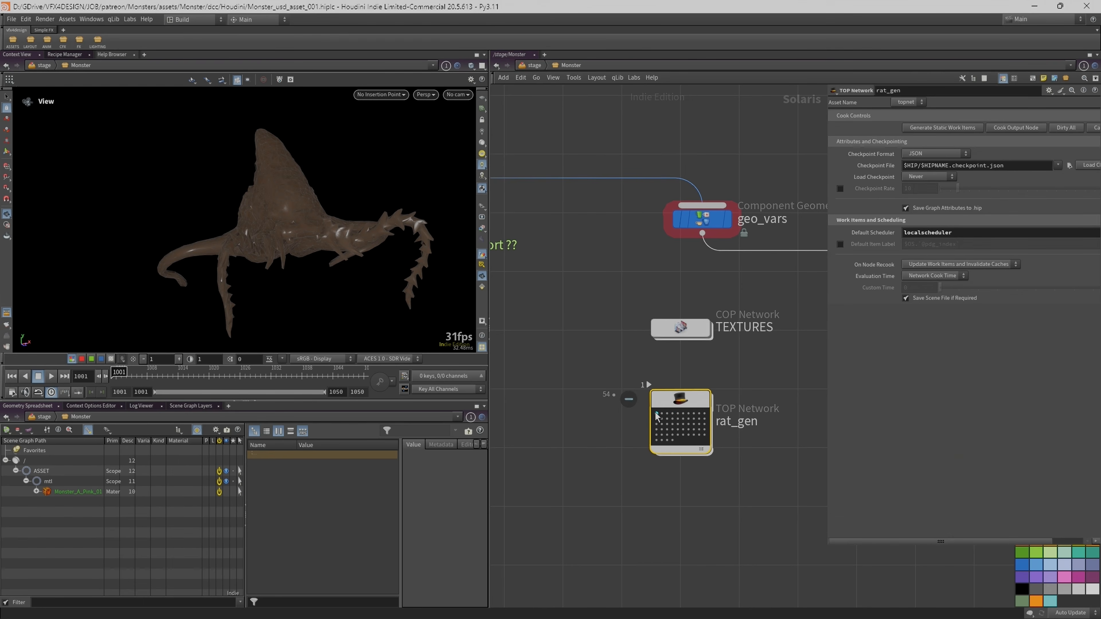
middle_click(661, 426)
scroll(678, 404, up, 2)
scroll(678, 408, down, 2)
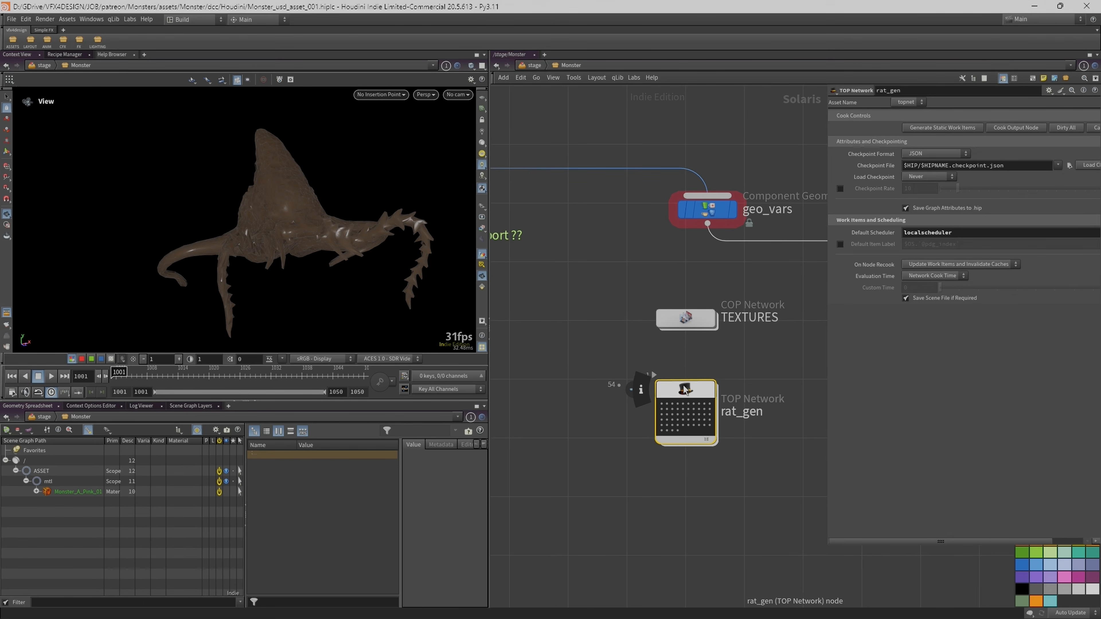
Switch to File Explorer, check the exr textures in Monster_A_Pink_01's BaseColor folder, and return to Houdini.
click(110, 605)
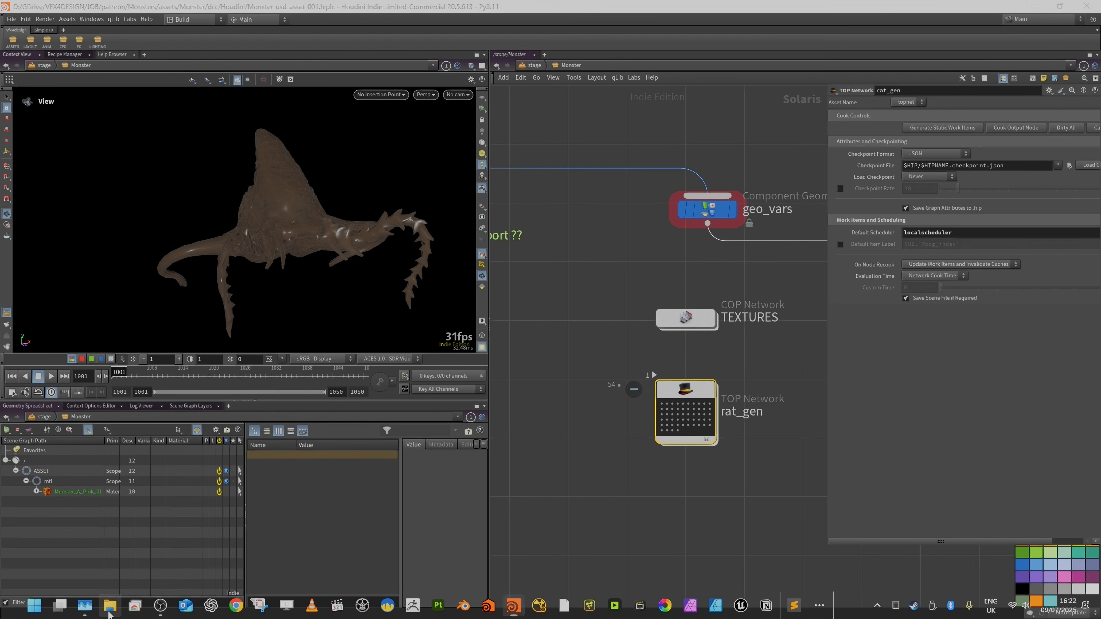
click(286, 212)
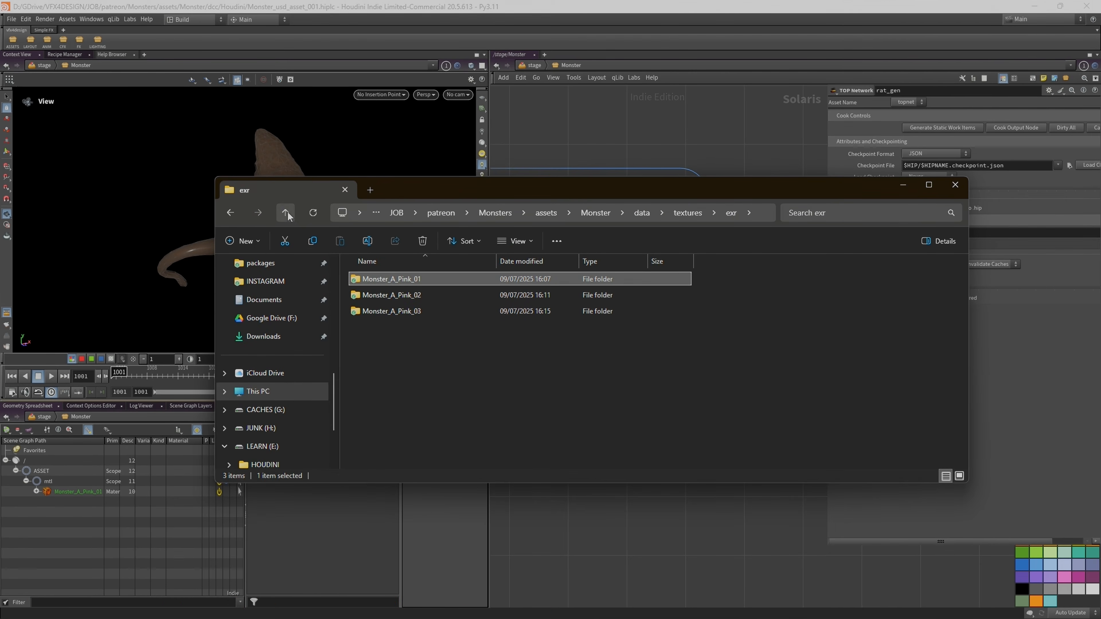
double_click(391, 280)
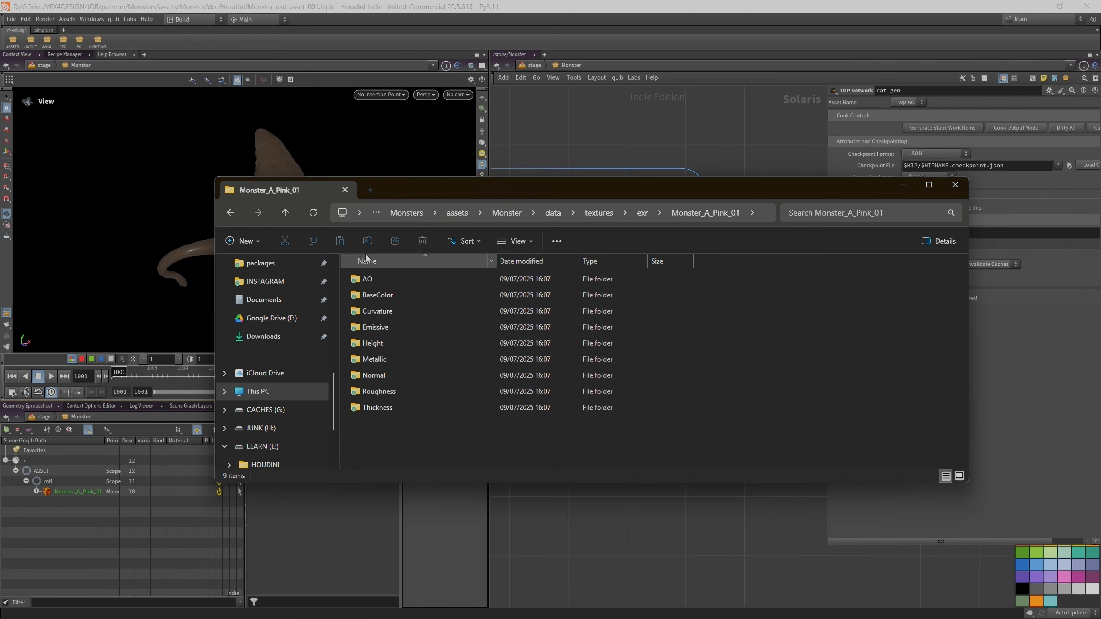
double_click(377, 295)
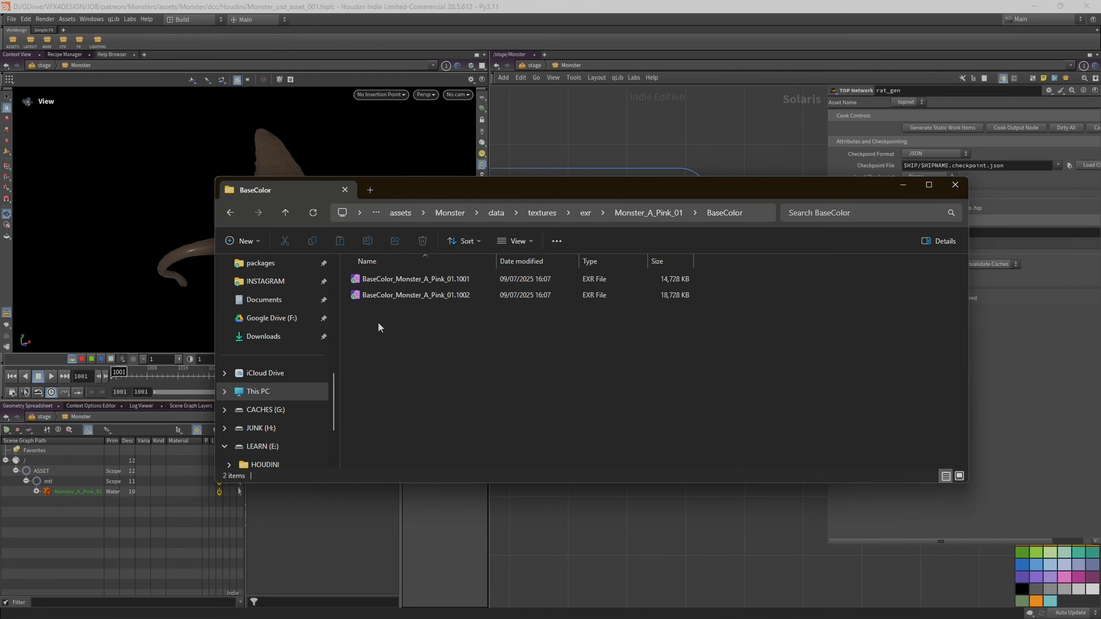
click(285, 213)
key(alt+Tab)
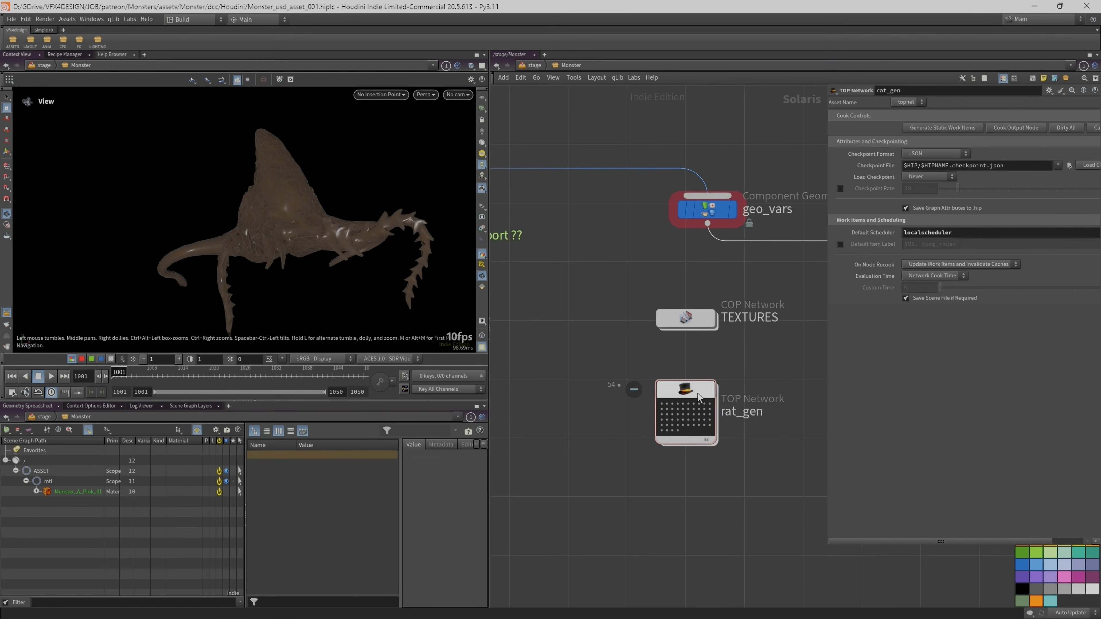
Open rat_gen, widen the parameter area, and review LoadAssetTextures' file pattern and ATTRI_dir's directory, extension and newpath attributes.
click(688, 387)
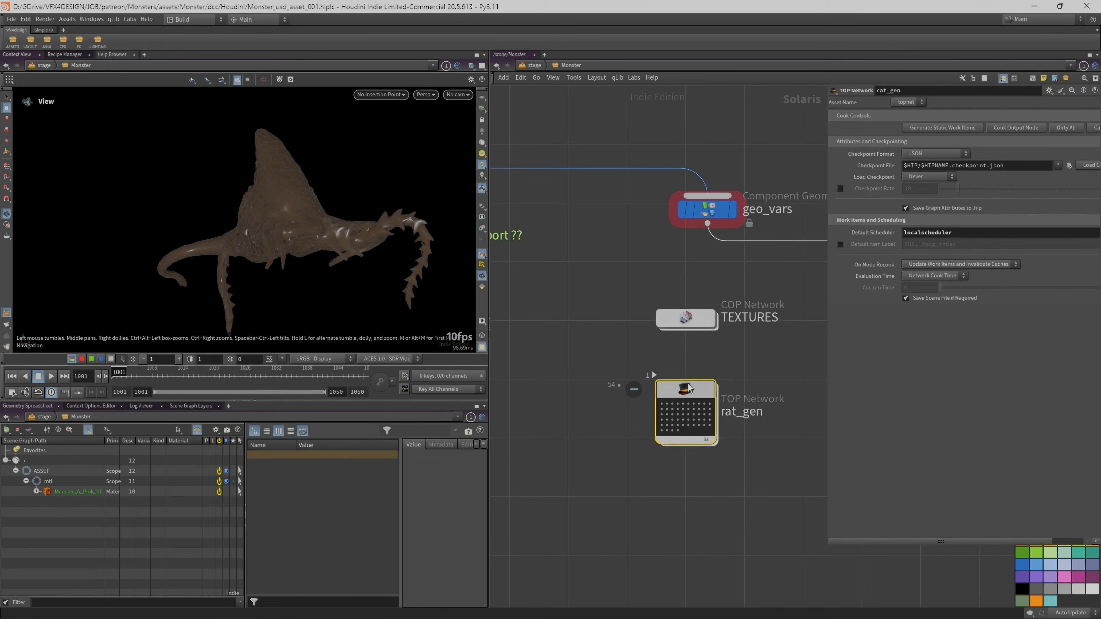
double_click(688, 387)
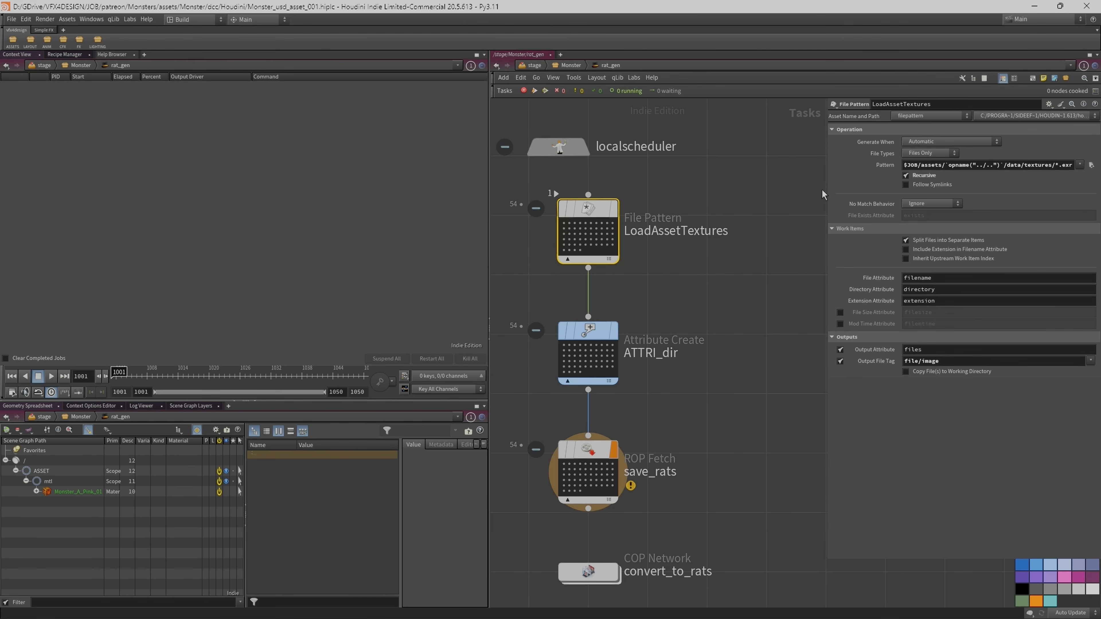
drag(826, 187, 718, 188)
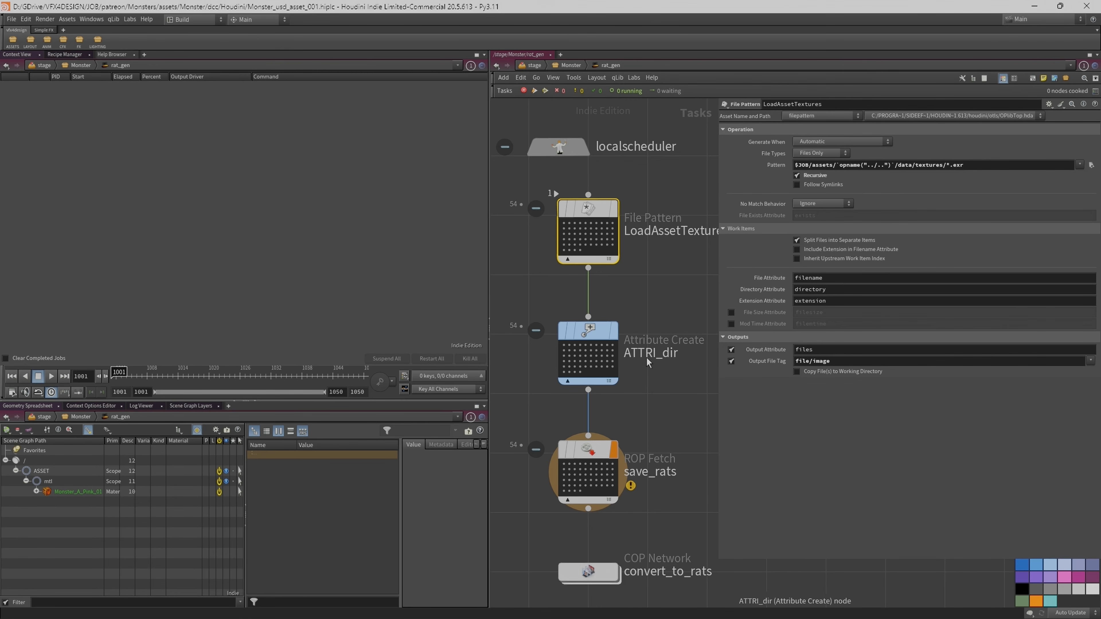
click(588, 342)
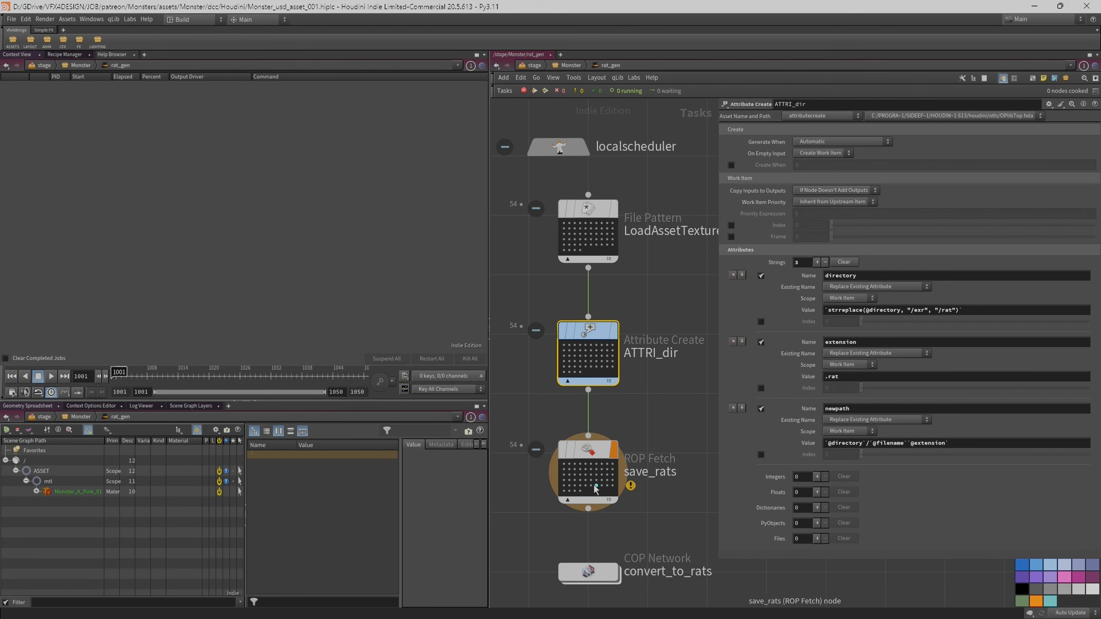
Inspect the work item info of save_rats' first work item, including its expected .rat output path.
click(563, 467)
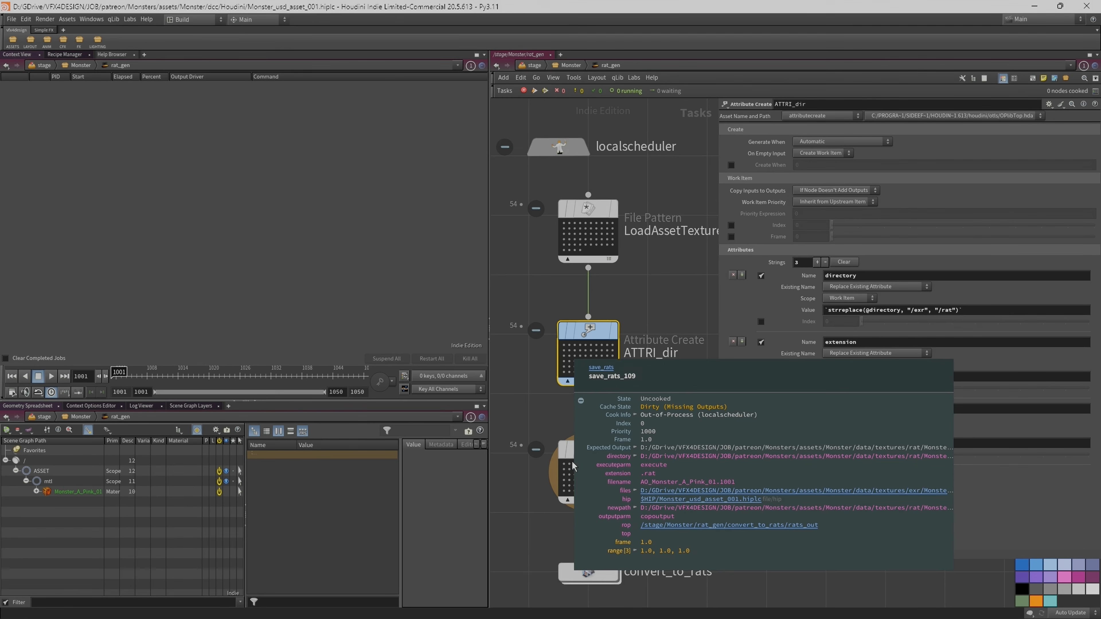
scroll(563, 464, up, 2)
right_click(566, 463)
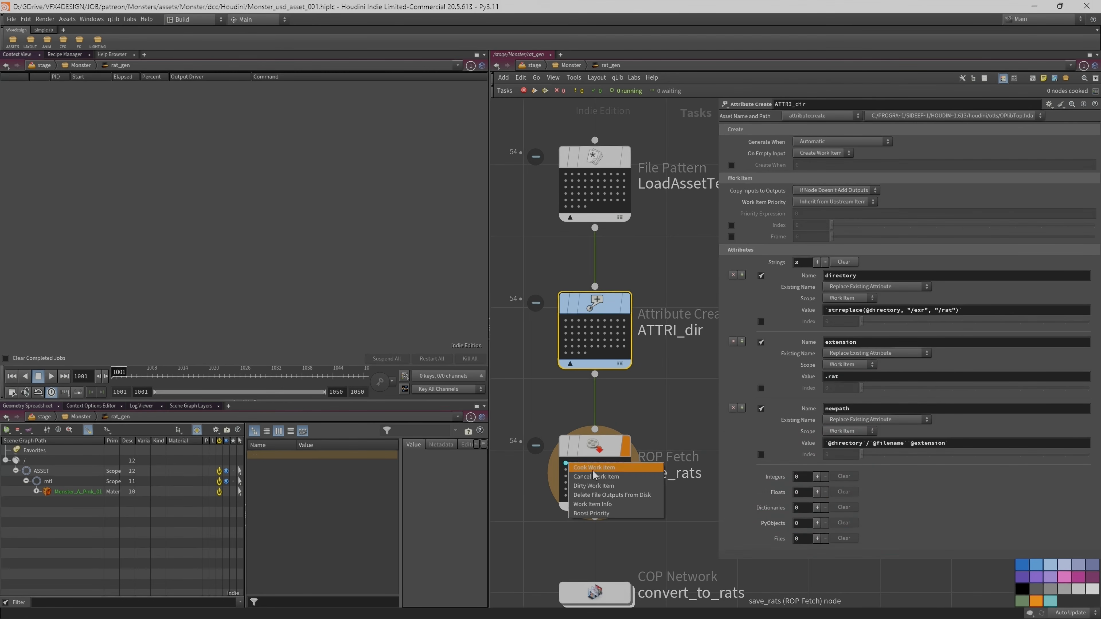
click(608, 504)
drag(616, 429, 167, 430)
click(993, 325)
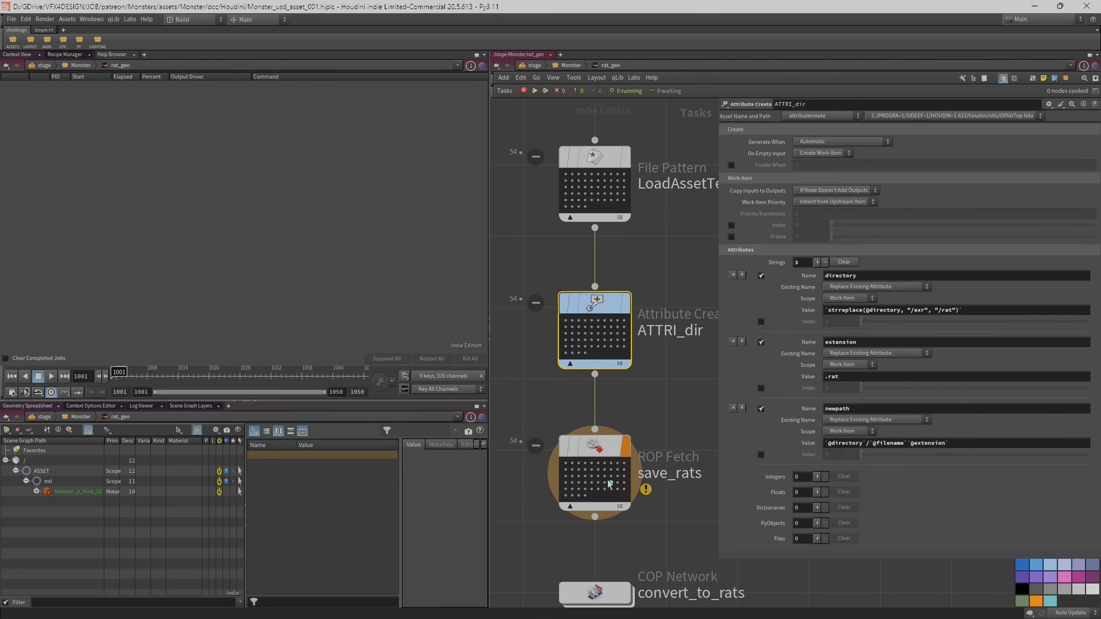
click(586, 468)
scroll(568, 373, down, 3)
Return to the Monster network, dirty all rat_gen work items, regenerate the static ones and cook the output node.
key(u)
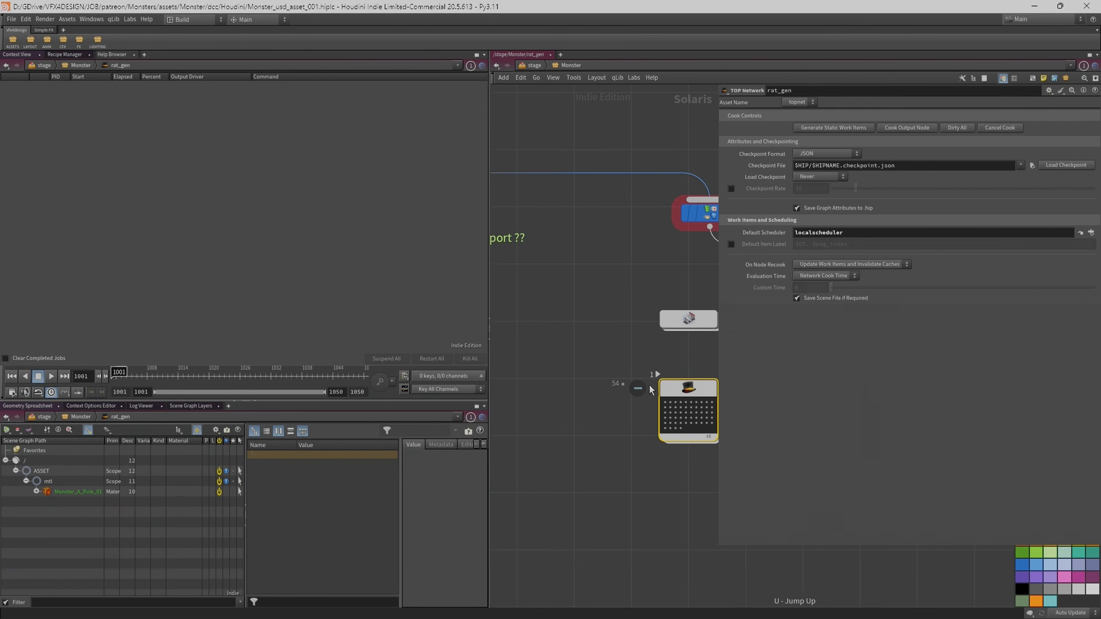
click(953, 128)
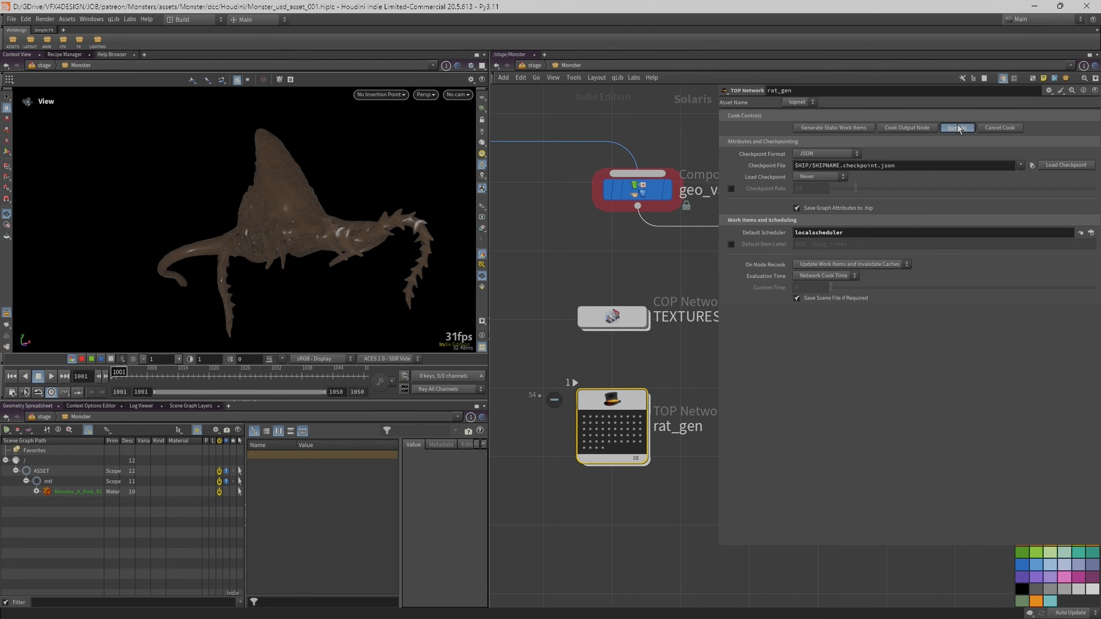
click(844, 127)
click(905, 127)
click(884, 160)
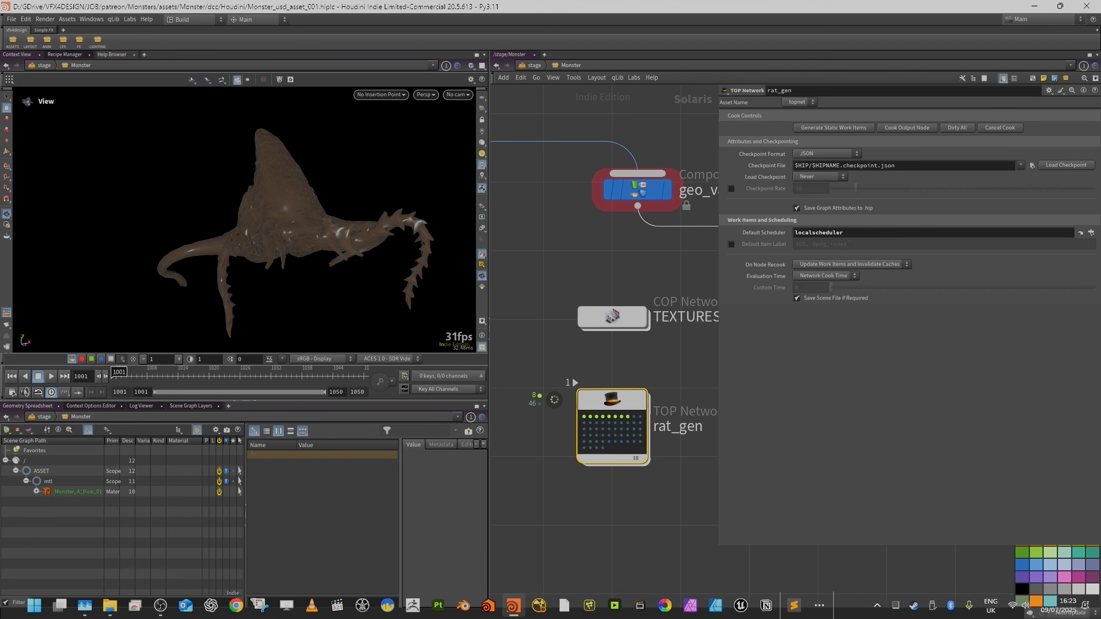
drag(719, 358, 804, 357)
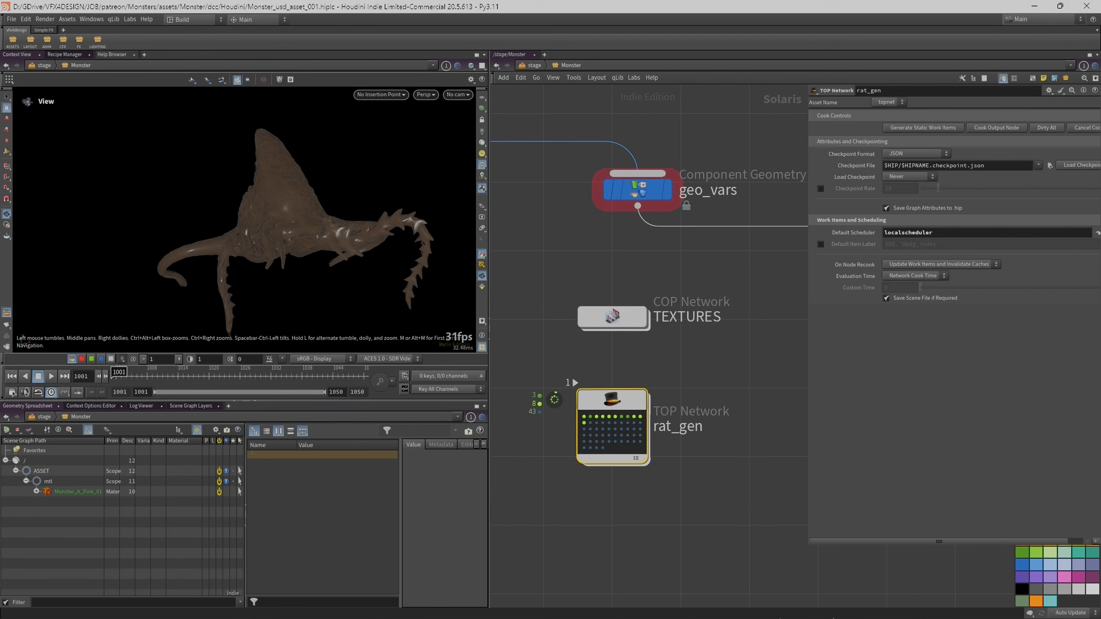
Switch to File Explorer and look through the texture map folders in exr/Monster_A_Pink_01.
mouse_move(337, 616)
click(111, 609)
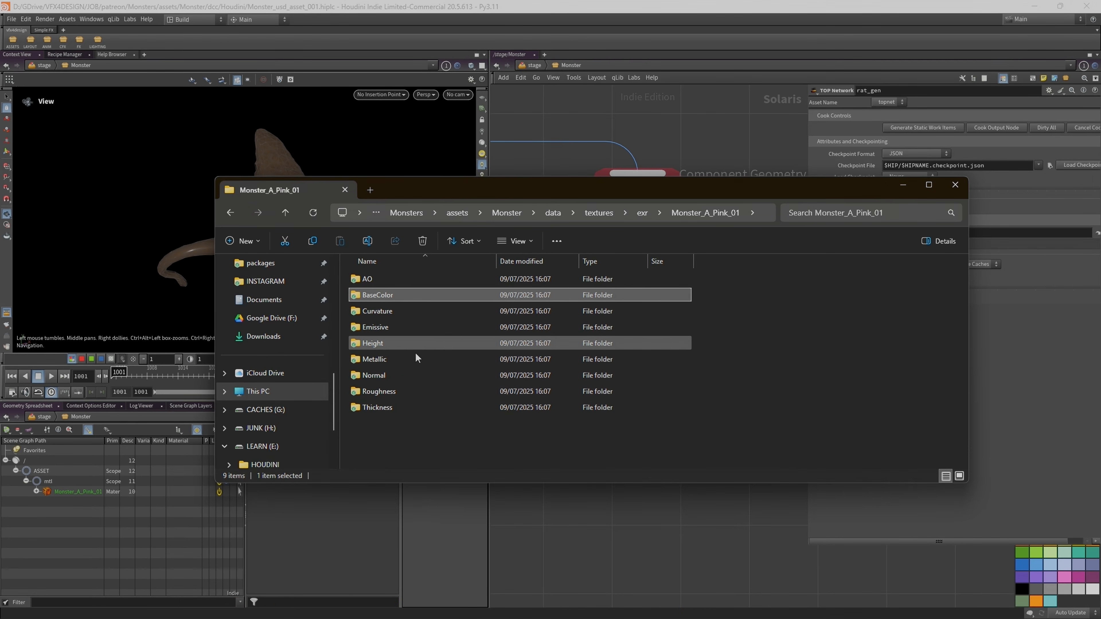
click(405, 375)
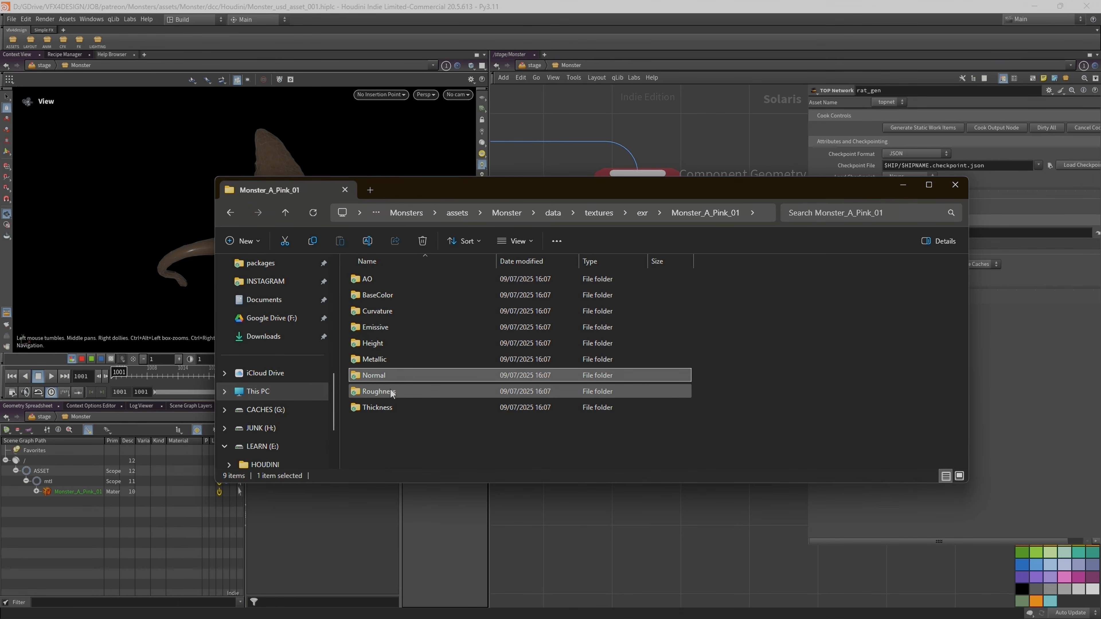
click(378, 345)
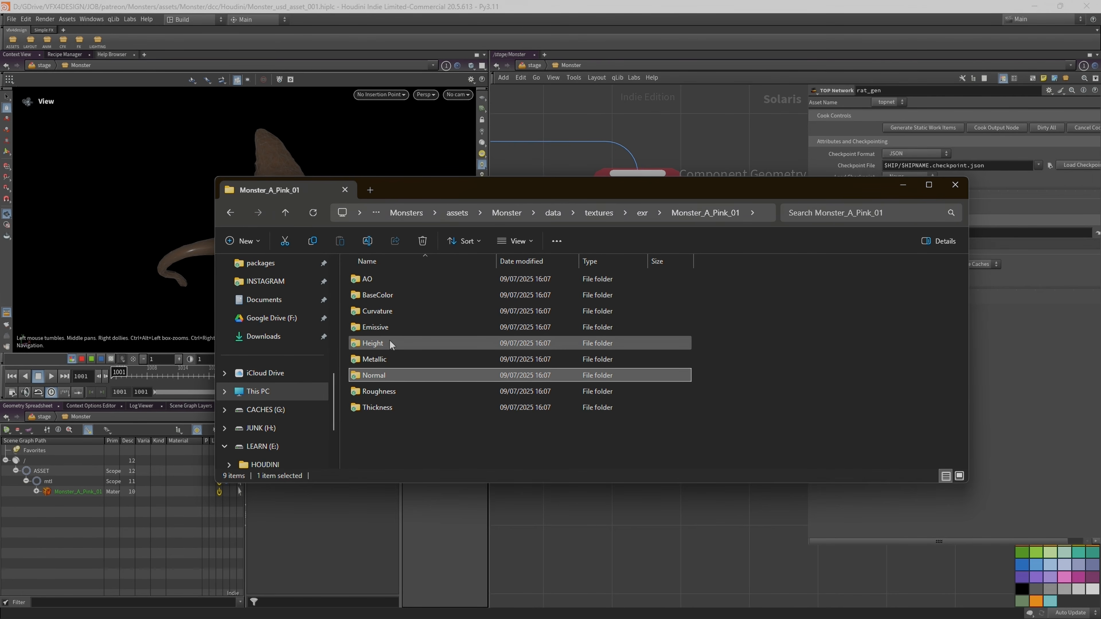
mouse_move(564, 187)
mouse_down()
mouse_move(565, 429)
mouse_move(565, 186)
mouse_move(568, 204)
mouse_up()
Switch to Houdini, open the Monster_A_Pink_01 material in MAT_LIB_A and examine its Height image node.
scroll(618, 164, down, 2)
middle_drag(616, 123, 705, 136)
scroll(704, 146, down, 2)
middle_drag(585, 89, 610, 294)
double_click(674, 207)
double_click(651, 350)
scroll(651, 347, down, 2)
scroll(719, 407, up, 3)
middle_drag(745, 447, 676, 468)
scroll(563, 414, up, 3)
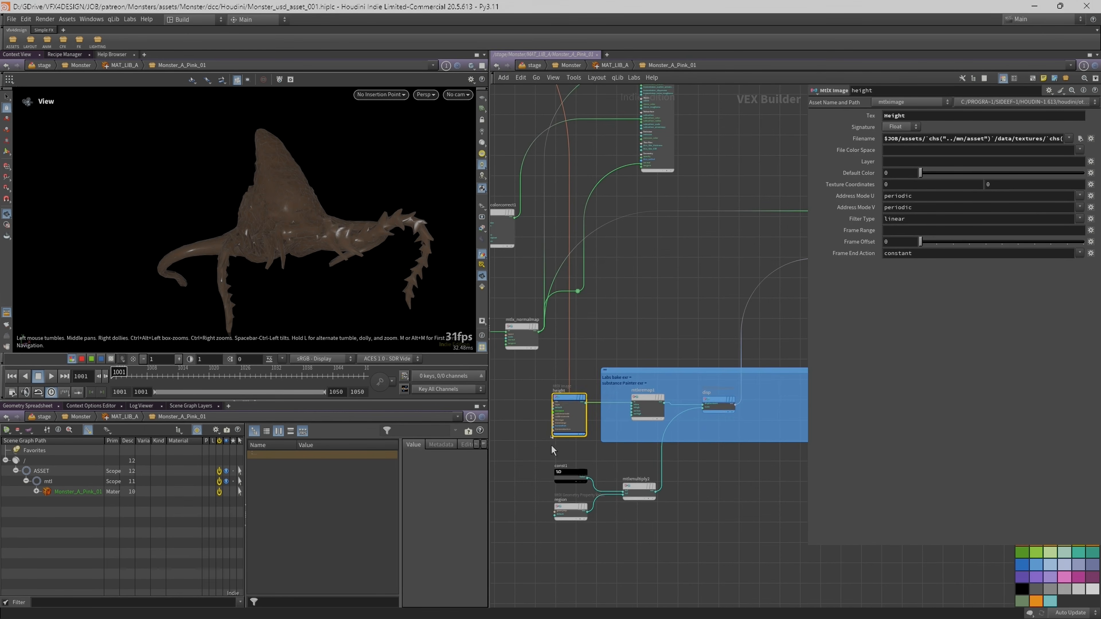
Examine the material's Normal image settings and follow its connections through the shader network.
scroll(563, 416, down, 1)
scroll(562, 417, down, 2)
middle_drag(594, 373, 705, 373)
scroll(668, 373, up, 2)
middle_drag(511, 374, 655, 399)
scroll(654, 398, up, 2)
click(553, 384)
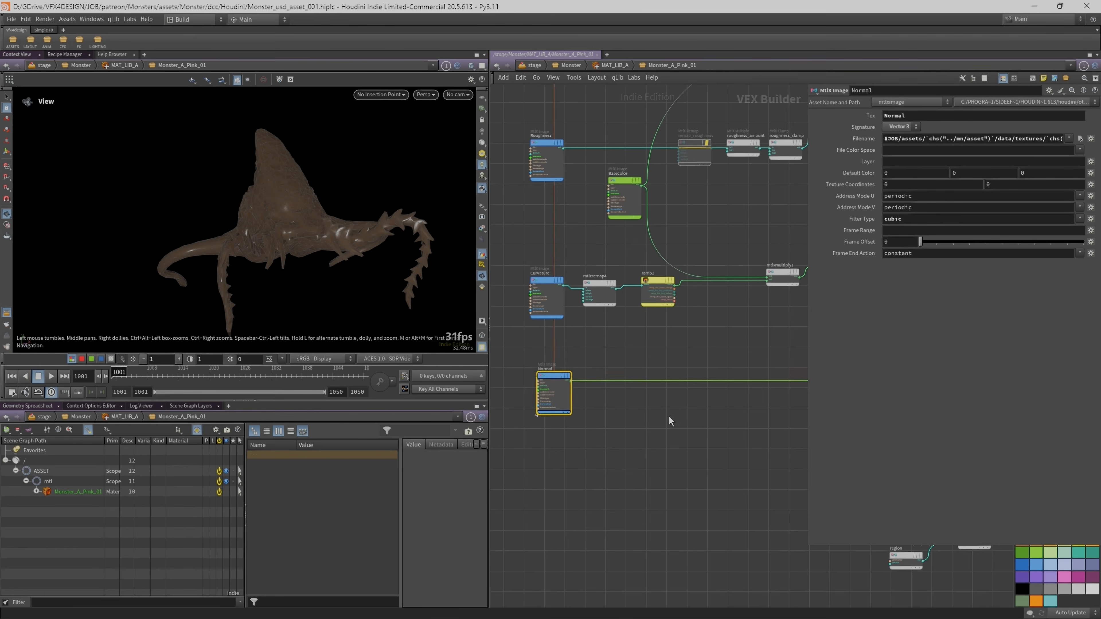
scroll(689, 429, down, 2)
middle_drag(694, 431, 588, 430)
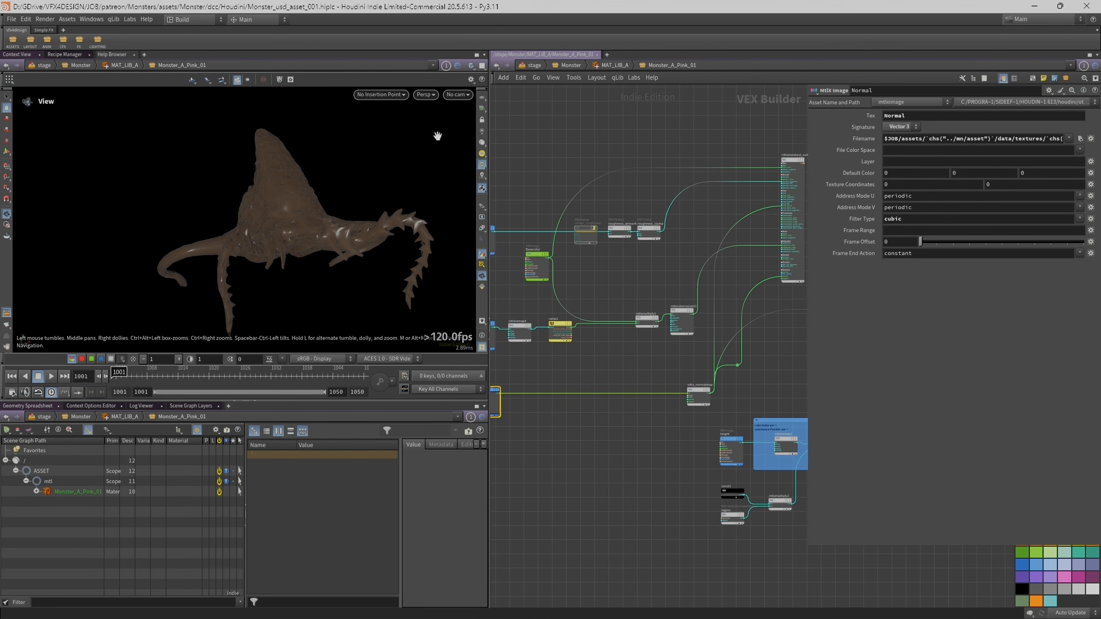
Switch to File Explorer, open the Monster_A_Pink_01 Height folder and check the exr files' names and sizes.
mouse_move(237, 615)
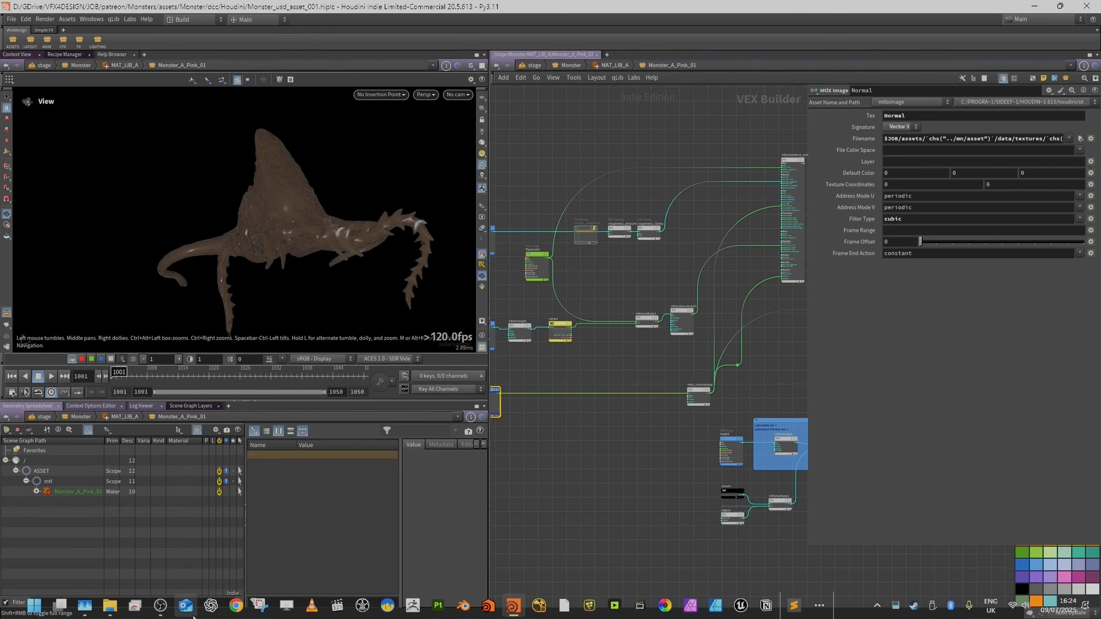
click(110, 605)
double_click(376, 363)
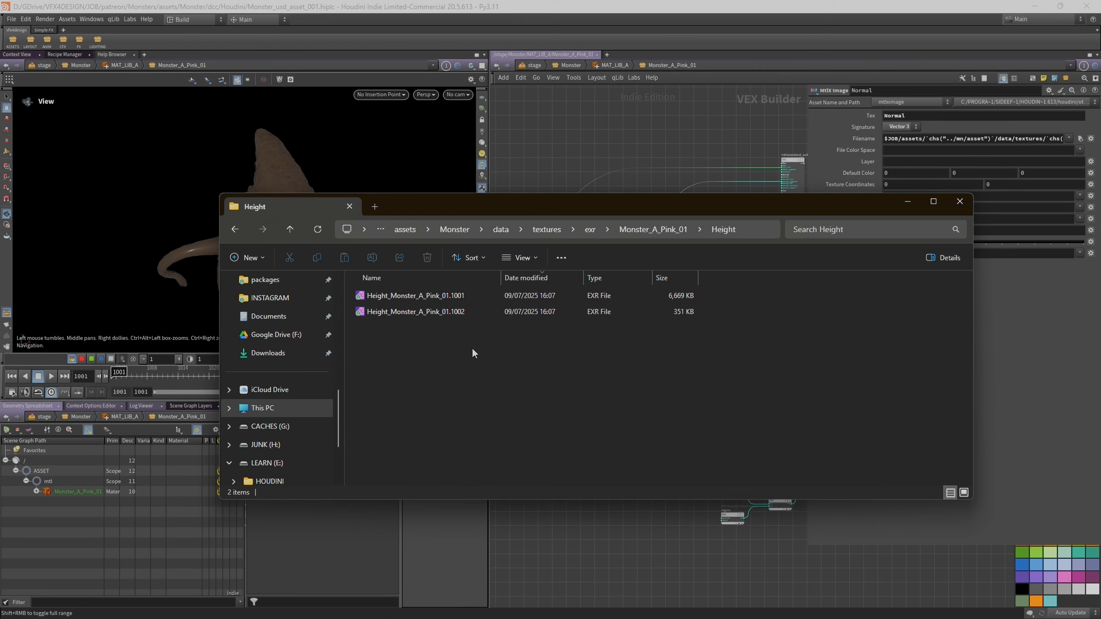
drag(502, 274, 532, 275)
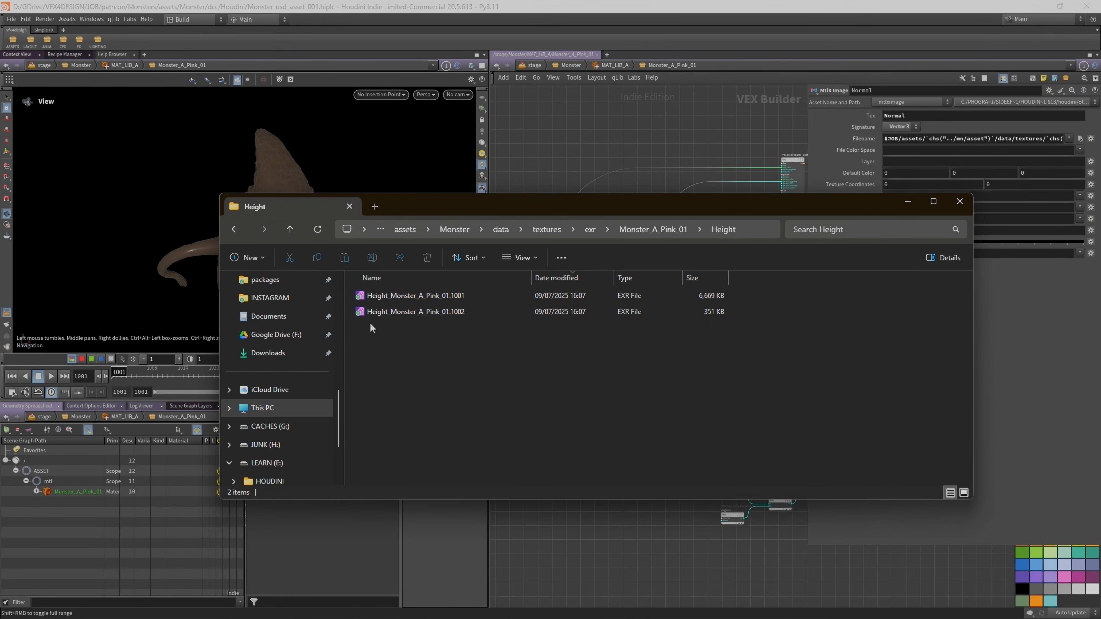
click(405, 296)
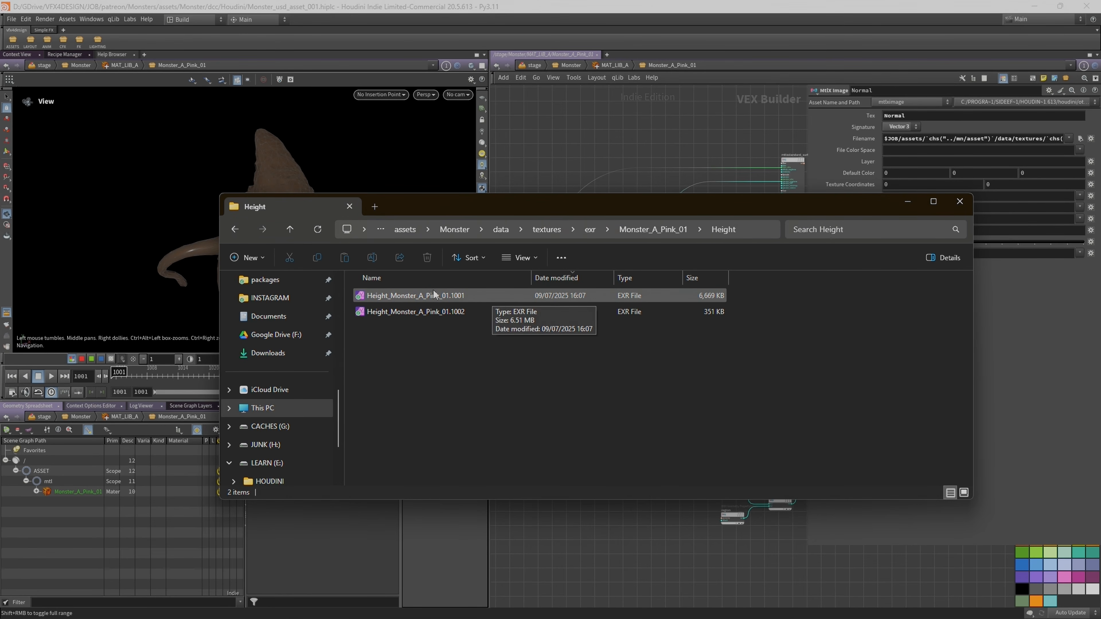
Check the converted textures in rat/Monster_A_Pink_01/BaseColor and return to Houdini.
click(291, 230)
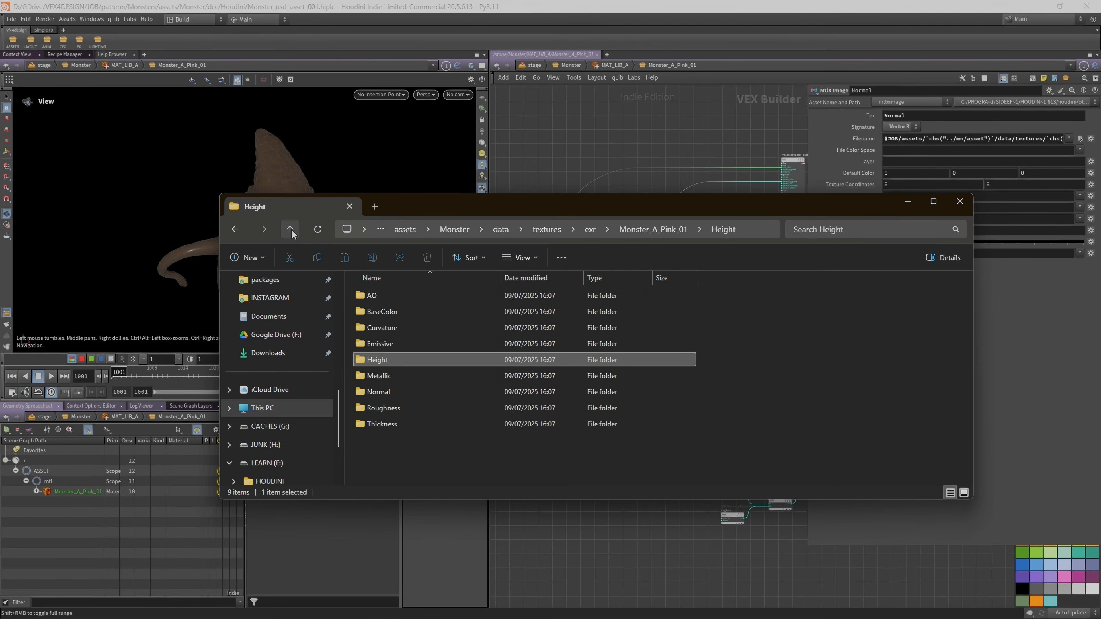
click(291, 230)
click(290, 230)
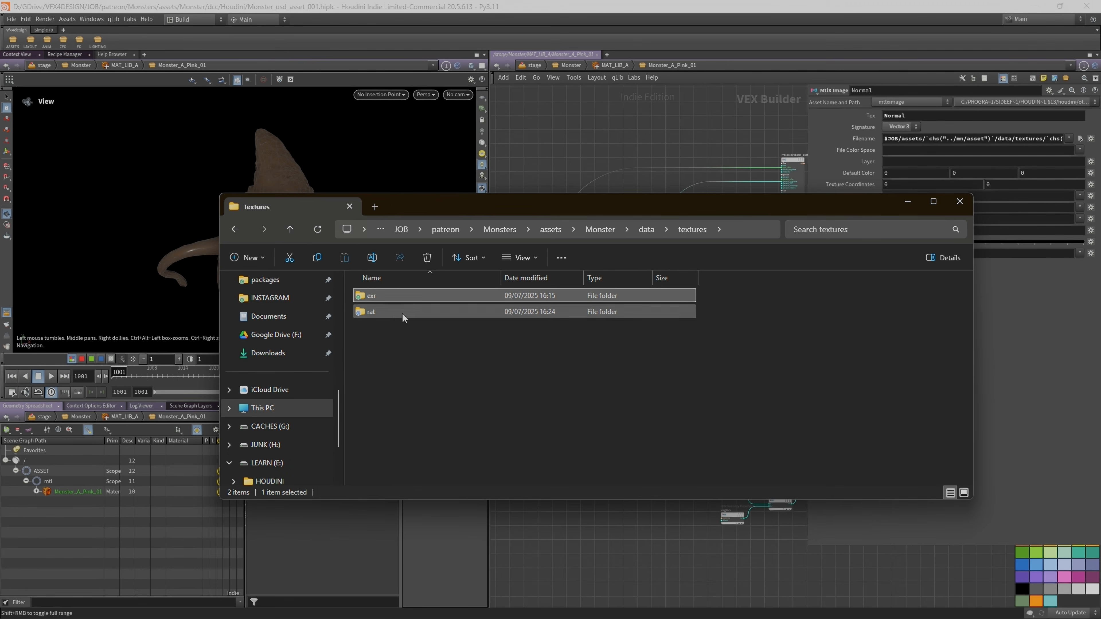
click(382, 314)
double_click(383, 311)
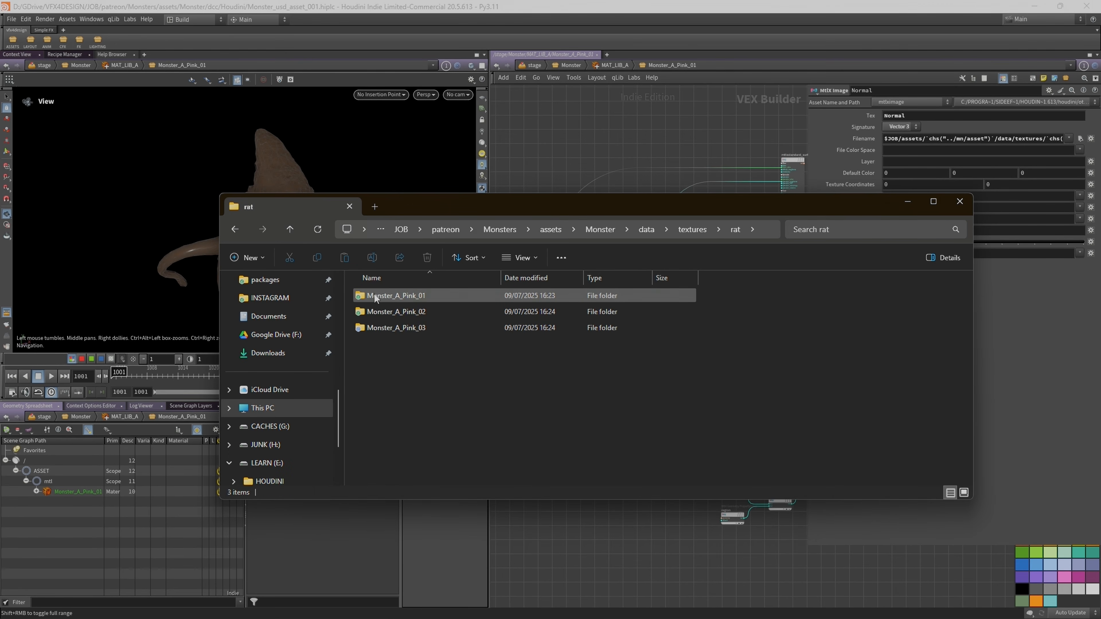
double_click(380, 300)
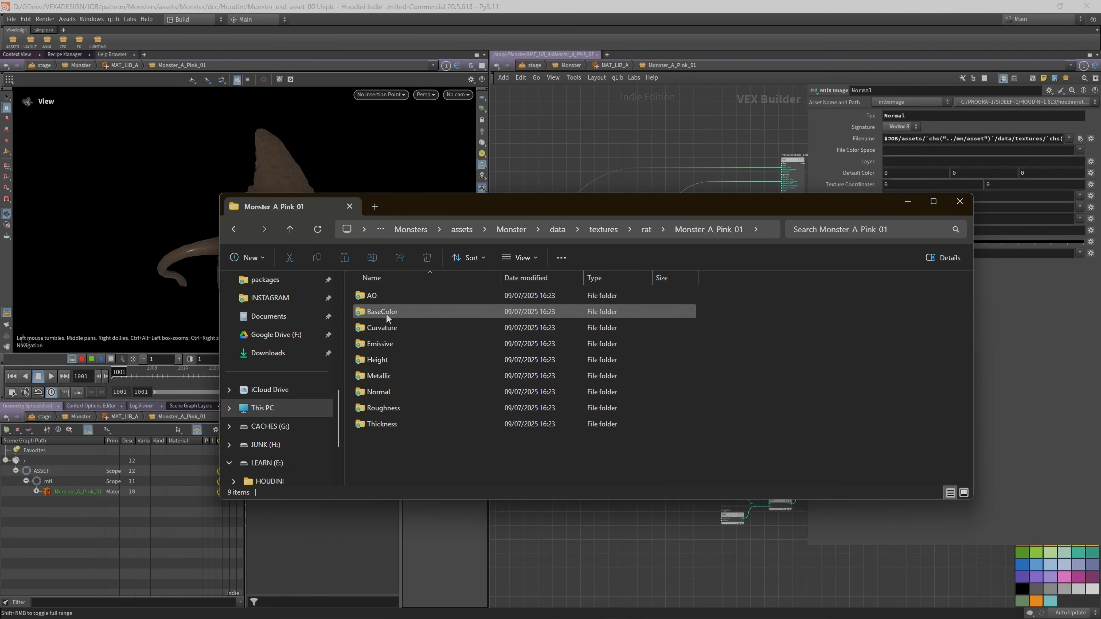
double_click(386, 310)
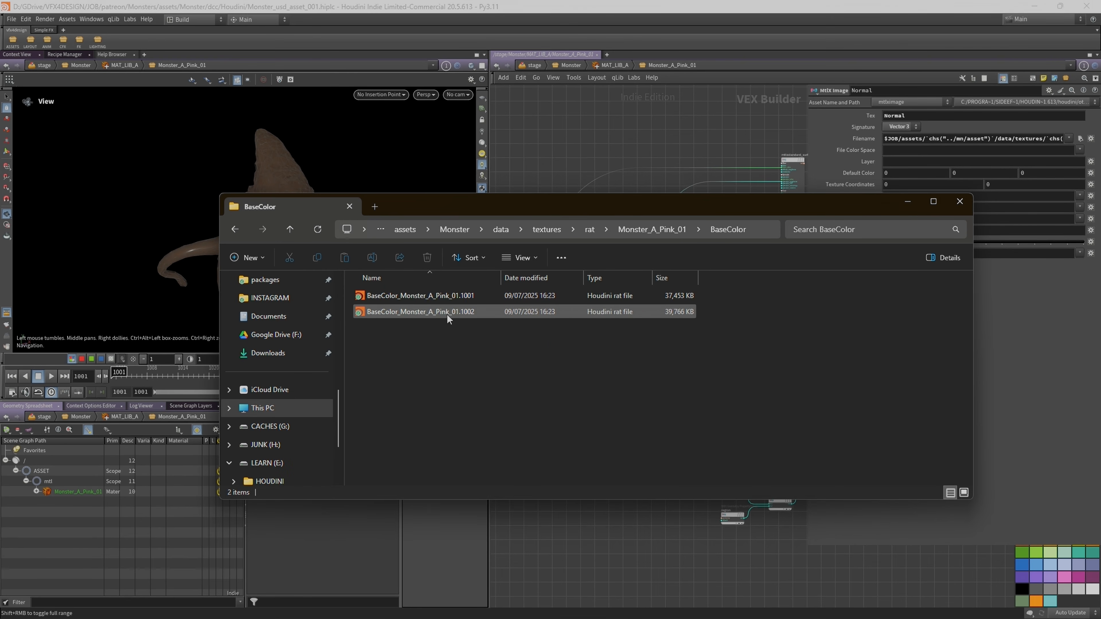
click(601, 132)
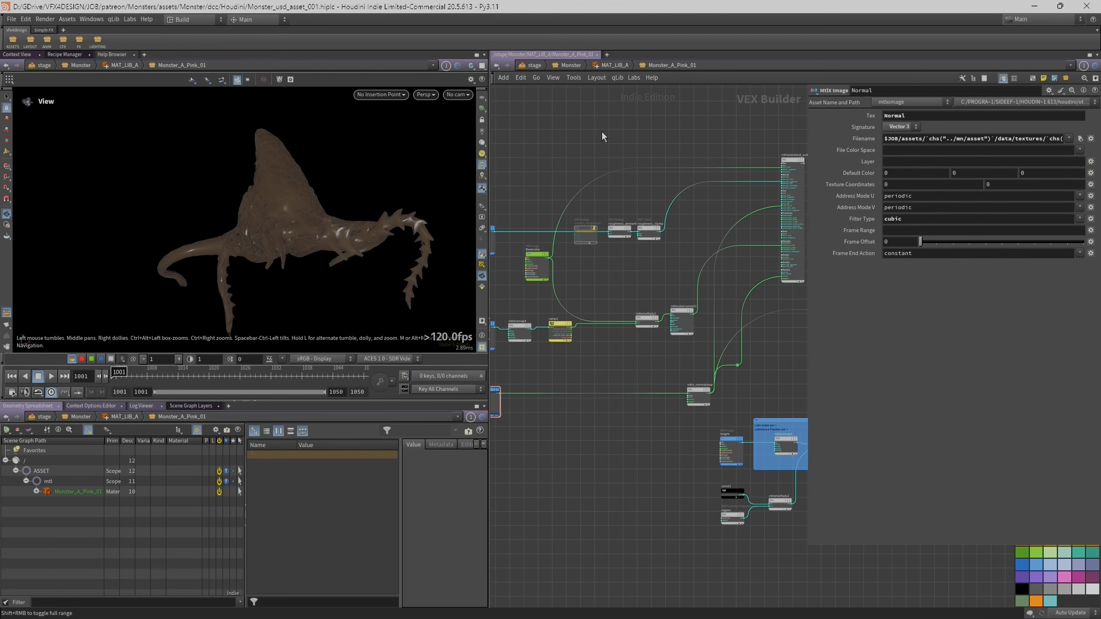
Set the file extension to rat on the mn null that drives the Monster_A_Pink_01 texture paths.
scroll(586, 171, down, 2)
middle_drag(618, 154, 550, 230)
scroll(642, 303, up, 2)
middle_drag(643, 312, 686, 295)
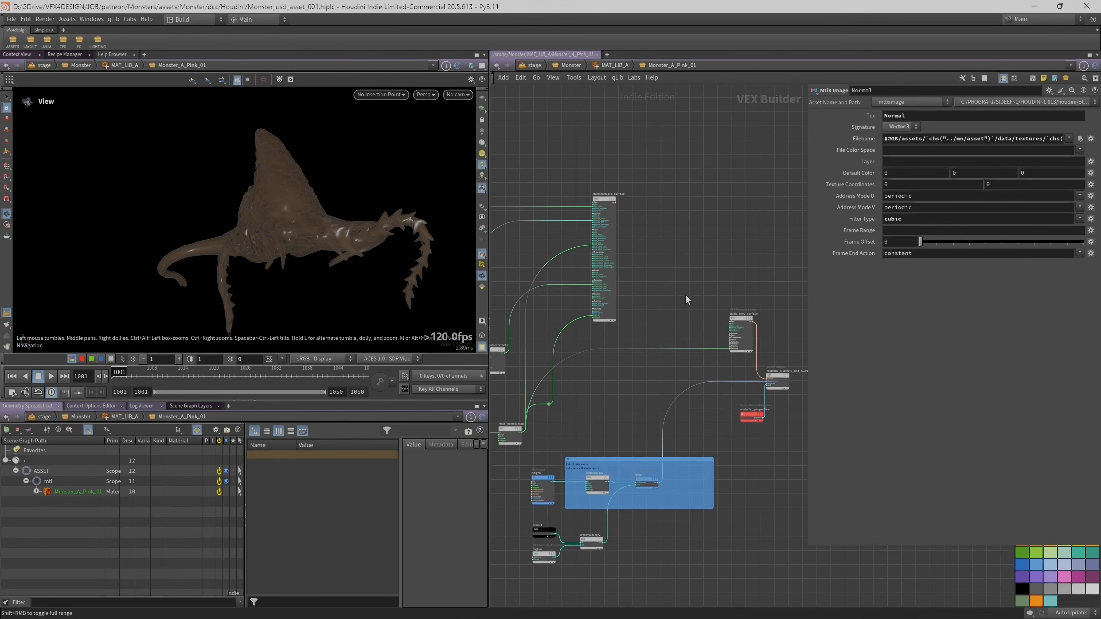
scroll(683, 293, down, 2)
middle_drag(537, 165, 691, 222)
scroll(611, 253, up, 1)
click(542, 245)
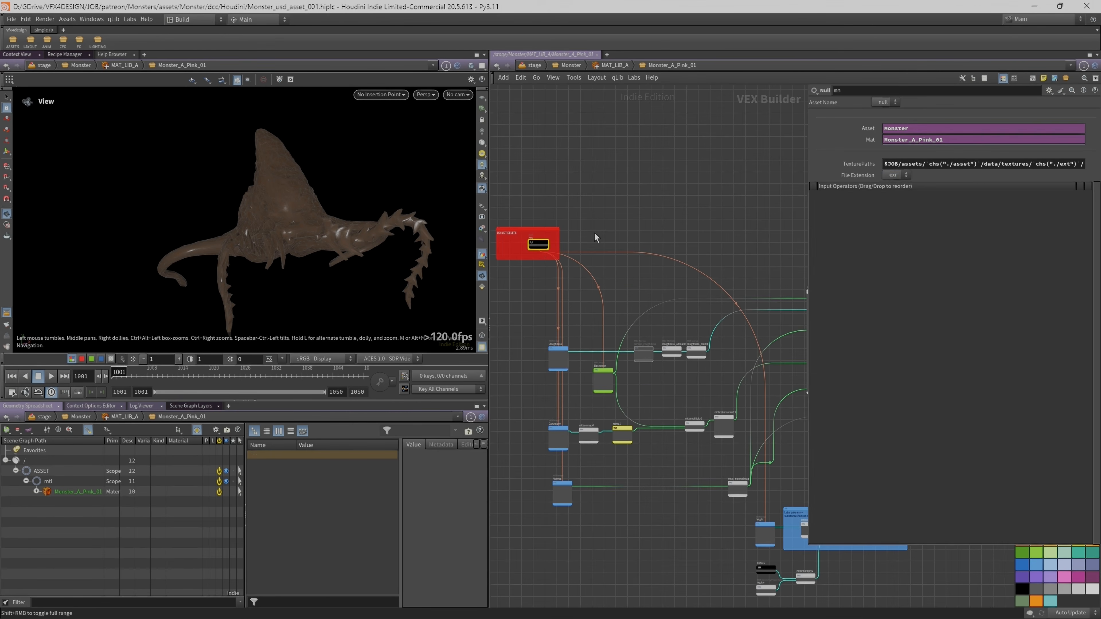
click(897, 180)
click(893, 203)
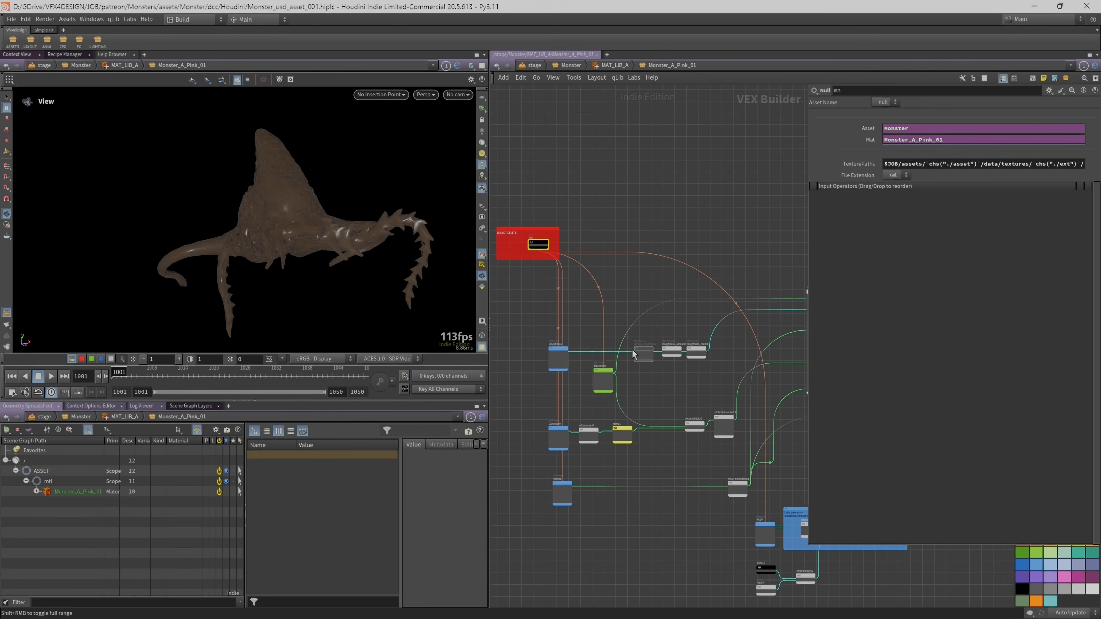
Check the Roughness image's expanded filename and browse its rat/Monster_A_Pink_01/Roughness folder without changing the file.
click(557, 355)
drag(809, 142, 505, 166)
mouse_move(1047, 139)
mouse_down()
mouse_move(1099, 138)
mouse_move(1058, 141)
mouse_up()
click(563, 139)
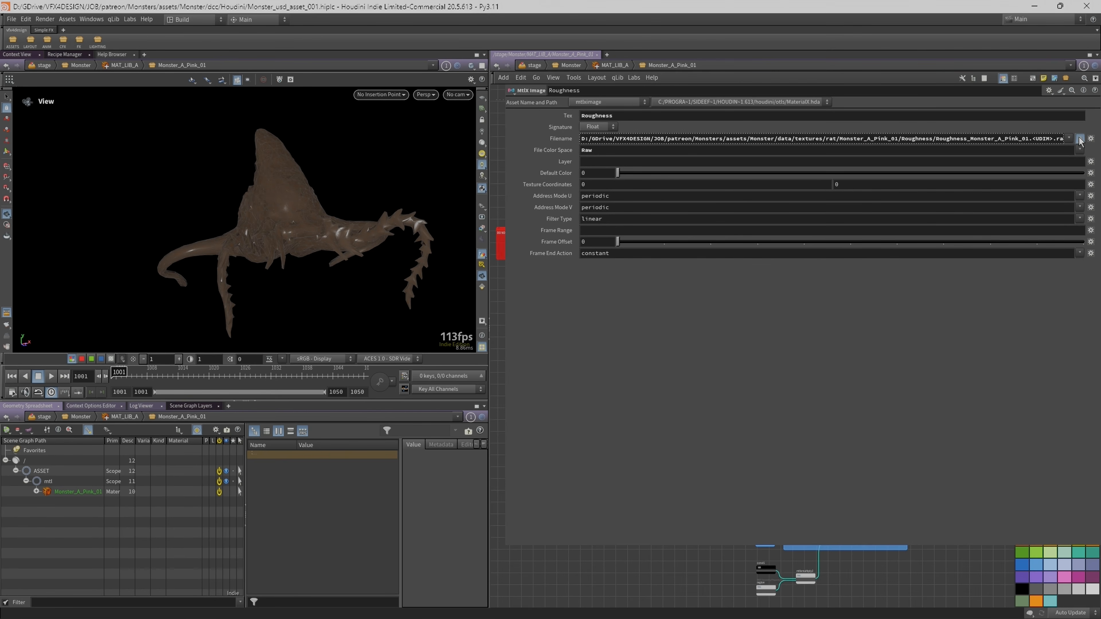
click(1079, 139)
drag(748, 141, 186, 141)
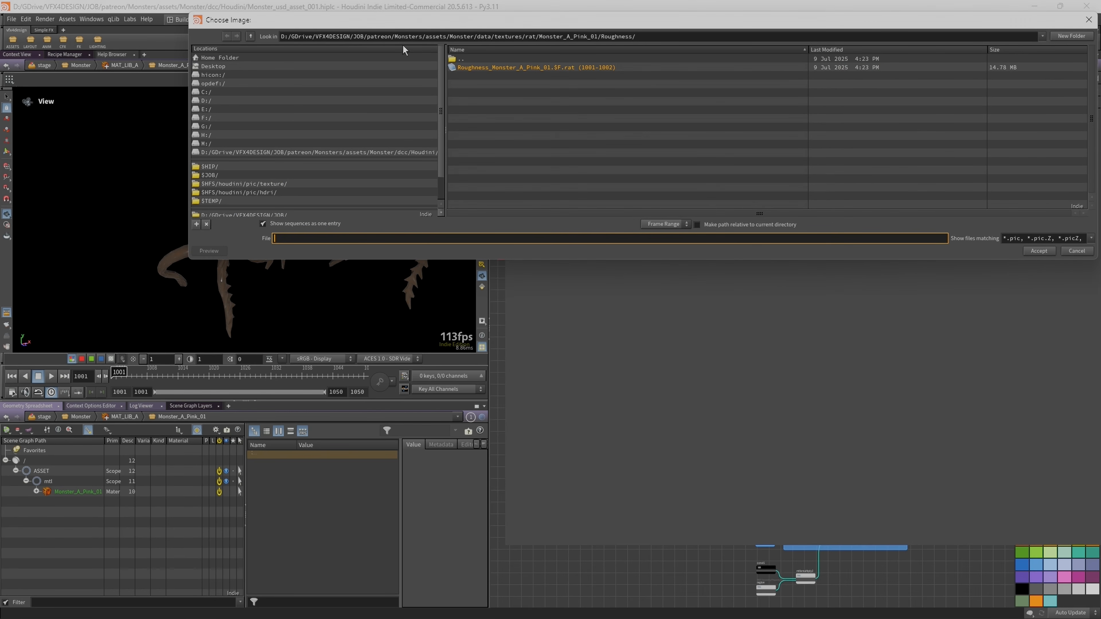
double_click(530, 36)
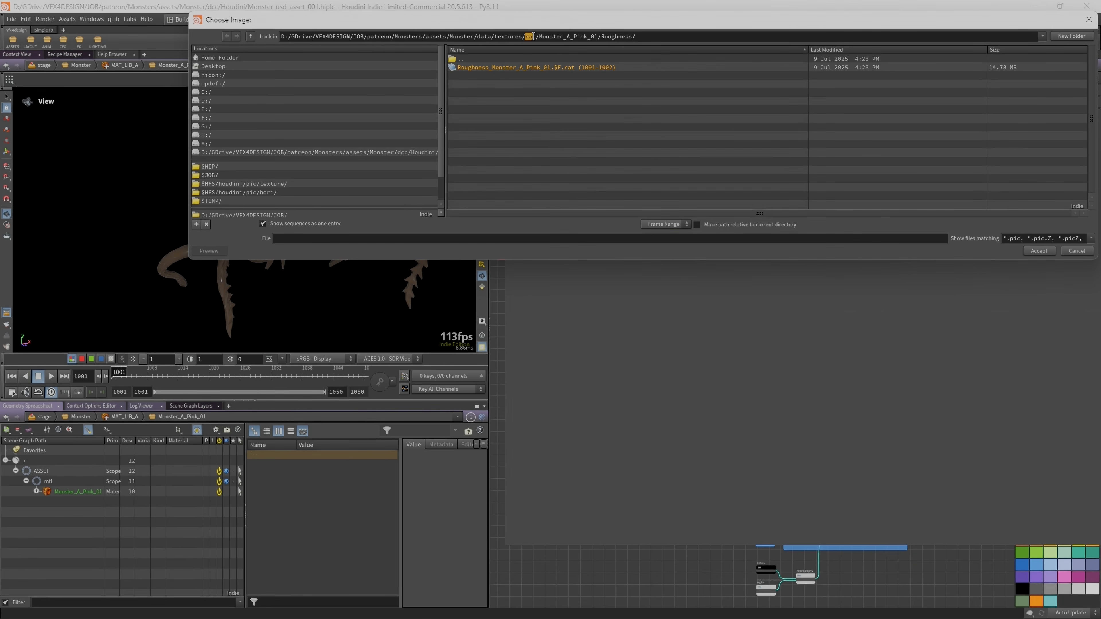
drag(535, 23, 458, 126)
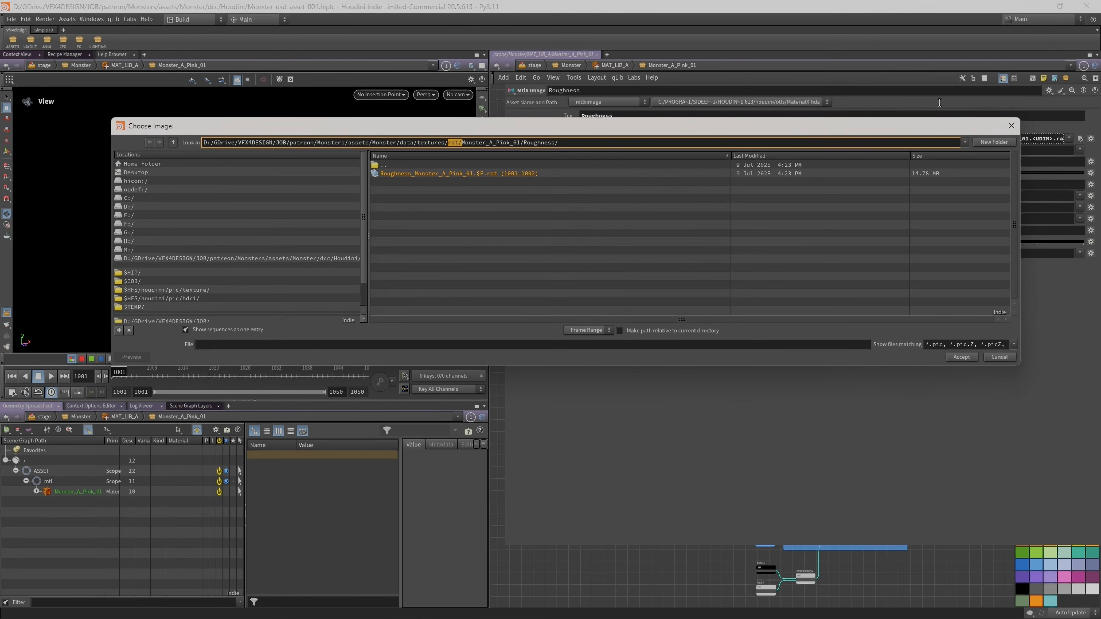
click(1011, 126)
drag(502, 336, 980, 337)
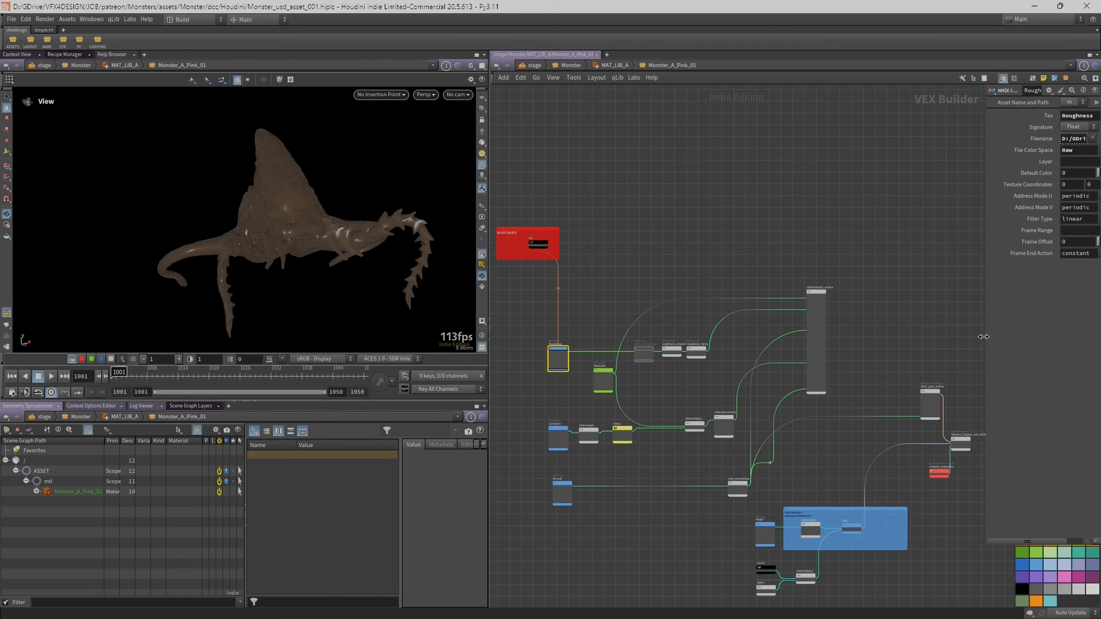
Return to the Monster network and switch the viewport renderer to Karma XPU.
scroll(766, 303, down, 3)
middle_drag(794, 262, 763, 260)
key(u)
key(u)
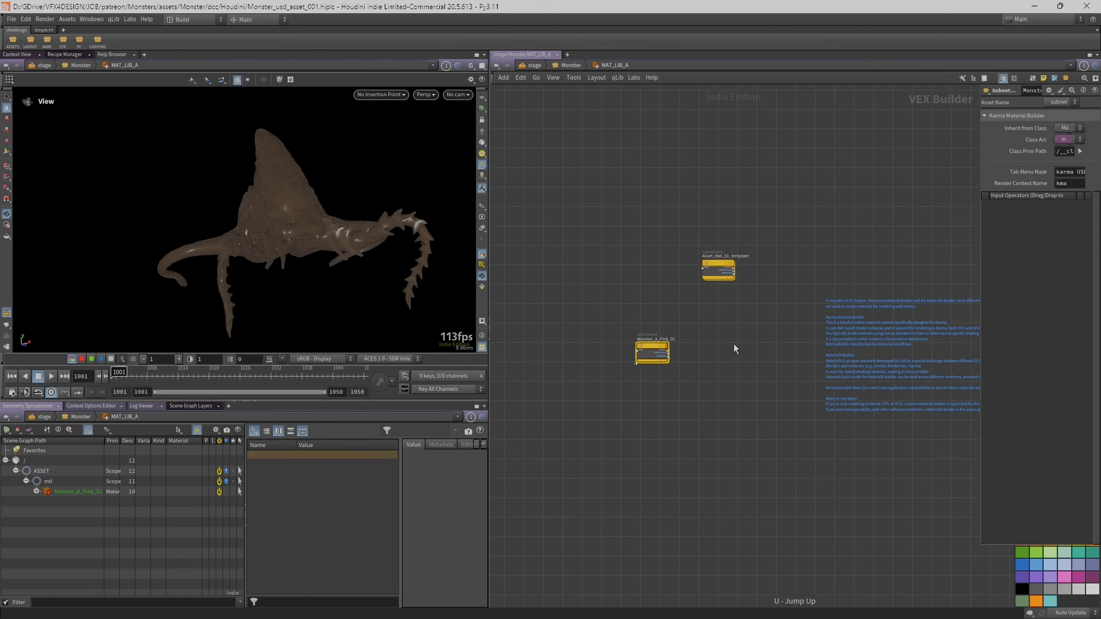
click(426, 94)
click(460, 157)
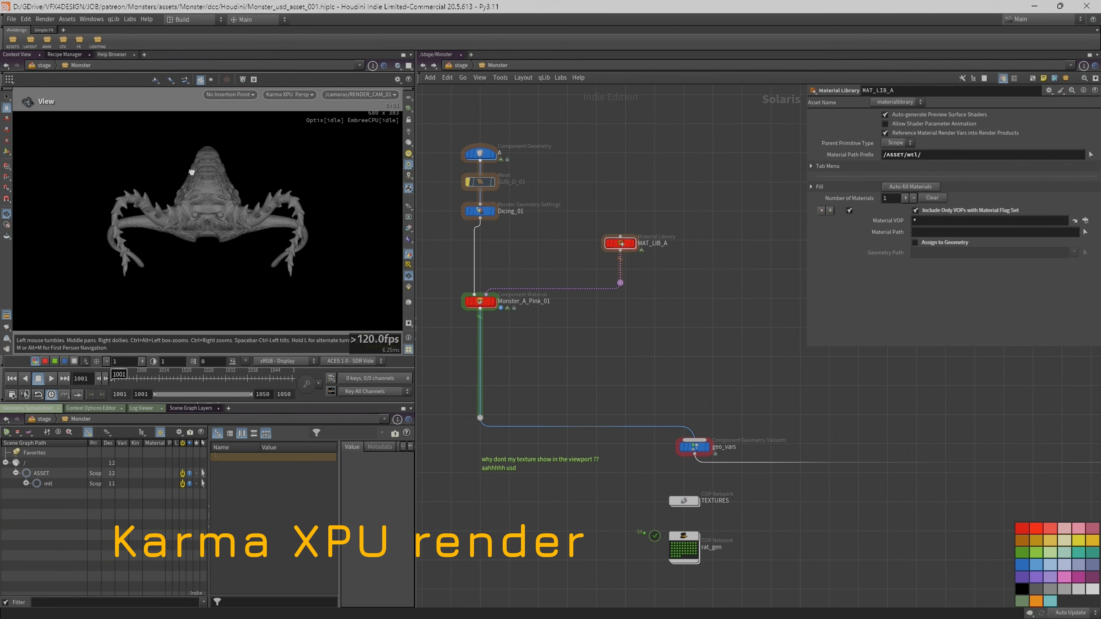
Display the Monster_A_Pink_01 component material and inspect the monster's surface up close in the viewport.
drag(190, 172, 286, 195)
right_drag(200, 195, 307, 176)
drag(307, 177, 283, 187)
middle_drag(510, 247, 536, 247)
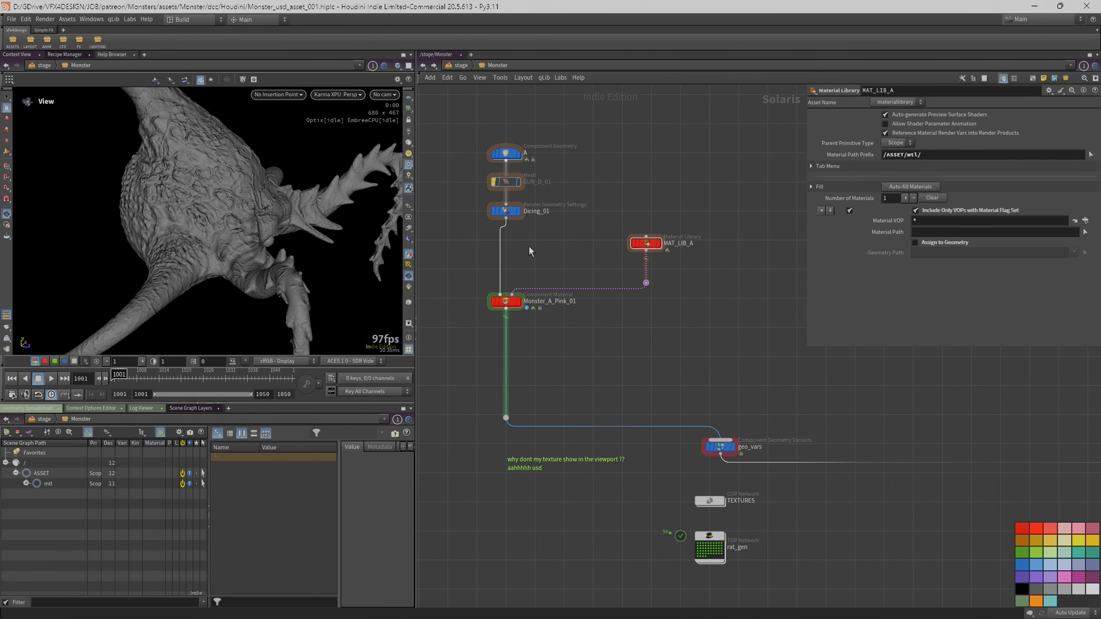
mouse_move(514, 305)
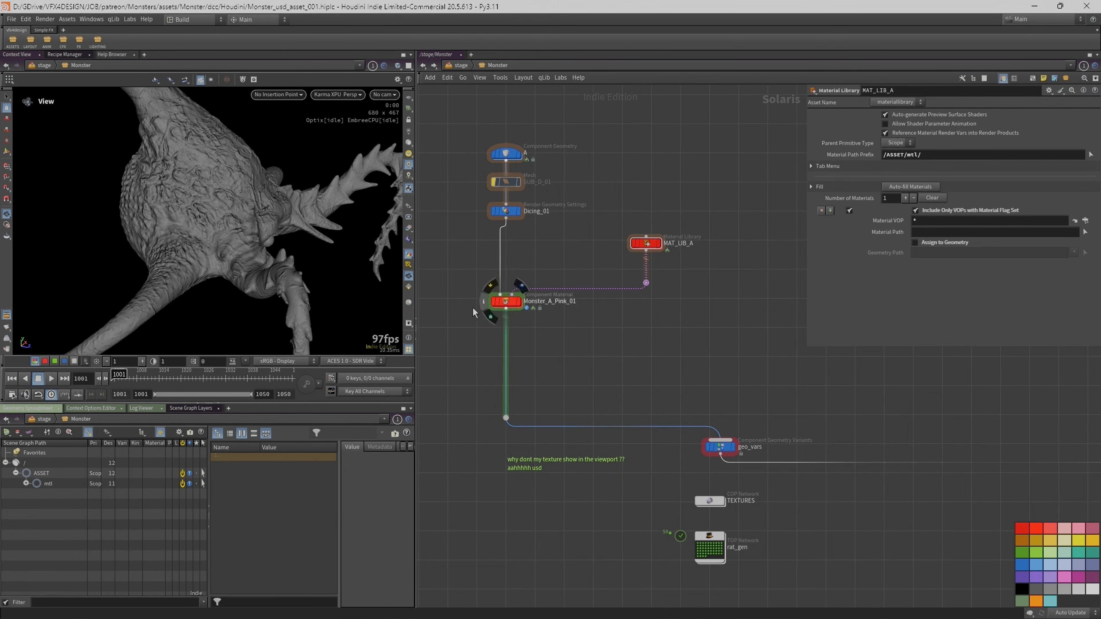
click(515, 303)
drag(216, 200, 211, 160)
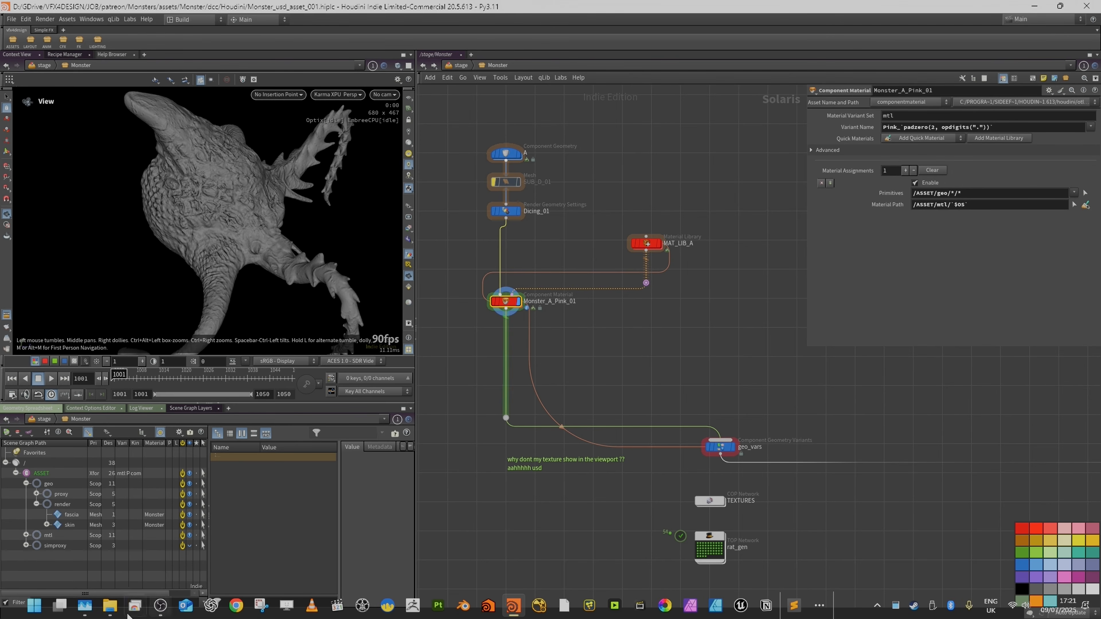
Switch to File Explorer, compare the material folders under textures/exr and textures/rat, and return to Houdini.
click(109, 607)
click(280, 150)
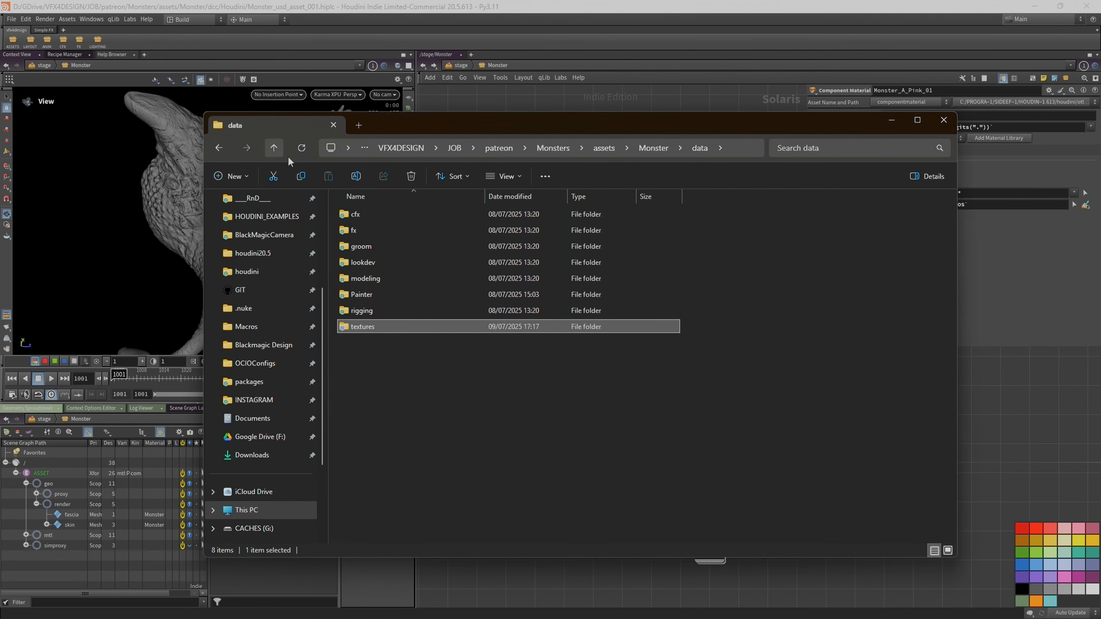
click(274, 148)
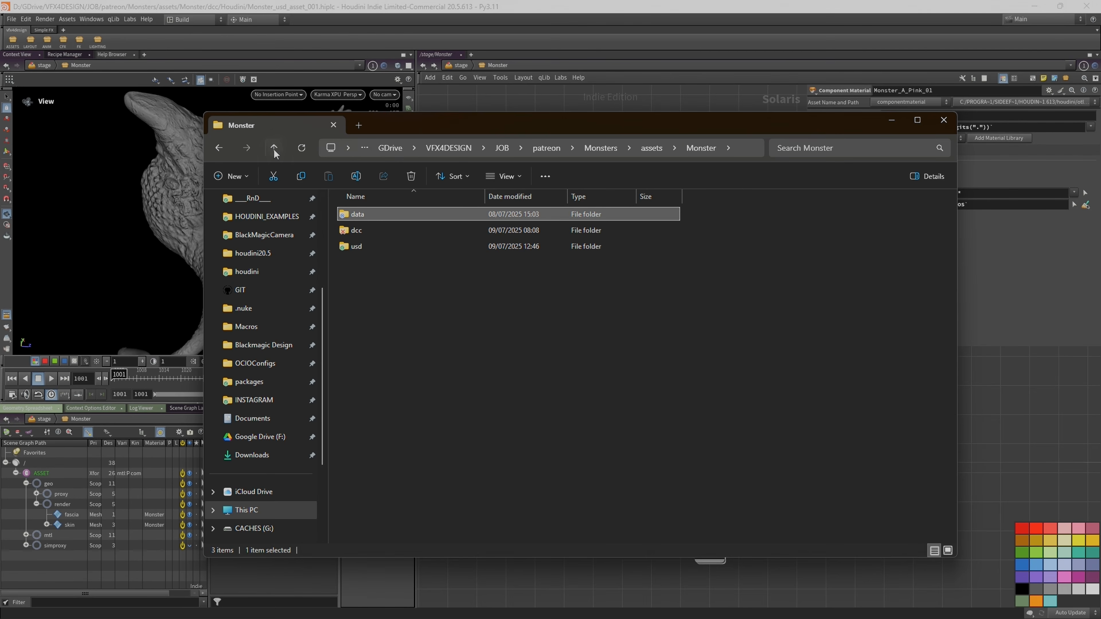
click(357, 215)
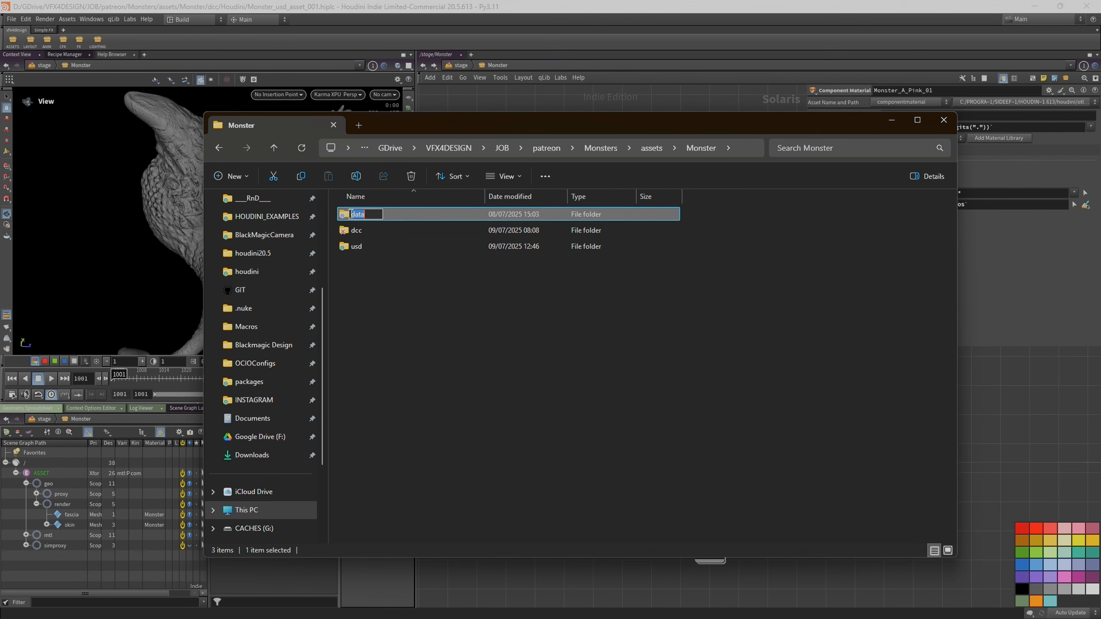
double_click(345, 216)
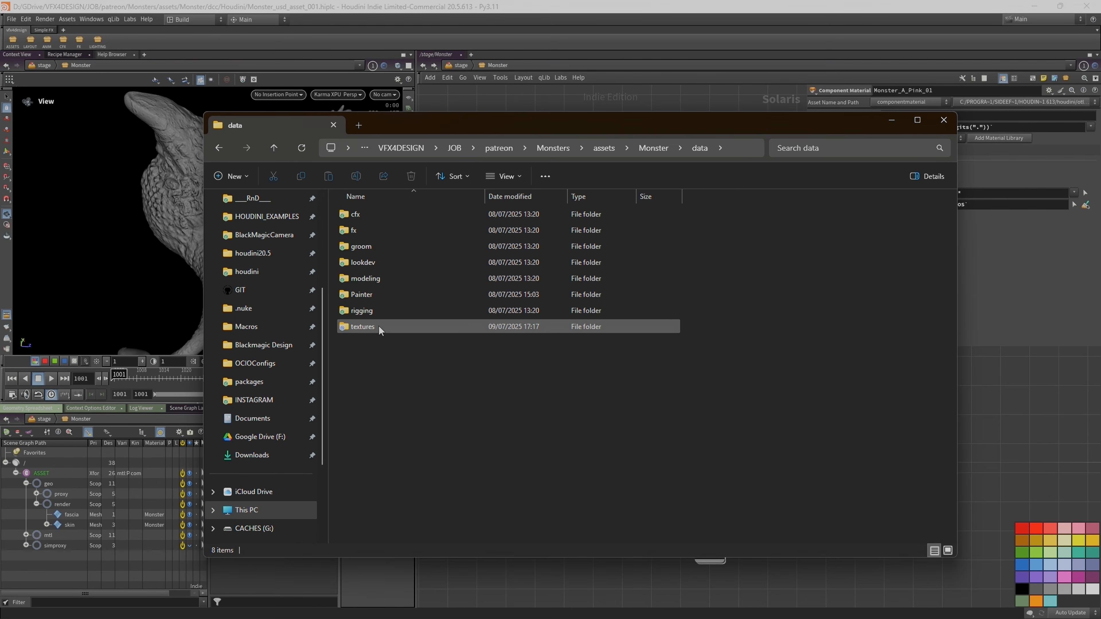
double_click(379, 327)
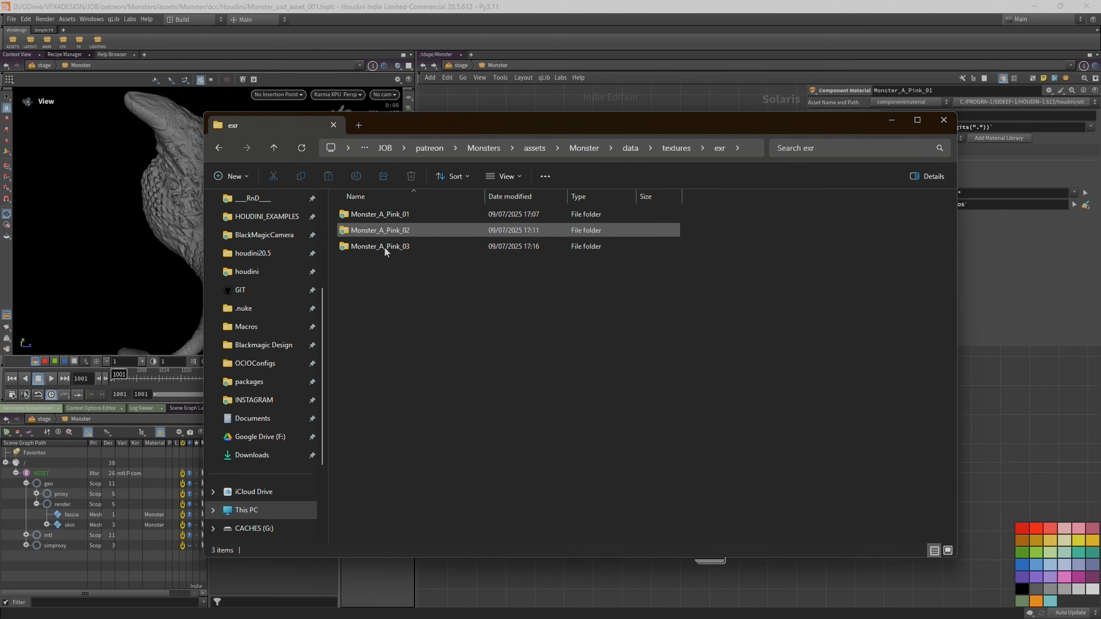
click(275, 149)
double_click(352, 230)
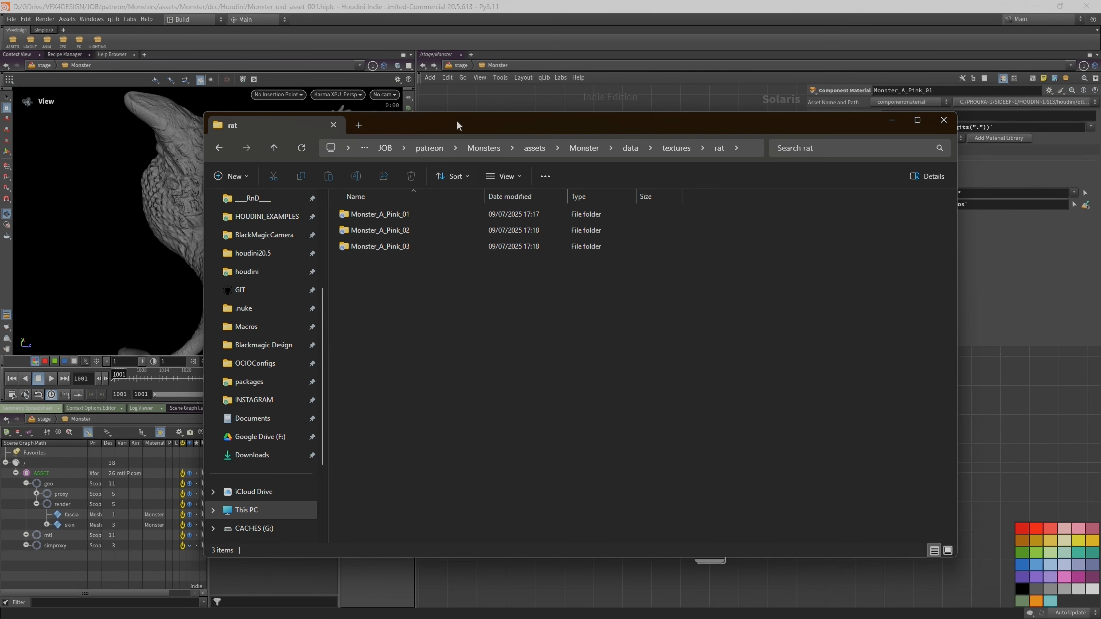
click(463, 108)
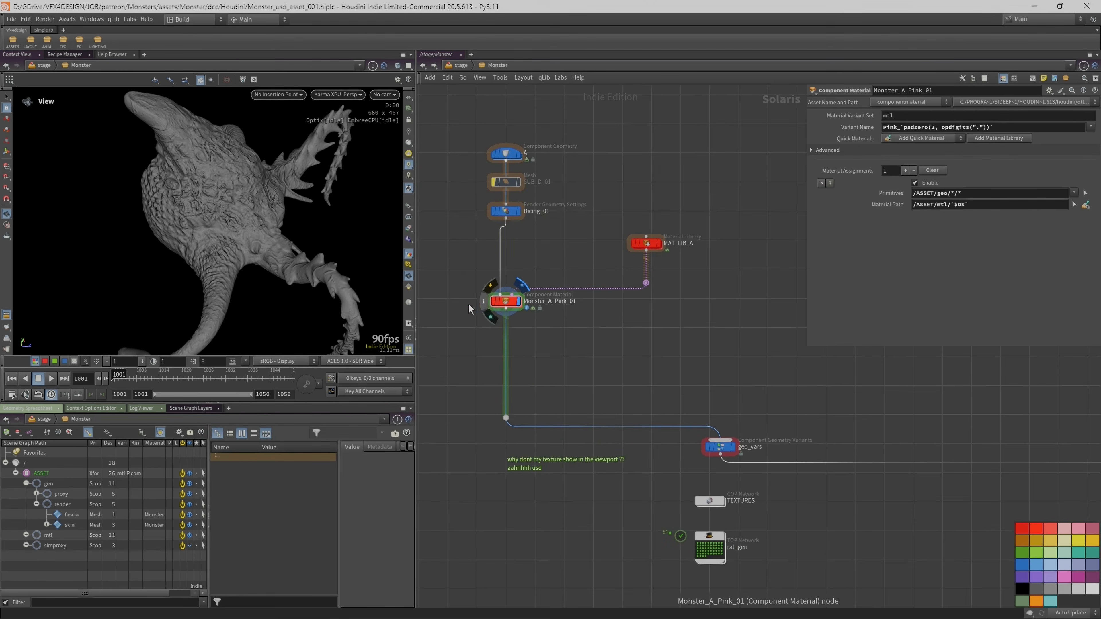
Examine the monster's Karma XPU render from several angles.
drag(268, 193, 251, 164)
drag(203, 253, 182, 236)
drag(281, 250, 304, 256)
scroll(468, 296, down, 2)
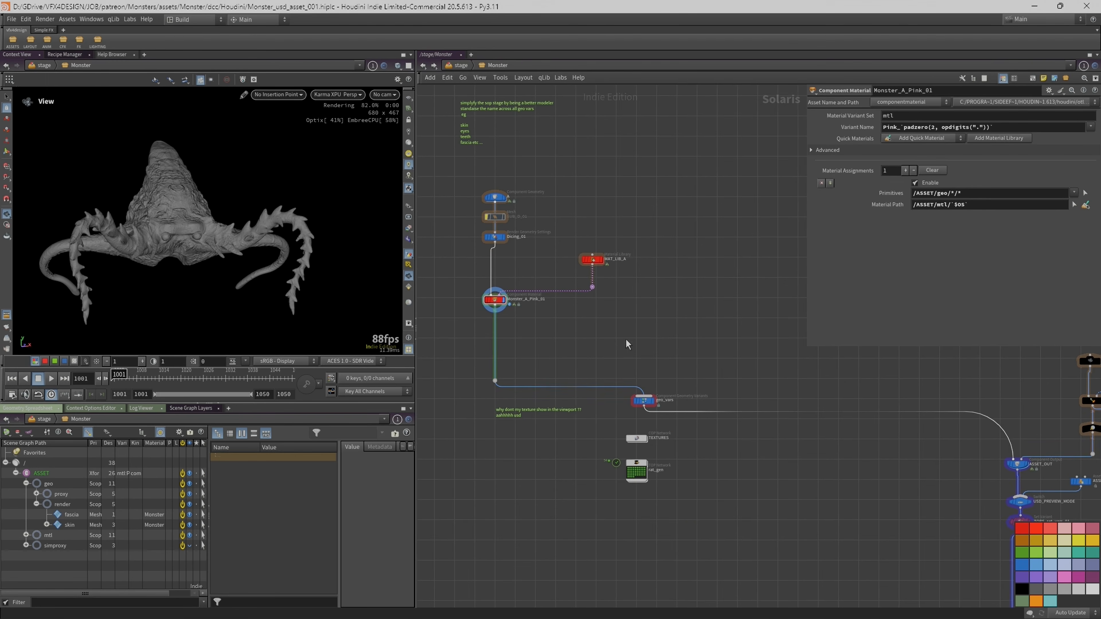
scroll(661, 339, up, 1)
drag(232, 230, 187, 177)
scroll(623, 276, up, 1)
Open the Monster_A_Pink_01 shader network inside the MAT_LIB_A material library.
drag(582, 244, 577, 239)
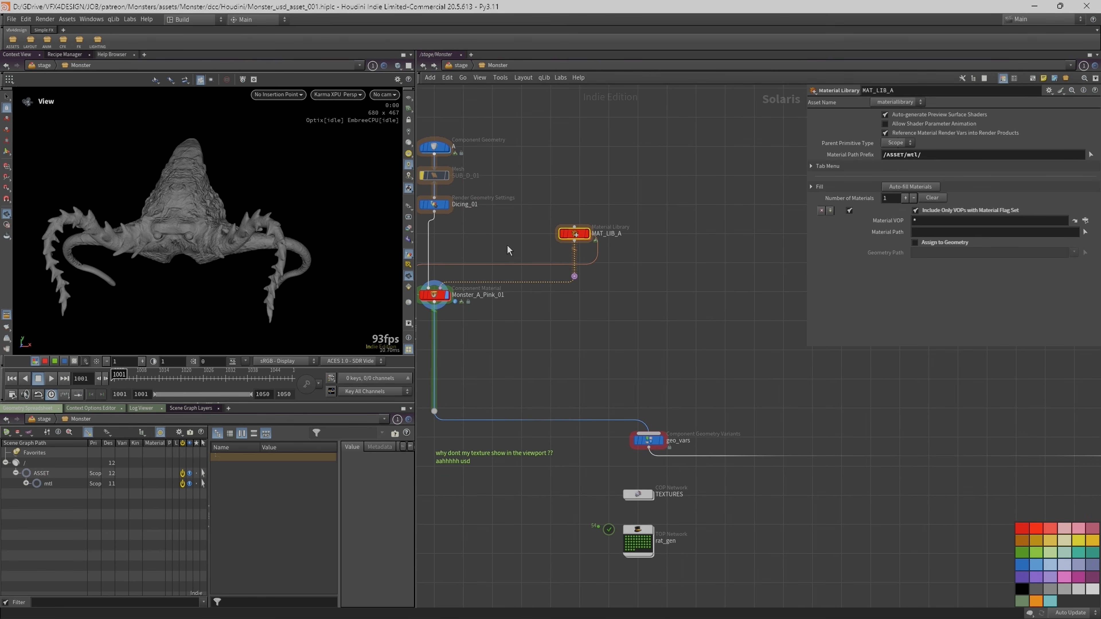
middle_drag(508, 245, 590, 256)
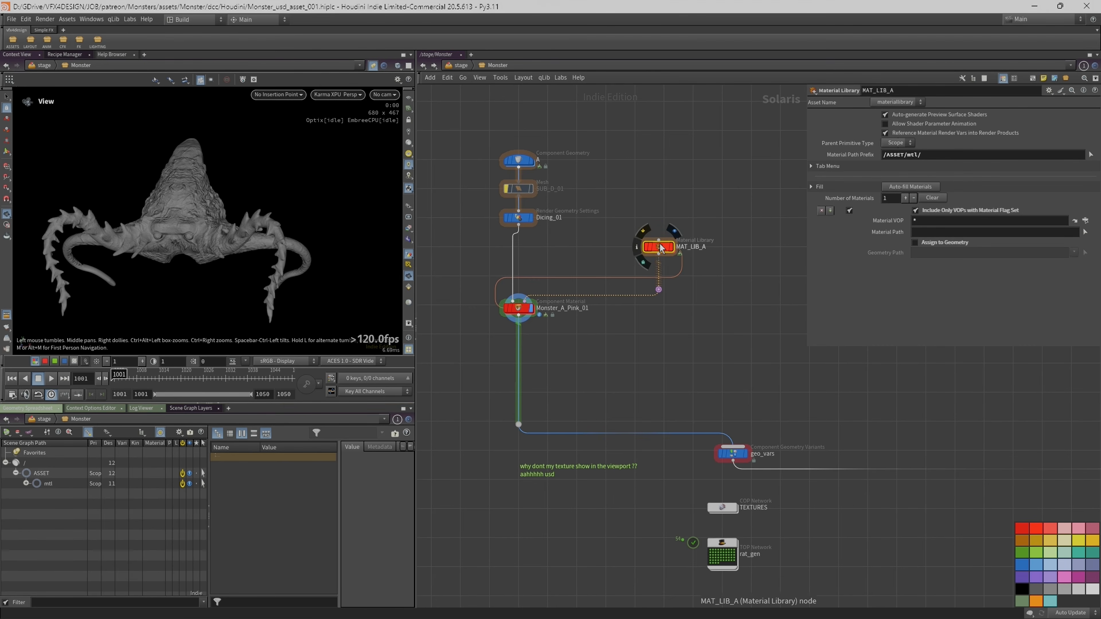
double_click(659, 246)
scroll(582, 312, up, 2)
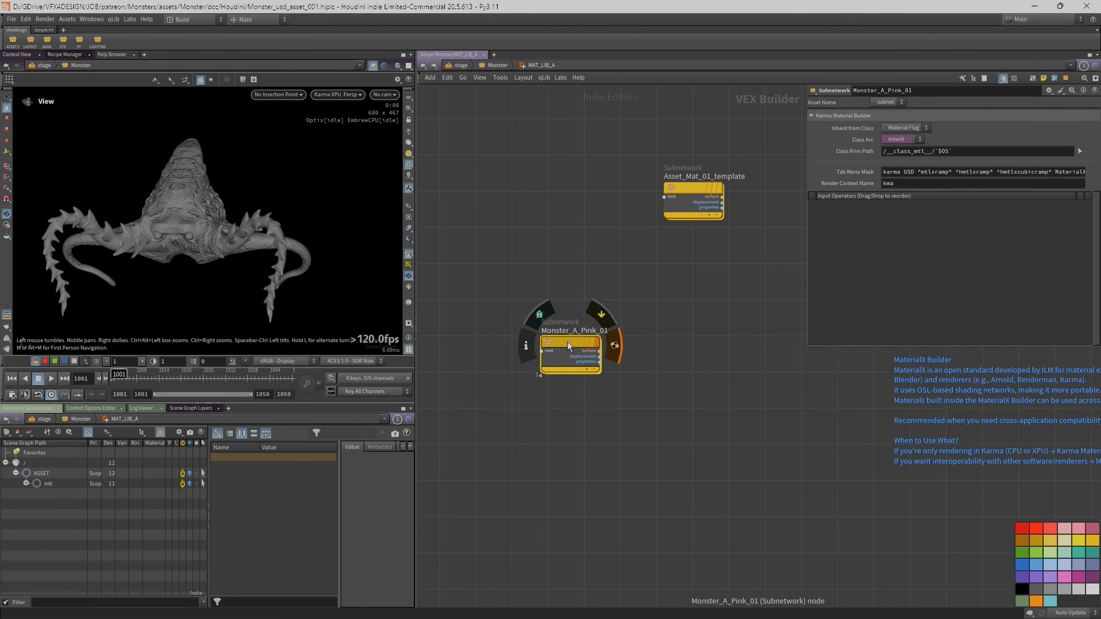
double_click(551, 345)
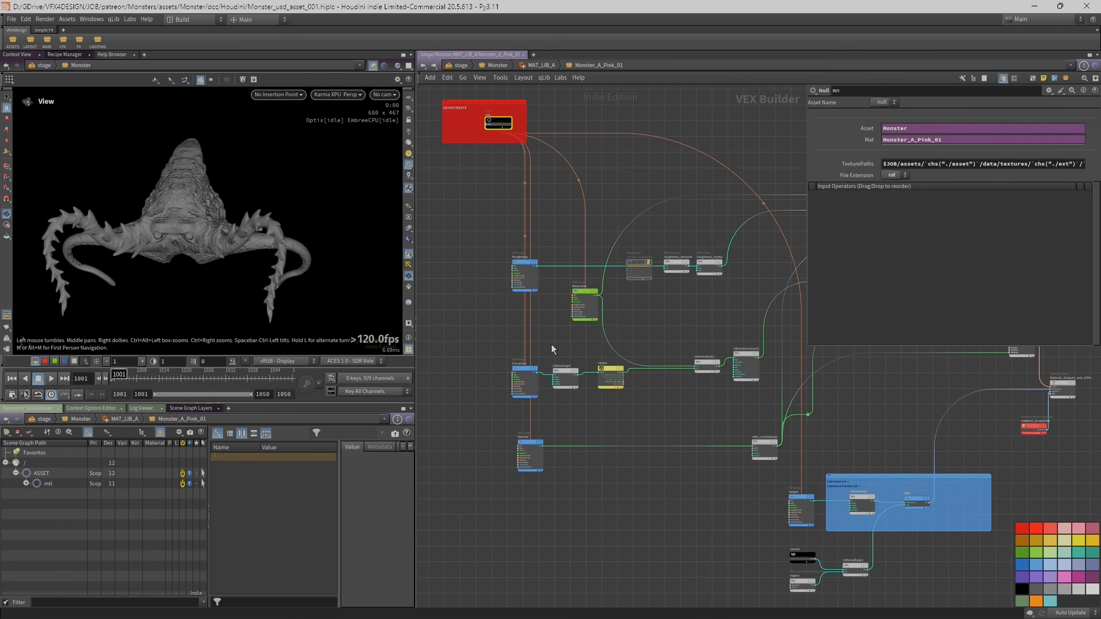
Connect the mtlxstandard_surface output to the surface input of Material_Outputs_and_AOVs, replacing basic_grey_surface.
middle_drag(646, 325, 403, 328)
scroll(583, 299, up, 6)
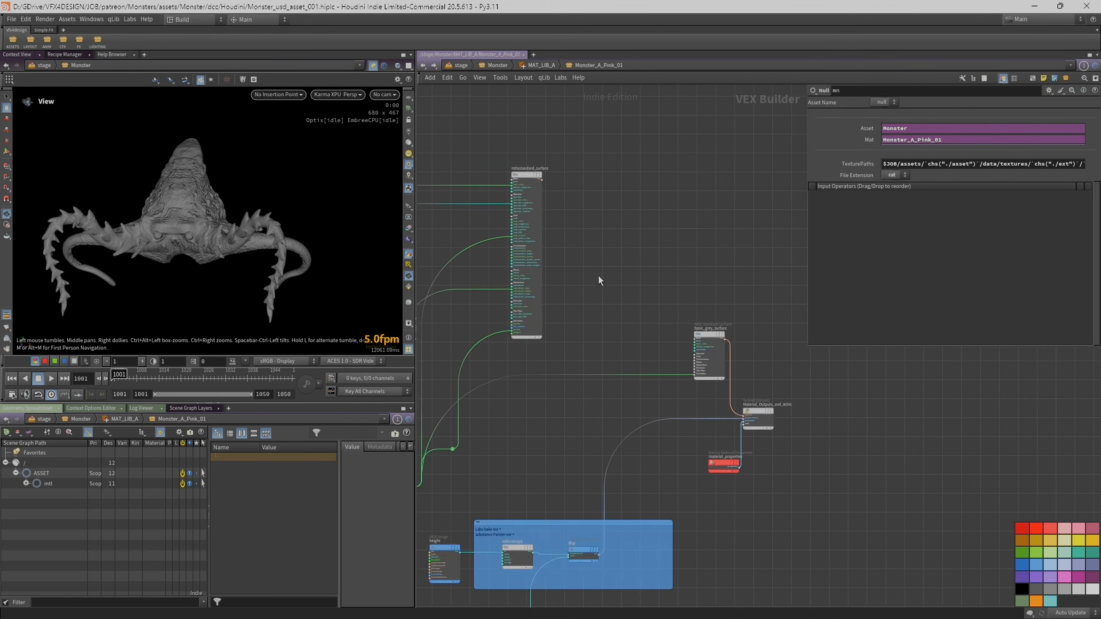
click(515, 128)
middle_drag(662, 363, 442, 215)
scroll(442, 215, up, 1)
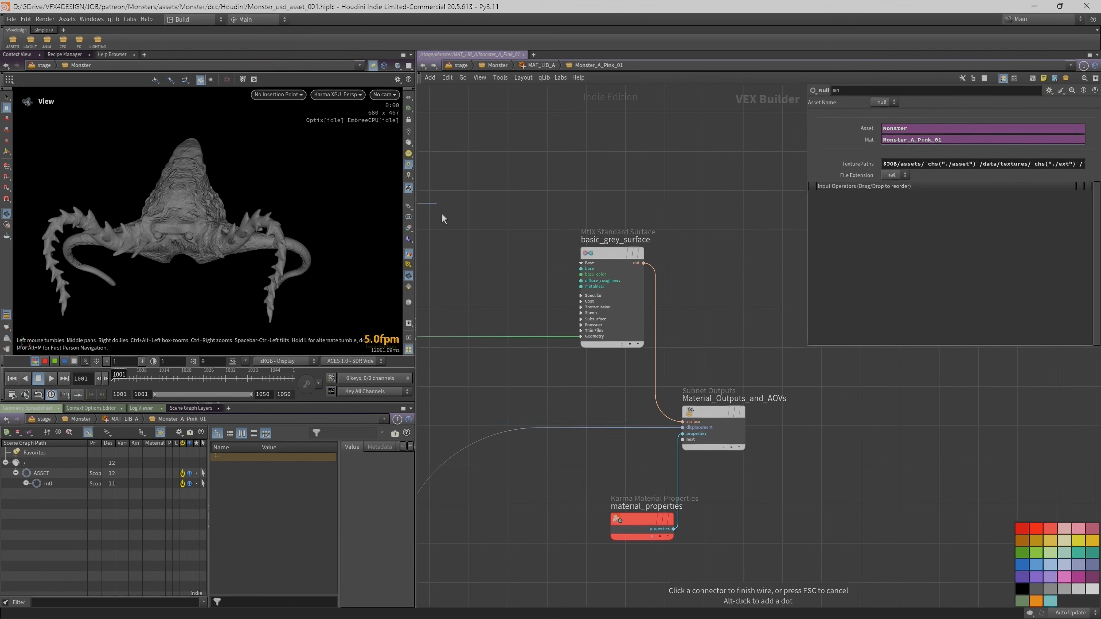
click(684, 422)
scroll(678, 255, down, 5)
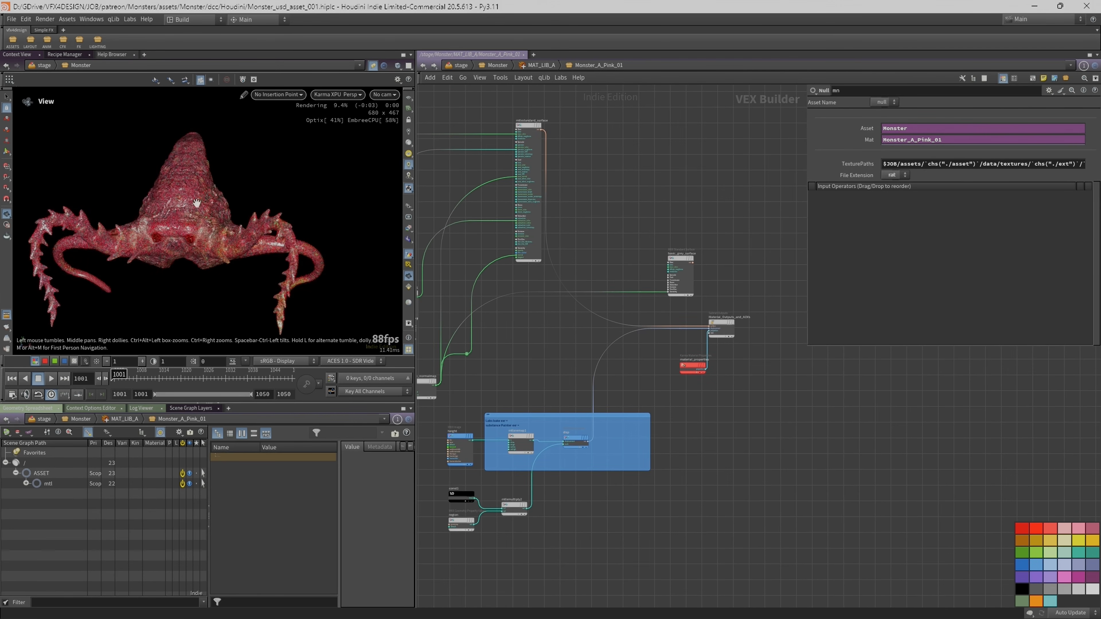
Examine the Roughness image settings and its roughness_clamp and roughness_amount nodes.
middle_drag(597, 150, 743, 205)
middle_drag(501, 222, 673, 216)
scroll(554, 274, up, 2)
middle_drag(553, 276, 548, 271)
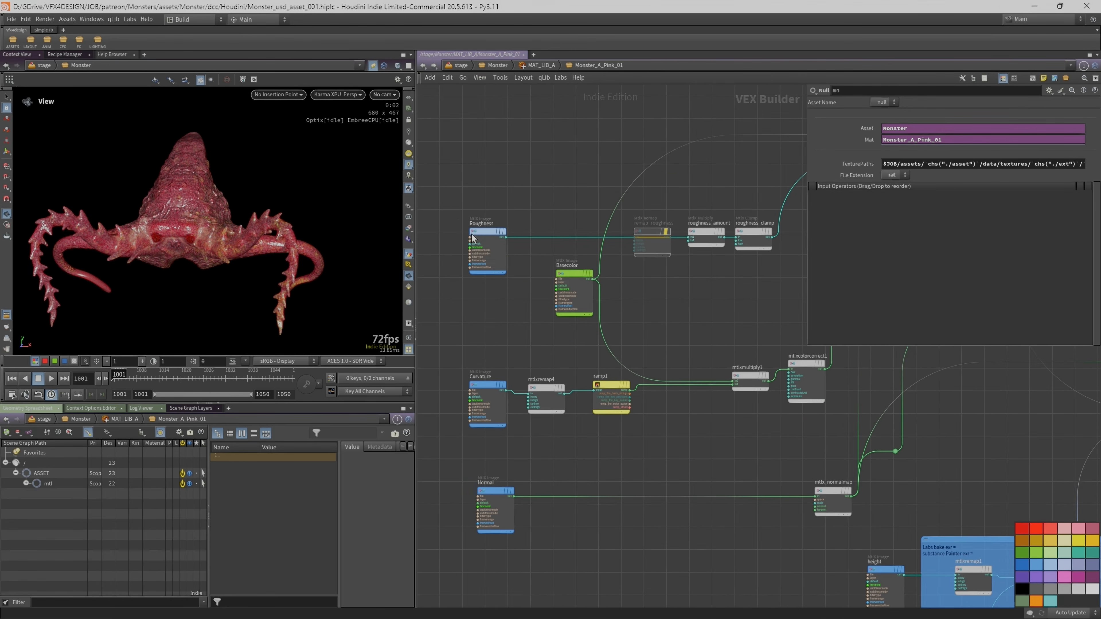
click(487, 234)
middle_drag(657, 290, 559, 308)
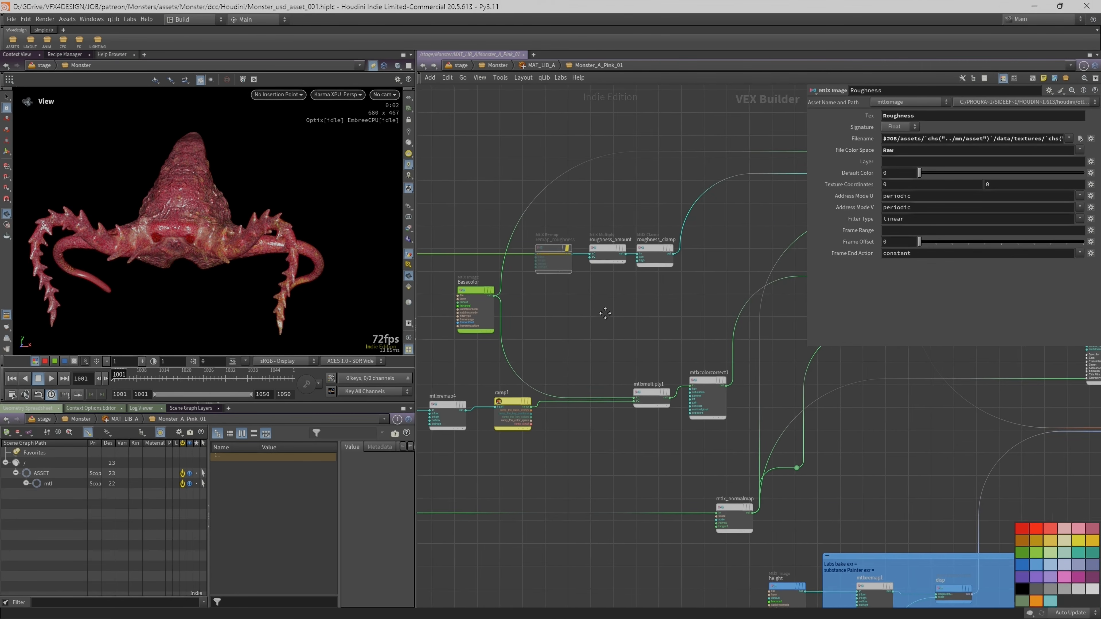
click(648, 260)
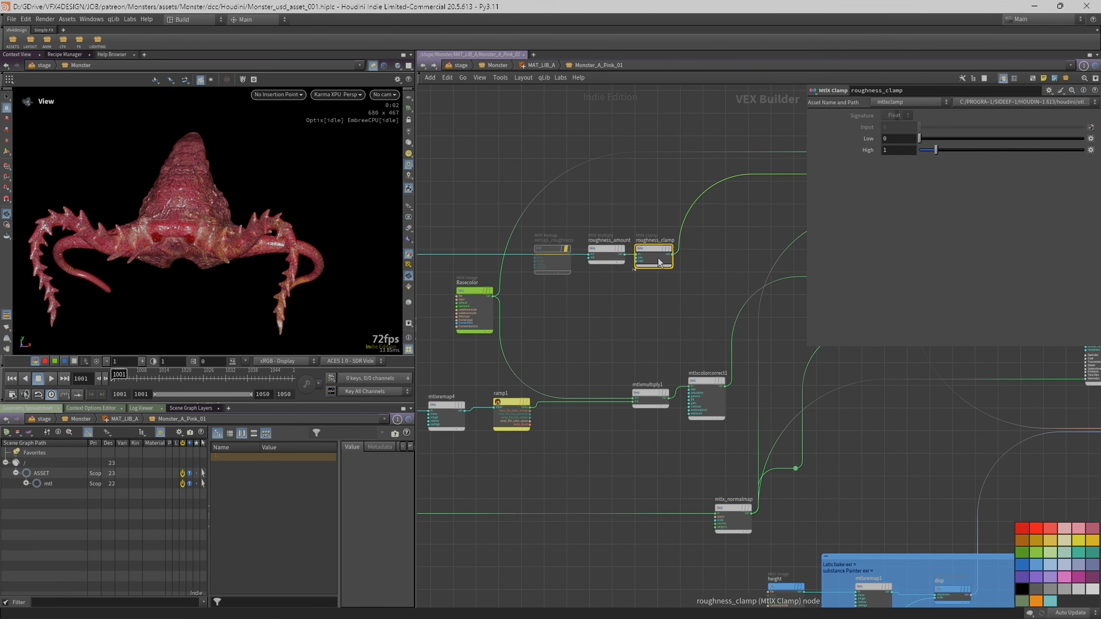
scroll(642, 259, down, 3)
click(625, 258)
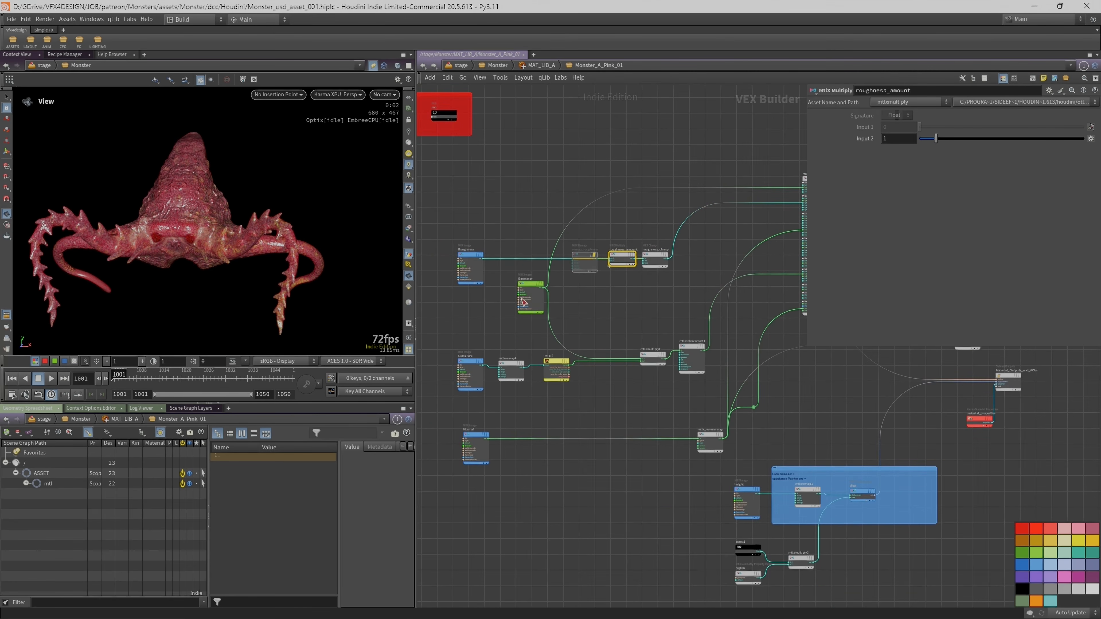
Examine the Basecolor image settings and trace its connections to mtlxstandard_surface and mtlxmultiply1.
click(532, 291)
middle_drag(678, 301, 499, 344)
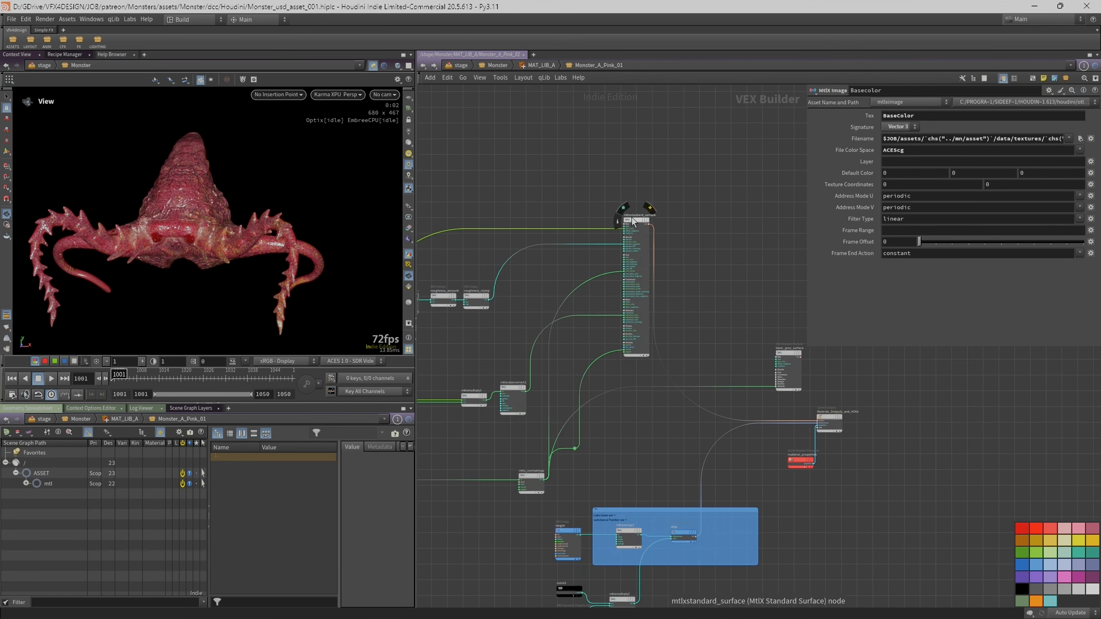
scroll(531, 299, up, 2)
middle_drag(526, 306, 705, 202)
scroll(705, 202, up, 1)
middle_drag(537, 272, 619, 269)
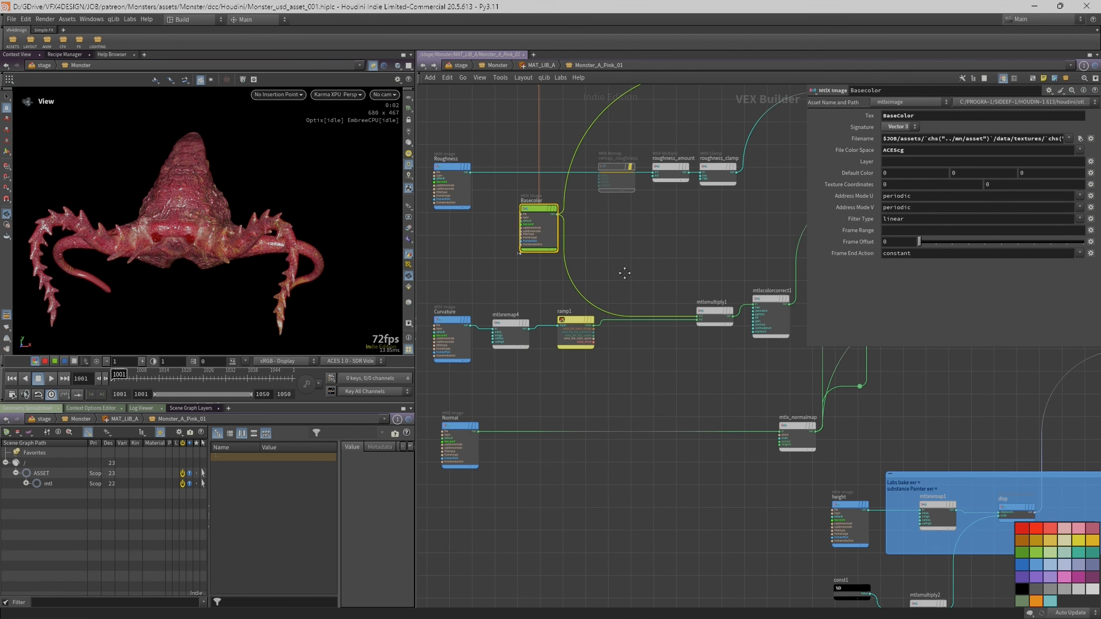
scroll(618, 269, up, 2)
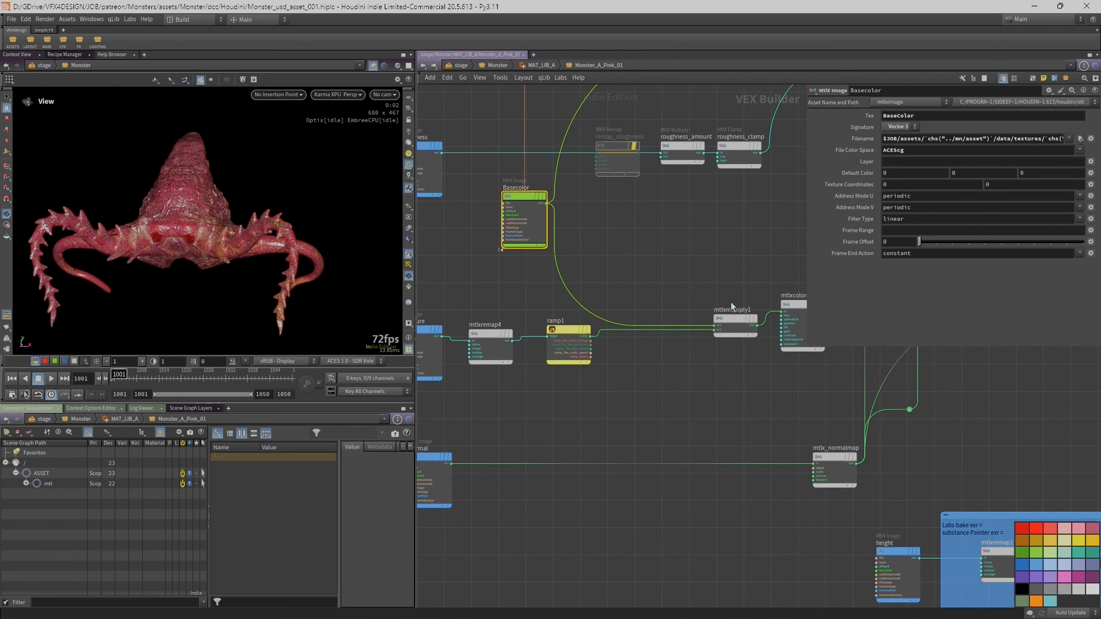
Examine mtlxmultiply1 and trace its output through mtlxcolorcorrect1 to the subsurface_color input of mtlxstandard_surface.
click(733, 319)
middle_drag(733, 279, 472, 289)
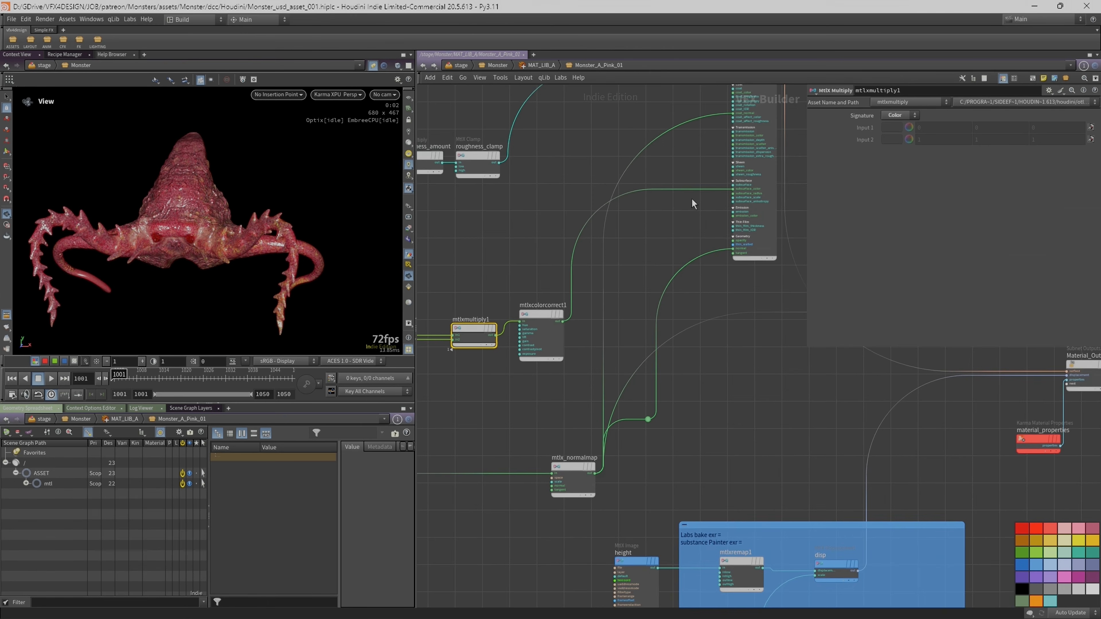
scroll(737, 197, up, 9)
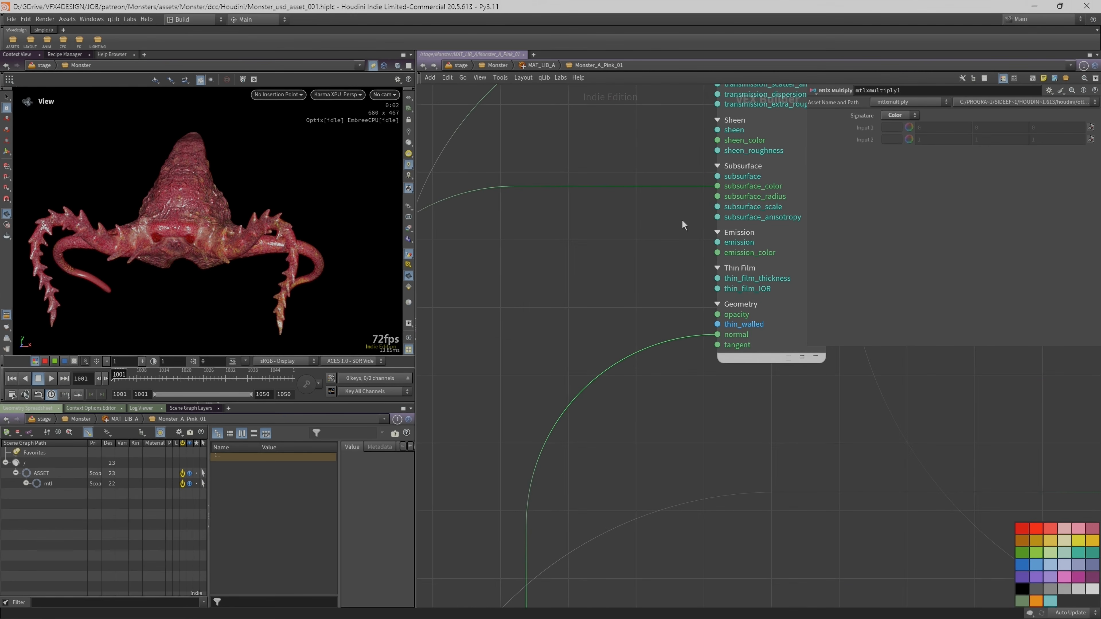
scroll(494, 281, down, 8)
scroll(571, 328, down, 2)
middle_drag(570, 386, 666, 356)
middle_drag(504, 423, 607, 428)
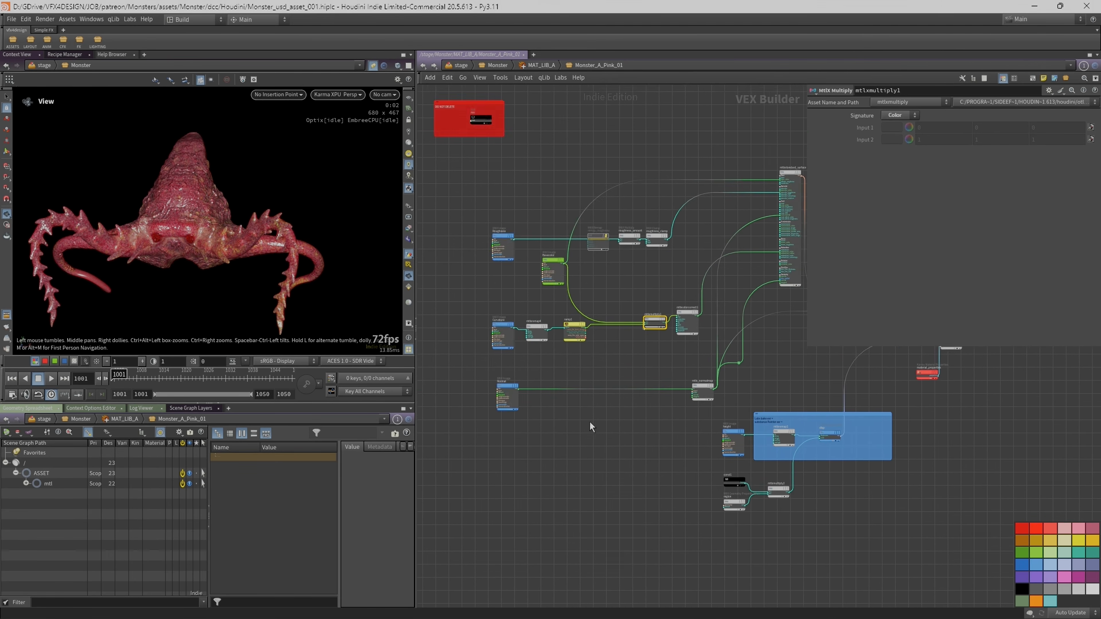
Examine the displacement branch, checking the settings of the height image and the mtlxremap1 node.
scroll(568, 424, up, 3)
middle_drag(575, 357, 494, 404)
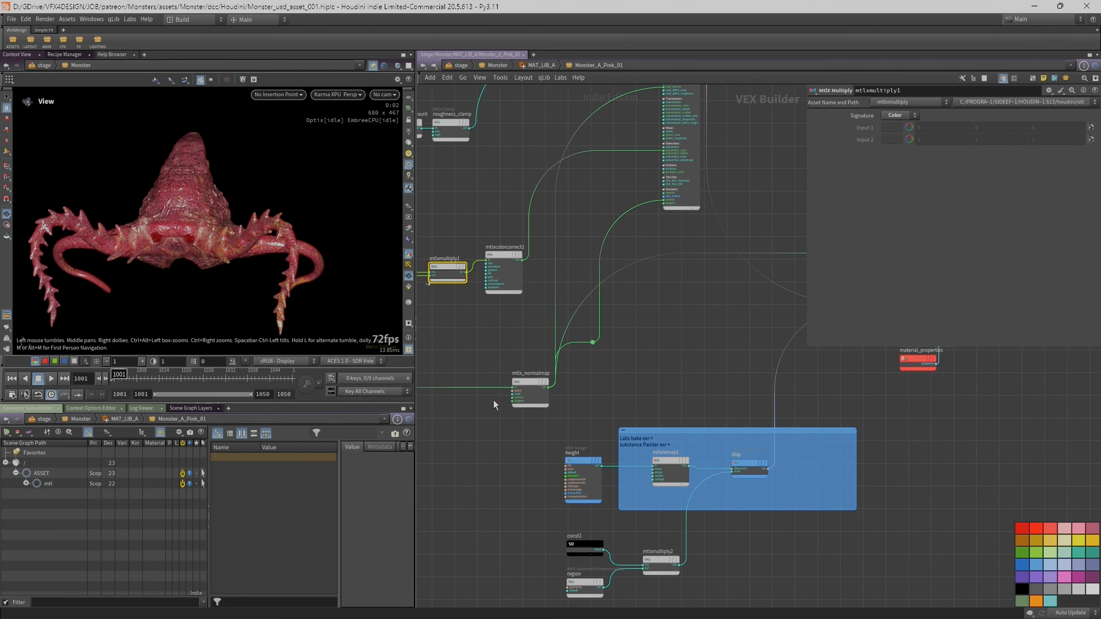
middle_drag(673, 325, 614, 222)
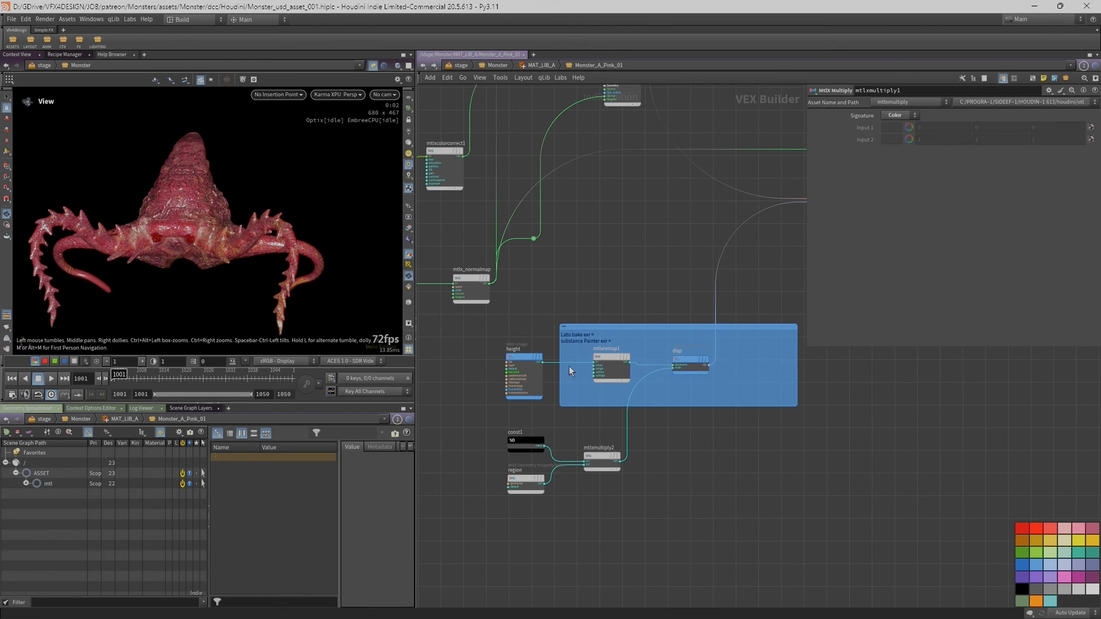
scroll(541, 420, up, 2)
click(516, 347)
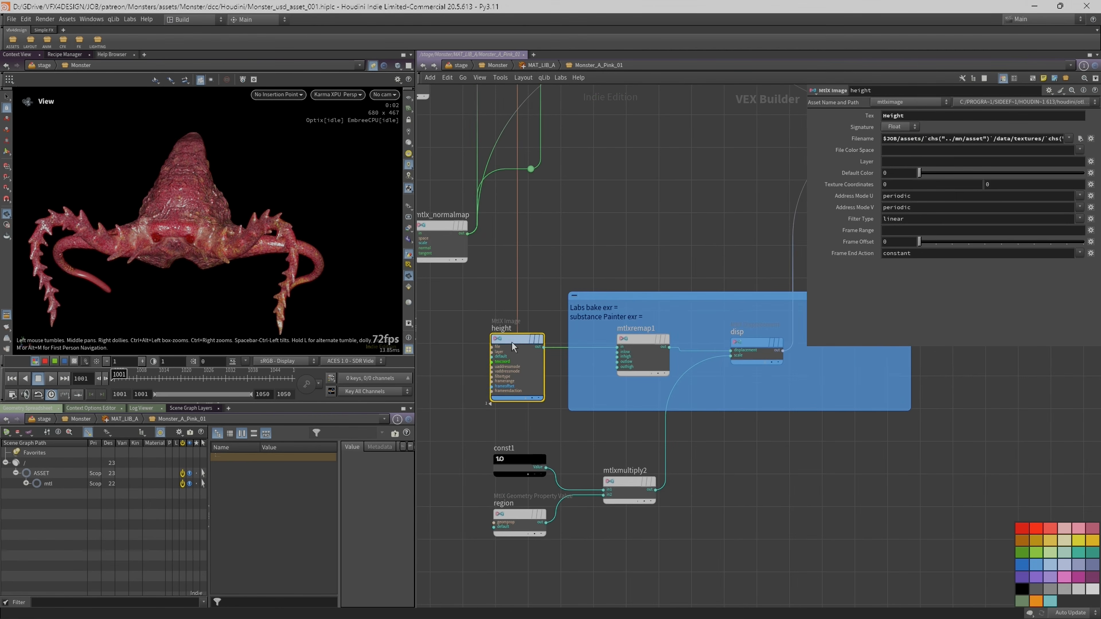
click(645, 346)
middle_drag(702, 242, 671, 285)
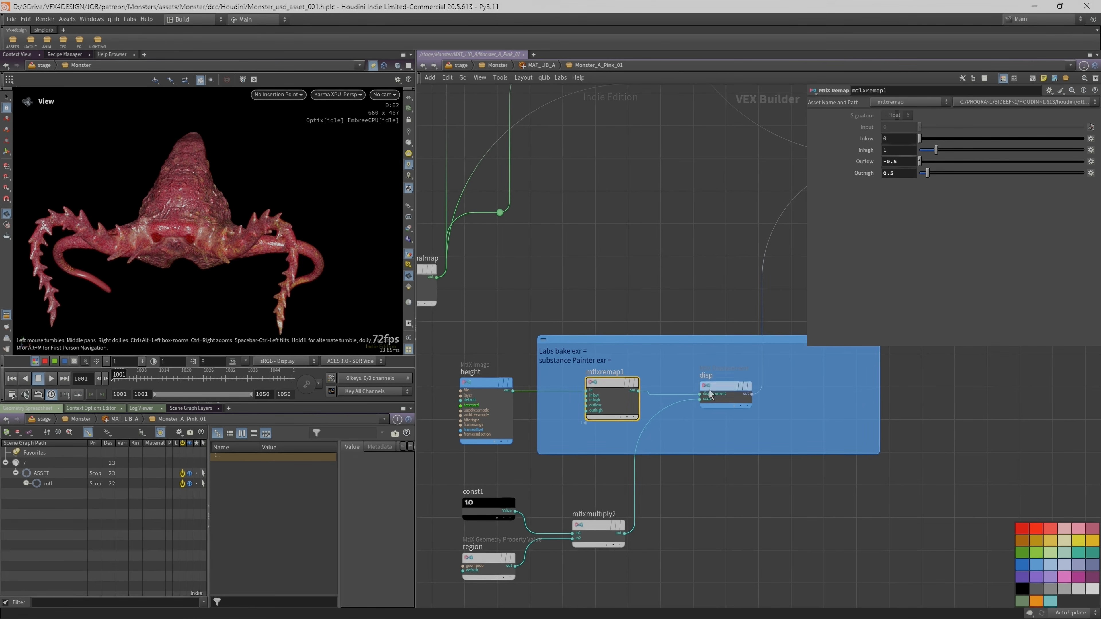
Inspect the const1 constant and the region geometry property value that feed mtlxmultiply2.
middle_drag(560, 497, 589, 435)
scroll(612, 374, up, 1)
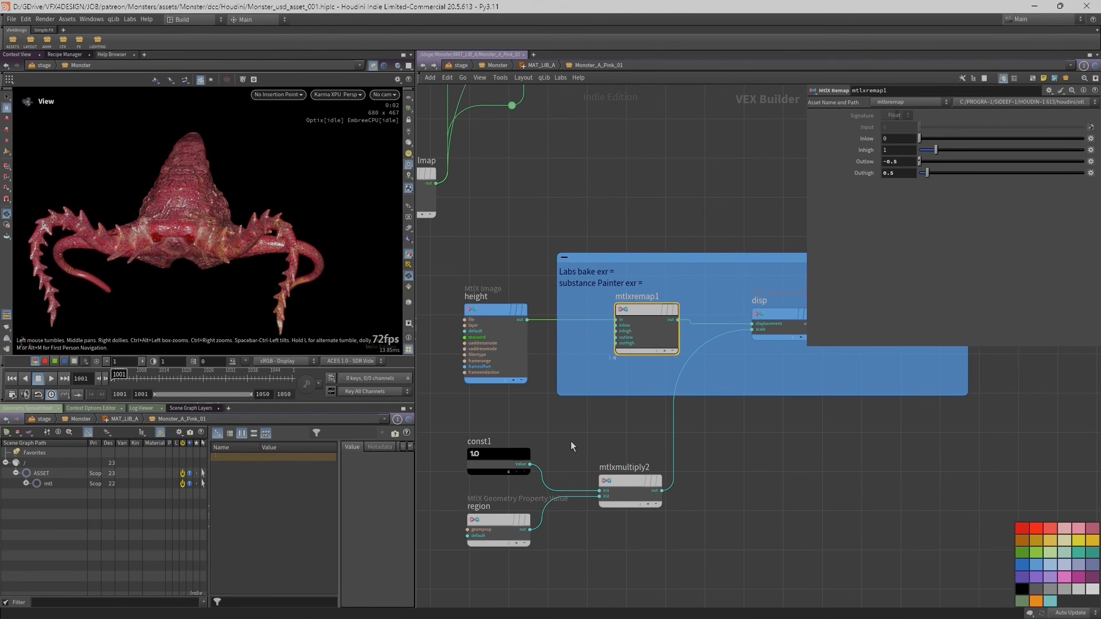
middle_drag(576, 444, 626, 415)
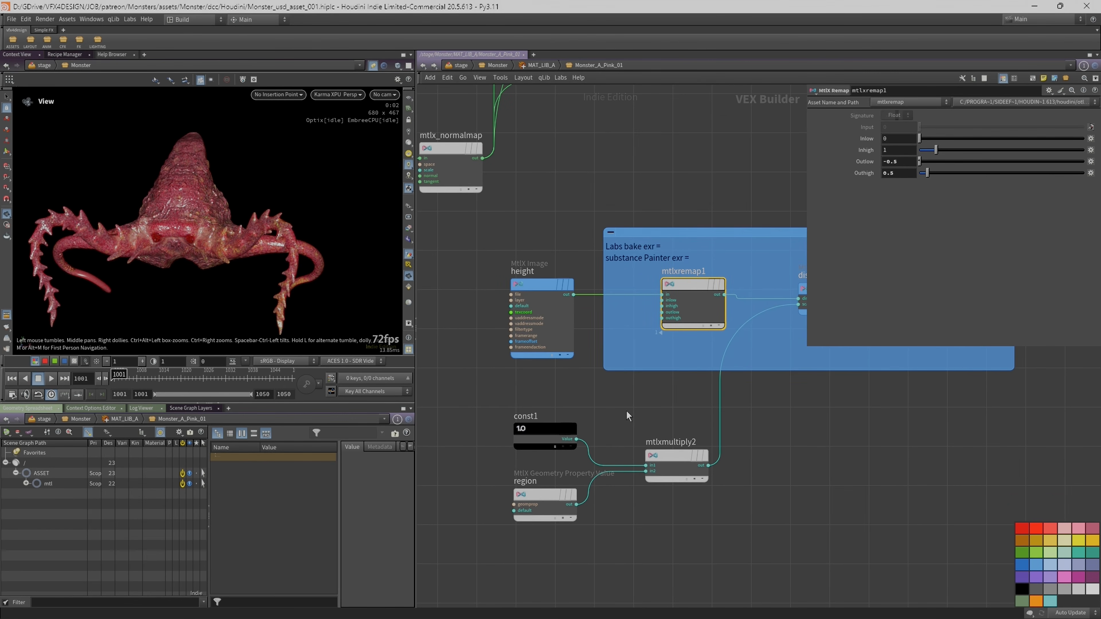
click(539, 431)
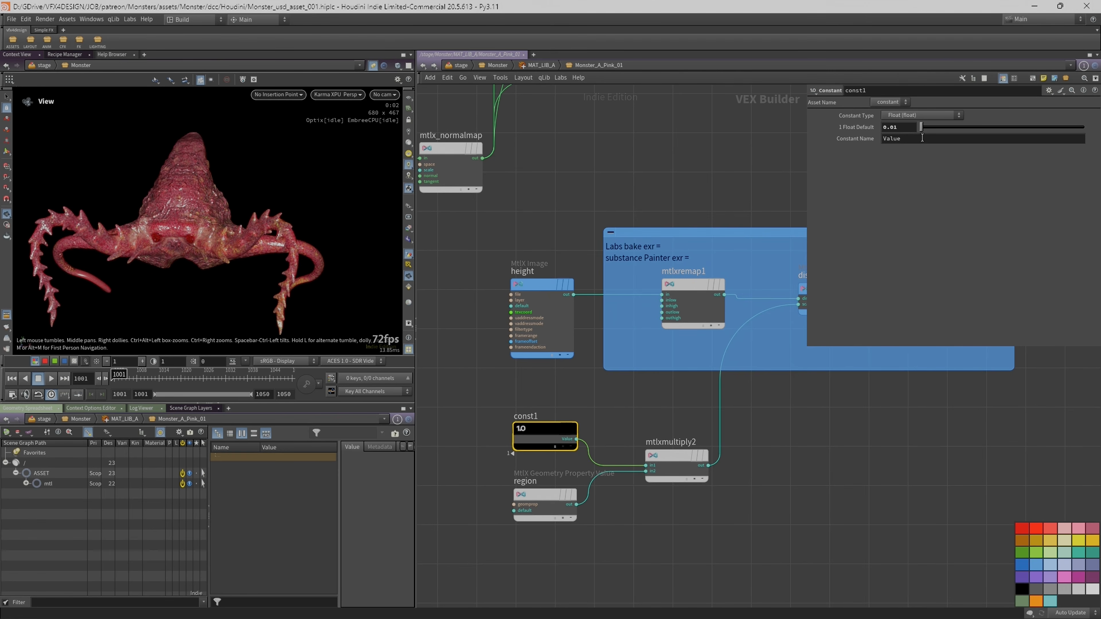
click(542, 494)
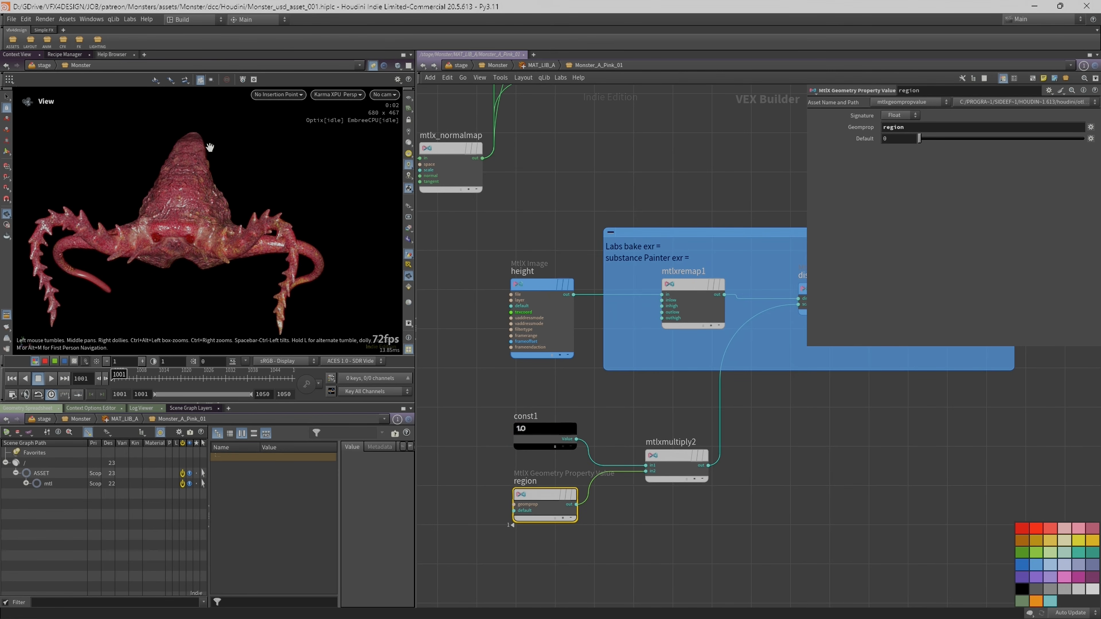
Expand the mtl scope and the Monster_A_Pink_01 material in the scene graph.
click(26, 483)
click(37, 493)
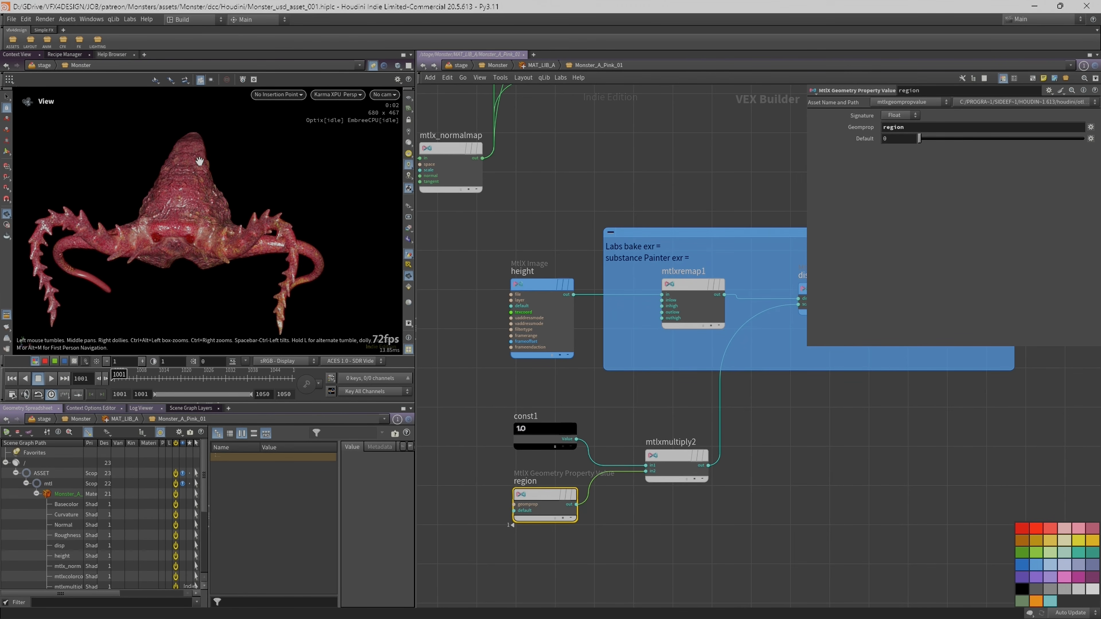
middle_drag(589, 197, 595, 204)
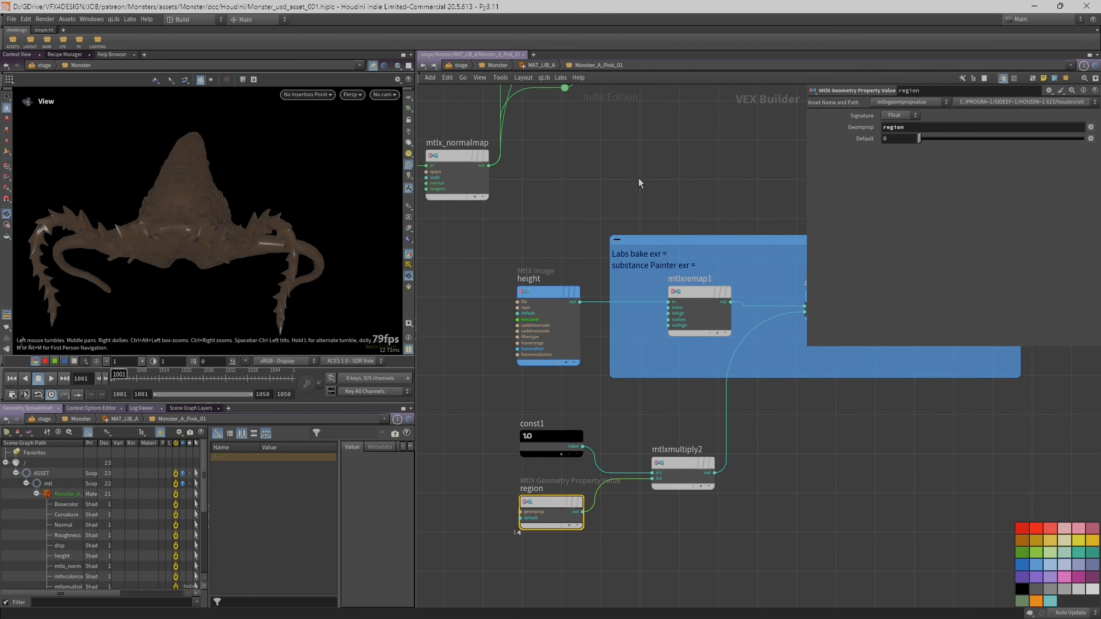
Return to the Monster network, enter component geometry A, and find the Skin branch with the ATTRI_region wrangle.
key(u)
key(u)
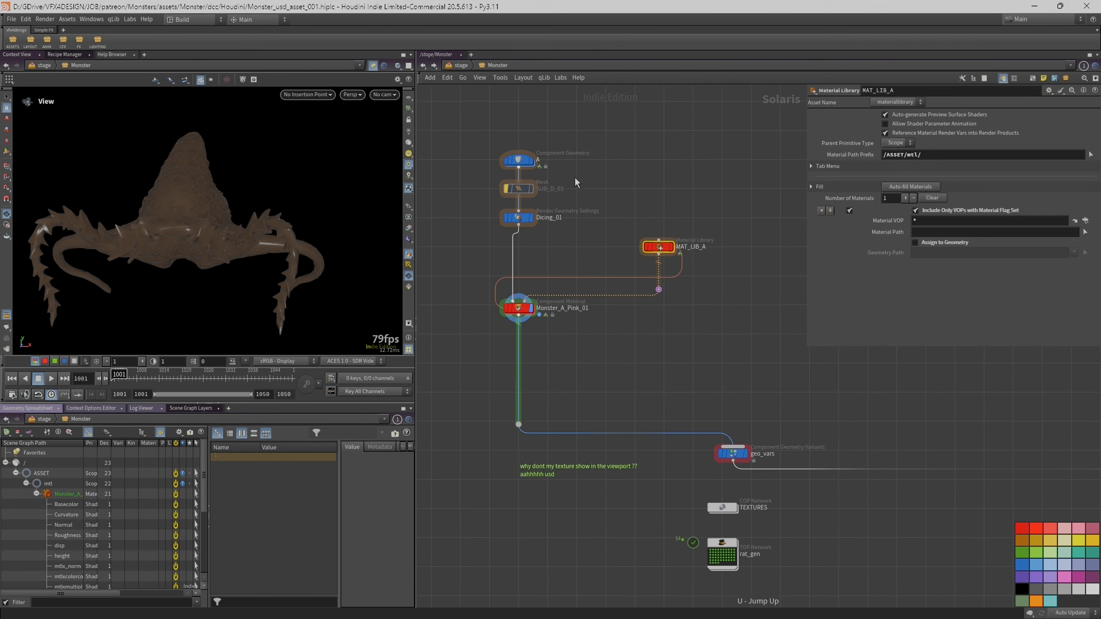
double_click(516, 159)
scroll(802, 399, down, 5)
middle_drag(847, 425, 386, 364)
scroll(547, 409, up, 7)
mouse_move(642, 331)
middle_down()
mouse_move(531, 369)
mouse_move(635, 414)
middle_up()
scroll(531, 369, down, 4)
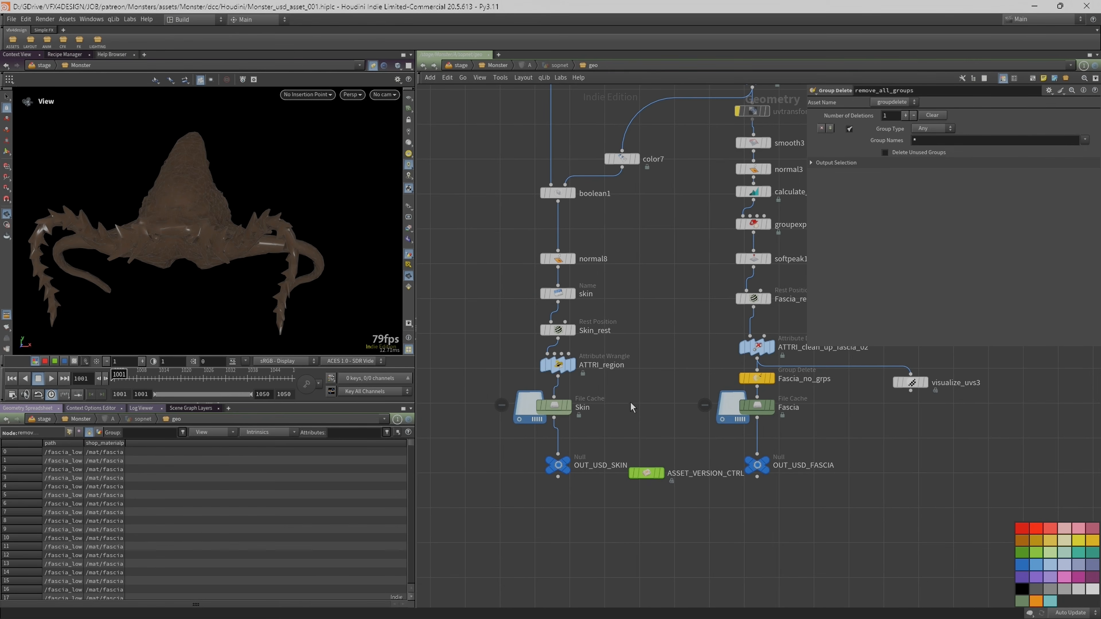
Display the ATTRI_region wrangle and examine its VEX code and node information.
drag(553, 406, 557, 406)
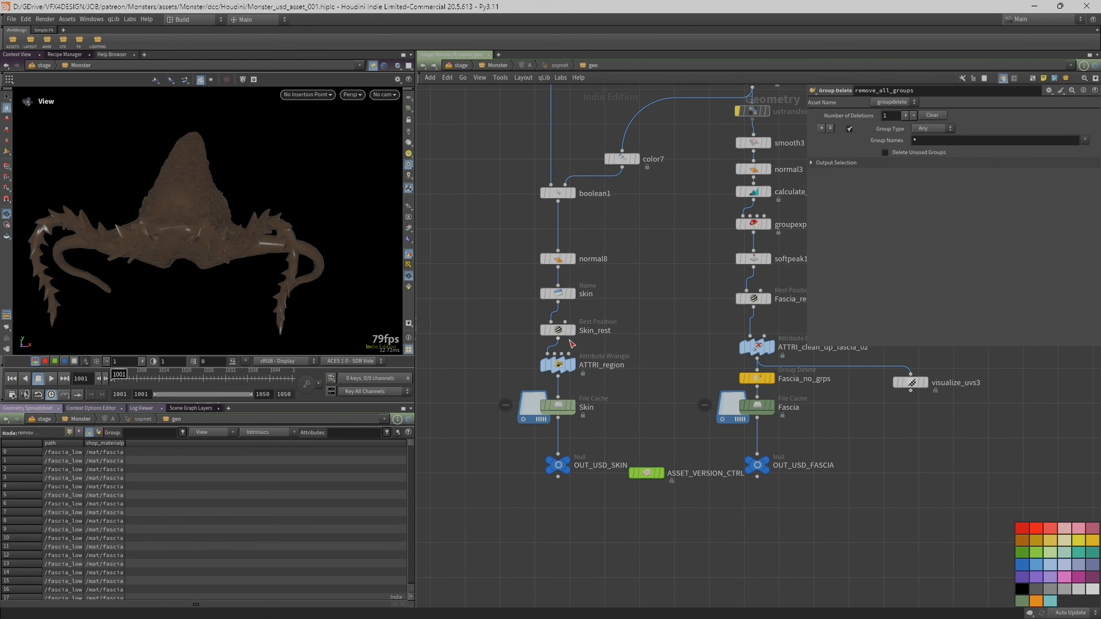
click(561, 366)
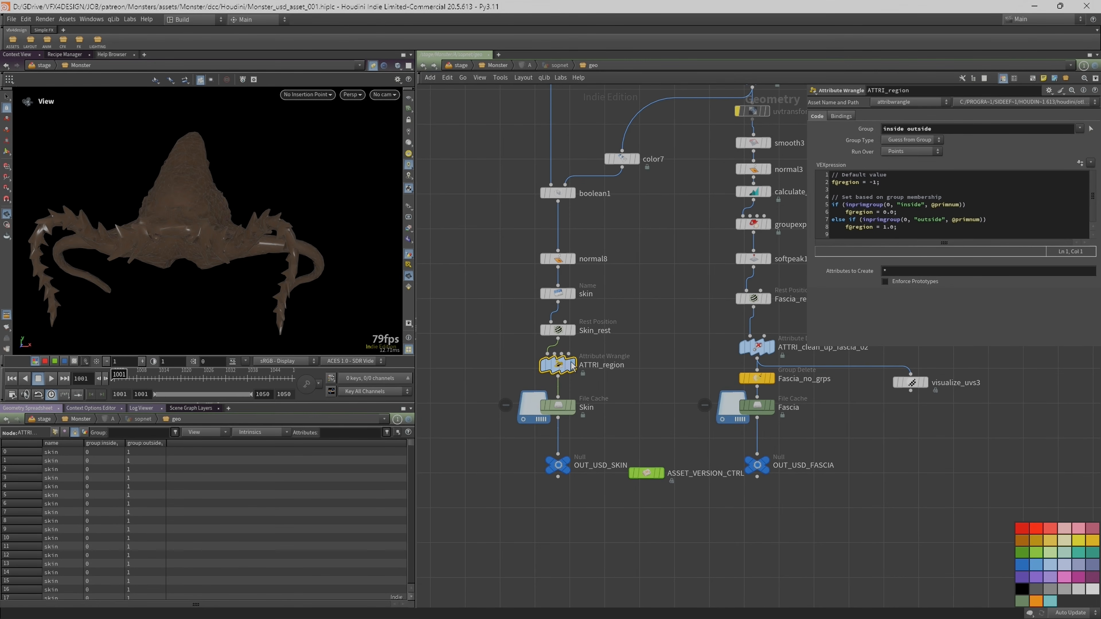
mouse_move(568, 366)
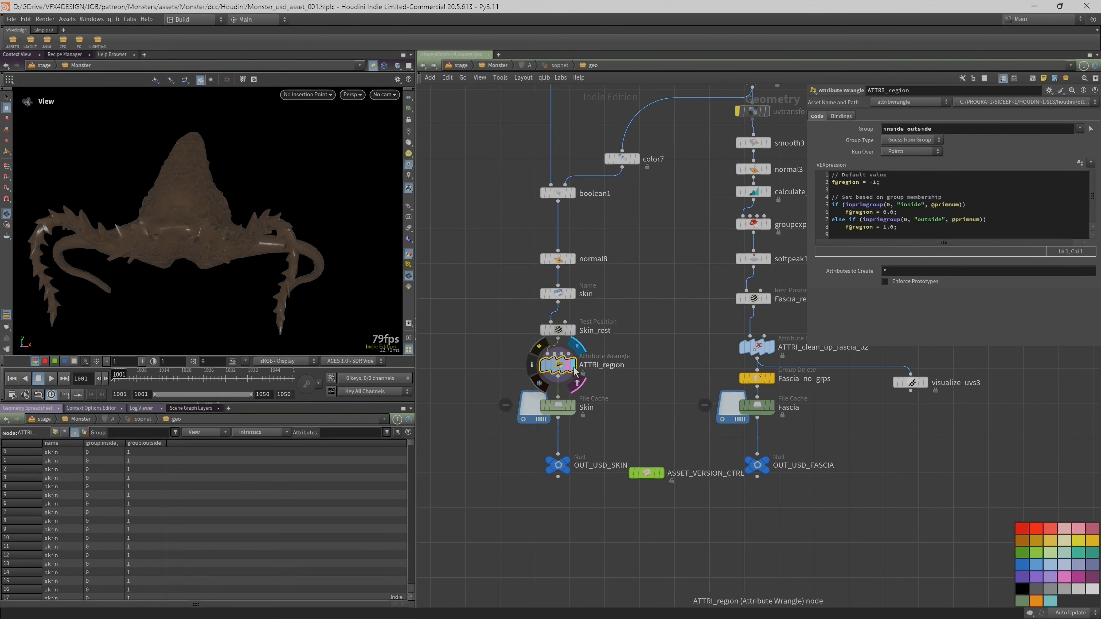
middle_click(563, 368)
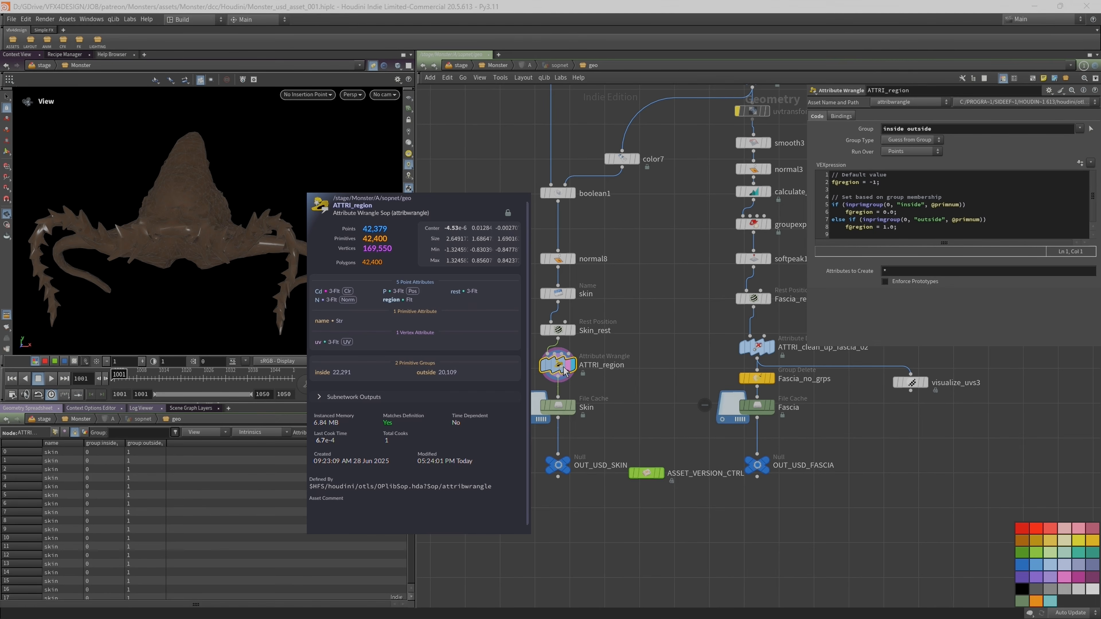
scroll(564, 368, up, 2)
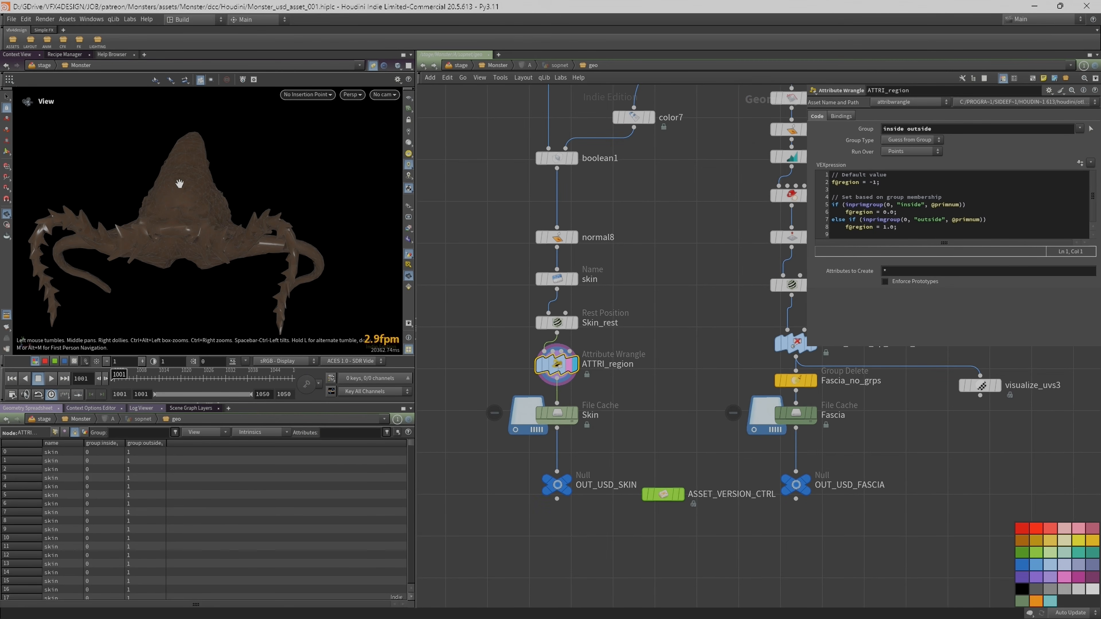
Make the viewport follow the geometry network and show the skin mesh in perspective view.
right_drag(177, 176, 394, 255)
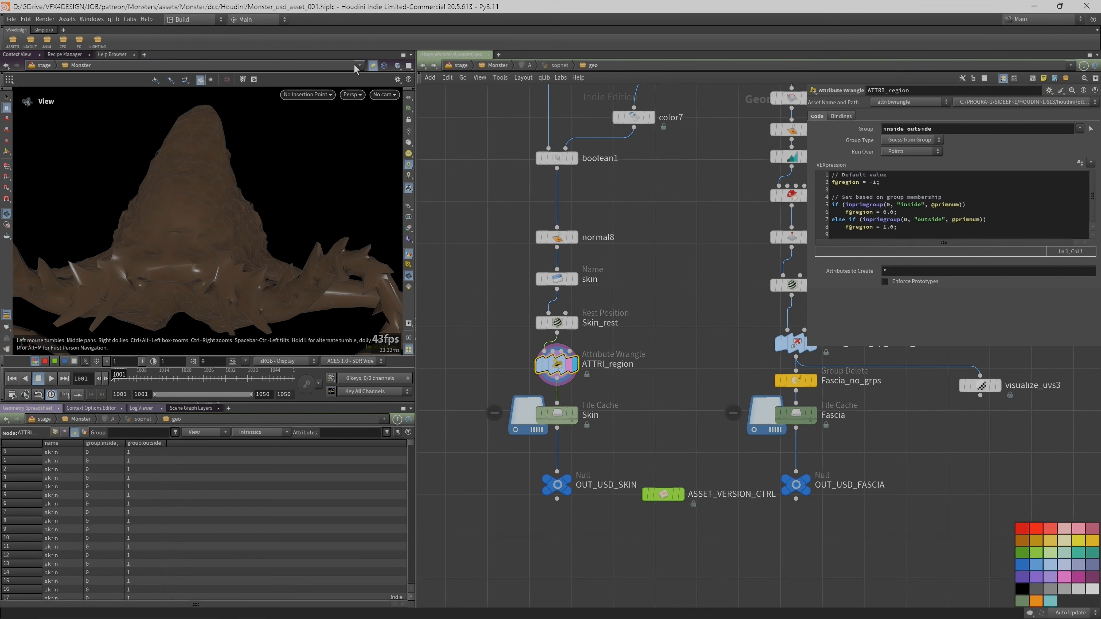
click(372, 66)
click(399, 109)
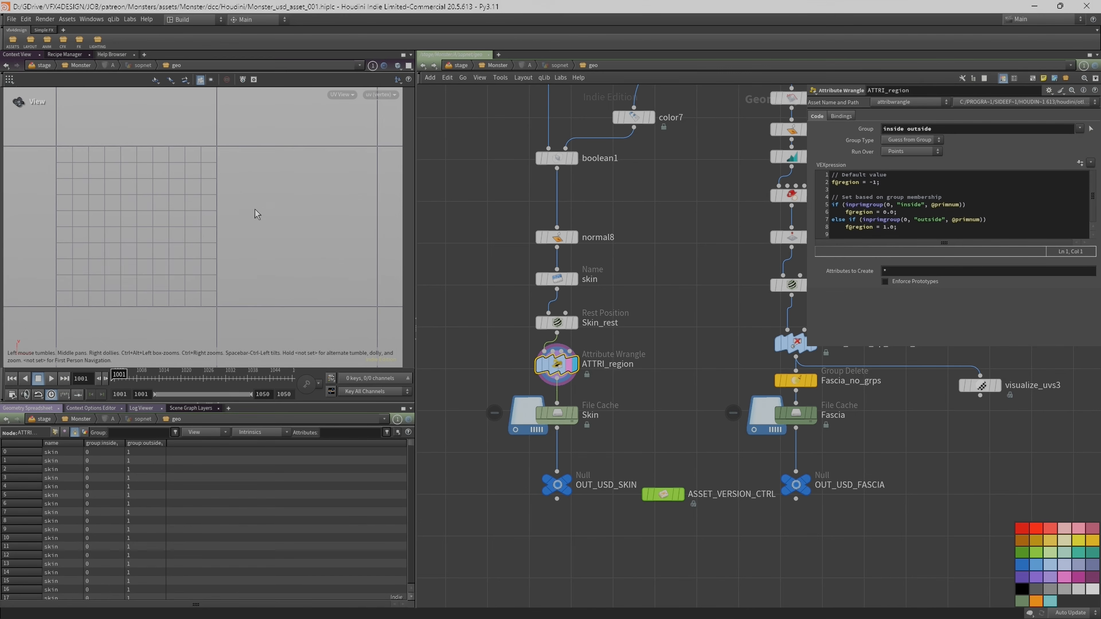
key(space+1)
drag(249, 242, 278, 204)
right_drag(278, 204, 329, 217)
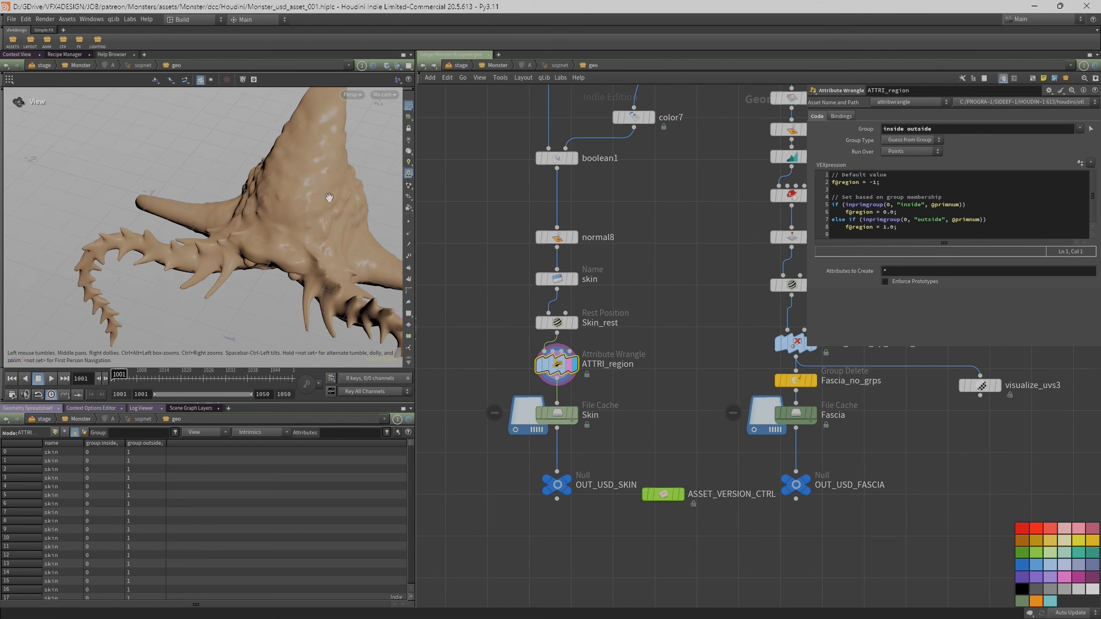
drag(330, 217, 331, 199)
Add a Clip node fed by the Skin file cache and display its result.
middle_drag(485, 333, 624, 328)
scroll(559, 342, up, 2)
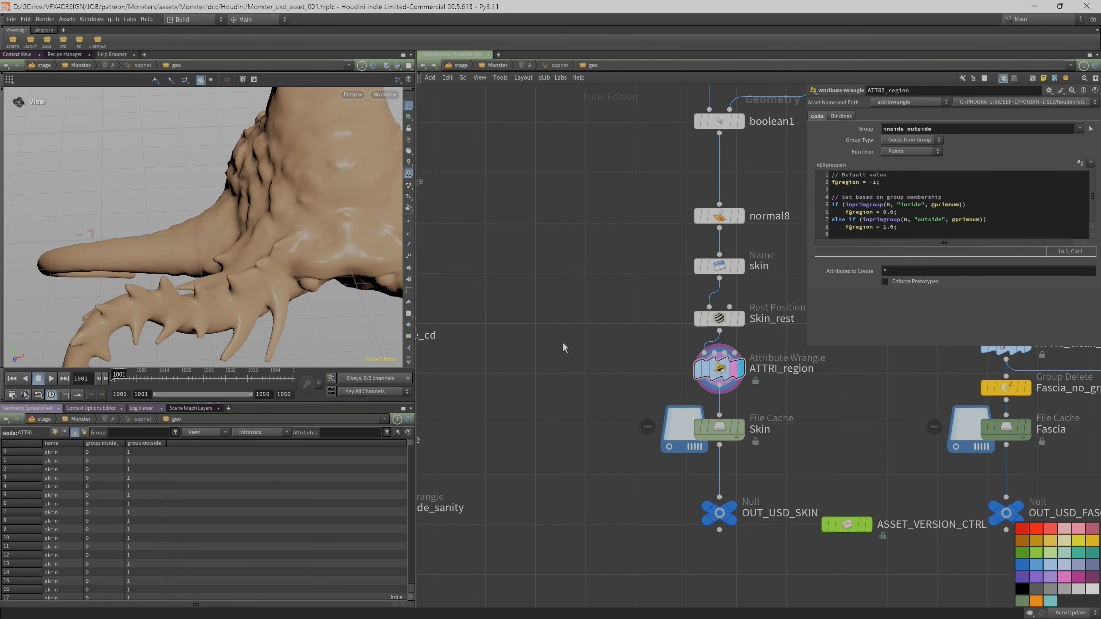
key(Tab)
text(clip)
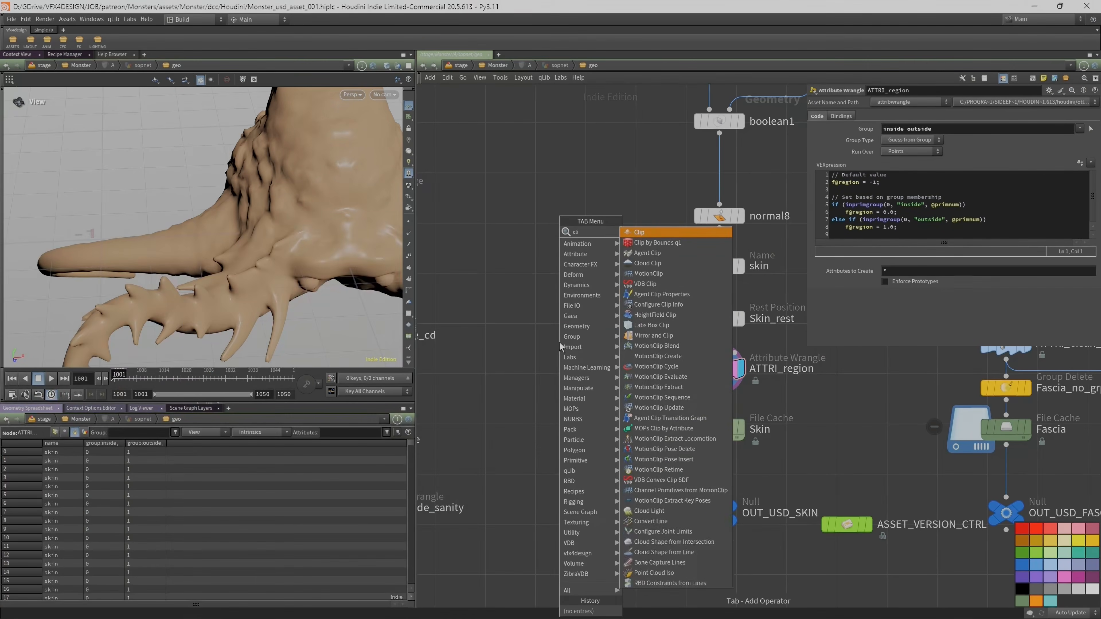
click(644, 236)
click(584, 449)
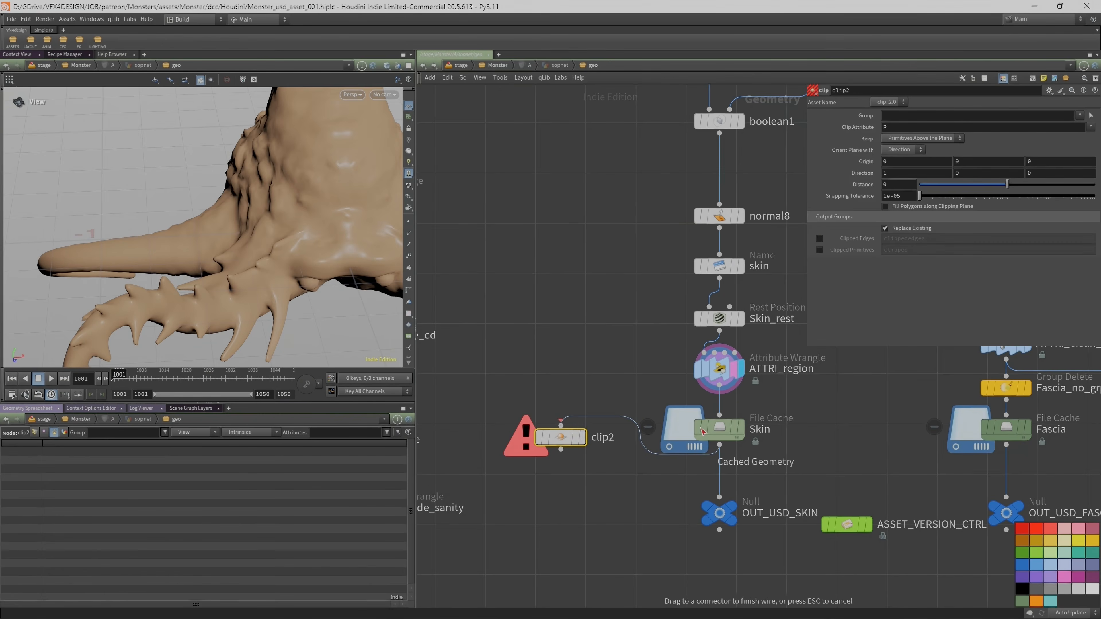
click(583, 443)
Examine the clipped skin in cross-section from several angles, comparing its inner and outer surfaces and its thickness.
drag(278, 226, 225, 210)
key(w)
key(w)
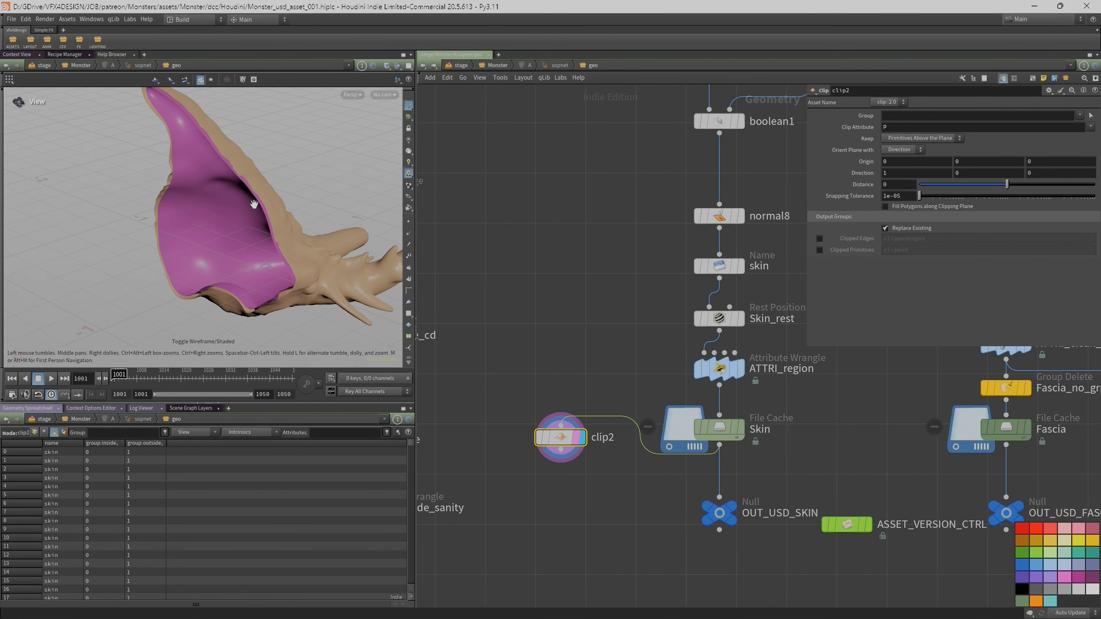
key(w)
drag(228, 147, 238, 155)
key(w)
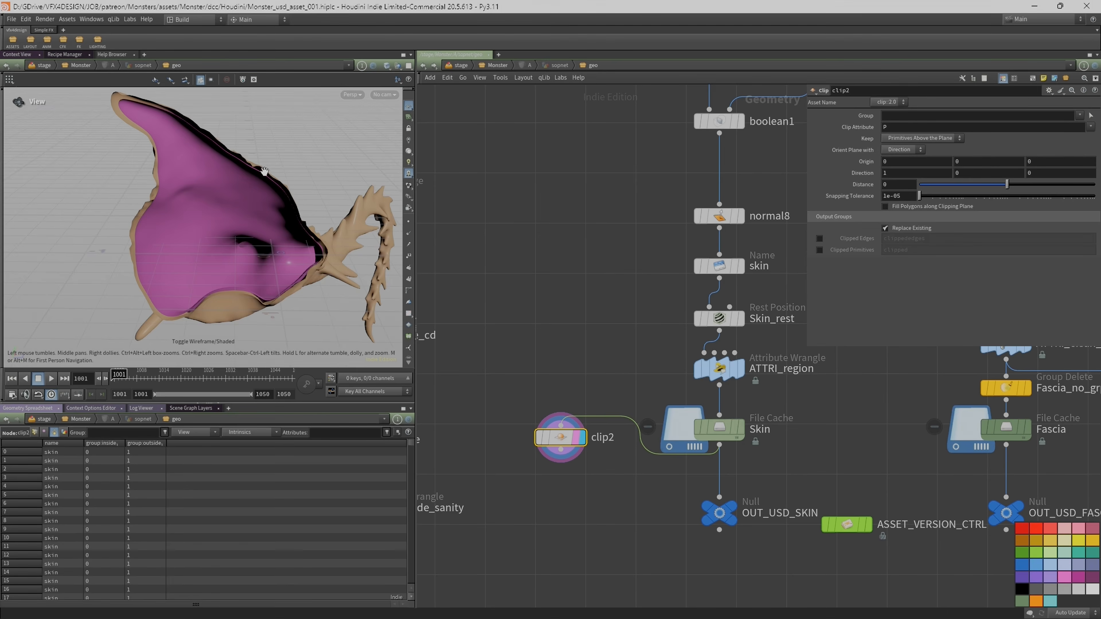
drag(289, 198, 190, 216)
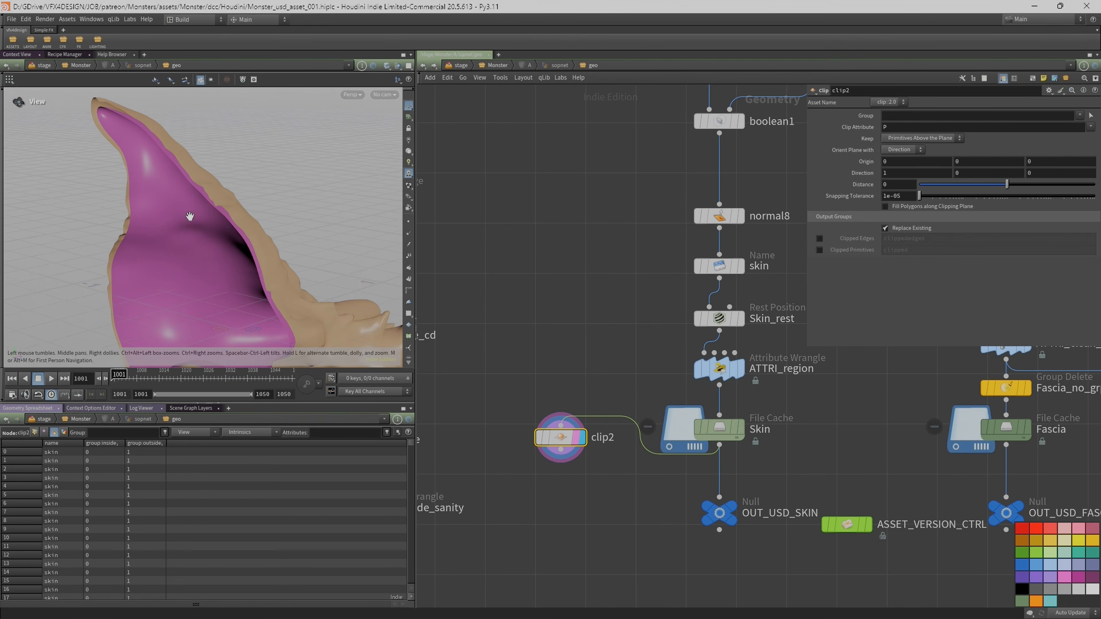
right_drag(190, 216, 368, 165)
middle_drag(368, 165, 252, 207)
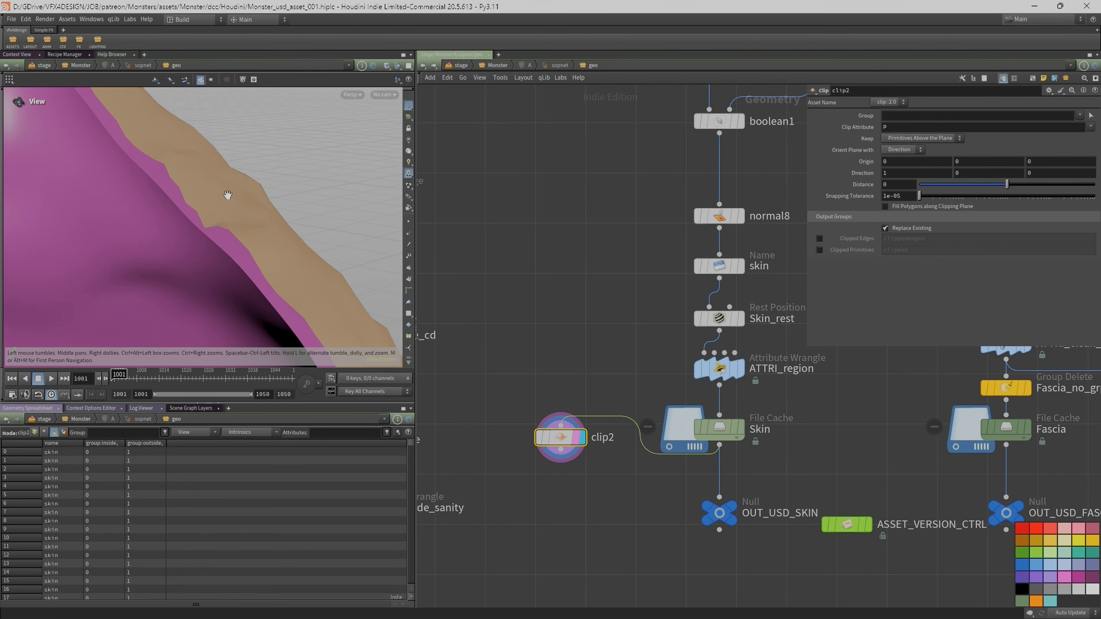
drag(227, 195, 231, 211)
drag(306, 216, 232, 259)
mouse_move(352, 615)
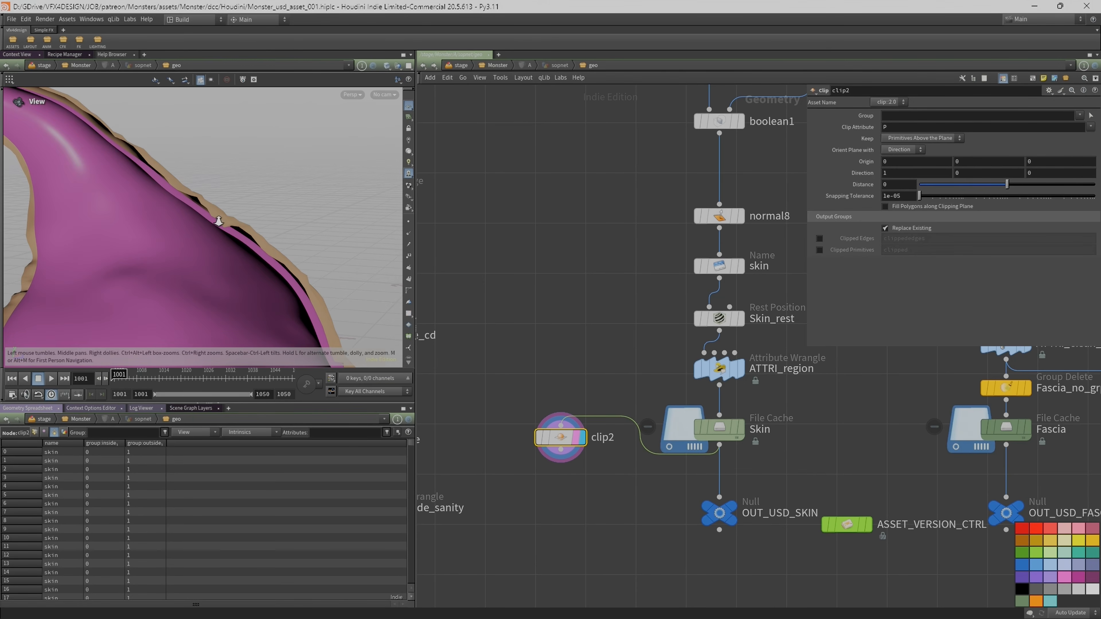
right_drag(218, 221, 143, 165)
drag(261, 259, 242, 244)
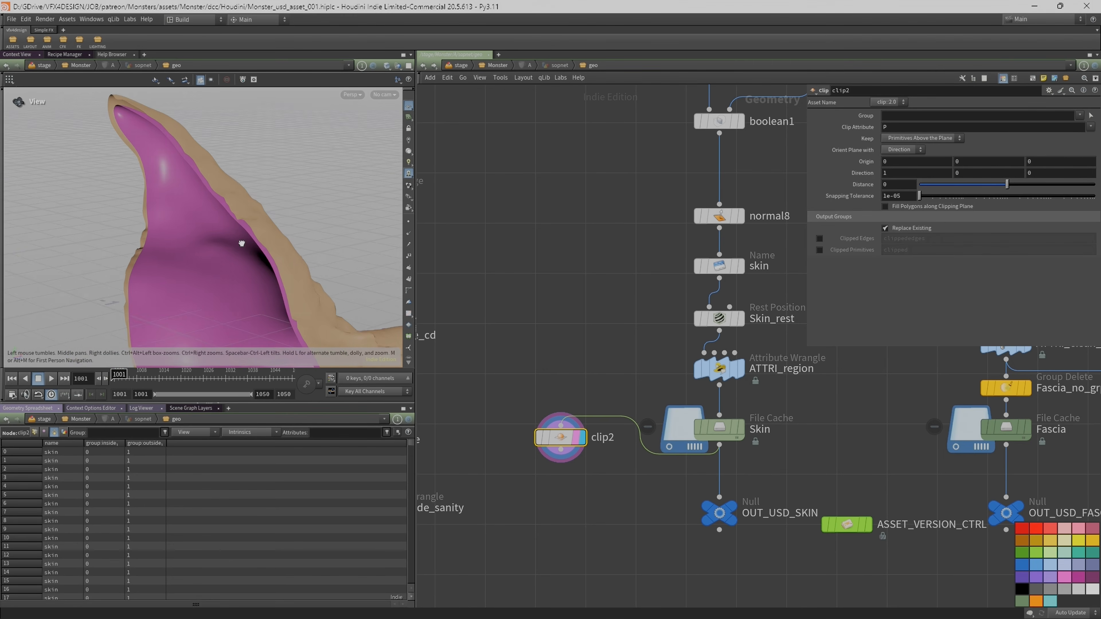
drag(189, 164, 239, 216)
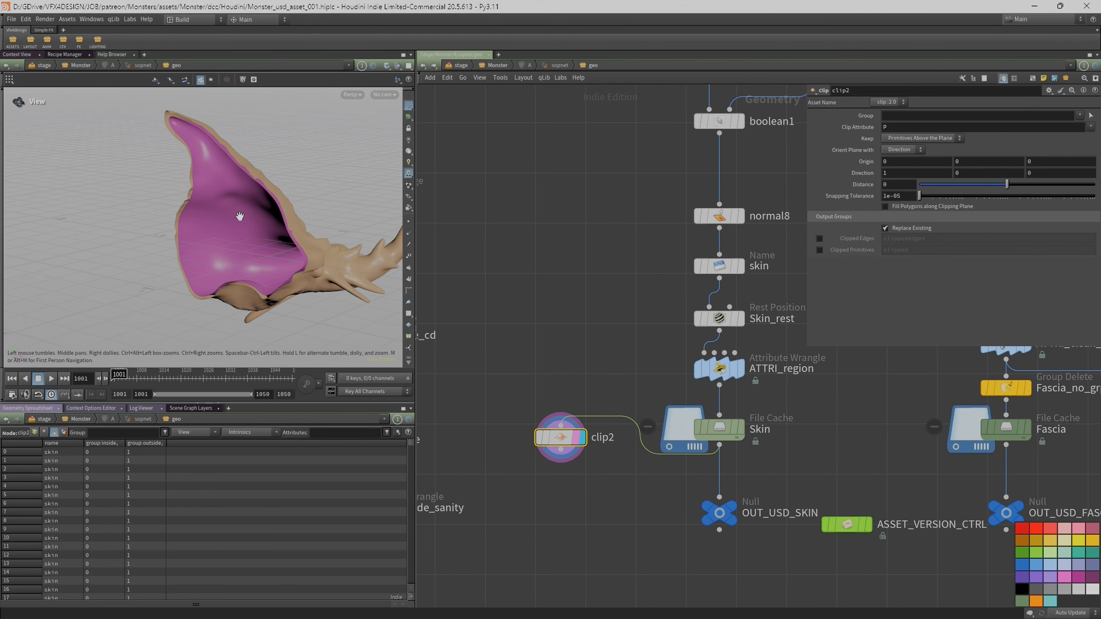
Open the node information for clip2 and visualize its region point attribute in the viewport.
click(526, 434)
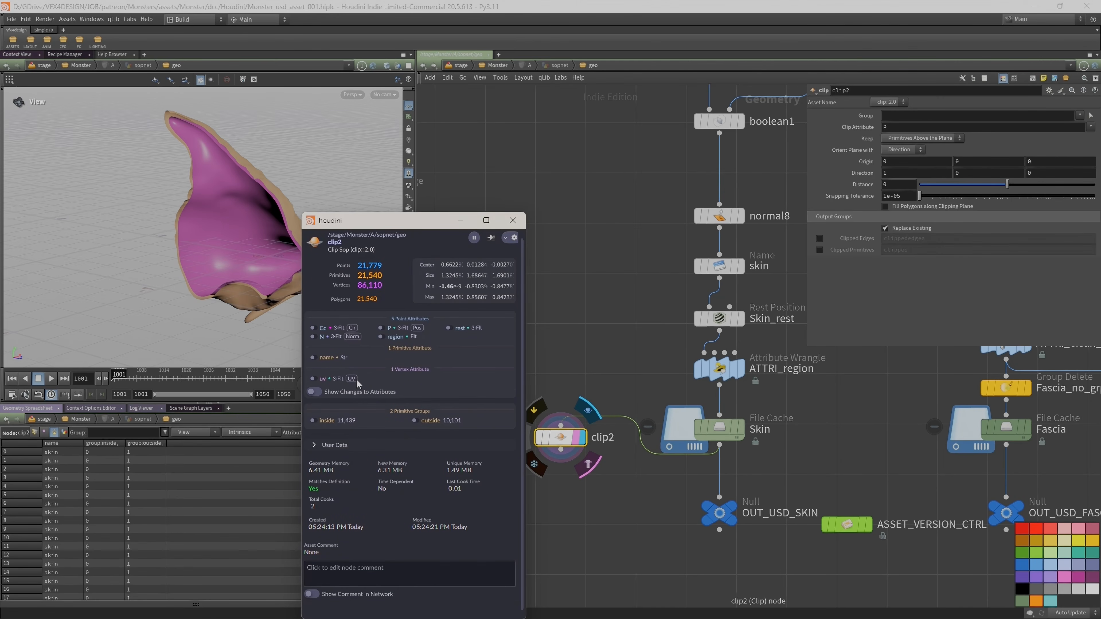
click(381, 336)
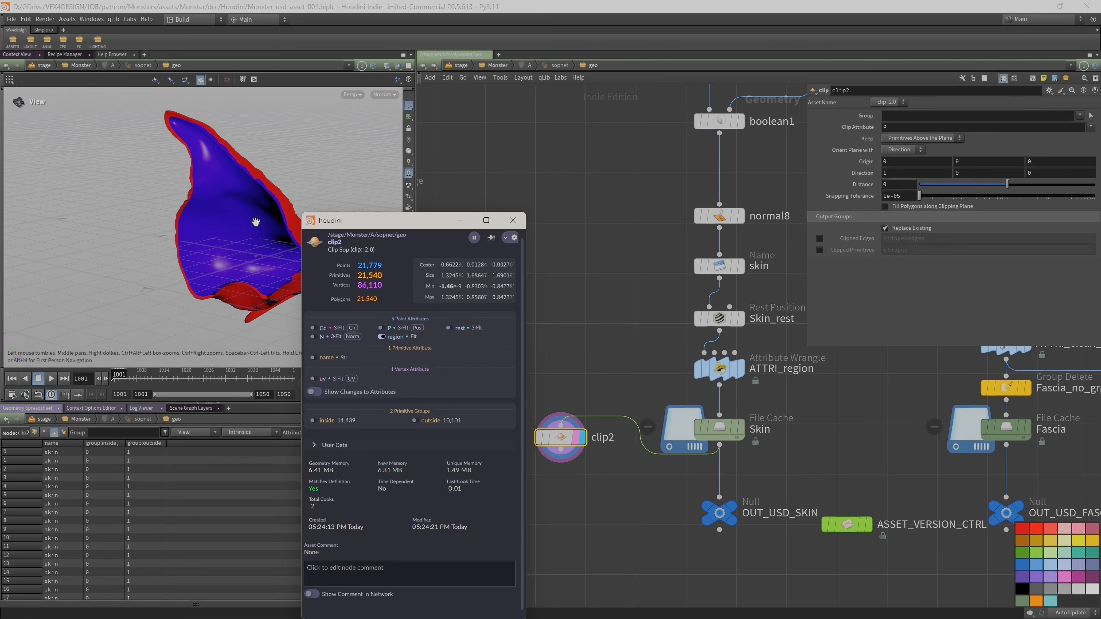
Turn off the region attribute visualization and delete the clip2 node from the geometry network.
click(381, 336)
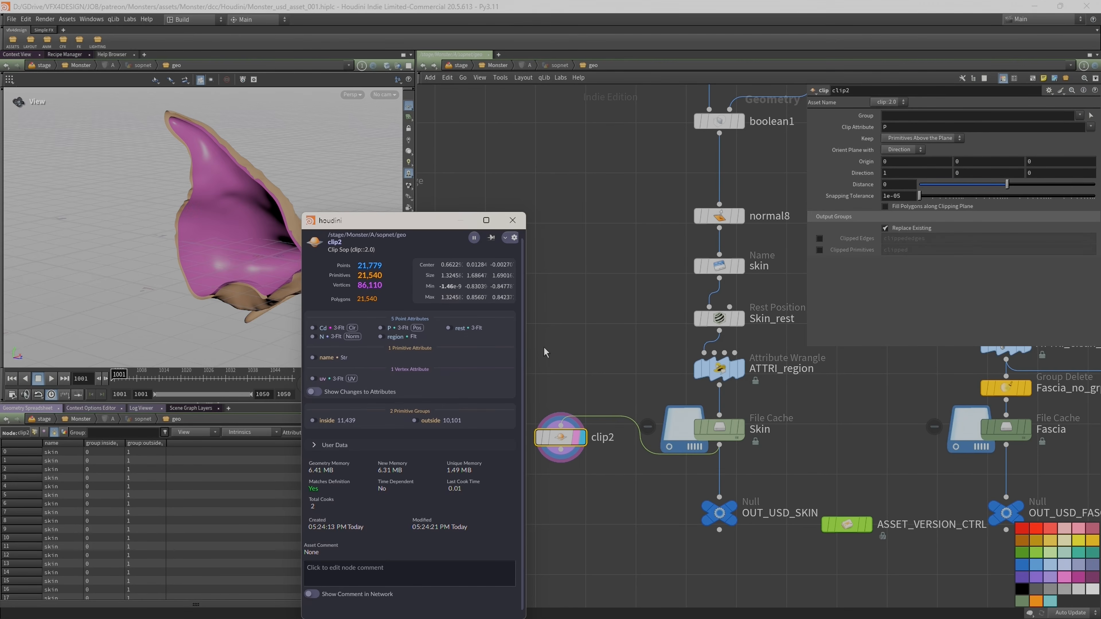
click(512, 220)
scroll(577, 307, down, 2)
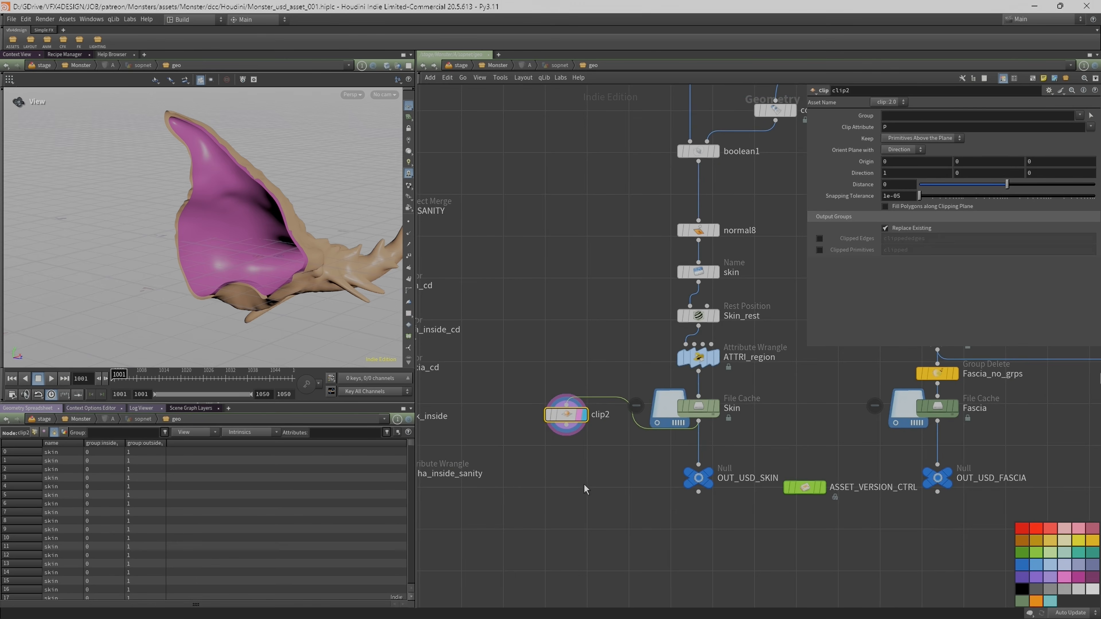
key(Delete)
Return to the Monster network and render Monster_A_Pink_01 with Karma XPU from the front in a widened viewport.
key(u)
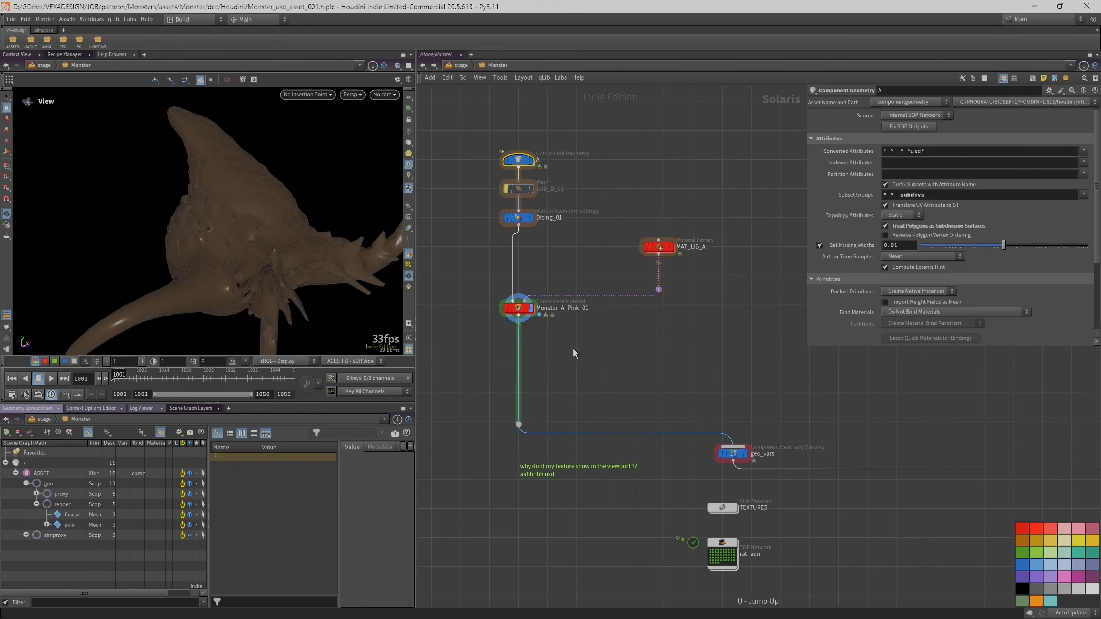
click(522, 308)
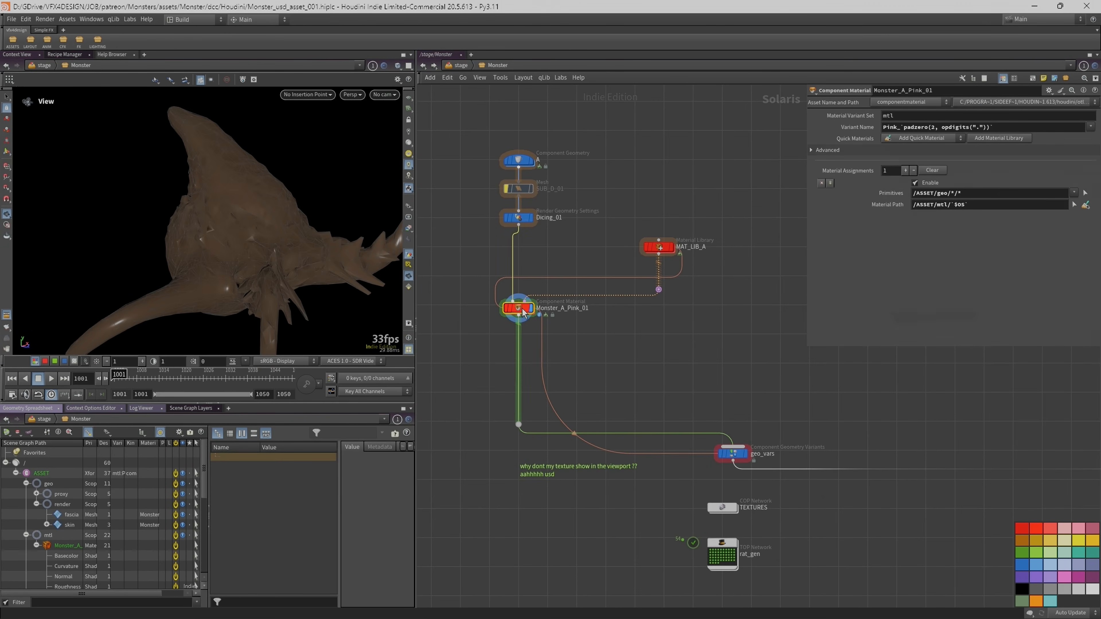
click(352, 95)
click(401, 155)
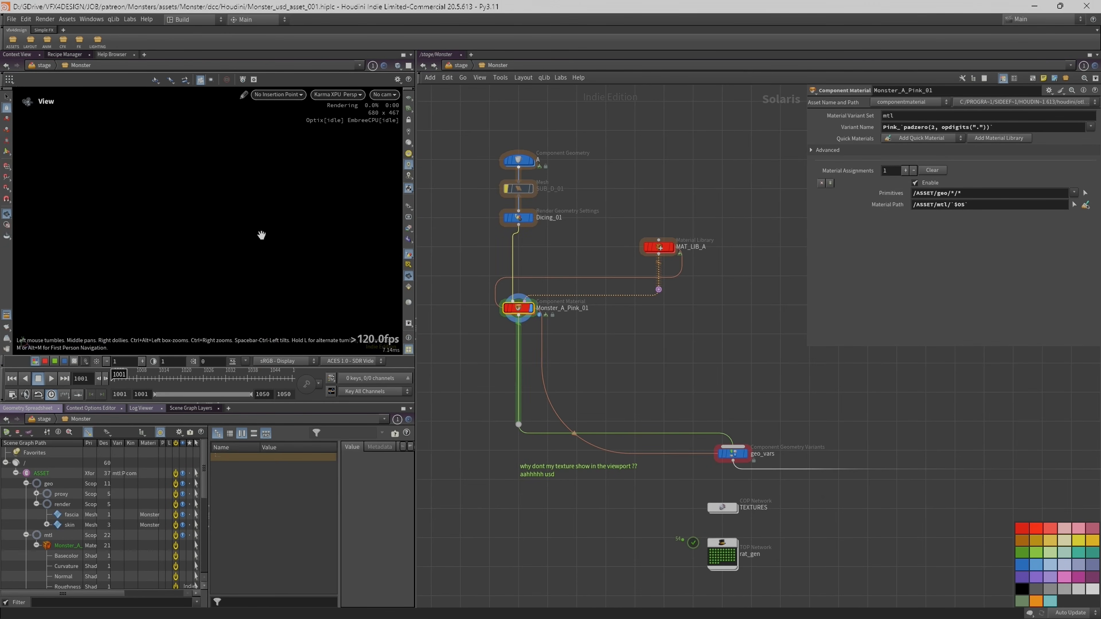
drag(284, 226, 240, 215)
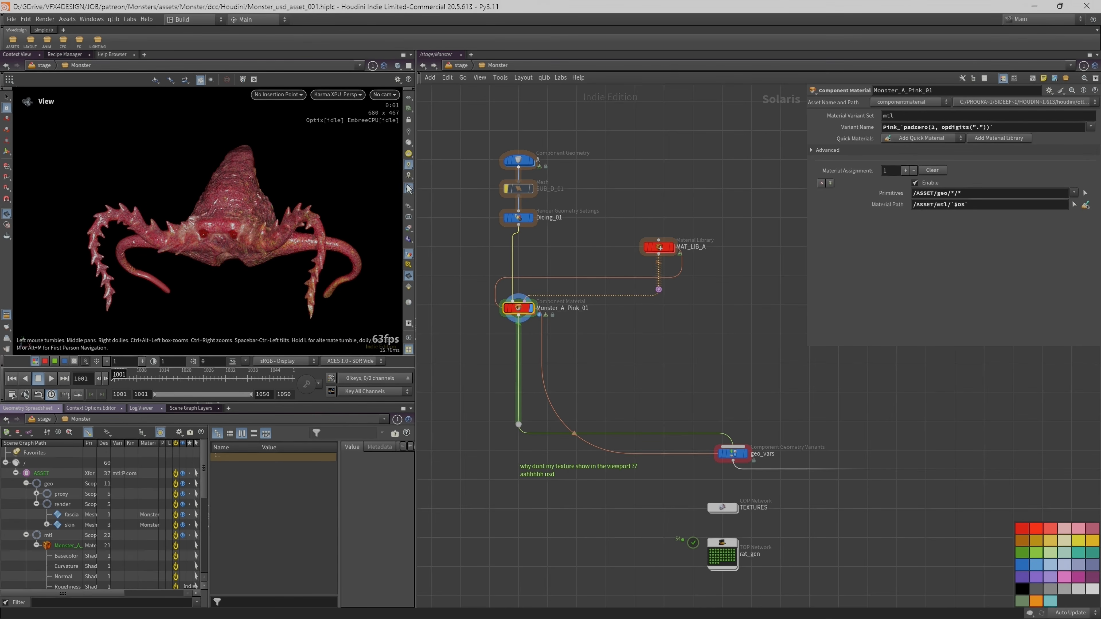
drag(416, 180, 514, 180)
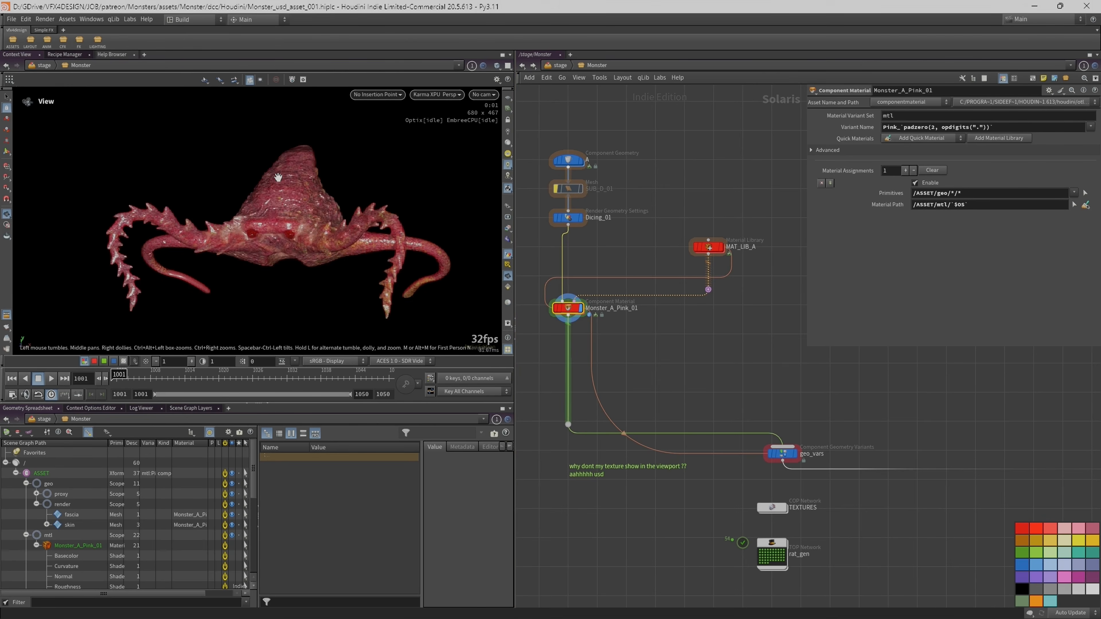
Examine the viewport display options, including guides, geometry and the basic and advanced Karma XPU render settings.
key(d)
drag(205, 76, 284, 76)
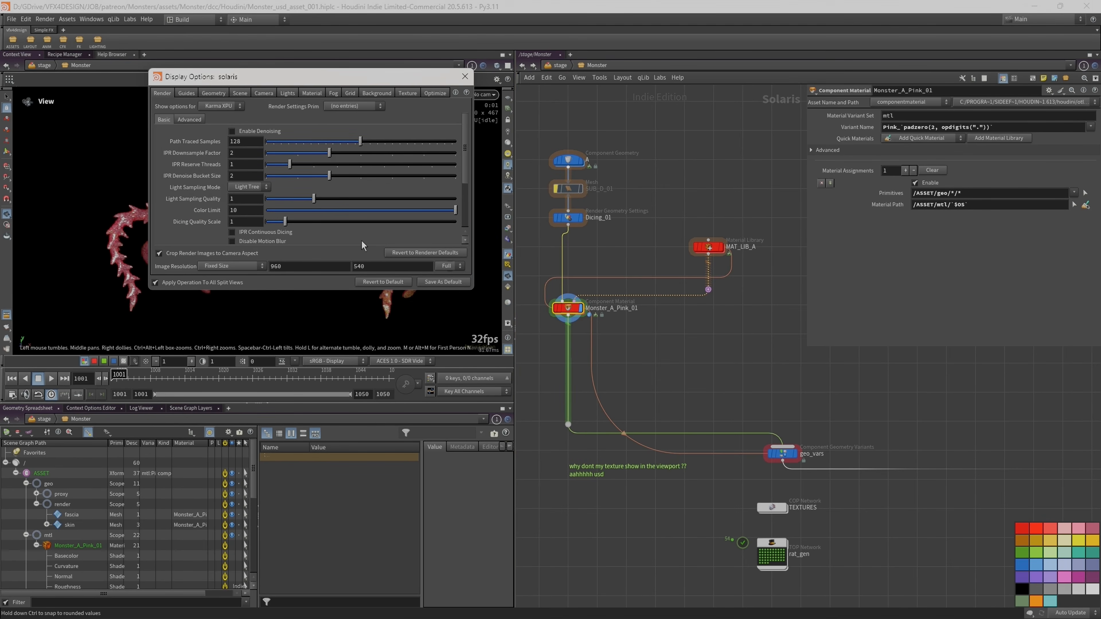
drag(470, 293, 556, 414)
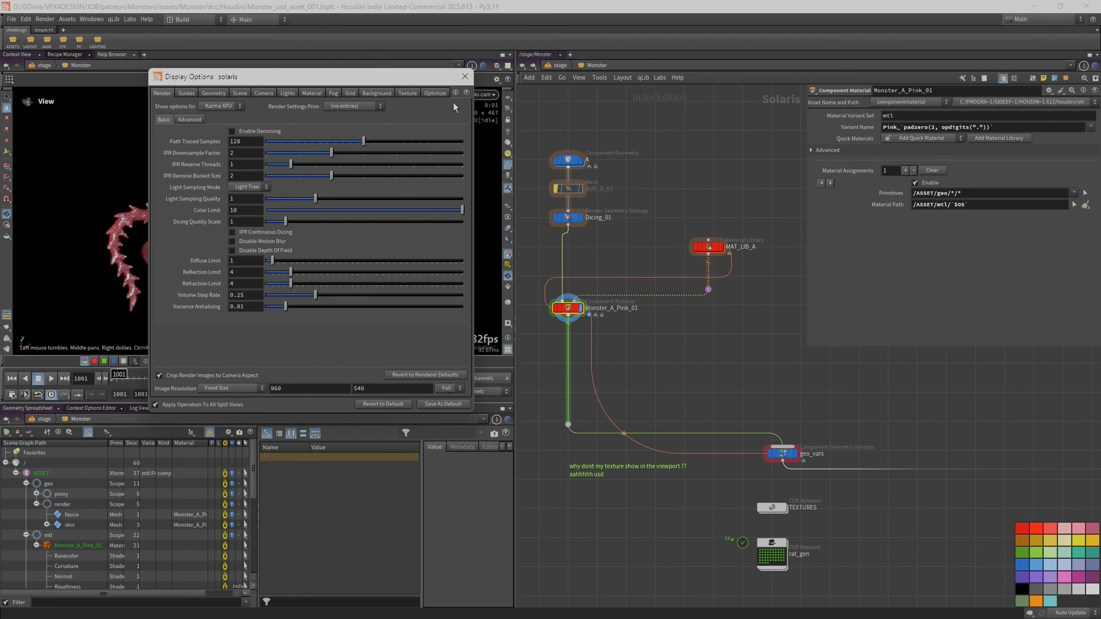
drag(203, 77, 437, 112)
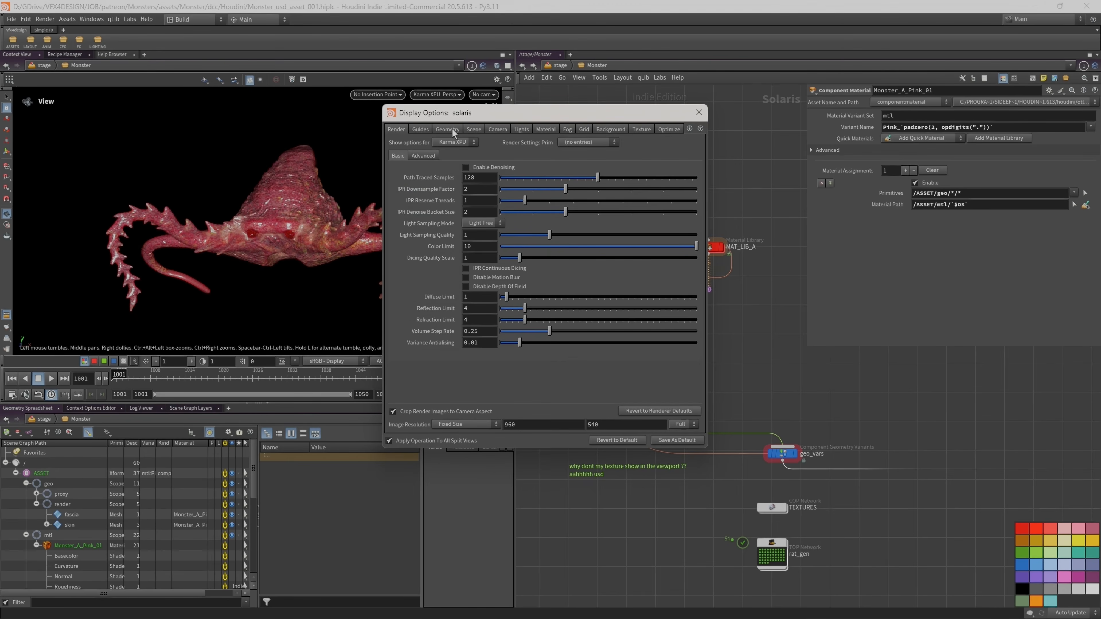
click(418, 129)
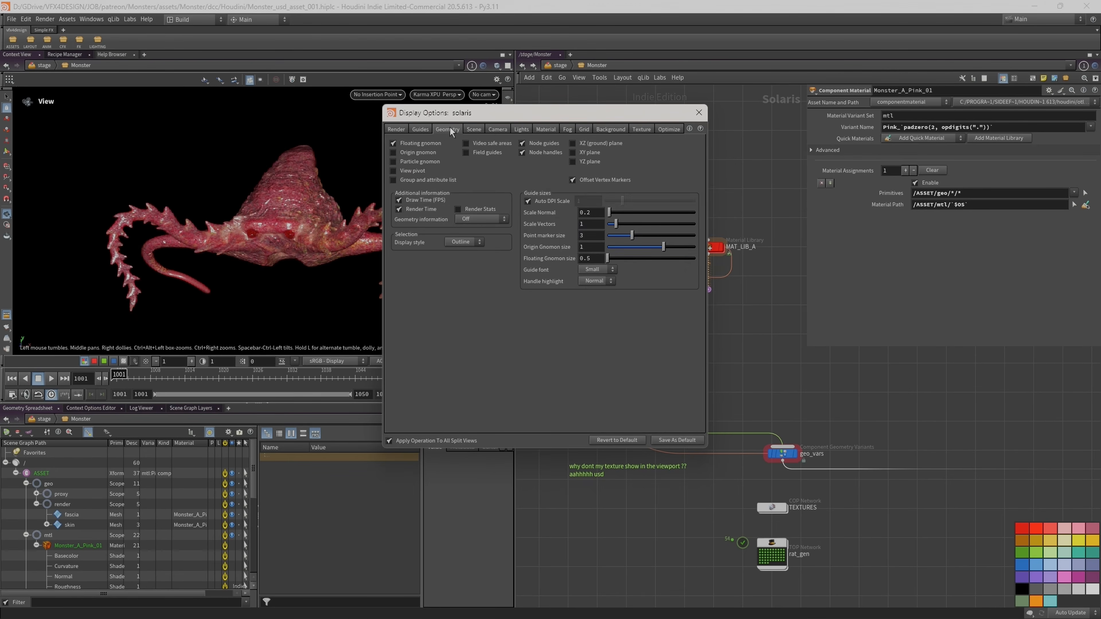
click(450, 127)
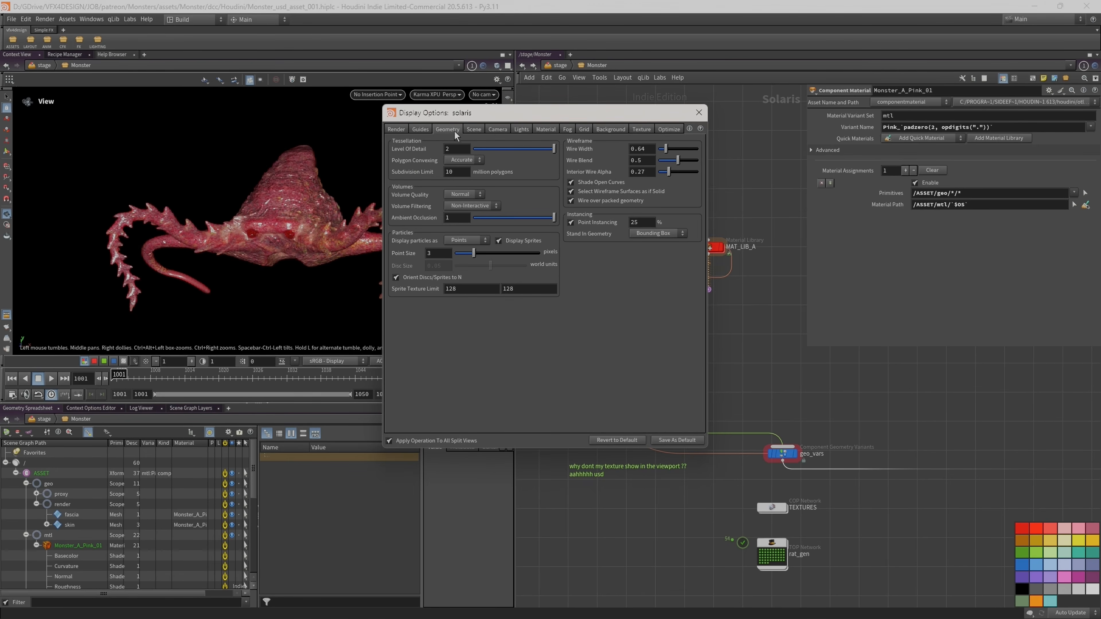
click(497, 131)
click(402, 129)
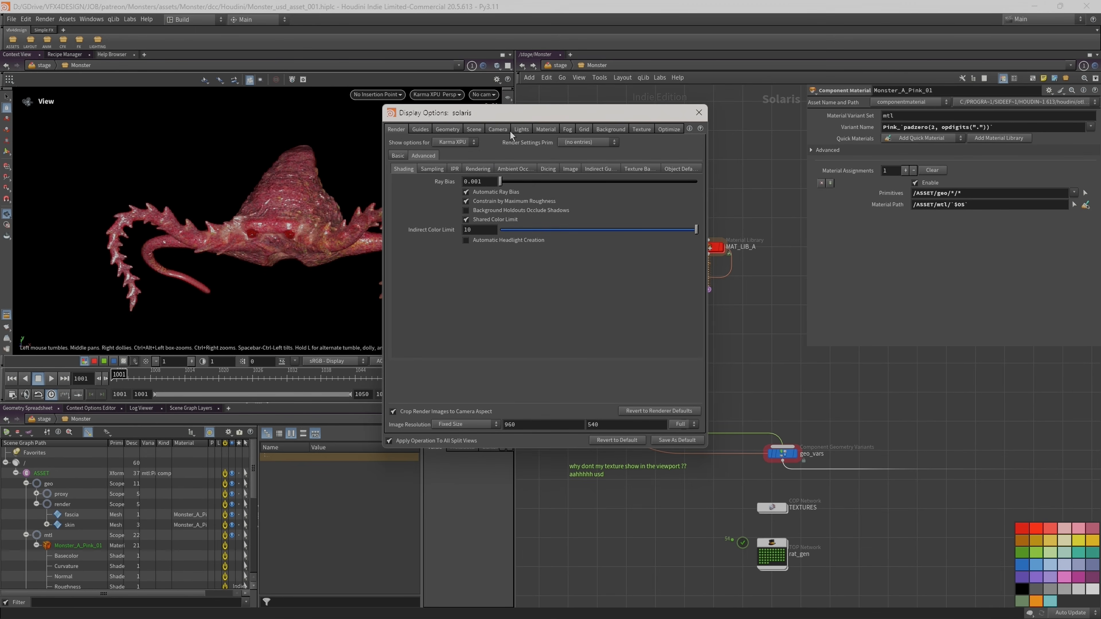
click(436, 169)
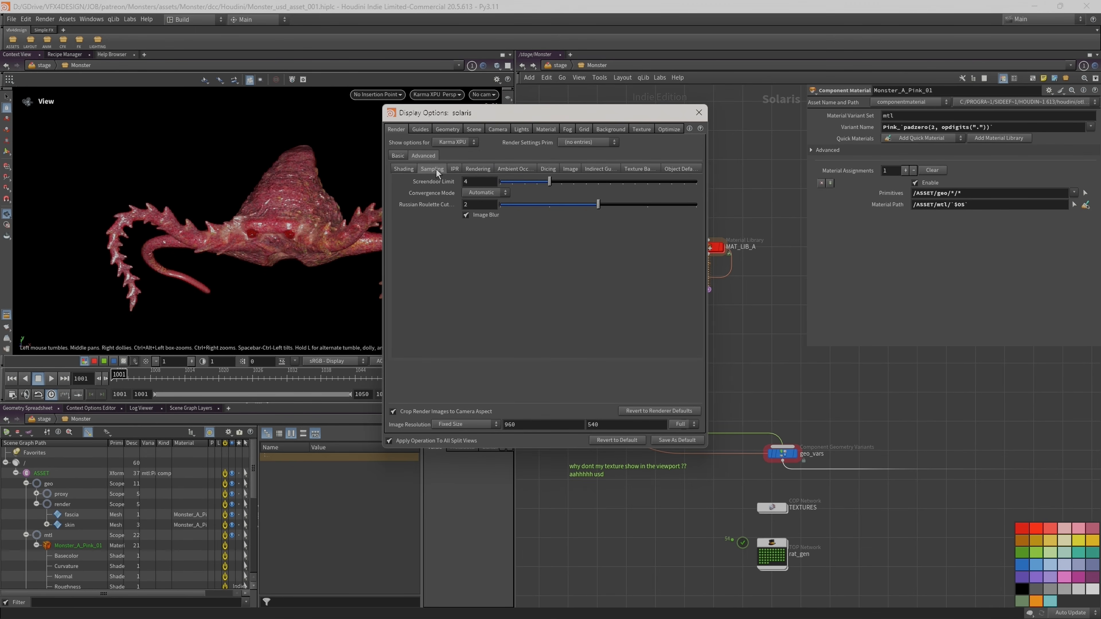
click(647, 173)
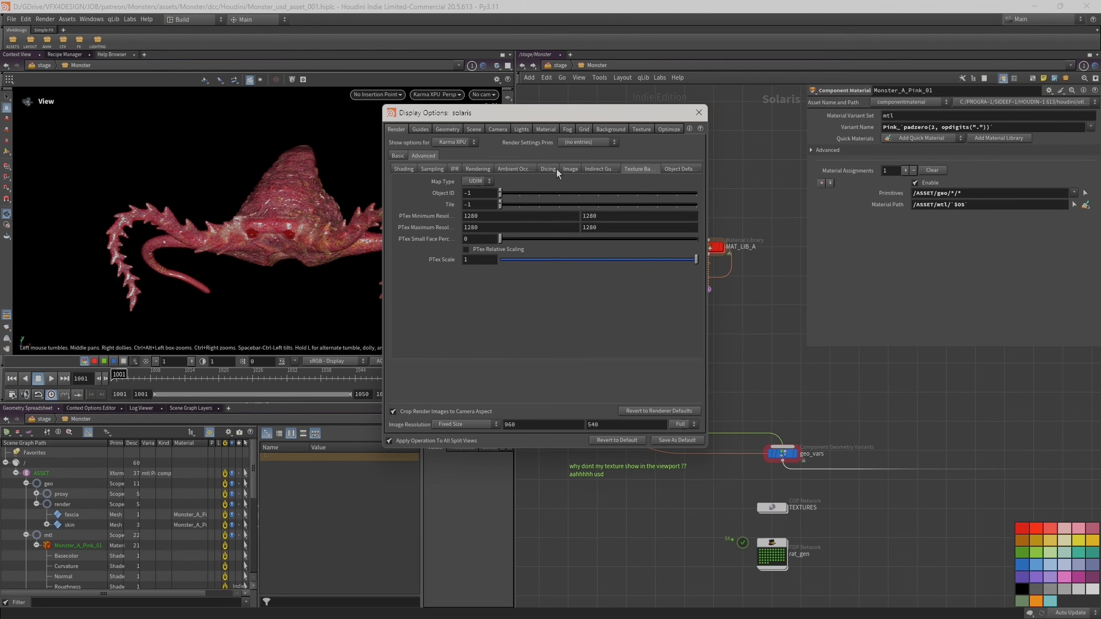
click(432, 167)
click(414, 167)
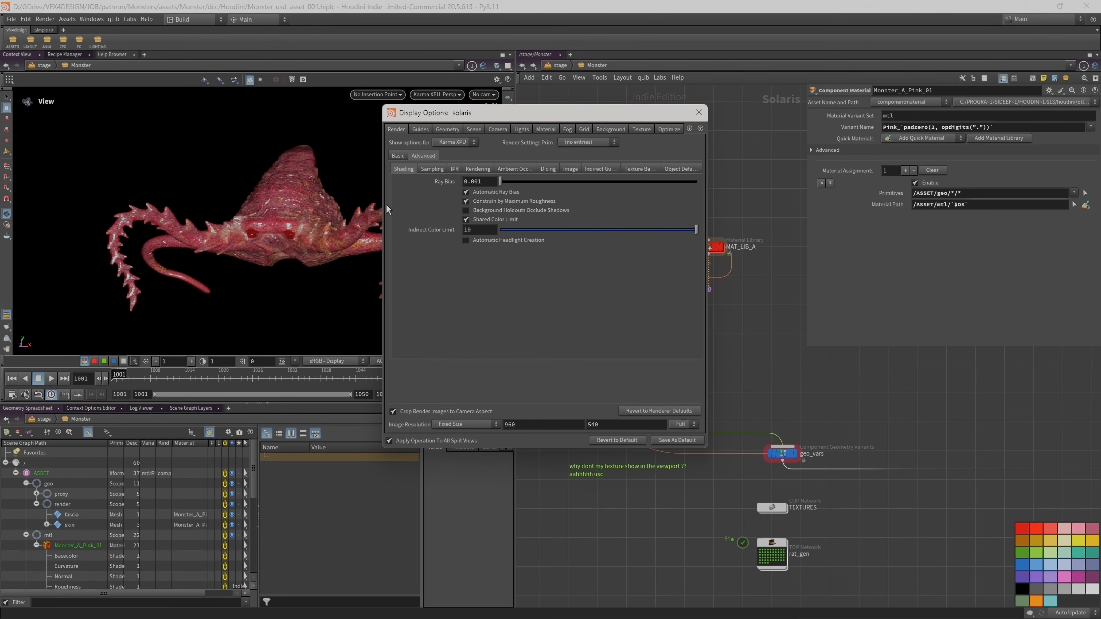
click(698, 113)
Select the geo_vars component geometry variants node and review its variant source and input operators.
scroll(723, 340, down, 3)
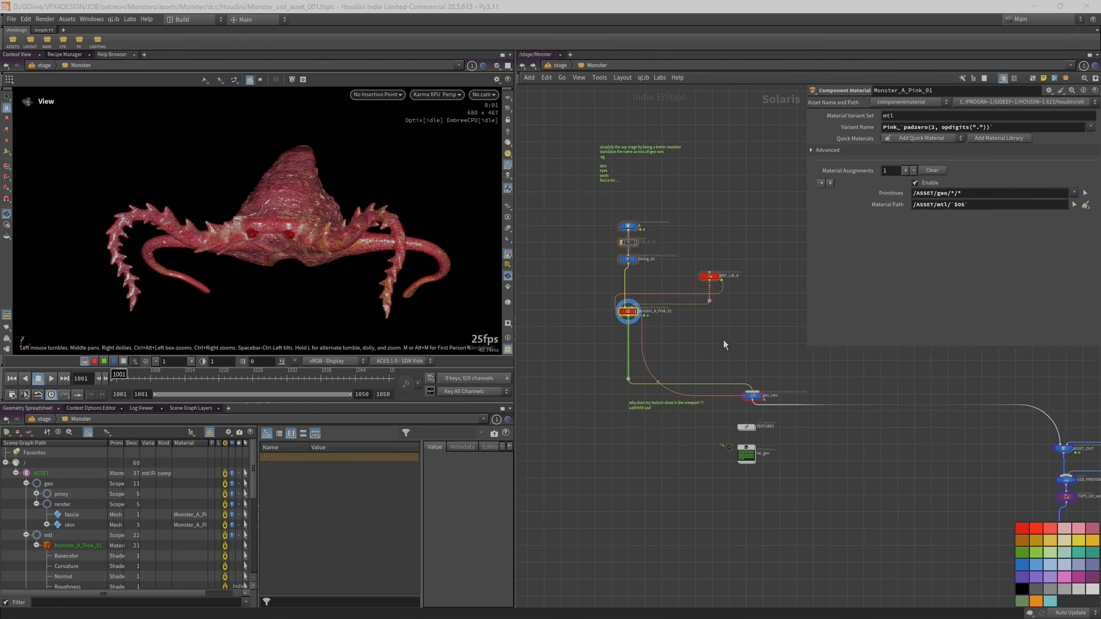
middle_drag(732, 305, 659, 323)
drag(658, 312, 582, 373)
scroll(583, 372, down, 2)
middle_drag(680, 302, 718, 304)
scroll(695, 302, down, 3)
middle_drag(622, 310, 681, 351)
scroll(681, 352, up, 2)
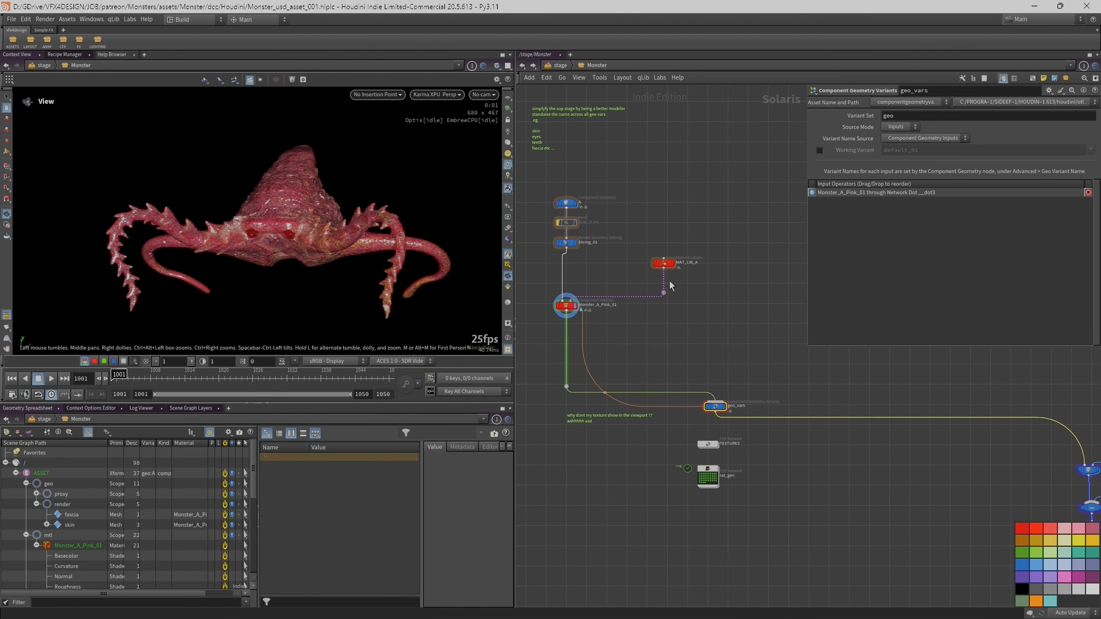
Inspect component geometry node A's parameters down to its Geo Variant Name, enlarging the parameter area to show them all.
click(567, 204)
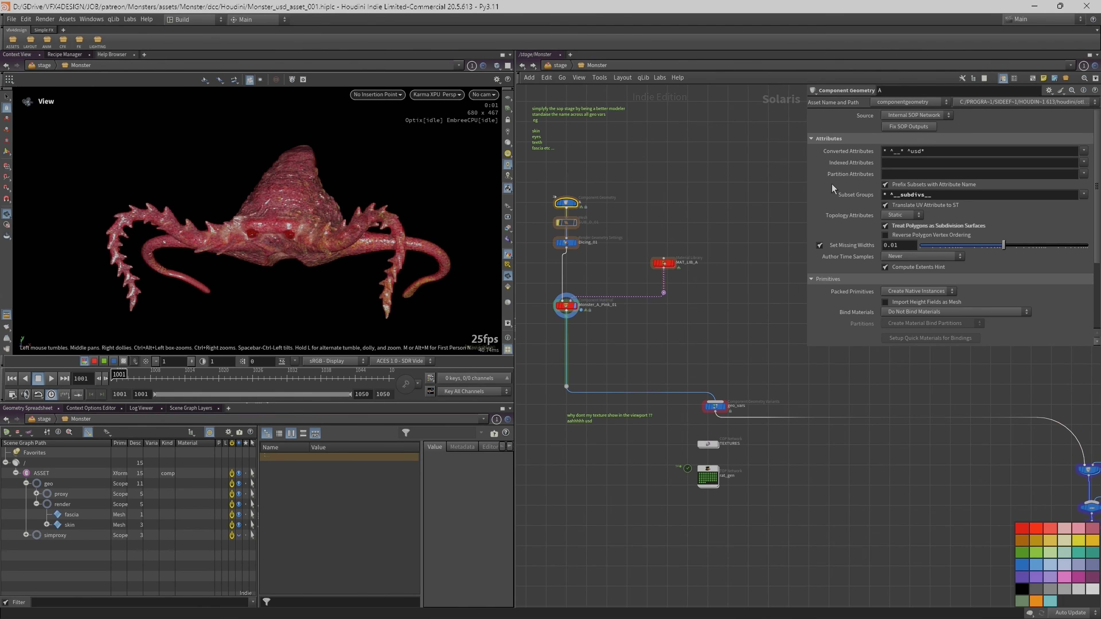
drag(818, 346, 827, 379)
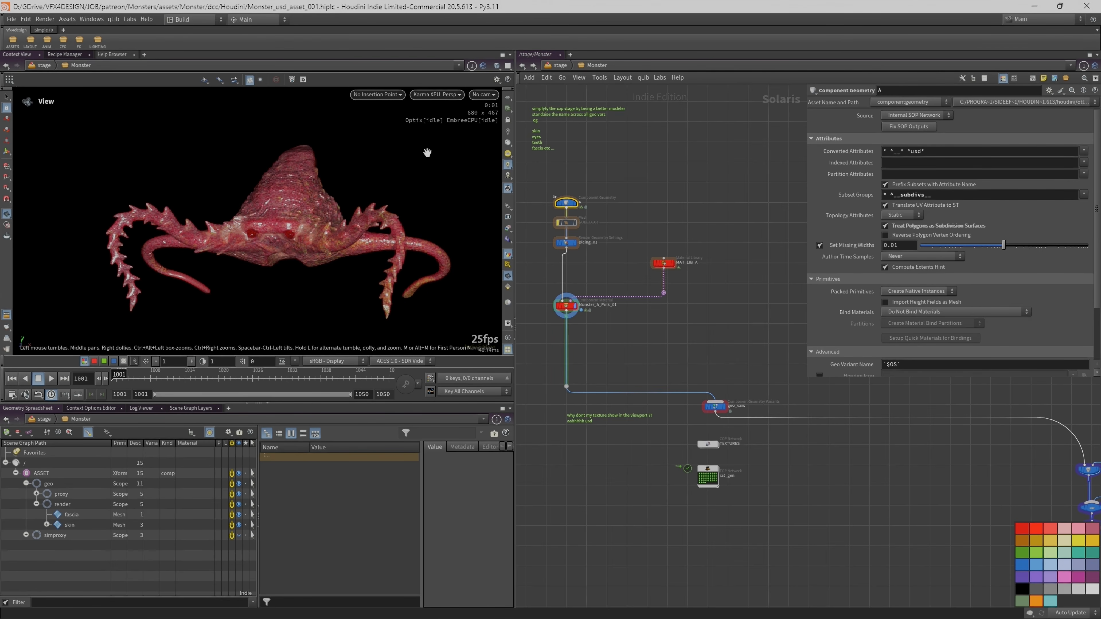
drag(978, 379, 981, 475)
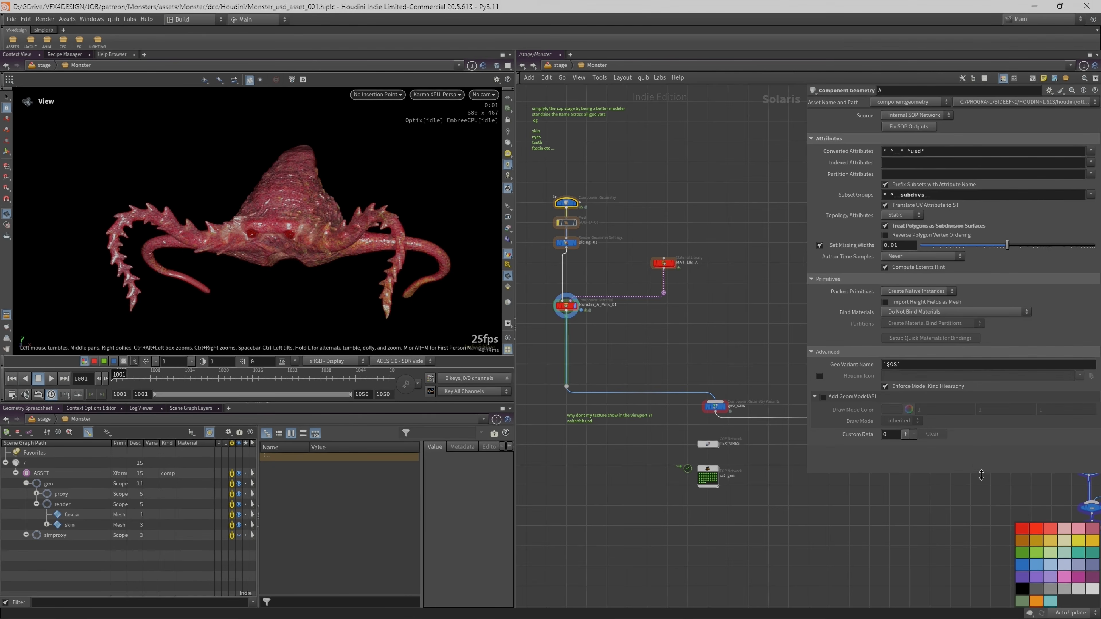
click(862, 366)
click(846, 365)
Inspect the Variant Name expression of the Monster_A_Pink_01 component material node.
click(570, 308)
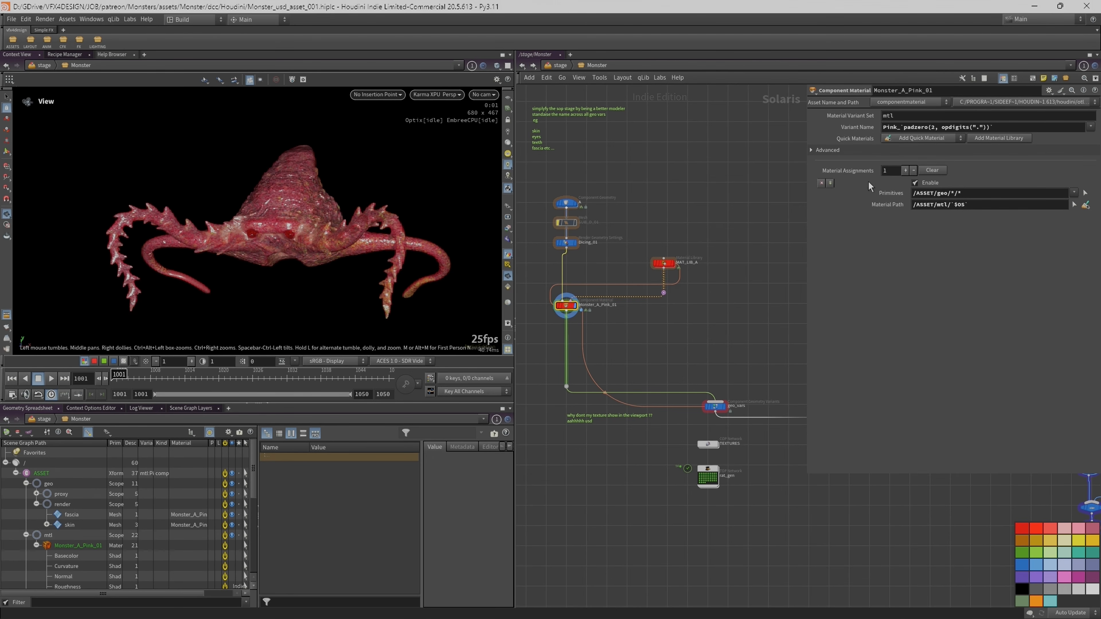
click(857, 127)
click(837, 129)
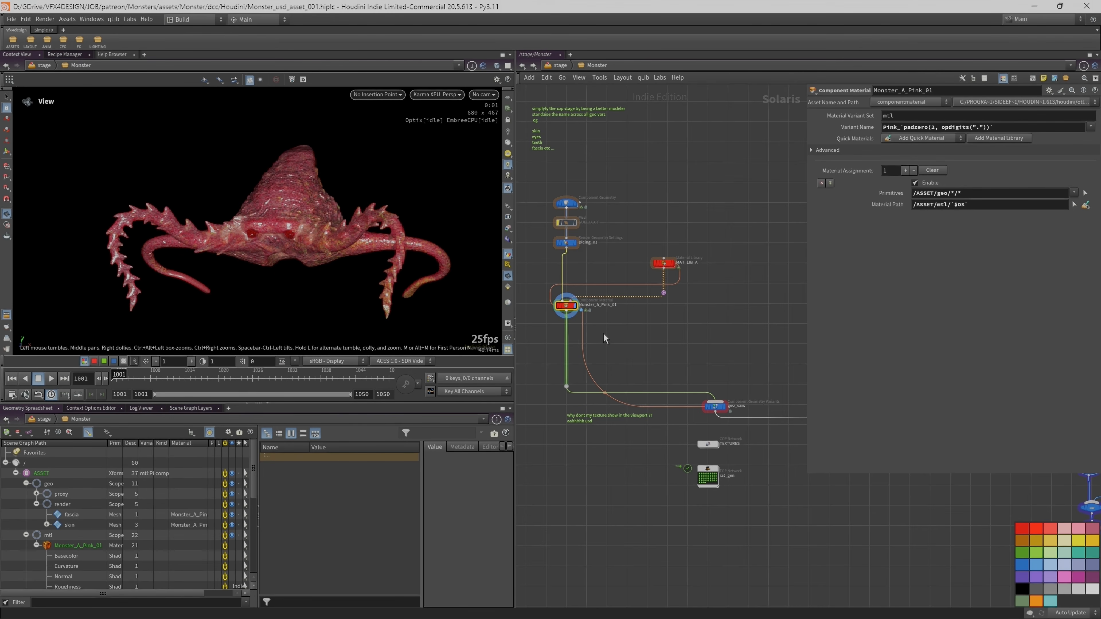
Enlarge the scene graph and widen its Variants column to show the variants of the Monster_A_Pink_01 node.
drag(551, 185, 676, 337)
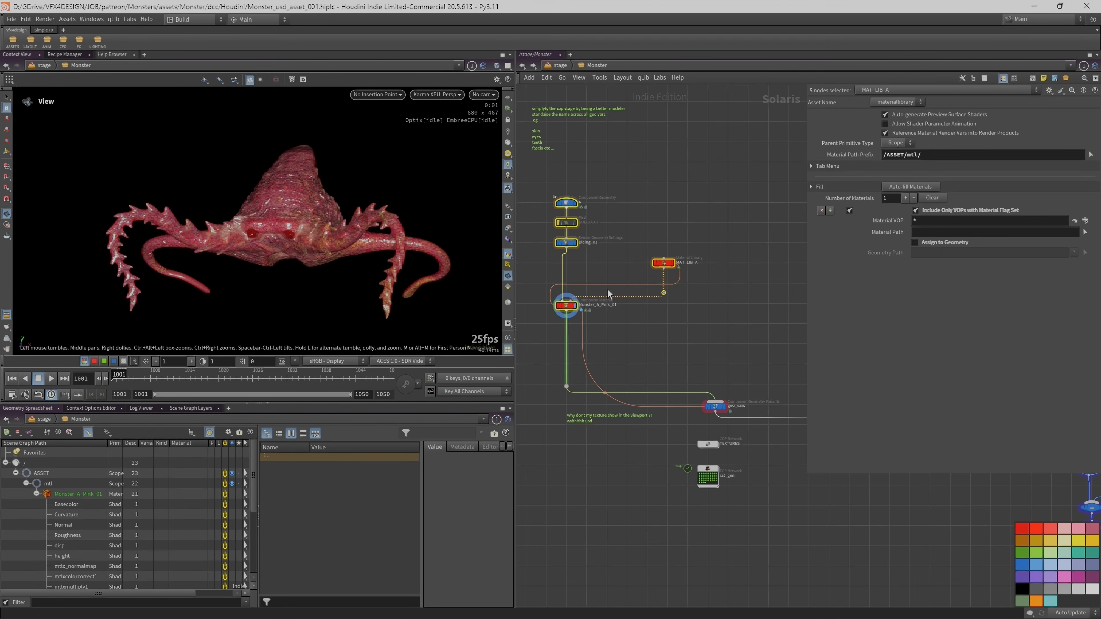
double_click(592, 303)
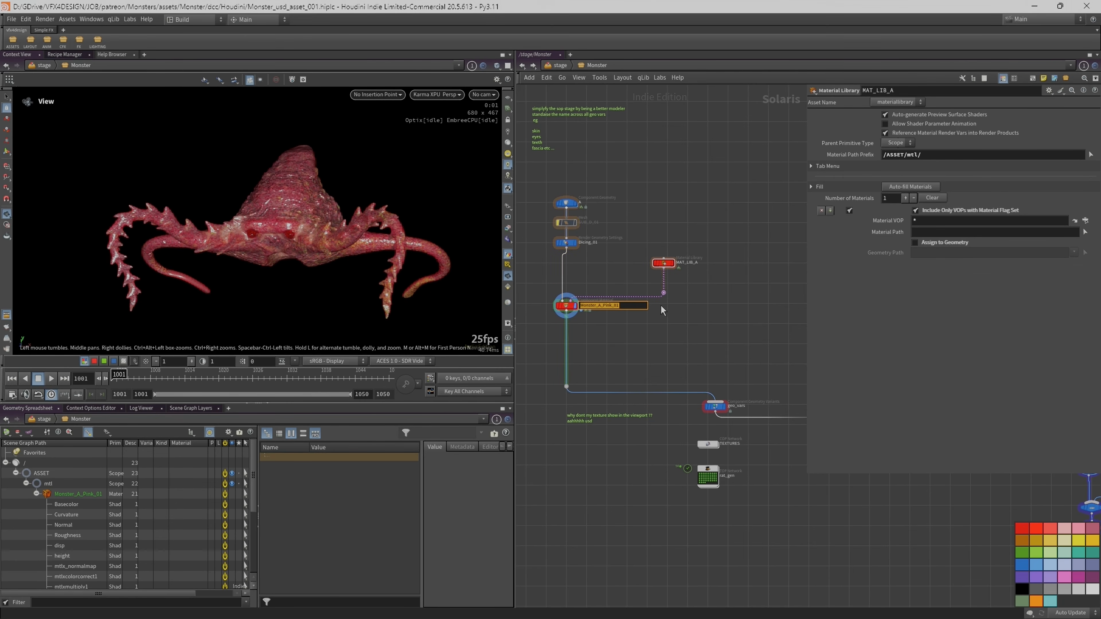
drag(259, 439, 352, 324)
click(564, 305)
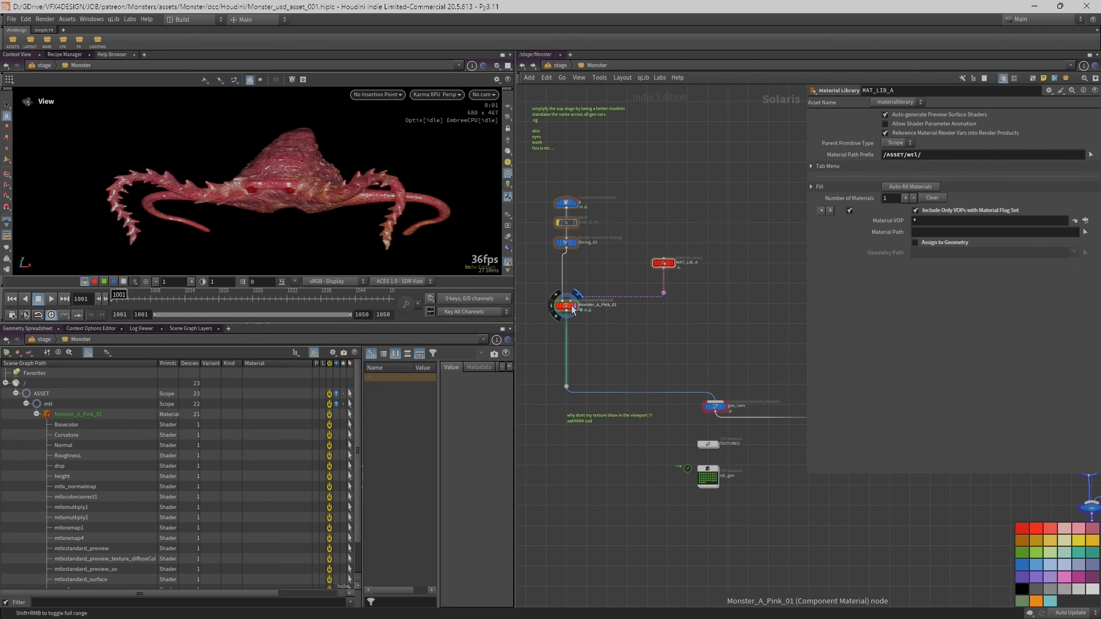
click(74, 424)
drag(222, 363, 283, 363)
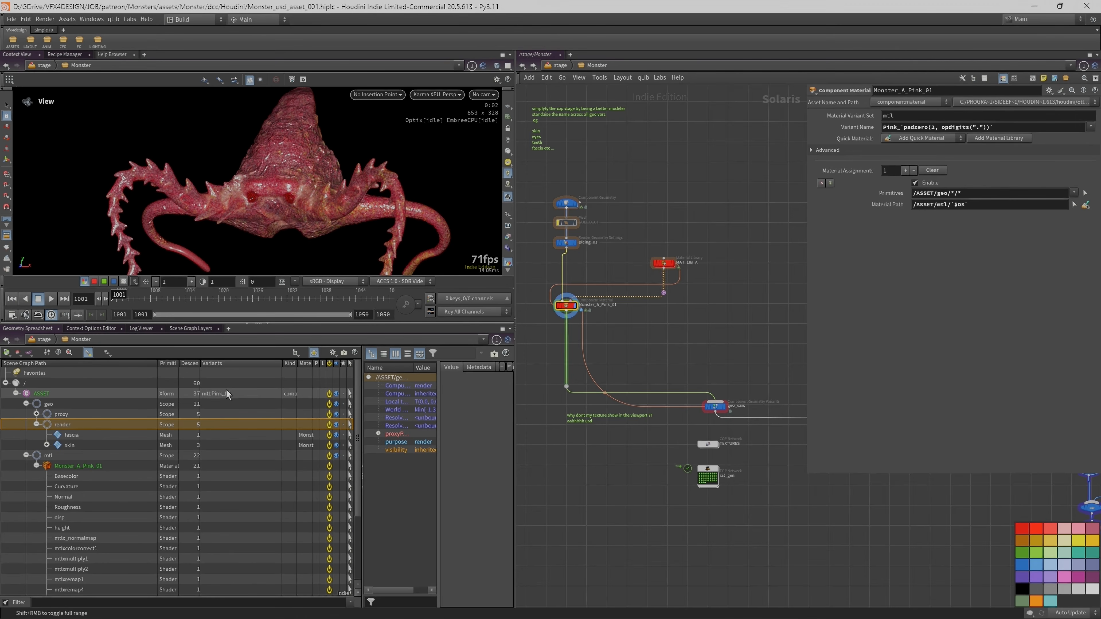
Display the ASSET_OUT component output node in the viewport and show its parameters.
middle_drag(831, 495, 412, 428)
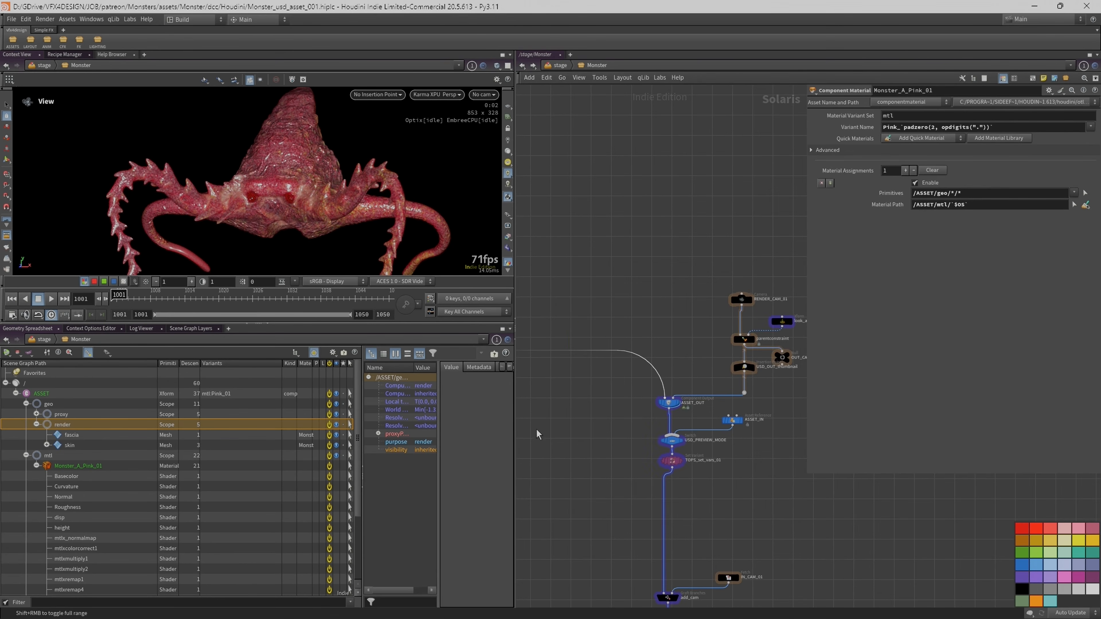
scroll(662, 392, up, 1)
click(669, 403)
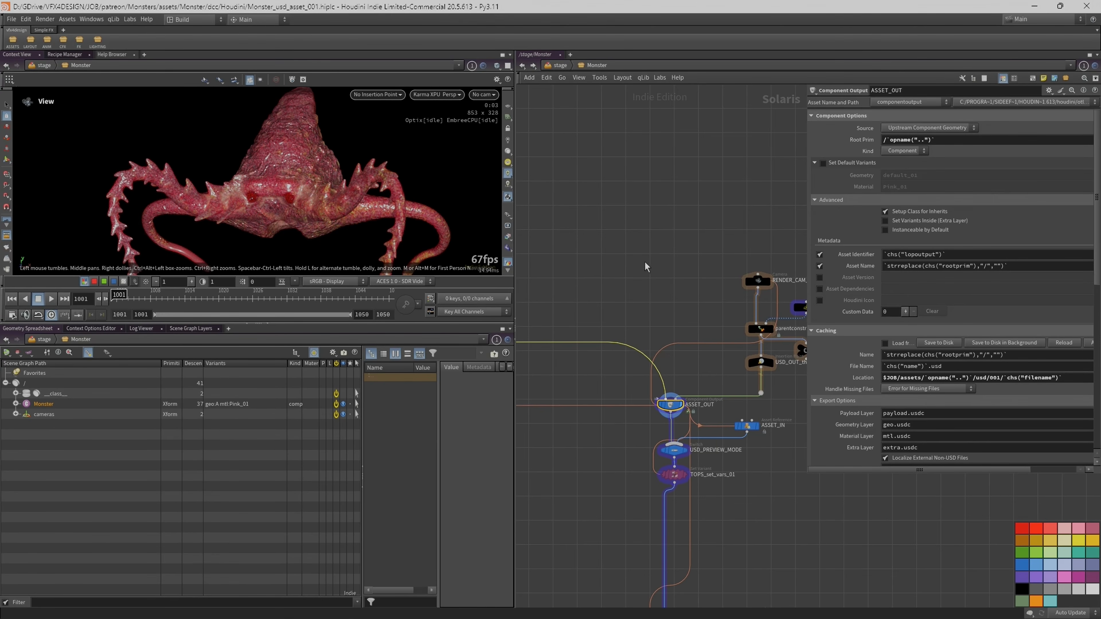
Select the group of camera nodes feeding ASSET_OUT, from RENDER_CAM_01 to USD_OUT_thumbnail.
scroll(644, 261, down, 3)
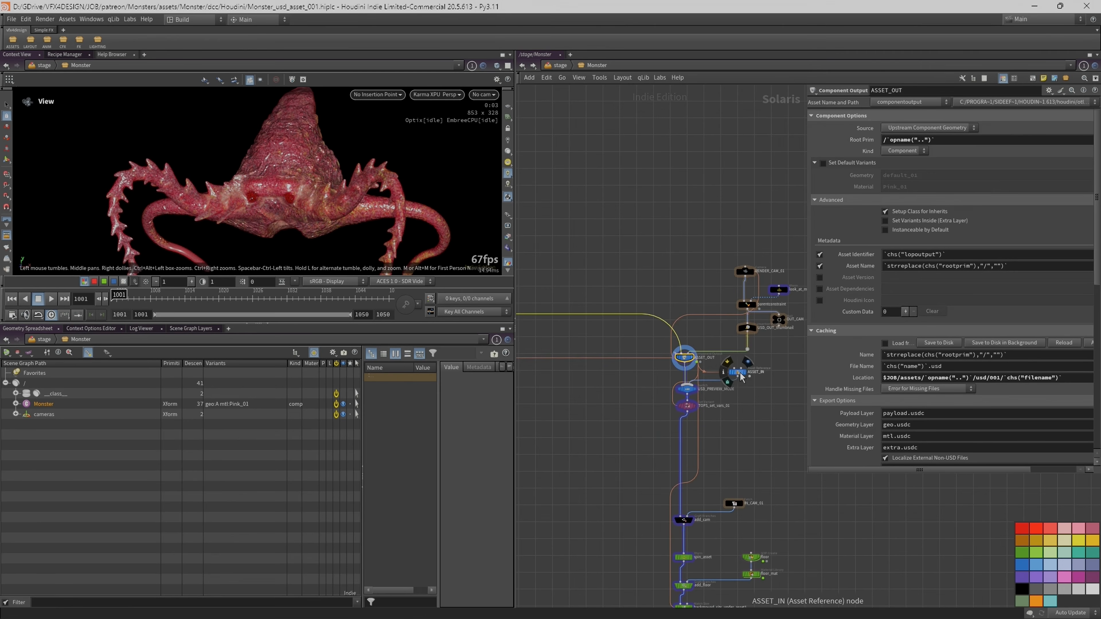
drag(808, 242, 884, 256)
scroll(774, 363, up, 2)
drag(685, 200, 814, 345)
key(f)
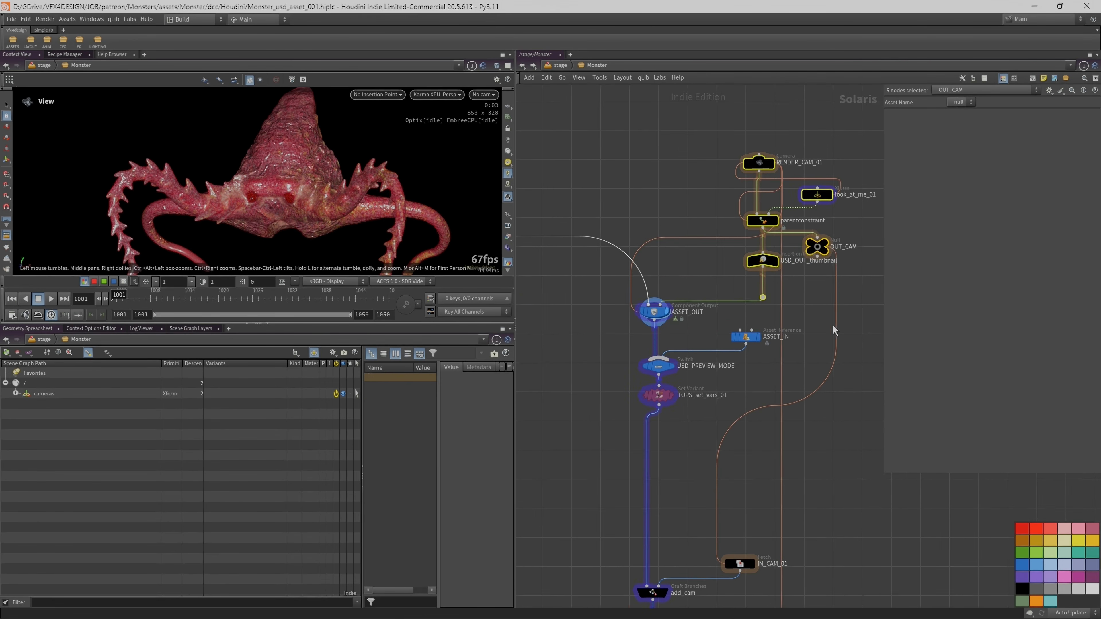
Reselect ASSET_OUT and look through RENDER_CAM_01 in a taller viewport.
click(650, 314)
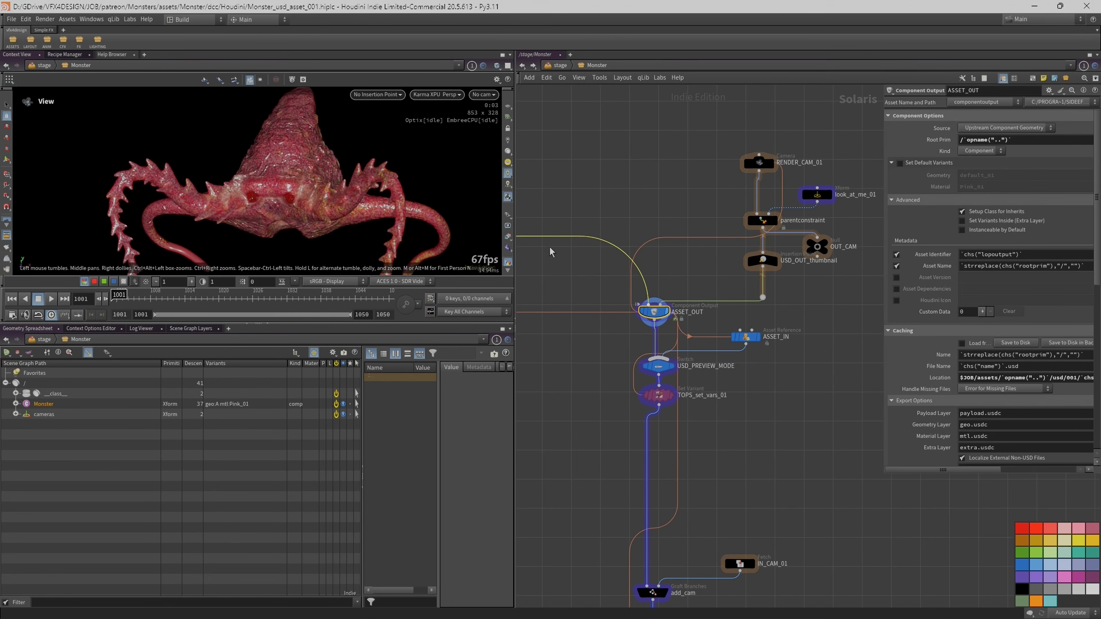
click(482, 94)
click(520, 105)
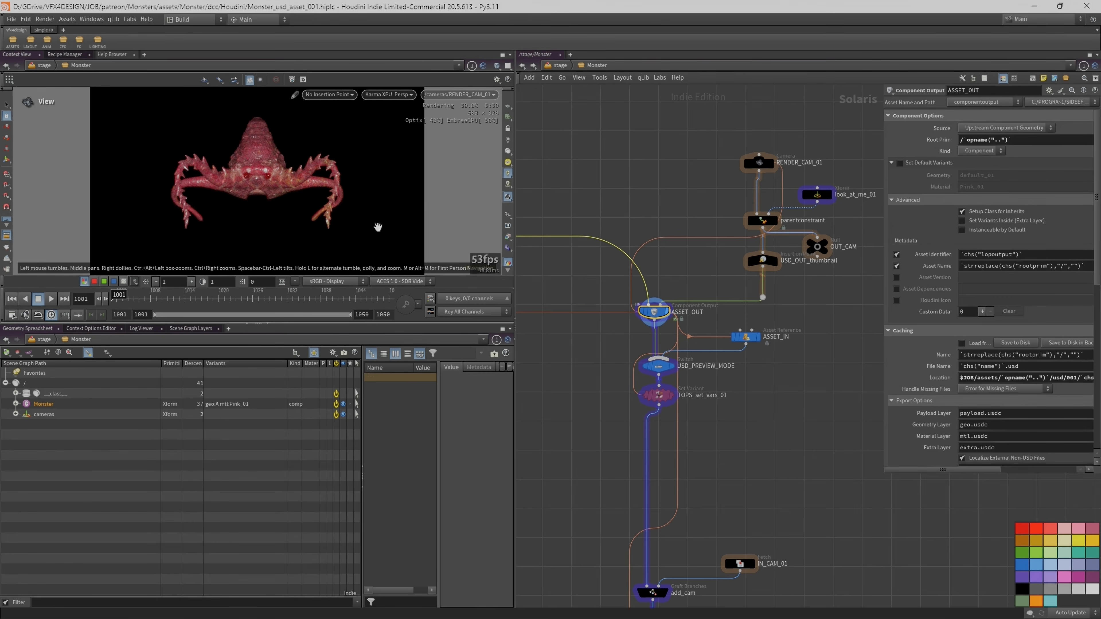
drag(258, 323, 258, 356)
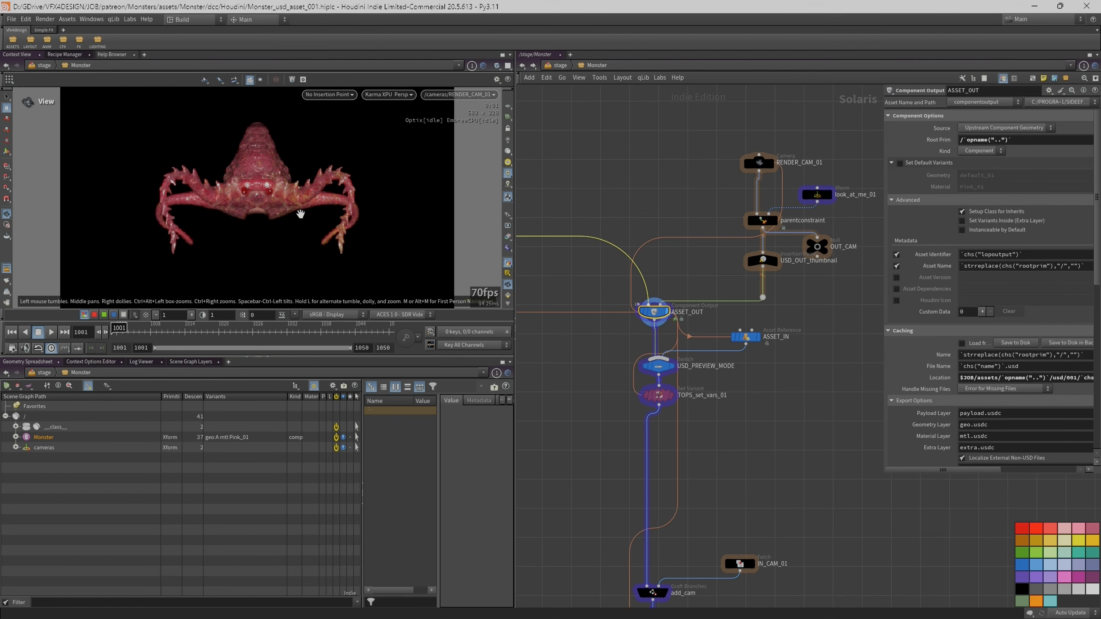
Inspect the transform parameters of the look_at_me_01 camera target node.
middle_drag(723, 154, 636, 148)
scroll(735, 182, up, 1)
click(727, 191)
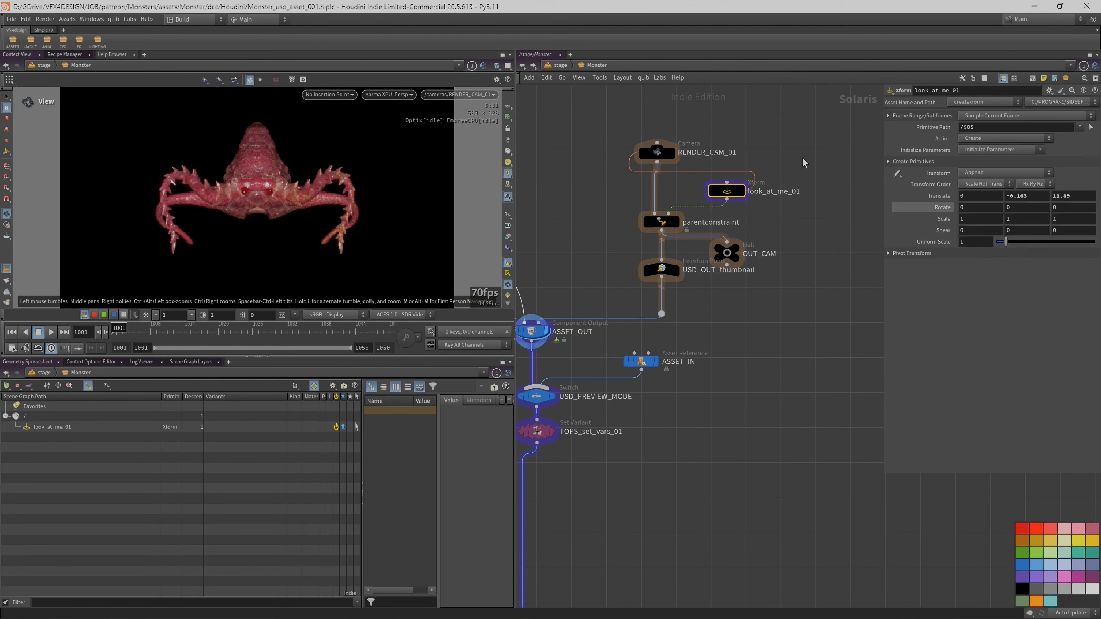
drag(884, 156, 795, 163)
middle_drag(958, 197, 969, 204)
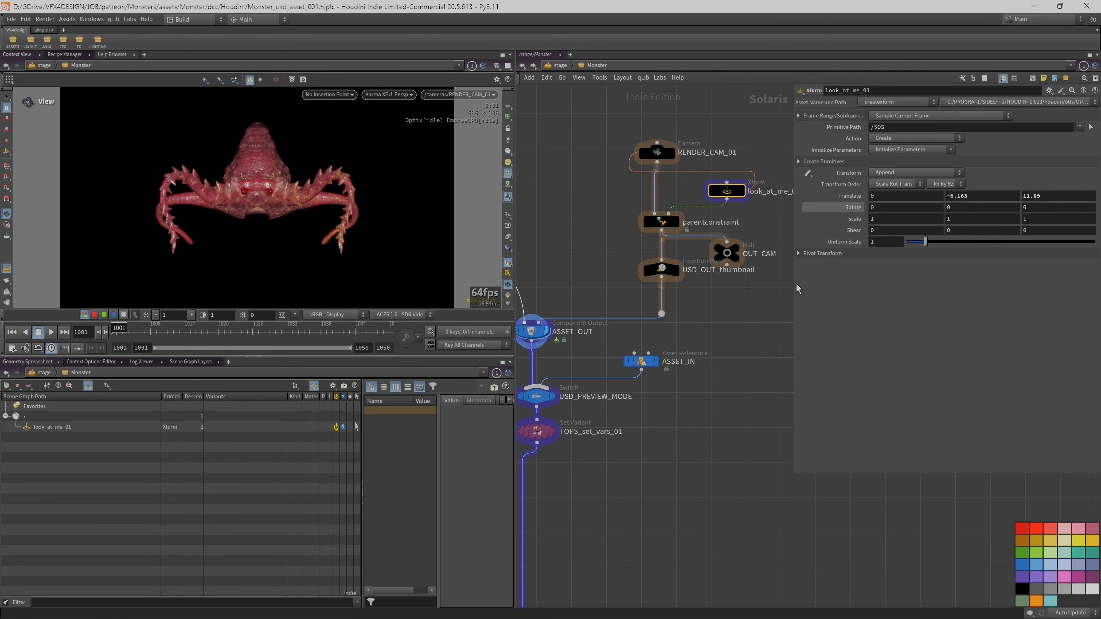
Go back to the ASSET_OUT node and review its component output options.
drag(791, 283, 902, 285)
scroll(793, 304, down, 2)
middle_drag(780, 326, 848, 322)
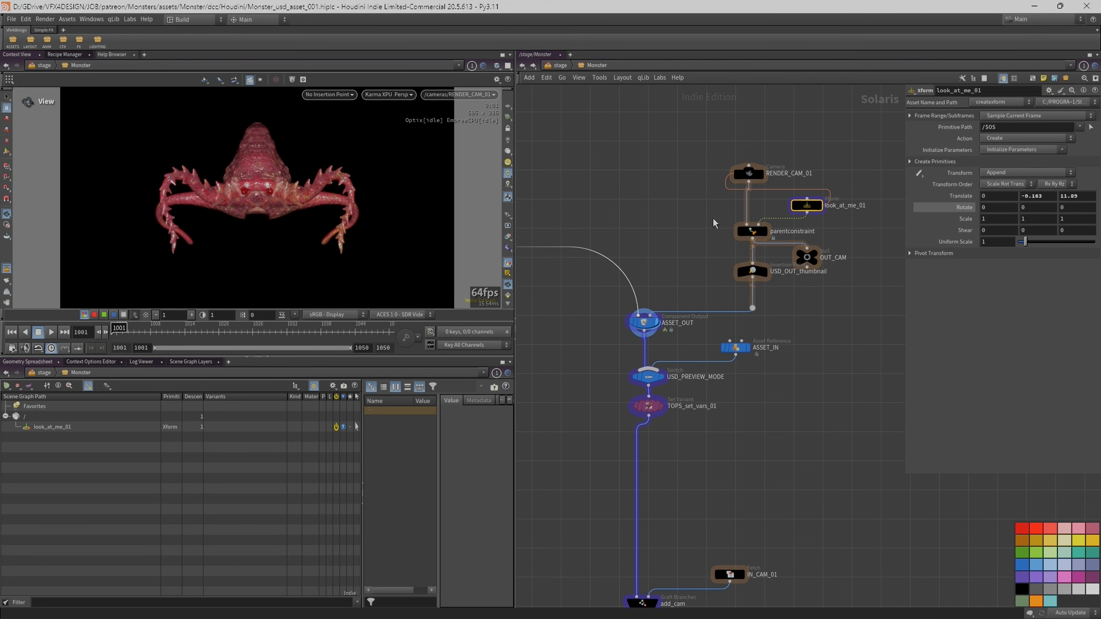
click(644, 321)
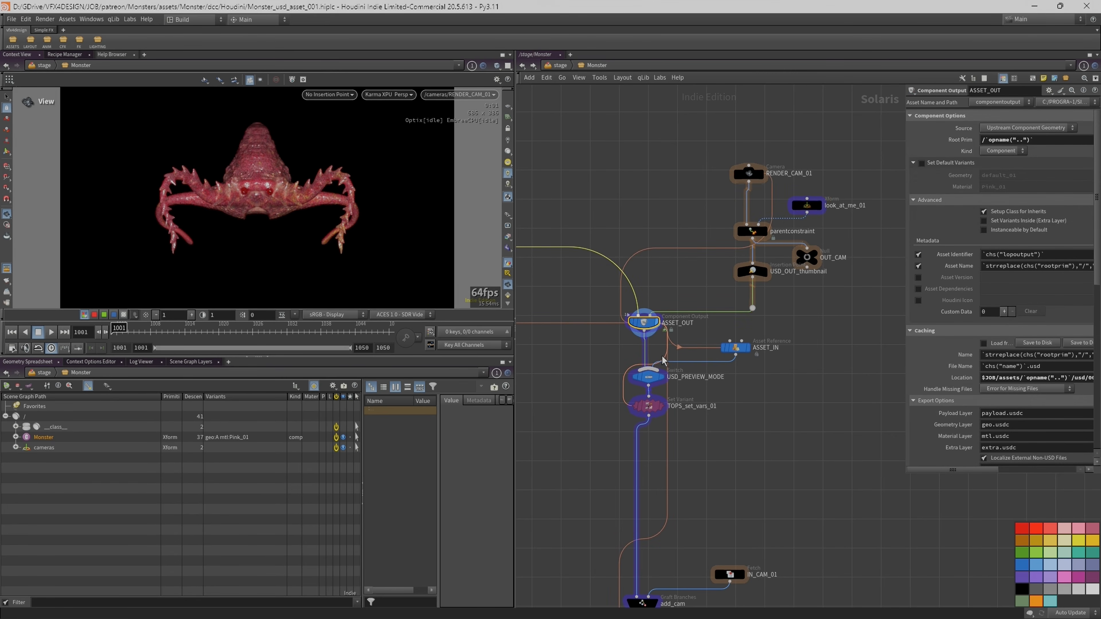
Highlight the render camera, look-at, constraint and thumbnail nodes as one group, then clear the selection.
drag(715, 147, 833, 303)
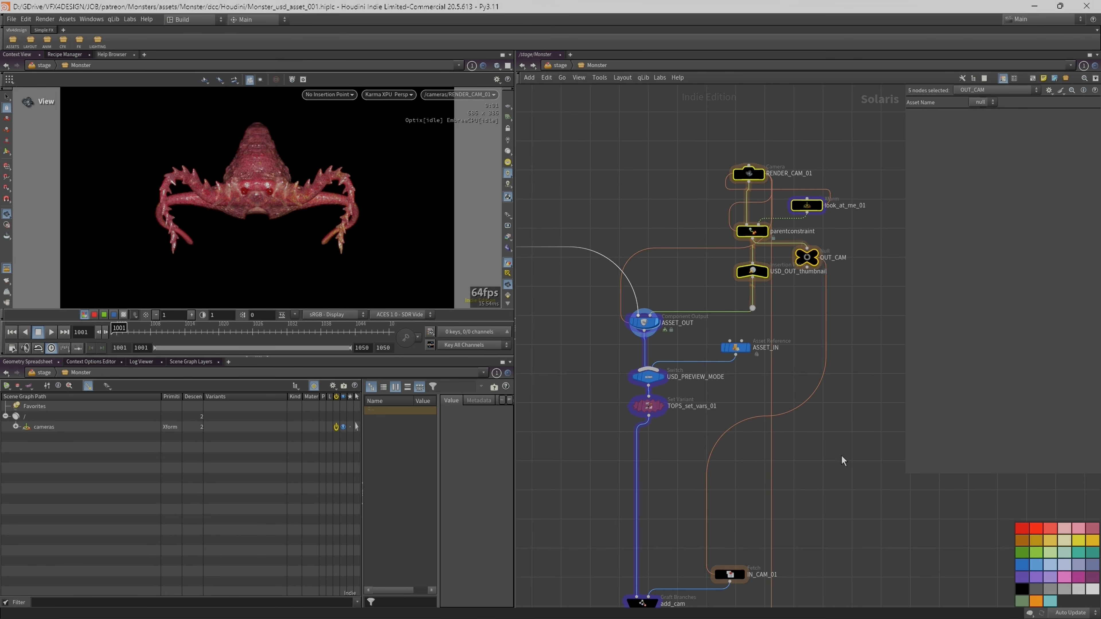
middle_drag(845, 453, 847, 429)
scroll(847, 429, up, 1)
click(846, 428)
Select ASSET_OUT again and widen its parameter area to read the caching and export options.
click(606, 278)
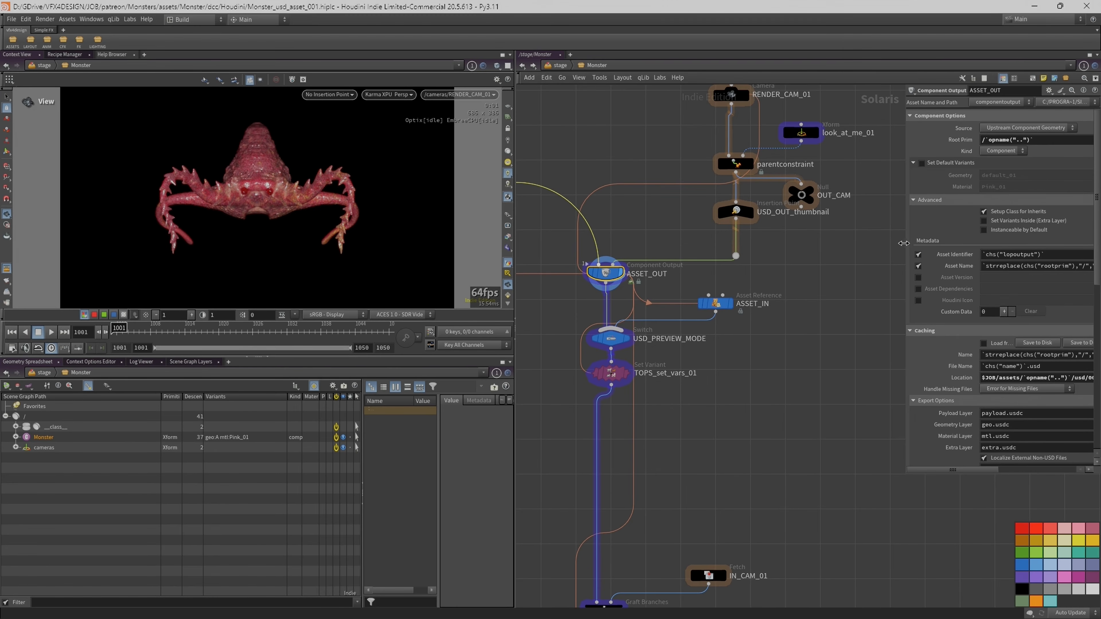
drag(903, 244, 840, 247)
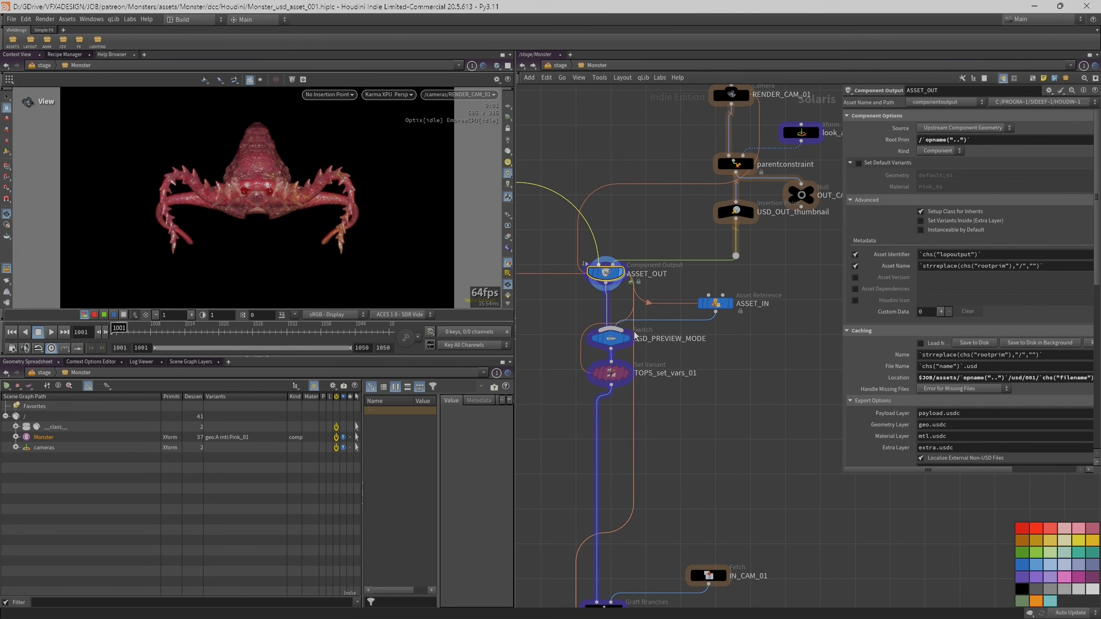
mouse_move(639, 332)
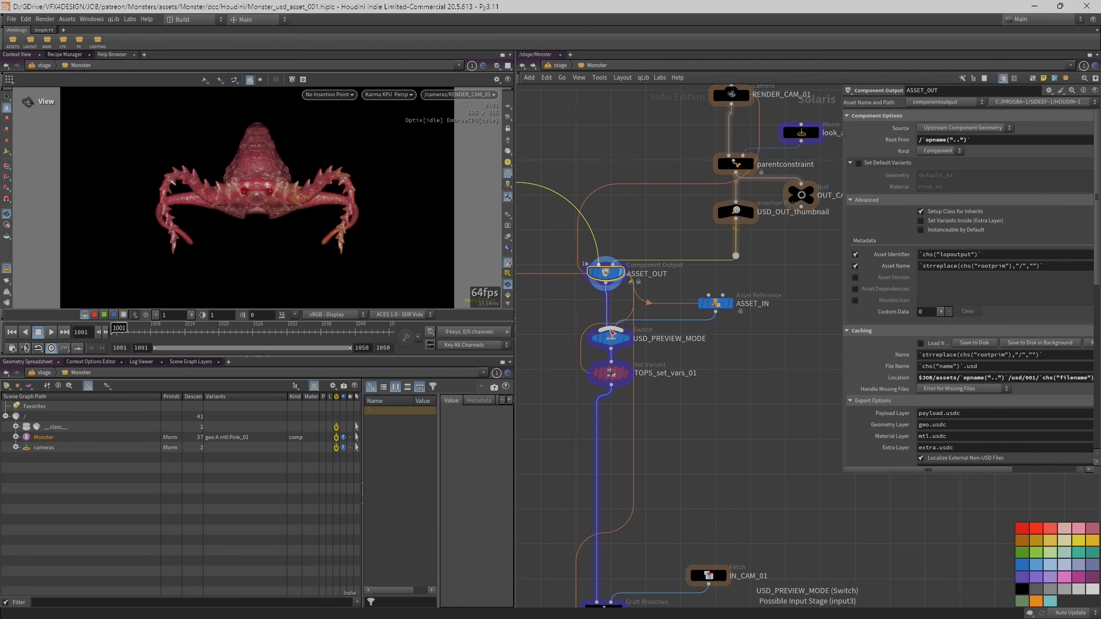
Inspect the ASSET_IN reference settings, then return to ASSET_OUT and examine the asset-name expression in its cache location path.
click(718, 306)
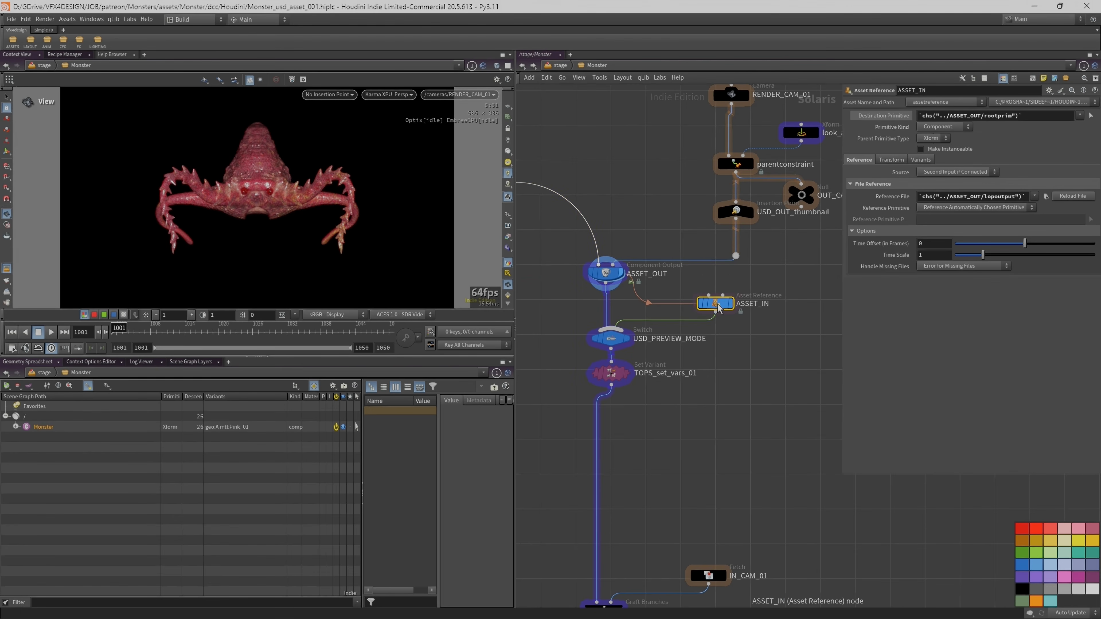
mouse_move(615, 275)
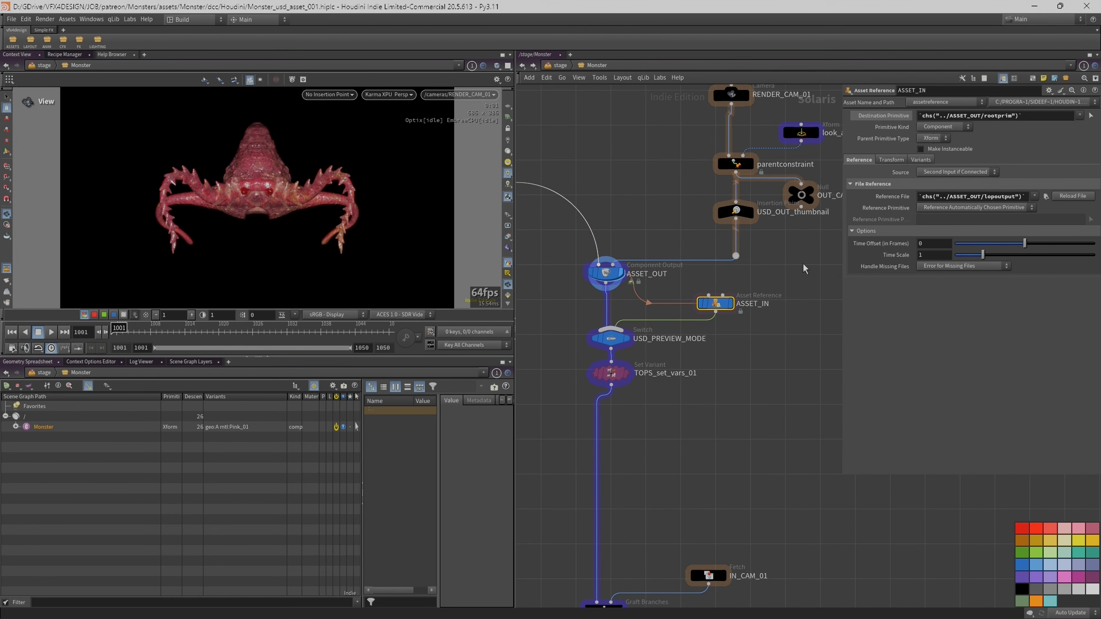
click(605, 272)
drag(840, 240, 663, 242)
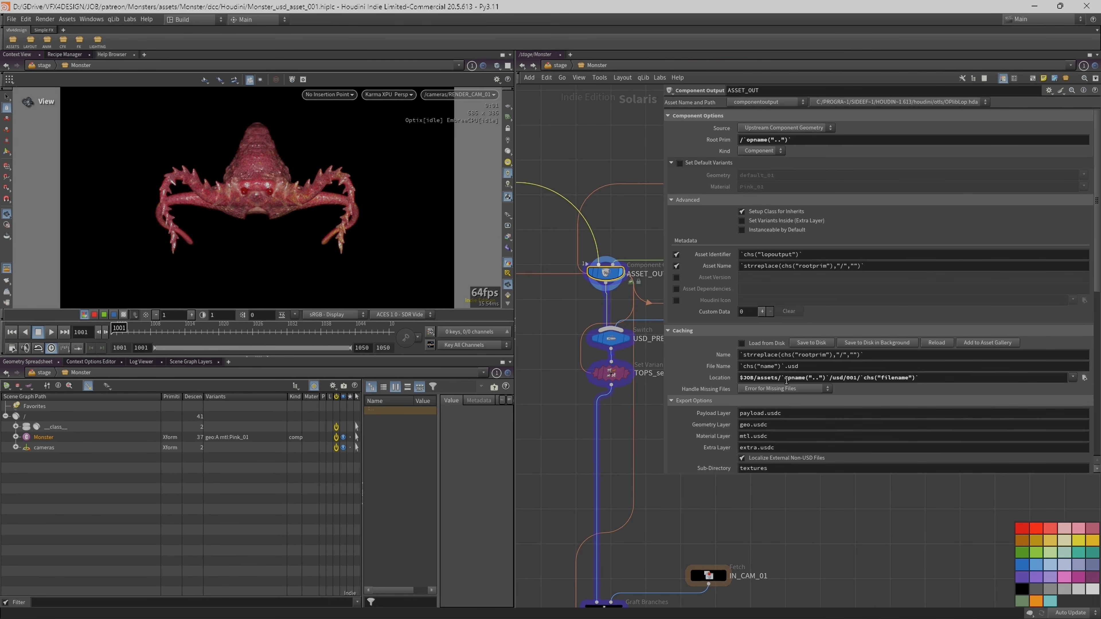
drag(780, 378, 831, 376)
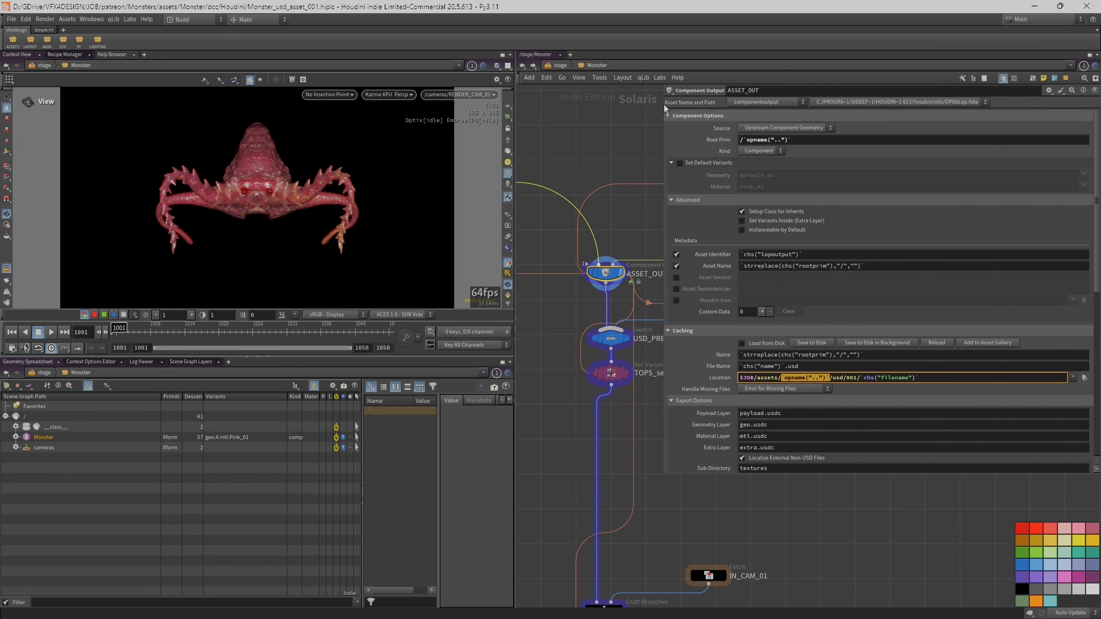
click(720, 376)
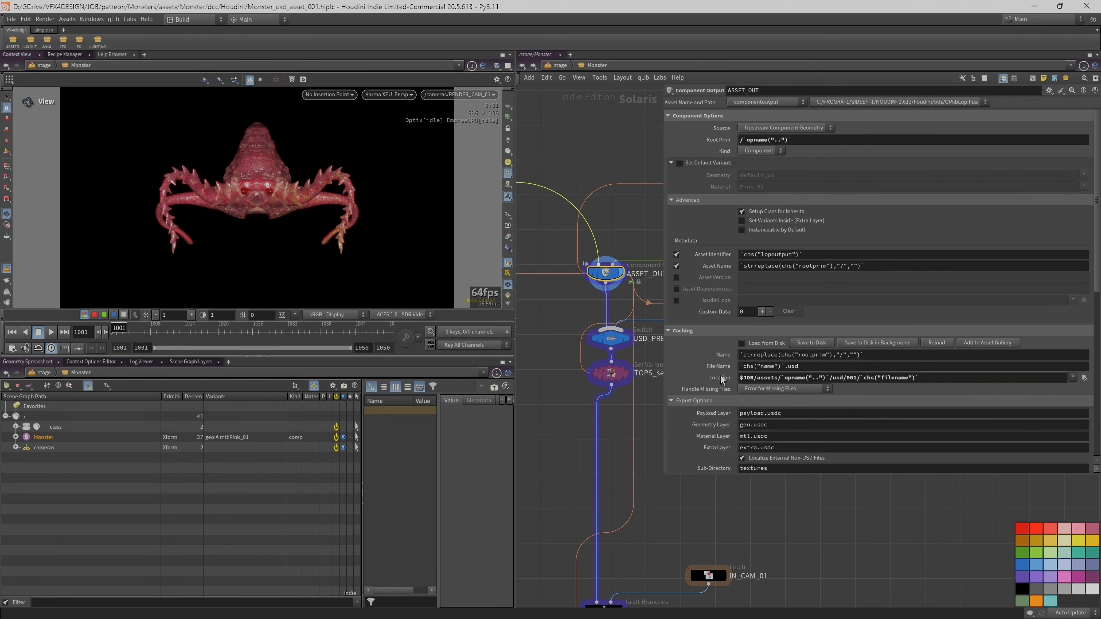
click(720, 376)
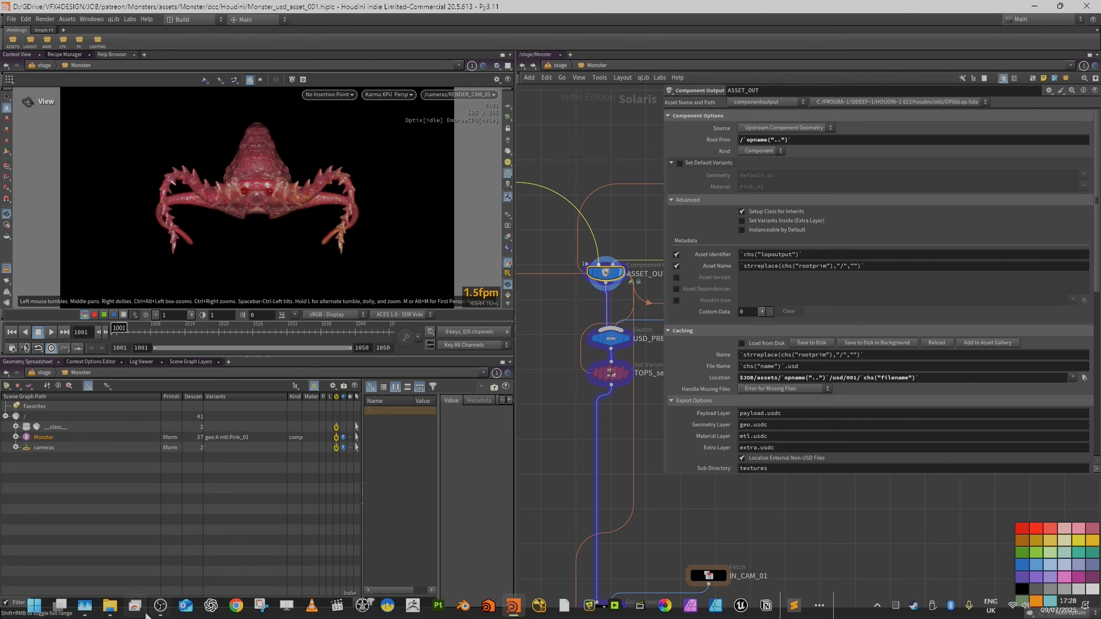
Switch to File Explorer, look through the Monster asset's usd/001 export folder, and return to Houdini.
click(110, 614)
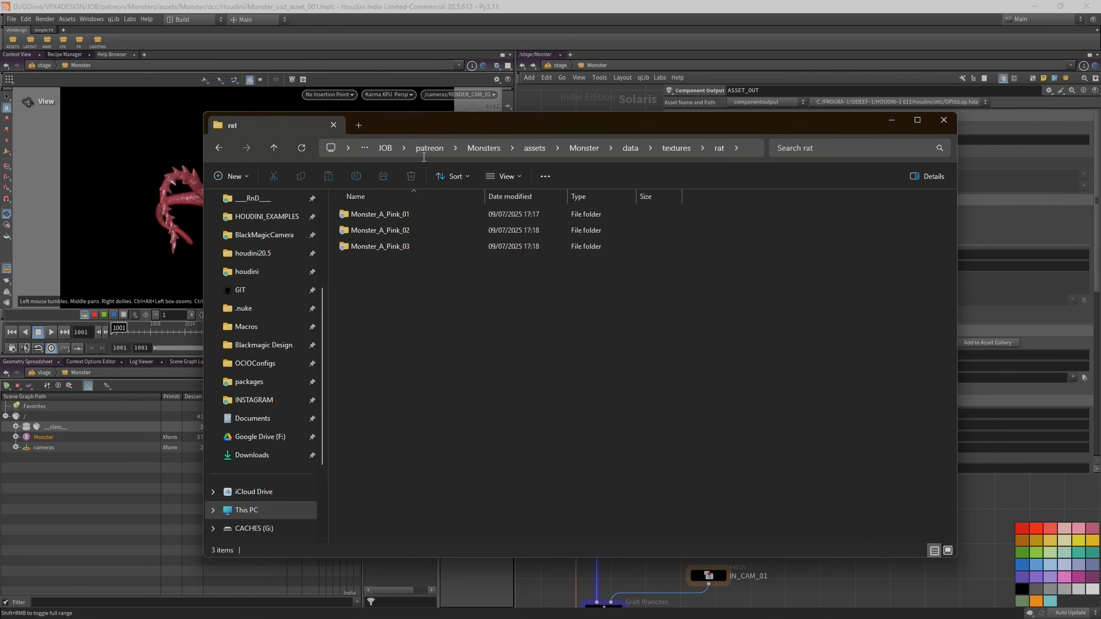
click(483, 149)
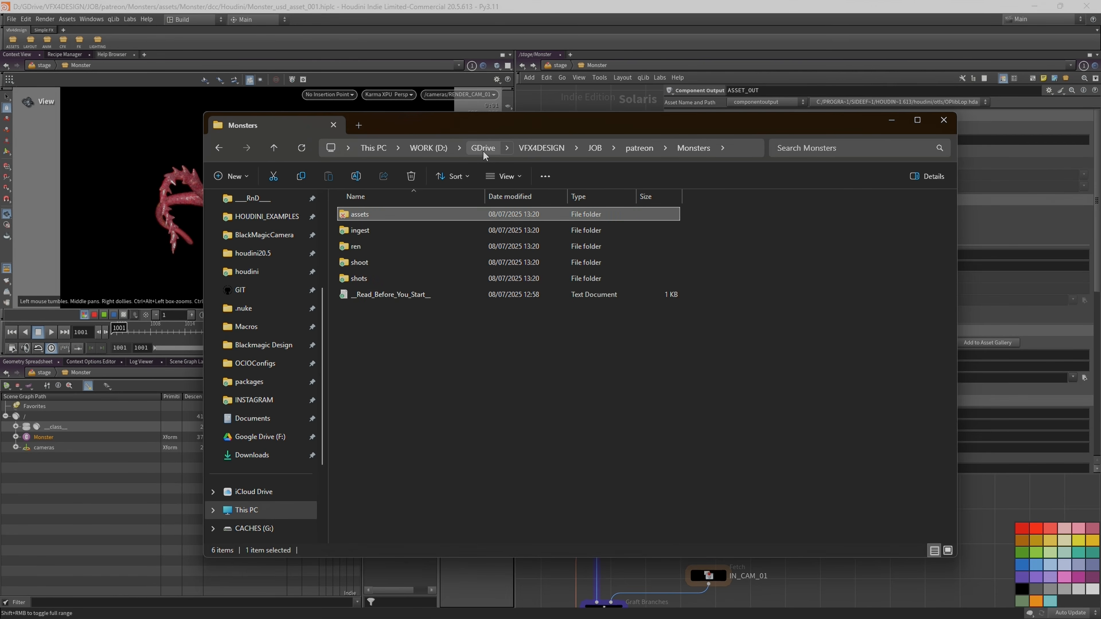
double_click(376, 213)
double_click(376, 214)
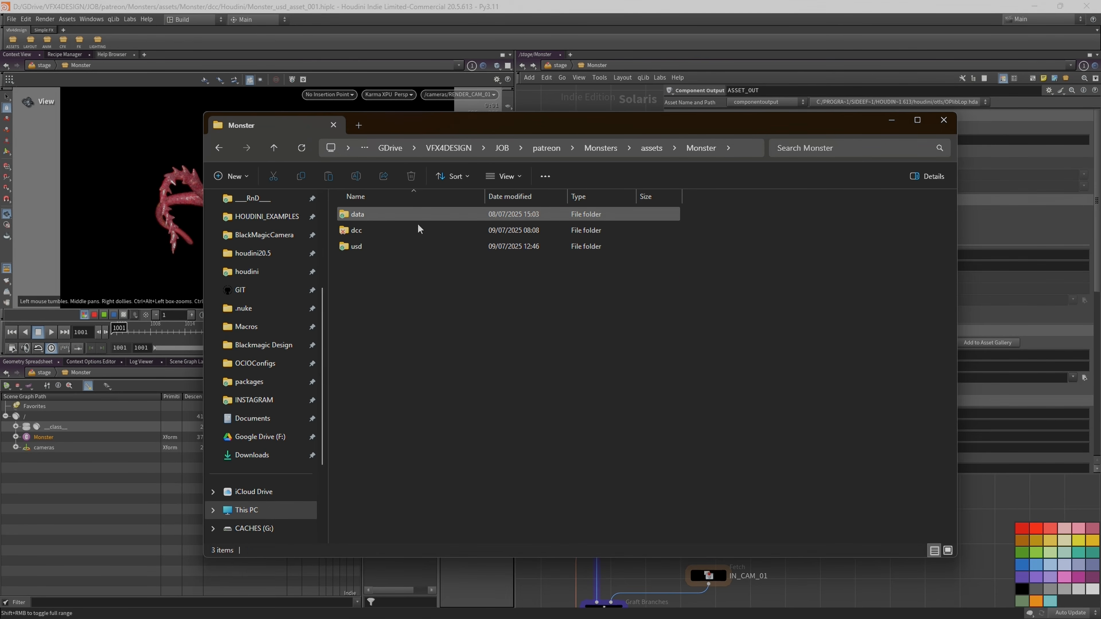
double_click(378, 248)
double_click(371, 213)
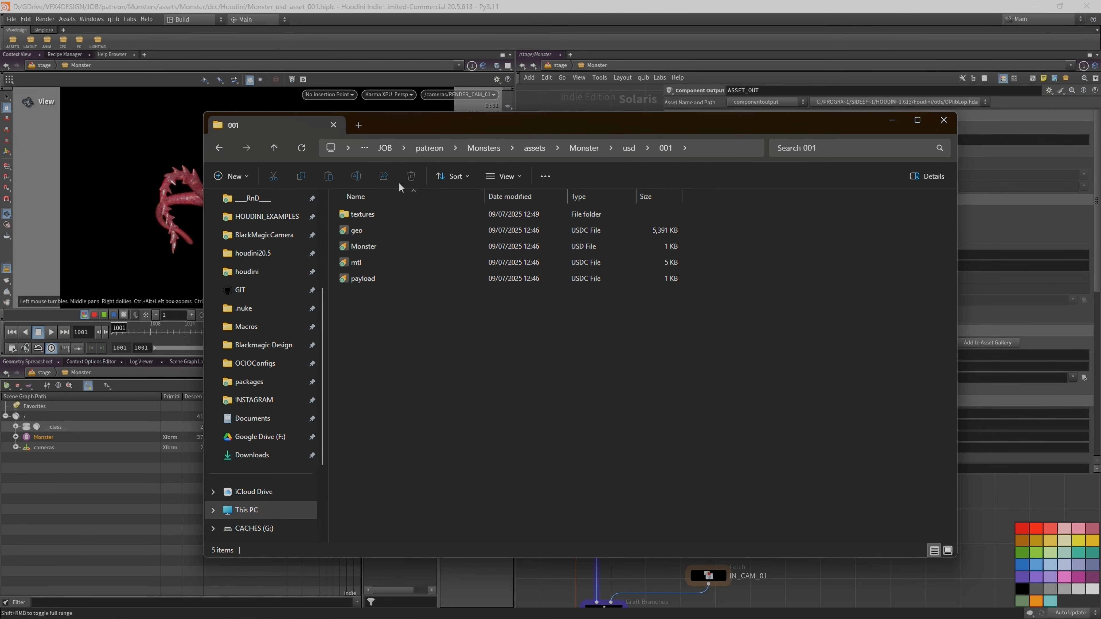
click(519, 14)
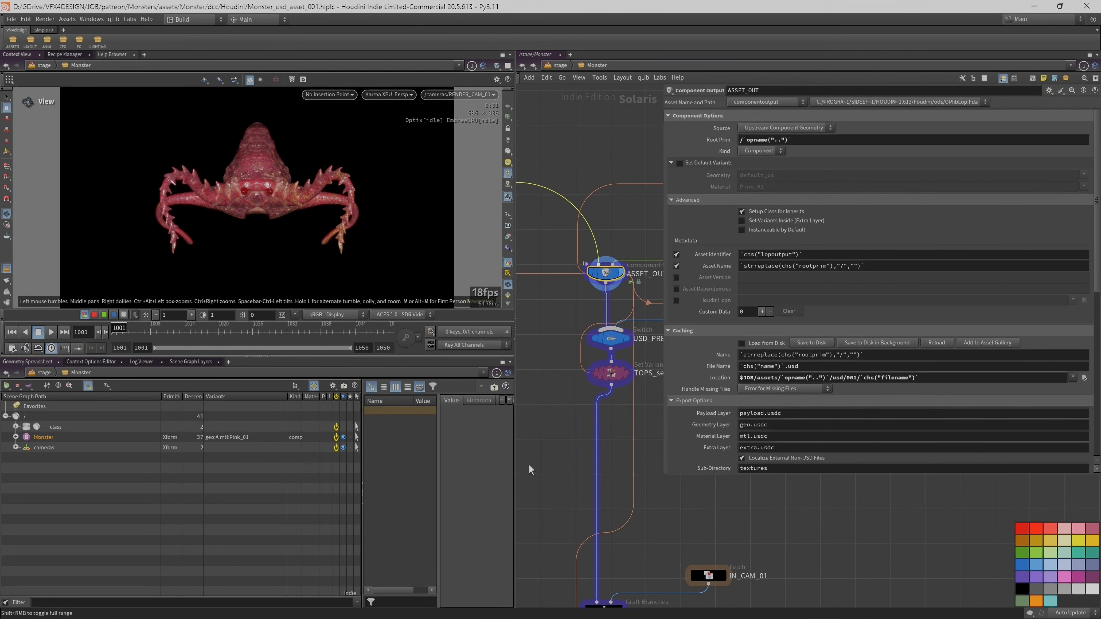
Try to delete the usd folder from the Monster asset directory in File Explorer, and return to Houdini.
click(110, 609)
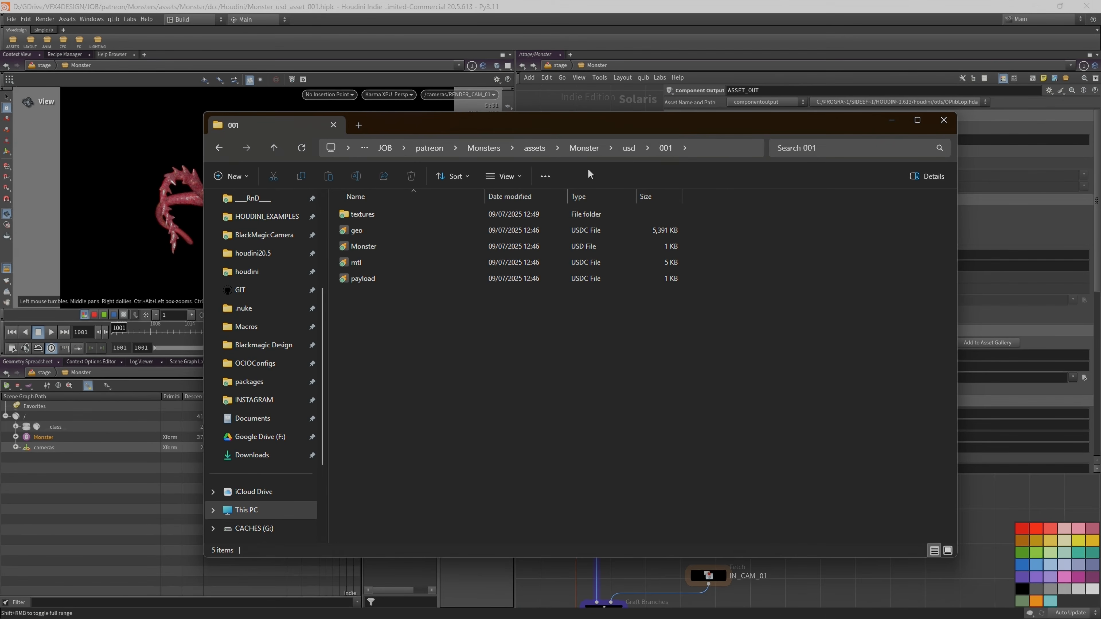
click(628, 148)
click(651, 151)
click(411, 176)
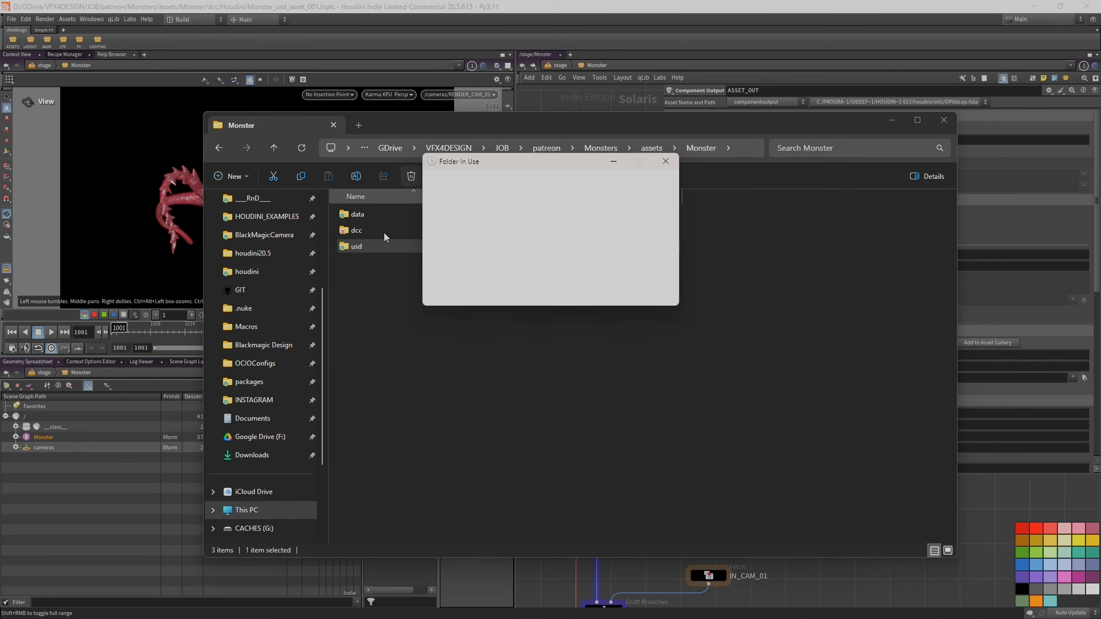
click(637, 264)
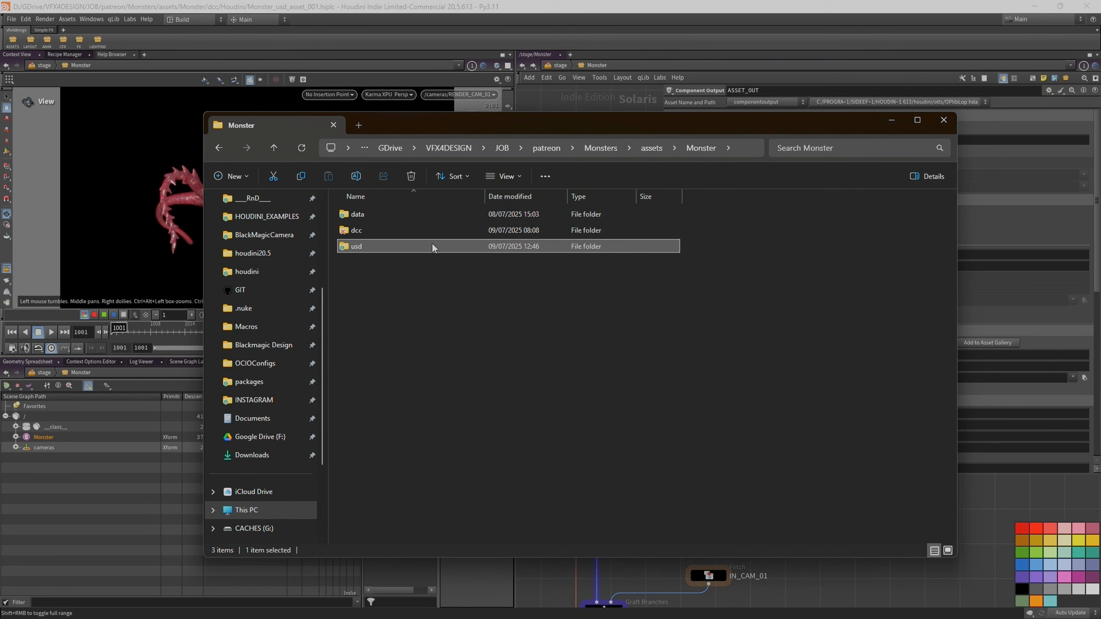
click(591, 21)
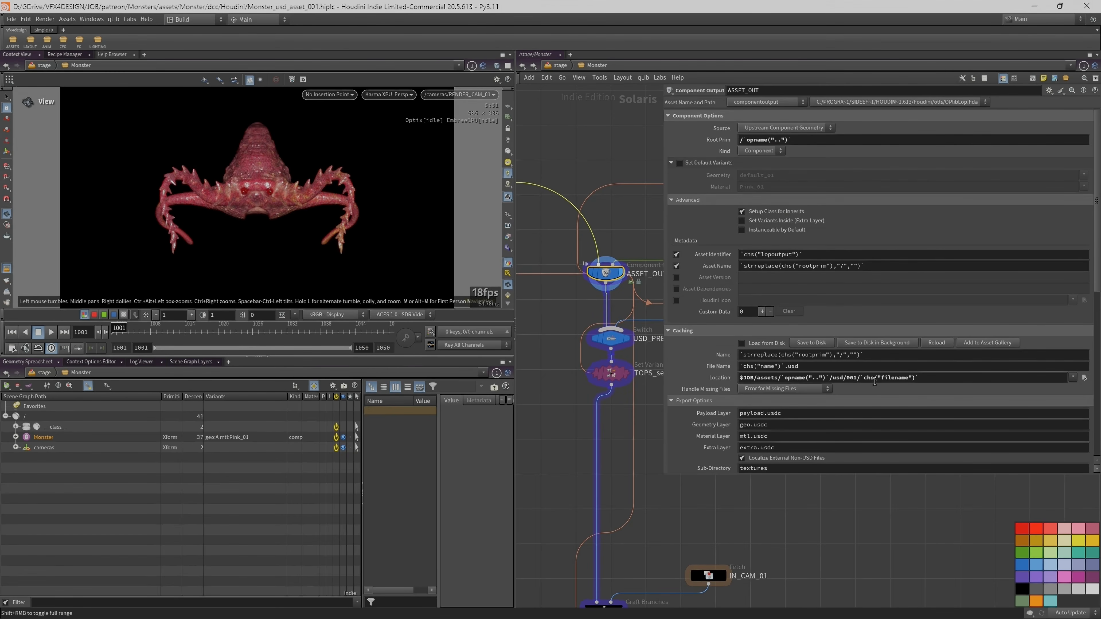
Narrow the parameter area and compare the USD_PREVIEW_MODE switch inputs with the ASSET_OUT settings.
drag(664, 178, 800, 186)
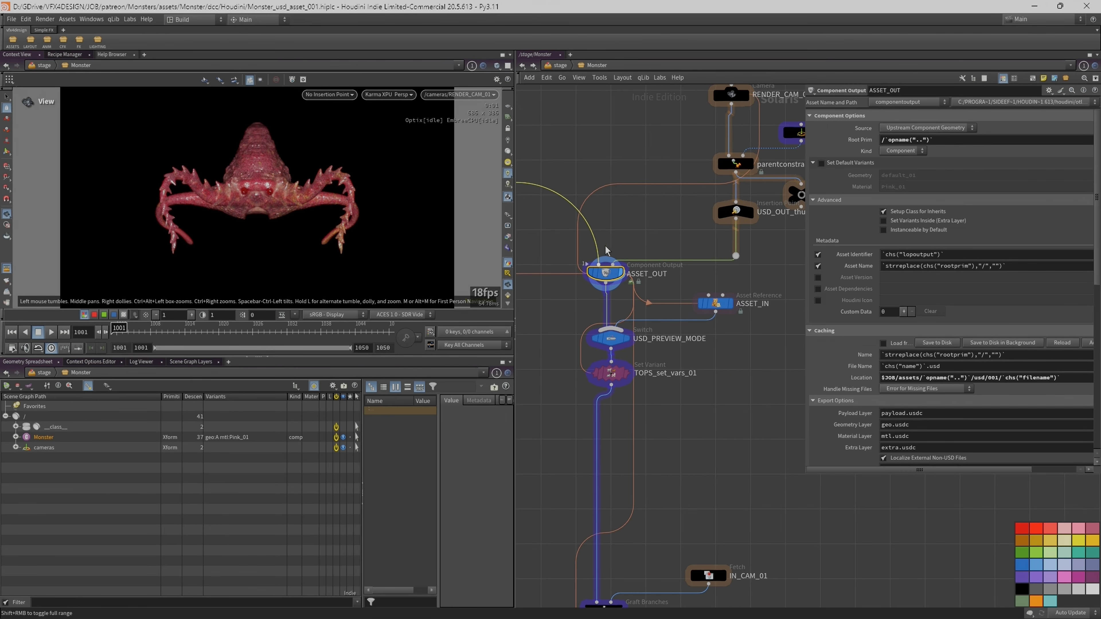
middle_drag(688, 377, 714, 390)
click(638, 350)
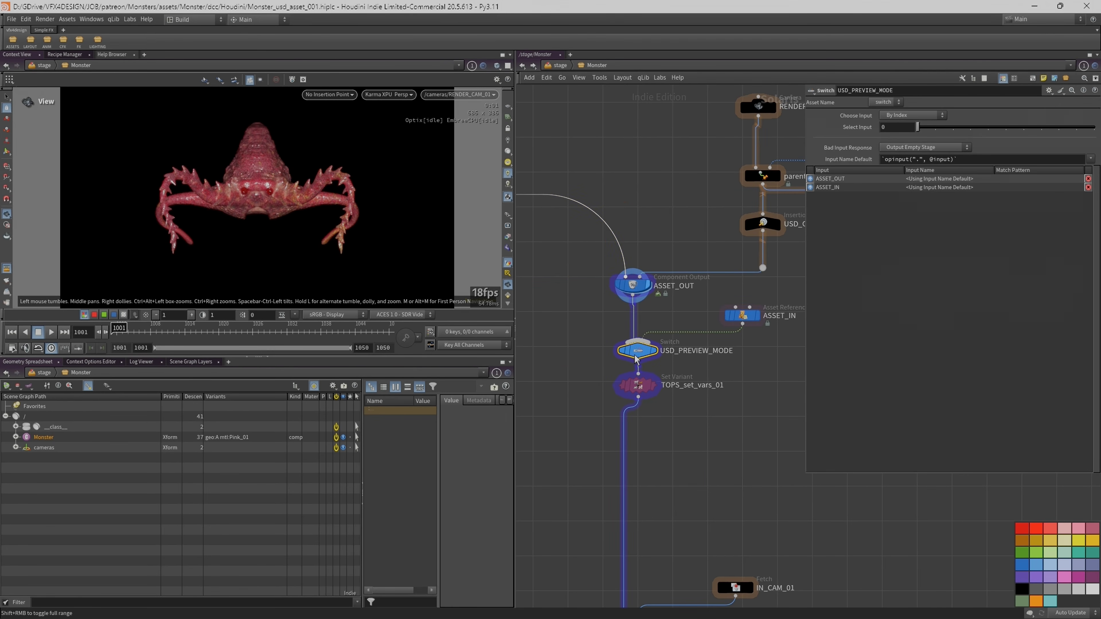
click(633, 288)
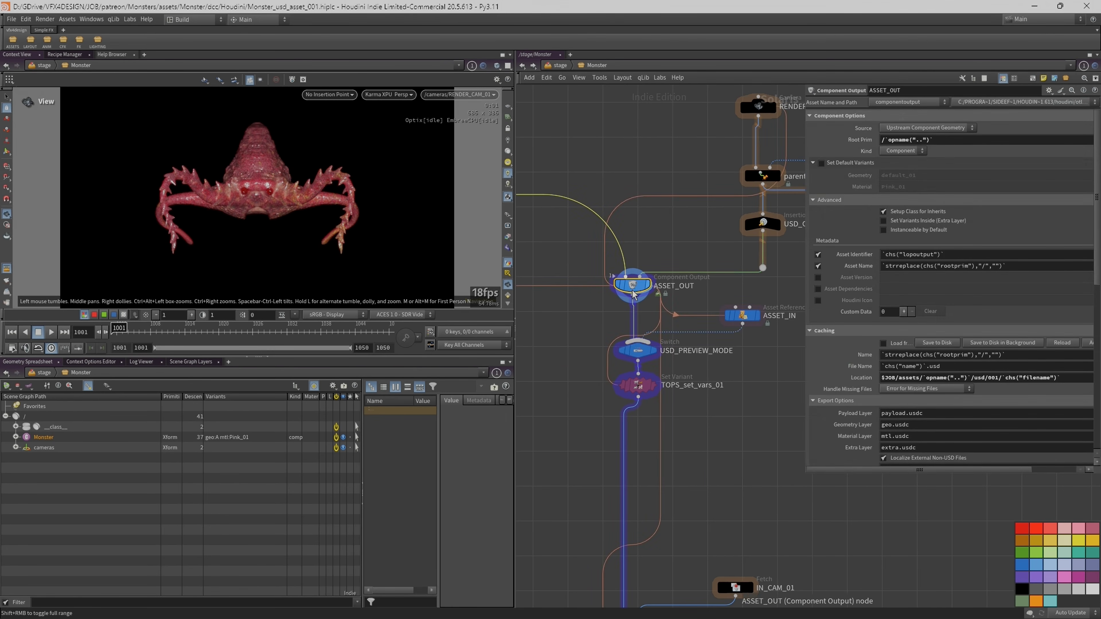
click(638, 350)
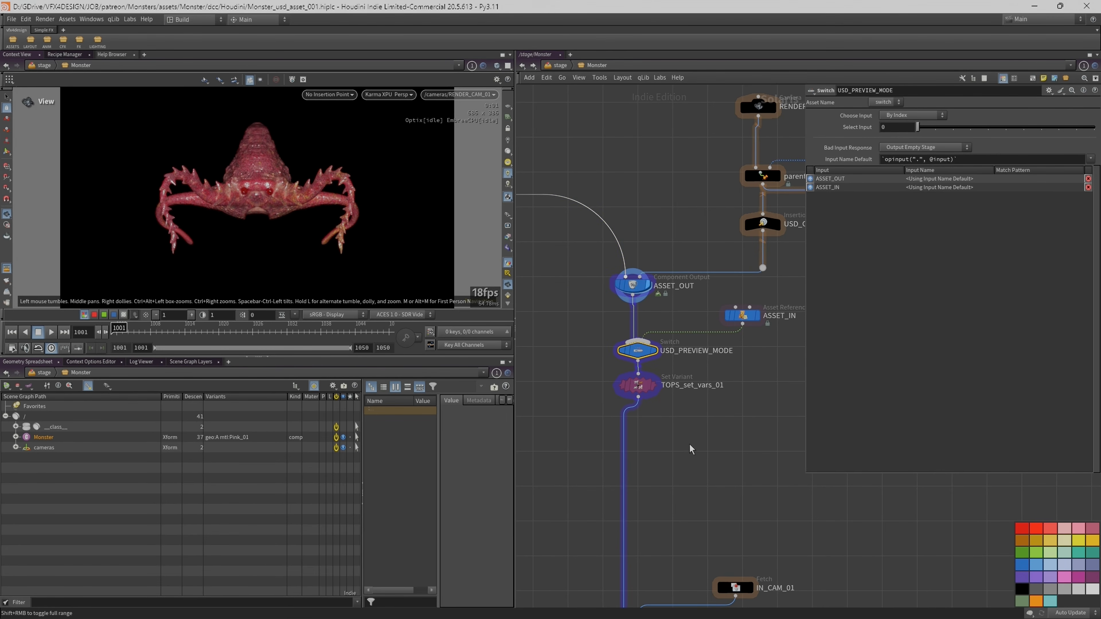
Move the TOPS_set_vars_01 node slightly further below the USD_PREVIEW_MODE switch.
middle_drag(679, 404, 671, 298)
scroll(671, 298, down, 2)
drag(642, 289, 642, 311)
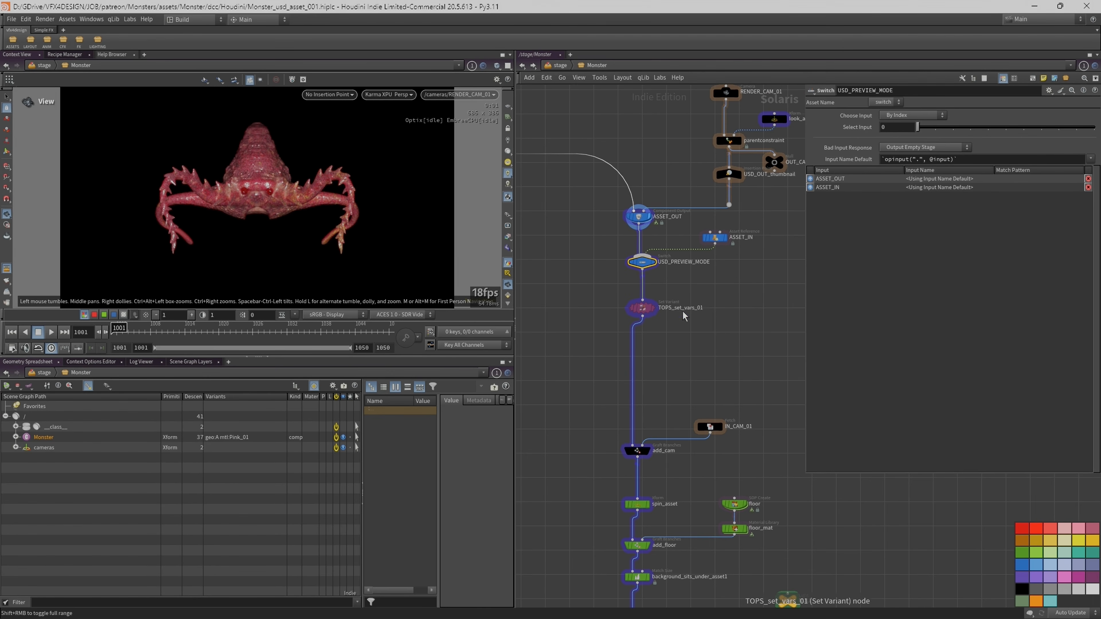
Select TOPS_set_vars_01 and widen its parameter area to read the geo and mtl variant name attributes.
drag(805, 297, 839, 288)
scroll(738, 322, down, 1)
middle_drag(735, 302, 727, 221)
scroll(726, 221, up, 1)
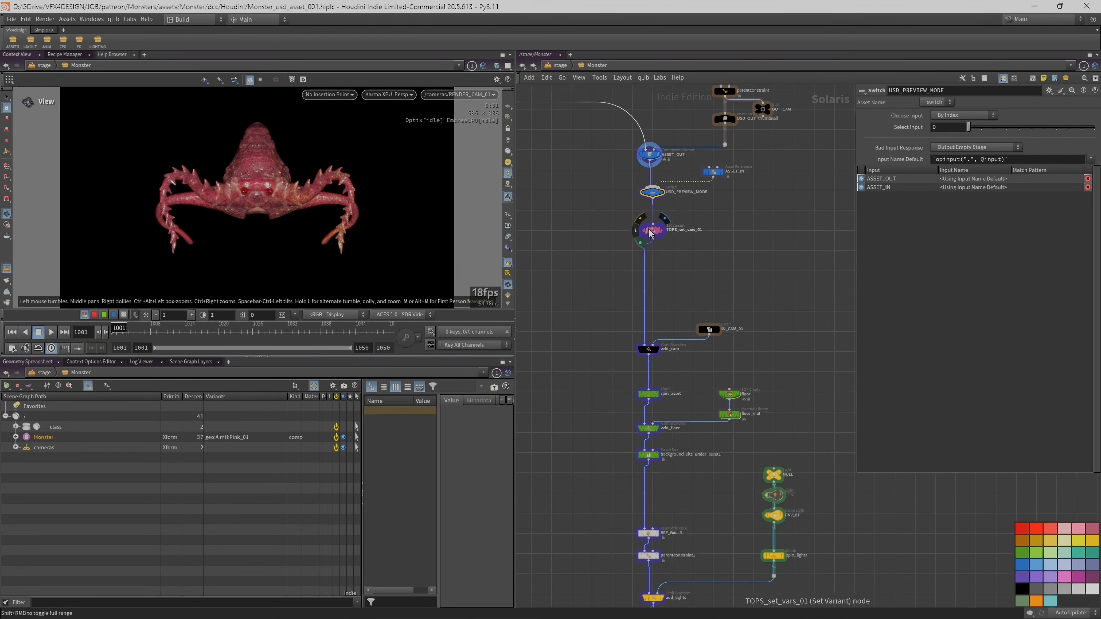
drag(603, 220, 707, 254)
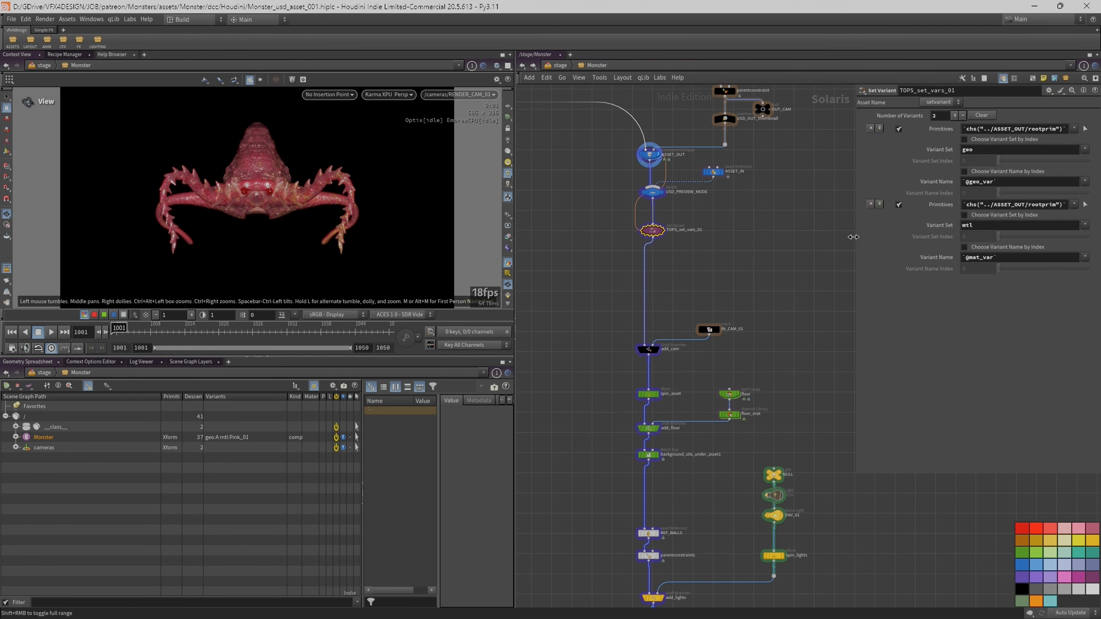
drag(853, 237, 770, 237)
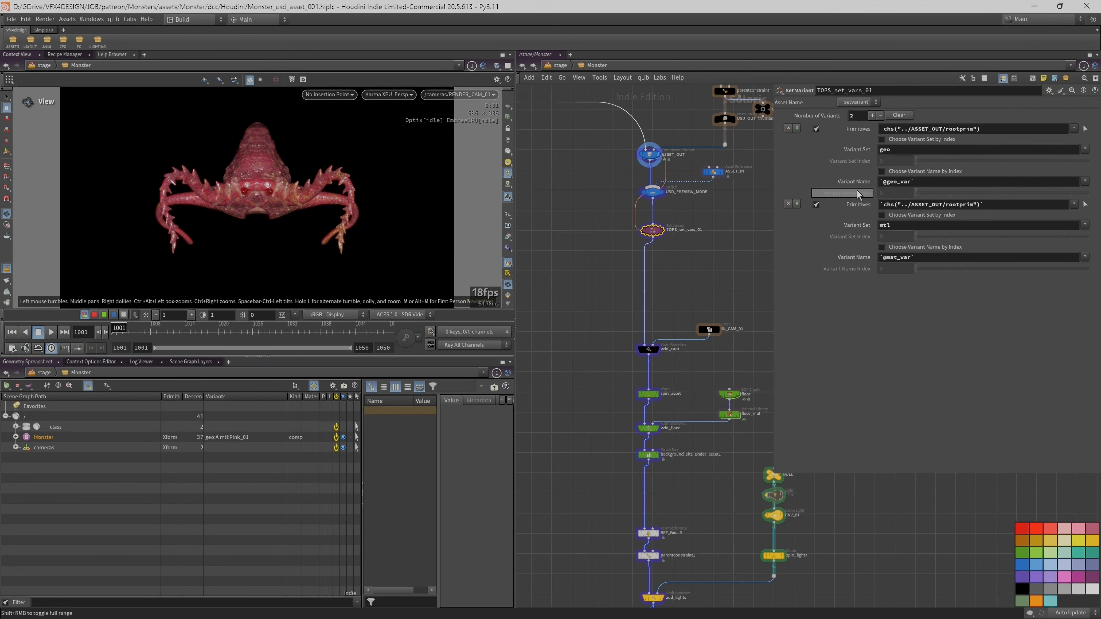
middle_drag(699, 231, 687, 236)
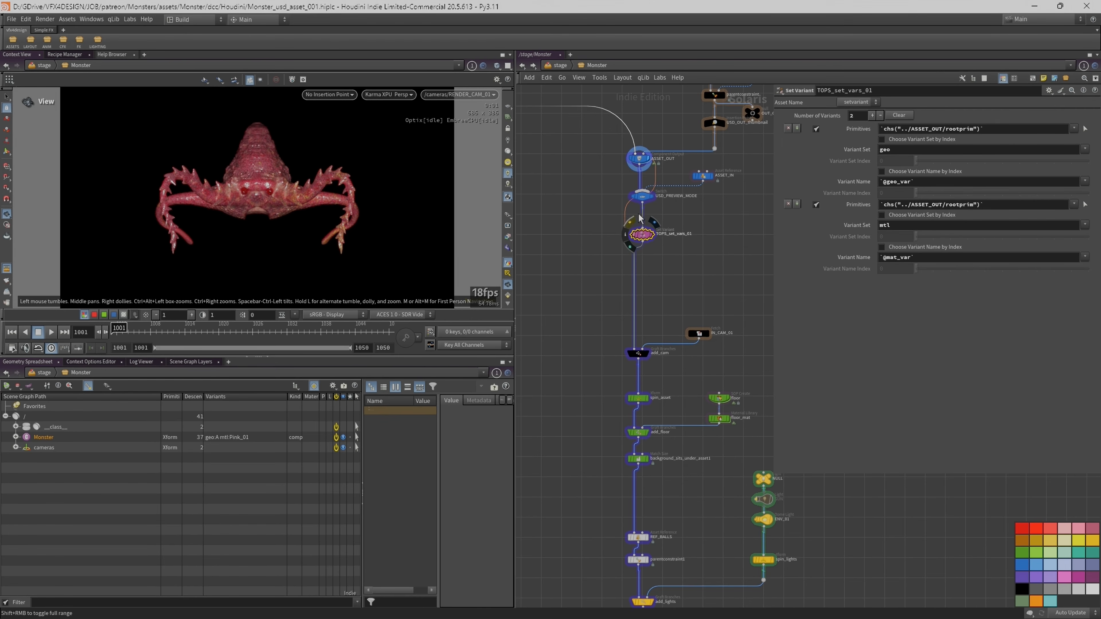
Look over the whole Monster network layout, from the geometry and material branch to the render chain.
scroll(713, 343, down, 3)
scroll(711, 340, up, 2)
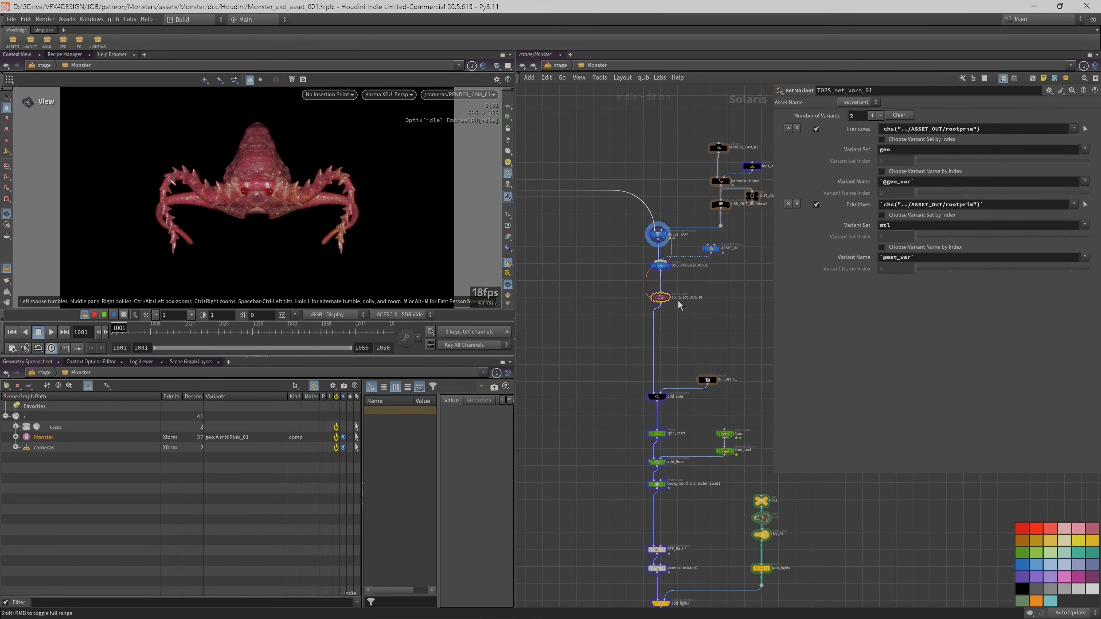
middle_drag(573, 134, 670, 245)
scroll(670, 245, down, 3)
scroll(670, 245, up, 2)
scroll(563, 221, down, 4)
middle_drag(564, 221, 644, 249)
scroll(611, 263, down, 2)
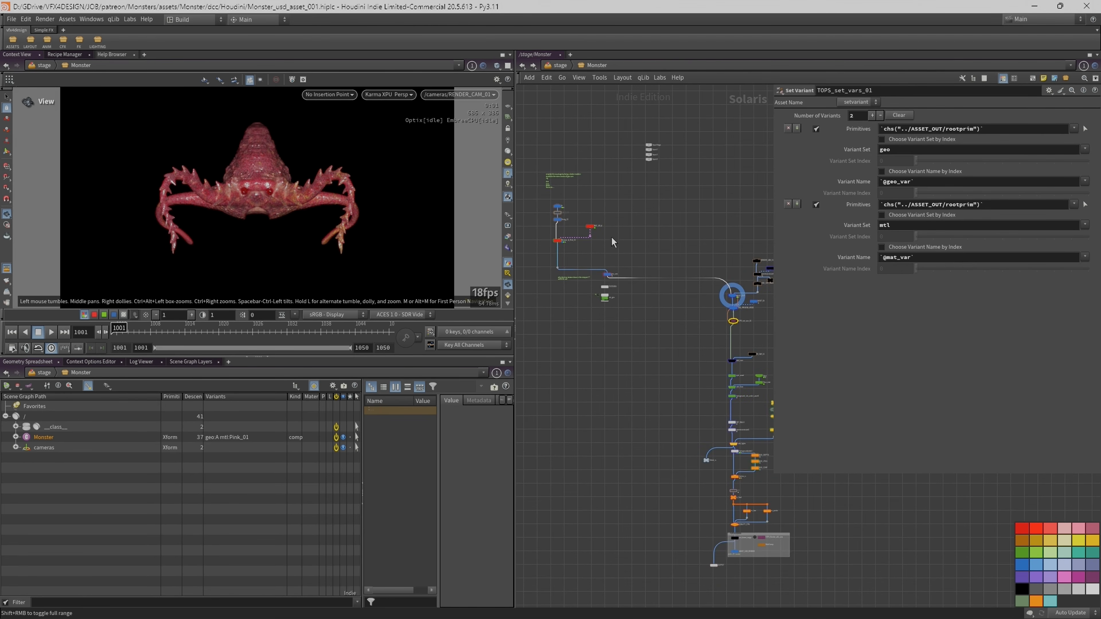
middle_drag(682, 246, 610, 242)
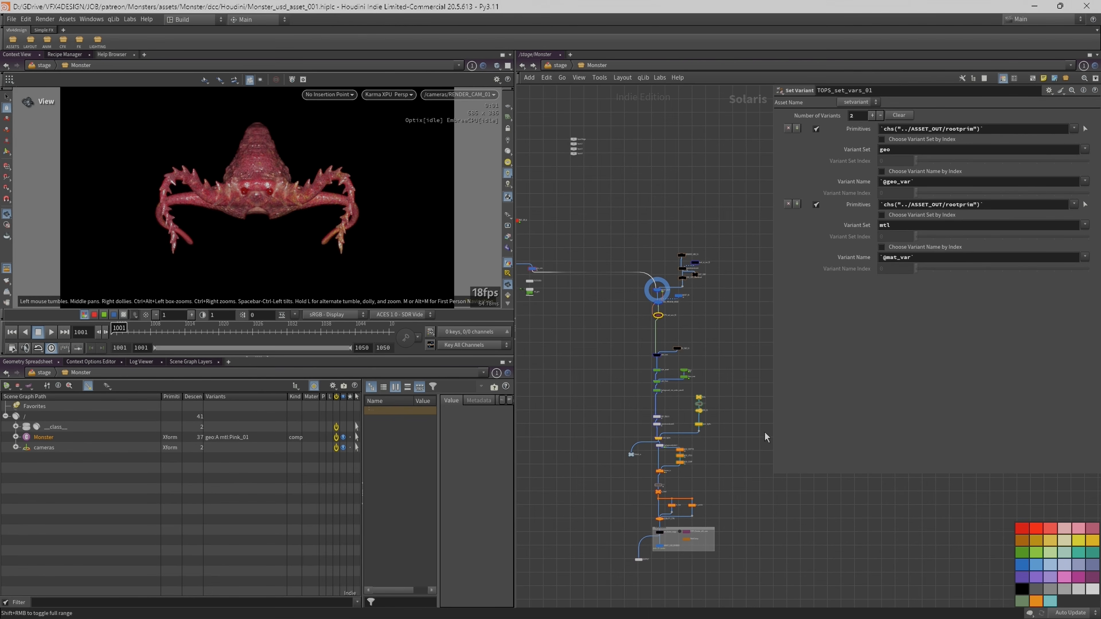
Open the TOPS network for rendering all variants, inside the TOPS group at the end of the render chain.
scroll(643, 293, up, 3)
middle_drag(759, 437, 729, 211)
scroll(683, 343, up, 3)
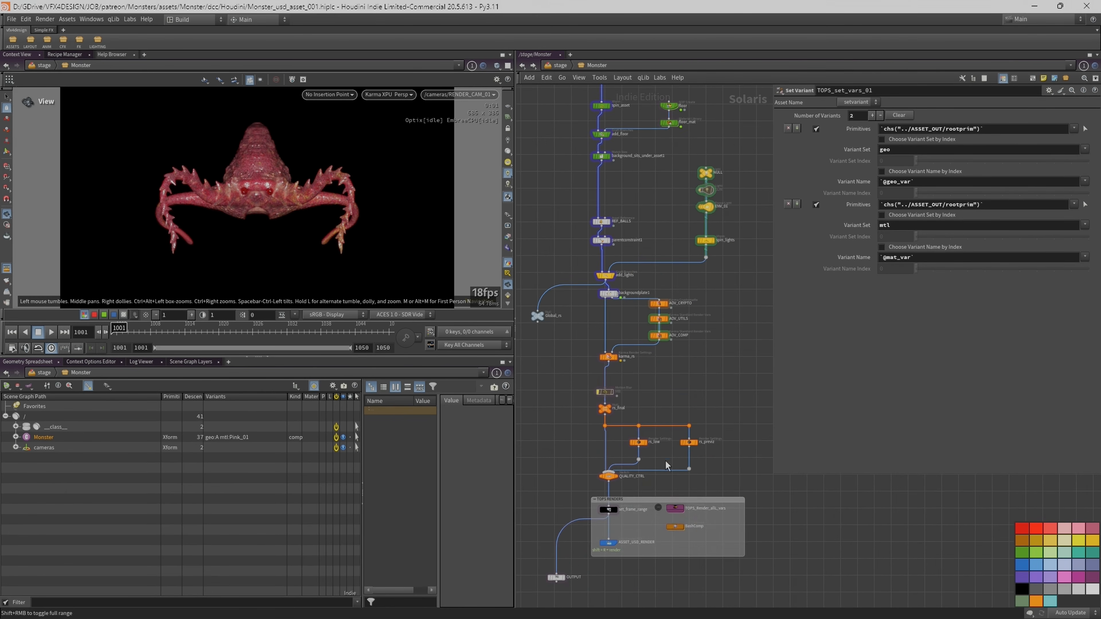
click(675, 508)
double_click(675, 508)
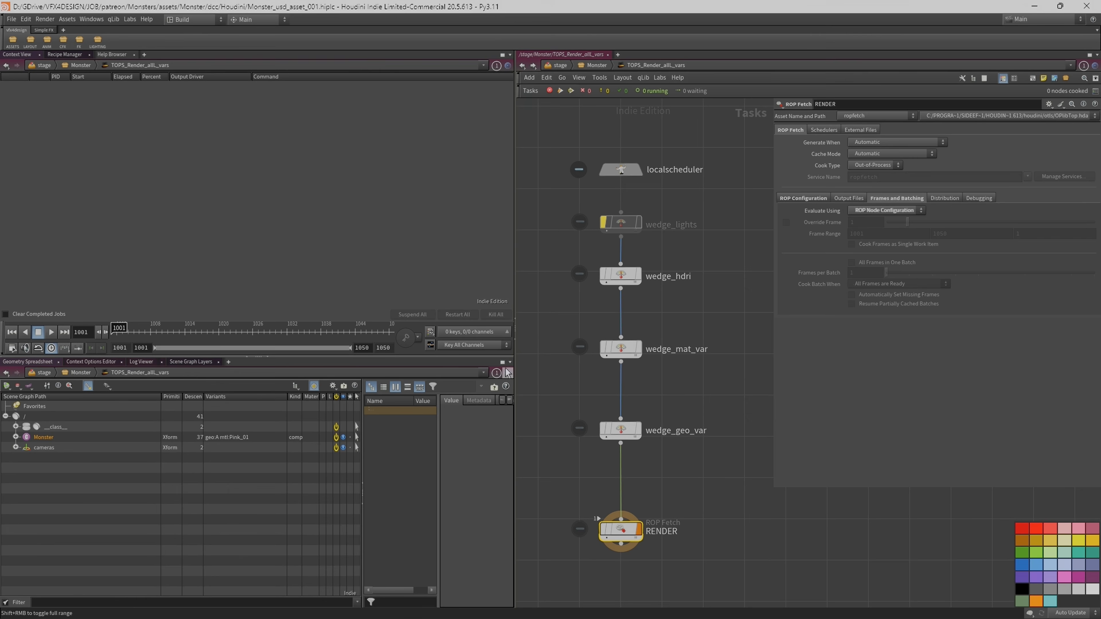
Inspect the wedge attribute names and values on wedge_hdri, wedge_mat_var and wedge_geo_var in turn.
drag(565, 262, 668, 294)
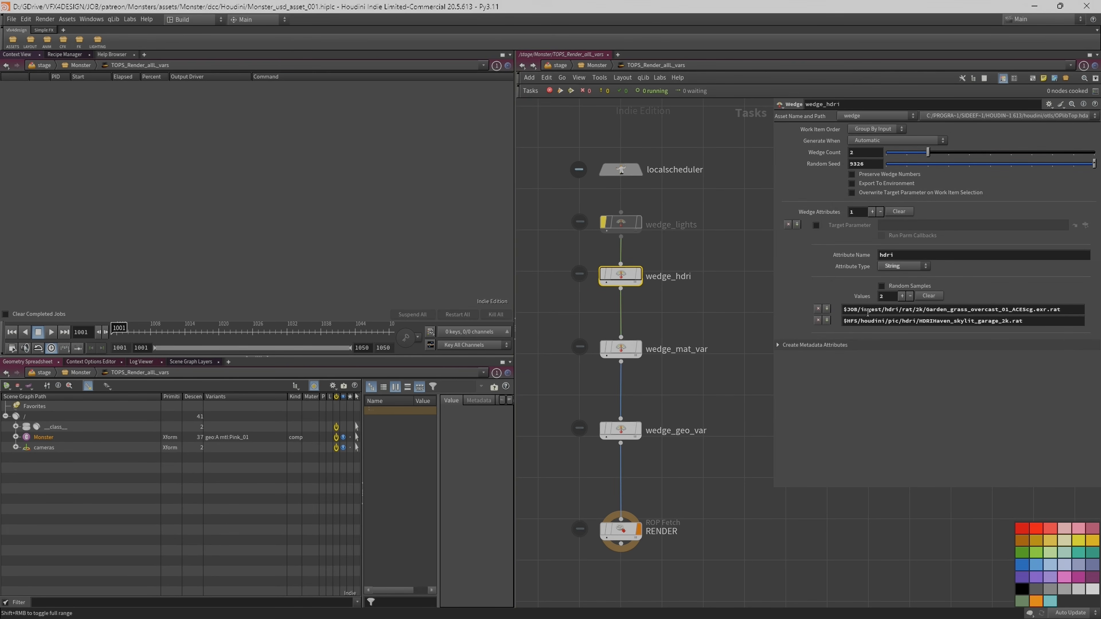
drag(585, 378, 652, 316)
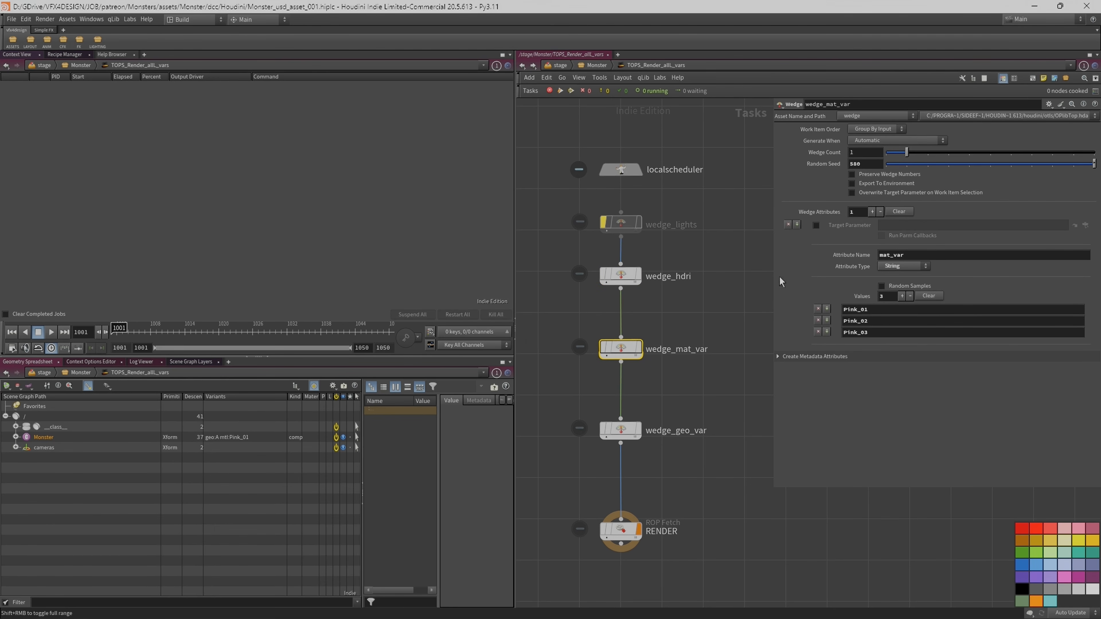
click(634, 429)
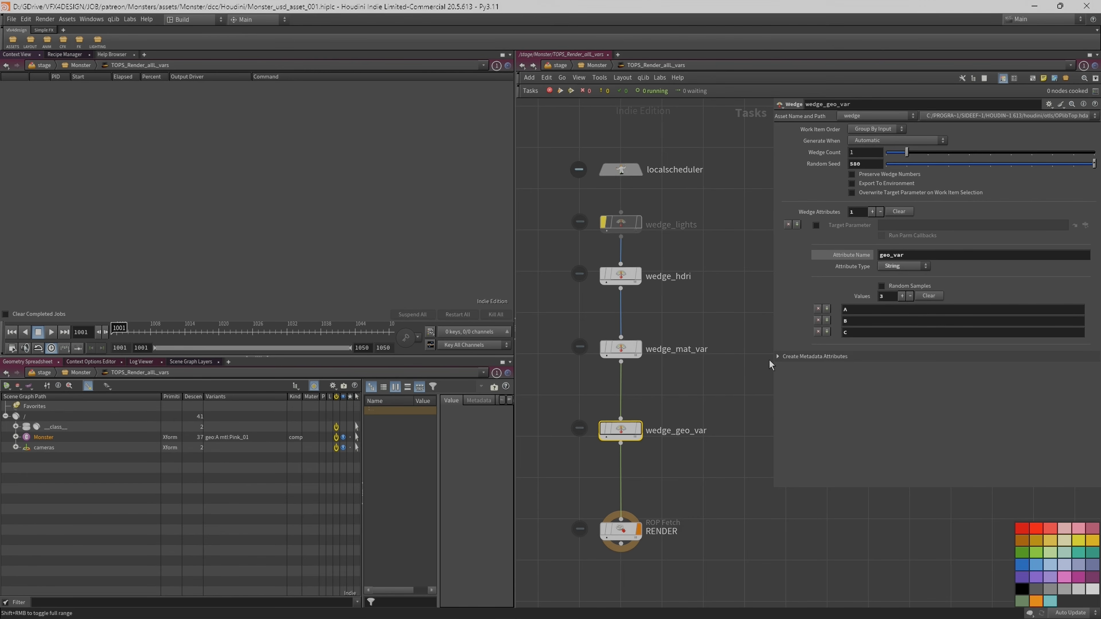
Narrow the parameter area and highlight the three active wedges with RENDER, then all task nodes including localscheduler and wedge_lights.
drag(774, 359, 850, 251)
drag(561, 258, 702, 560)
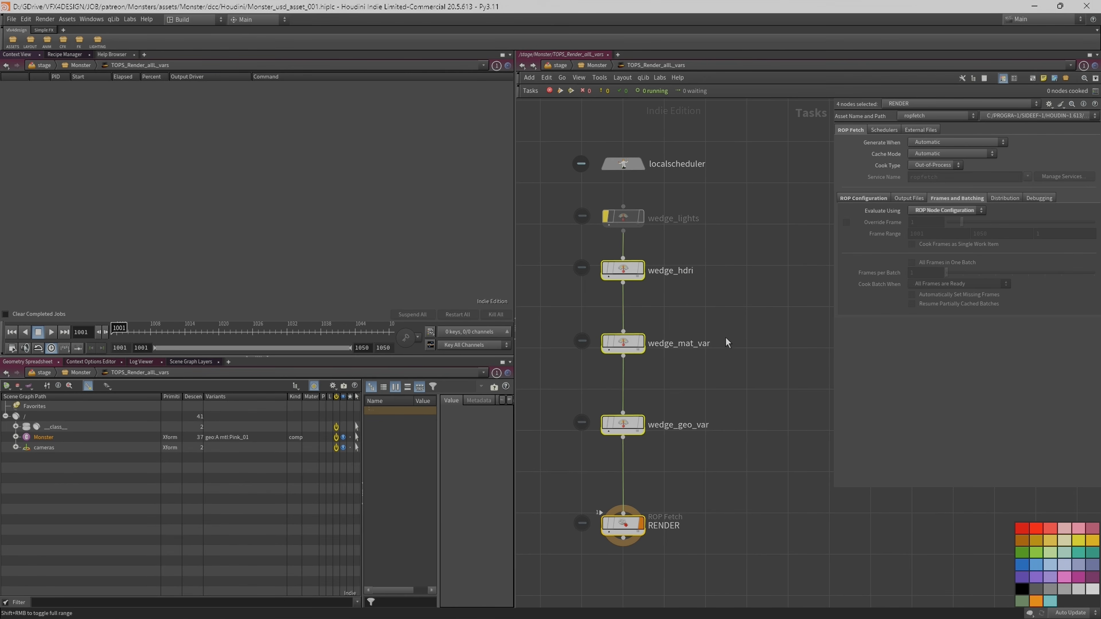
scroll(727, 338, down, 1)
middle_drag(731, 305, 746, 326)
scroll(745, 325, up, 1)
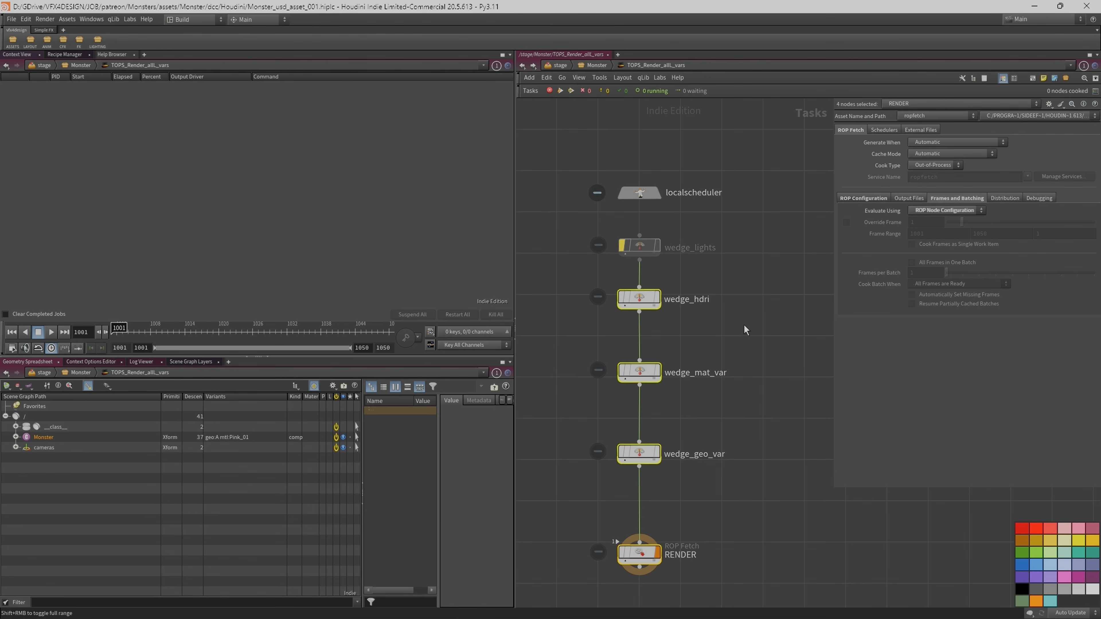
drag(590, 168, 705, 560)
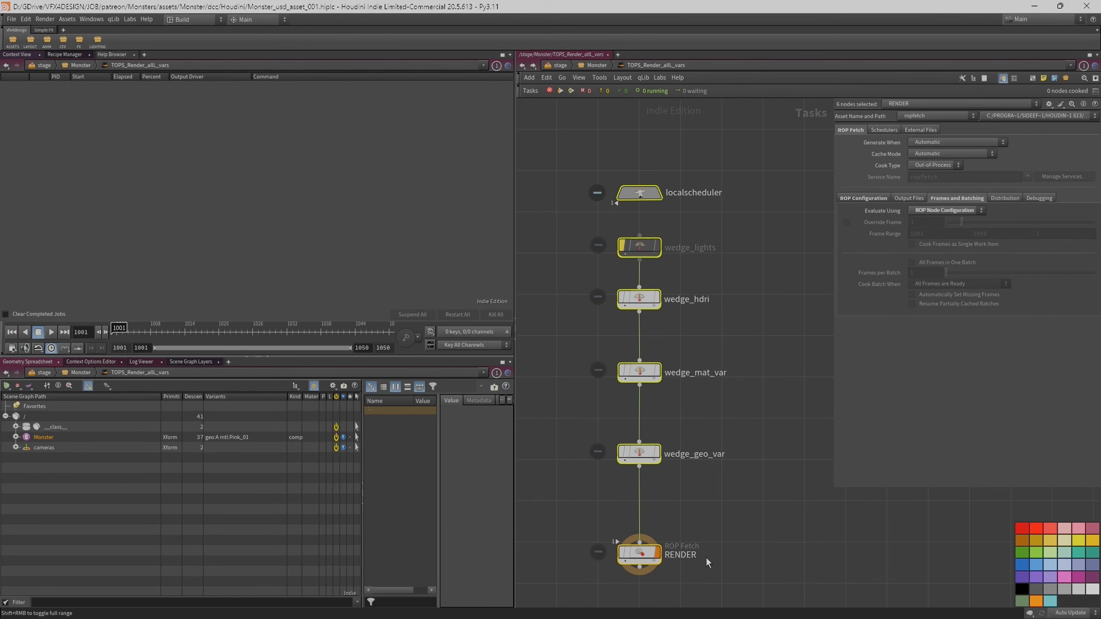
Clear the task node selection and return from the TOPS network to the Monster network.
click(753, 381)
scroll(753, 381, up, 1)
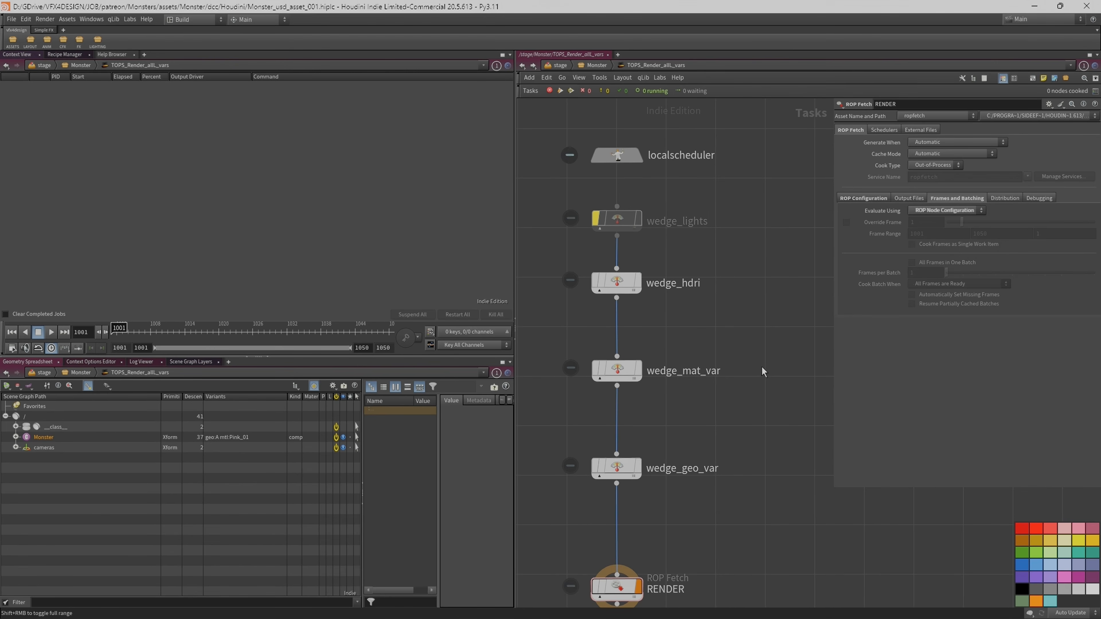
key(u)
middle_drag(792, 254, 795, 262)
scroll(786, 256, up, 2)
scroll(695, 199, up, 1)
middle_drag(653, 161, 761, 310)
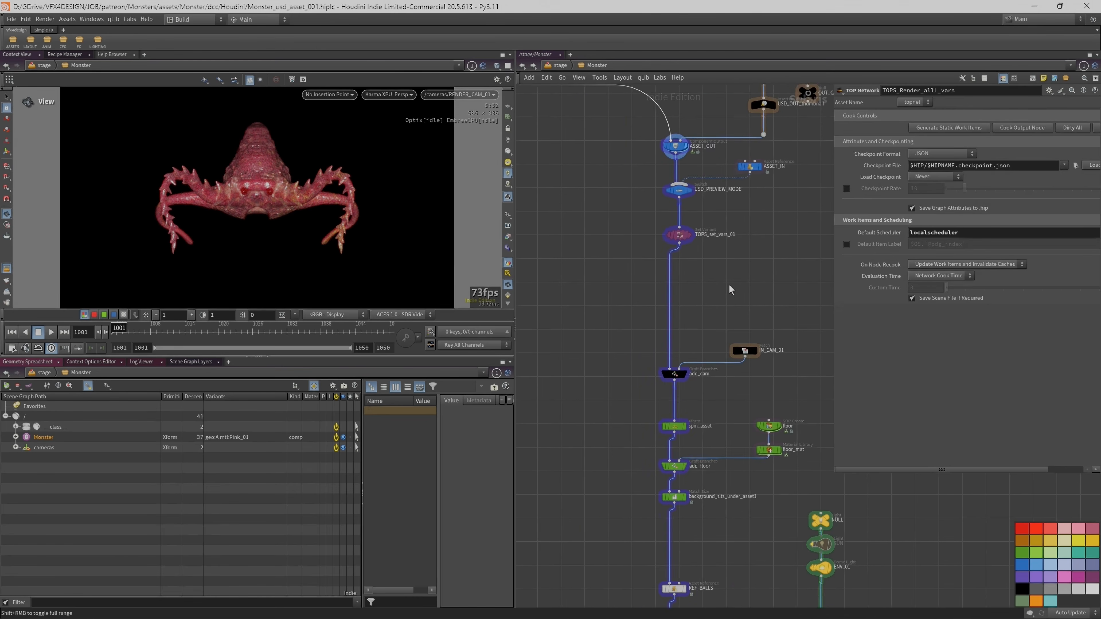
Inspect the parameters of the ASSET_OUT component output and the inputs of the USD_PREVIEW_MODE switch.
scroll(707, 245, up, 3)
middle_drag(707, 245, 668, 290)
click(615, 123)
scroll(646, 142, down, 1)
drag(720, 284, 728, 368)
scroll(728, 368, down, 2)
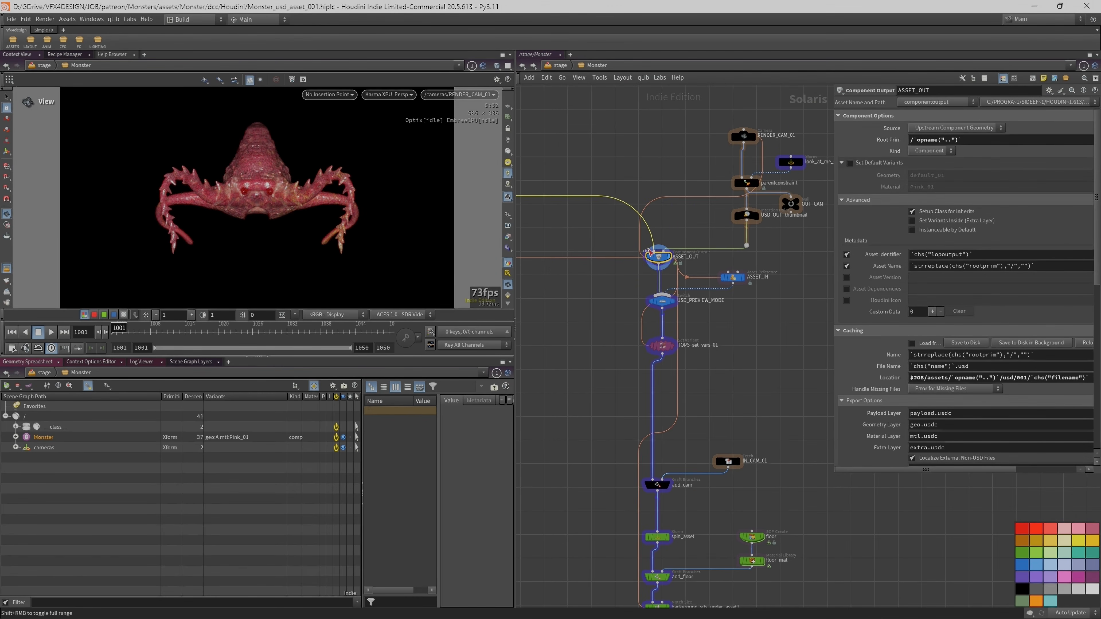
click(661, 304)
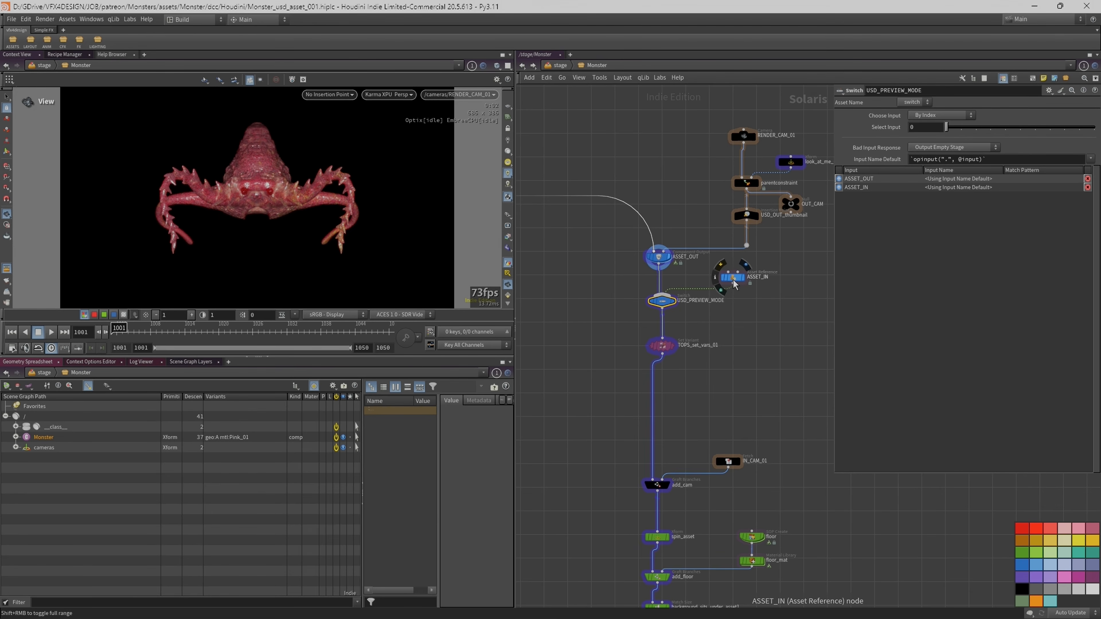
Select add_cam, where IN_CAM_01 is grafted in, and display its result in the viewport.
middle_drag(758, 371, 754, 240)
click(708, 341)
scroll(754, 239, up, 2)
click(616, 383)
click(634, 367)
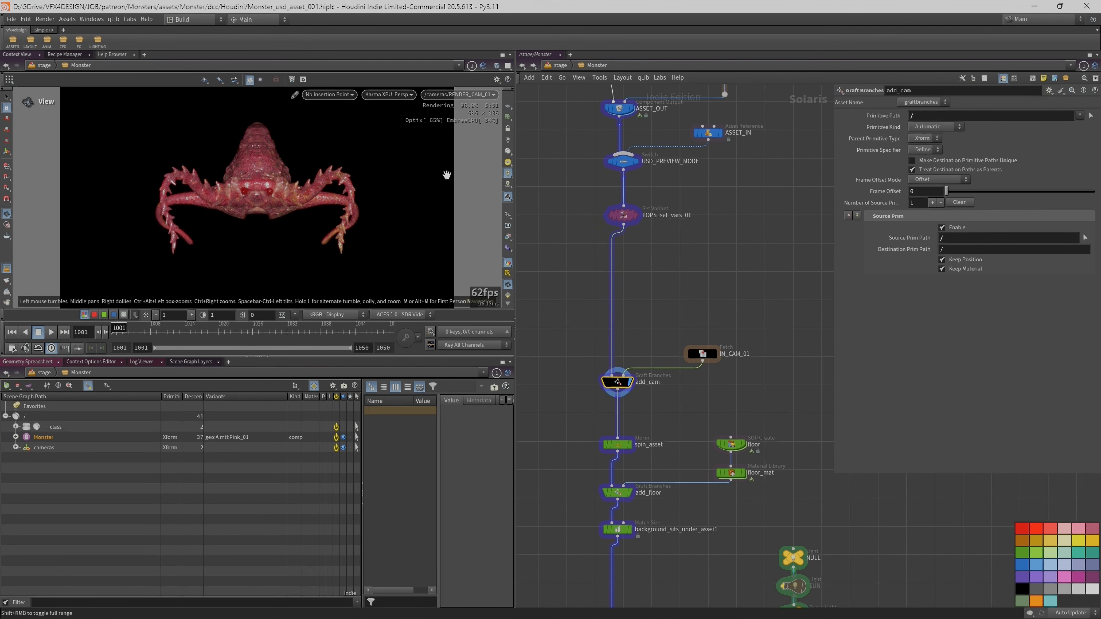
Widen the parameters of the spin_asset Xform and reveal the expression behind its Y rotation.
middle_drag(550, 388, 559, 197)
scroll(598, 265, up, 2)
click(626, 254)
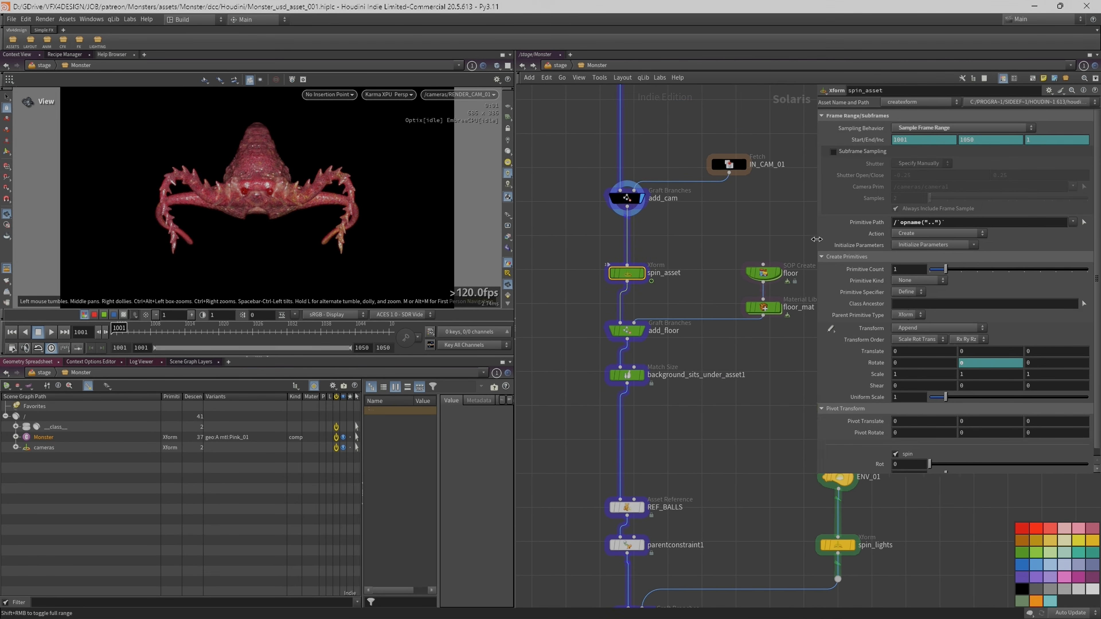
drag(829, 245, 770, 252)
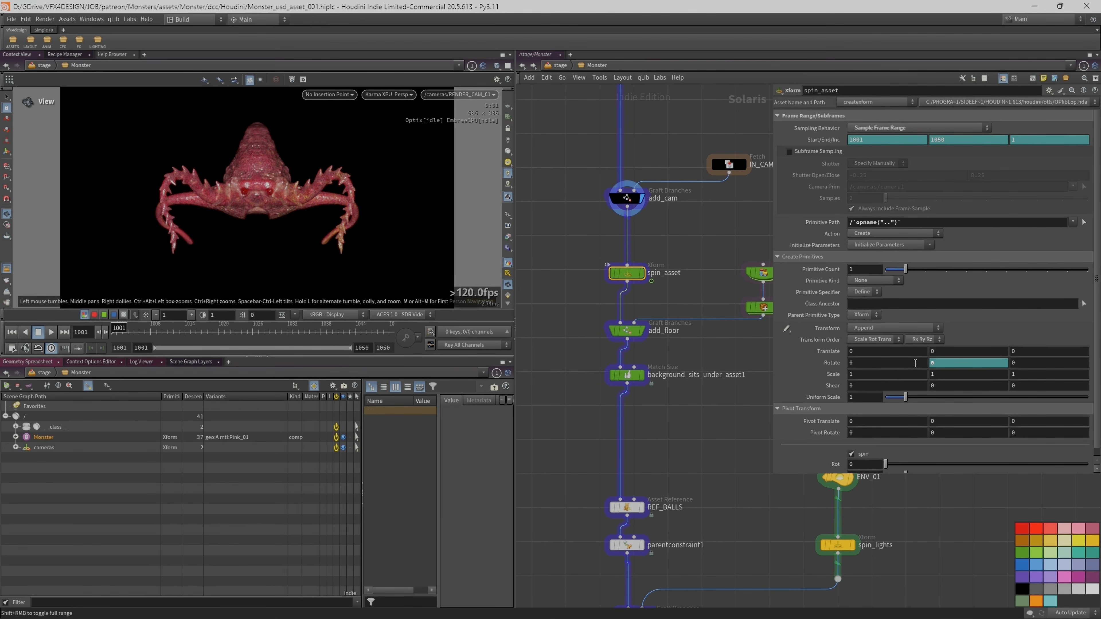
click(826, 363)
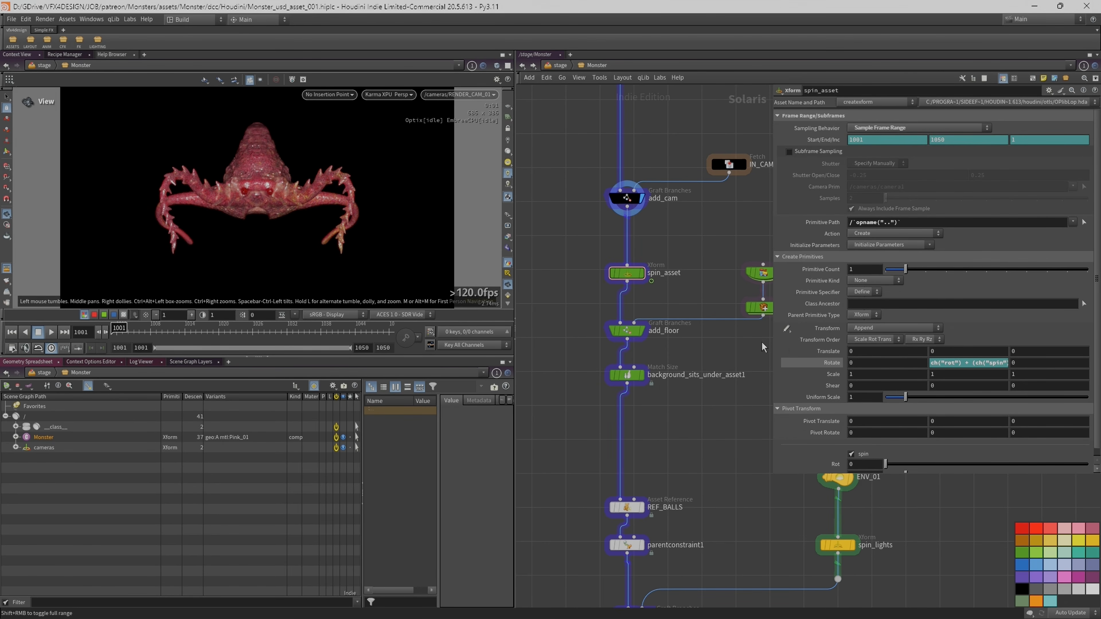
Read the full Y rotation expression of spin_asset in an enlarged expression editor, then close it and narrow the parameter area.
drag(774, 342, 576, 347)
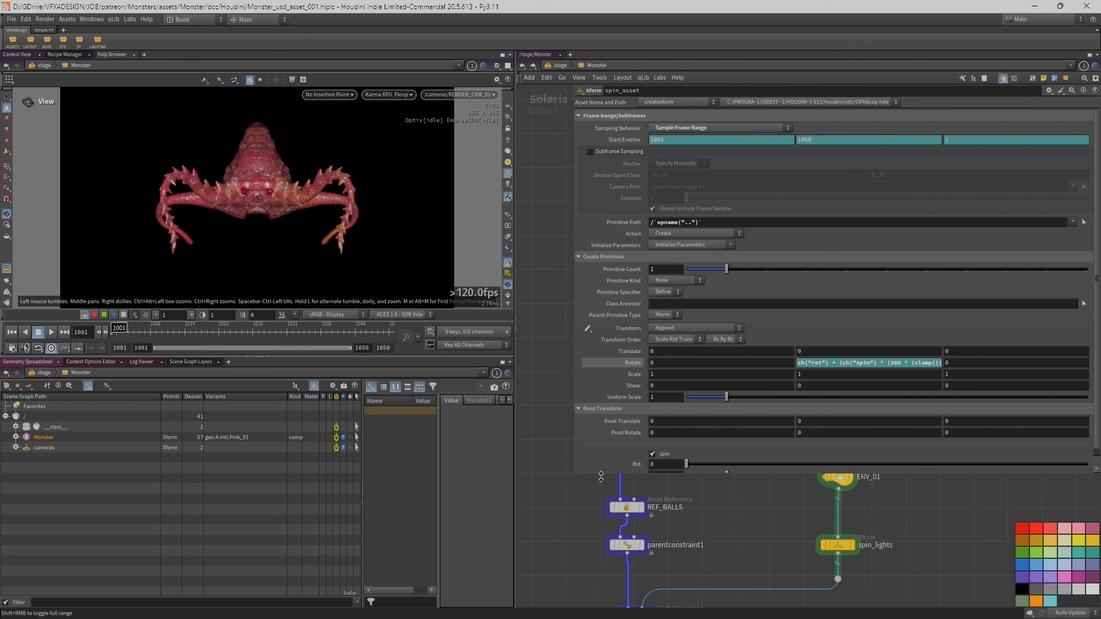
drag(601, 477, 609, 545)
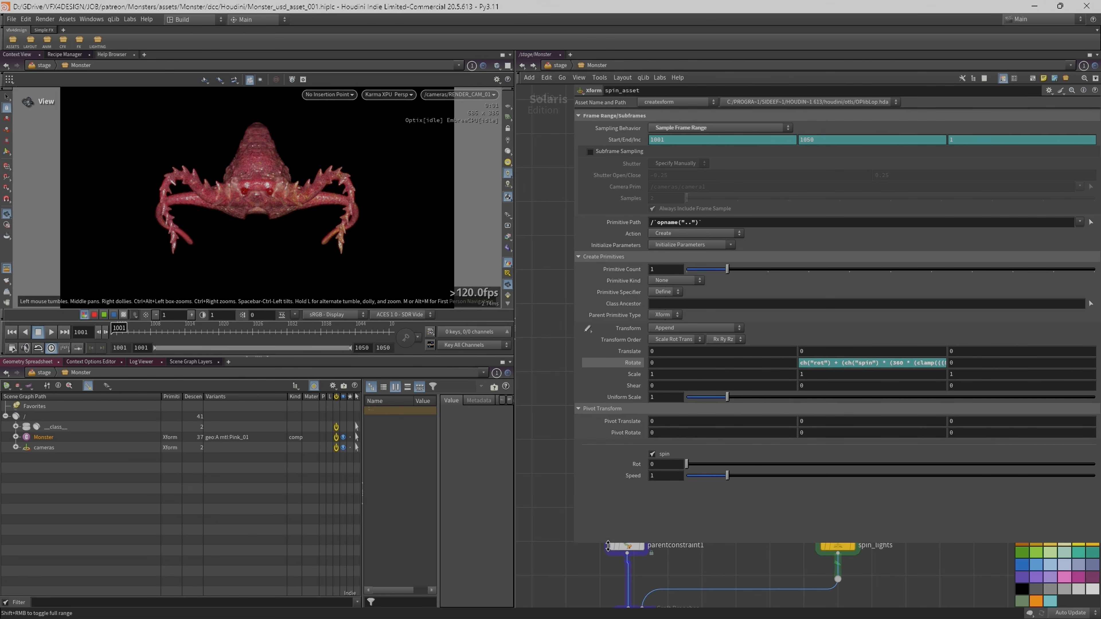
right_click(810, 362)
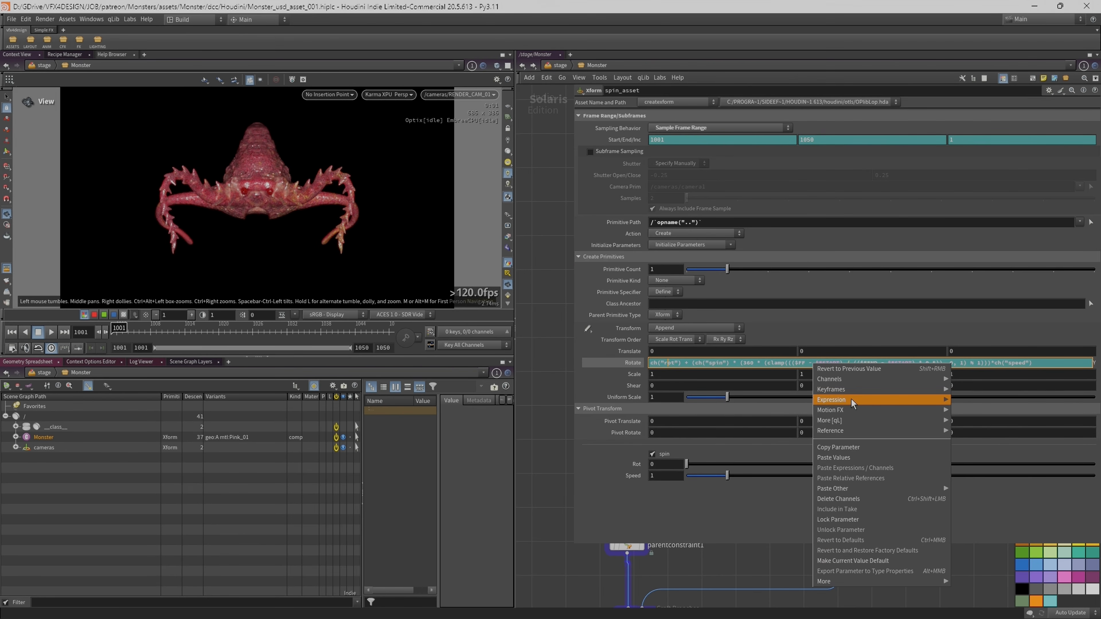
mouse_move(901, 399)
click(974, 411)
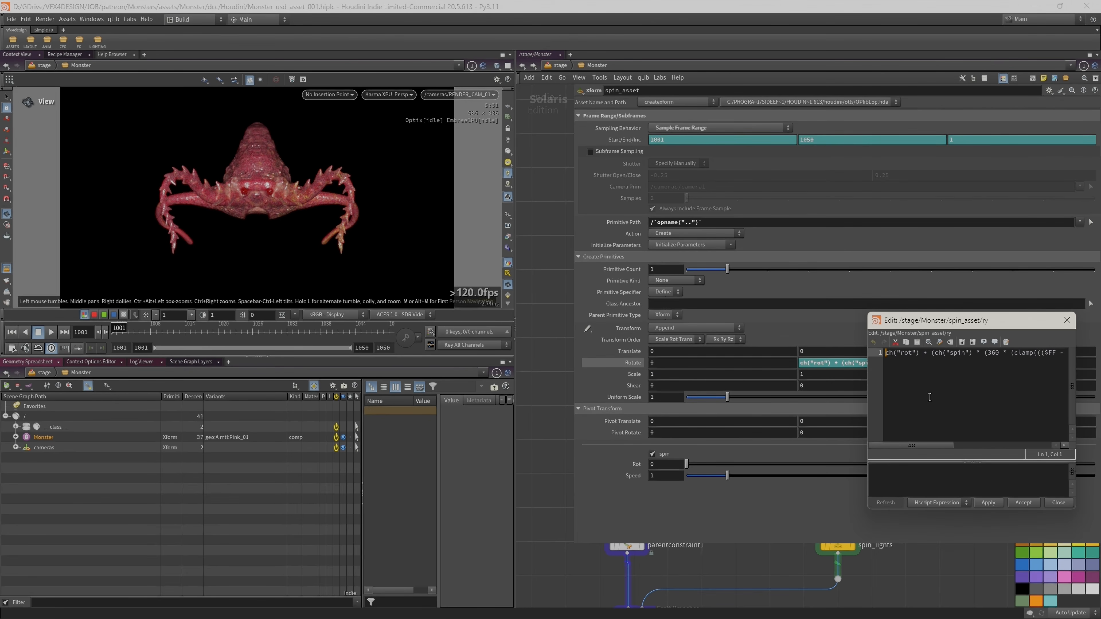
drag(867, 379, 216, 379)
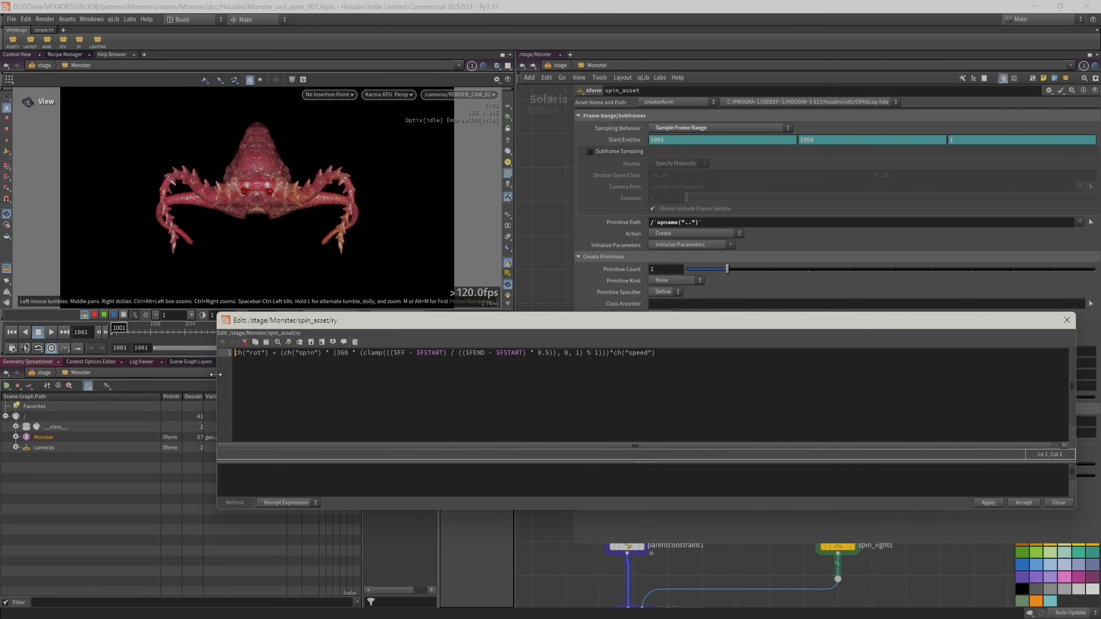
drag(398, 318, 401, 123)
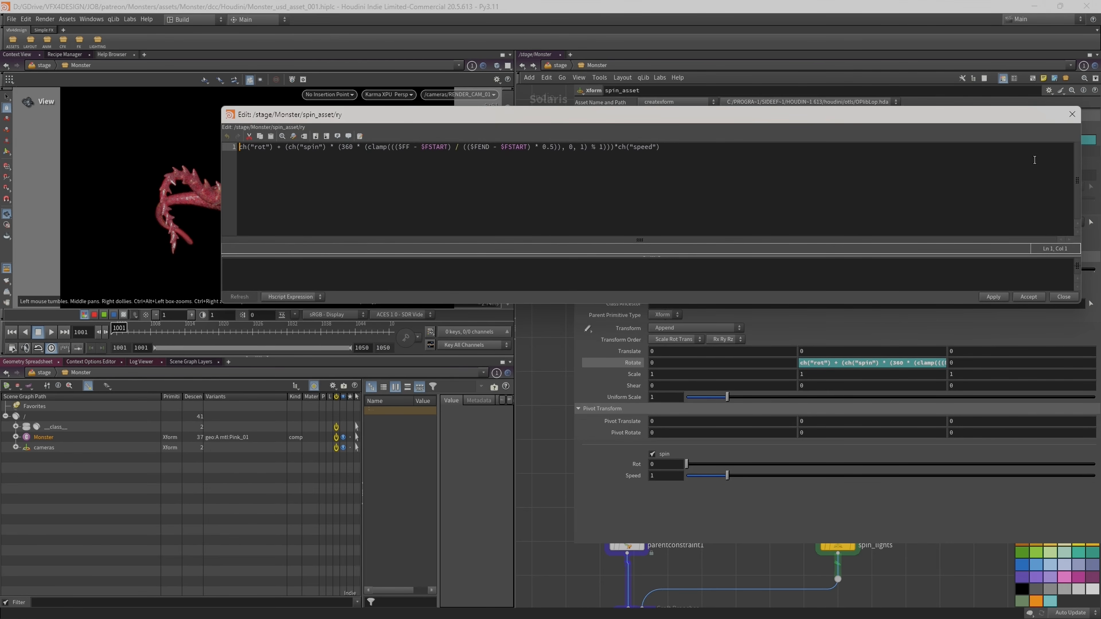
click(1072, 115)
drag(572, 264, 853, 263)
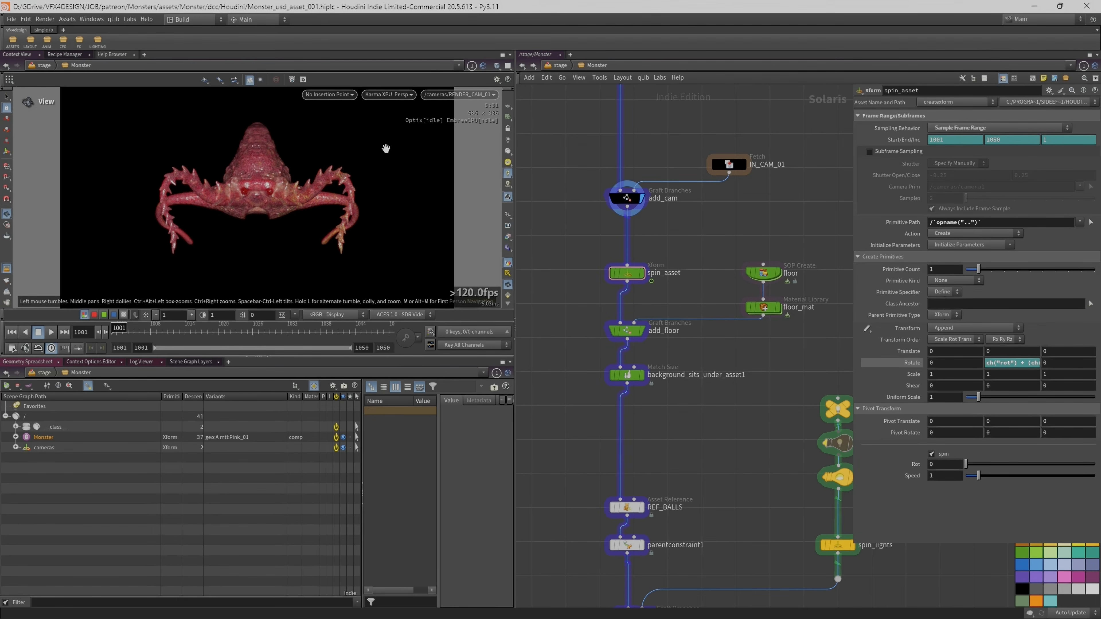
Switch the viewport from Karma to the standard renderer, play the spin_asset turntable, and return to frame 1001.
key(alt+1)
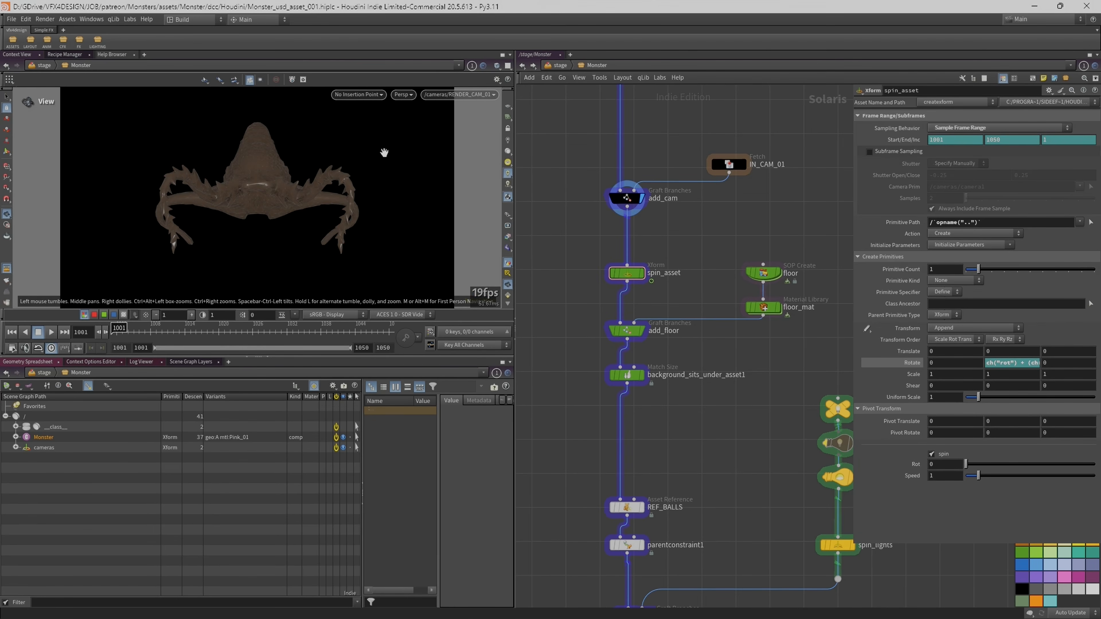
click(641, 273)
mouse_move(130, 332)
mouse_down()
mouse_move(387, 340)
mouse_move(114, 339)
mouse_up()
click(51, 332)
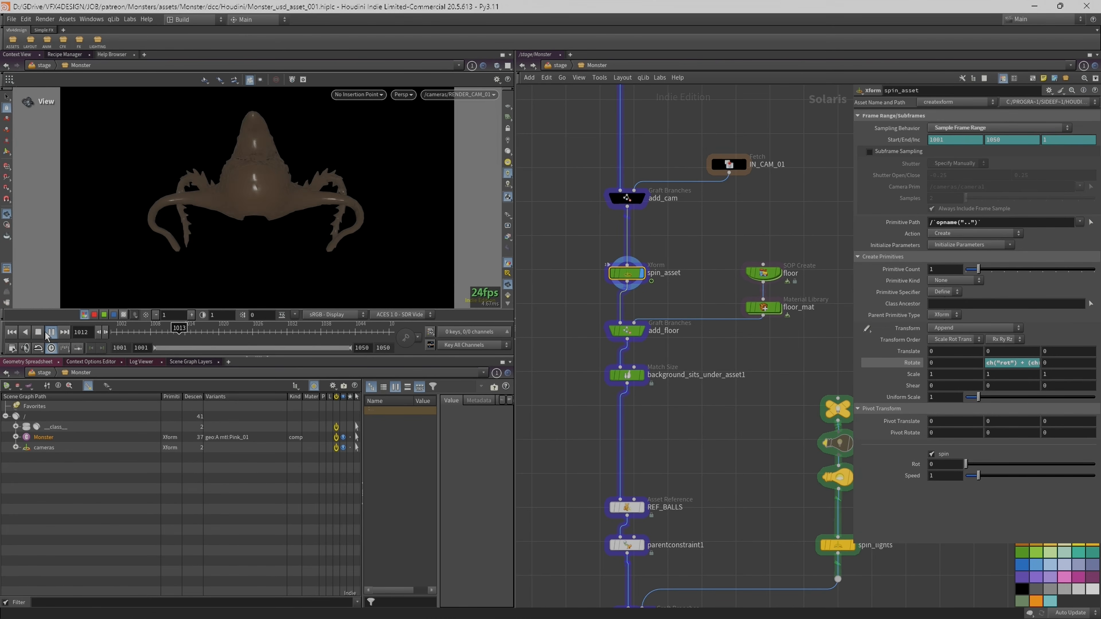
click(112, 339)
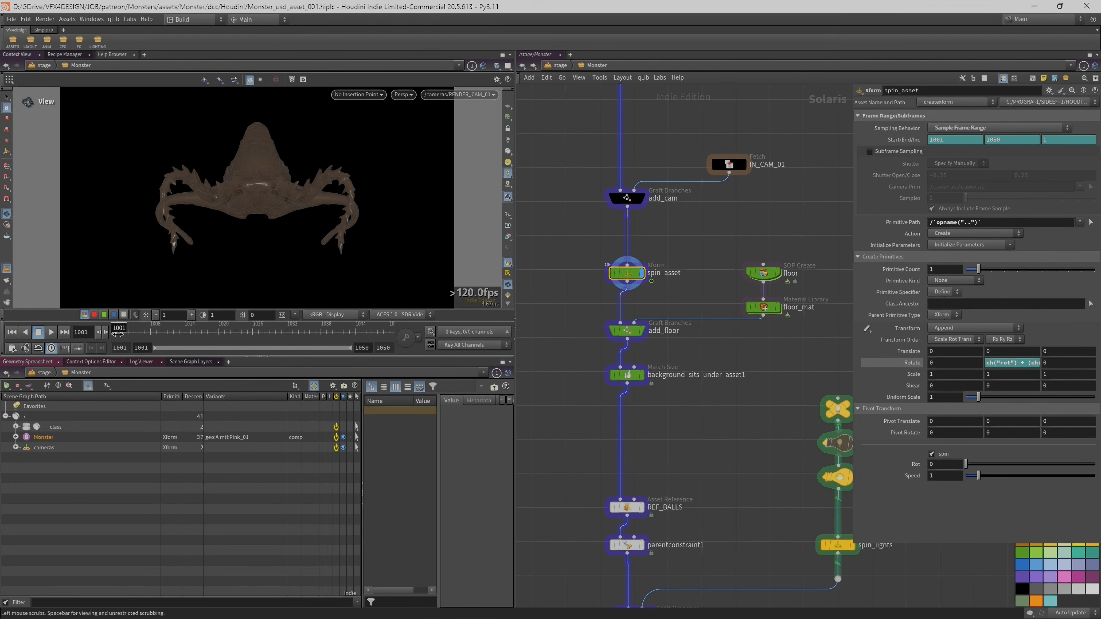
Display add_floor and then background_sits_under_asset1 to compare the floor's placement under the monster.
middle_drag(756, 405, 759, 370)
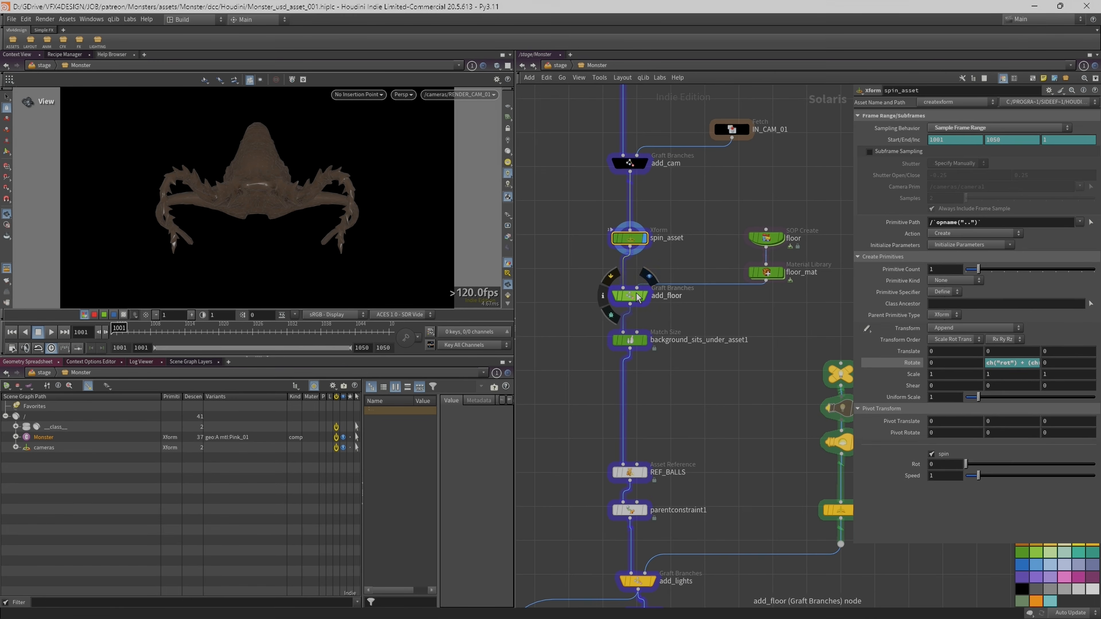
click(645, 299)
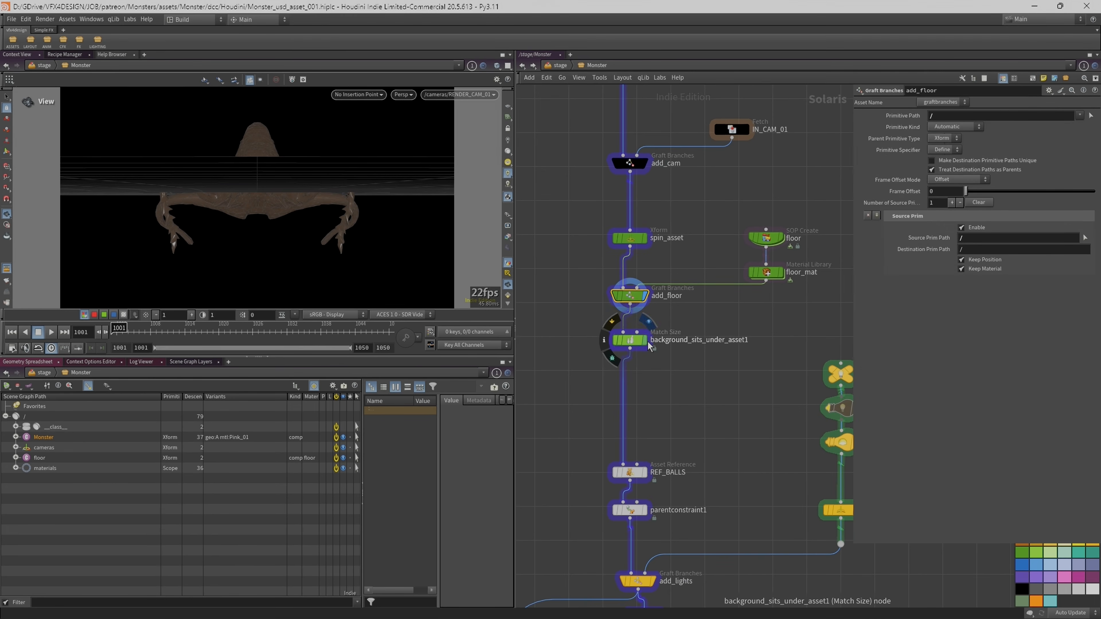
click(631, 341)
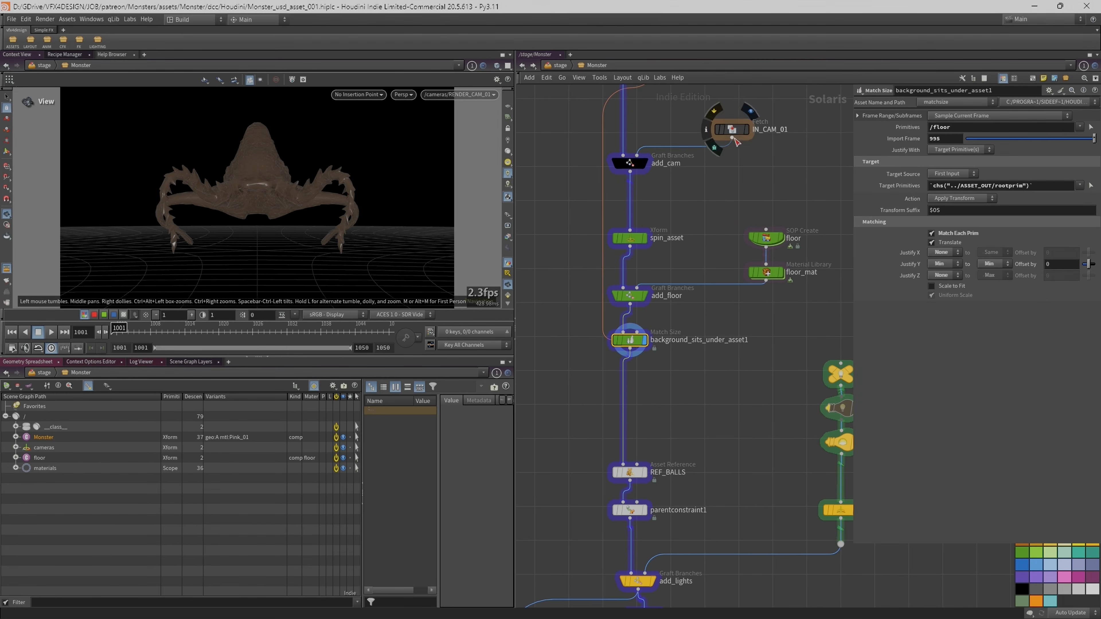
Set the Y translation of look_at_me_01, above the asset output, to -0.063.
scroll(715, 328, down, 6)
scroll(776, 226, up, 4)
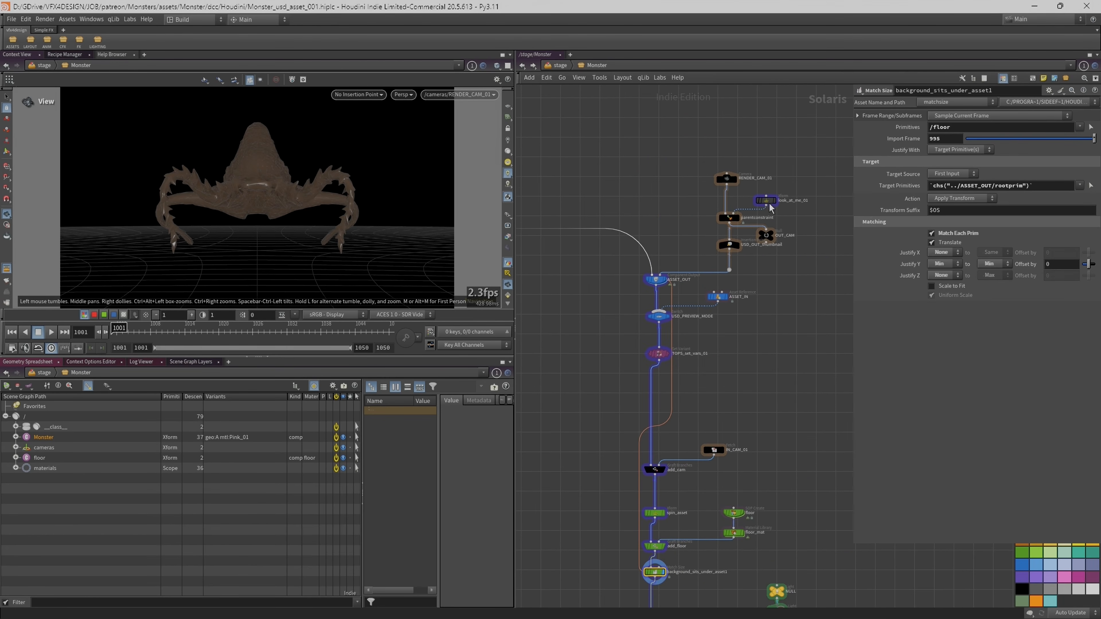
click(766, 200)
middle_drag(996, 196, 1028, 199)
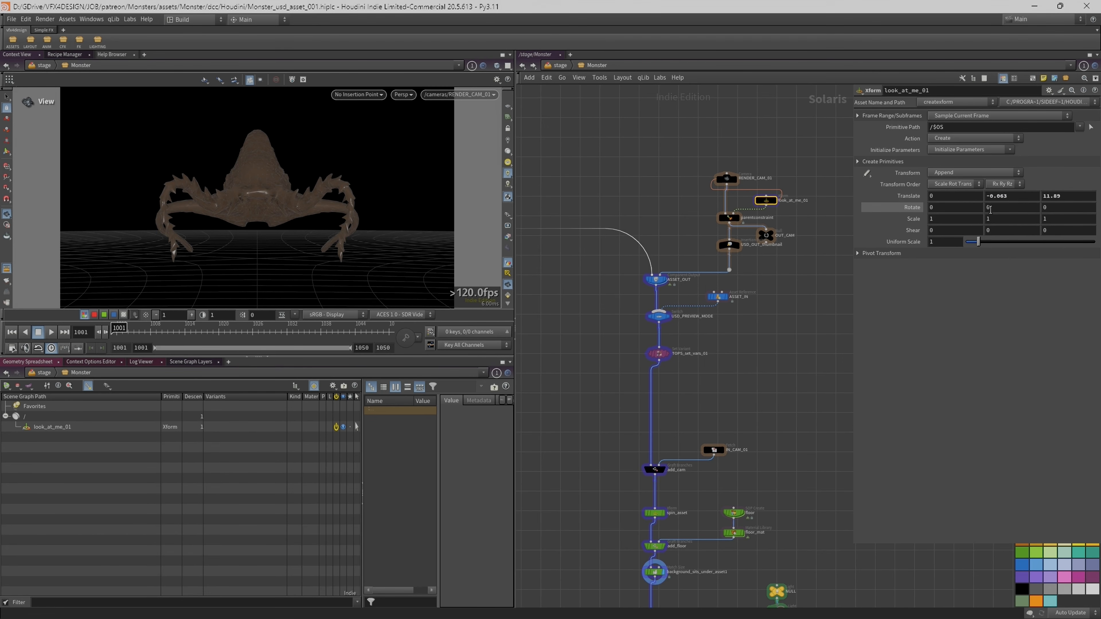
Display the REF_BALLS reference and then parentconstraint1 to view the reference balls in the camera view.
middle_drag(749, 405, 745, 237)
middle_drag(774, 358, 776, 280)
scroll(777, 280, up, 2)
scroll(681, 385, down, 1)
middle_drag(680, 385, 697, 264)
scroll(697, 265, up, 2)
click(628, 328)
click(628, 361)
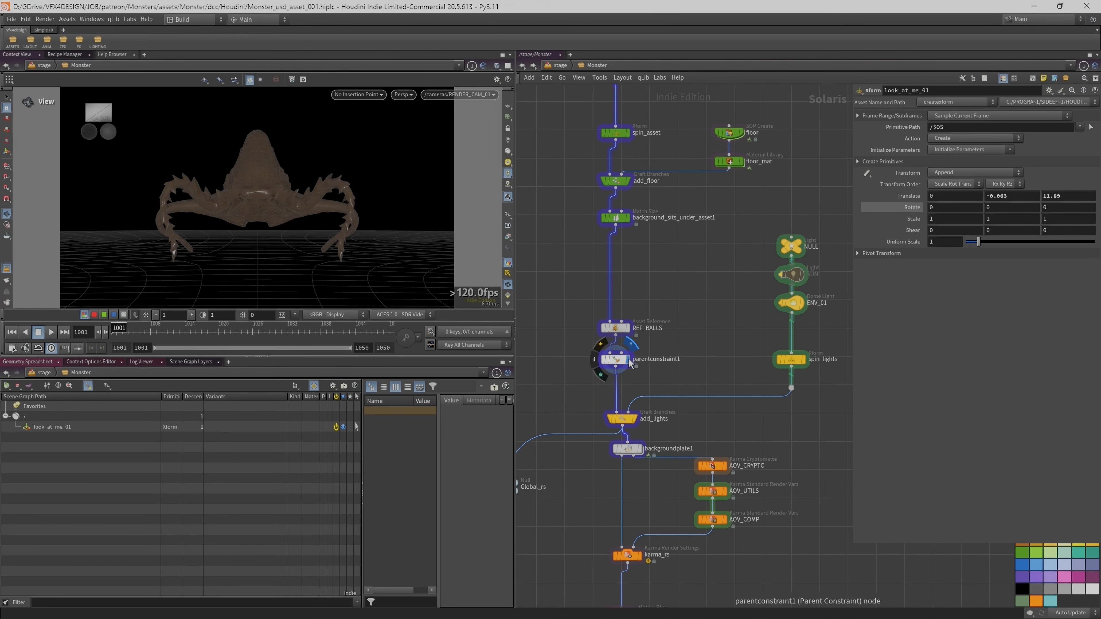
Set the Y translation of look_at_me_01 to -0.163 while the reference balls are displayed.
scroll(698, 271, down, 2)
middle_drag(699, 295, 692, 385)
middle_drag(734, 164, 727, 325)
middle_drag(993, 195, 991, 200)
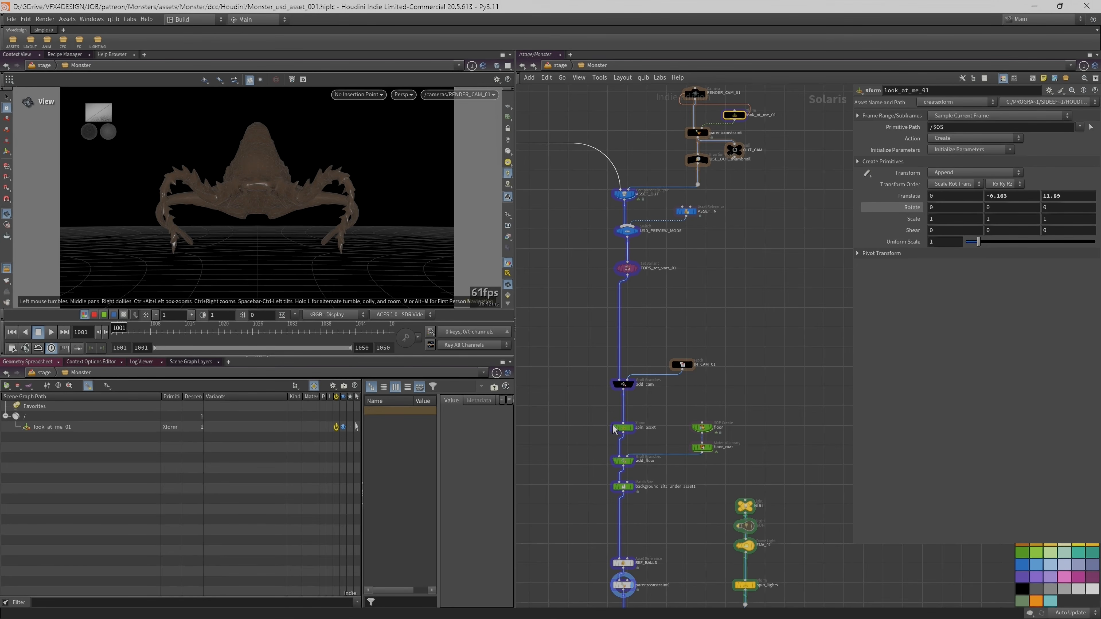
Inspect the light branch with its SUN light and the add_lights node that grafts it into the main chain.
middle_drag(588, 435, 607, 264)
middle_drag(589, 363, 580, 280)
scroll(583, 295, up, 2)
scroll(607, 261, down, 2)
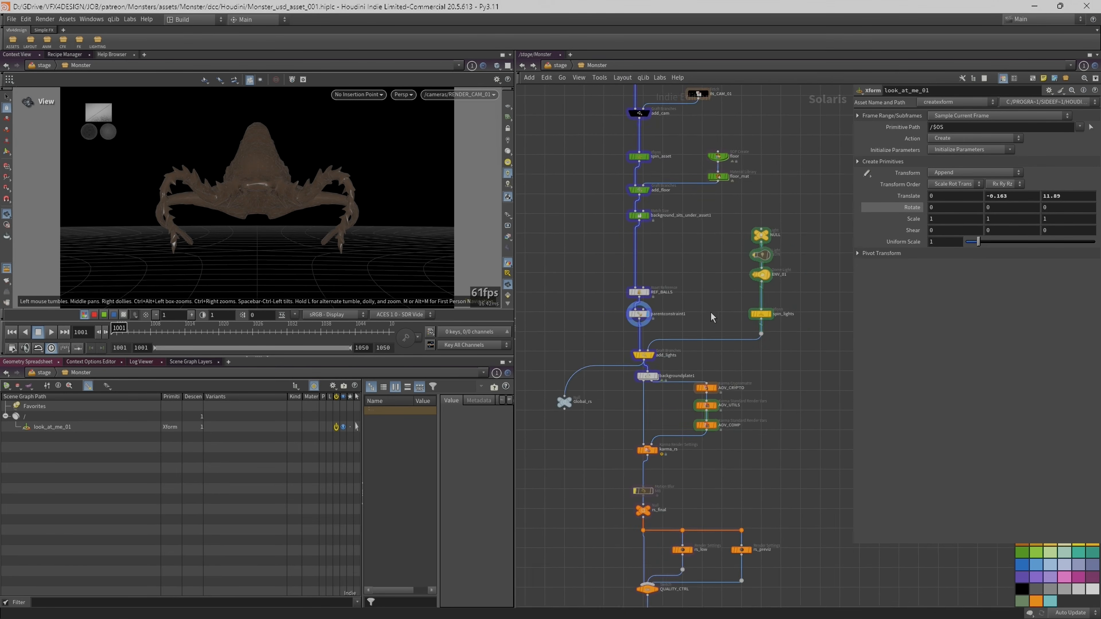
scroll(745, 227, up, 1)
drag(766, 193, 789, 368)
click(728, 366)
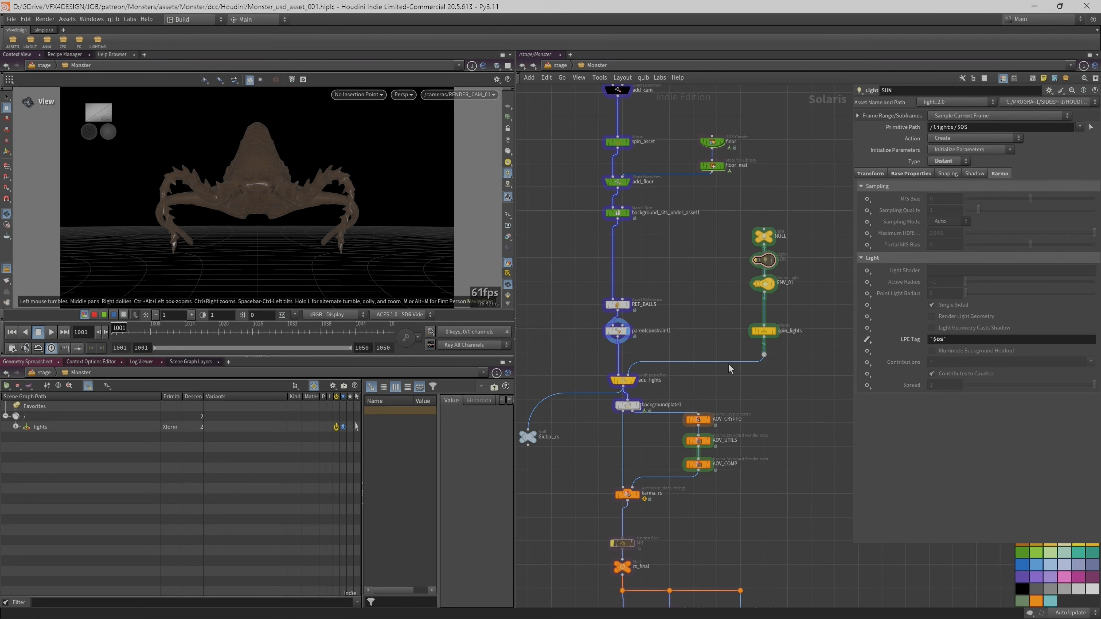
drag(620, 382, 619, 378)
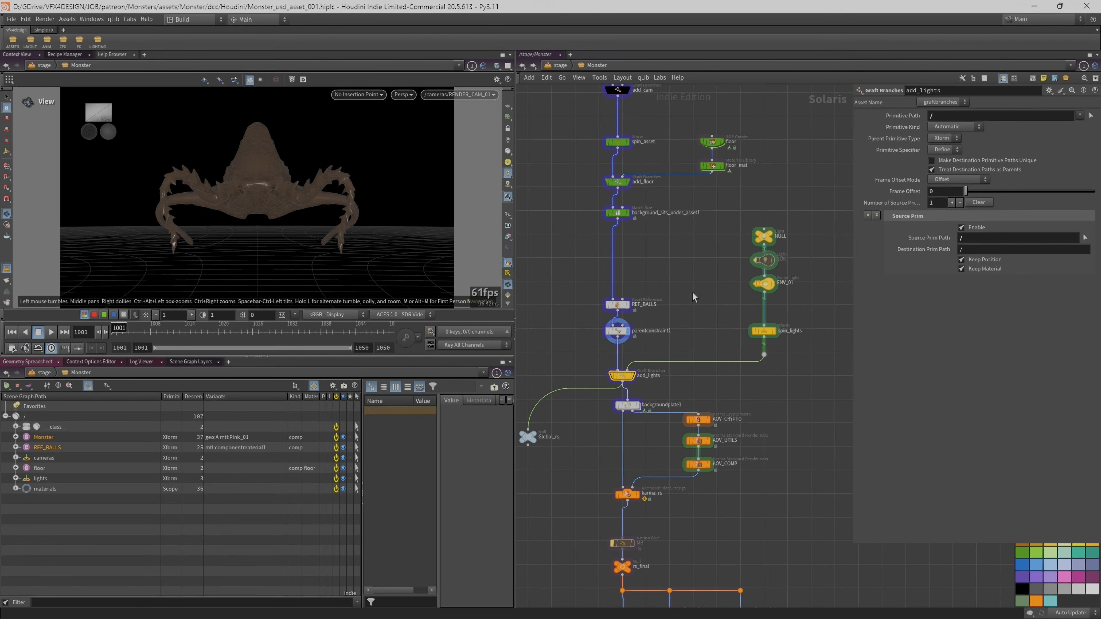
Select the NULL point light and move its node higher above the SUN light in the branch.
middle_drag(729, 260, 692, 250)
click(724, 230)
middle_drag(776, 225, 720, 231)
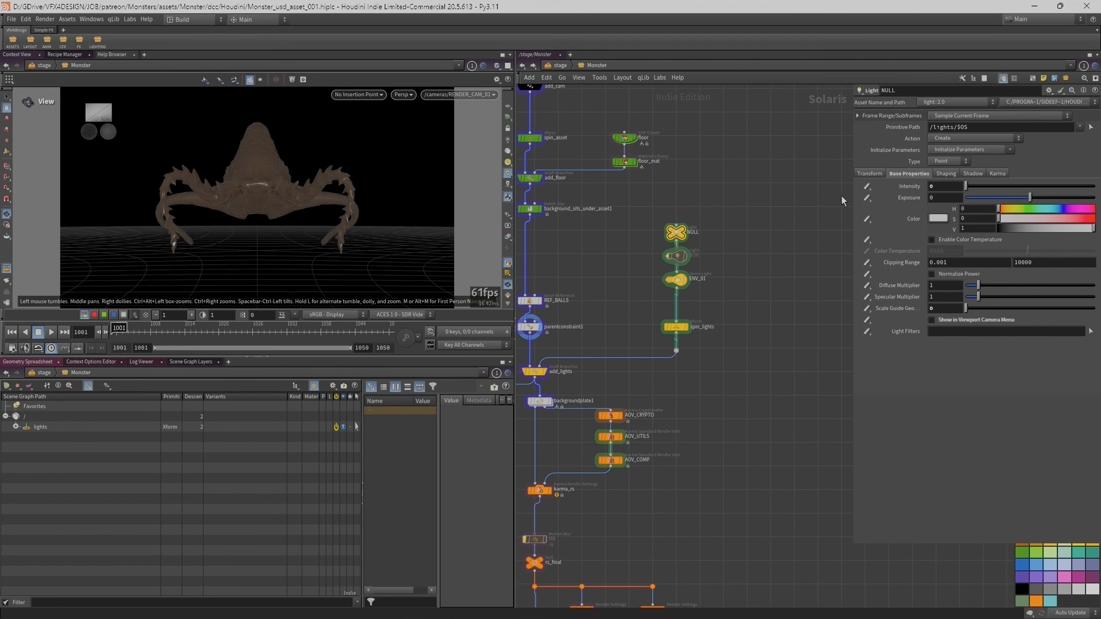
drag(676, 233, 676, 209)
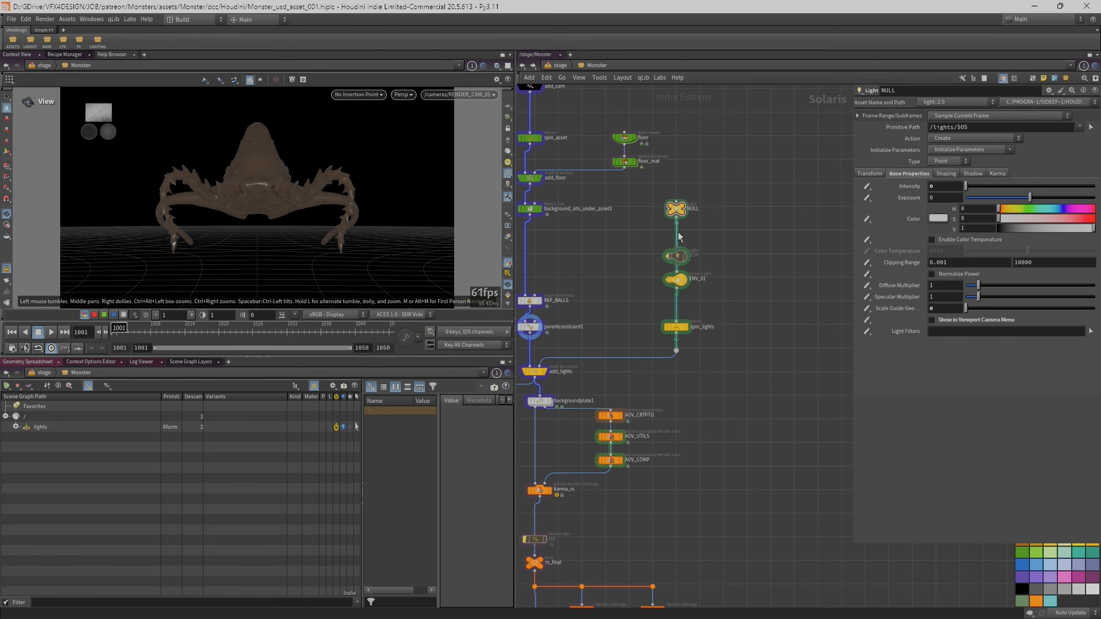
Display the ENV_01 dome light and expand the lights group in the scene graph.
click(677, 256)
click(681, 281)
click(681, 281)
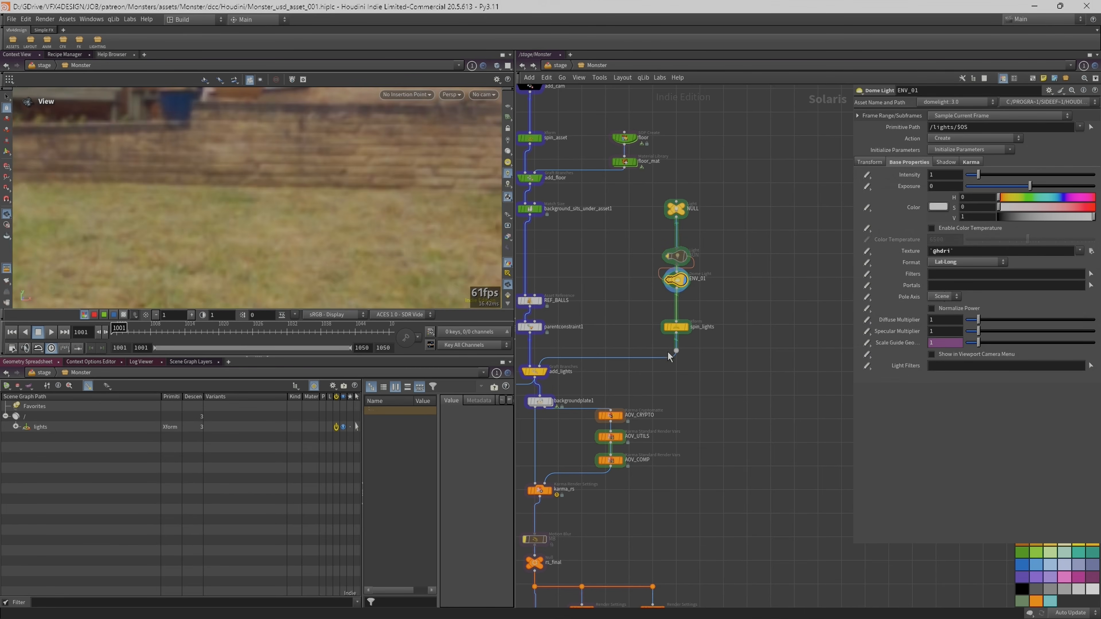
click(688, 282)
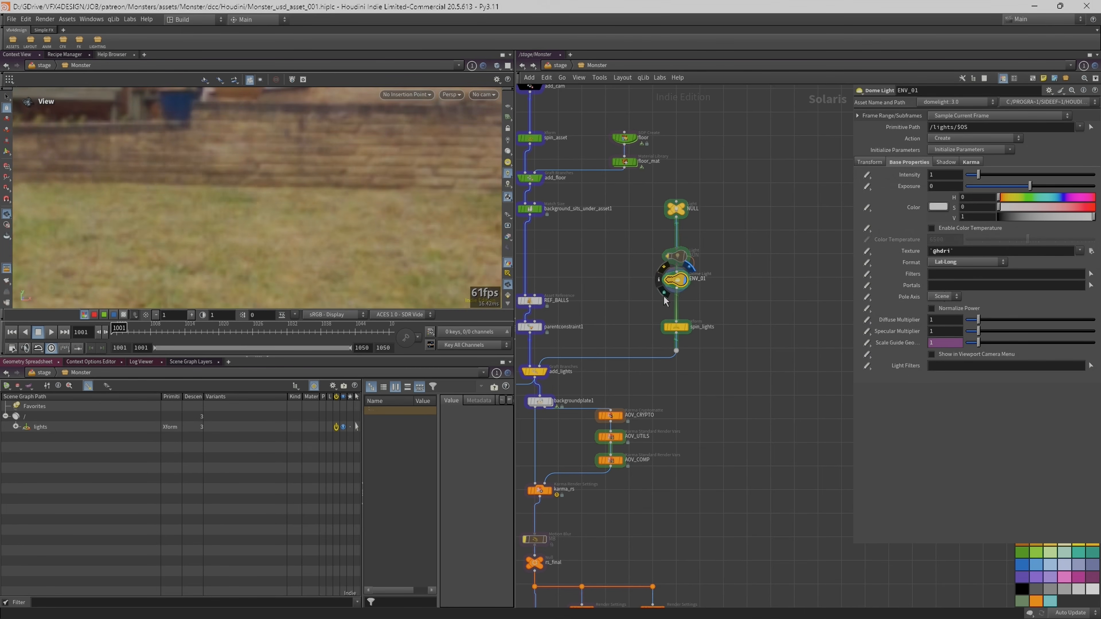
click(15, 427)
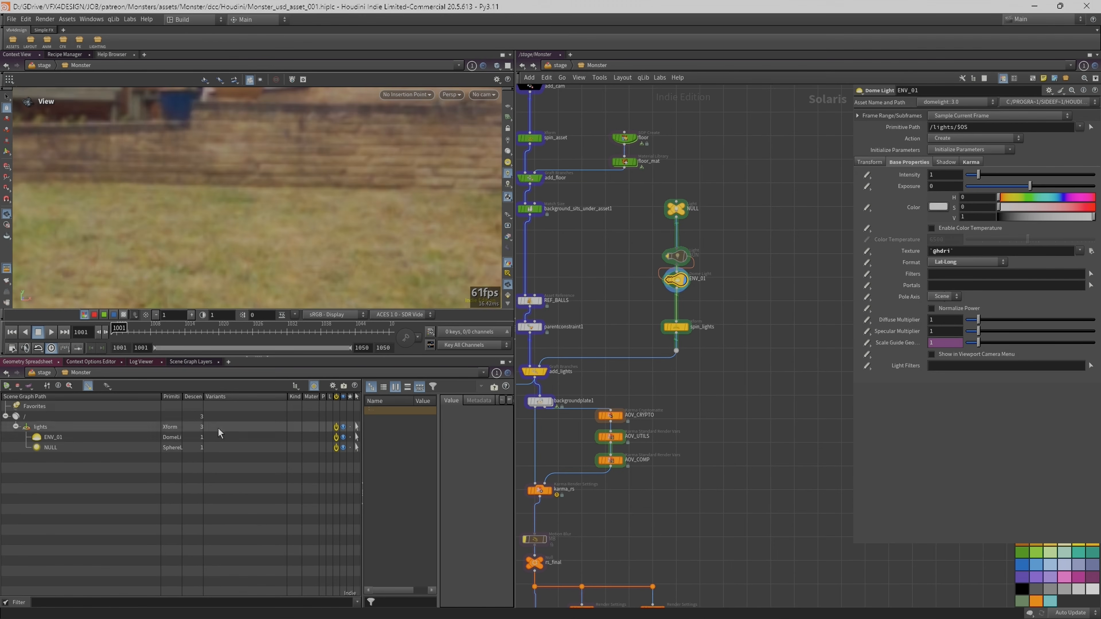
Highlight the light nodes and examine the /lights/$OS primitive path on the ENV_01 dome light.
drag(693, 177, 682, 335)
click(766, 283)
click(676, 257)
click(678, 287)
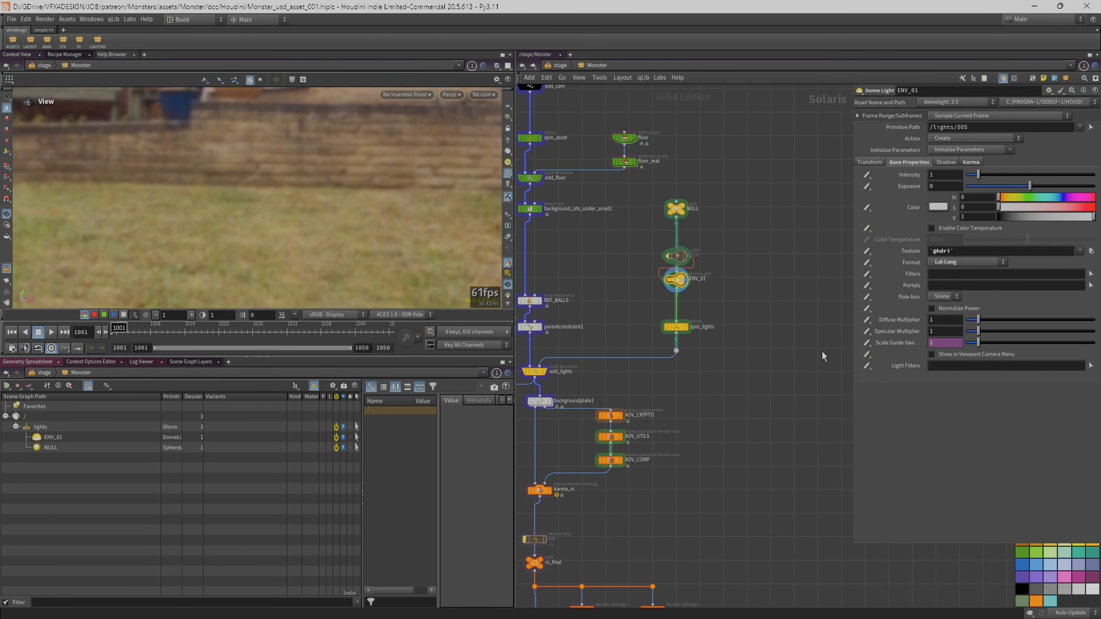
click(968, 128)
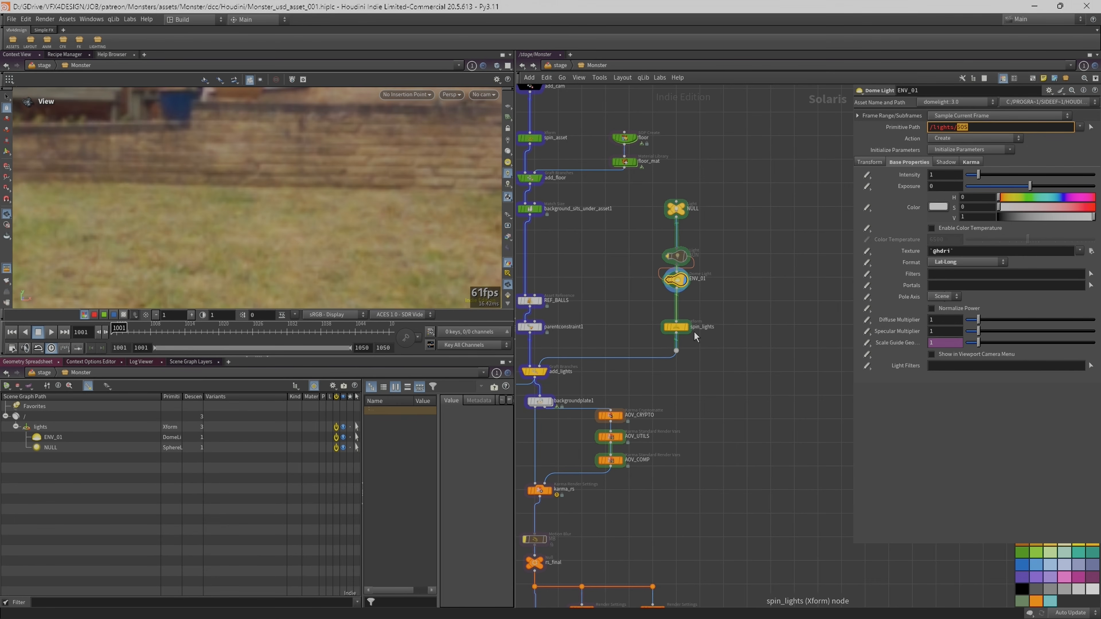
Examine spin_lights and compare the Karma LPE Tag settings on the ENV_01 and SUN lights, finishing with the NULL light's base properties.
click(675, 329)
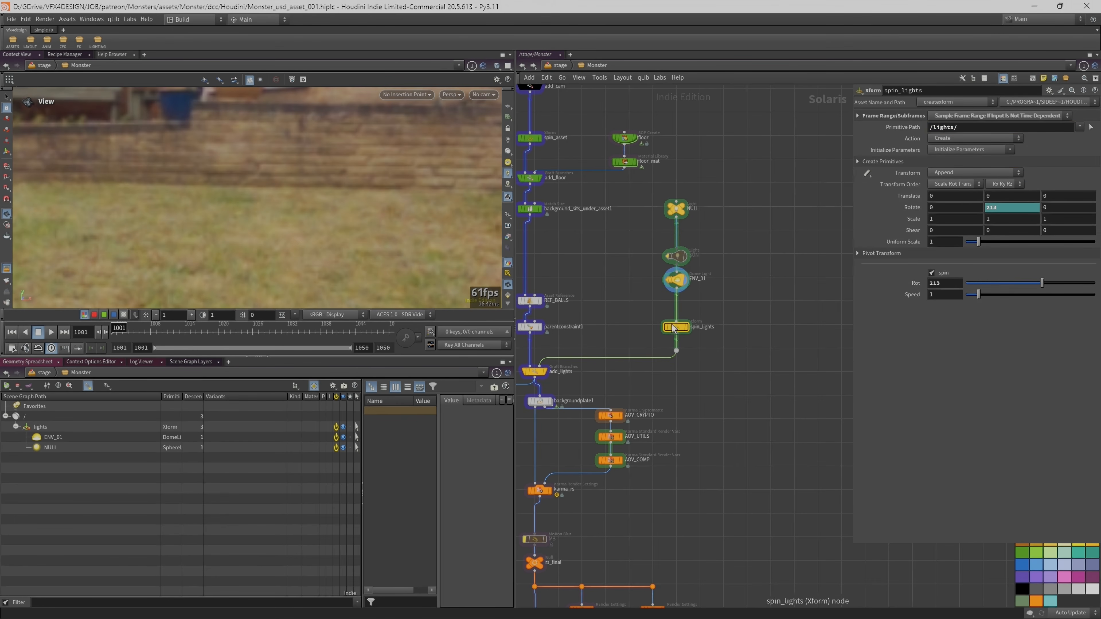
click(676, 286)
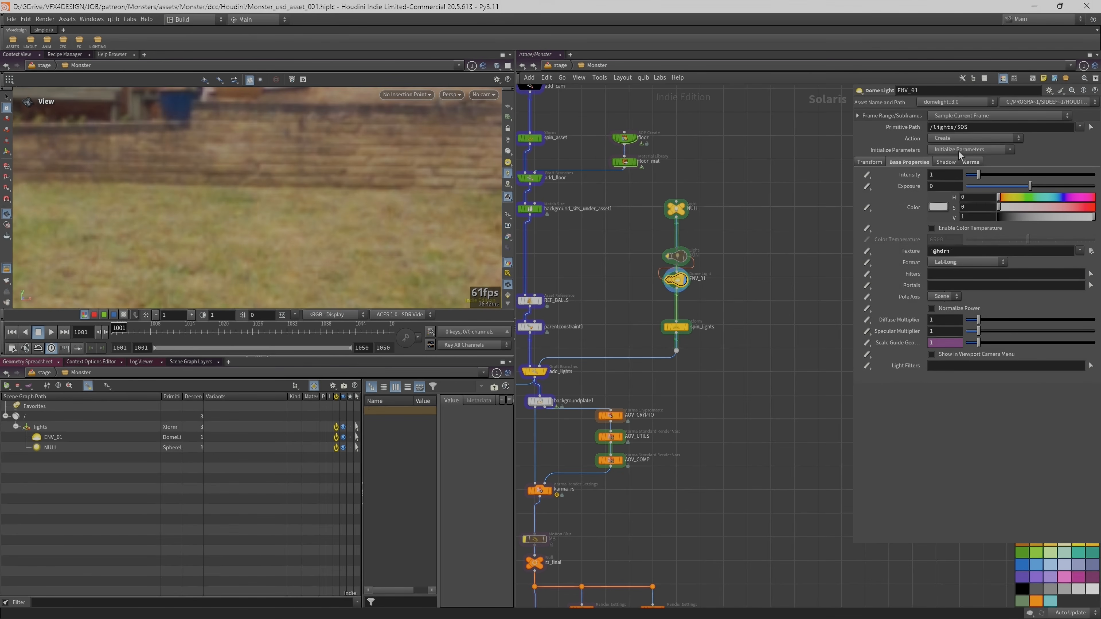
click(970, 163)
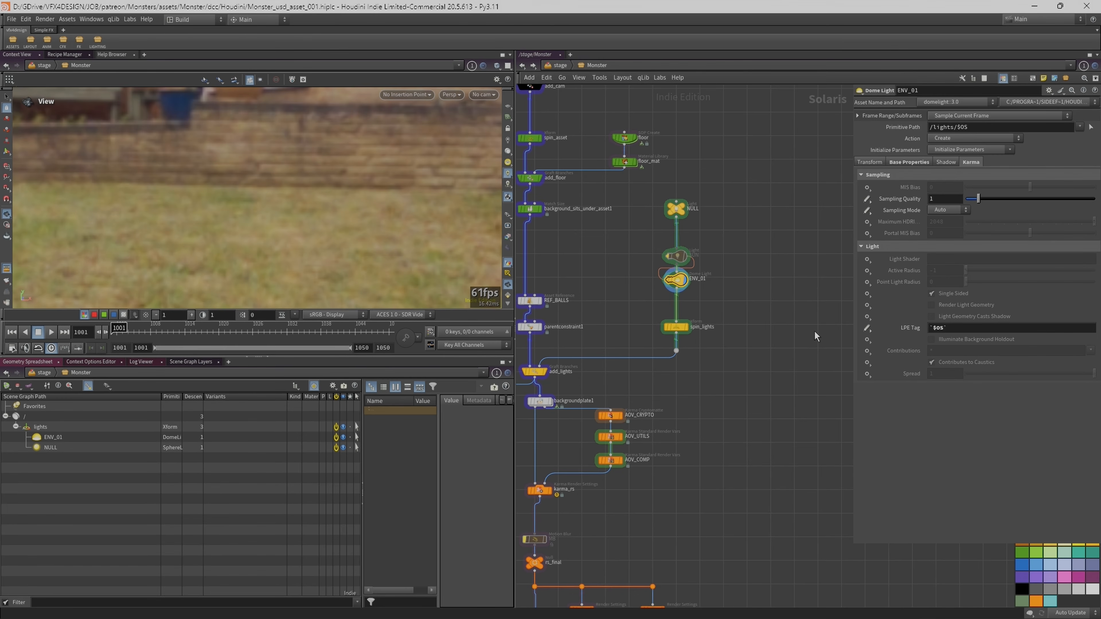
click(676, 255)
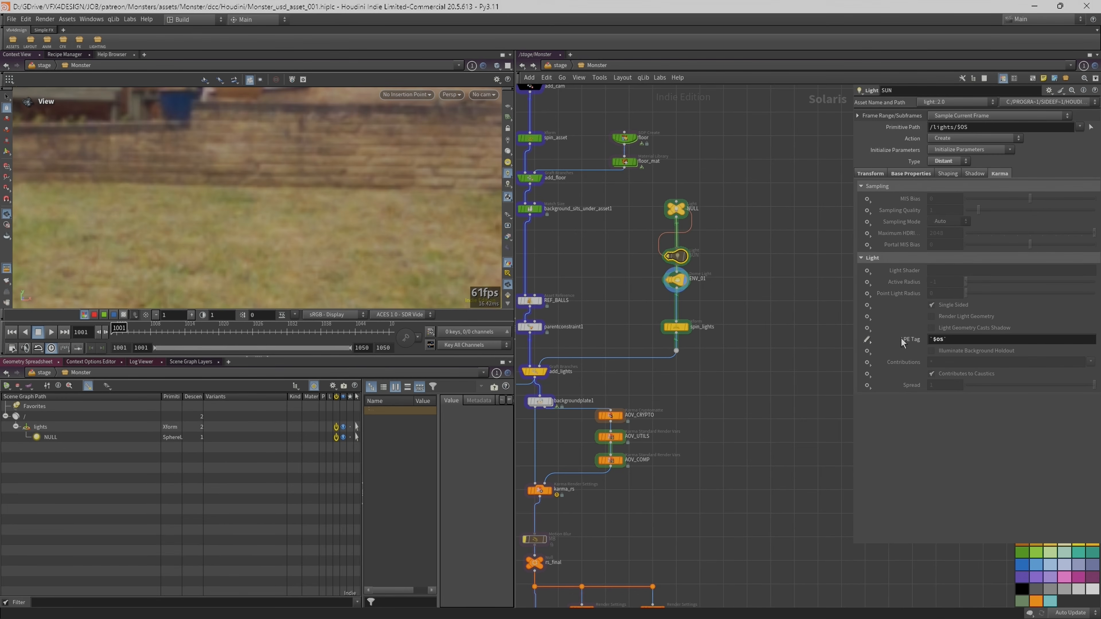
click(676, 279)
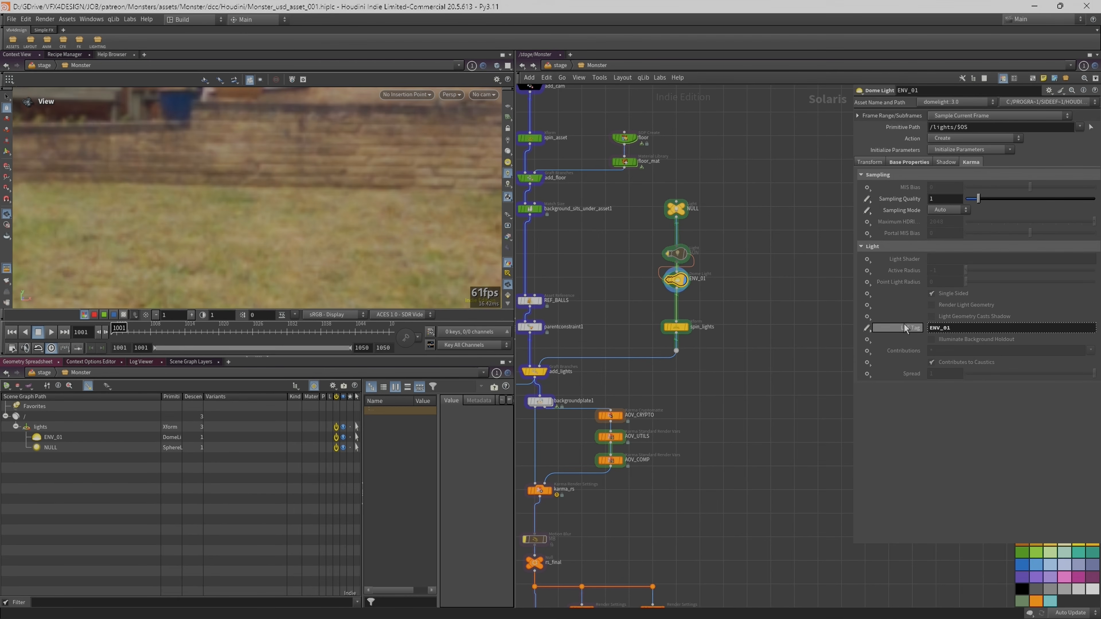
mouse_move(629, 245)
mouse_down()
mouse_move(731, 303)
mouse_move(584, 209)
mouse_move(650, 243)
mouse_up()
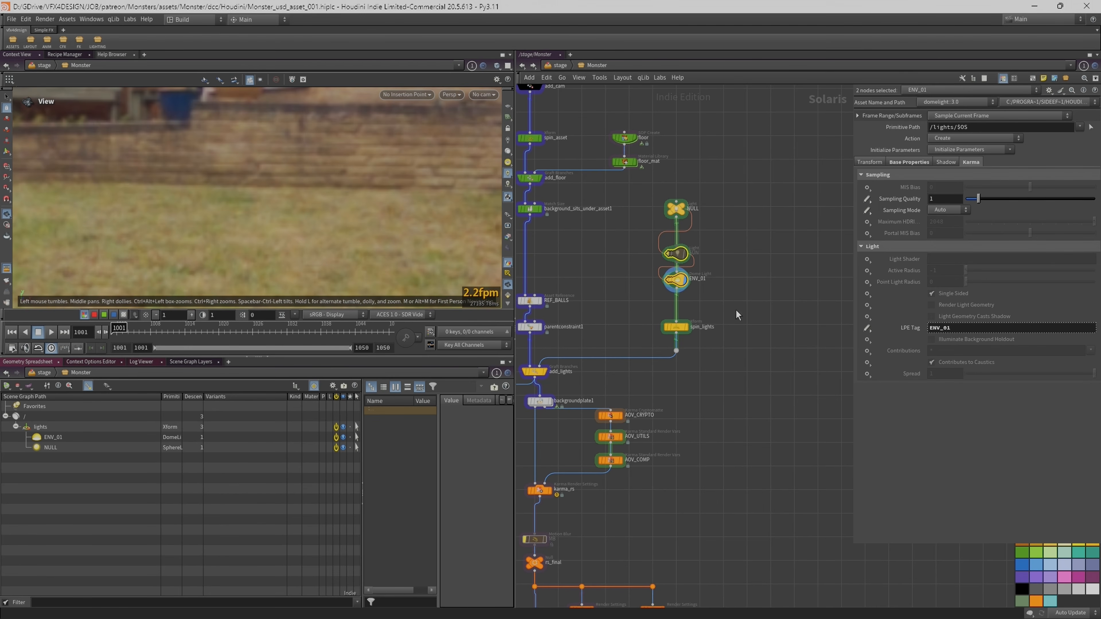
middle_drag(736, 311, 755, 320)
click(692, 231)
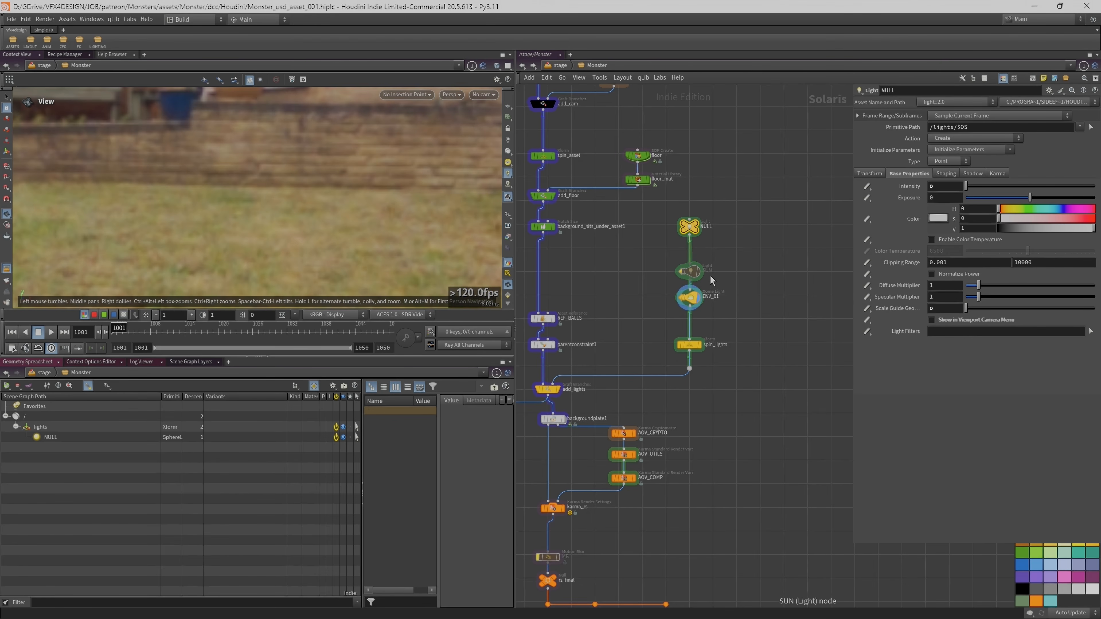
Display the scene at the add_lights graft node and look through /cameras/RENDER_CAM_01.
click(484, 95)
key(Escape)
scroll(699, 383, down, 1)
middle_drag(717, 427, 771, 320)
scroll(711, 327, up, 2)
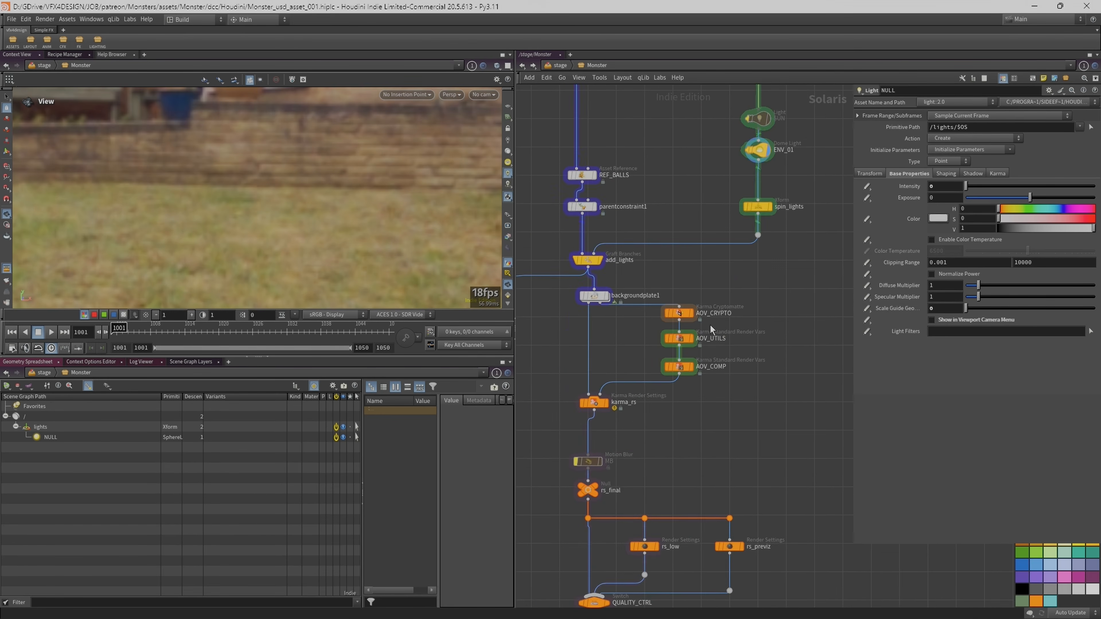
click(601, 262)
click(484, 95)
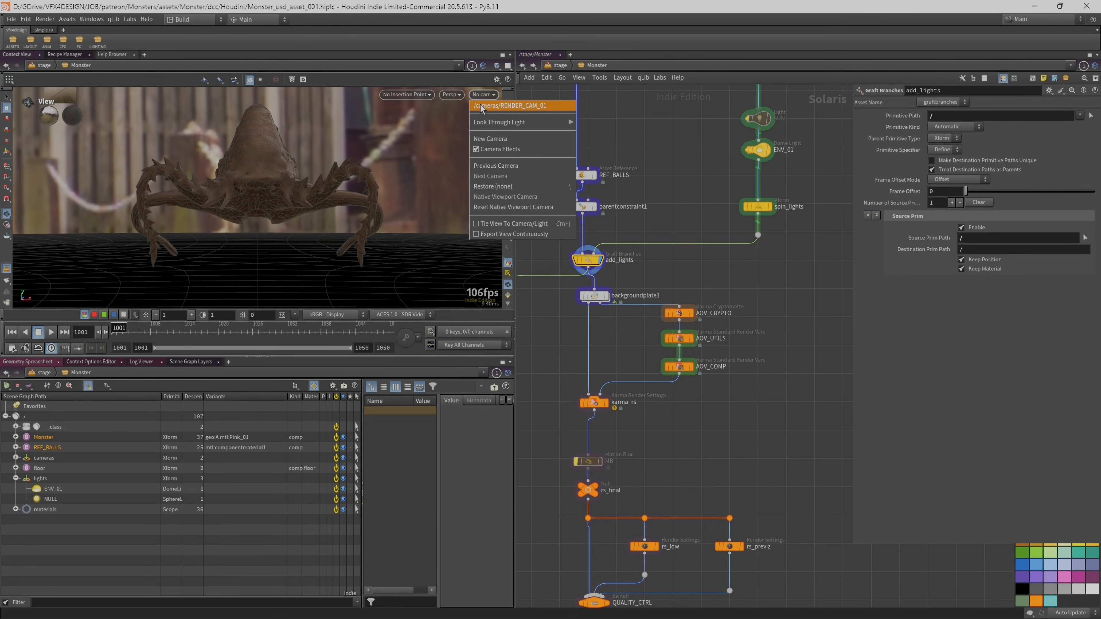
click(481, 107)
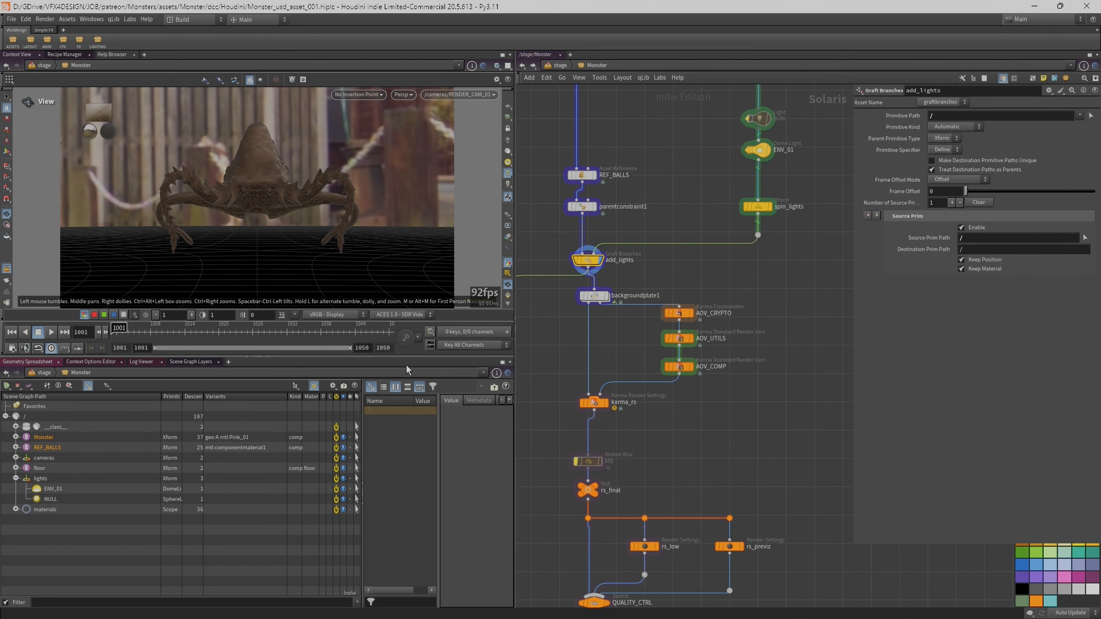
Enlarge the viewport and network editor areas and scrub the turntable timeline, returning to the first frame.
drag(408, 357, 407, 390)
drag(122, 369, 71, 368)
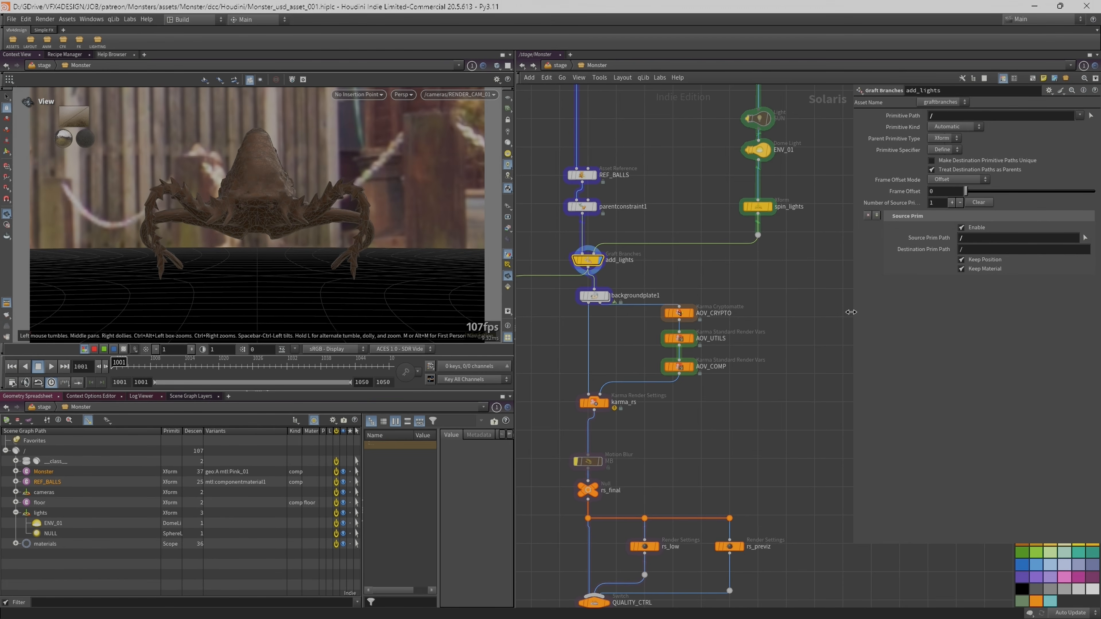
drag(851, 312, 924, 312)
drag(117, 365, 406, 365)
key(ctrl+Up)
middle_drag(772, 416, 840, 445)
scroll(716, 353, down, 2)
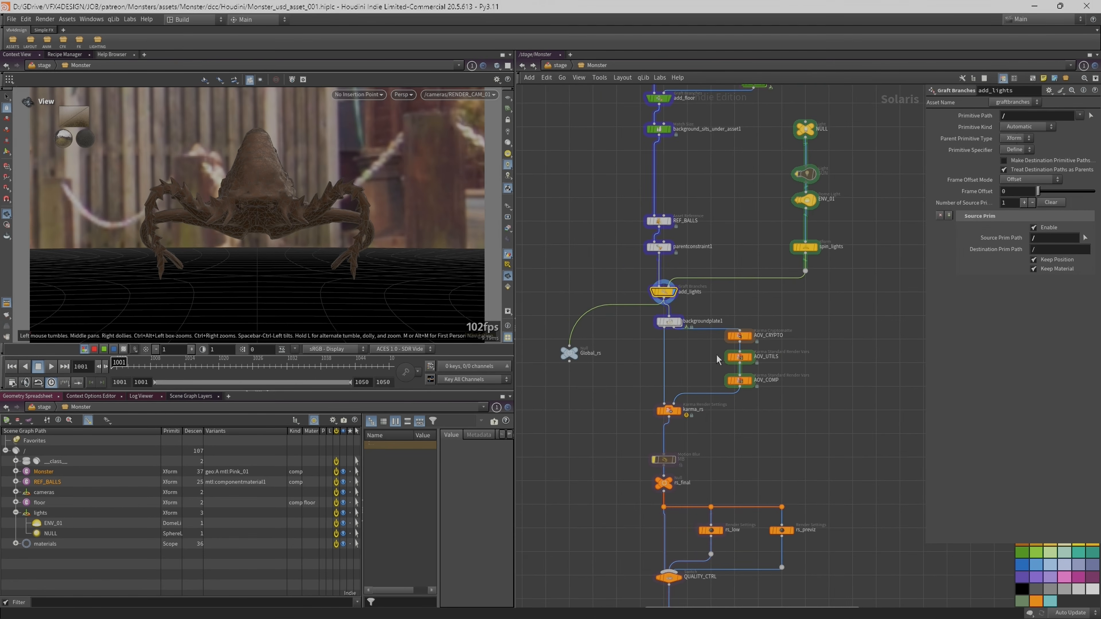
Align backgroundplate1 under add_lights in the chain and render the viewport with Karma XPU.
drag(666, 323, 662, 326)
click(408, 95)
click(428, 153)
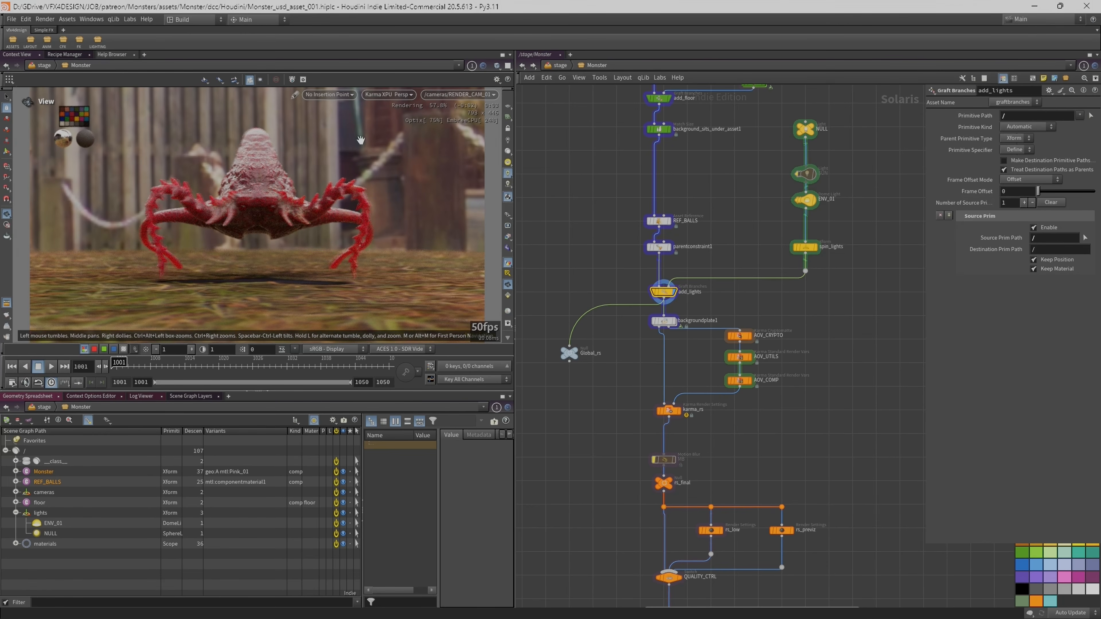
middle_drag(578, 218, 582, 237)
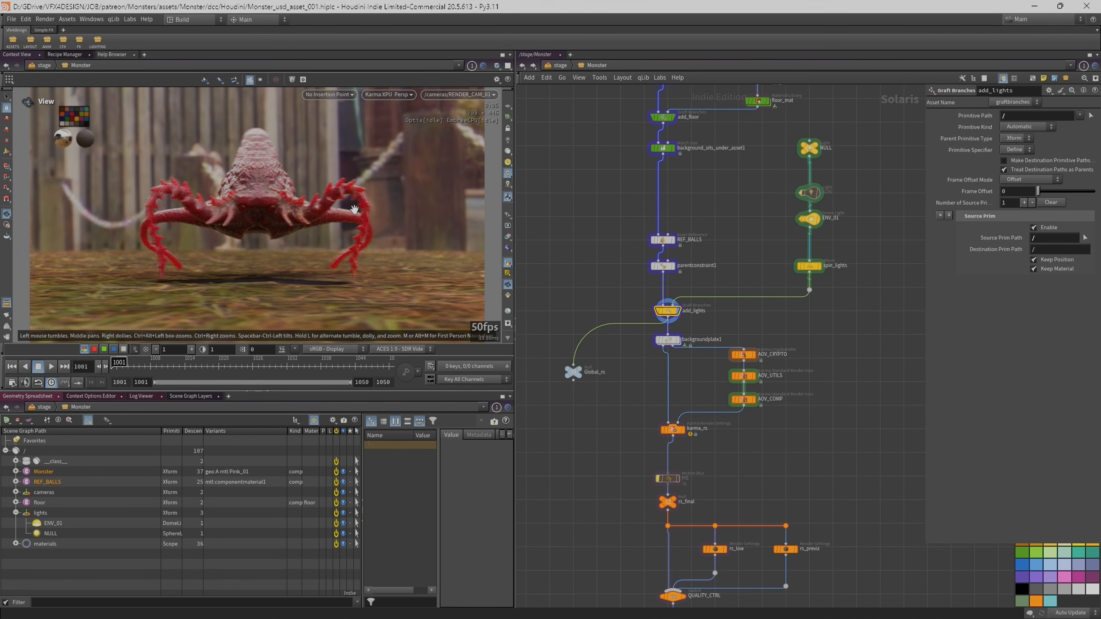
Disable motion blur and depth of field in the viewport's Karma XPU display options and save them as the default.
key(d)
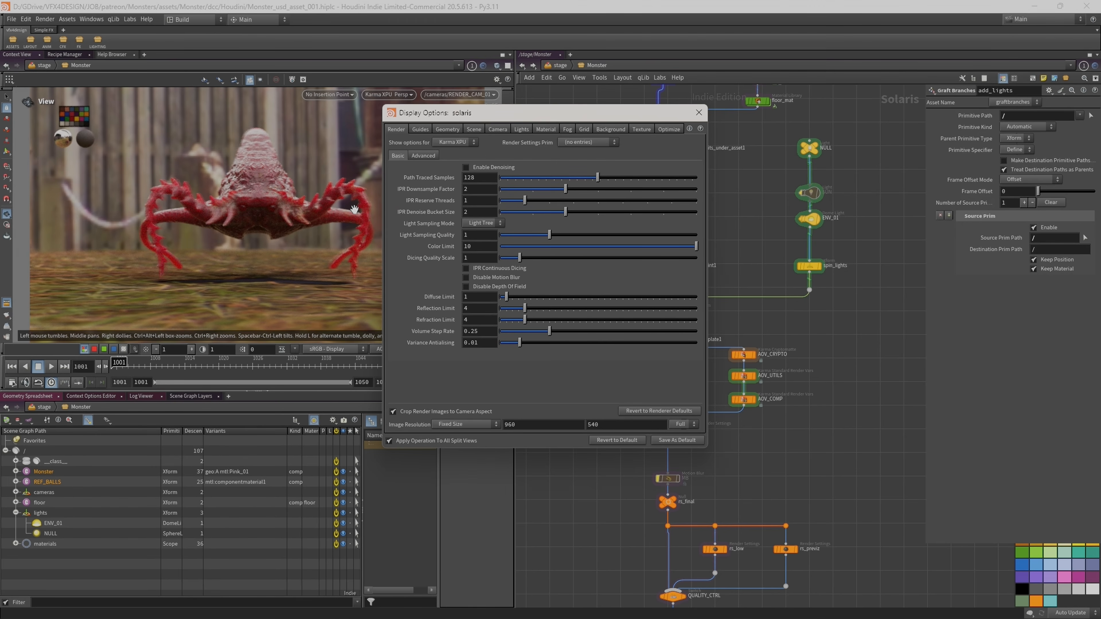
drag(473, 106, 577, 123)
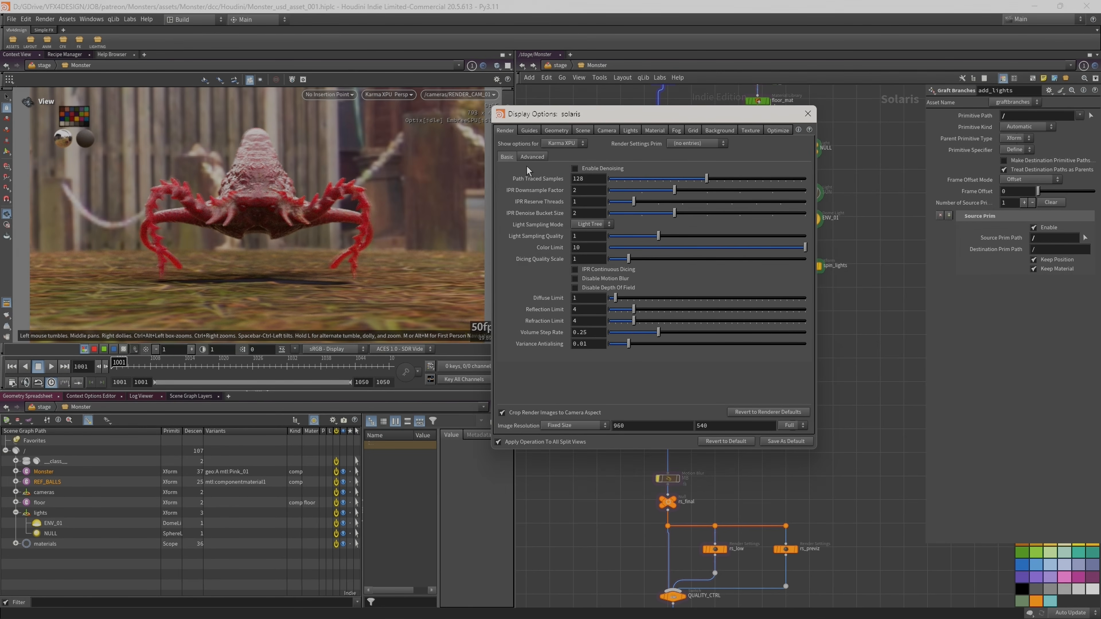
click(575, 278)
click(575, 288)
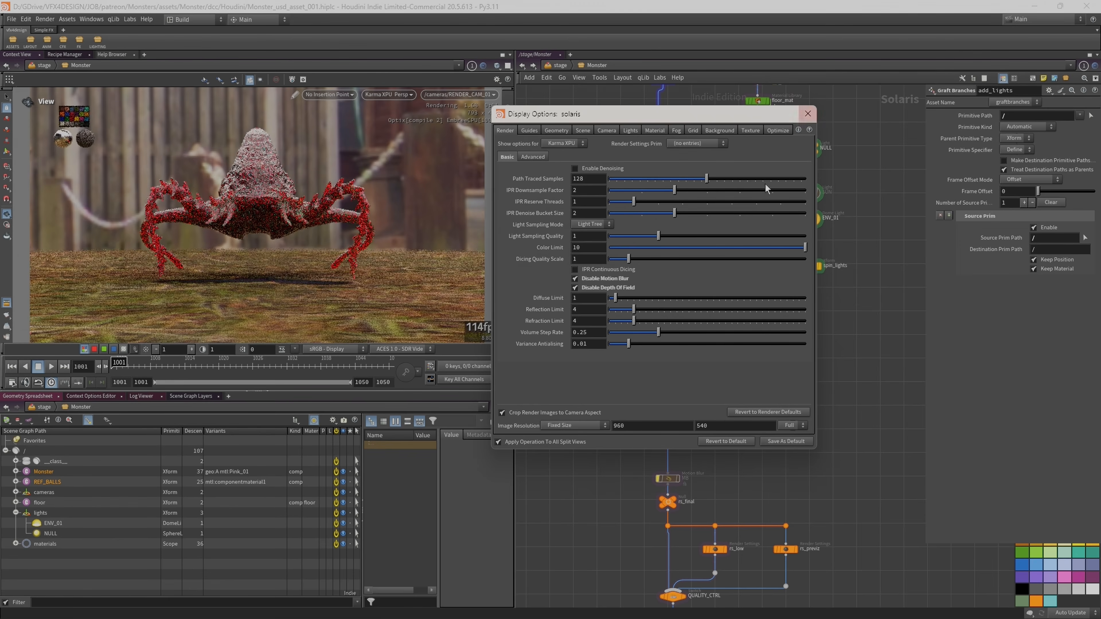
click(787, 441)
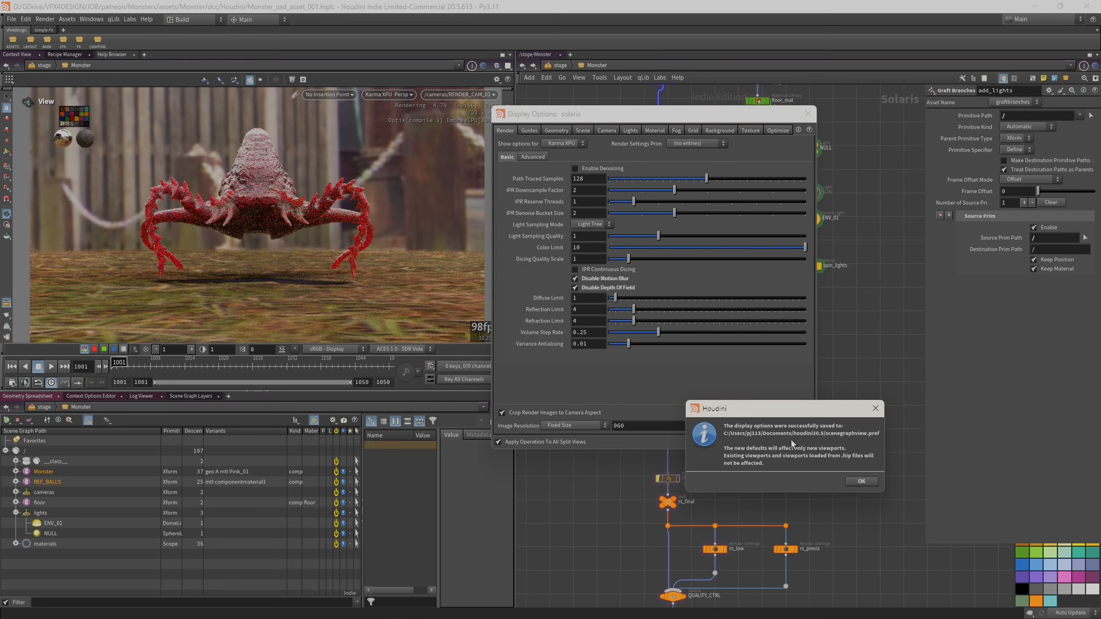
click(861, 482)
click(808, 114)
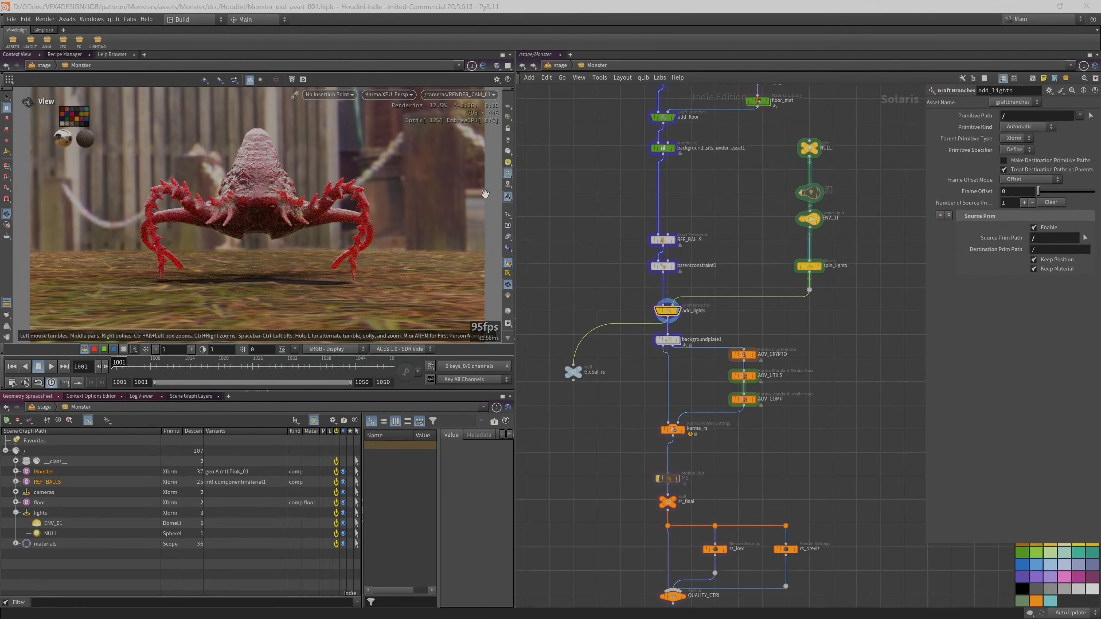
Check which Render Settings choices are available for the Karma XPU viewport.
click(389, 94)
mouse_move(403, 184)
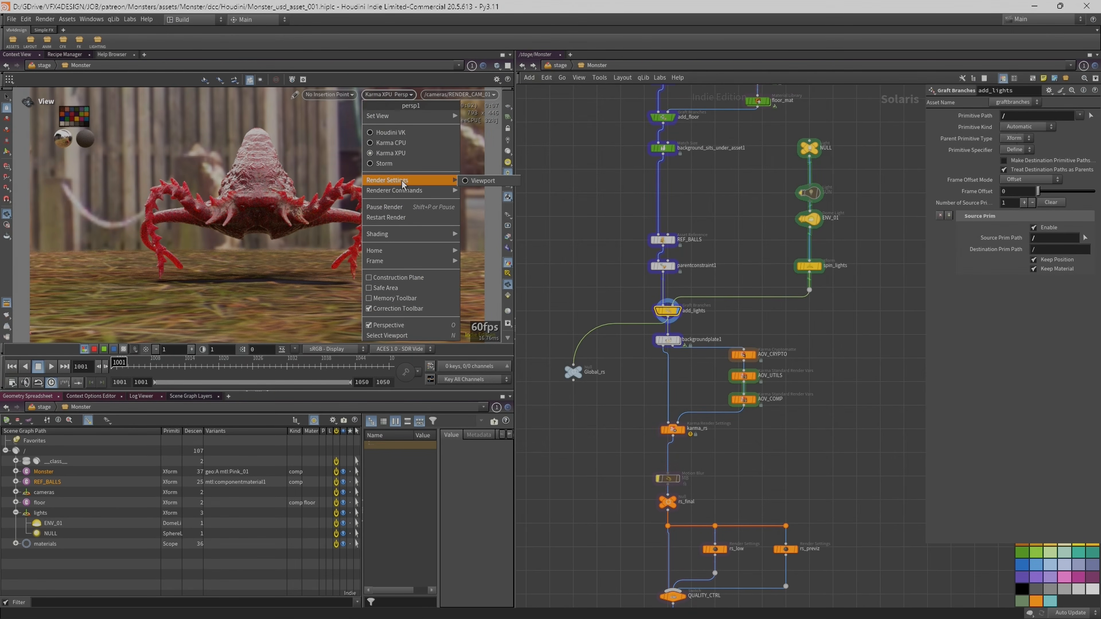
click(586, 162)
Examine the backgroundplate1 node's primitive, plate and holdout AOV settings.
middle_drag(678, 334, 664, 296)
scroll(663, 294, up, 2)
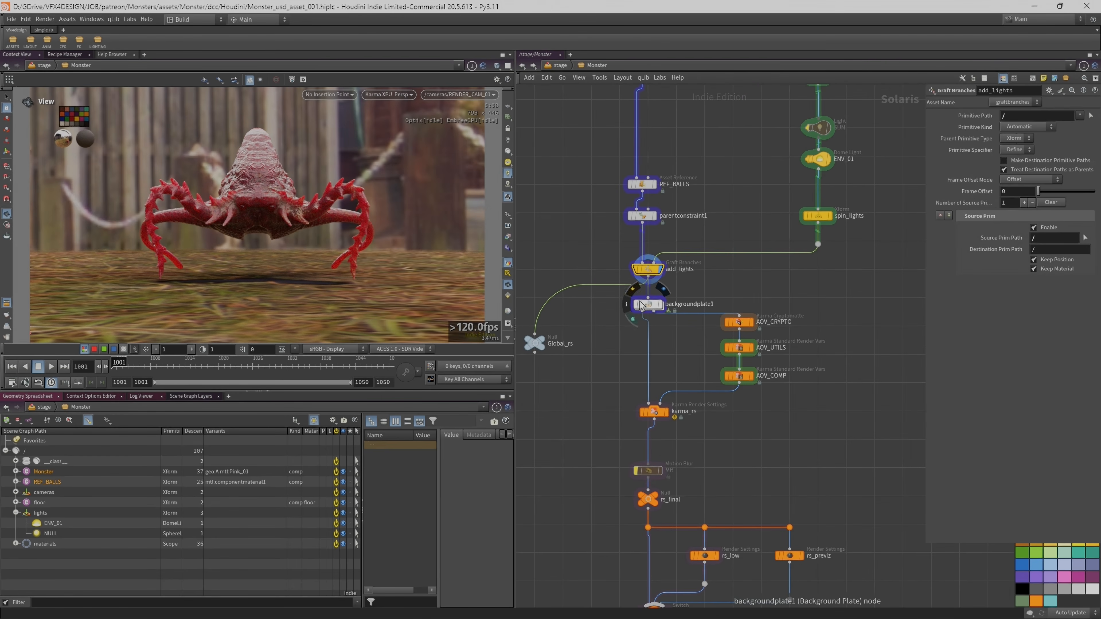
click(685, 310)
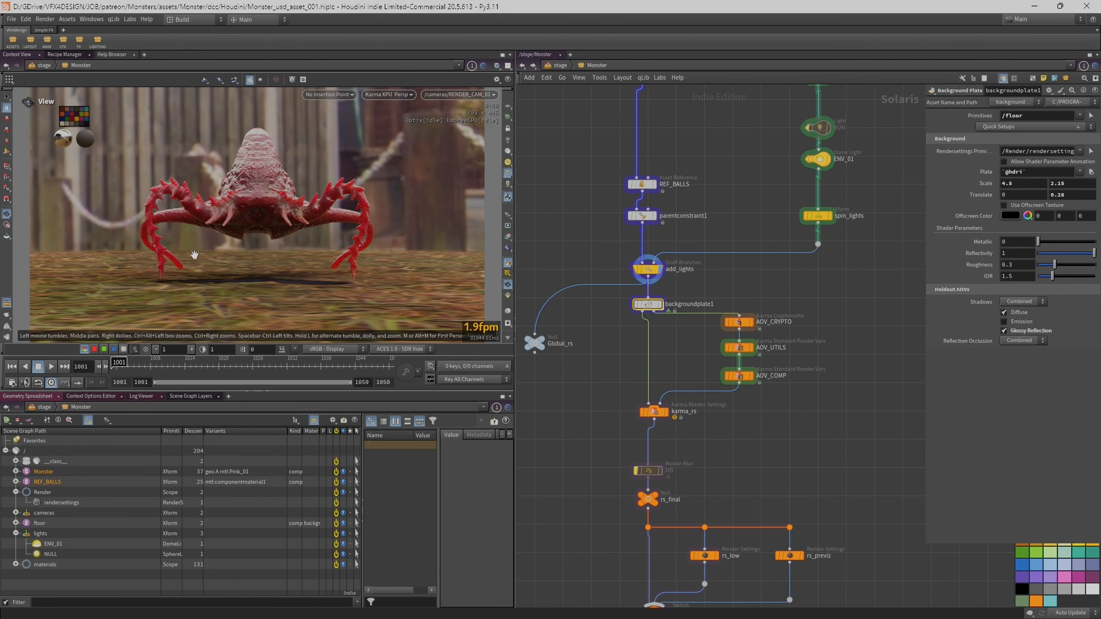
Inspect the geometry network inside the floor SOP Create node, highlighting its two node chains, and return to the Monster network.
middle_drag(747, 144, 730, 349)
scroll(734, 282, up, 2)
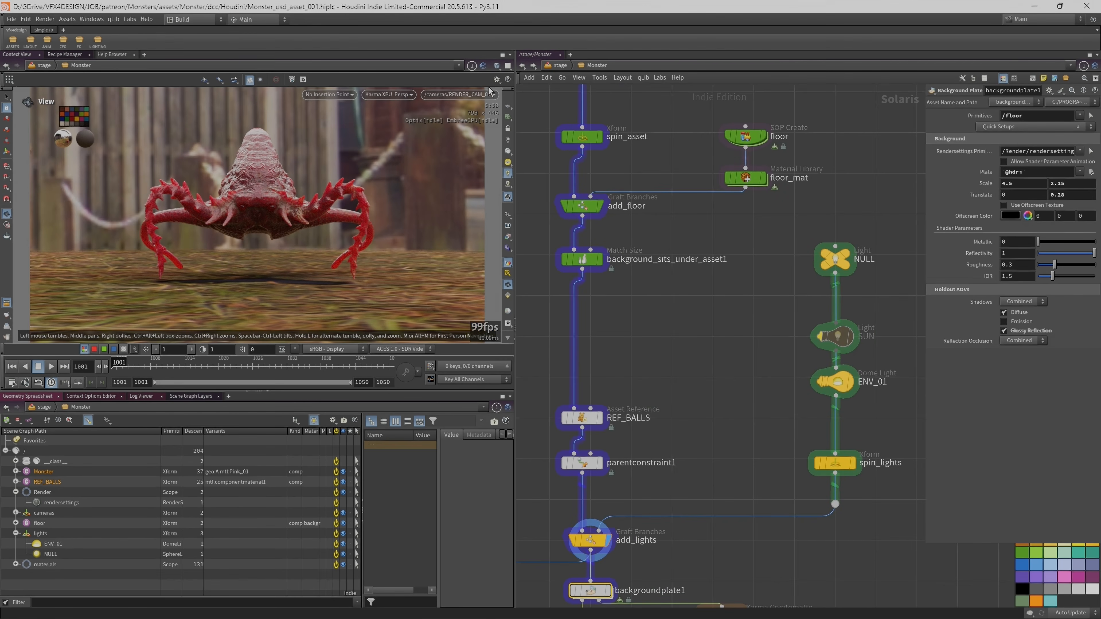
middle_drag(765, 234, 760, 266)
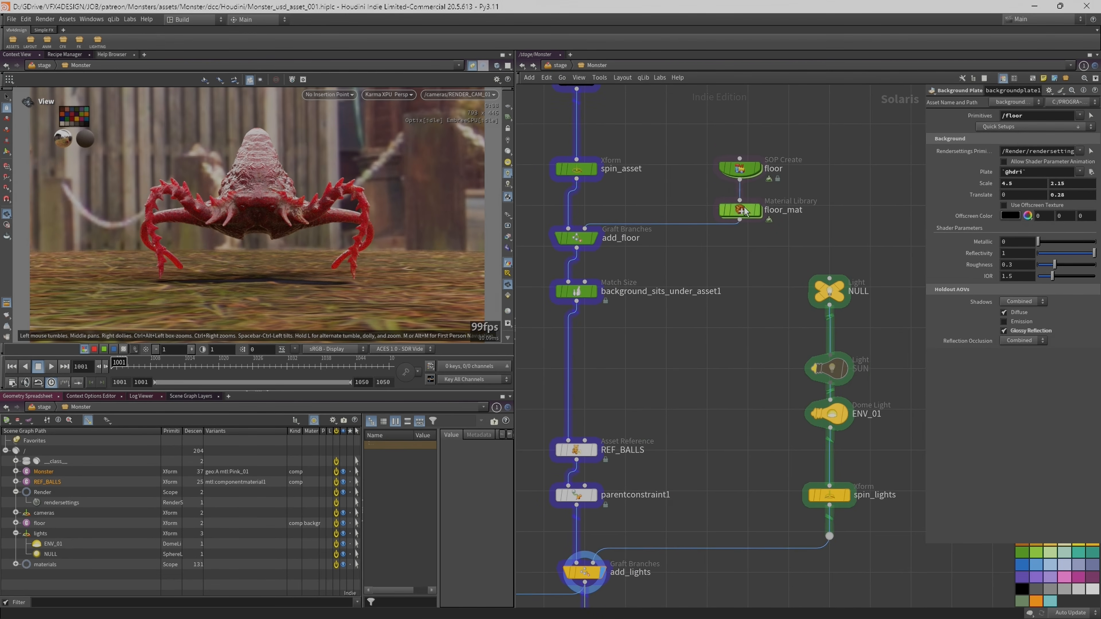
double_click(743, 173)
key(h)
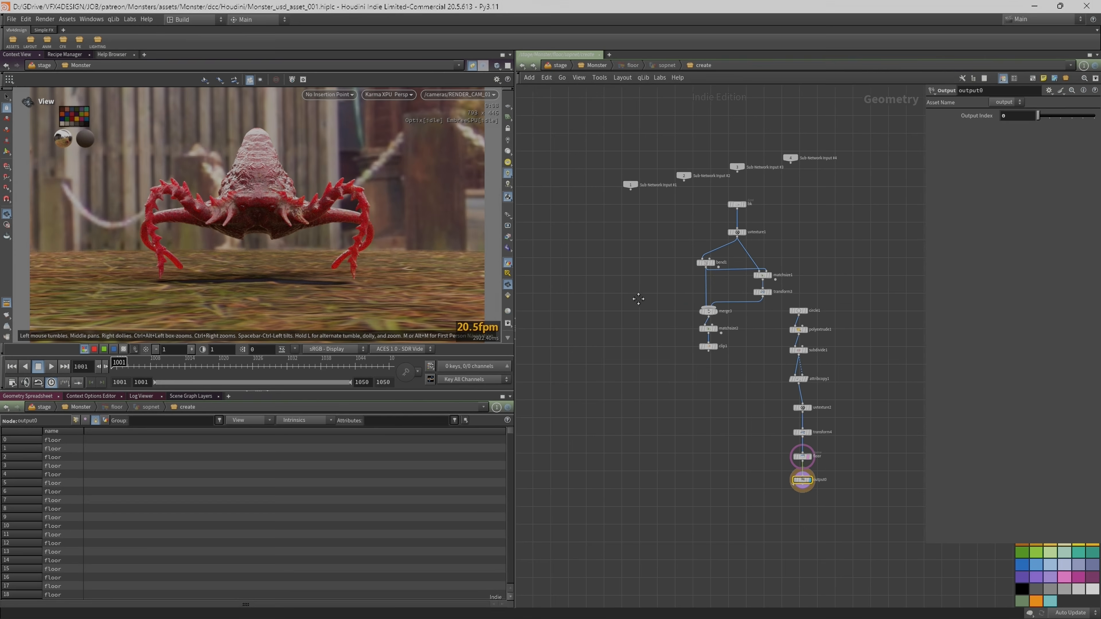
drag(631, 170, 755, 371)
drag(844, 286, 753, 554)
click(696, 512)
key(u)
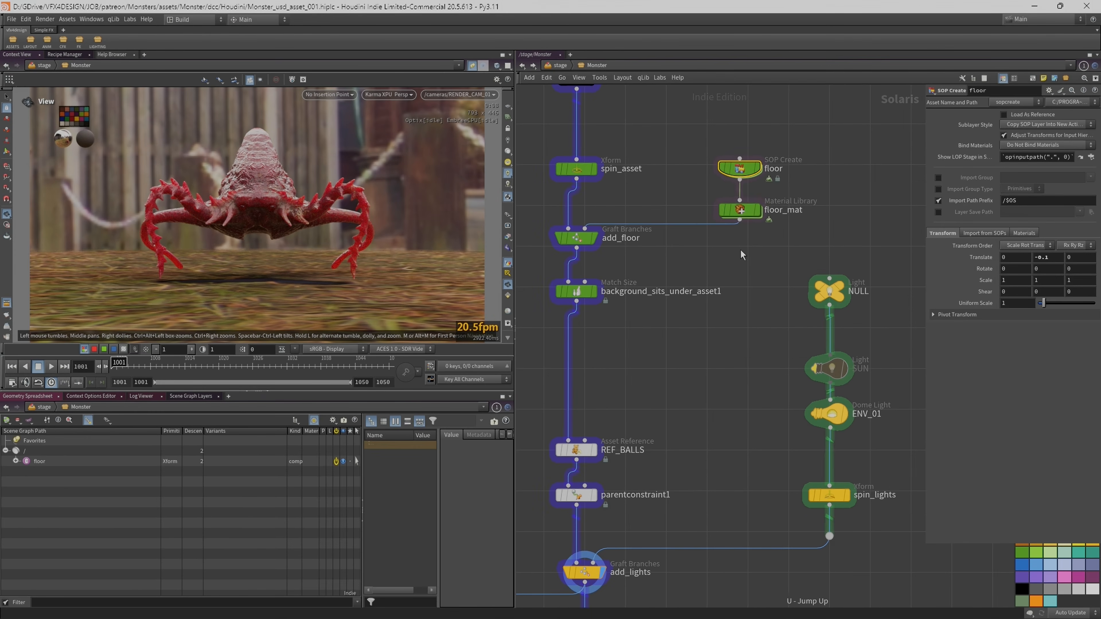
Shift the floor_mat and floor nodes slightly, and open the floor material subnetwork inside floor_mat in a maximised network editor.
drag(745, 210, 749, 206)
drag(739, 170, 747, 166)
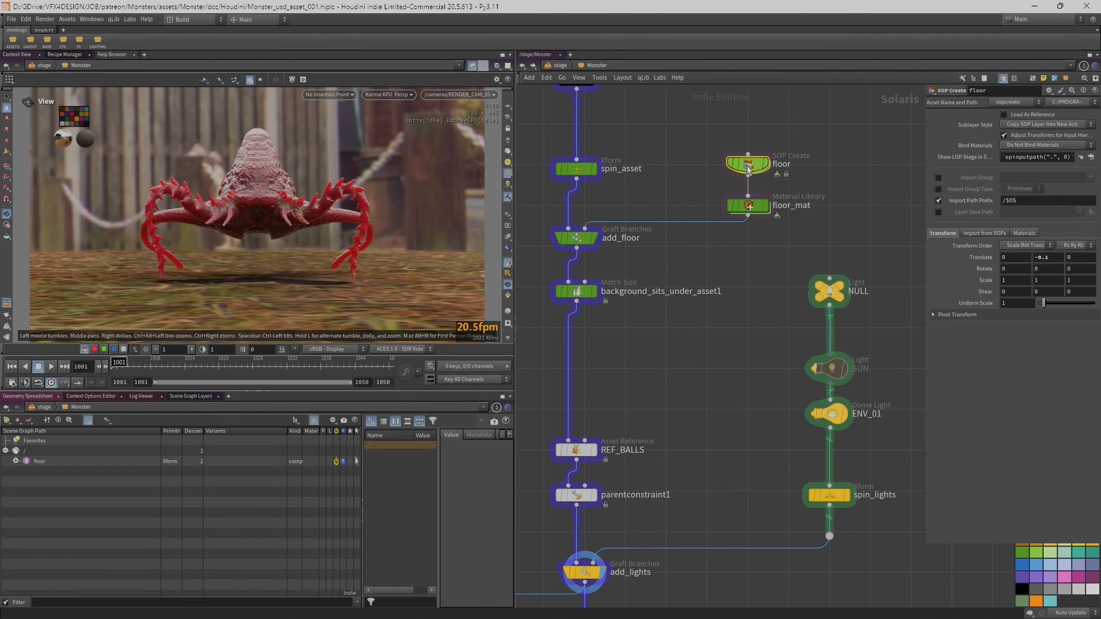
double_click(748, 209)
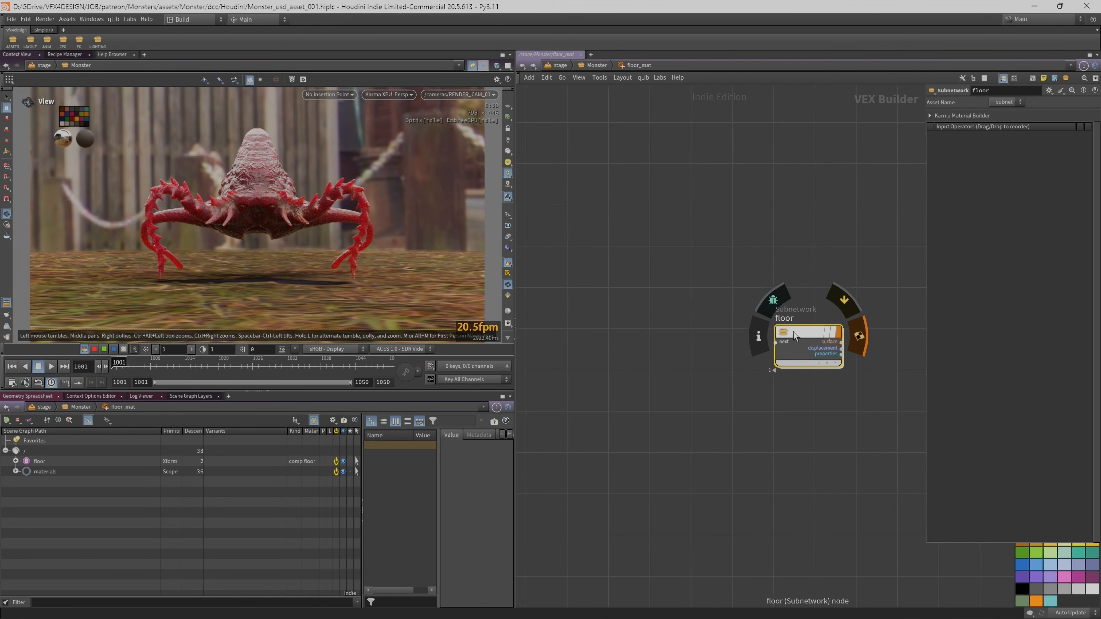
double_click(794, 334)
scroll(641, 385, up, 2)
key(ctrl+b)
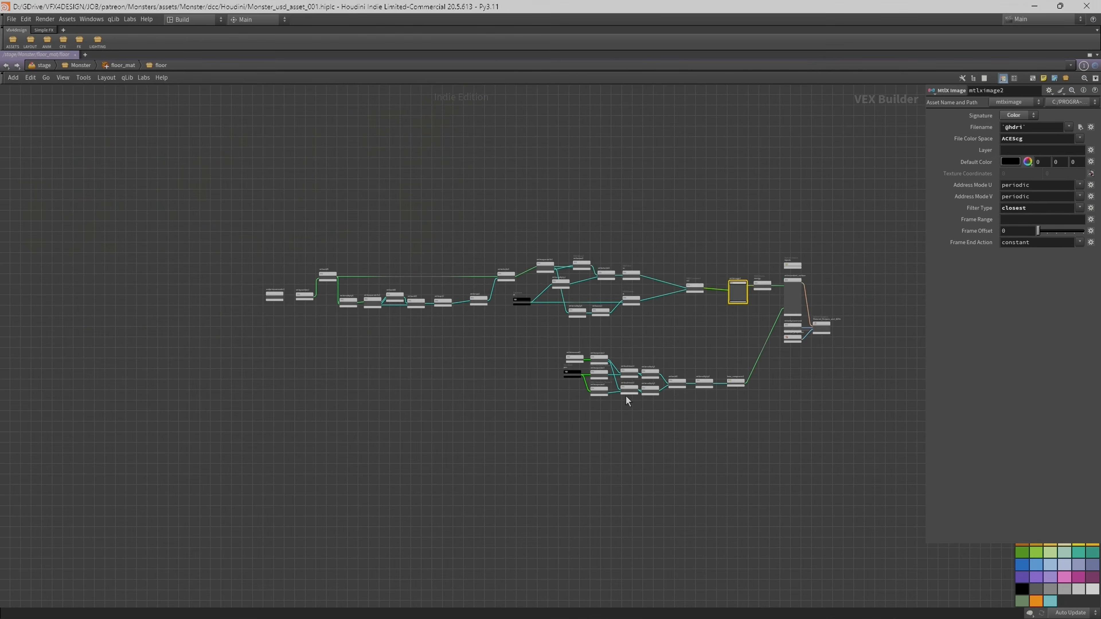
Examine the floor material's network from its projection math through mtlximage2 to the standard surface, then restore the pane layout.
scroll(413, 350, up, 4)
scroll(444, 193, up, 1)
middle_drag(211, 202, 395, 154)
scroll(472, 150, up, 1)
middle_drag(472, 149, 395, 151)
middle_drag(780, 173, 286, 167)
middle_drag(725, 148, 278, 93)
middle_drag(563, 151, 401, 164)
middle_drag(815, 217, 809, 222)
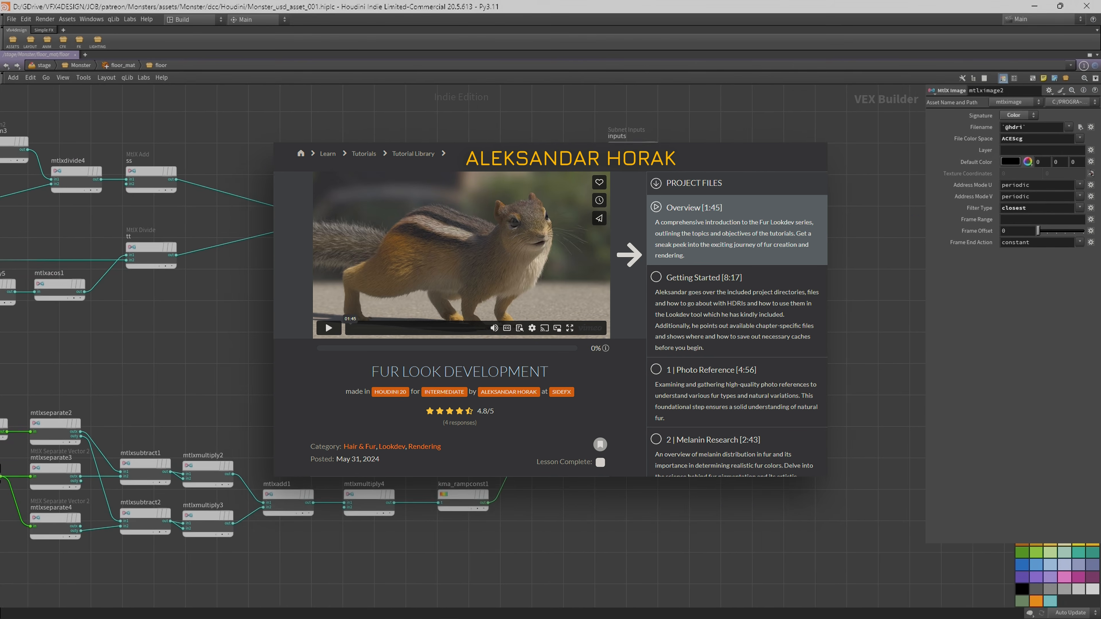
scroll(809, 221, up, 3)
scroll(808, 222, down, 2)
key(ctrl+b)
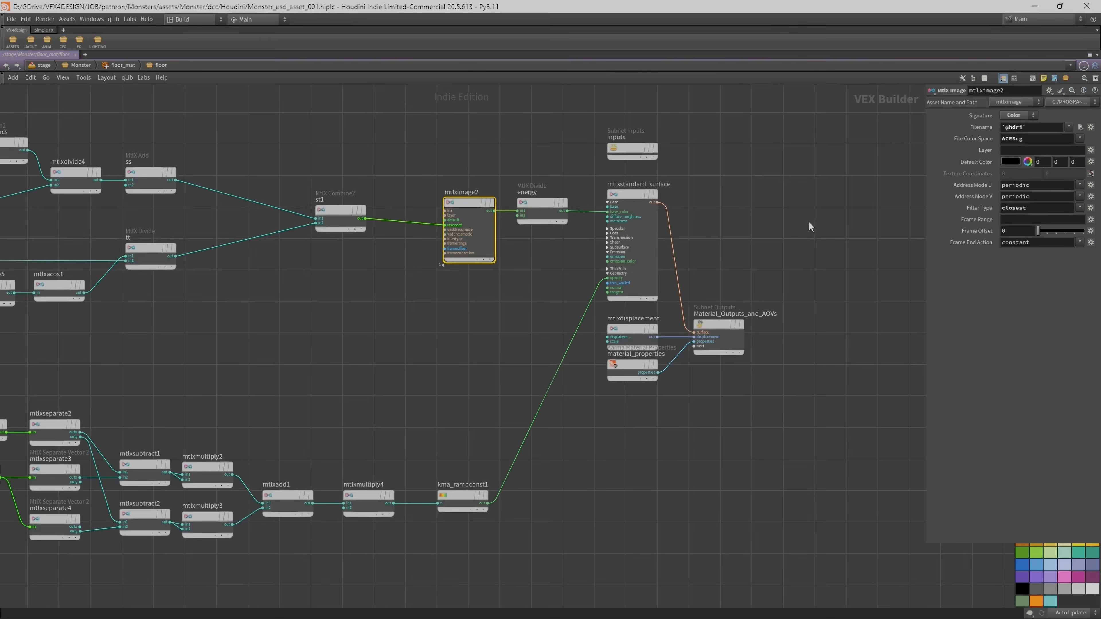
Examine the floor patch around the monster from above against the background, and return to the /cameras/RENDER_CAM_01 view.
key(space+h)
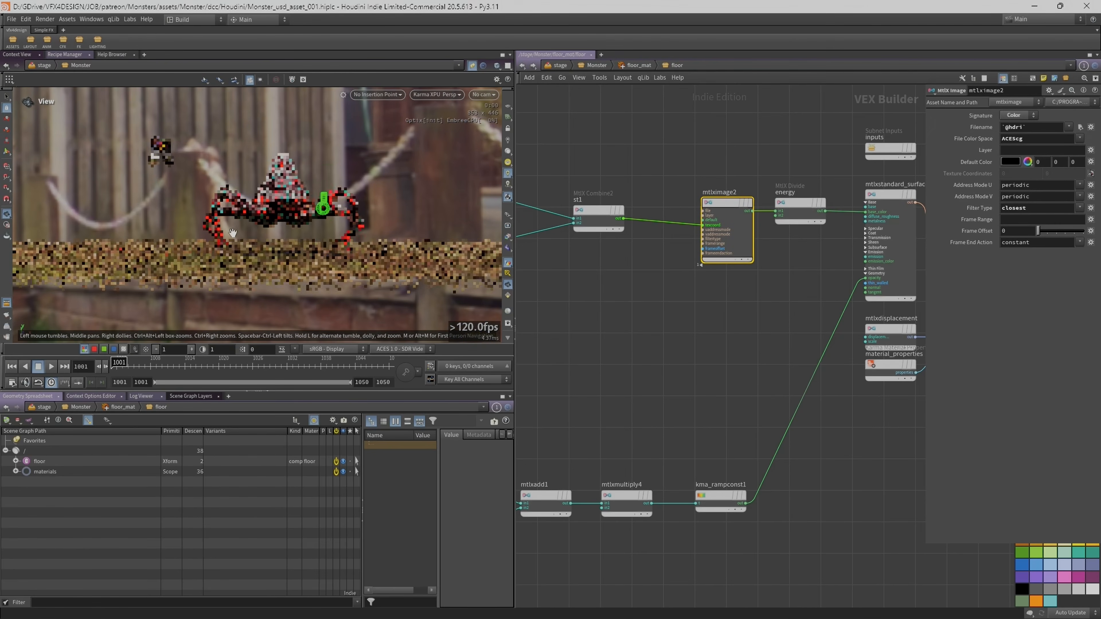
drag(243, 230, 268, 336)
drag(317, 207, 154, 219)
right_drag(155, 218, 243, 184)
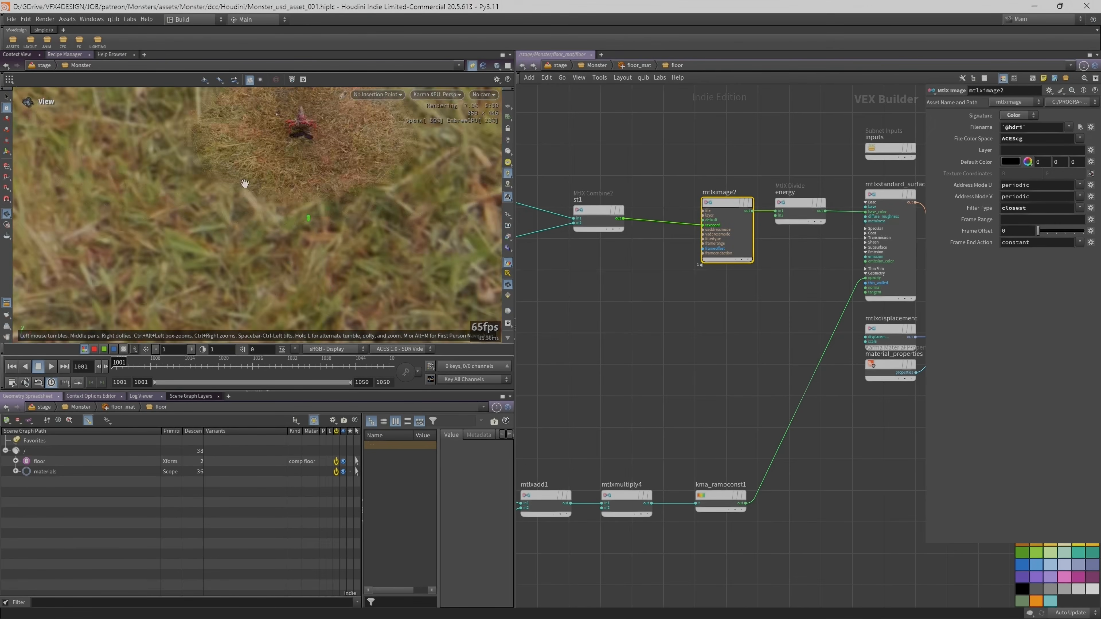
middle_drag(243, 185, 238, 255)
right_drag(238, 256, 462, 214)
drag(291, 226, 305, 204)
click(486, 94)
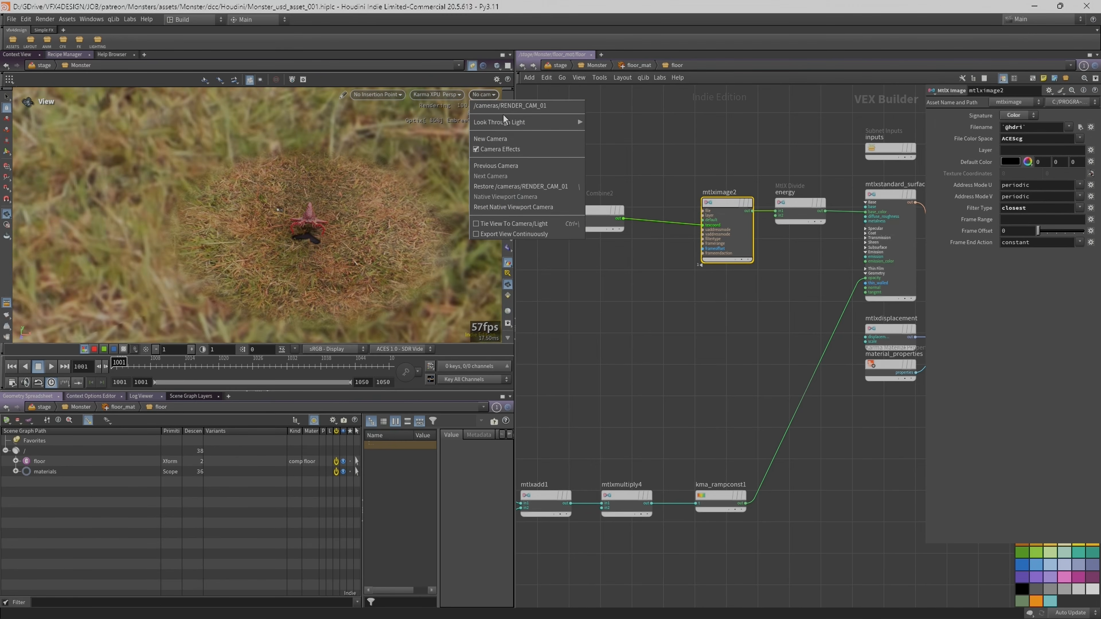
click(503, 106)
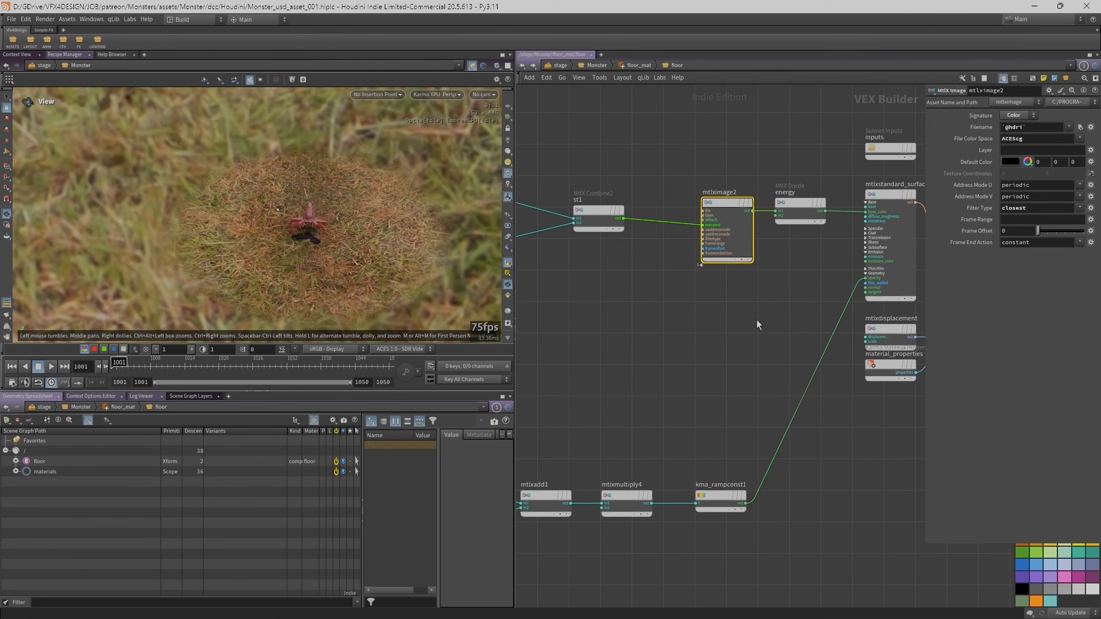
middle_drag(757, 320, 721, 334)
scroll(711, 314, up, 2)
scroll(677, 193, down, 2)
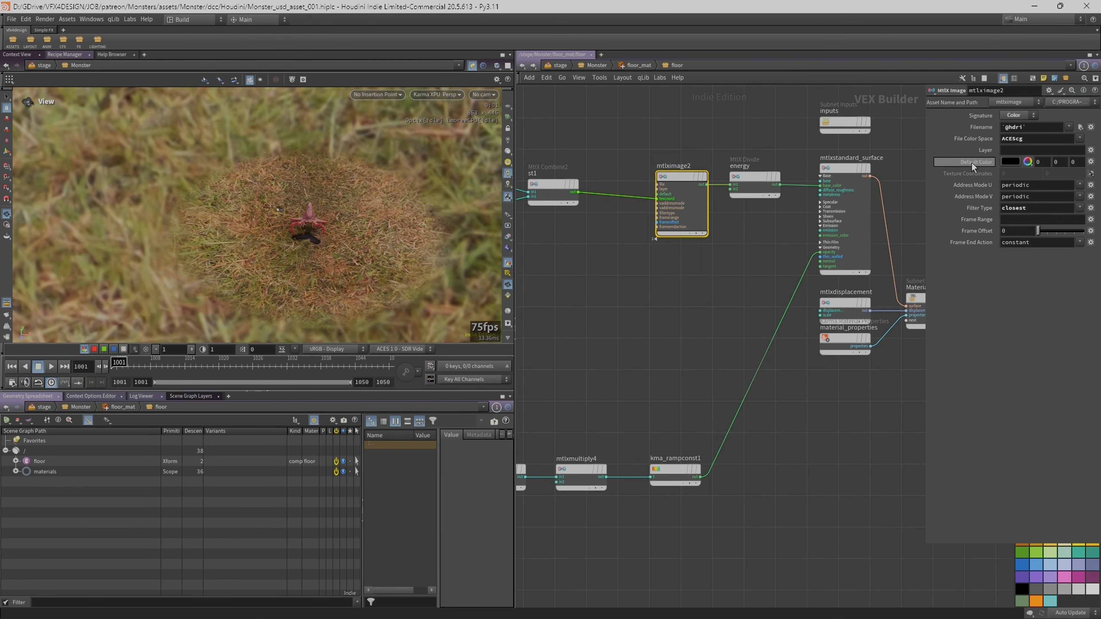
drag(1035, 127, 992, 132)
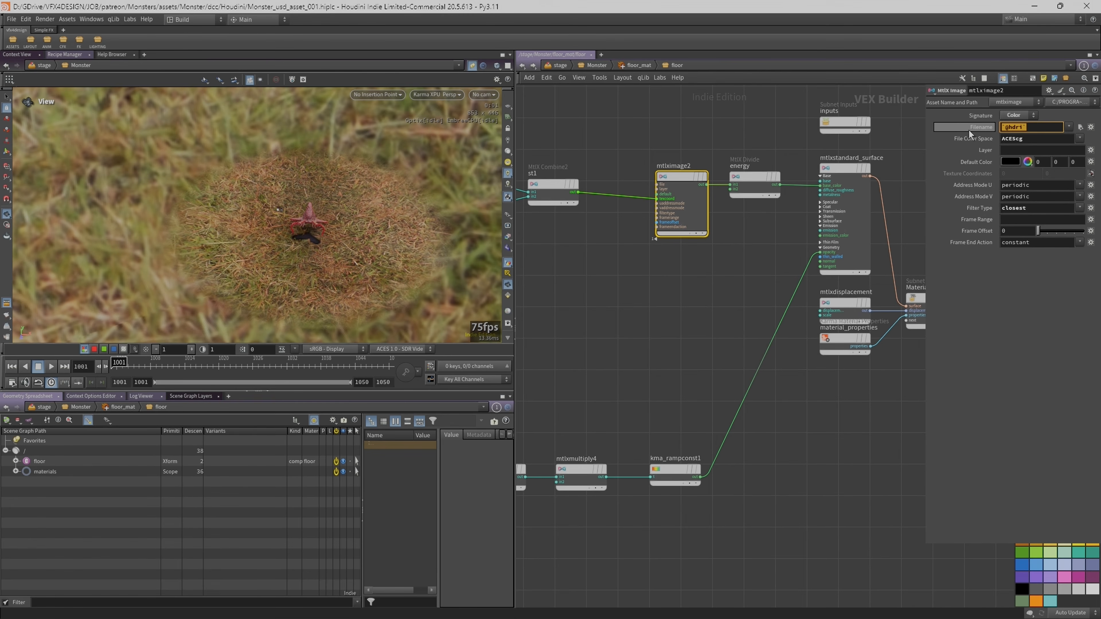
middle_drag(642, 315, 645, 316)
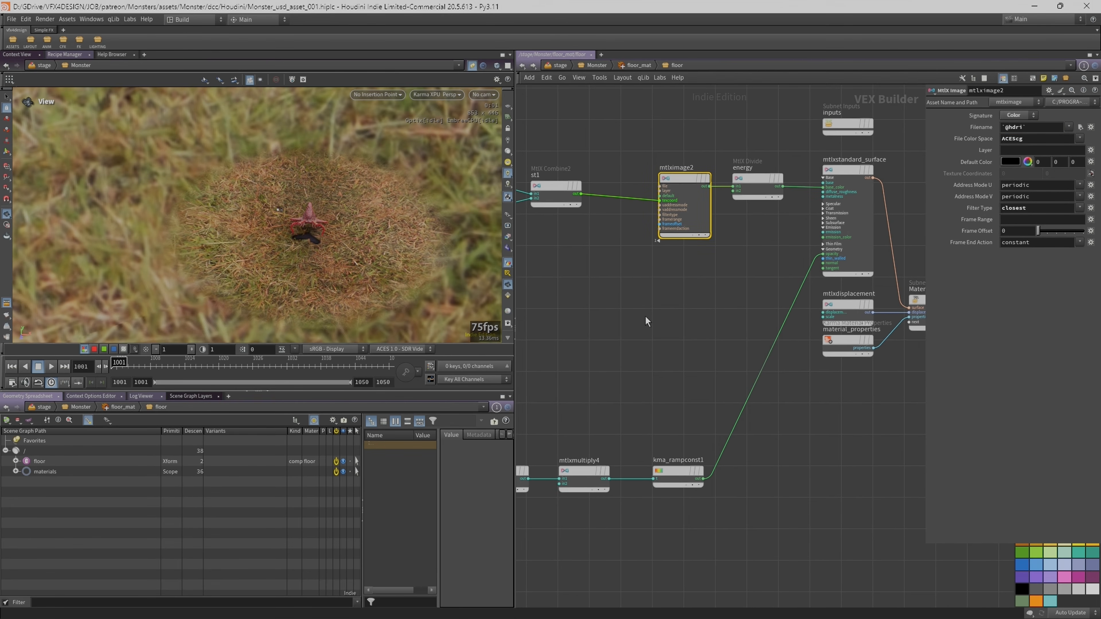
Leave the floor material, open the TOPS_Render_allL_vars network and examine the hdri attribute and its file values on wedge_hdri.
key(u)
key(u)
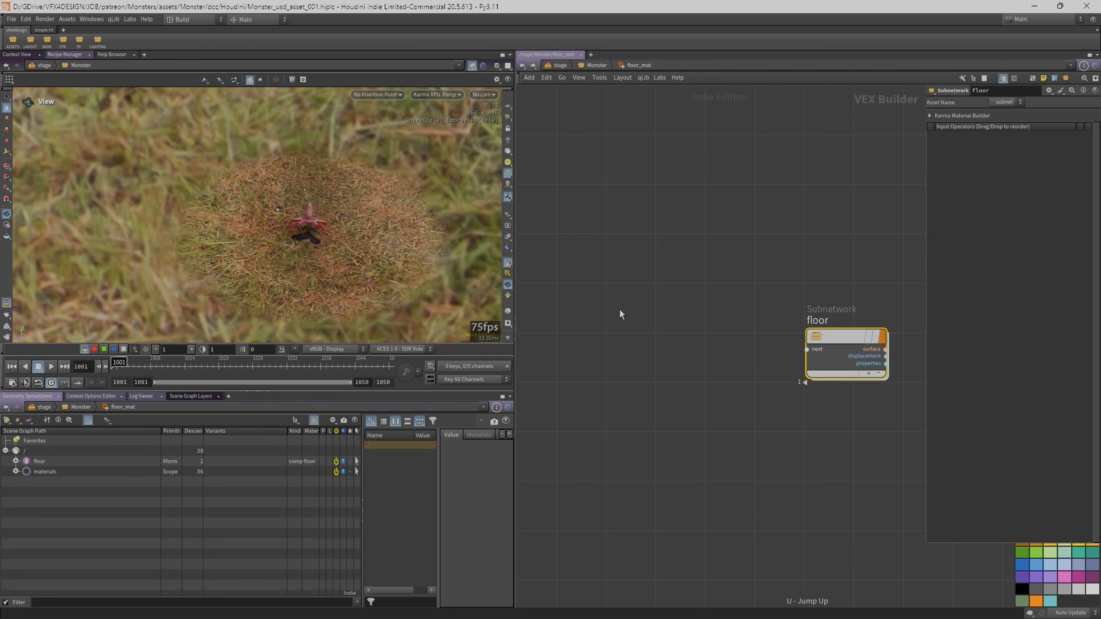
middle_drag(731, 474, 707, 237)
scroll(706, 238, down, 2)
middle_drag(771, 455, 736, 74)
scroll(773, 244, up, 2)
double_click(651, 341)
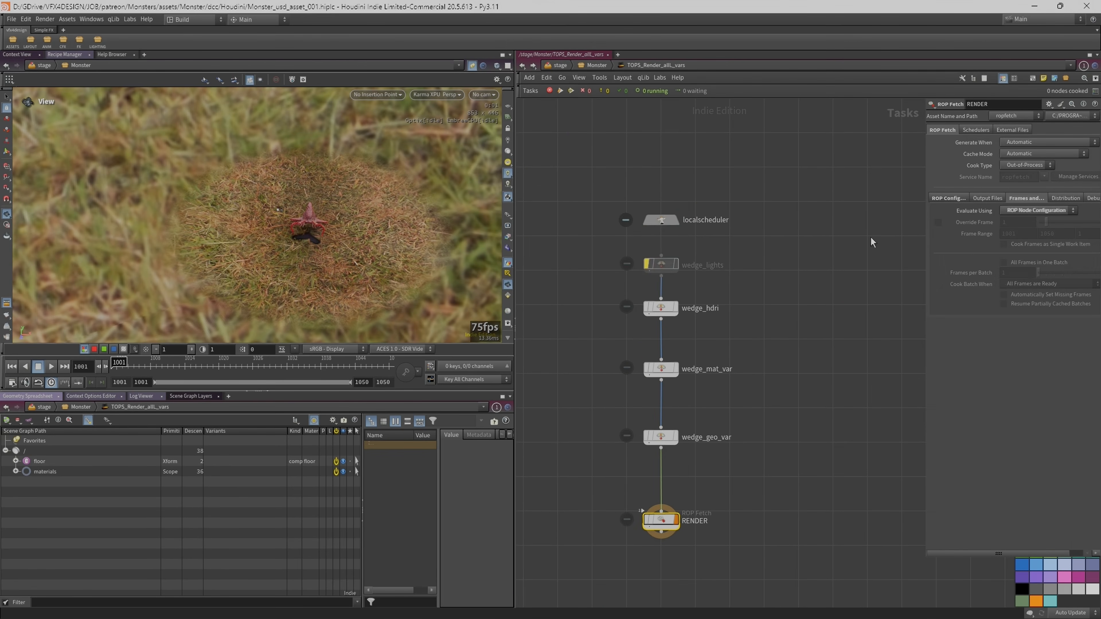
click(657, 307)
drag(927, 207, 715, 210)
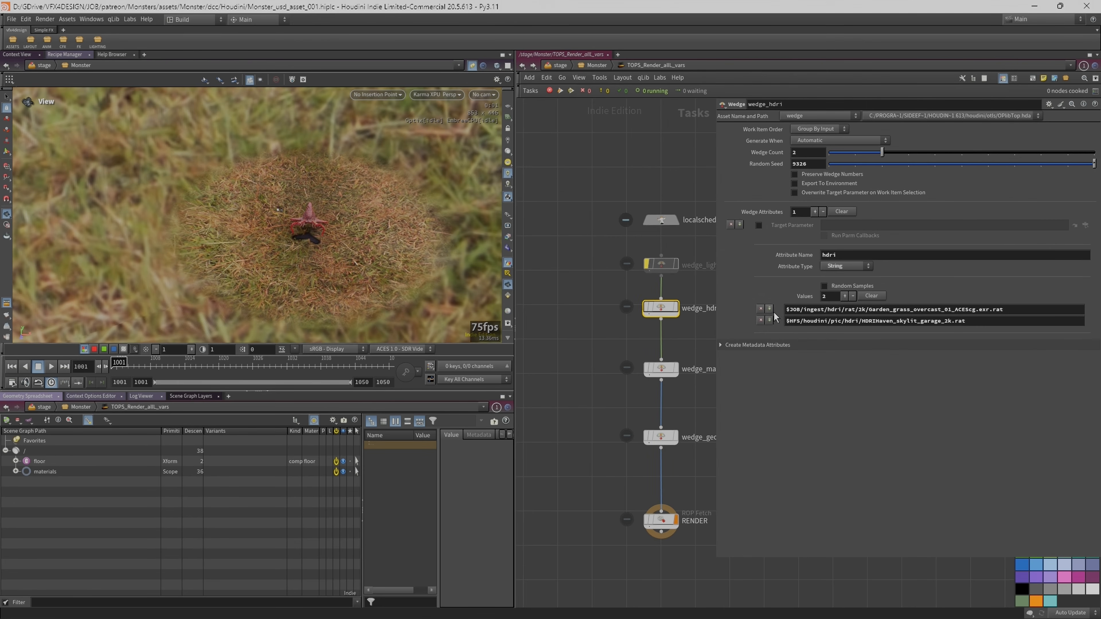
double_click(851, 257)
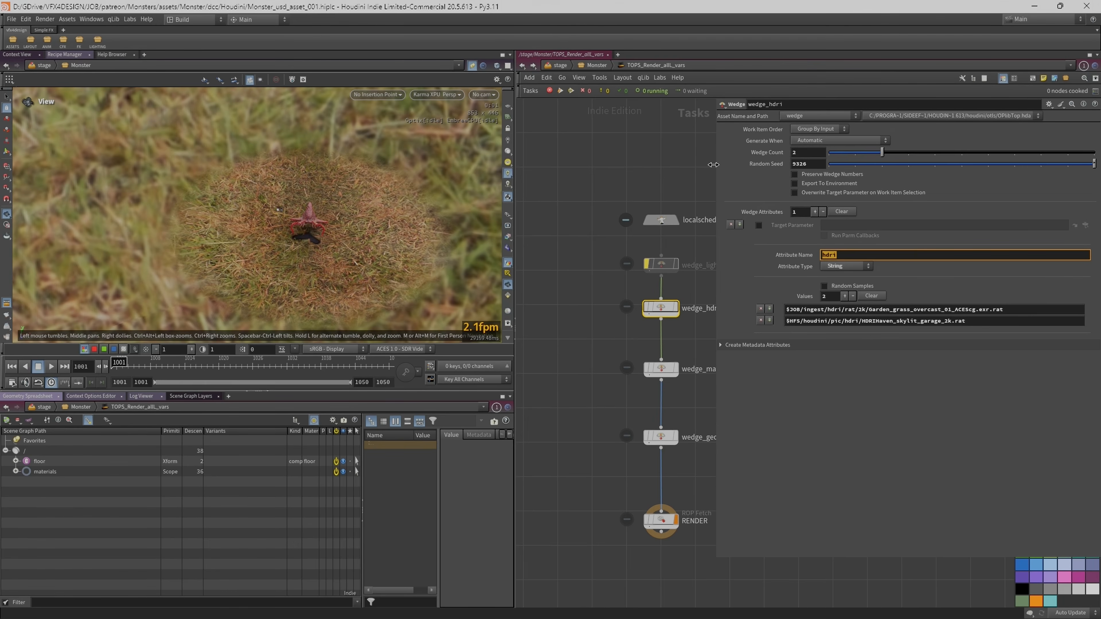
Return to the Monster network around backgroundplate1 and look through /cameras/RENDER_CAM_01 in the viewport.
key(u)
middle_drag(664, 441, 685, 508)
scroll(685, 508, down, 1)
scroll(657, 256, up, 3)
middle_drag(658, 246, 670, 369)
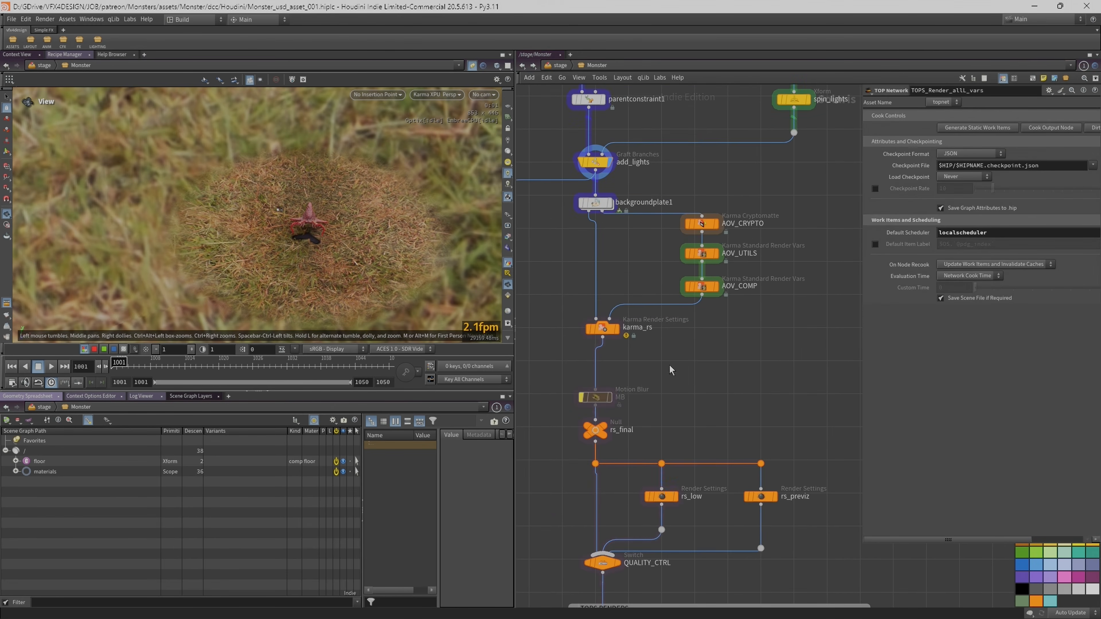
middle_drag(634, 184, 675, 236)
scroll(676, 236, up, 1)
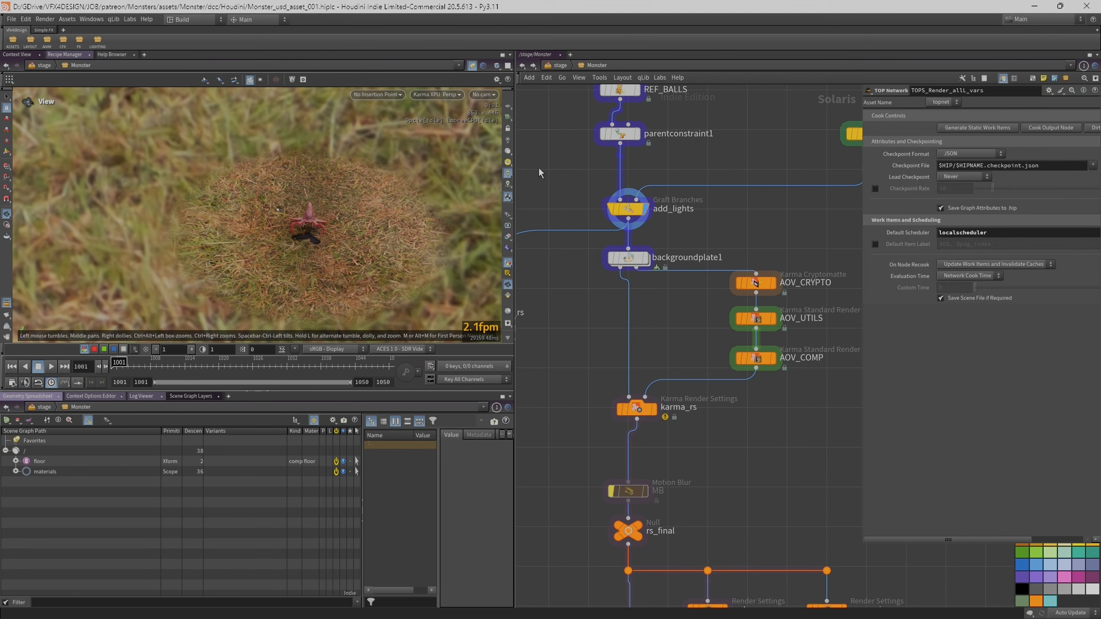
click(478, 99)
click(520, 104)
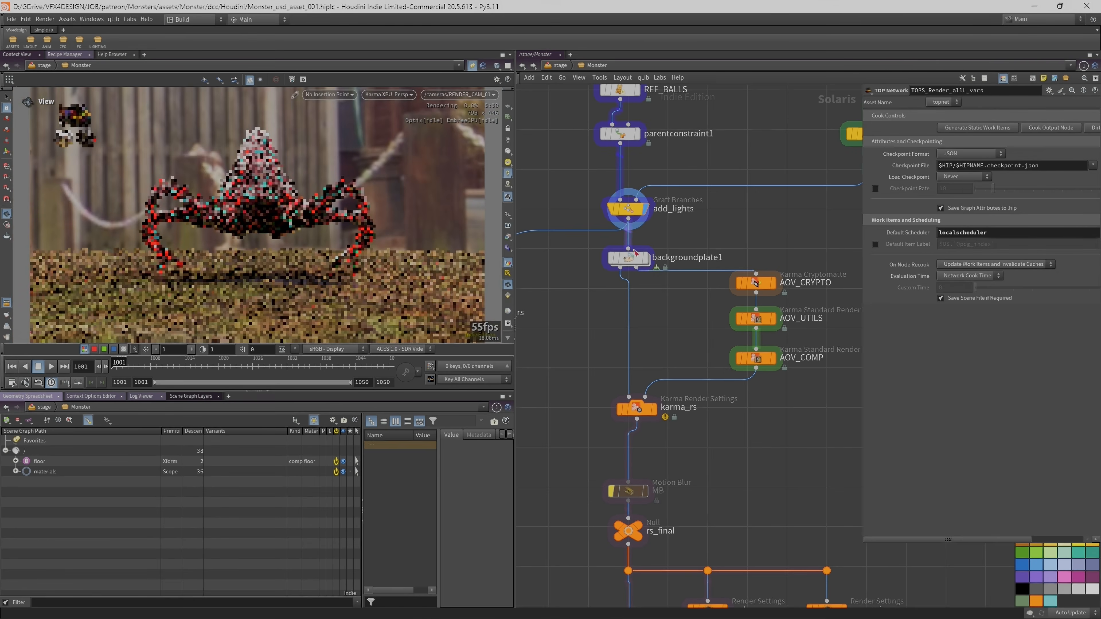
Display the karma_rs node through RENDER_CAM_01 and set the viewport's render settings to /Render/rendersettings.
click(646, 266)
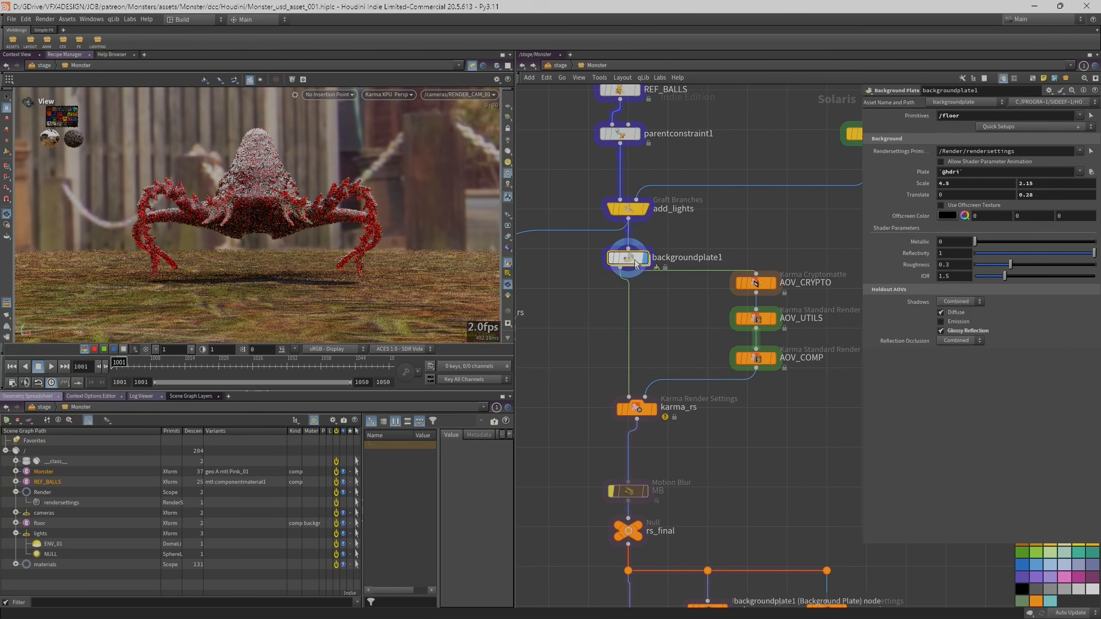
click(654, 417)
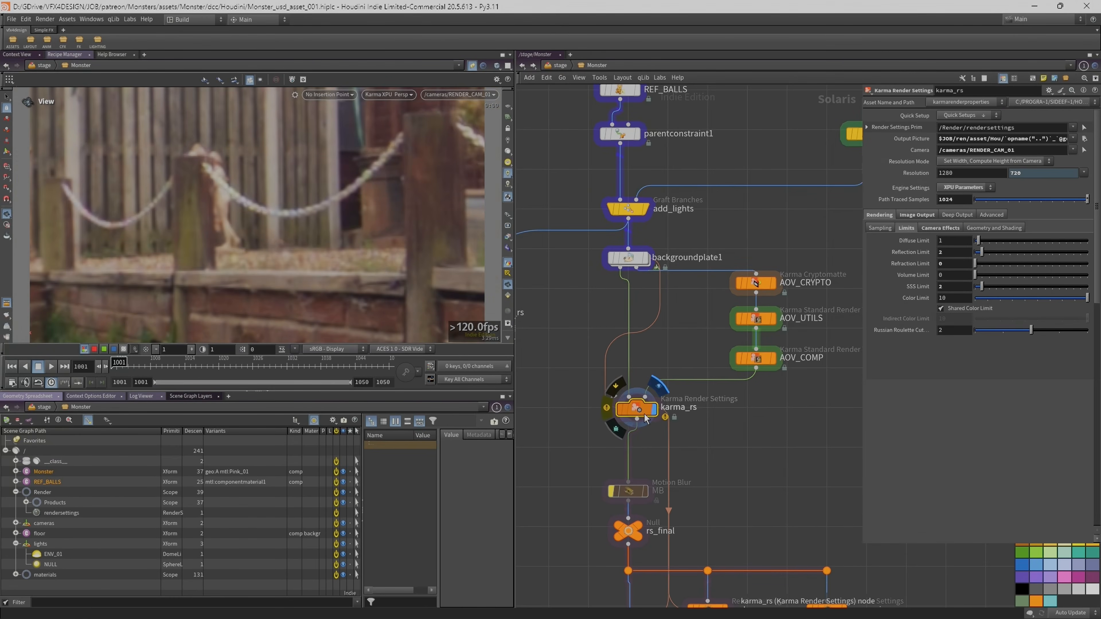
click(443, 95)
click(460, 108)
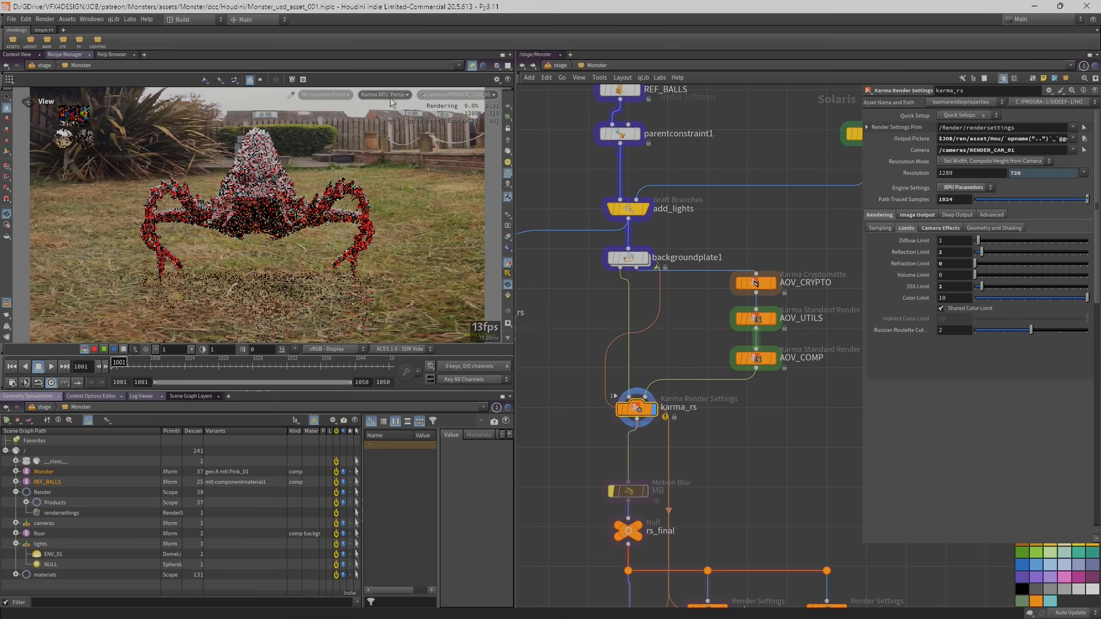
click(379, 96)
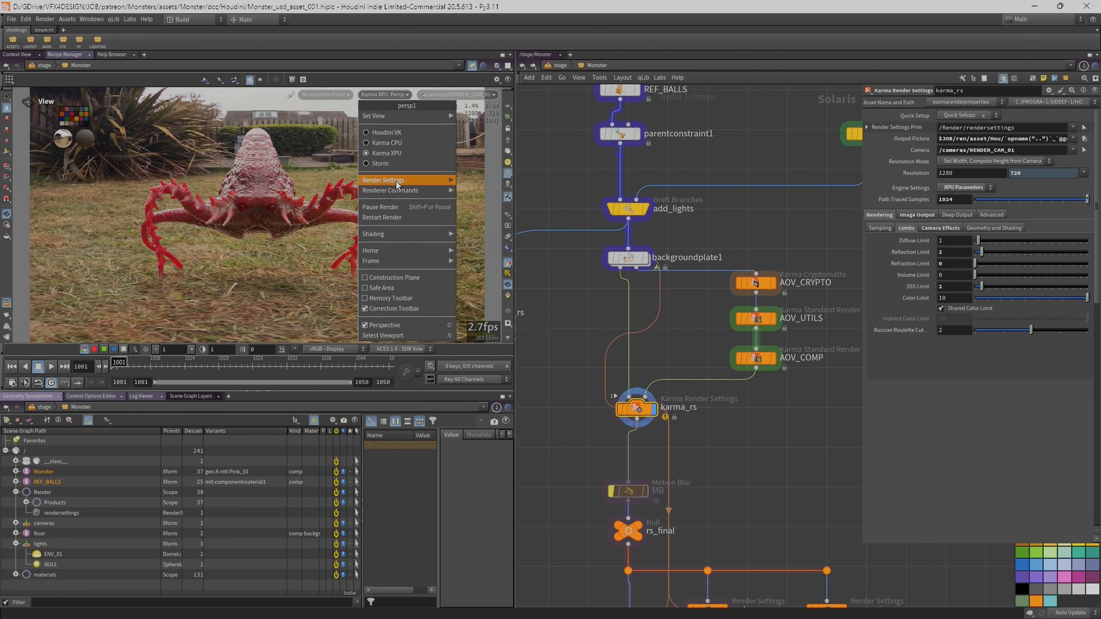
mouse_move(396, 184)
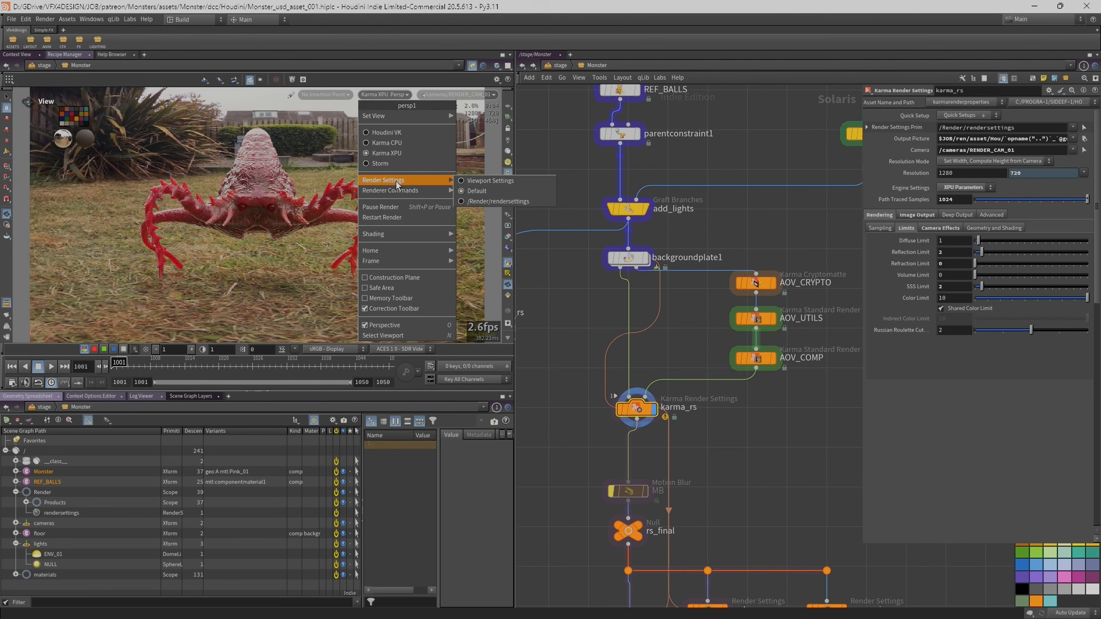
click(484, 201)
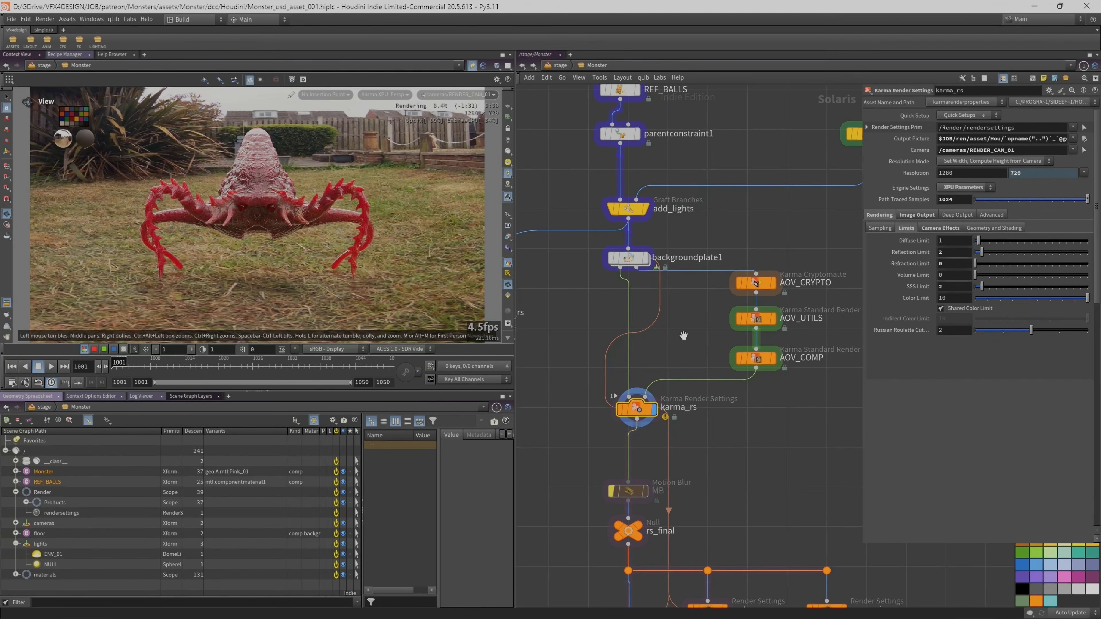
Select backgroundplate1 and revert the background's Scale and Translate parameters to their defaults.
drag(862, 372, 908, 373)
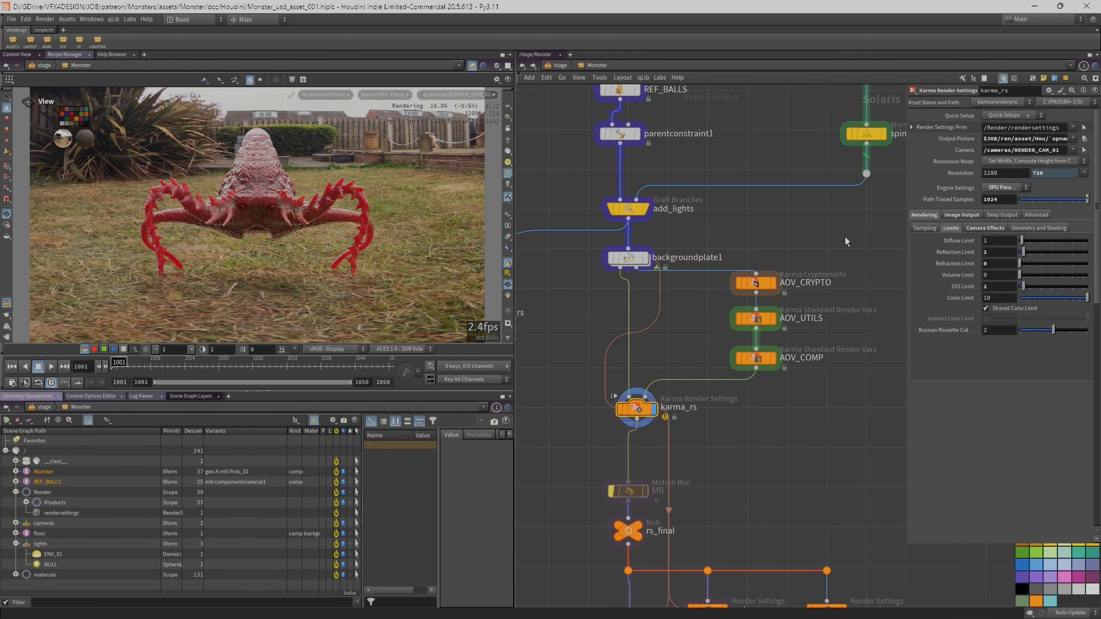
drag(906, 213, 802, 220)
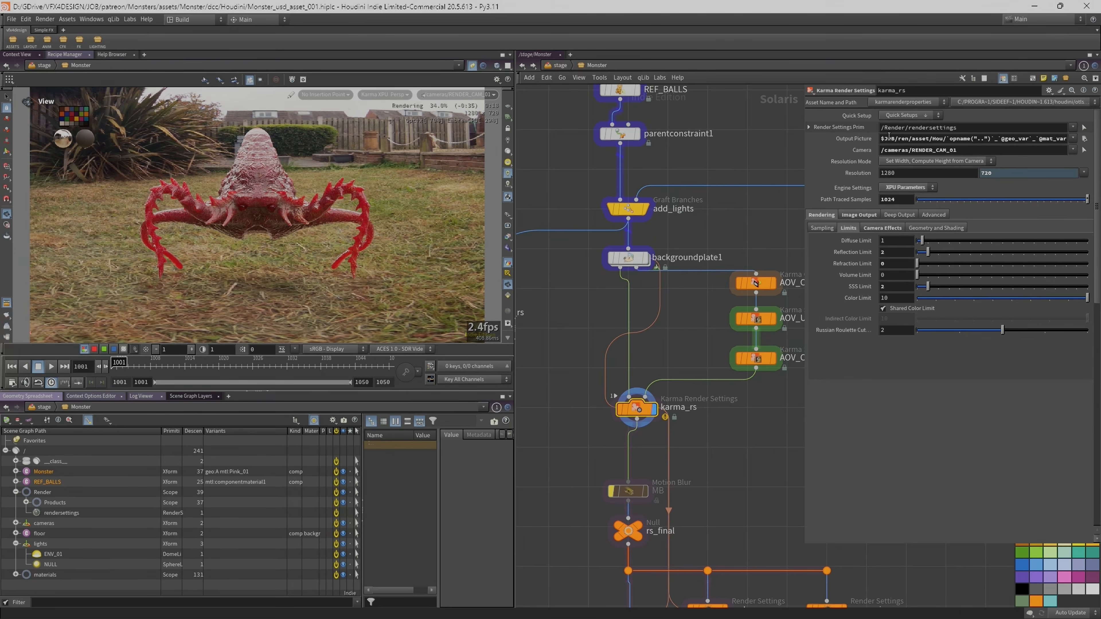
click(640, 265)
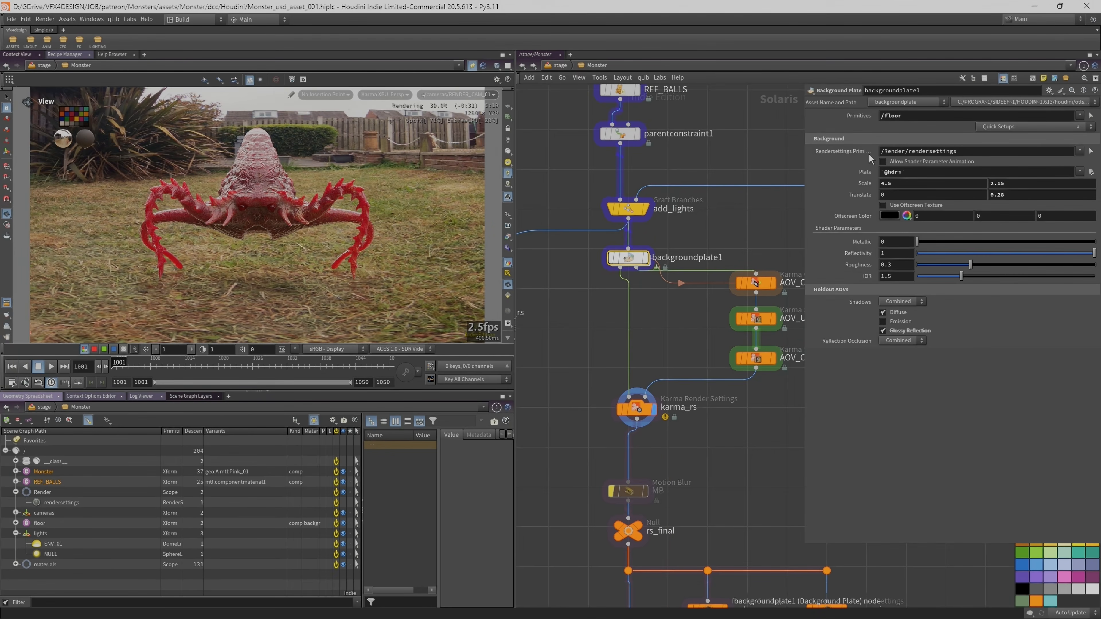
right_click(853, 184)
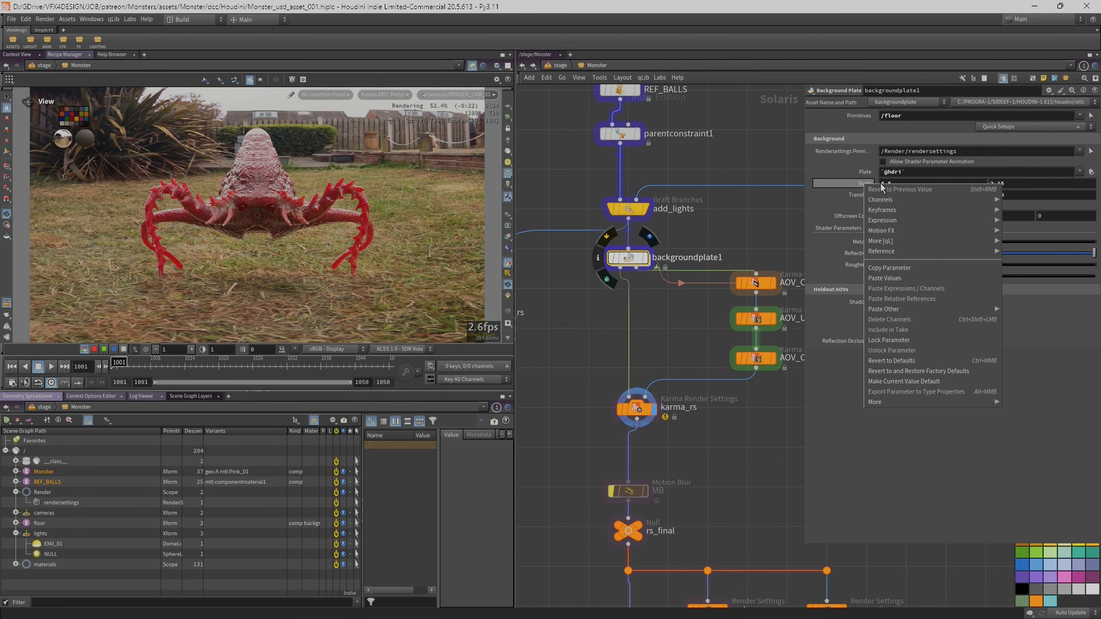
click(896, 363)
right_click(863, 196)
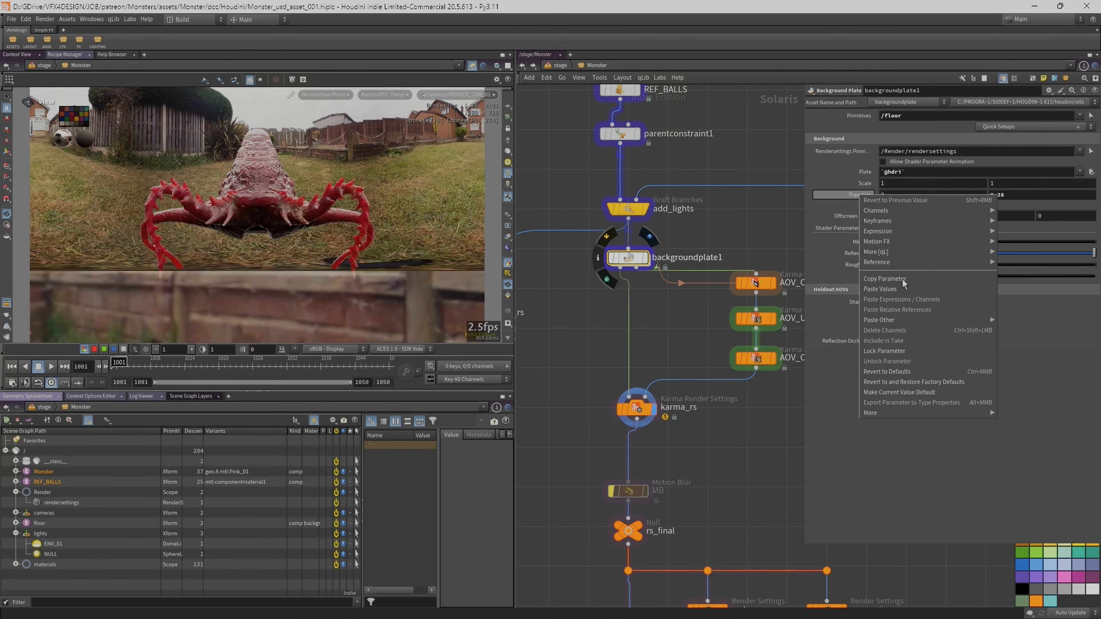
click(904, 376)
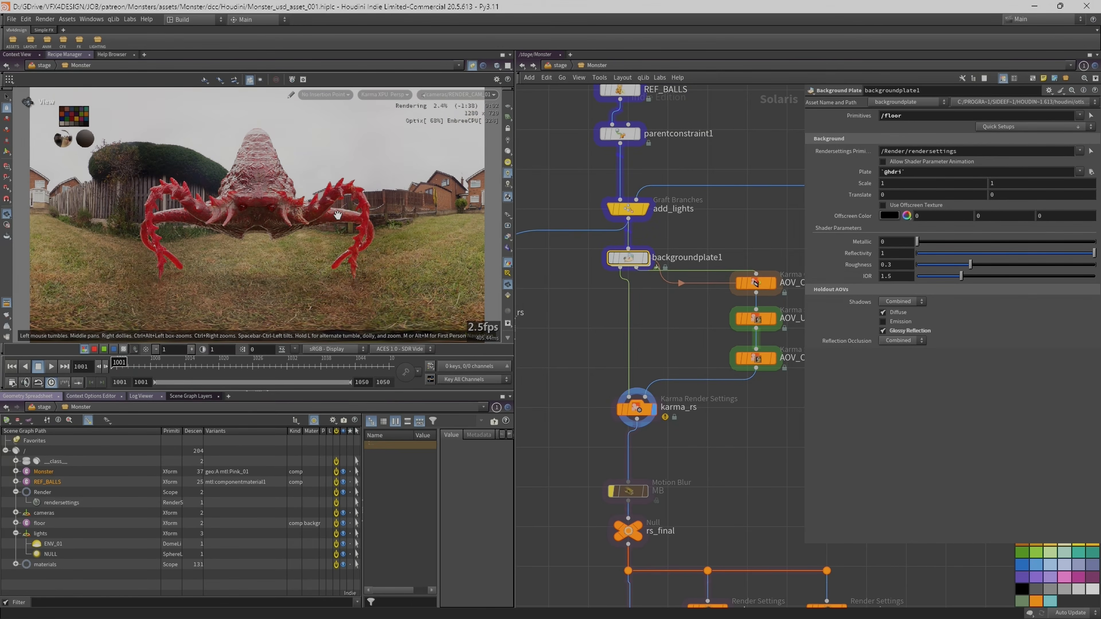
Undo the Scale and Translate resets on backgroundplate1 and narrow the parameter area again.
scroll(727, 217, up, 3)
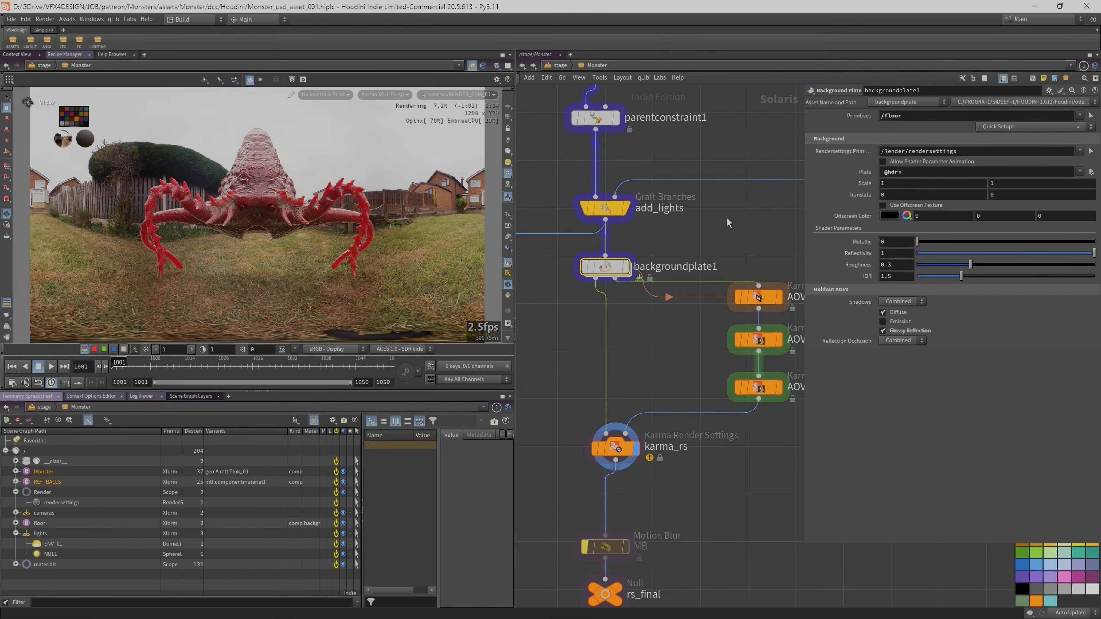
key(ctrl+z)
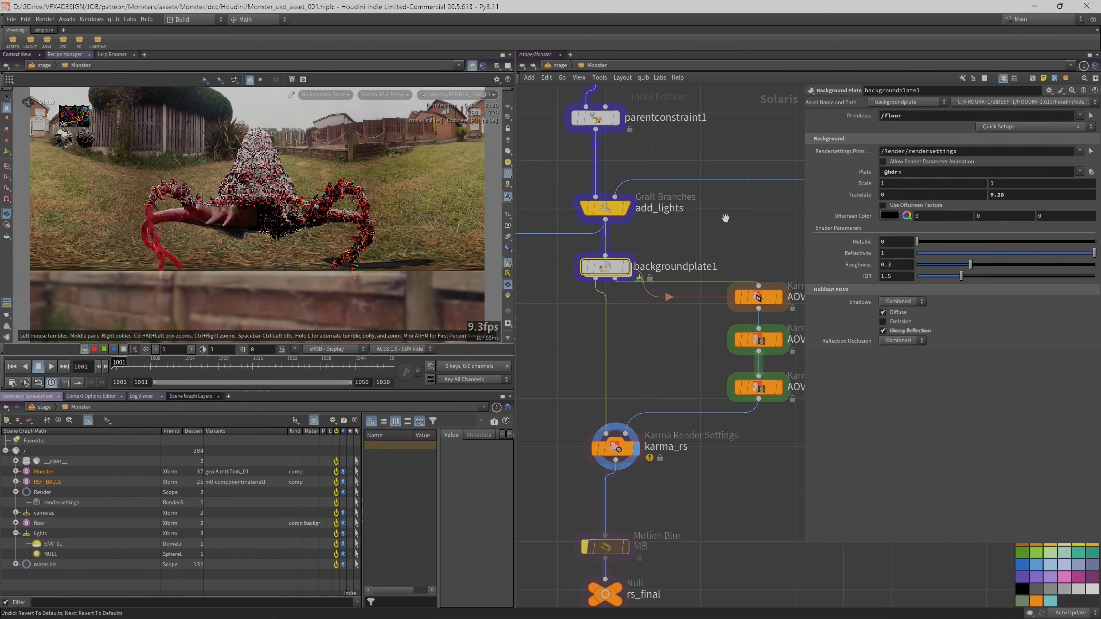
scroll(725, 218, up, 2)
key(ctrl+z)
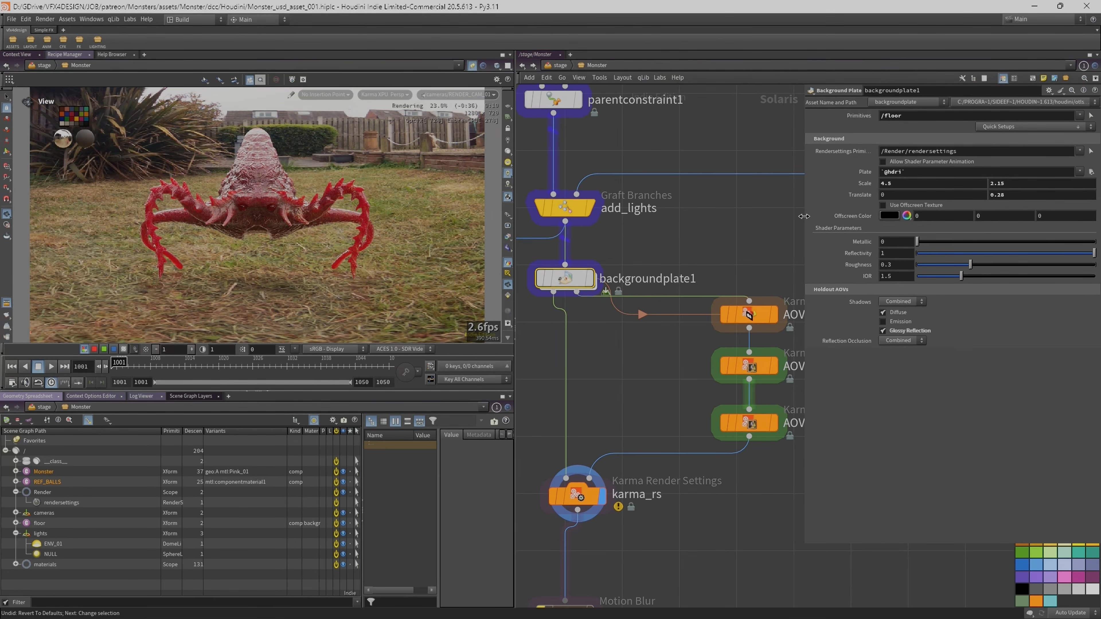
drag(802, 223, 847, 223)
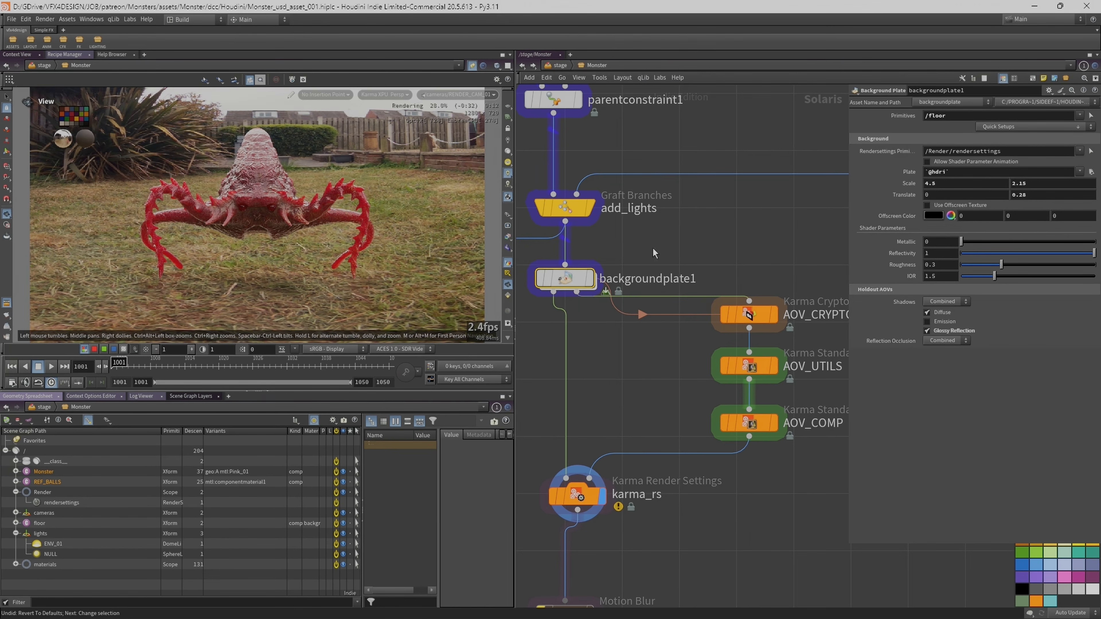
Highlight the AOV_CRYPTO, AOV_UTILS and AOV_COMP nodes between backgroundplate1 and karma_rs.
scroll(654, 253, down, 2)
drag(767, 244, 754, 418)
click(603, 272)
drag(724, 254, 764, 452)
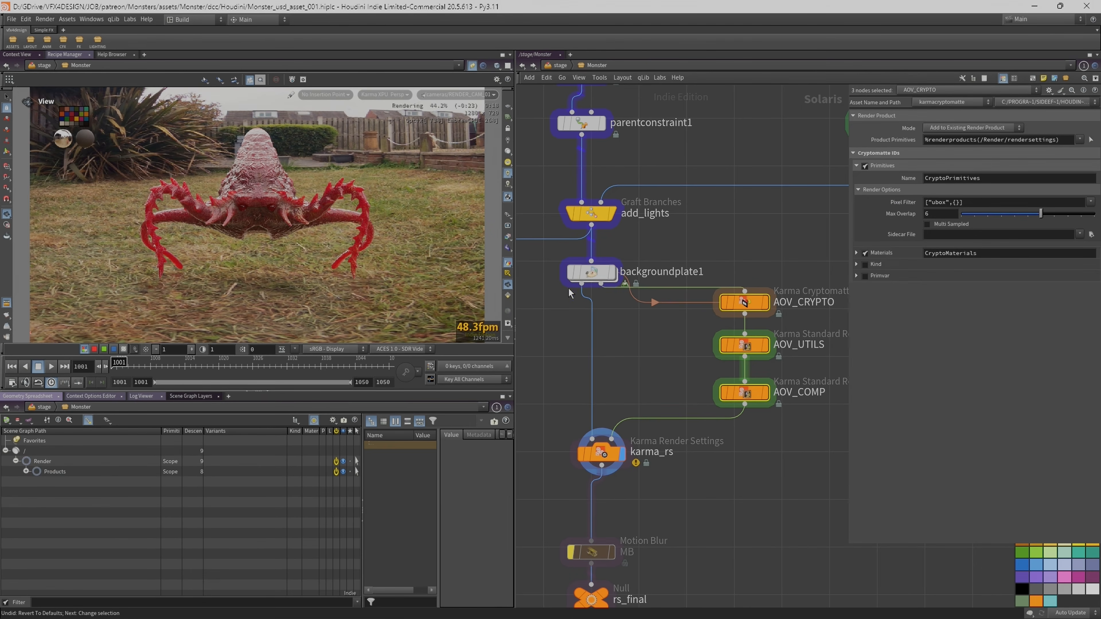
View the holdout_reflection render output in the viewport.
click(508, 215)
click(530, 201)
click(508, 237)
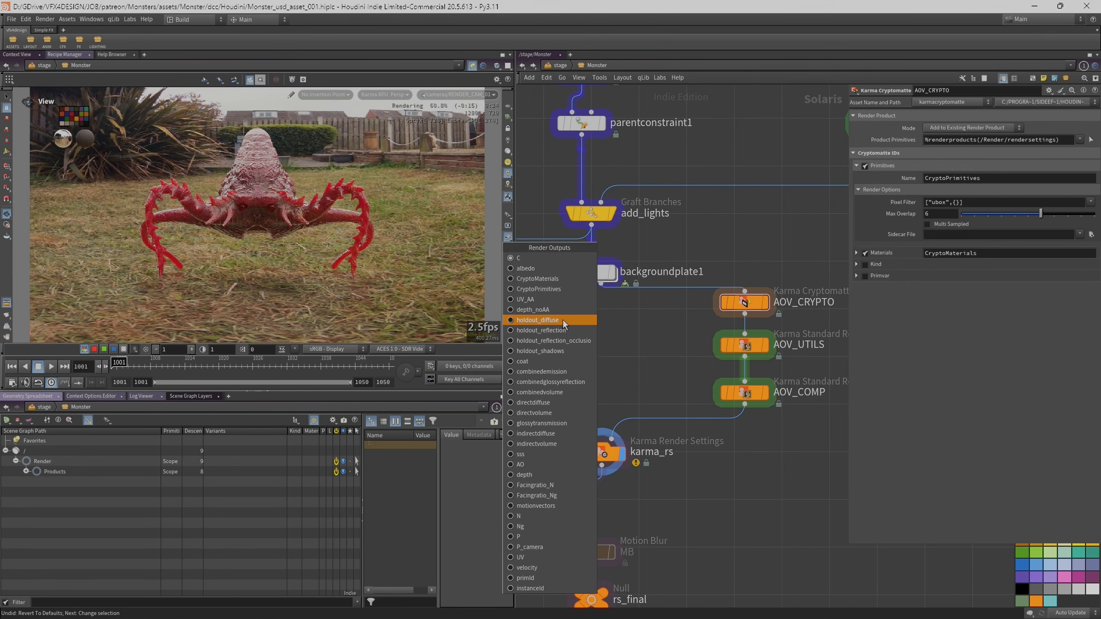
click(572, 332)
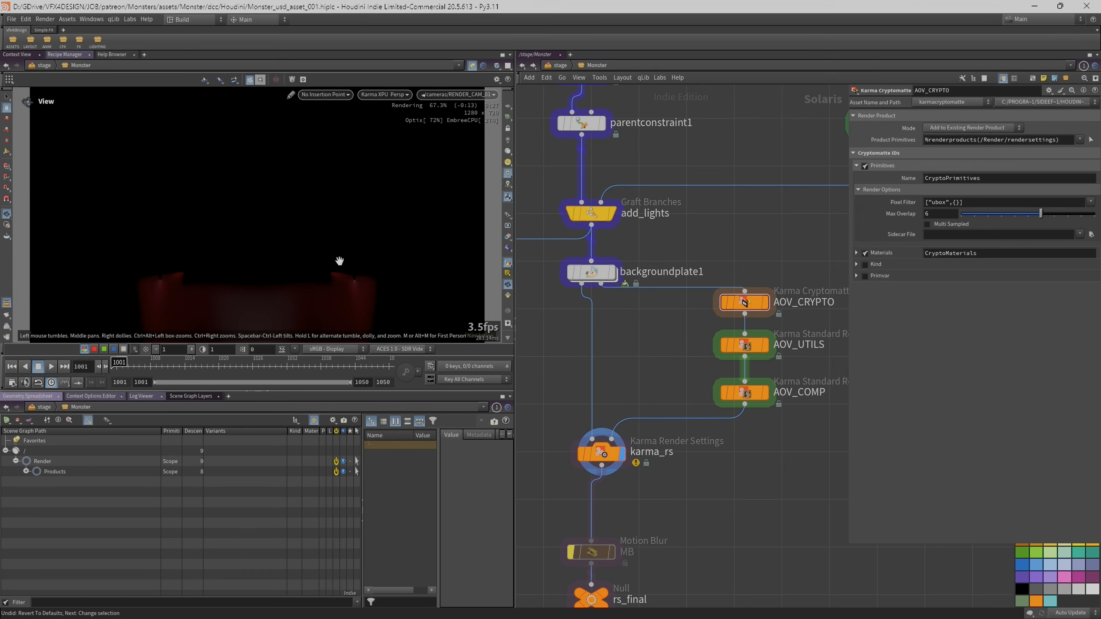
Select backgroundplate1, view the holdout reflection occlusion output, and switch the viewport back to the C output.
click(592, 272)
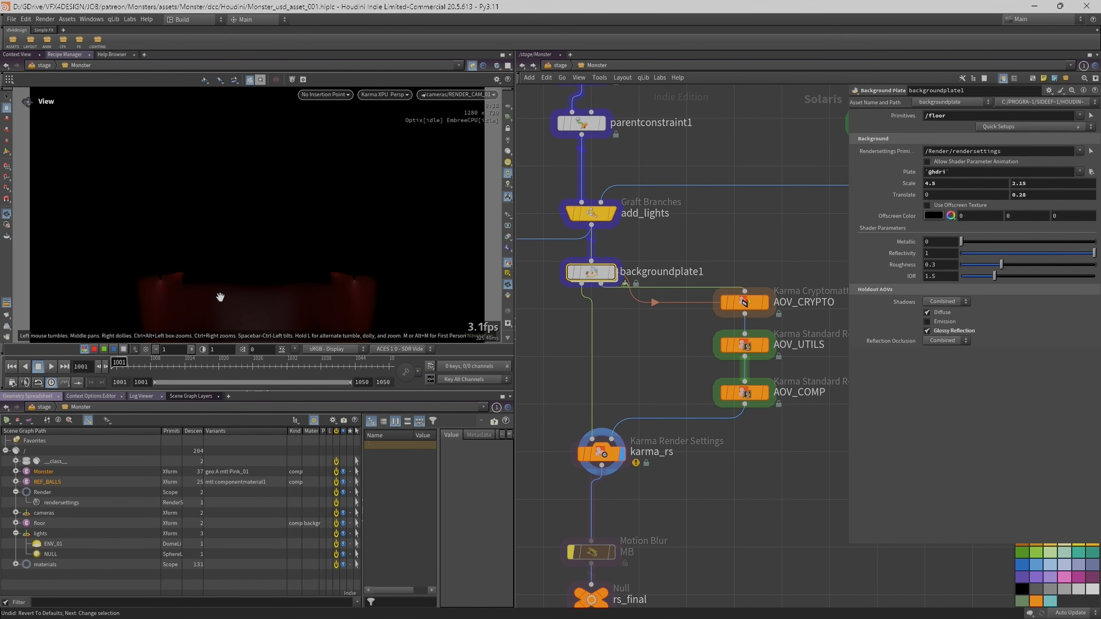
click(508, 236)
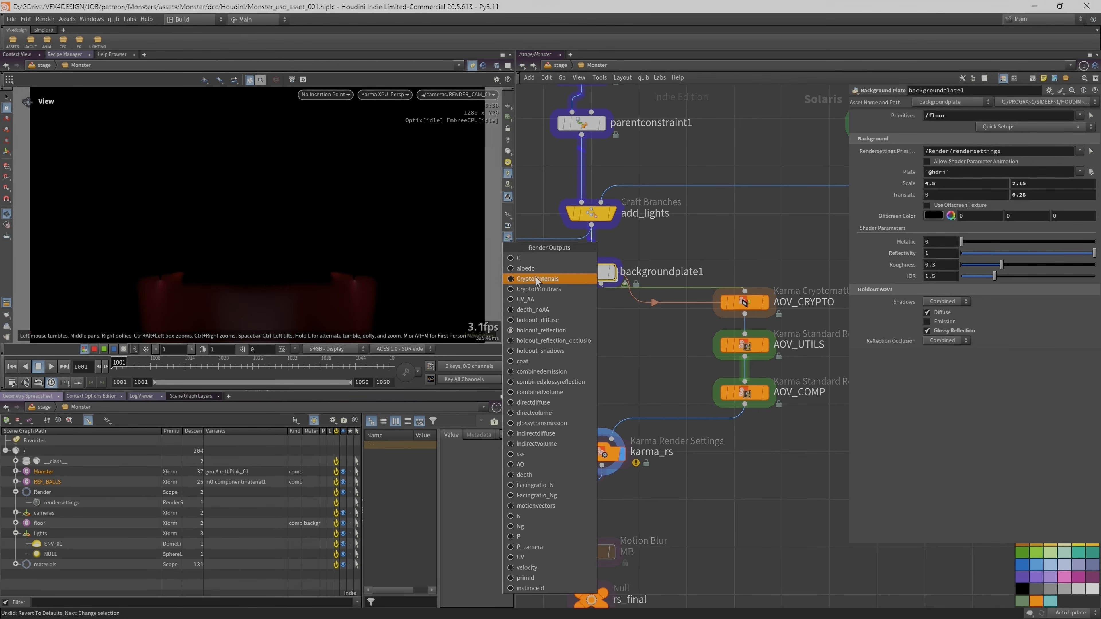
click(558, 345)
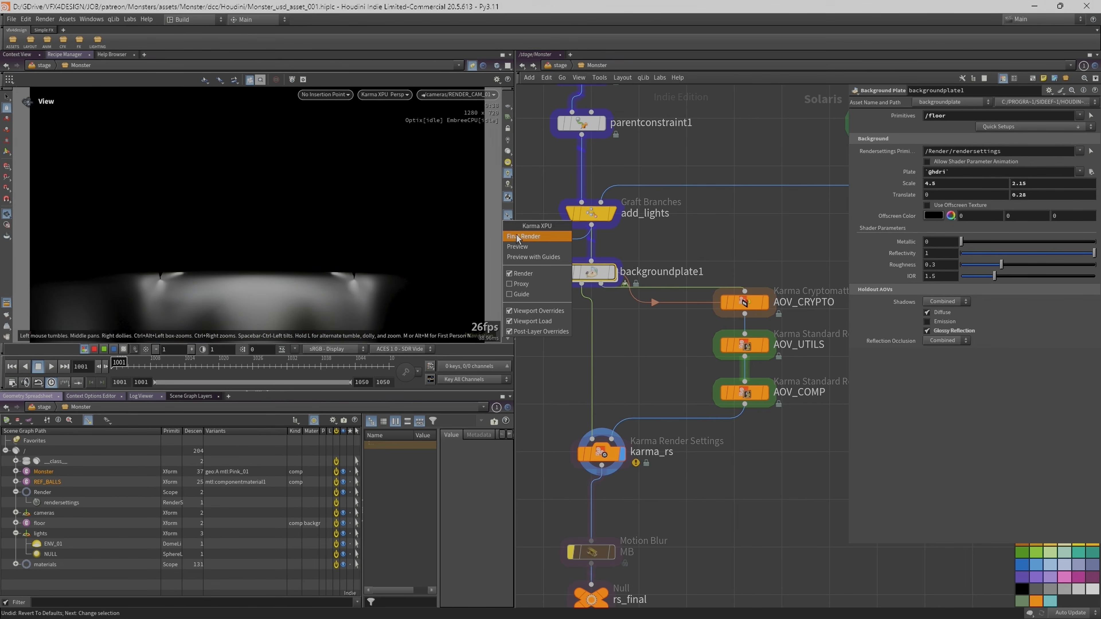
click(508, 237)
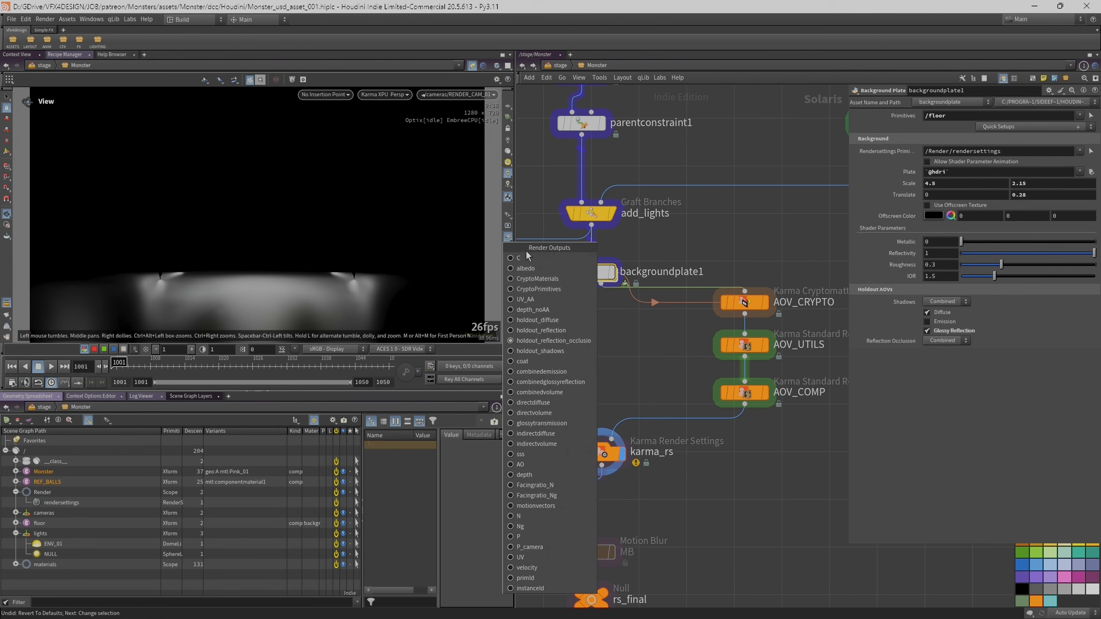
click(531, 256)
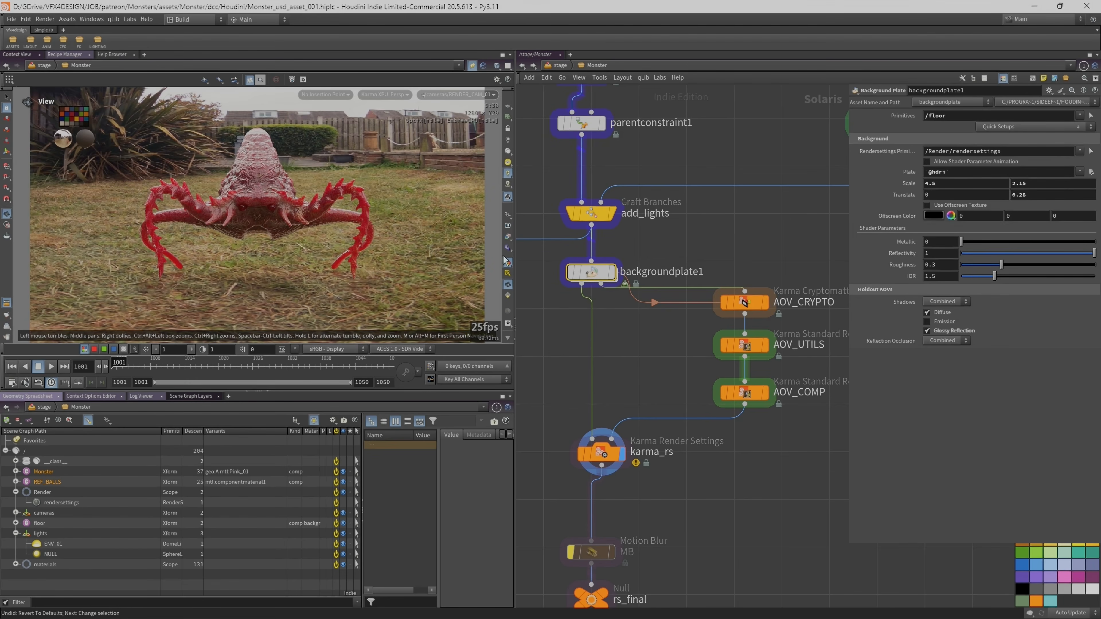
scroll(629, 377, down, 1)
middle_drag(629, 377, 609, 337)
scroll(609, 336, up, 1)
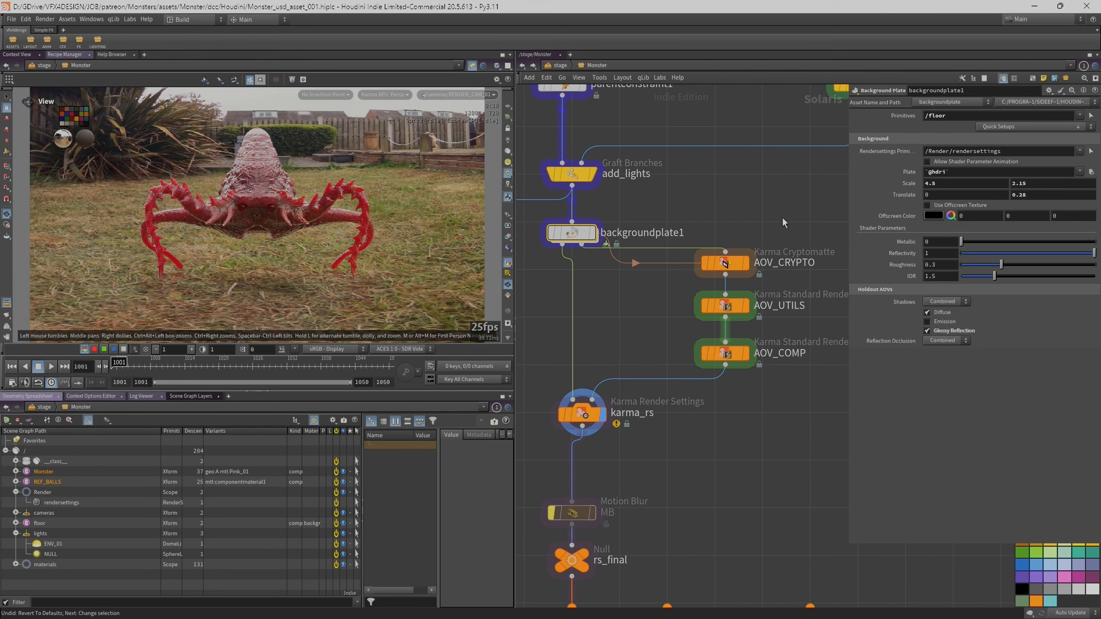
Inspect AOV_CRYPTO, AOV_UTILS, AOV_COMP and karma_rs in turn, and select AOV_CRYPTO and AOV_UTILS together.
click(725, 263)
click(727, 307)
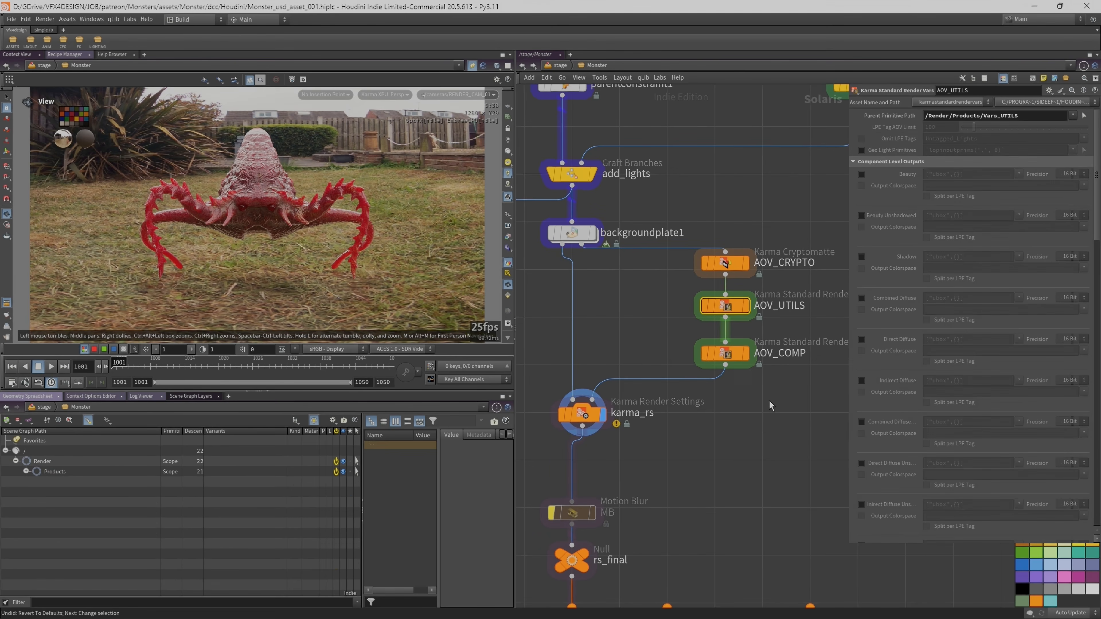
click(725, 353)
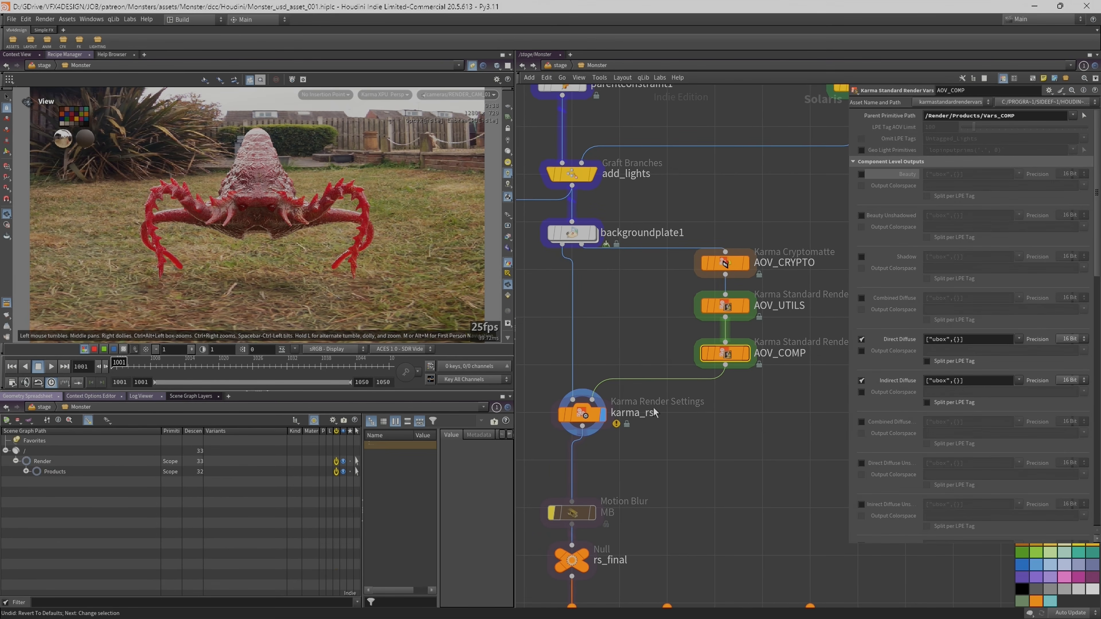
click(580, 414)
scroll(698, 446, down, 2)
middle_drag(709, 458, 701, 381)
scroll(698, 380, up, 2)
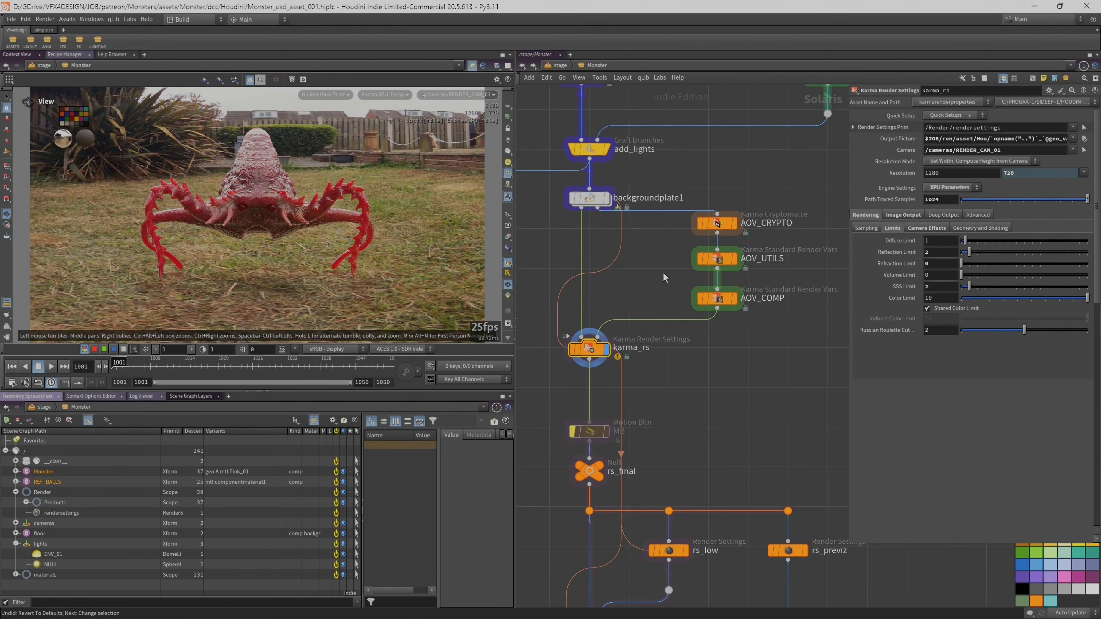
click(718, 224)
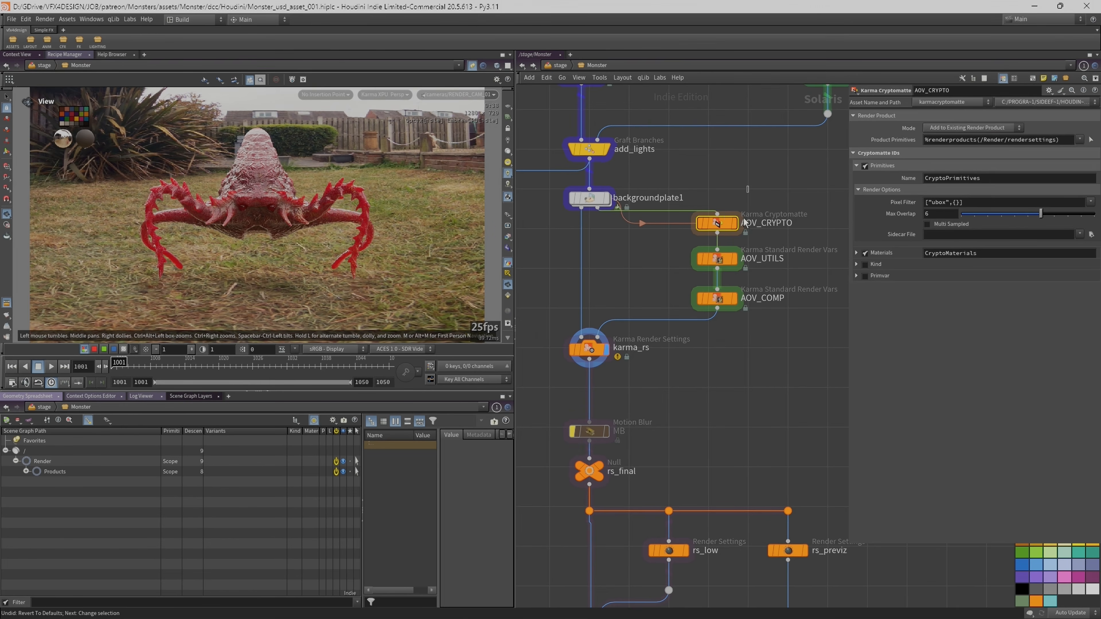
shift+click(717, 259)
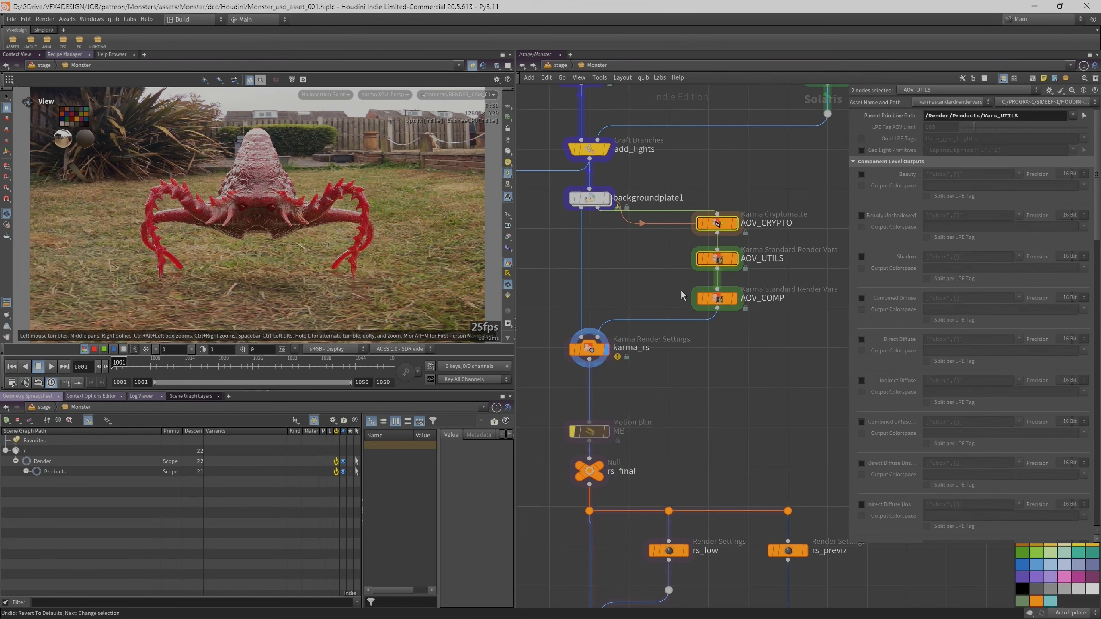
Show the karma_rs parameters in a wider area and highlight the $JOB/ren/asset/Hou part of the Output Picture path.
click(594, 348)
middle_drag(651, 387, 682, 351)
scroll(682, 351, up, 1)
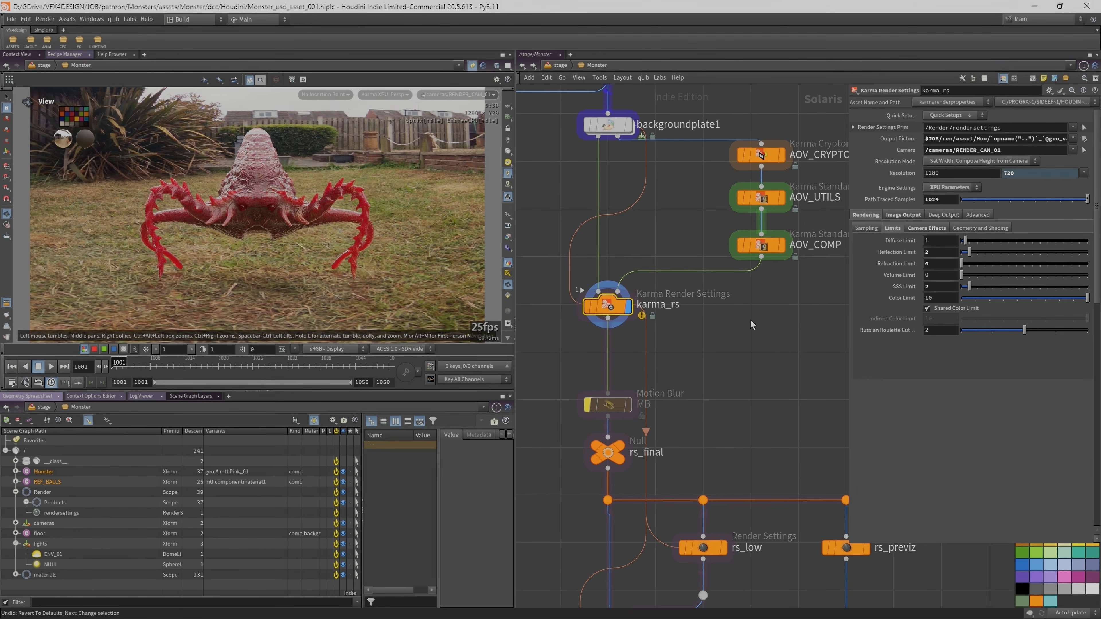
drag(848, 297, 558, 307)
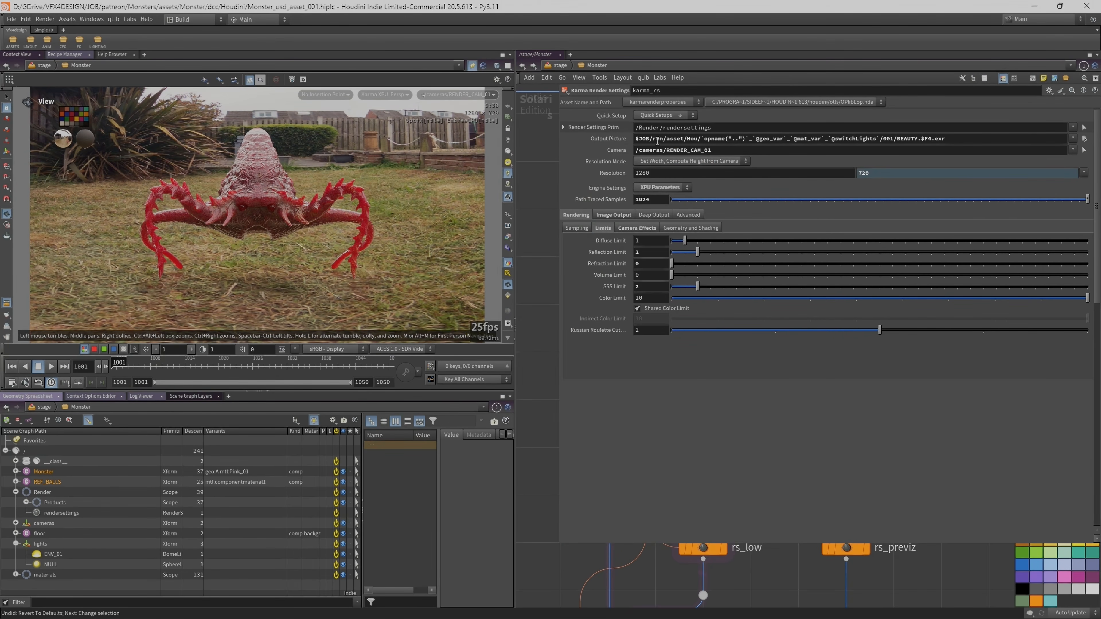
drag(635, 139, 685, 138)
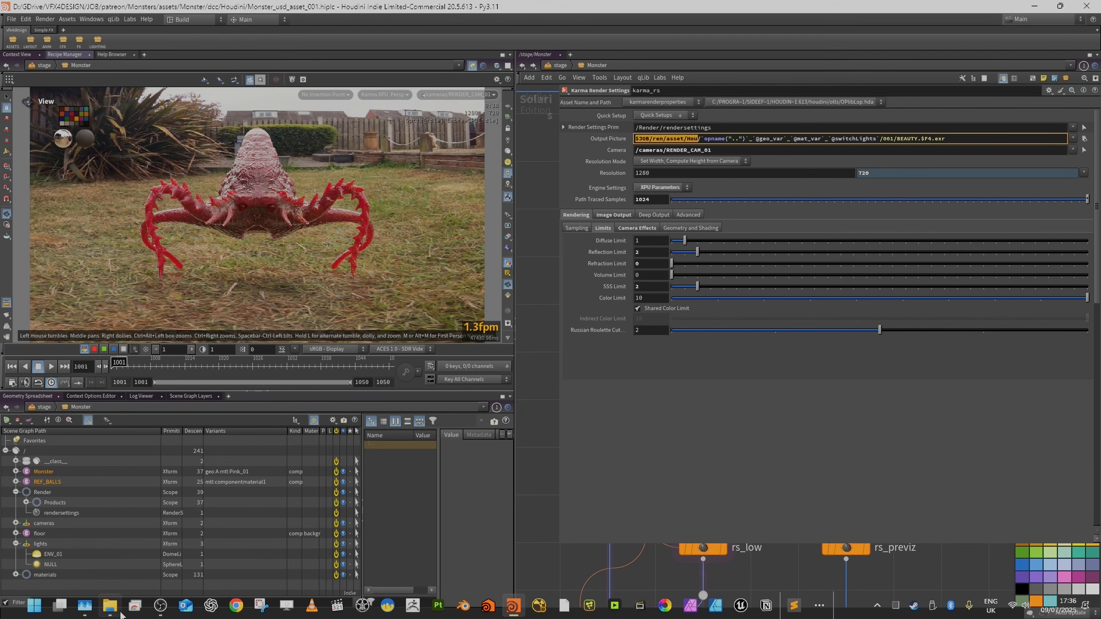
Switch to File Explorer, go up from the Monster asset folder to Monsters, and open the ren folder.
click(109, 605)
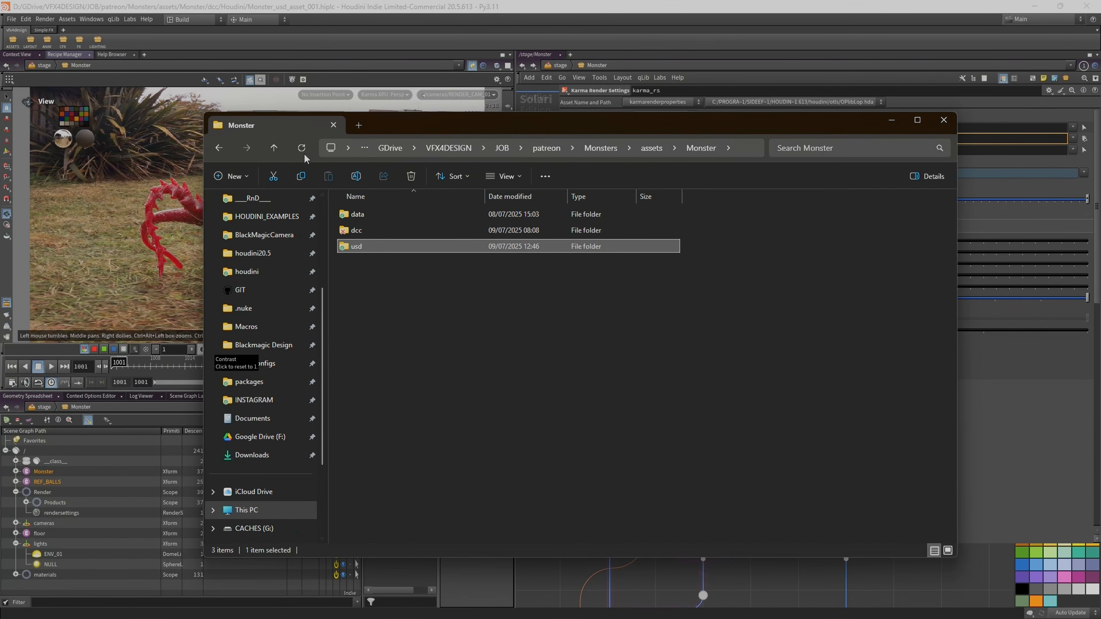
click(275, 148)
click(274, 148)
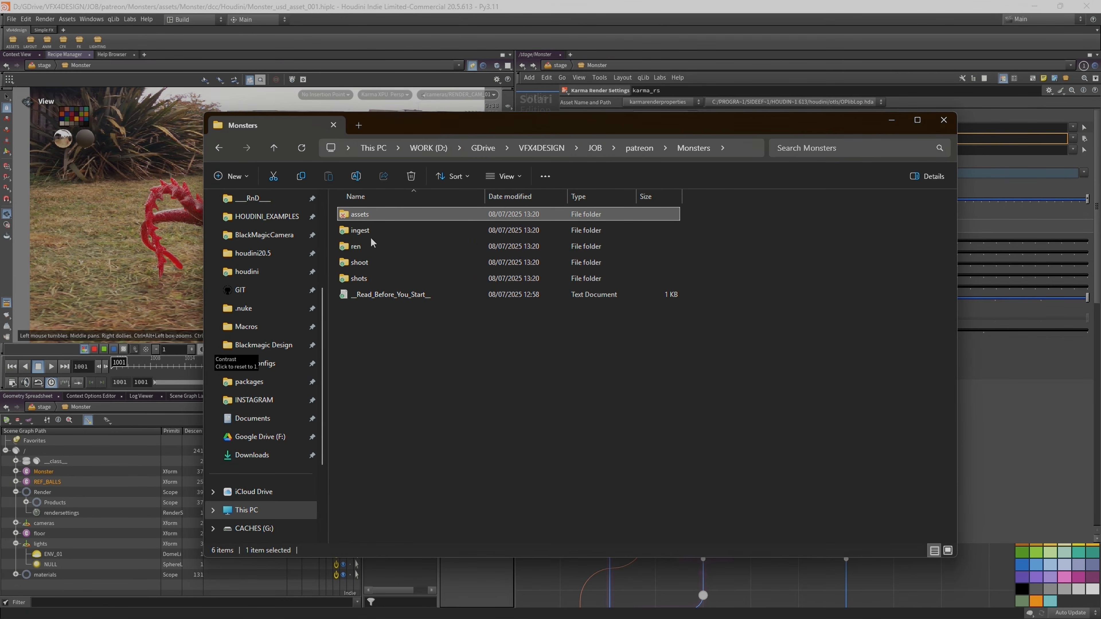
click(369, 245)
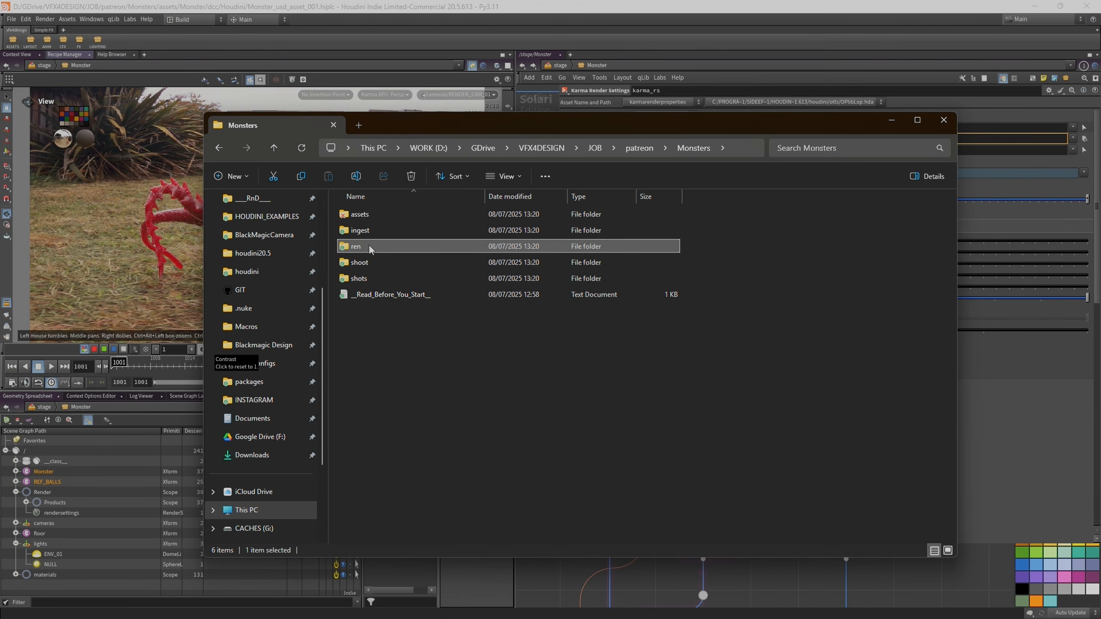
double_click(368, 247)
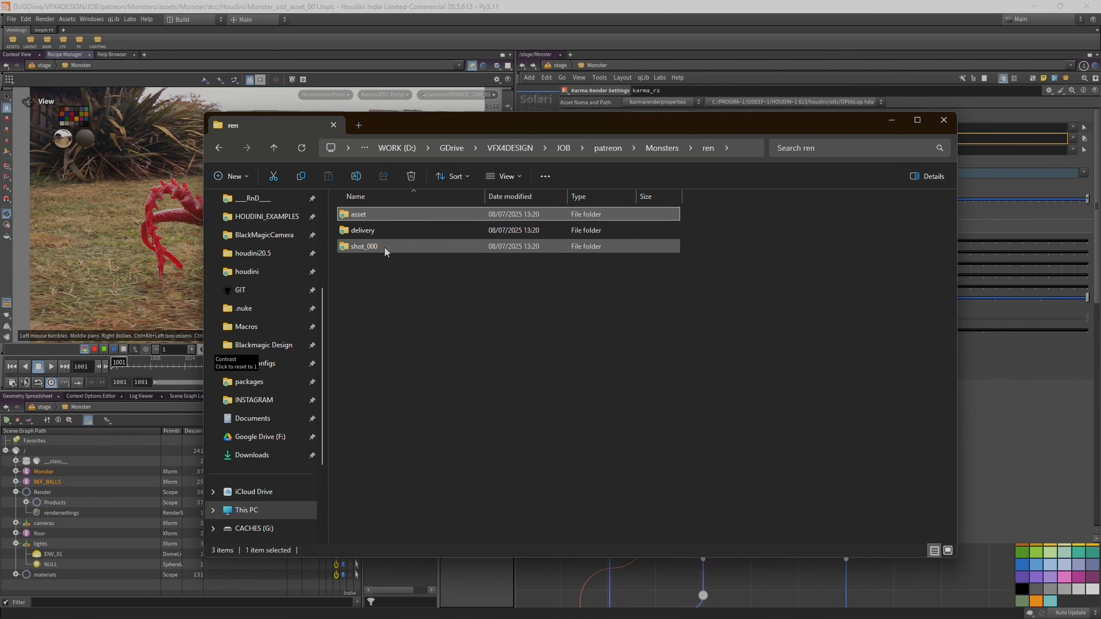
Look through the delivery render folders down to DaVinci/delivery_name/001 and return to the ren folder.
click(383, 247)
double_click(382, 231)
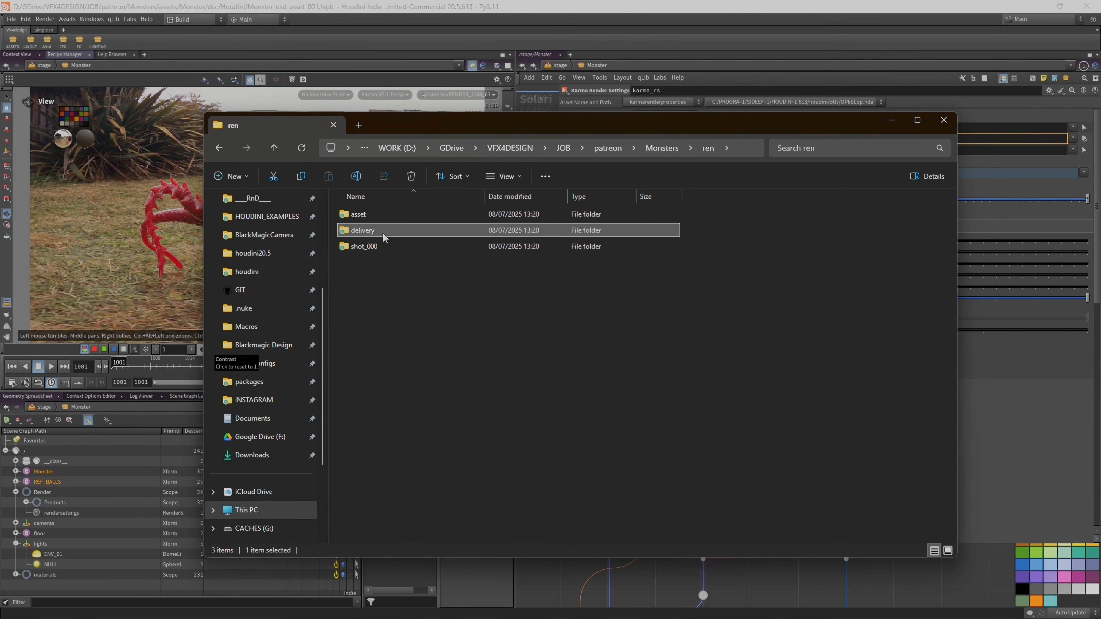
double_click(354, 214)
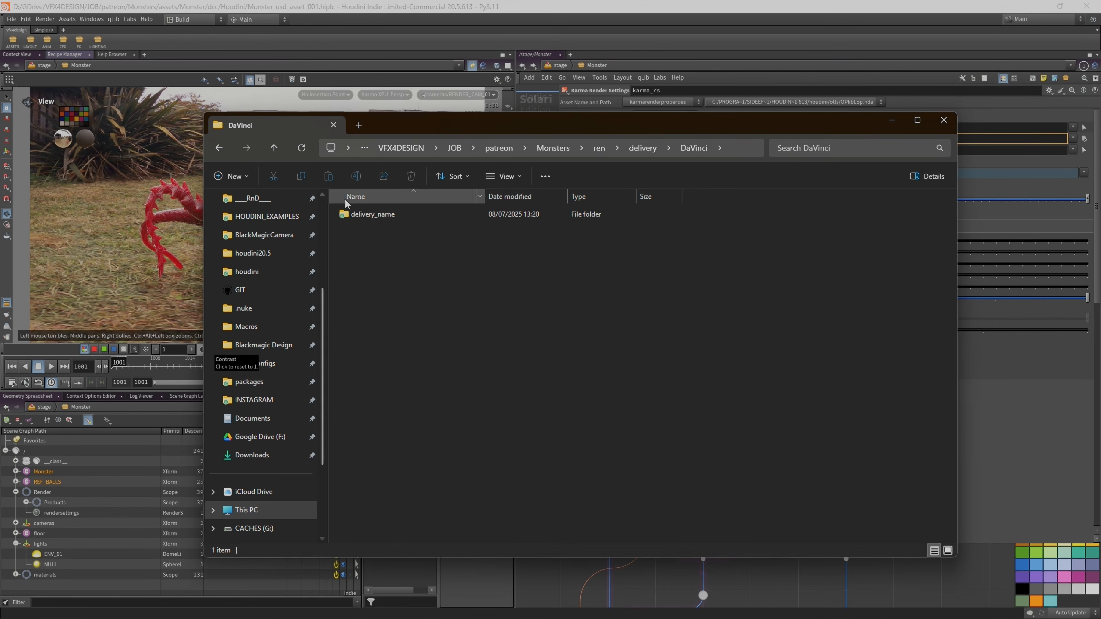
double_click(373, 216)
double_click(373, 216)
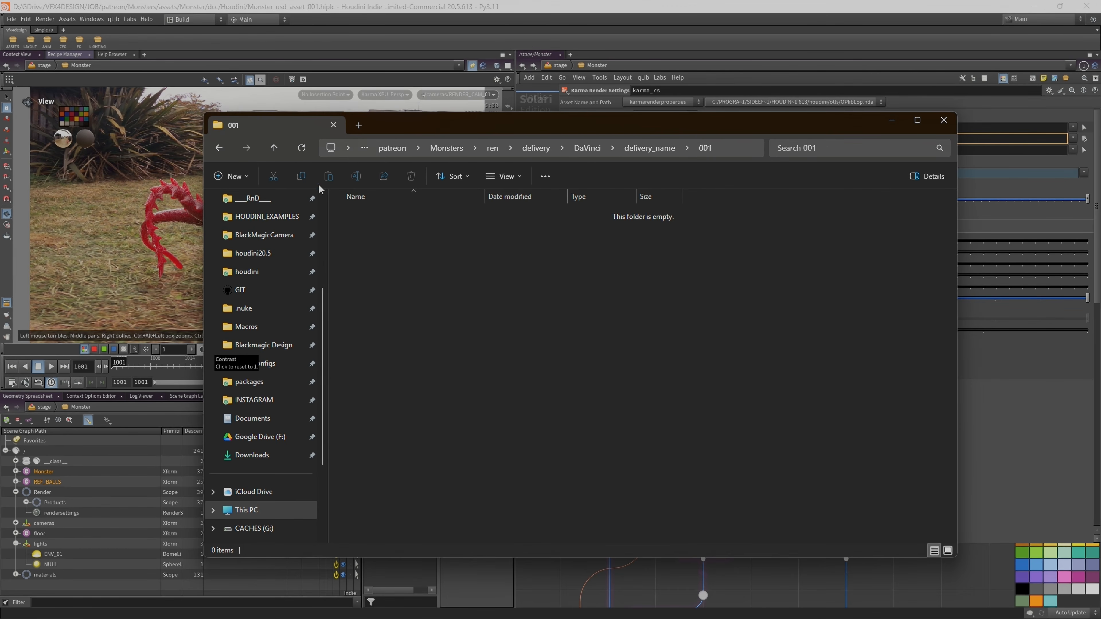
click(278, 151)
click(277, 150)
click(277, 151)
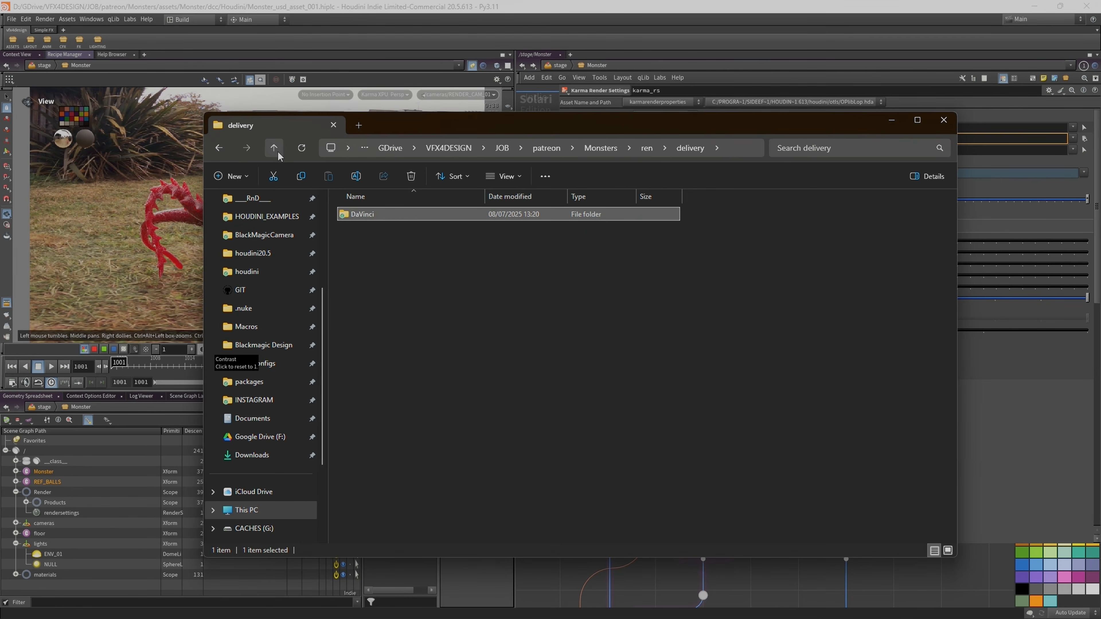
click(277, 150)
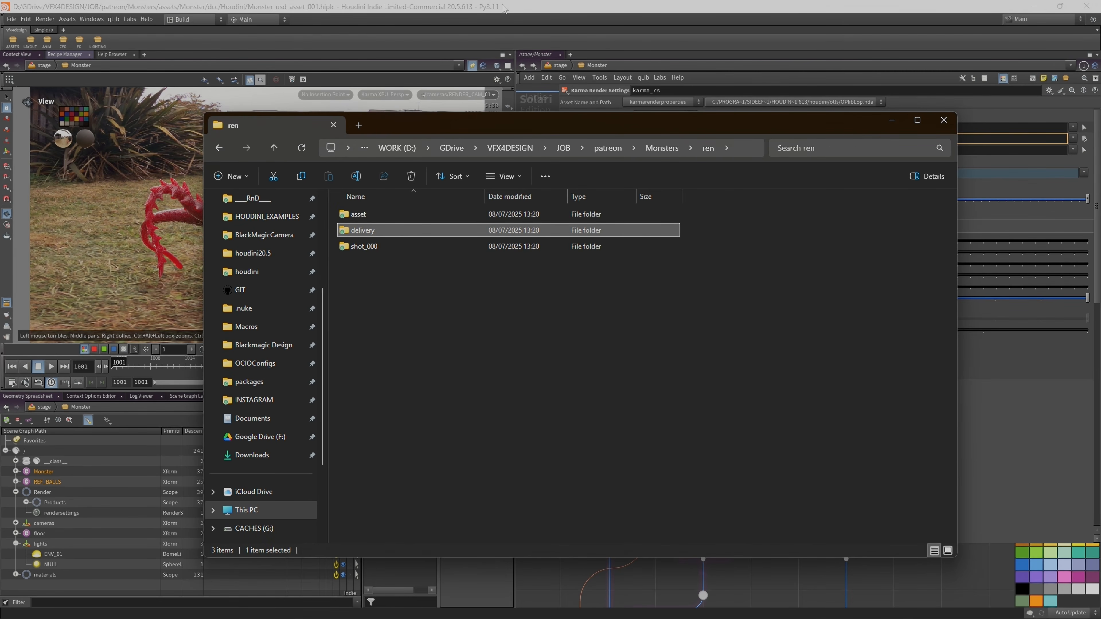
Open the asset/Hou render folder, widen the Name column to read the full folder name, and close File Explorer.
double_click(365, 215)
double_click(371, 231)
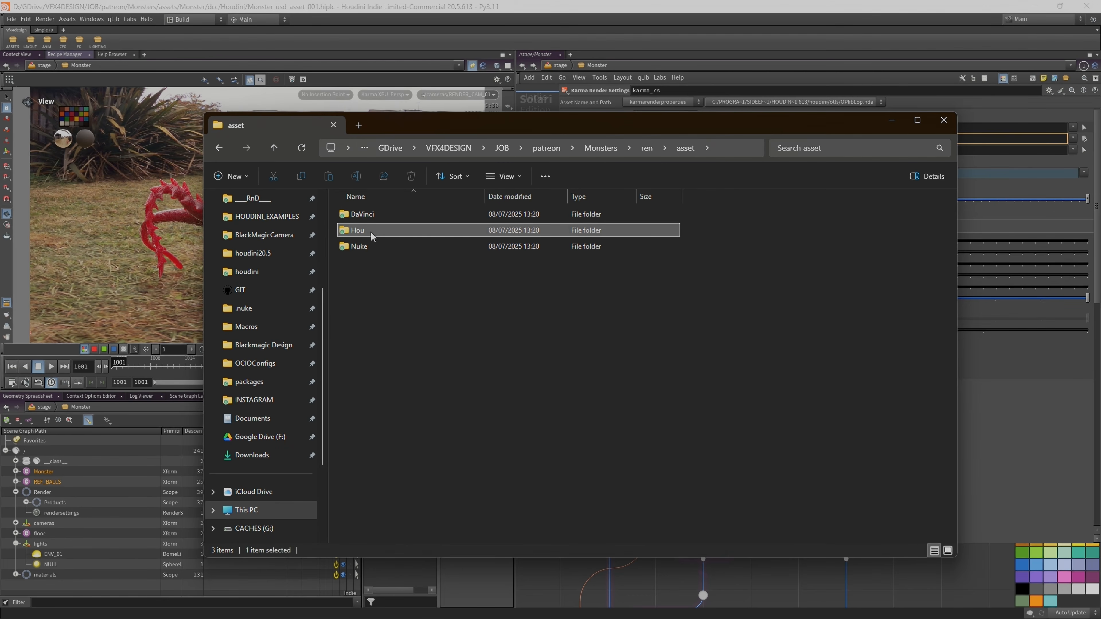
drag(486, 198, 559, 198)
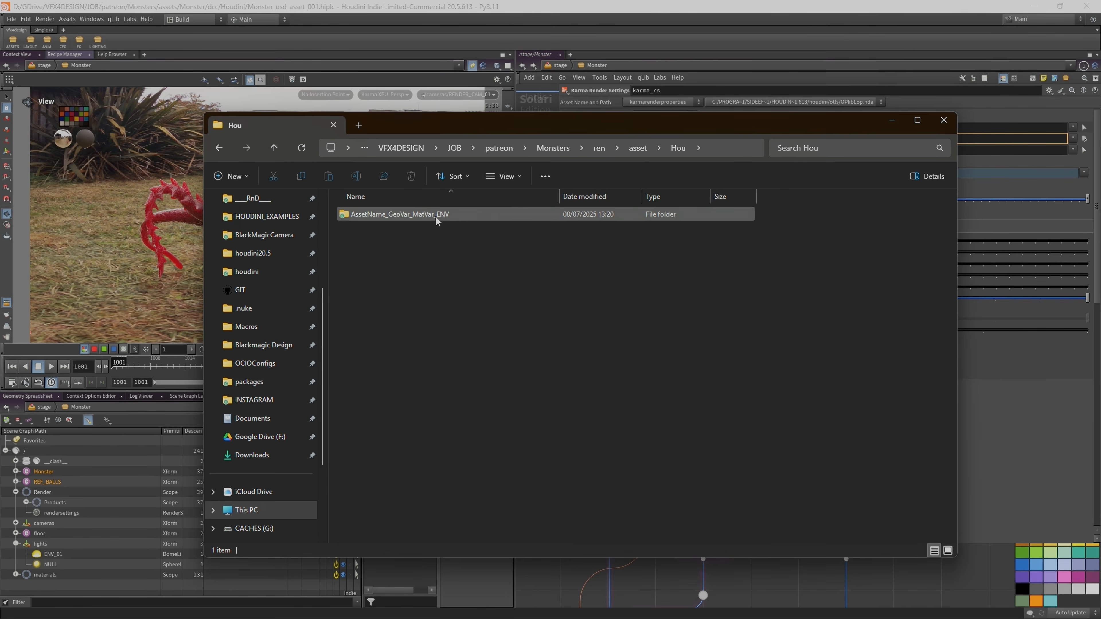
click(944, 120)
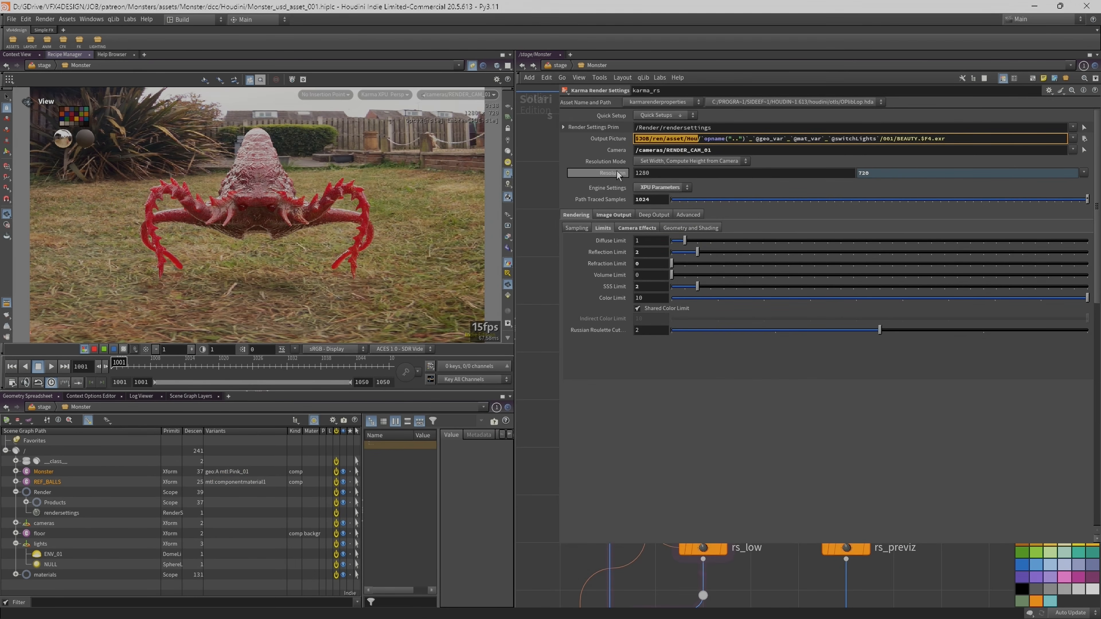
Narrow the parameter area and select the MB Motion Blur node between karma_rs and rs_final to view its settings.
drag(557, 177, 755, 177)
scroll(657, 247, down, 2)
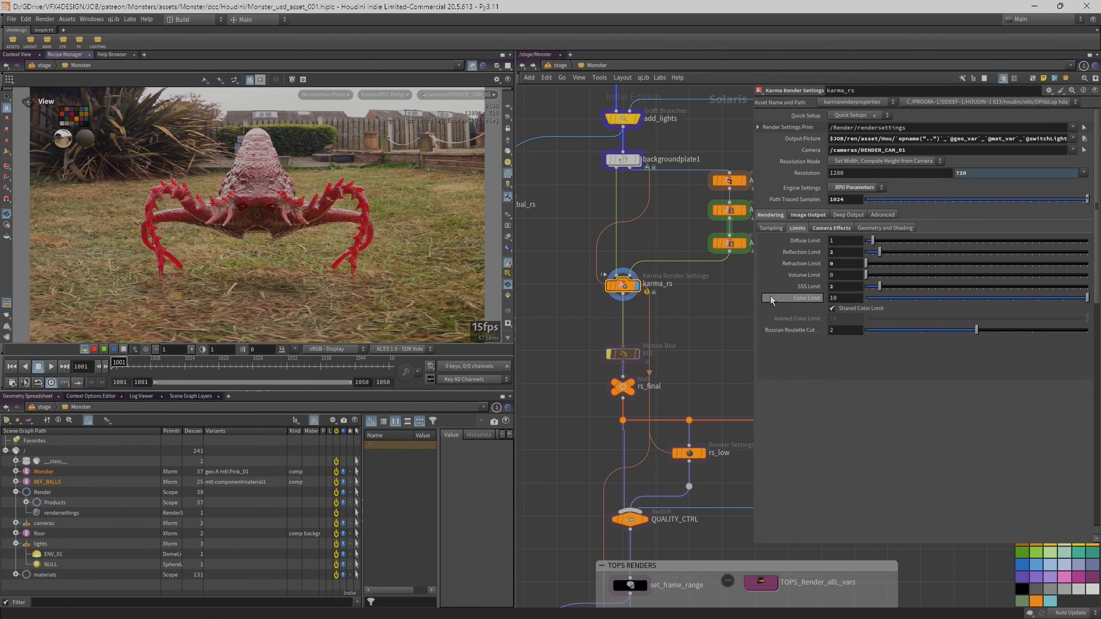
drag(754, 294, 822, 294)
middle_drag(740, 359, 705, 280)
scroll(705, 280, down, 1)
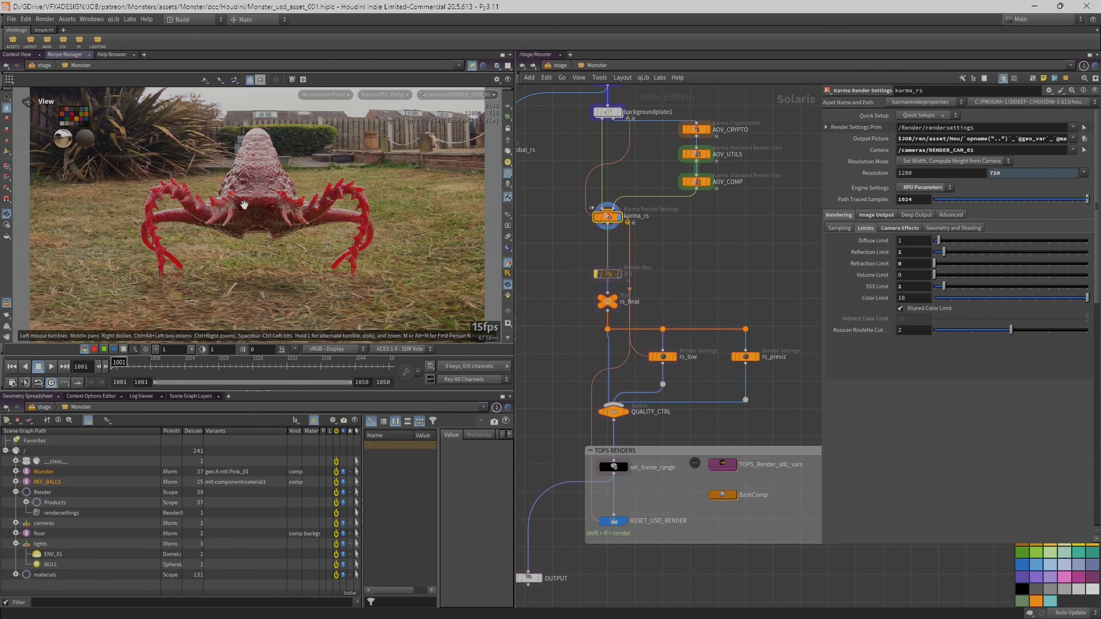
scroll(662, 301, up, 2)
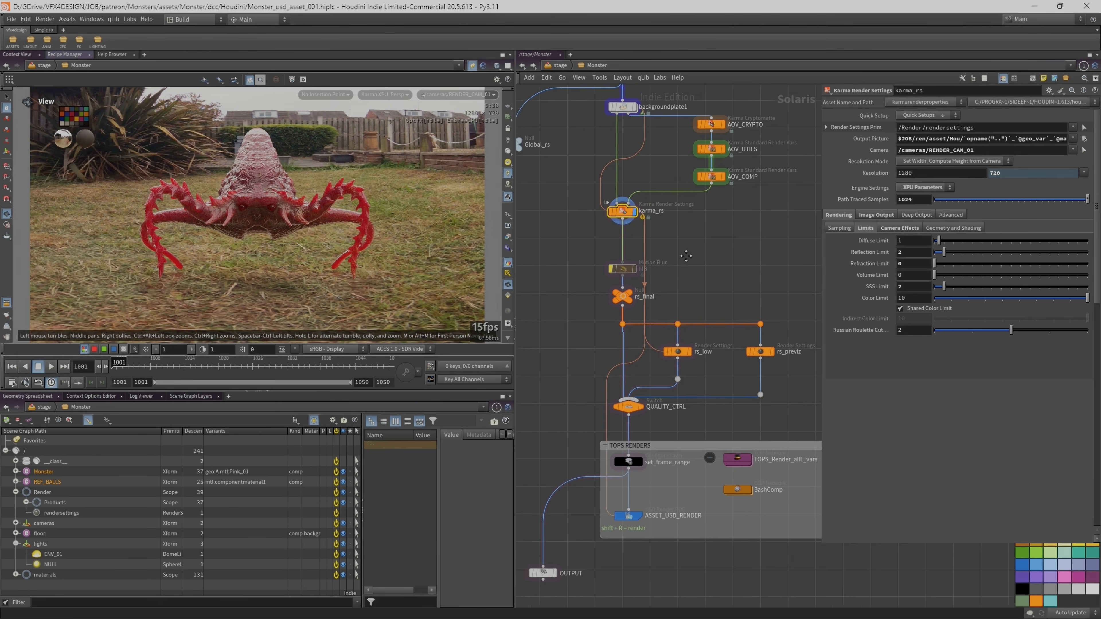
drag(820, 267, 847, 266)
scroll(789, 286, down, 1)
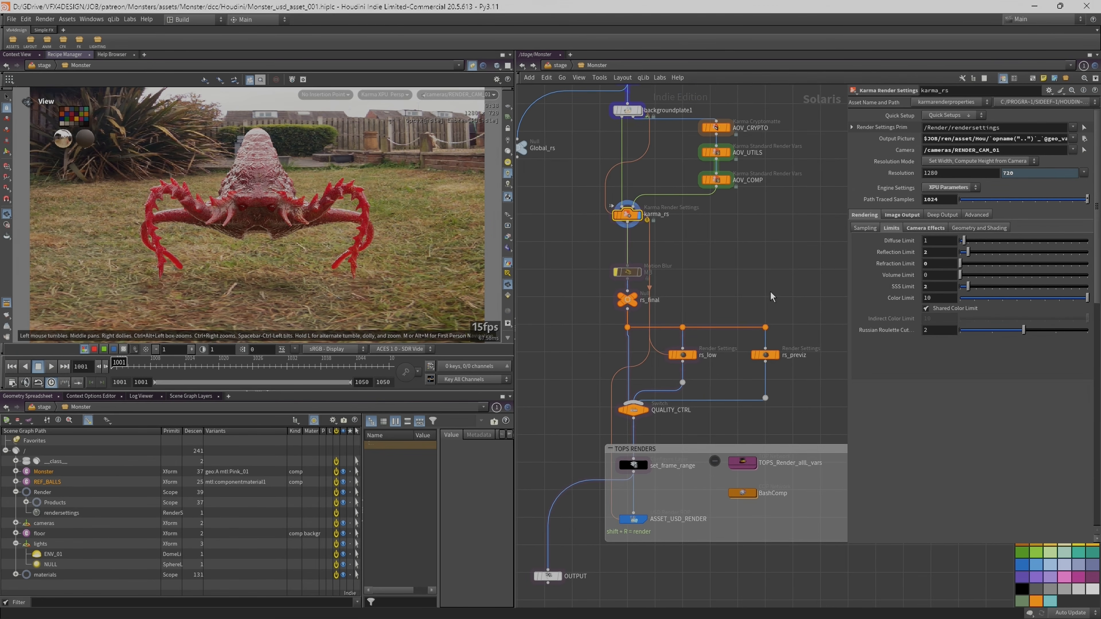
drag(629, 273, 629, 270)
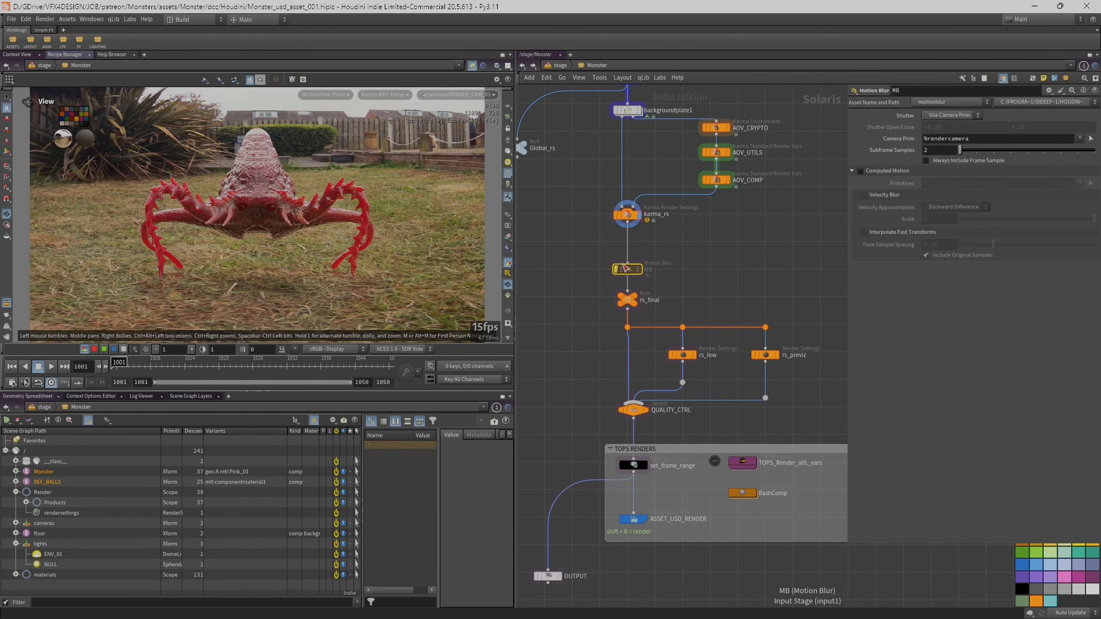
middle_drag(595, 312, 603, 294)
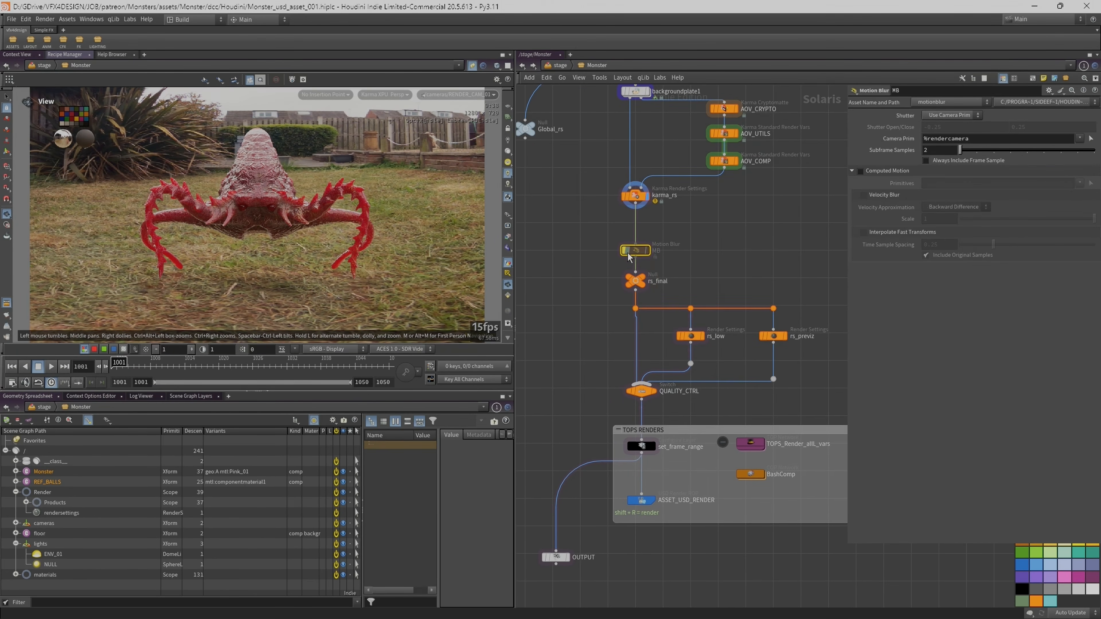
Display the QUALITY_CTRL switch in the viewport and review the Standard and Karma settings of rs_low.
click(654, 394)
click(655, 394)
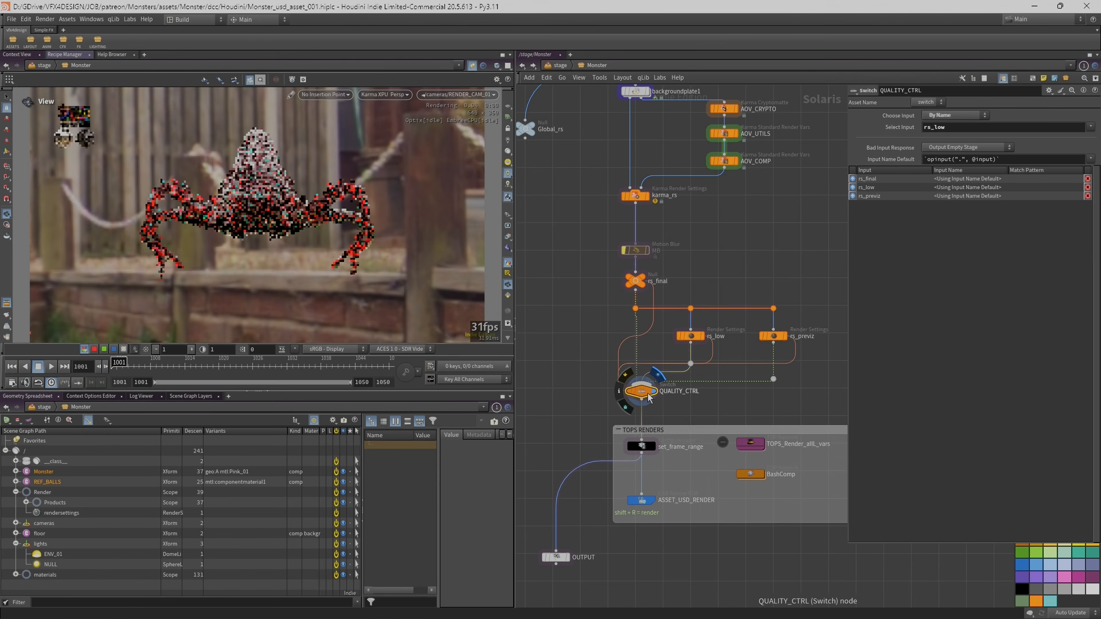
click(691, 338)
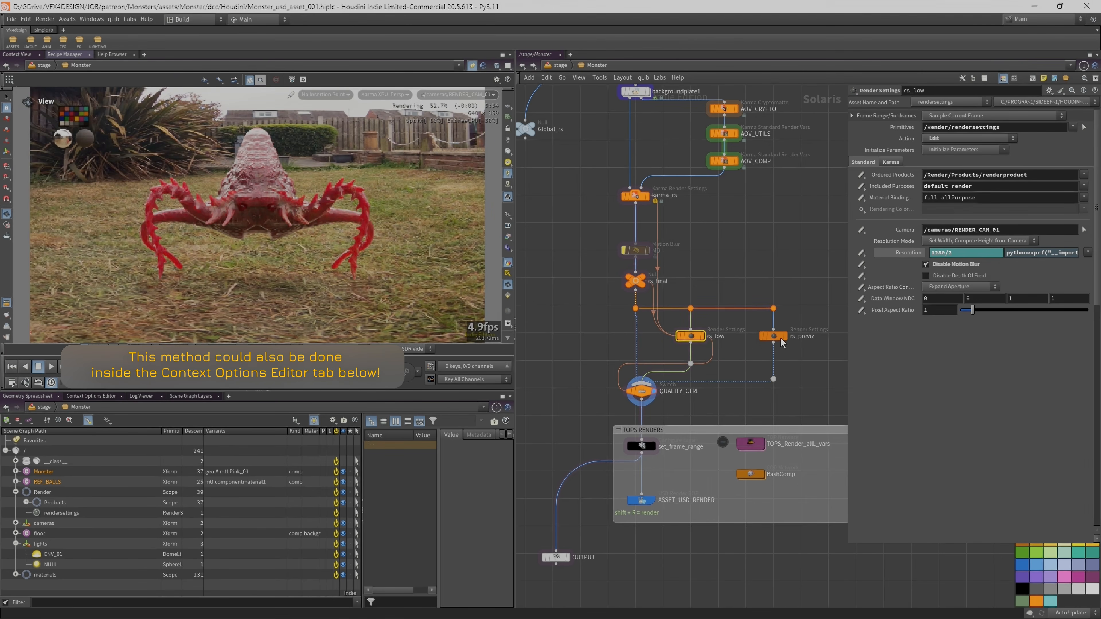
mouse_move(691, 343)
click(891, 164)
drag(1099, 180, 1096, 250)
Review the Karma and Standard render settings of the rs_previz node.
click(773, 336)
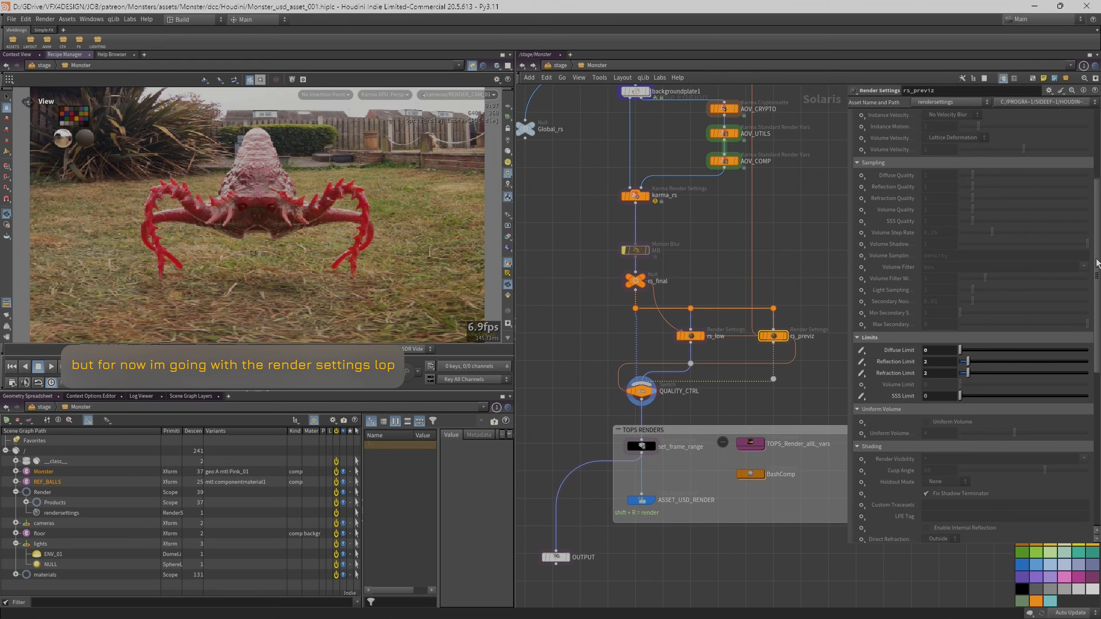
scroll(914, 104, up, 5)
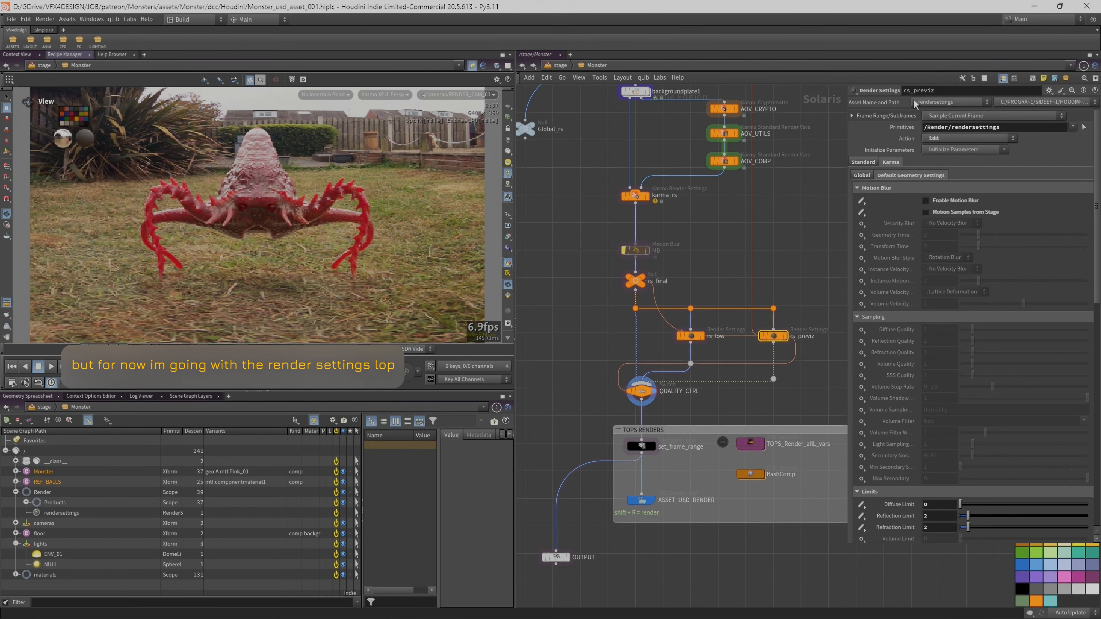
click(863, 161)
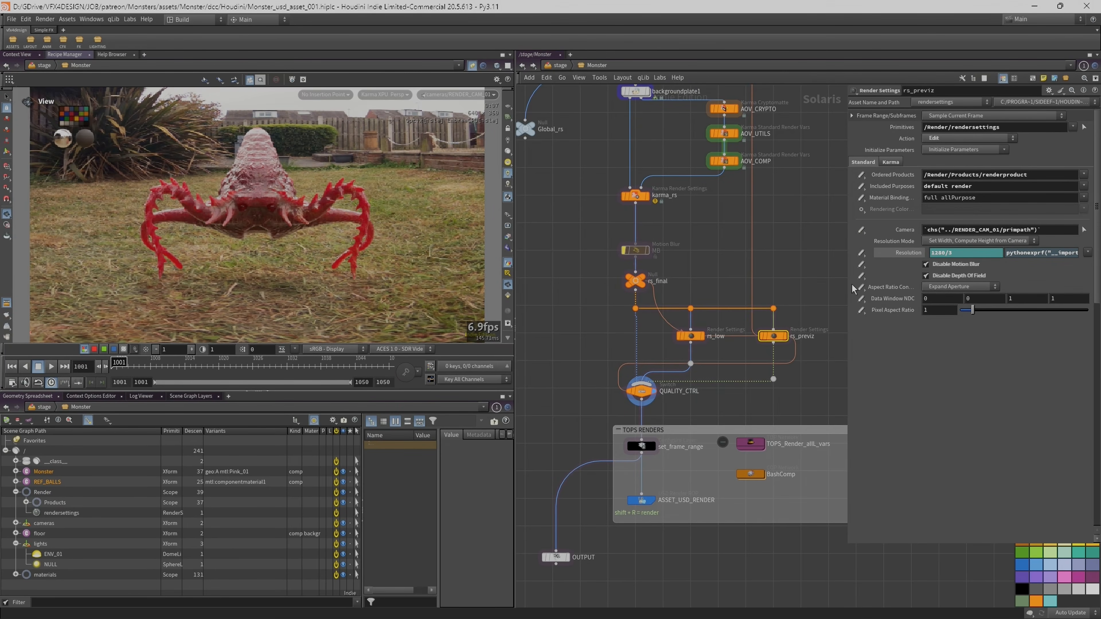
Pick rs_low as the Select Input of QUALITY_CTRL and look closer at the monster in the viewport render.
click(642, 390)
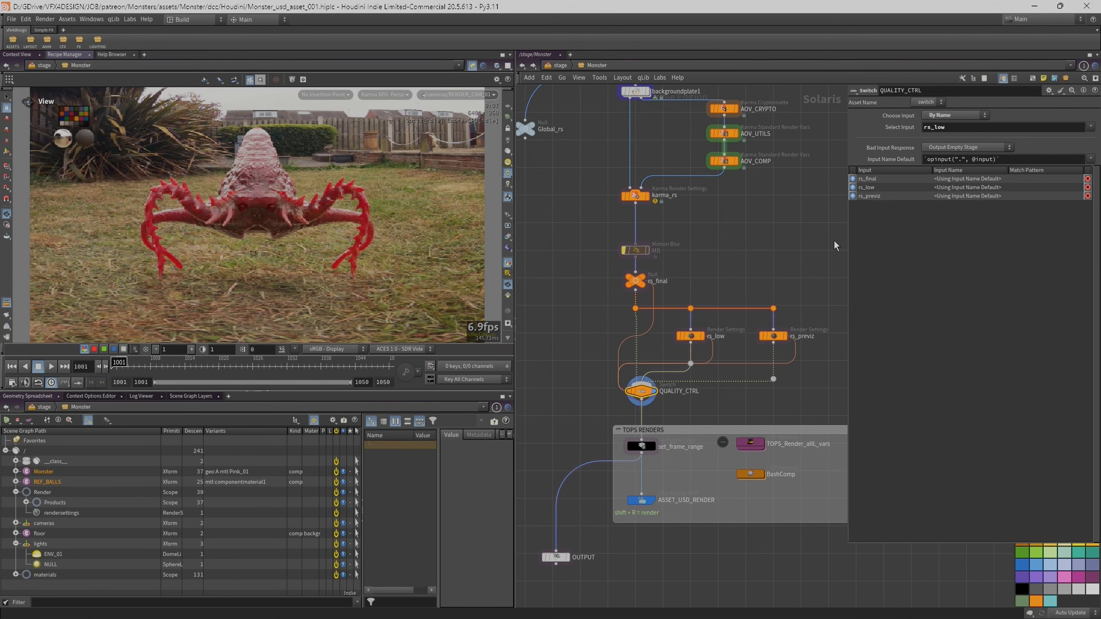
click(1090, 127)
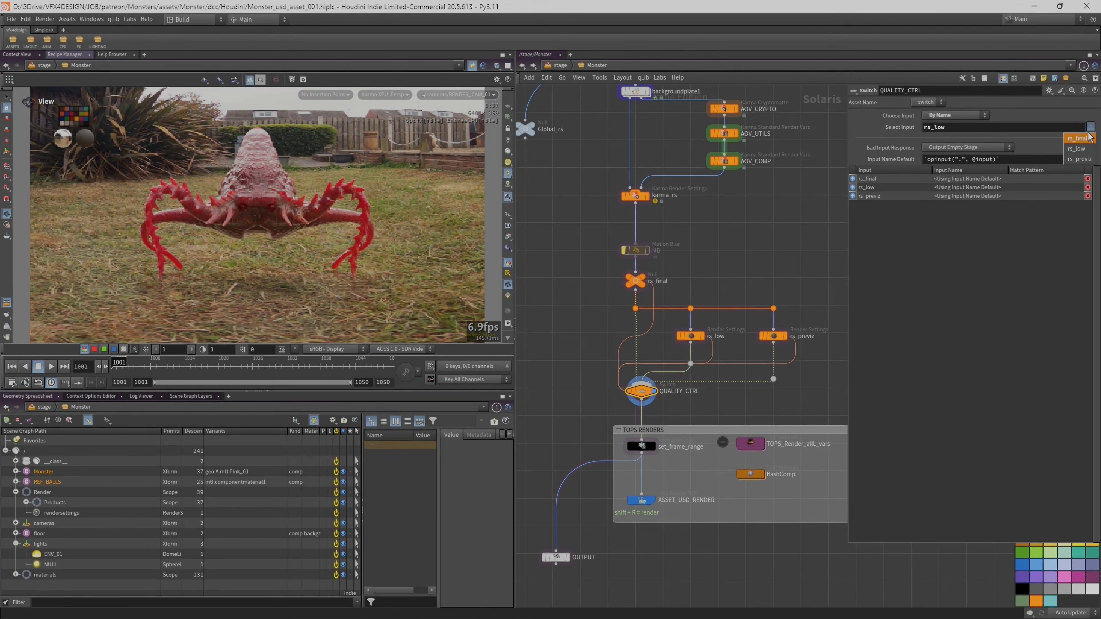
click(1083, 149)
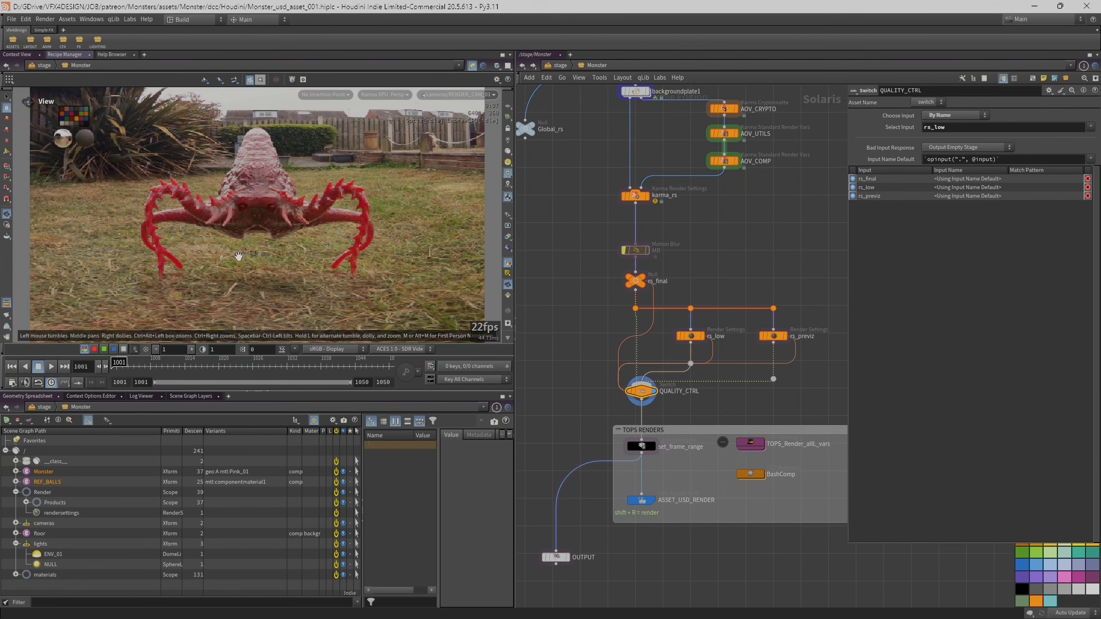
middle_drag(596, 318, 579, 301)
scroll(464, 324, up, 5)
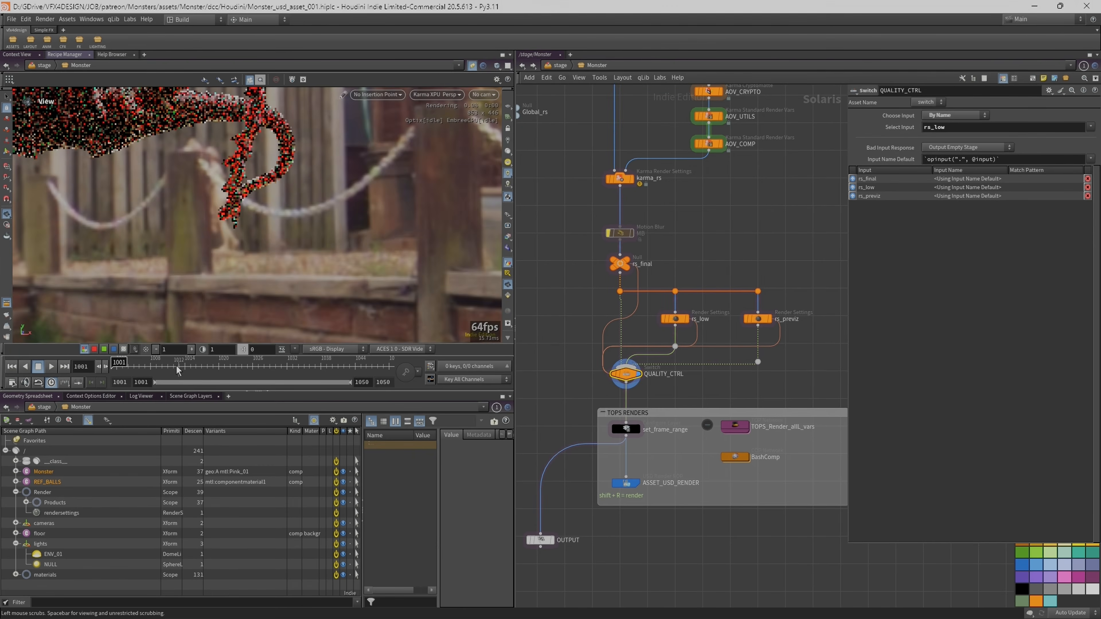
Look through the camera /cameras/RENDER_CAM_01 and scrub the timeline to frame 1049.
click(484, 94)
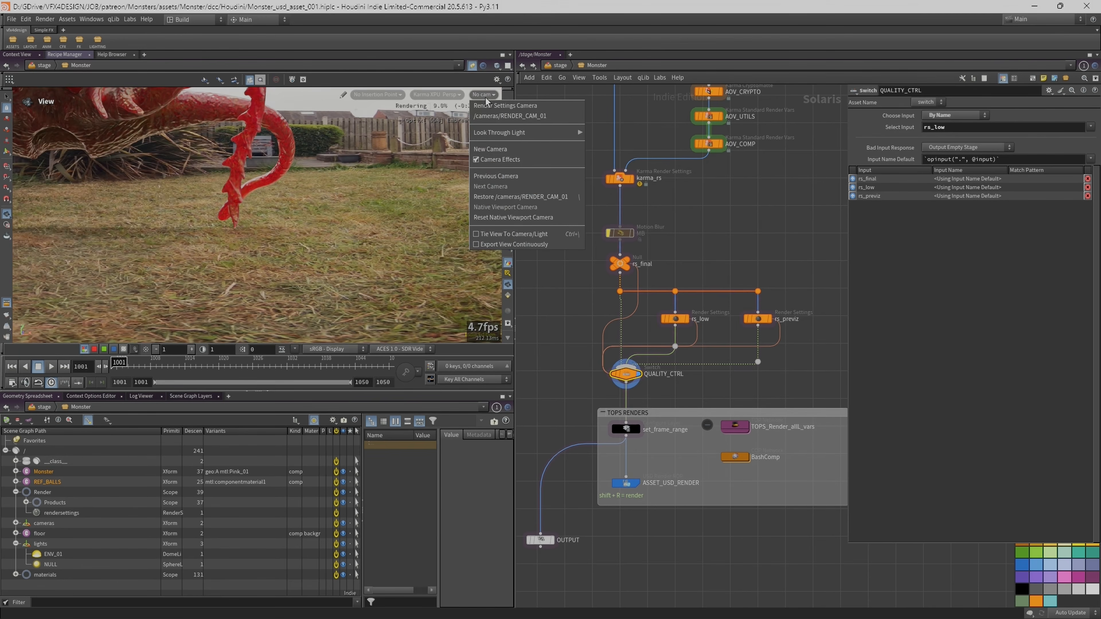
click(509, 116)
click(166, 366)
drag(171, 368, 387, 366)
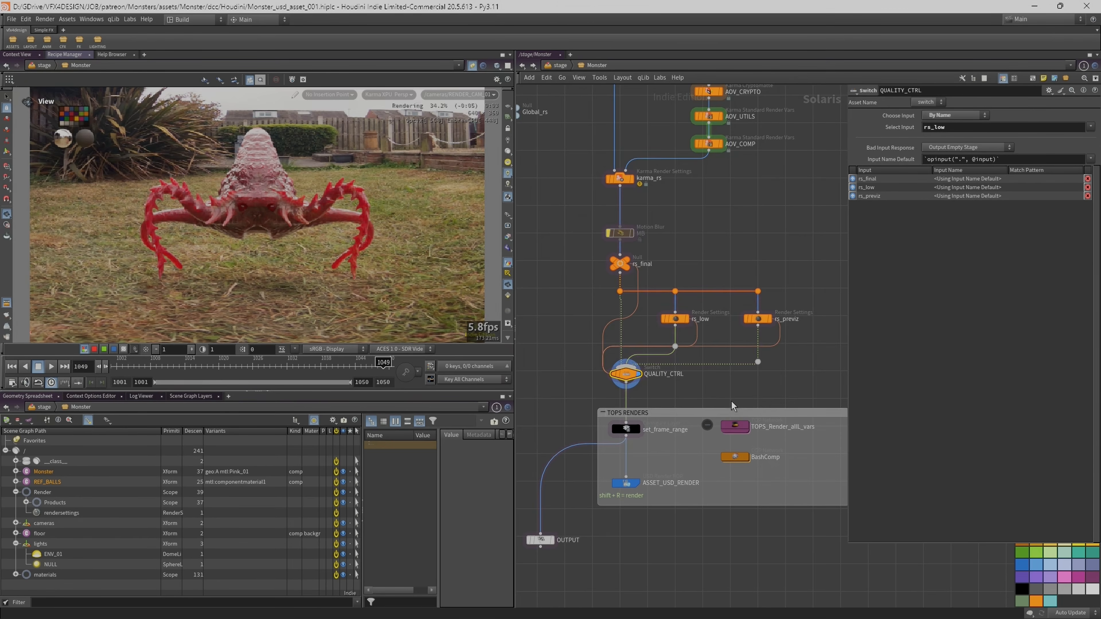
Select the set_frame_range node in TOPS RENDERS and make it the displayed node.
middle_drag(732, 408, 768, 320)
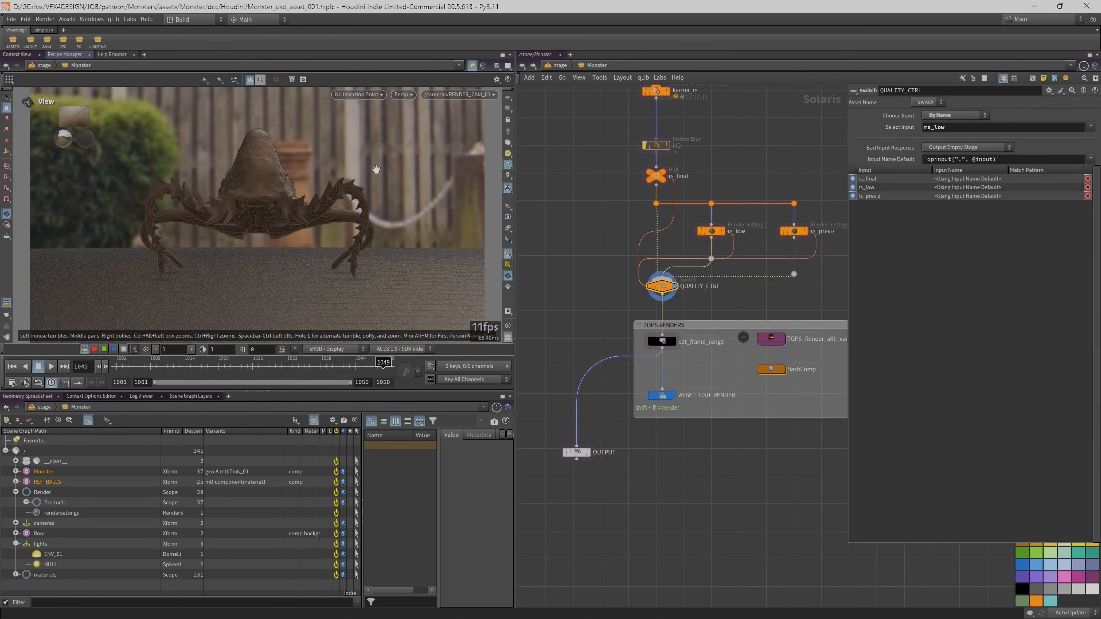
click(662, 342)
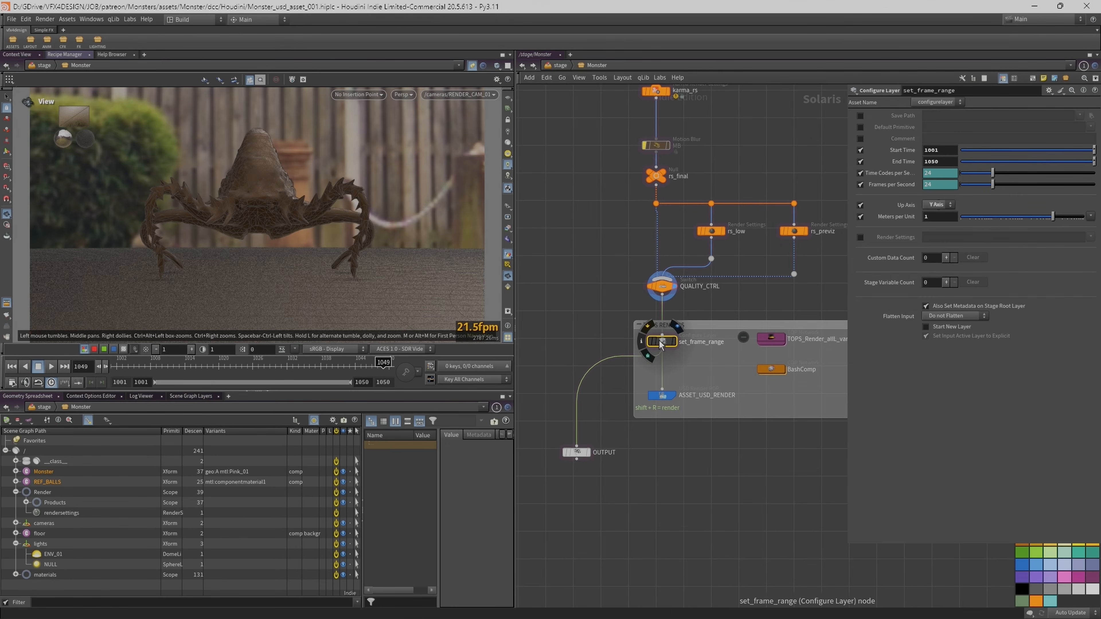
click(672, 343)
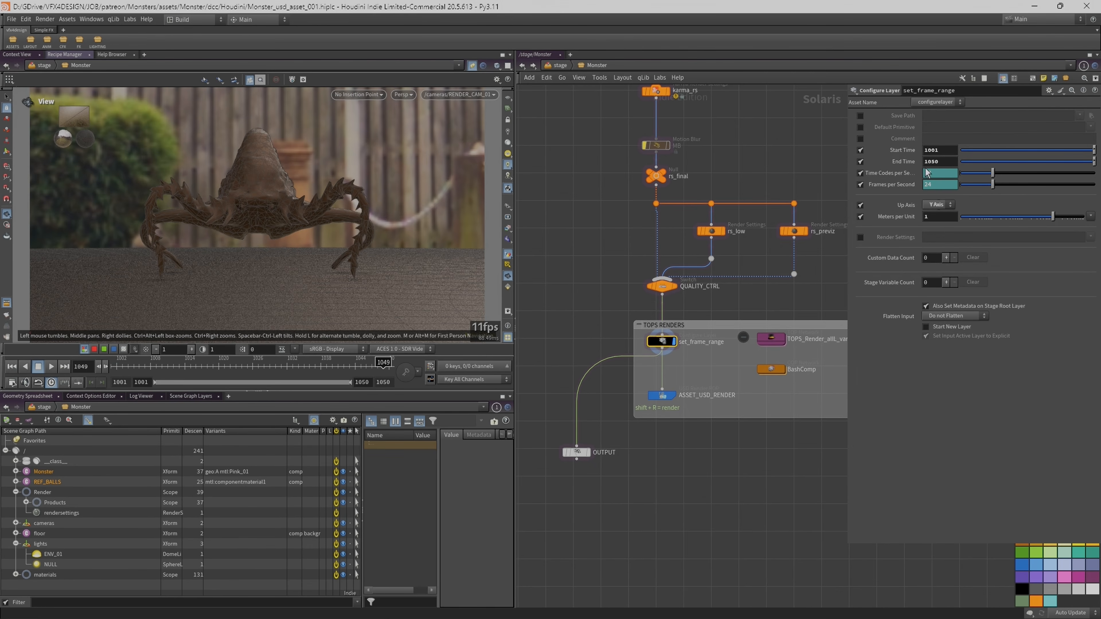
Set the End Time of set_frame_range to 1500.
drag(939, 161, 927, 165)
text(500)
key(Return)
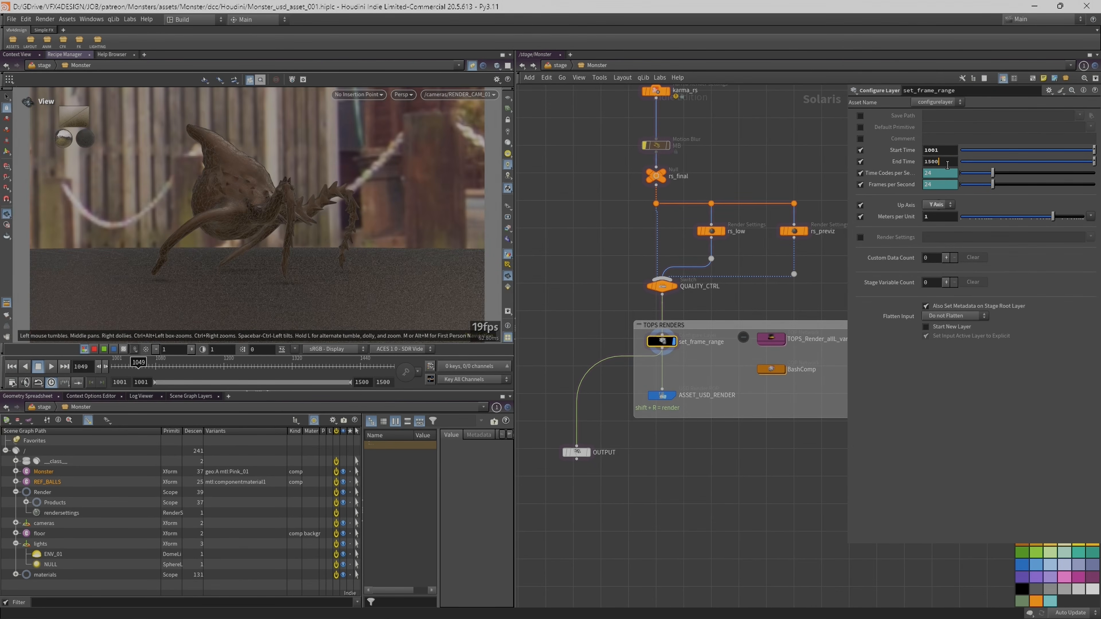
Set the End Time of set_frame_range to 1100, play the animation and return to frame 1001.
drag(938, 162, 926, 173)
text(100)
key(Return)
click(104, 367)
mouse_move(104, 366)
mouse_down()
mouse_move(390, 378)
mouse_move(109, 377)
mouse_up()
click(51, 368)
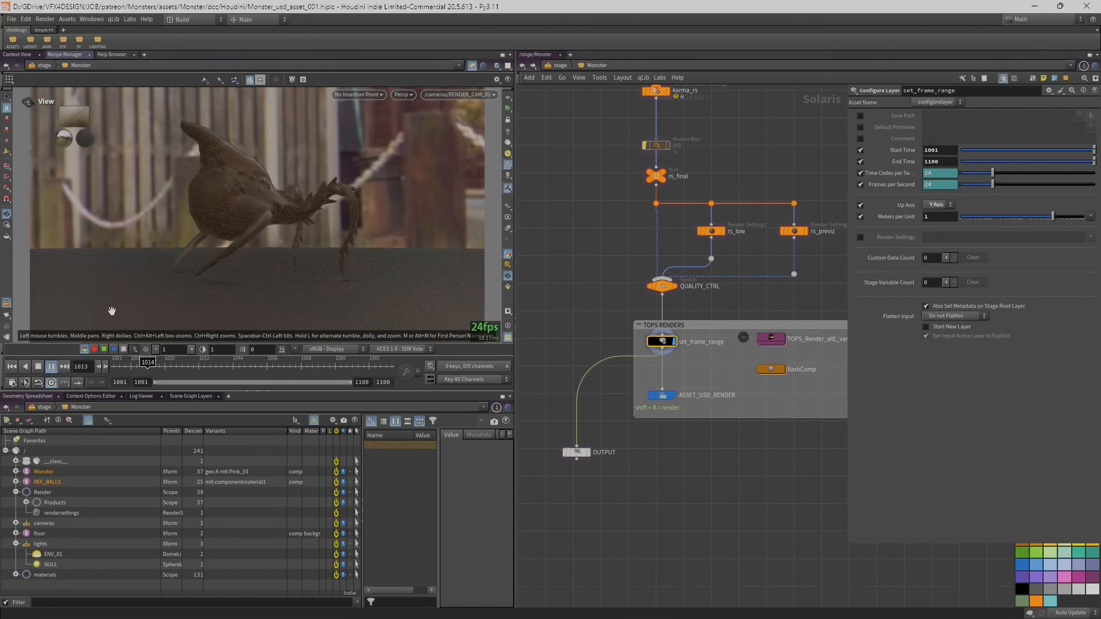
click(109, 365)
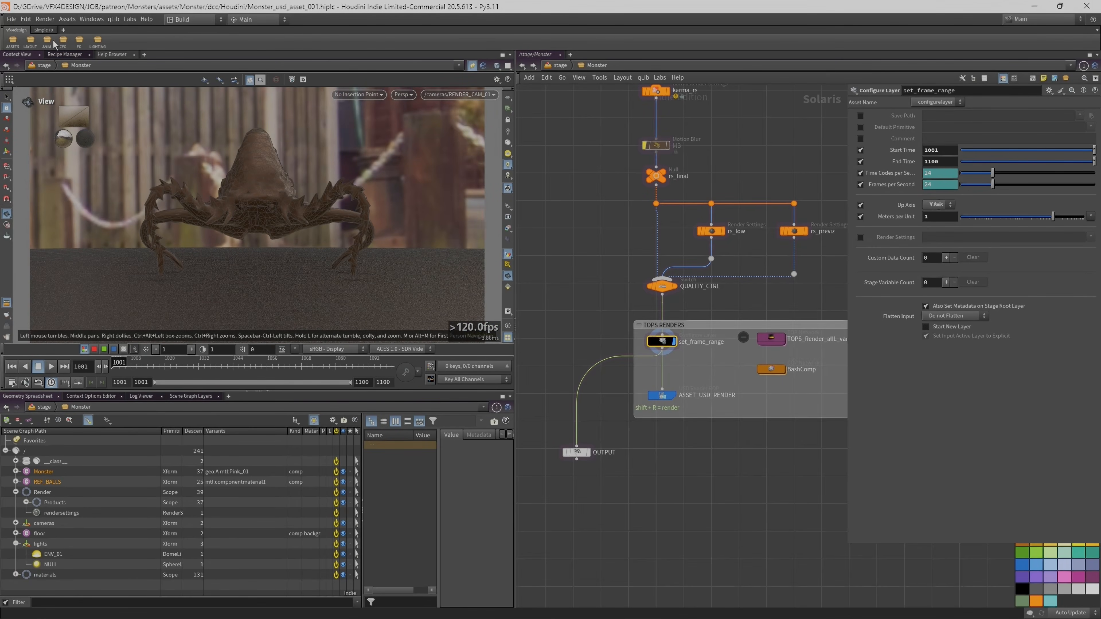
Select the ASSET_USD_RENDER node to view its render settings.
middle_drag(793, 423, 755, 437)
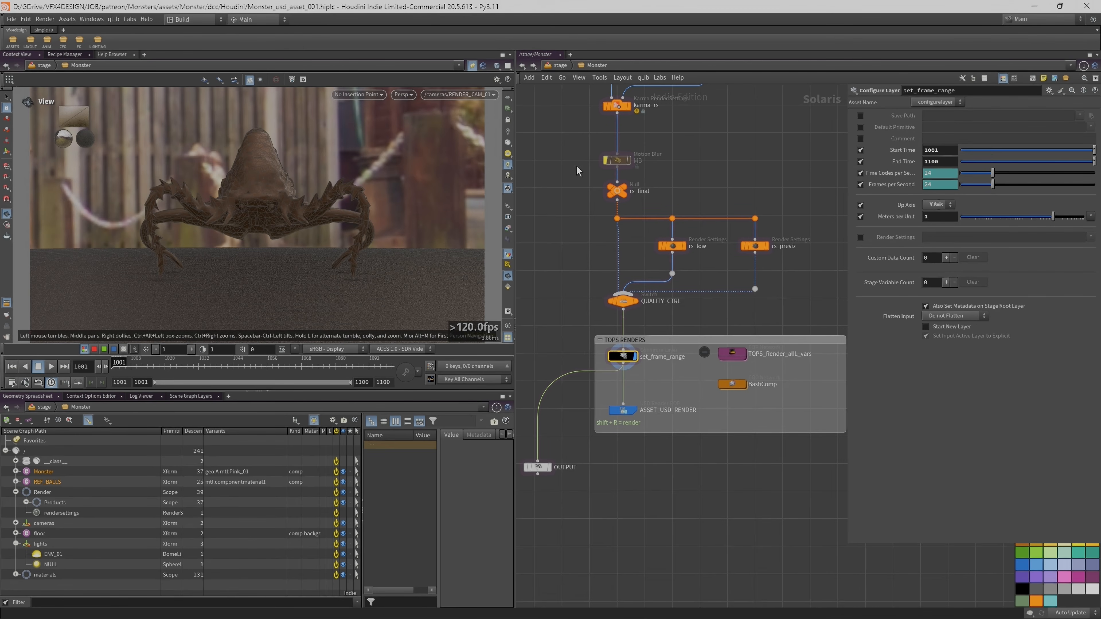
scroll(577, 167, down, 2)
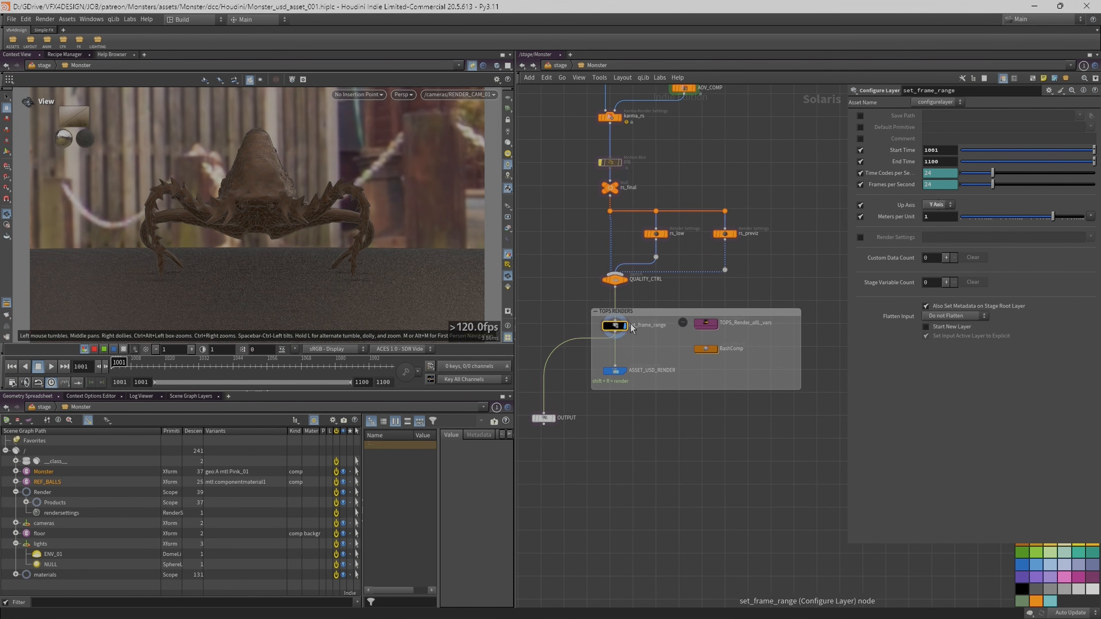
click(616, 373)
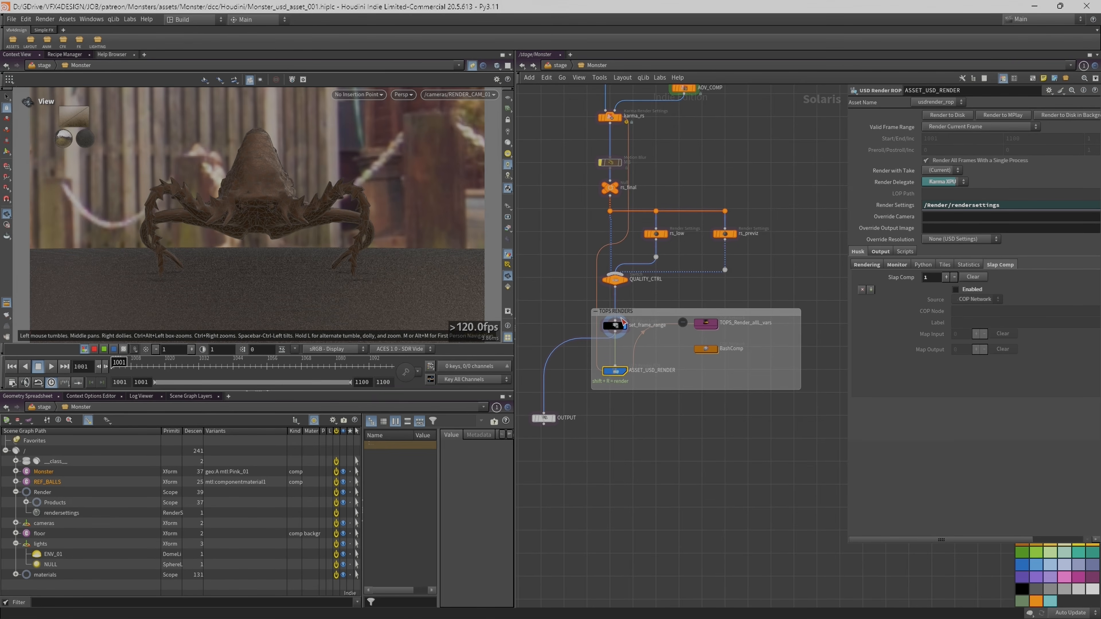
Go inside TOPS_Render_allL_vars and set the Wedge Count of wedge_mat_var to 3.
middle_drag(573, 256, 583, 333)
scroll(589, 323, up, 1)
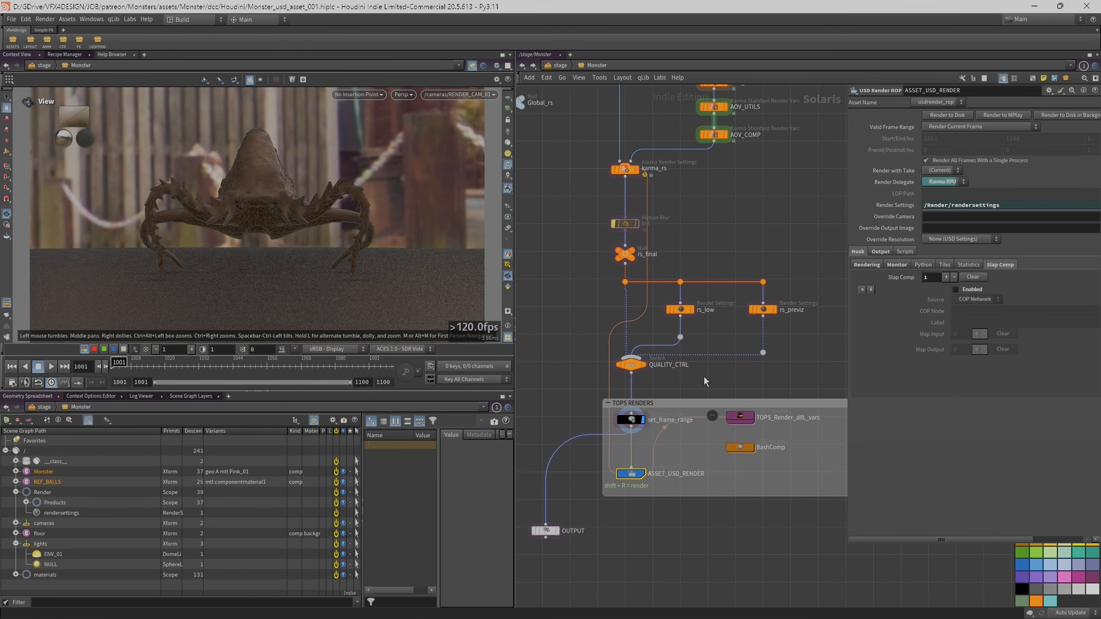
double_click(744, 418)
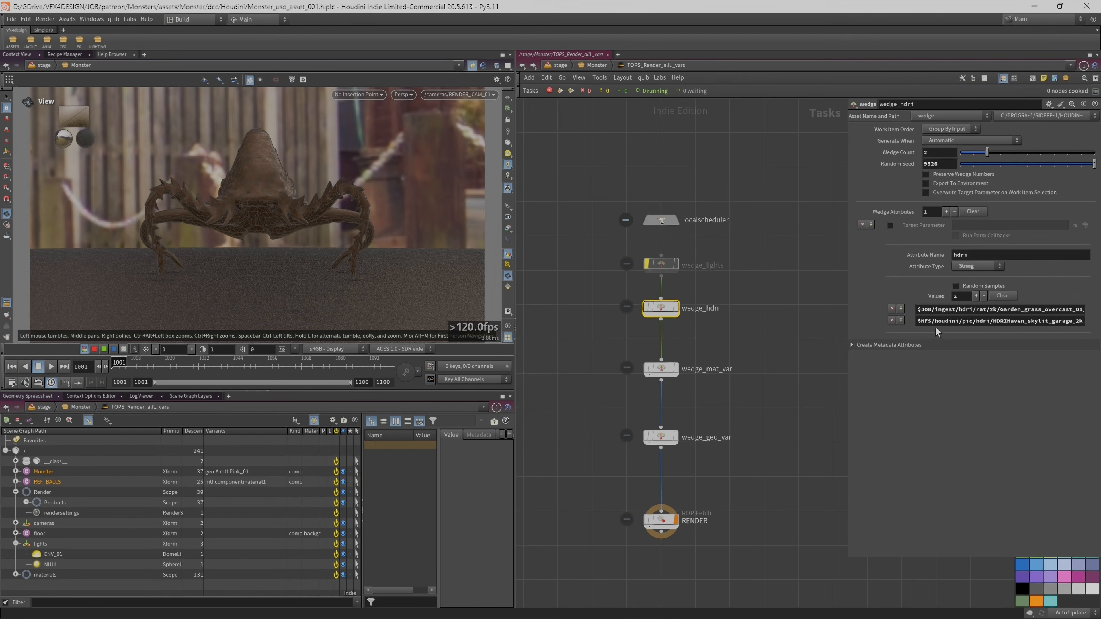
click(931, 153)
click(661, 369)
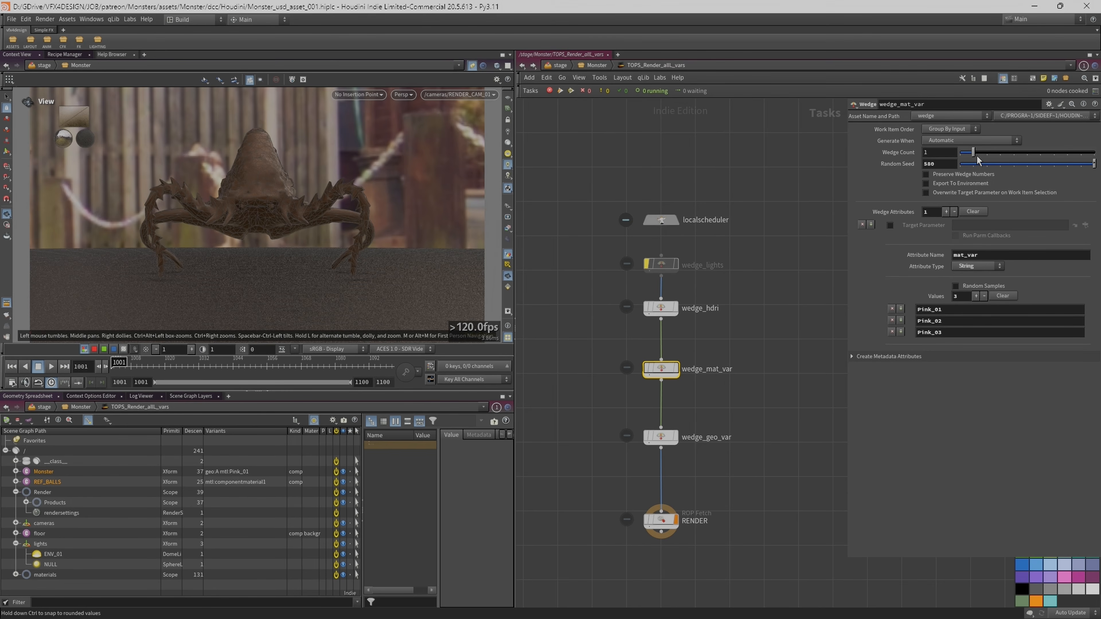
drag(978, 158, 1000, 154)
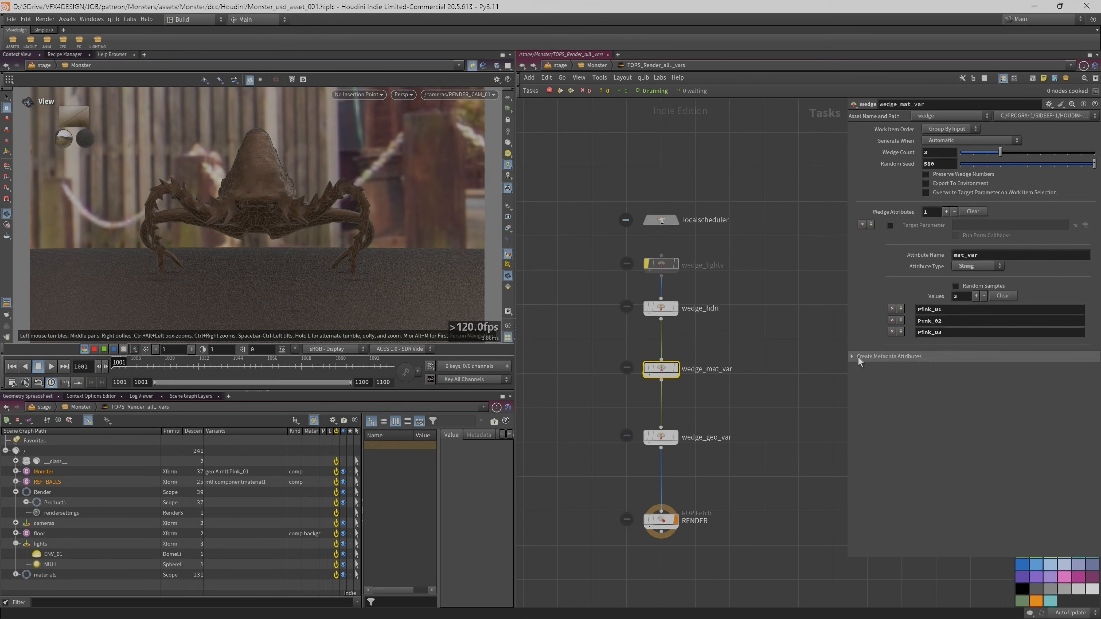
Review the wedge_geo_var and wedge_hdri nodes, select the wedge chain down to RENDER, and return to the Monster network.
click(661, 437)
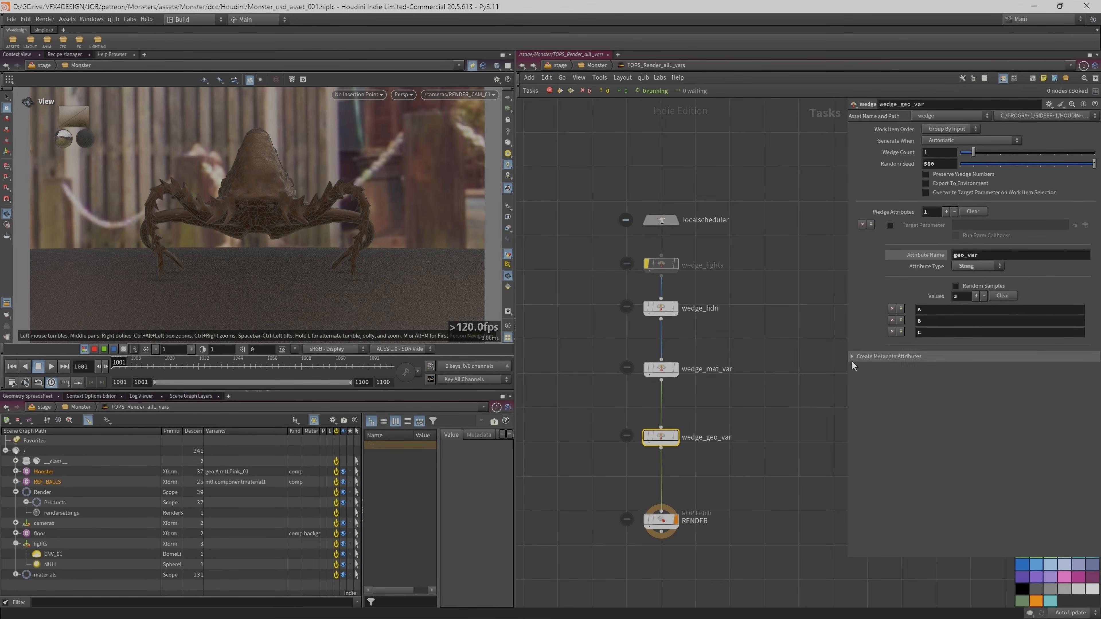
click(667, 310)
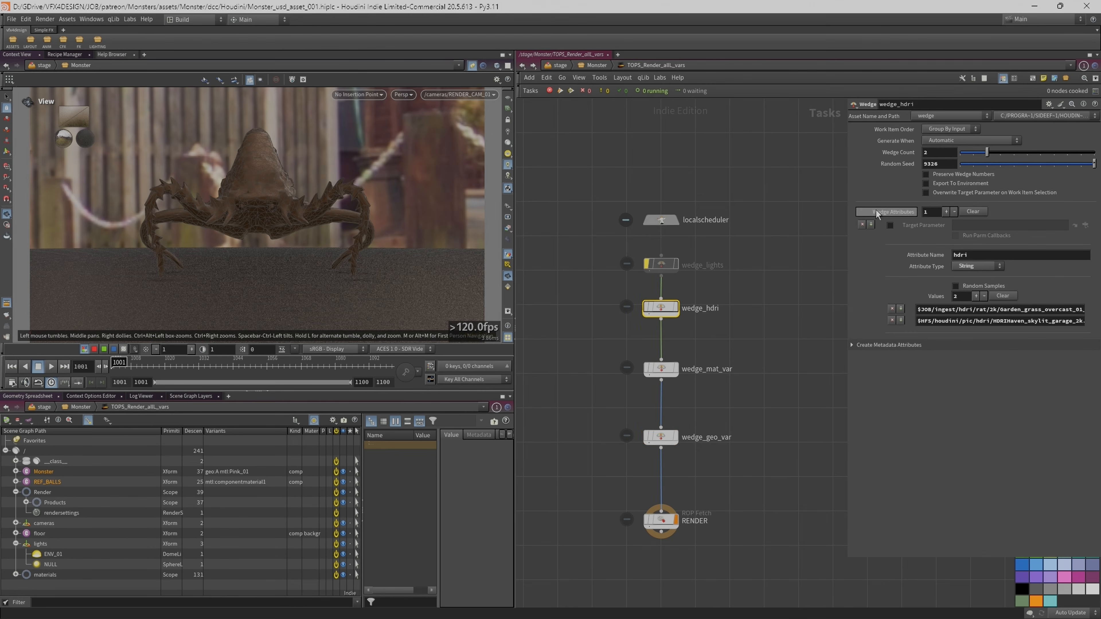
click(657, 368)
drag(566, 277, 715, 527)
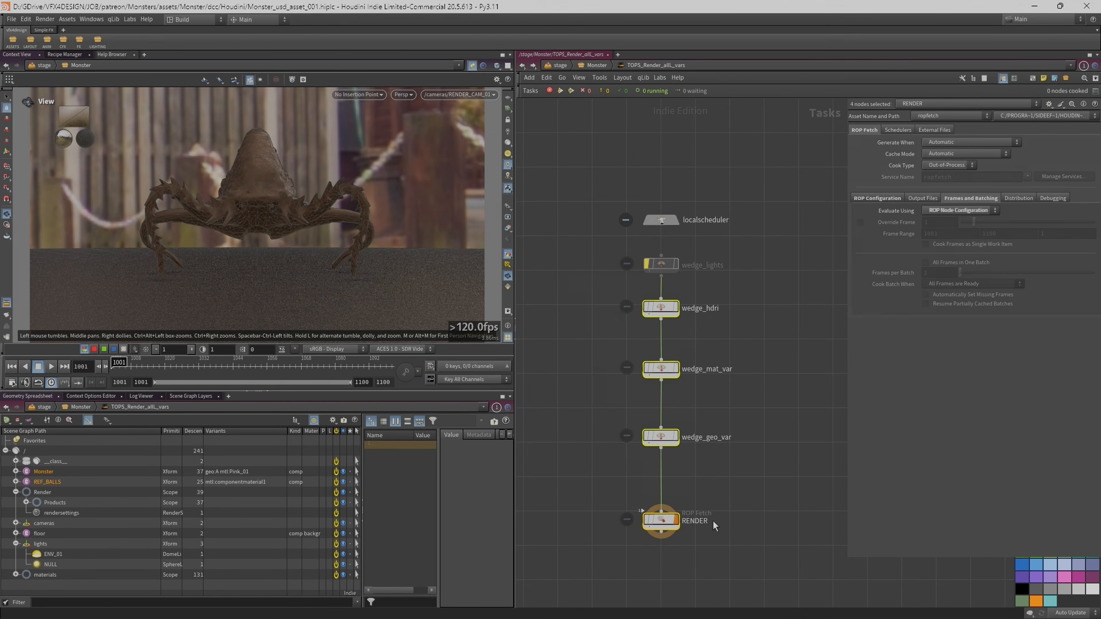
key(u)
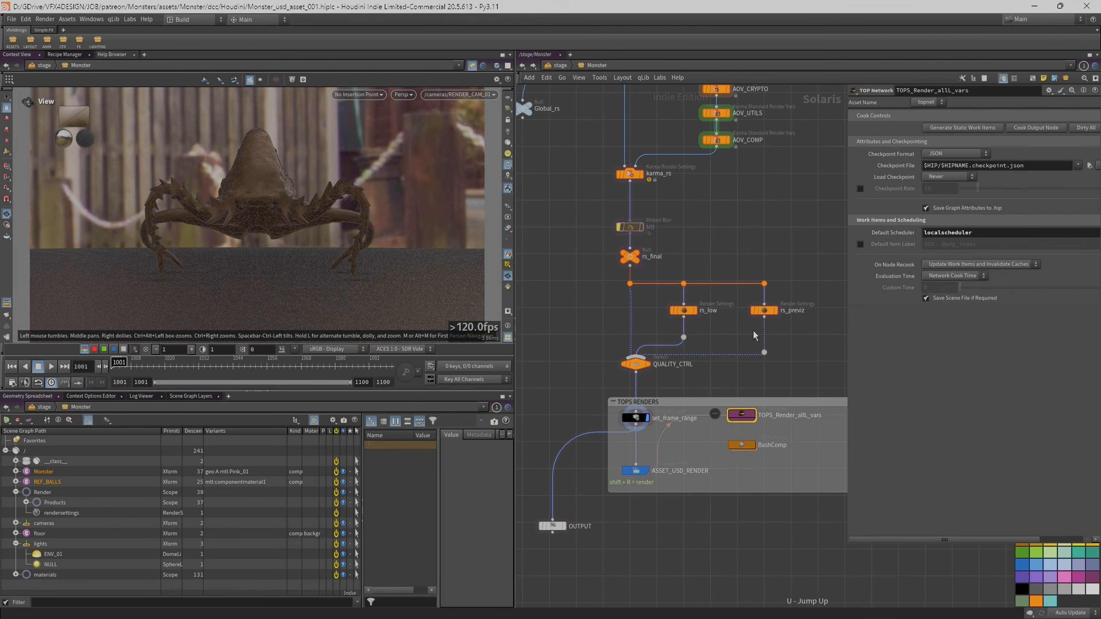
Examine the Monster network from its uppermost nodes down to the lights and AOV branches, widening the network area.
scroll(753, 335, down, 8)
scroll(608, 334, down, 4)
middle_drag(635, 393, 759, 474)
scroll(759, 474, up, 2)
scroll(588, 165, down, 2)
middle_drag(588, 164, 706, 216)
scroll(622, 218, down, 2)
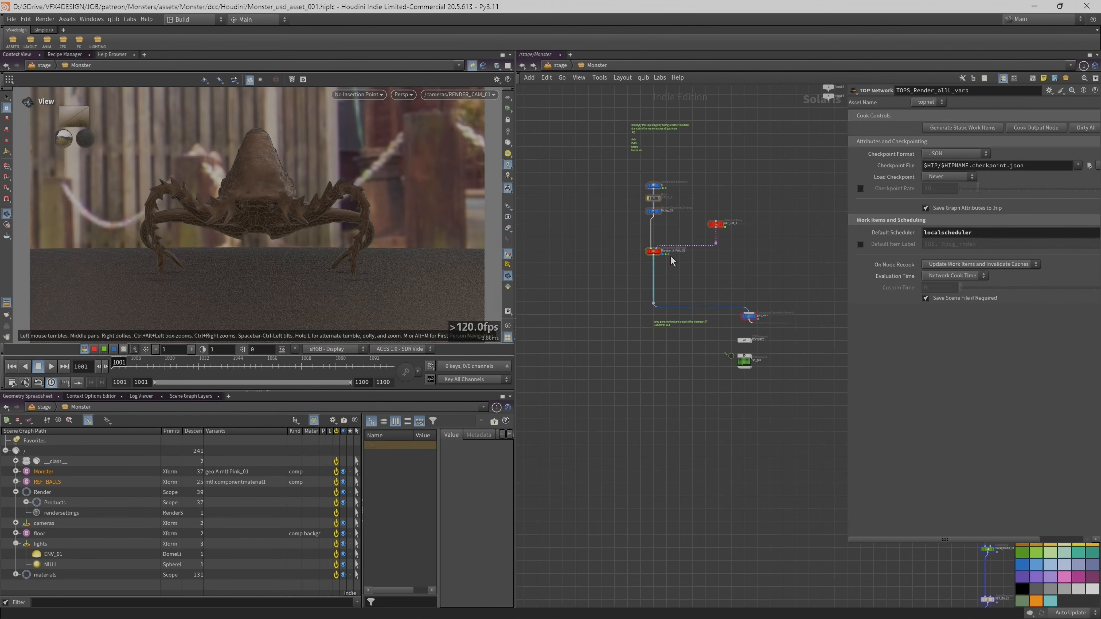
scroll(694, 267, up, 2)
scroll(650, 265, down, 1)
middle_drag(707, 281, 575, 221)
scroll(710, 345, down, 2)
scroll(719, 352, up, 2)
scroll(765, 343, up, 5)
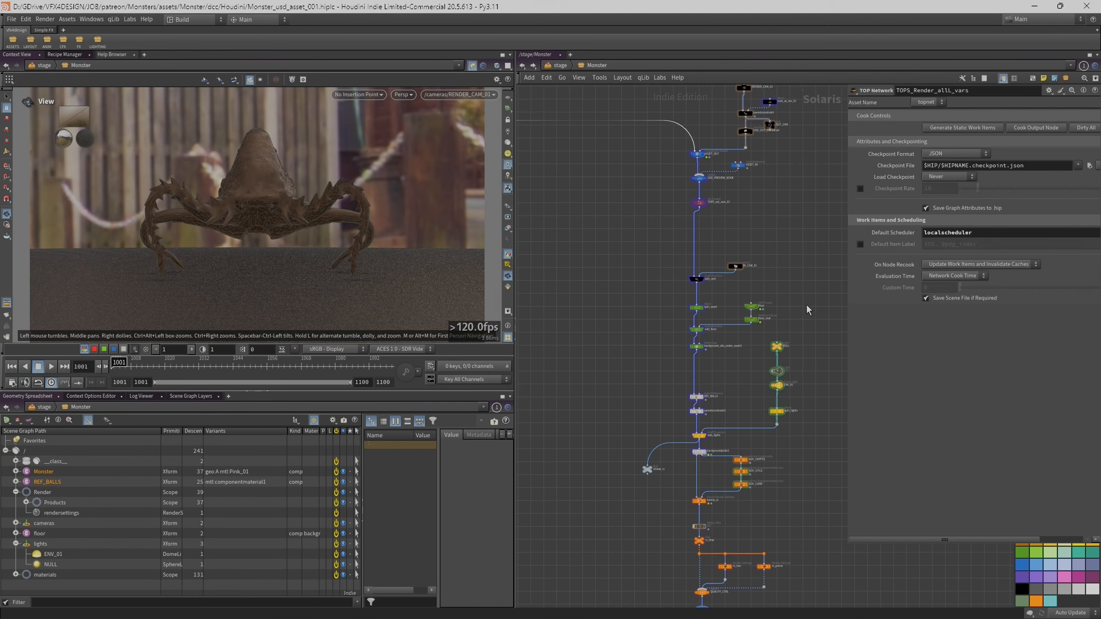
drag(845, 321, 896, 321)
scroll(823, 381, up, 3)
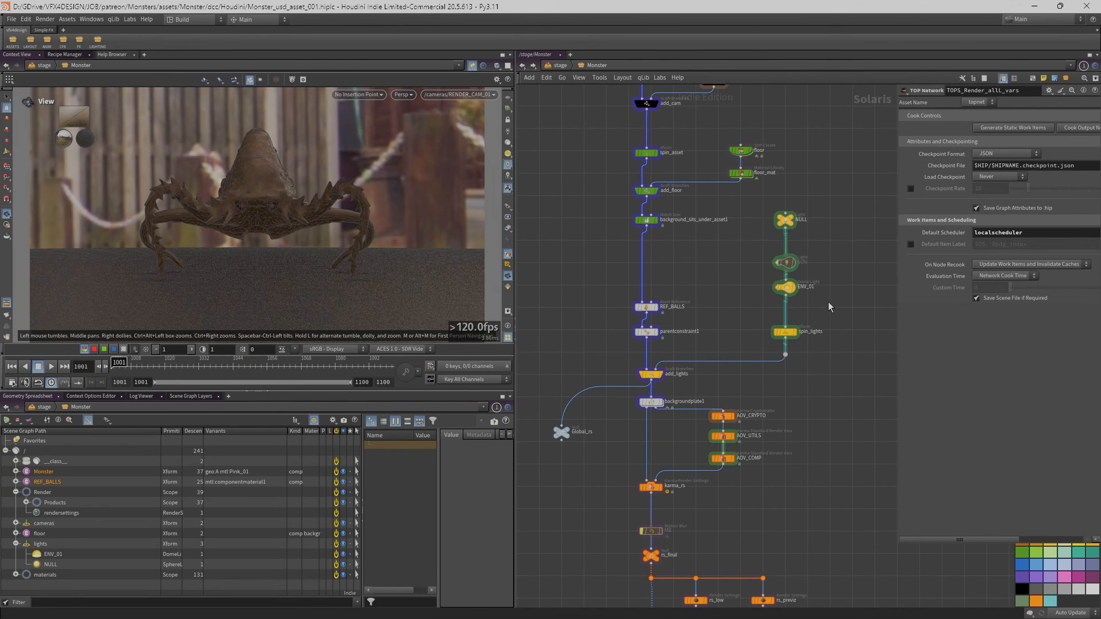
middle_drag(820, 390, 851, 380)
scroll(851, 380, up, 1)
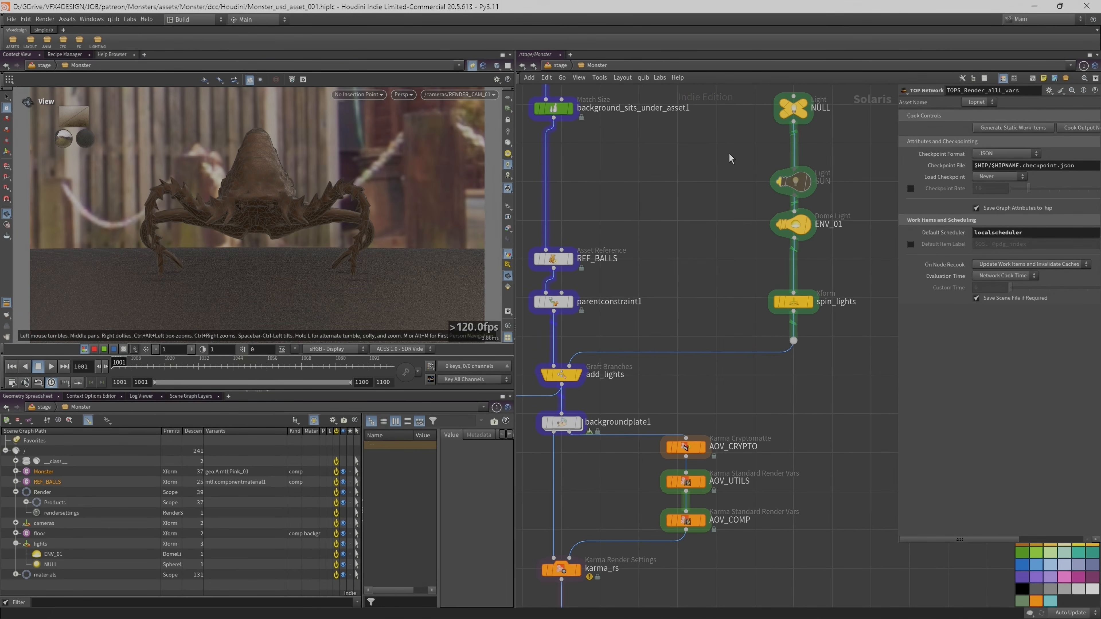
scroll(611, 352, down, 2)
Render the viewport with Karma XPU and bypass the ENV_01 dome light.
click(403, 94)
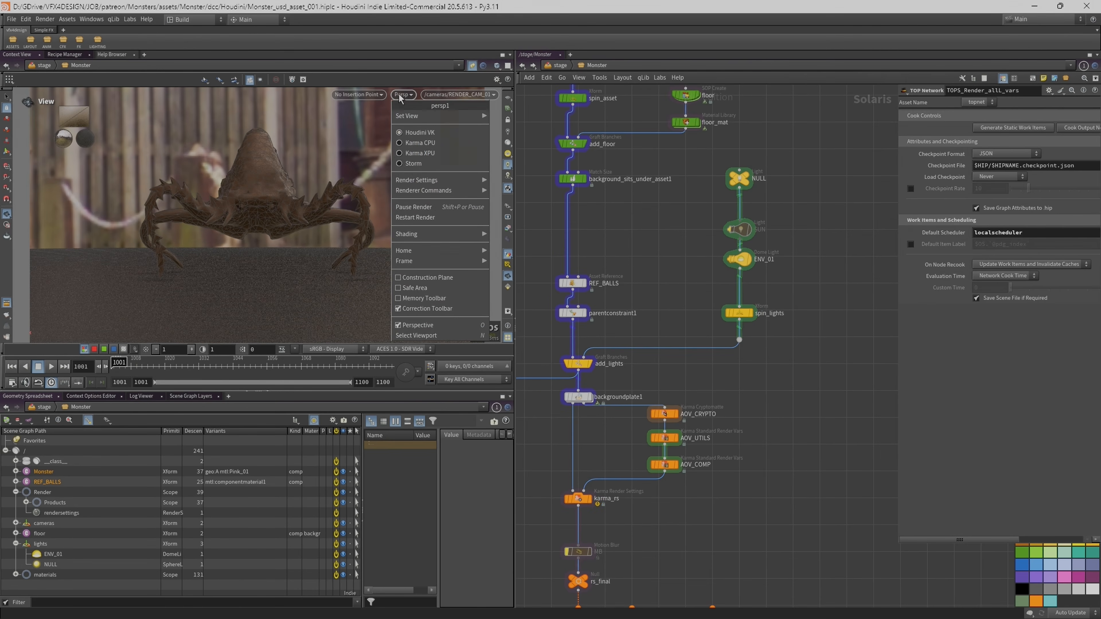
click(441, 154)
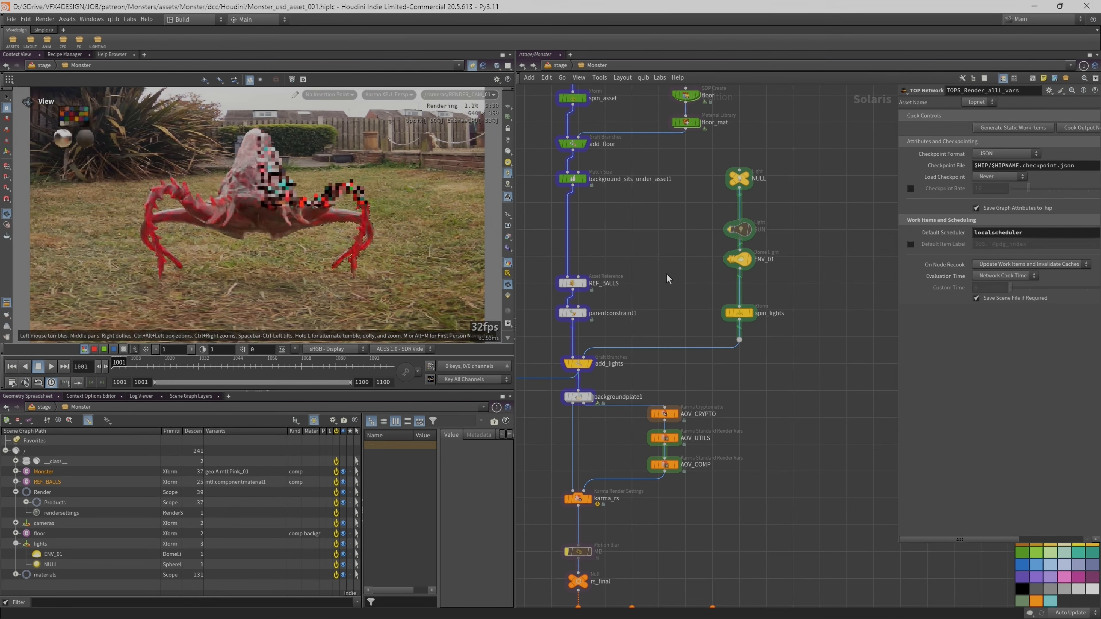
middle_drag(677, 257, 688, 273)
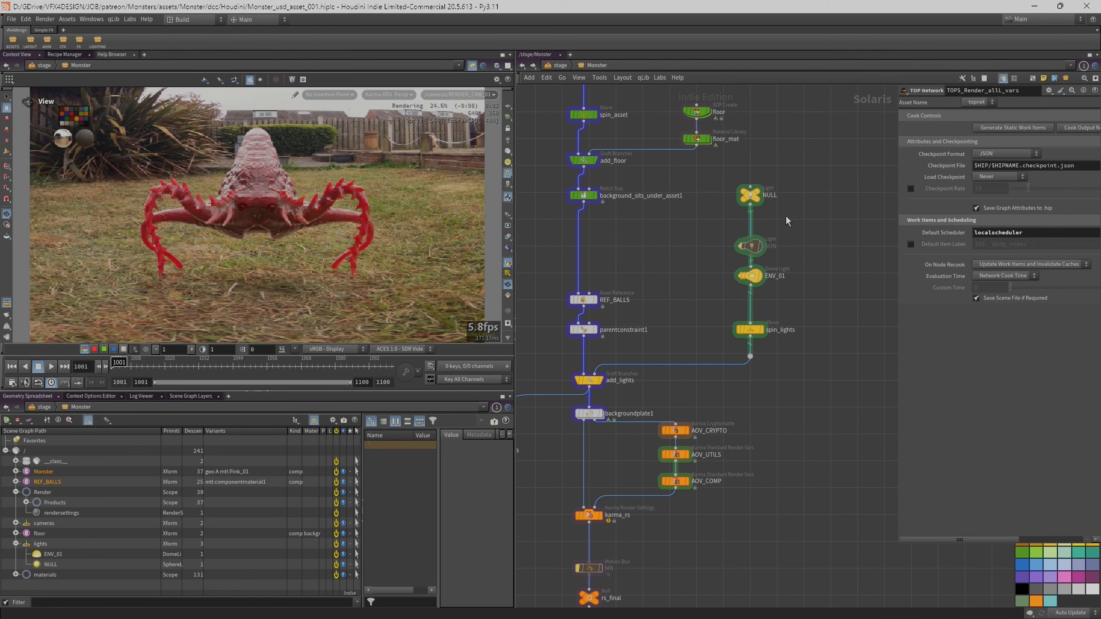
click(750, 275)
click(734, 261)
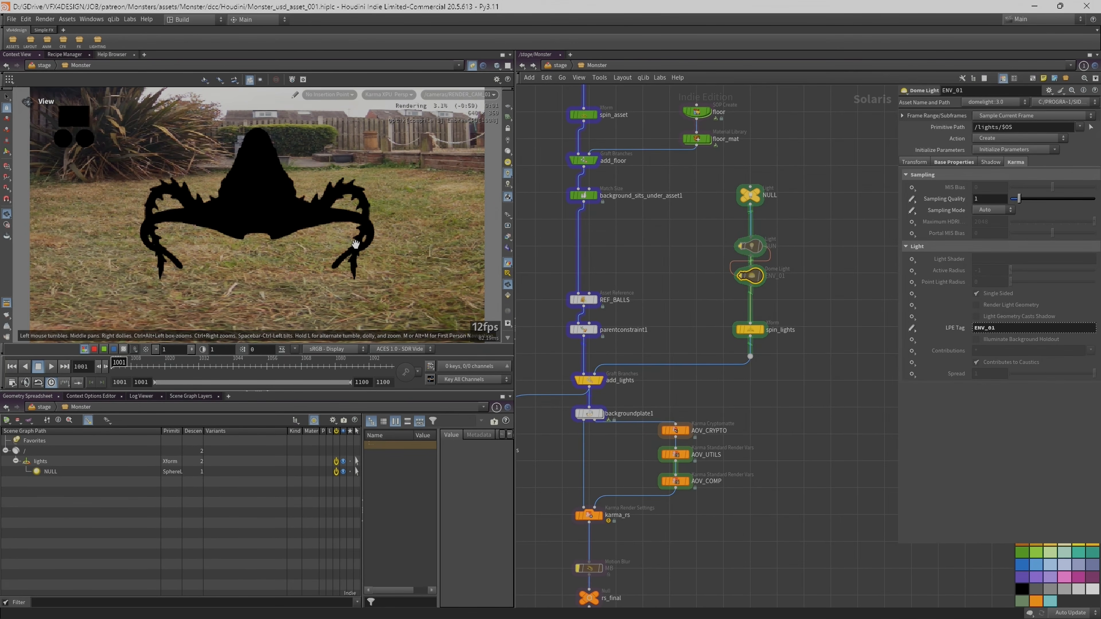
Bypass the NULL light to compare the viewport render, and enable it again.
click(735, 180)
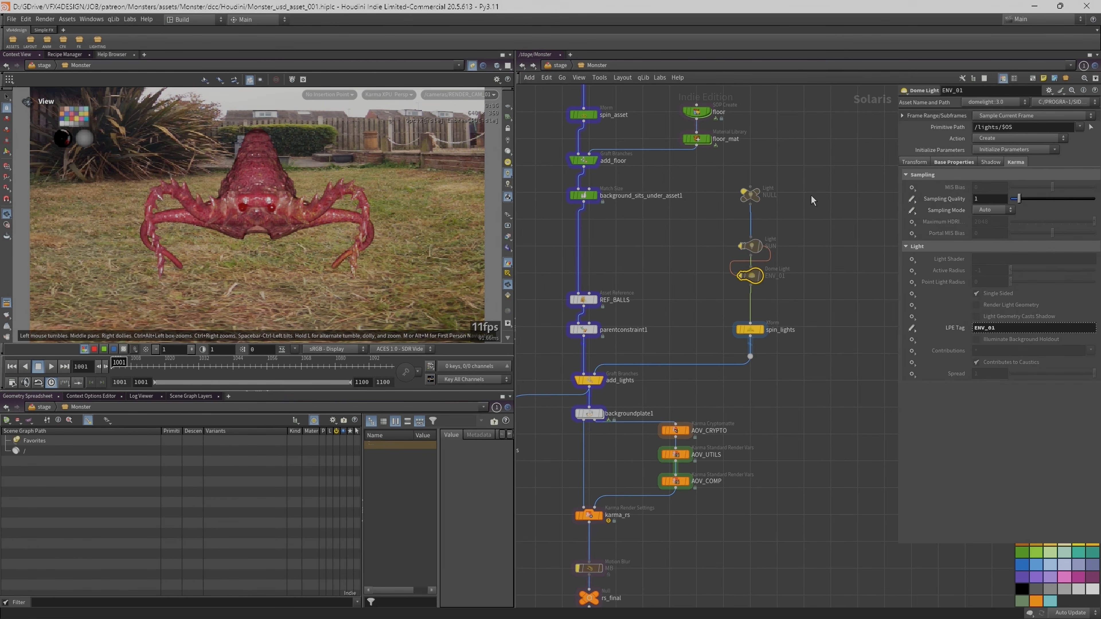
click(750, 195)
click(759, 195)
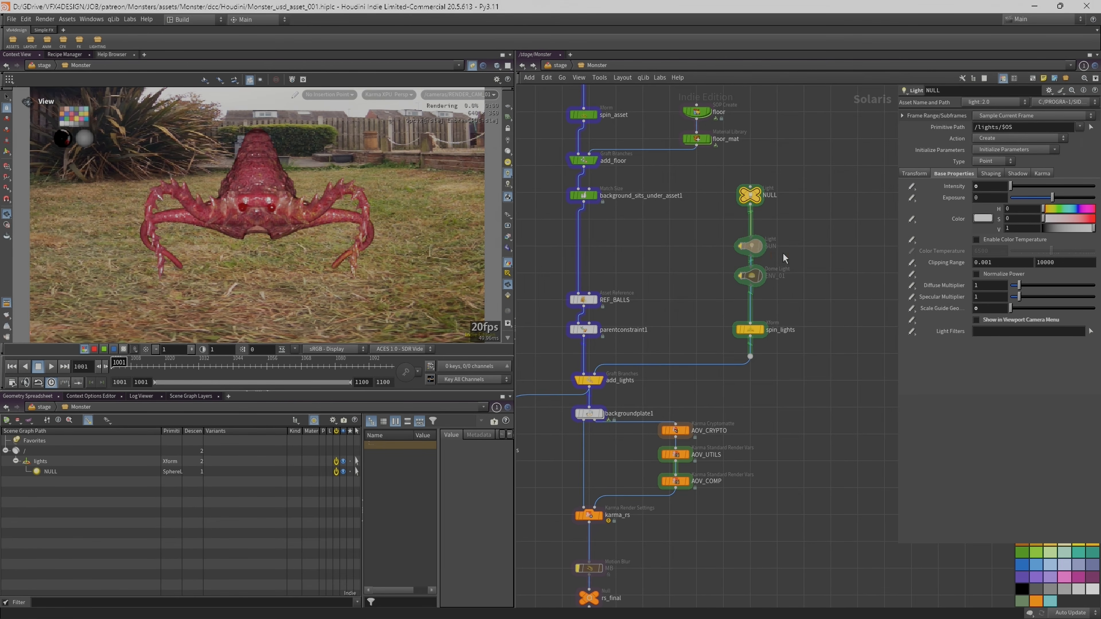
Select the SUN light and enable it in the light branch.
click(750, 246)
click(759, 246)
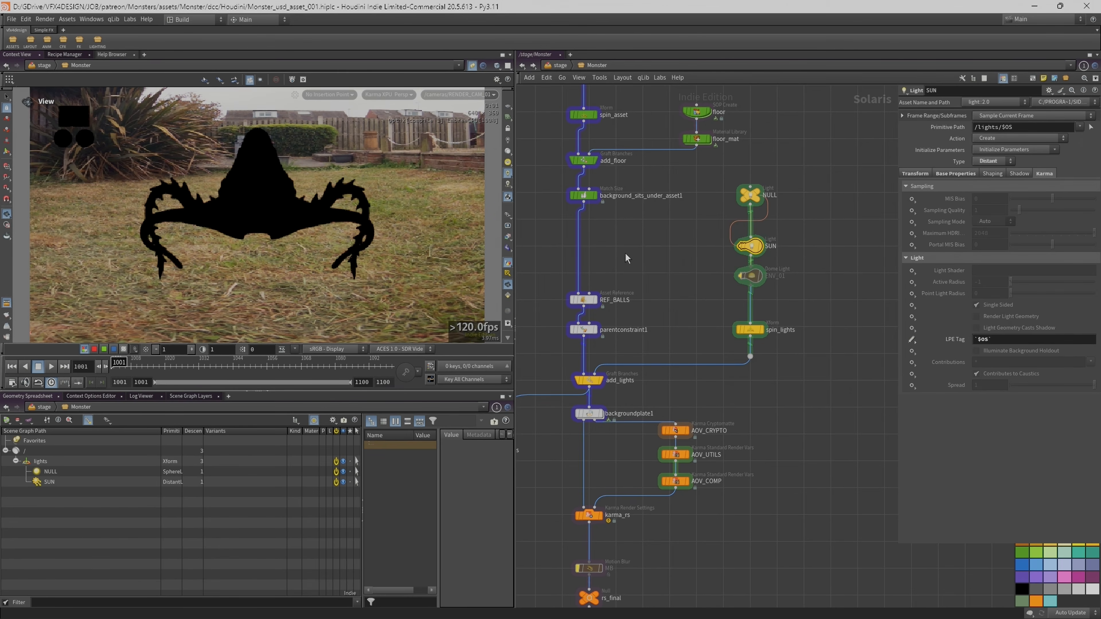
middle_drag(832, 254, 810, 255)
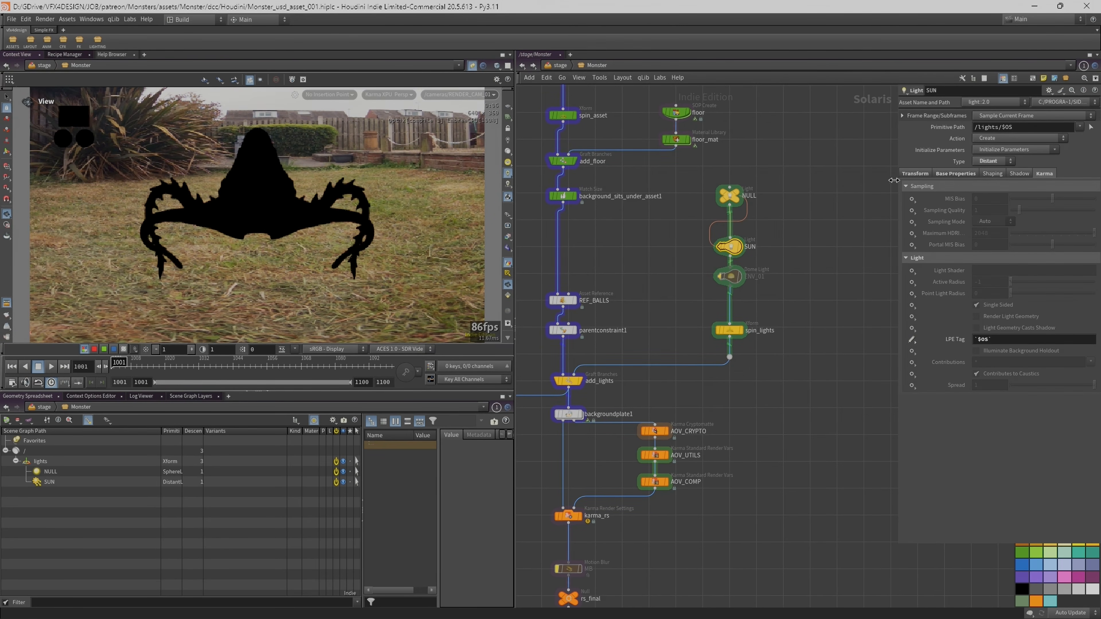
Raise the SUN light's Exposure to about 3.3 and view its Transform settings.
drag(896, 187, 815, 188)
click(912, 173)
click(875, 173)
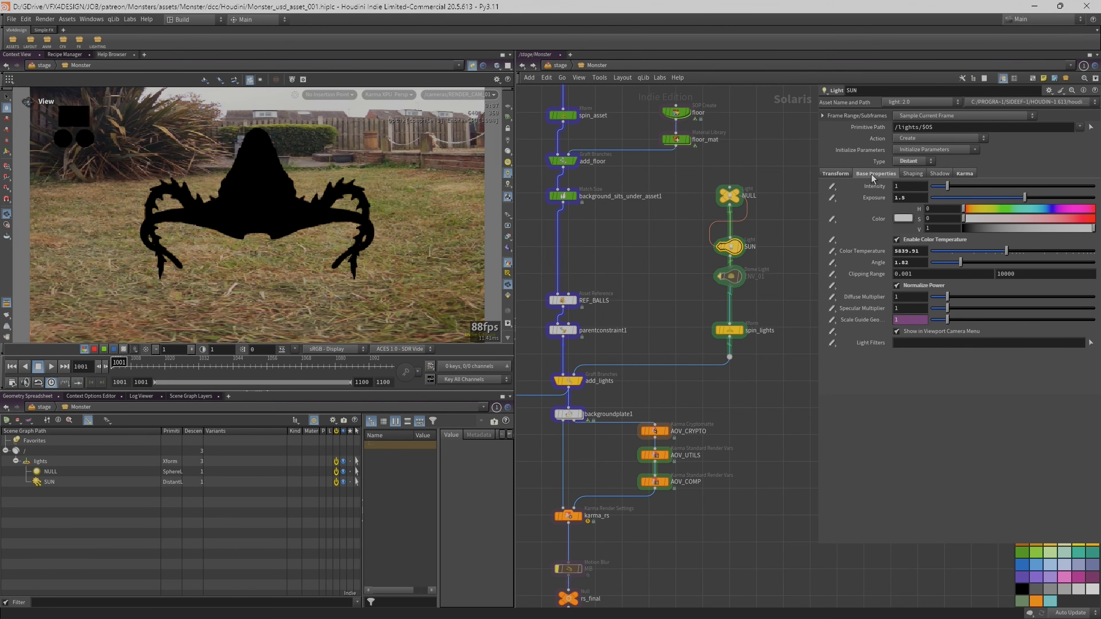
mouse_move(1025, 198)
mouse_down()
mouse_move(1095, 199)
mouse_move(1011, 202)
mouse_up()
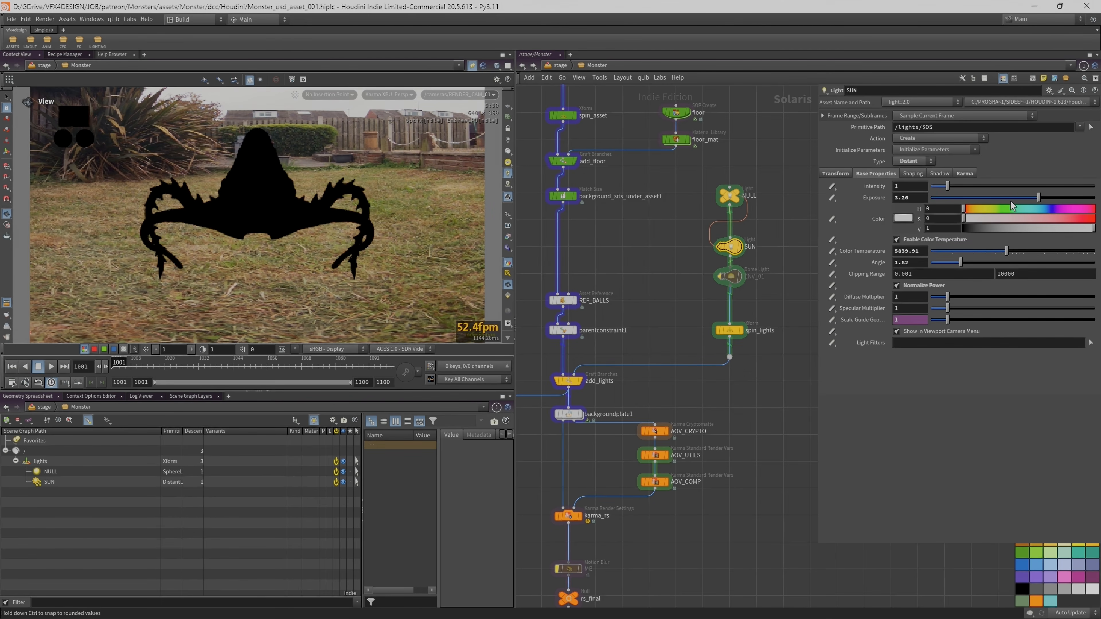
click(836, 173)
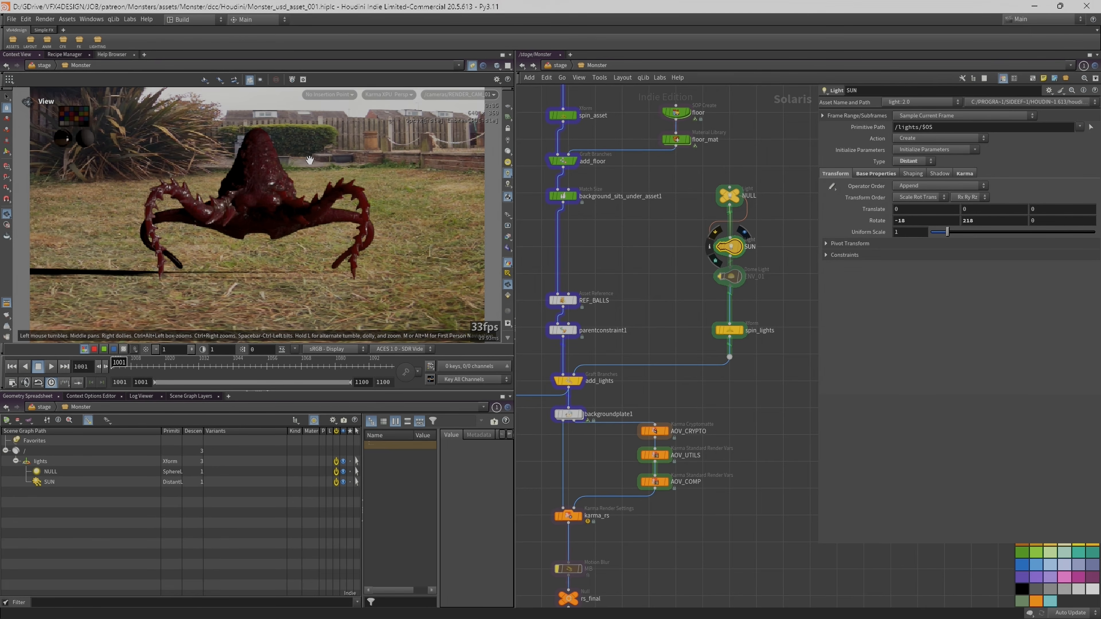
drag(818, 253, 873, 254)
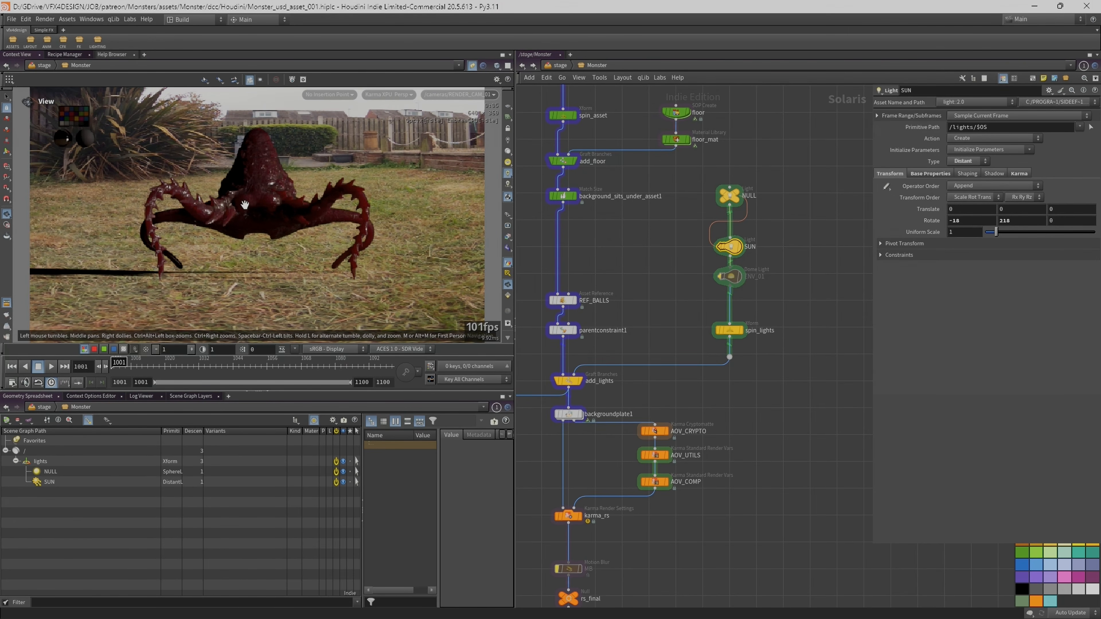
Bypass the SUN light and select the ENV_01 dome light to view its Karma properties.
click(715, 233)
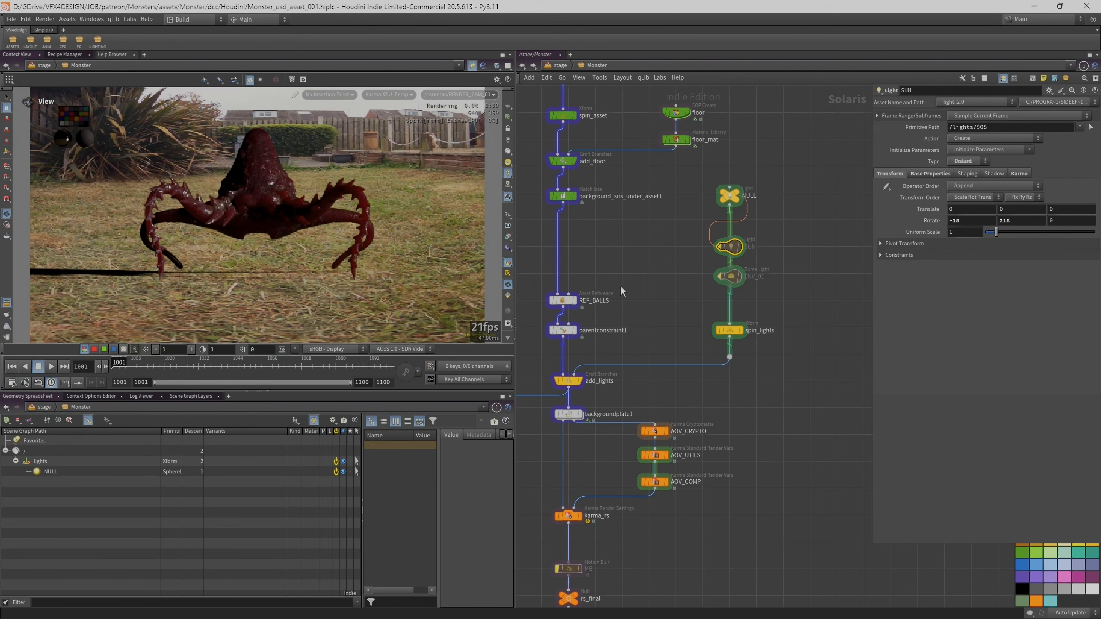
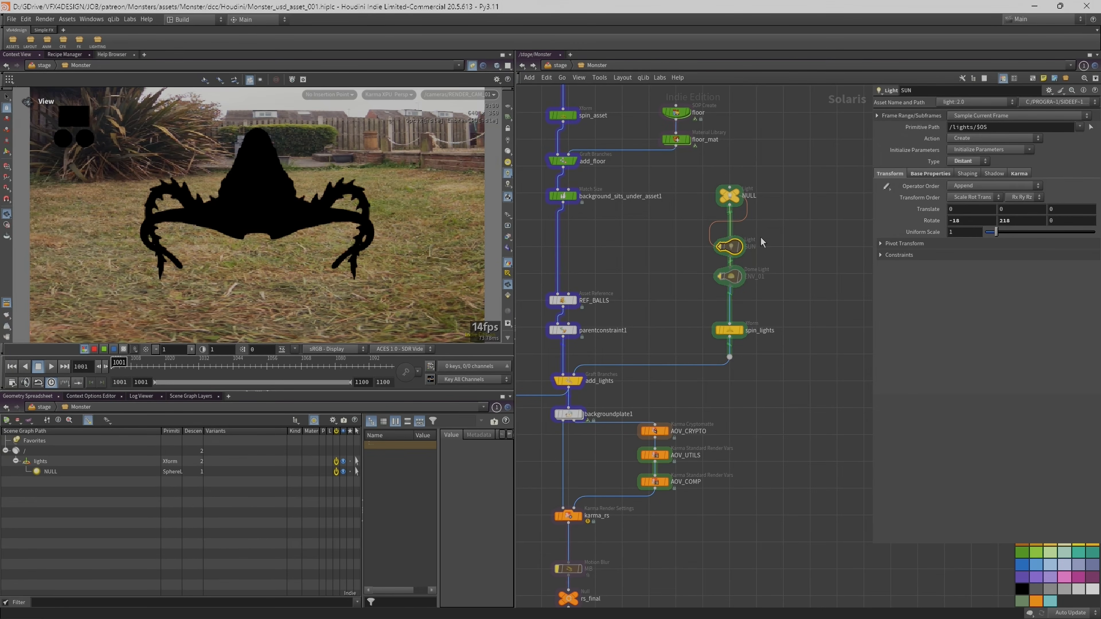
middle_drag(760, 237, 760, 245)
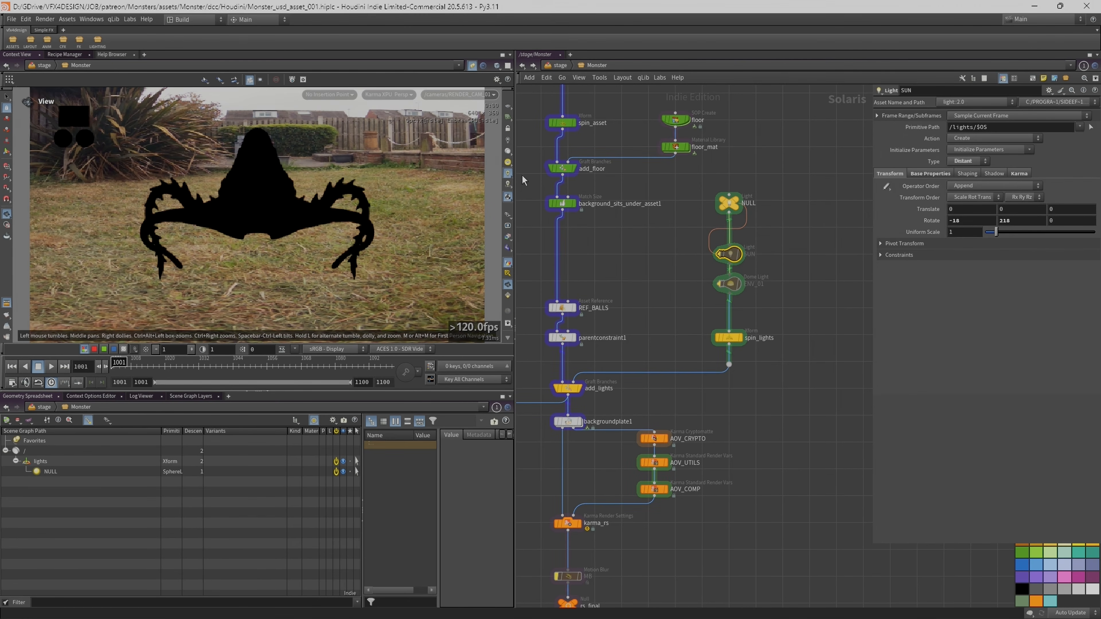
scroll(661, 262, down, 1)
scroll(690, 278, up, 1)
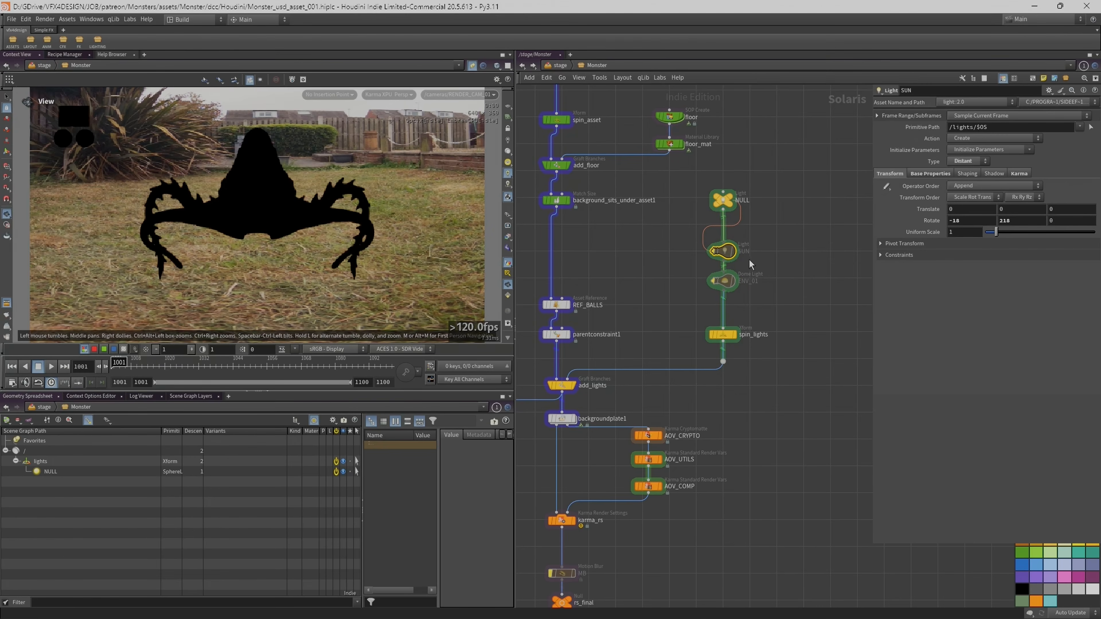
click(724, 281)
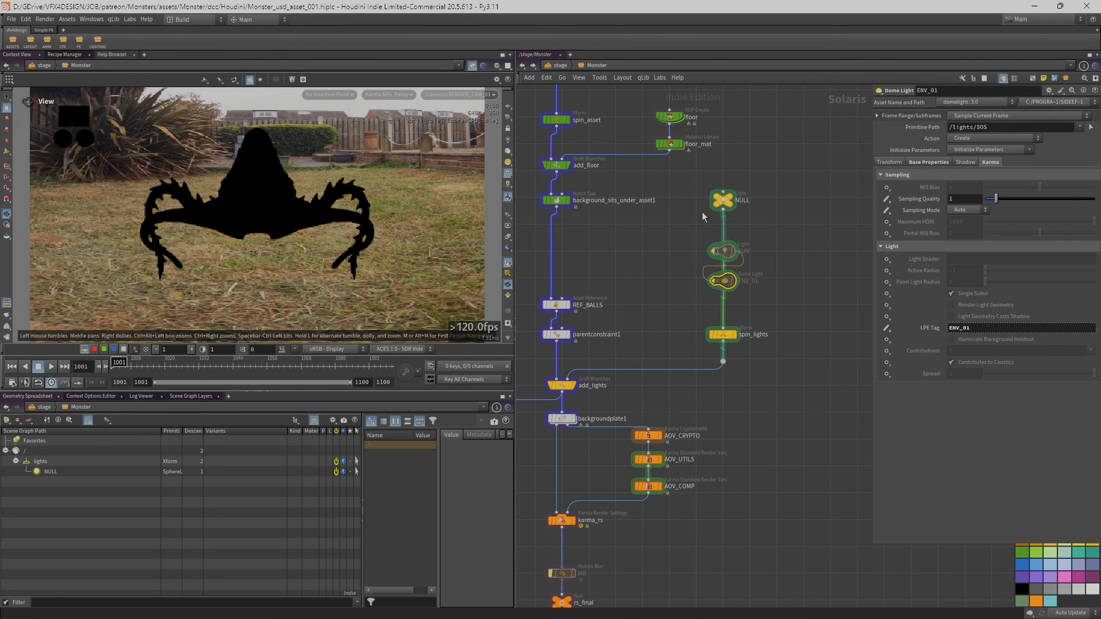
Give the network more room and examine the render settings and TOPS RENDERS section, selecting the TOPS_Render_allL_vars network.
scroll(635, 299, down, 2)
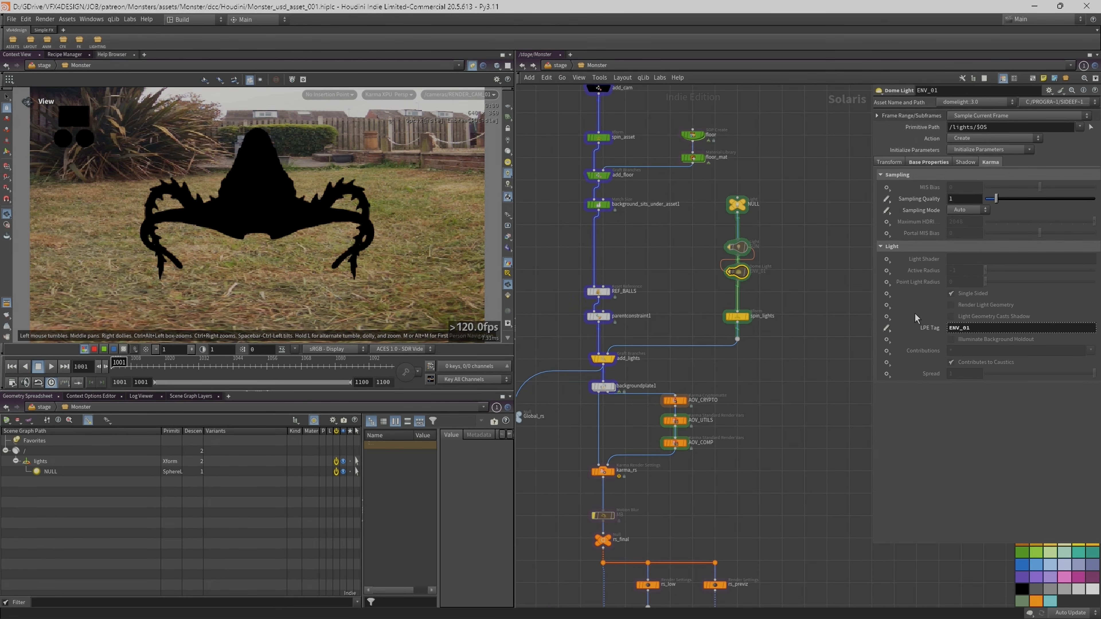
drag(872, 306, 924, 306)
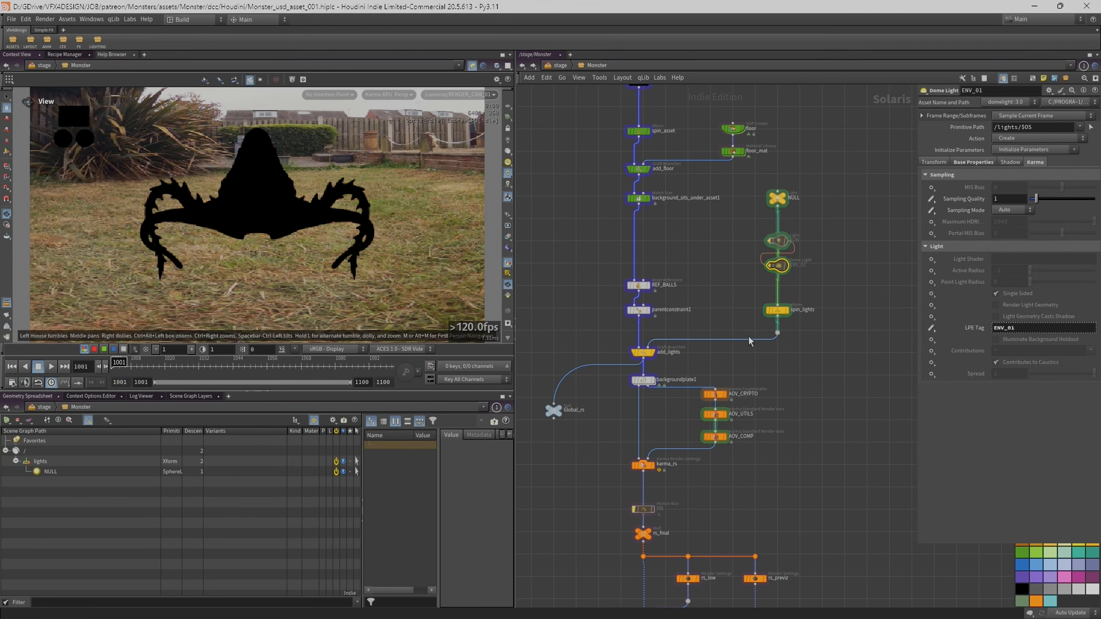
middle_drag(810, 397, 821, 284)
middle_drag(807, 377, 790, 204)
scroll(789, 462, up, 3)
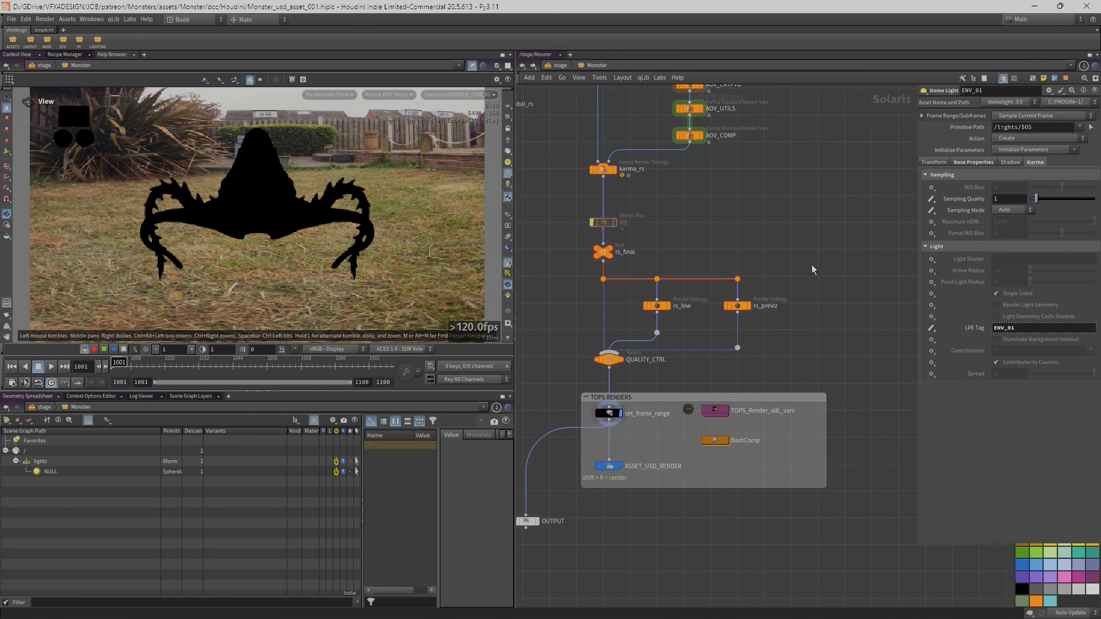
click(697, 442)
middle_drag(746, 380, 784, 365)
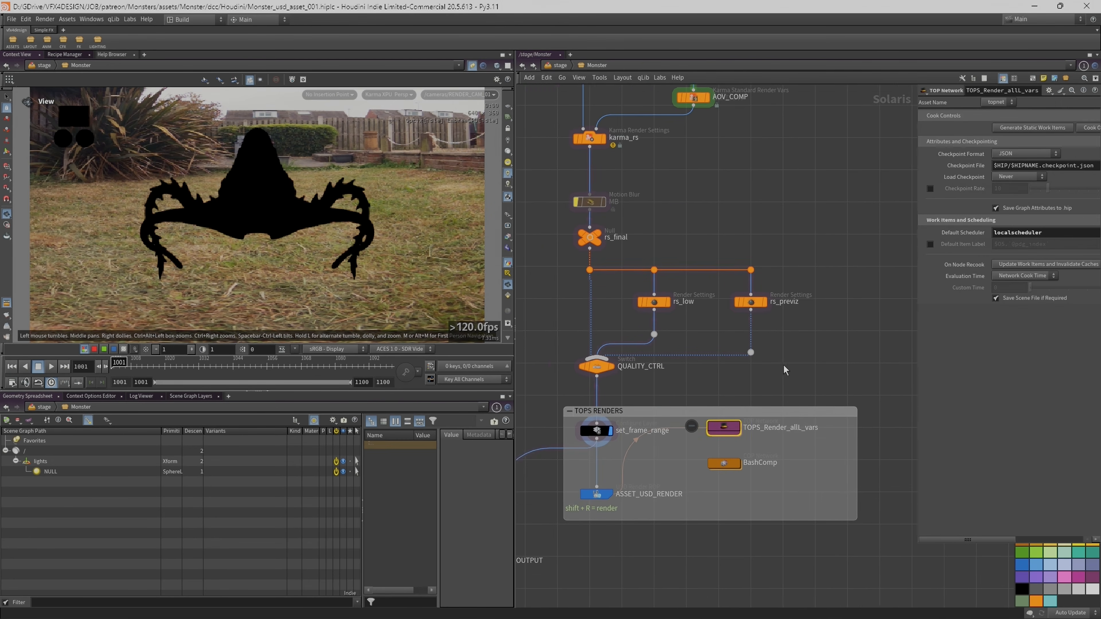
scroll(783, 365, up, 2)
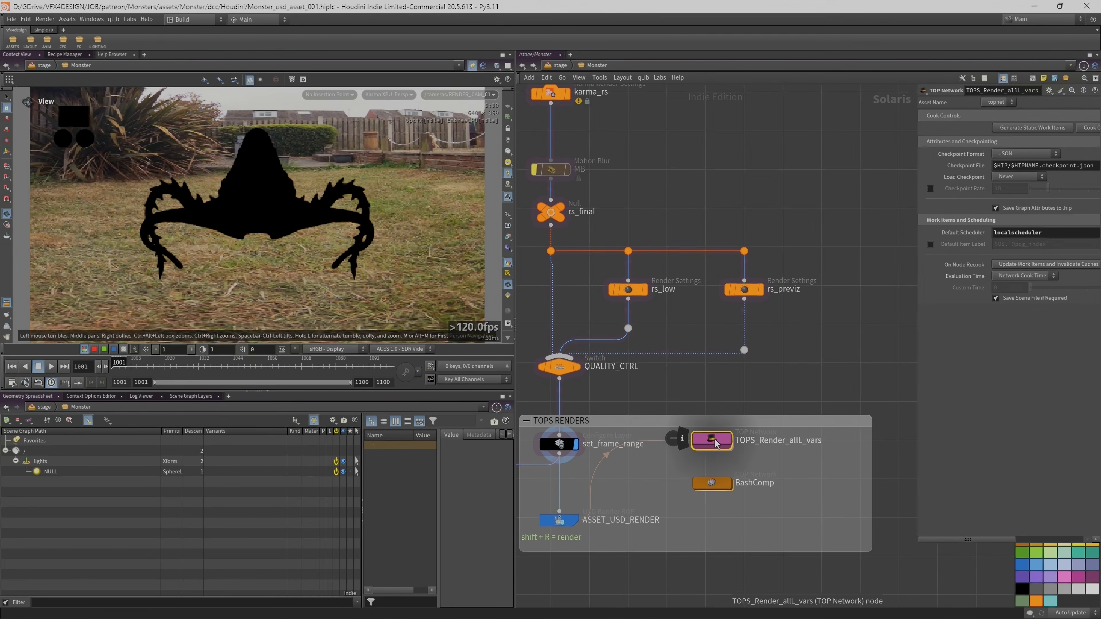
scroll(715, 443, down, 6)
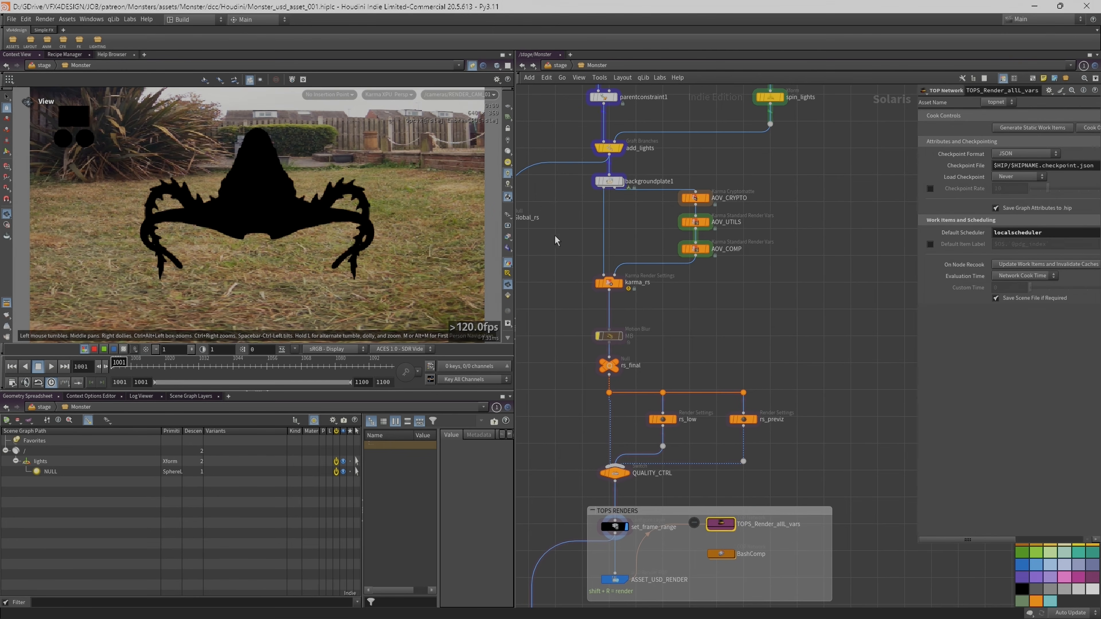
Select the karma_rs render settings and widen the parameter area to read the full Output Picture path.
middle_drag(557, 242, 588, 342)
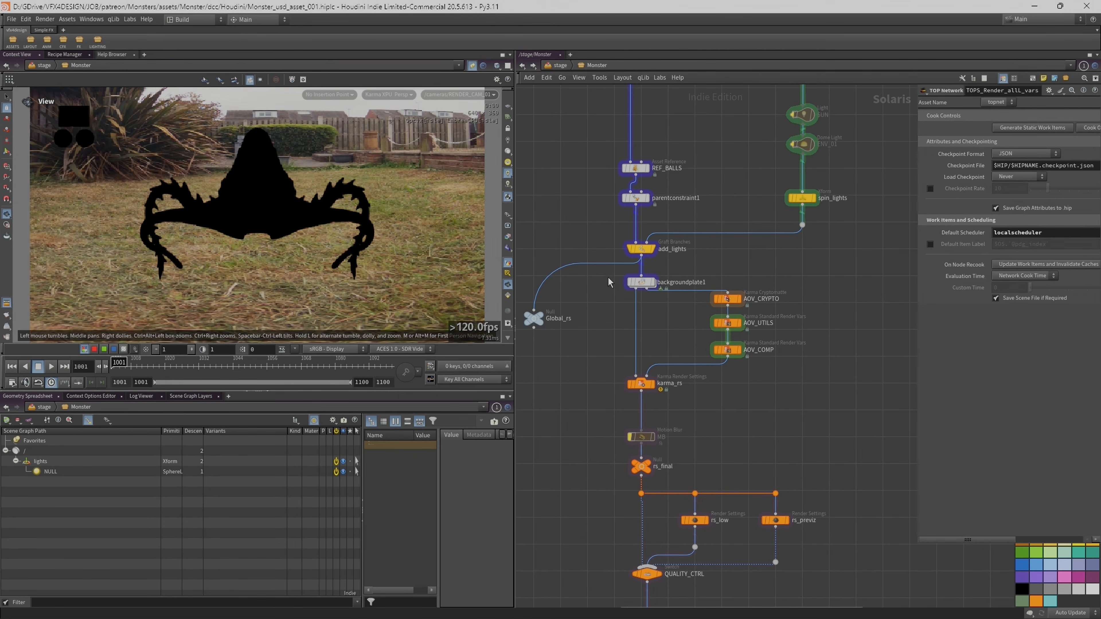
click(640, 384)
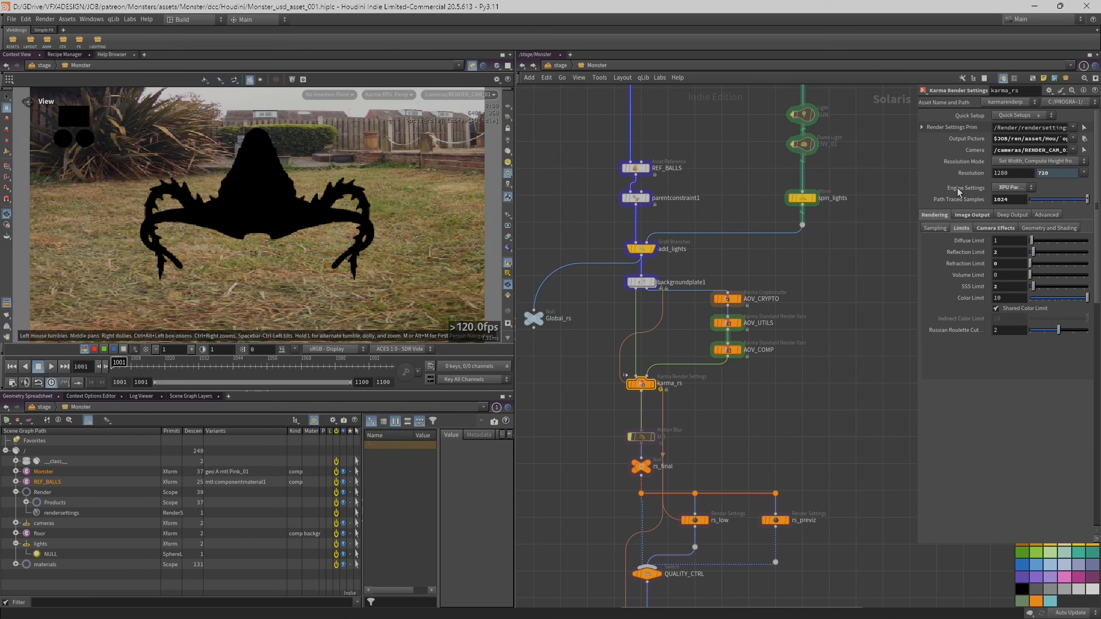
drag(916, 173, 536, 173)
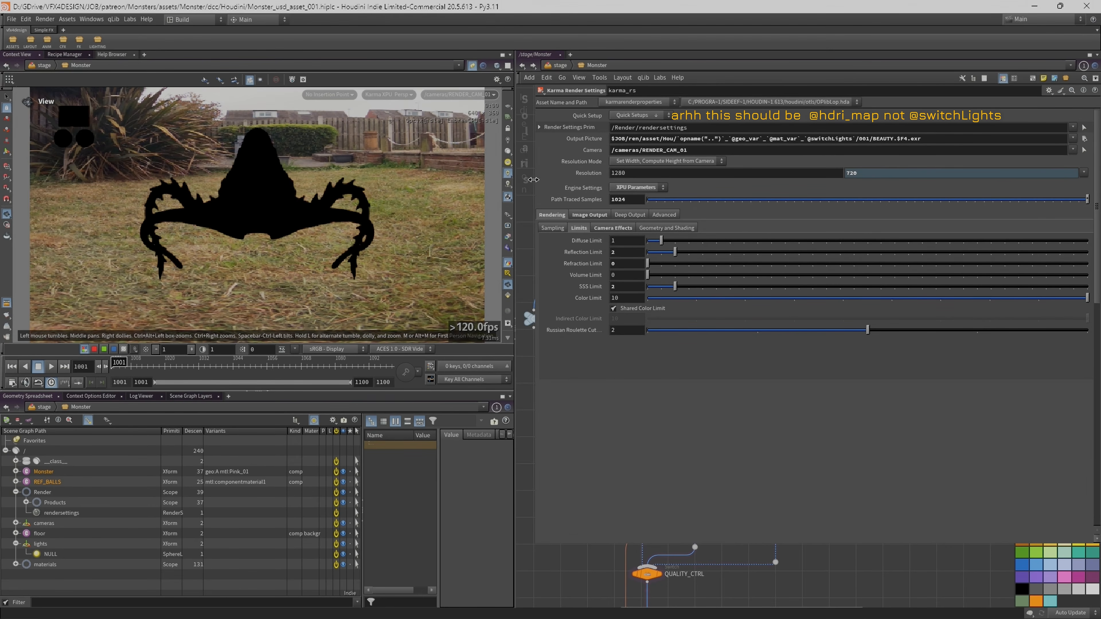
drag(532, 179, 865, 179)
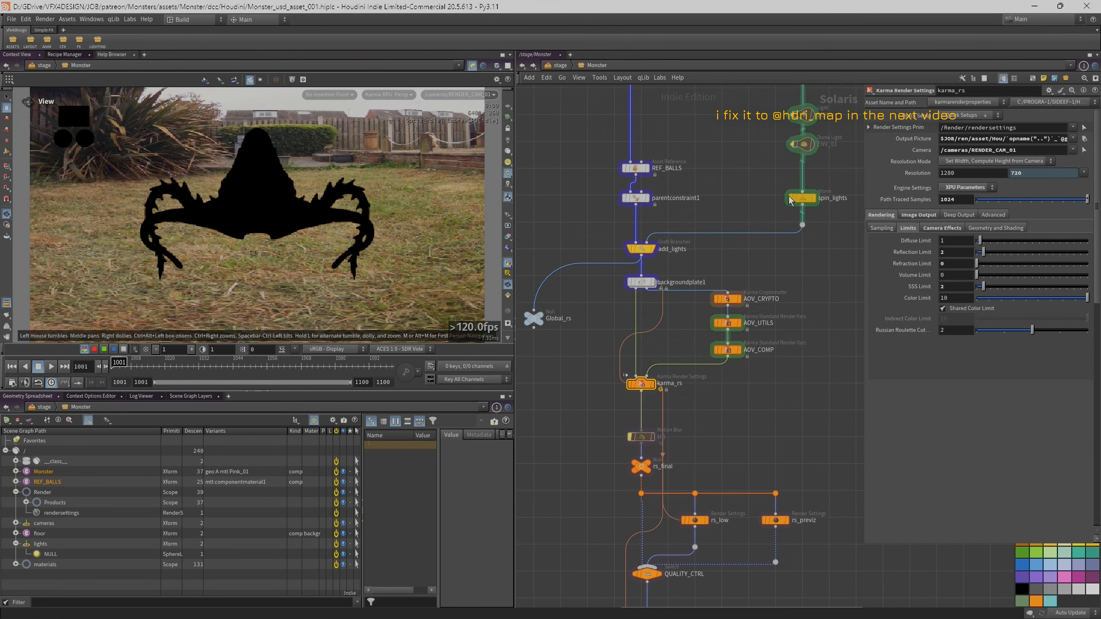
middle_drag(754, 170, 723, 215)
scroll(723, 215, up, 1)
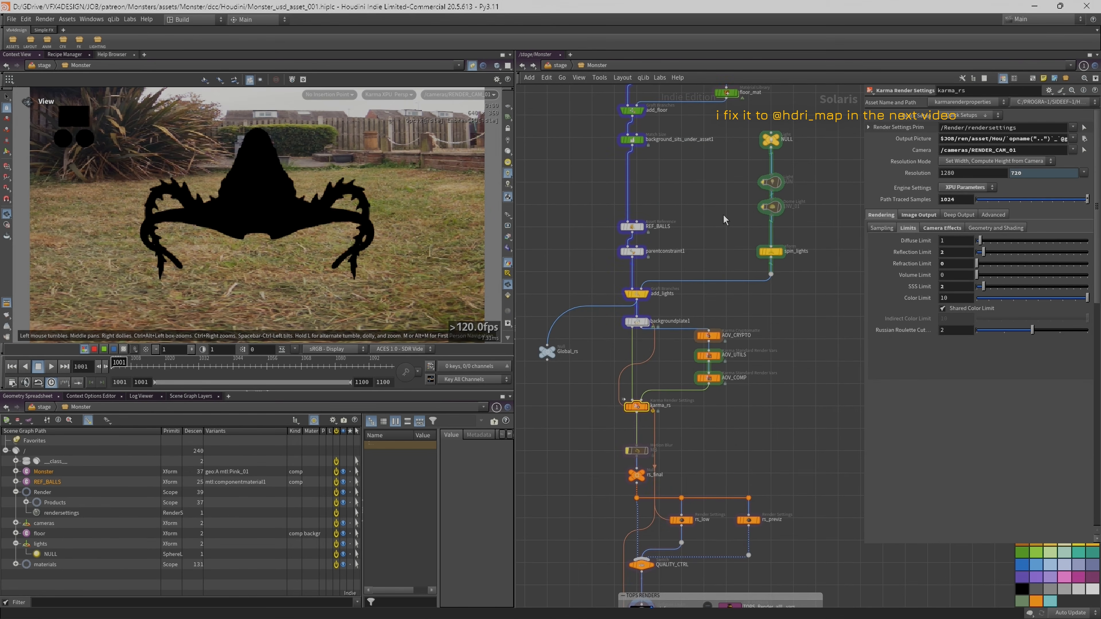
drag(862, 180, 536, 180)
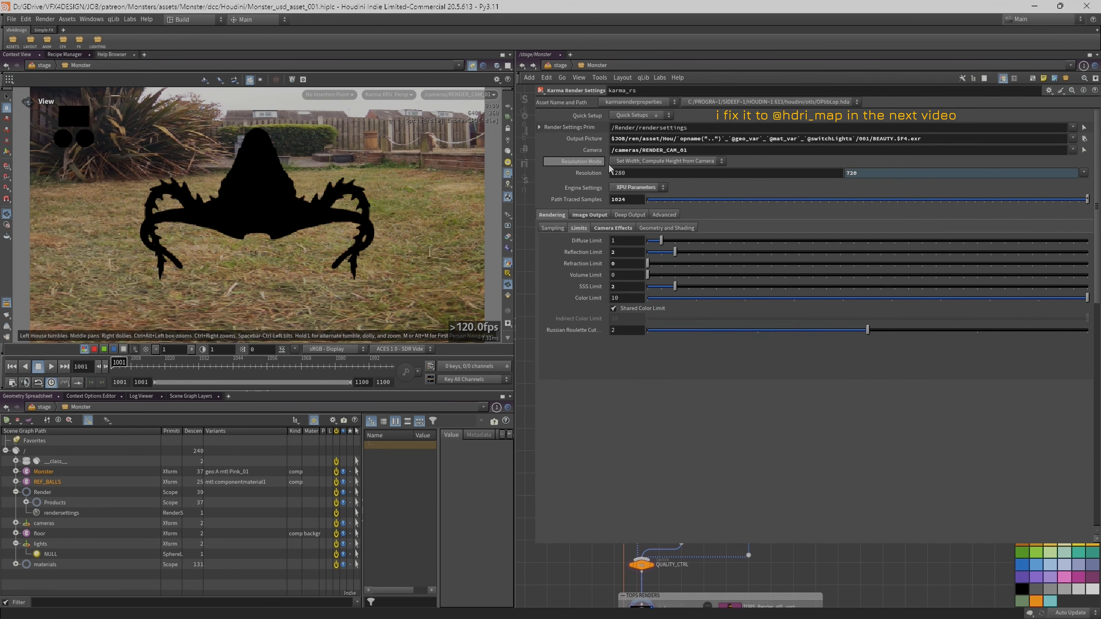
click(597, 141)
drag(805, 138, 852, 137)
key(BackSpace)
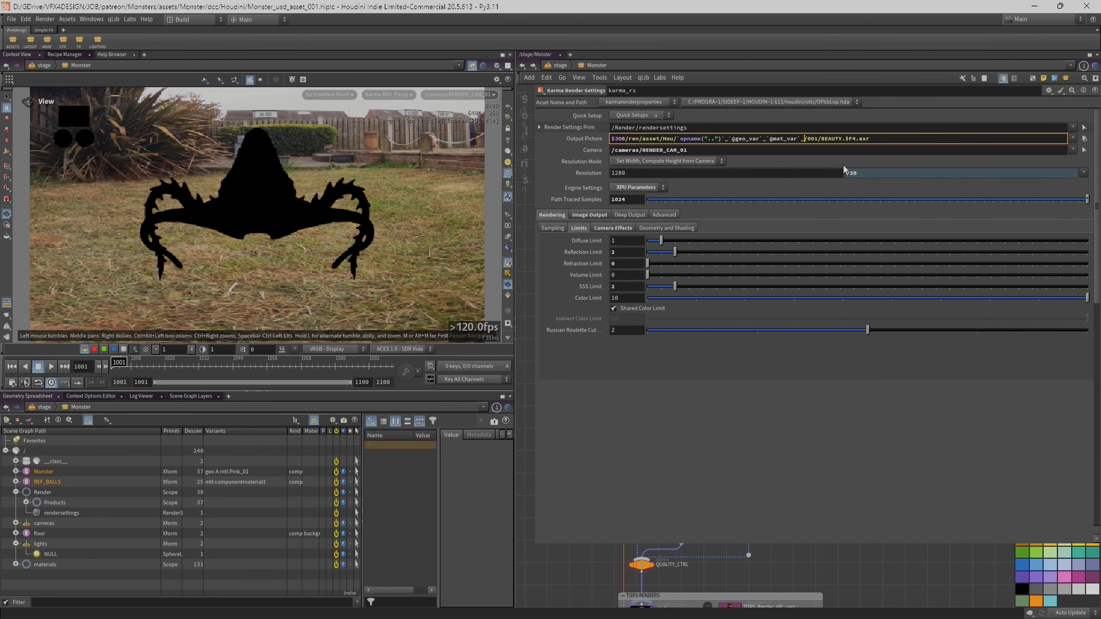
click(590, 141)
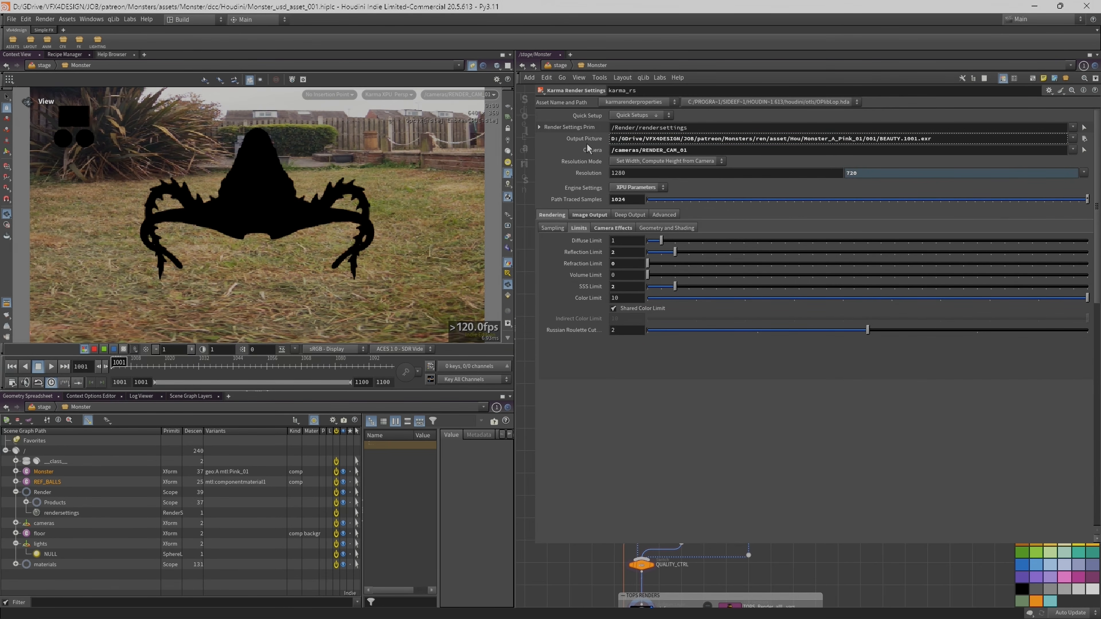
click(586, 142)
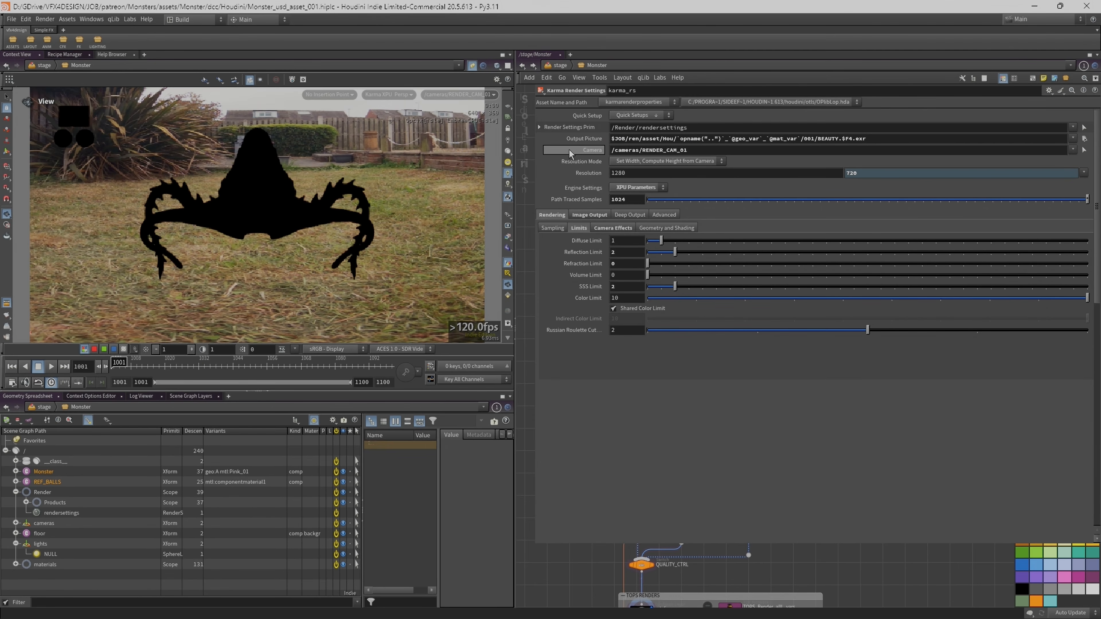
Examine the evaluated Output Picture path, including its file name, and return to the expression and the narrower parameter area.
drag(535, 156, 563, 163)
click(611, 142)
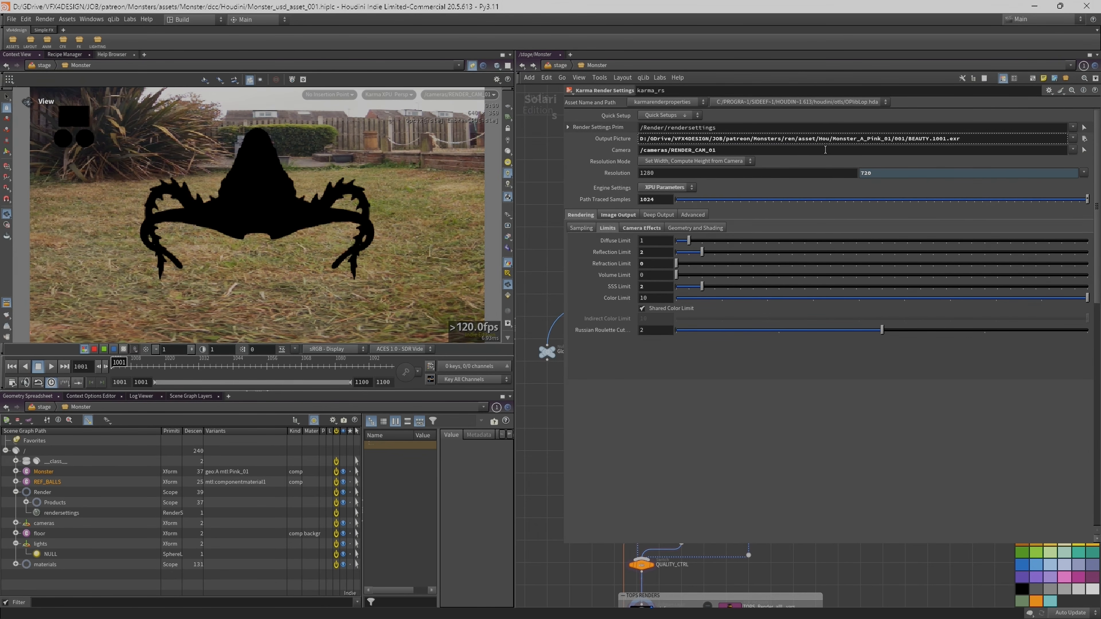
double_click(860, 140)
drag(869, 139, 891, 139)
click(611, 139)
drag(563, 150, 875, 158)
Review the whole Monster network from the asset geometry and material nodes down to the TOPS RENDERS section.
key(h)
scroll(776, 364, up, 3)
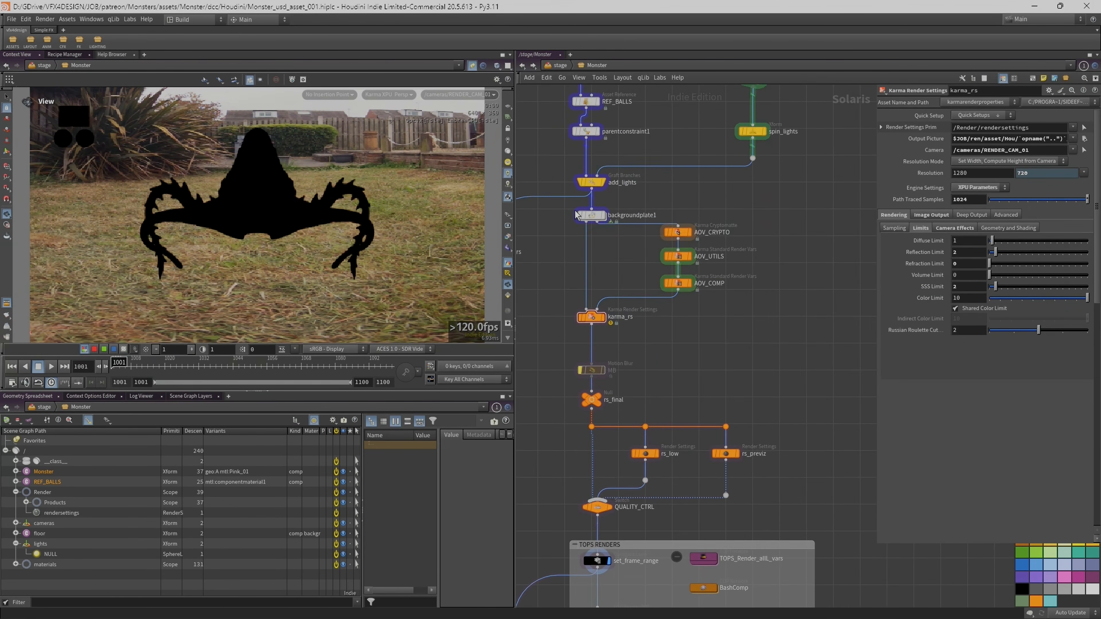
scroll(689, 263, down, 8)
middle_drag(627, 263, 656, 473)
scroll(587, 265, up, 3)
middle_drag(625, 283, 702, 260)
scroll(697, 221, up, 2)
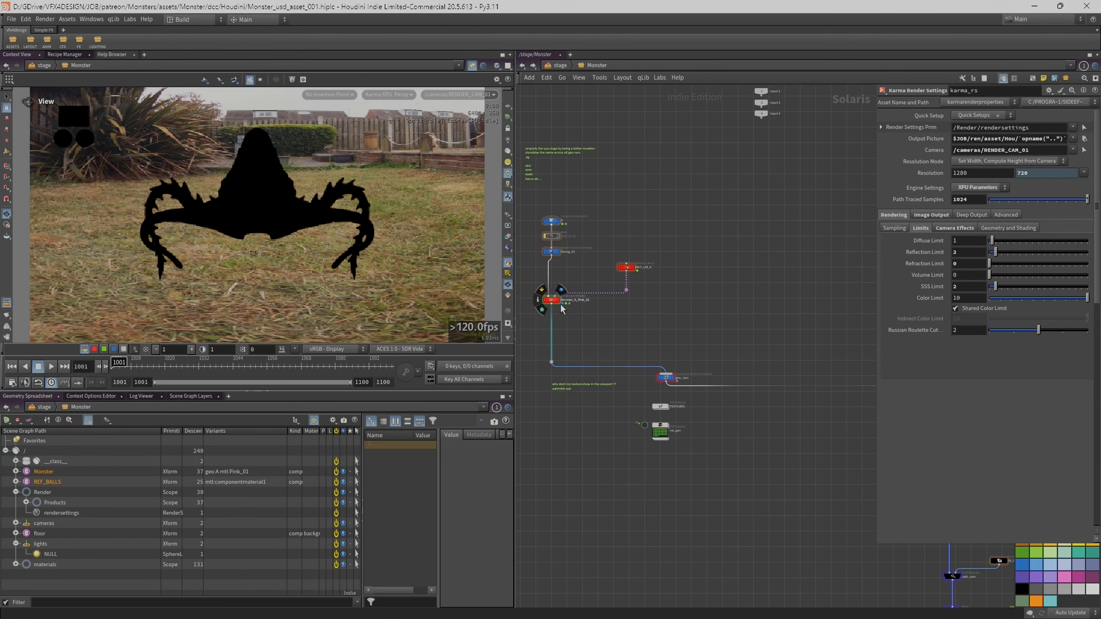
middle_drag(711, 337, 576, 223)
middle_drag(689, 403, 580, 283)
middle_drag(622, 377, 556, 255)
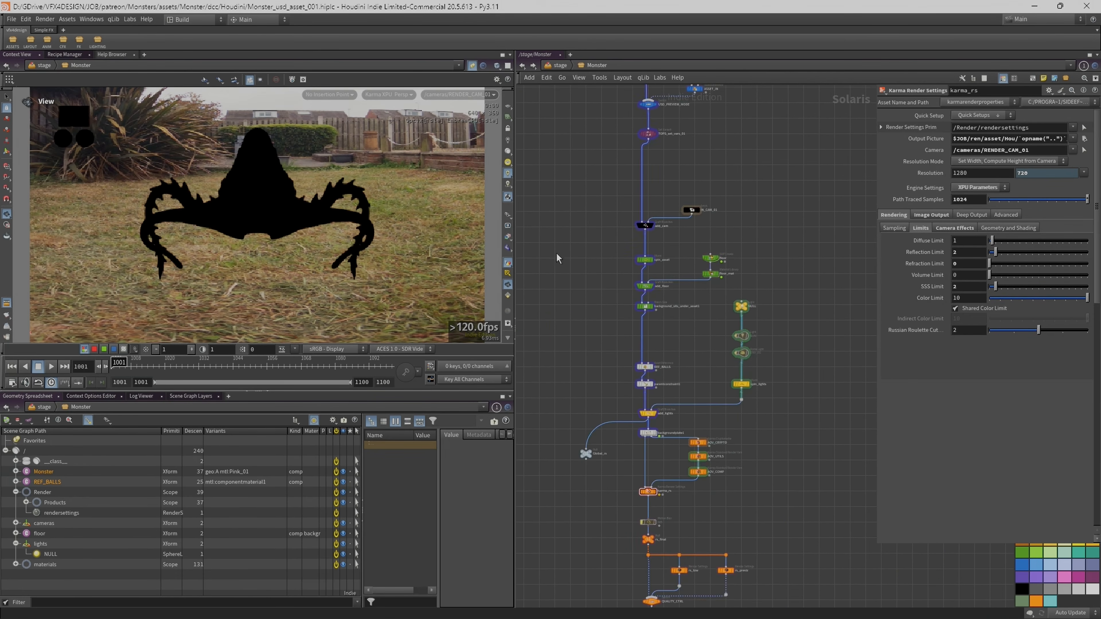
middle_drag(603, 330, 583, 186)
scroll(608, 408, up, 1)
middle_drag(600, 429, 599, 316)
scroll(599, 316, up, 2)
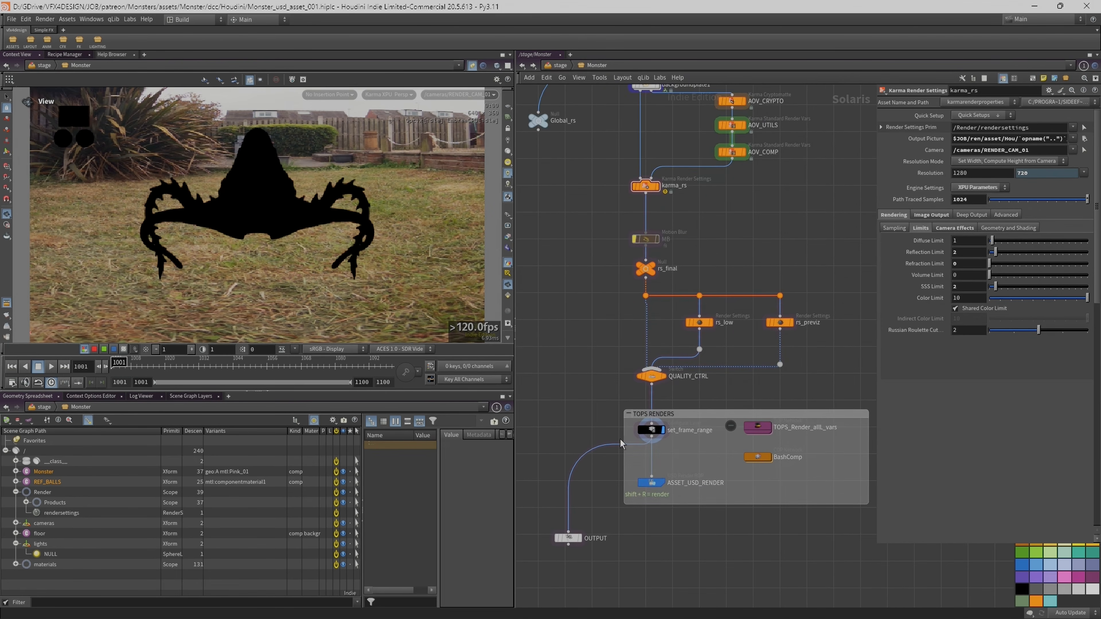
Select set_frame_range, render the viewport with Karma XPU and enable the ENV_01 dome light again.
click(651, 430)
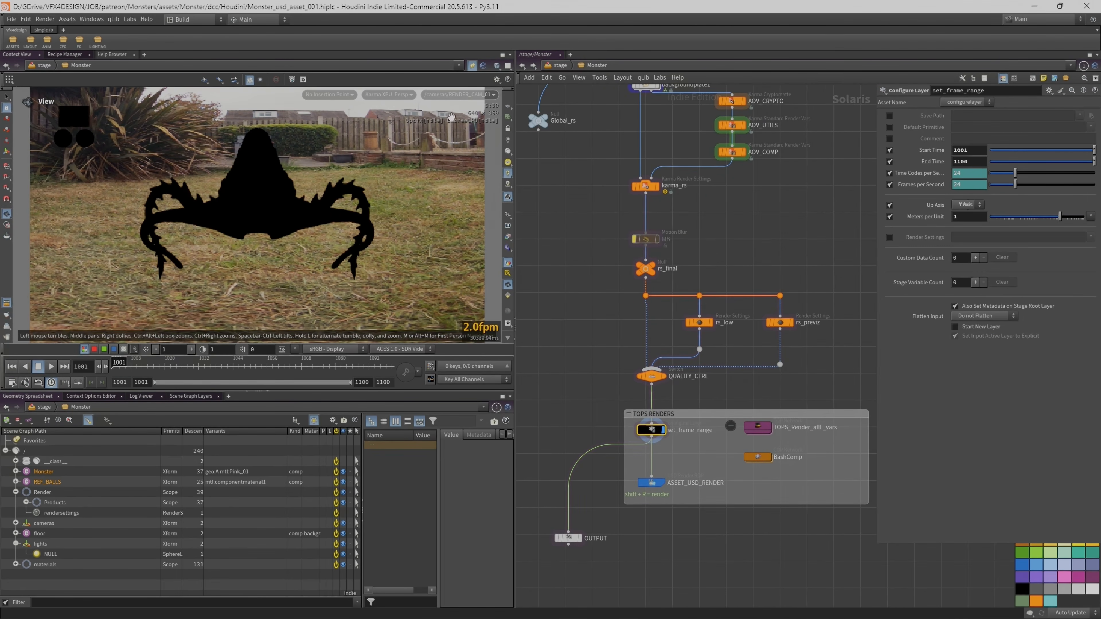
click(397, 98)
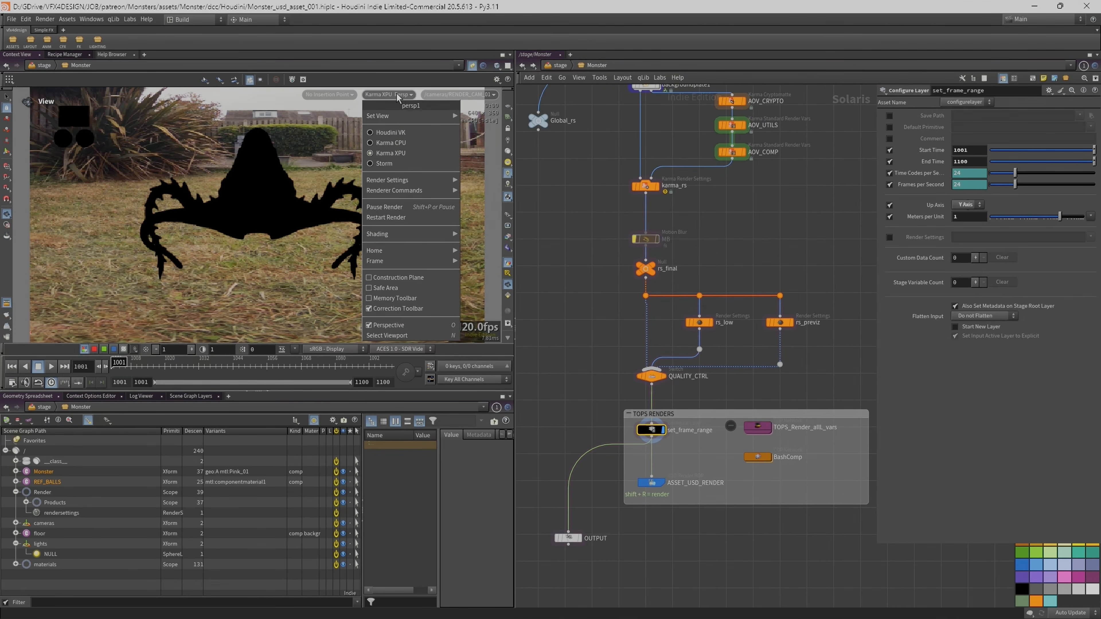
click(424, 152)
mouse_move(806, 210)
middle_down()
mouse_move(774, 359)
mouse_move(757, 336)
middle_up()
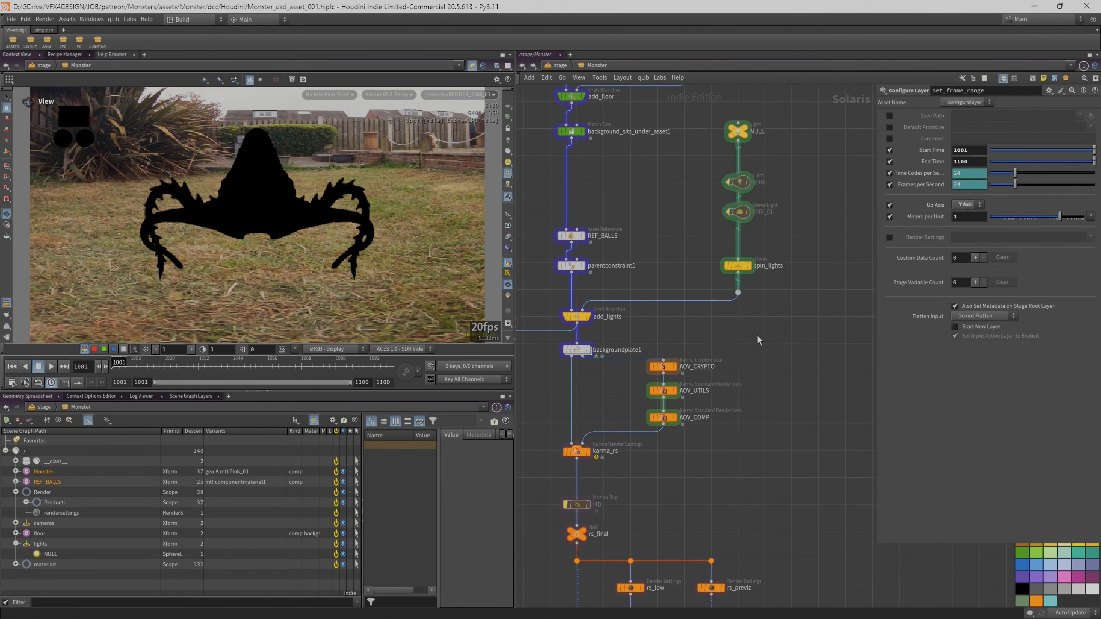
click(738, 212)
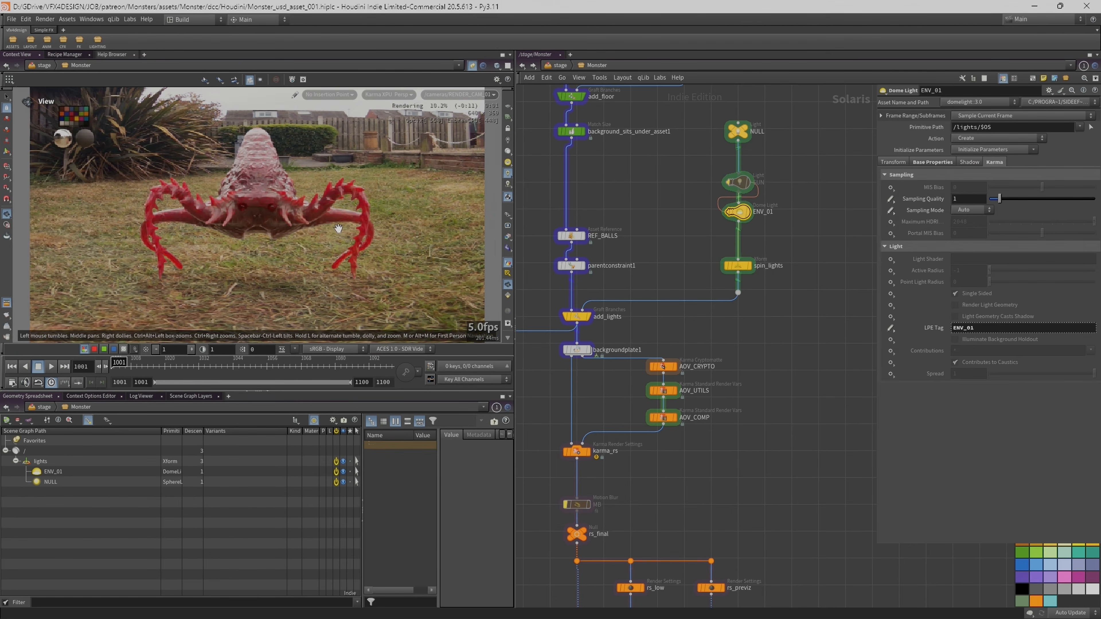
drag(168, 366, 114, 366)
Select the Monster_A_Pink_01 component material in the asset build section and widen its parameter area.
scroll(680, 206, down, 5)
scroll(583, 184, down, 3)
middle_drag(583, 184, 693, 392)
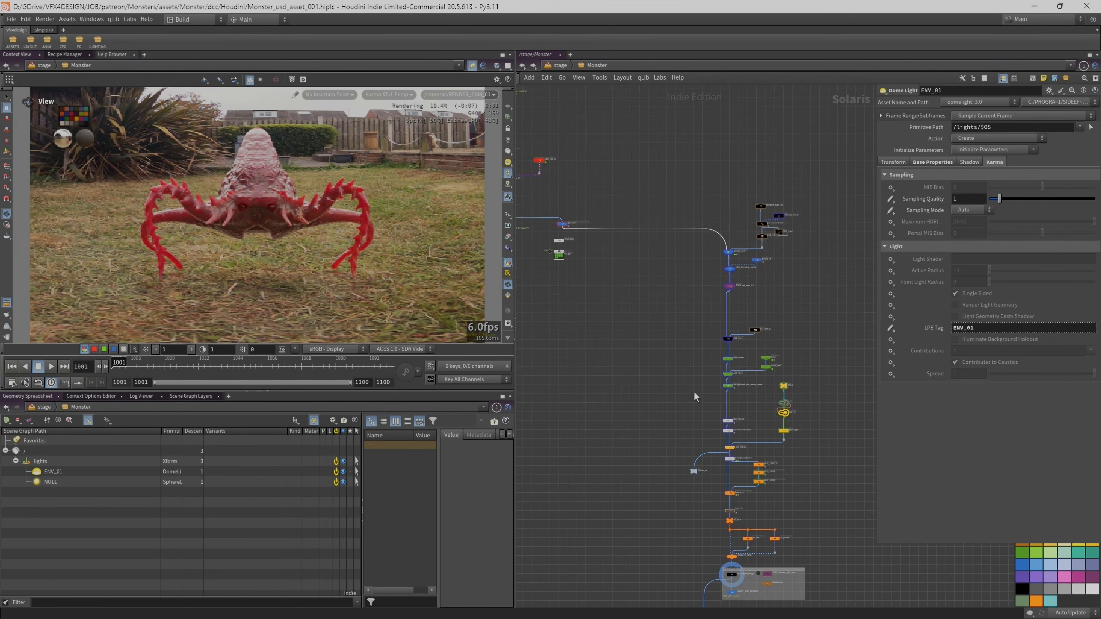
scroll(694, 393, down, 2)
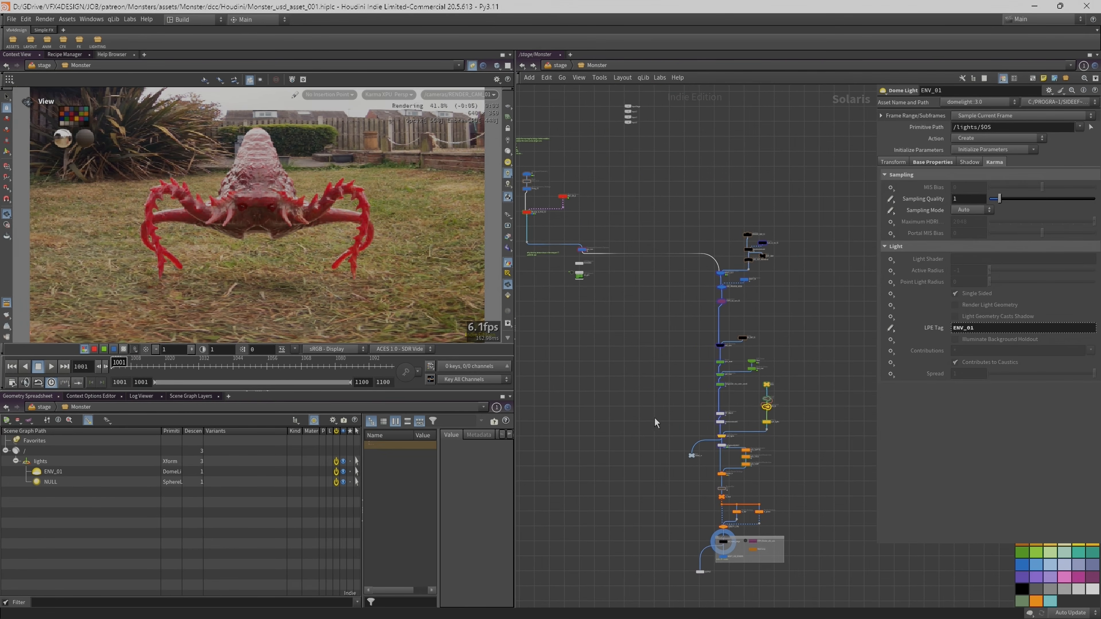
scroll(586, 257, up, 6)
middle_drag(576, 226, 732, 305)
scroll(732, 305, up, 1)
scroll(733, 305, up, 2)
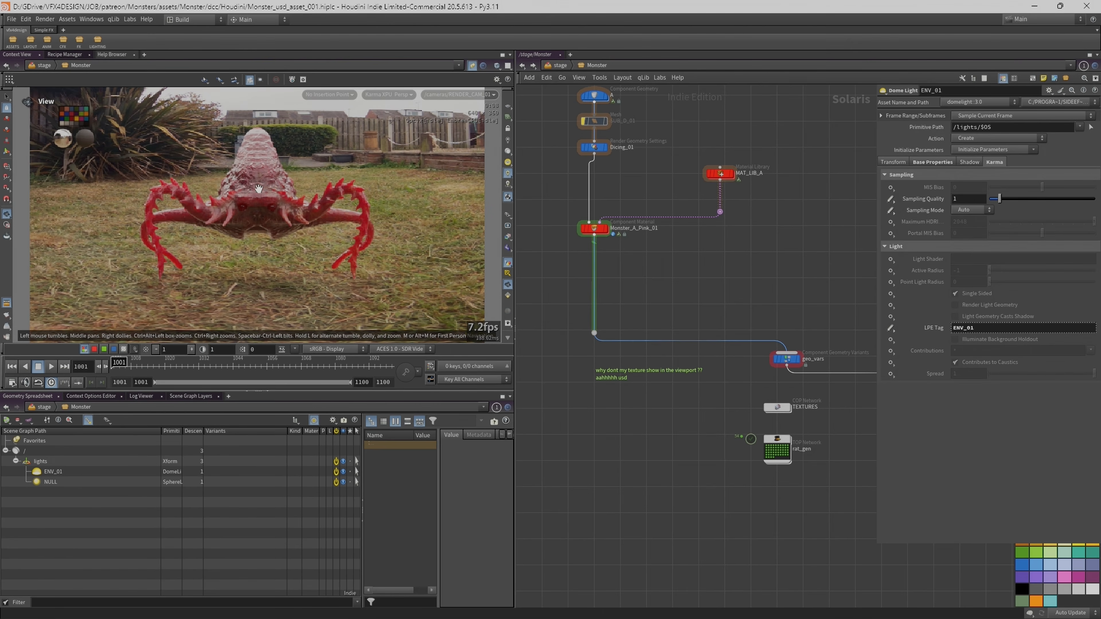
click(600, 231)
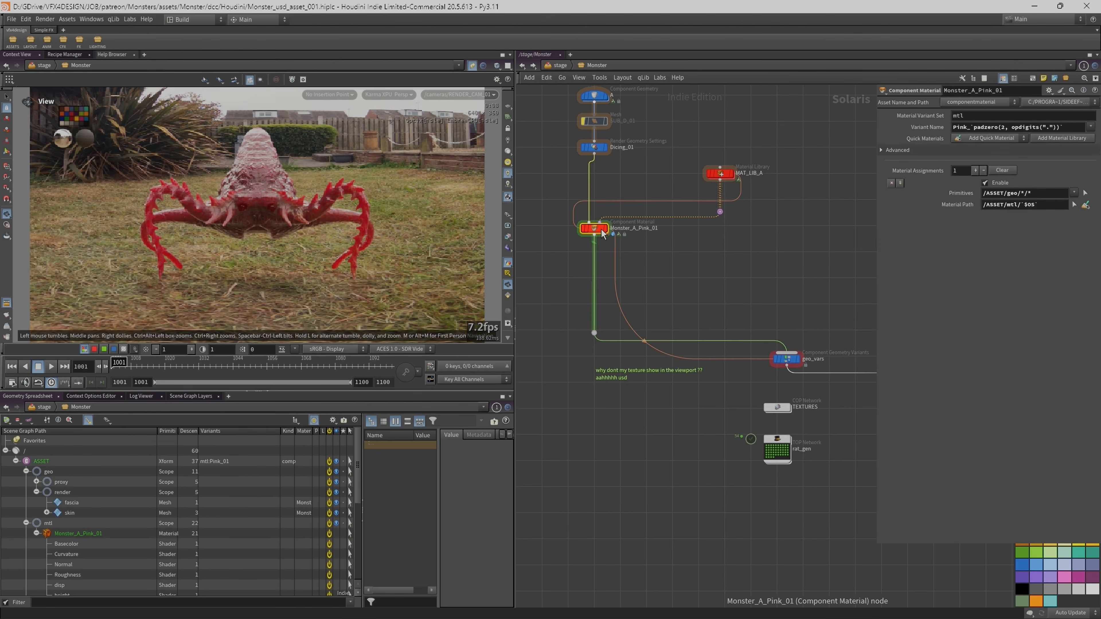
drag(873, 200, 839, 201)
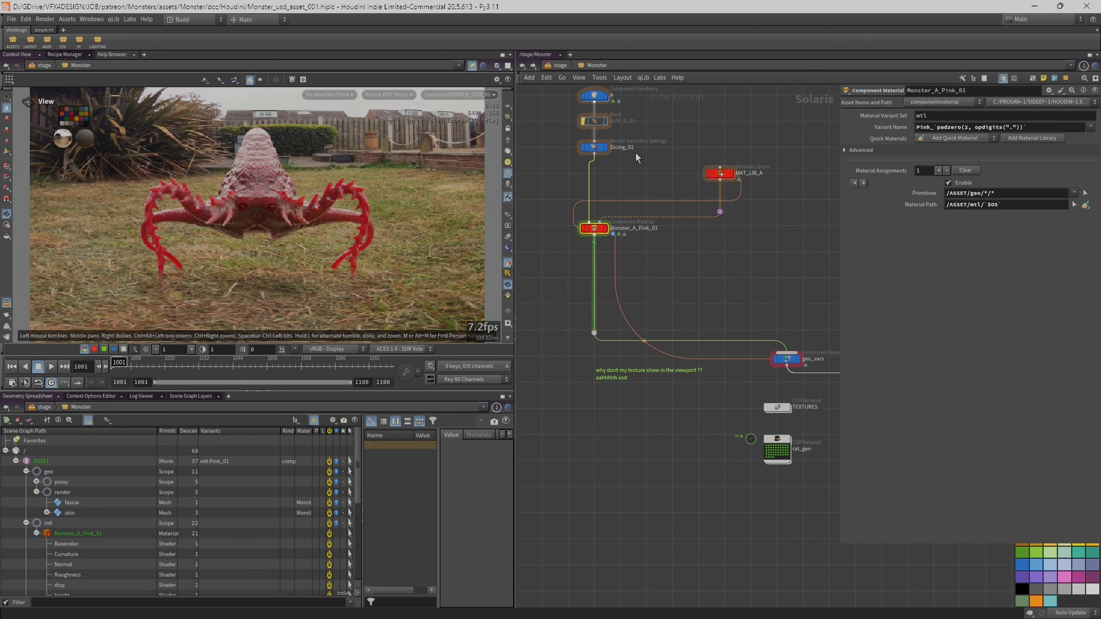
Switch the viewport from the Karma XPU render to the standard perspective display and bring the component geometry nodes into view.
click(472, 65)
middle_drag(662, 151, 657, 210)
scroll(646, 178, up, 1)
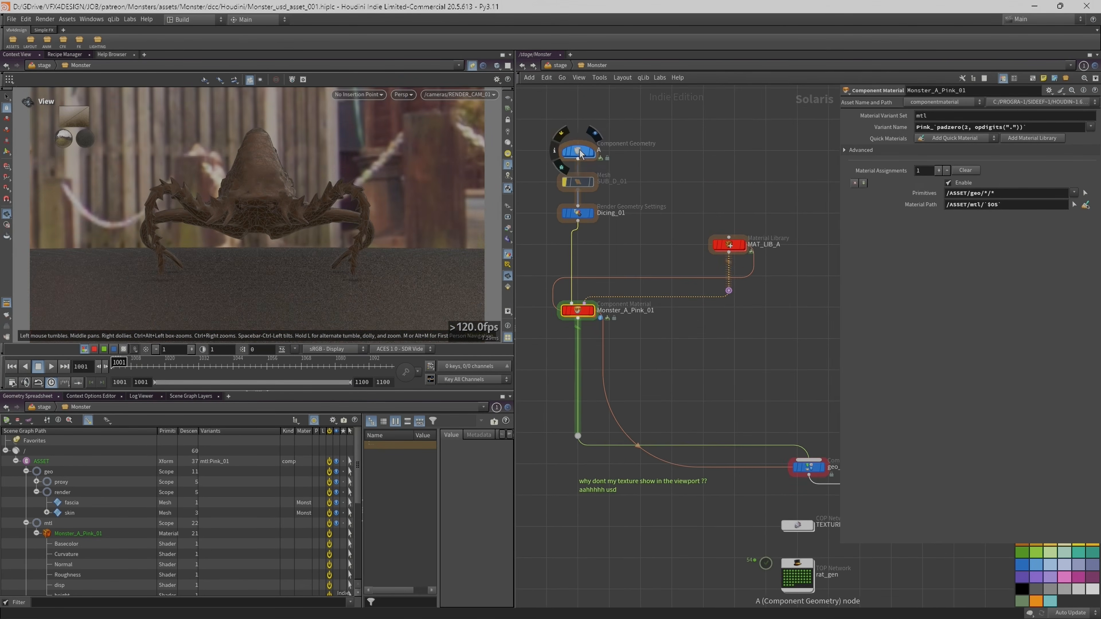
Enter the component geometry's internal network and enable the clip1 node that cuts the monster's skin.
double_click(578, 151)
scroll(587, 275, down, 5)
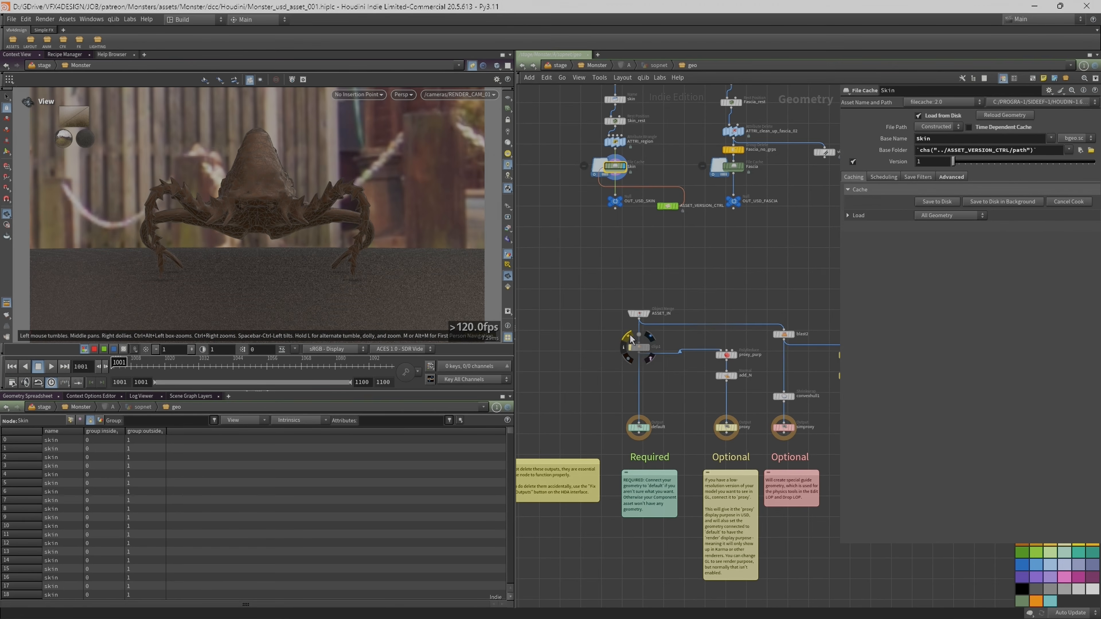
click(643, 353)
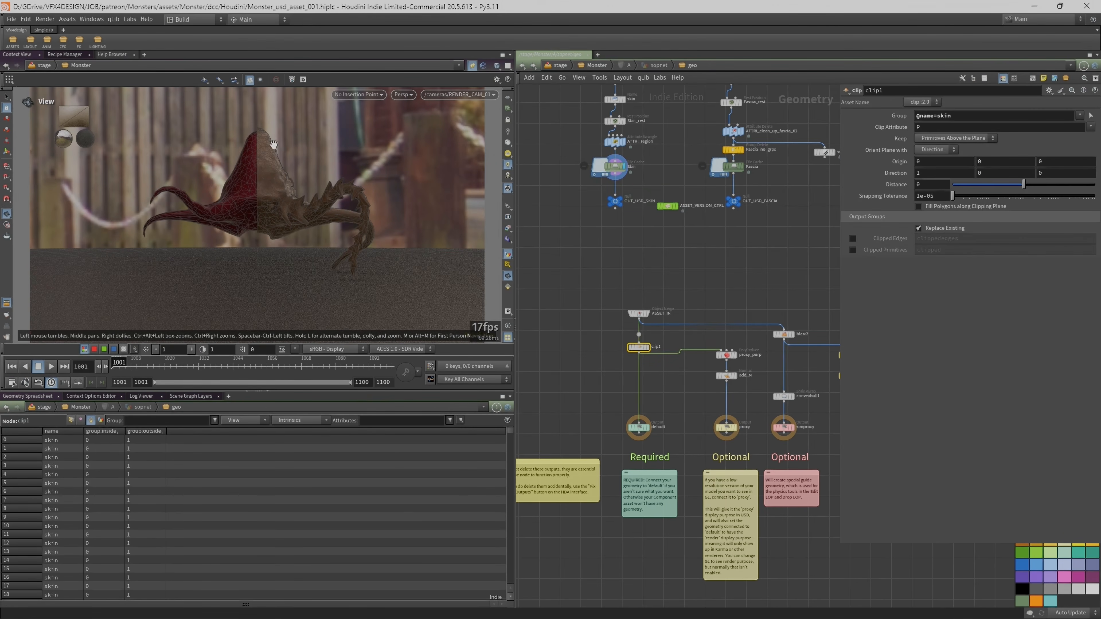
right_drag(251, 156, 307, 162)
drag(307, 162, 391, 119)
Link the scene viewer to pane group 1 so it displays the internal geometry, and dismiss the HUD info error.
click(472, 65)
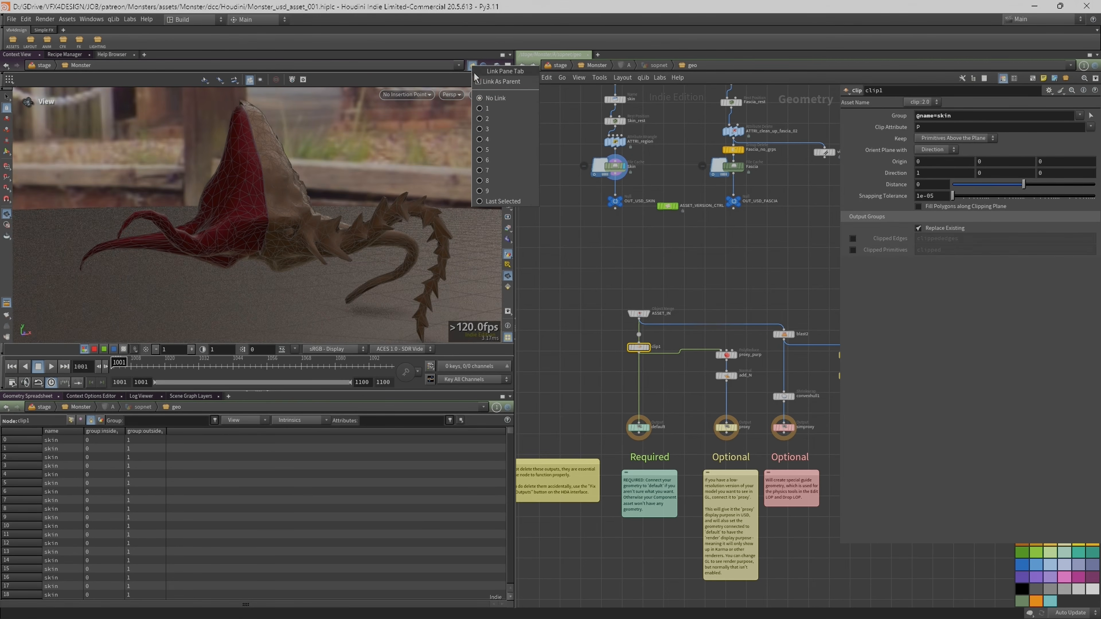
click(489, 109)
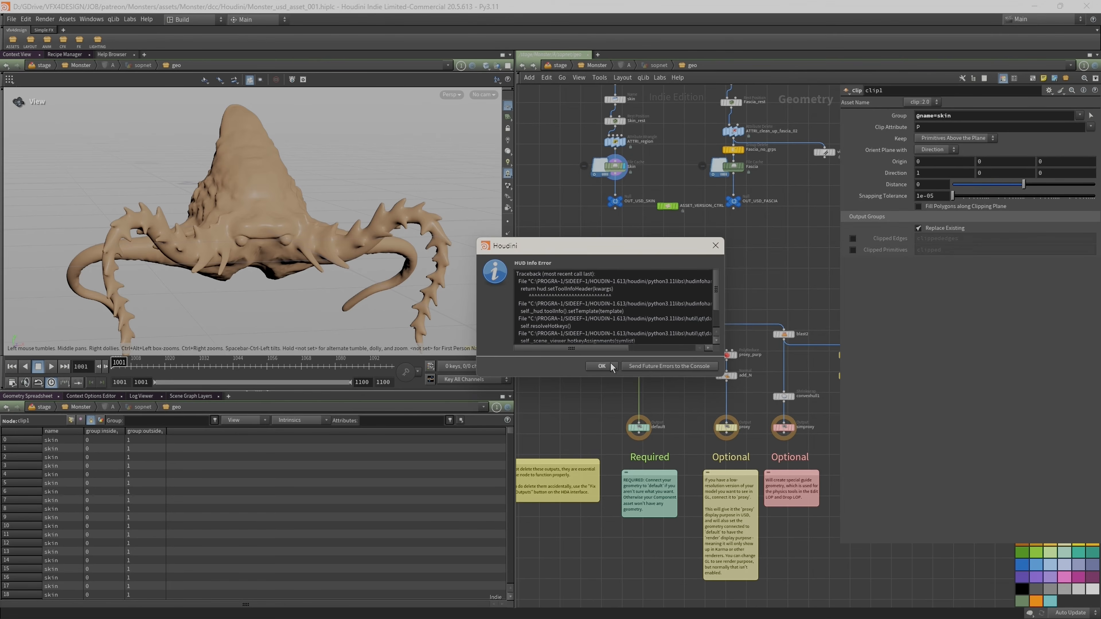
click(612, 366)
scroll(648, 358, up, 4)
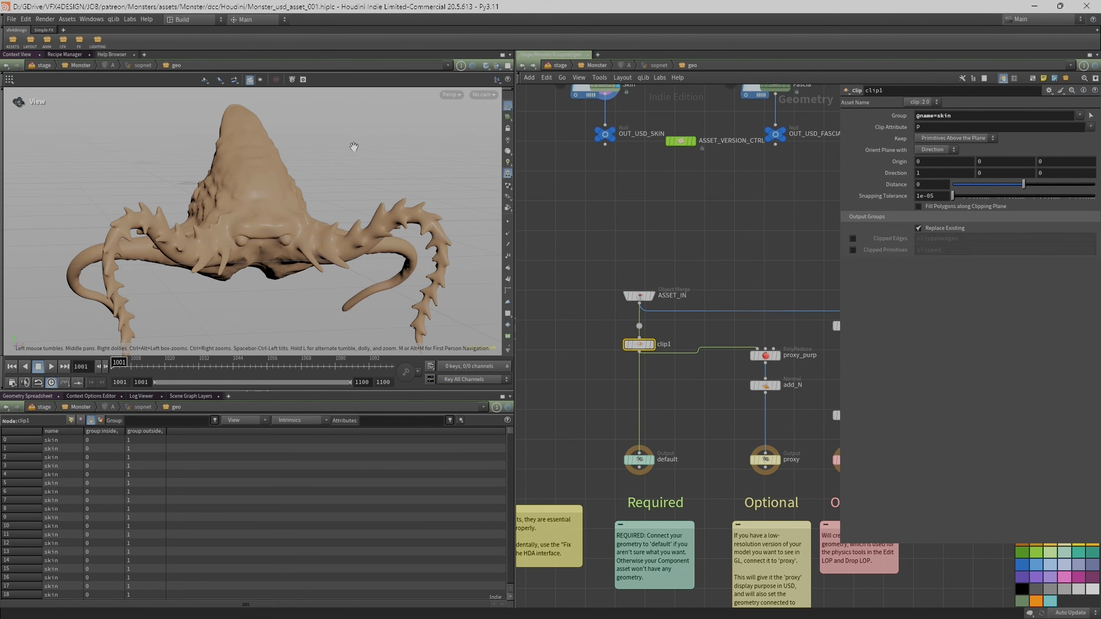
drag(354, 146, 377, 152)
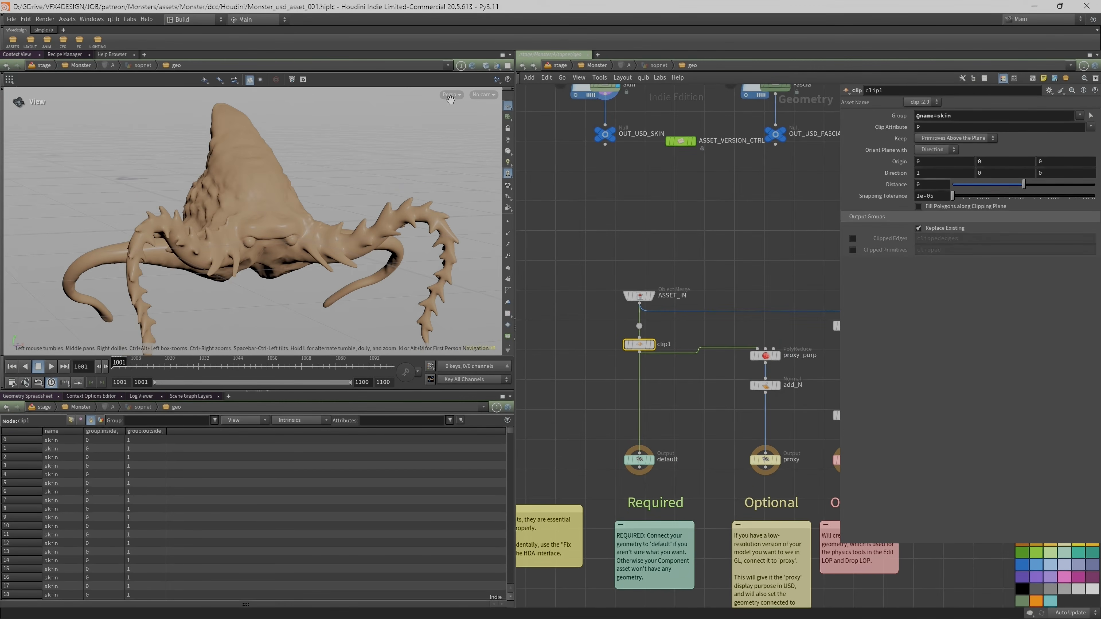
right_drag(279, 180, 328, 179)
drag(328, 178, 366, 202)
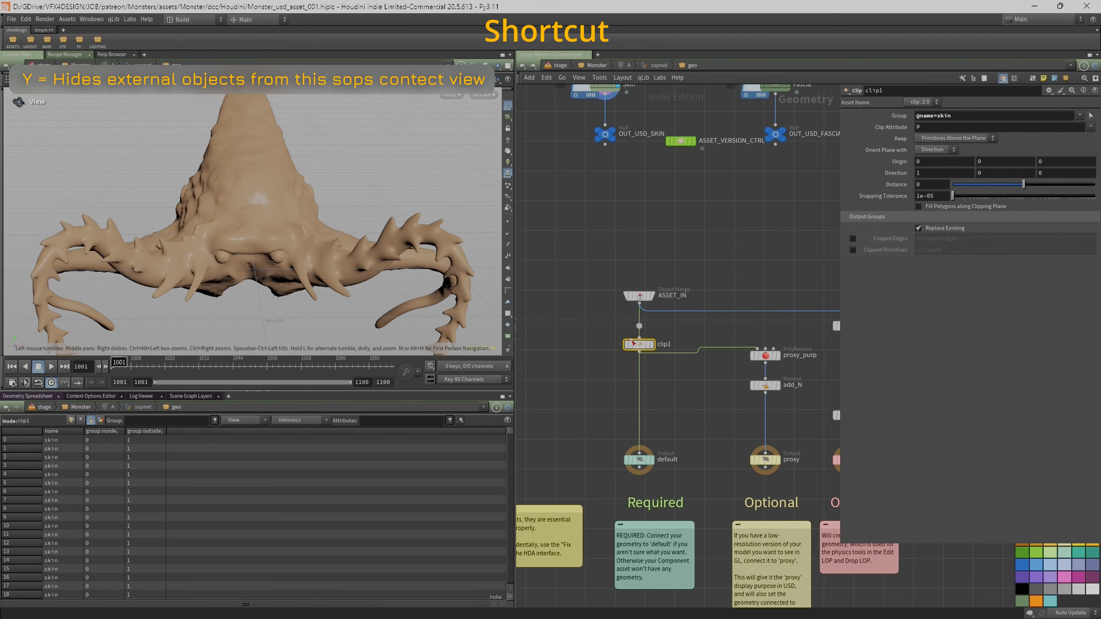
Check the ASSET_IN geometry, then display the result of the clip1 node.
click(651, 297)
drag(265, 198, 312, 201)
click(651, 345)
click(648, 344)
right_drag(190, 172, 241, 184)
drag(241, 185, 294, 196)
Examine the clipped monster's cut edge and interior up close and from several angles.
right_drag(263, 184, 276, 167)
drag(275, 167, 244, 162)
right_drag(244, 162, 364, 140)
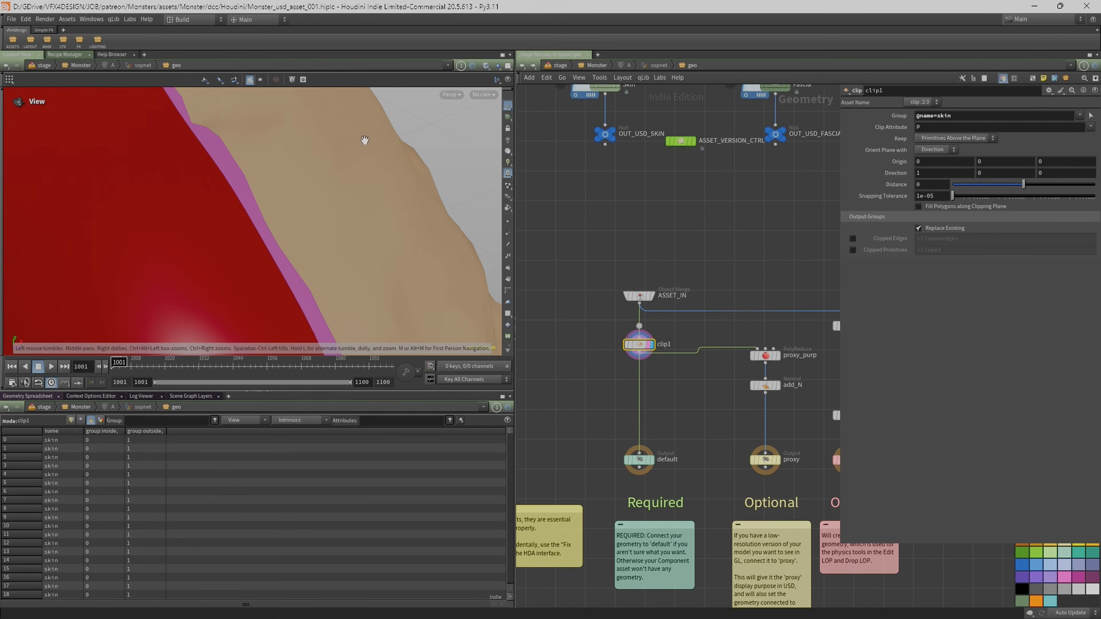
drag(364, 140, 310, 134)
mouse_move(231, 167)
right_down()
mouse_move(256, 147)
mouse_move(249, 170)
right_up()
drag(248, 170, 360, 196)
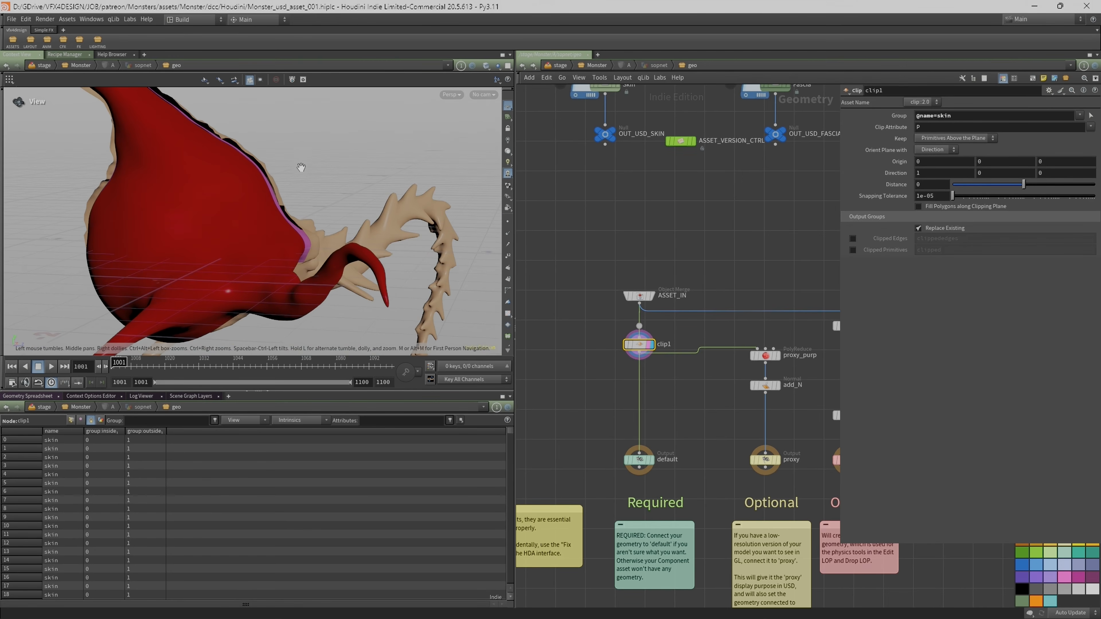
drag(299, 163, 297, 209)
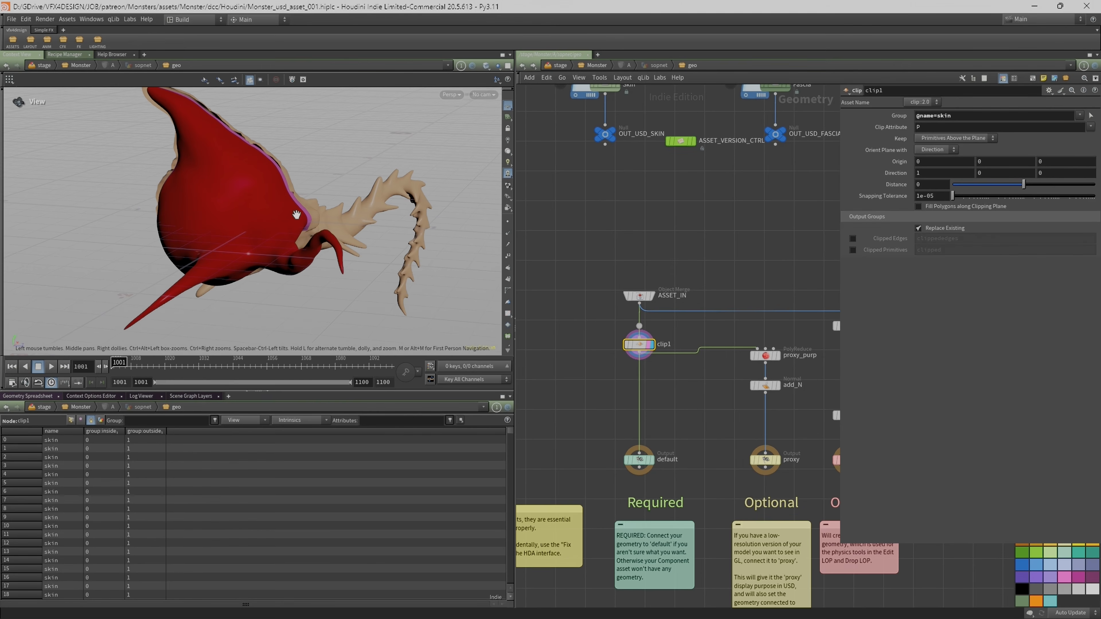
drag(282, 220, 369, 238)
Return to the Monster Solaris network and frame the viewport through the render camera.
scroll(682, 242, down, 6)
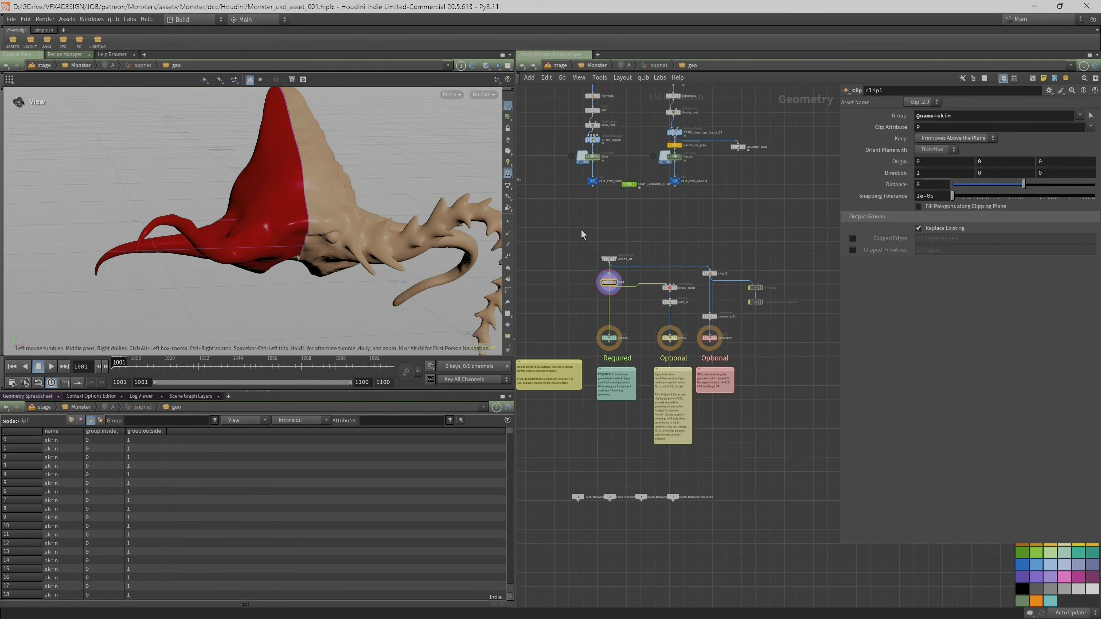
scroll(678, 241, up, 2)
drag(300, 167, 329, 182)
middle_drag(586, 258, 580, 259)
key(u)
drag(399, 132, 206, 176)
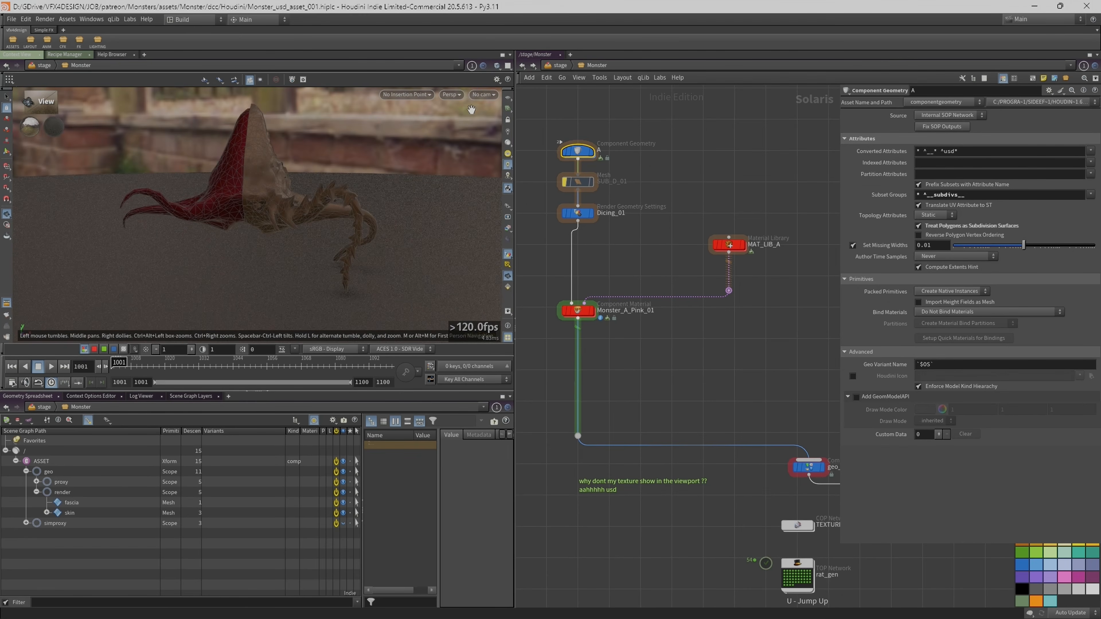
click(483, 94)
click(516, 114)
Select set_frame_range in the TOPS RENDERS section and look through RENDER_CAM_01 in the viewport.
scroll(698, 370, down, 3)
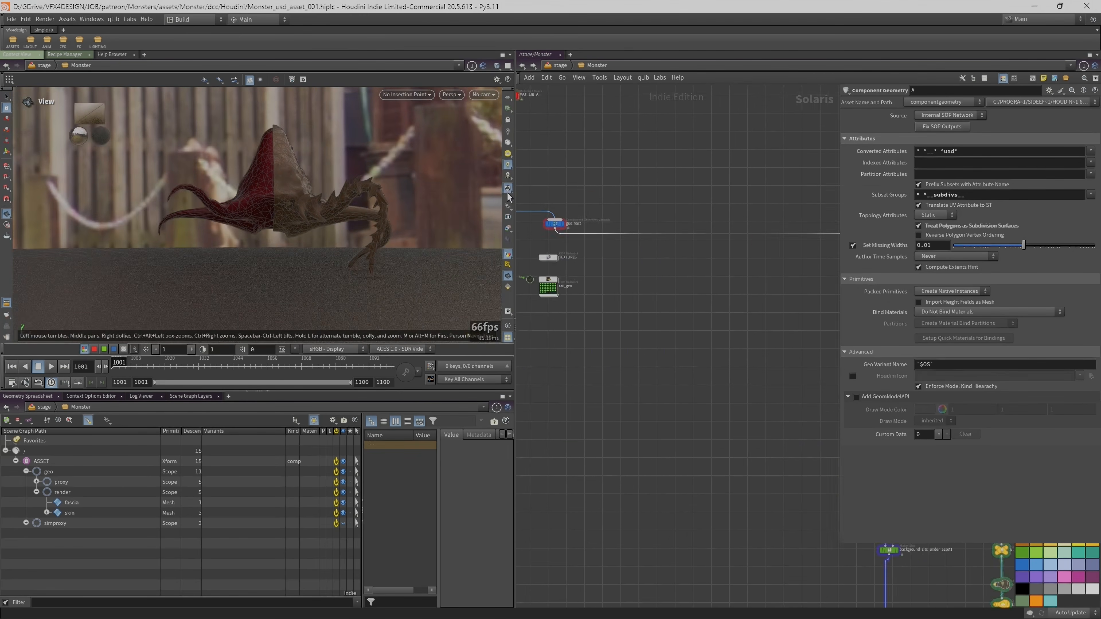
middle_drag(715, 398, 496, 127)
middle_drag(642, 359, 613, 310)
scroll(613, 310, up, 2)
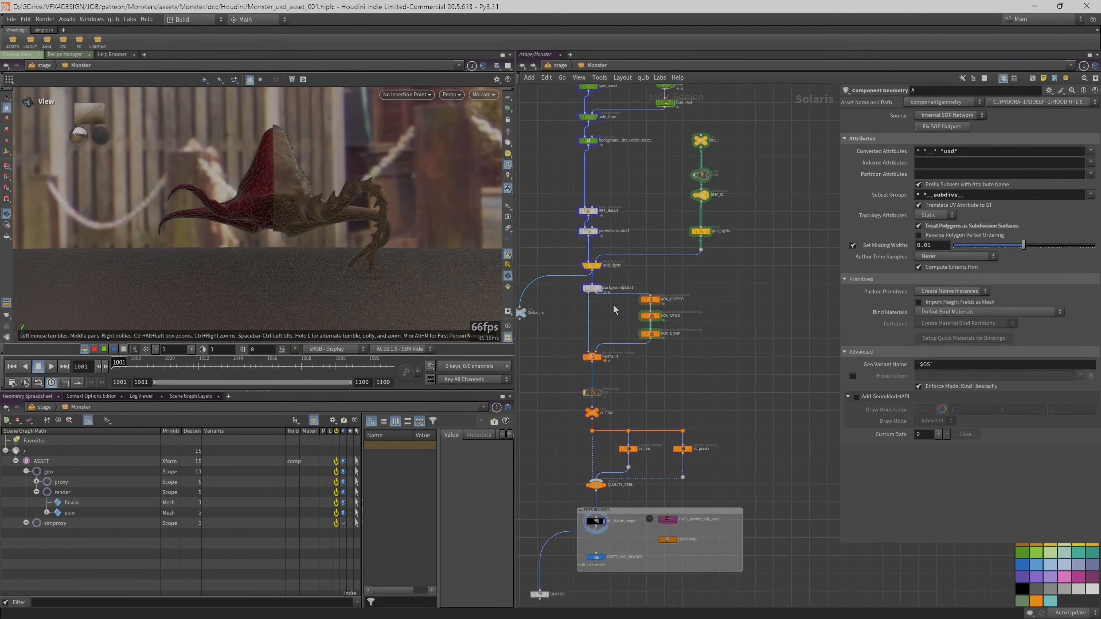
scroll(613, 310, up, 2)
middle_drag(646, 456, 654, 352)
scroll(652, 354, up, 2)
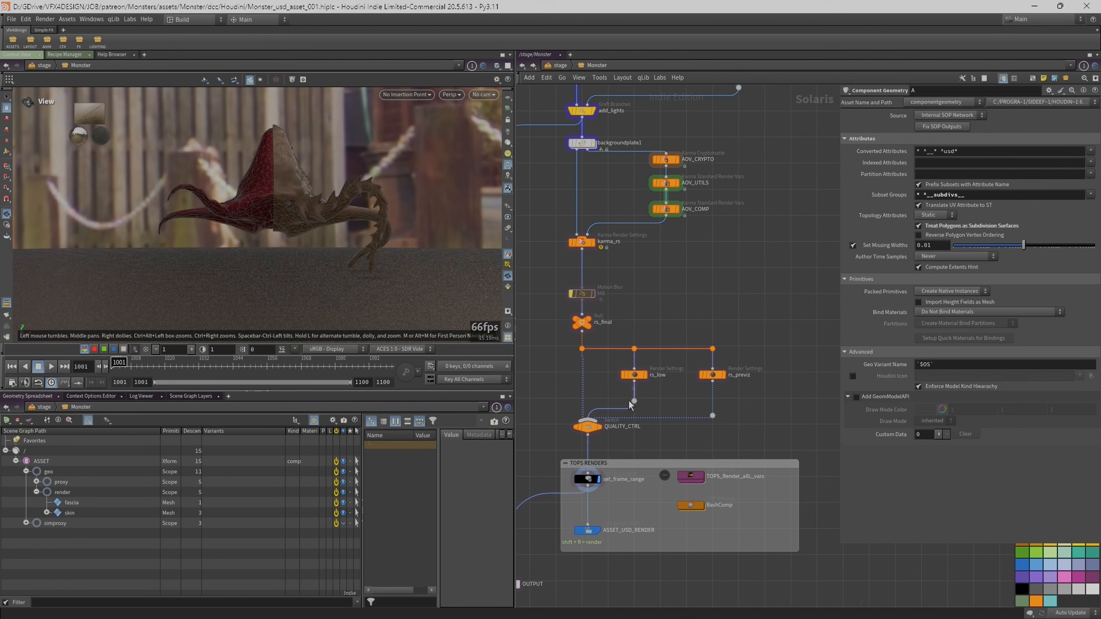
click(591, 480)
click(481, 96)
click(507, 116)
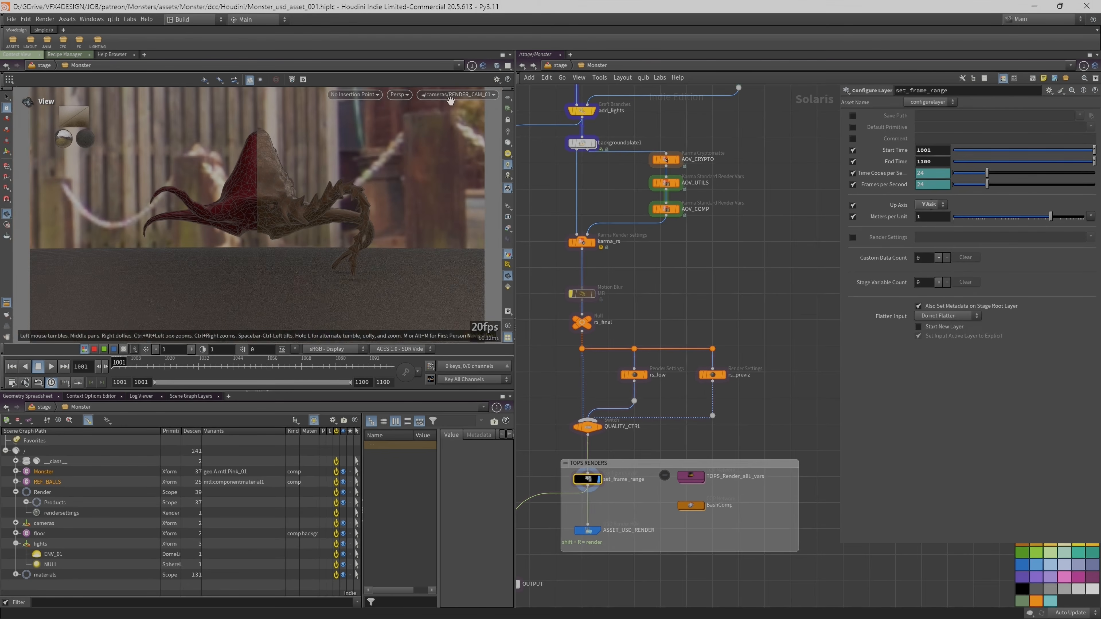
Render the clipped monster in the viewport with Karma XPU.
click(407, 95)
click(415, 152)
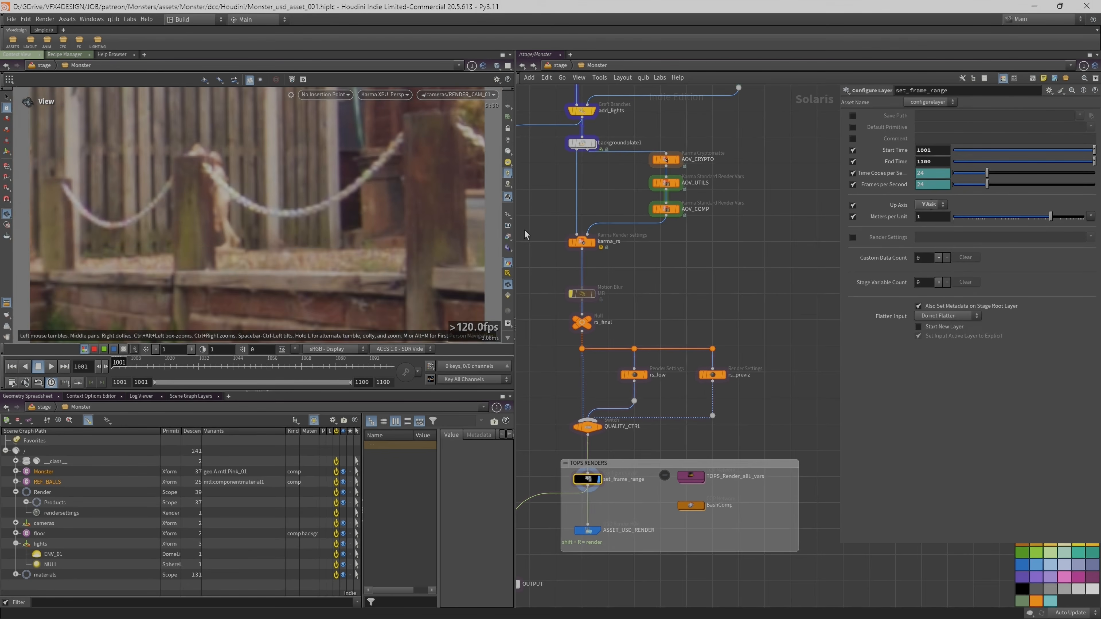
drag(844, 222, 847, 222)
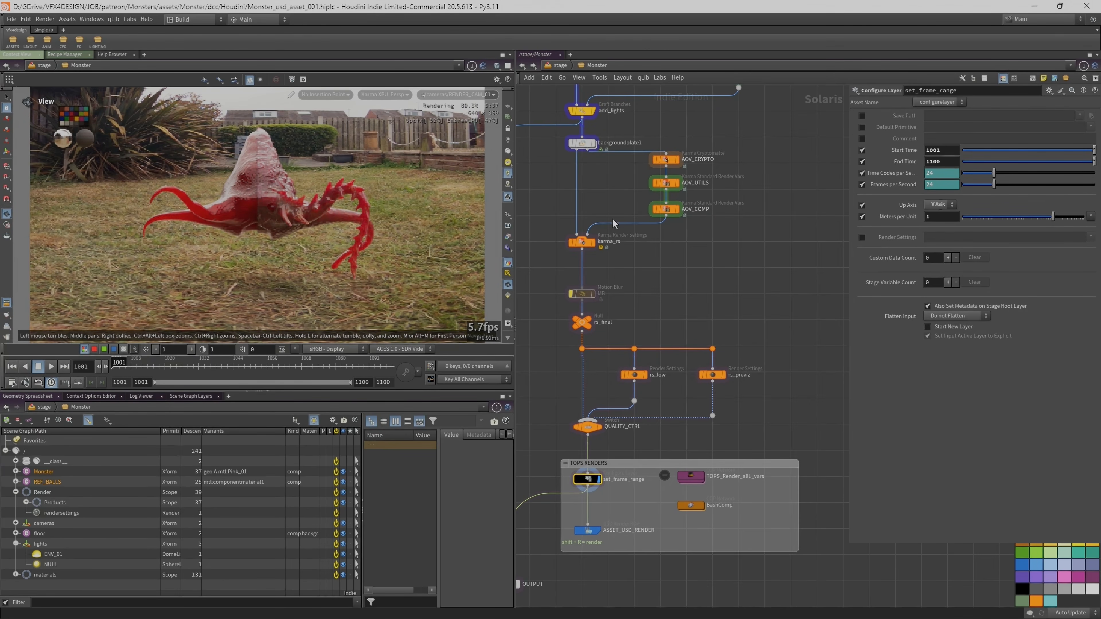
Switch the viewport back to the standard display, select ASSET_USD_RENDER and widen its parameter area.
scroll(703, 167, down, 4)
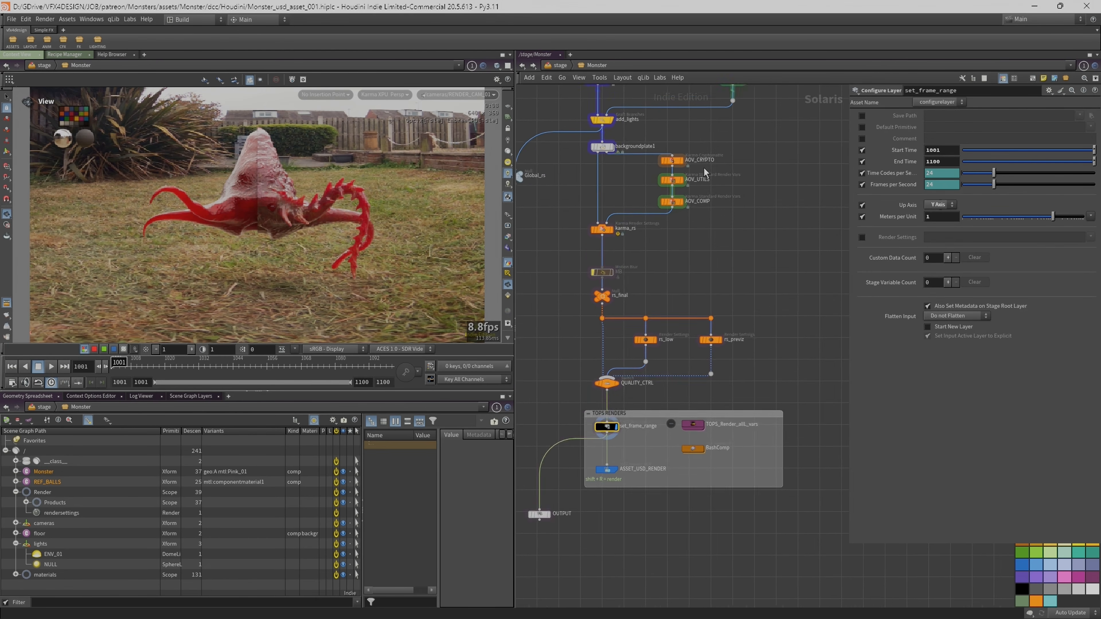
middle_drag(748, 162, 742, 249)
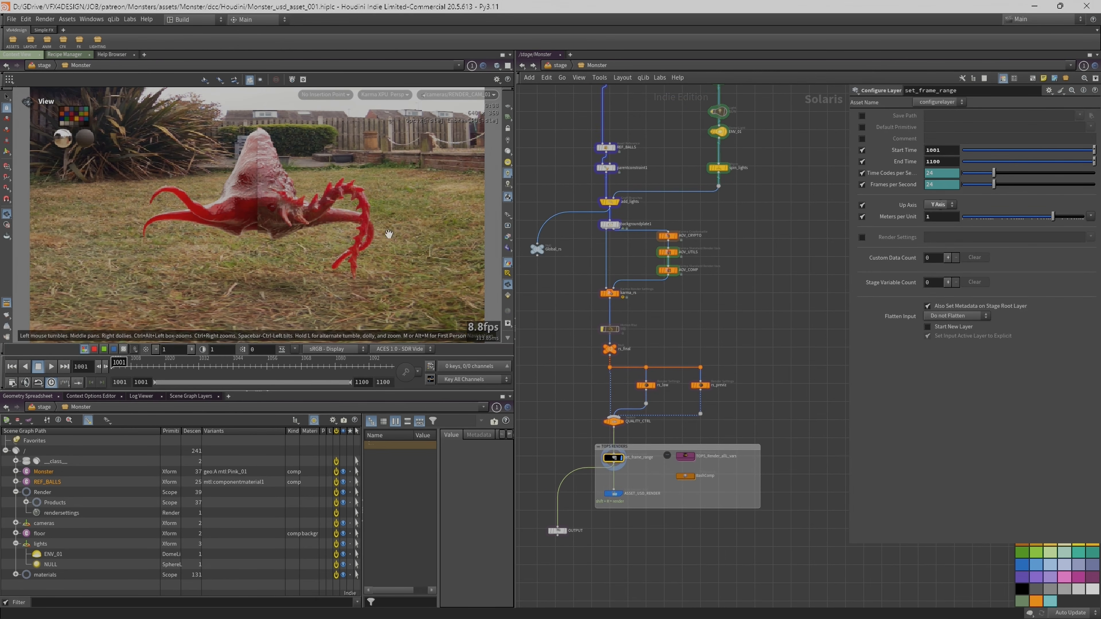
click(614, 493)
key(ctrl+h)
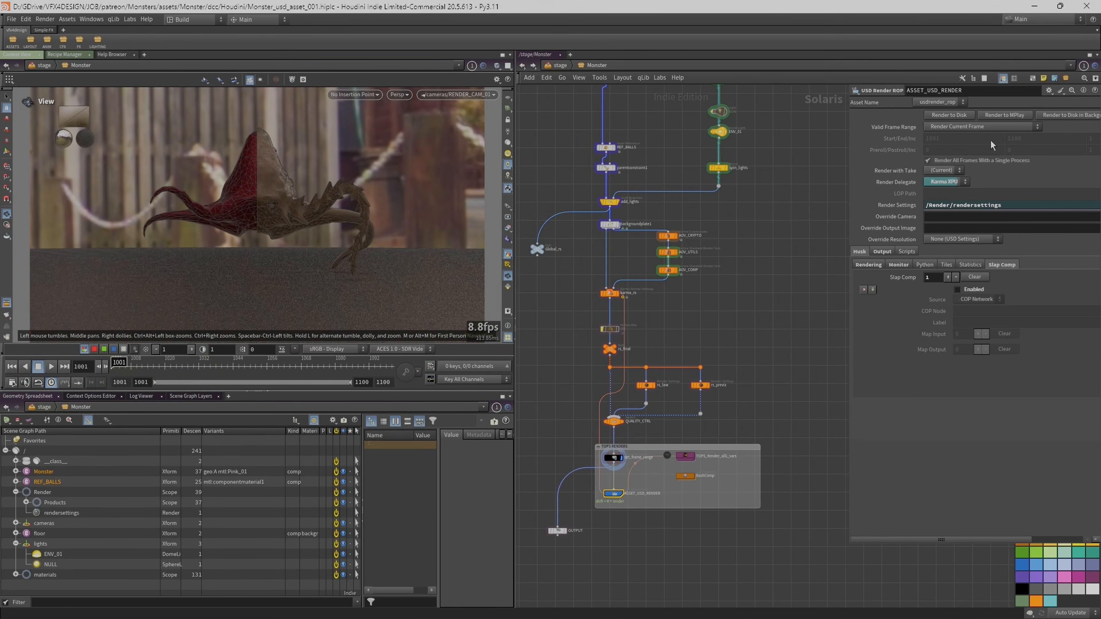
click(685, 456)
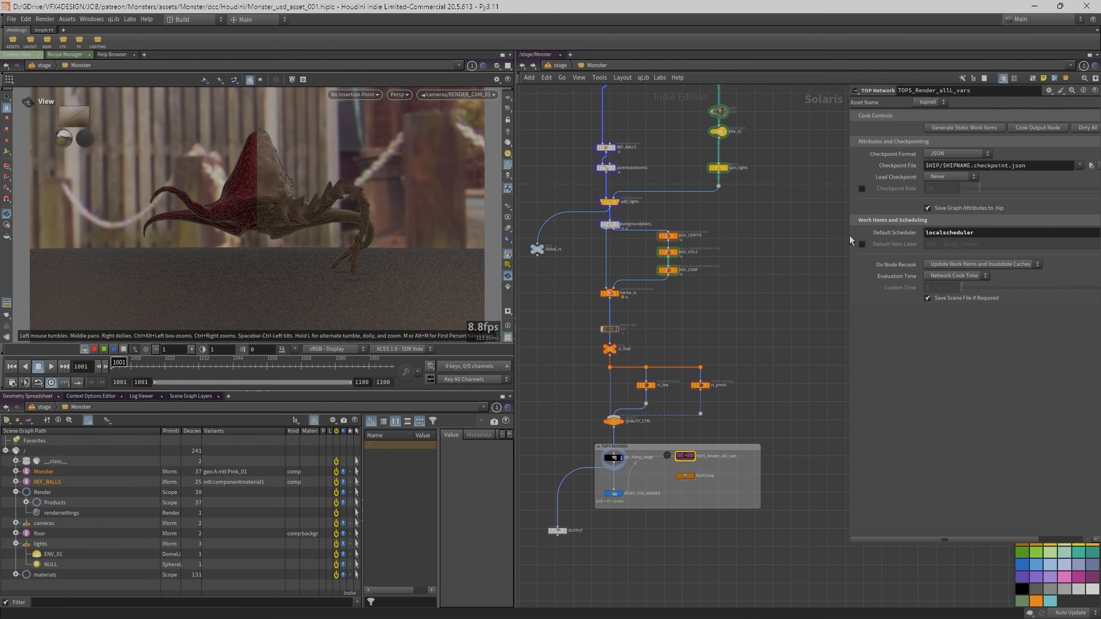
click(614, 493)
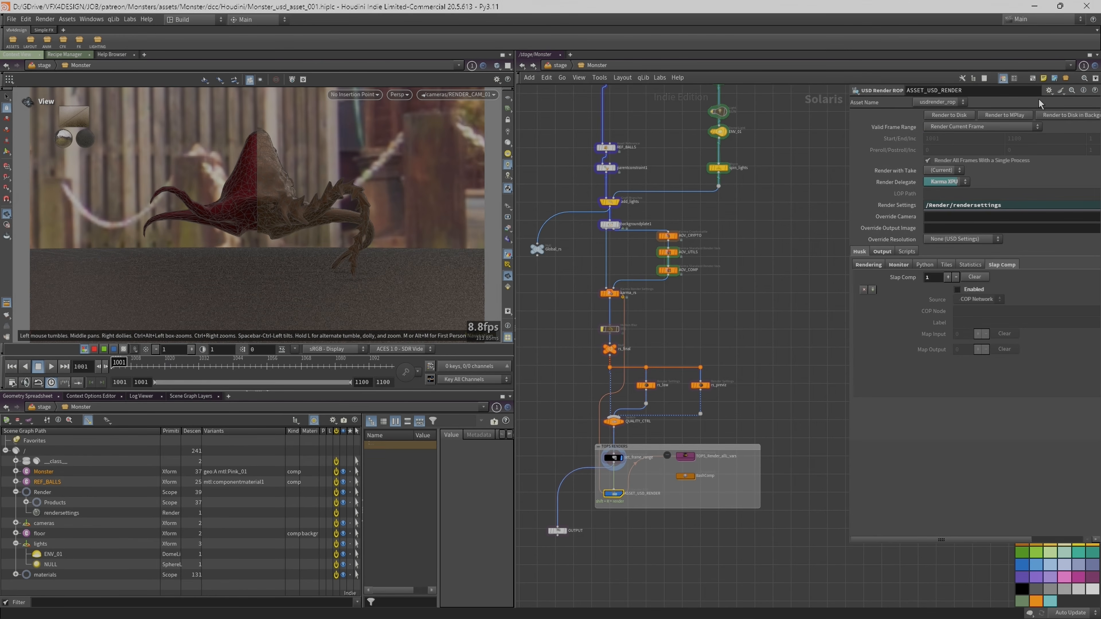
drag(848, 127, 718, 127)
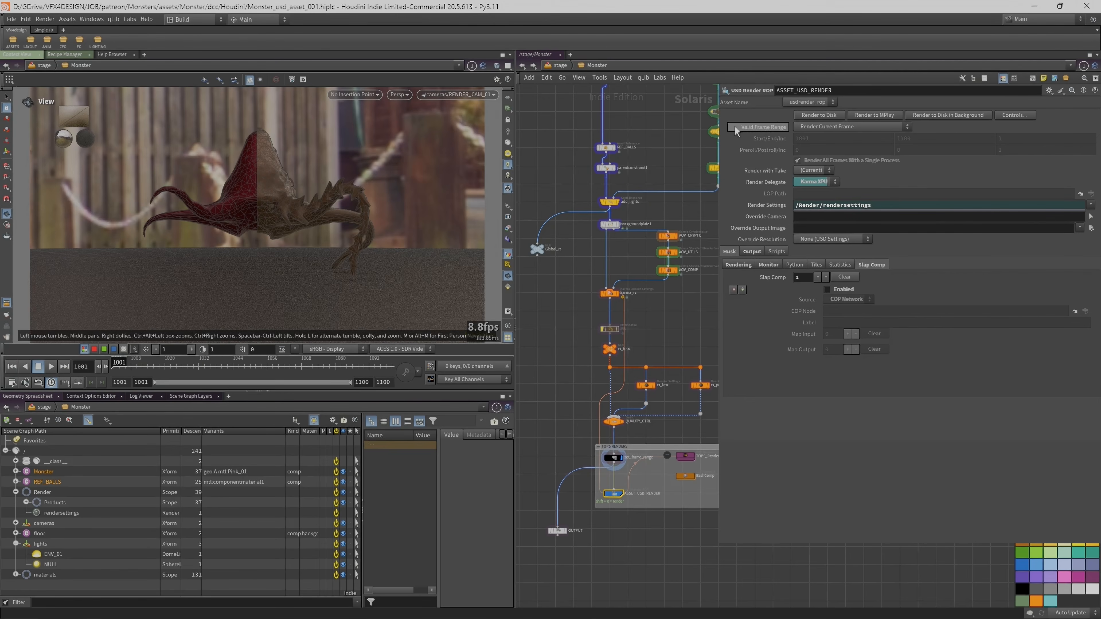
Set ASSET_USD_RENDER's valid frame range to Render Specific Frame Range and render it to disk.
click(821, 126)
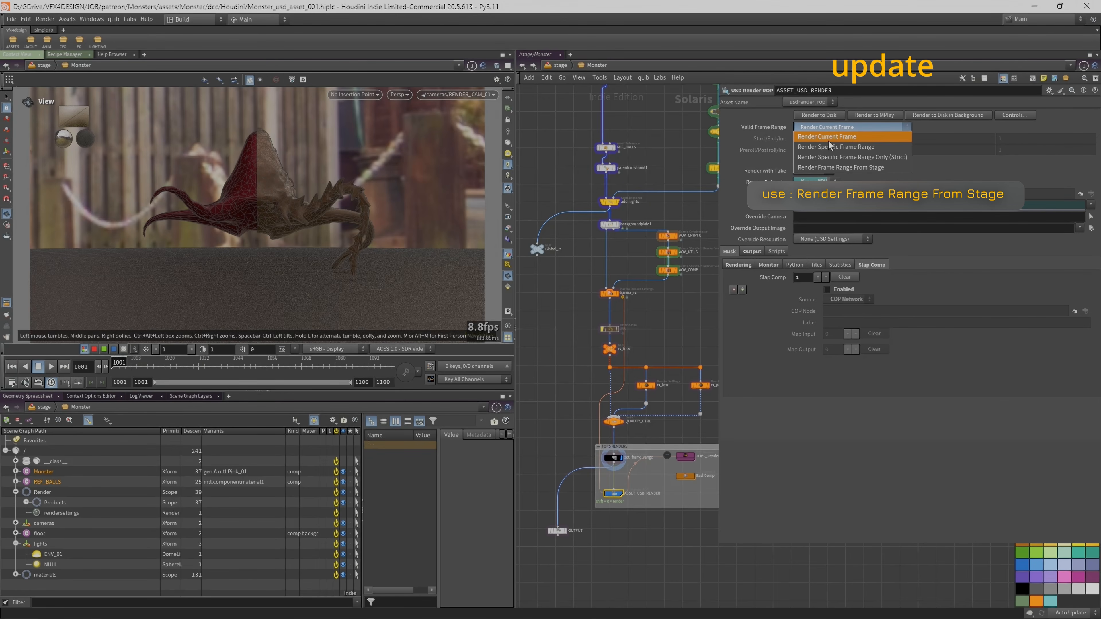
click(831, 147)
click(817, 115)
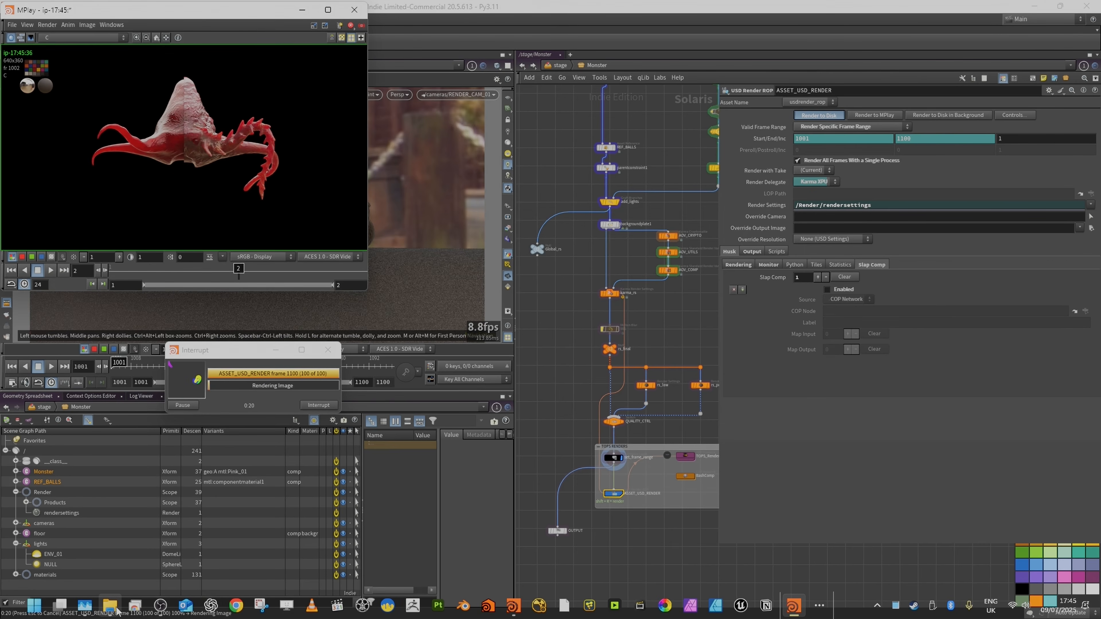
Switch to File Explorer and browse to the Hou render output folder inside Monsters/ren/asset.
click(111, 605)
drag(492, 126, 652, 106)
click(760, 124)
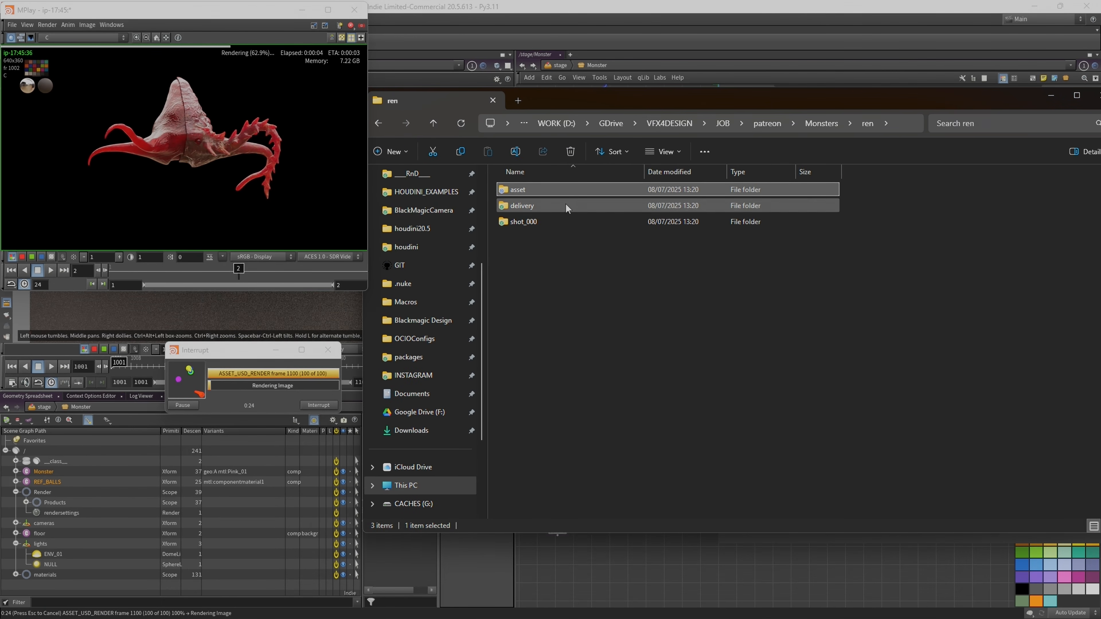
double_click(546, 189)
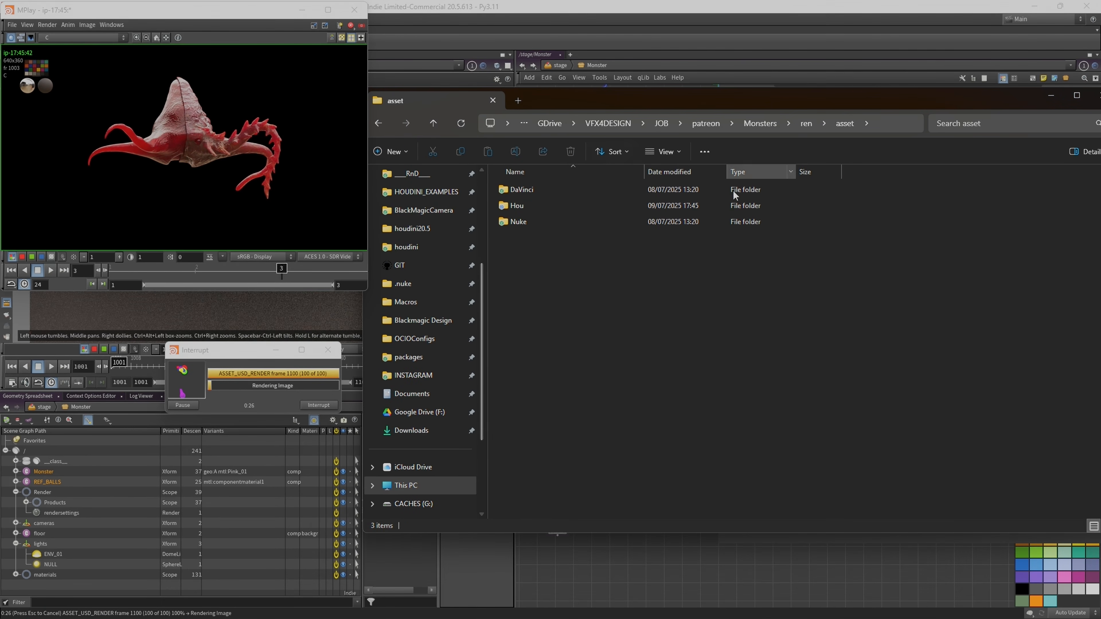
double_click(550, 207)
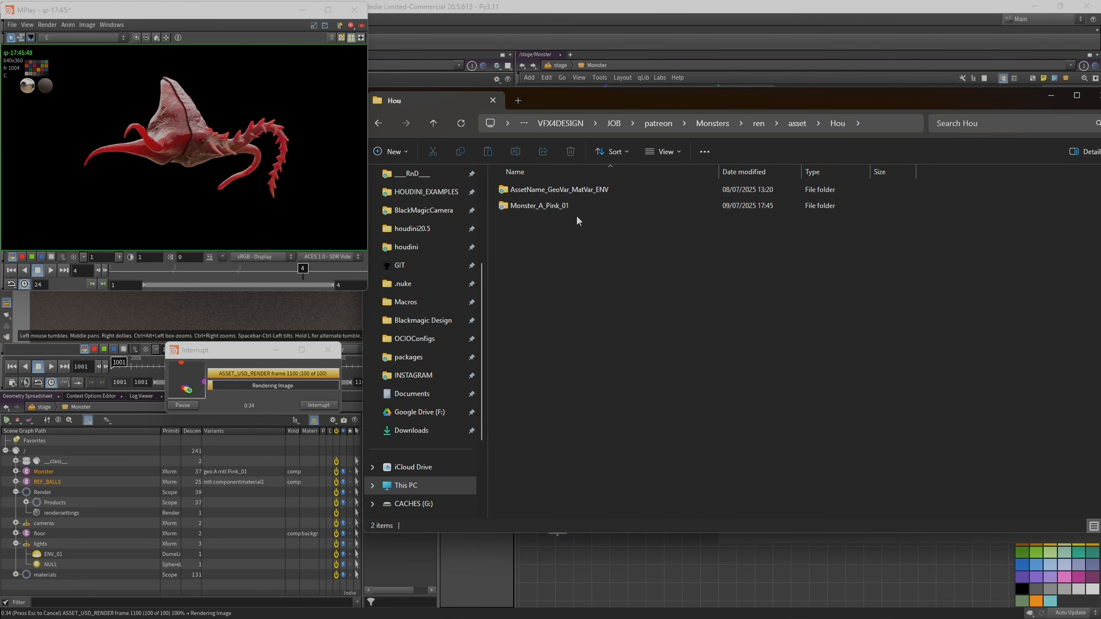
Scrub through the rendered frames in MPlay.
click(205, 276)
drag(205, 276, 451, 257)
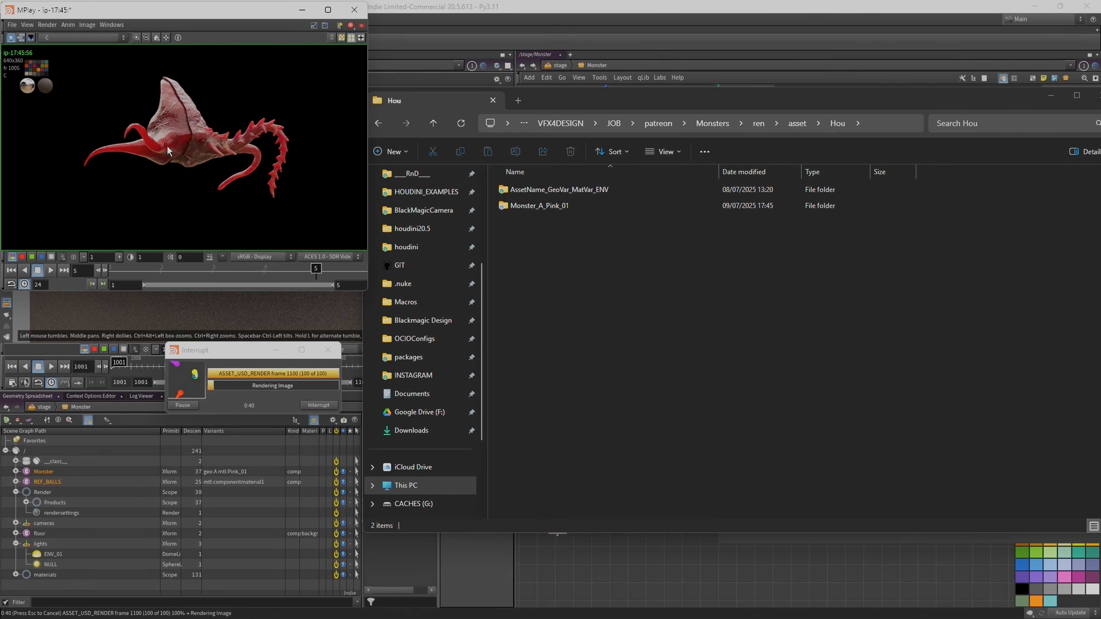
mouse_move(299, 277)
mouse_down()
mouse_move(119, 271)
mouse_move(318, 270)
mouse_move(123, 243)
mouse_move(263, 264)
mouse_move(119, 260)
mouse_move(271, 248)
mouse_up()
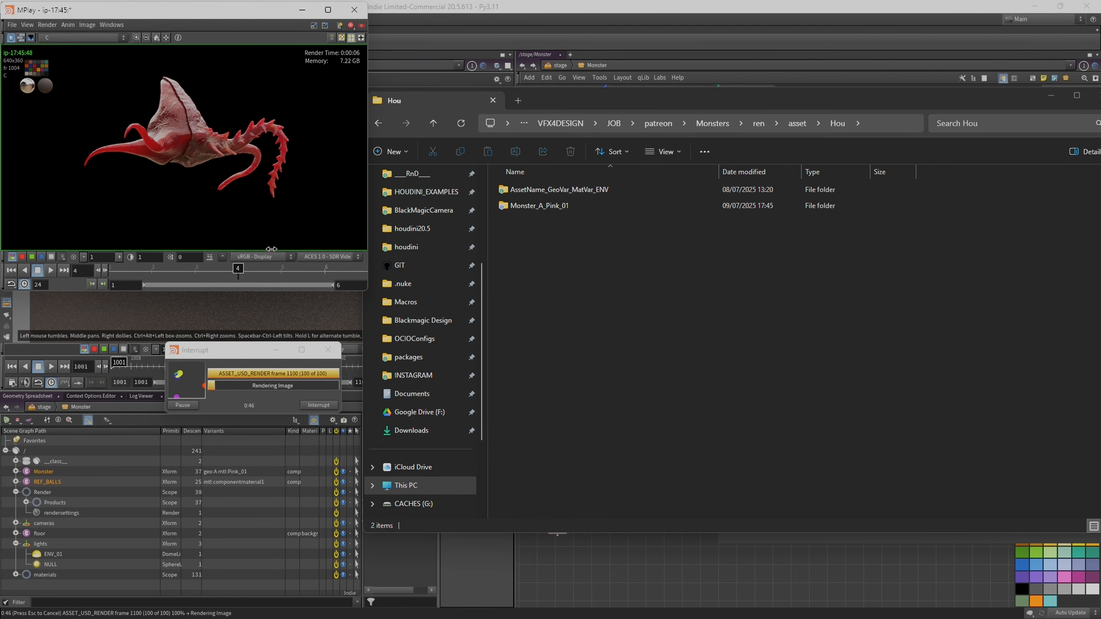
Display the albedo AOV of the render in MPlay and enlarge the MPlay window.
click(72, 38)
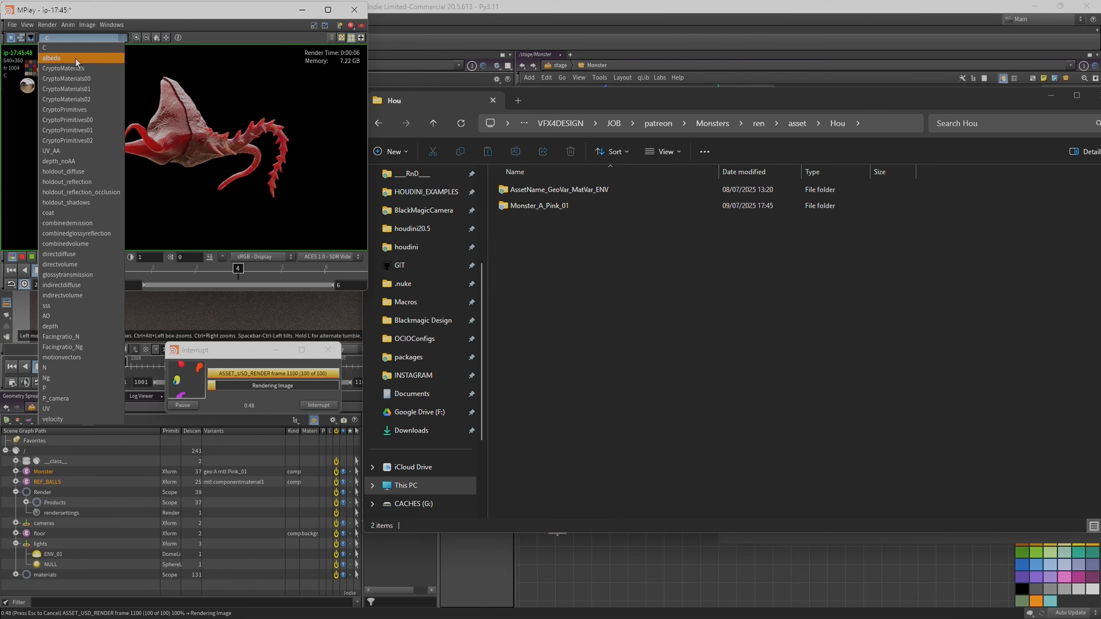
click(76, 61)
drag(363, 293, 765, 481)
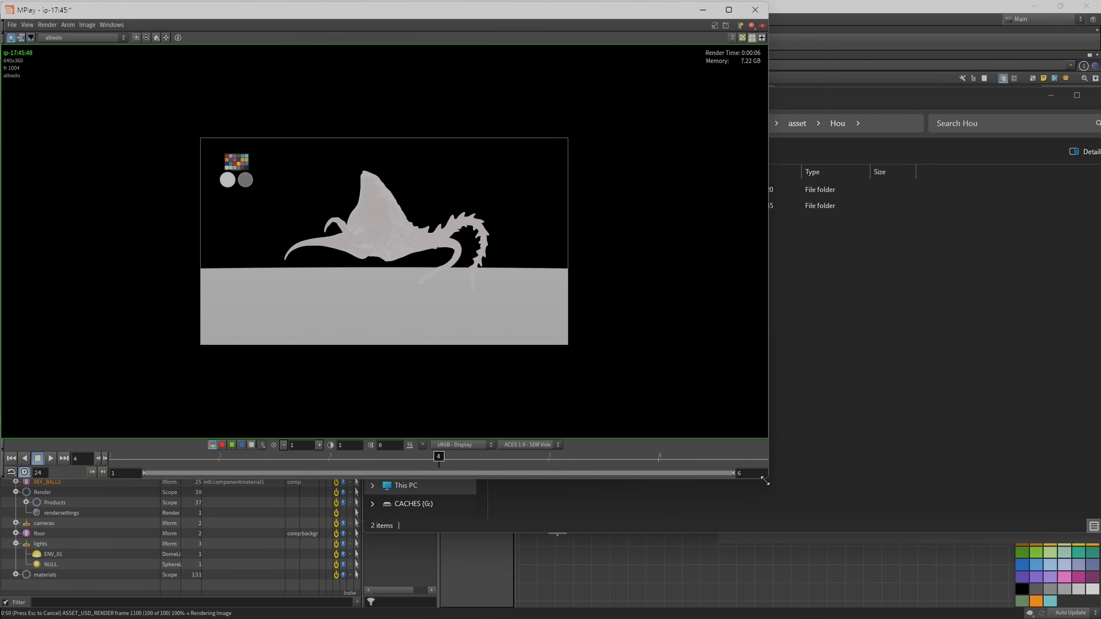
scroll(395, 226, up, 2)
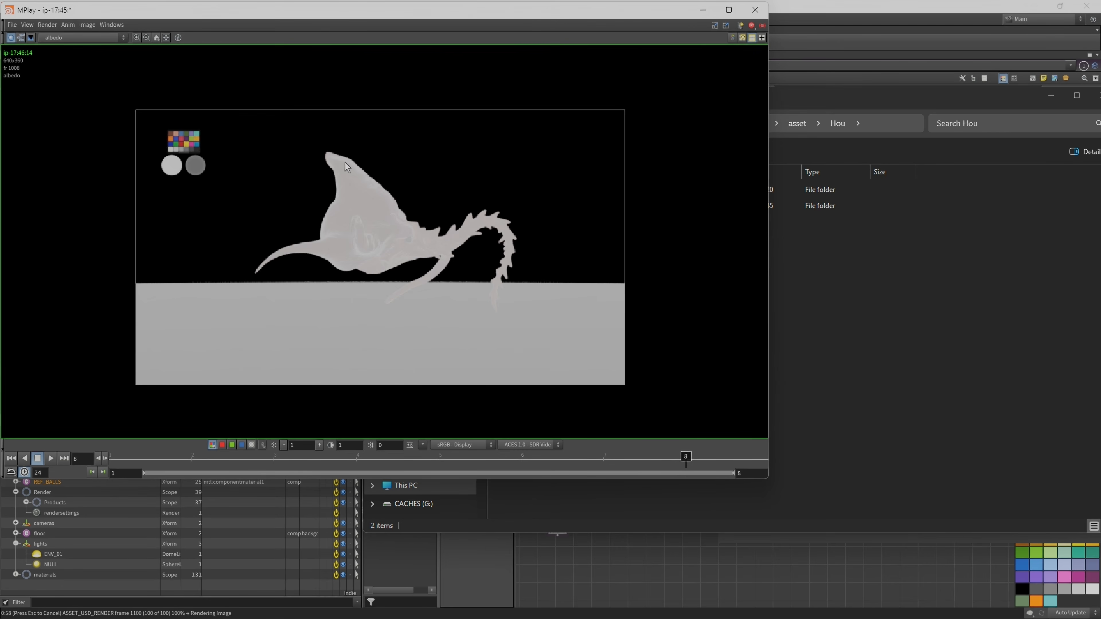
View the CryptoMaterials AOV and the CryptoPrimitives AOV of the ongoing render.
click(90, 39)
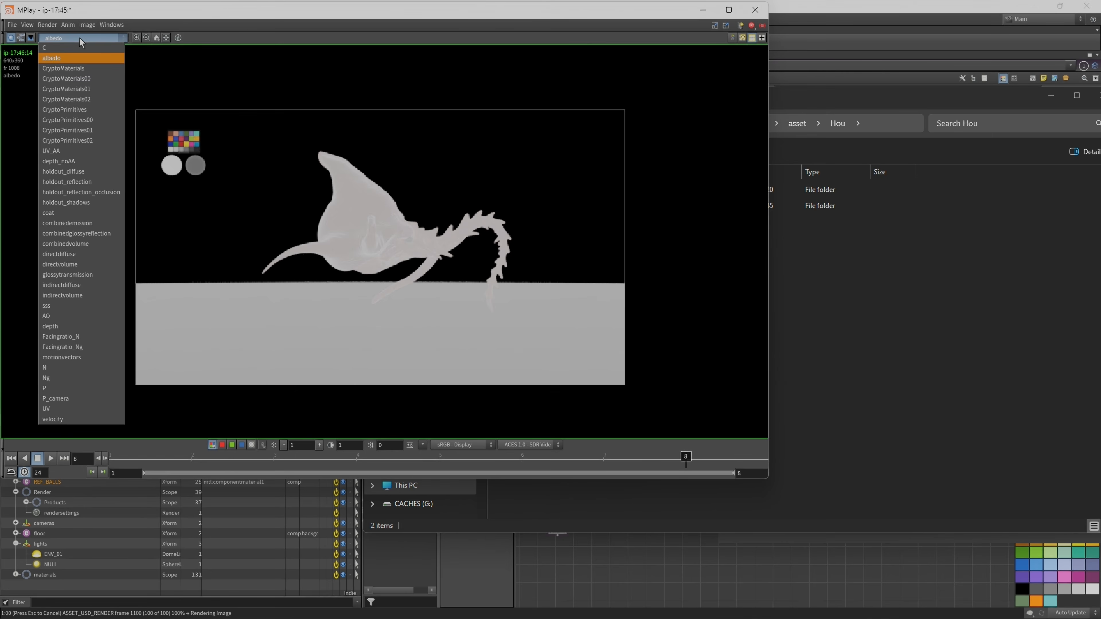
click(95, 70)
click(84, 38)
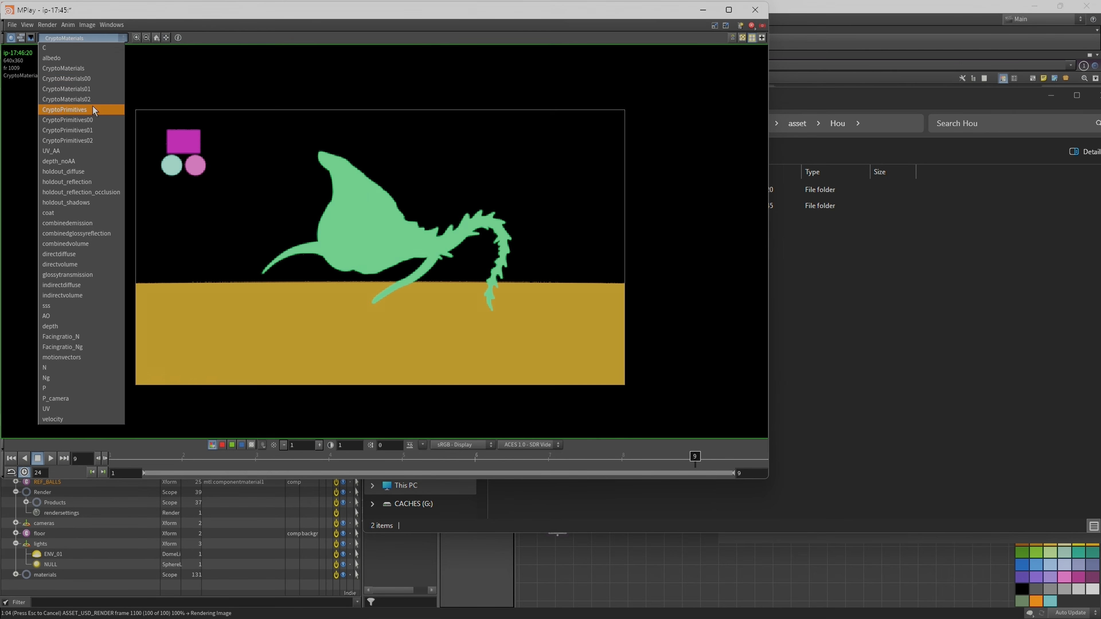
click(92, 109)
Inspect the UV_AA and depth_noAA passes of the ongoing render.
click(71, 39)
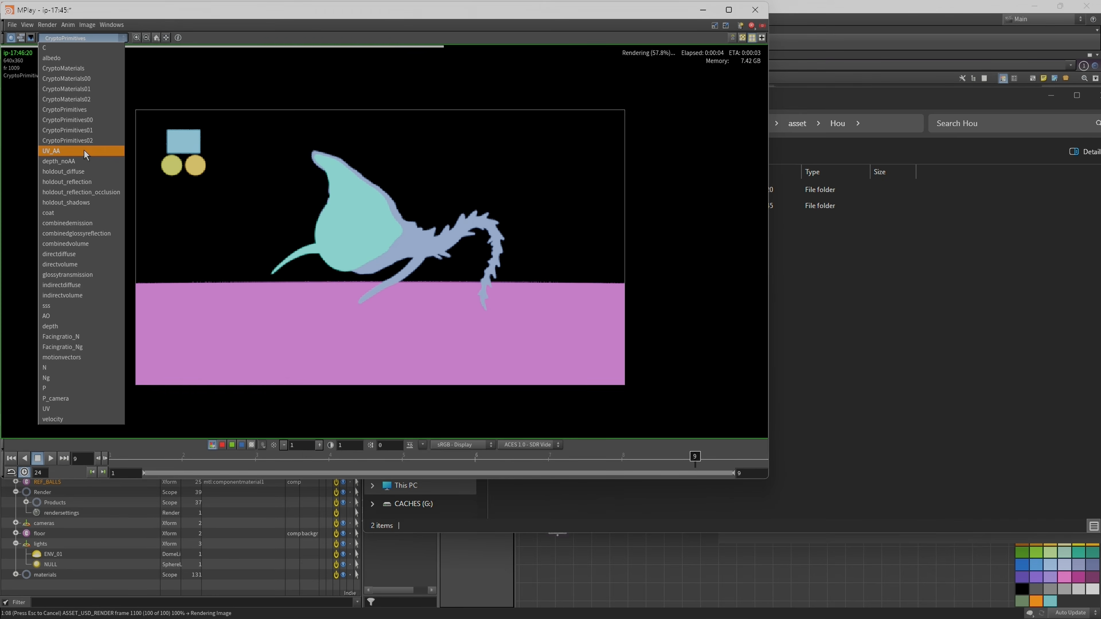
click(98, 150)
click(64, 39)
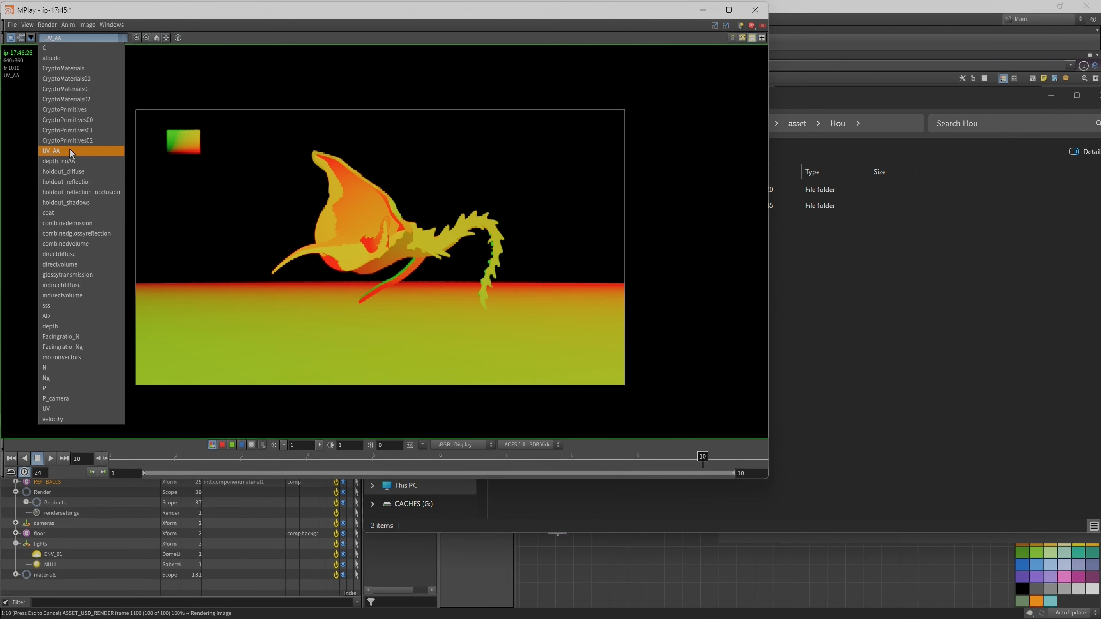
click(65, 162)
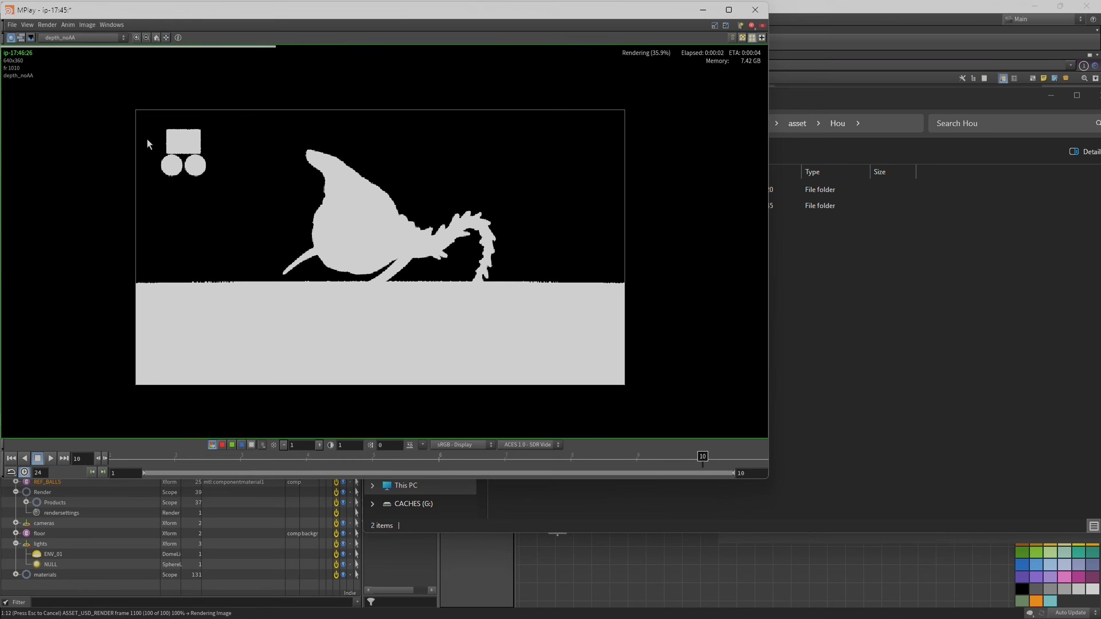
Check the holdout_diffuse, holdout_reflection and holdout_shadows AOVs in turn.
click(59, 40)
click(92, 174)
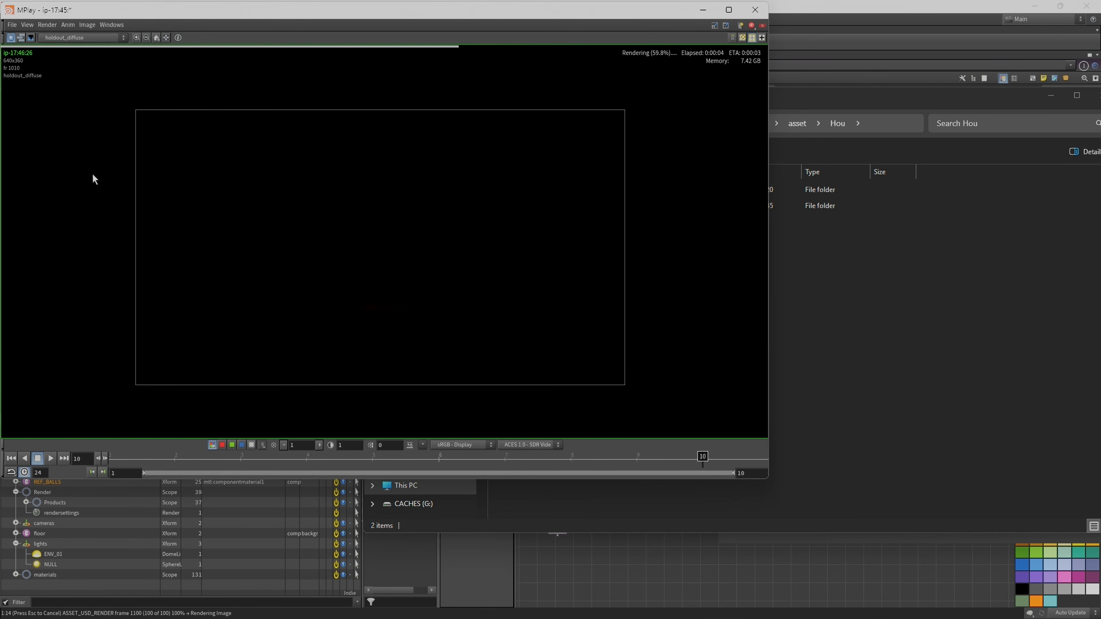
click(61, 39)
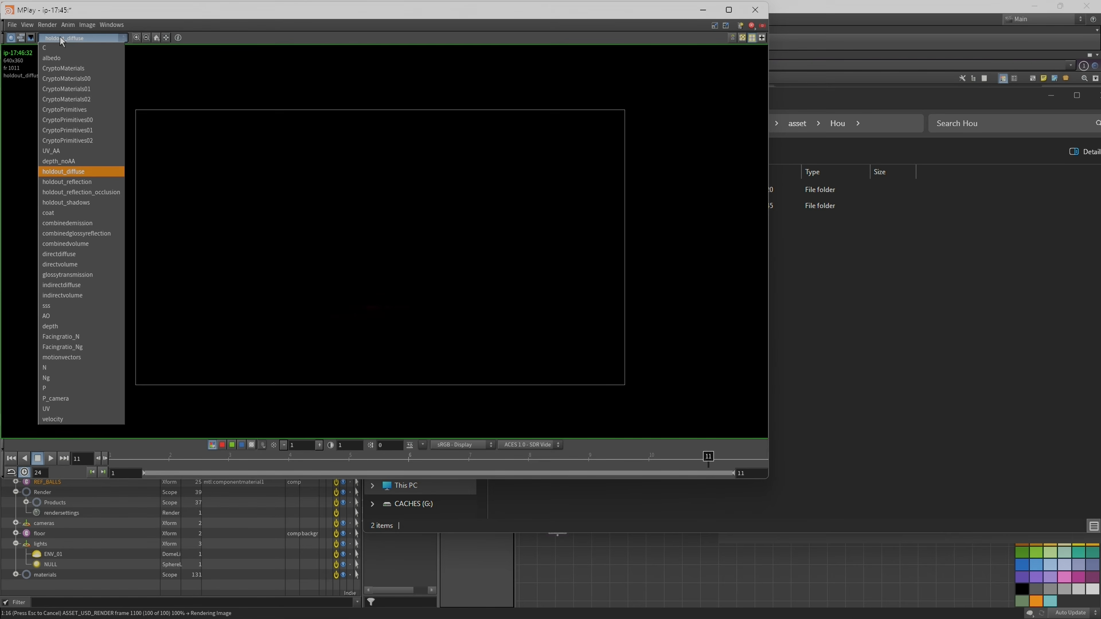
click(96, 182)
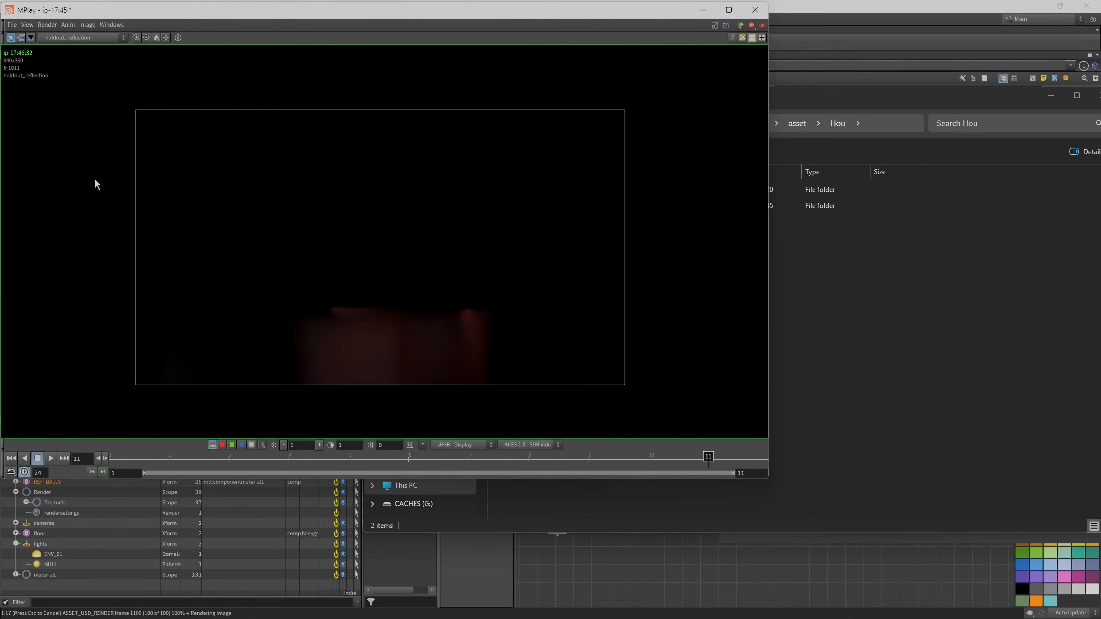
click(64, 36)
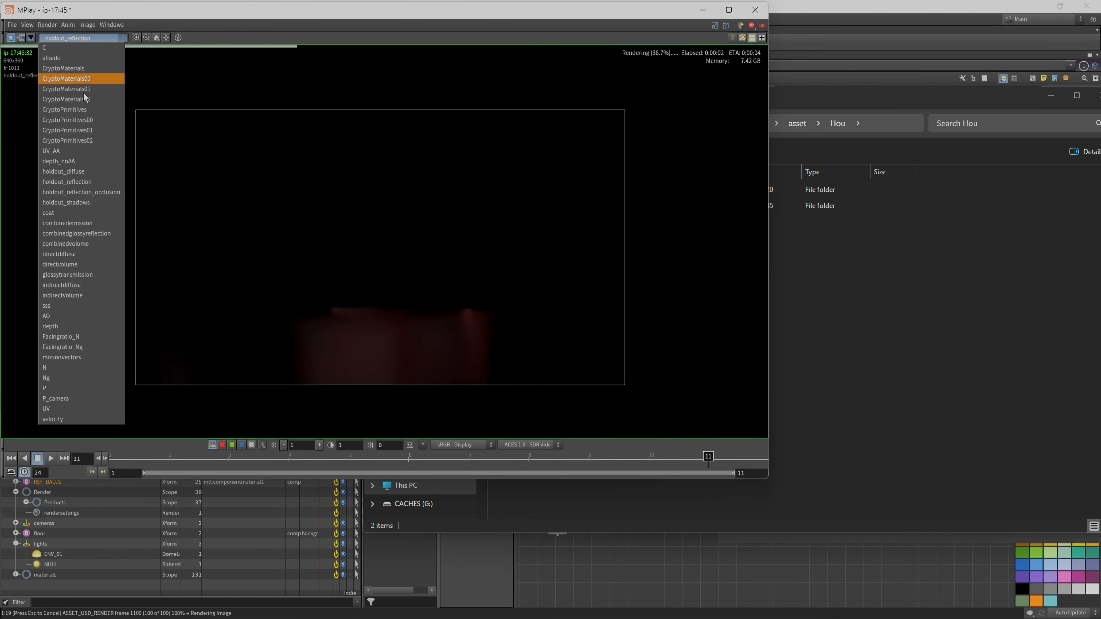
click(102, 203)
View the coat AOV across the rendered frames, followed by the combinedglossyreflection AOV.
click(52, 39)
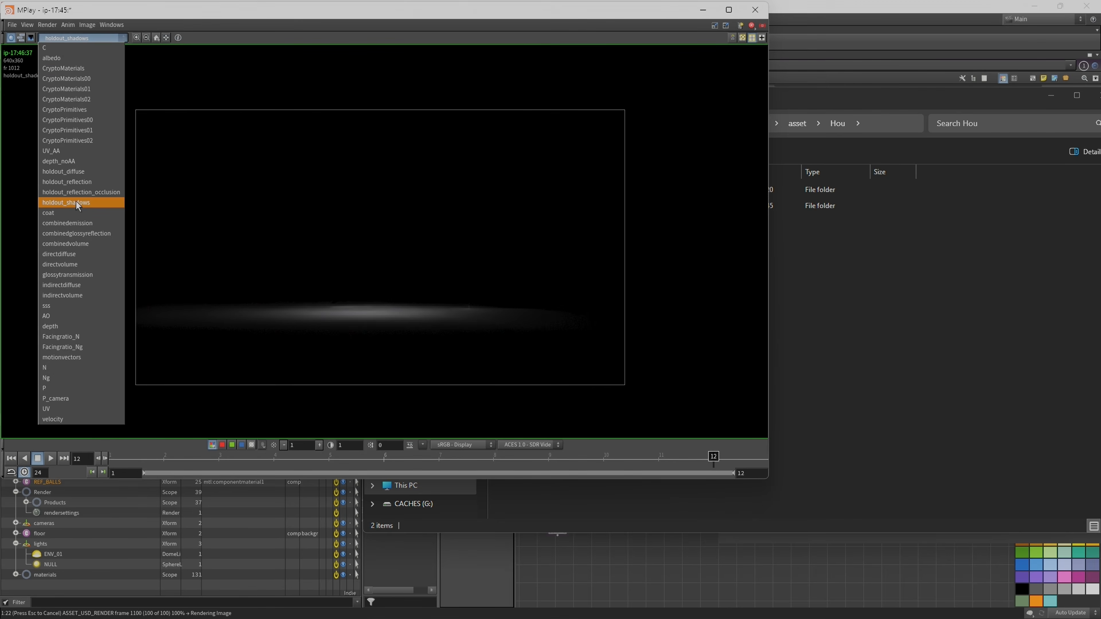
click(89, 212)
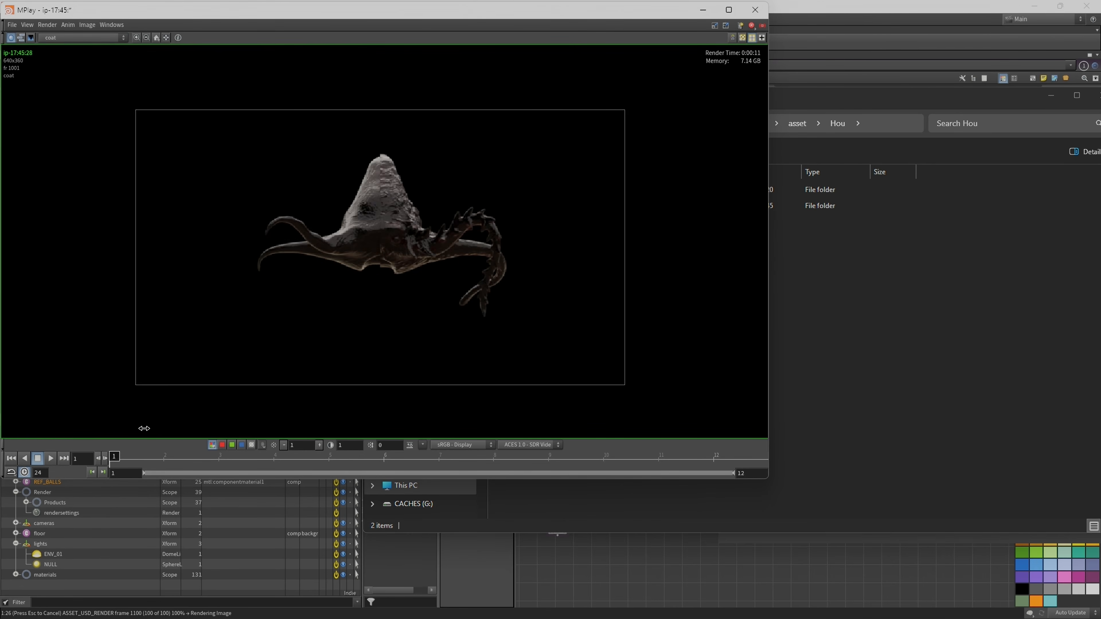
click(71, 38)
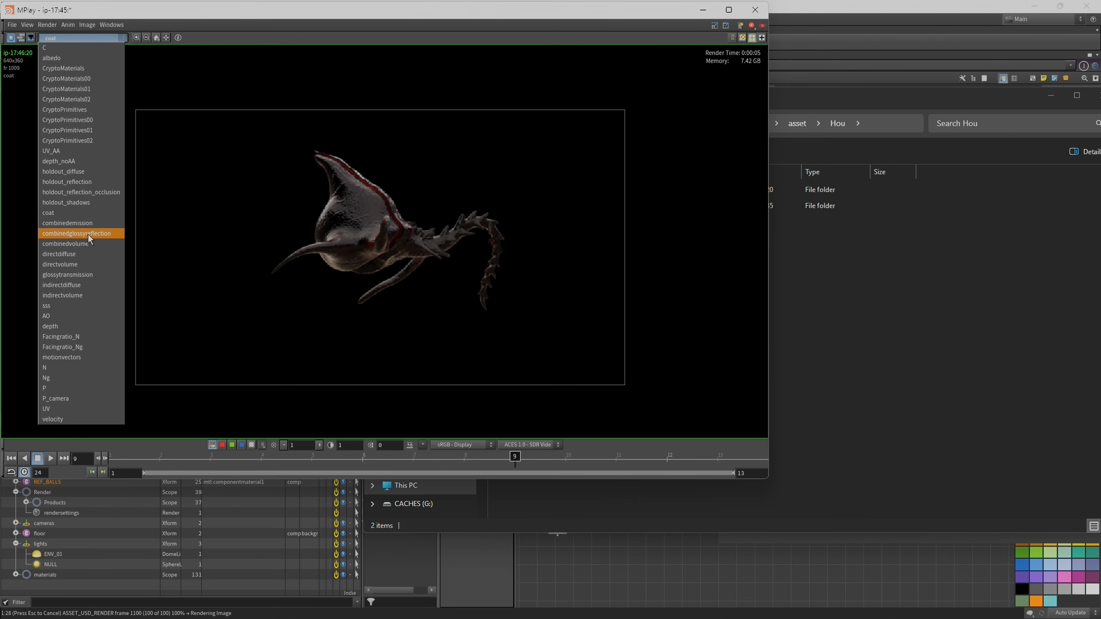
click(64, 236)
Display the sss and AO passes in turn, scrubbing through the rendered frames in each.
click(56, 40)
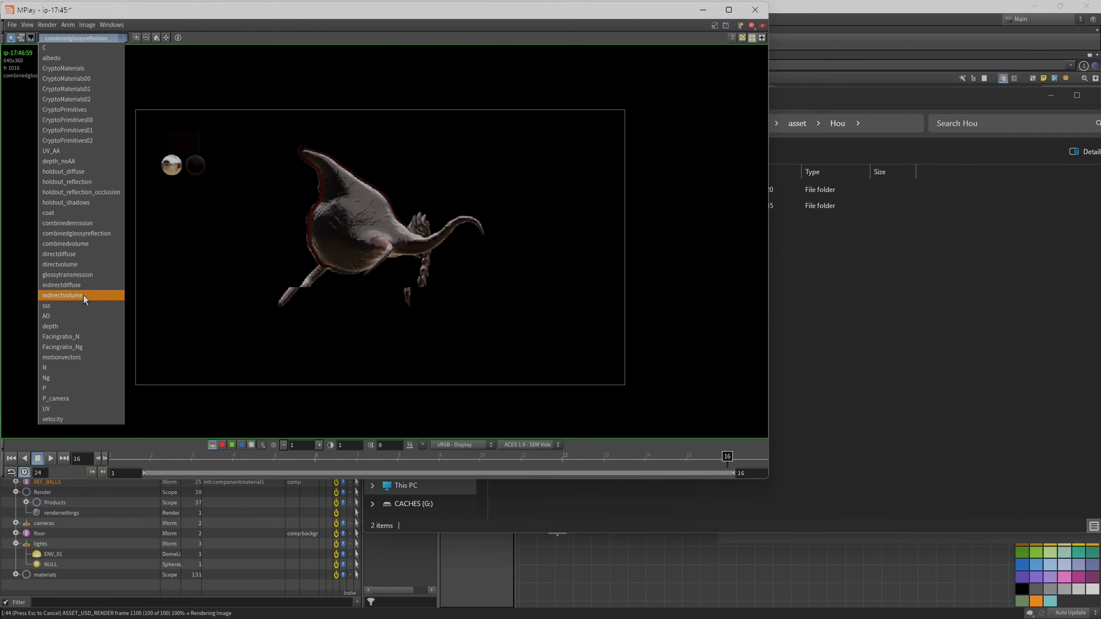
click(109, 307)
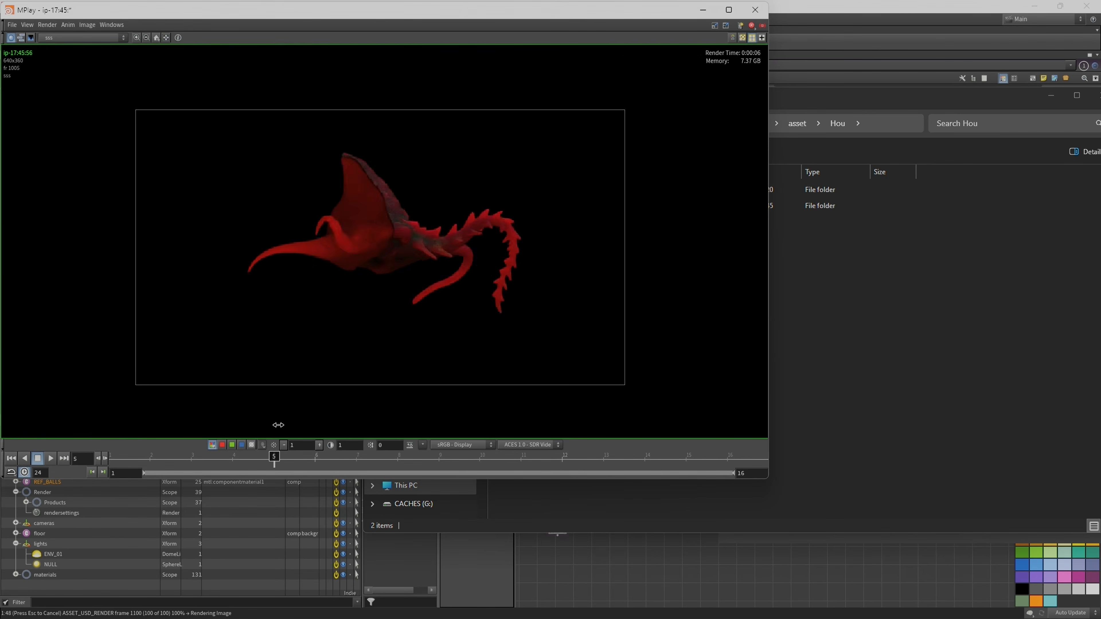
drag(236, 395, 0, 364)
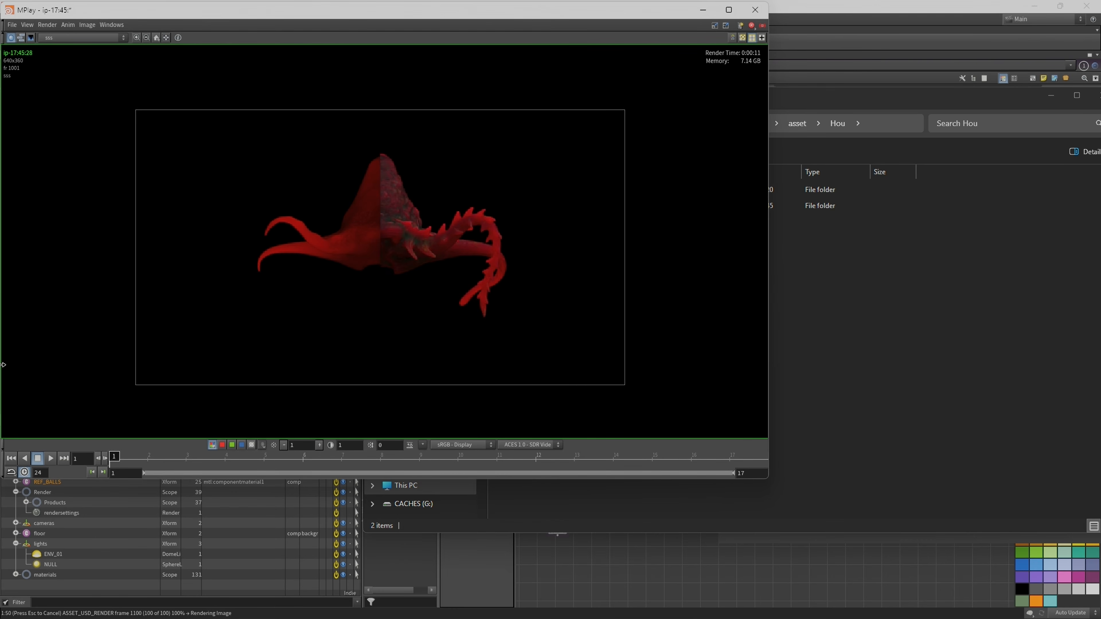
click(91, 43)
click(82, 318)
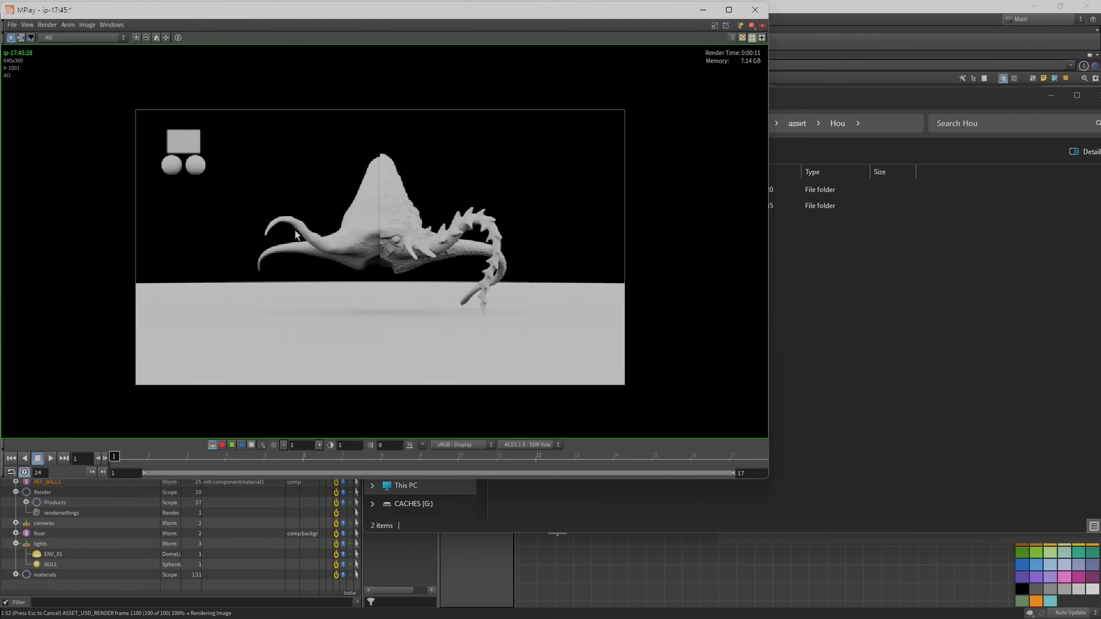
drag(303, 459, 520, 433)
Return to the C image plane and play back the frames rendered so far.
click(65, 39)
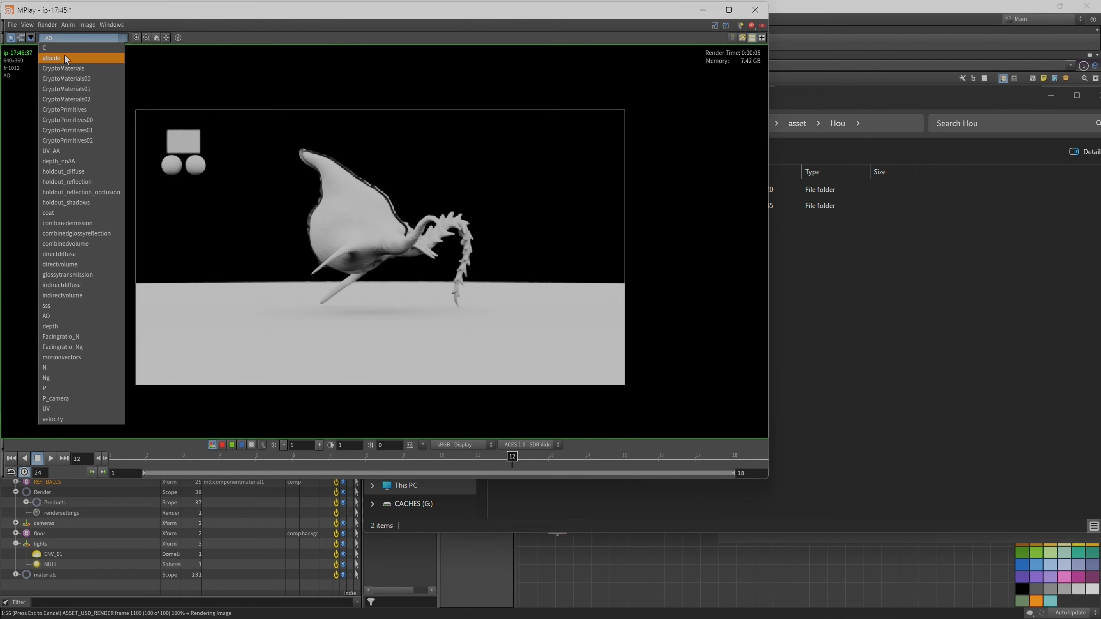
click(65, 42)
click(52, 458)
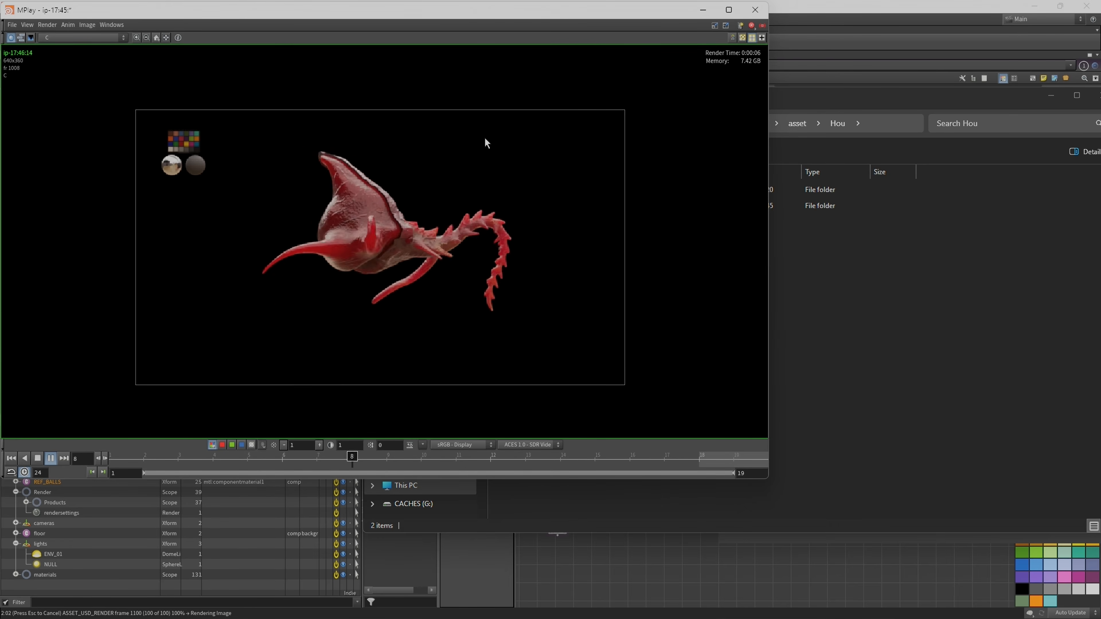
key(h)
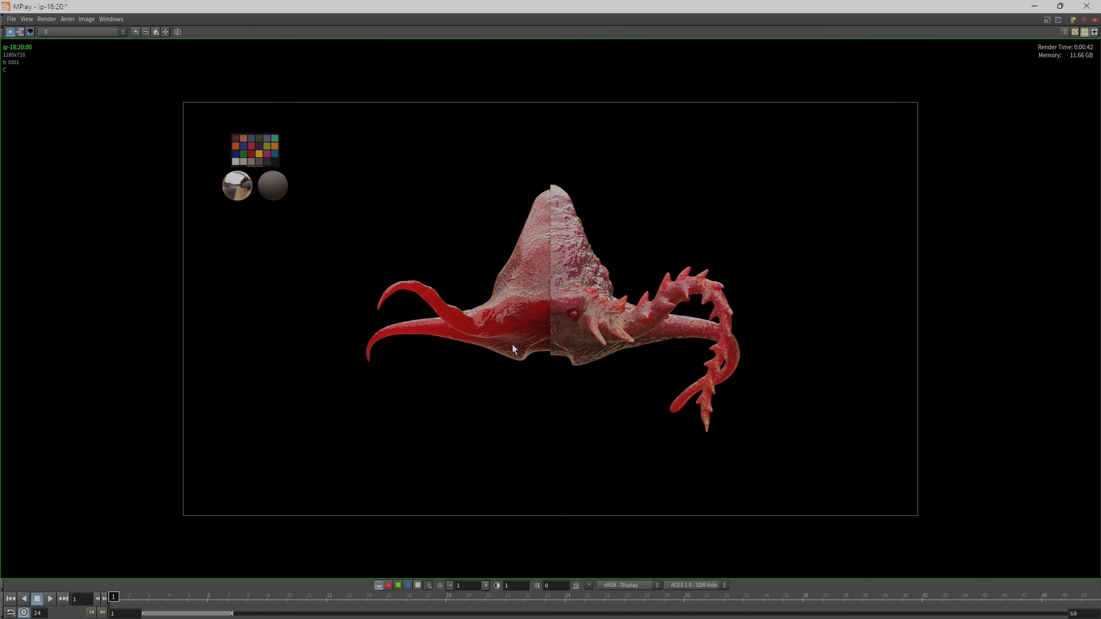
Play the 1280x720 render sequence and view its CryptoMaterials and CryptoPrimitives AOVs.
click(51, 599)
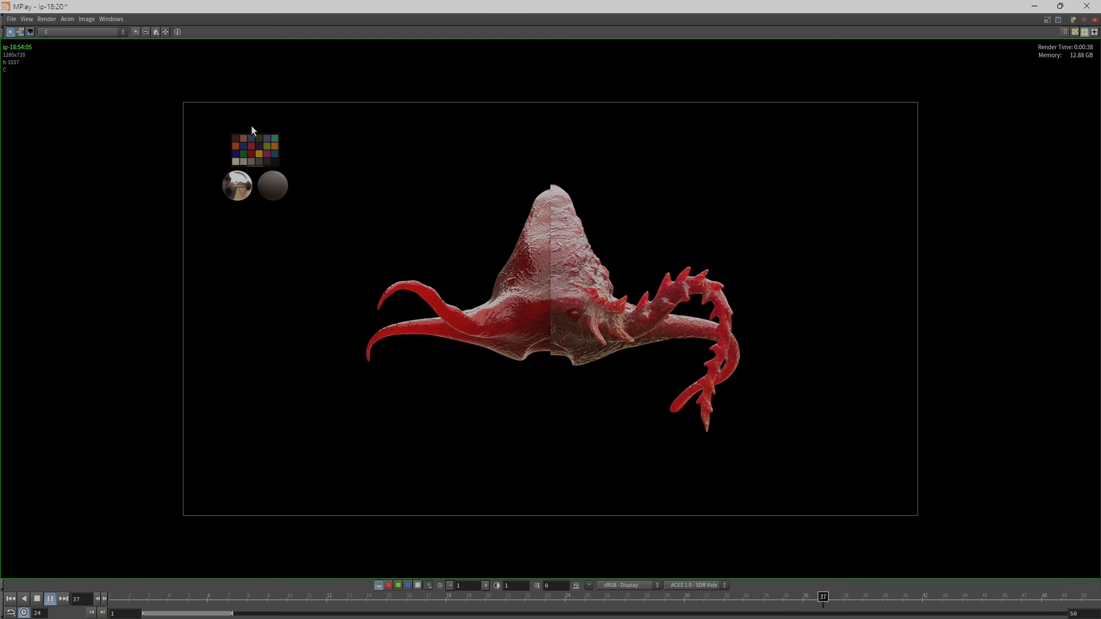
click(88, 34)
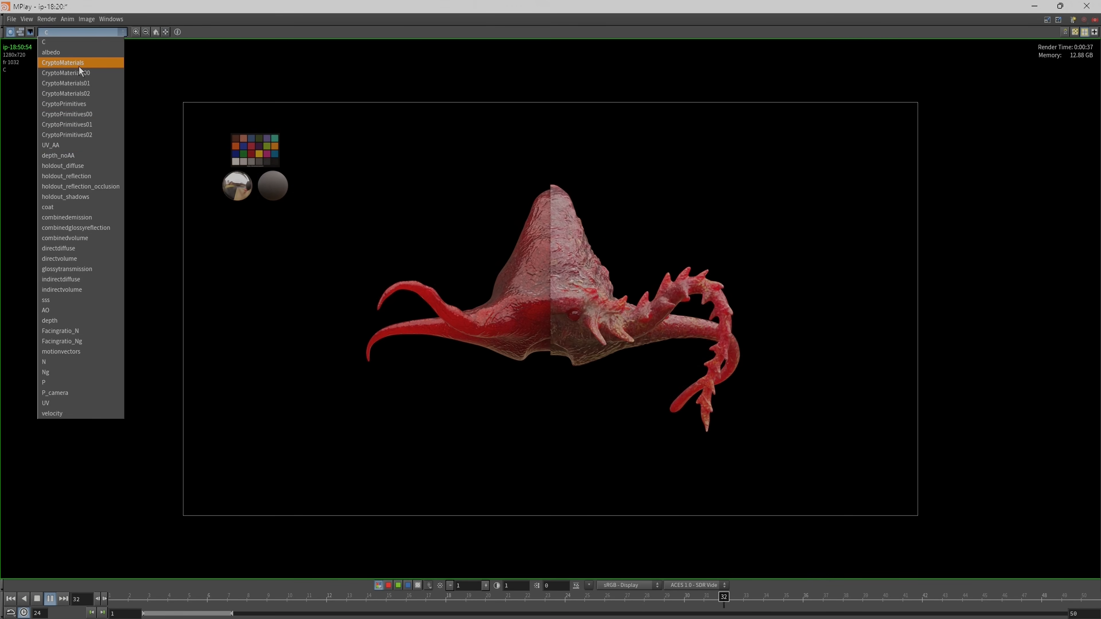
click(79, 67)
click(70, 34)
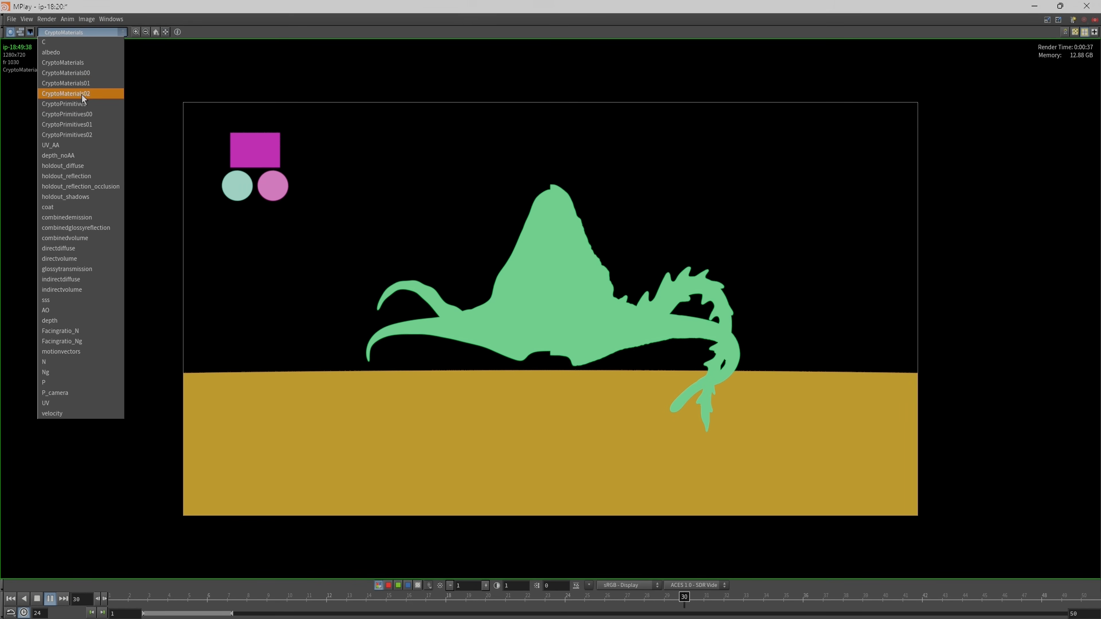
click(92, 103)
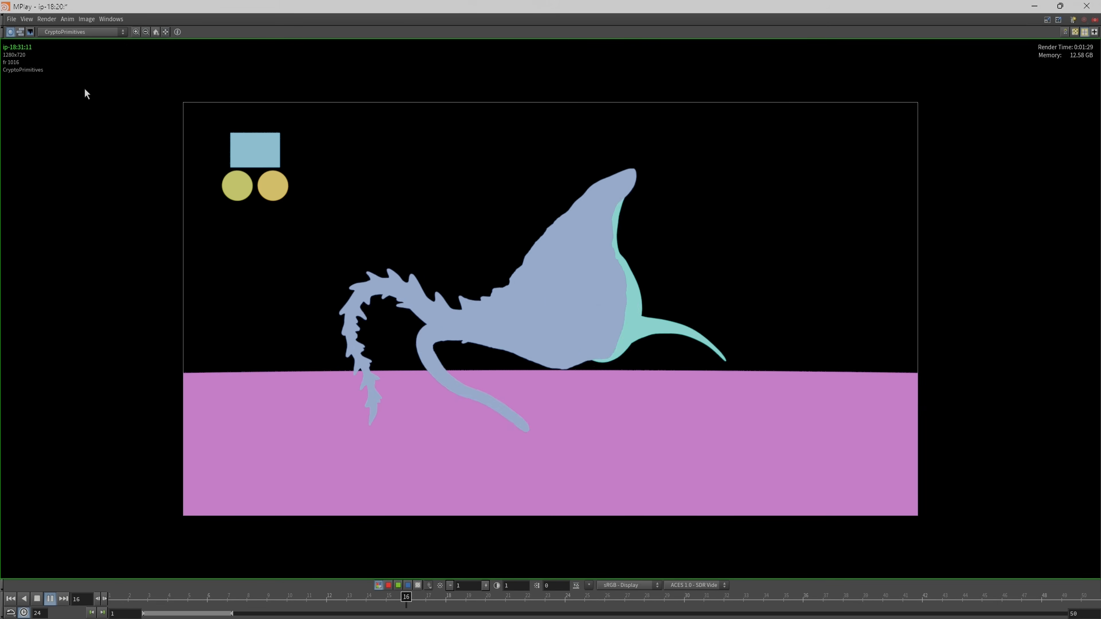
Review the holdout_reflection, holdout_reflection_occlusion and holdout_shadows AOVs during playback.
click(70, 33)
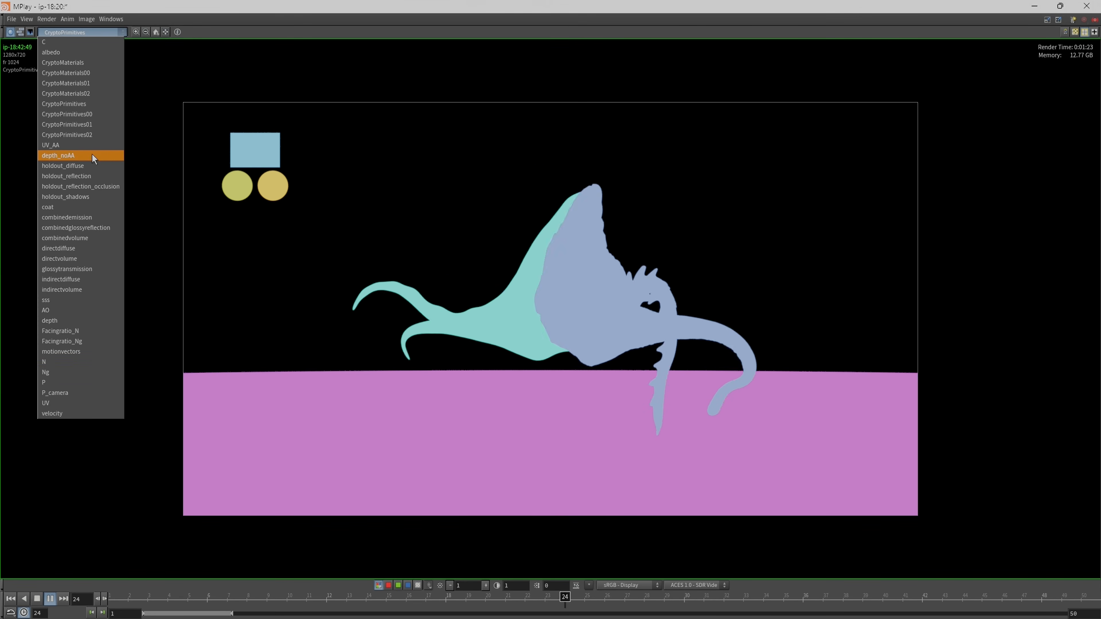
click(90, 176)
click(74, 32)
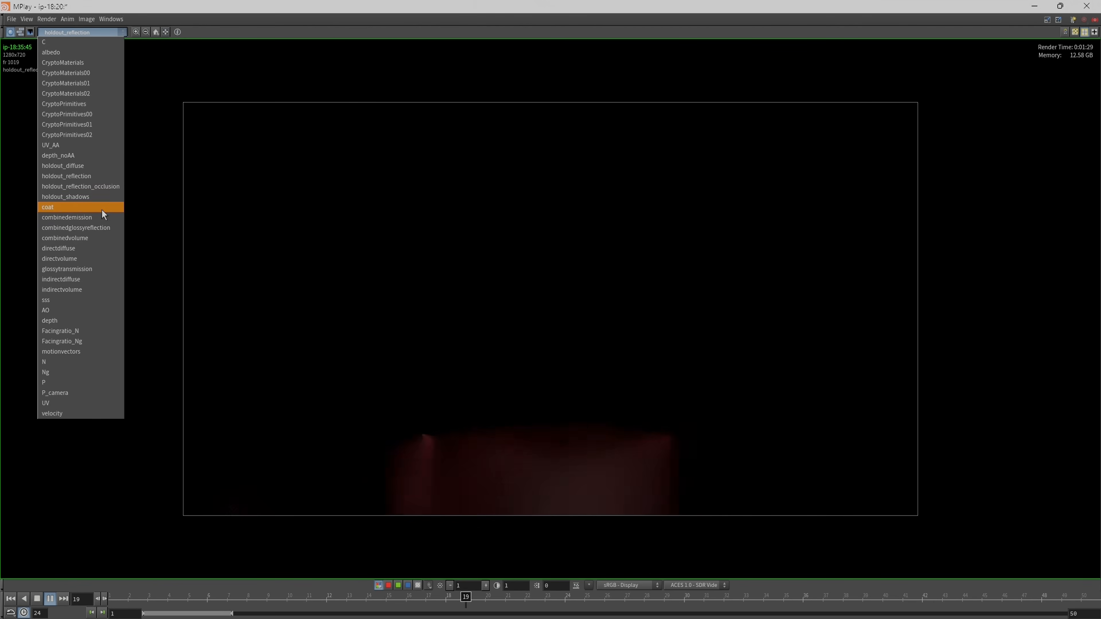
click(104, 187)
click(88, 37)
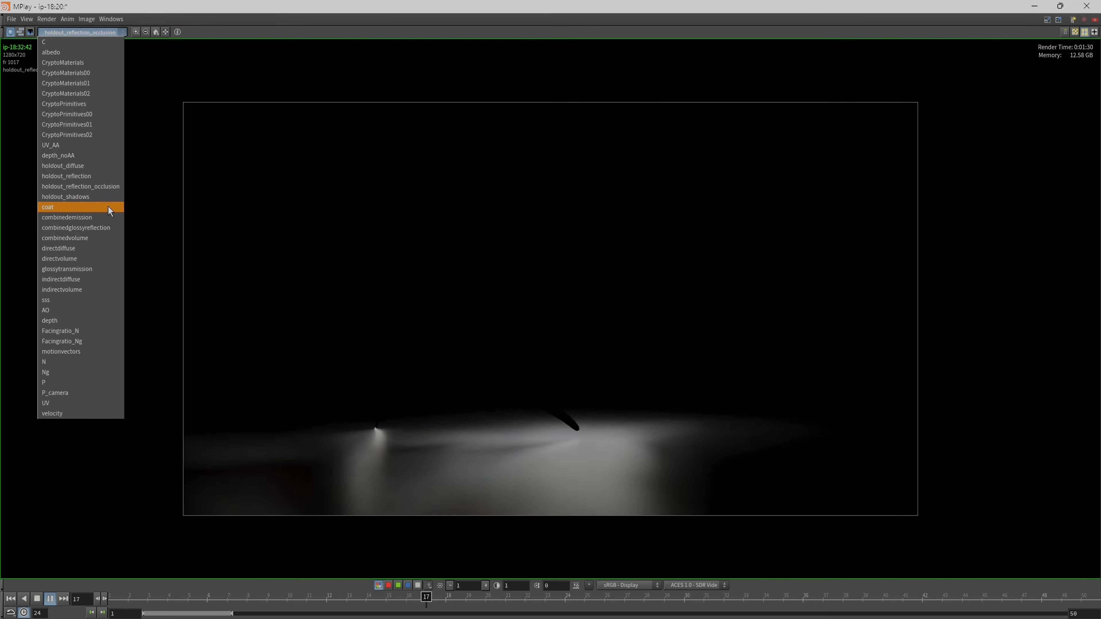
click(109, 198)
View the albedo AOV of the playing sequence, then return to the C image plane.
click(73, 34)
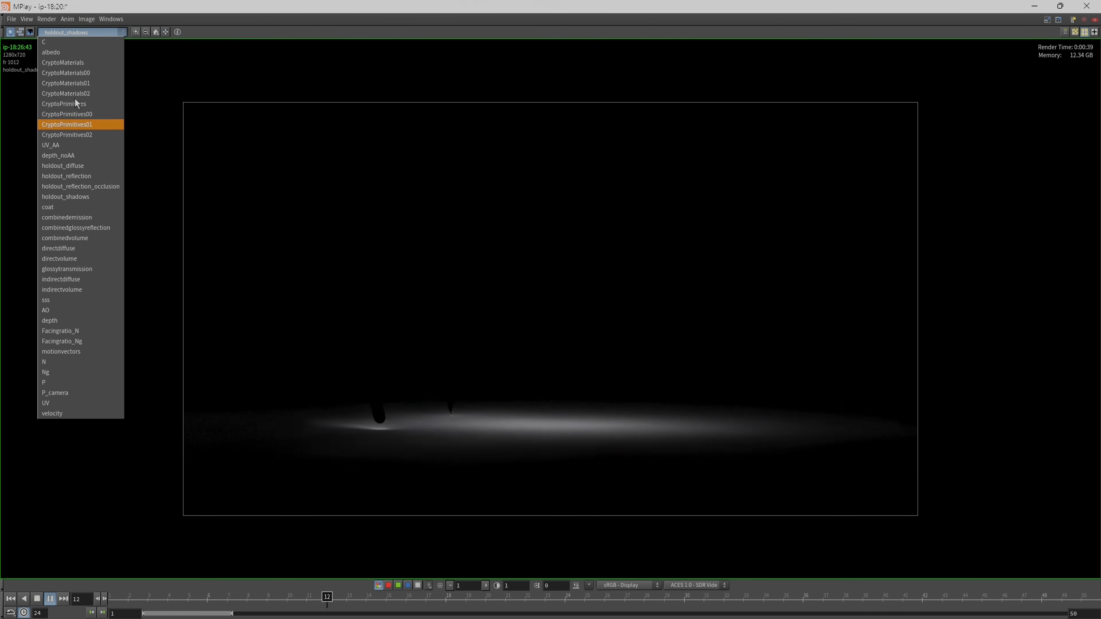
click(69, 52)
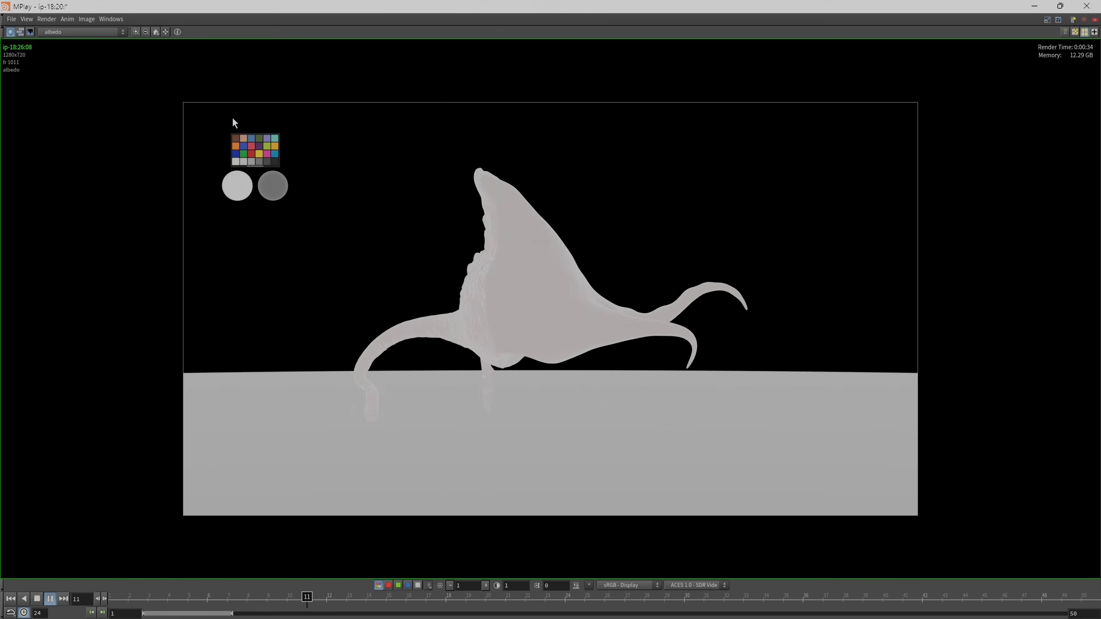
click(86, 33)
click(81, 44)
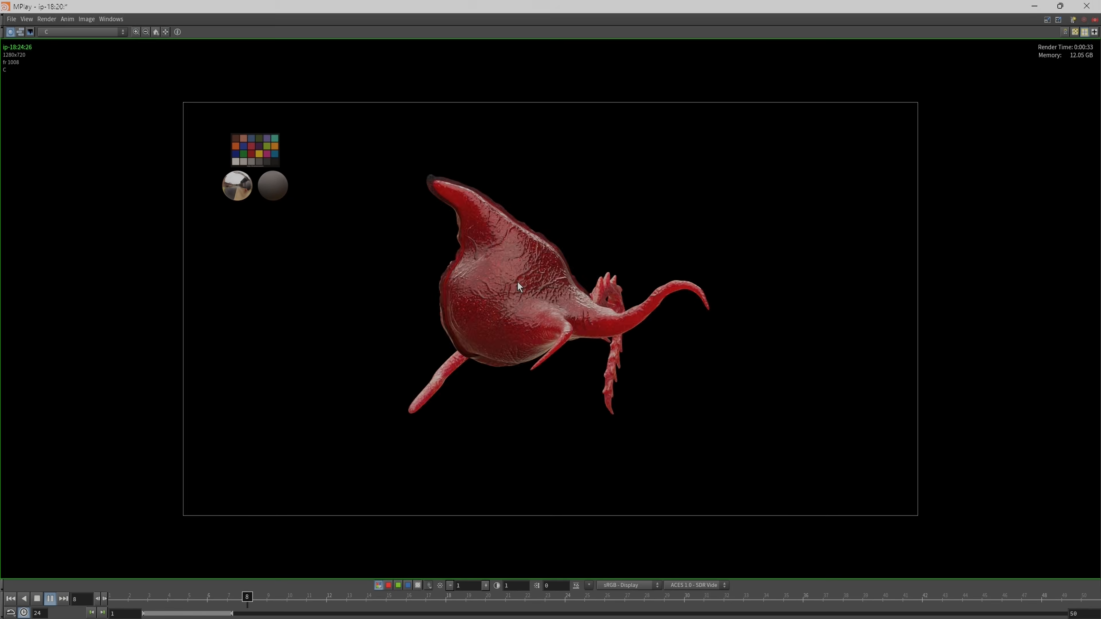
Check the alpha channel of the C plane, restore the color display and scrub back to frame 1.
key(a)
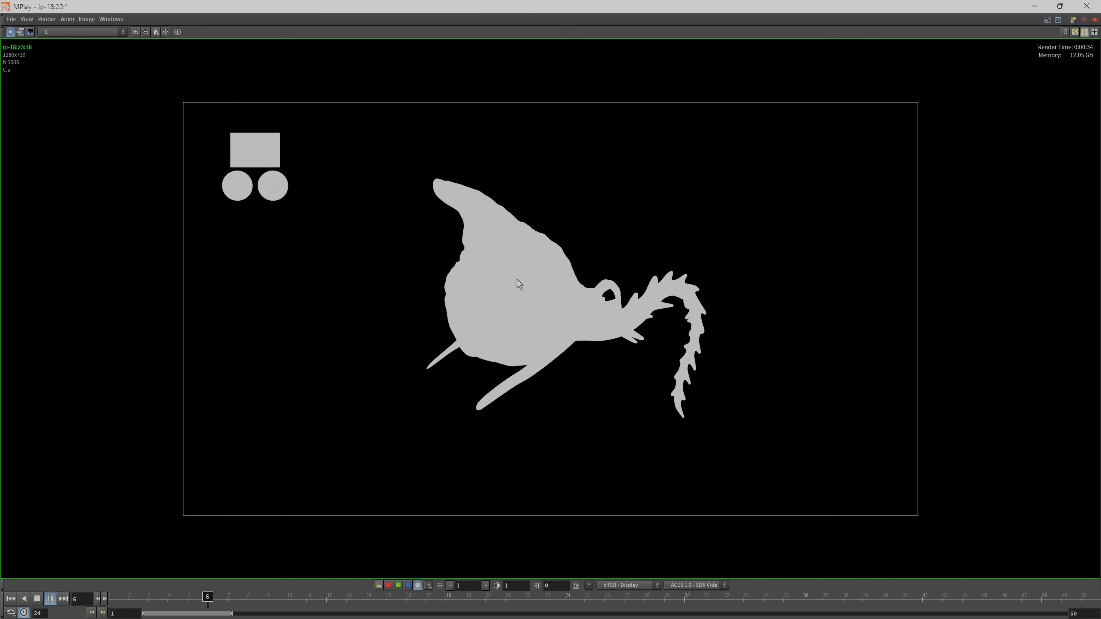
key(c)
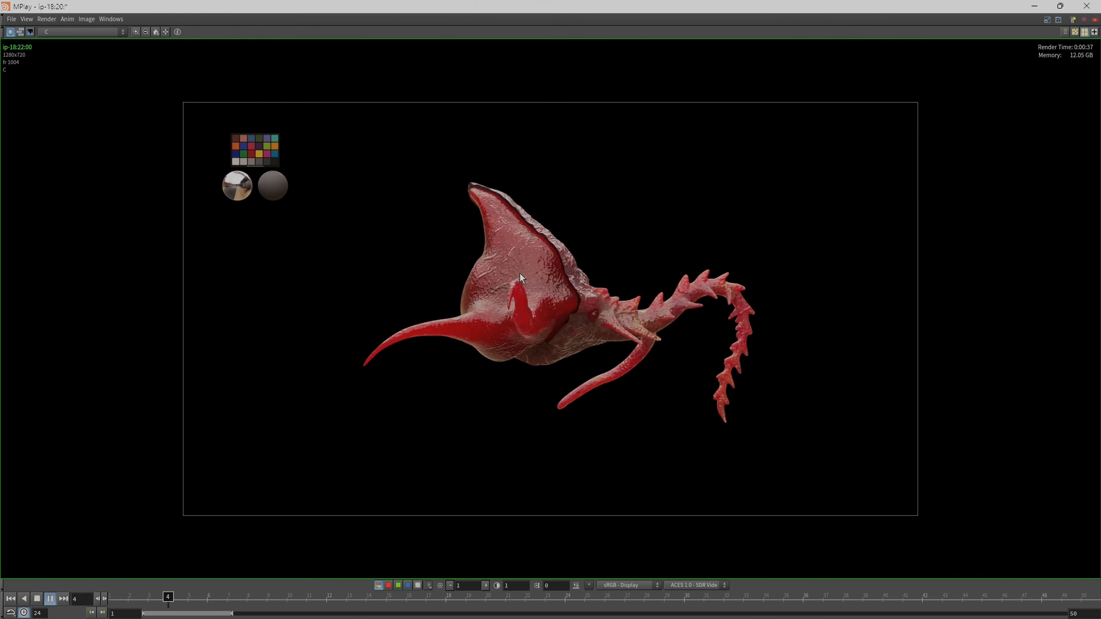
drag(305, 596, 102, 588)
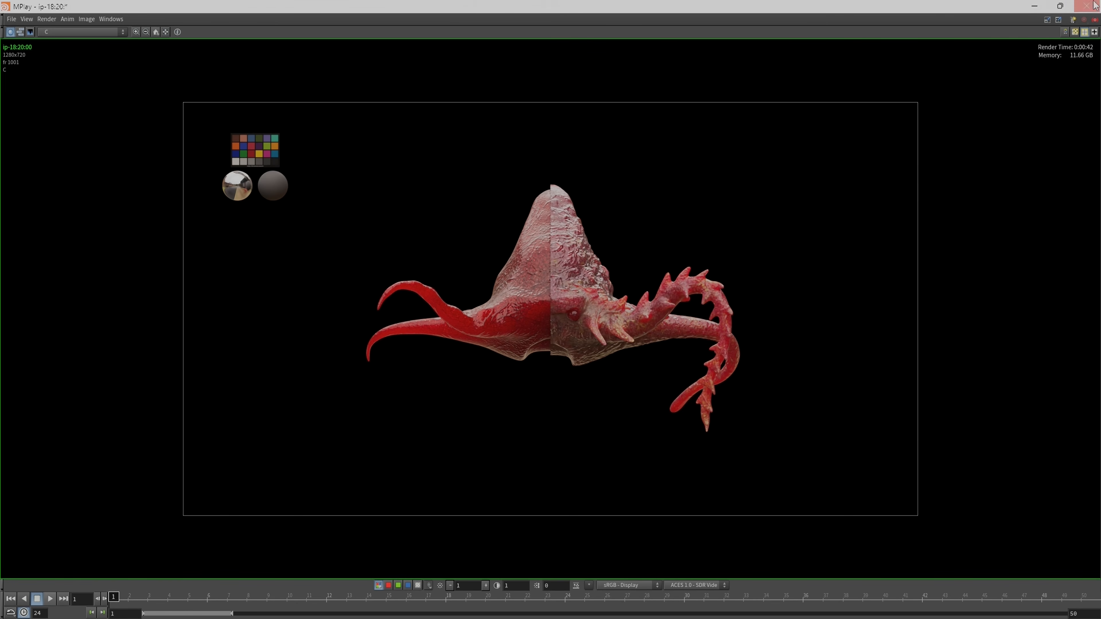
Restore the MPlay window to a smaller size over the Hou render folder and examine the Monster, color chart and reference spheres.
click(1060, 6)
click(247, 99)
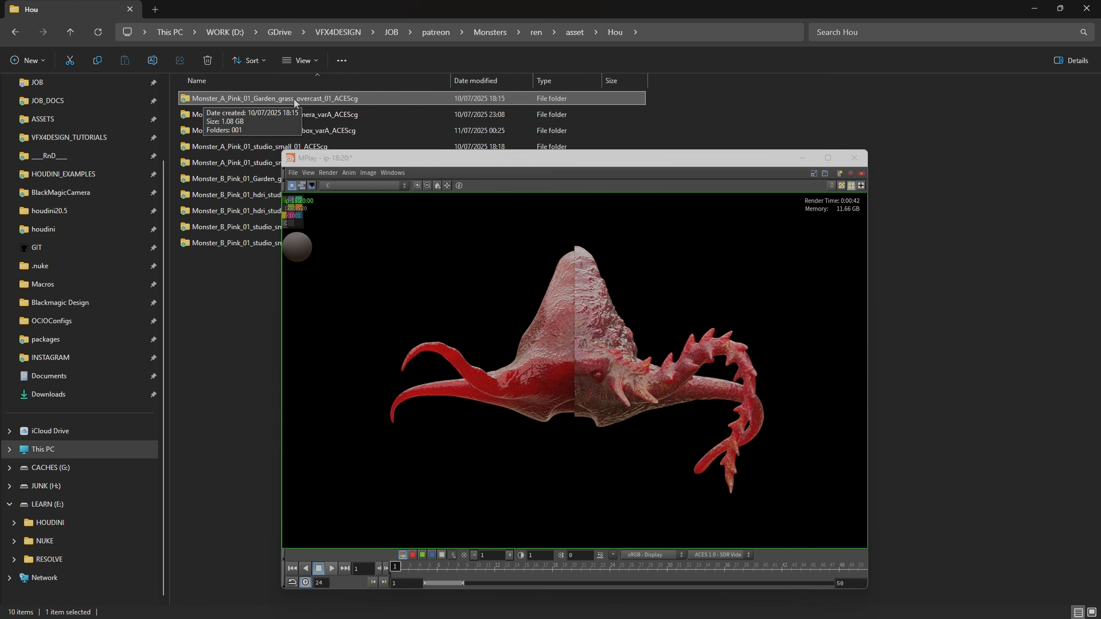
middle_drag(490, 363, 565, 366)
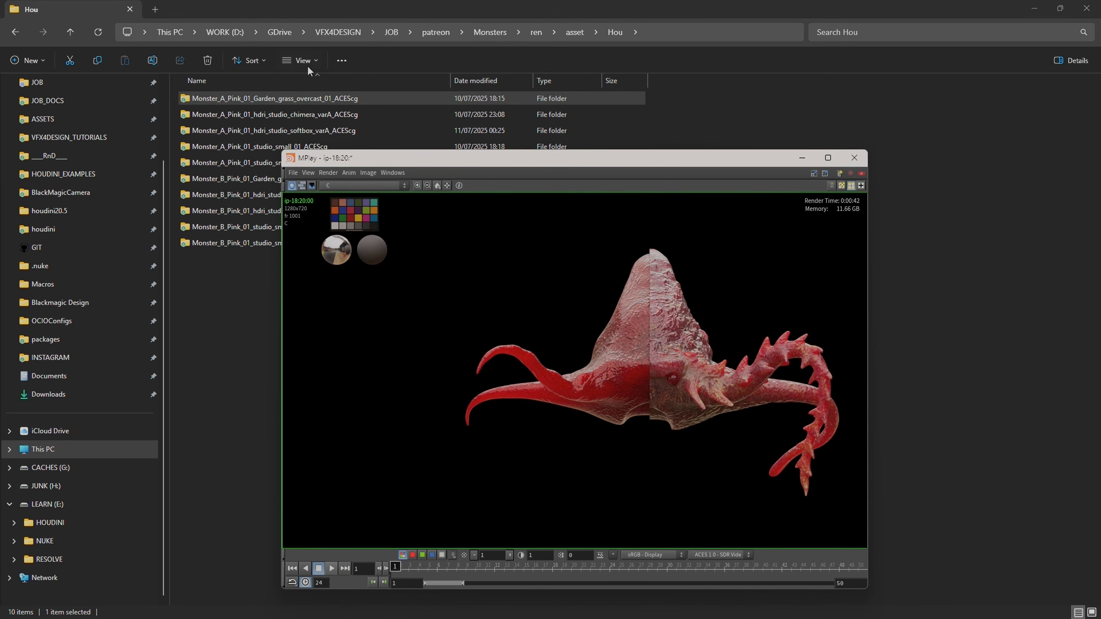
scroll(326, 242, up, 2)
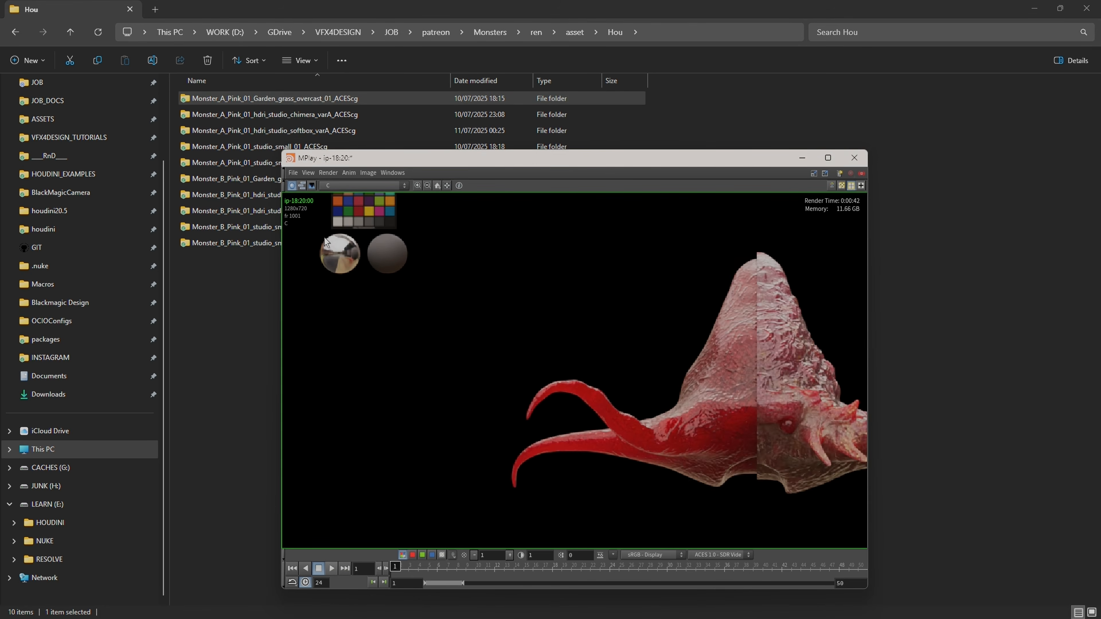
scroll(330, 242, down, 2)
middle_drag(440, 270, 456, 284)
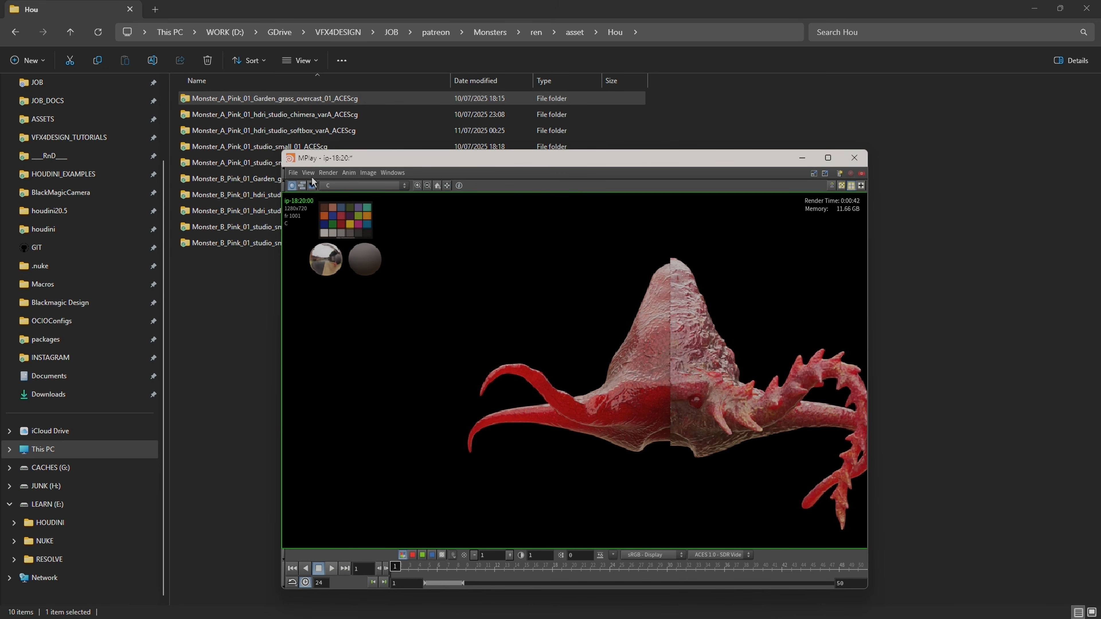
Look through the 001 render folder inside Monster_A_Pink_01_Garden_grass_overcast_01_ACEScg, then return to the Hou folder.
double_click(237, 99)
double_click(225, 99)
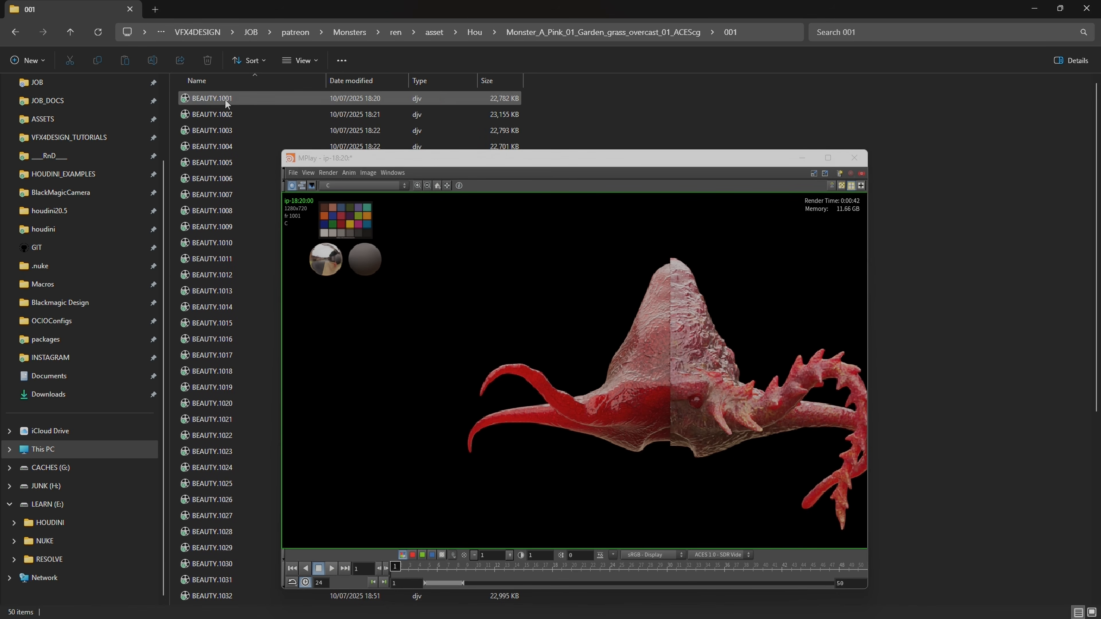
click(71, 33)
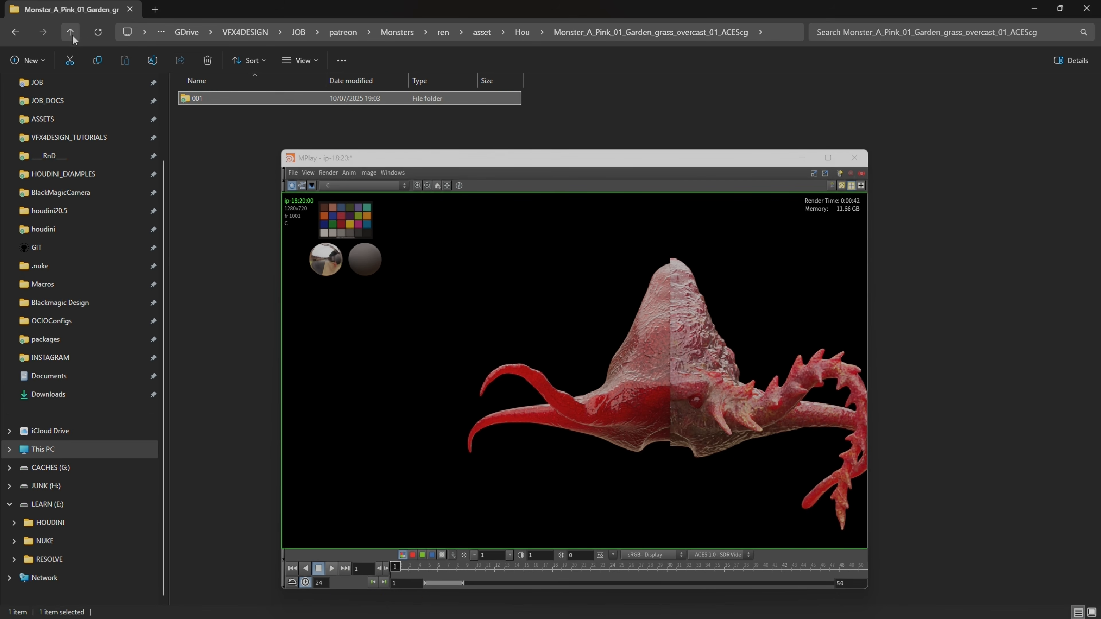
click(72, 34)
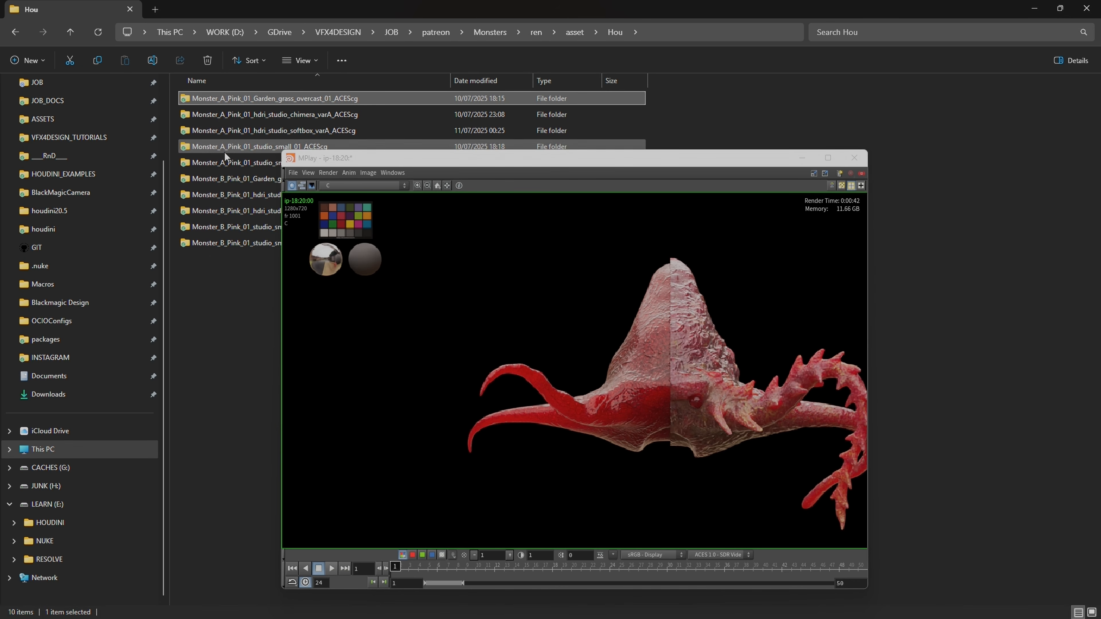
Move the MPlay window clear of the folder list and select all five Monster_A_Pink folders, through Monster_A_Pink_01_studio_small_02_ACEScg.
drag(357, 157, 419, 203)
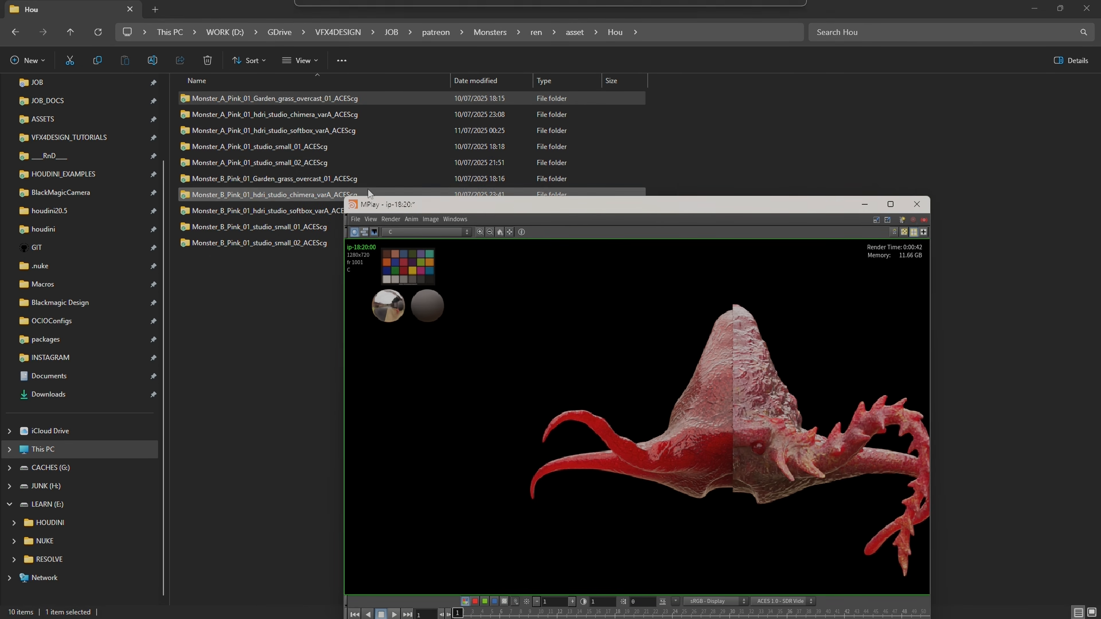
shift+click(259, 161)
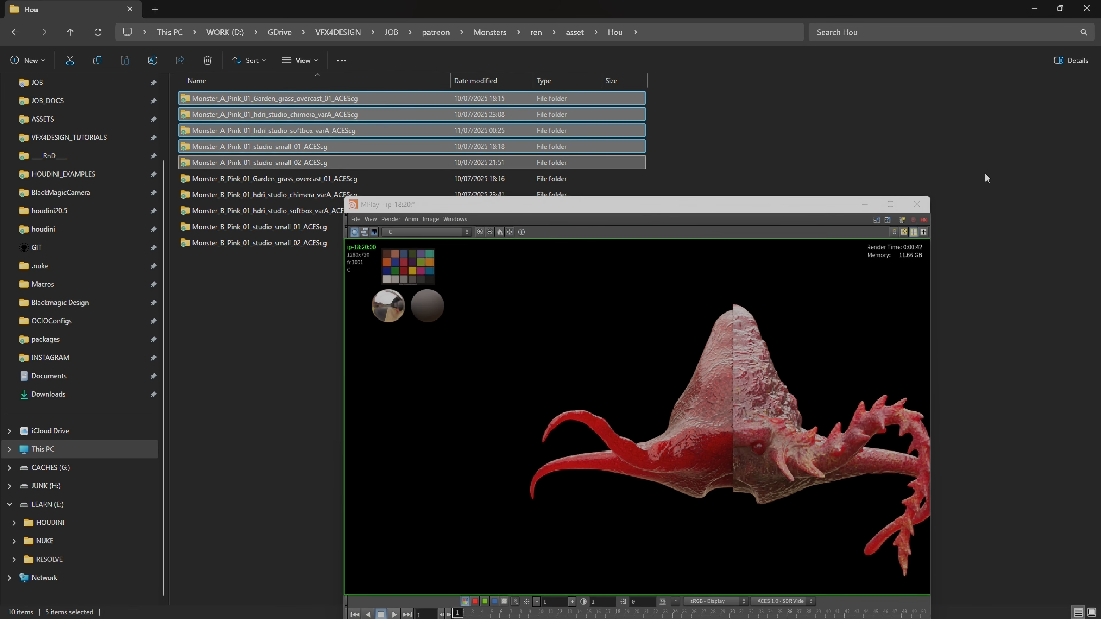